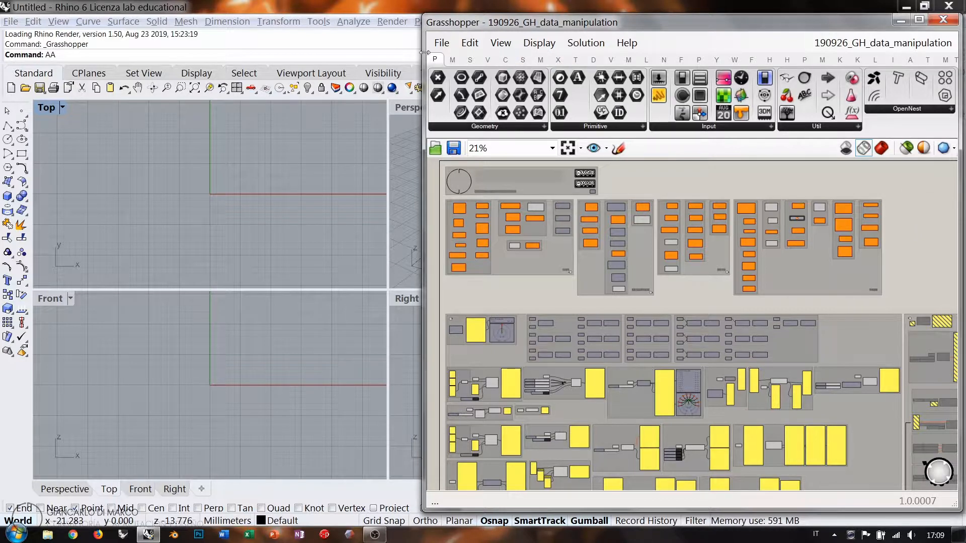
Widen the Grasshopper window and display the Sets and Params component collections
left_click(470, 61)
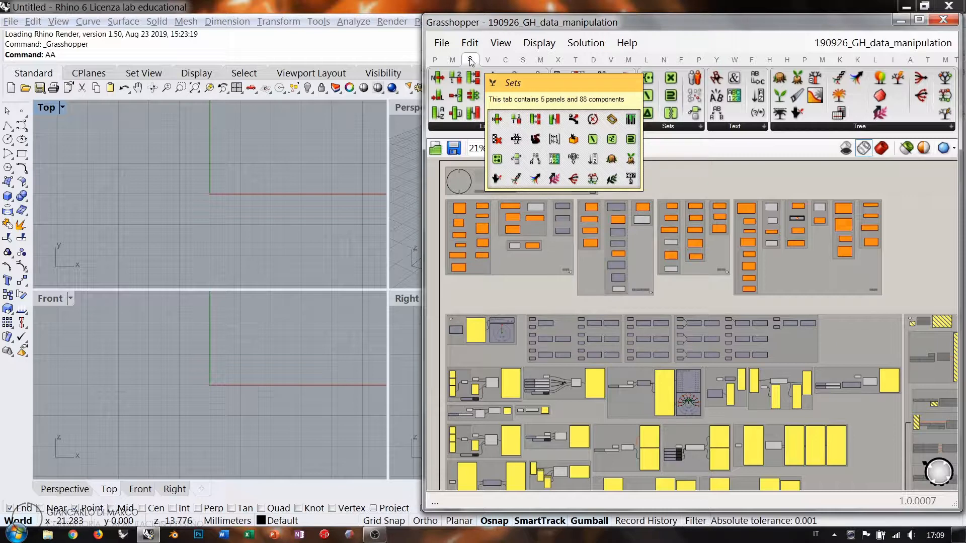
left_click_drag(423, 83, 20, 88)
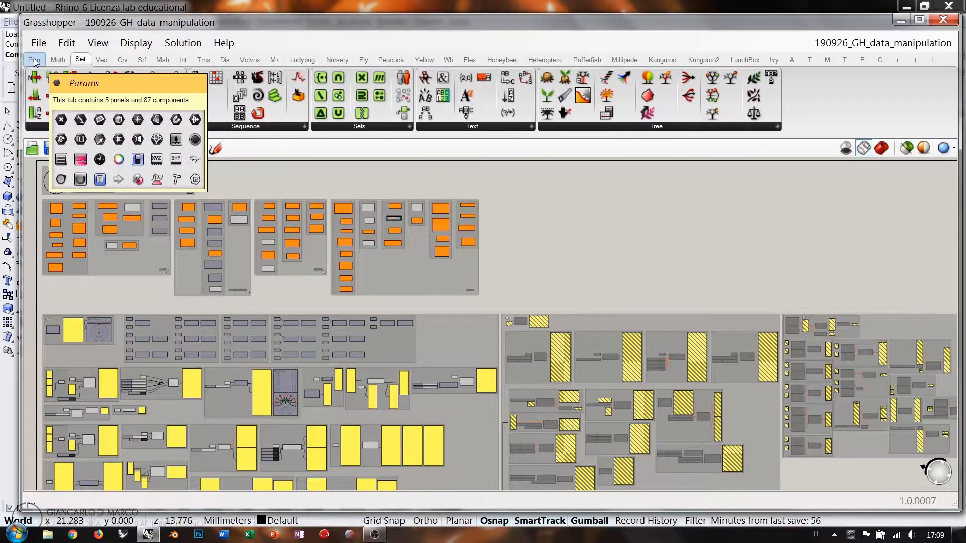
left_click(34, 59)
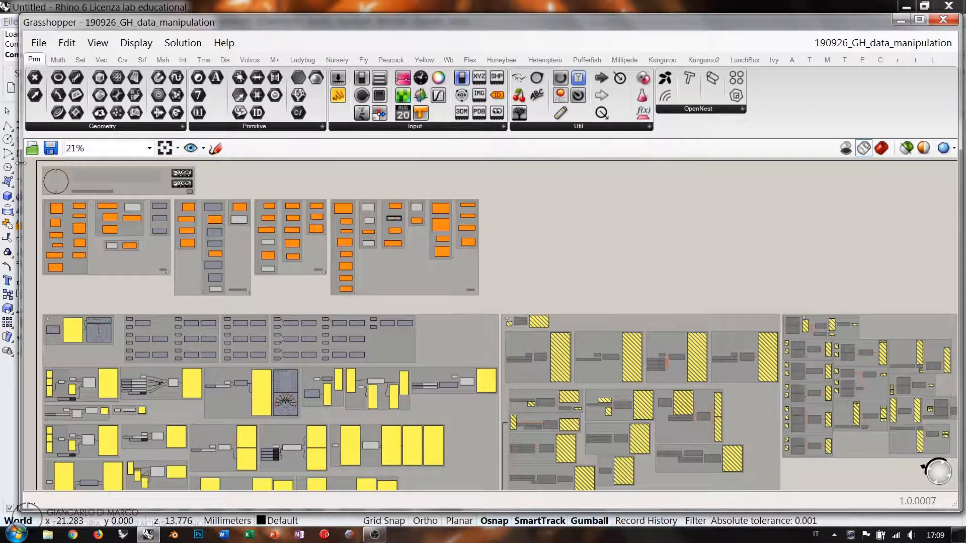
left_click_drag(20, 162, 39, 163)
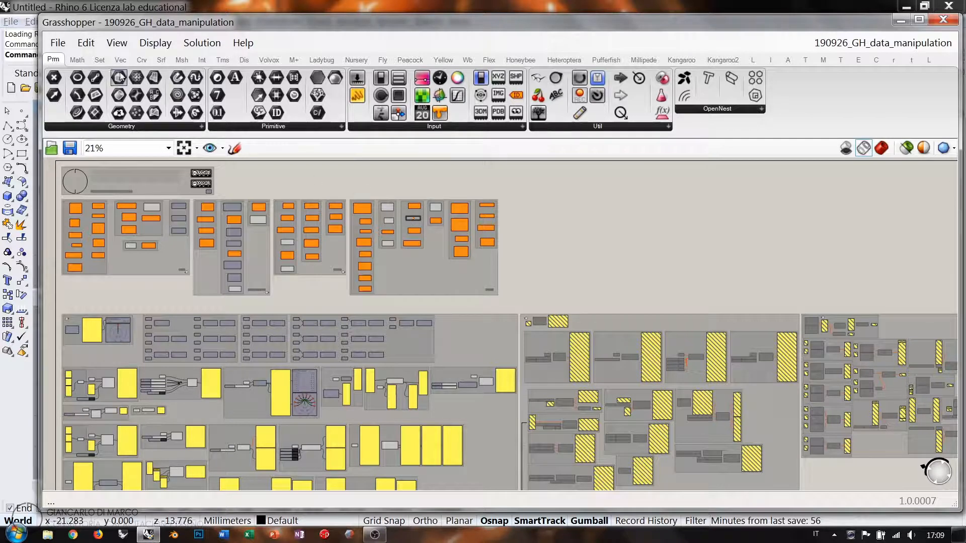
Show the Sets components and maximize the Grasshopper window
left_click(100, 60)
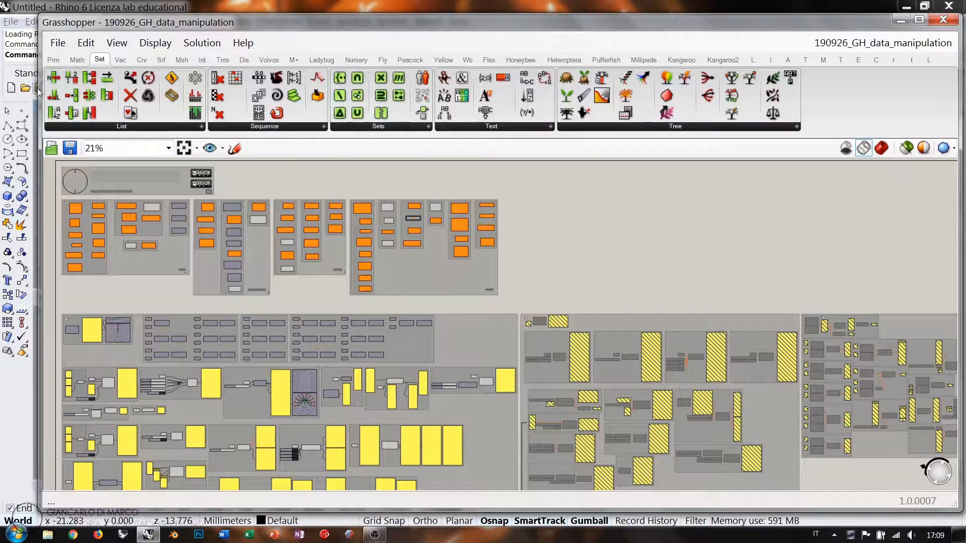
left_click_drag(40, 89, 154, 90)
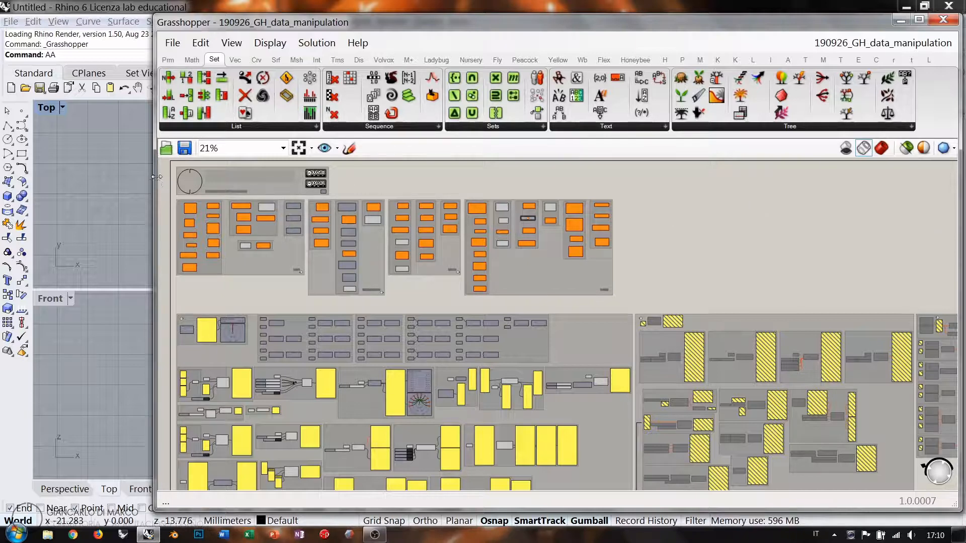
left_click_drag(156, 176, 383, 176)
left_click_drag(421, 176, 149, 177)
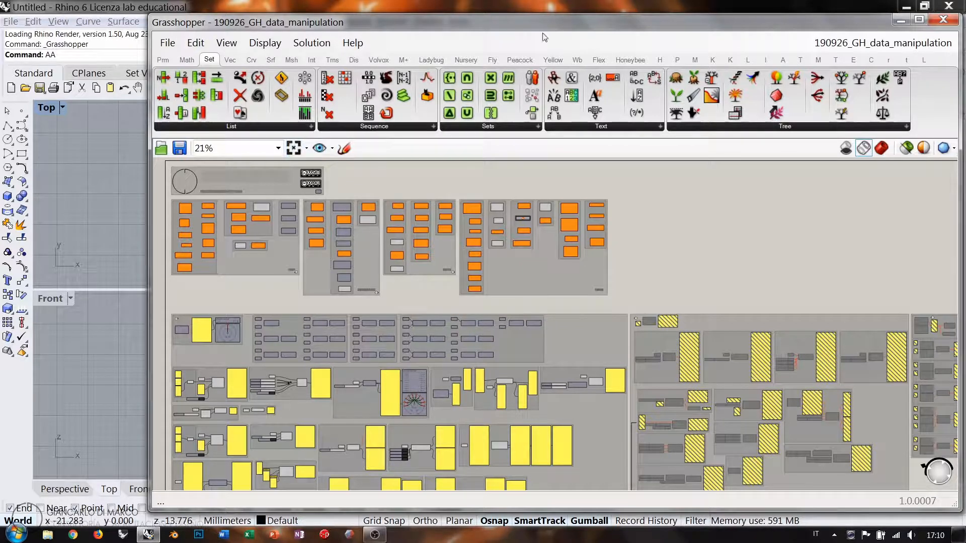
left_click(920, 20)
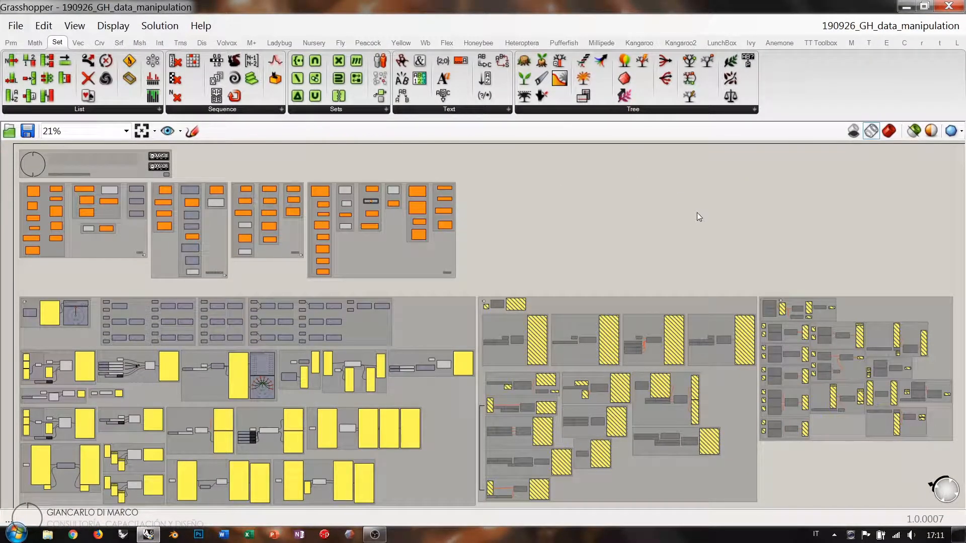
Highlight each of the three large example groups in the lower part of the definition in turn, then clear the selection
left_click(424, 319)
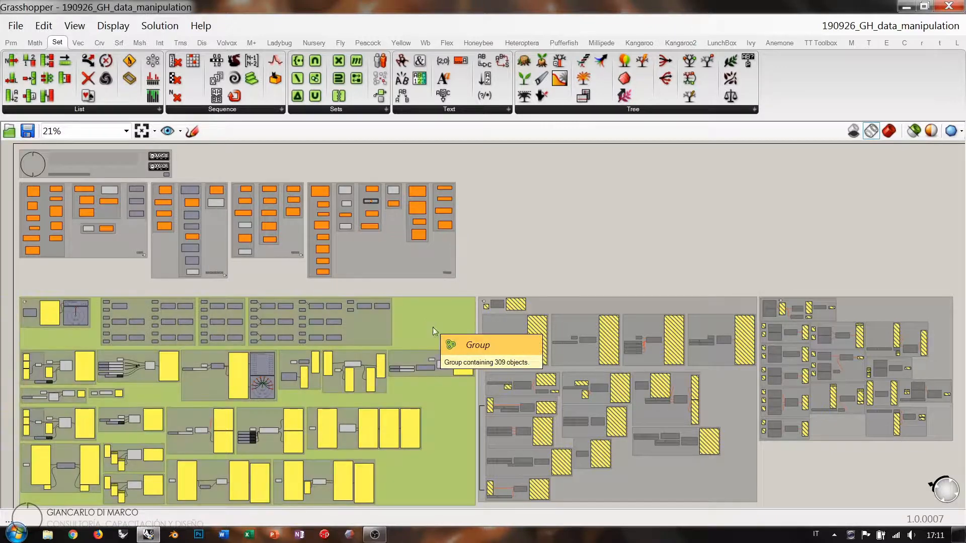
left_click(650, 302)
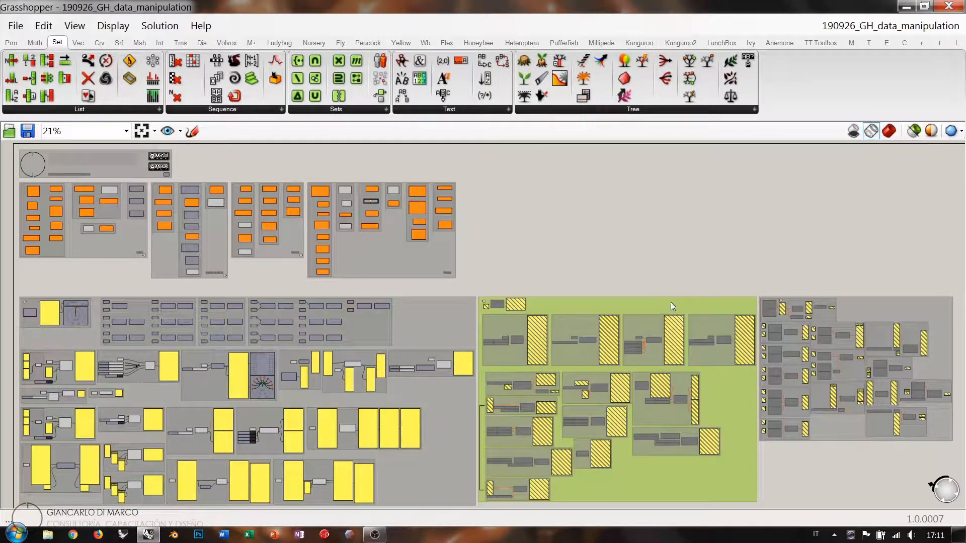
left_click(874, 305)
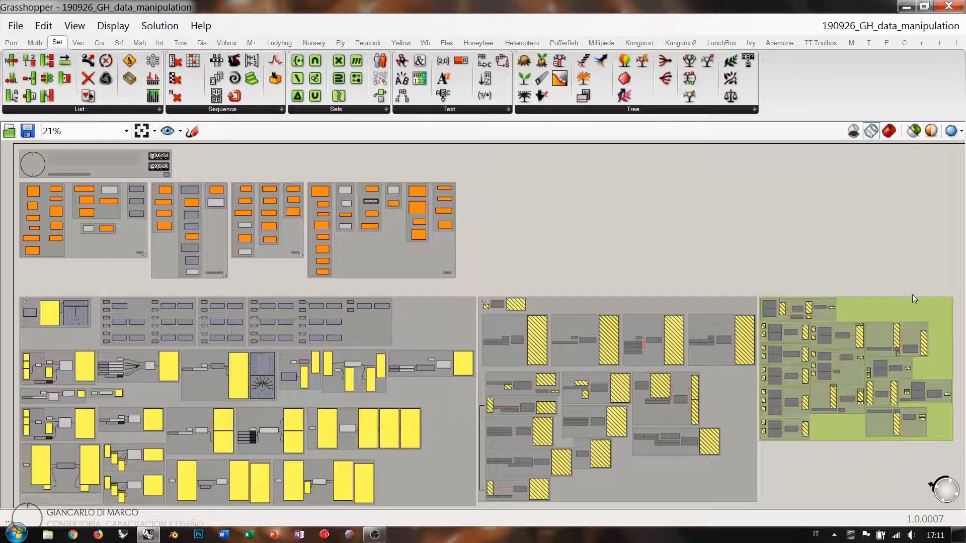
left_click(867, 273)
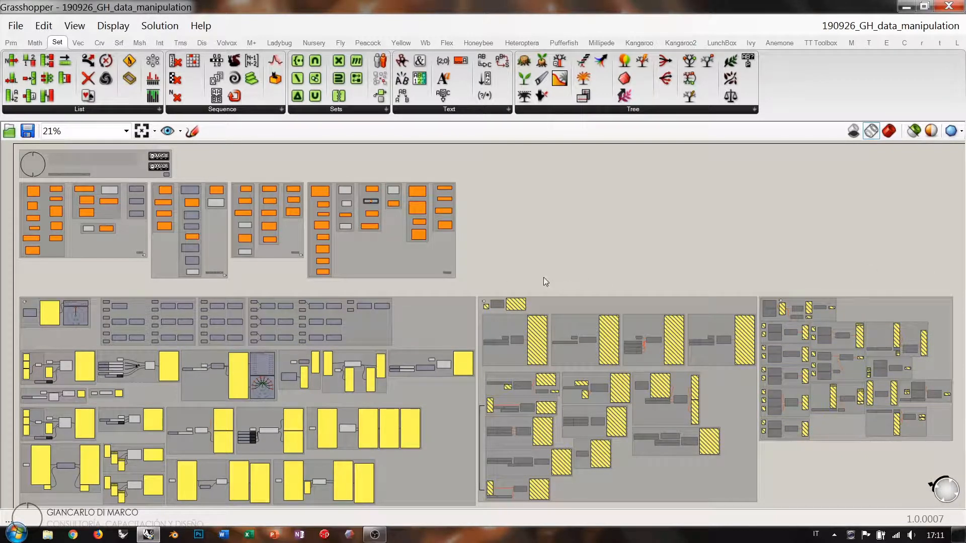
Go to the saved canvas view 1_LIST_tools
left_click(168, 132)
left_click(219, 157)
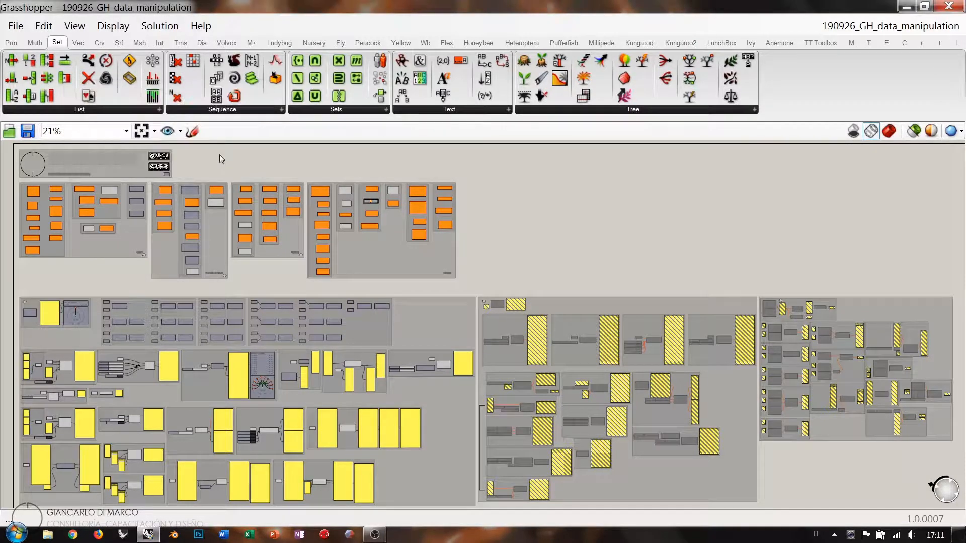
left_click(180, 131)
mouse_move(168, 147)
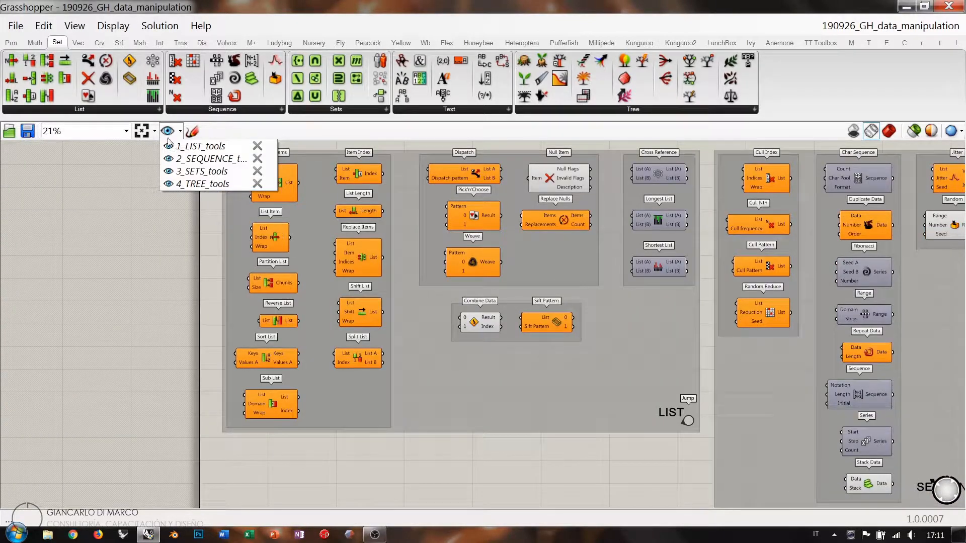
left_click(168, 146)
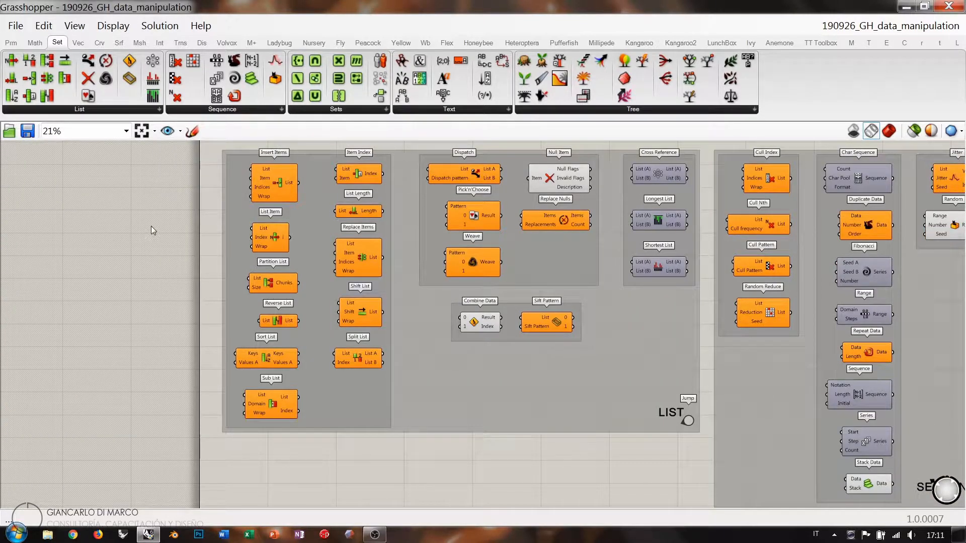
Follow the LIST group's Jump marker to the Series example and nudge the Series component slightly downward
left_click(120, 111)
left_click(687, 420)
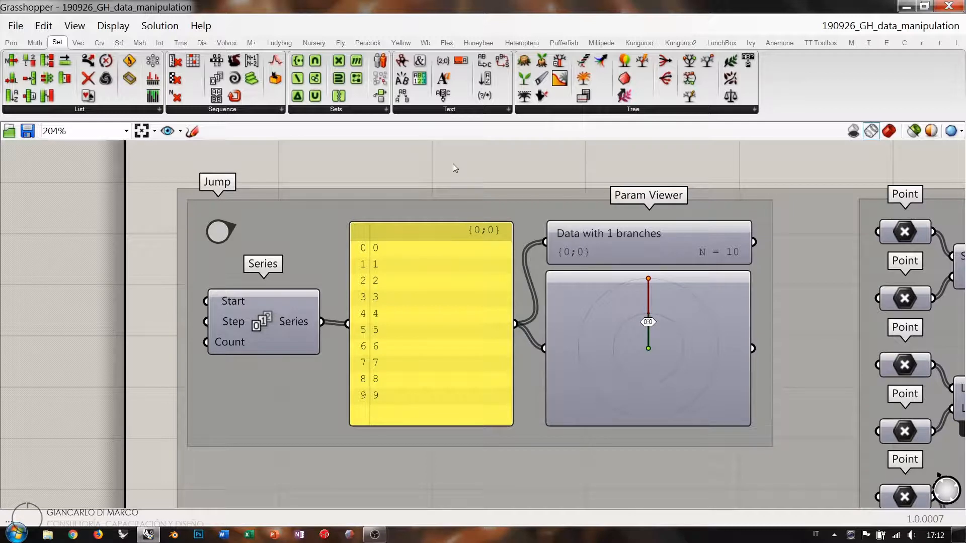
left_click_drag(264, 320, 265, 324)
left_click(139, 296)
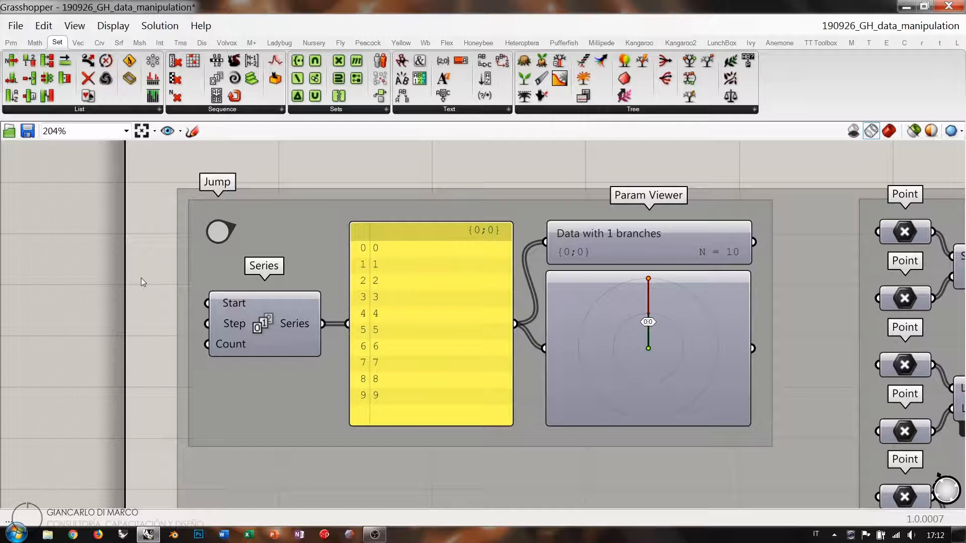
Add a panel containing 0 on the empty canvas beside the Series example
right_click_drag(115, 279, 427, 278)
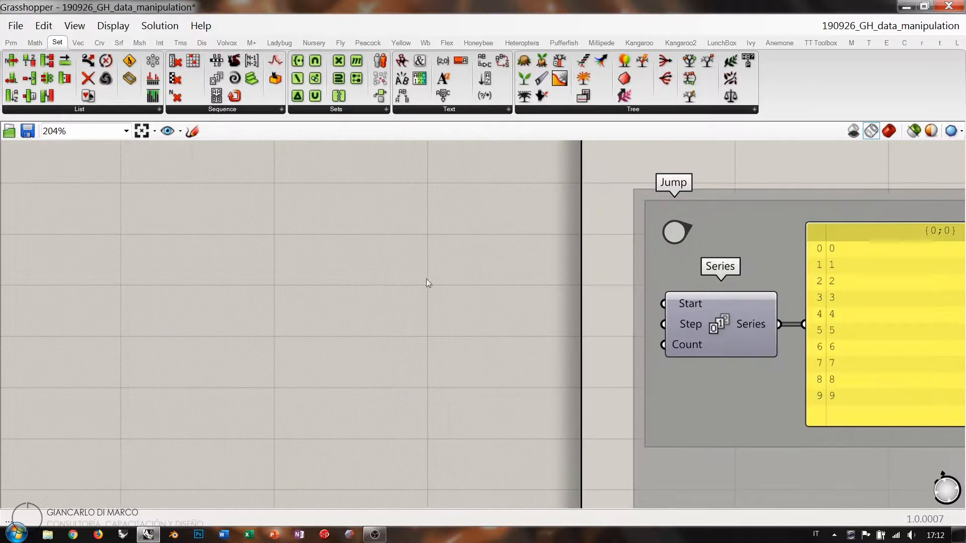
double_click(274, 286)
type("0")
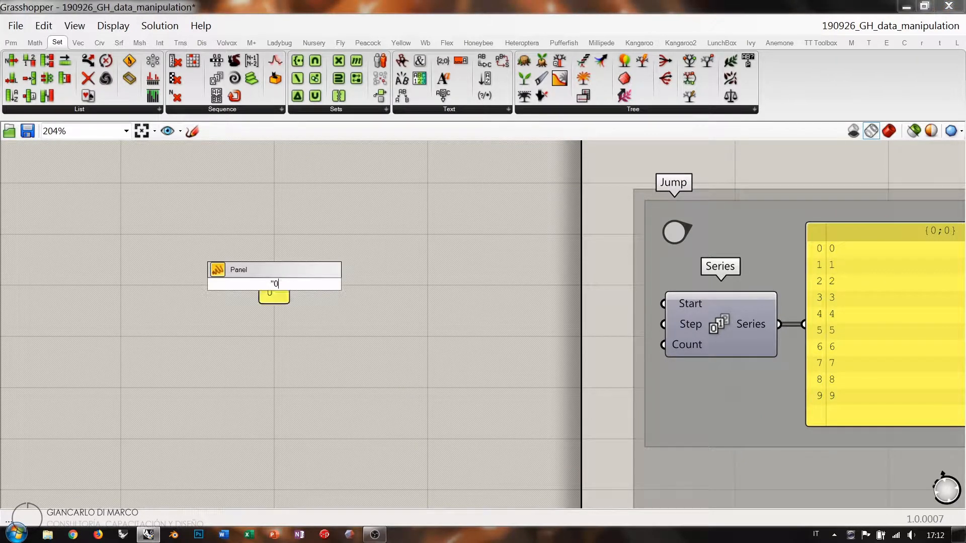
key("Return")
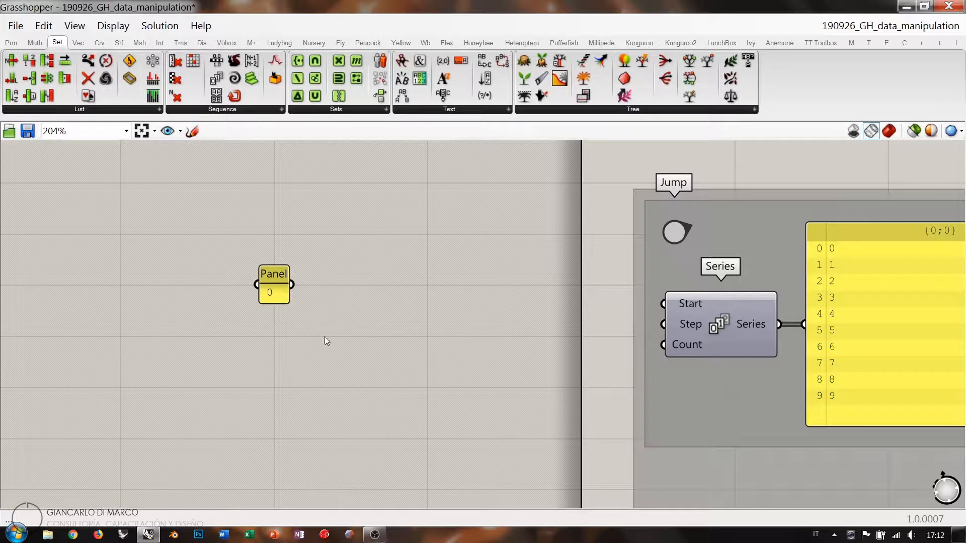
Enlarge the panel containing 0 and reposition it on the empty canvas
left_click(273, 276)
left_click_drag(273, 276, 301, 337)
left_click(272, 302)
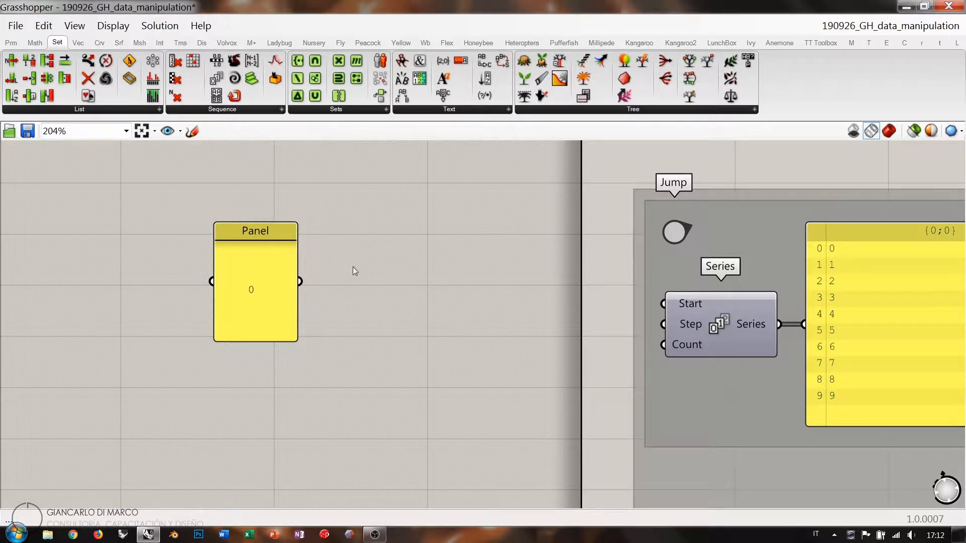
left_click_drag(268, 275, 235, 263)
left_click(365, 323)
left_click(343, 296)
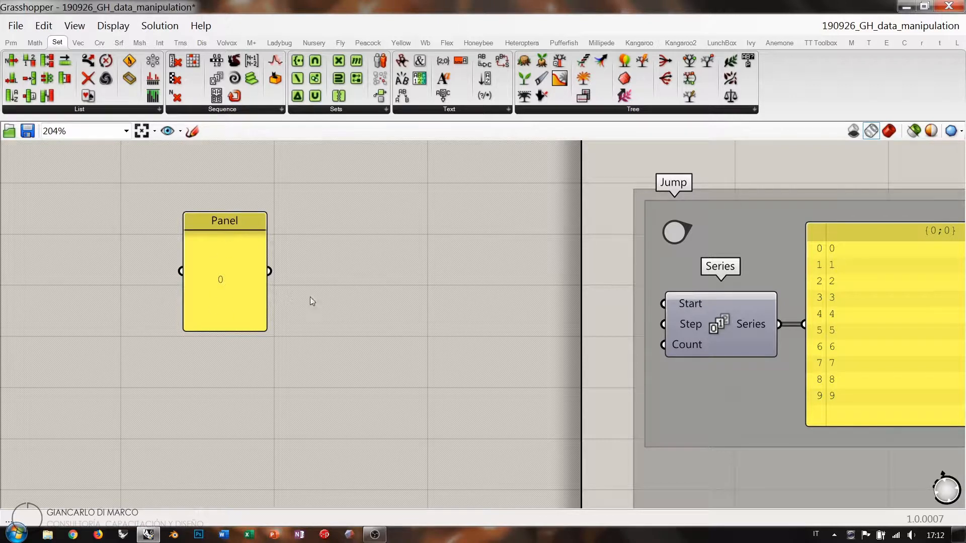
Turn off Multiline Data for the panel containing 0 and make the panel narrower
right_click(227, 257)
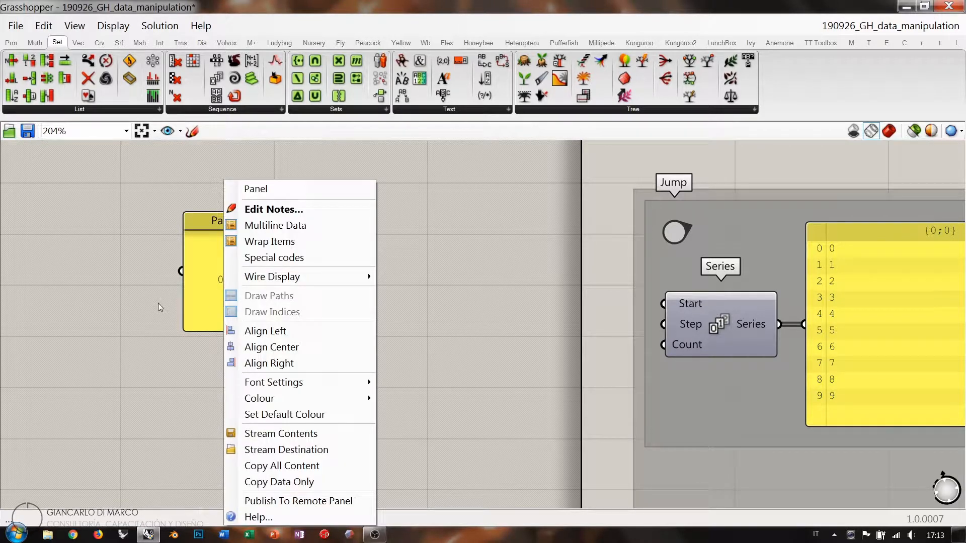
left_click(258, 227)
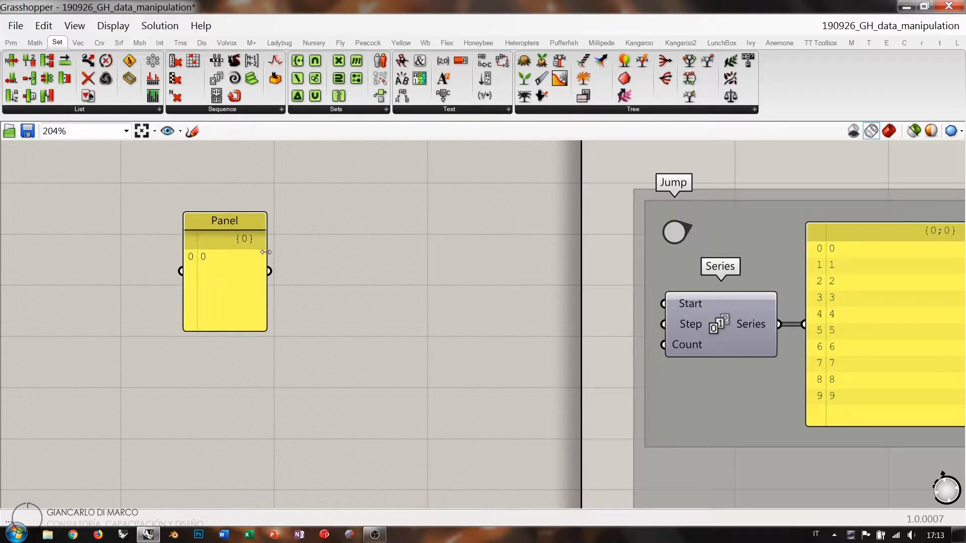
left_click_drag(266, 252, 235, 252)
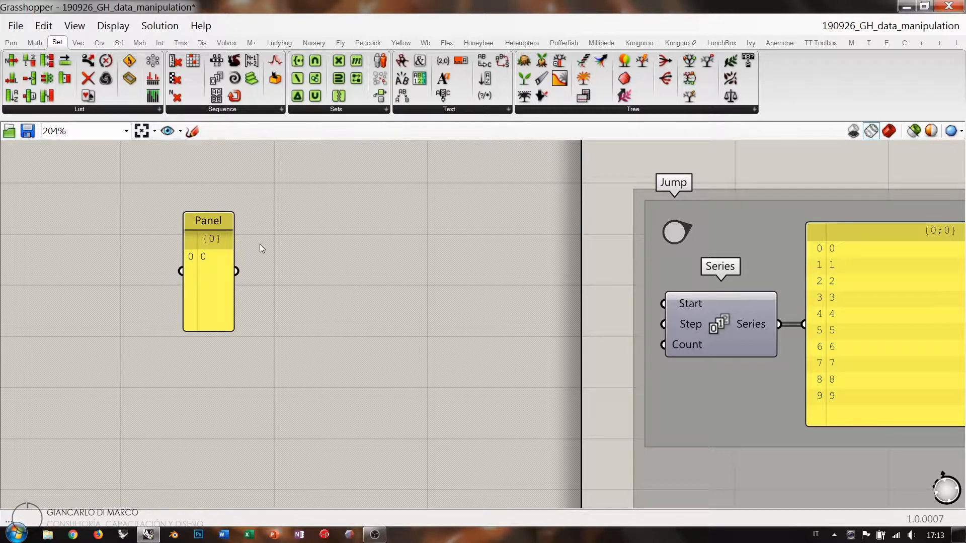
Delete the panel containing 0 and add a new blank panel on the empty canvas
left_click_drag(208, 273, 245, 274)
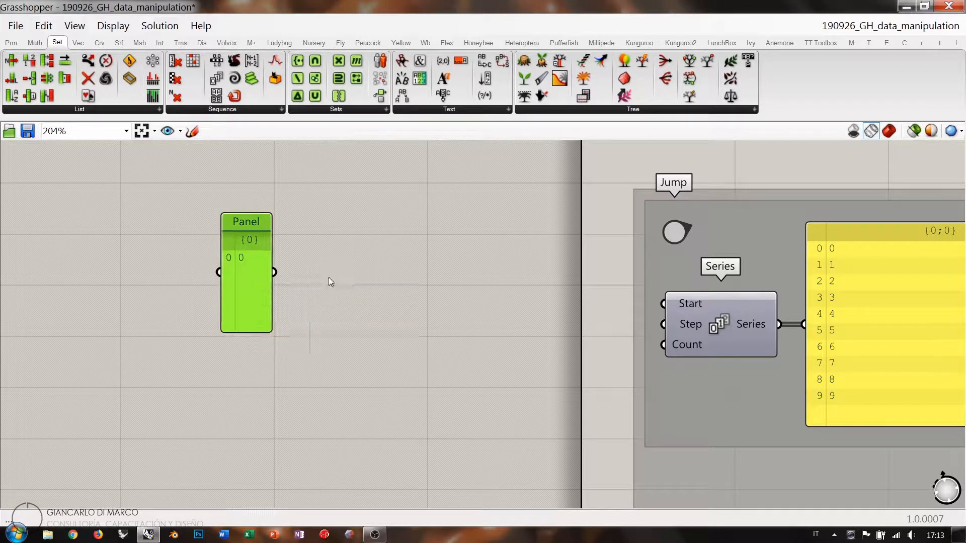
key("Delete")
double_click(183, 258)
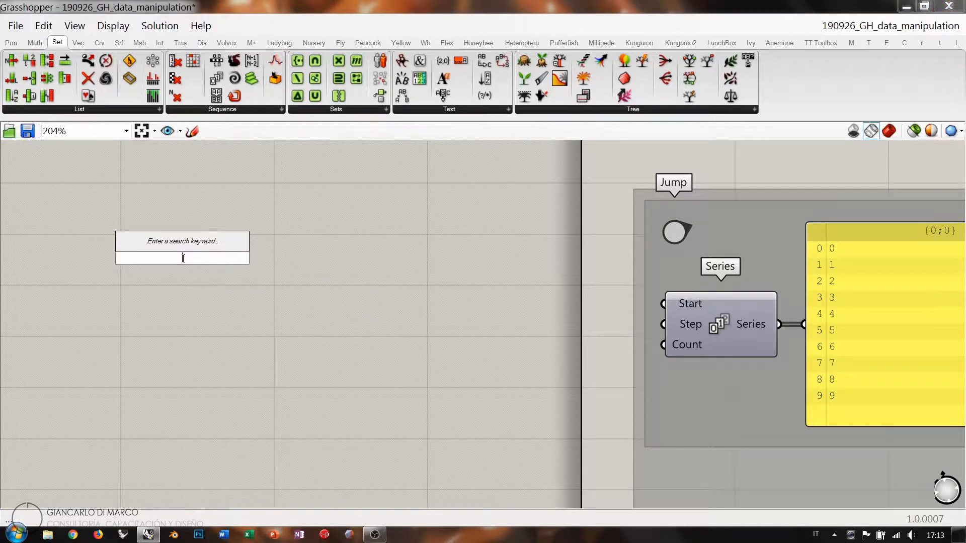
key("Return")
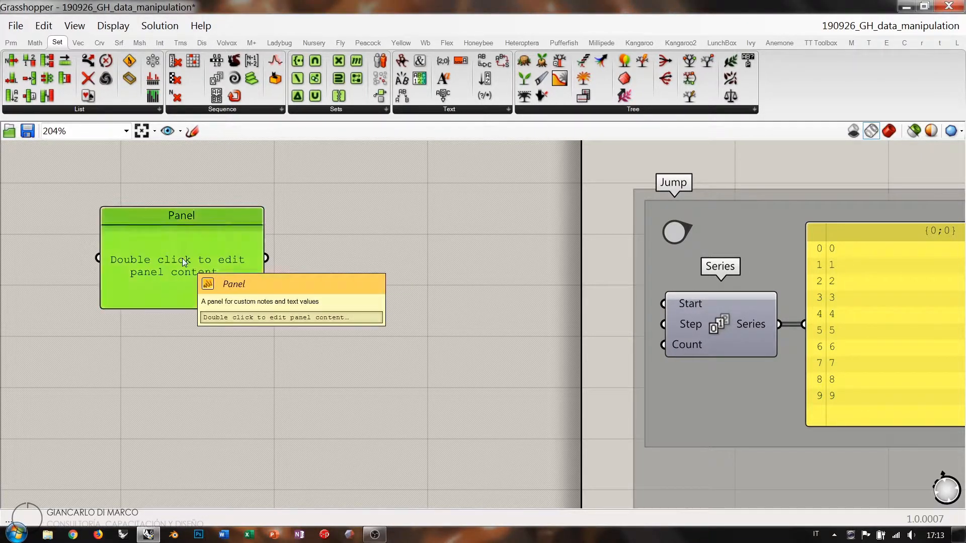
Fill the new panel with the numbers 0 to 9, one per line, and make it taller and narrower
double_click(183, 258)
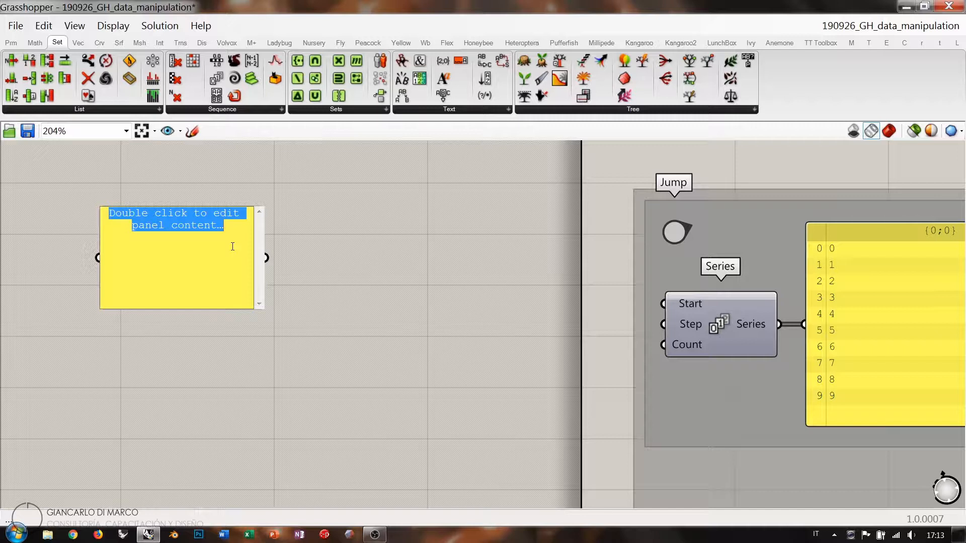
type("0")
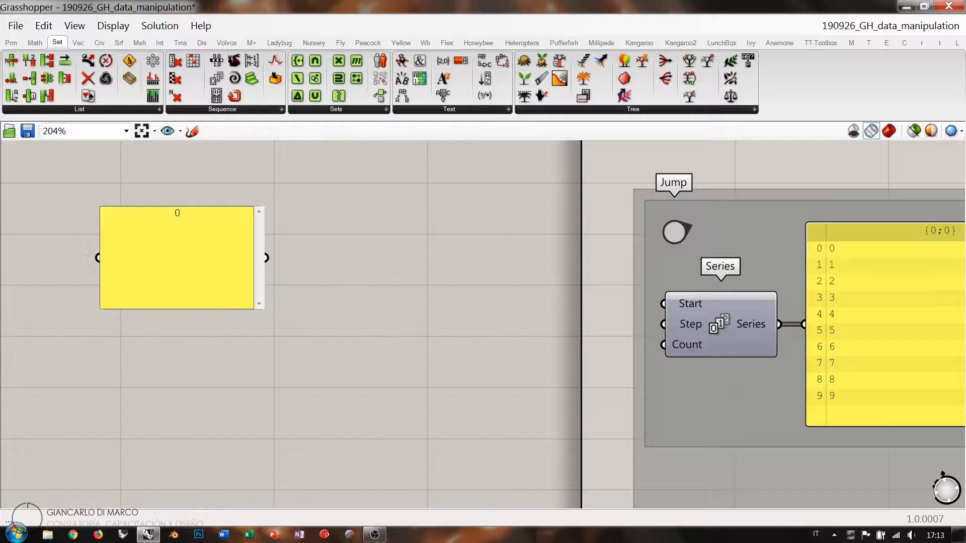
type(" 1 2 3 4 5")
type(" 6 7 8 ")
type("9")
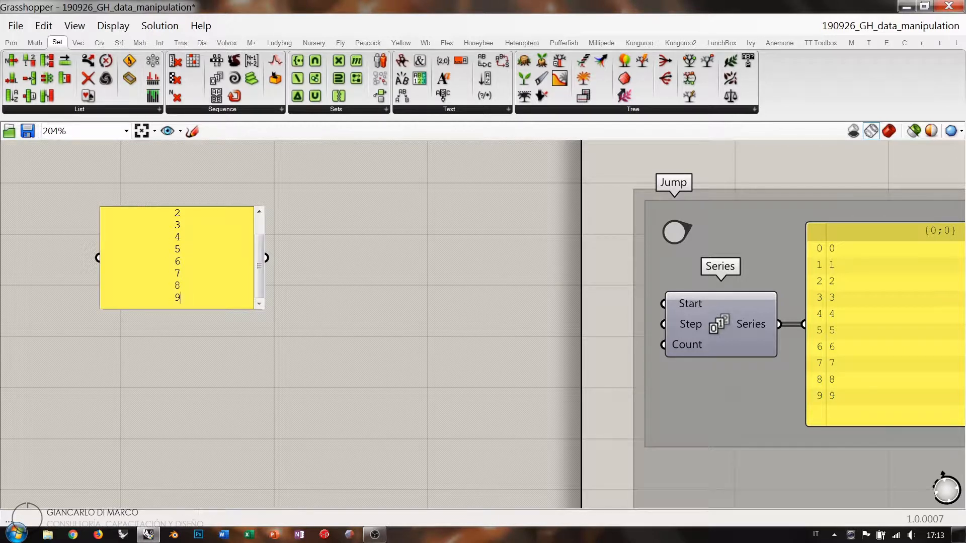
left_click(280, 337)
left_click_drag(190, 306, 189, 365)
left_click_drag(261, 269, 150, 270)
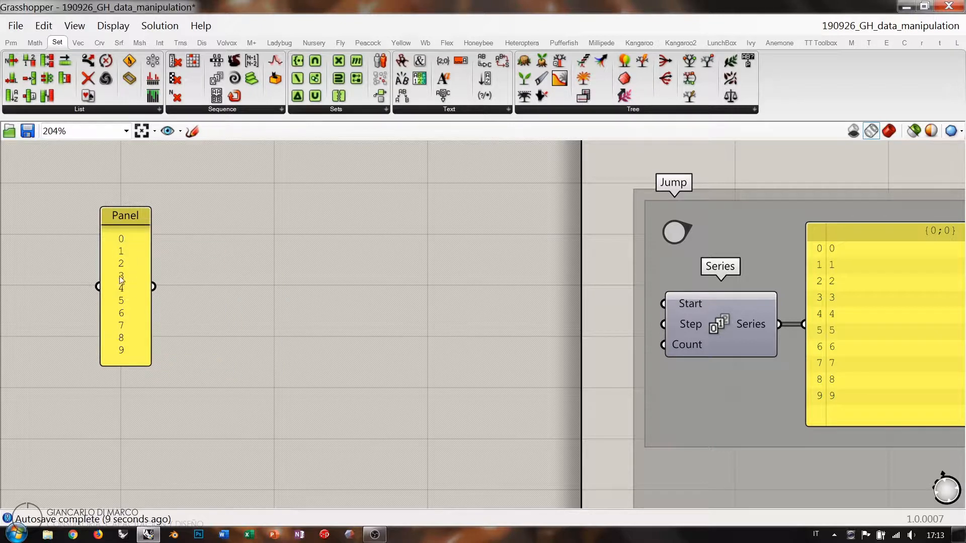
Add an Integer parameter and a Text parameter, one above the other, beside the number panel
double_click(275, 263)
type("int")
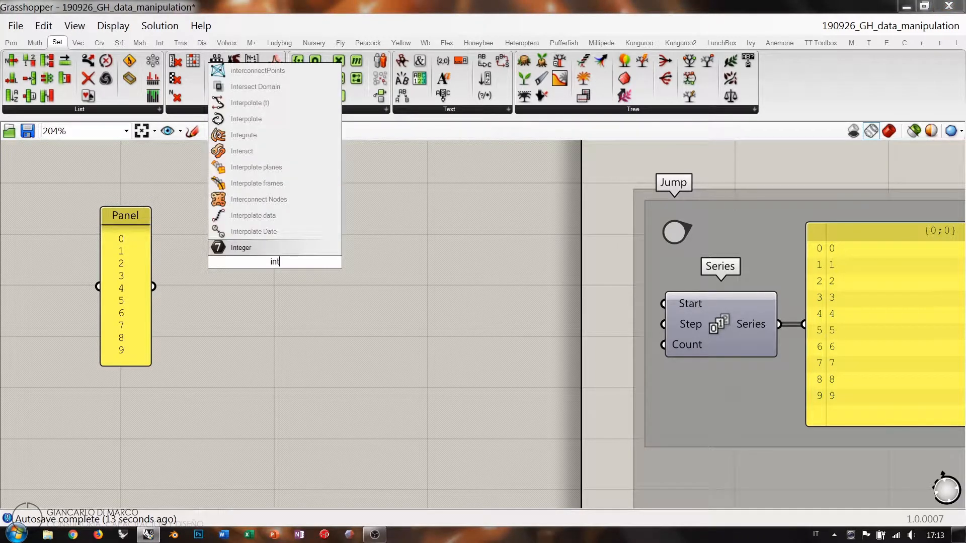
key("Return")
double_click(275, 327)
type("text")
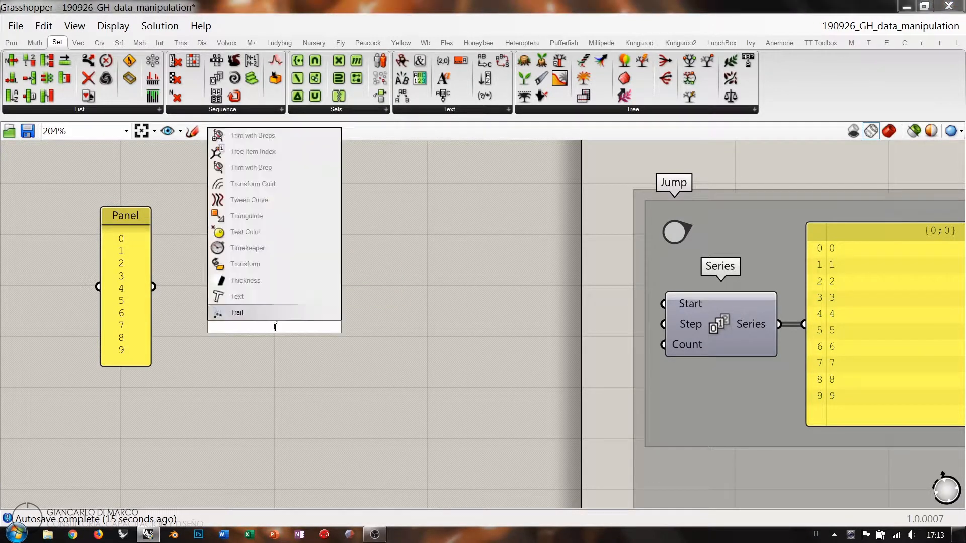
left_click(236, 298)
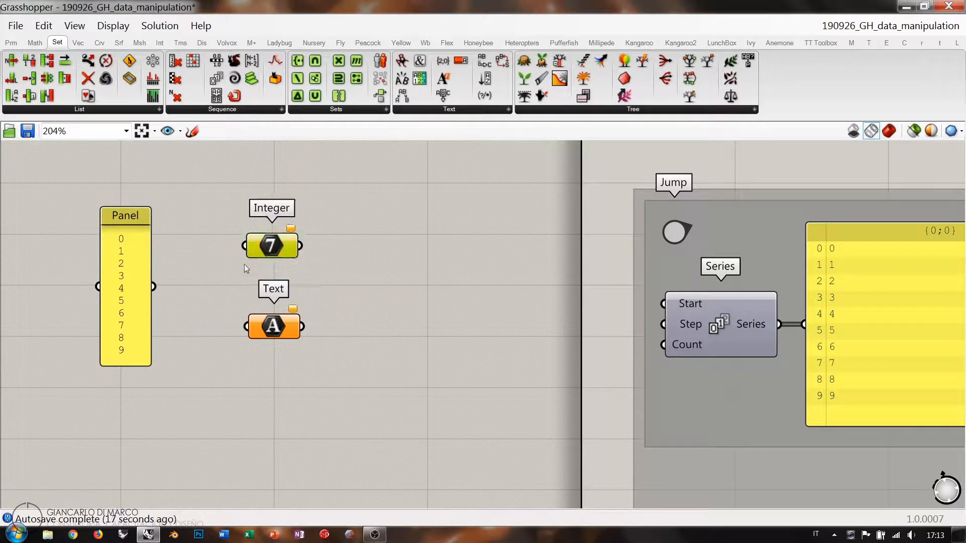
Connect the number panel to the Integer parameter and wire the Integer output into a new panel placed beside it
left_click_drag(154, 286, 245, 246)
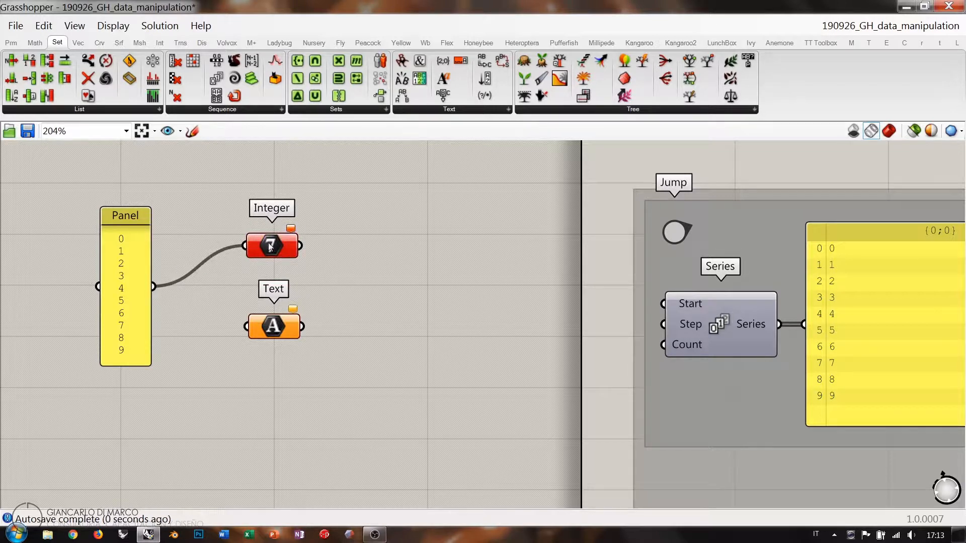
left_click_drag(273, 327, 278, 336)
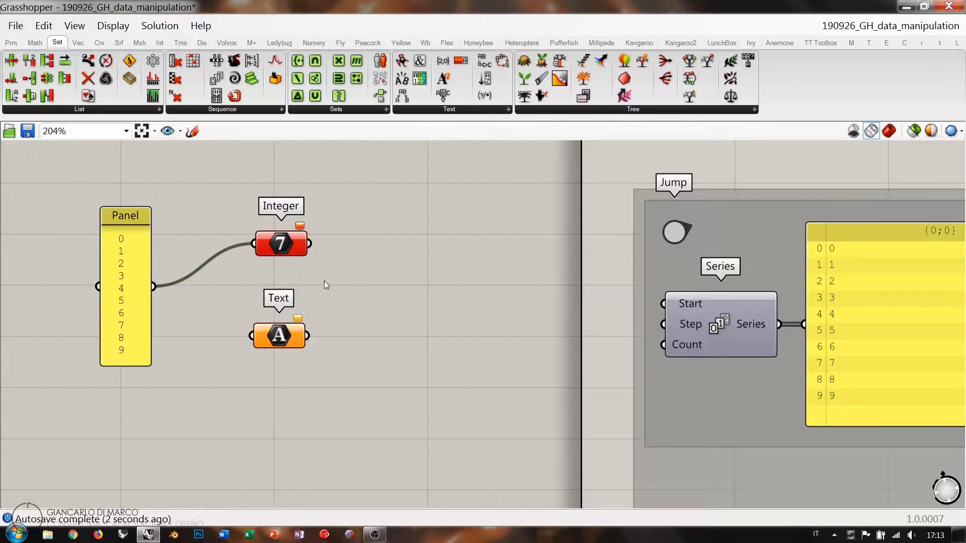
double_click(391, 256)
type("//")
key("Return")
mouse_move(322, 254)
left_mouse_down()
mouse_move(346, 254)
mouse_move(333, 255)
left_mouse_up()
left_click_drag(401, 265, 404, 251)
left_click(368, 301)
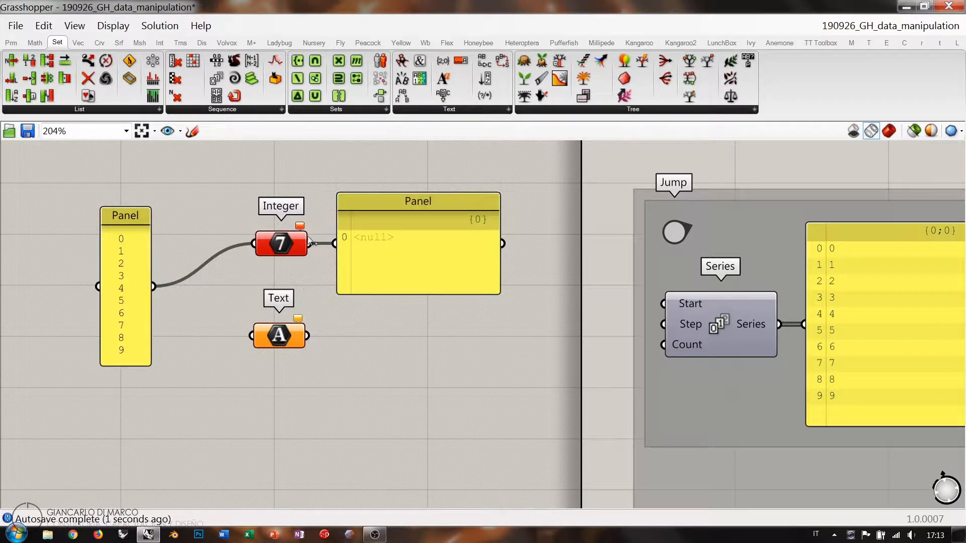
Feed the number panel through the Text parameter into the output panel in place of Integer, and make the output panel taller
left_click(300, 226)
left_click_drag(153, 286, 244, 335)
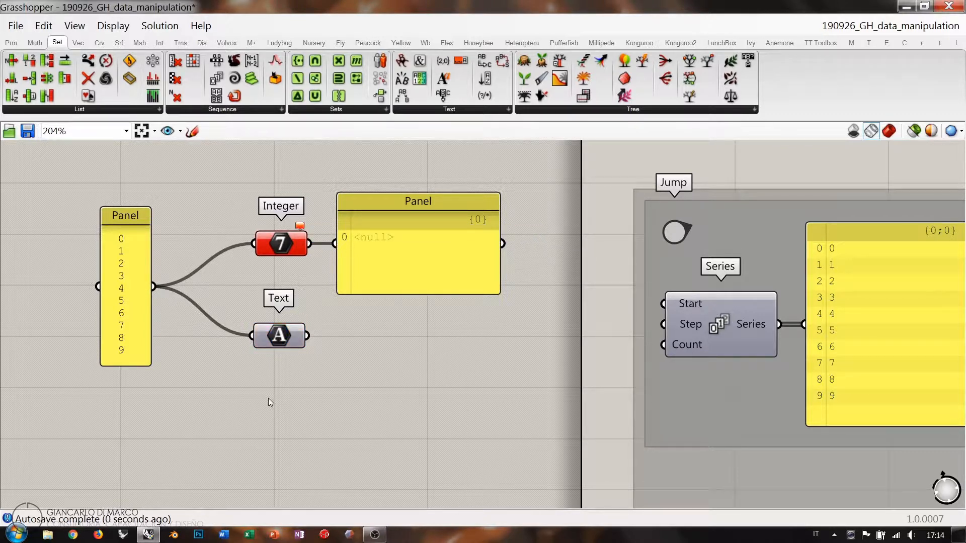
left_click_drag(309, 336, 335, 243)
left_click_drag(384, 243, 405, 264)
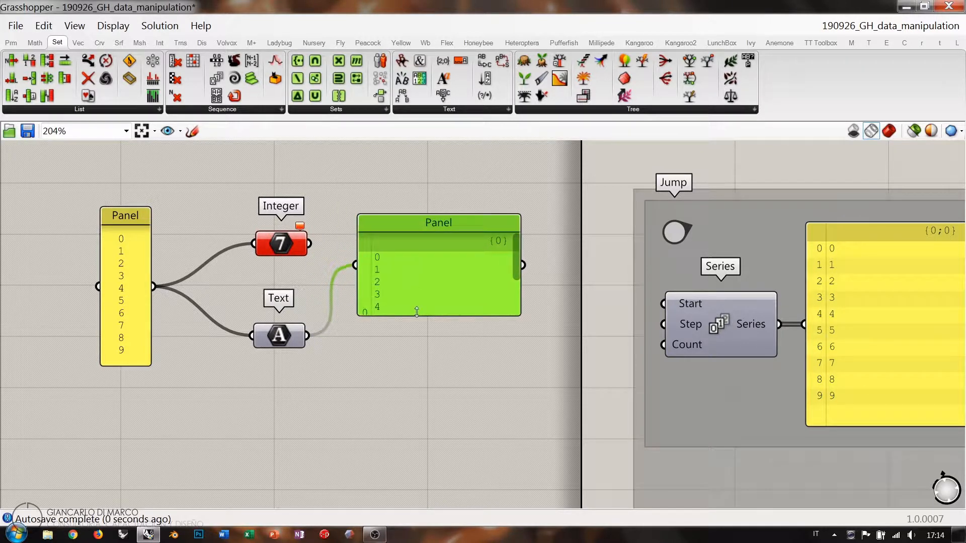
left_click_drag(417, 312, 415, 396)
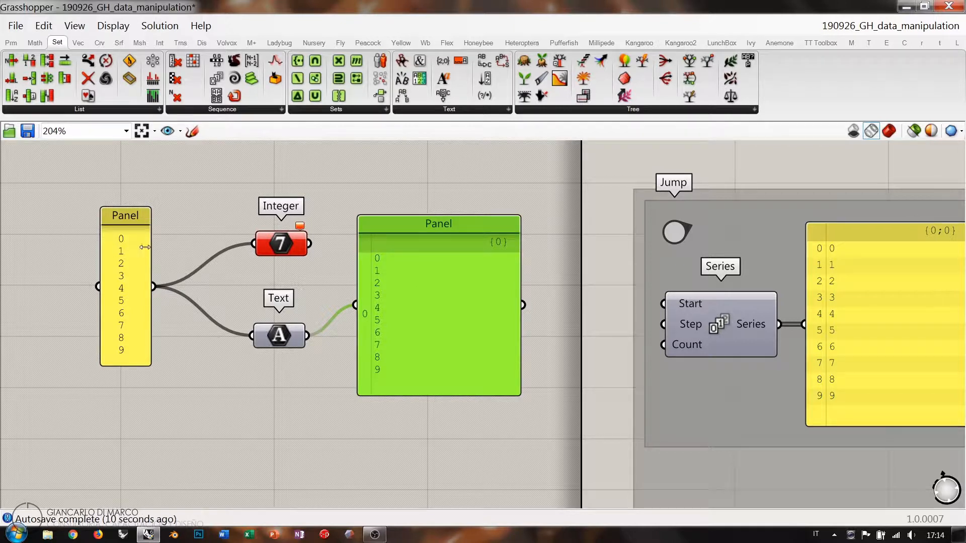
left_click(171, 233)
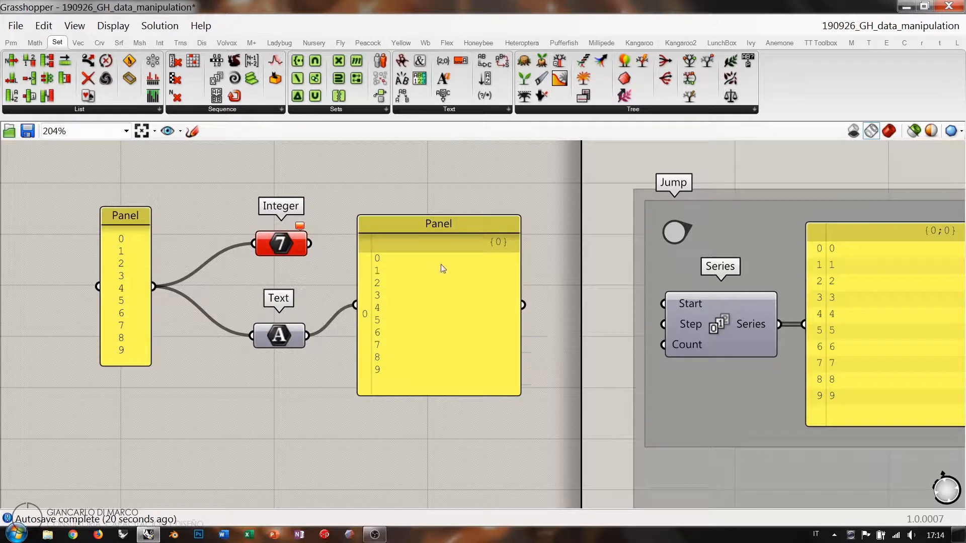
Turn off Multiline Data for the number panel and make the panel taller and wider to fit all ten items
right_click(127, 258)
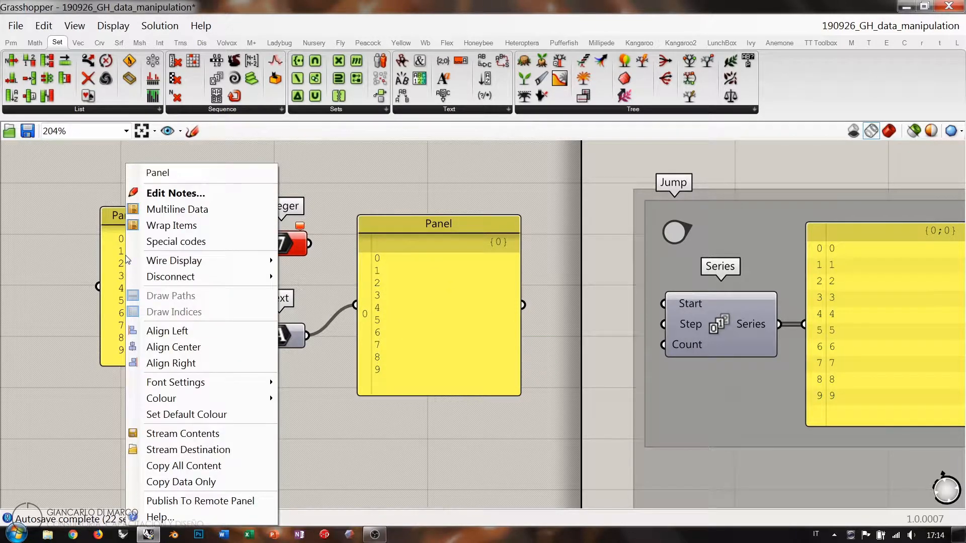
left_click(178, 212)
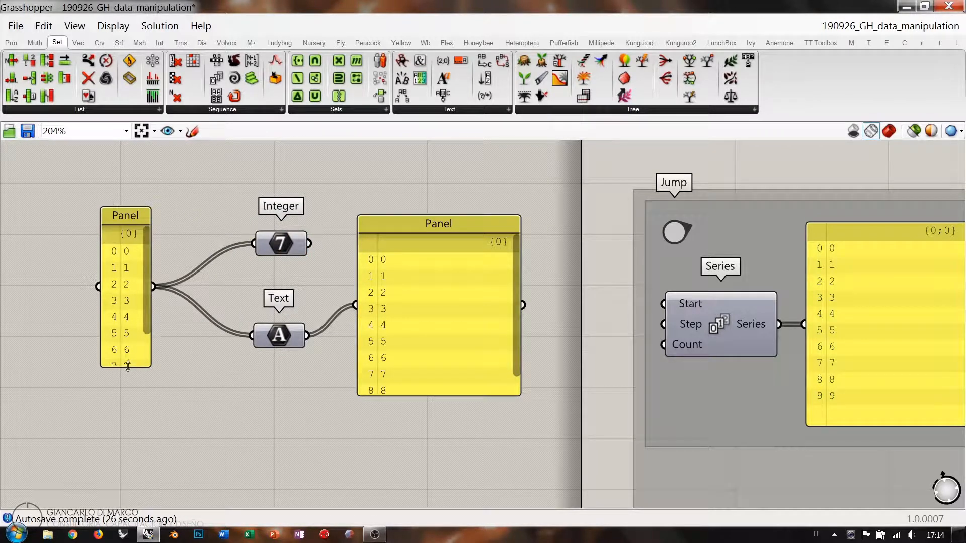
left_click_drag(128, 366, 128, 409)
left_click_drag(130, 328, 142, 309)
left_click(185, 229)
left_click_drag(112, 227, 91, 227)
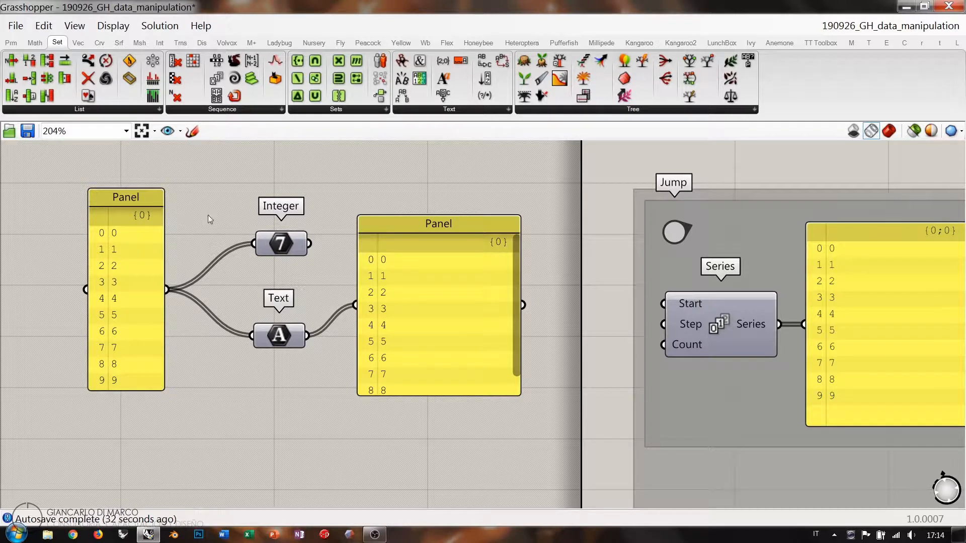
right_click(132, 221)
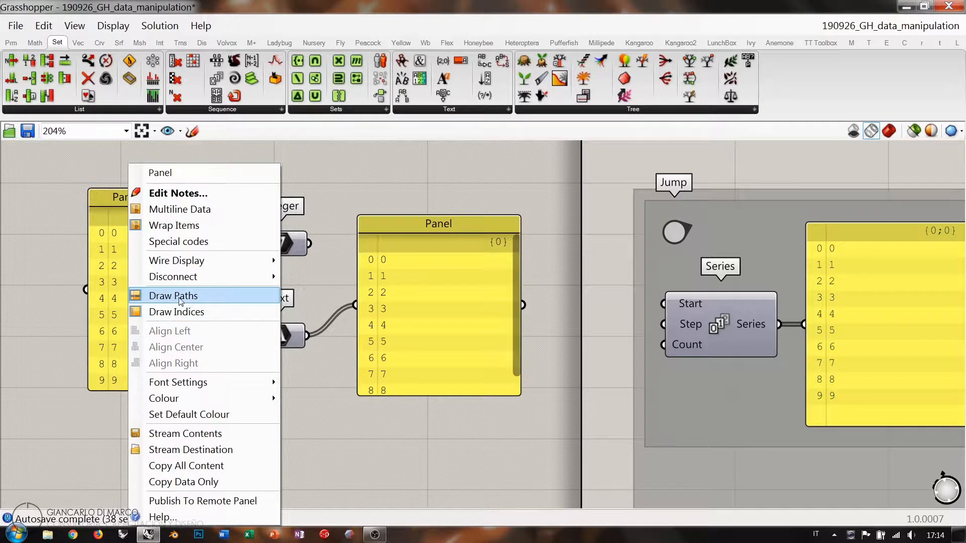
left_click(79, 225)
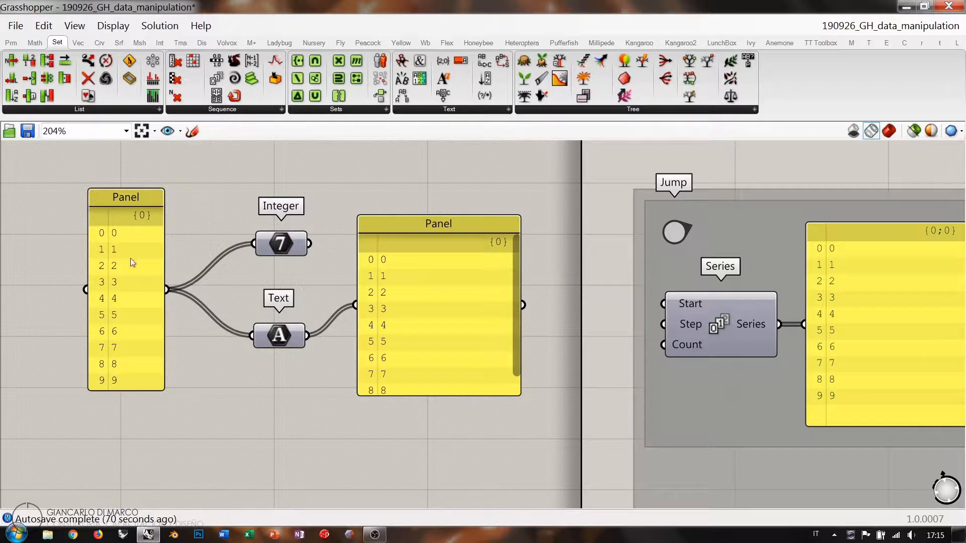
left_click(279, 244)
left_click(229, 198)
Rewire the output panel alternately to the Integer and Text parameters to compare their lists, finishing with Text connected
left_click_drag(309, 244, 355, 305)
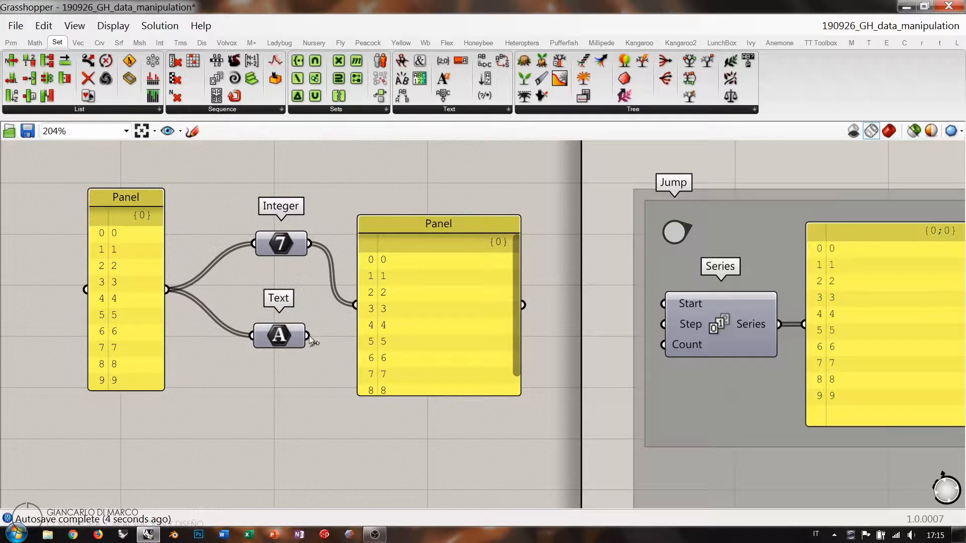
left_click_drag(308, 335, 356, 304)
left_click_drag(309, 244, 355, 305)
left_click(276, 241)
left_click(308, 205)
left_click_drag(307, 335, 355, 305, "shift")
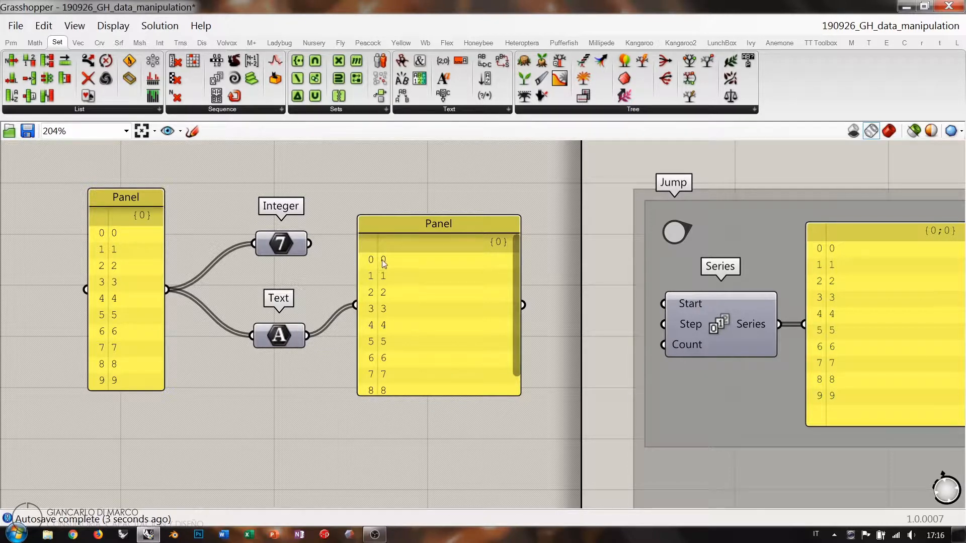
Move the output panel slightly up and closer to the Integer and Text parameters
left_click_drag(409, 279, 407, 271)
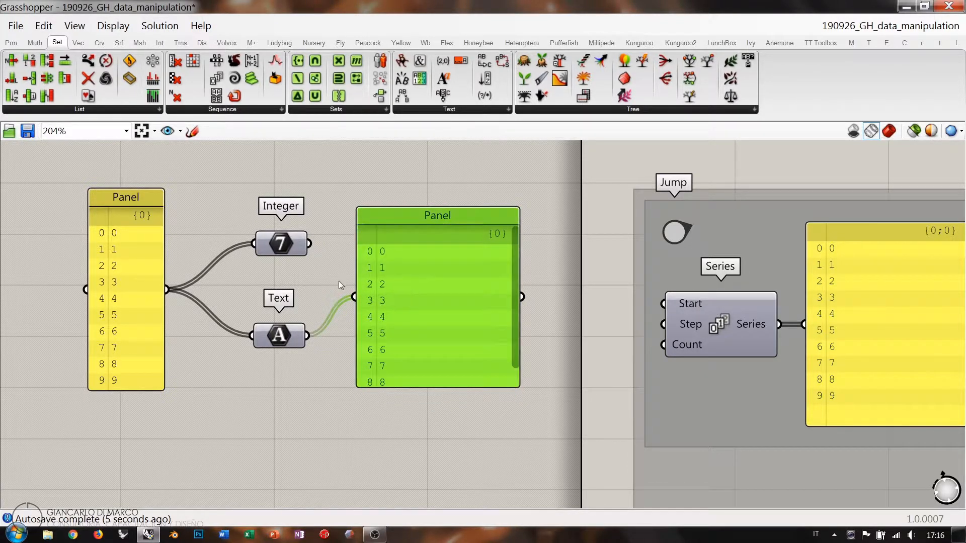
left_click(339, 281)
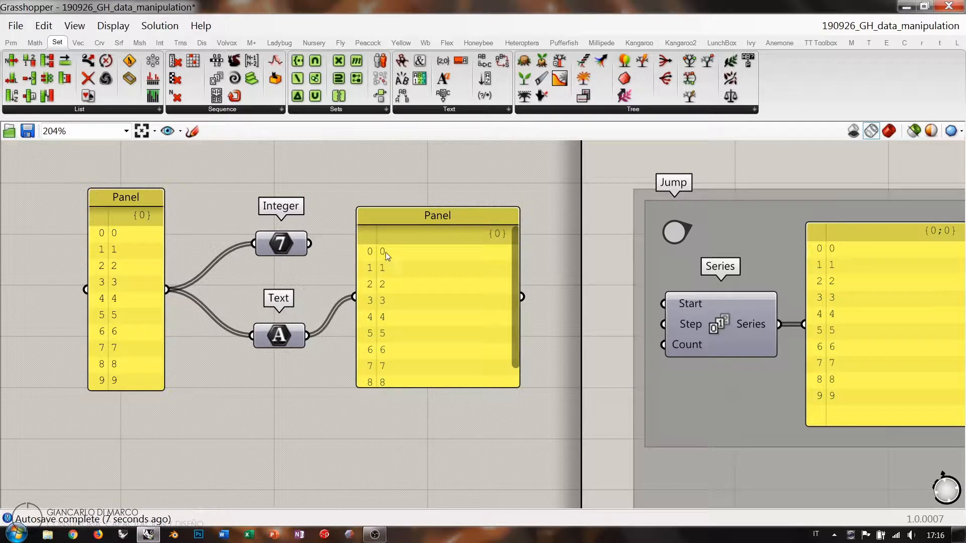
left_click_drag(391, 250, 381, 244)
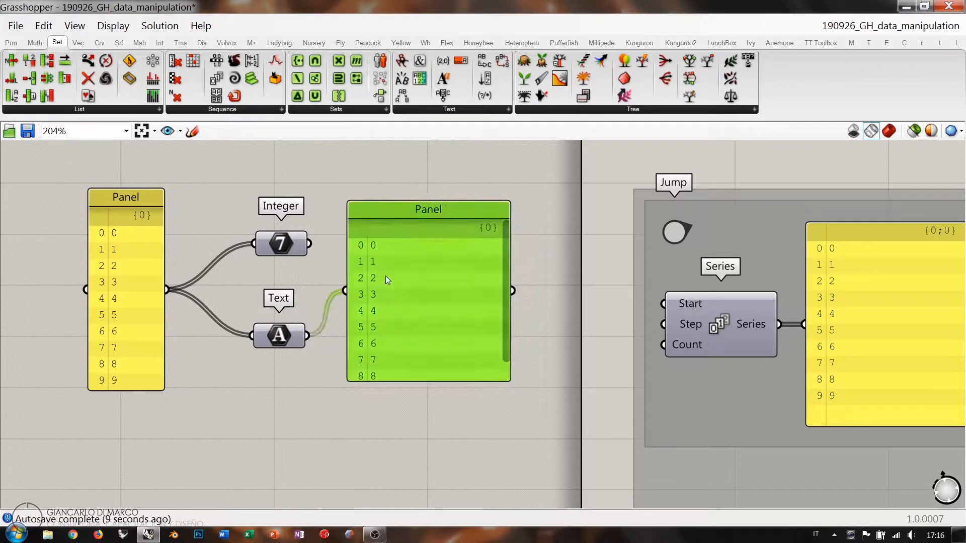
left_click(324, 399)
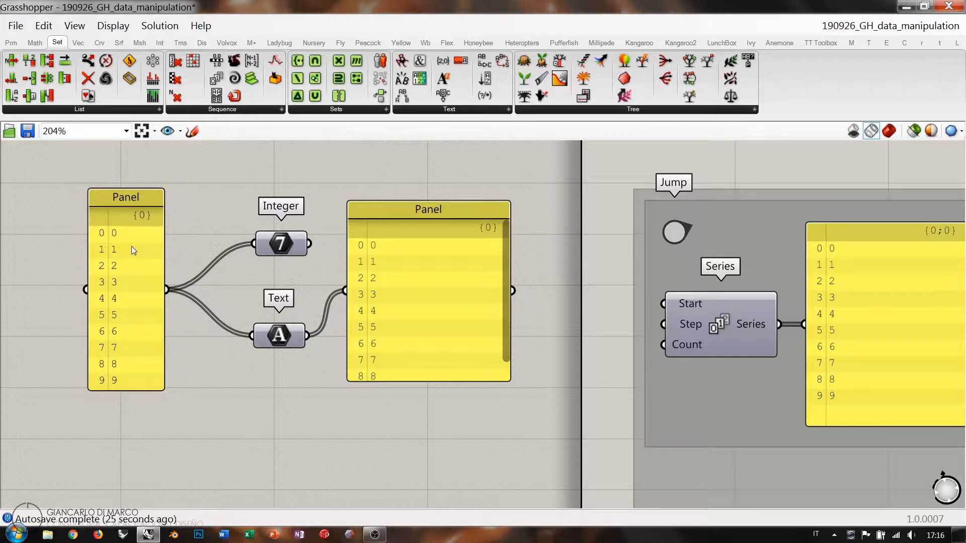
Delete the number panel, the Integer and Text parameters, and the output panel
left_click_drag(452, 187, 102, 439)
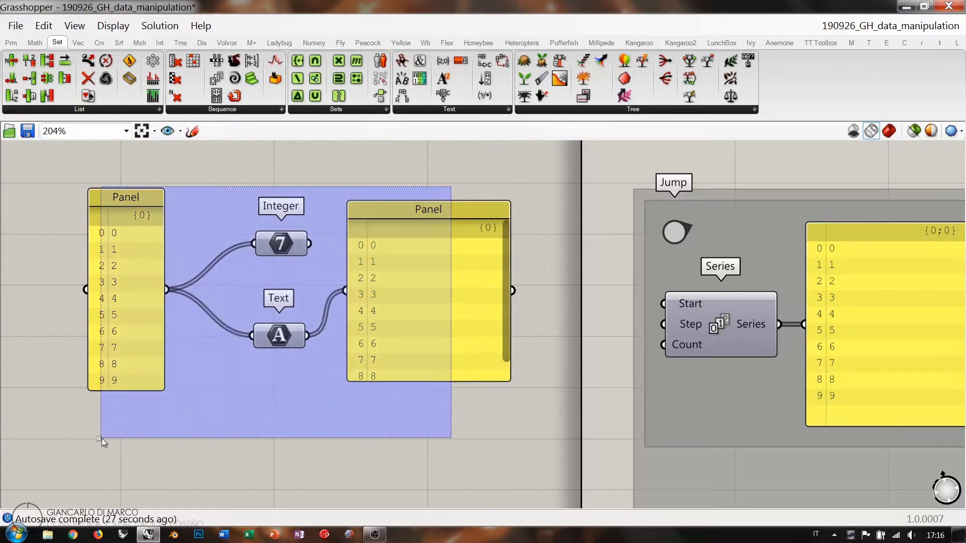
key("Delete")
Examine the Start and Step inputs of the existing Series component and the Sequence component category
right_click_drag(632, 388, 197, 385)
scroll(324, 334, "up", 1)
right_click_drag(345, 324, 307, 337)
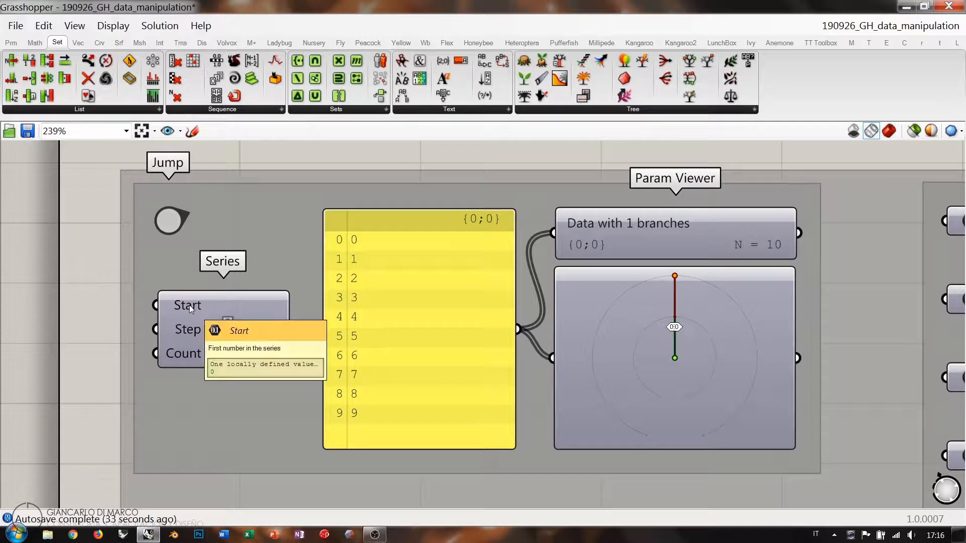
mouse_move(191, 333)
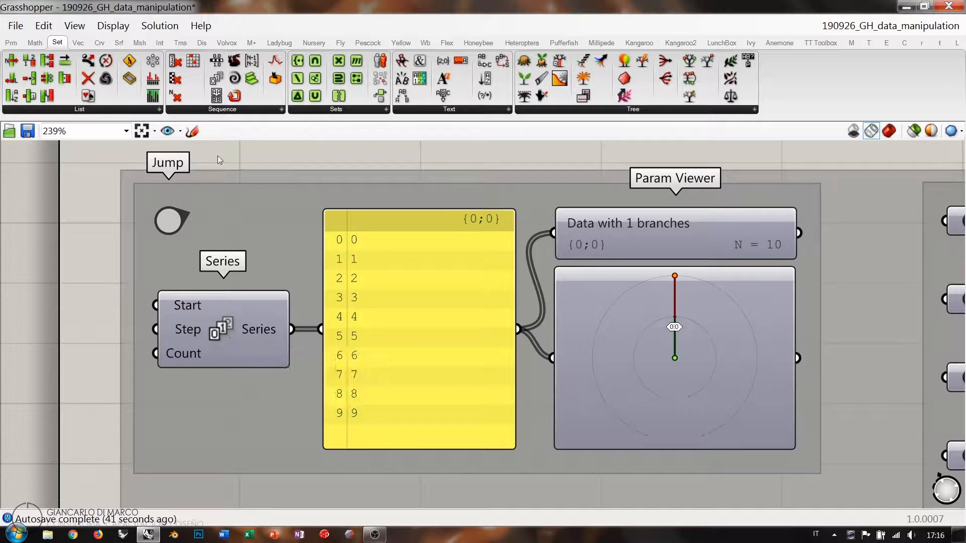
left_click(226, 111)
left_click(10, 43)
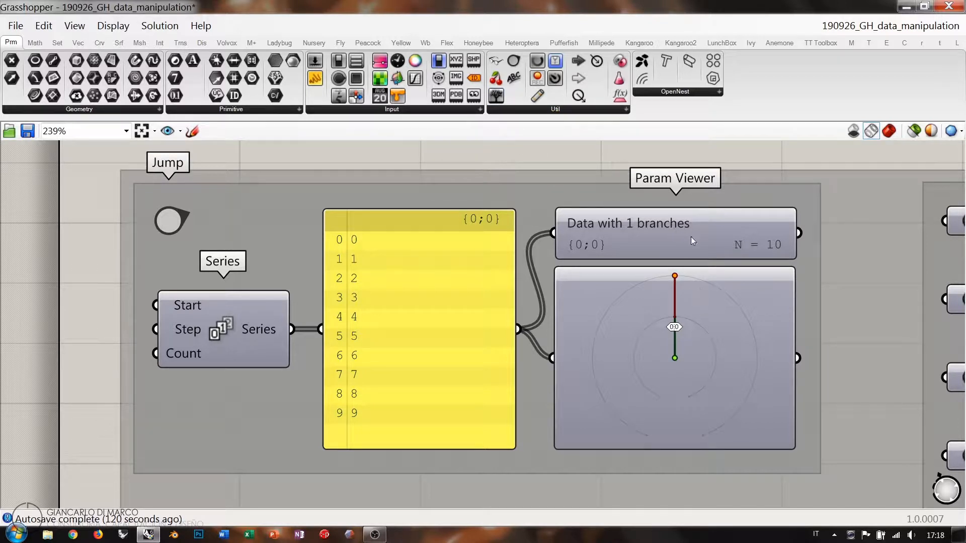
Examine the two Param Viewers fed by the Series panel, comparing the branch summary with the tree diagram
left_click(709, 342)
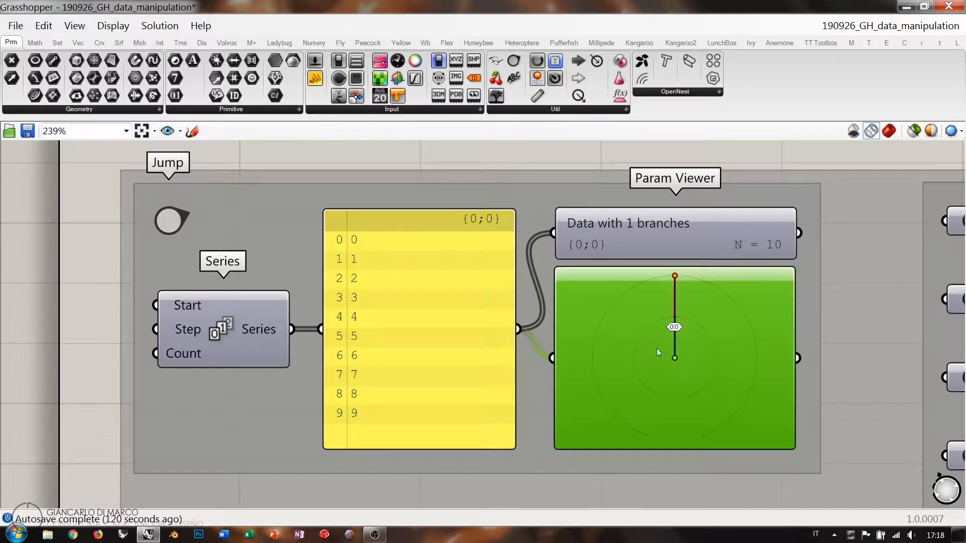
left_click(656, 233)
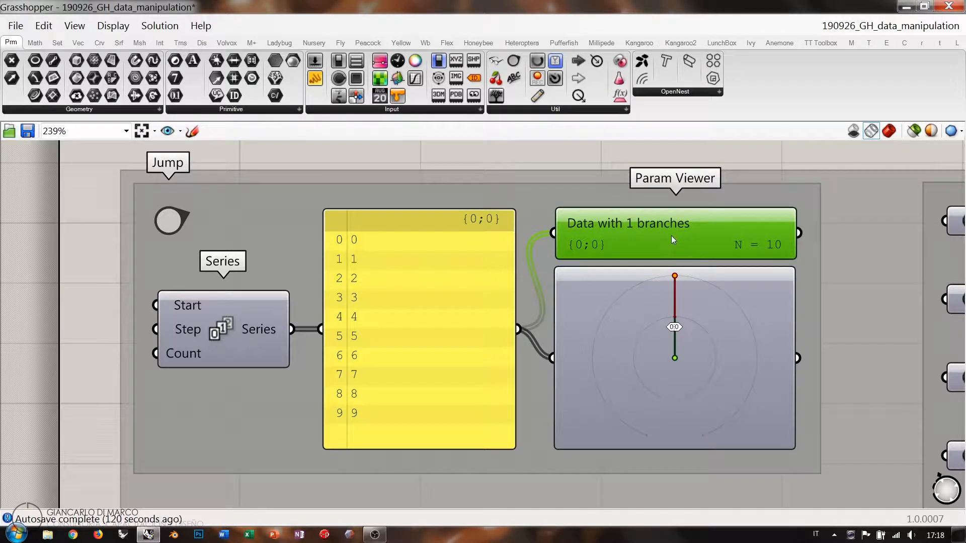
left_click(668, 236)
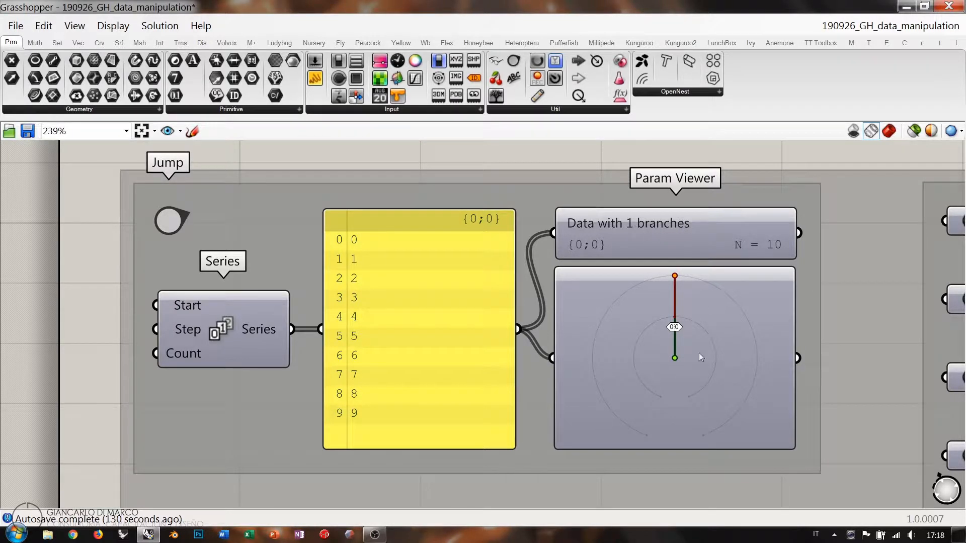
left_click(759, 362)
left_click(741, 333)
left_click(614, 237)
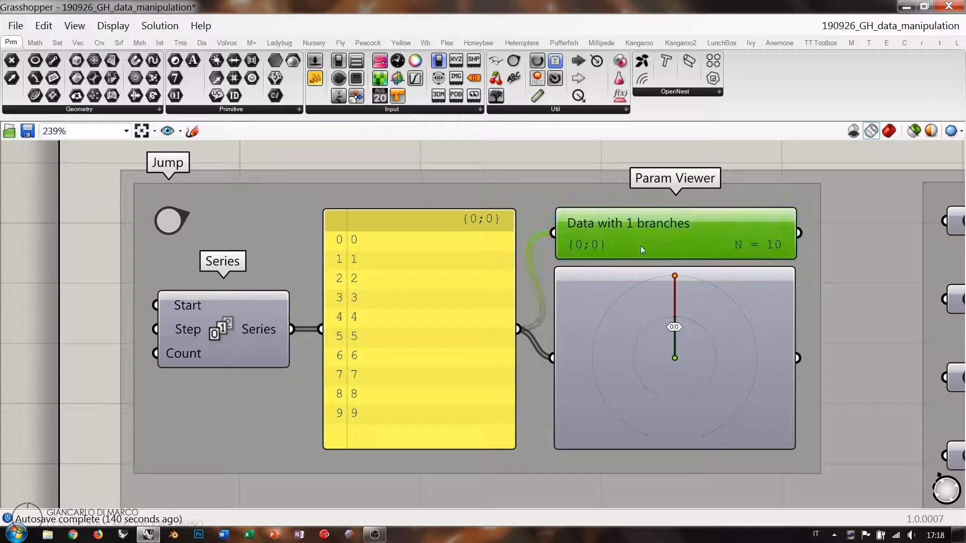
left_click(662, 238)
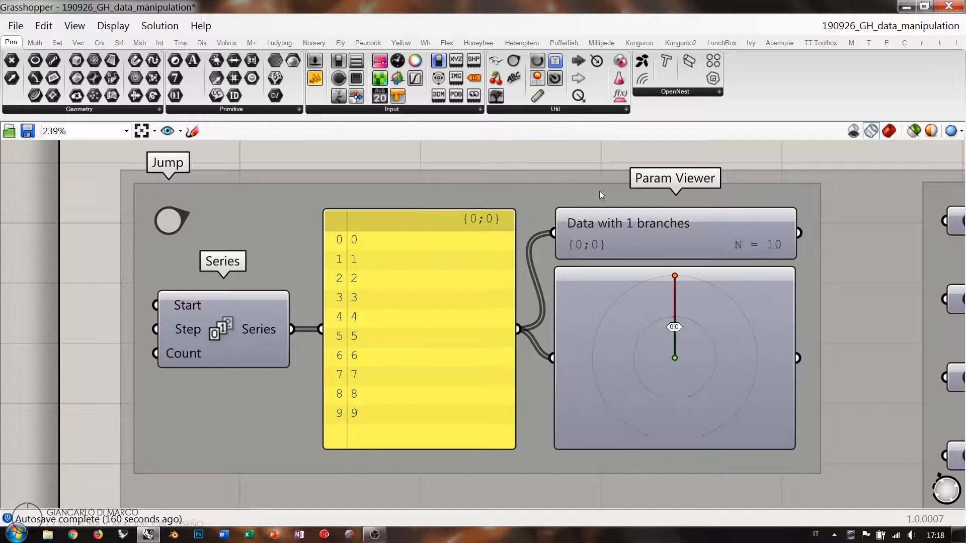
left_click(653, 235)
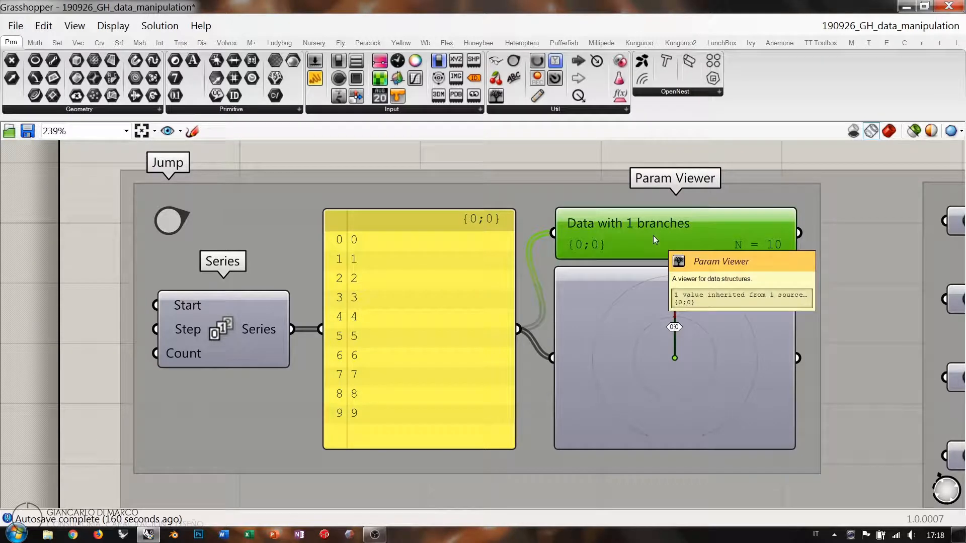
Switch the larger Param Viewer back and forth between text summary and tree diagram, leaving the diagram displayed
left_click(617, 345)
double_click(633, 342)
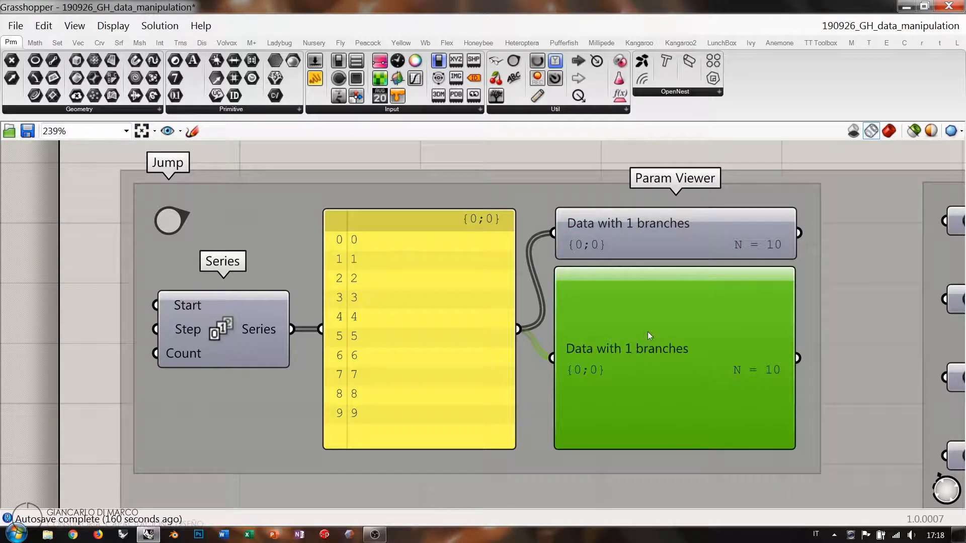
double_click(648, 332)
double_click(635, 333)
double_click(645, 325)
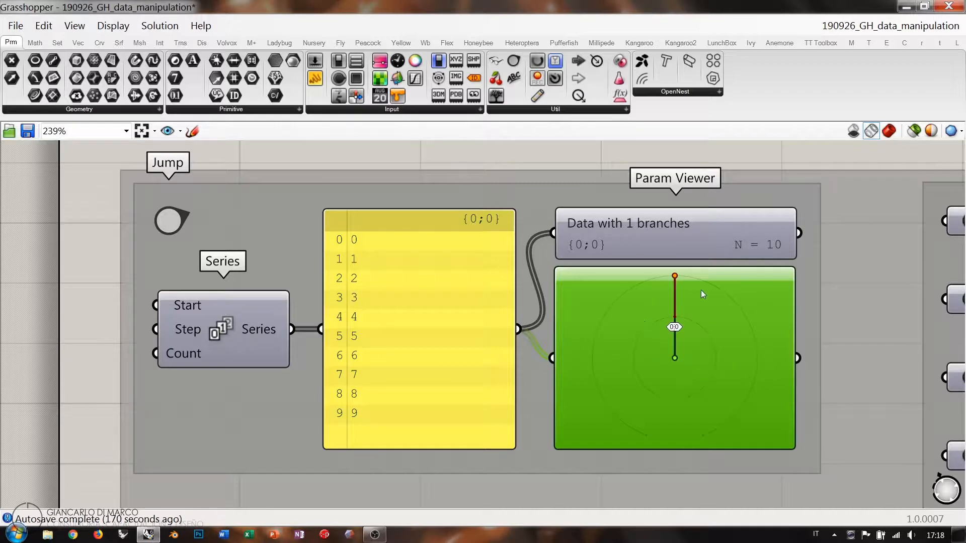
left_click(271, 234)
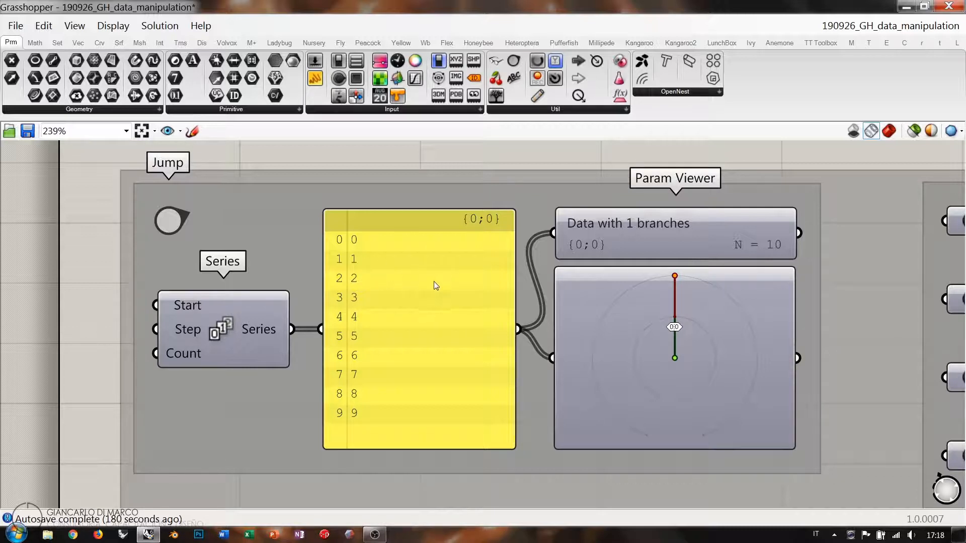
Survey the List component category and the Longest List, Shortest List and Cross Reference example groups, and select the Longest List group
left_click(58, 44)
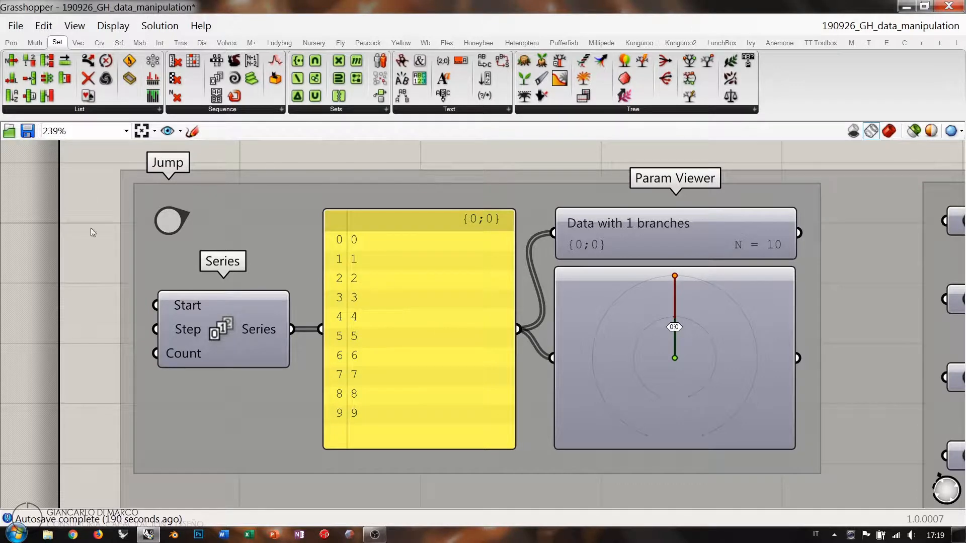
scroll(79, 217, "down", 3)
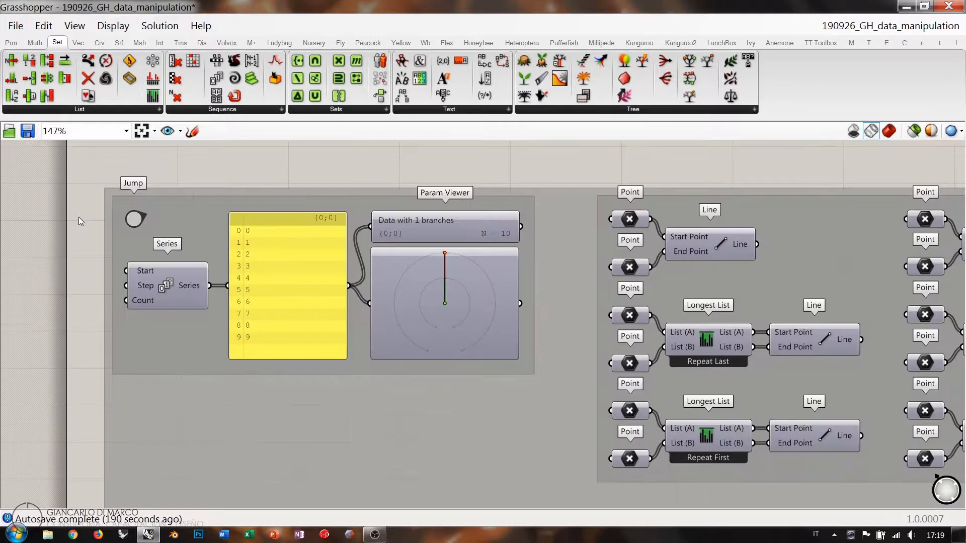
left_click(124, 112)
right_click_drag(801, 291, 251, 281)
scroll(165, 266, "down", 2)
right_click_drag(454, 273, 385, 303)
scroll(356, 289, "down", 1)
scroll(368, 293, "down", 1)
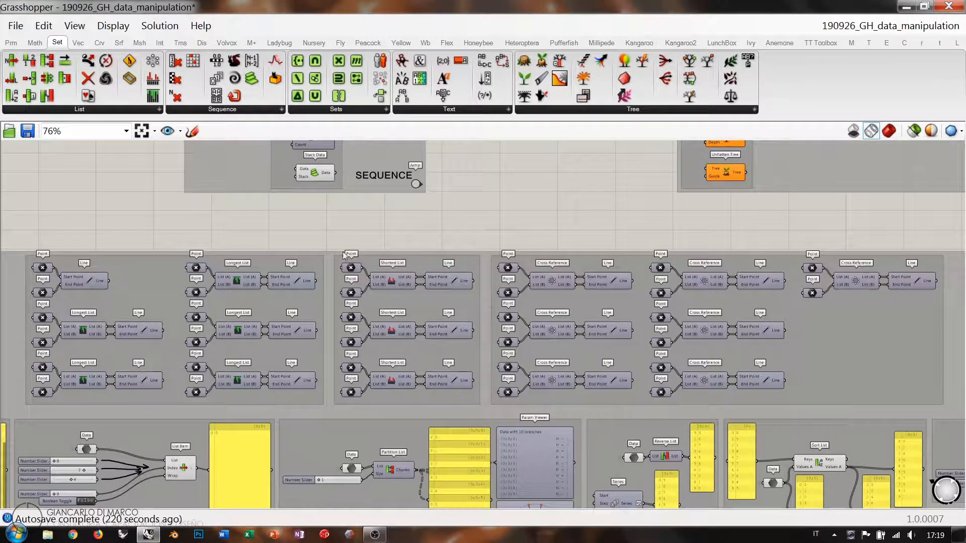
left_click(162, 285)
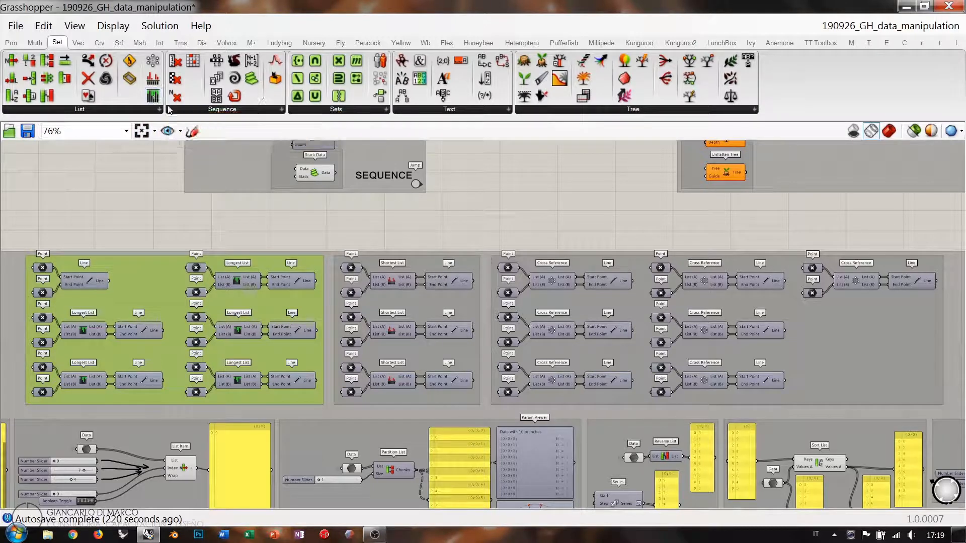
Examine the Shortest List and Cross Reference example groups by selecting each in turn, leaving nothing selected
left_click(469, 263)
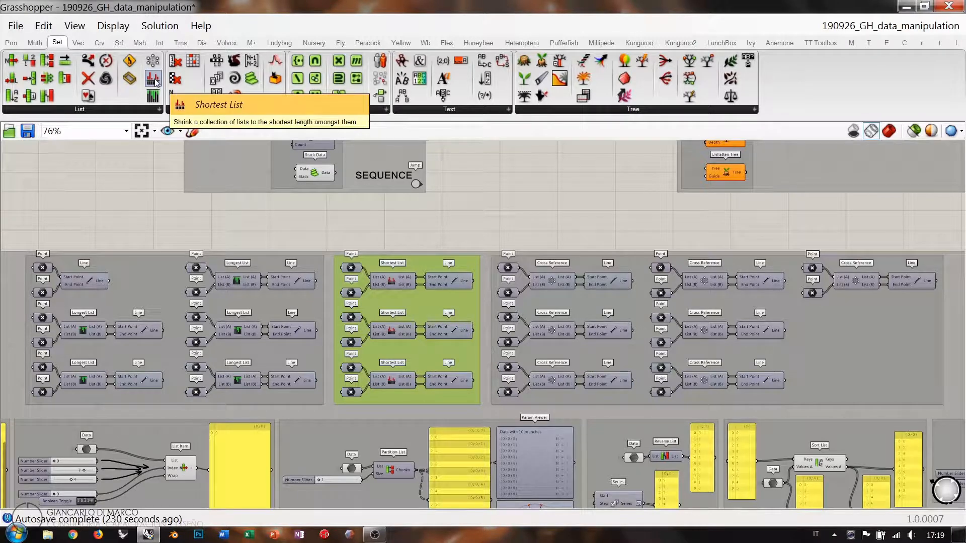
left_click(638, 300)
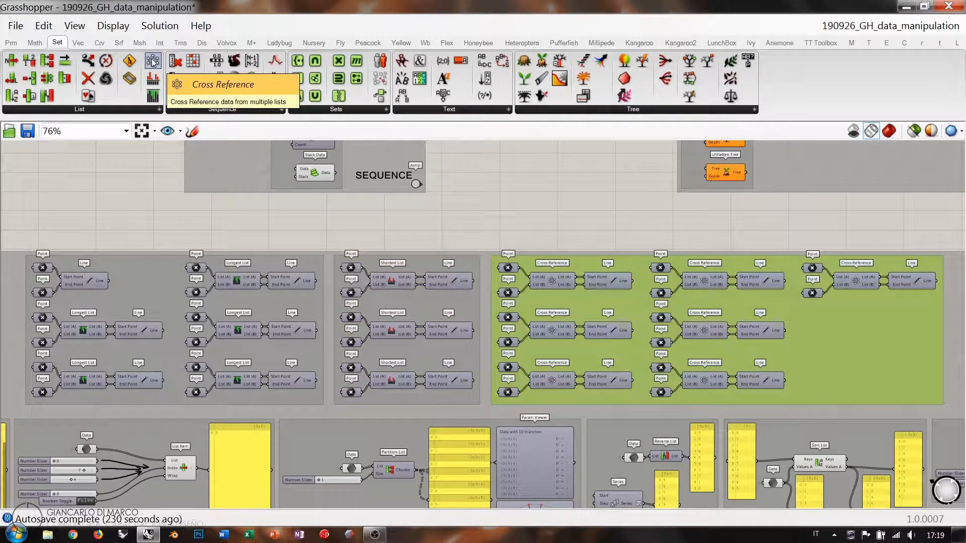
left_click(116, 210)
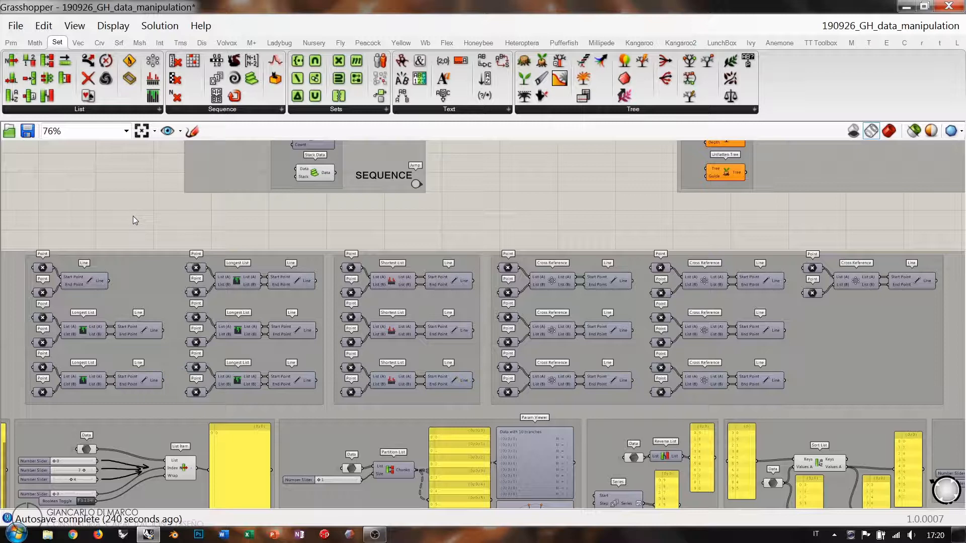
Restore the Grasshopper window to a narrower size beside the Rhino viewports and bring an empty canvas area into view
double_click(388, 3)
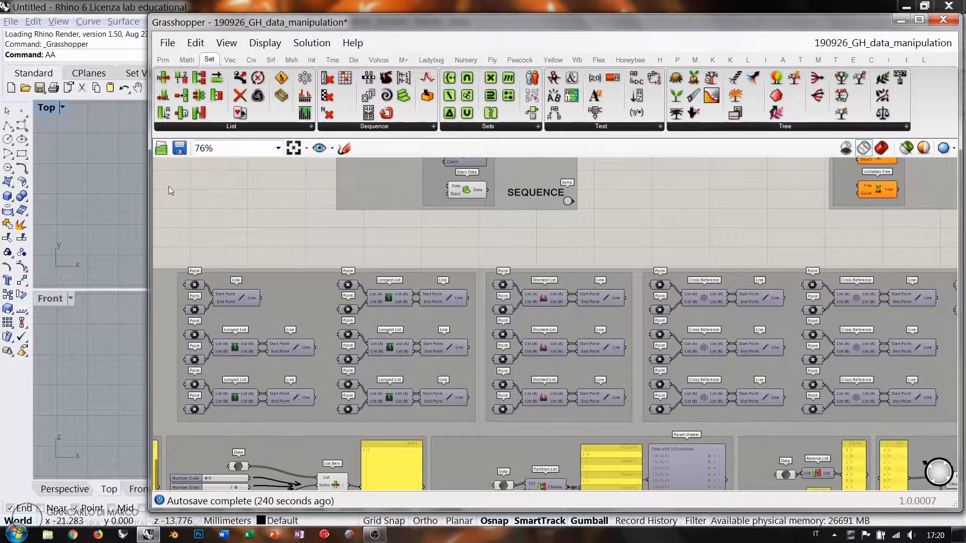
left_click_drag(150, 190, 454, 196)
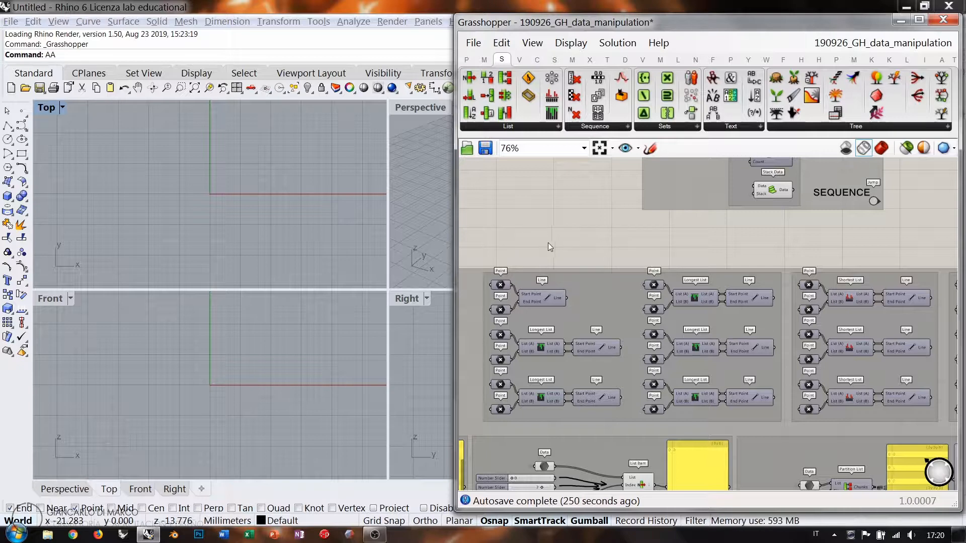
right_click_drag(563, 256, 780, 258)
scroll(780, 258, "down", 5)
right_click_drag(586, 282, 718, 270)
scroll(674, 261, "up", 8)
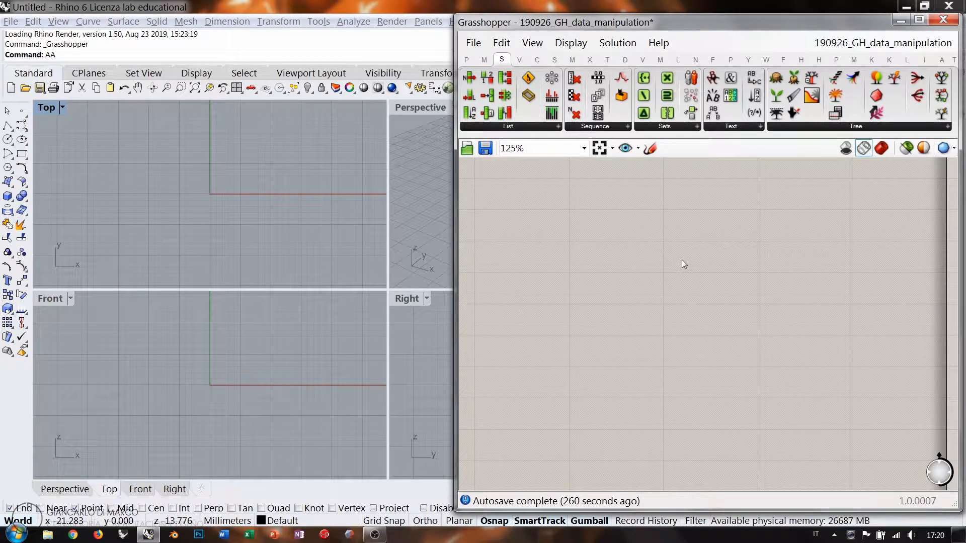
Maximize Rhino's Top viewport and show the empty area up and to the right of the origin
double_click(45, 109)
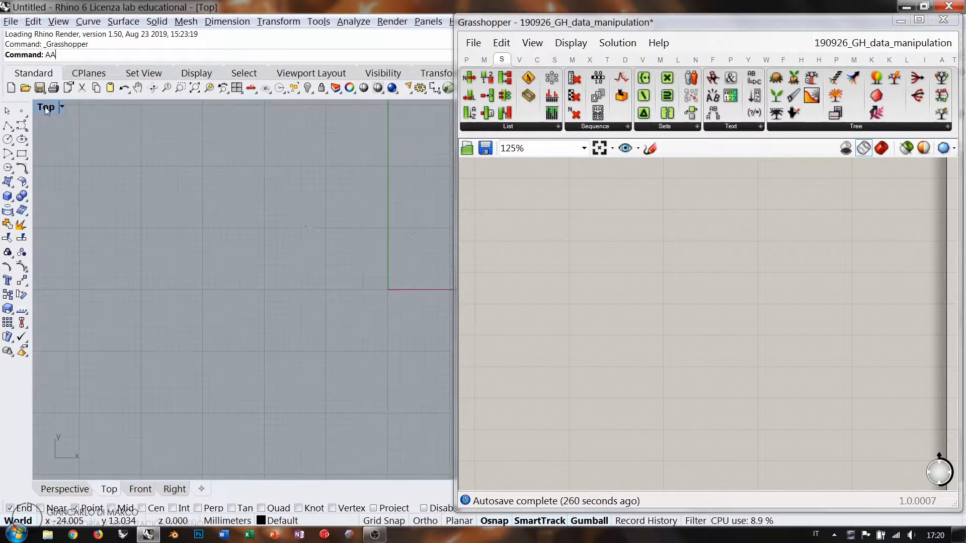
right_click_drag(333, 221, 229, 255)
right_click_drag(383, 227, 192, 328)
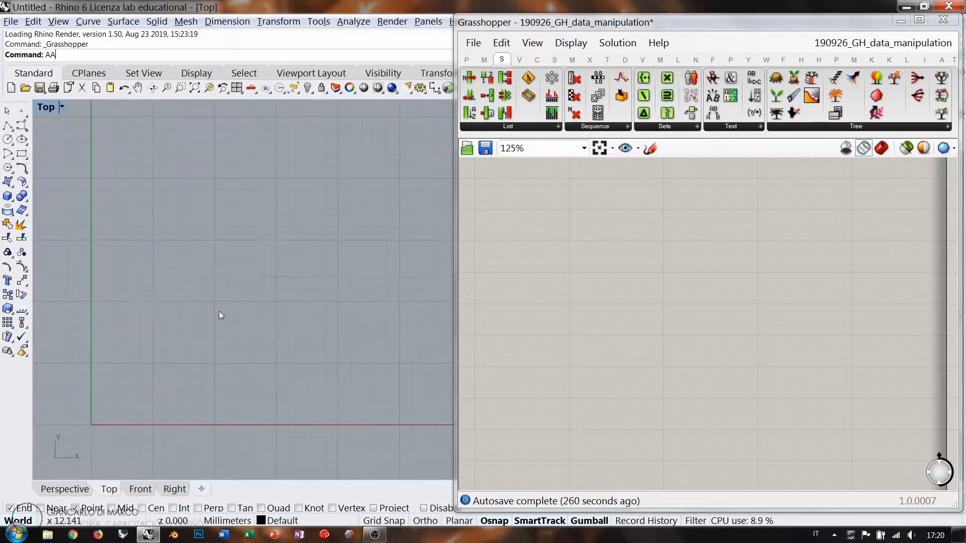
Add a Point parameter to the empty part of the canvas
double_click(555, 212)
type("poi")
left_click(503, 85)
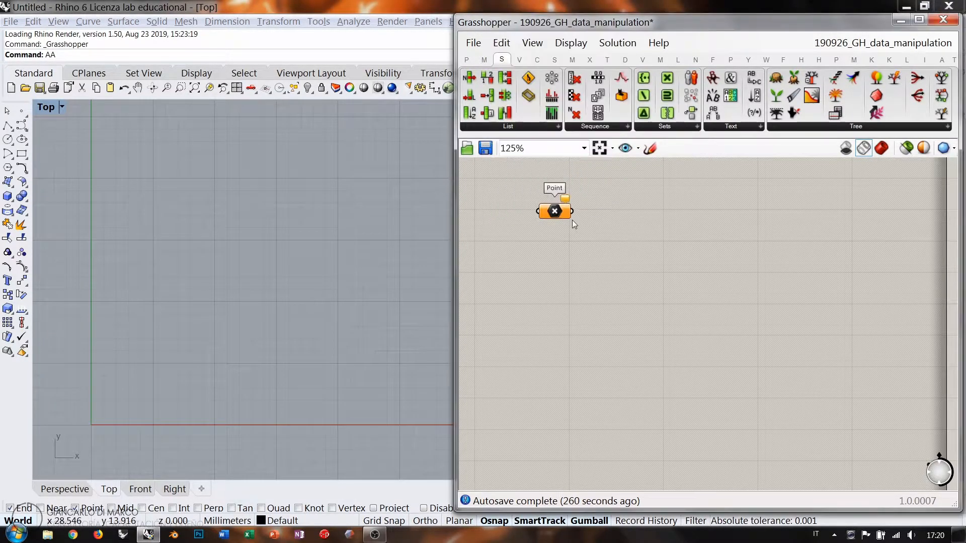
Assign multiple points to the Point parameter: a horizontal row of four from about X 3 to X 20 at about Y 17
right_click(557, 211)
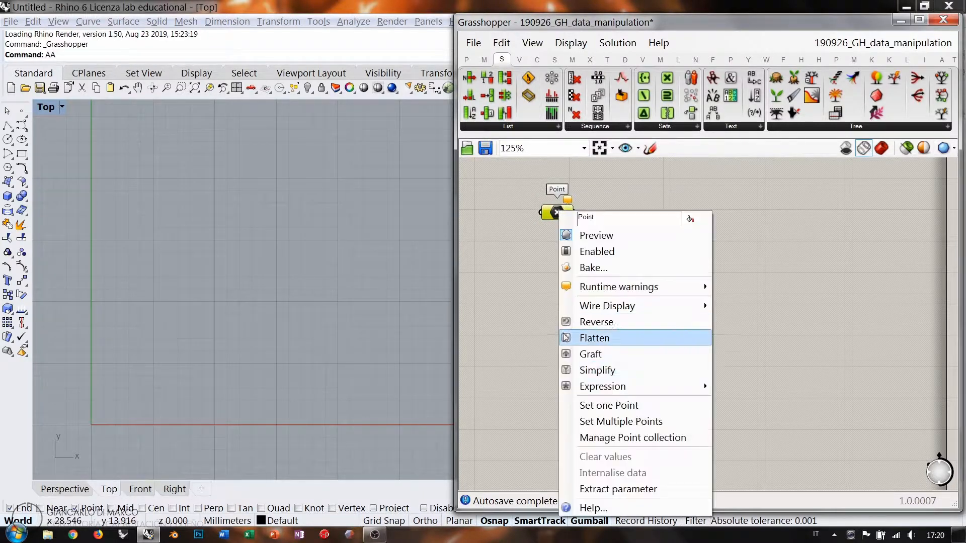
left_click(591, 424)
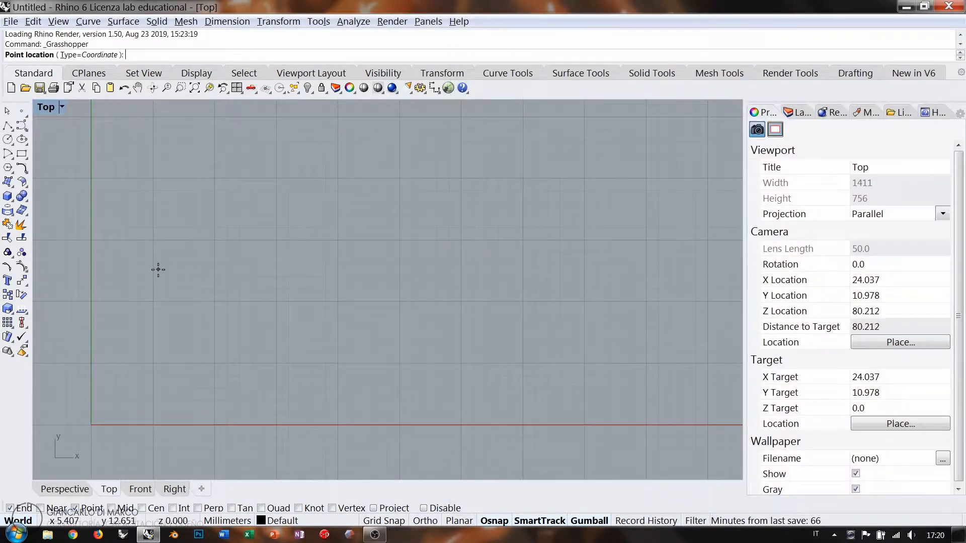
left_click(126, 216)
left_click(197, 217)
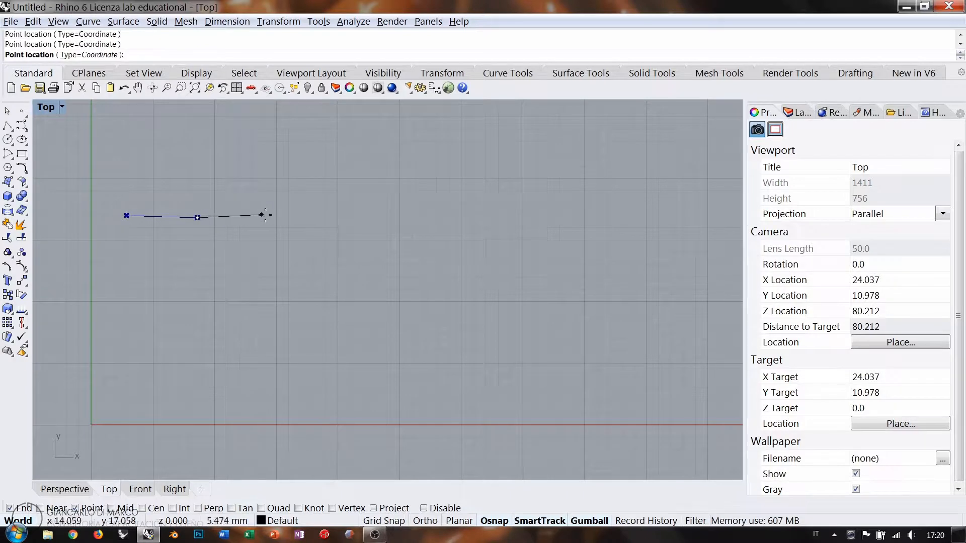
left_click(266, 214)
left_click(332, 215)
key("Return")
left_click(538, 268)
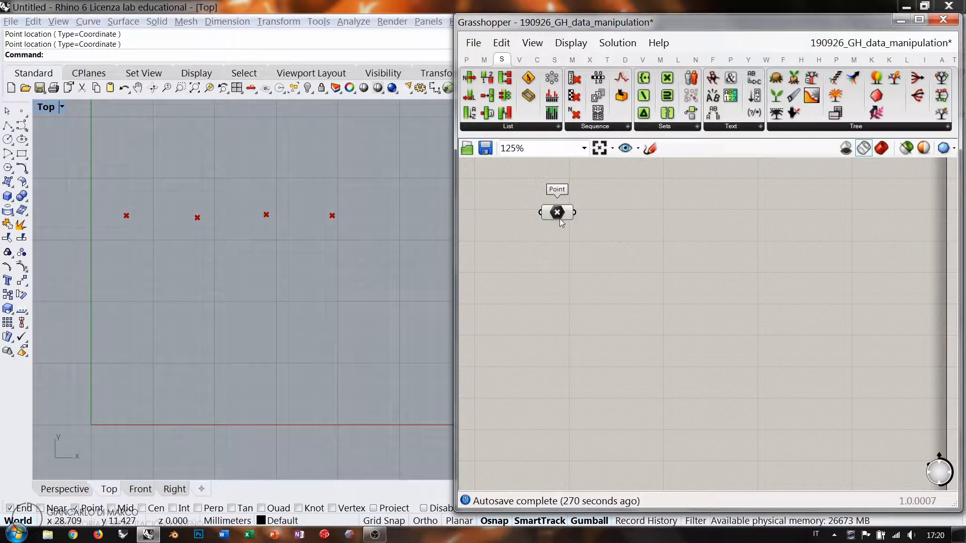
Add a second Point parameter directly below the first one
double_click(571, 274)
type("pt")
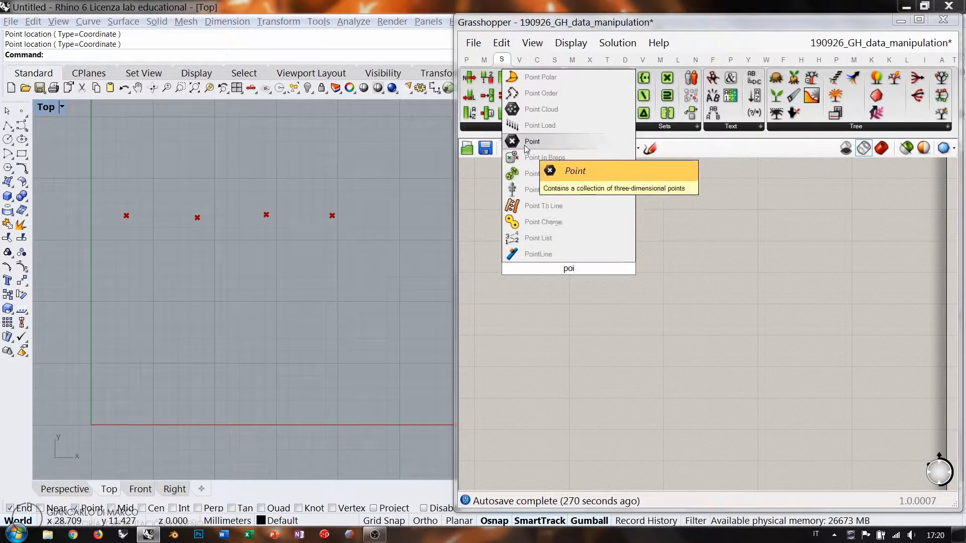
key("Return")
left_click_drag(555, 276, 544, 292)
Assign multiple points to the lower Point parameter: a row of seven from about X 3 to X 34 at about Y 9
right_click(555, 287)
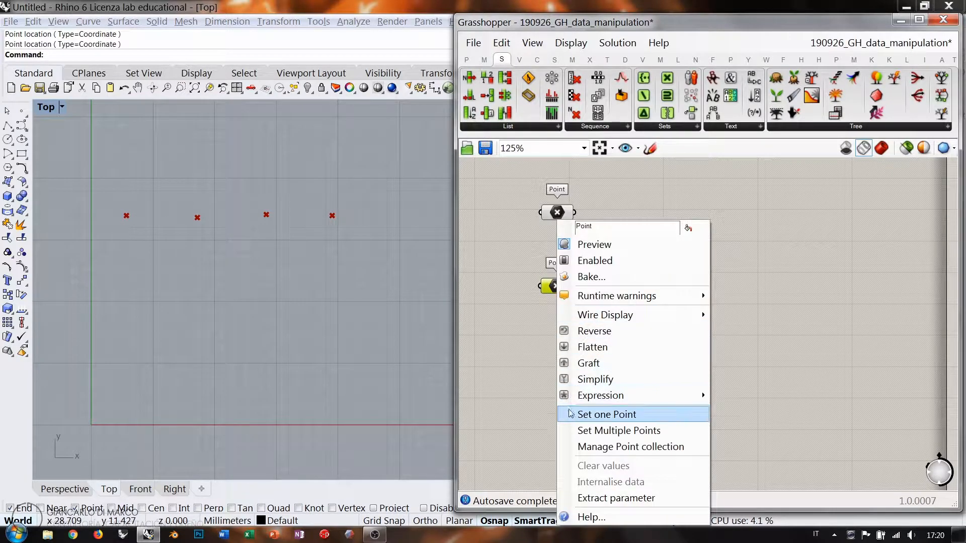
left_click(604, 429)
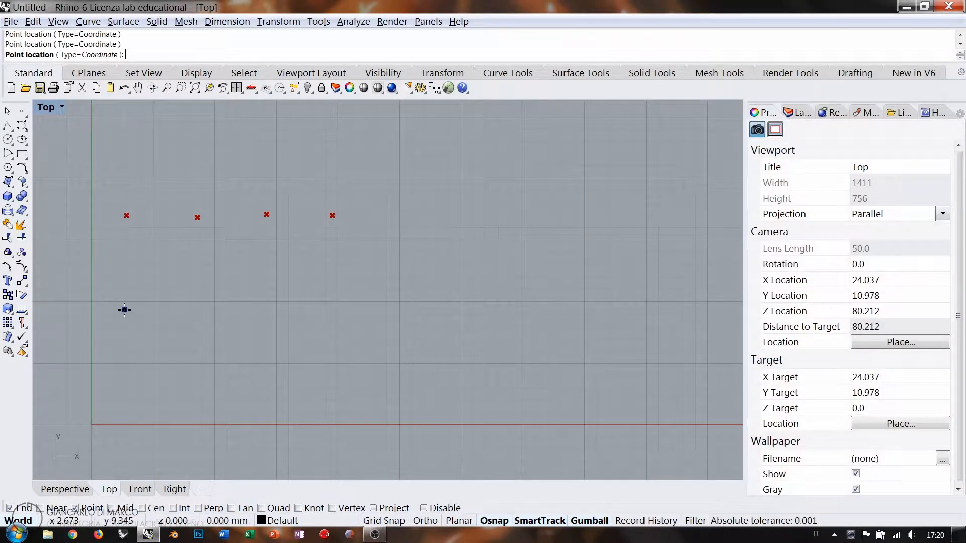
left_click(191, 308)
left_click(259, 306)
left_click(331, 309)
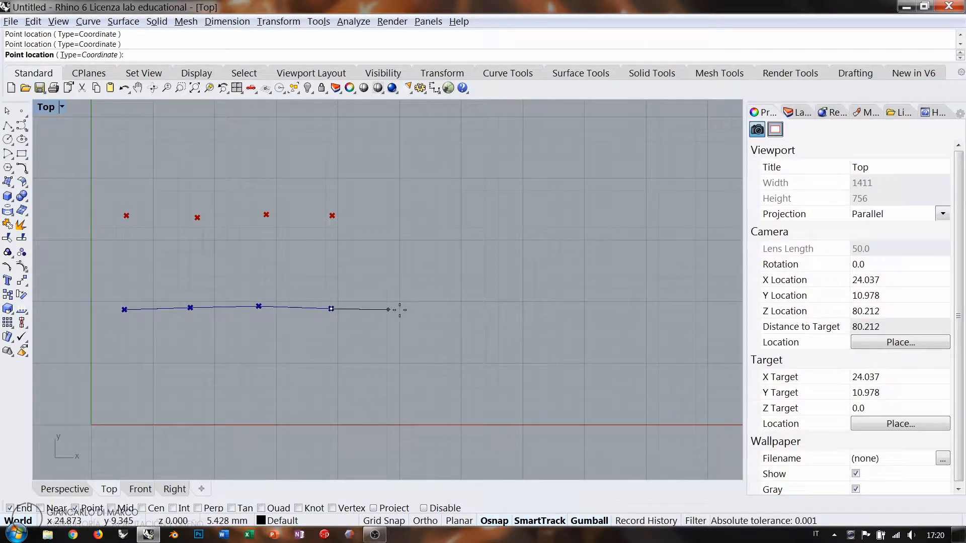
left_click(401, 309)
left_click(456, 309)
left_click(506, 309)
key("Return")
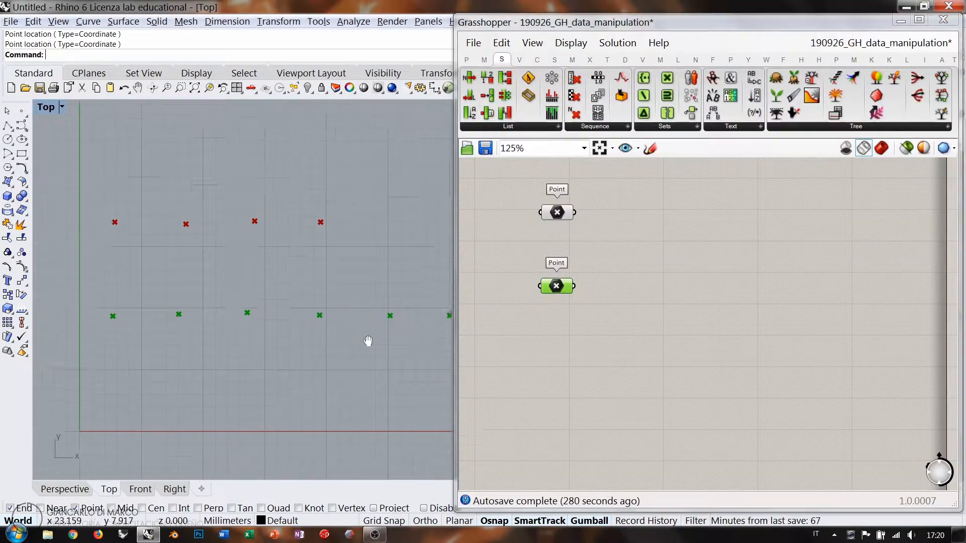
Space the two Point parameters apart vertically, with free canvas beside their outputs
left_click(534, 358)
left_click_drag(557, 288, 557, 290)
left_click(621, 265)
right_click_drag(621, 265, 587, 296)
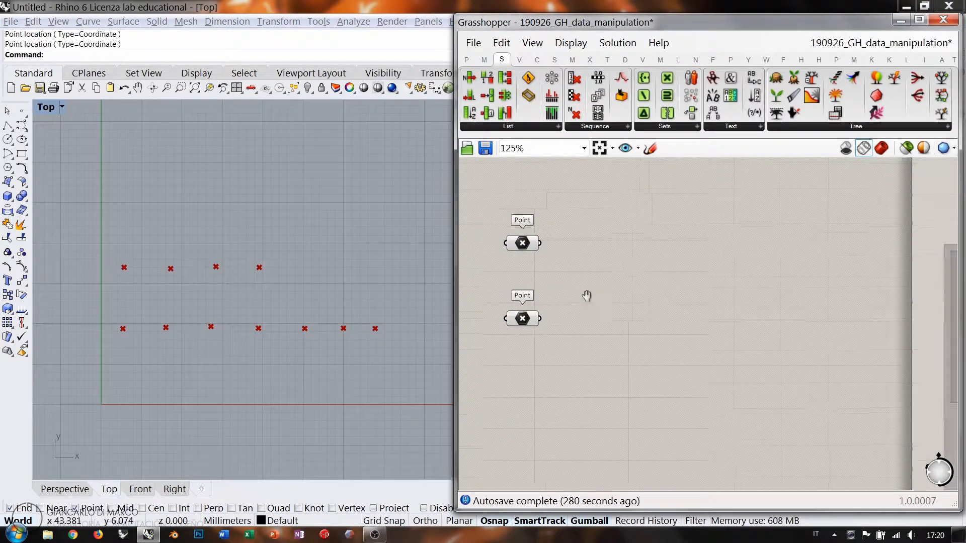
scroll(550, 276, "up", 2)
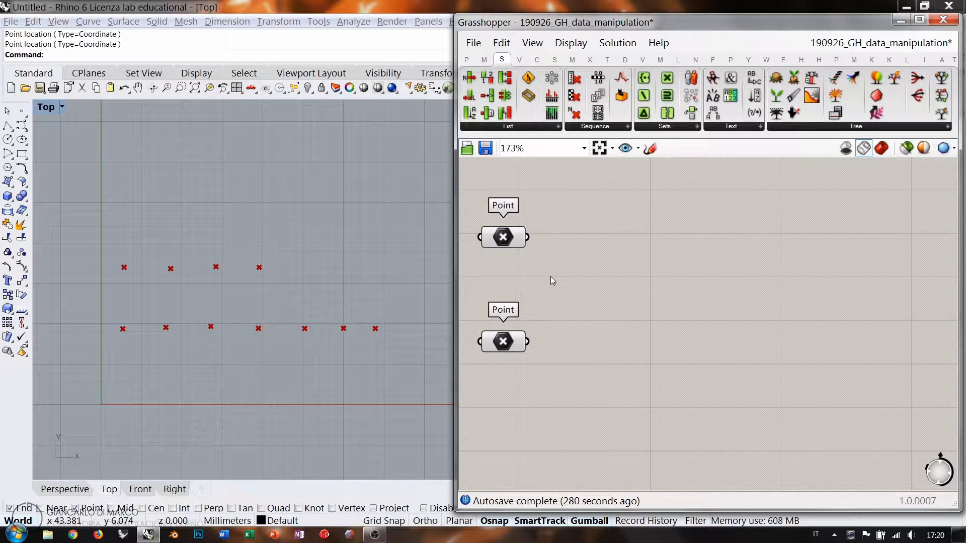
left_click_drag(511, 232, 514, 215)
left_click(509, 343)
left_click(627, 279)
Add a Line component and connect the upper Point parameter to Start Point and the lower one to End Point
double_click(638, 279)
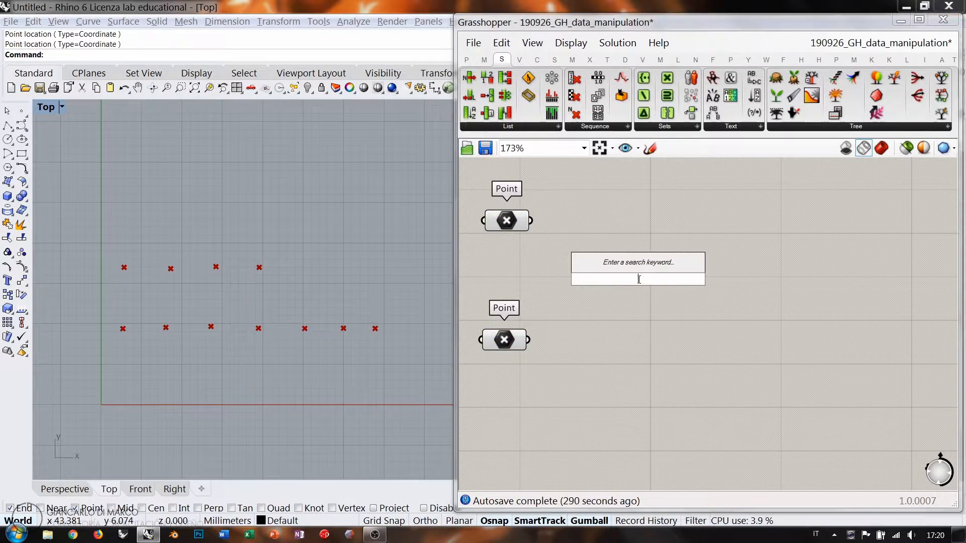
type("line")
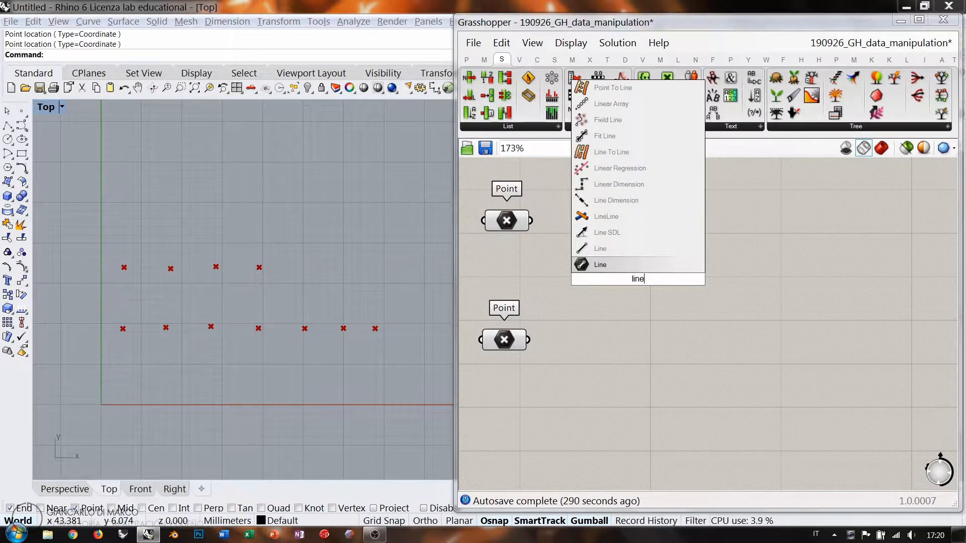
key("Return")
left_click_drag(644, 275, 699, 273)
left_click(576, 248)
mouse_move(531, 221)
left_mouse_down()
mouse_move(639, 268)
mouse_move(527, 342)
mouse_move(561, 328)
mouse_move(558, 230)
left_mouse_up()
left_click(509, 252)
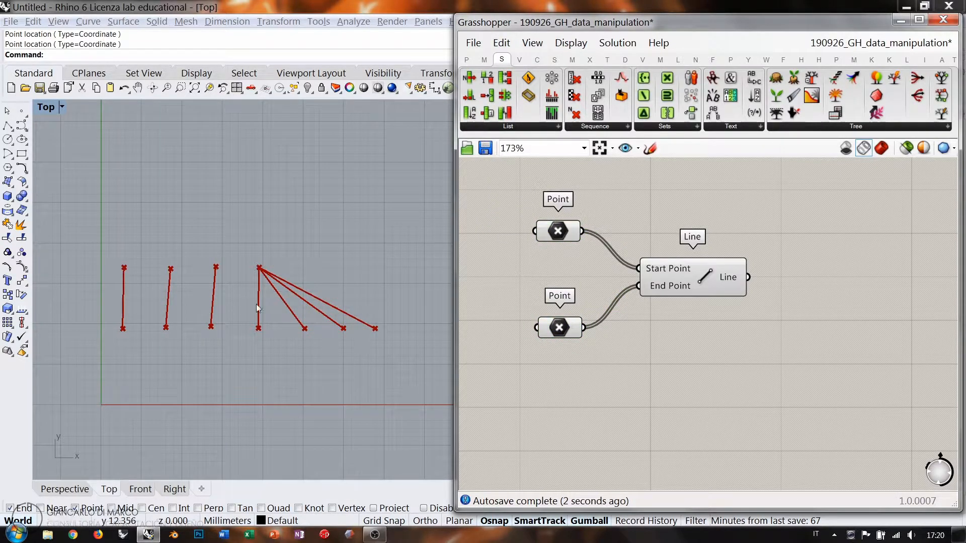
Examine how the lines pair the four upper points with the seven lower points, highlighting the lower Point parameter
right_click_drag(254, 304, 258, 275, "ctrl")
scroll(258, 274, "down", 1)
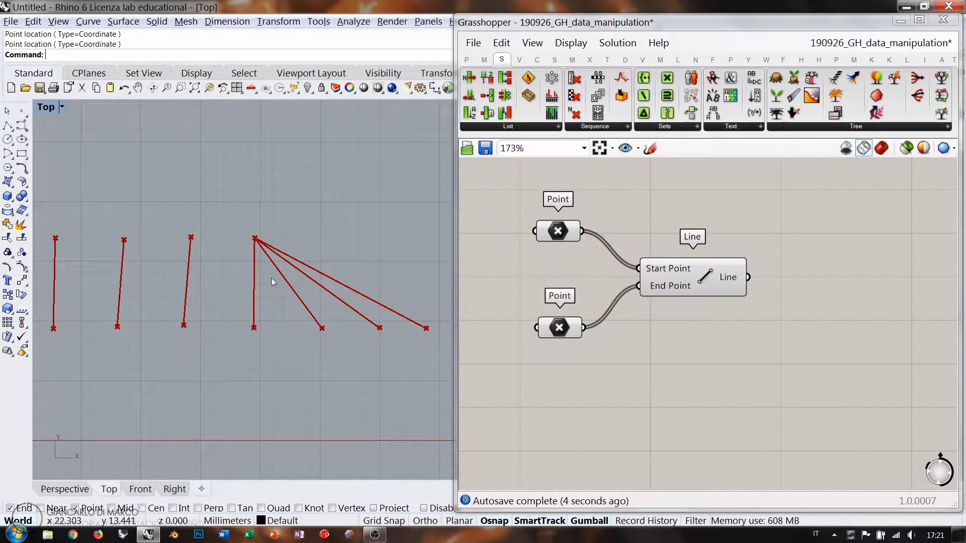
left_click(543, 260)
left_click_drag(561, 333, 559, 329)
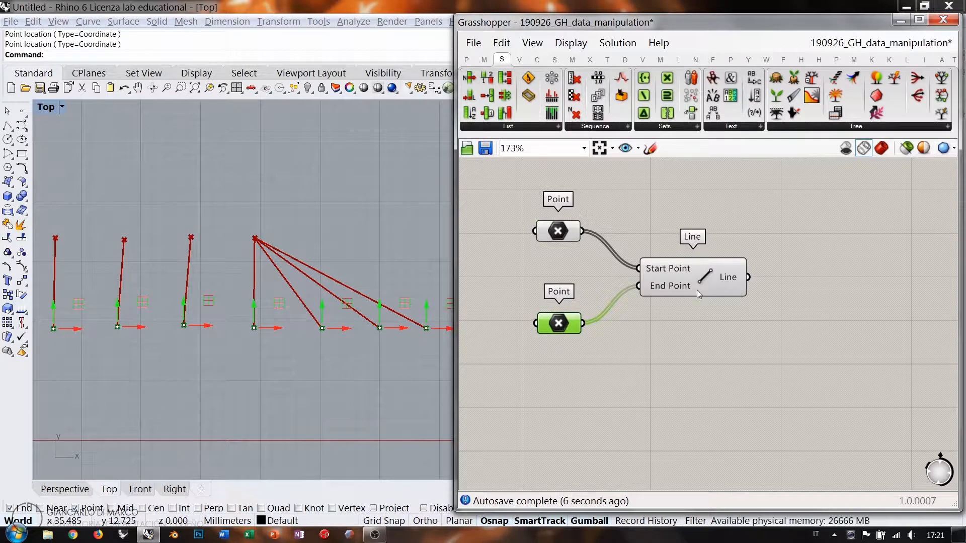
mouse_move(699, 288)
left_mouse_down()
mouse_move(707, 283)
mouse_move(696, 279)
left_mouse_up()
left_click(729, 334)
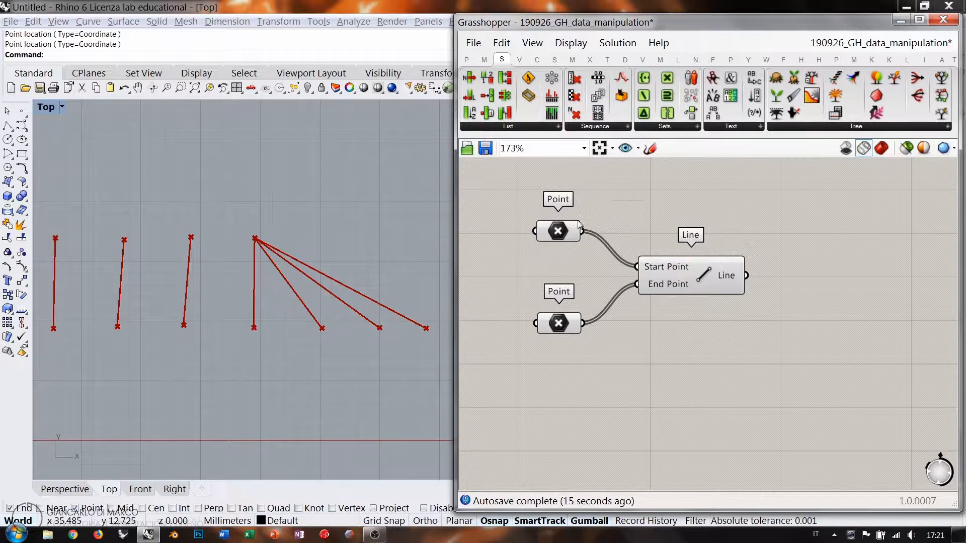
Add a Panel above the Line component, feed it from the upper Point parameter and enlarge it to fit all coordinates
right_click_drag(654, 174, 627, 271)
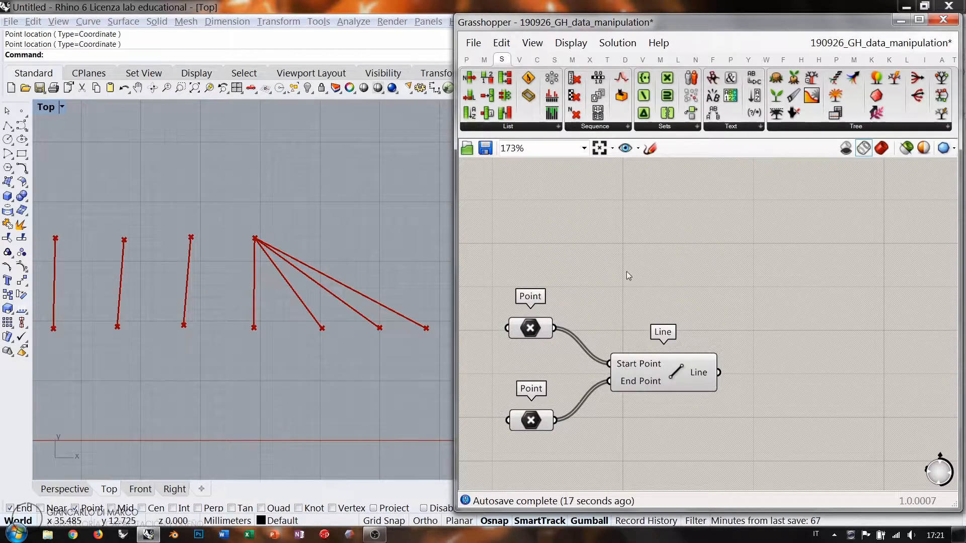
double_click(626, 271)
key("Return")
left_click_drag(619, 280, 641, 262)
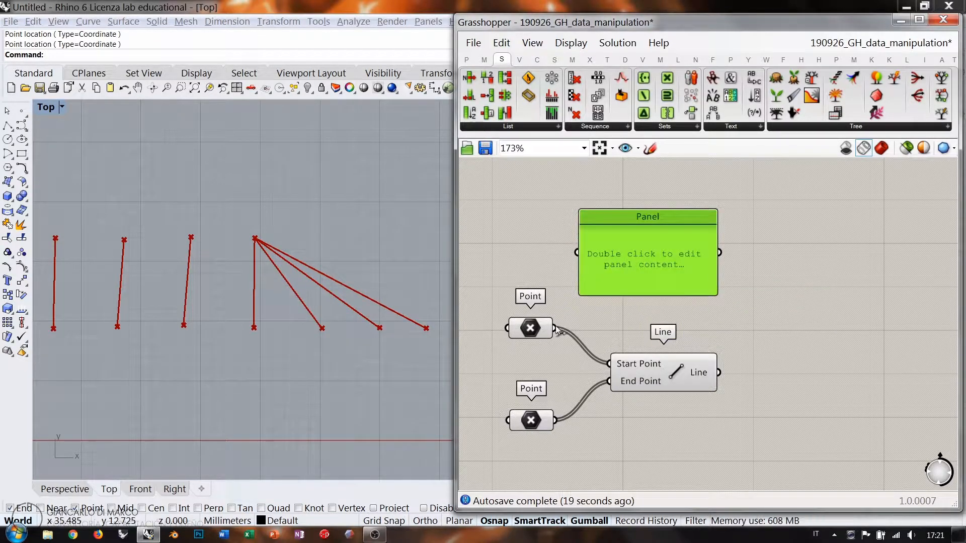
left_click_drag(554, 328, 577, 252)
scroll(602, 244, "down", 2)
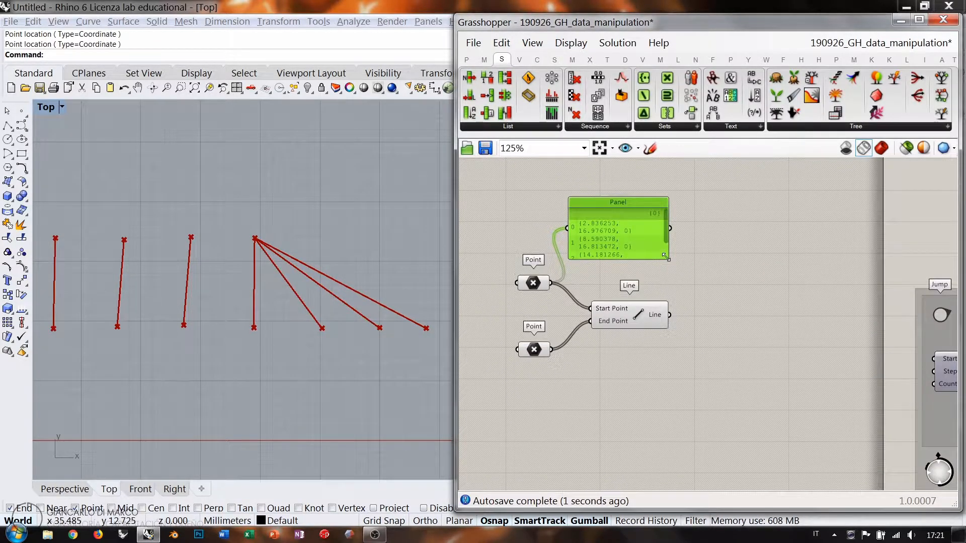
left_click_drag(666, 258, 698, 266)
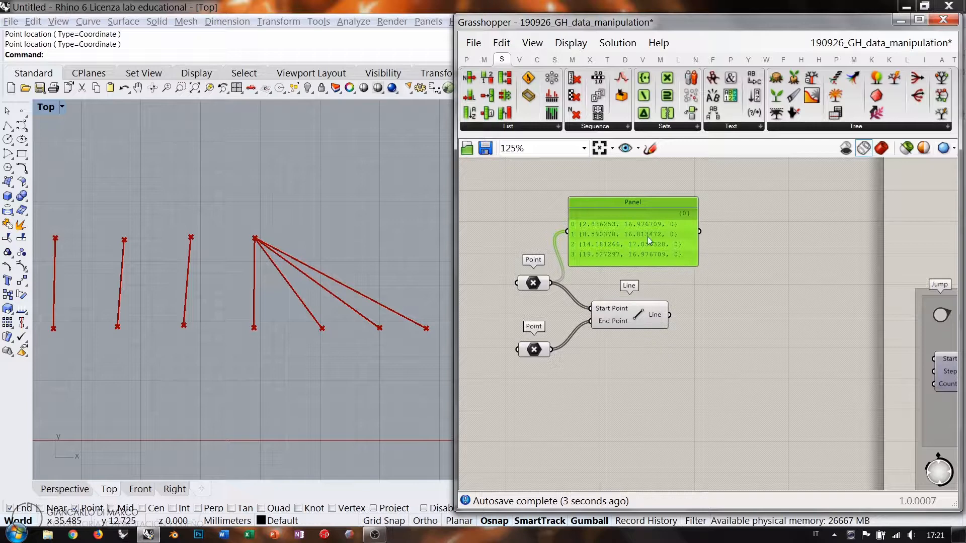
Copy the Panel below the Line component, feed it from the lower Point parameter and lengthen it to fit all seven points
left_click_drag(648, 236, 652, 390, "alt")
left_click_drag(551, 351, 572, 394)
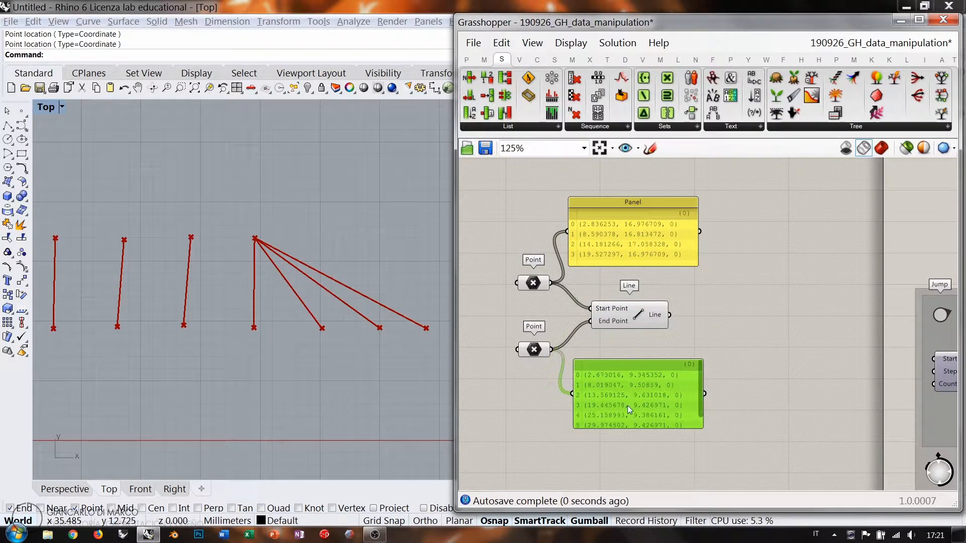
right_click_drag(626, 406, 600, 344)
left_click_drag(607, 367, 601, 395)
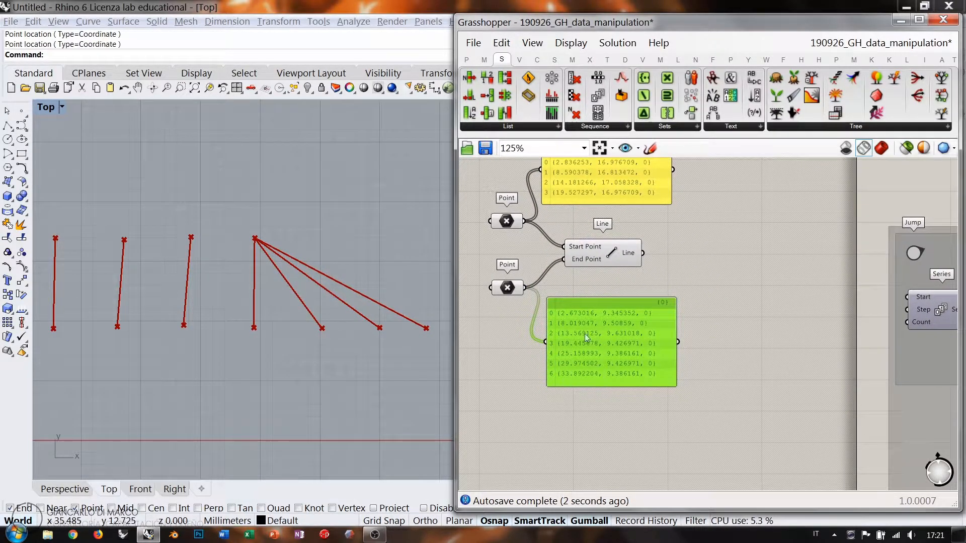
Gather the two Point parameters and the Line component into a compact cluster beside the two panels
right_click_drag(538, 341, 587, 378)
left_click_drag(556, 259, 499, 279)
left_click_drag(556, 326, 500, 302)
left_click(651, 292)
left_click_drag(651, 293, 584, 290)
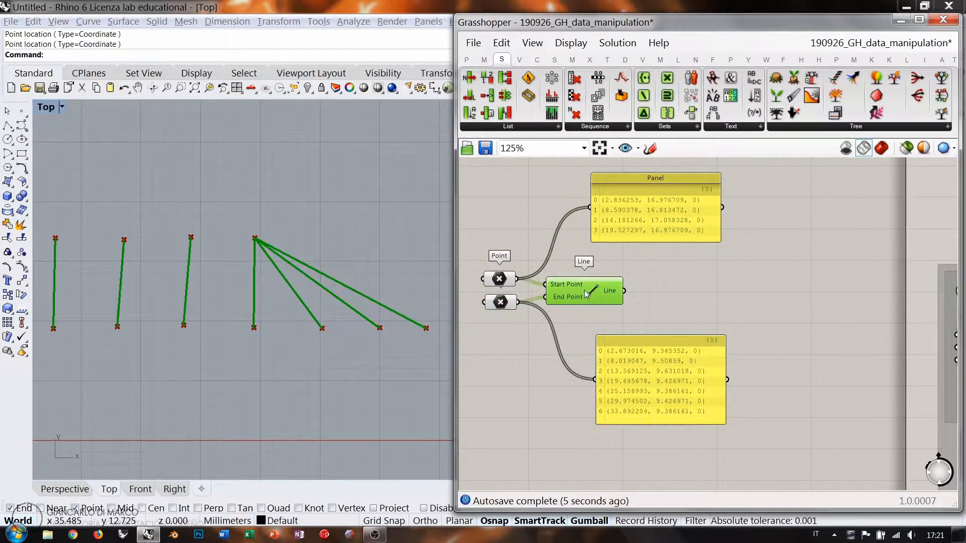
right_click_drag(601, 287, 620, 301)
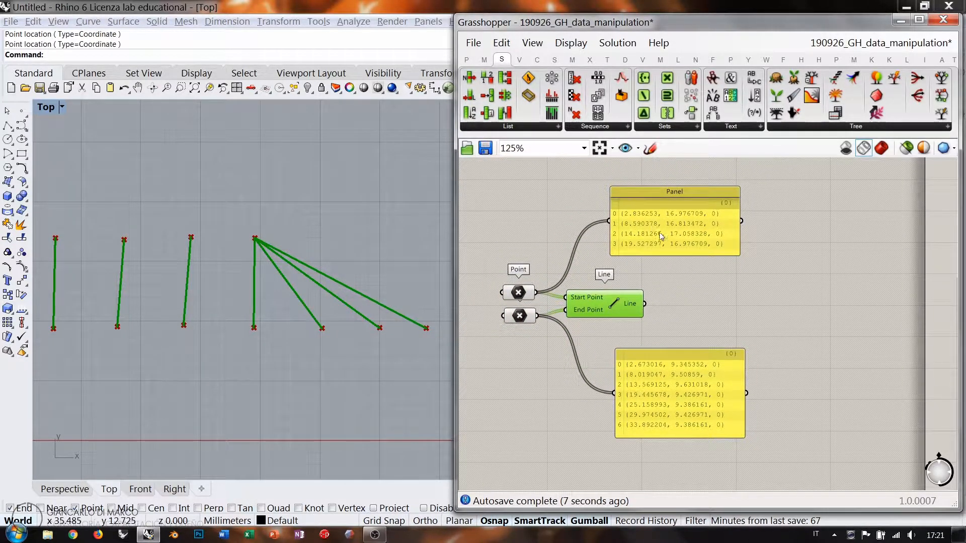
Move the four-point Panel beside the seven-point Panel and bring their item lists into close view for comparison
left_click_drag(660, 236, 510, 392)
right_click_drag(510, 393, 570, 308)
scroll(658, 307, "up", 3)
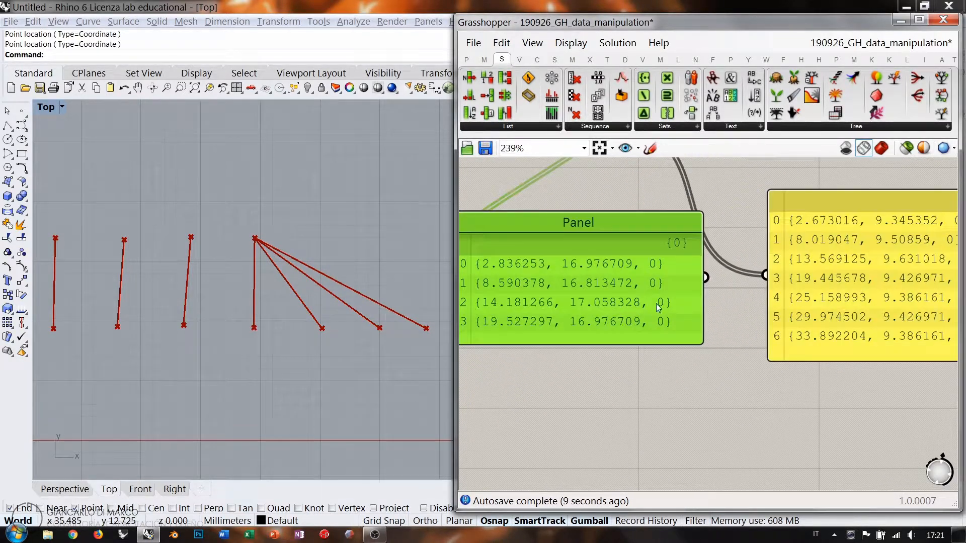
Place the four-point and seven-point Panels directly side by side and slightly widen the Grasshopper window
left_click_drag(600, 294, 627, 275)
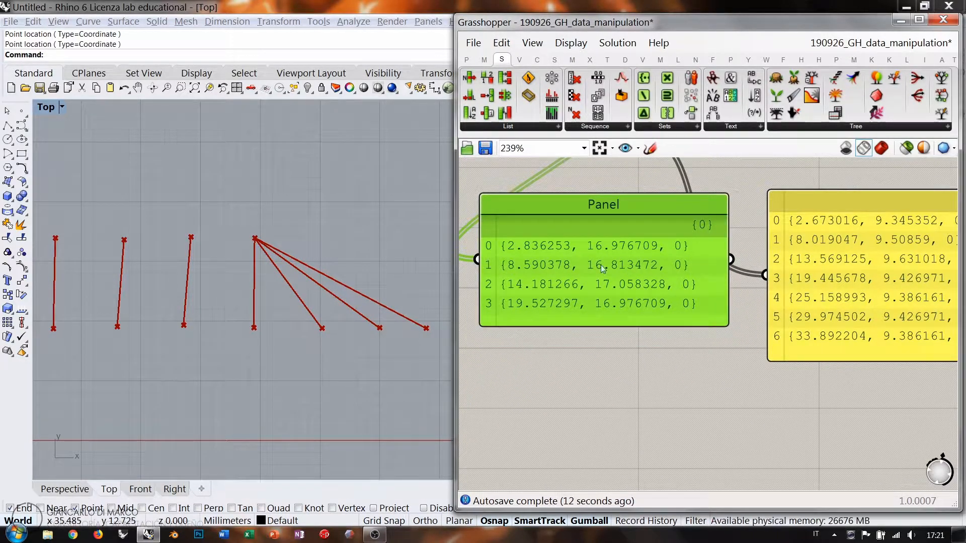
right_click_drag(716, 278, 633, 271)
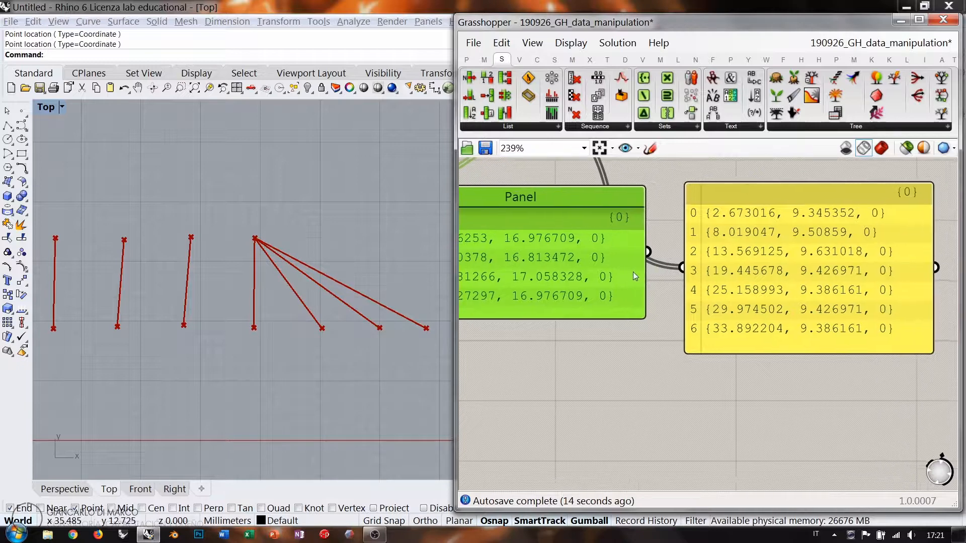
scroll(635, 272, "down", 1)
left_click_drag(728, 260, 700, 278)
right_click_drag(579, 338, 645, 335)
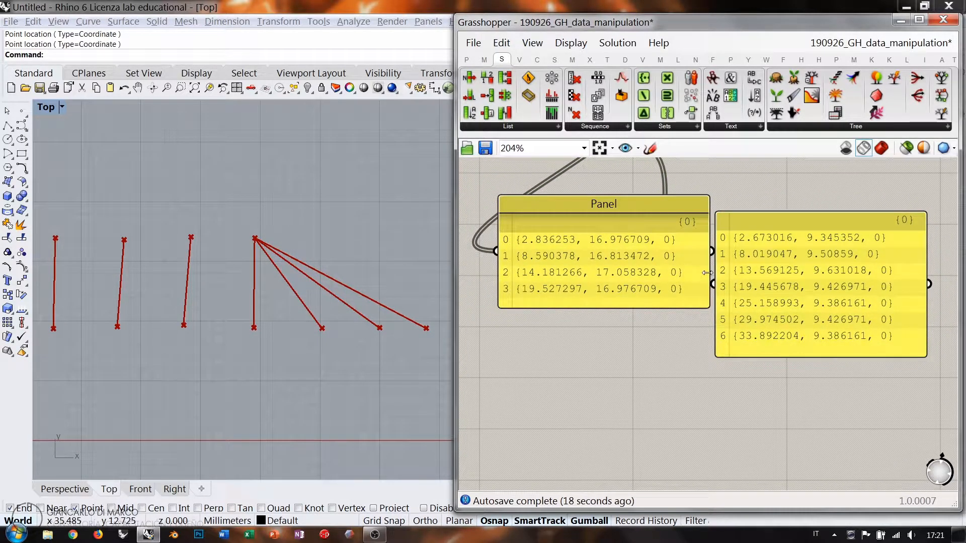
left_click_drag(456, 192, 451, 192)
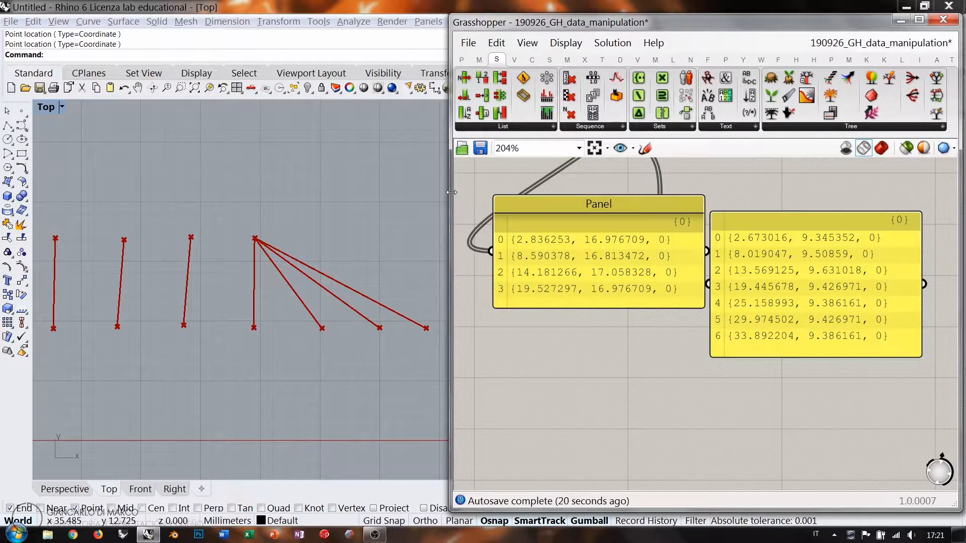
scroll(692, 206, "up", 2)
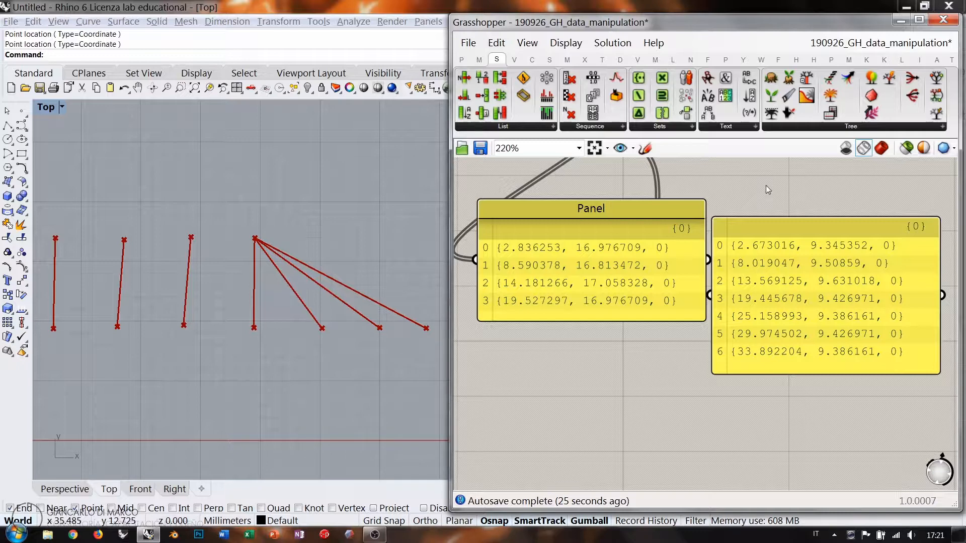
left_click_drag(628, 265, 629, 263)
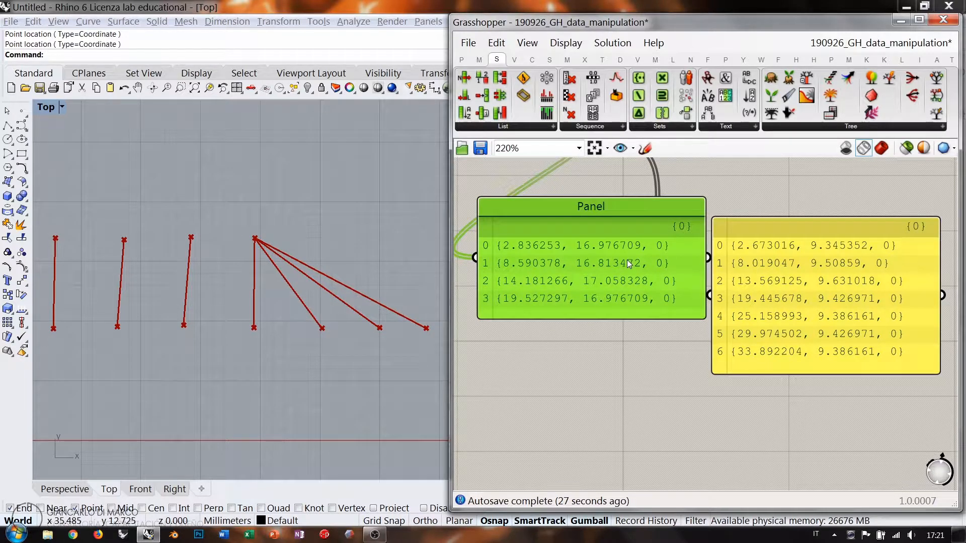
left_click(762, 183)
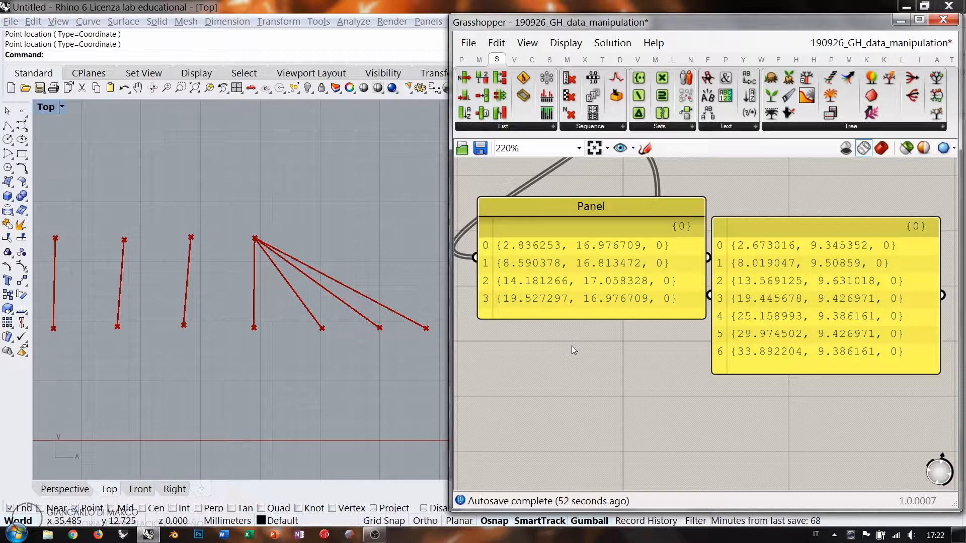
Align the lower Point parameter under the upper one beside the Line component and return to the two Panels
right_click_drag(692, 302, 670, 431)
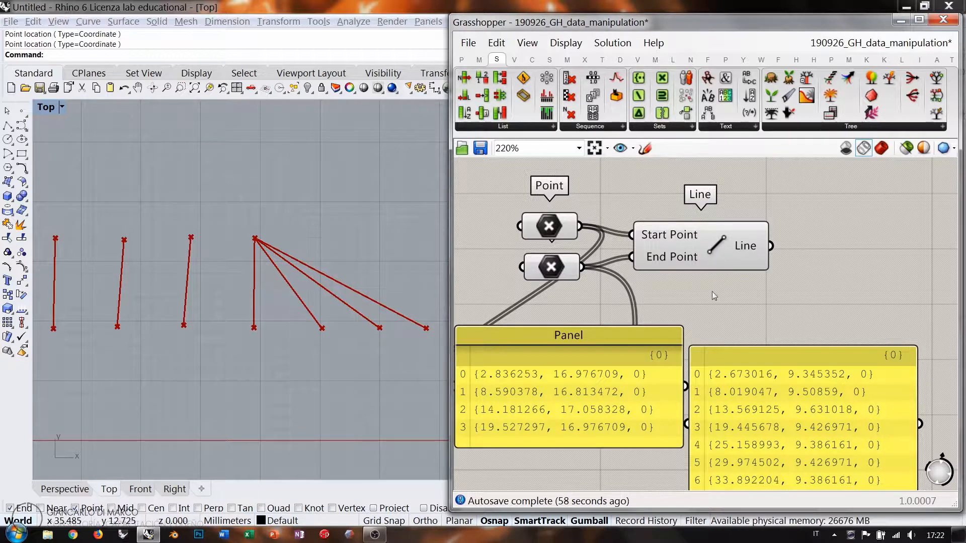
left_click_drag(559, 260, 555, 260)
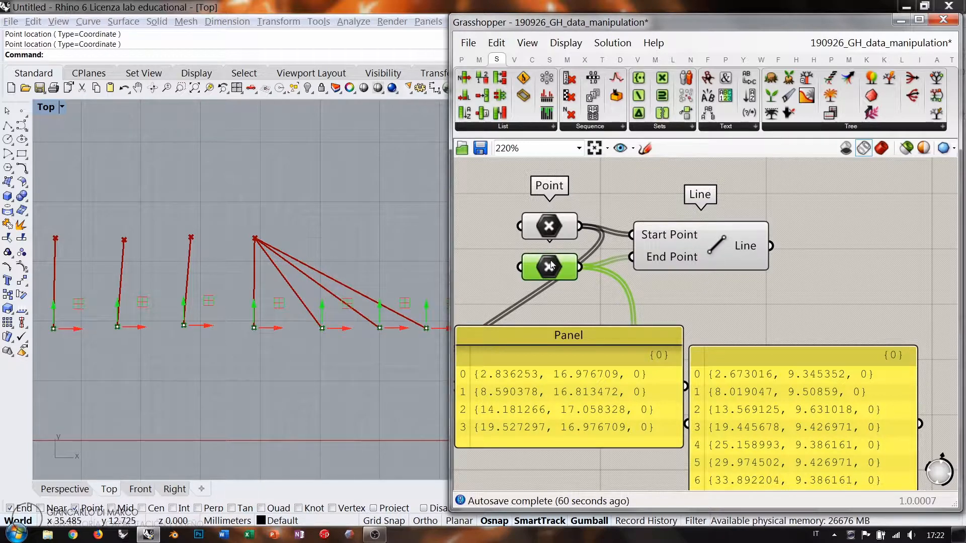
left_click(623, 271)
right_click_drag(664, 360, 681, 239)
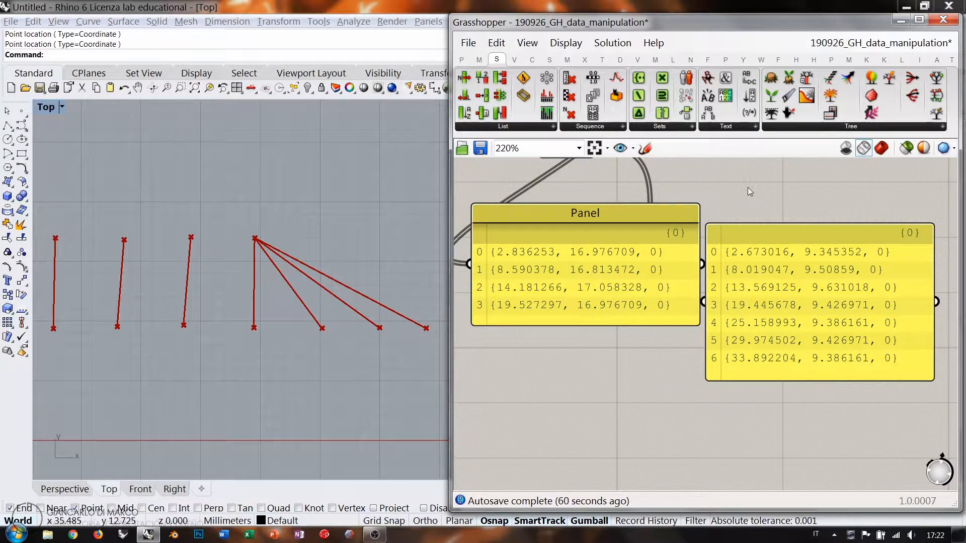
Sketch circles around both Panels' lists, dashes pairing items 0 to 3, and marks on the unmatched items 4 to 6
left_click(645, 149)
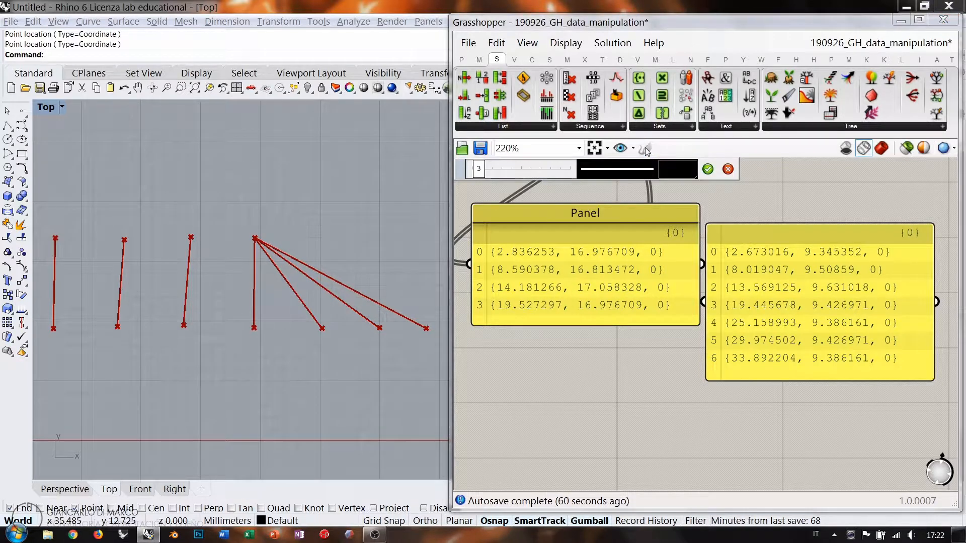
mouse_move(540, 219)
left_mouse_down()
mouse_move(681, 236)
mouse_move(553, 213)
left_mouse_up()
left_click_drag(795, 205, 773, 221)
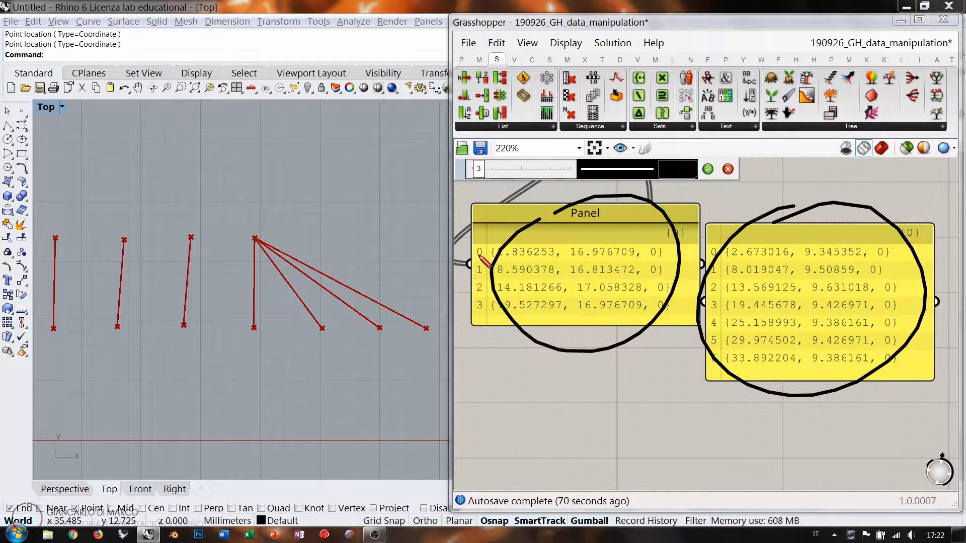
left_click_drag(476, 258, 489, 256)
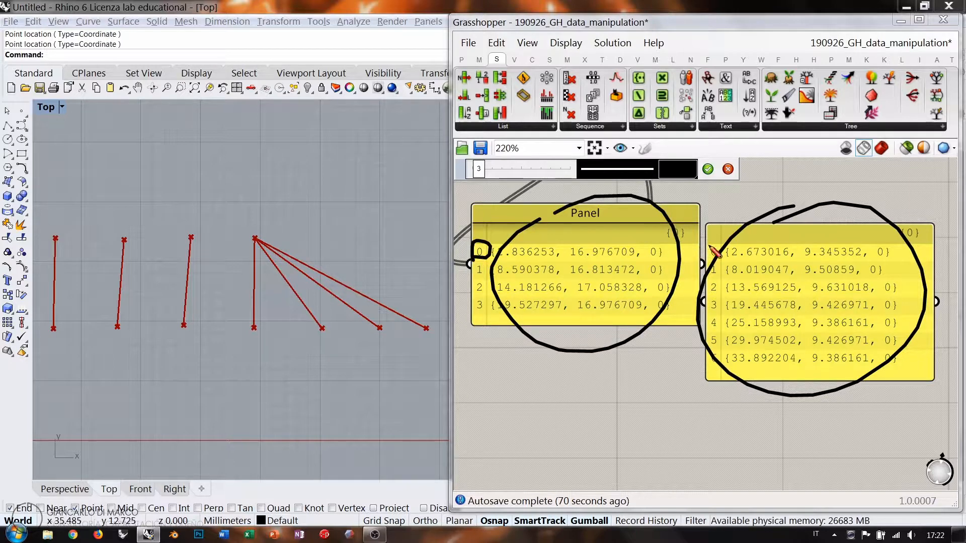
mouse_move(716, 253)
left_mouse_down()
mouse_move(710, 241)
mouse_move(720, 258)
mouse_move(702, 253)
mouse_move(699, 288)
mouse_move(697, 304)
mouse_move(716, 328)
mouse_move(707, 368)
left_mouse_up()
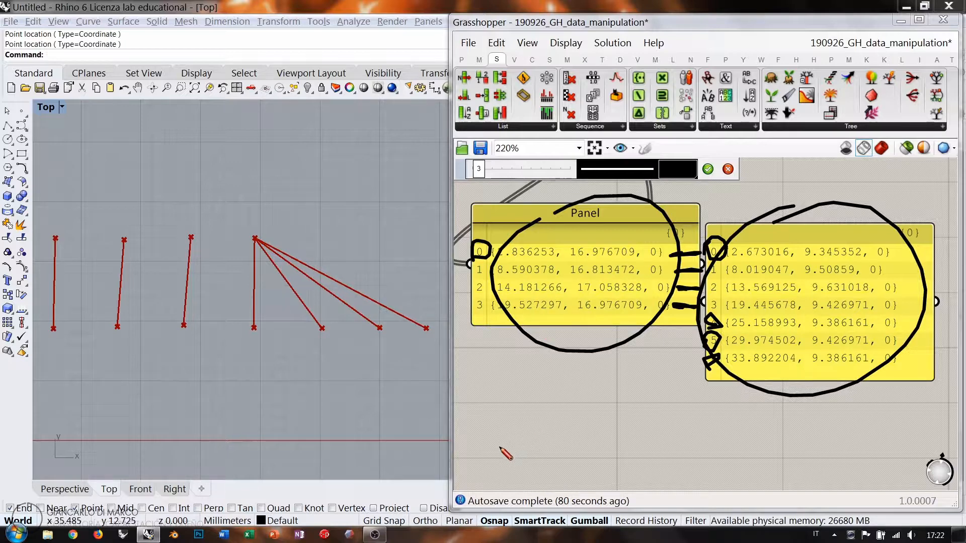
Write N=4, N=7 and LONG below the Panels, circle N=7, add dashes for items 4 to 6, and discard the sketch
mouse_move(499, 452)
left_mouse_down()
mouse_move(512, 424)
mouse_move(557, 443)
mouse_move(552, 459)
left_mouse_up()
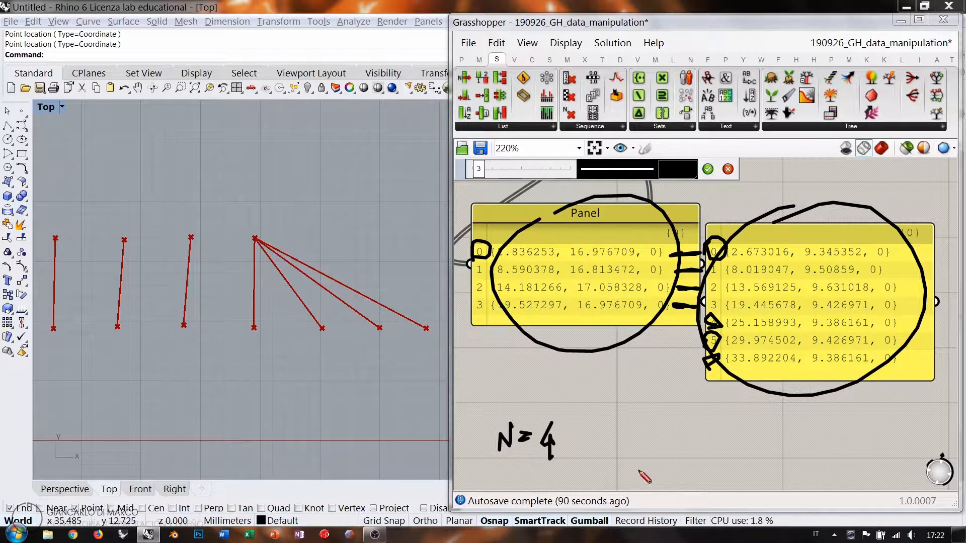
mouse_move(770, 452)
left_mouse_down()
mouse_move(773, 433)
mouse_move(806, 439)
left_mouse_up()
mouse_move(796, 444)
left_mouse_down()
mouse_move(824, 455)
mouse_move(828, 442)
left_mouse_up()
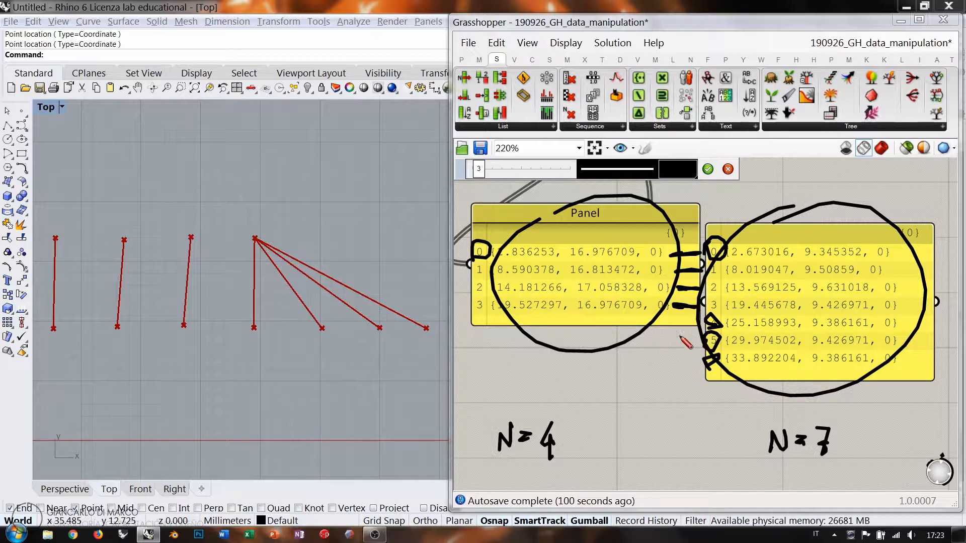
mouse_move(614, 466)
left_mouse_down()
mouse_move(615, 485)
mouse_move(647, 474)
mouse_move(664, 481)
left_mouse_up()
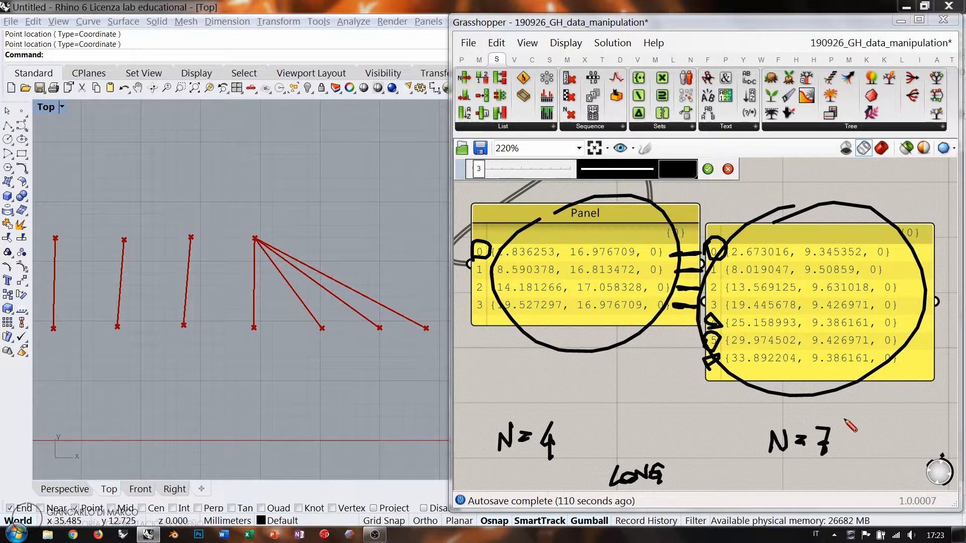
mouse_move(847, 422)
left_mouse_down()
mouse_move(817, 478)
mouse_move(867, 437)
mouse_move(849, 422)
left_mouse_up()
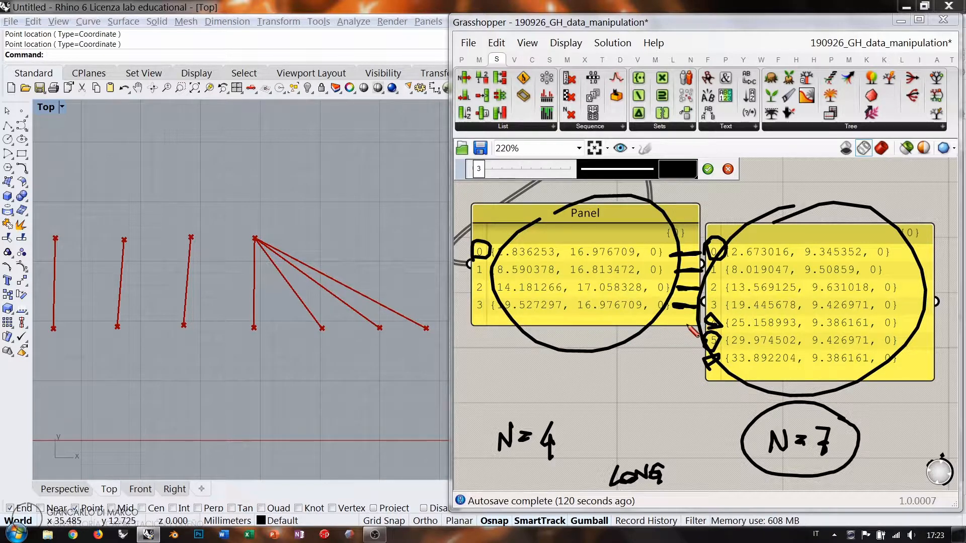
mouse_move(676, 325)
left_mouse_down()
mouse_move(699, 323)
mouse_move(699, 362)
left_mouse_up()
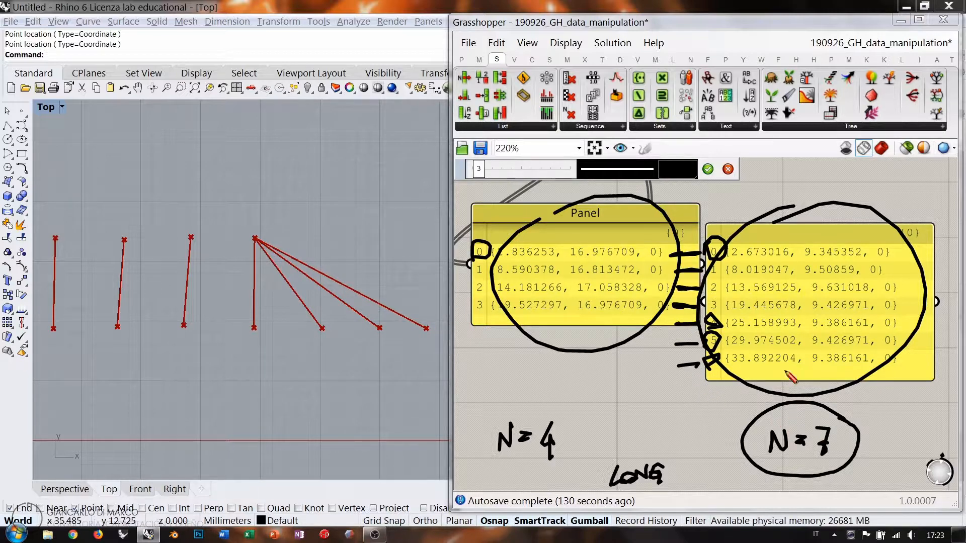
left_click(728, 169)
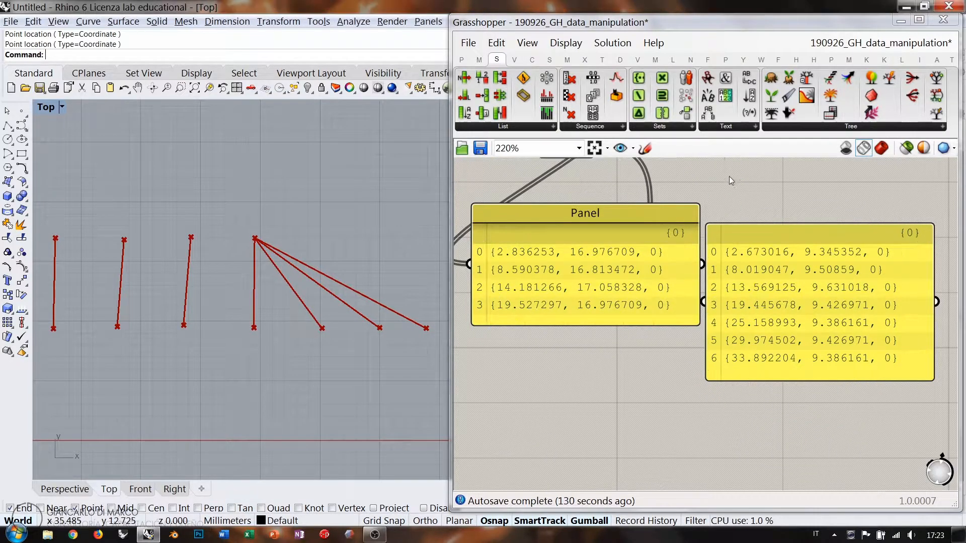
Sketch strokes pairing items 0 to 3 across the Panels, plus three fanning from item 3 to items 4, 5 and 6
left_click(646, 149)
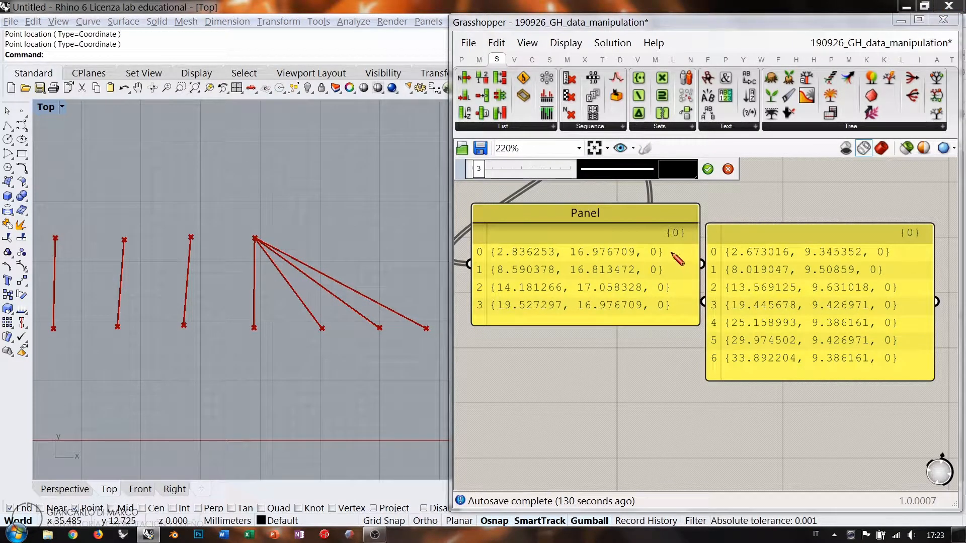
mouse_move(668, 254)
left_mouse_down()
mouse_move(695, 255)
mouse_move(699, 304)
left_mouse_up()
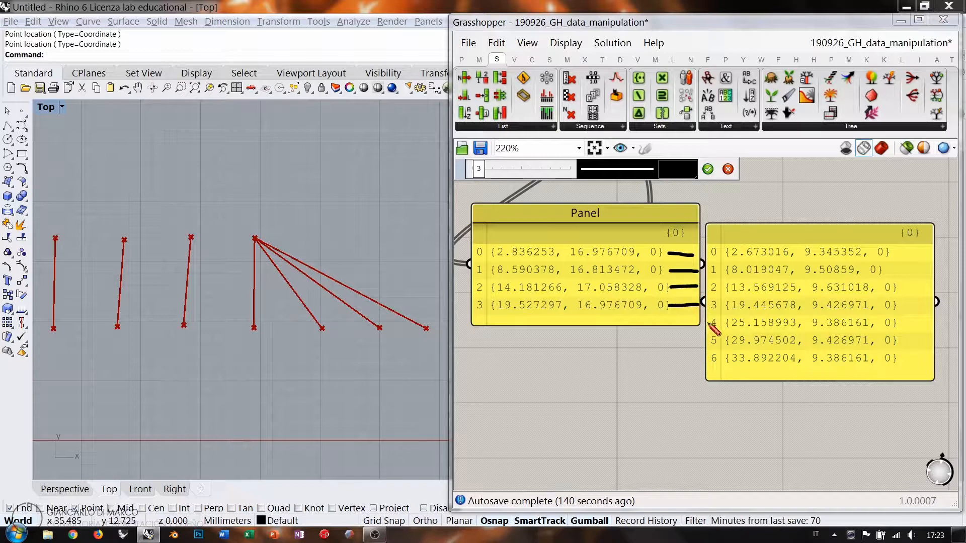
right_click(670, 309)
left_click(679, 257)
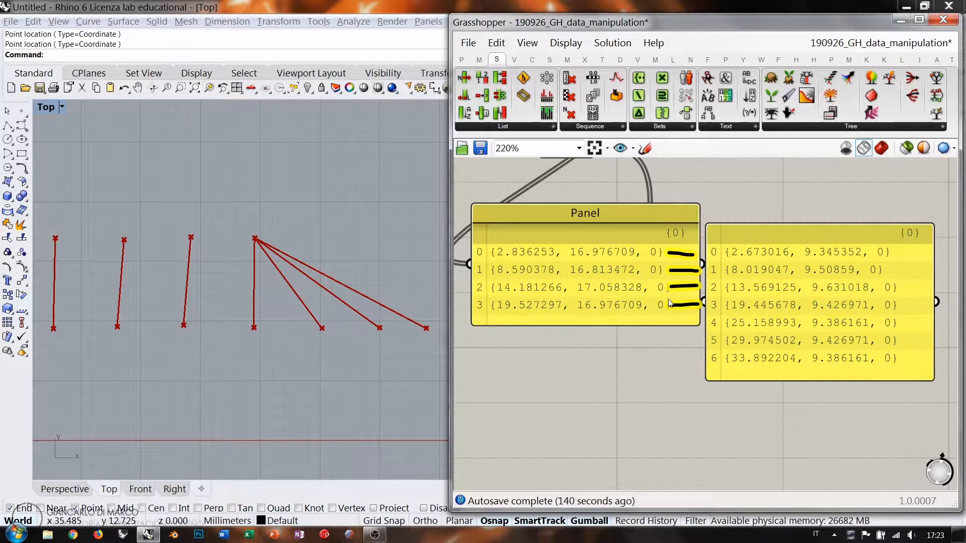
left_click(644, 149)
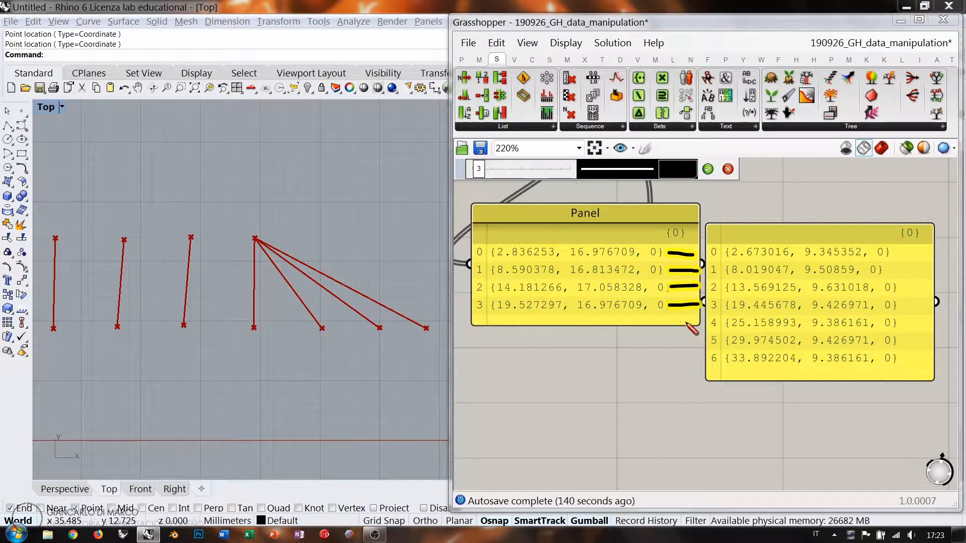
mouse_move(669, 312)
left_mouse_down()
mouse_move(701, 322)
mouse_move(699, 350)
left_mouse_up()
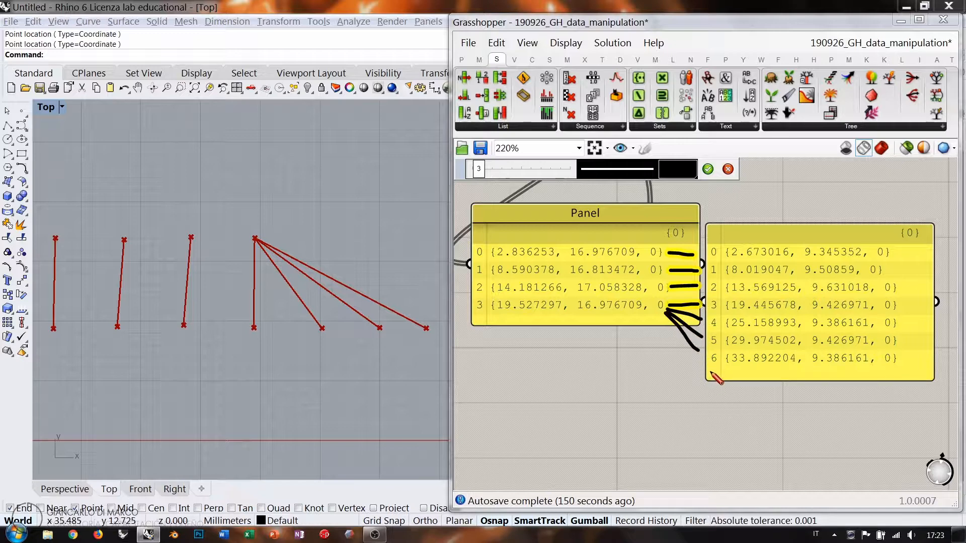
left_click(708, 169)
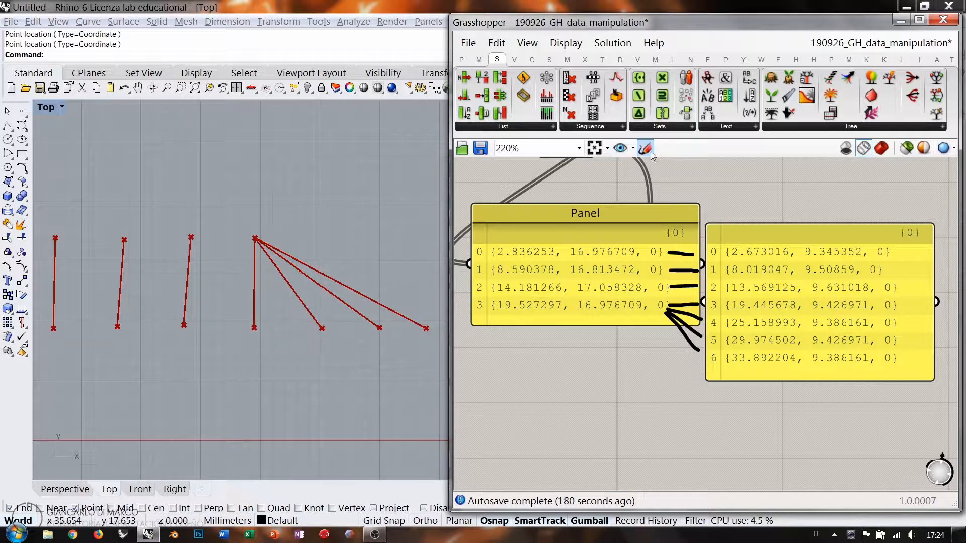
Remove all the freehand matching strokes between the two Panels
left_click(690, 346)
key("Delete")
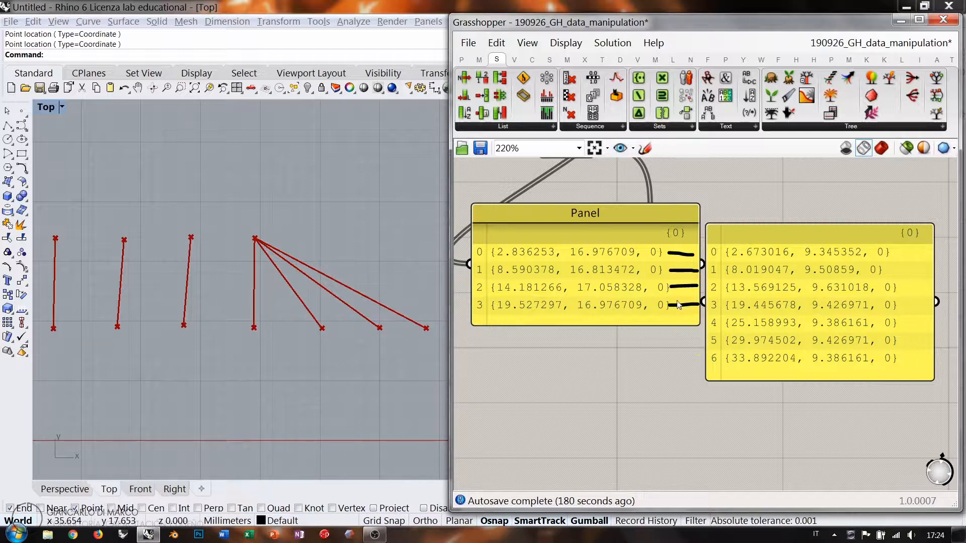
key("ctrl+z")
key("ctrl+z")
key("ctrl+z")
key("ctrl+z")
Move both Point parameters farther away from the Line component's inputs
mouse_move(686, 306)
right_mouse_down()
mouse_move(635, 336)
mouse_move(615, 330)
right_mouse_up()
scroll(612, 327, "down", 5)
right_click_drag(634, 271, 624, 299)
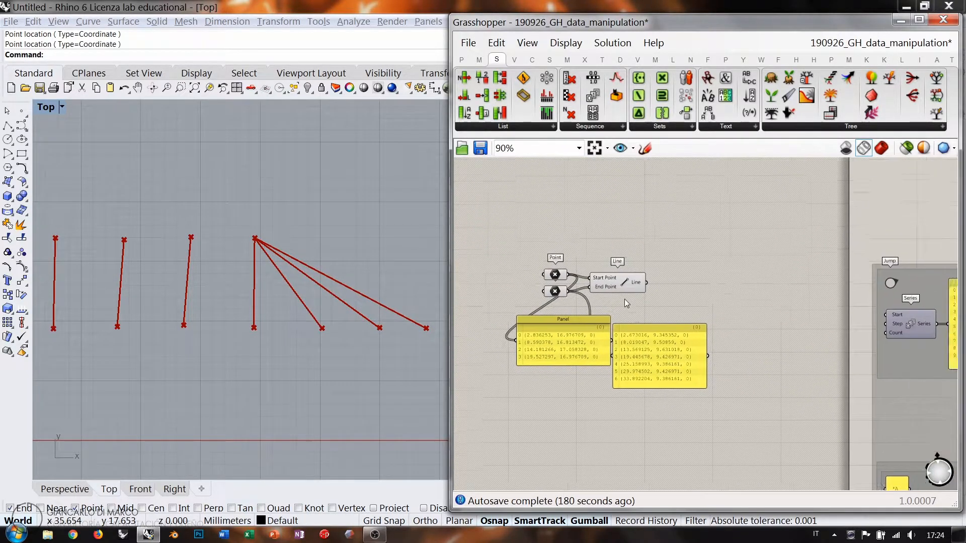
scroll(624, 299, "up", 1)
scroll(616, 299, "up", 3)
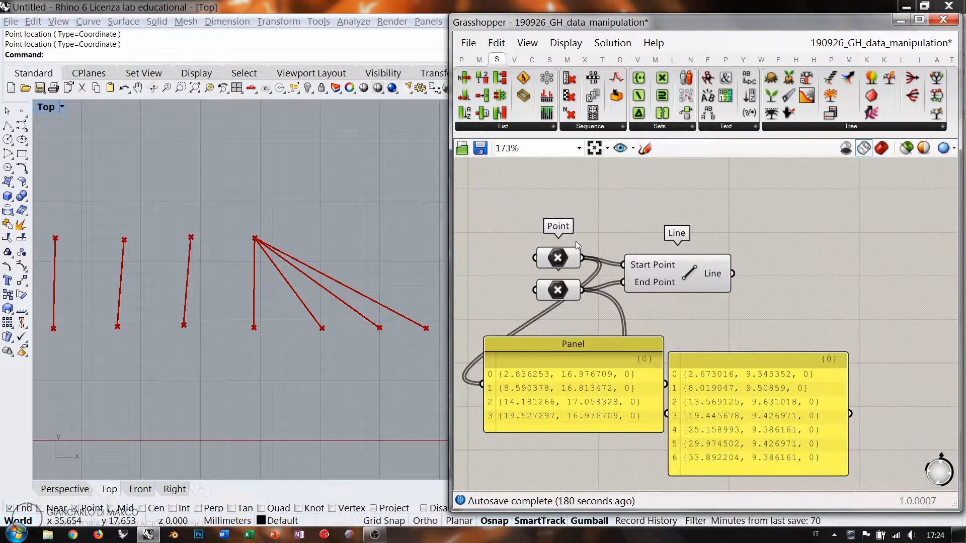
left_click_drag(572, 230, 510, 291)
left_click(554, 218)
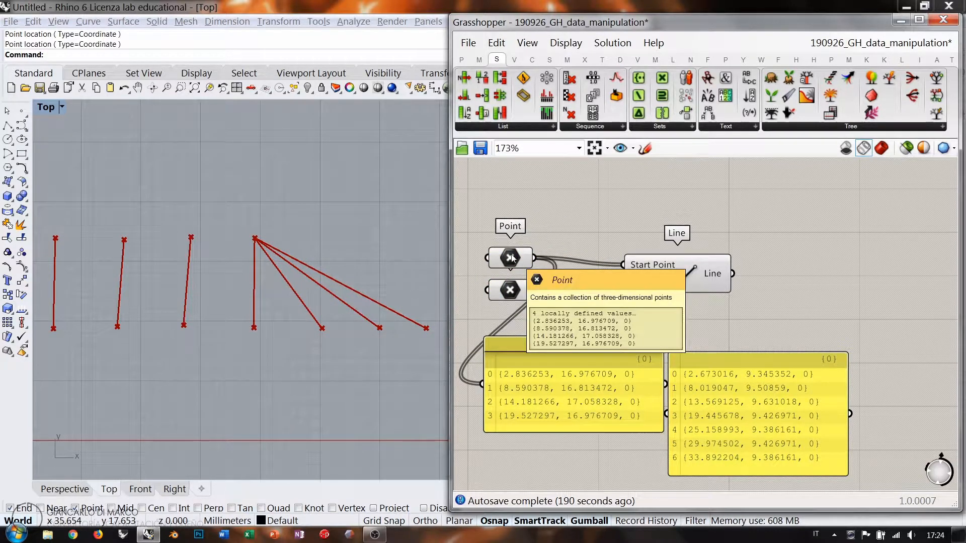
mouse_move(508, 298)
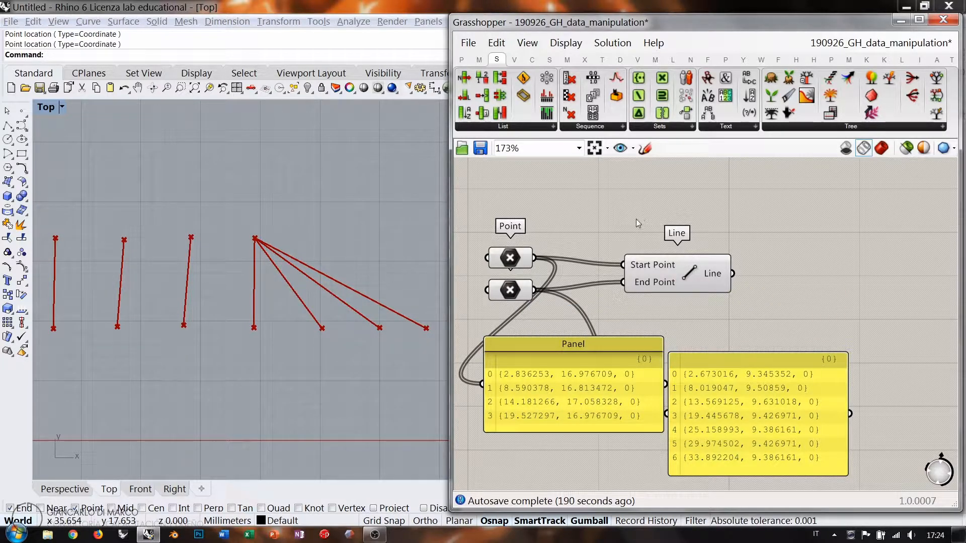
Add a Longest List component and move the Line component farther out so Longest List sits between it and the Point parameters
left_click(541, 129)
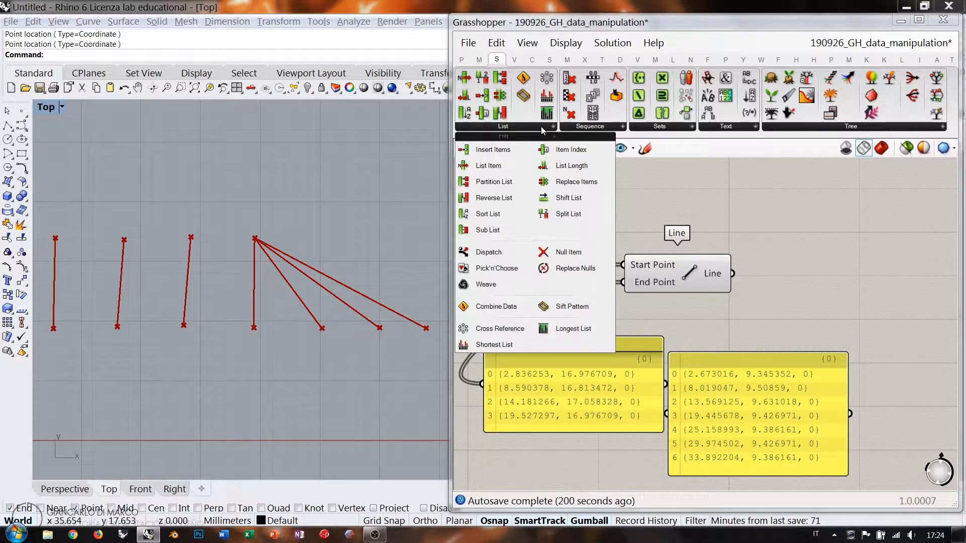
left_click(571, 330)
left_click(596, 207)
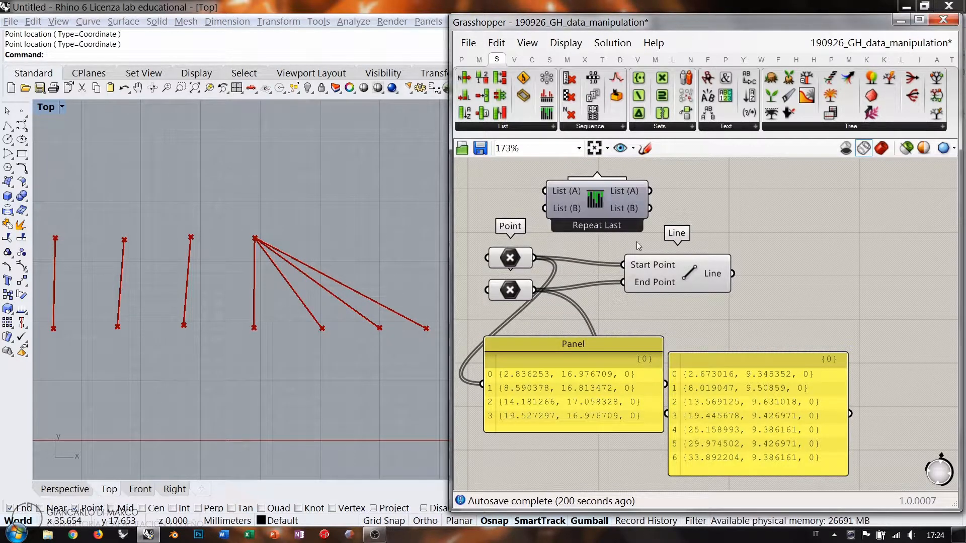
left_click_drag(671, 273, 789, 273)
left_click_drag(595, 204, 638, 221)
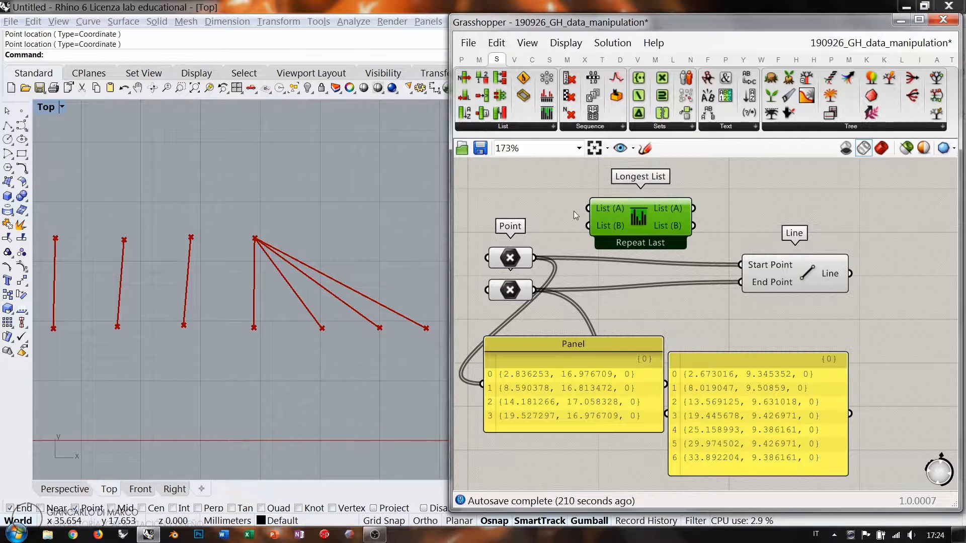
left_click(530, 261)
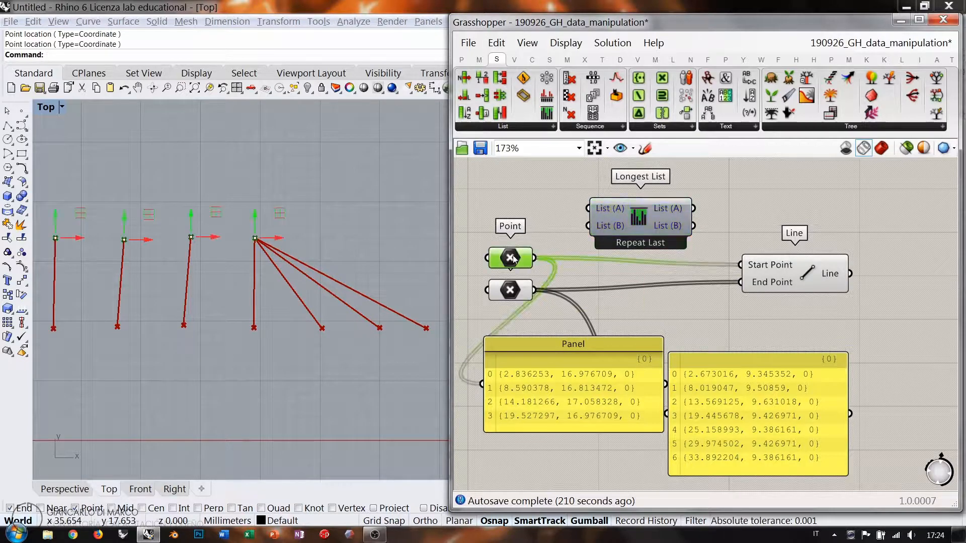
Wire the upper Point parameter into Longest List's List (A) input and the lower one into List (B)
left_click_drag(533, 258, 588, 209)
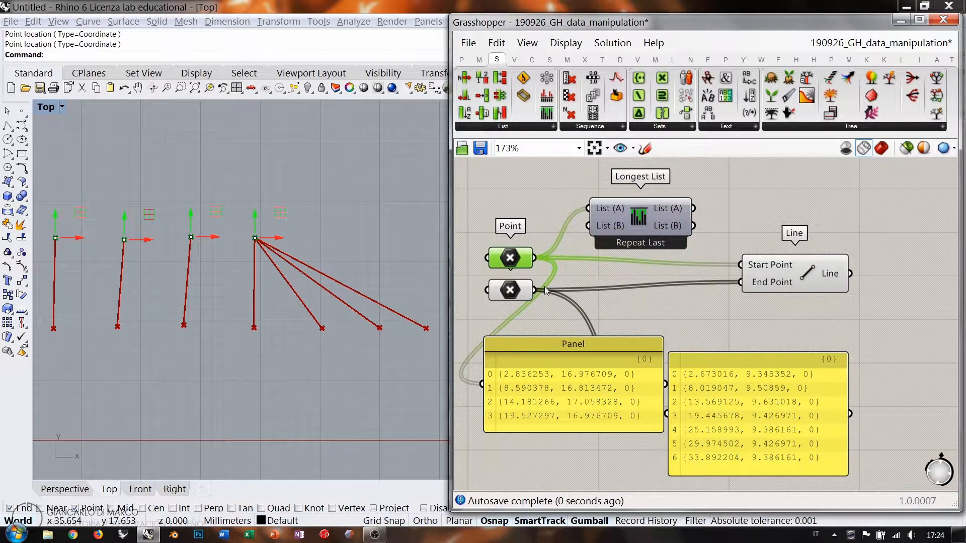
left_click_drag(538, 296, 588, 226)
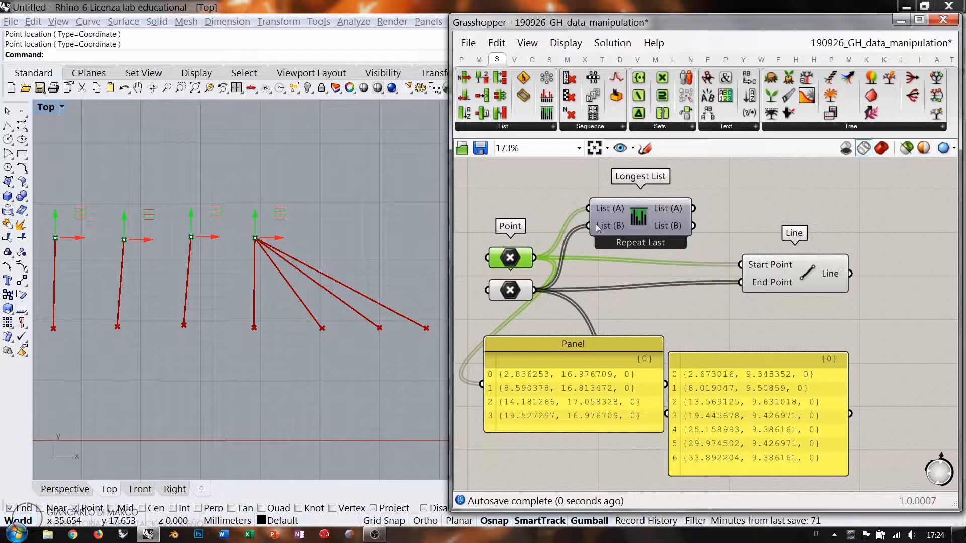
left_click(584, 277)
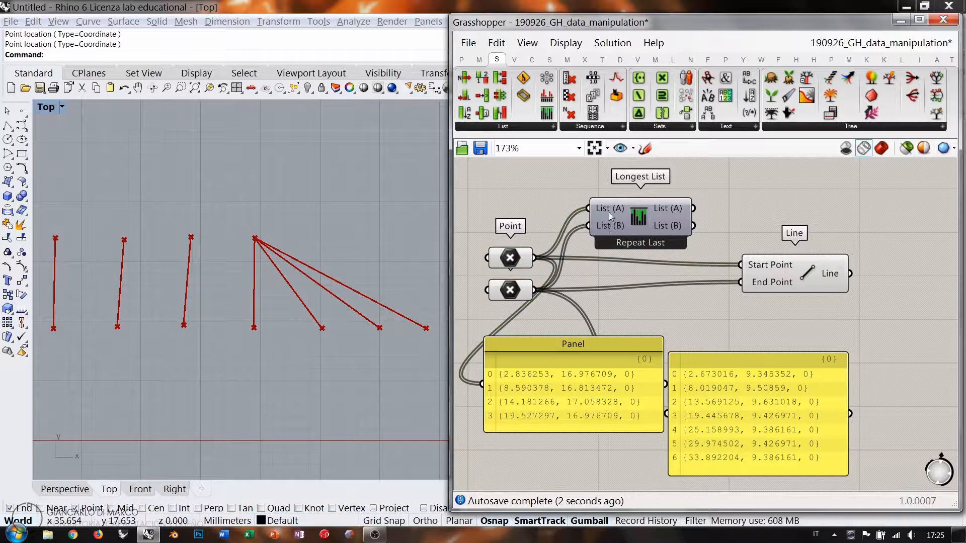
Place Longest List in line between the Point parameters and Line, and wire its List (A) and List (B) outputs to Start Point and End Point
left_click_drag(630, 222, 610, 280)
left_click(723, 282)
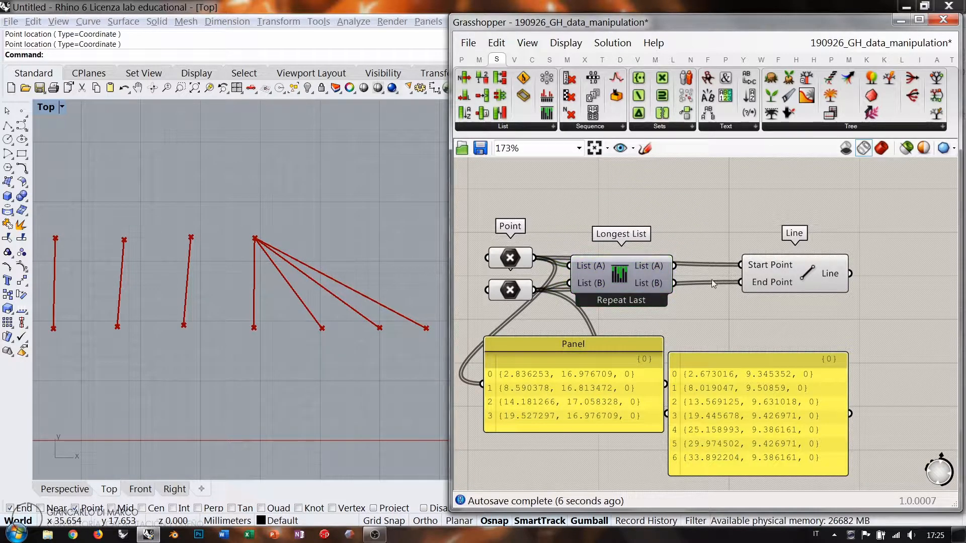
left_click_drag(674, 266, 740, 265)
left_click_drag(674, 283, 757, 272)
left_click(780, 295)
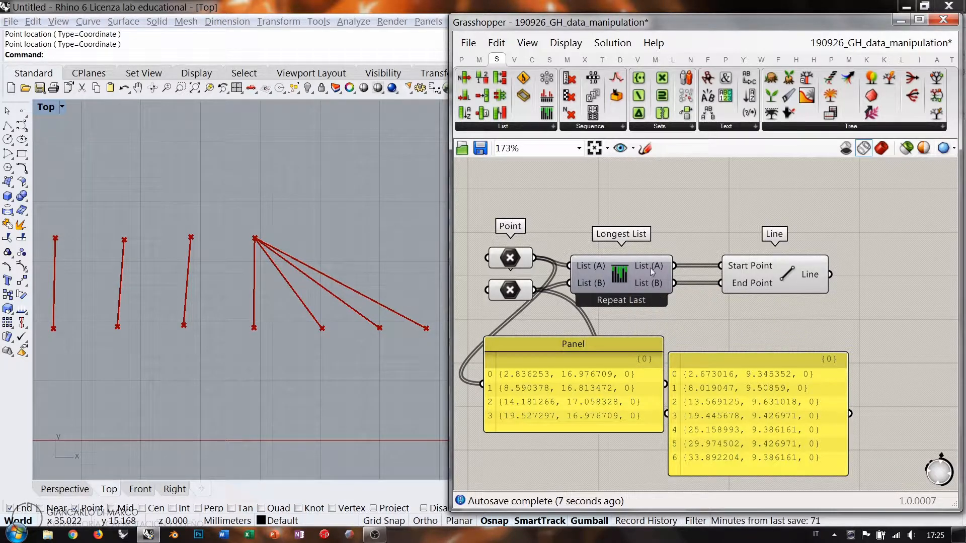
Move the four-item Panel above the Line component and the seven-item Panel below it
left_click_drag(561, 383, 786, 220)
right_click_drag(761, 275, 655, 290)
left_click_drag(623, 406, 665, 402)
right_click_drag(633, 314, 631, 336)
left_click_drag(635, 294, 641, 270)
left_click(587, 292)
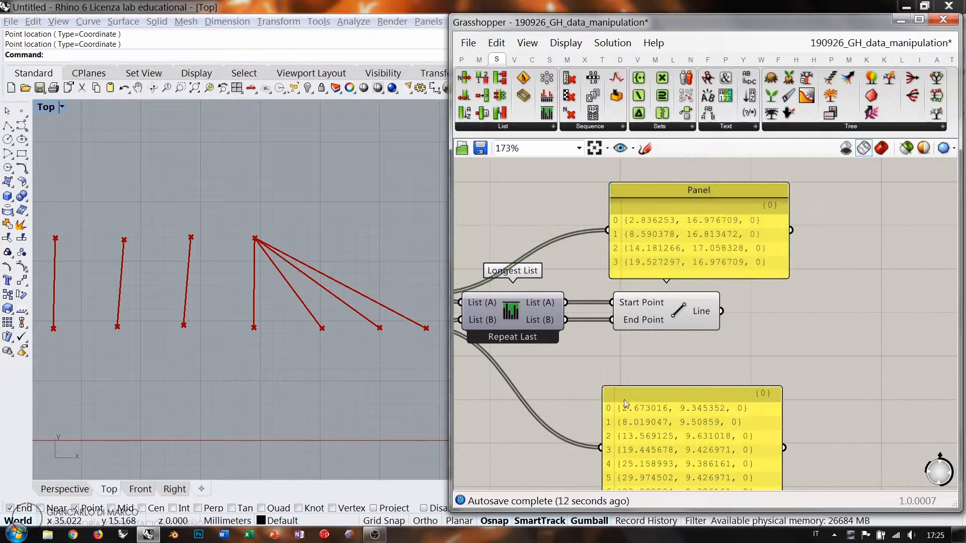
left_click_drag(625, 405, 623, 384)
Reconnect the lower Panel to Longest List's List (B) output and the upper Panel to its List (A) output
right_click_drag(555, 318, 670, 292)
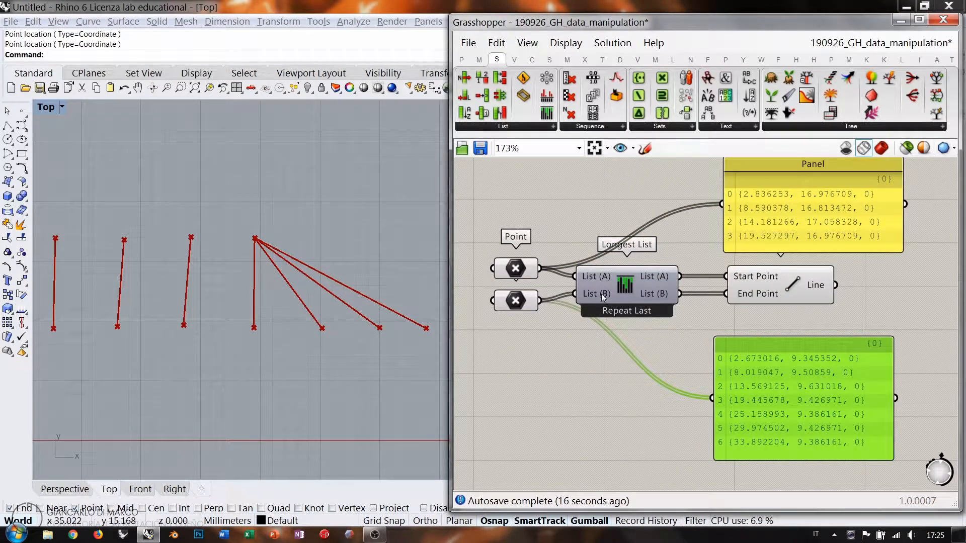
left_click_drag(674, 295, 762, 385)
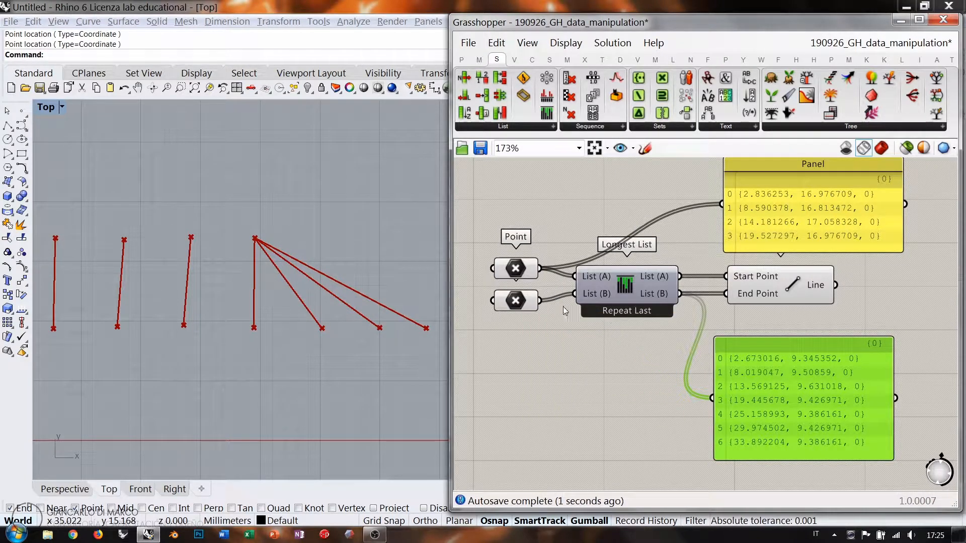
right_click_drag(710, 288, 676, 309)
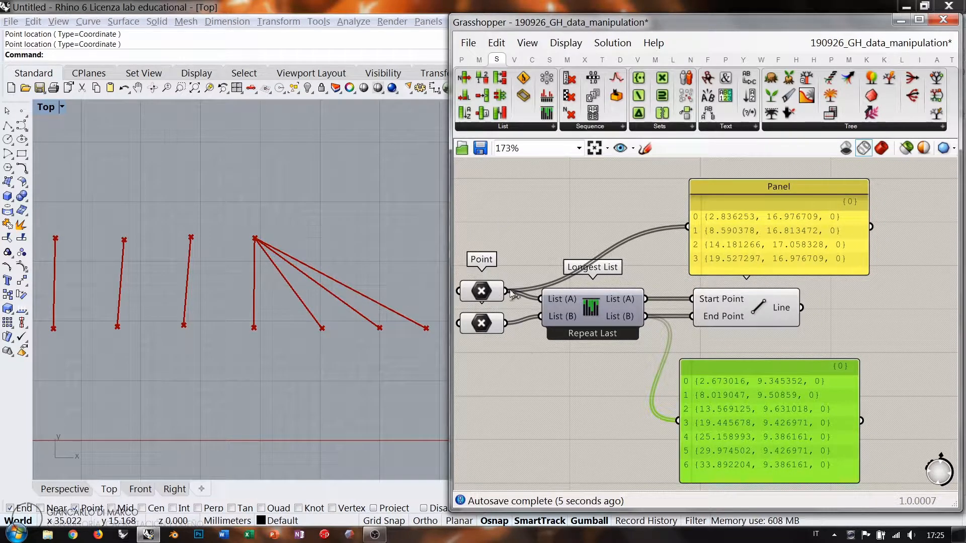
left_click_drag(645, 299, 687, 228)
Enlarge the upper Panel so all items 0 to 6 fit, and shift it up clear of the Line component
right_click_drag(723, 313, 671, 323)
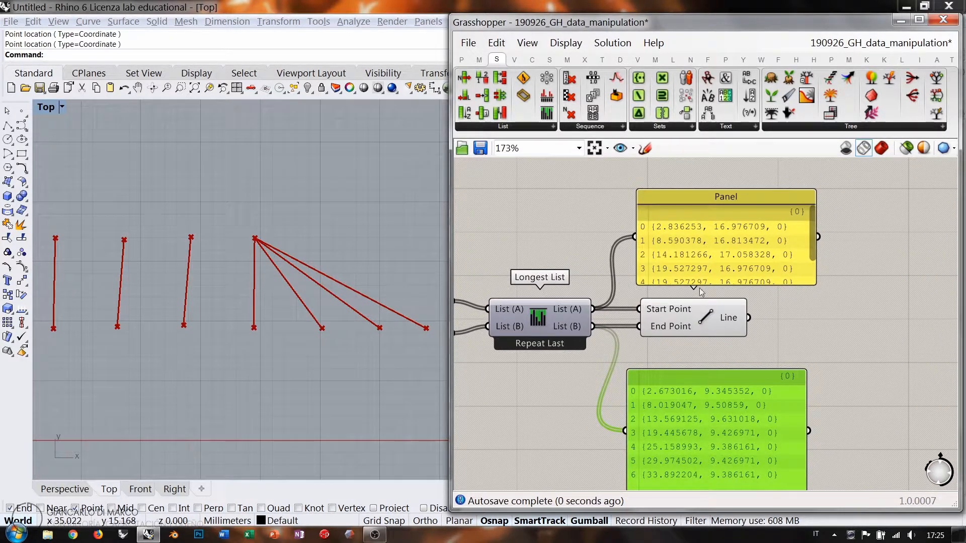
left_click_drag(701, 247, 698, 216)
left_click_drag(709, 254, 708, 286)
right_click_drag(681, 276, 708, 266)
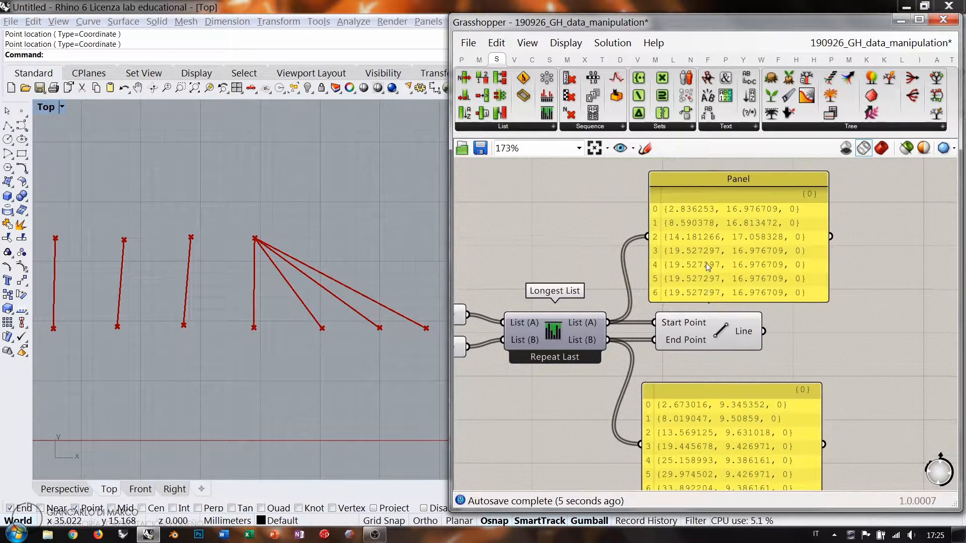
left_click_drag(713, 268, 710, 253)
left_click(614, 258)
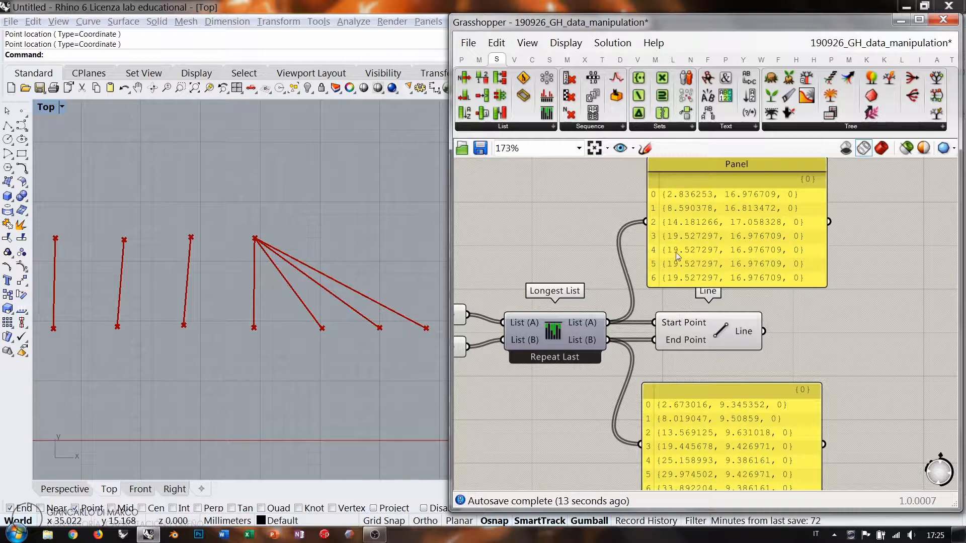
Place the List (B) Panel directly beside the List (A) Panel to compare their items
right_click_drag(678, 257, 708, 225)
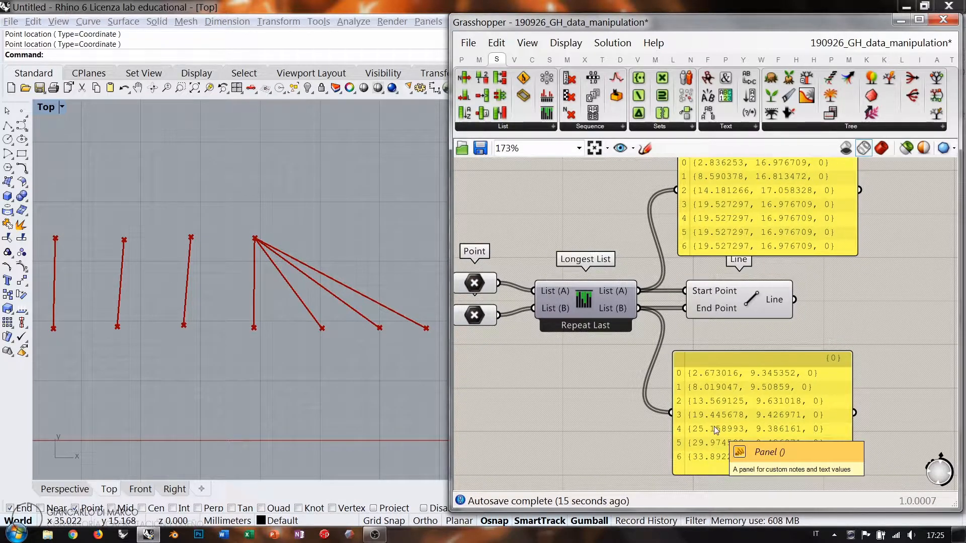
right_click_drag(713, 427, 717, 441)
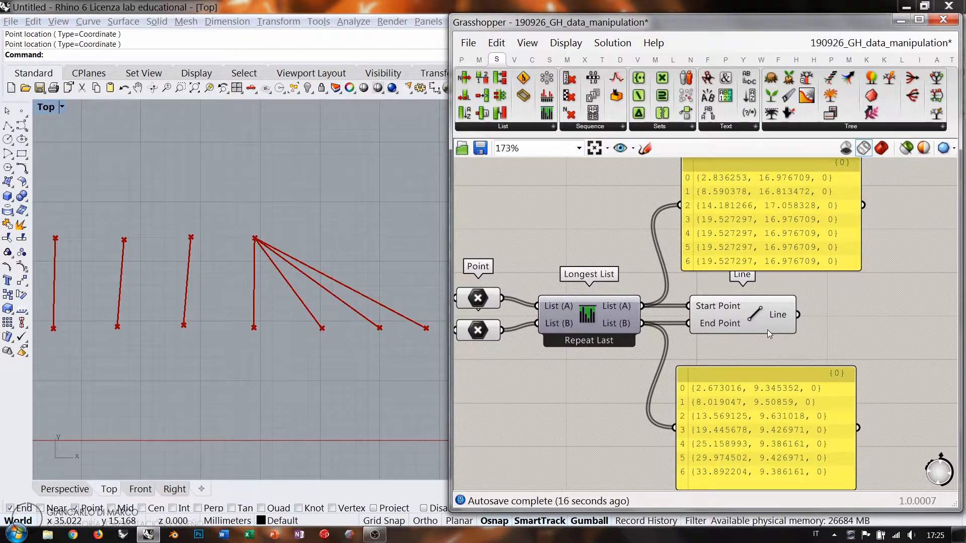
scroll(765, 330, "down", 1)
right_click_drag(755, 330, 625, 332)
left_click_drag(619, 389, 771, 222)
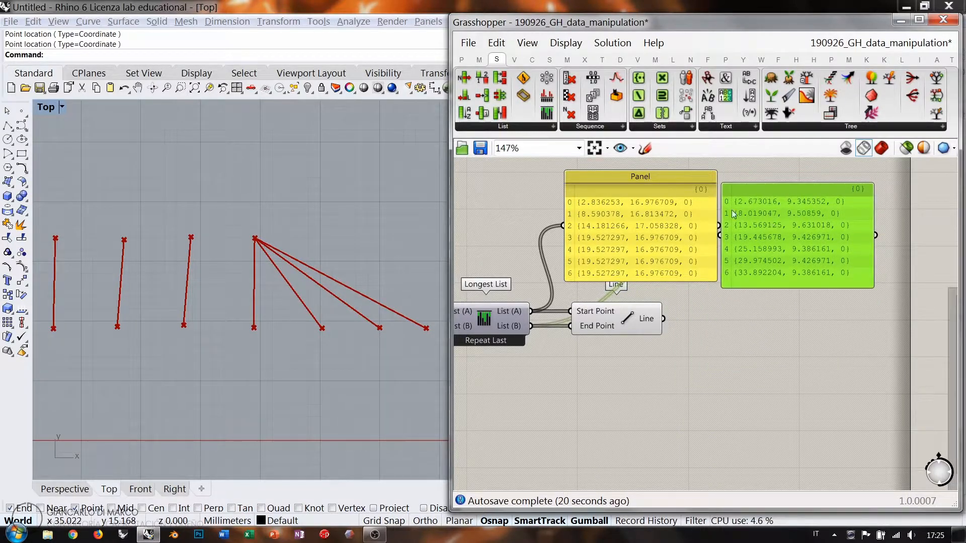
scroll(714, 182, "up", 2)
Shorten the List (B) Panel to fit its items and nudge the List (A) Panel slightly up
left_click(757, 352)
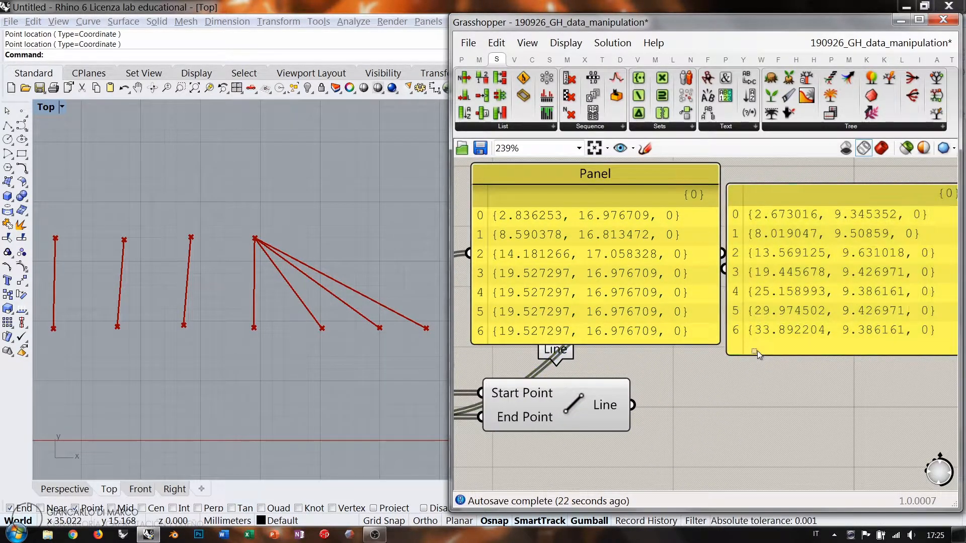
left_click_drag(582, 312, 580, 310)
left_click(758, 322)
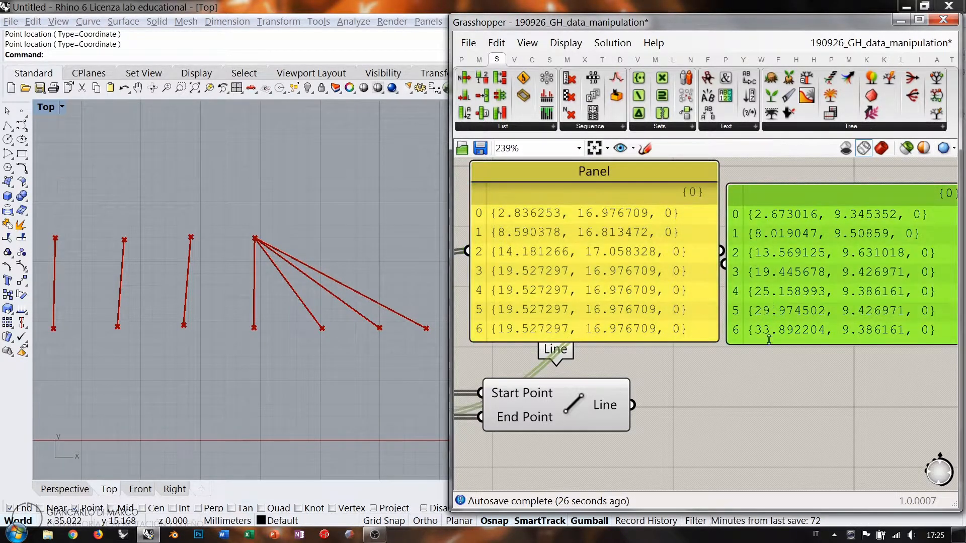
left_click(758, 373)
Move the List (B) Panel back below the Line component
scroll(759, 373, "down", 3)
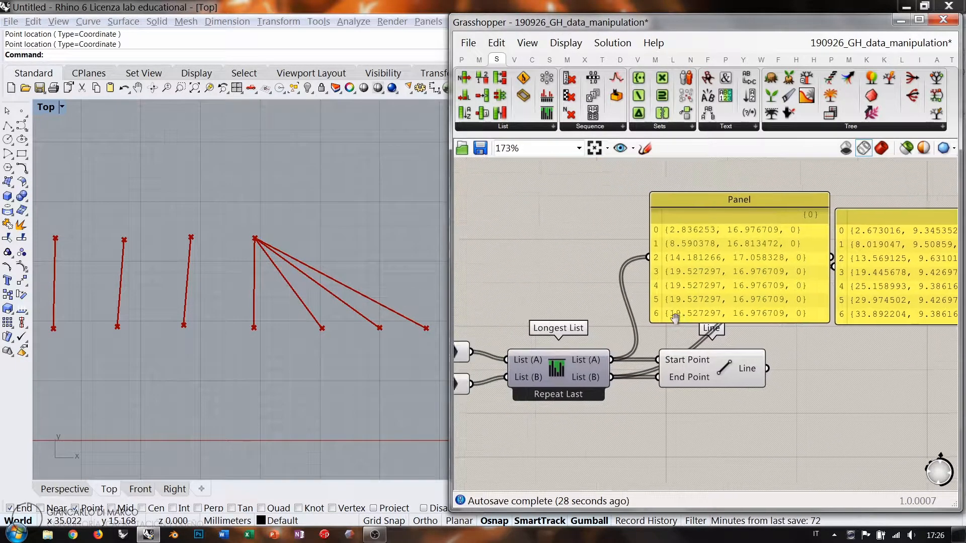
left_click_drag(880, 263, 722, 431)
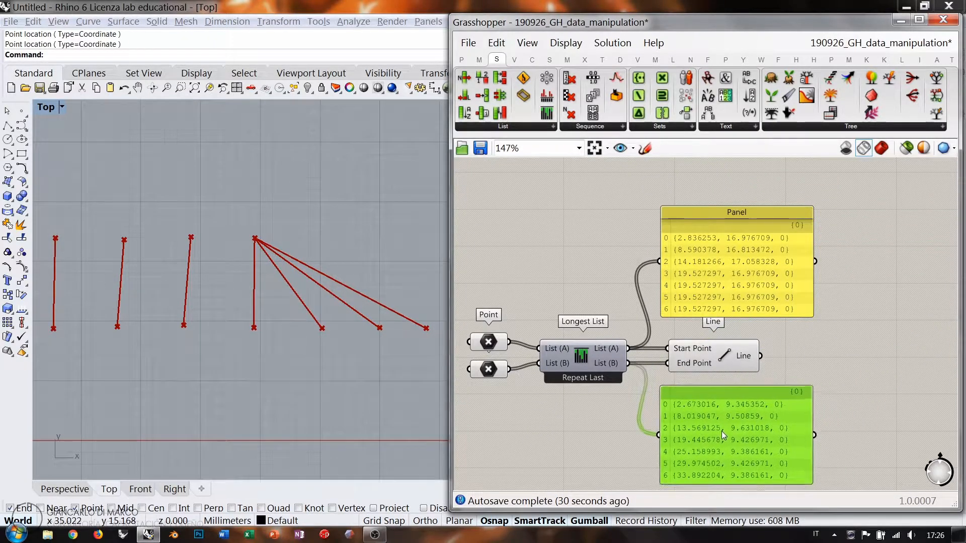
left_click(603, 277)
right_click_drag(556, 358, 581, 338)
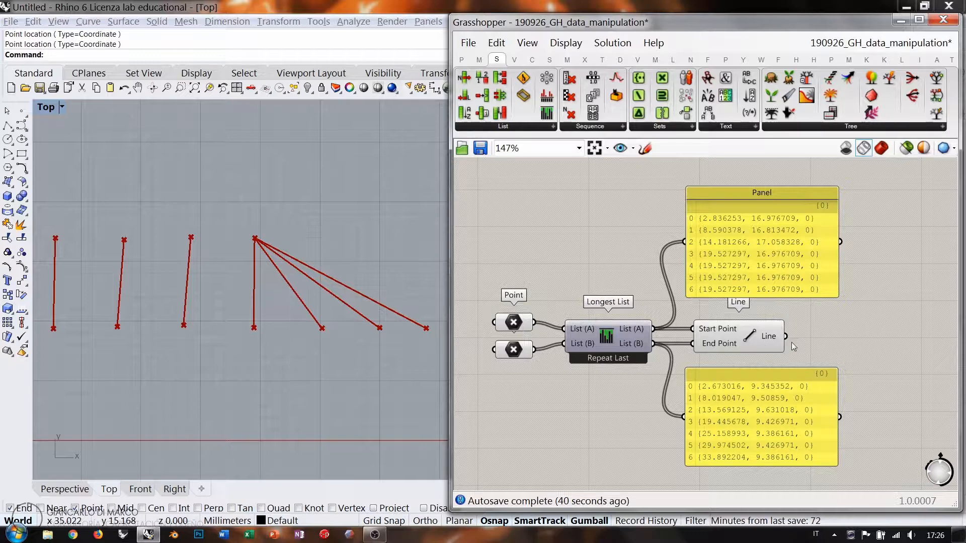
Examine the Longest List component's matching mode and the alternative repeat options it offers
scroll(605, 295, "up", 5)
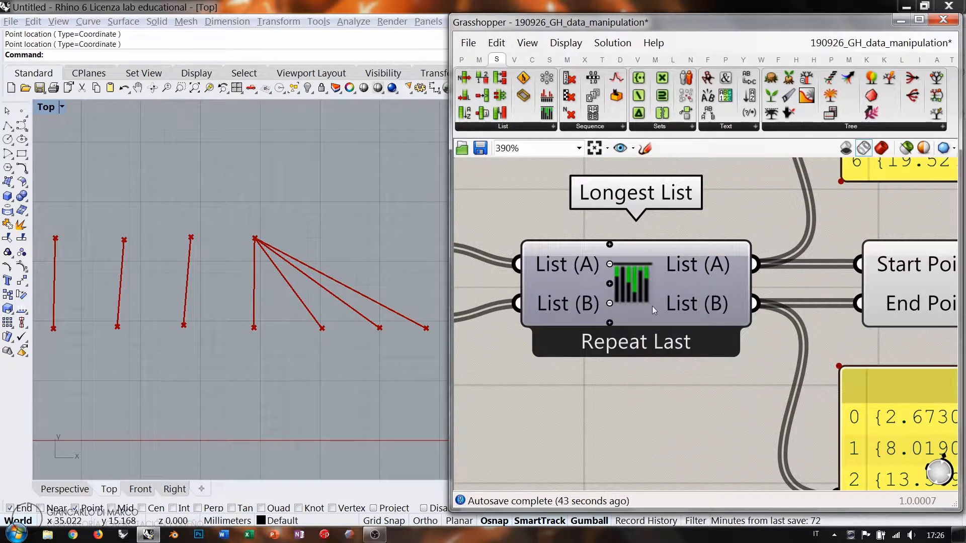
scroll(624, 310, "down", 4)
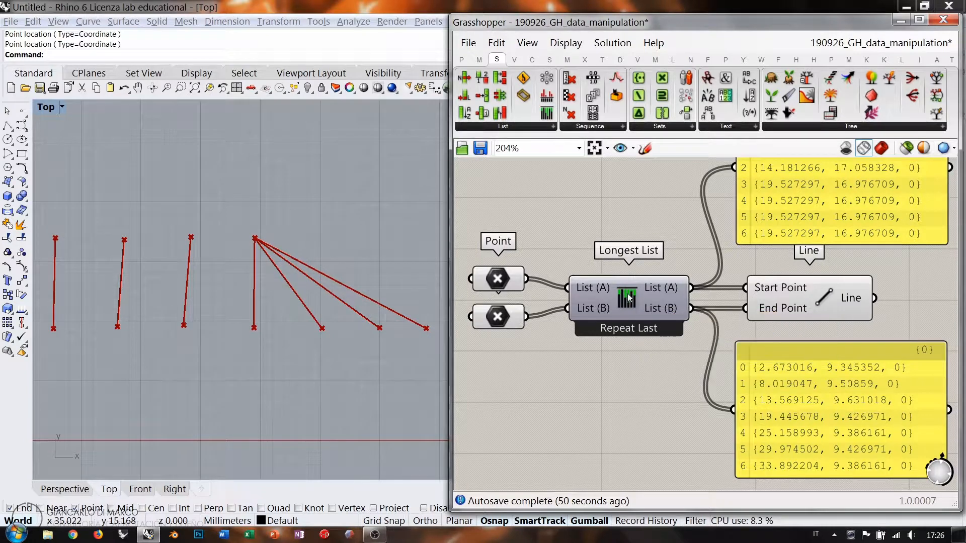
scroll(647, 329, "up", 4)
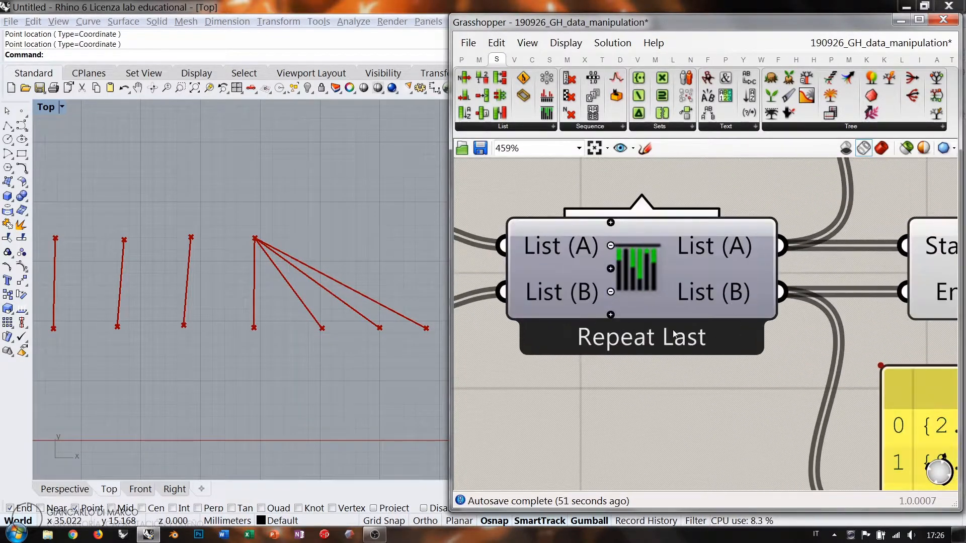
right_click(637, 265)
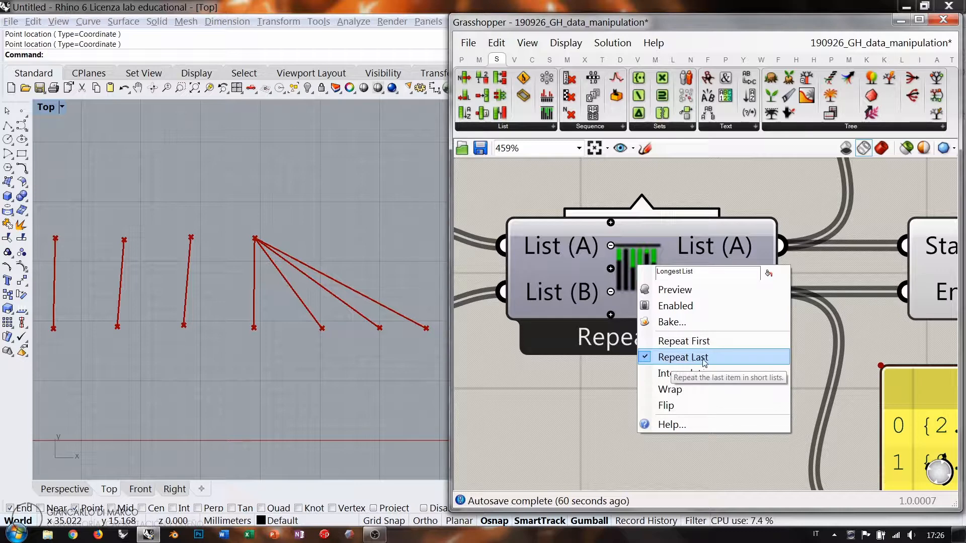
left_click(585, 376)
scroll(587, 372, "down", 5)
mouse_move(704, 326)
right_mouse_down()
mouse_move(649, 323)
mouse_move(690, 328)
right_mouse_up()
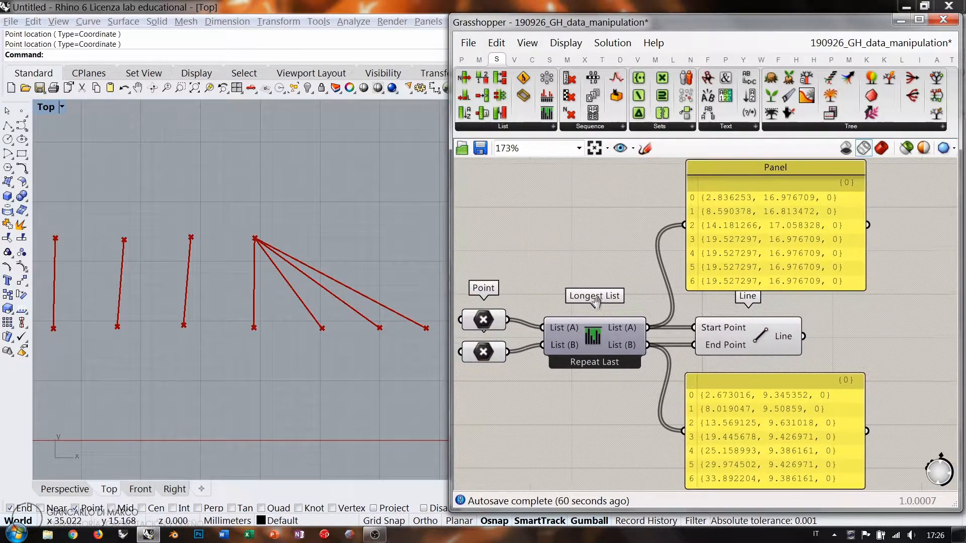
Feed the upper Panel directly from the upper Point parameter, and reconnect it to Longest List's List (A) output
left_click_drag(507, 319, 682, 230)
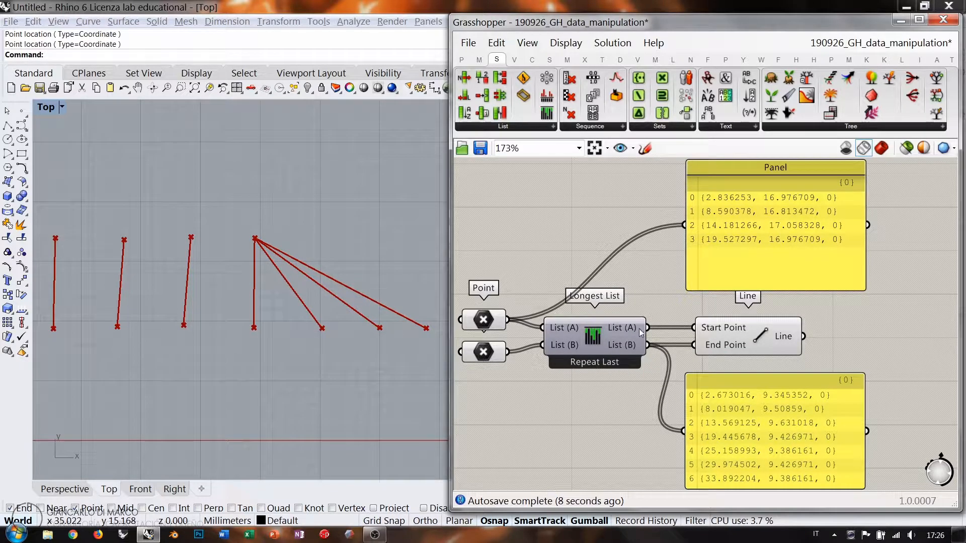
left_click_drag(645, 328, 677, 234)
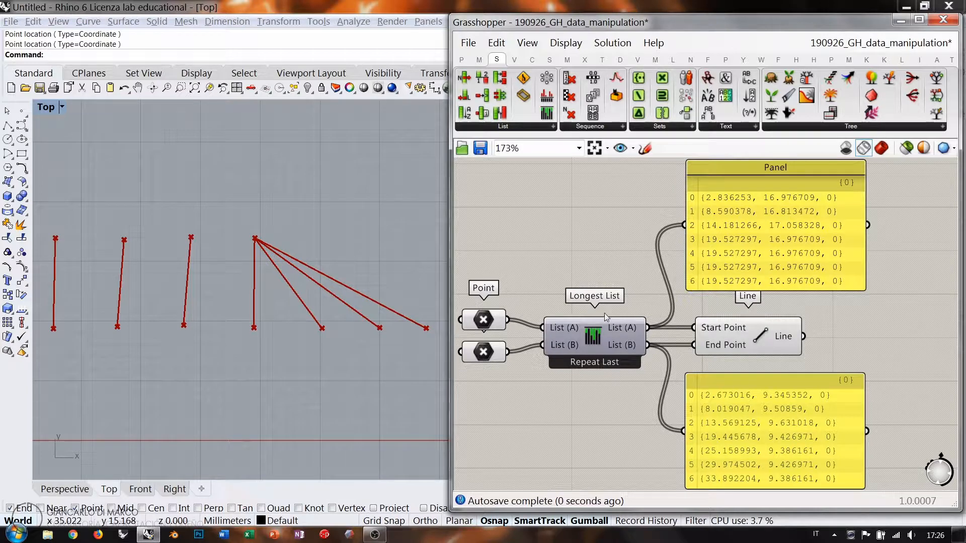
Move the Line component and the List (B) Panel well down to free space beneath Longest List
scroll(596, 332, "down", 2)
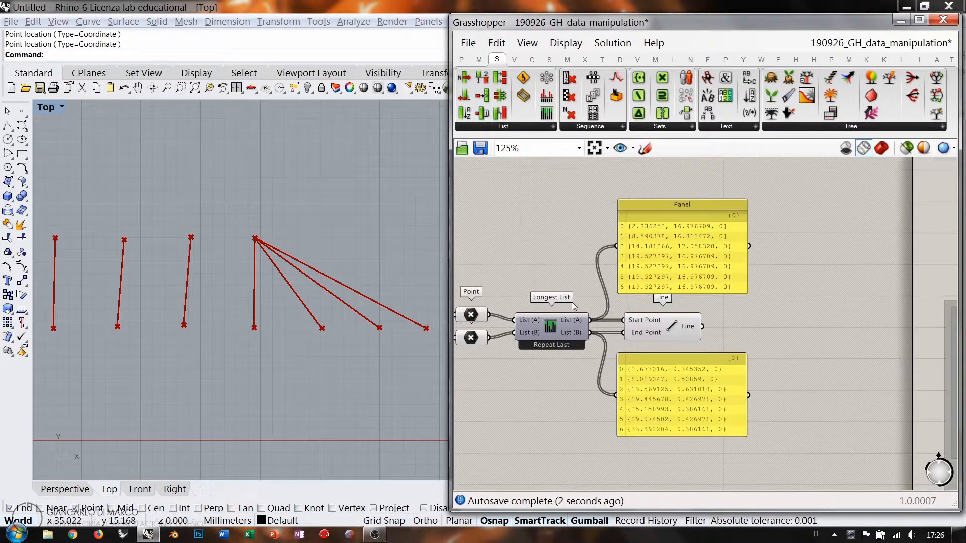
right_click_drag(598, 343, 607, 305)
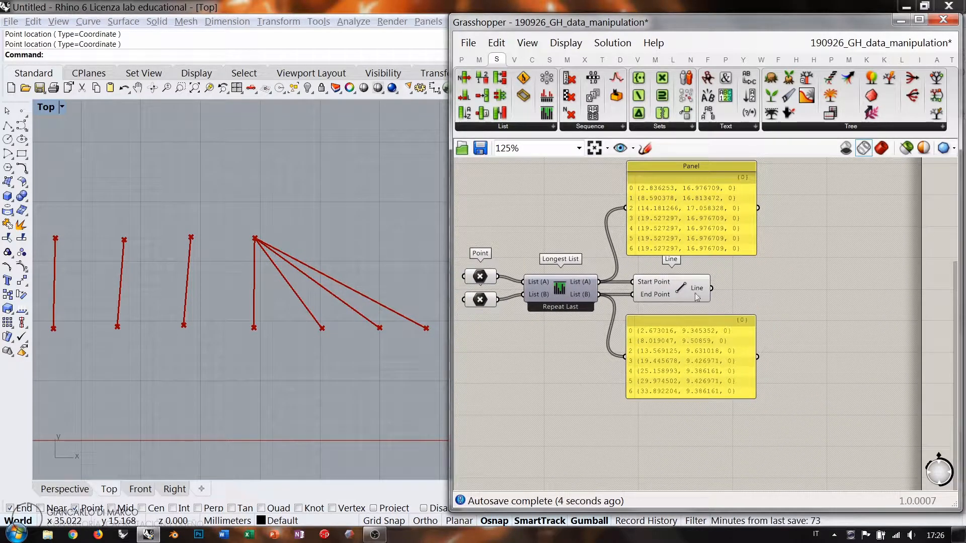
left_click_drag(773, 327, 672, 444)
left_click(653, 318)
Move Longest List up and create a copy of it directly underneath, fed by the same Point parameters
left_click_drag(562, 290, 567, 267)
key("ctrl+c")
key("ctrl+v")
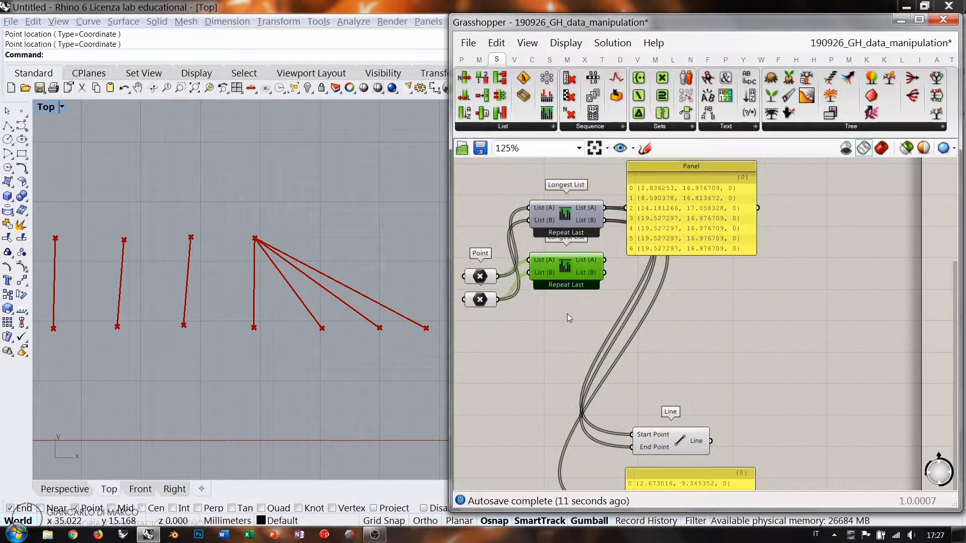
left_click(566, 312)
Set the copied Longest List component's matching mode to Repeat First
scroll(561, 244, "up", 3)
right_click(564, 272)
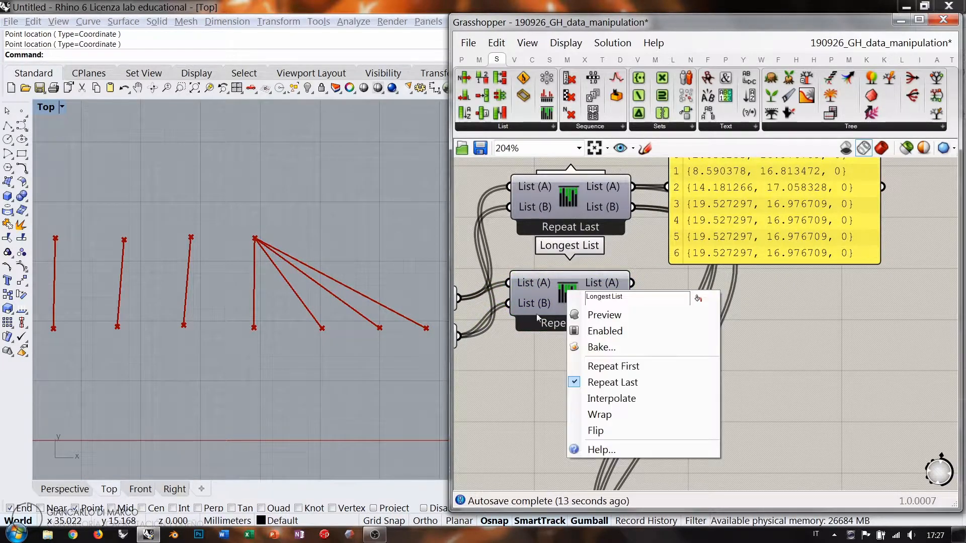
left_click(605, 369)
Duplicate the List (A) Panel below the original and wire it to the List (A) output of the Repeat First component
right_click_drag(735, 208, 684, 255)
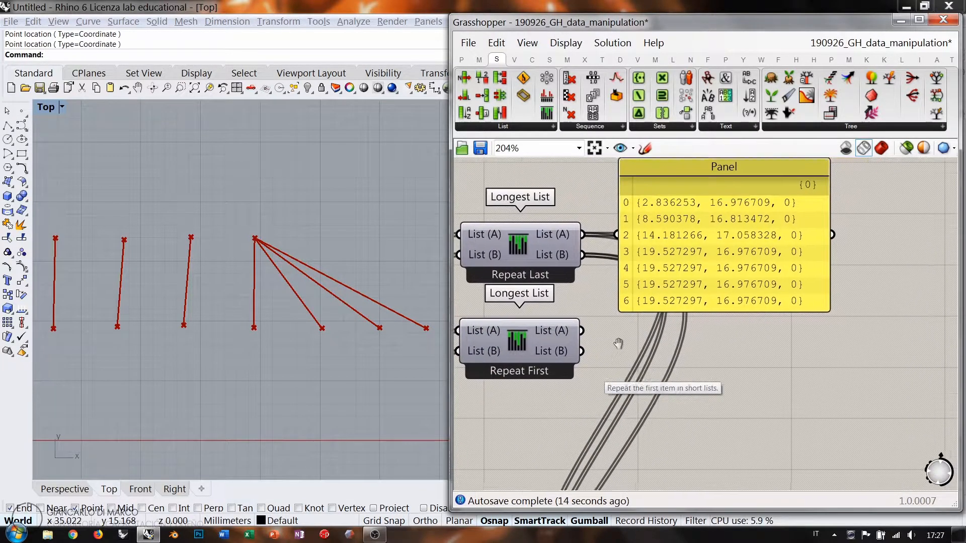
left_click(696, 252)
left_click_drag(696, 252, 698, 394, "alt")
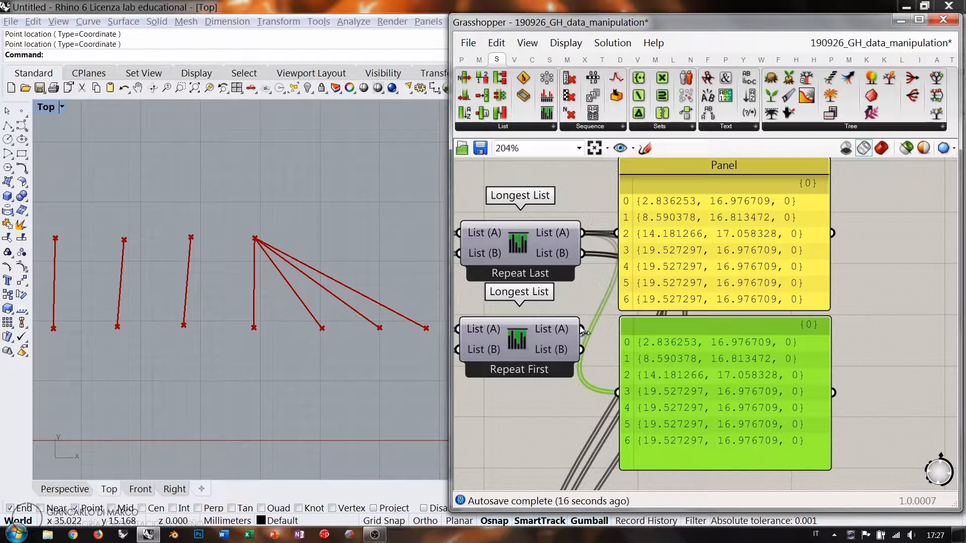
left_click_drag(583, 329, 618, 392)
scroll(629, 303, "down", 1)
left_click(686, 341)
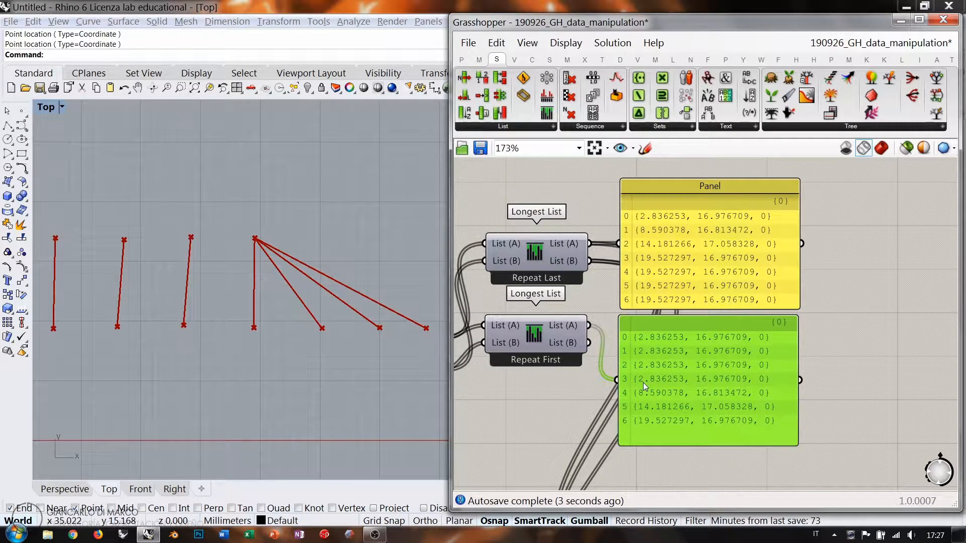
left_click_drag(643, 382, 644, 382)
scroll(654, 358, "up", 3)
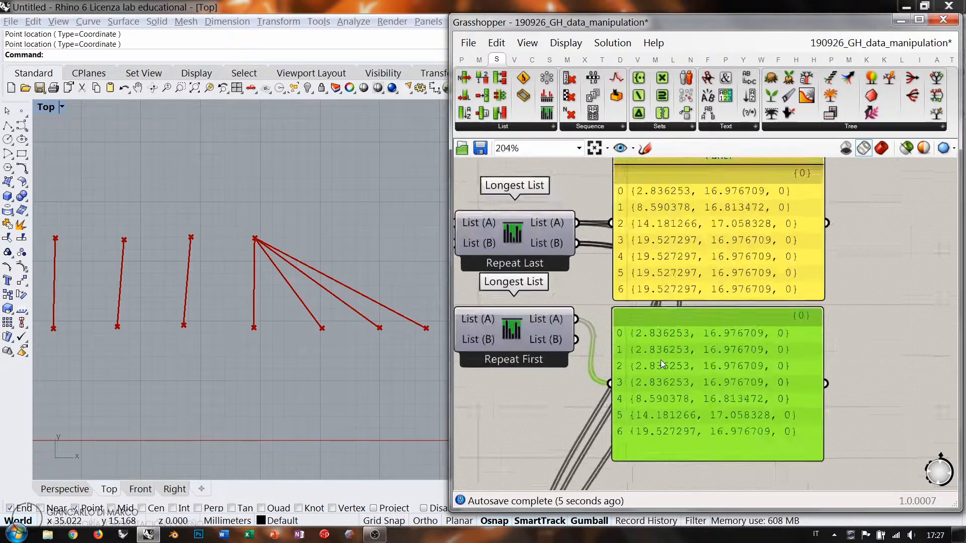
Duplicate the Repeat First Longest List component together with its List (A) Panel and place the copies directly below
right_click_drag(697, 365, 693, 332)
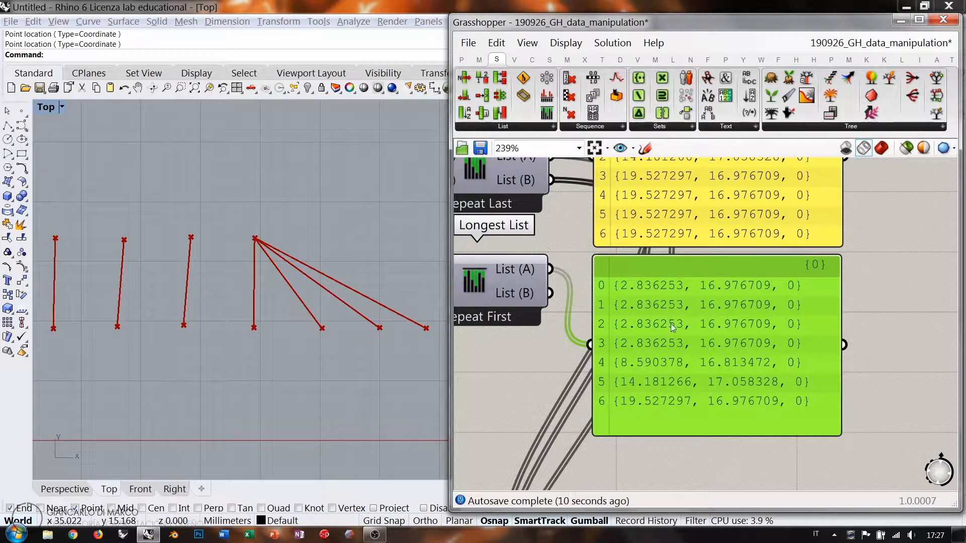
scroll(671, 324, "down", 1)
right_click_drag(671, 324, 661, 365)
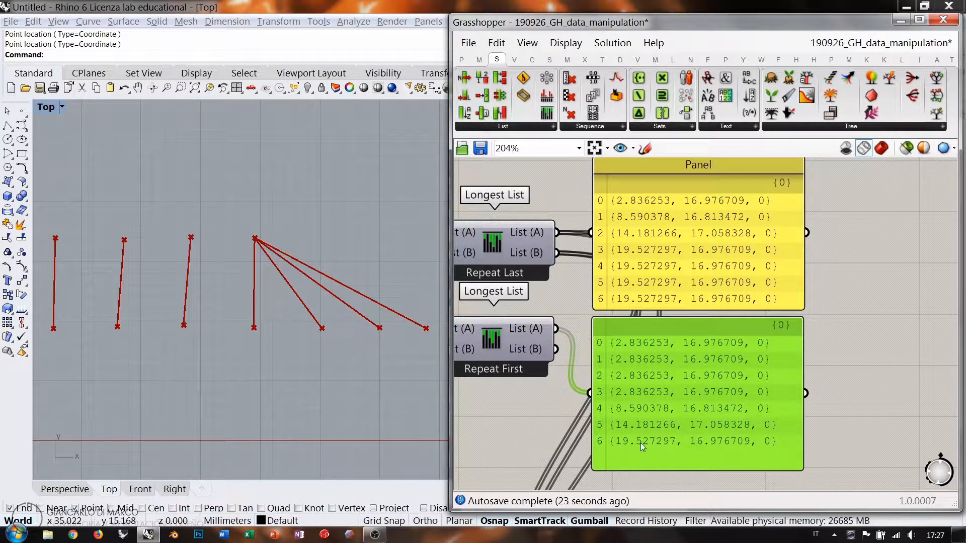
right_click_drag(560, 342, 625, 320)
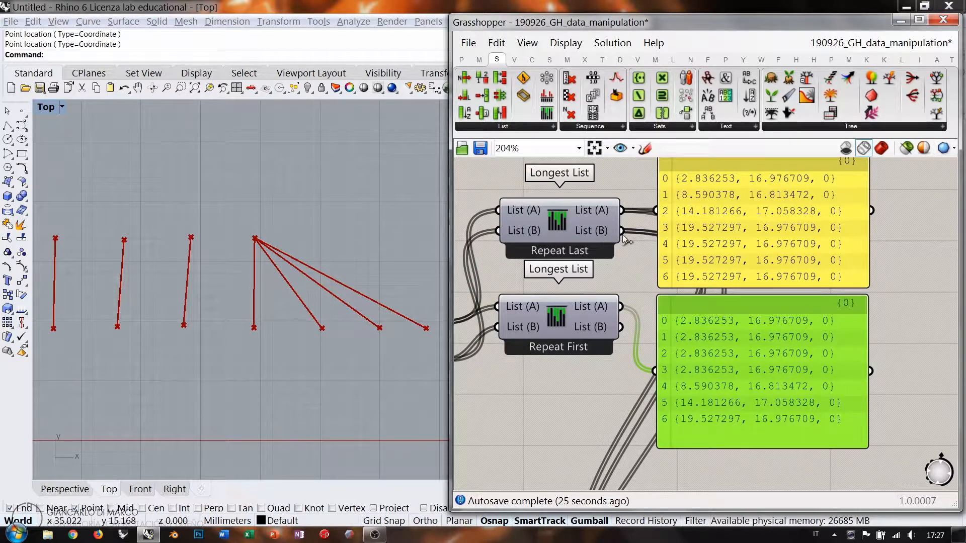
scroll(626, 239, "down", 4)
left_click(572, 279)
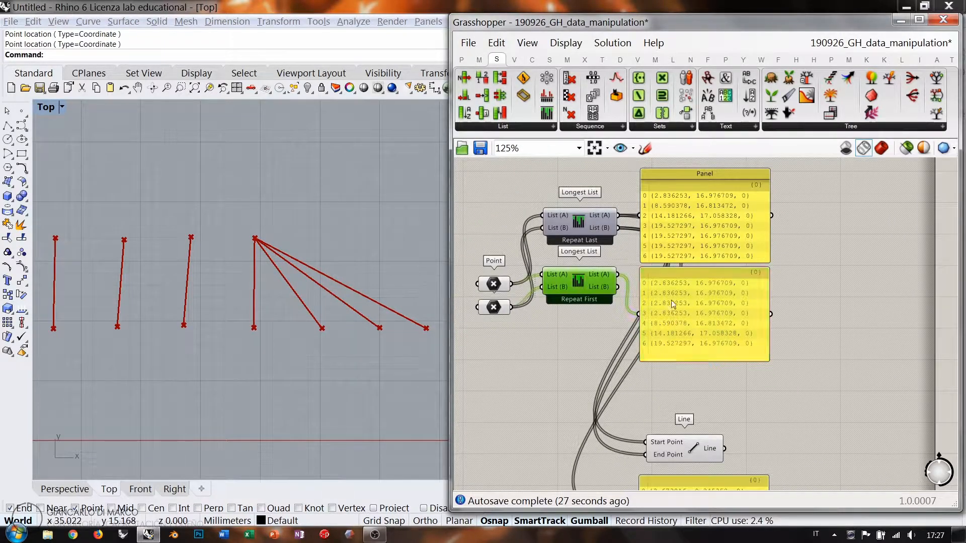
left_click(687, 307, "shift")
key("ctrl+c")
key("ctrl+v")
left_click_drag(599, 307, 596, 390)
Set the lowest Longest List component's matching mode to Interpolate
right_click_drag(567, 440, 567, 334)
scroll(568, 334, "up", 4)
left_click(568, 334)
right_click(580, 236)
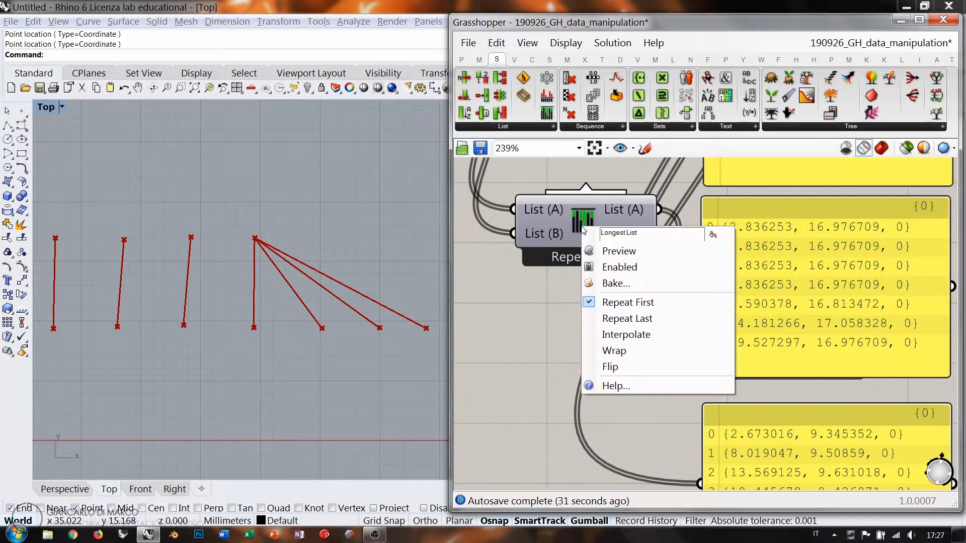
left_click(631, 336)
Examine the Interpolate component's List (A) points in its Panel and compare them with the Repeat First and List (B) Panels
scroll(566, 323, "down", 1)
right_click_drag(695, 314, 636, 317)
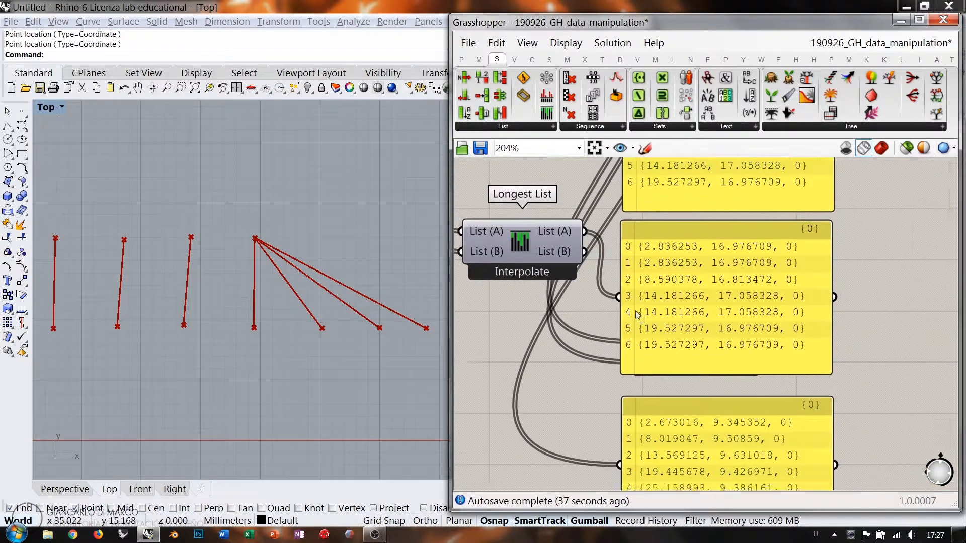
scroll(632, 302, "down", 2)
right_click_drag(643, 267, 652, 302)
scroll(653, 303, "up", 2)
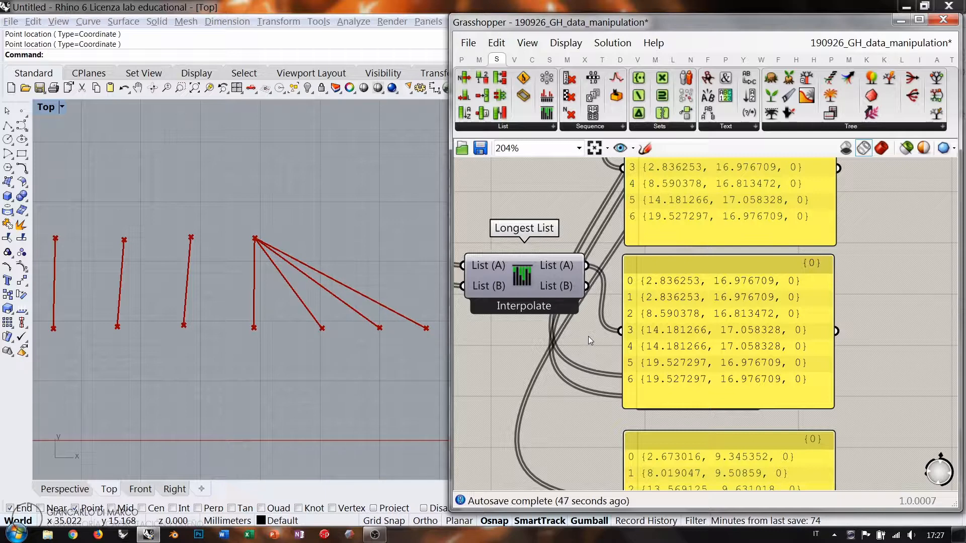
scroll(588, 336, "down", 3)
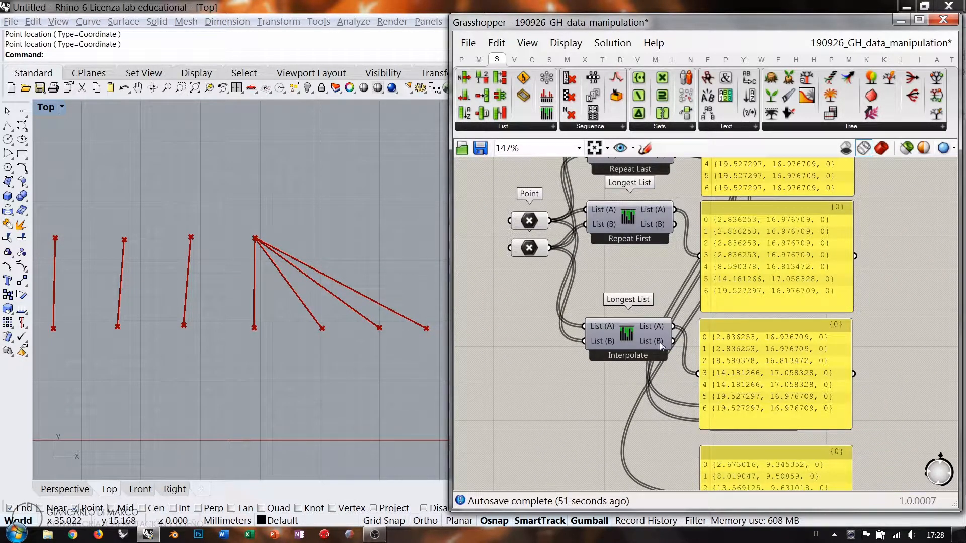
right_click_drag(738, 376, 697, 312)
scroll(697, 291, "up", 1)
right_click_drag(678, 277, 693, 286)
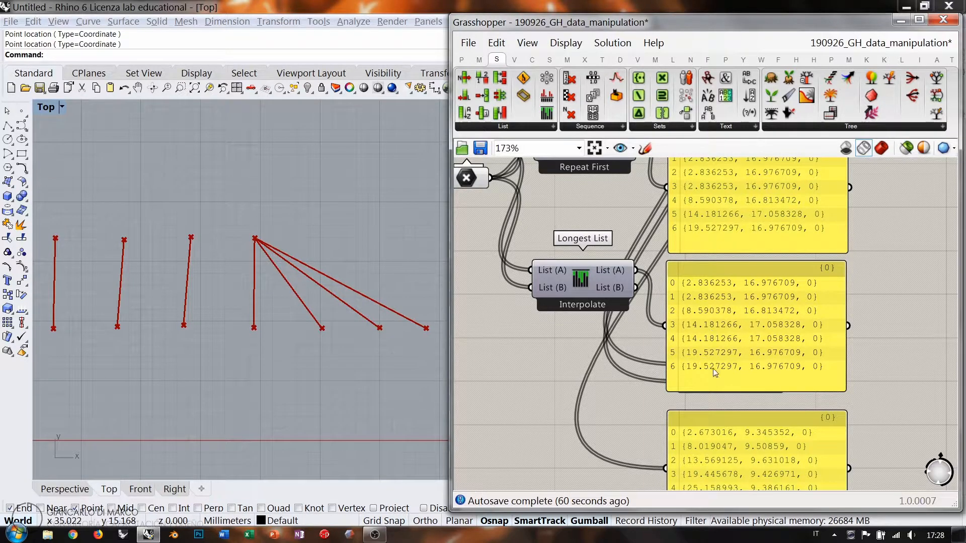
right_click_drag(733, 397, 725, 331)
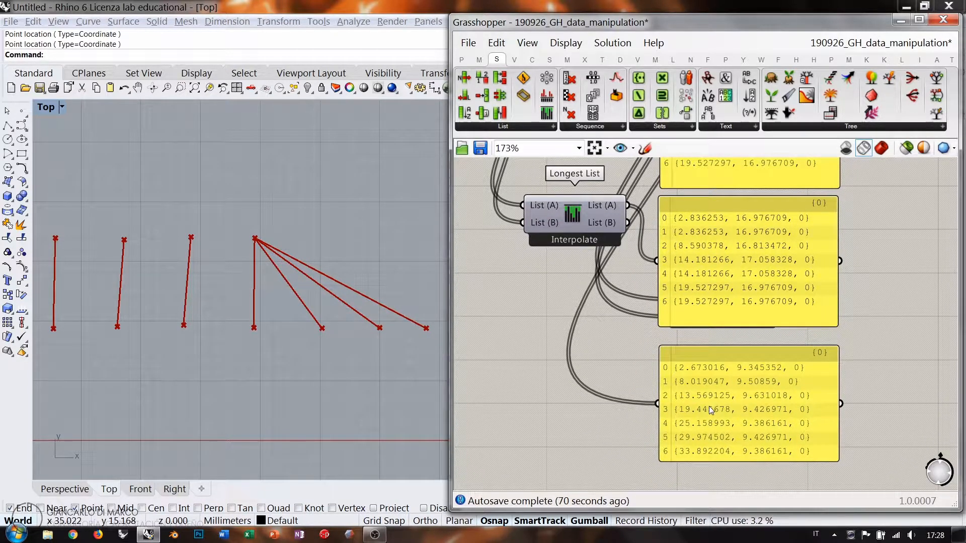
scroll(708, 406, "down", 3)
scroll(709, 406, "up", 1)
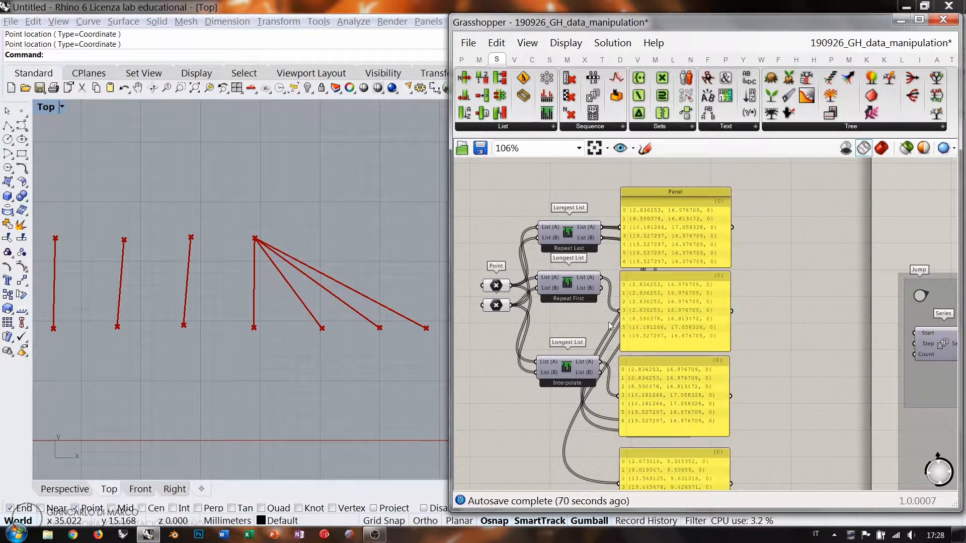
Delete the four Panels beside the Longest List components
right_click_drag(656, 362, 645, 310)
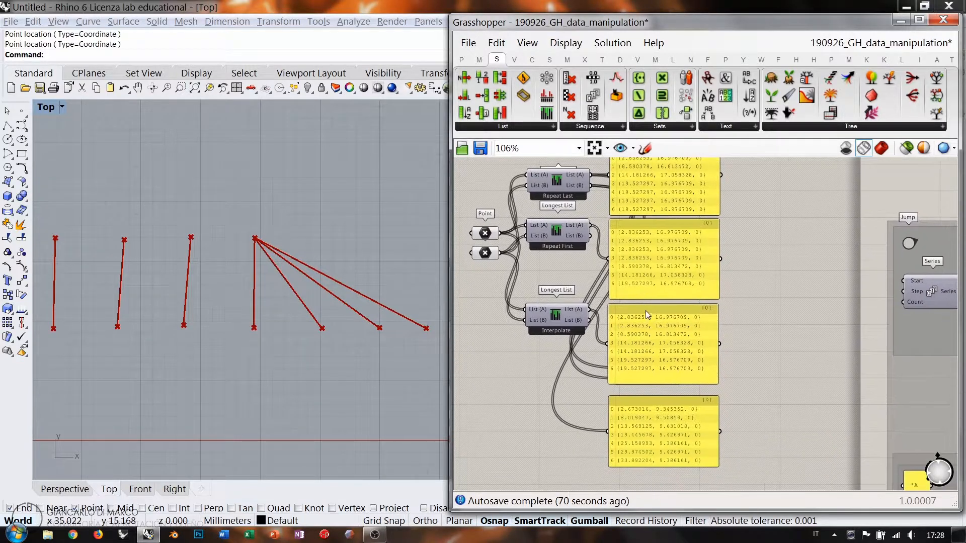
left_click(665, 342)
key("Delete")
left_click(657, 434)
key("Delete")
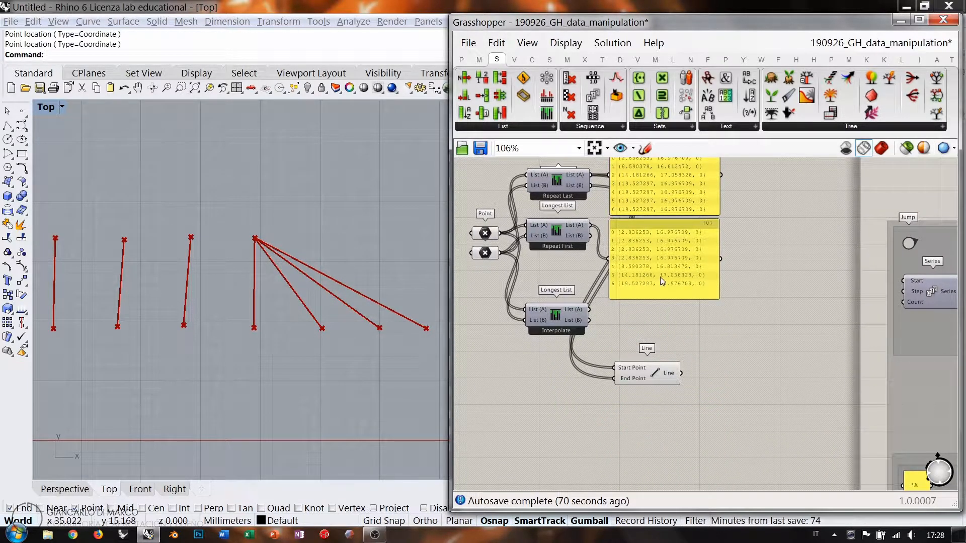
left_click(659, 276)
key("Delete")
left_click(654, 204)
key("Delete")
Bring the Interpolate and Line components close together and wire List (A) to Start Point and List (B) to End Point
left_click_drag(553, 314, 556, 283)
left_click_drag(638, 371, 661, 287)
scroll(621, 287, "up", 3)
left_click(621, 289)
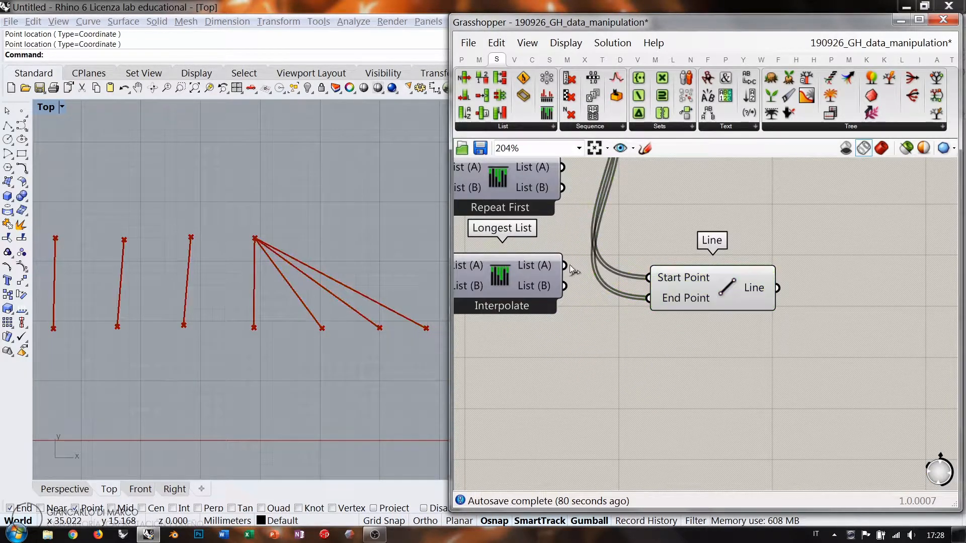
left_click_drag(564, 265, 648, 278)
left_click_drag(564, 286, 667, 275)
left_click(637, 324)
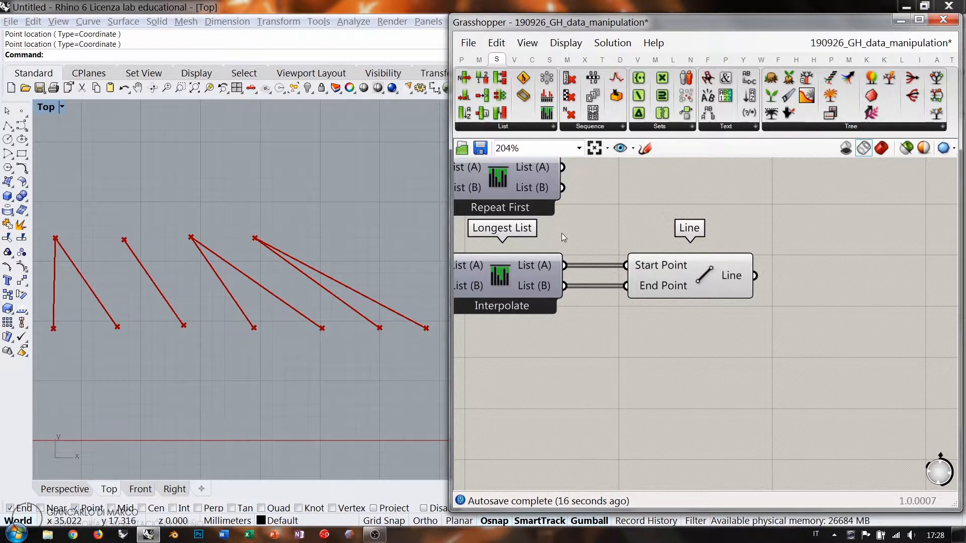
Move the Line component up beside the Repeat First component
scroll(561, 233, "down", 2)
left_click_drag(687, 374, 687, 308)
left_click(626, 242)
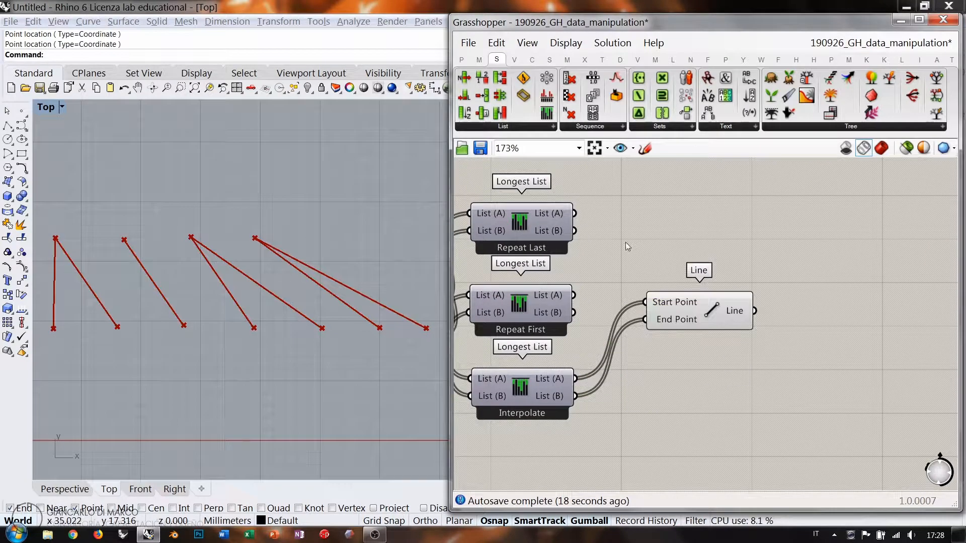
right_click_drag(589, 222, 620, 218)
Compare Line results by feeding Start Point from List (A) of Repeat Last, Repeat First and finally Interpolate again
left_click_drag(605, 210, 678, 285)
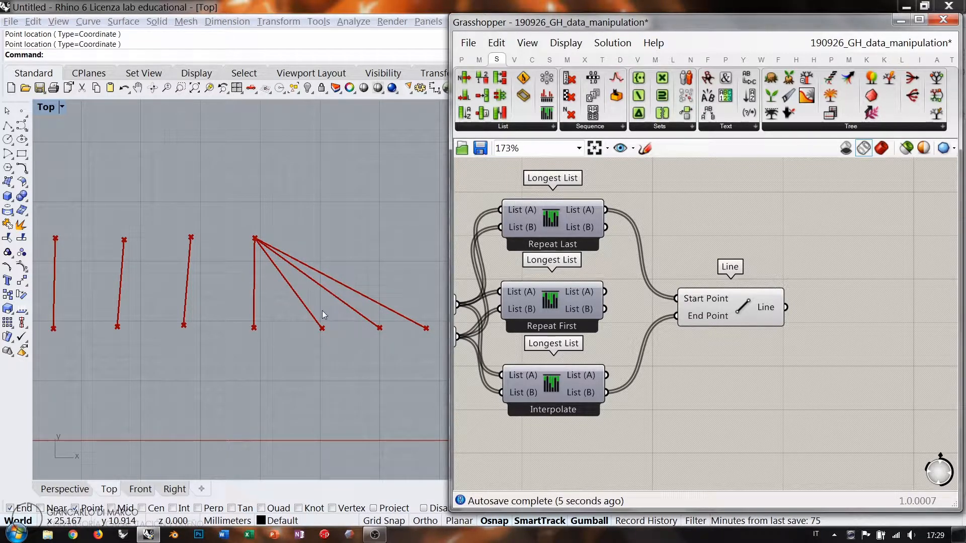
left_click_drag(605, 291, 699, 298)
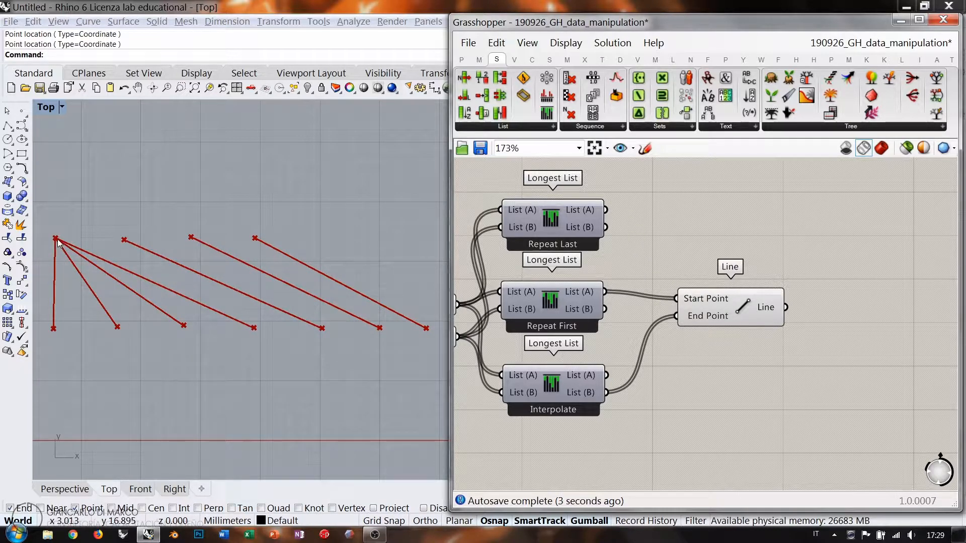
left_click_drag(606, 375, 682, 298, "shift")
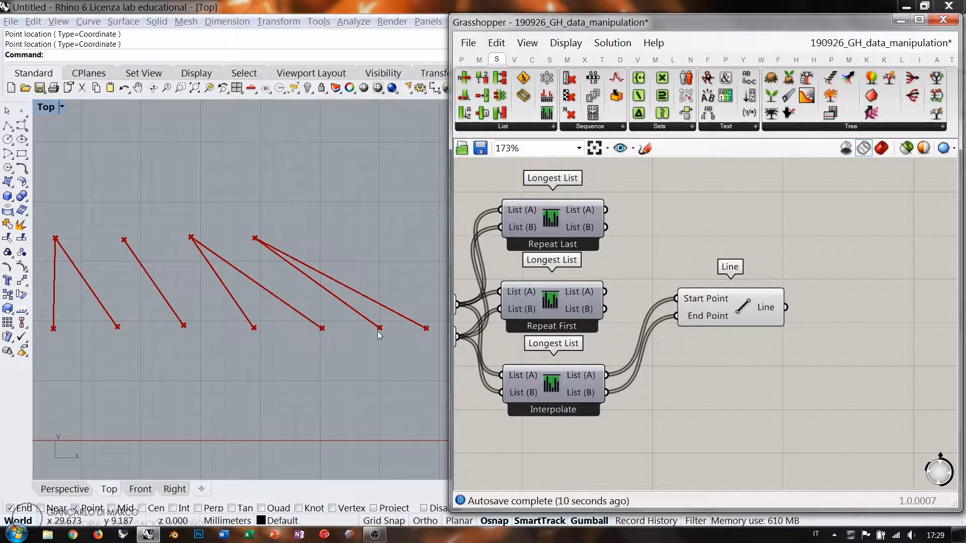
Set the matching mode of the Interpolate Longest List component to Wrap
right_click_drag(710, 238, 740, 275)
scroll(785, 266, "down", 2)
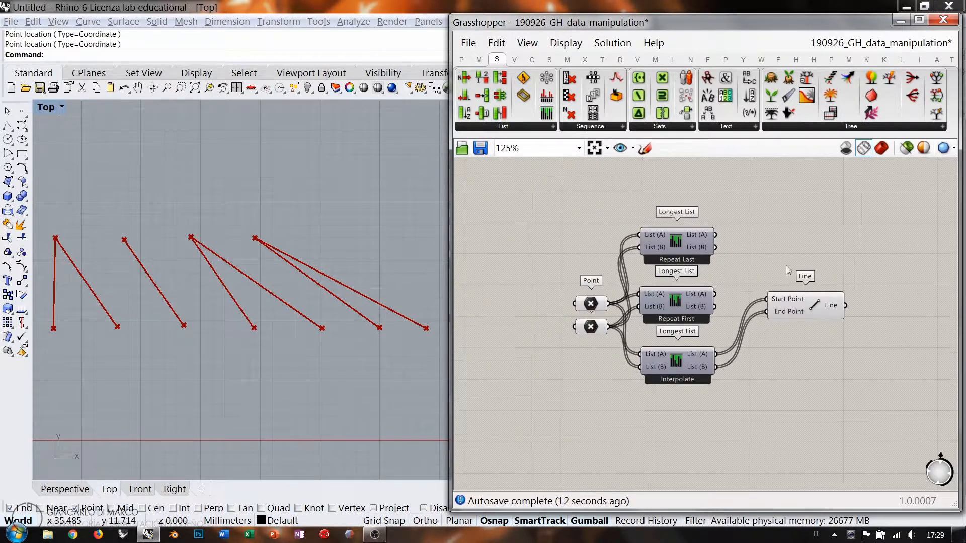
scroll(630, 289, "up", 4)
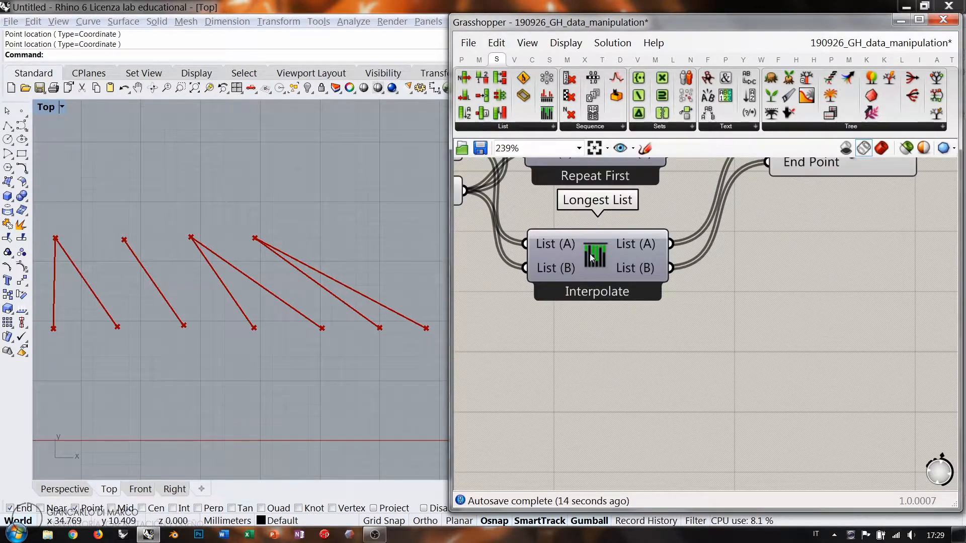
right_click(547, 272)
left_click(632, 380)
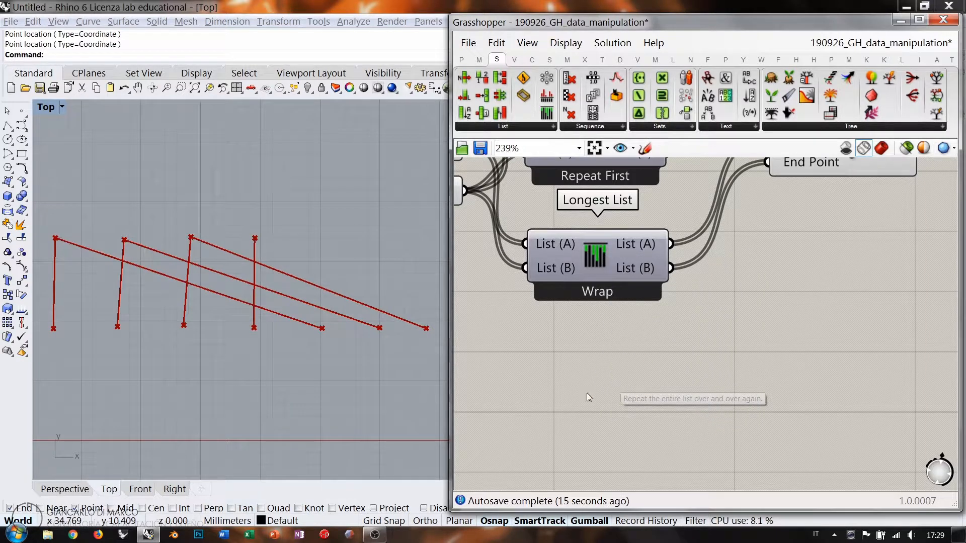
Move the Line component down beside Wrap and add a Panel above it wired to Wrap's List (A) output
scroll(586, 355, "down", 1)
right_click_drag(691, 283, 679, 340)
left_click_drag(766, 250, 768, 347)
double_click(753, 228)
type("Panel")
key("Return")
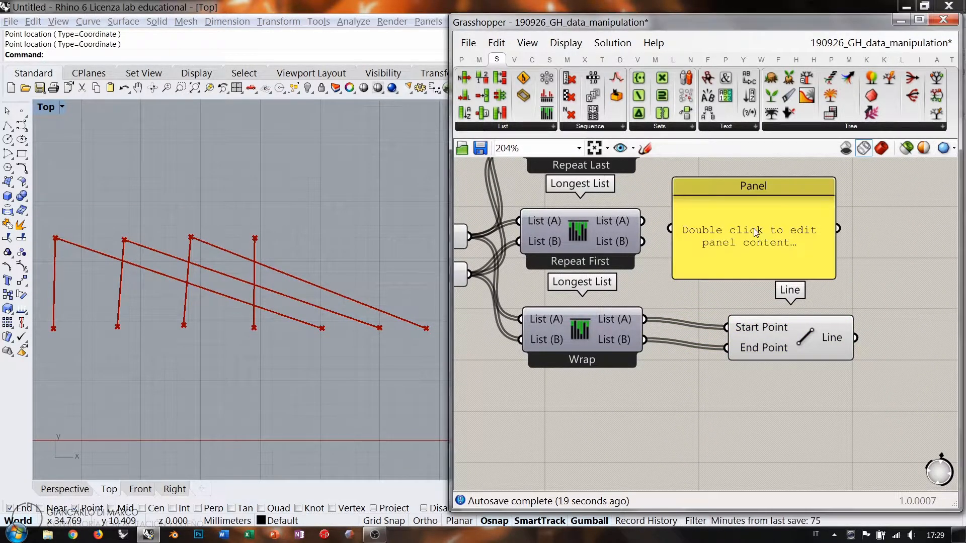
left_click_drag(644, 320, 671, 229)
Enlarge the Panel so that all seven List (A) points fit, and adjust its position above Line
right_click_drag(744, 257, 679, 266)
left_click_drag(682, 246, 698, 229)
left_click_drag(783, 267, 881, 323)
left_click_drag(770, 276, 779, 261)
left_click(810, 333)
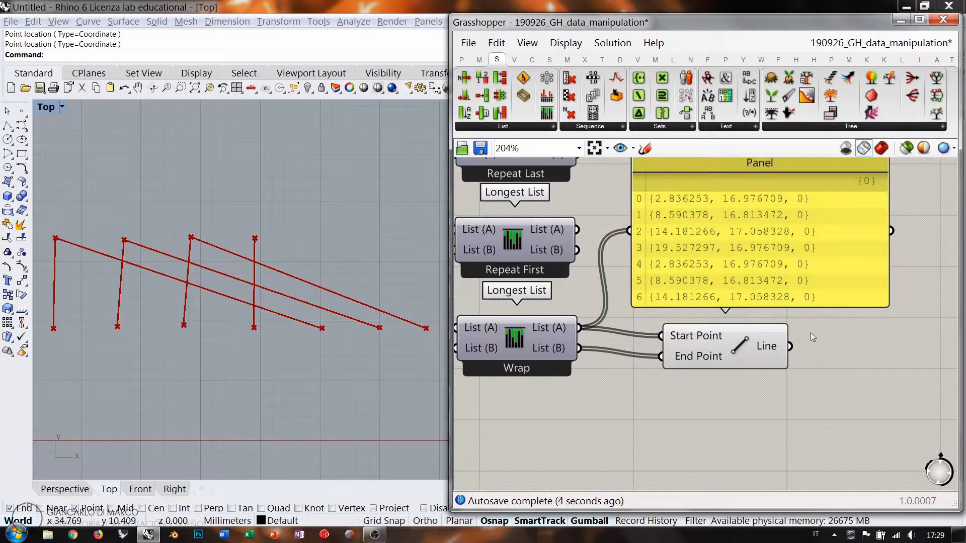
Move the Line component slightly down, clear of the Panel, and set the Wrap Longest List component's matching mode to Flip
right_click_drag(811, 333, 824, 368)
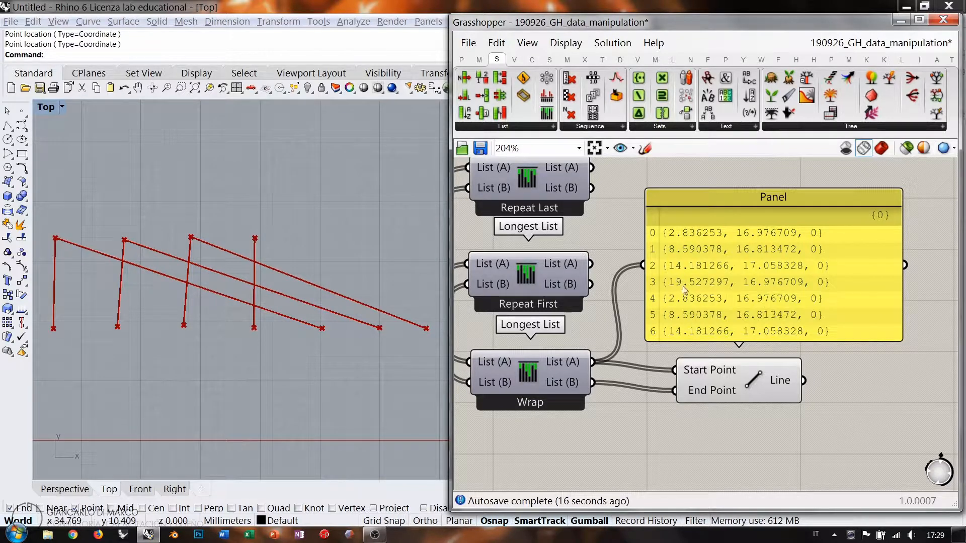
right_click_drag(456, 344, 581, 312)
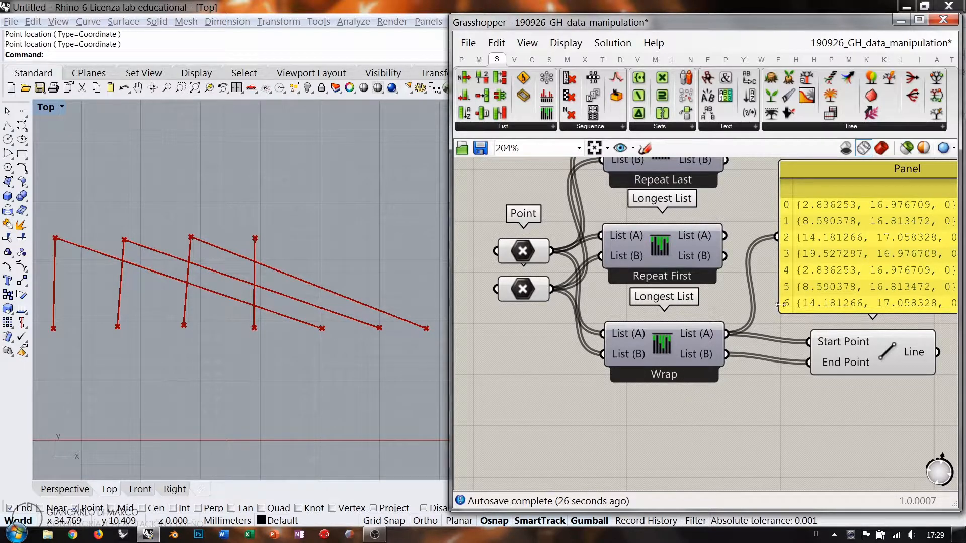
right_click_drag(797, 270, 757, 286)
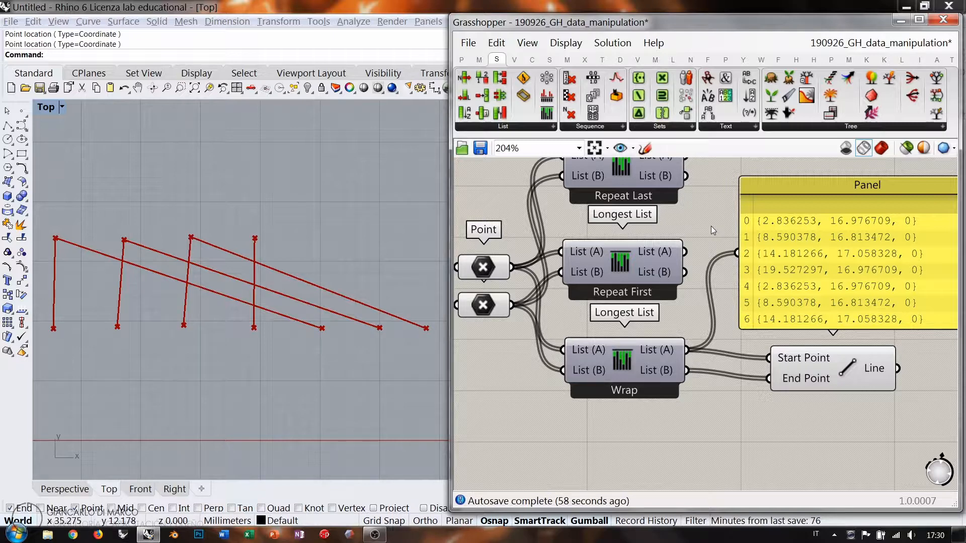
left_click_drag(834, 366, 831, 386)
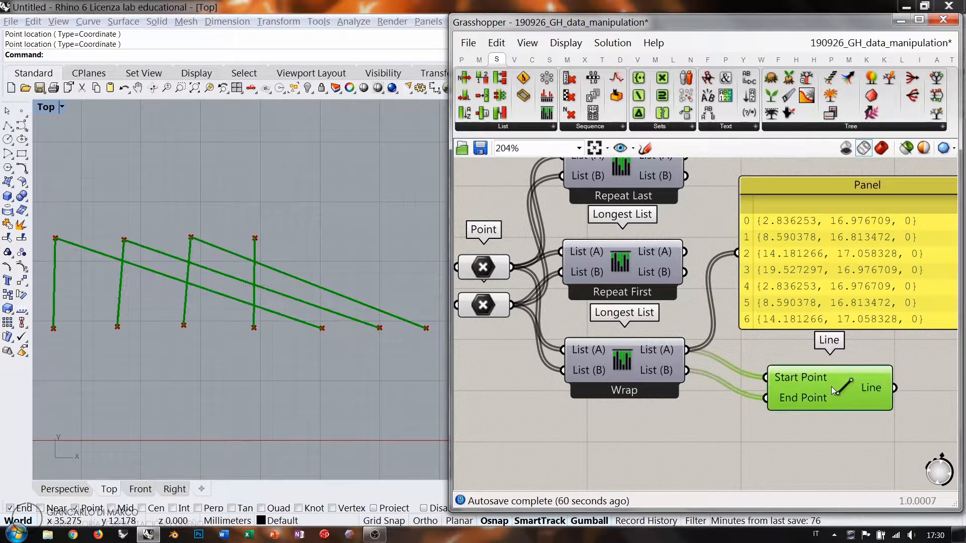
left_click(699, 408)
right_click(617, 370)
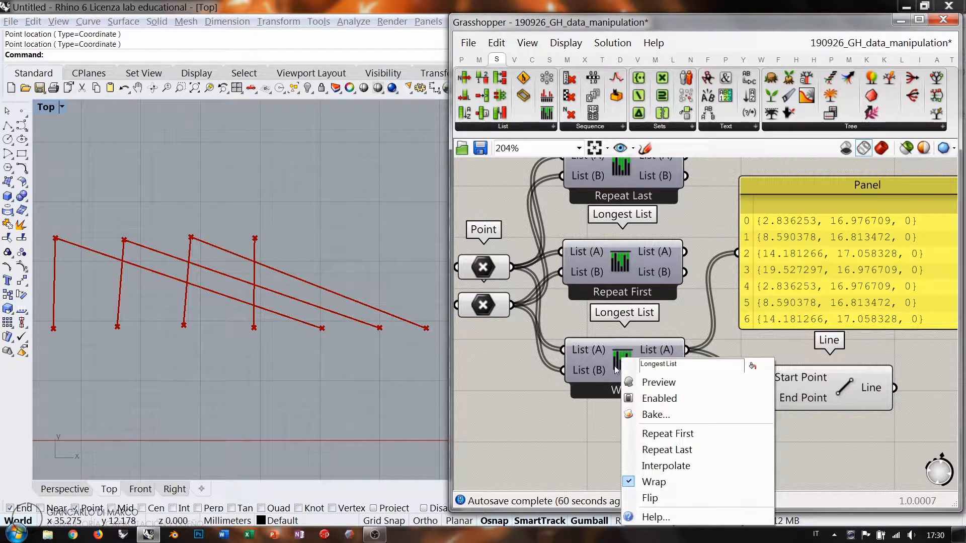
left_click(652, 499)
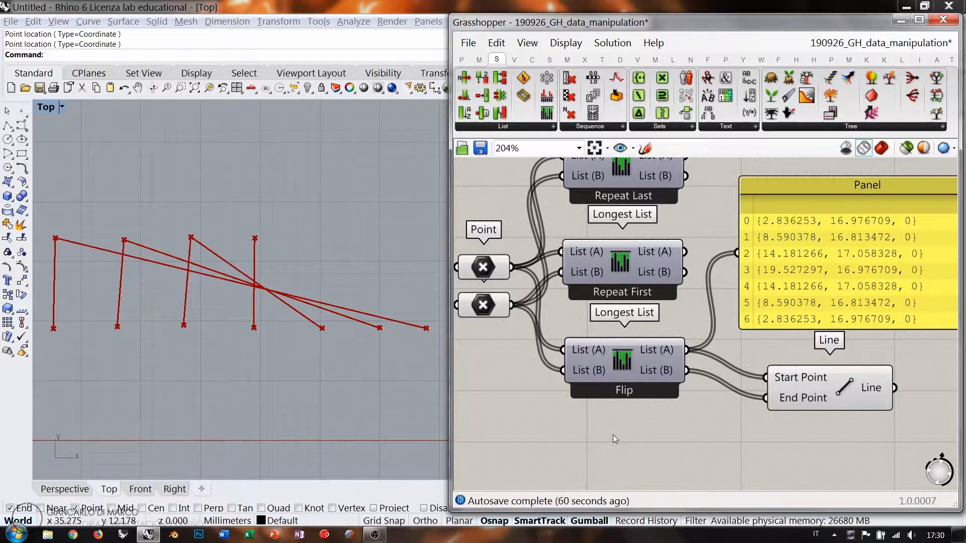
right_click_drag(767, 317, 718, 308)
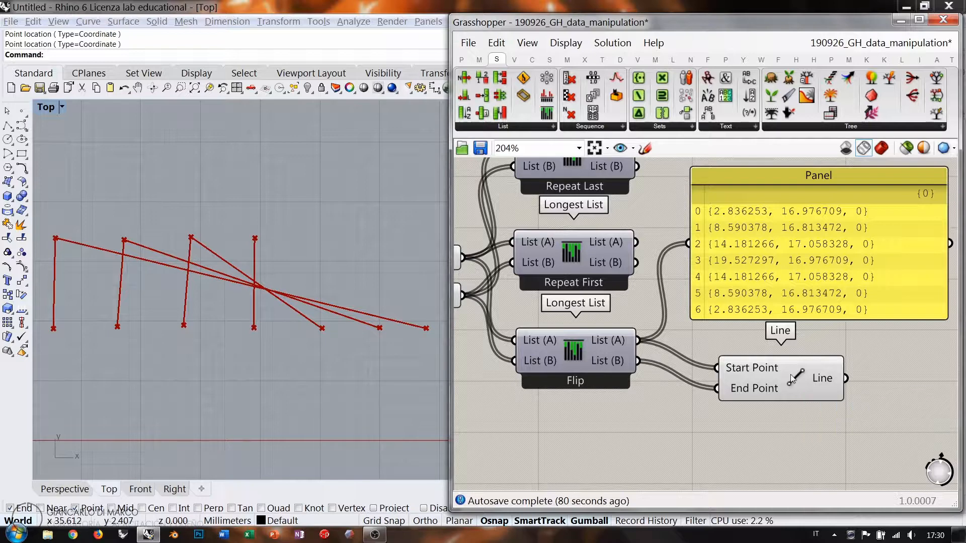
right_click_drag(679, 342, 692, 391)
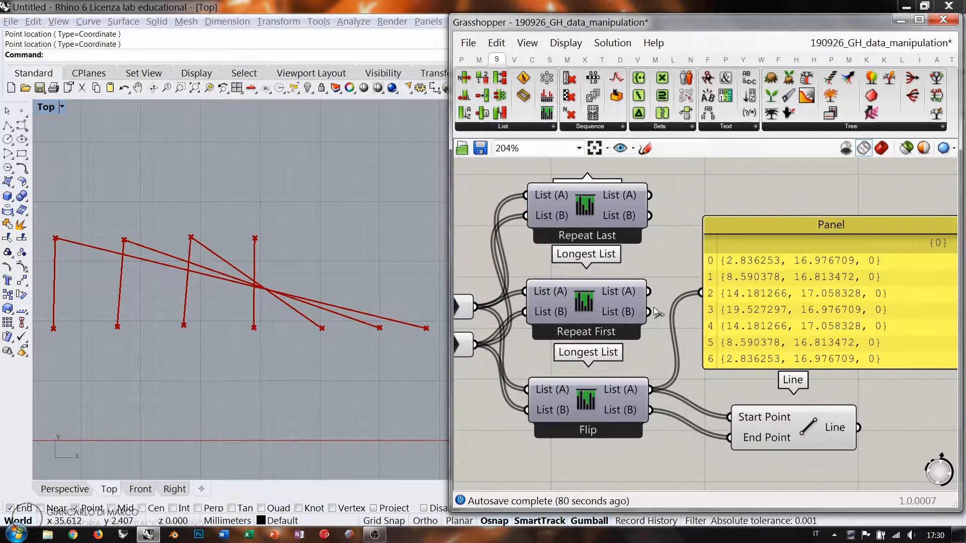
right_click_drag(667, 267, 682, 265)
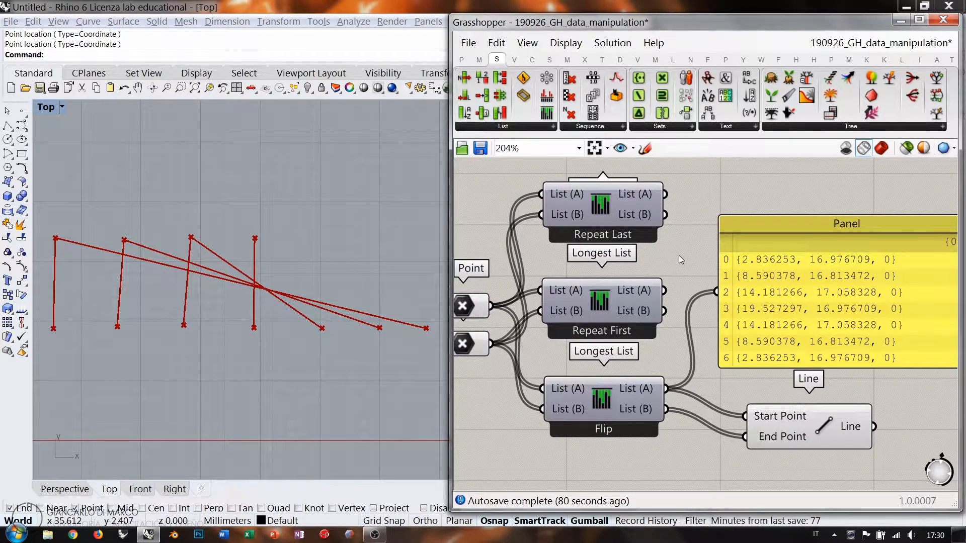
left_click(609, 214)
left_click(606, 403)
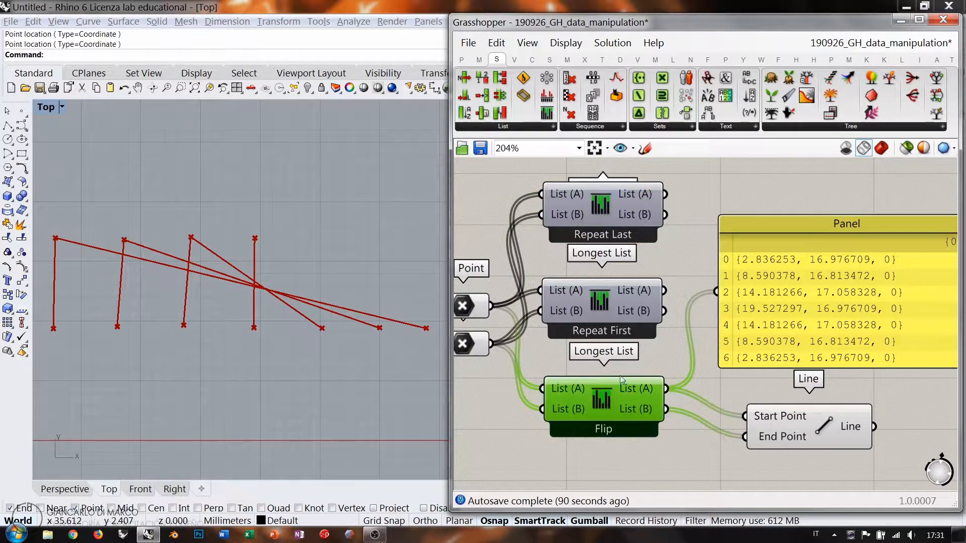
left_click(706, 249)
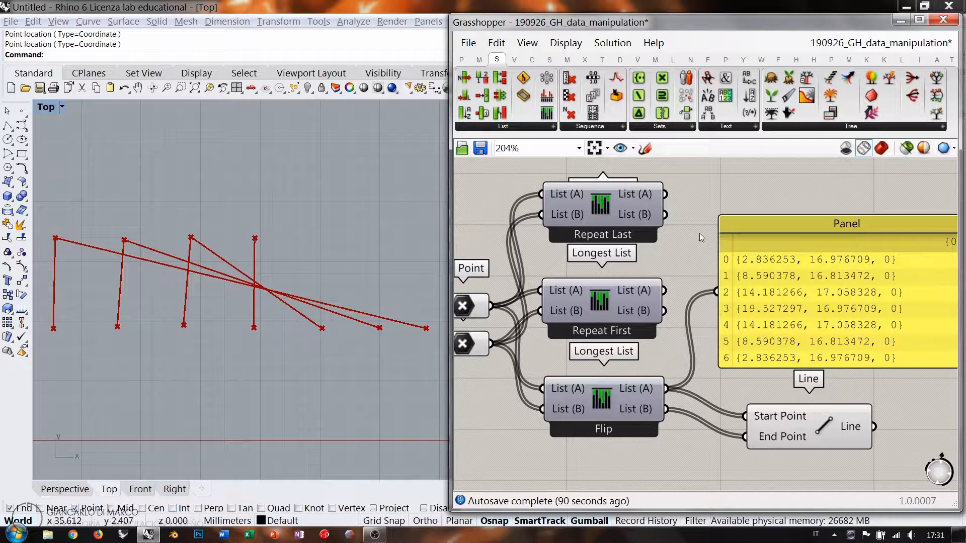
Set the Flip Longest List component's matching mode back to Interpolate
right_click(605, 398)
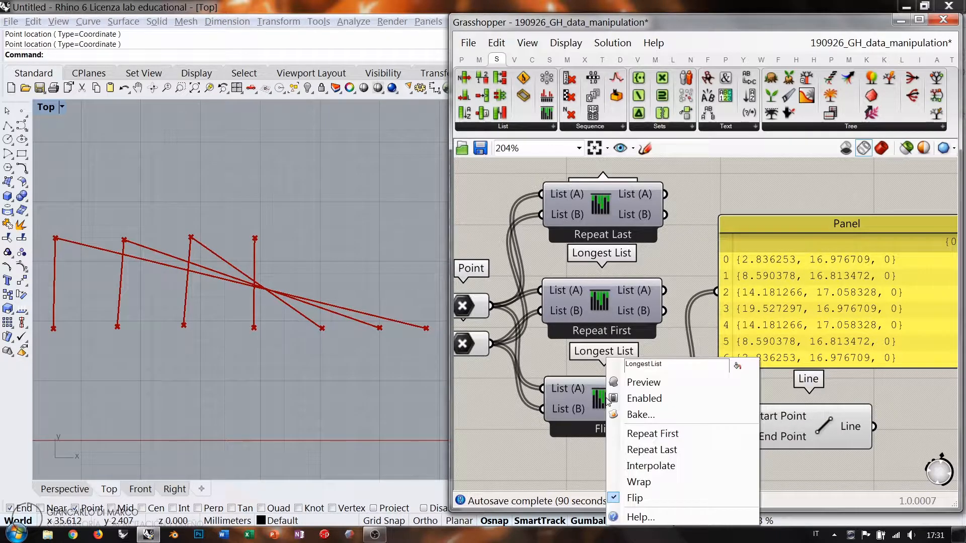
left_click(644, 466)
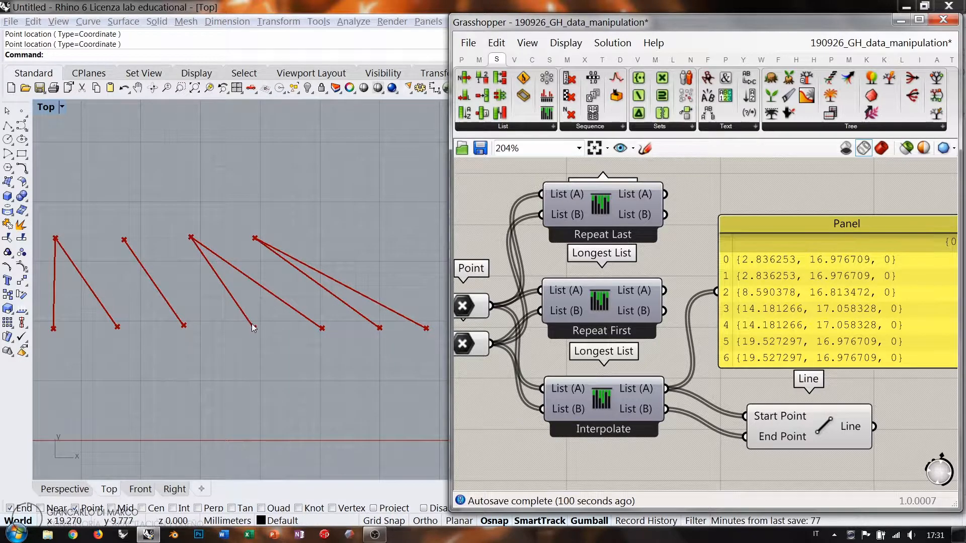
Delete the whole hand-built example: the Point parameters, Longest List components, Panel and Line component
scroll(626, 259, "down", 3)
left_click_drag(775, 205, 512, 405)
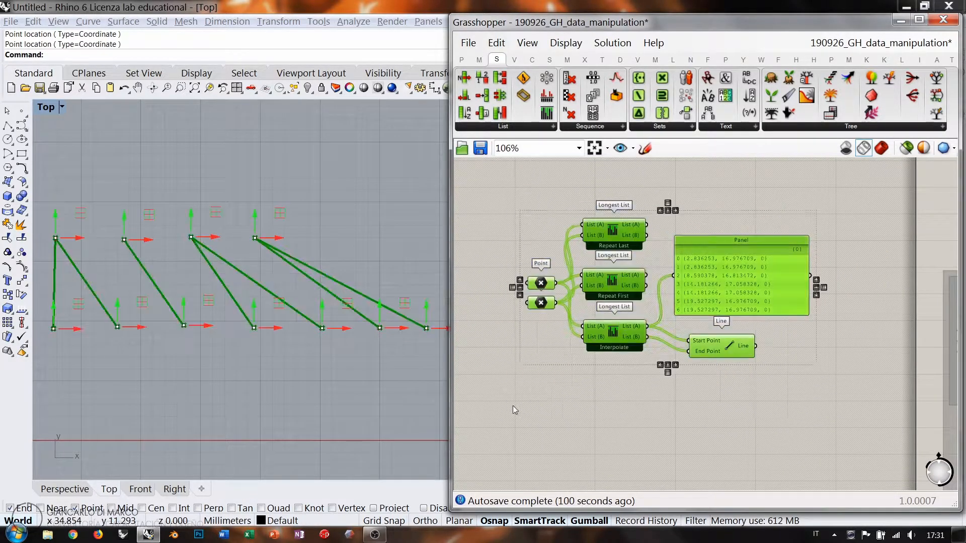
key("Delete")
Show the preview of the two Point parameters and the directly connected Line in the prepared list-matching group
scroll(708, 304, "down", 3)
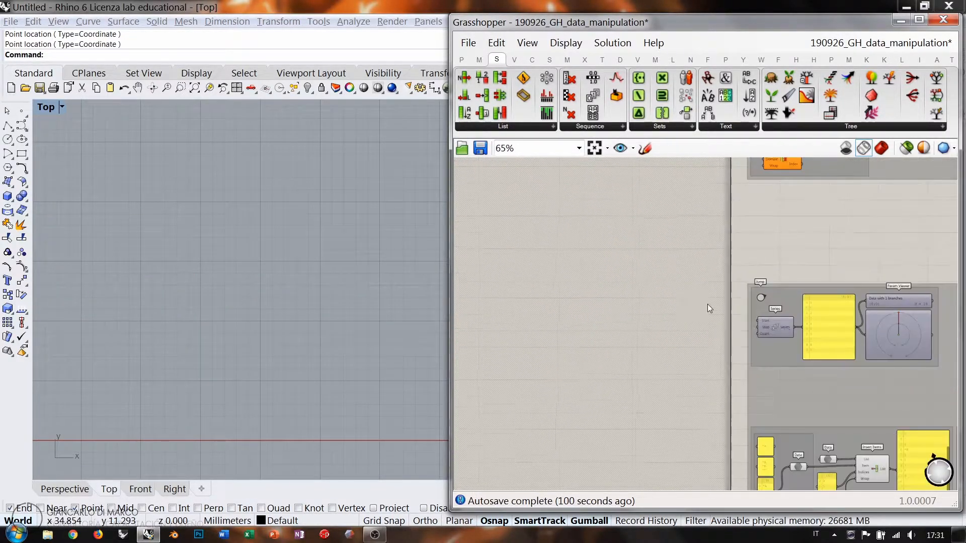
scroll(701, 298, "up", 3)
scroll(709, 310, "down", 1)
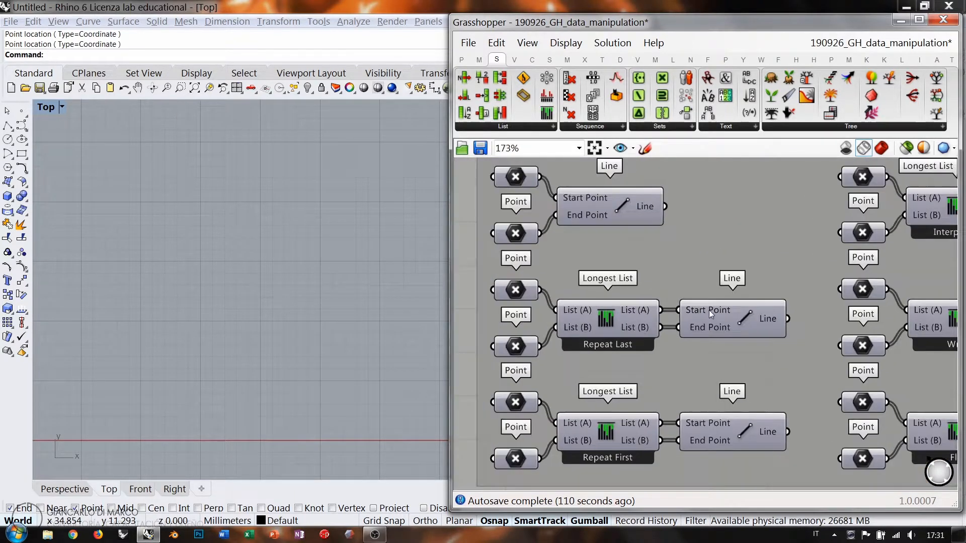
scroll(651, 260, "down", 1)
right_click_drag(650, 255, 663, 288)
left_click_drag(538, 190, 736, 307)
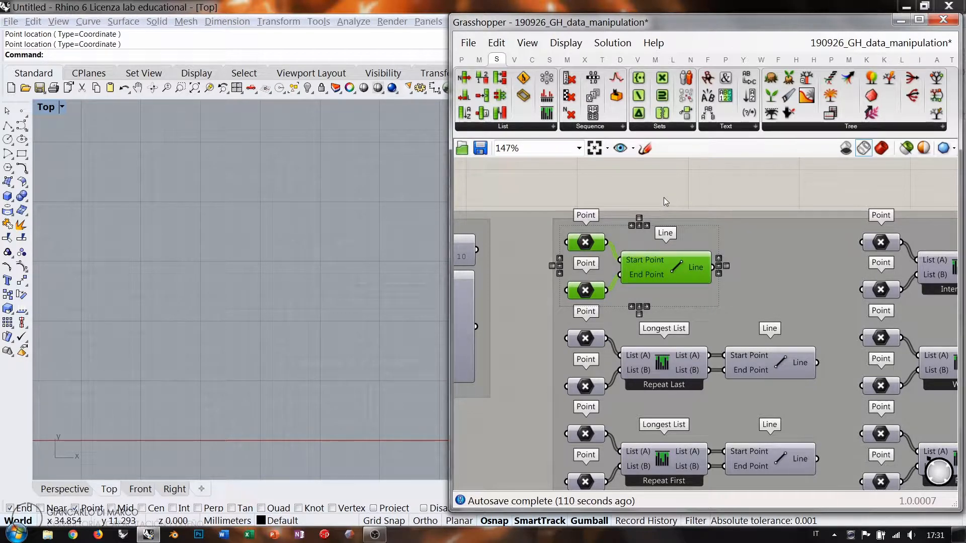
left_click(638, 201)
right_click_drag(152, 326, 251, 263)
scroll(231, 299, "up", 6)
scroll(238, 249, "up", 4)
scroll(257, 263, "down", 2)
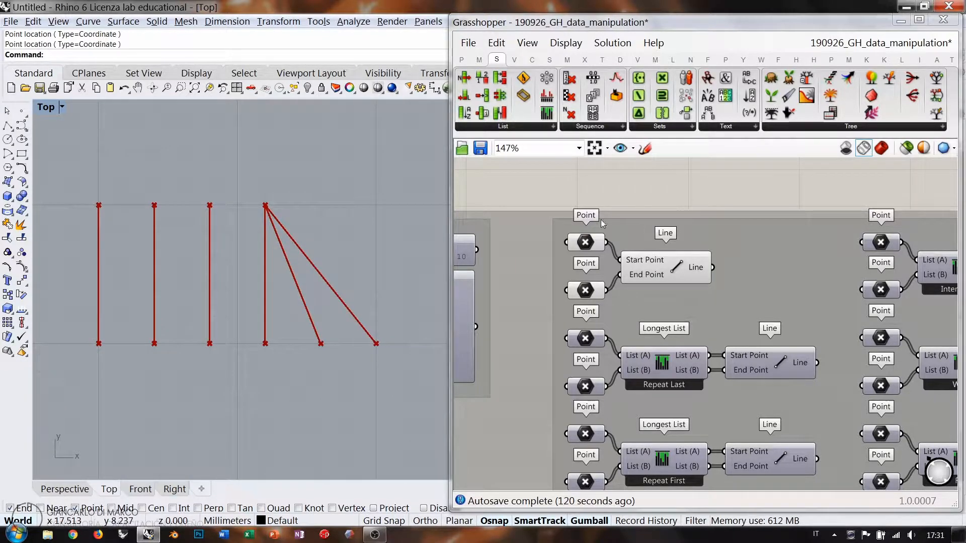
Hide the preview of the directly connected Line and show the Line fed by the Repeat Last component instead
left_click_drag(541, 190, 656, 270)
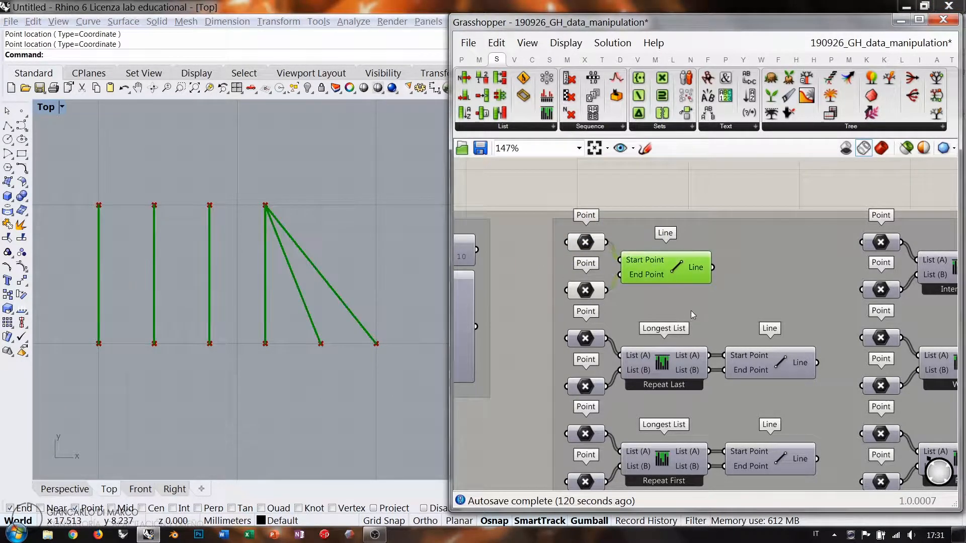
key("ctrl+q")
right_click_drag(689, 354, 623, 254)
left_click(585, 276)
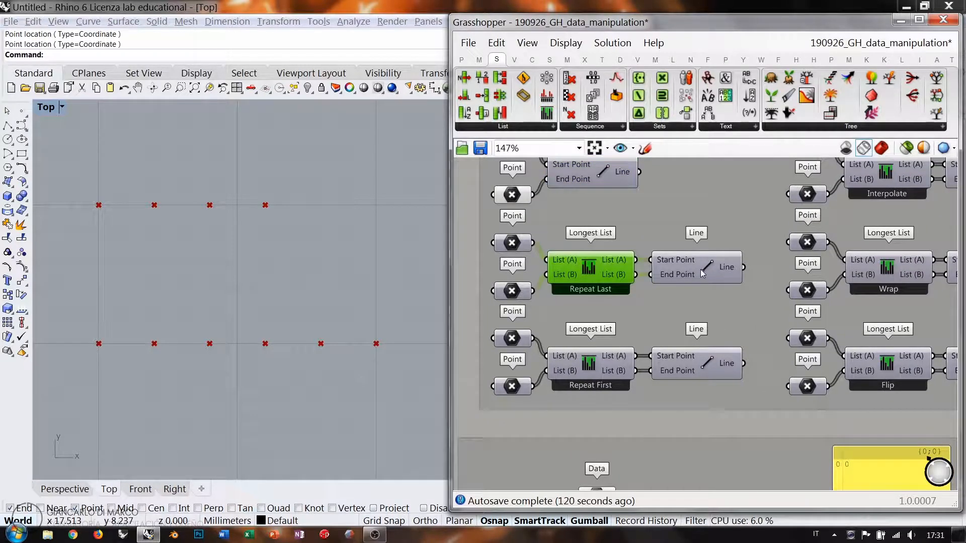
left_click(701, 270)
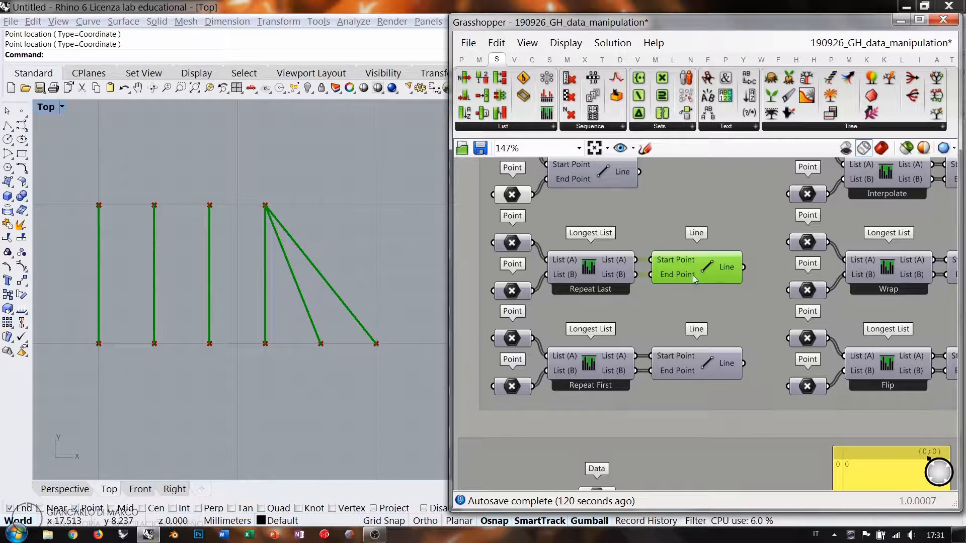
Preview the Line fed by Repeat First, and then only the Line fed by Interpolate
left_click(707, 368)
key("ctrl+q")
right_click_drag(837, 224, 592, 311)
left_click(756, 260)
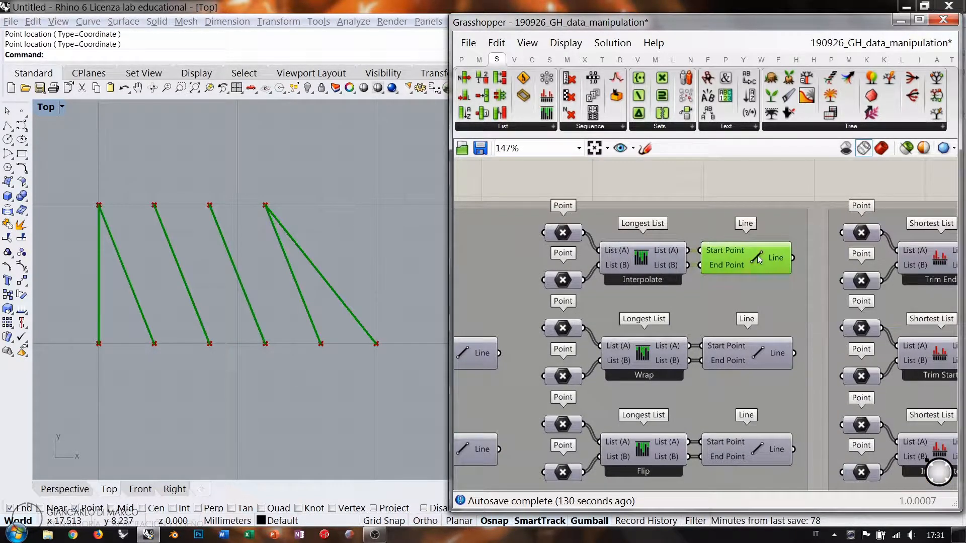
left_click(614, 176)
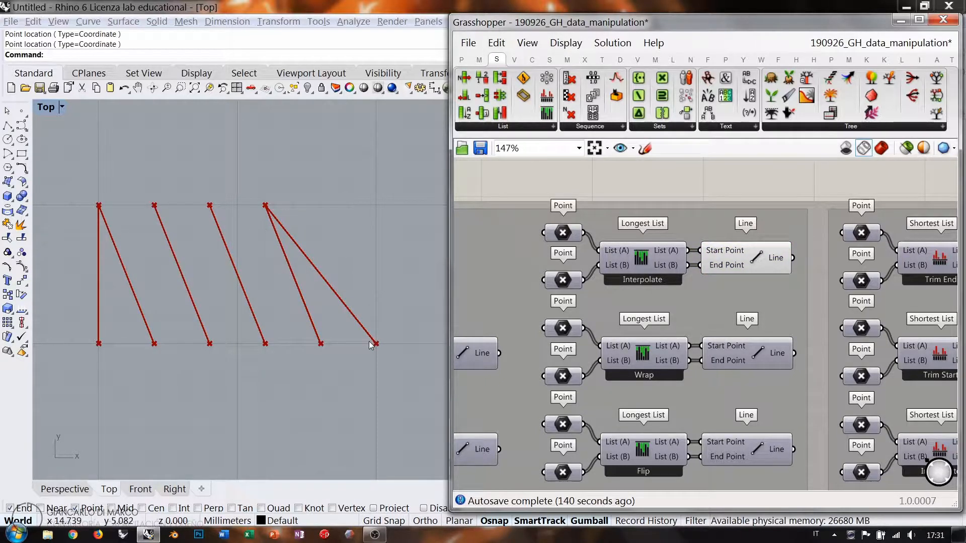
Hide the Interpolate example's Line preview and show the Line fed by Wrap
left_click(736, 248)
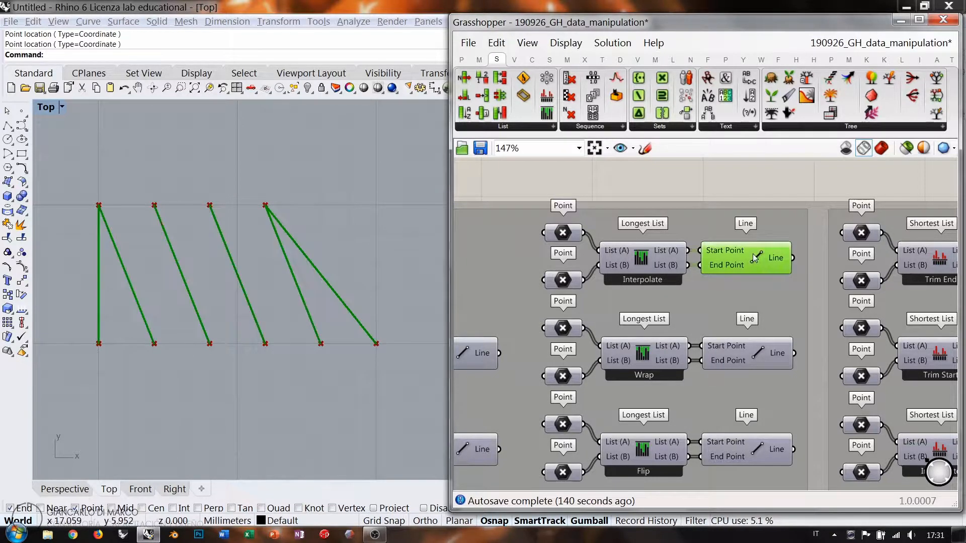
key("ctrl+q")
right_click_drag(706, 345, 711, 288)
left_click(759, 298)
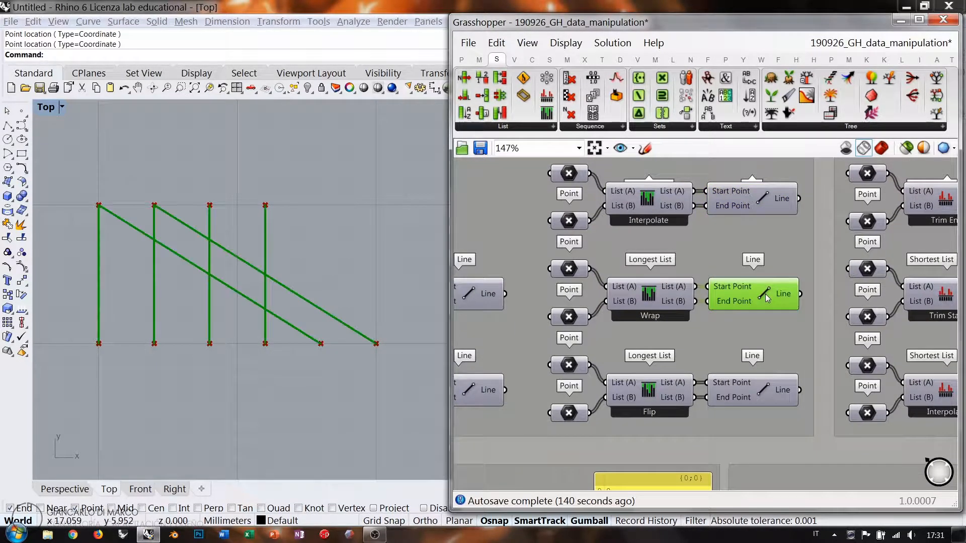
Replace the Wrap example's Line preview with the one fed by Flip, and hide that too after viewing it
key("ctrl+q")
left_click(762, 395)
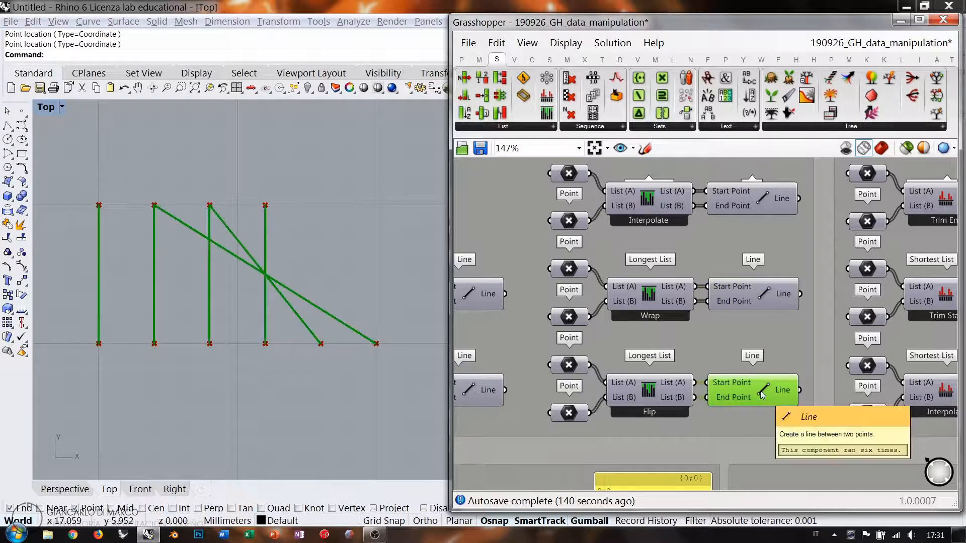
key("ctrl+q")
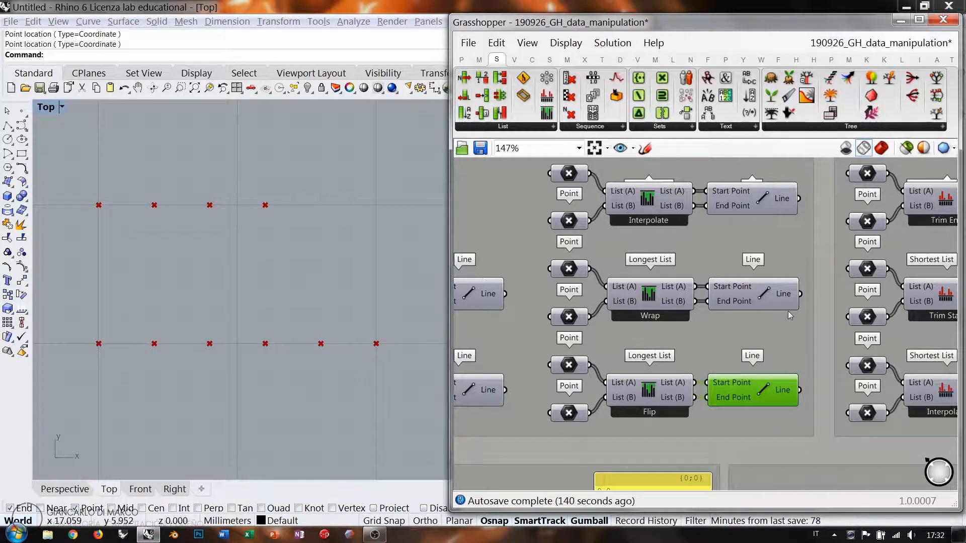
Hide the preview of the two Point parameters in the first prepared list-matching example
scroll(788, 311, "down", 4)
right_click_drag(652, 302, 825, 285)
right_click_drag(563, 305, 735, 300)
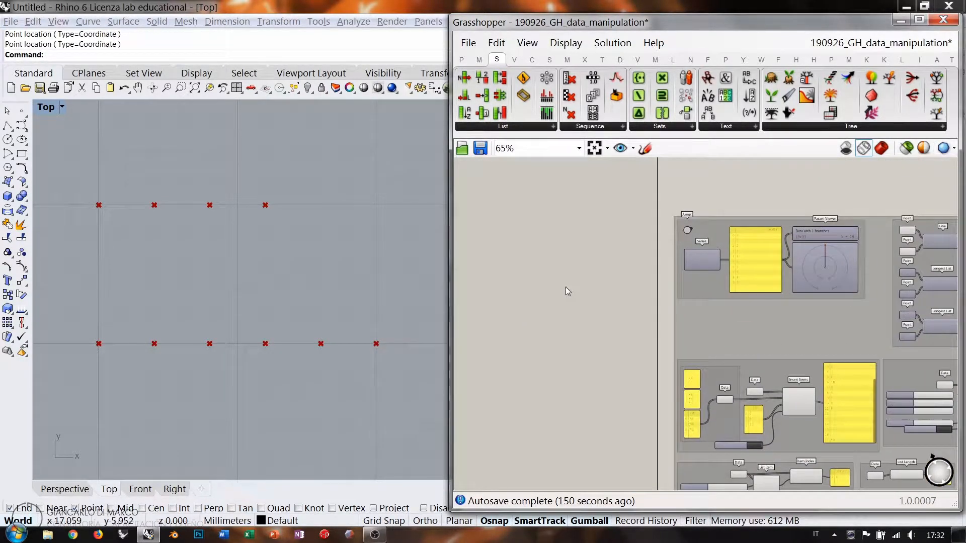
right_click_drag(565, 289, 603, 290)
right_click_drag(680, 268, 511, 274)
right_click_drag(904, 250, 768, 258)
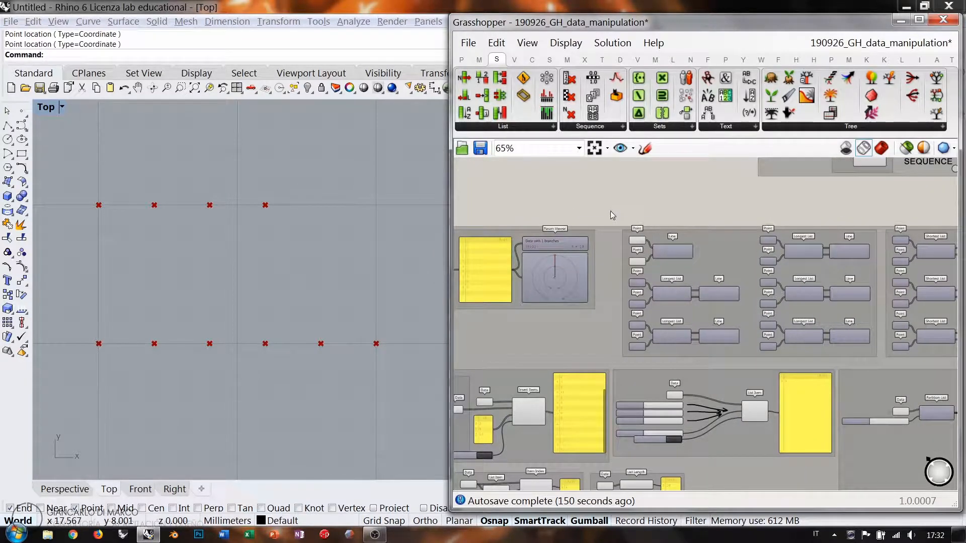
left_click_drag(610, 211, 656, 273)
key("ctrl+q")
left_click(691, 200)
Add a Line parameter on the empty canvas area beside the prepared groups
right_click_drag(555, 272, 847, 267)
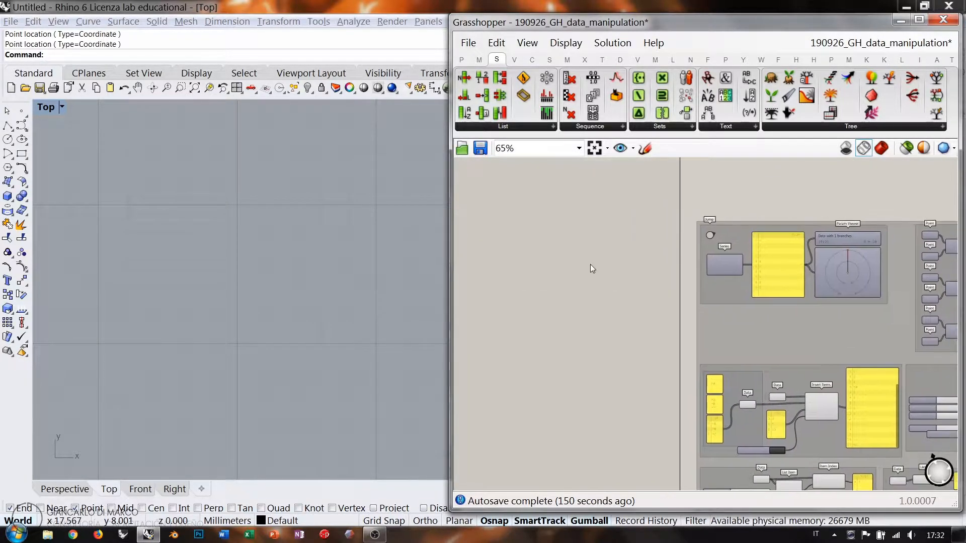
scroll(543, 264, "up", 3)
double_click(543, 264)
type("lin")
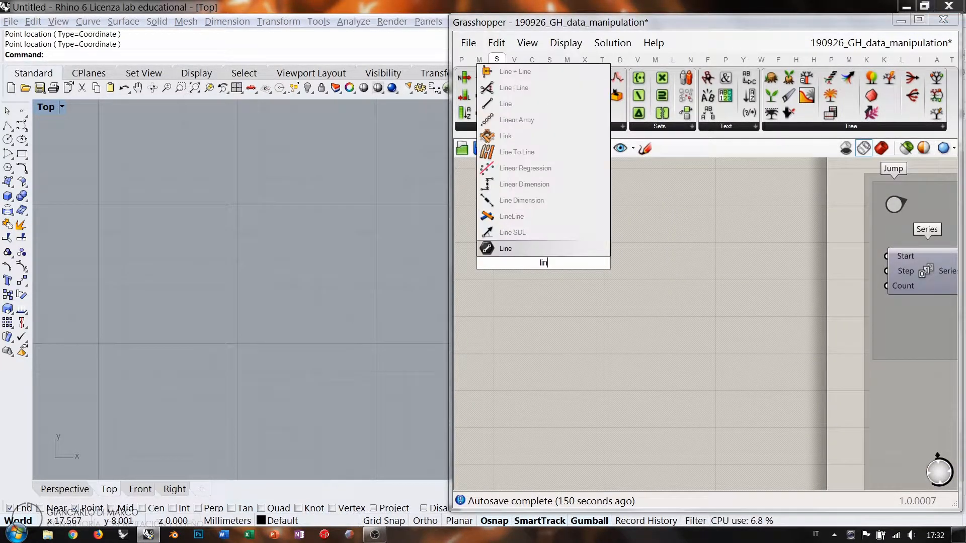
left_click(505, 249)
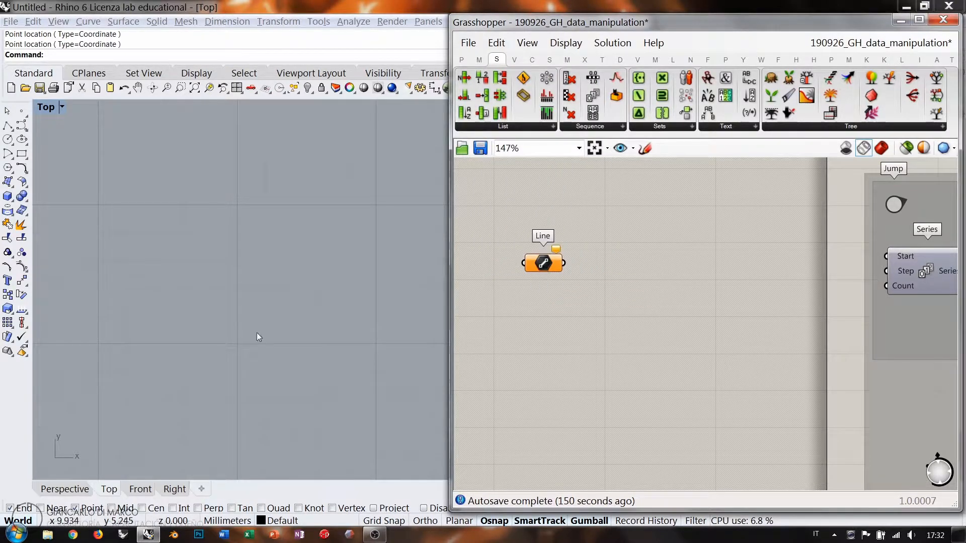
Turn on Grid Snap and set the Line parameter to one line drawn from (5, 5) to (20, 5)
scroll(267, 298, "down", 3)
right_click_drag(266, 299, 243, 350)
right_click(543, 265)
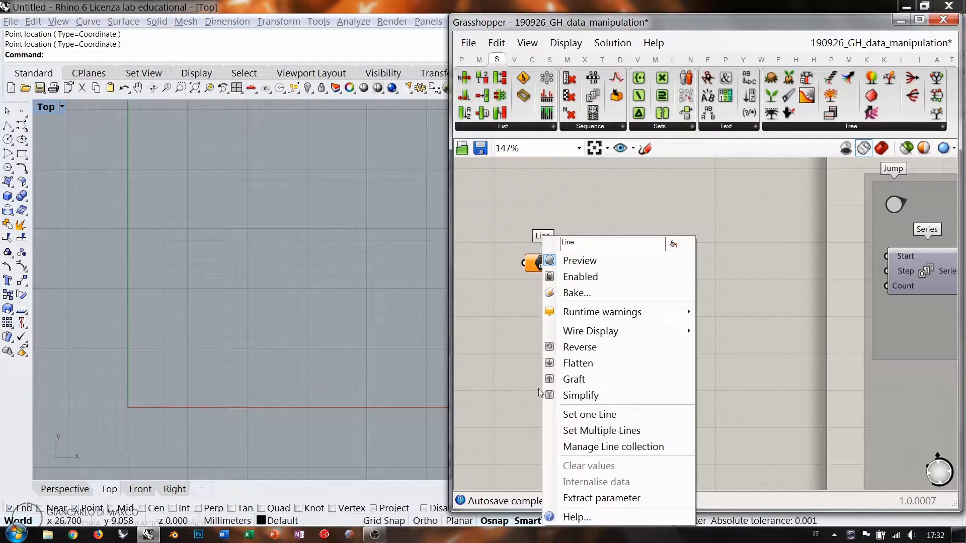
left_click(599, 412)
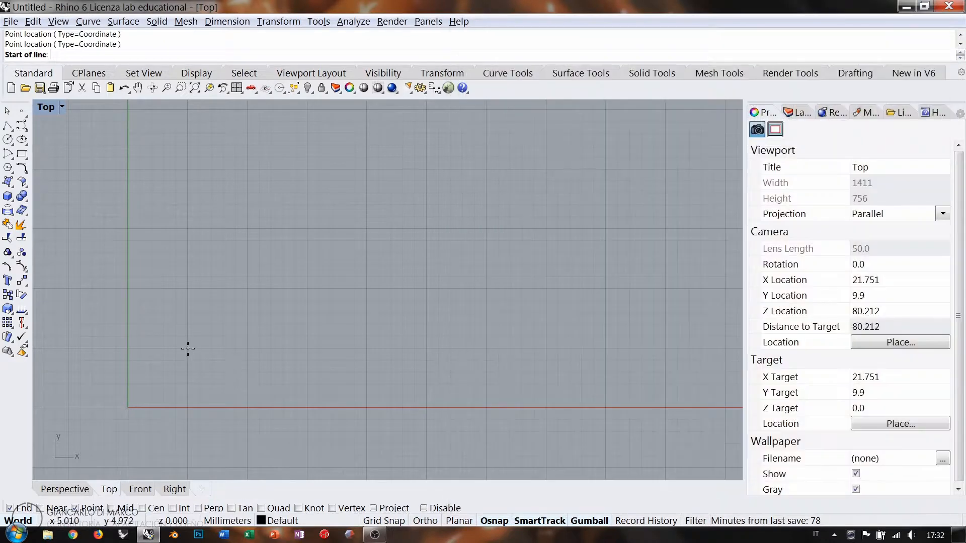
left_click(385, 521)
left_click(187, 347)
left_click(369, 352)
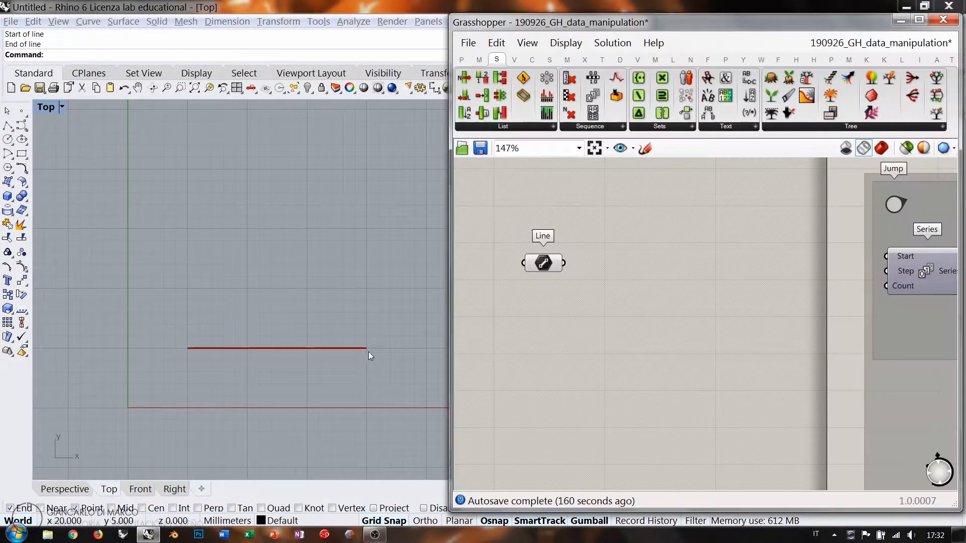
Duplicate the Line parameter above the original and set the copy to one line from (5, 10) to (20, 10)
right_click_drag(330, 302, 233, 324)
left_click(544, 263)
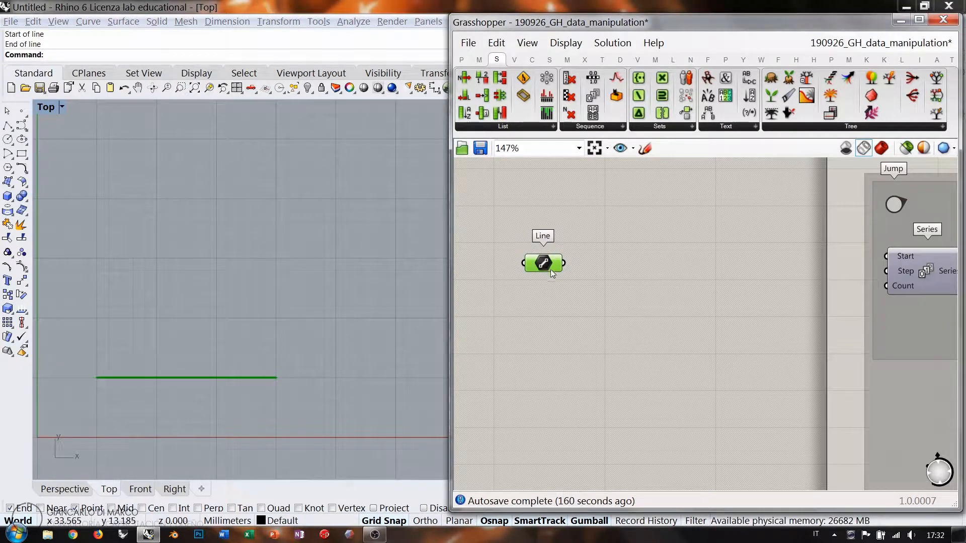
left_click_drag(550, 270, 560, 216, "alt")
right_click(553, 208)
left_click(594, 358)
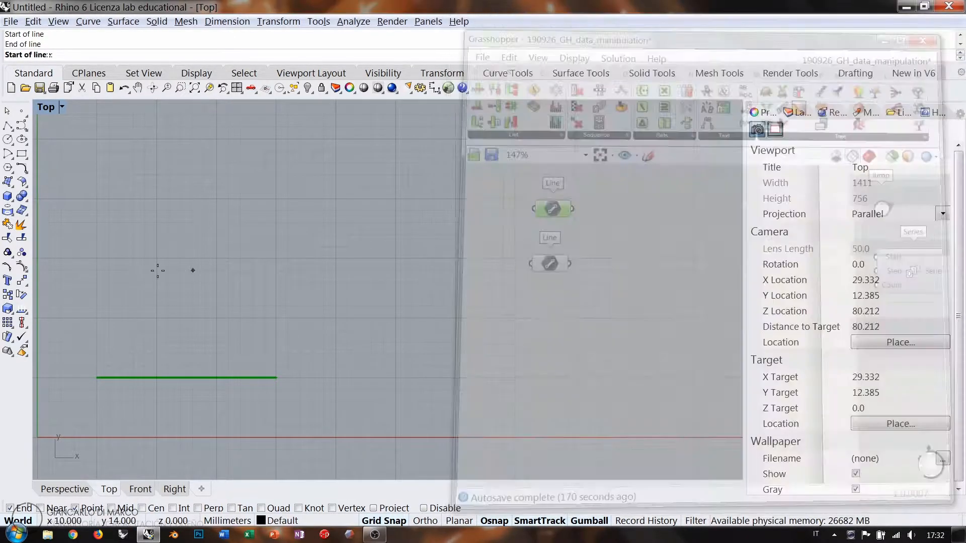
left_click(97, 318)
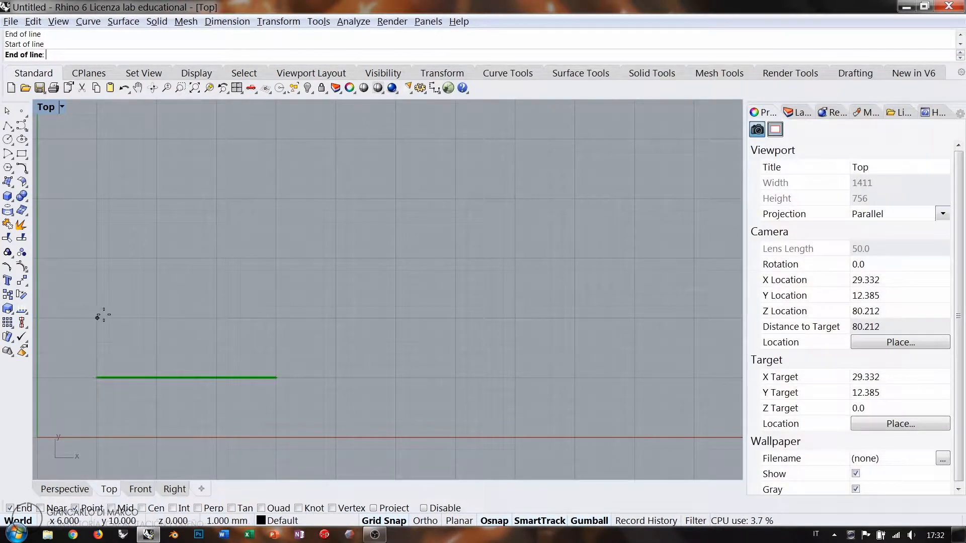
left_click(276, 318)
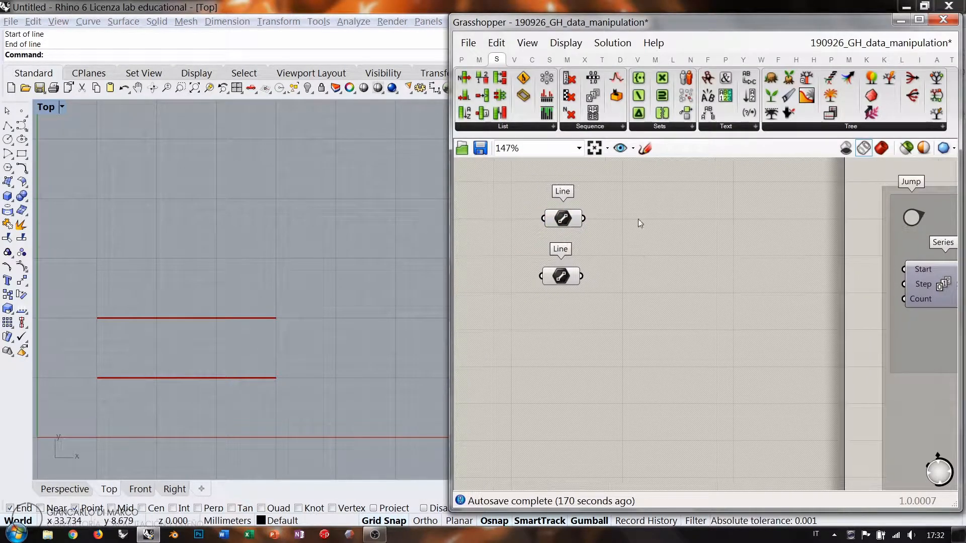
Move both Line parameters together to the left to make room for more components
left_click_drag(540, 192, 634, 284)
scroll(644, 277, "down", 4)
left_click_drag(617, 245, 518, 246)
scroll(574, 258, "up", 3)
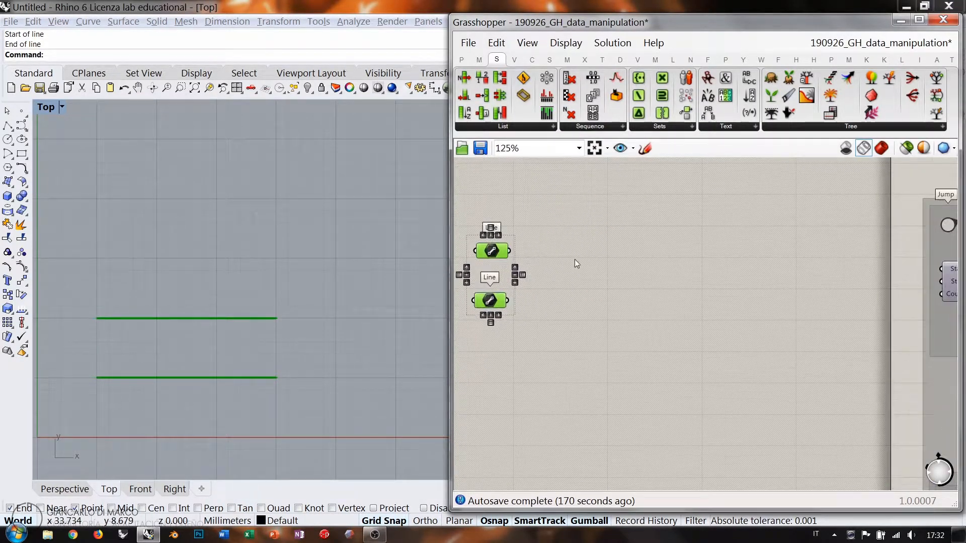
Add a Divide Curve component and a copy of it below, wiring each Line parameter to one Curve input
double_click(575, 259)
type("div")
key("Up")
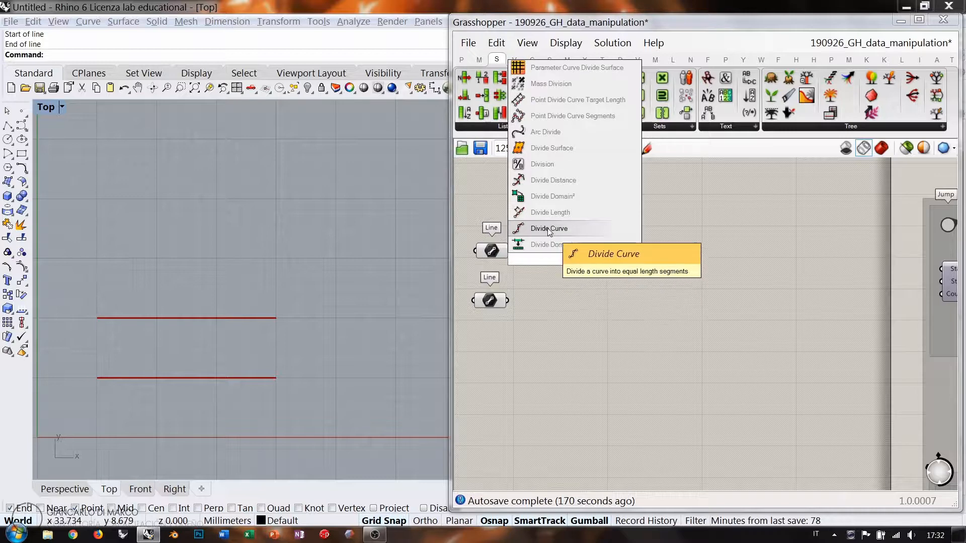
key("Return")
left_click_drag(517, 249, 534, 246)
left_click_drag(566, 262, 587, 337)
left_click_drag(508, 300, 535, 354)
Add a number slider from 1 to 10, duplicate it, and wire one slider to each Divide Curve Count input
scroll(546, 272, "up", 4)
left_click(535, 214)
left_click(511, 257)
double_click(511, 257)
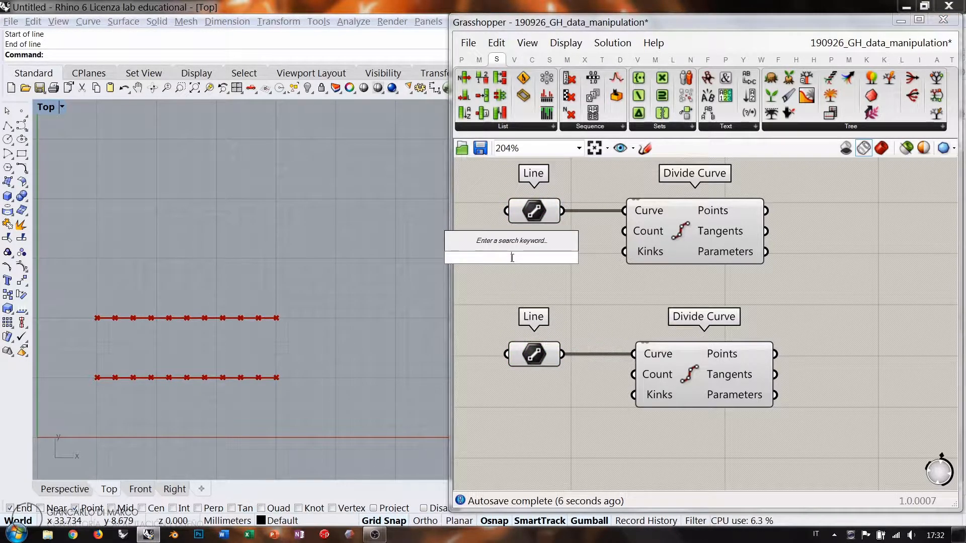
type("1<10")
key("Return")
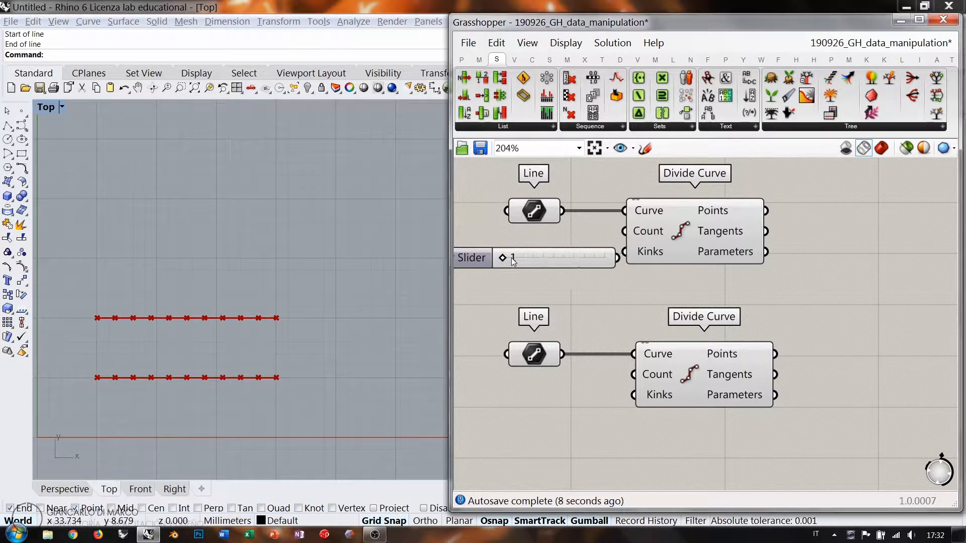
left_click_drag(556, 256, 547, 378)
left_click_drag(585, 249, 624, 231)
left_click_drag(579, 387, 633, 374)
Set the upper line's Count slider to 4 and the lower line's Count slider to 7
right_click_drag(561, 319, 629, 331)
left_click_drag(538, 258, 572, 258)
left_click_drag(531, 399, 601, 400)
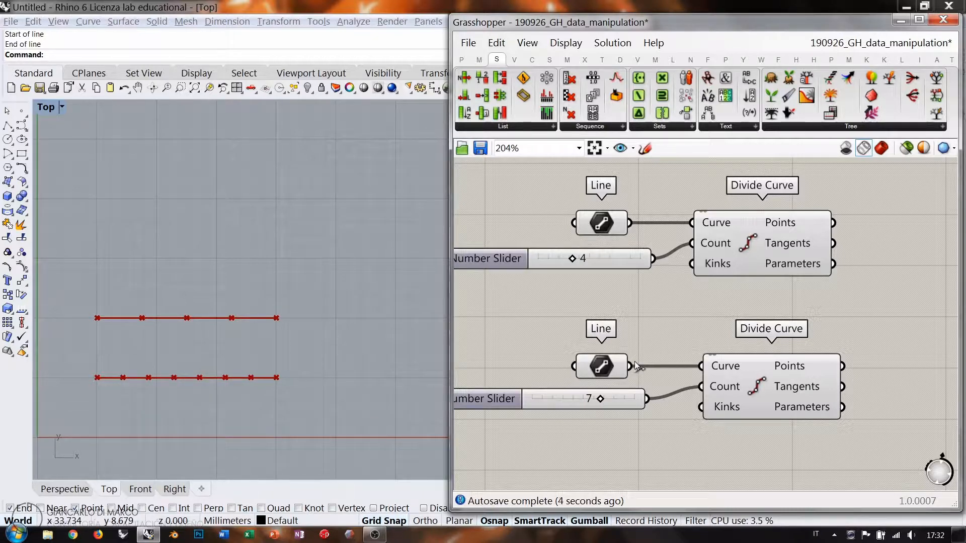
Add a two-point Line component beside the two Divide Curve components
right_click_drag(829, 268, 630, 261)
double_click(753, 298)
type("lin")
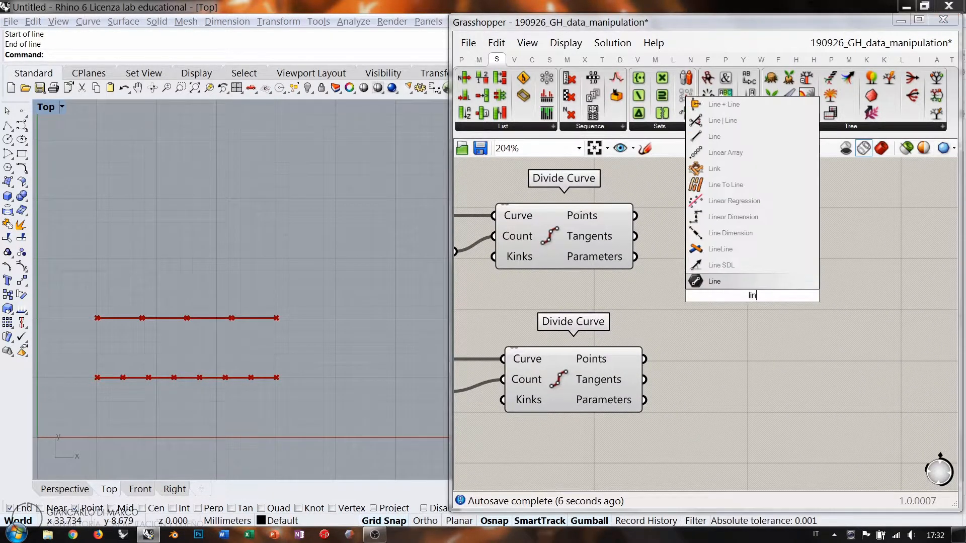
left_click(714, 136)
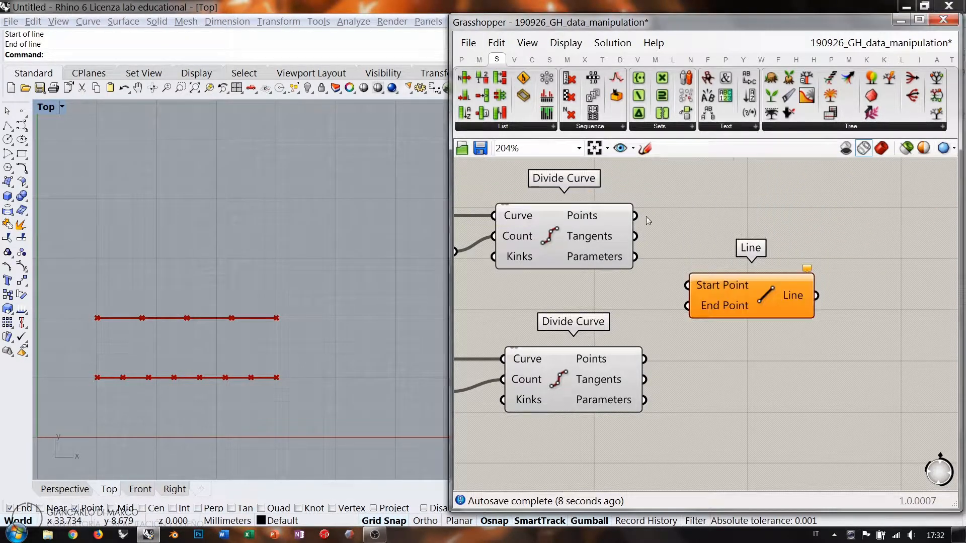
Wire the upper Divide Curve Points to the Line's Start Point and the lower Points to its End Point, aligning the Divide Curve components
left_click_drag(636, 215, 687, 286)
left_click_drag(645, 359, 687, 306)
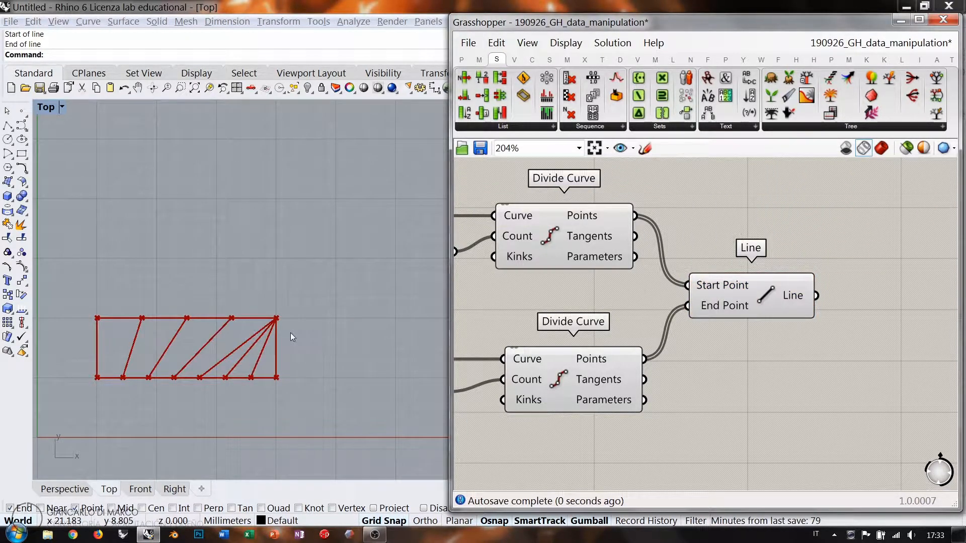
left_click_drag(560, 382, 552, 382)
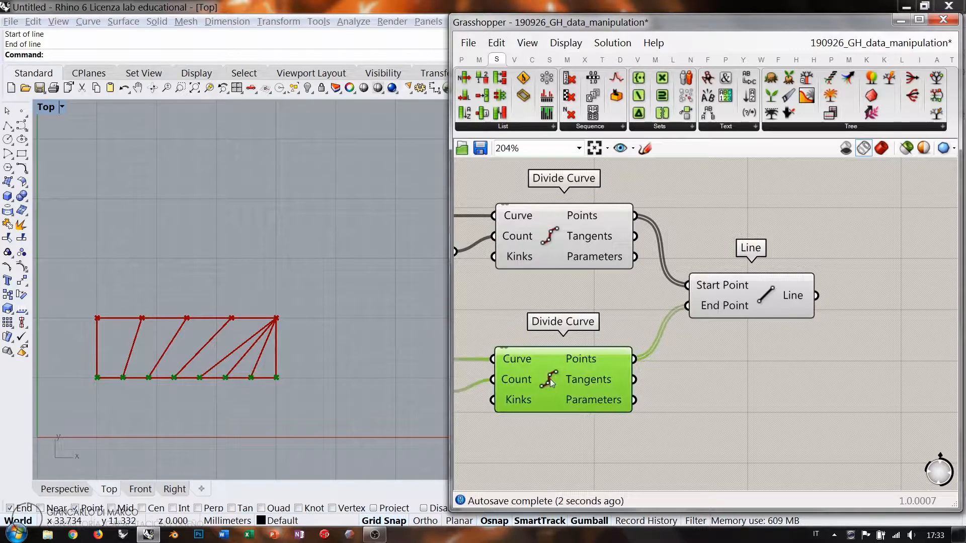
left_click(701, 379)
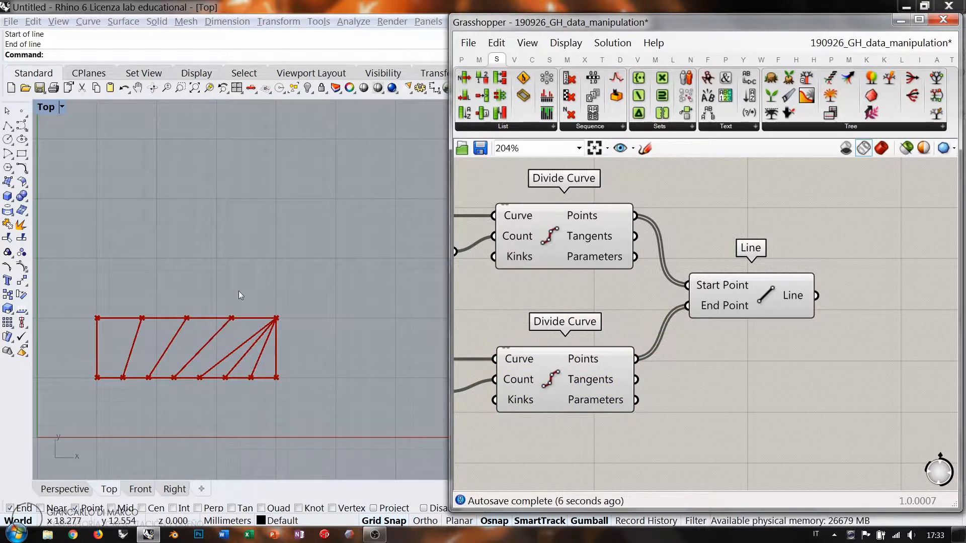
Insert a Longest List component between the Divide Curve Points outputs and the Line component, wiring lists A and B through it
right_click_drag(666, 300, 518, 300)
left_click_drag(611, 298, 805, 298)
left_click(590, 288)
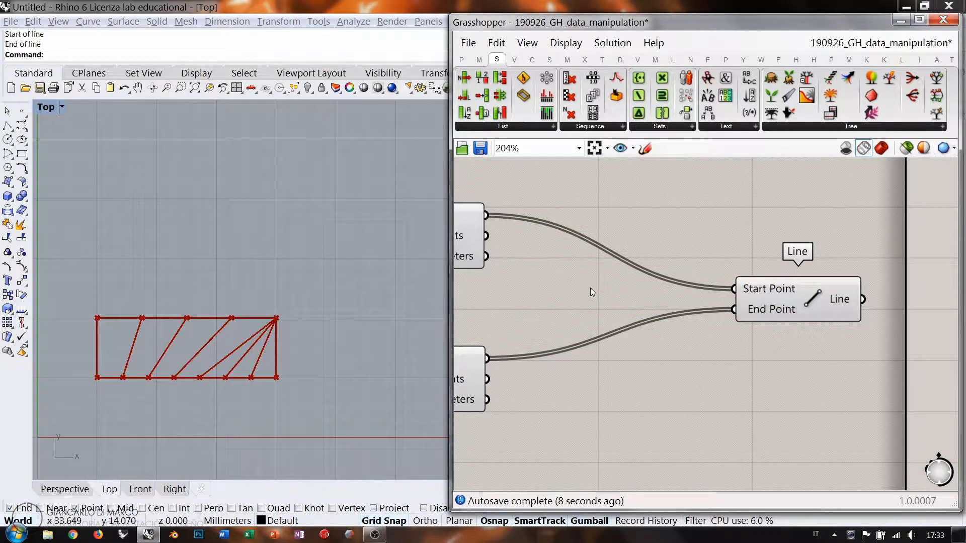
left_click_drag(546, 113, 604, 297)
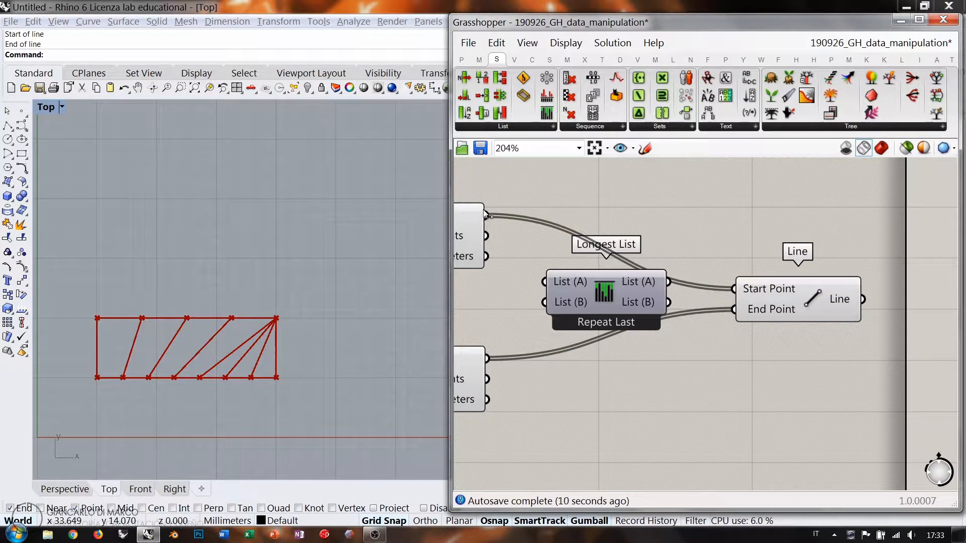
left_click_drag(484, 214, 487, 358)
left_click_drag(670, 282, 734, 289)
left_click_drag(734, 309, 609, 304)
Set the Longest List mode to Interpolate and inspect the connecting lines between the two divided lines
right_click(597, 301)
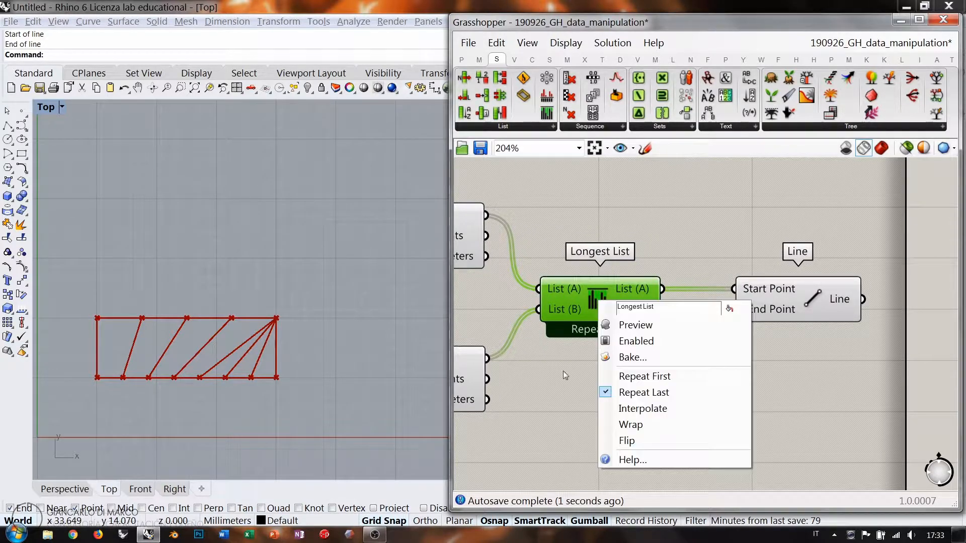
left_click(633, 409)
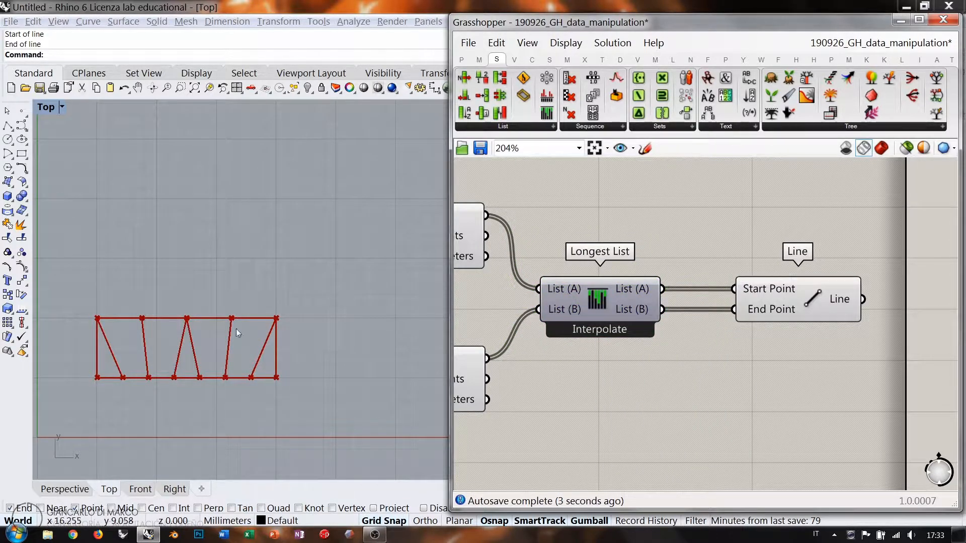
scroll(226, 322, "up", 4)
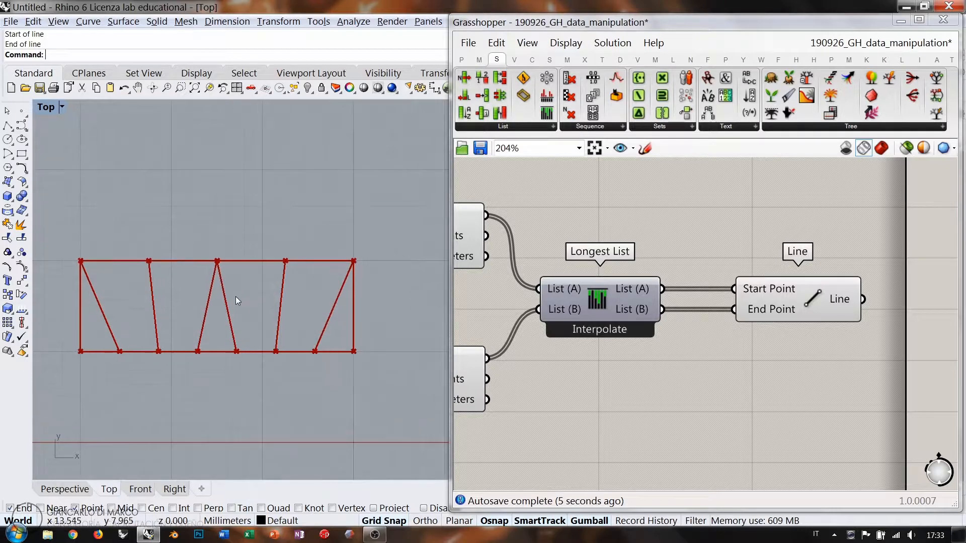
right_click_drag(236, 297, 289, 301)
scroll(252, 295, "up", 2)
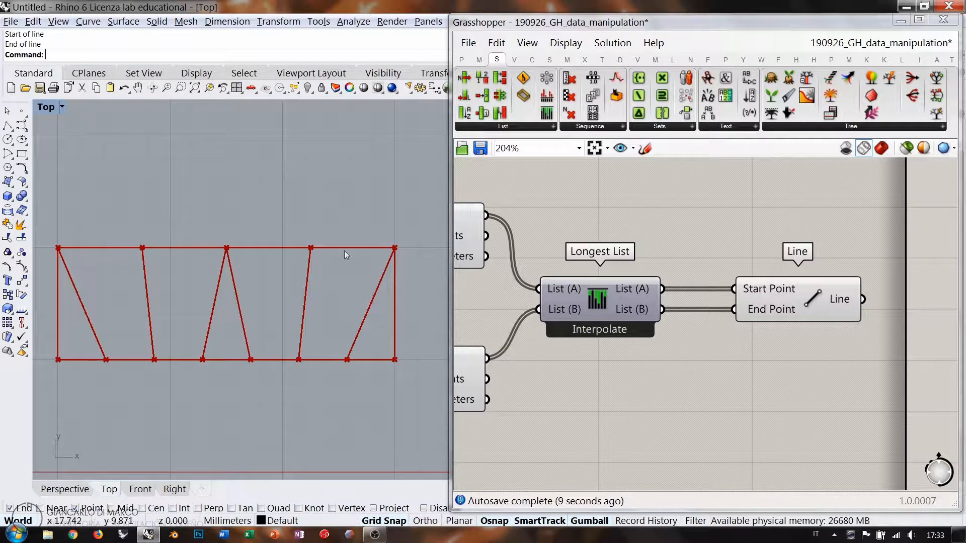
right_click_drag(483, 265, 722, 281)
scroll(699, 279, "down", 1)
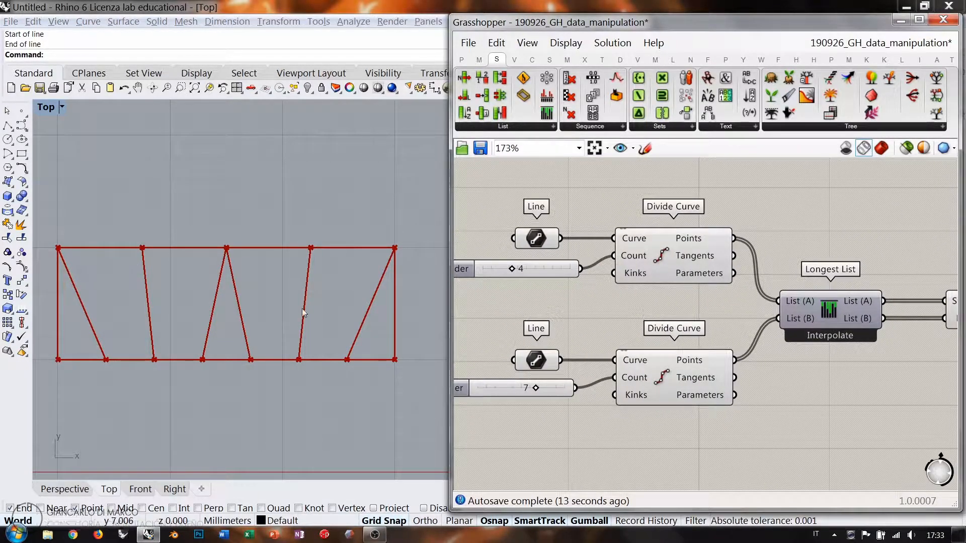
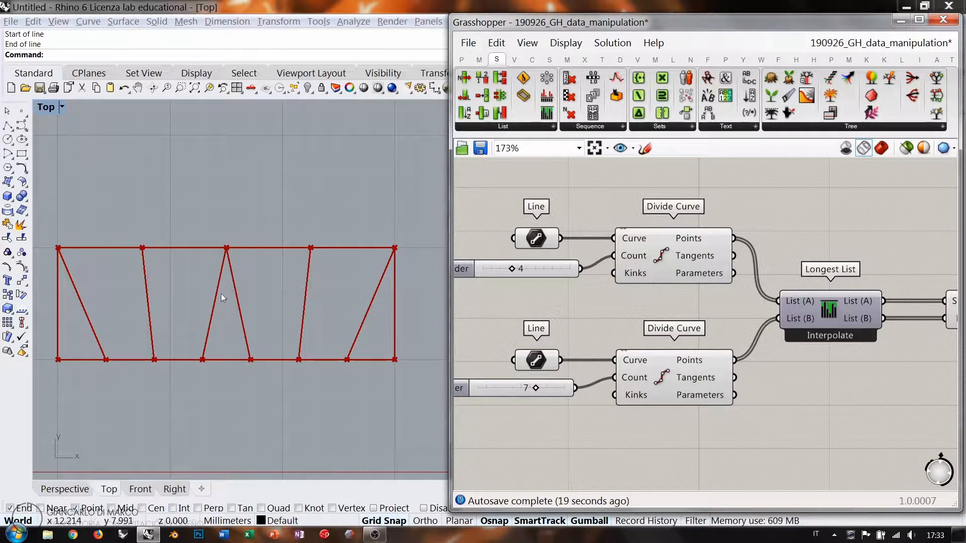
Set the upper line's Count slider to 1 and inspect how the lower points connect to its endpoints
right_click_drag(809, 308, 881, 311)
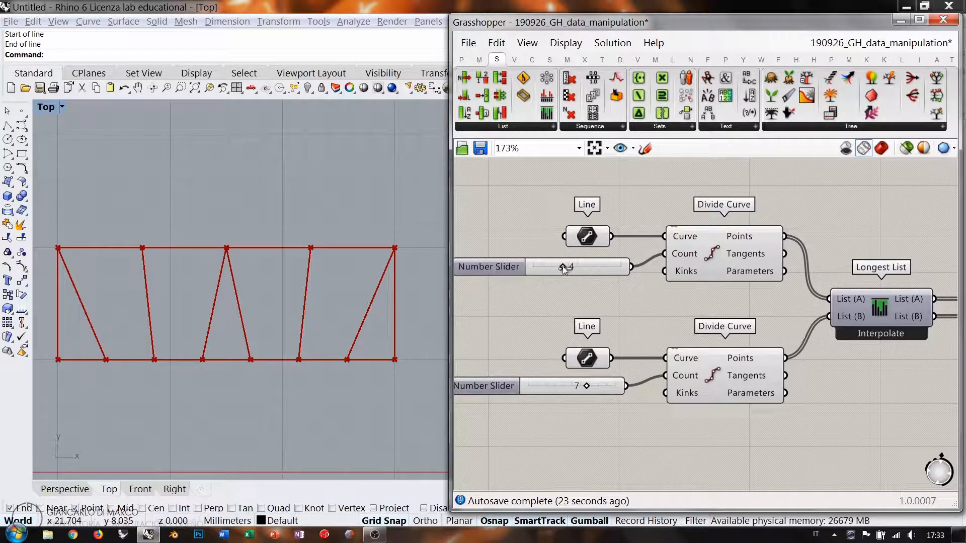
left_click_drag(564, 269, 534, 274)
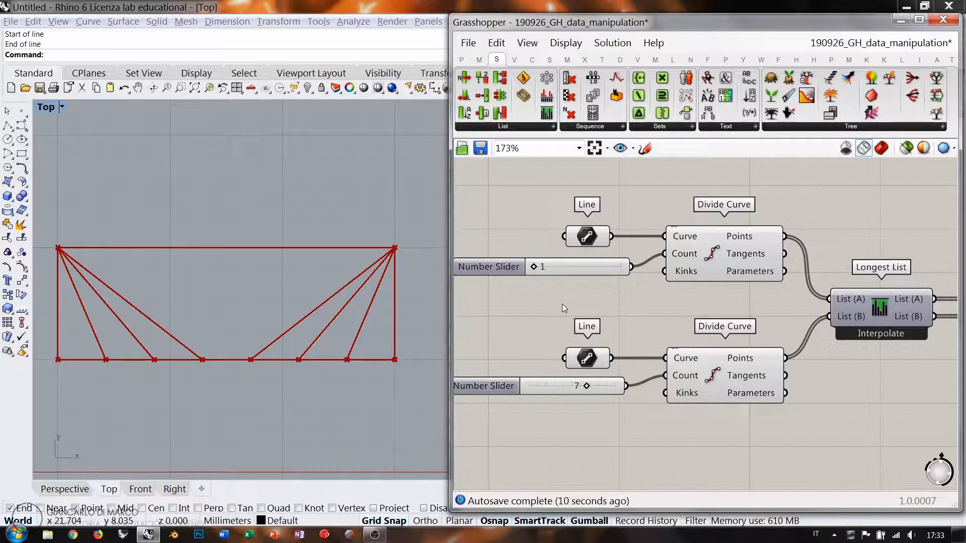
right_click_drag(270, 309, 277, 305)
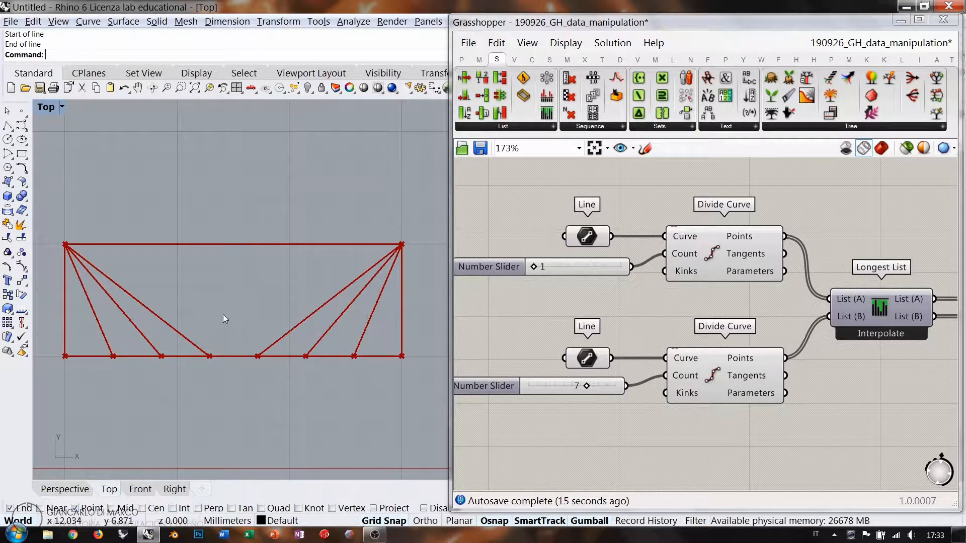
left_click(554, 268)
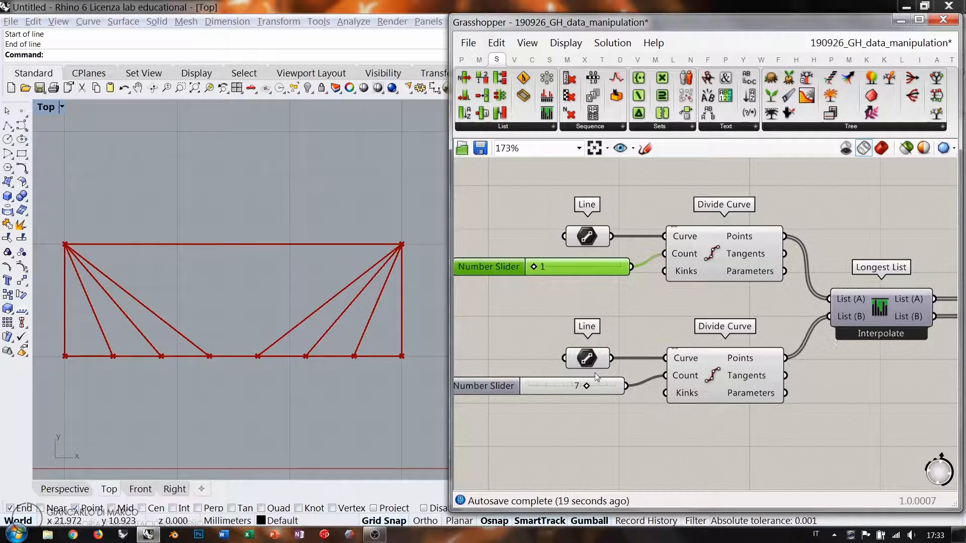
left_click(542, 298)
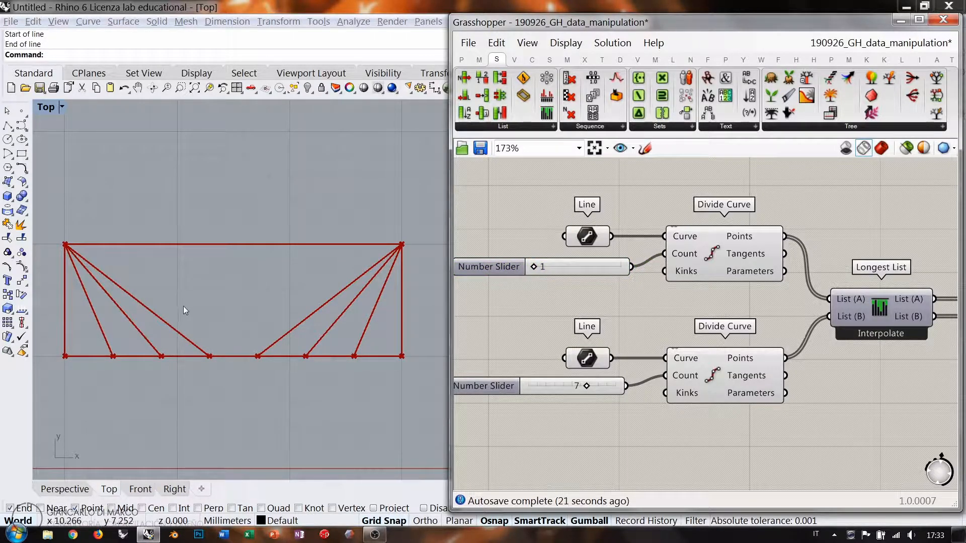
Raise the upper line's Count slider to 2, then 8, and set the lower line's Count slider to 2
left_click_drag(534, 267, 542, 268)
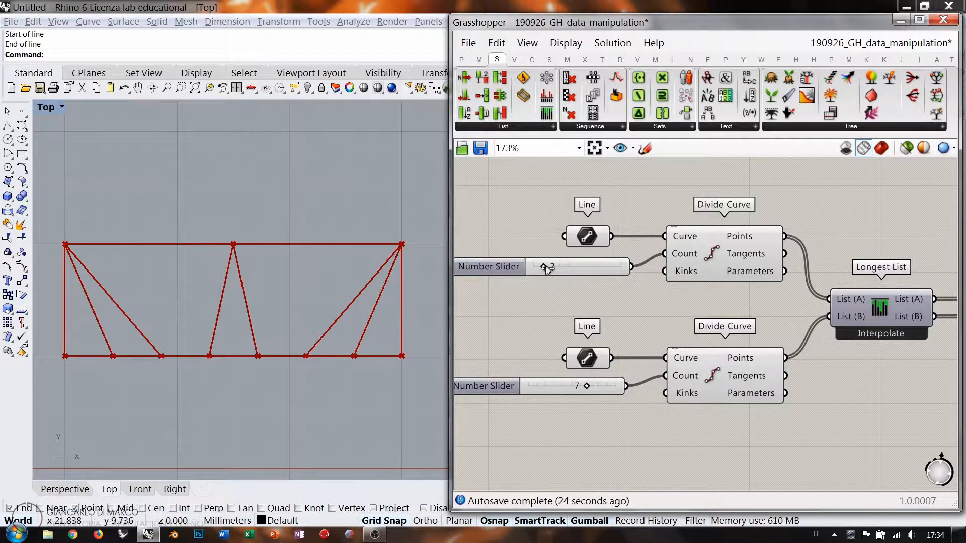
left_click_drag(545, 266, 601, 270)
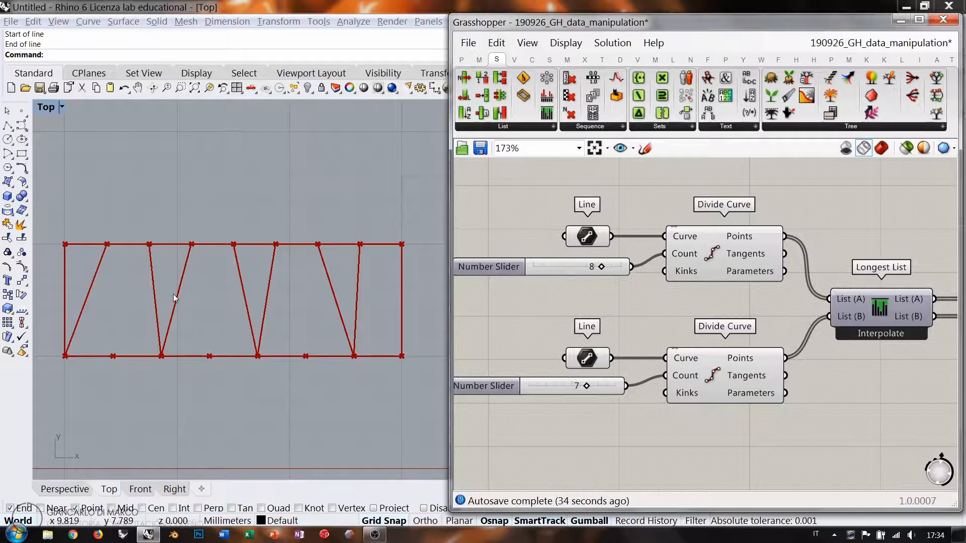
left_click_drag(587, 388, 539, 389)
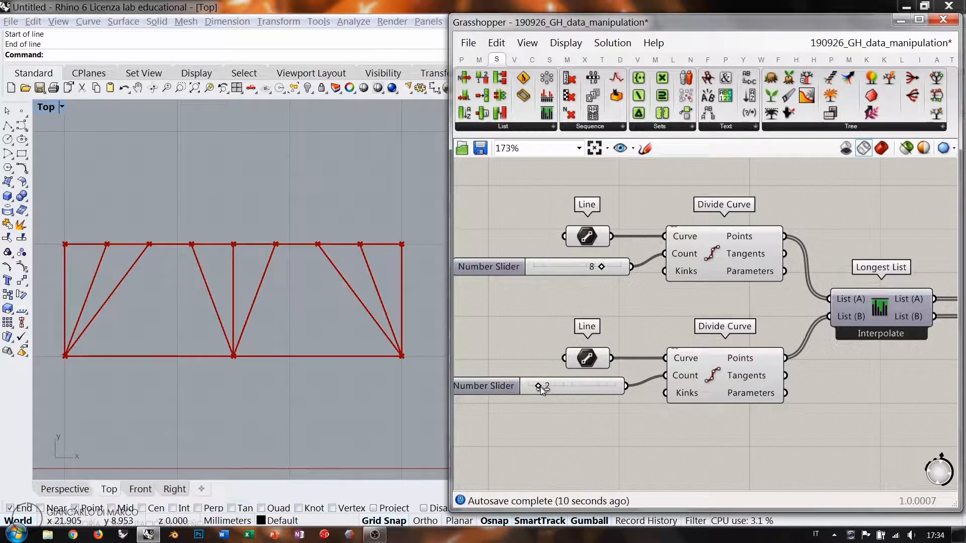
scroll(638, 314, "down", 3)
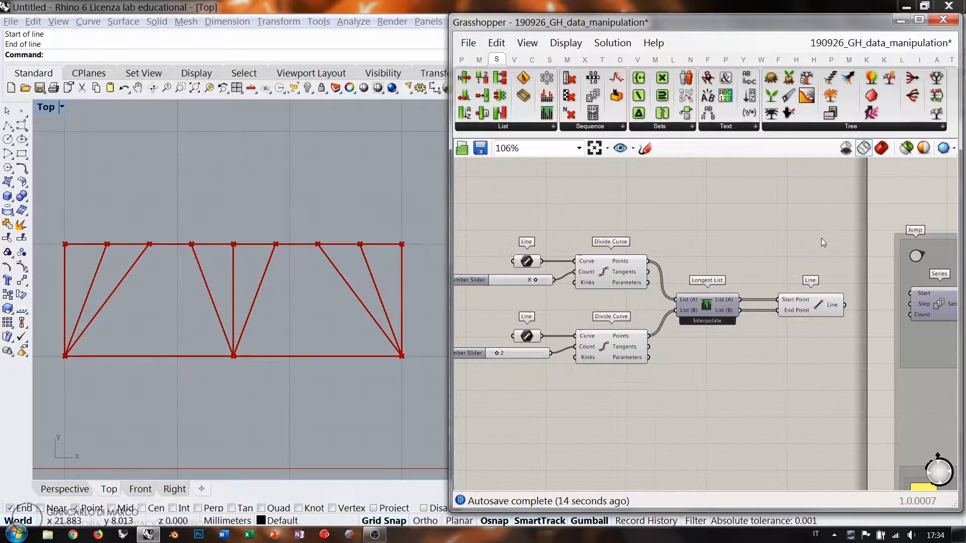
Cut the whole divided-line definition from the canvas
left_click_drag(845, 235, 458, 391)
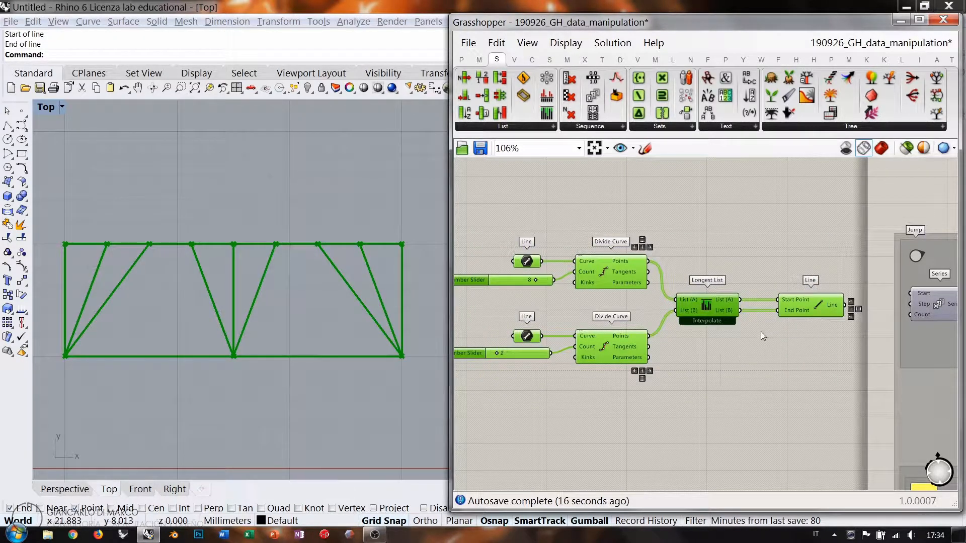
key("Delete")
Examine the Shortest List example group with its Trim End, Trim Start and Interpolate modes
right_click_drag(760, 332, 638, 319)
scroll(638, 319, "down", 3)
right_click_drag(925, 327, 628, 309)
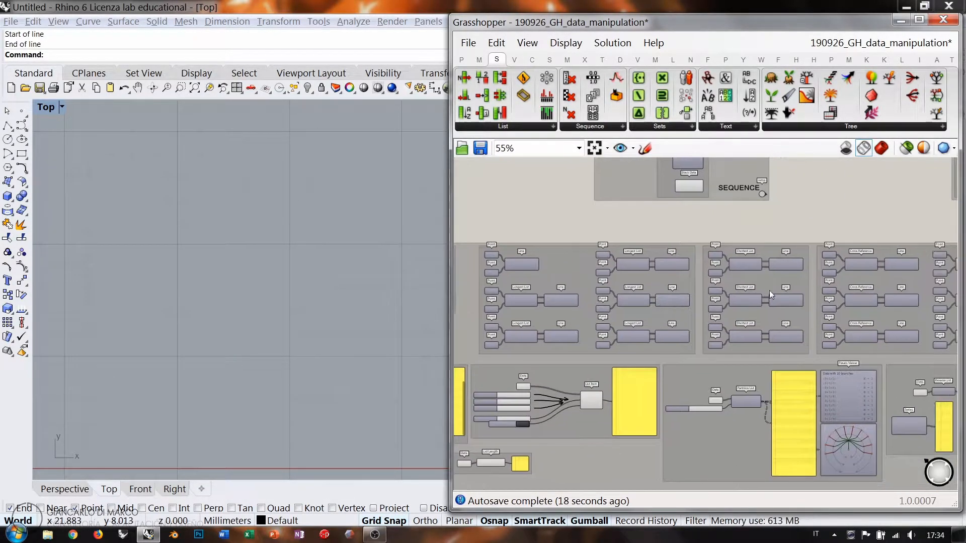
scroll(777, 283, "up", 6)
scroll(675, 269, "down", 1)
mouse_move(714, 276)
right_mouse_down()
mouse_move(675, 269)
mouse_move(700, 281)
right_mouse_up()
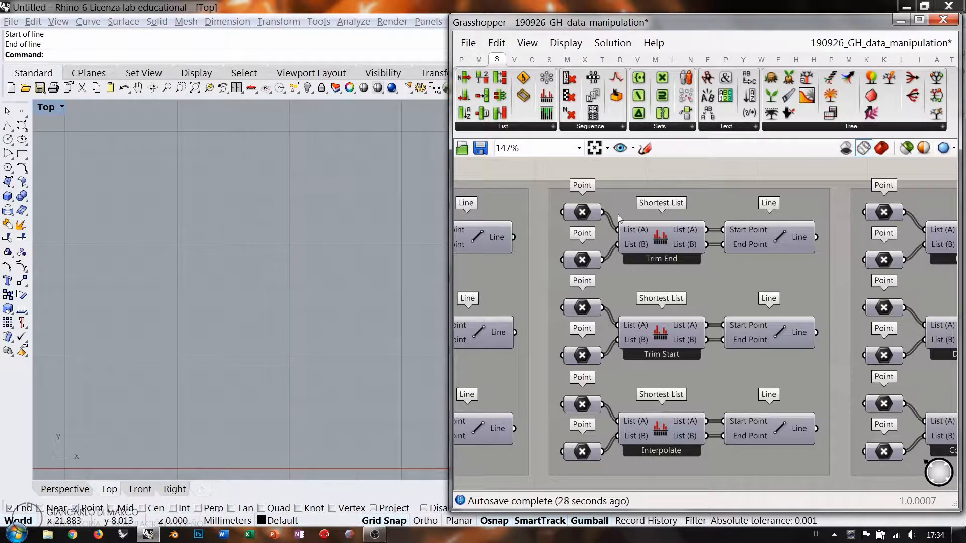
scroll(605, 244, "down", 6)
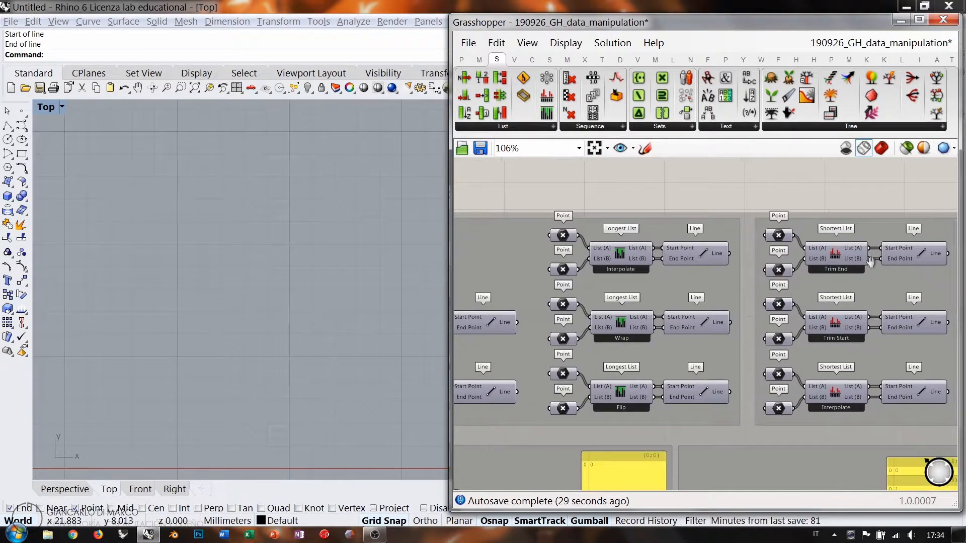
scroll(845, 257, "up", 4)
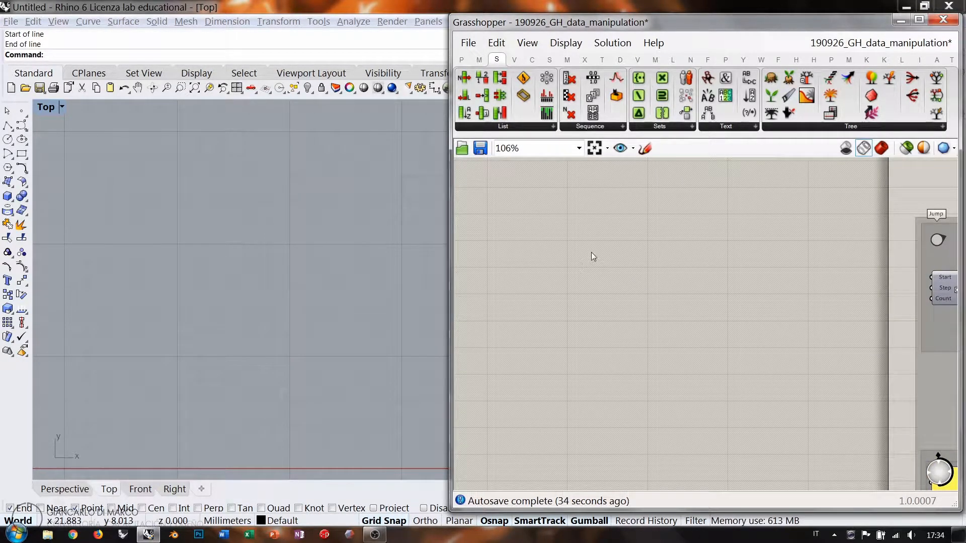
Paste the divided-line definition back into the empty canvas area
key("ctrl+v")
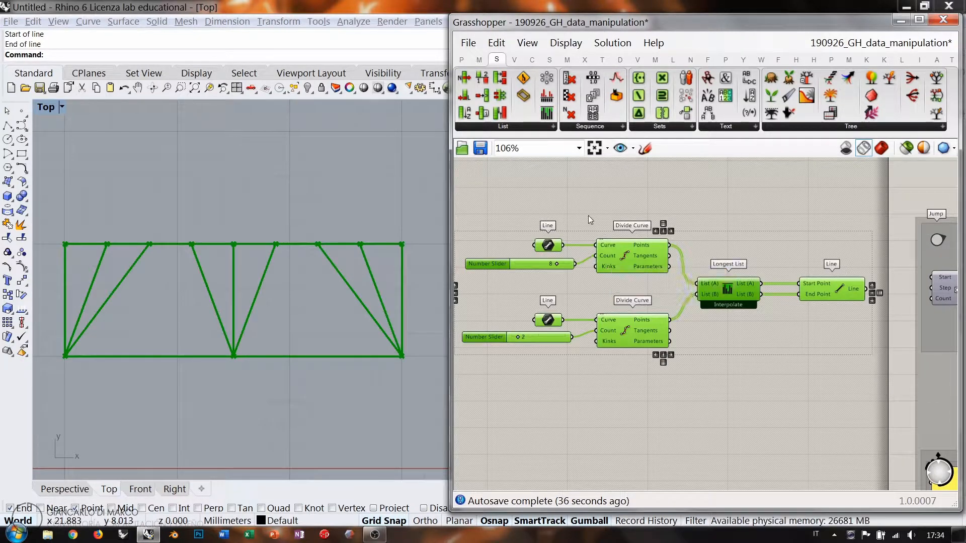
left_click(588, 216)
right_click_drag(705, 274, 673, 270)
right_click_drag(690, 305, 653, 270)
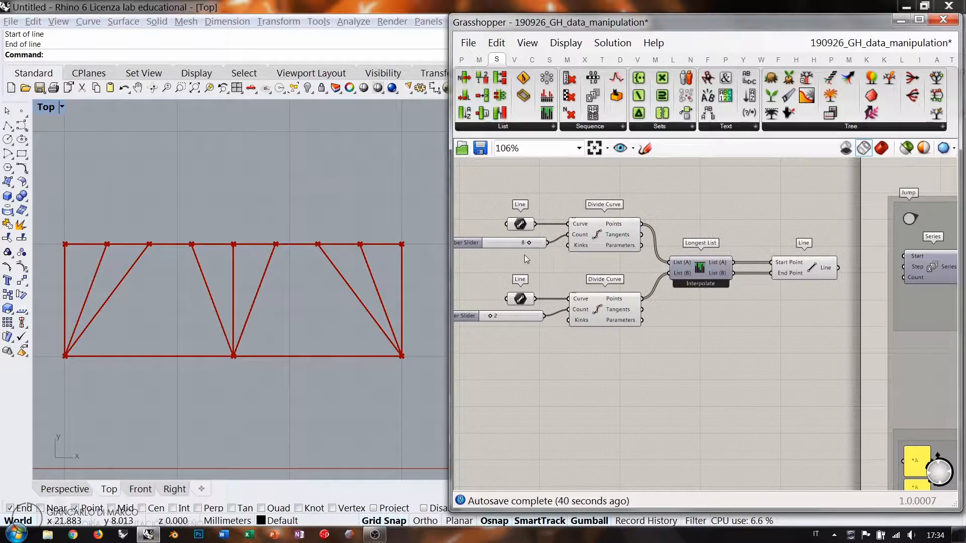
Set the upper line's Count slider to 5 and the lower line's Count slider to 3
mouse_move(529, 242)
left_mouse_down()
mouse_move(500, 245)
mouse_move(510, 246)
left_mouse_up()
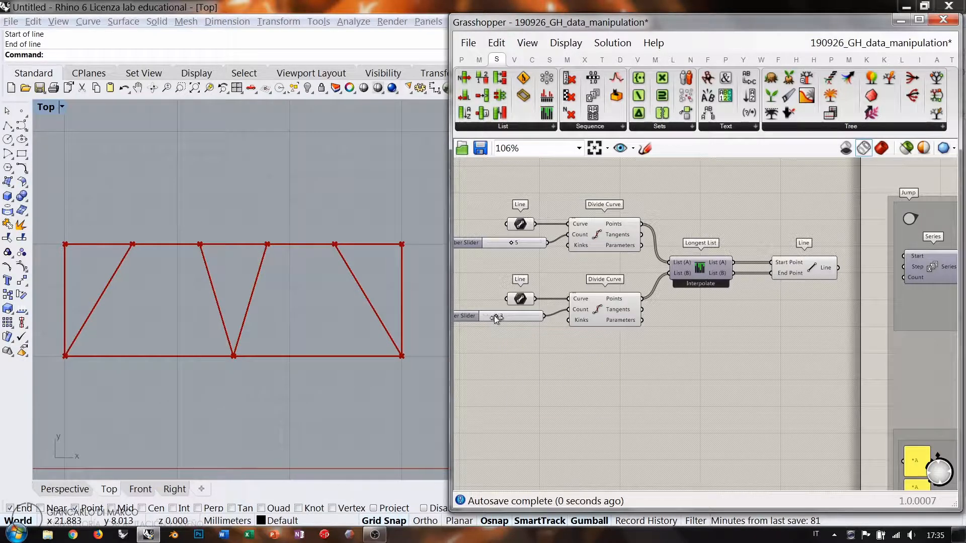
mouse_move(491, 316)
left_mouse_down()
mouse_move(504, 315)
mouse_move(496, 316)
left_mouse_up()
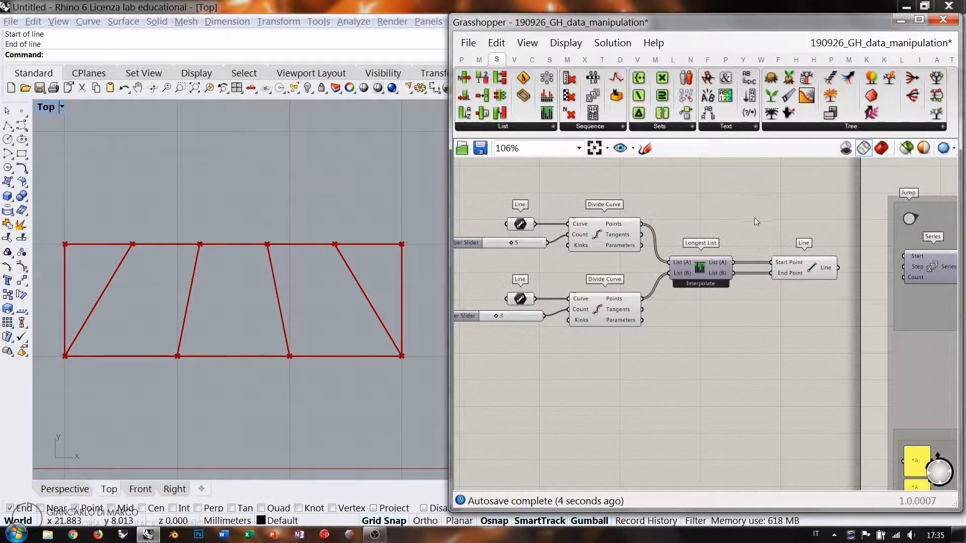
Delete the sliders, Line parameters, Divide Curve and Longest List components, keeping only the two-point Line component
left_click_drag(766, 214, 735, 188)
left_click_drag(732, 180, 494, 366)
key("Delete")
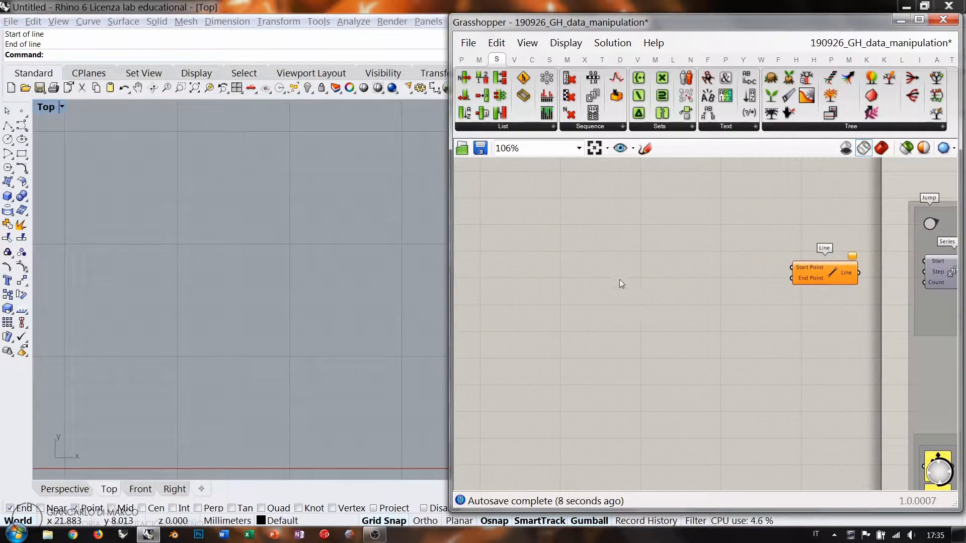
Add a Point parameter beside the two-point Line component
double_click(614, 270)
type("poi")
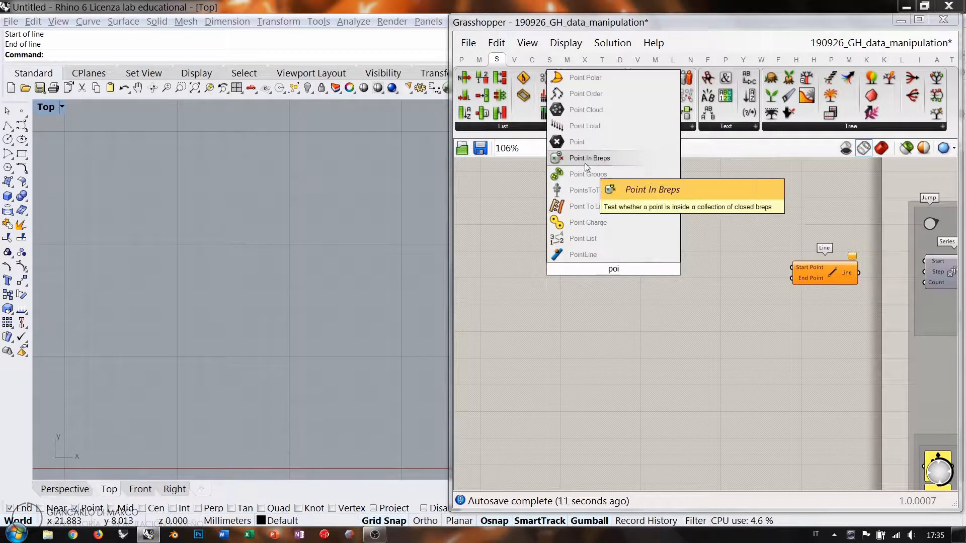
left_click(577, 142)
Assign multiple points to the Point parameter, placed in a row along Y 10 at 2 mm spacing from X 5 to X 15
right_click(620, 260)
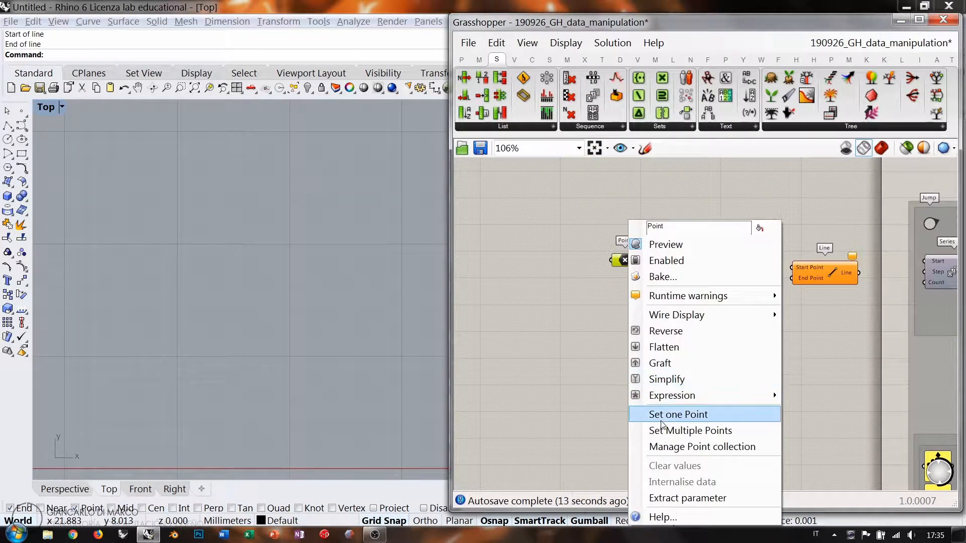
left_click(678, 415)
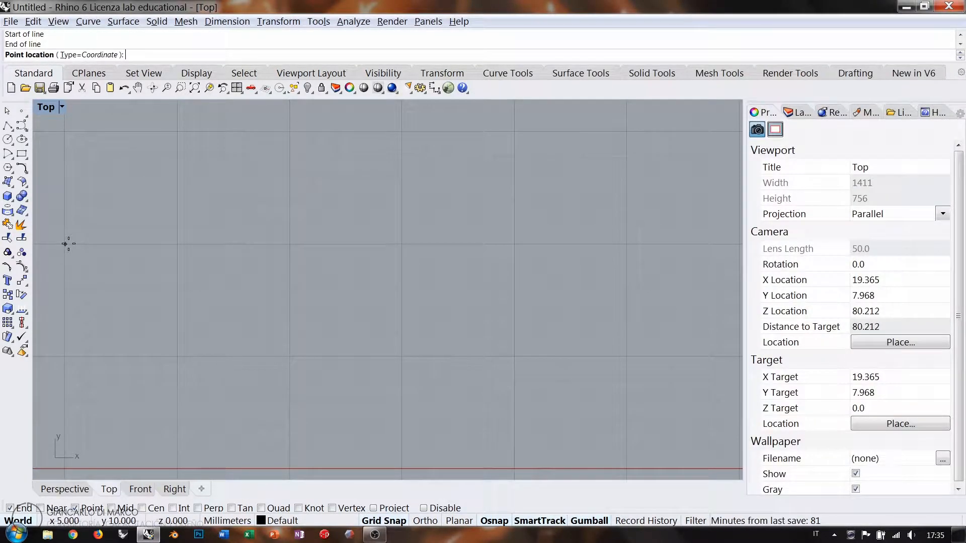
left_click(66, 244)
left_click(109, 244)
left_click(155, 244)
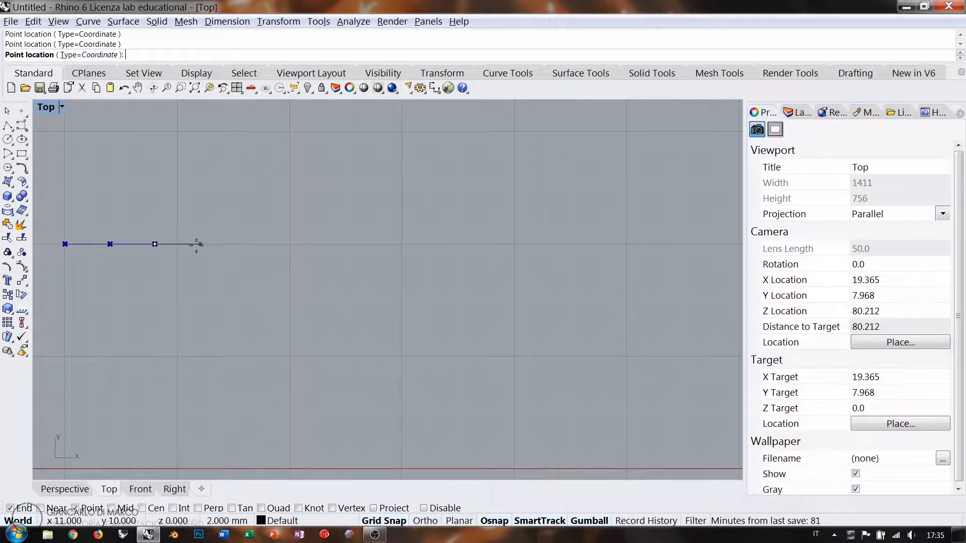
left_click(200, 244)
left_click(288, 244)
key("Return")
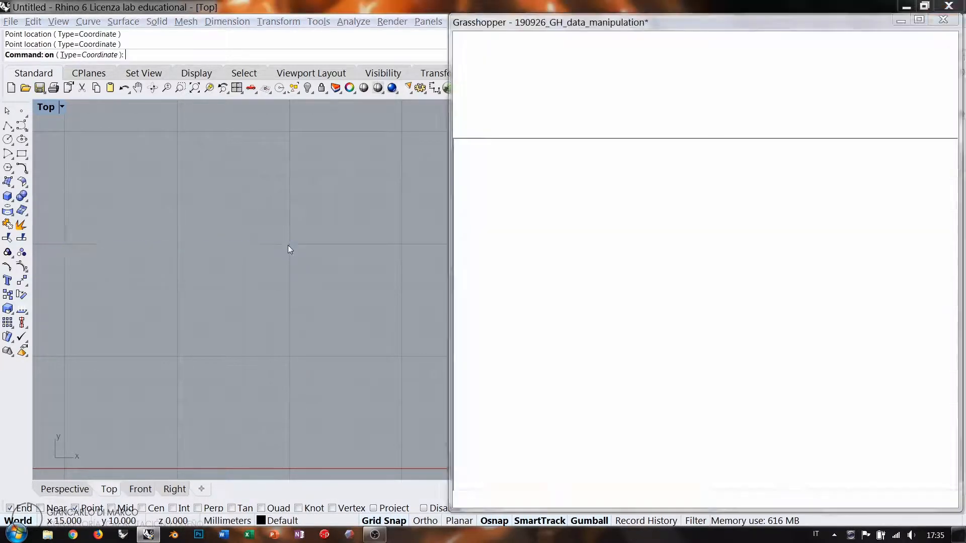
Add a second Point parameter below the existing one on the canvas
double_click(634, 306)
type("point")
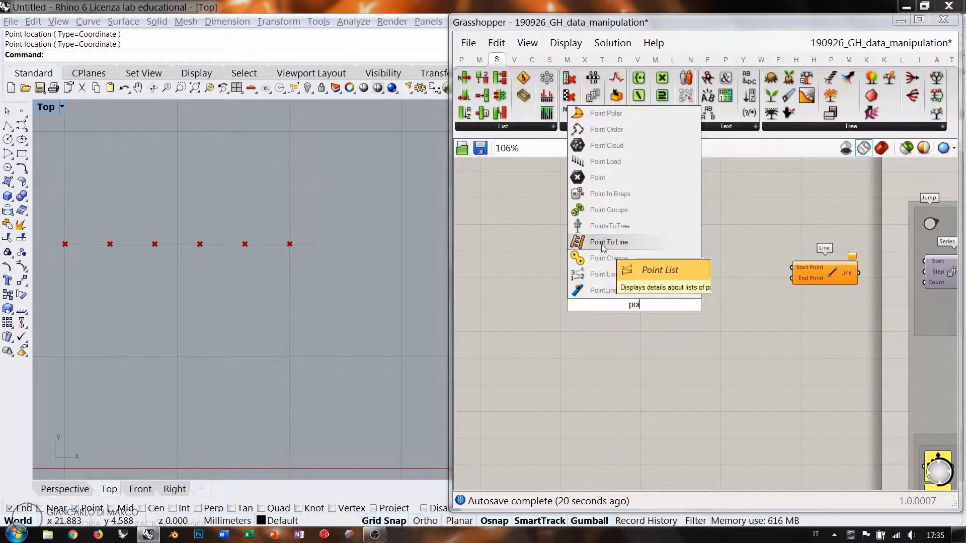
key("Return")
Assign ten points to the second Point parameter, placed in a row along Y 5 at 2 mm spacing from X 5 to X 23
right_click(634, 306)
left_click(669, 429)
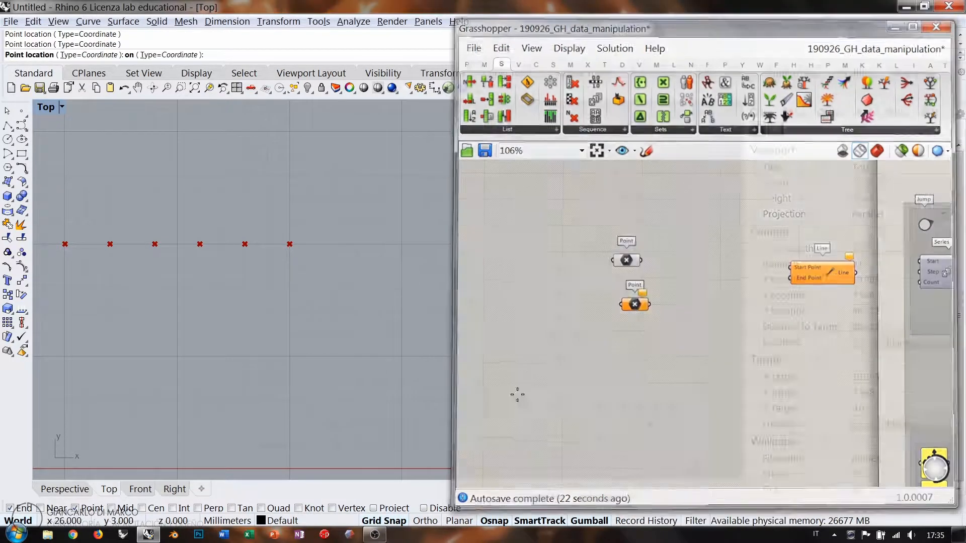
left_click(66, 356)
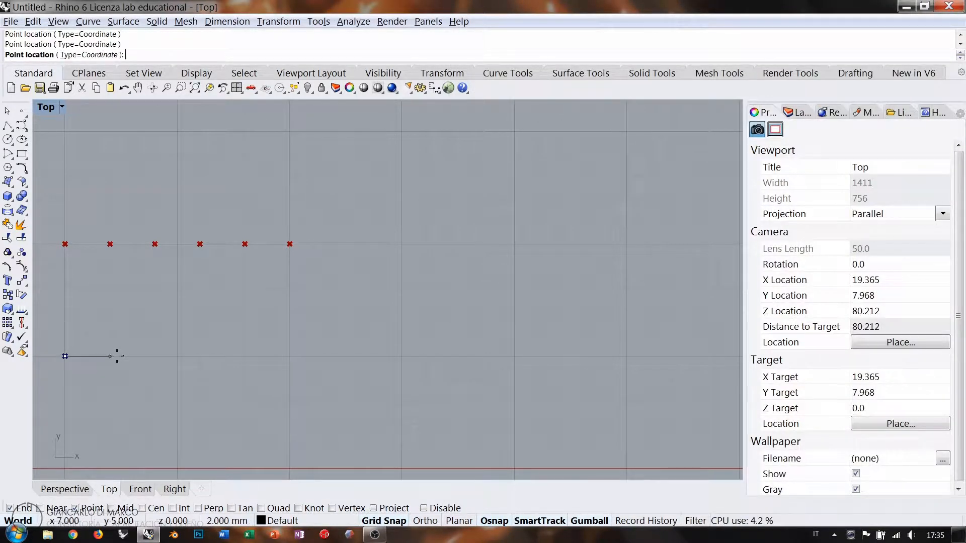
left_click(155, 356)
left_click(290, 356)
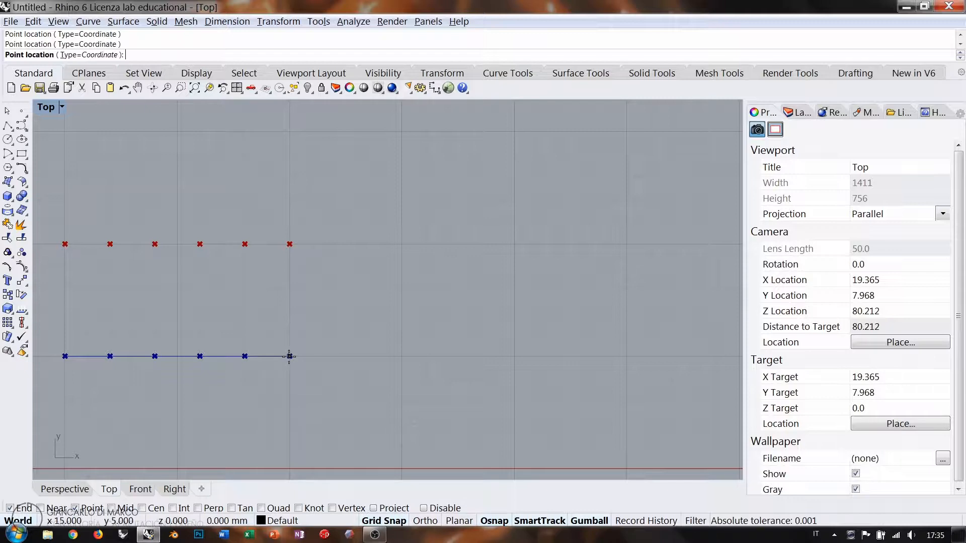
left_click(335, 356)
left_click(379, 357)
left_click(424, 356)
key("Return")
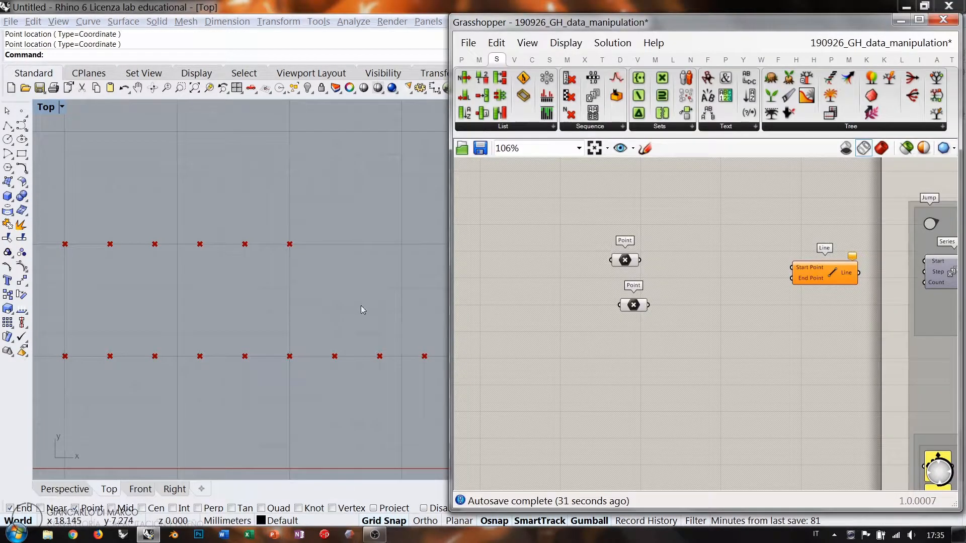
scroll(312, 302, "down", 2)
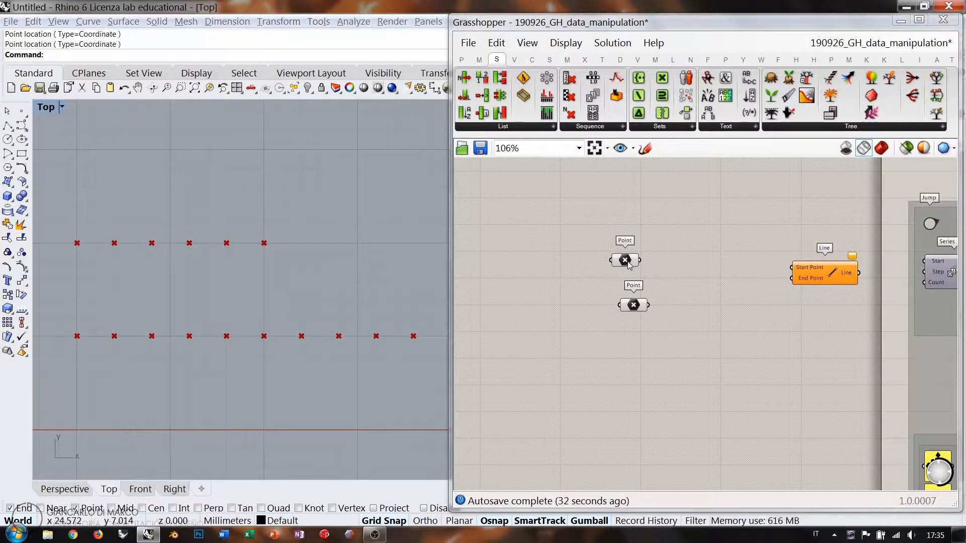
Space the two Point parameters apart vertically and move the Line component closer to them
left_click_drag(634, 263, 628, 238)
left_click_drag(634, 304, 614, 300)
right_click_drag(652, 263, 592, 273)
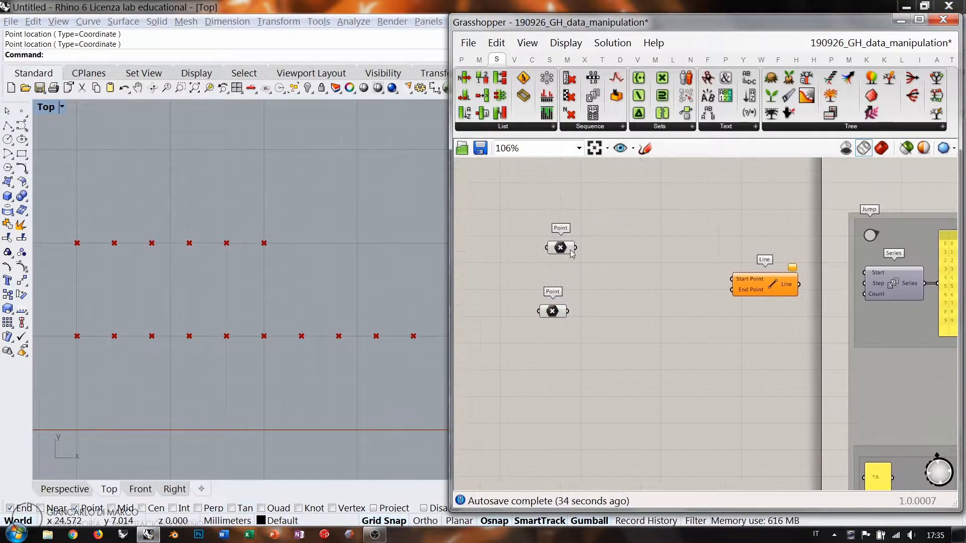
left_click_drag(567, 250, 557, 250)
left_click_drag(752, 284, 692, 284)
scroll(613, 282, "up", 3)
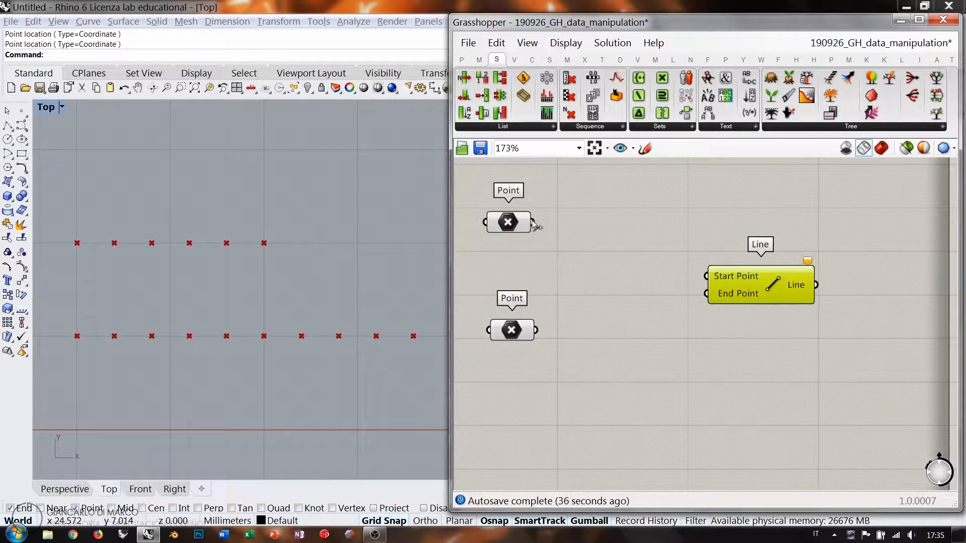
Connect the upper Point parameter to the Line's Start Point and the lower one to its End Point
left_click_drag(533, 222, 706, 275)
left_click_drag(536, 330, 707, 293)
left_click_drag(521, 332, 517, 340)
left_click(558, 276)
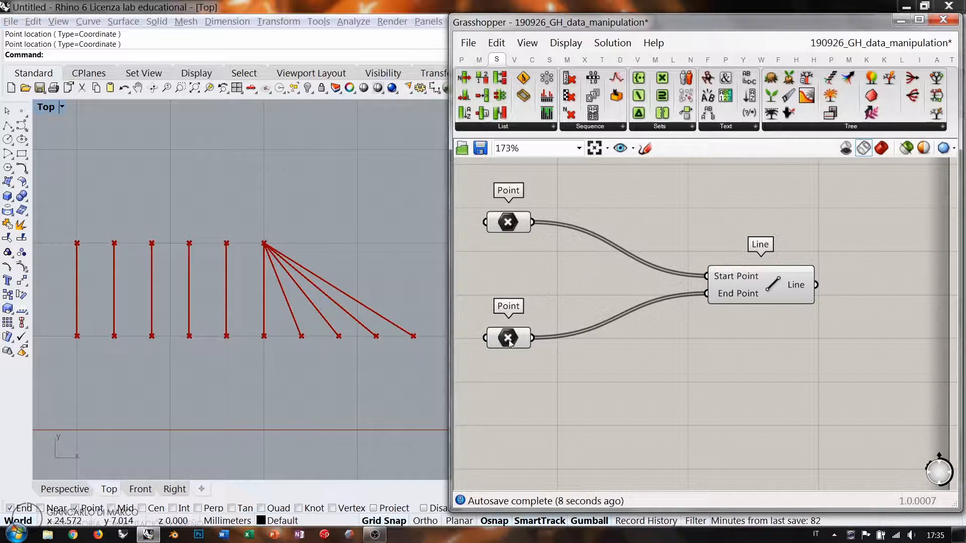
Align the two Point parameters and move the Line component farther away to free space between them
left_click_drag(509, 340, 504, 341)
left_click(504, 242)
left_click_drag(506, 227, 504, 224)
left_click(534, 255)
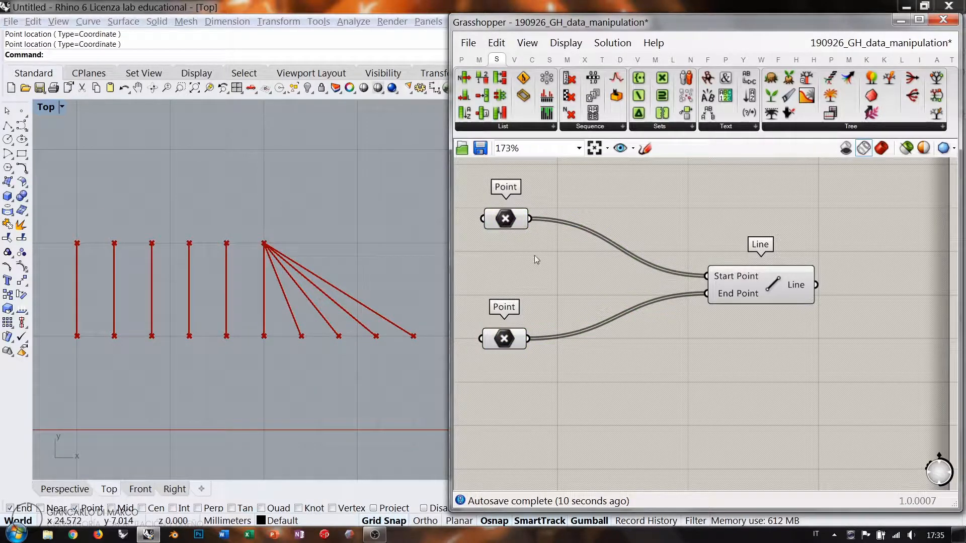
left_click_drag(759, 286, 780, 284)
left_click(624, 267)
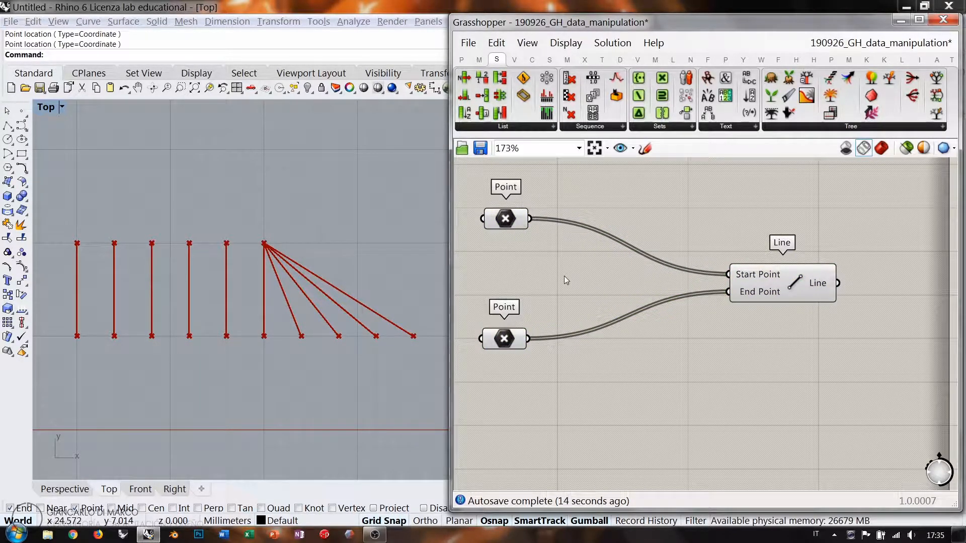
left_click(502, 334)
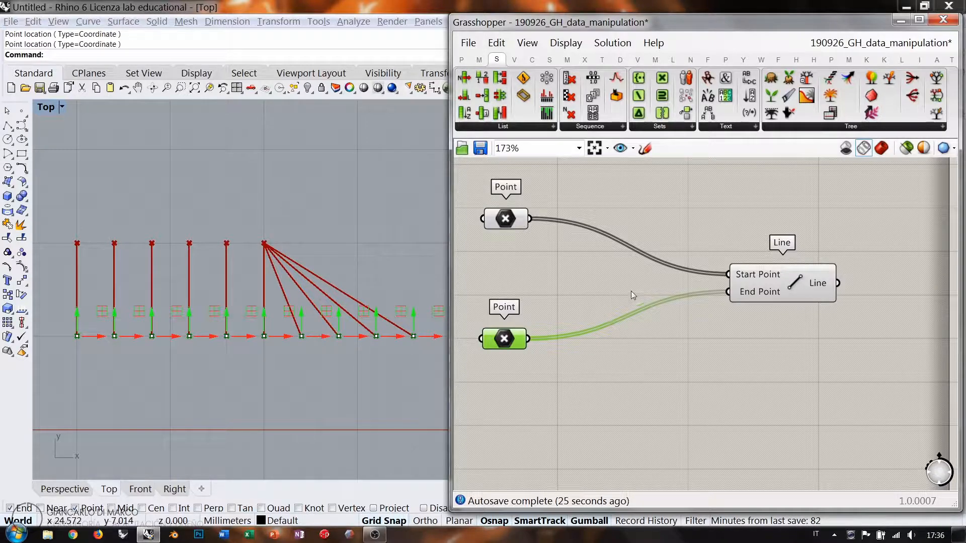
left_click(601, 289)
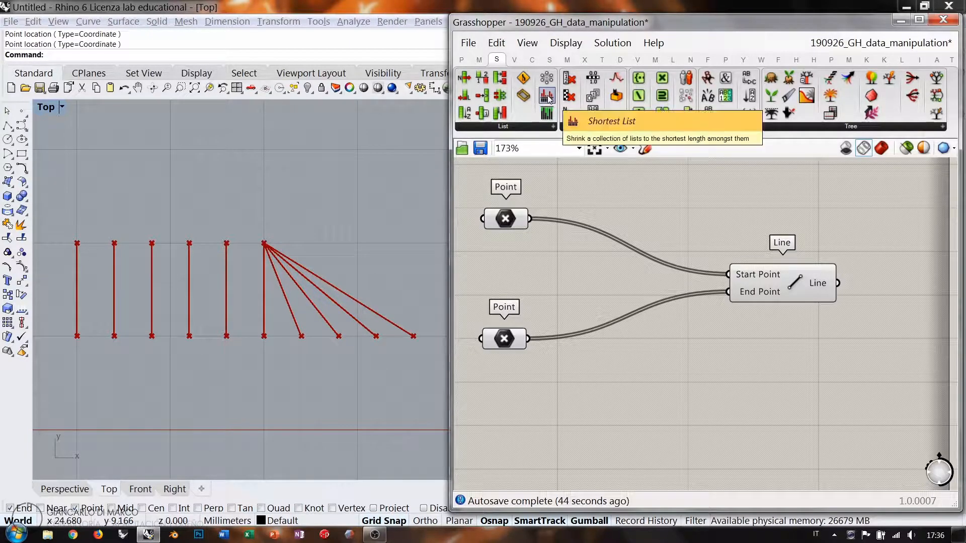
Add a Shortest List component and feed the upper Point parameter into List (A) and the lower one into List (B)
left_click_drag(547, 96, 613, 279)
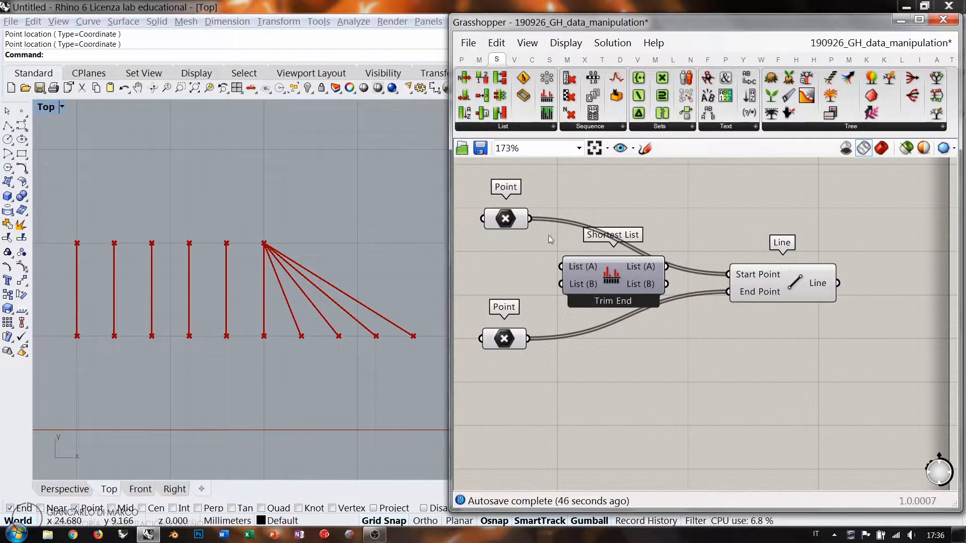
left_click_drag(531, 219, 536, 334)
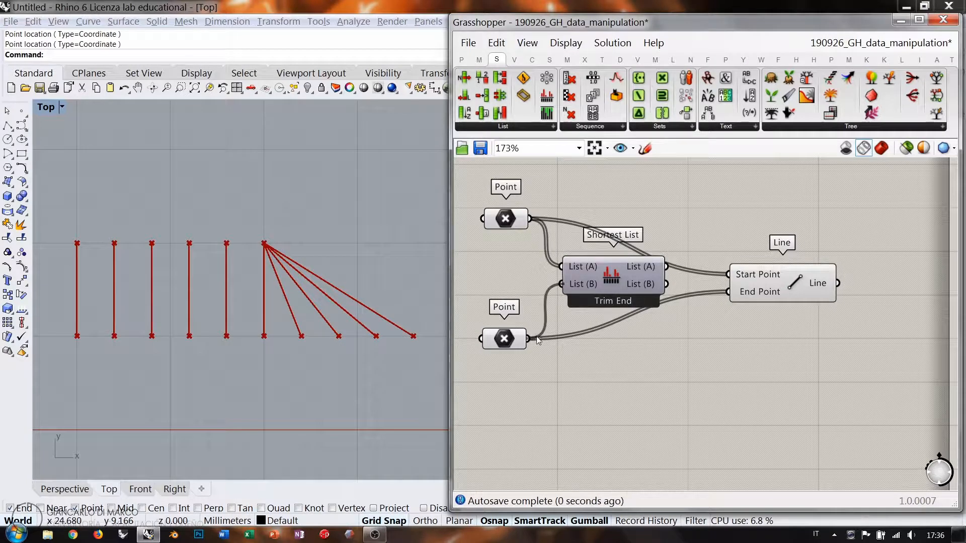
left_click_drag(605, 279, 593, 282)
left_click(654, 218)
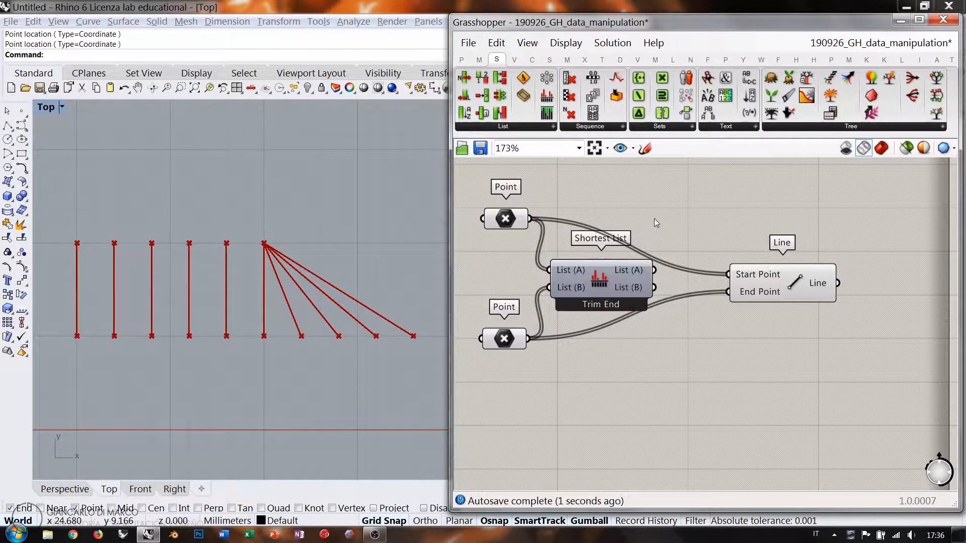
Add a Panel fed by the upper Point parameter, resize it to fit its list, and place it above the Line component
double_click(697, 385)
type("panel")
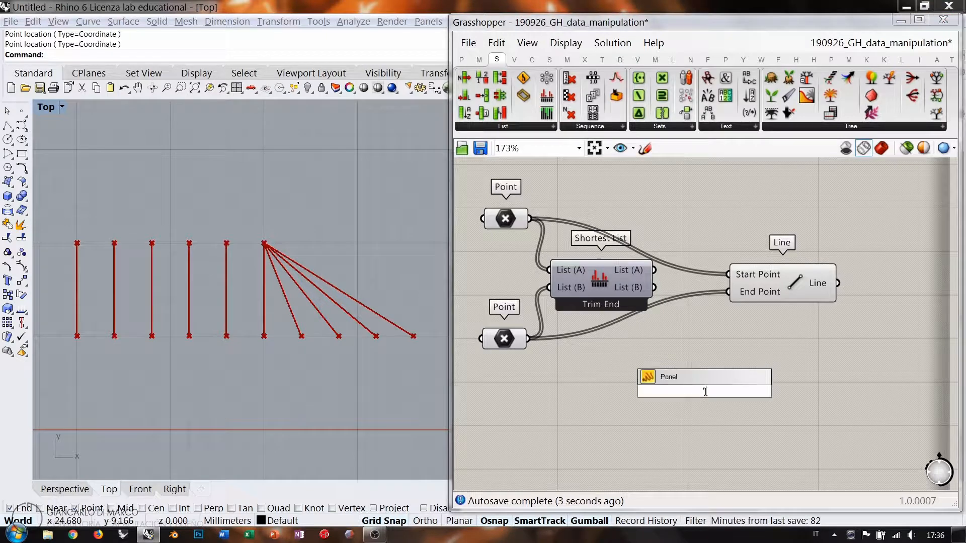
key("Return")
left_click_drag(531, 218, 678, 217)
left_click_drag(771, 240, 731, 271)
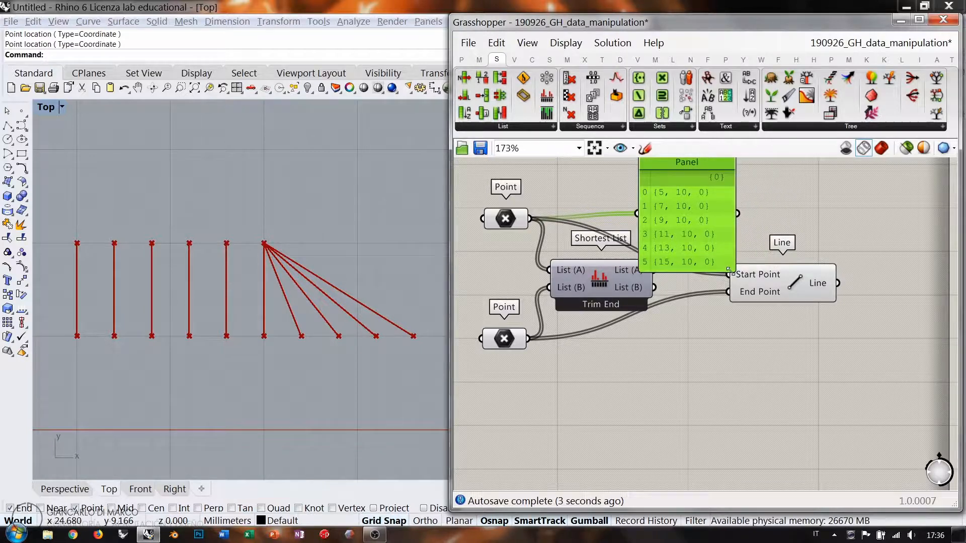
right_click_drag(703, 317, 695, 359)
left_click_drag(680, 270, 700, 217)
Add a Panel fed by the lower Point parameter and resize it to fit its whole point list
double_click(681, 440)
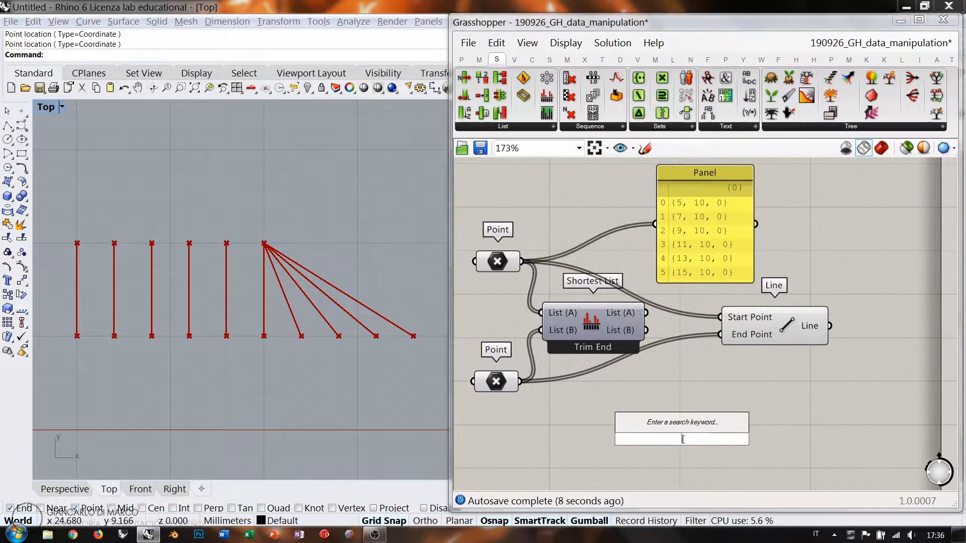
type("panel")
key("Return")
left_click_drag(521, 381, 611, 439)
right_click_drag(674, 437, 660, 327)
left_click_drag(672, 373, 667, 458)
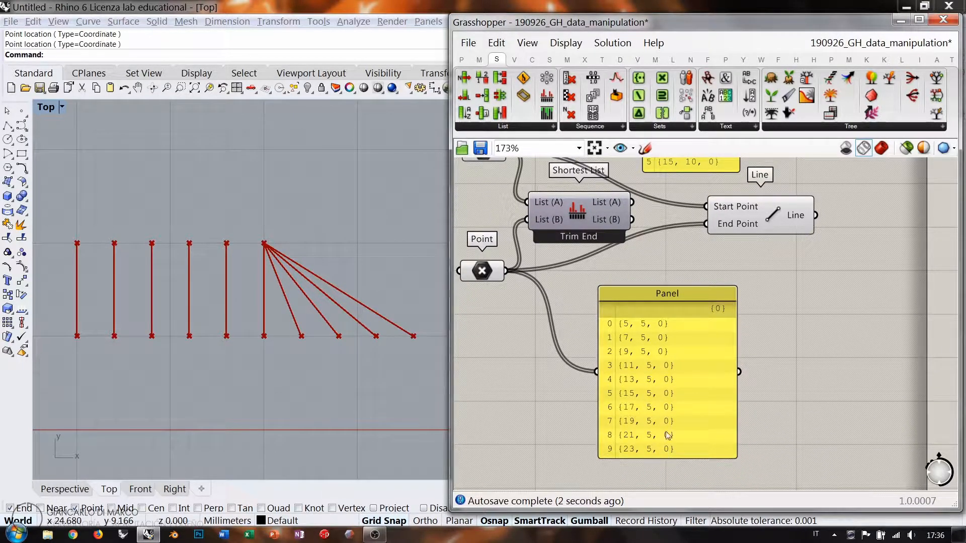
left_click_drag(733, 332, 689, 334)
Narrow the upper Panel and move the lower Panel beneath the Line component
right_click_drag(635, 334, 592, 384)
scroll(691, 239, "down", 1)
left_click_drag(695, 211, 686, 210)
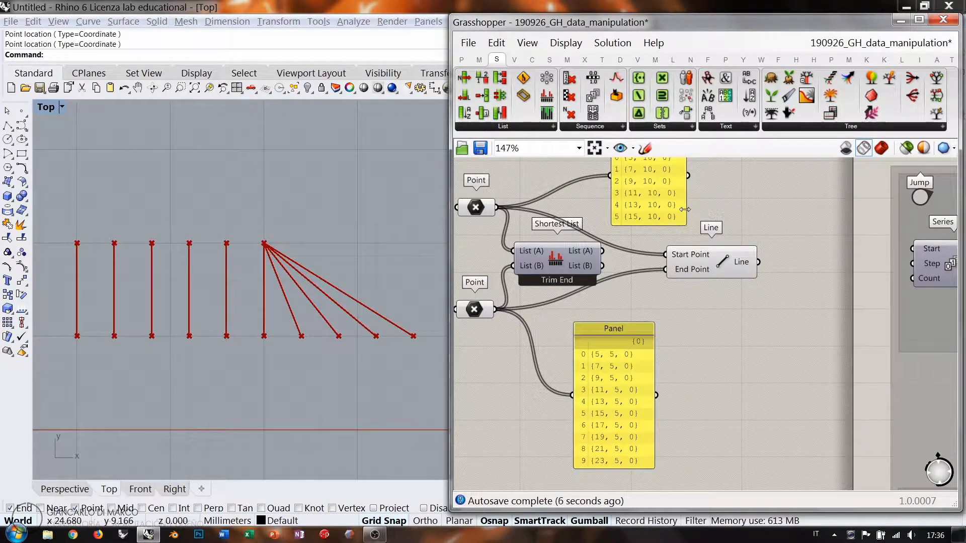
left_click_drag(603, 364, 642, 345)
left_click(575, 298)
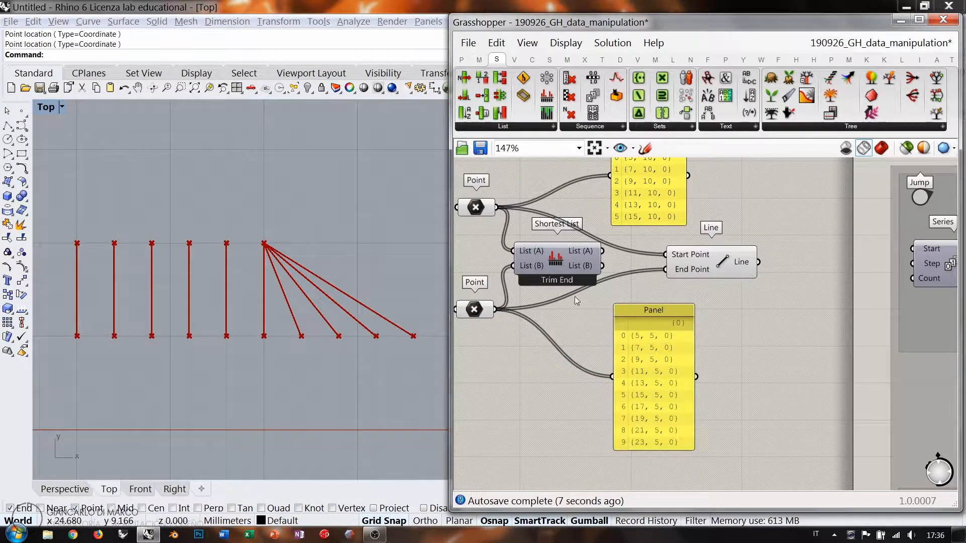
right_click_drag(597, 283, 620, 298)
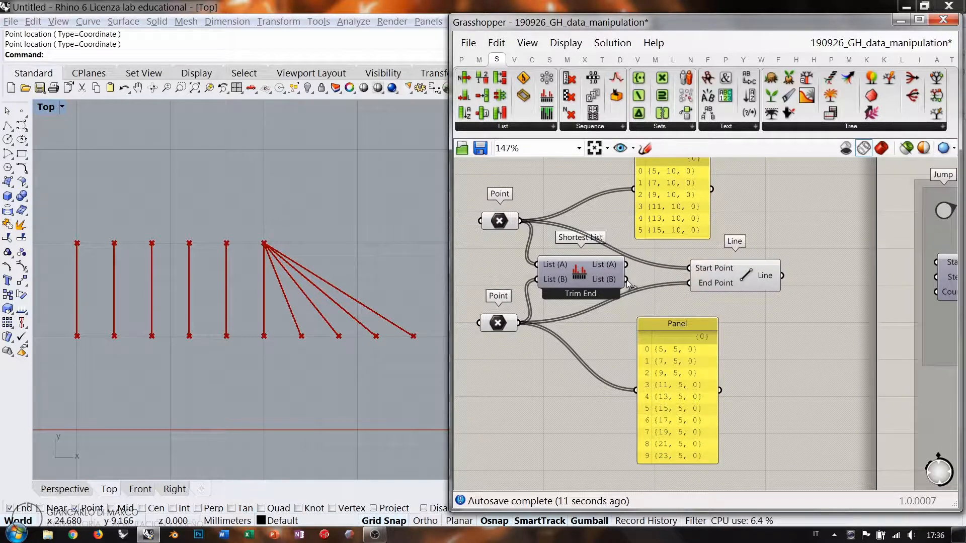
left_click(494, 326)
left_click(516, 351)
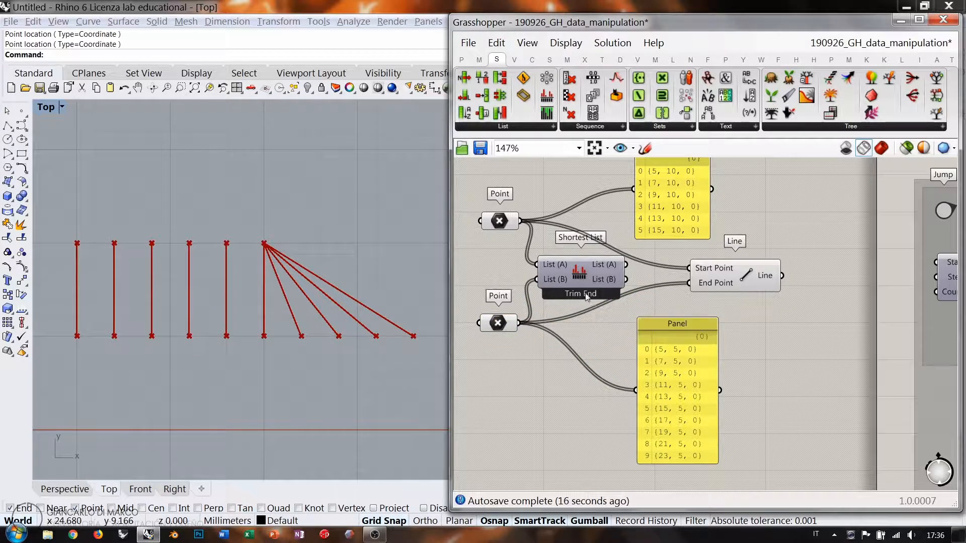
Duplicate the lower Panel beside the original and feed the copy from the Shortest List's List (B) output
mouse_move(675, 379)
left_mouse_down()
mouse_move(590, 374)
mouse_move(680, 370)
left_mouse_up()
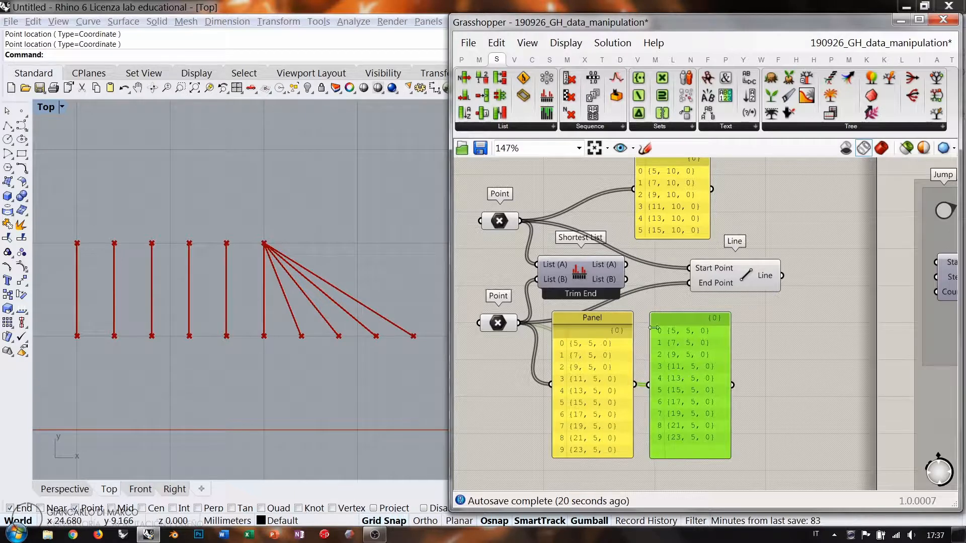
left_click(647, 304)
left_click_drag(625, 280, 674, 361)
scroll(675, 361, "up", 4)
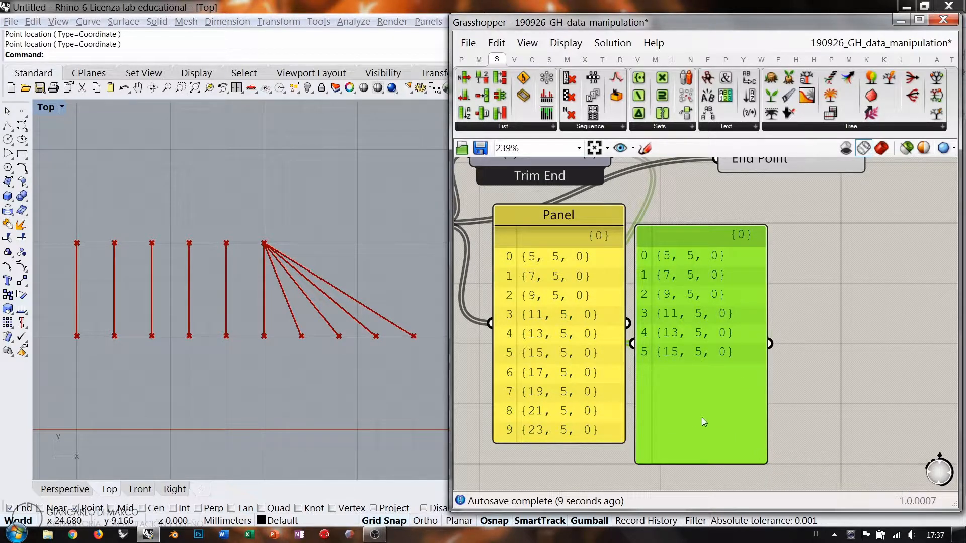
Connect the Shortest List's List (B) output to the Line's End Point, replacing the direct wire from the lower Point parameter
scroll(702, 418, "down", 2)
left_click(690, 258)
right_click_drag(689, 258, 705, 290)
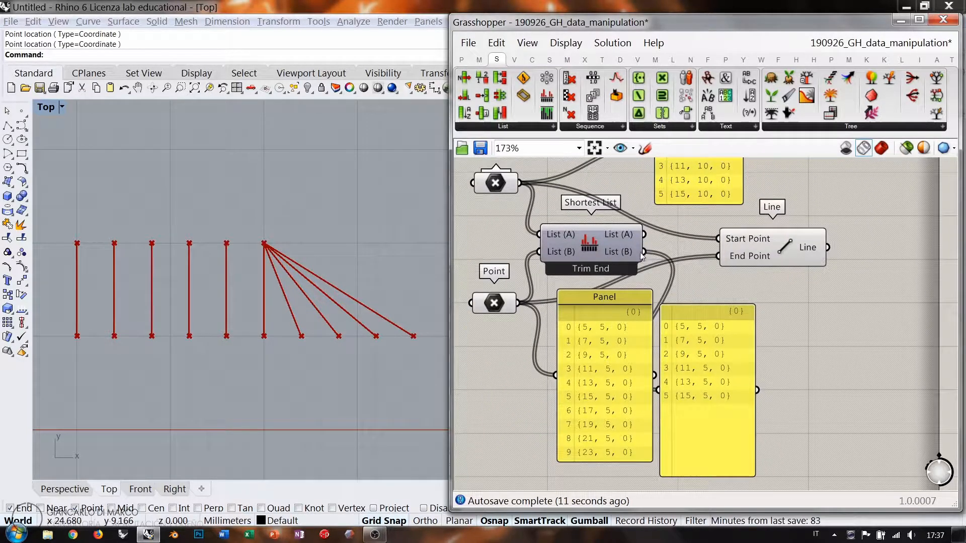
left_click_drag(721, 260, 721, 260)
right_click(767, 303)
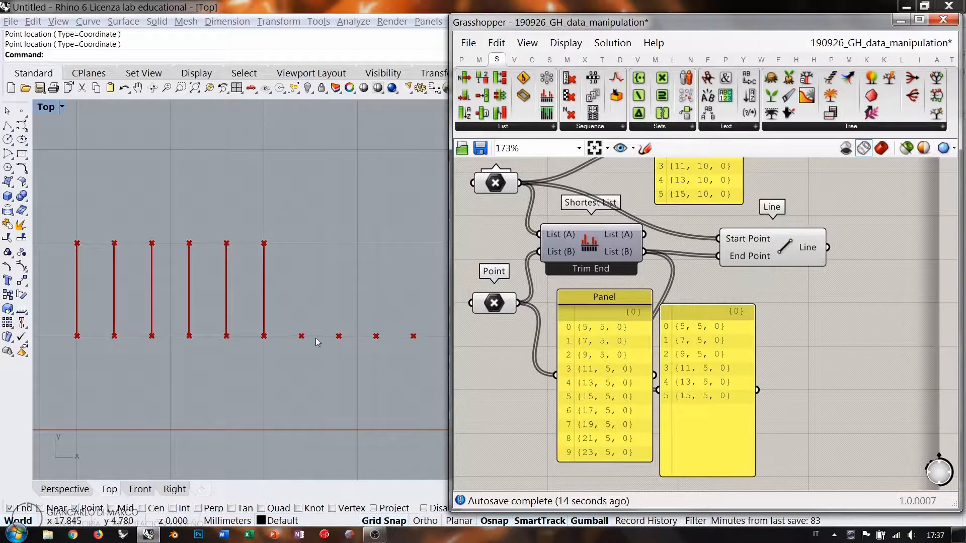
Try the Trim Start mode on the Shortest List component and switch it to Interpolate
right_click(564, 256)
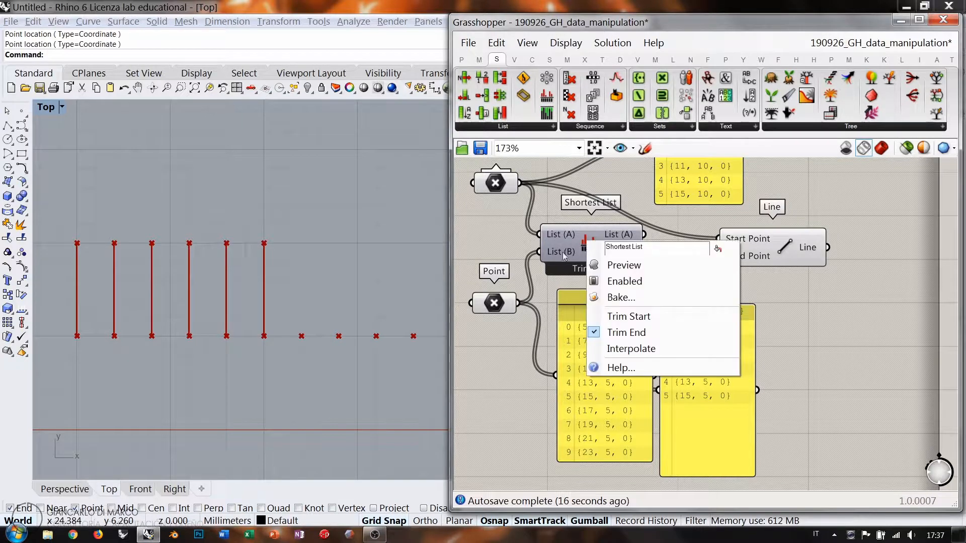
left_click(629, 316)
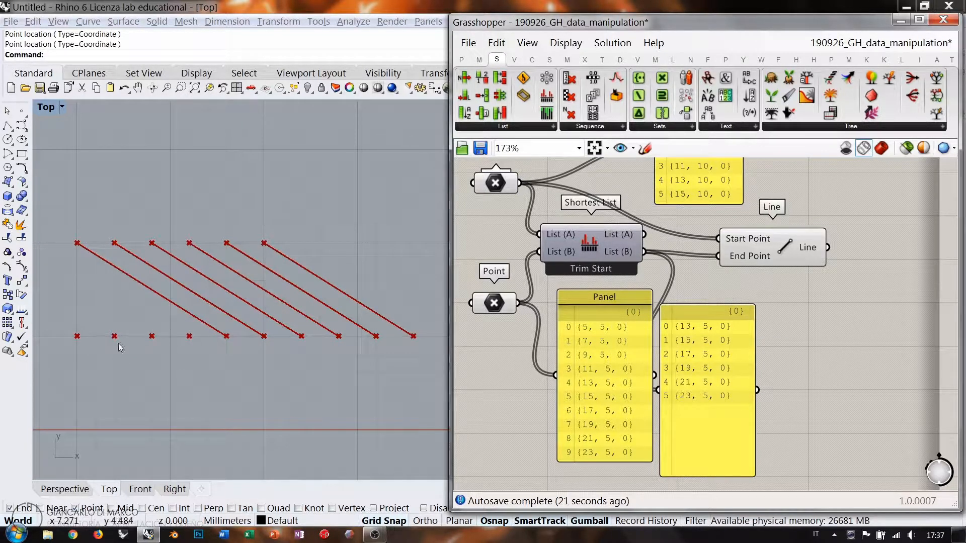
right_click(585, 243)
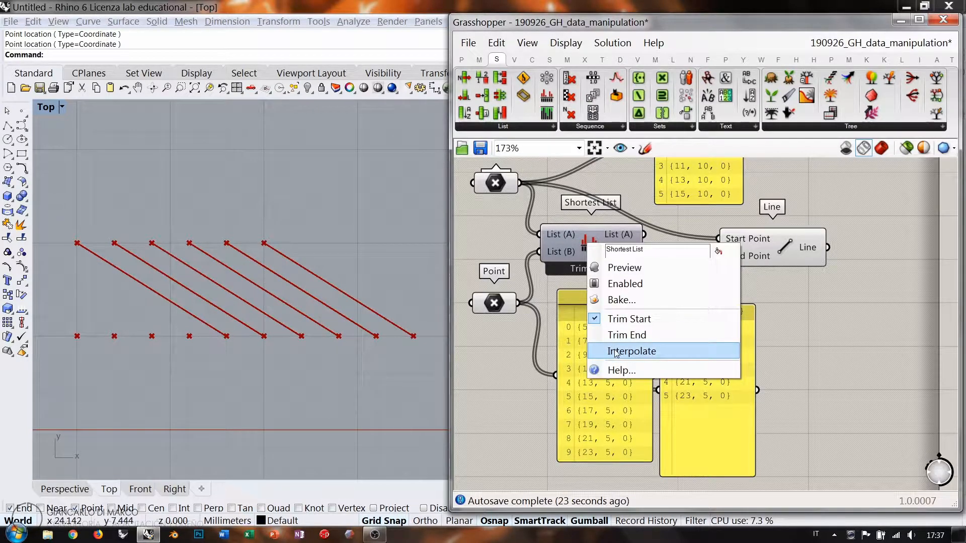
left_click(631, 352)
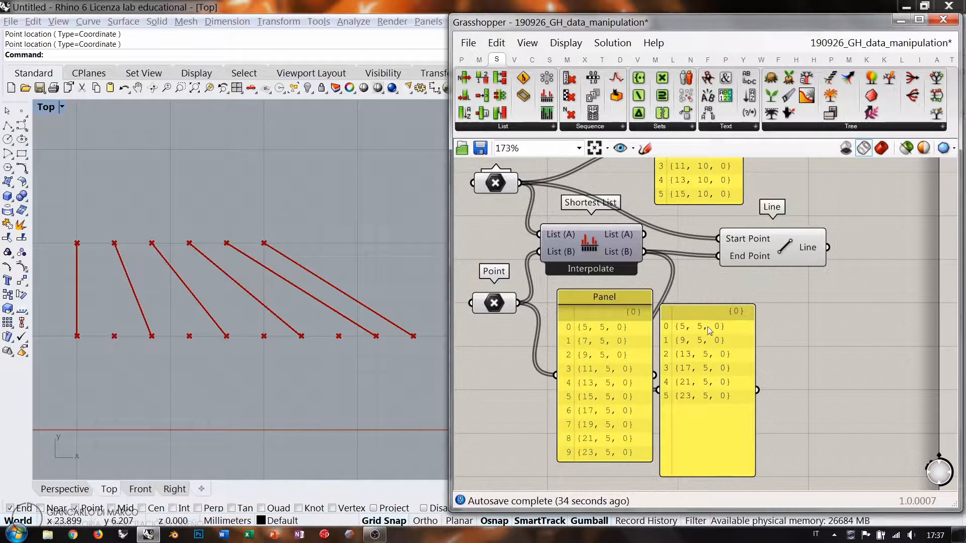
Examine the mode options offered by the Shortest List component
scroll(597, 461, "down", 1)
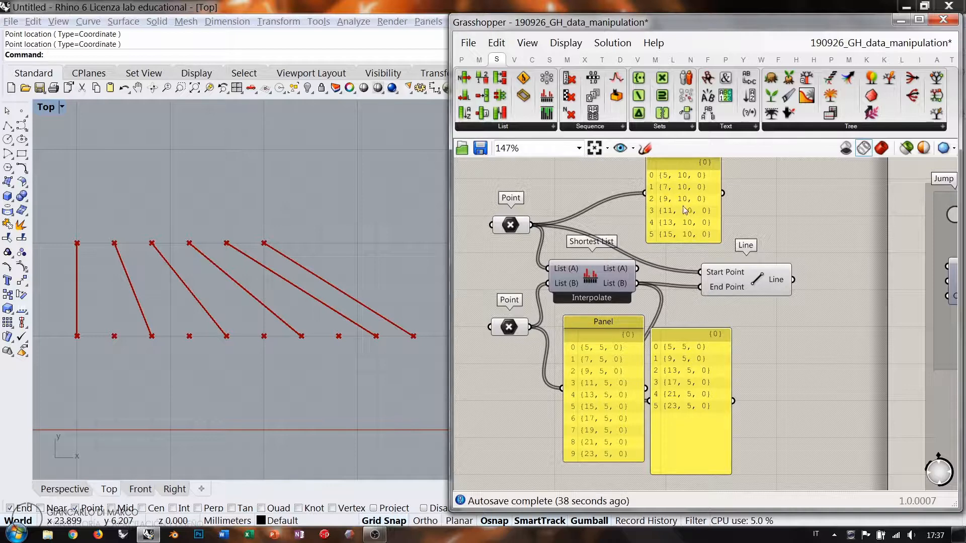
right_click(592, 280)
left_click(810, 355)
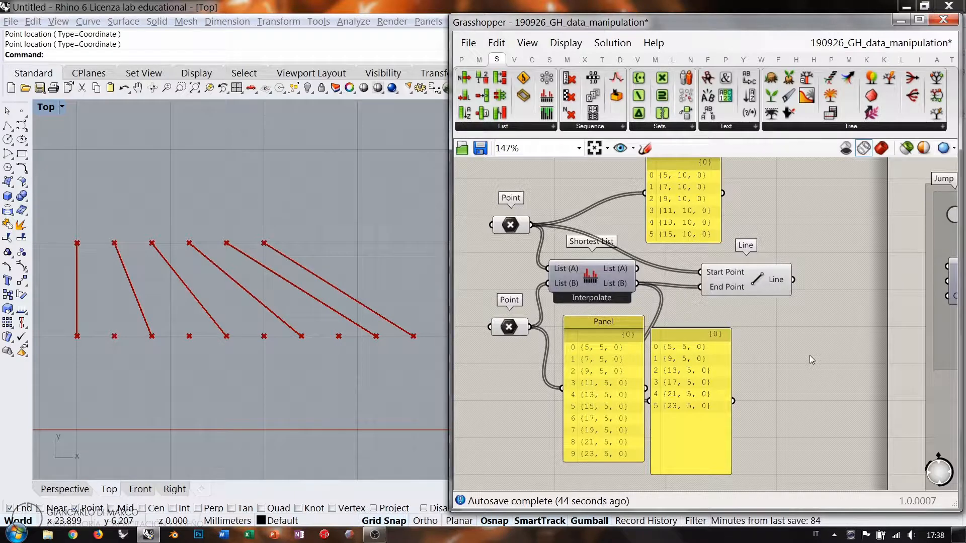
right_click(598, 285)
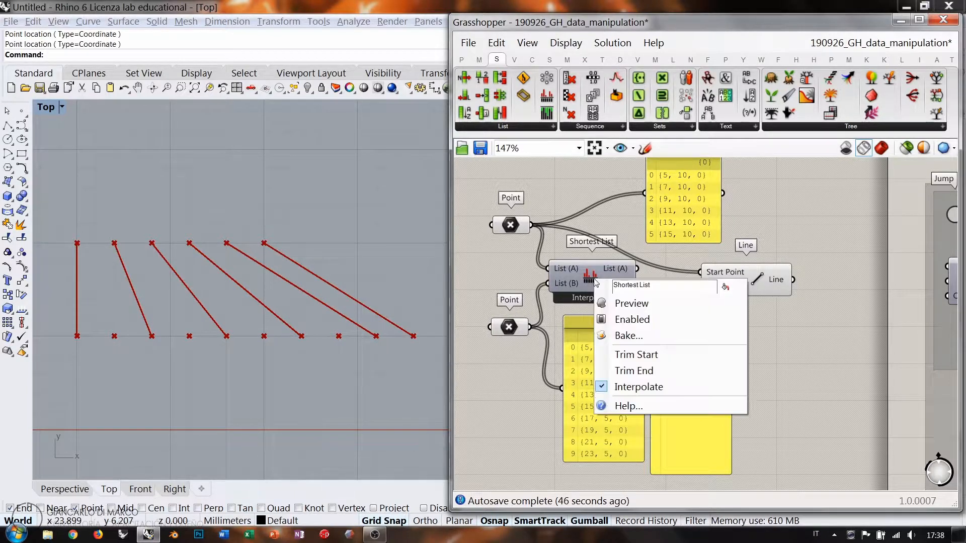
Delete the whole Shortest List test definition, including its Points, Panels and Line component
left_click(793, 400)
left_click_drag(797, 402, 489, 162)
key("Delete")
Turn on the preview of both Point parameters and the Line component in the saved Trim End example
scroll(594, 280, "down", 5)
right_click_drag(854, 286, 711, 280)
scroll(624, 266, "up", 5)
mouse_move(655, 248)
right_mouse_down()
mouse_move(674, 243)
mouse_move(668, 261)
right_mouse_up()
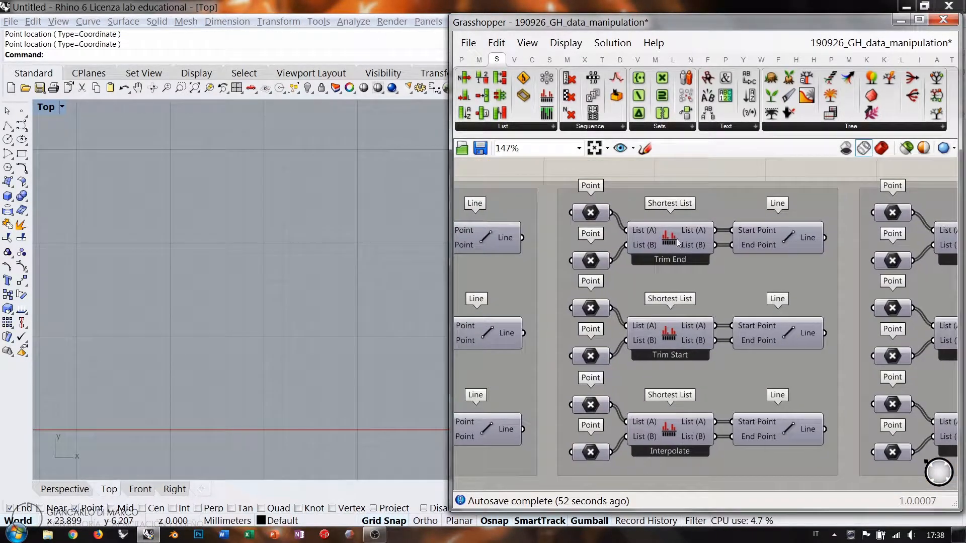
left_click(785, 237)
left_click(591, 213)
left_click(592, 261, "shift")
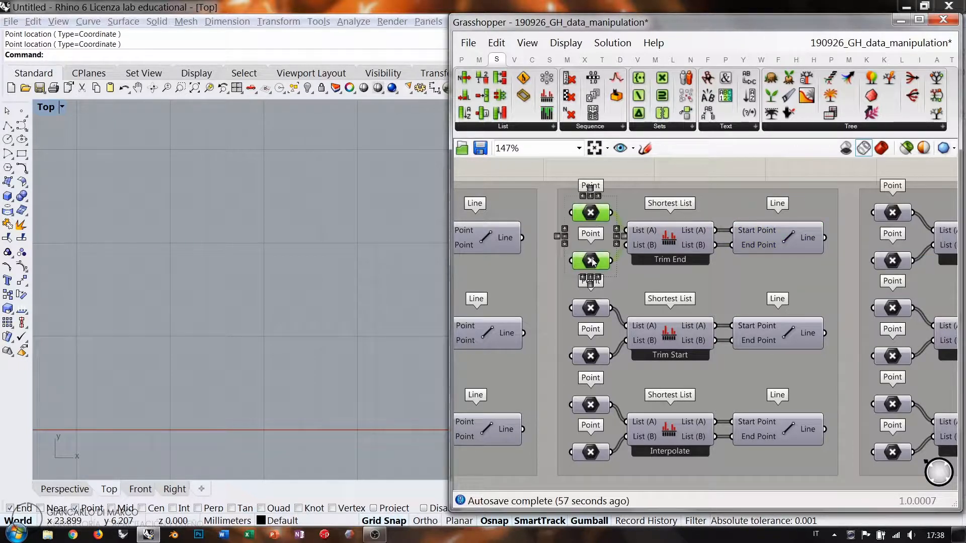
left_click(680, 165)
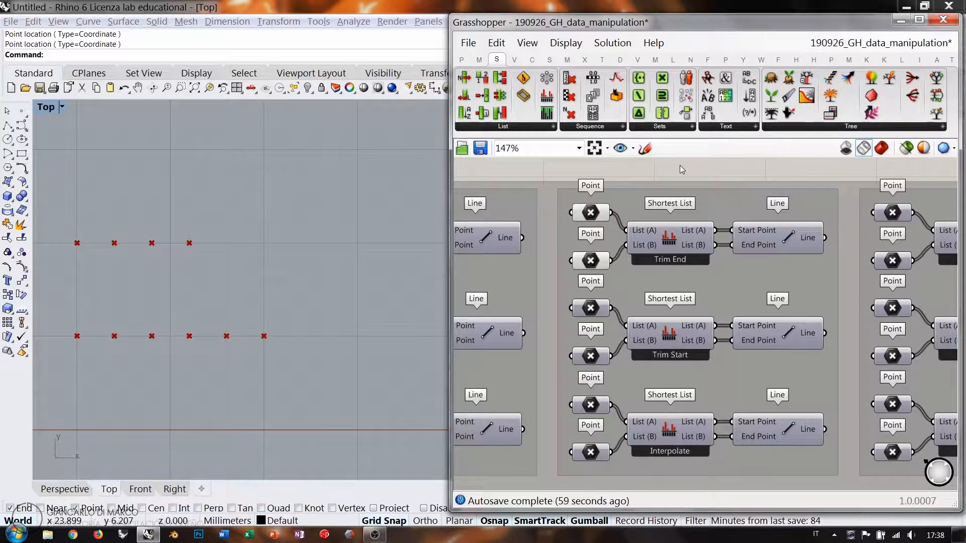
left_click(789, 243)
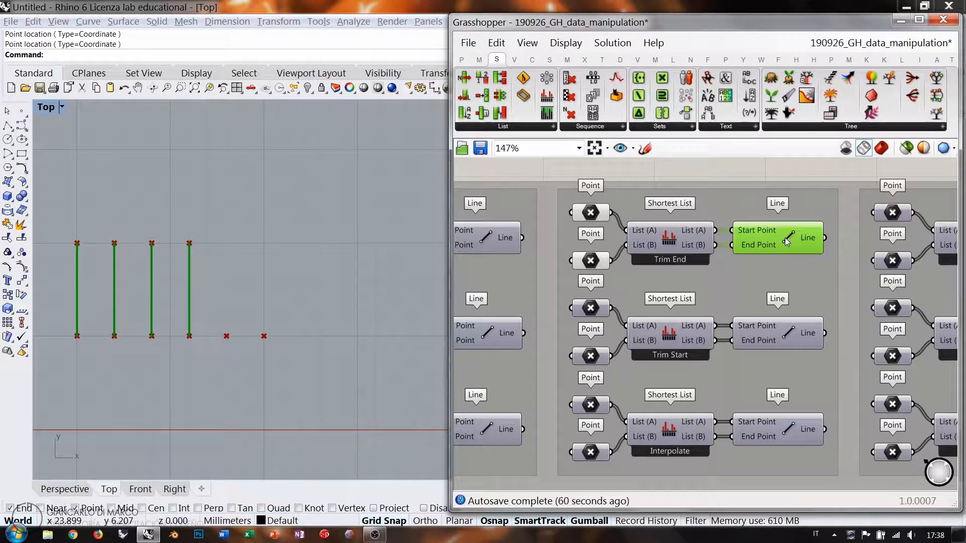
left_click(725, 170)
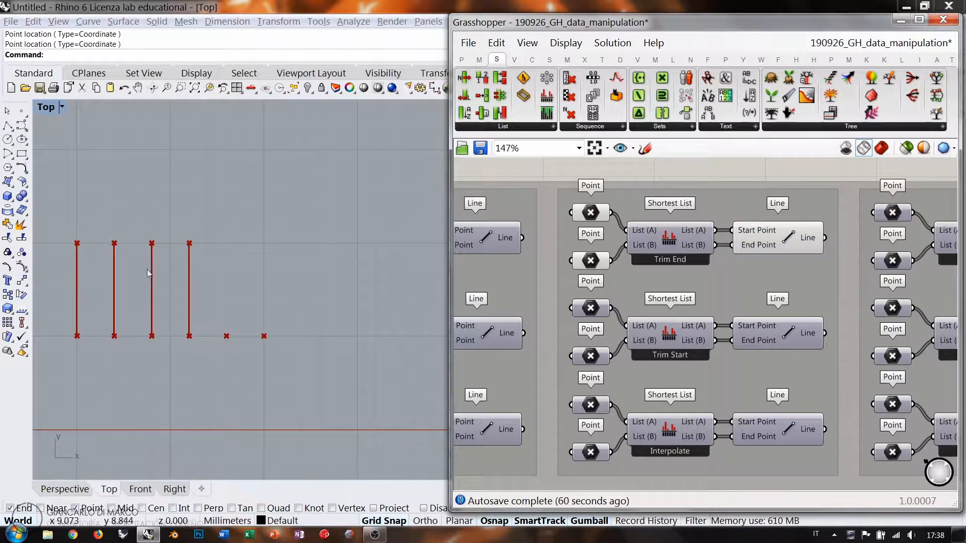
Switch the line preview from the Trim End example to Trim Start, and from there to Interpolate
left_click(767, 254)
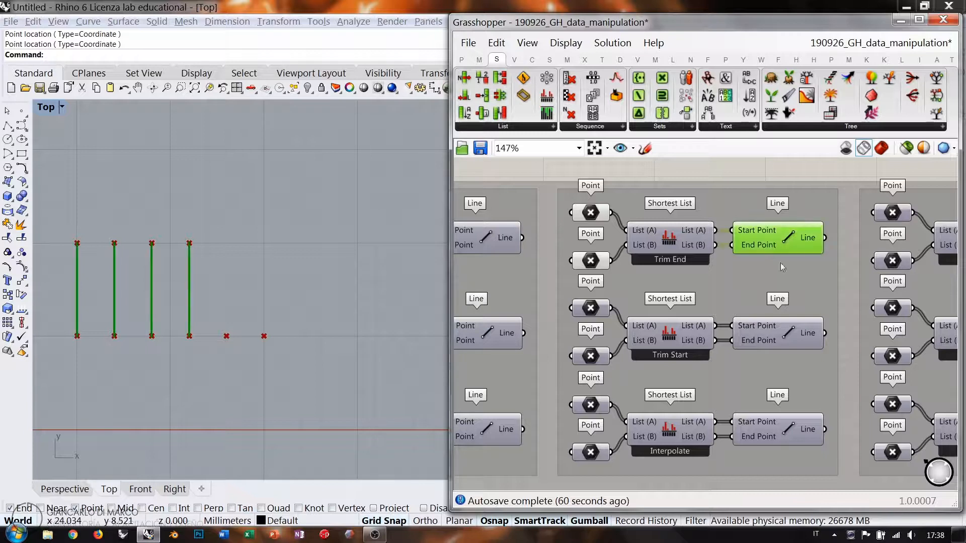
left_click(785, 334, "shift")
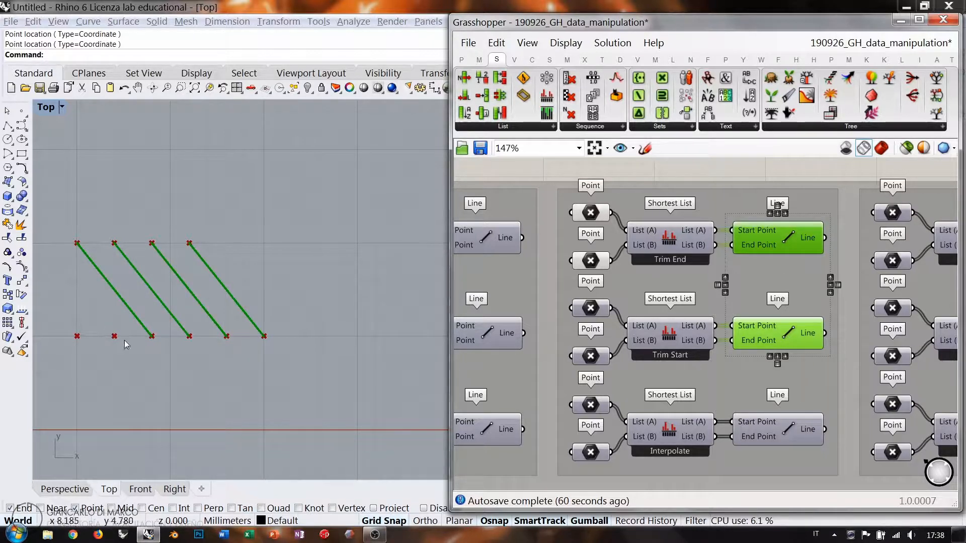
left_click(790, 420)
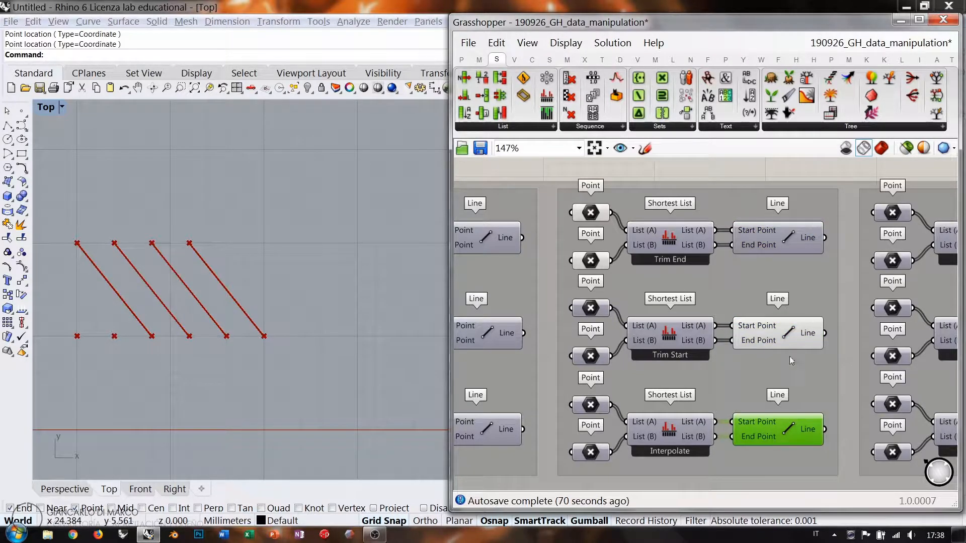
left_click(790, 335, "shift")
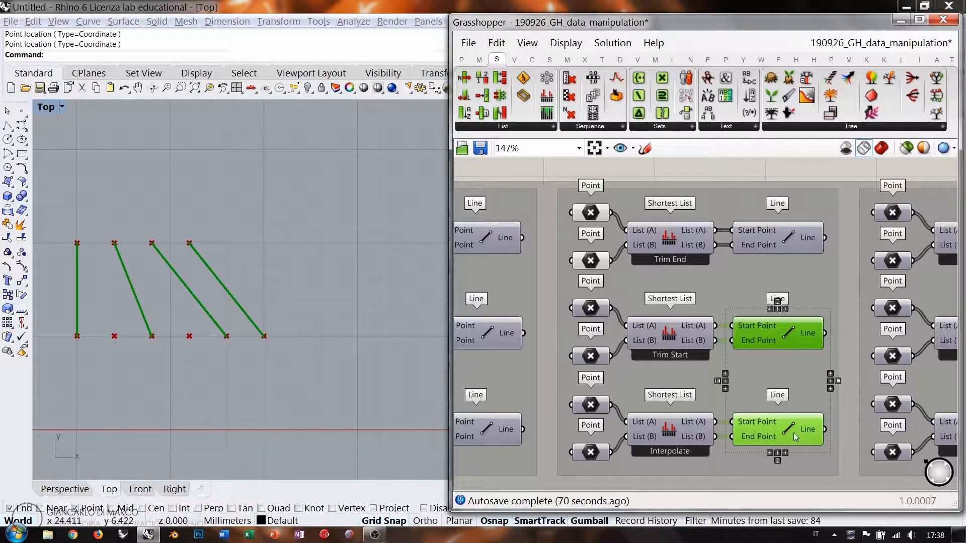
Hide the preview of the Interpolate example's Line component and of the Trim End example's two Point parameters
left_click(680, 345)
left_click(786, 436)
scroll(798, 377, "down", 3)
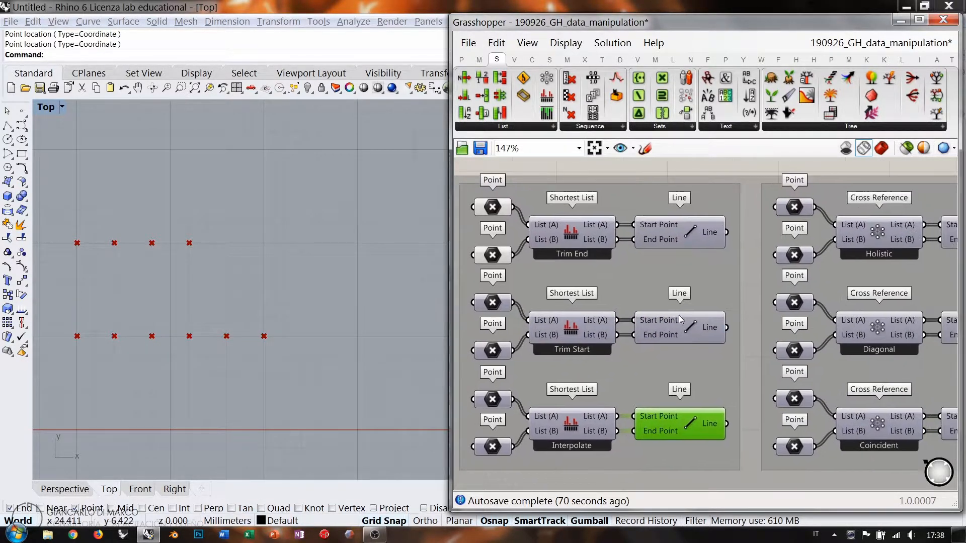
left_click(540, 268)
left_click(538, 234, "shift")
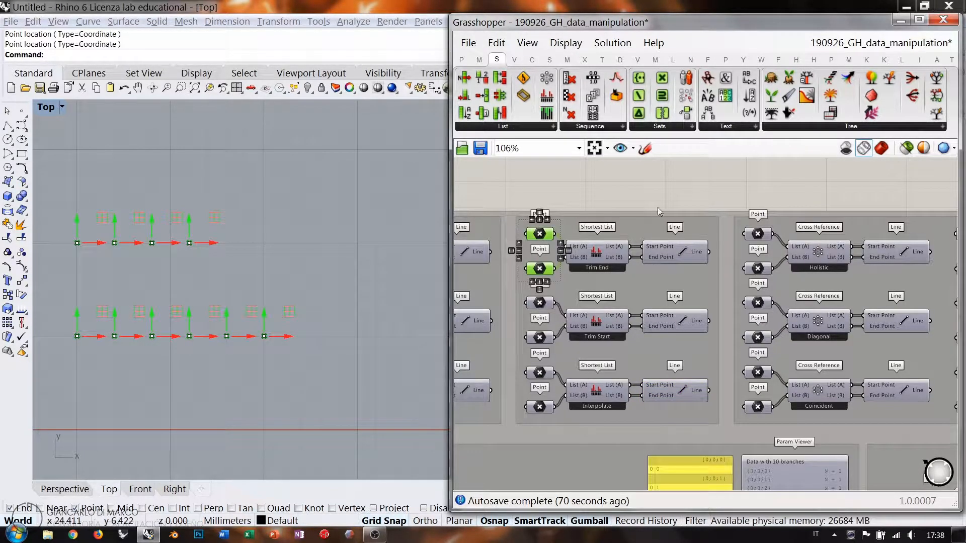
key("ctrl+q")
left_click(720, 199)
Turn on the preview of the two Point parameters in the Holistic Cross Reference example
right_click_drag(811, 322, 670, 291)
scroll(672, 315, "down", 2)
scroll(666, 300, "up", 1)
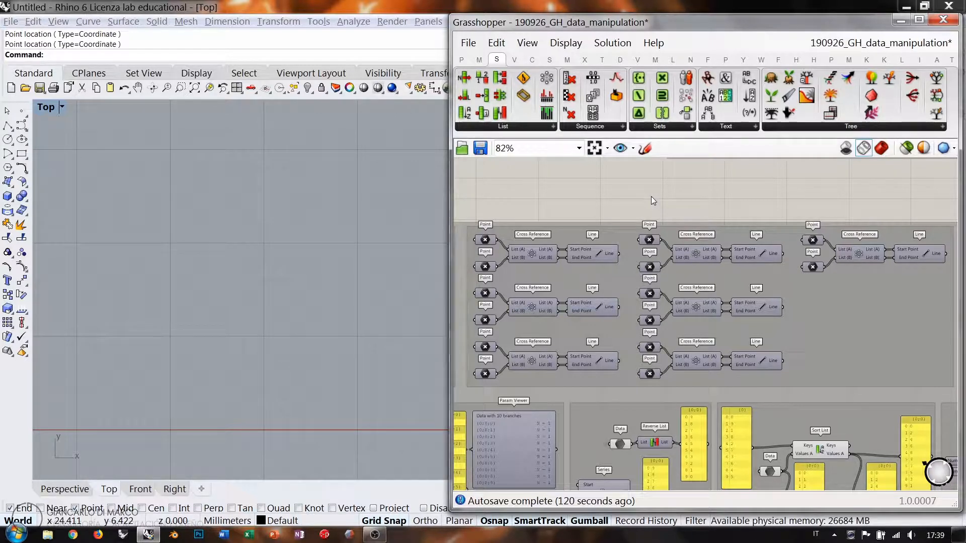
right_click_drag(530, 252, 631, 252)
scroll(575, 246, "up", 5)
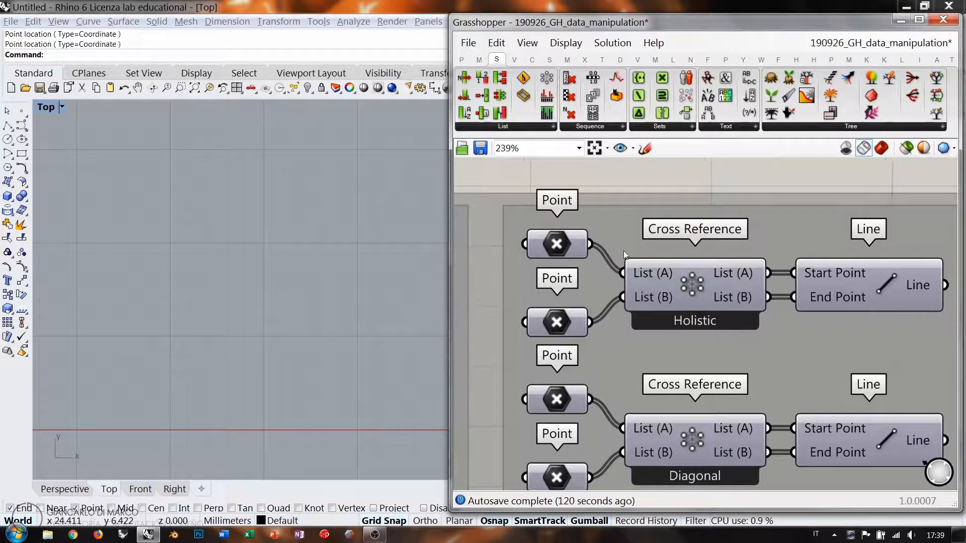
right_click(692, 285)
left_click(708, 275)
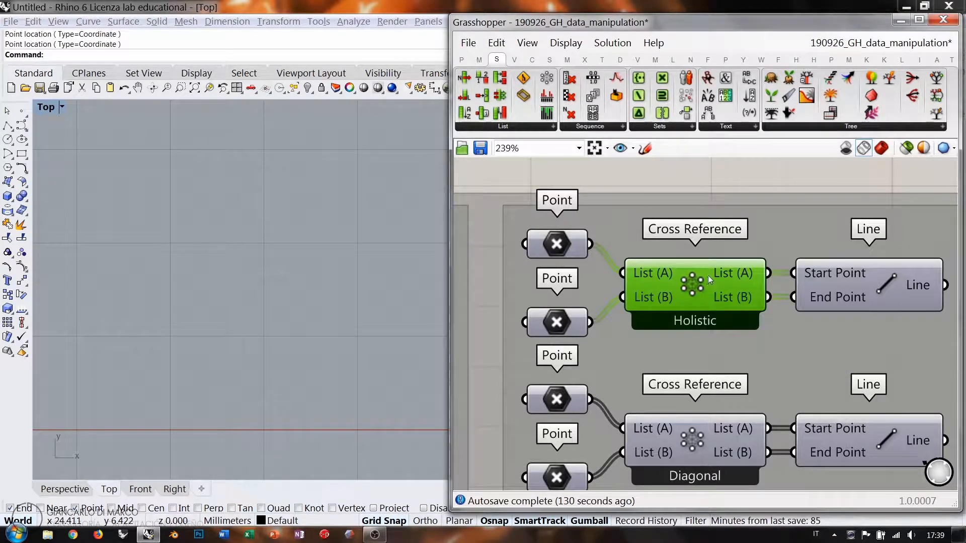
left_click_drag(612, 174, 561, 328)
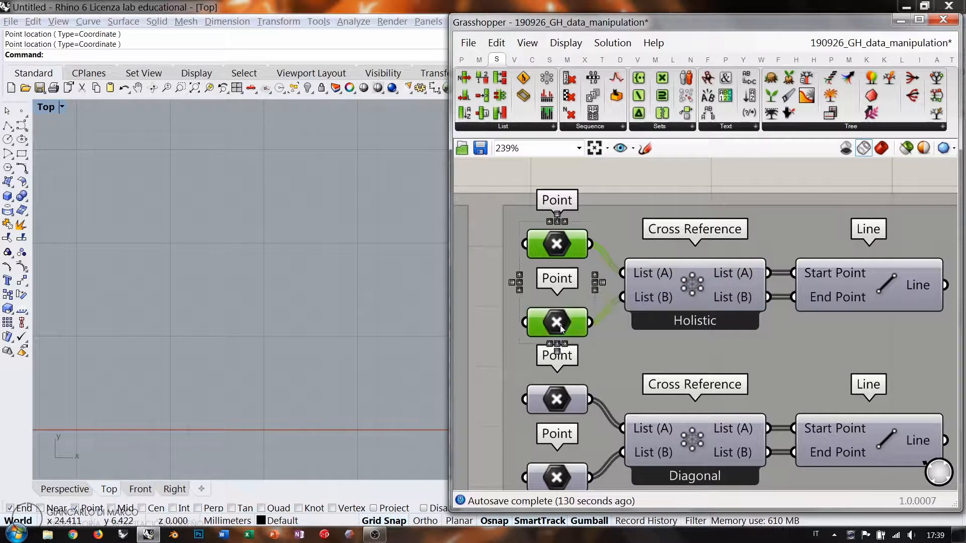
left_click(604, 257)
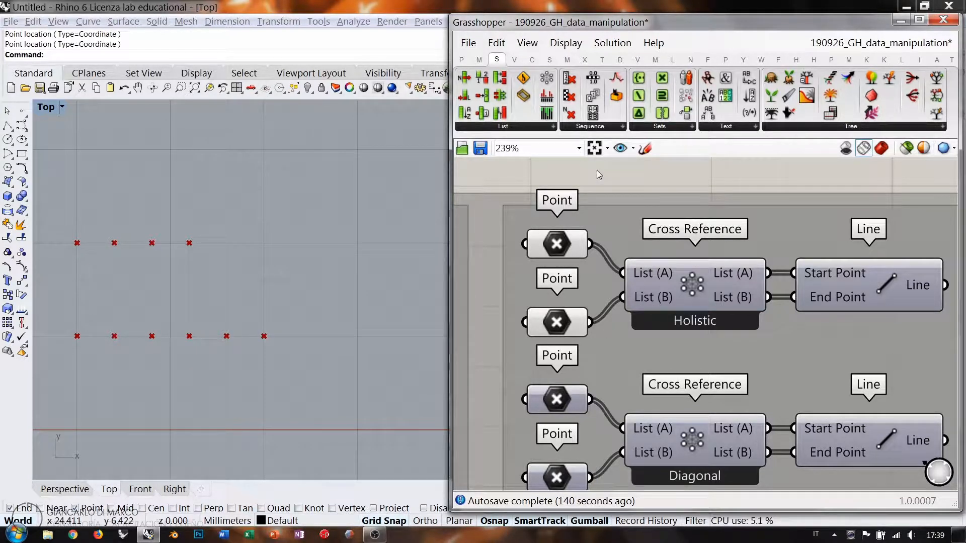
Inspect the upper Point parameter's values and preview the lines of the Holistic Cross Reference example
mouse_move(557, 245)
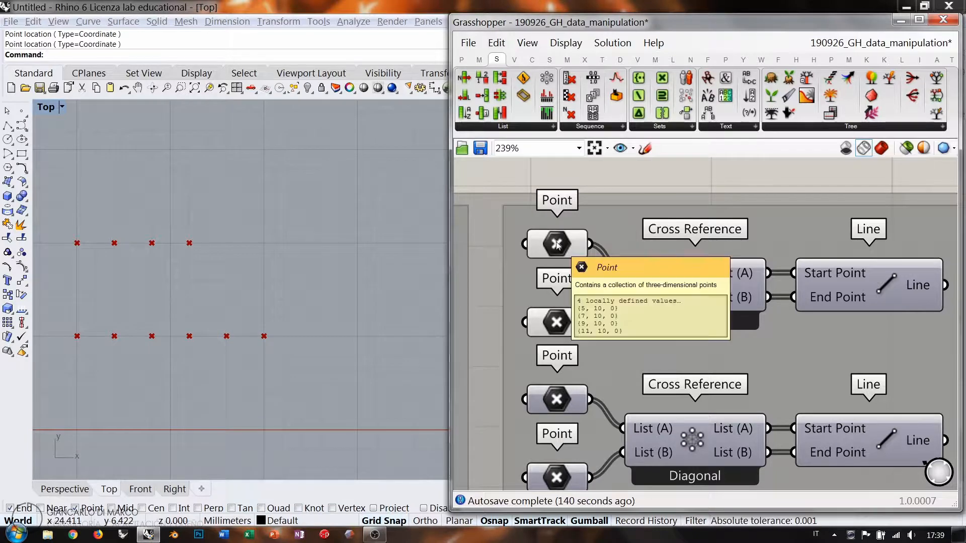
left_click(863, 285)
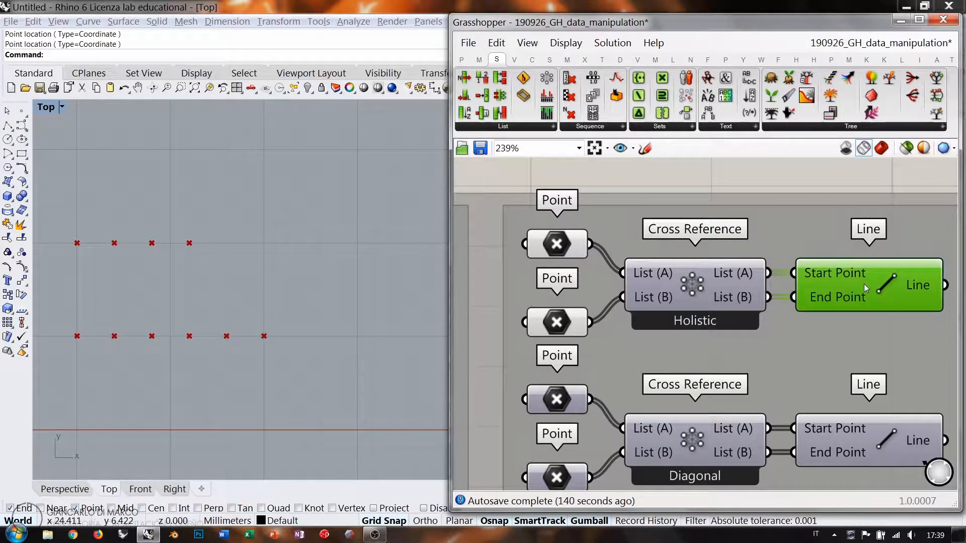
left_click(775, 176)
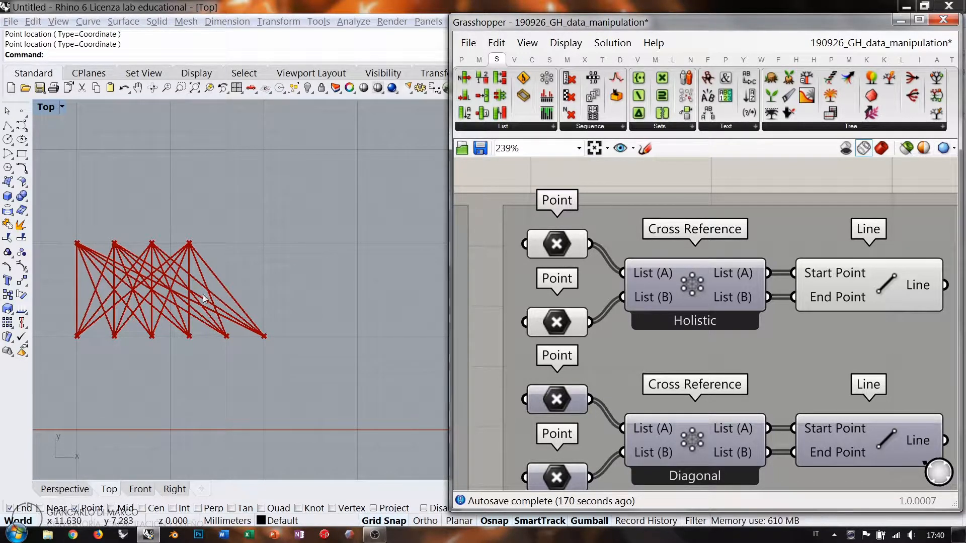
right_click_drag(219, 265, 289, 266)
Hide the previews of the Line component and both Point parameters in the Holistic example
left_click(880, 289)
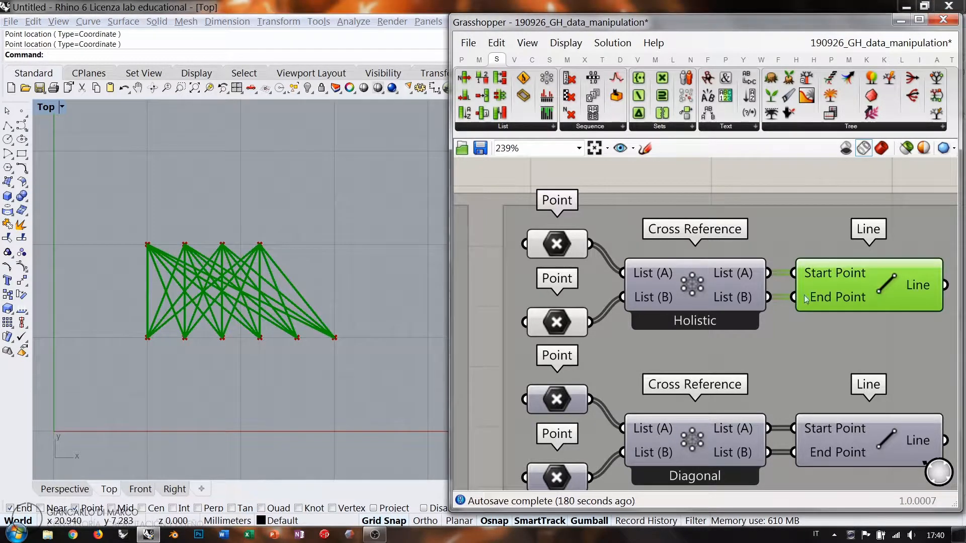
left_click(557, 244)
left_click(561, 322)
right_click_drag(561, 322, 699, 301)
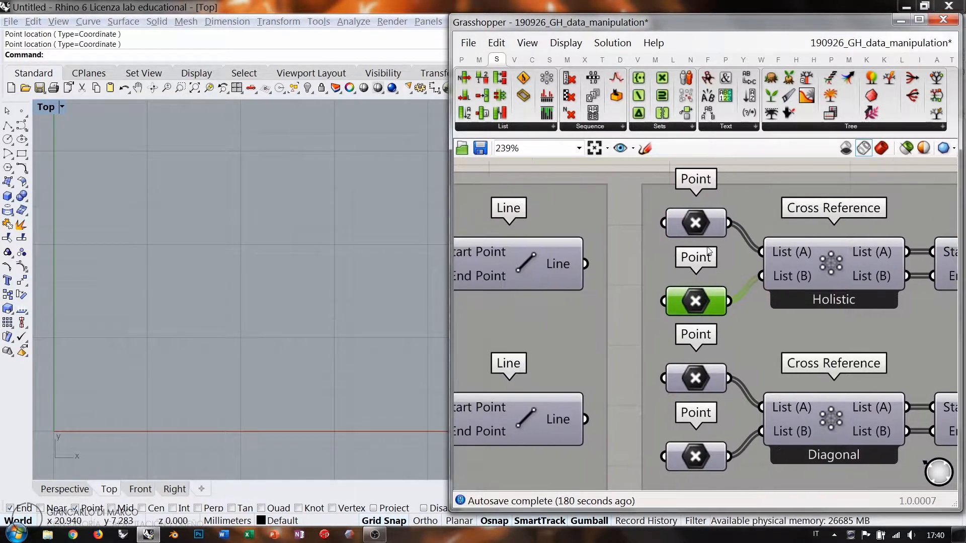
Duplicate the two Point parameters and the Holistic Cross Reference component onto an empty area of the canvas
left_click(698, 227)
left_click(698, 300, "shift")
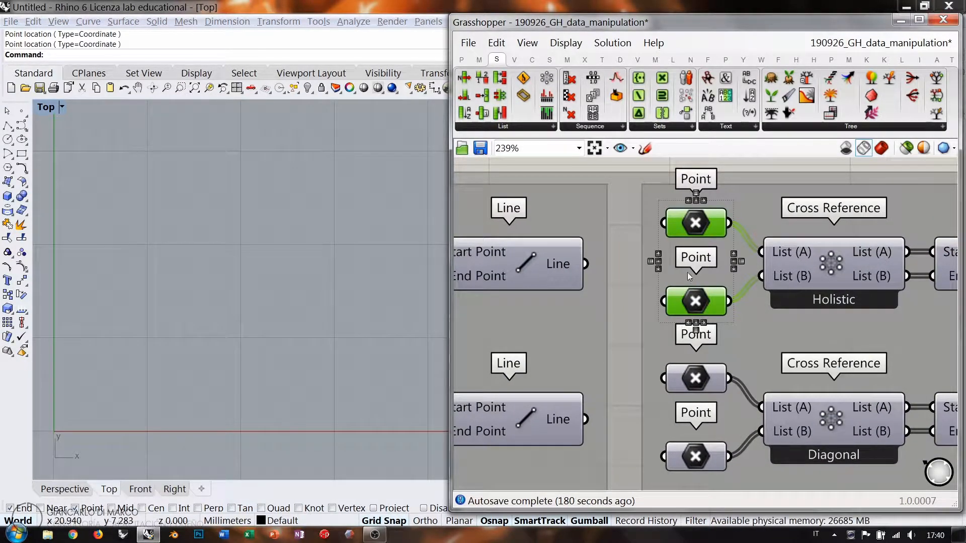
left_click(825, 271, "shift")
left_click_drag(834, 255, 536, 213)
scroll(829, 267, "down", 5)
right_click_drag(536, 214, 826, 213)
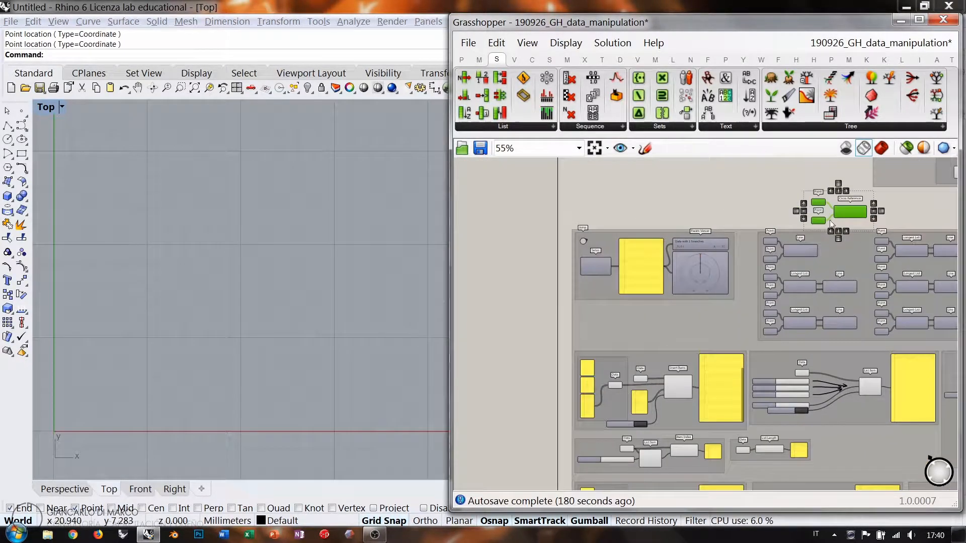
left_click_drag(851, 210, 484, 289)
right_click_drag(484, 288, 782, 269)
scroll(785, 271, "up", 3)
left_click_drag(759, 260, 585, 284)
left_click(611, 345)
scroll(578, 255, "up", 2)
right_click_drag(580, 258, 575, 311)
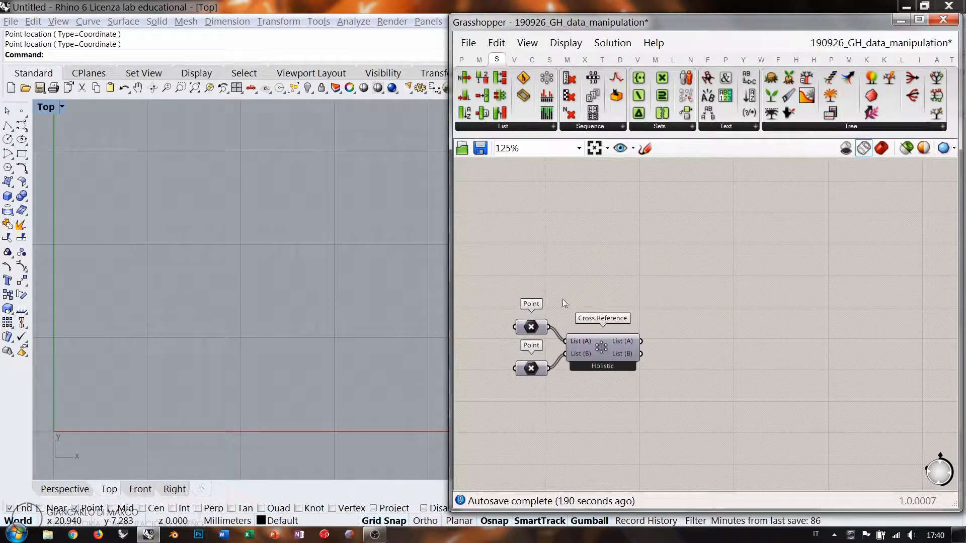
Add a Panel above the copied Cross Reference component and feed it from the upper Point parameter
double_click(611, 266)
type("//")
key("Return")
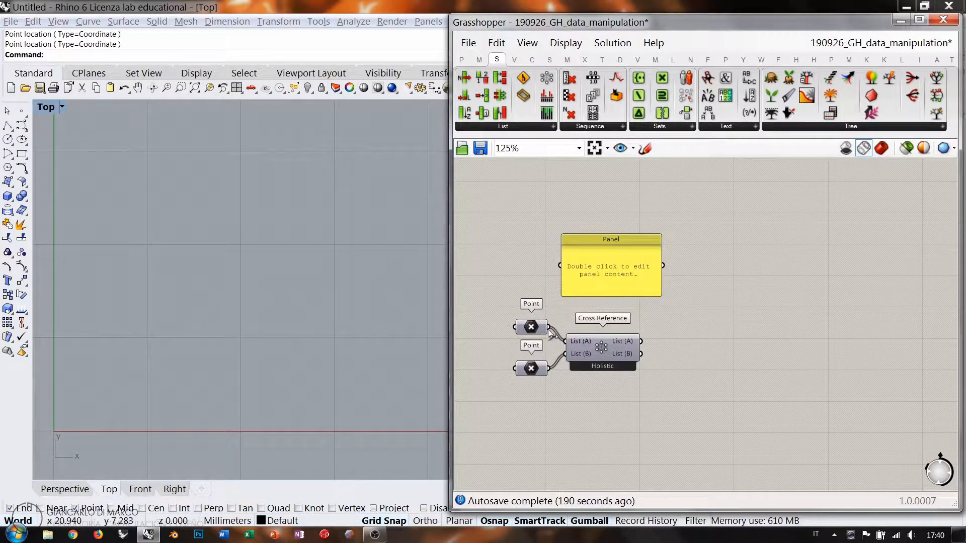
left_click_drag(548, 328, 560, 265)
Add a second Panel below the Cross Reference component and feed it from the lower Point parameter
double_click(592, 436)
type("//")
key("Return")
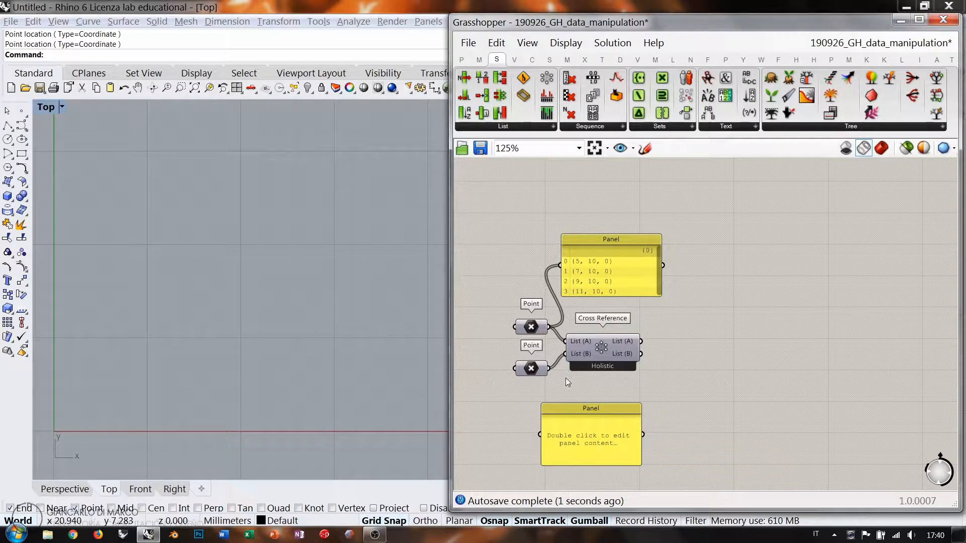
left_click_drag(548, 368, 598, 468)
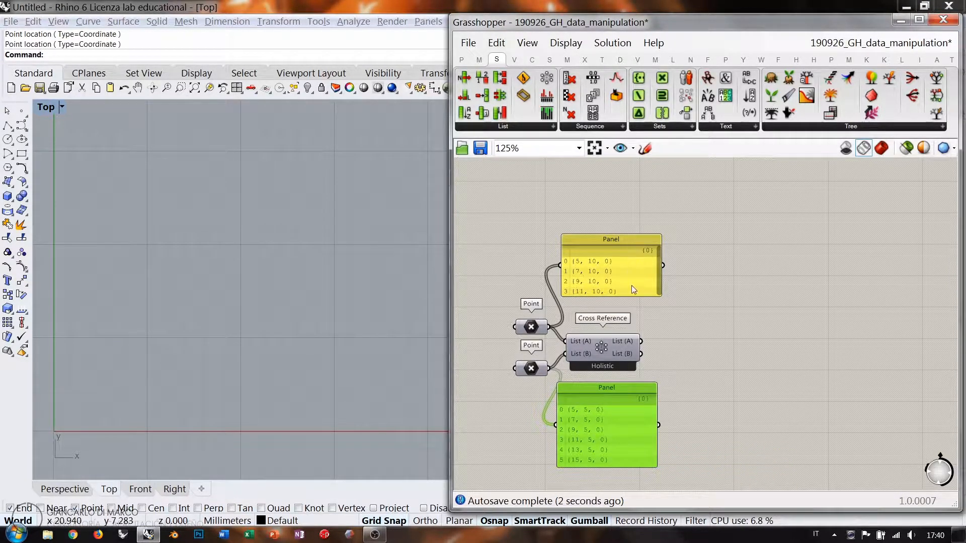
Adjust the upper and lower Panels' placement around the Cross Reference component so all their point entries fit
left_click(670, 326)
left_click(610, 284)
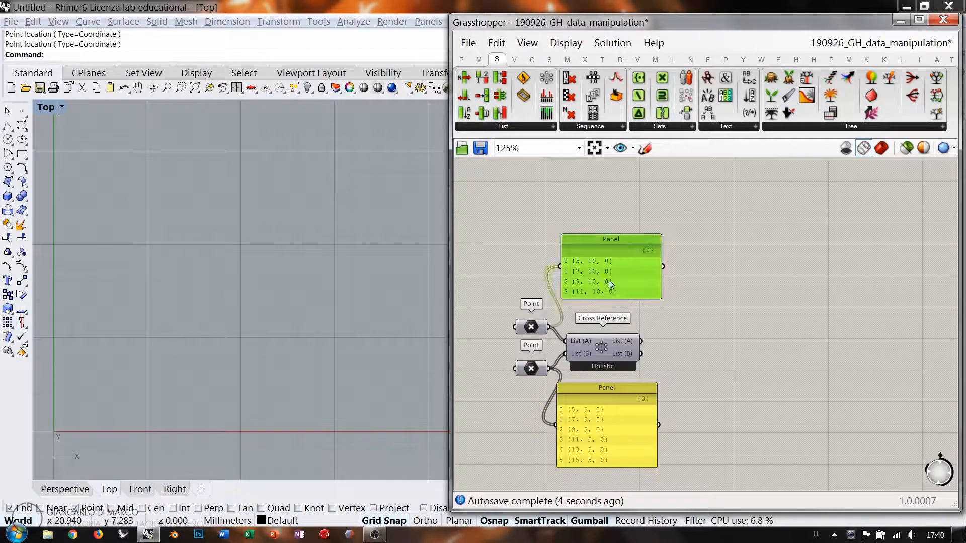
left_click_drag(604, 420, 615, 433)
right_click_drag(615, 433, 584, 367)
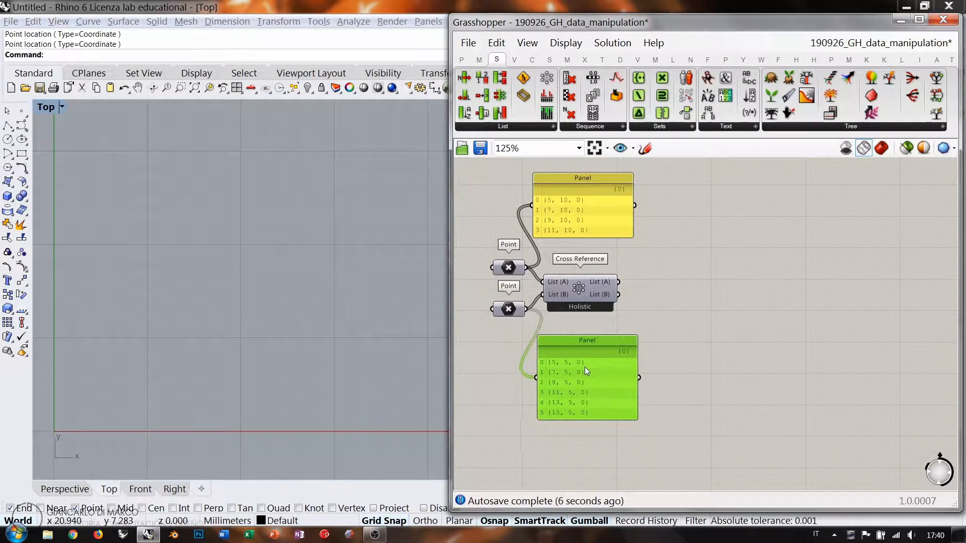
left_click(649, 292)
left_click_drag(582, 209, 584, 212)
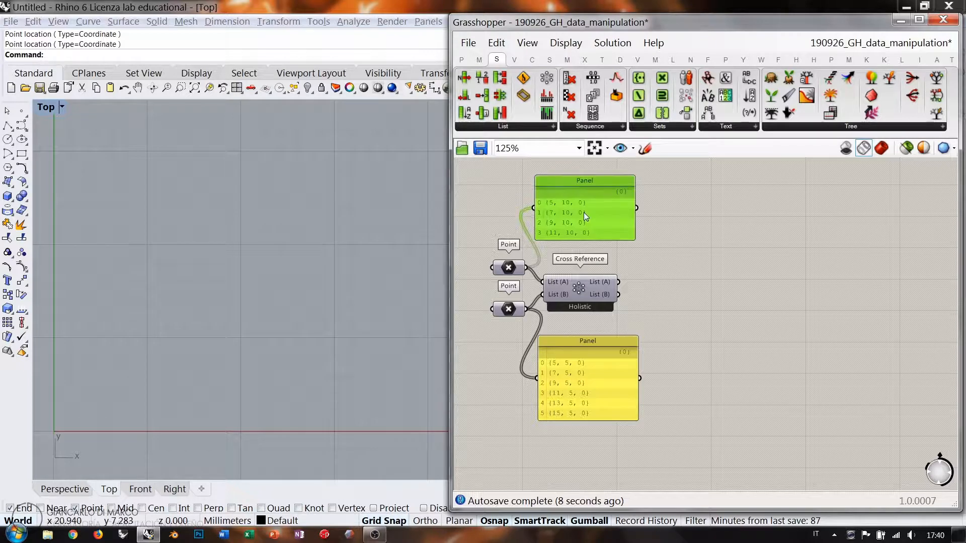
left_click(664, 274)
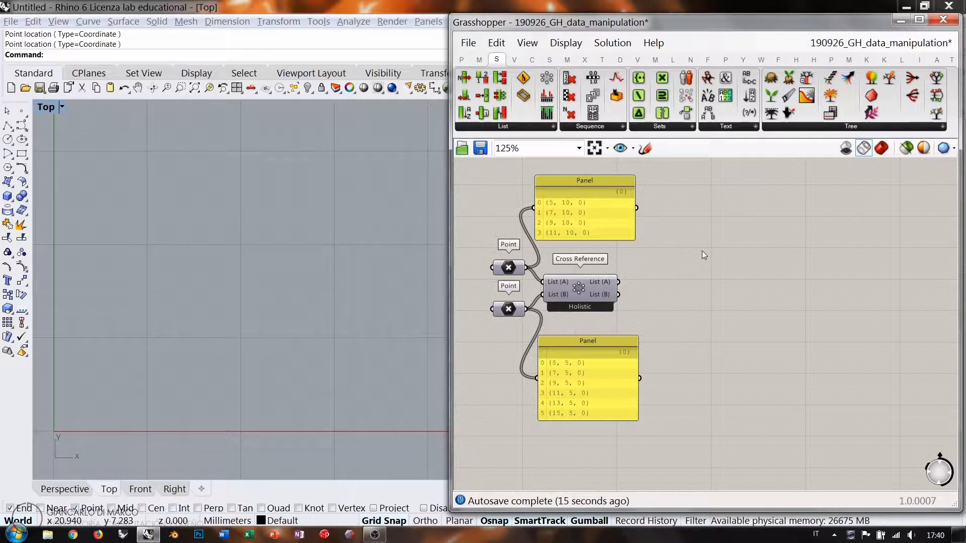
Duplicate the upper Panel into the free space beyond the Cross Reference component's outputs
left_click_drag(583, 214, 728, 236, "alt")
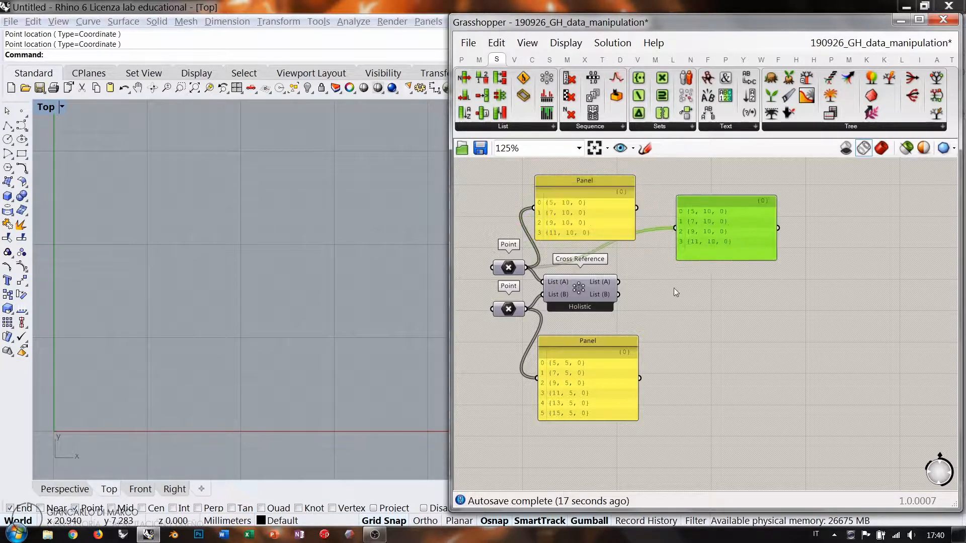
Feed the Cross Reference List (A) output into the unconnected panel and stretch the panel tall enough to show every entry
left_click_drag(618, 281, 709, 208)
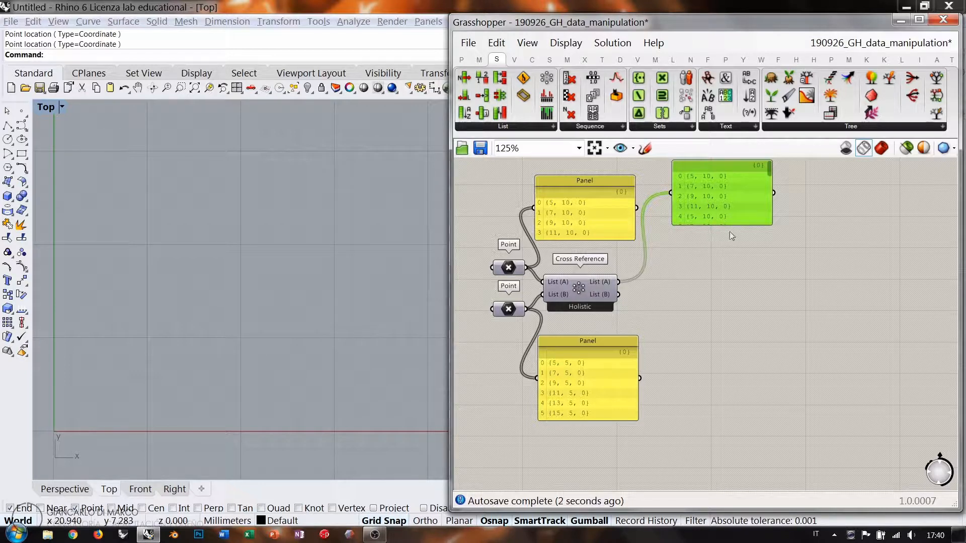
left_click_drag(718, 224, 710, 413)
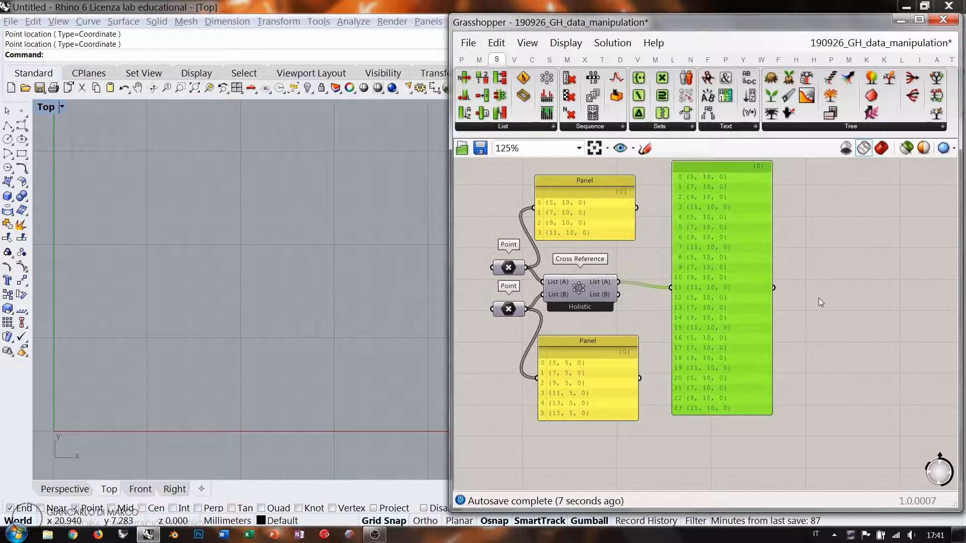
left_click(573, 390)
left_click(577, 215)
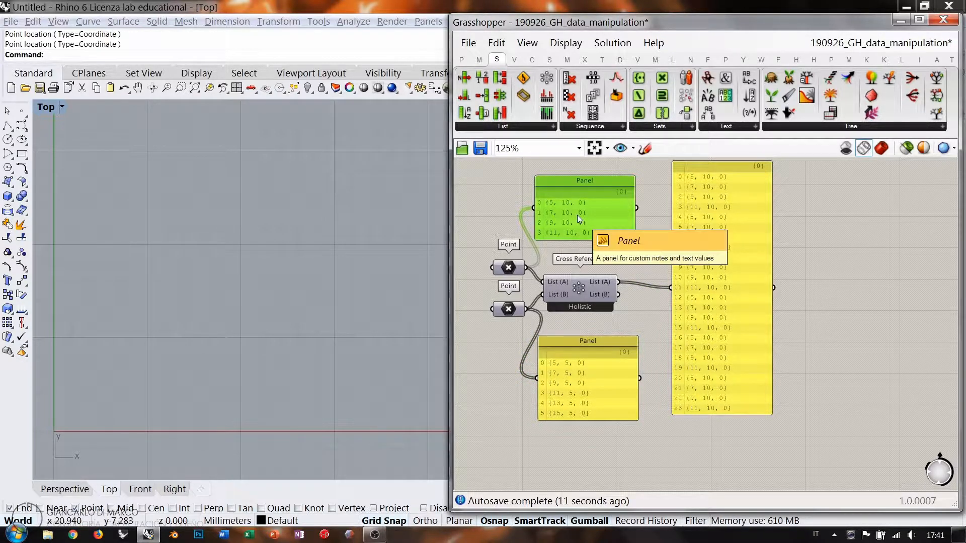
left_click(656, 195)
Narrow the List (A) output panel and shift it slightly to make room beside it
left_click_drag(711, 255, 704, 250)
right_click_drag(721, 228, 696, 254)
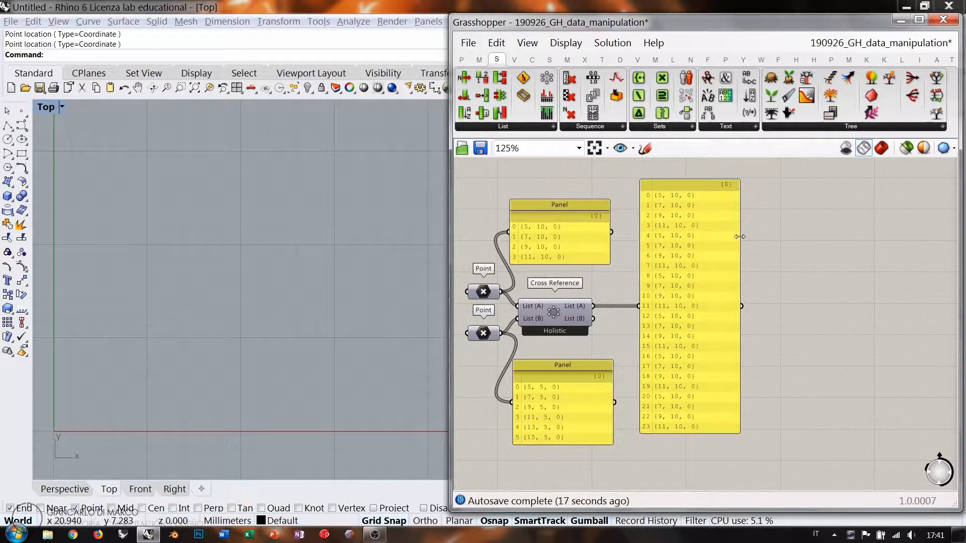
left_click_drag(739, 236, 714, 236)
left_click_drag(656, 304, 666, 293)
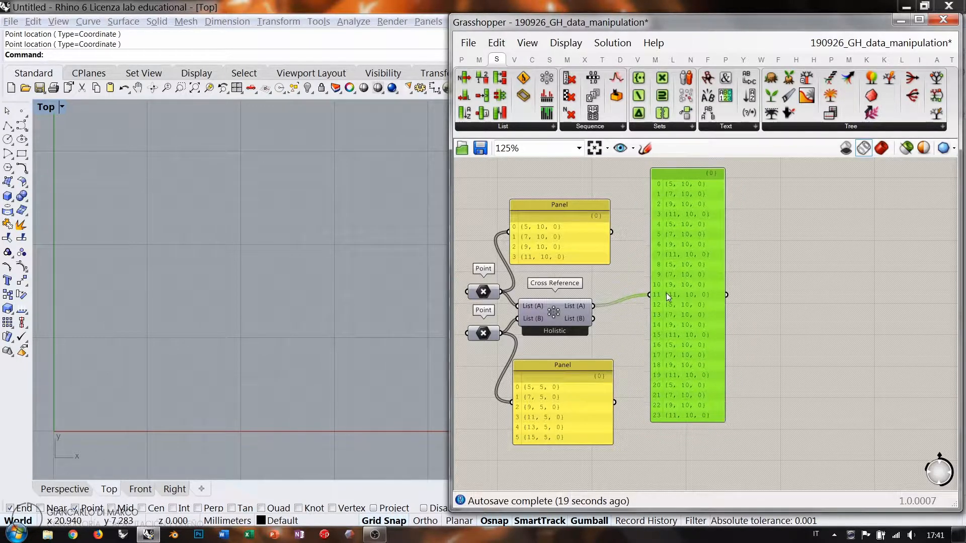
left_click(739, 222)
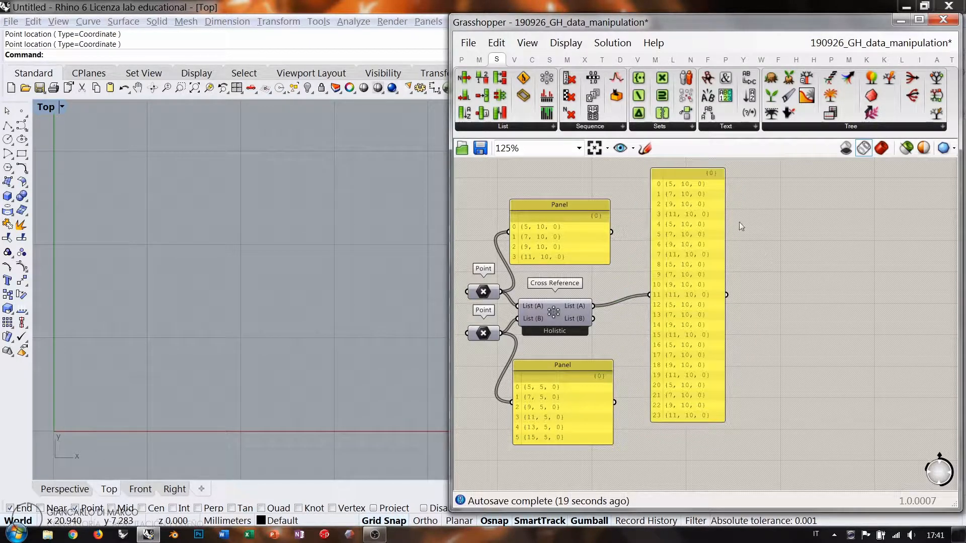
Duplicate the List (A) output panel and connect the copy to the Cross Reference List (B) output instead
left_click(678, 277)
left_click_drag(678, 277, 793, 313, "alt")
left_click(740, 274)
left_click_drag(644, 313, 765, 330)
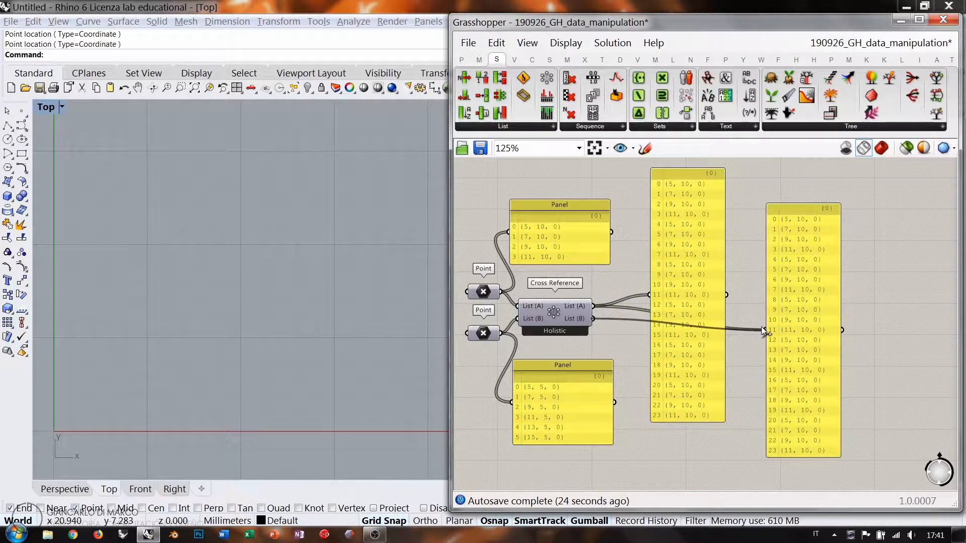
Place the List (B) output panel directly beside the List (A) output panel with their rows aligned
left_click_drag(809, 293, 767, 278)
left_click(862, 280)
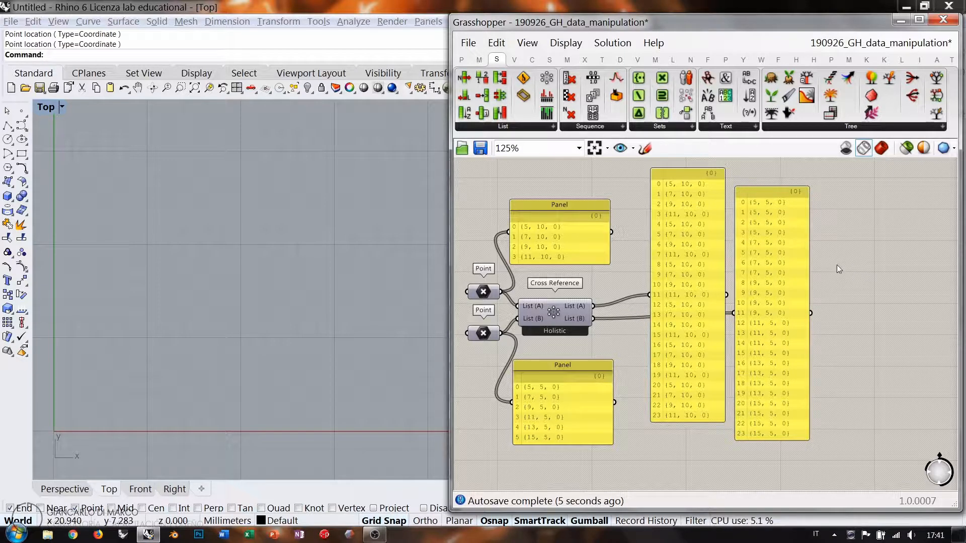
mouse_move(780, 278)
left_mouse_down()
mouse_move(792, 273)
mouse_move(790, 263)
left_mouse_up()
scroll(790, 263, "up", 1)
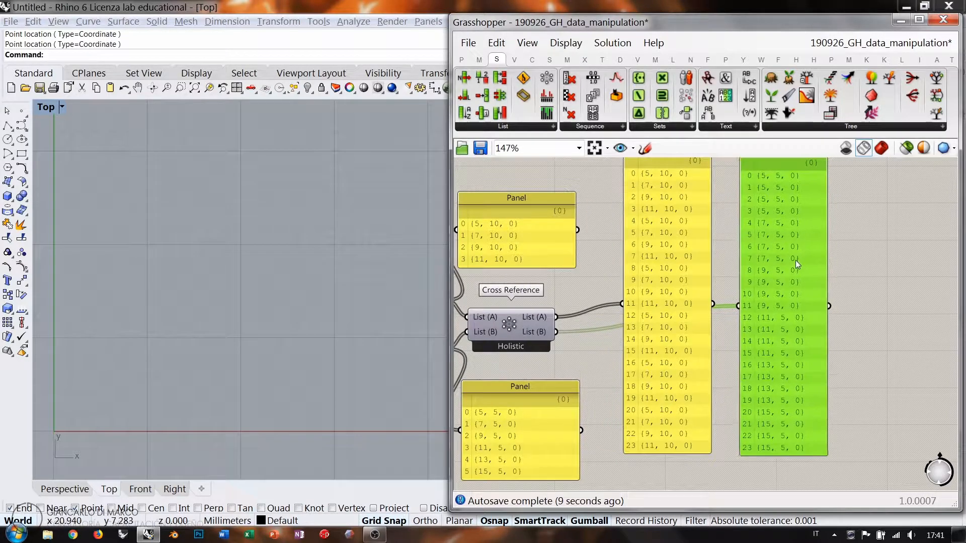
left_click(855, 246)
left_click(767, 277)
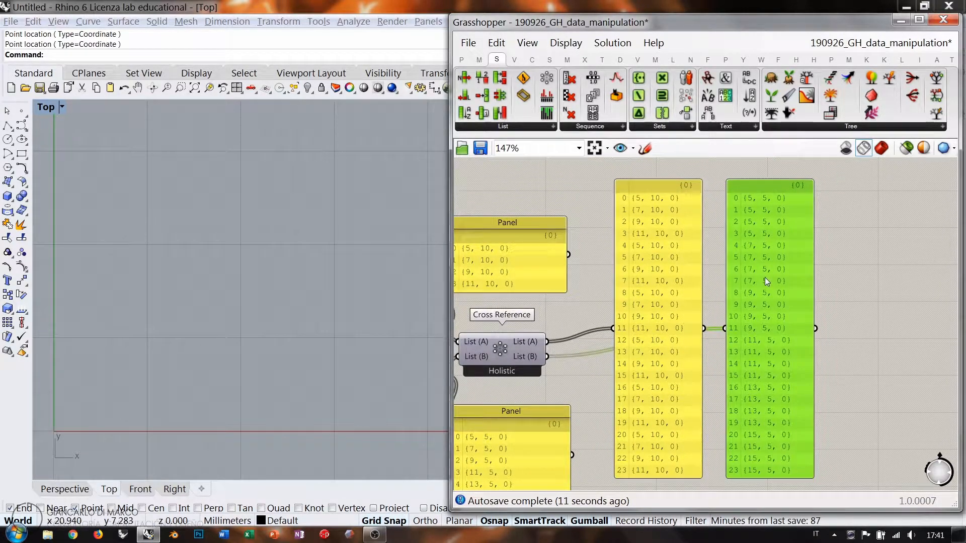
left_click(838, 246)
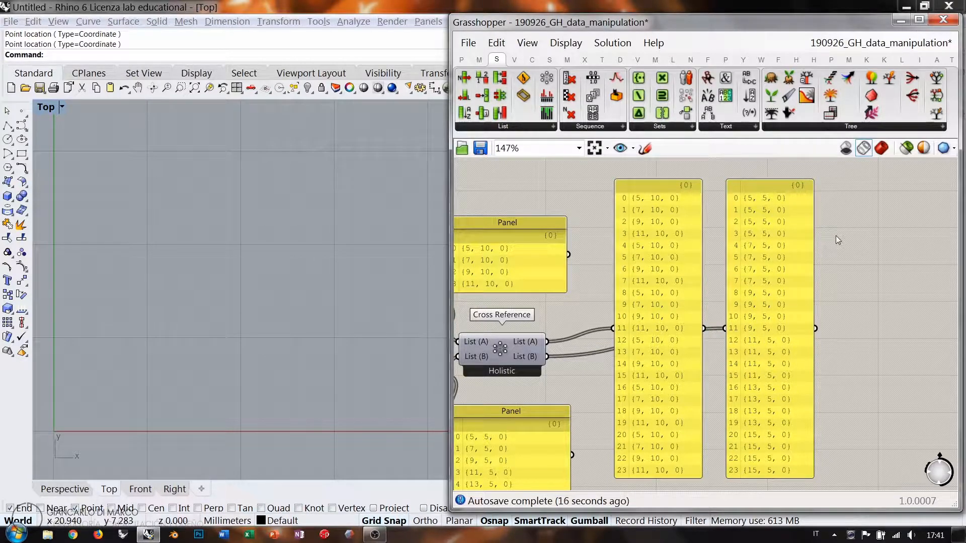
Sketch freehand brackets beside the List (A) output panel, dividing its rows into groups of four
scroll(828, 236, "up", 1)
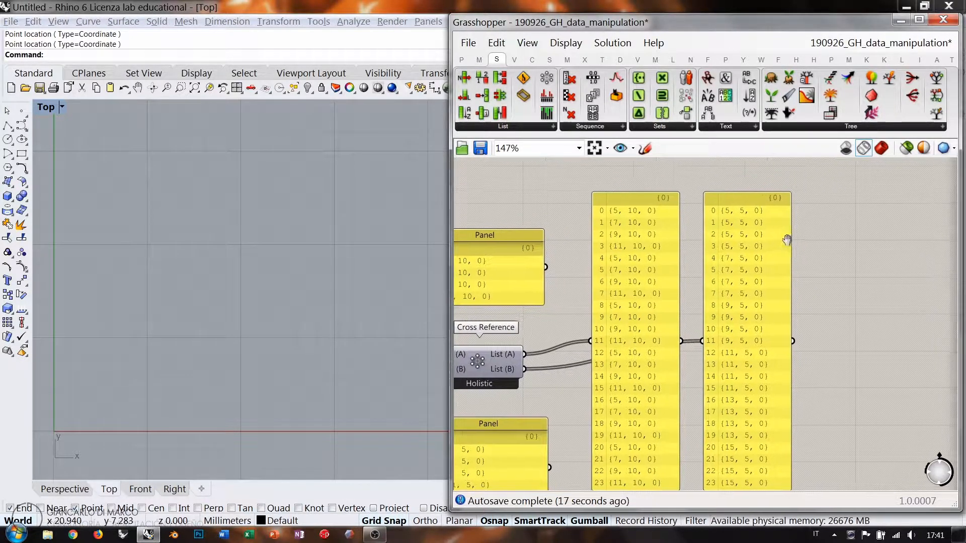
scroll(702, 203, "up", 2)
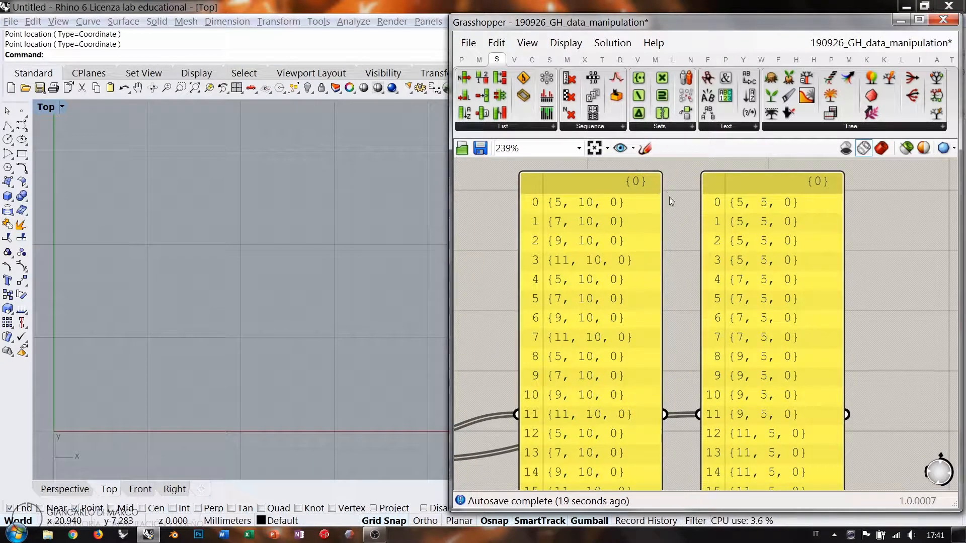
right_click_drag(670, 198, 662, 219)
left_click(645, 148)
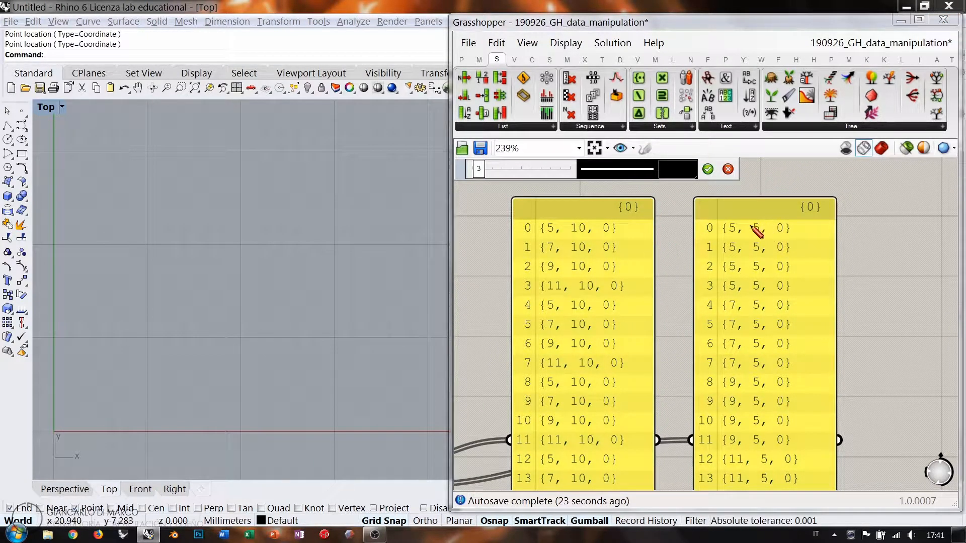
left_click_drag(752, 227, 753, 231)
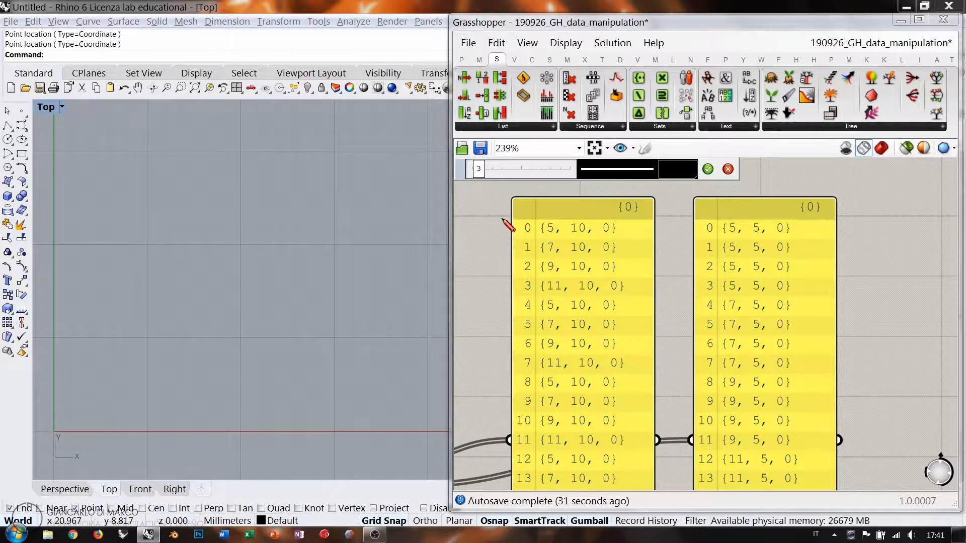
mouse_move(505, 218)
left_mouse_down()
mouse_move(499, 295)
mouse_move(510, 298)
mouse_move(495, 216)
left_mouse_up()
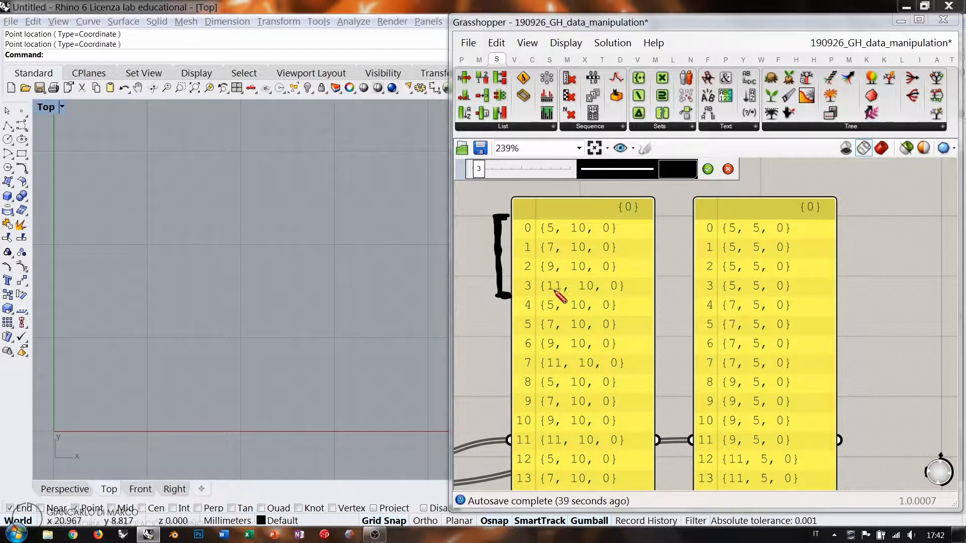
mouse_move(504, 303)
left_mouse_down()
mouse_move(499, 375)
mouse_move(510, 372)
mouse_move(499, 433)
mouse_move(501, 449)
mouse_move(509, 443)
mouse_move(498, 491)
left_mouse_up()
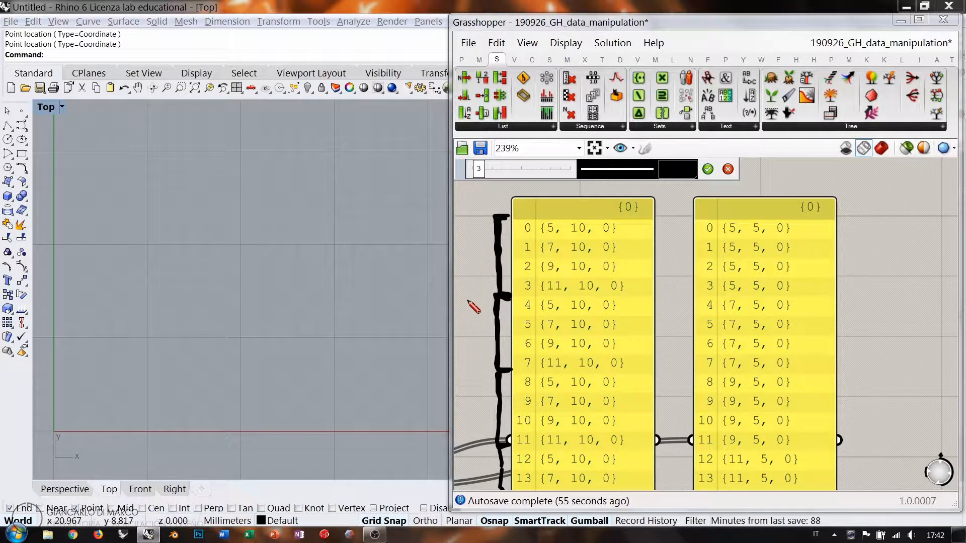
Handwrite the note "6x4" next to both the List (A) and List (B) output panels
mouse_move(474, 192)
left_mouse_down()
mouse_move(470, 208)
mouse_move(506, 205)
mouse_move(492, 210)
left_mouse_up()
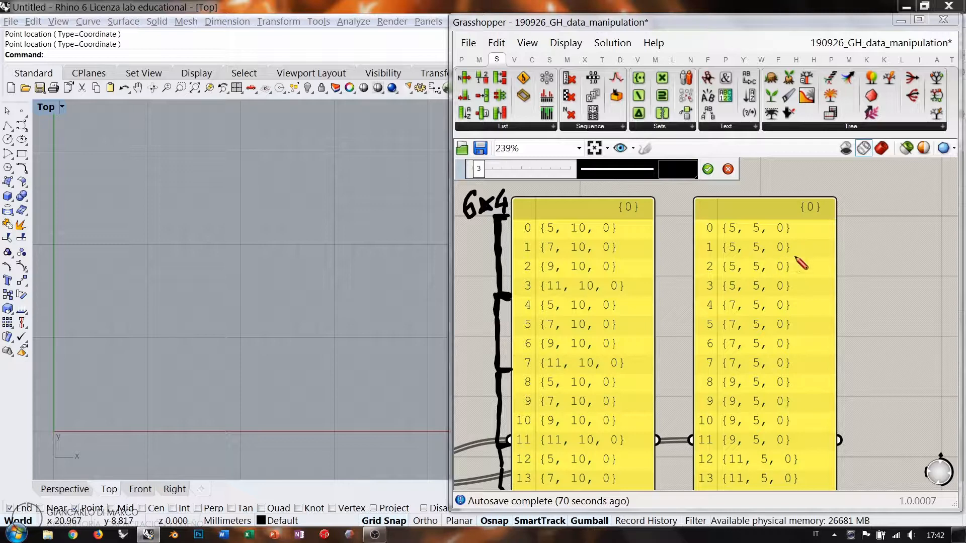
mouse_move(872, 201)
left_mouse_down()
mouse_move(861, 221)
mouse_move(867, 214)
mouse_move(890, 225)
left_mouse_up()
mouse_move(878, 226)
left_mouse_down()
mouse_move(890, 211)
mouse_move(911, 219)
left_mouse_up()
left_click_drag(905, 207, 906, 226)
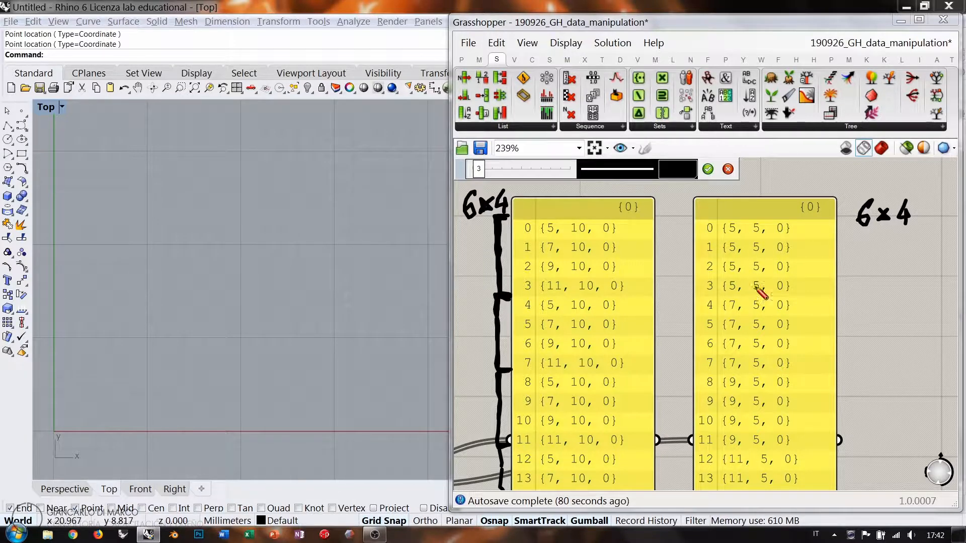
Draw short divider strokes below items 3, 7 and 11 of the List (B) panel and a wavy continuation mark beside it
left_click_drag(732, 294, 688, 298)
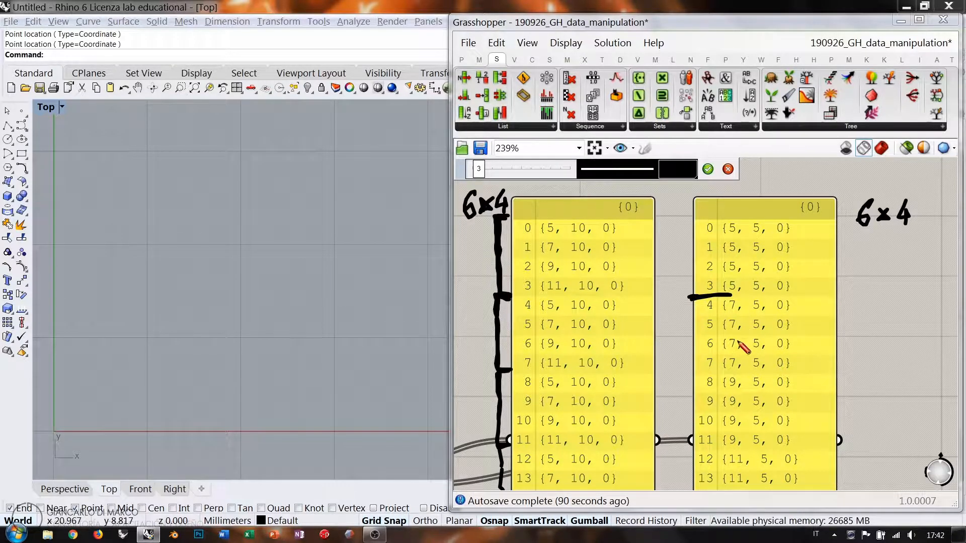
left_click_drag(691, 373, 723, 372)
left_click_drag(688, 447, 719, 446)
left_click_drag(855, 444, 857, 482)
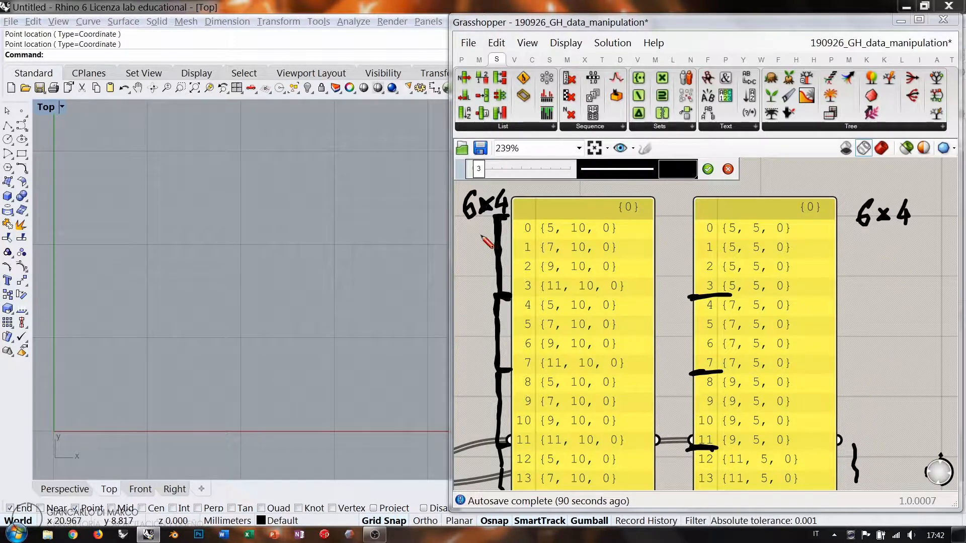
Handwrite "24" beneath the "6x4" note beside each output panel
left_click_drag(459, 242, 475, 268)
mouse_move(484, 237)
left_mouse_down()
mouse_move(479, 252)
mouse_move(490, 257)
left_mouse_up()
left_click_drag(484, 244, 482, 269)
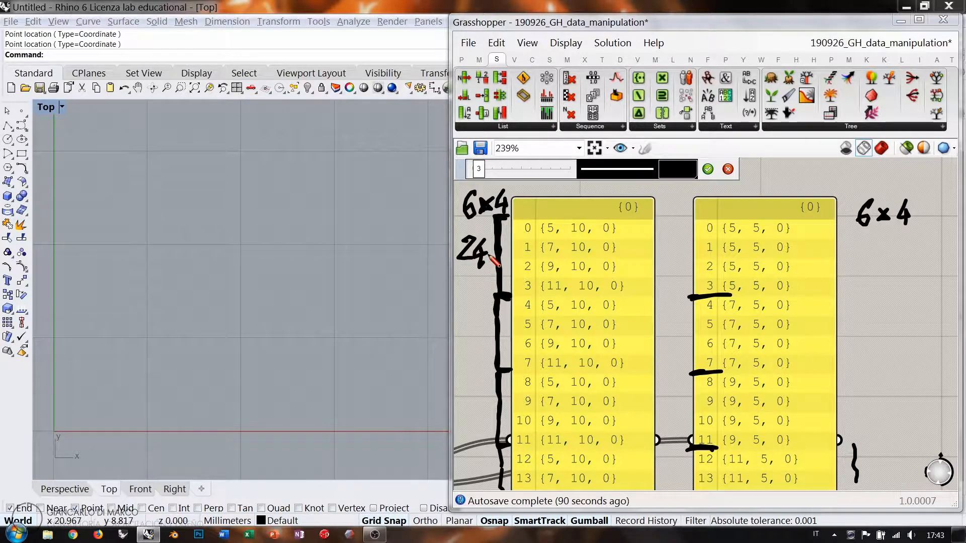
left_click_drag(861, 250, 889, 267)
left_click_drag(887, 254, 884, 282)
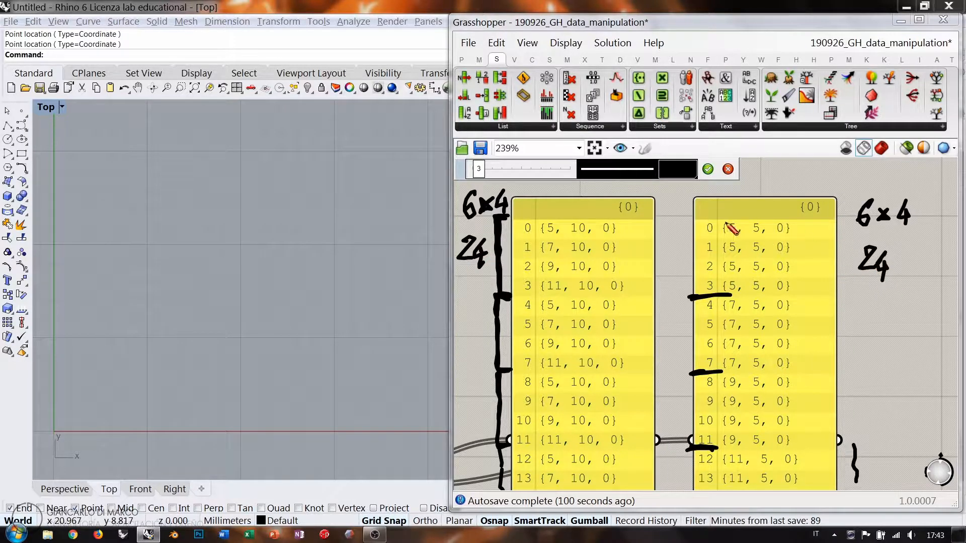
Draw horizontal connecting strokes pairing items 0 to 7 of the List (A) panel with the same indices in the List (B) panel
left_click_drag(628, 229, 698, 229)
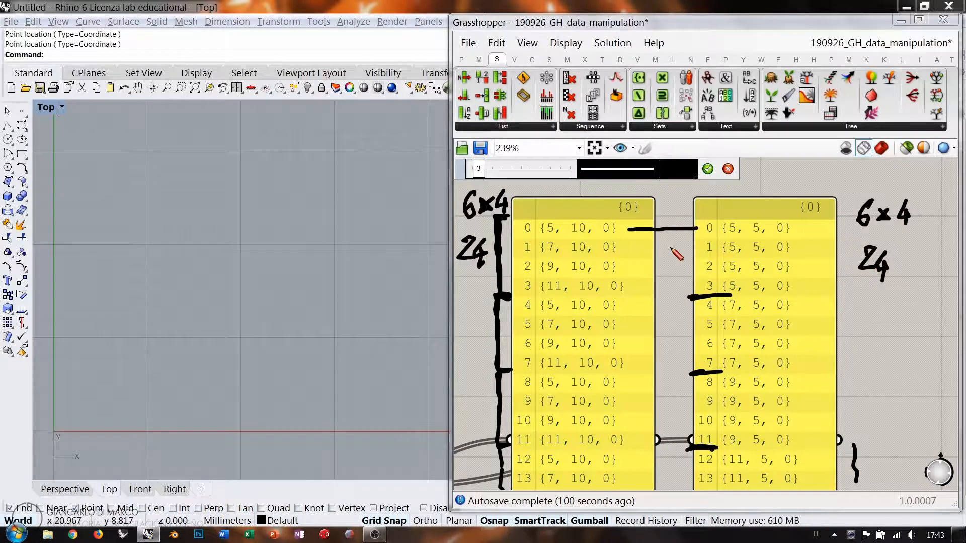
left_click_drag(629, 247, 703, 247)
left_click_drag(628, 266, 699, 266)
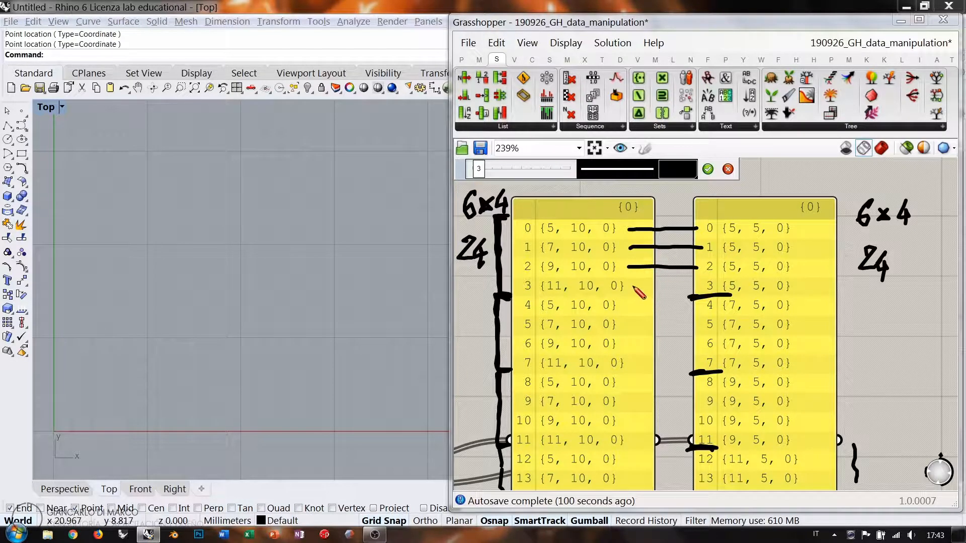
left_click_drag(635, 285, 699, 285)
mouse_move(632, 306)
left_mouse_down()
mouse_move(699, 306)
mouse_move(694, 321)
left_mouse_up()
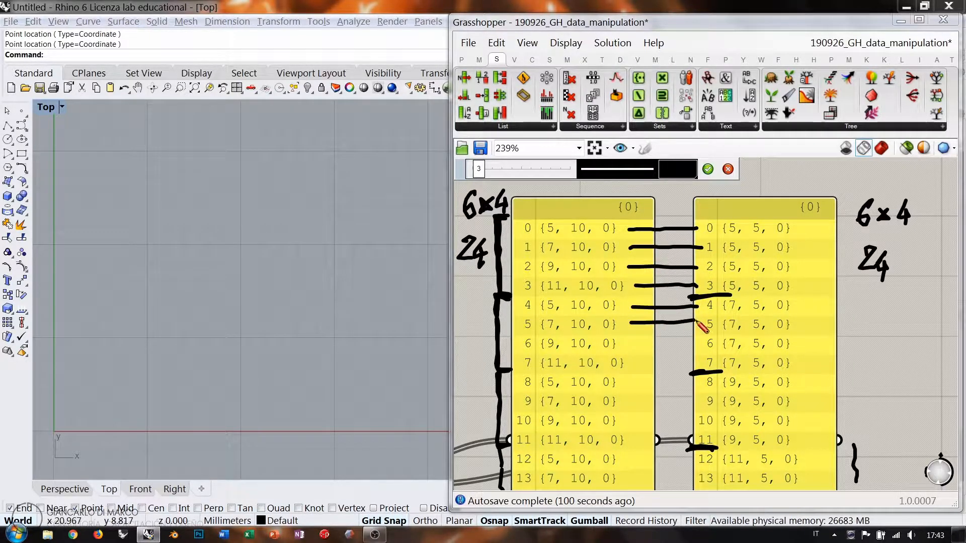
left_click_drag(630, 344, 698, 342)
left_click_drag(636, 363, 699, 362)
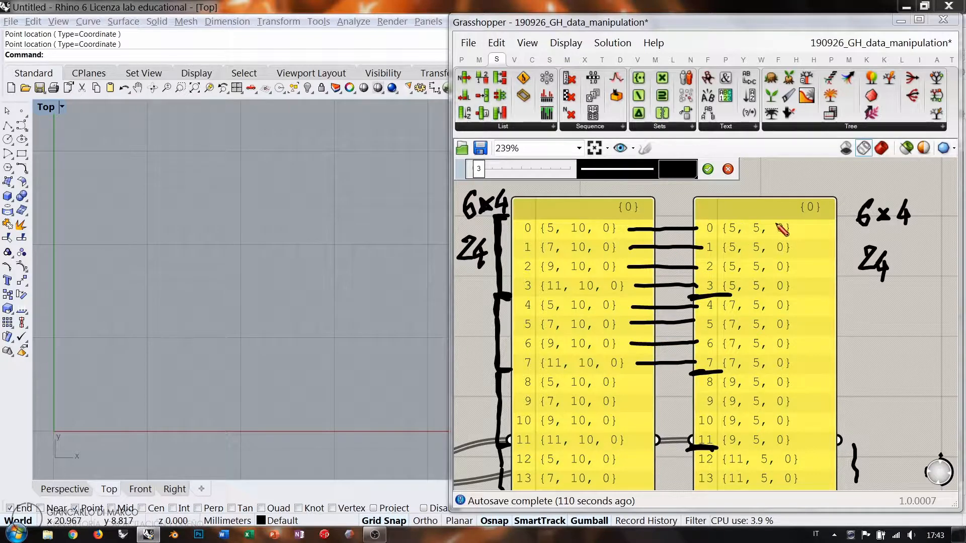
Circle the four {5, 5, 0} entries in the List (B) panel and the {5, 10, 0} entries at indices 0, 4, 8 and 12 in the List (A) panel
mouse_move(783, 221)
left_mouse_down()
mouse_move(725, 230)
mouse_move(779, 291)
mouse_move(796, 243)
mouse_move(786, 222)
left_mouse_up()
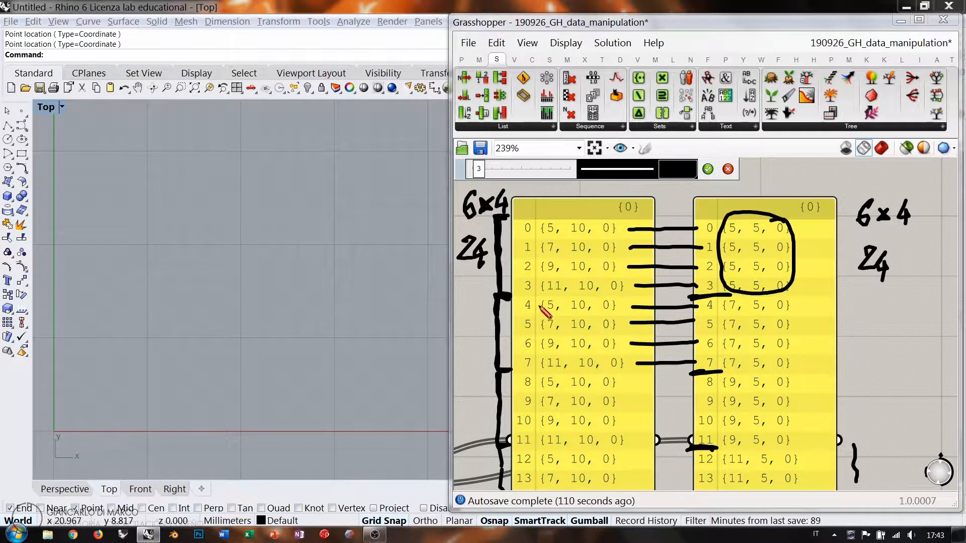
mouse_move(542, 312)
left_mouse_down()
mouse_move(622, 314)
mouse_move(596, 298)
mouse_move(529, 300)
mouse_move(525, 317)
left_mouse_up()
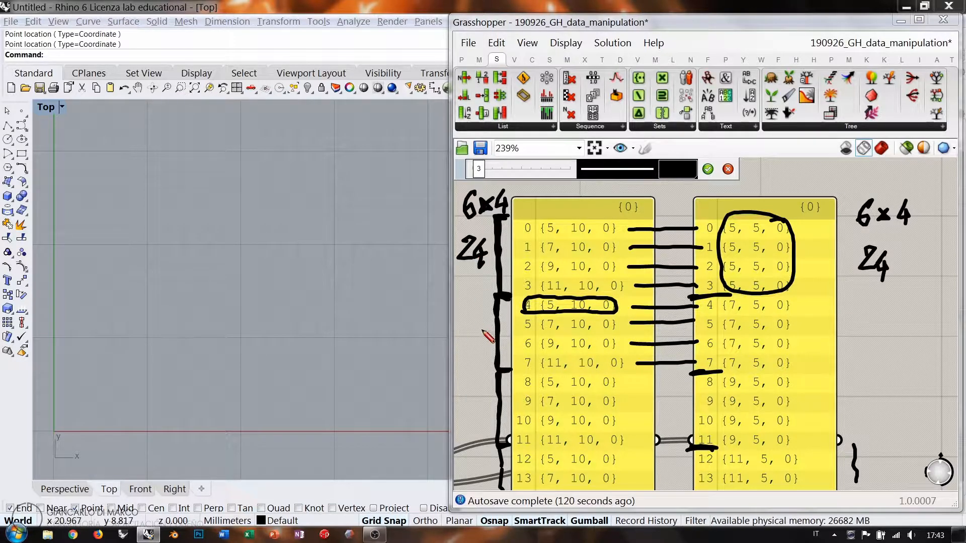
mouse_move(600, 222)
left_mouse_down()
mouse_move(530, 221)
mouse_move(584, 237)
mouse_move(615, 220)
left_mouse_up()
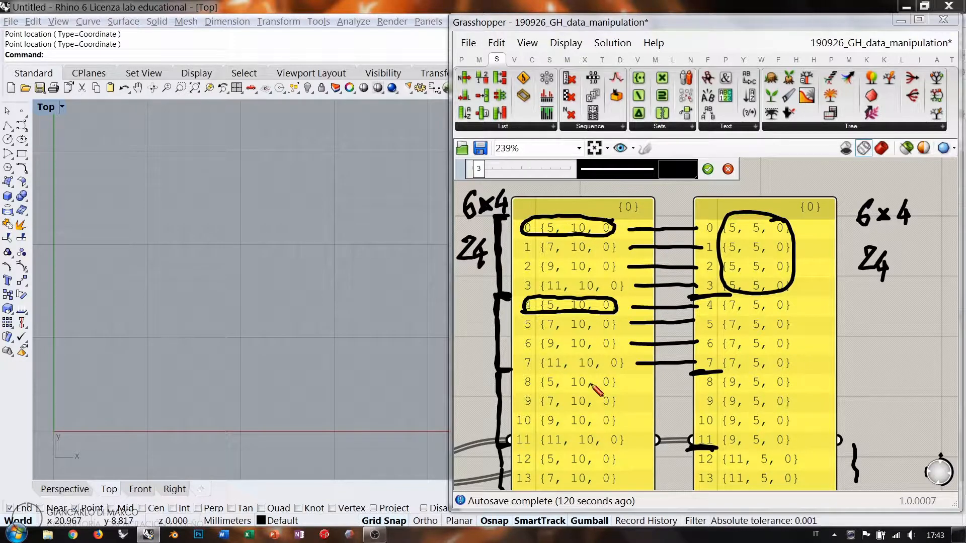
mouse_move(615, 375)
left_mouse_down()
mouse_move(539, 374)
mouse_move(587, 388)
mouse_move(615, 376)
left_mouse_up()
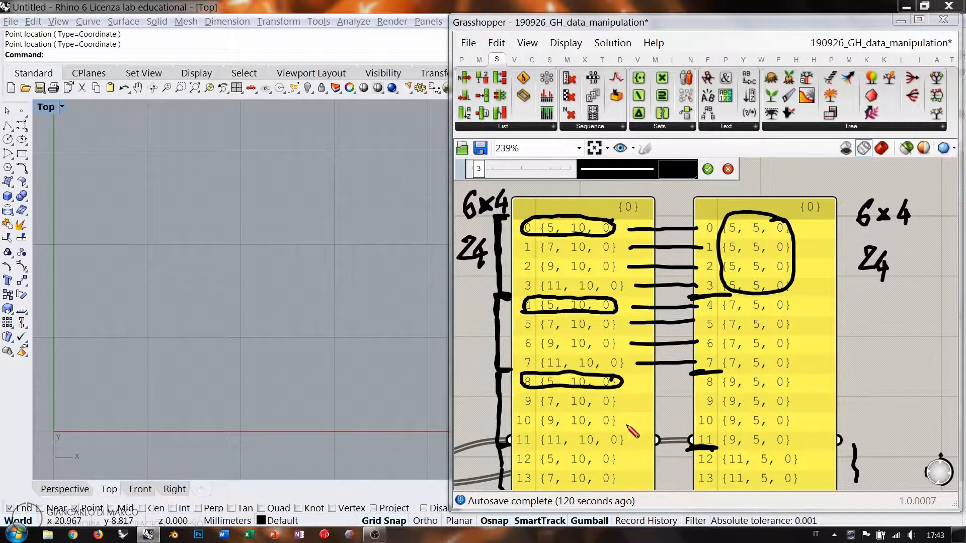
mouse_move(619, 454)
left_mouse_down()
mouse_move(514, 457)
mouse_move(612, 472)
left_mouse_up()
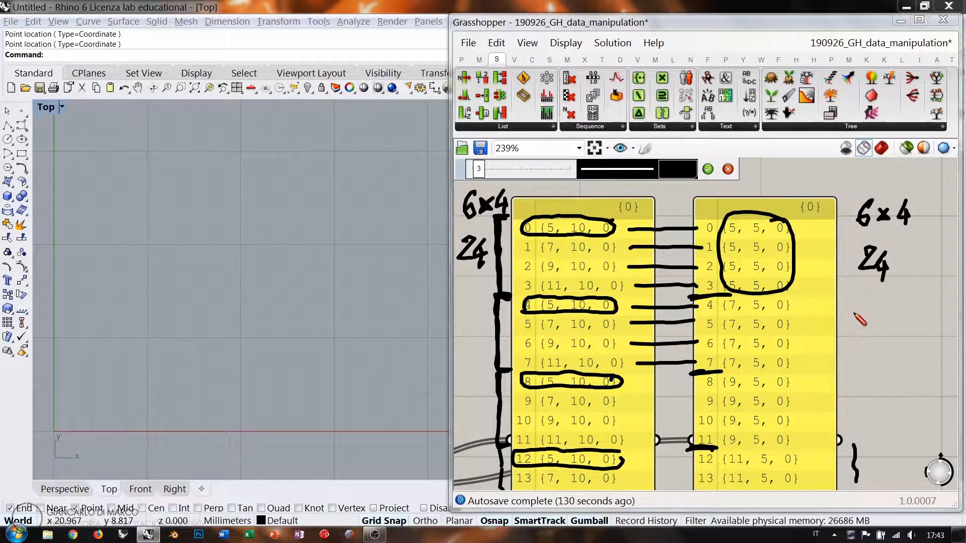
Sketch a row of four crosses above a row of three beside the List (B) panel and connect the two rows with crossing lines
mouse_move(853, 310)
left_mouse_down()
mouse_move(859, 322)
mouse_move(944, 317)
left_mouse_up()
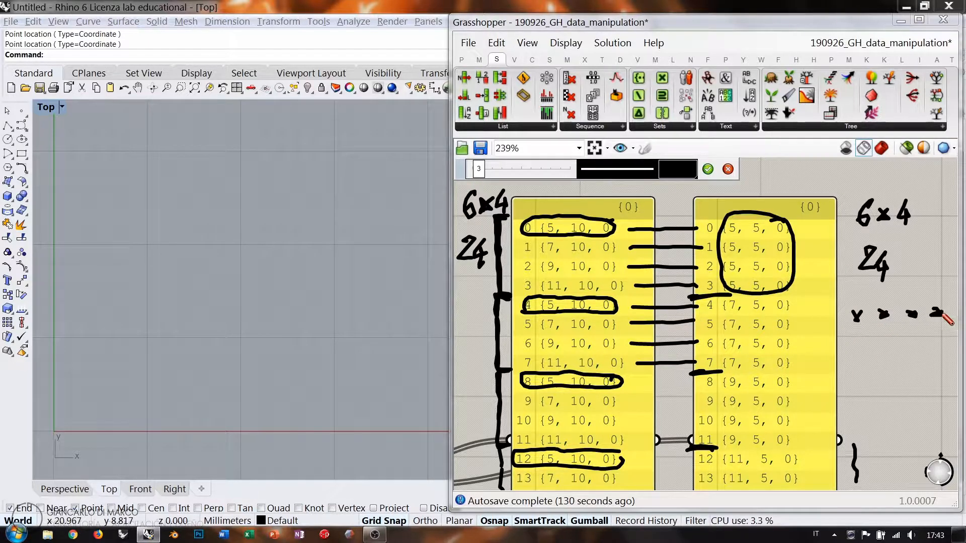
left_click_drag(850, 358, 913, 367)
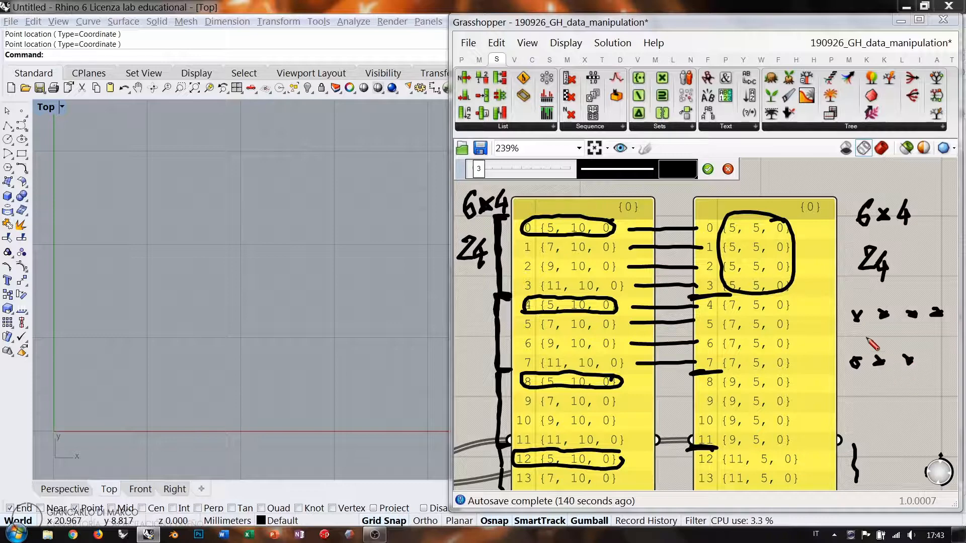
mouse_move(855, 315)
left_mouse_down()
mouse_move(855, 360)
mouse_move(875, 338)
mouse_move(880, 361)
mouse_move(909, 361)
left_mouse_up()
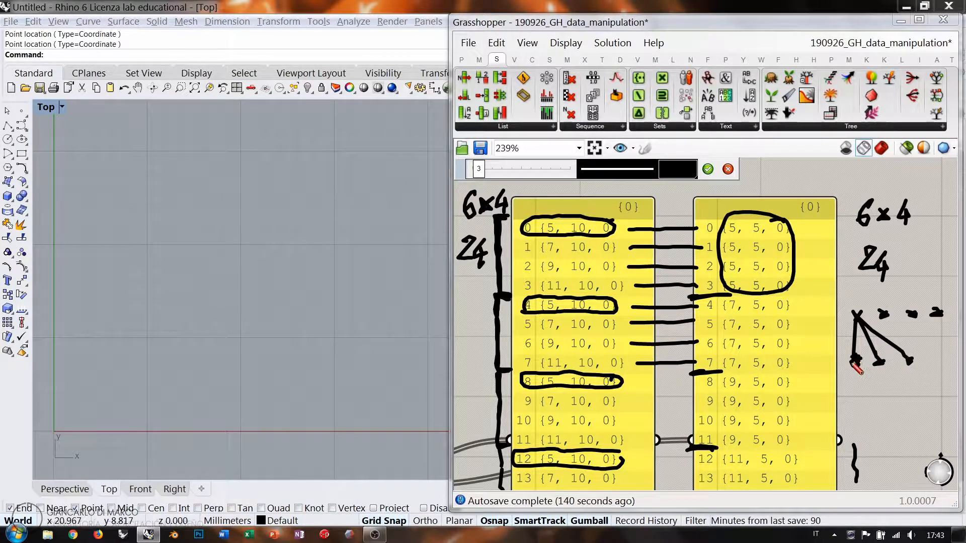
mouse_move(855, 361)
left_mouse_down()
mouse_move(886, 316)
mouse_move(942, 313)
left_mouse_up()
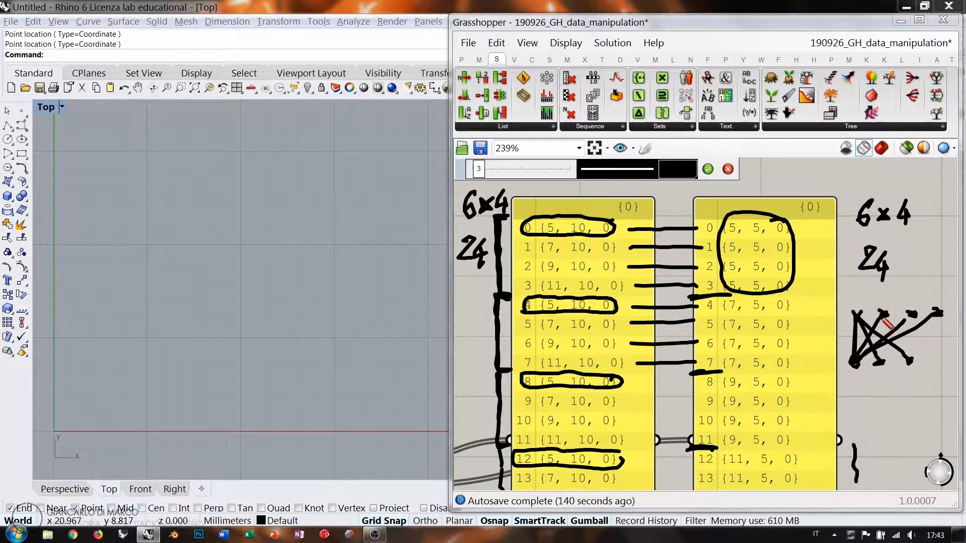
left_click_drag(887, 314, 881, 360)
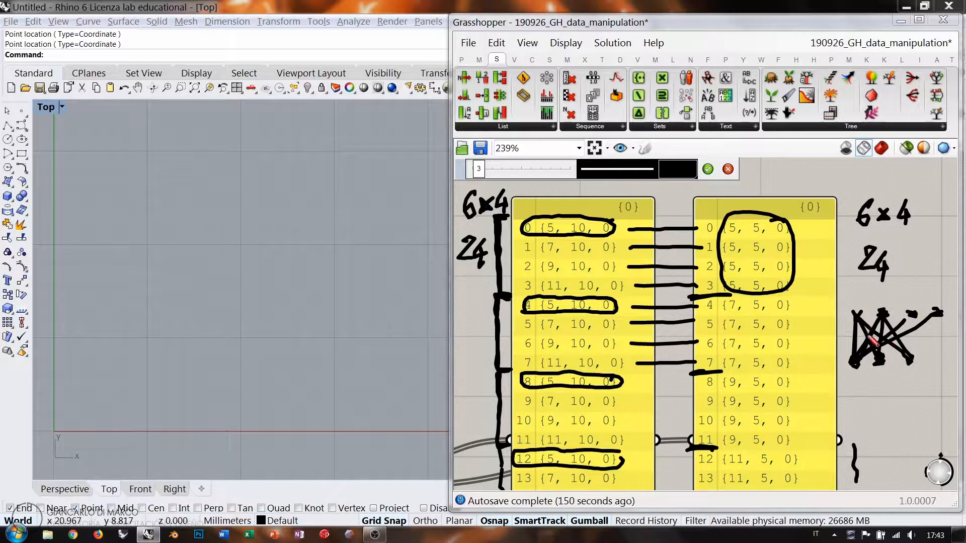
left_click_drag(869, 337, 882, 316)
left_click_drag(882, 359, 912, 314)
left_click_drag(883, 362, 935, 314)
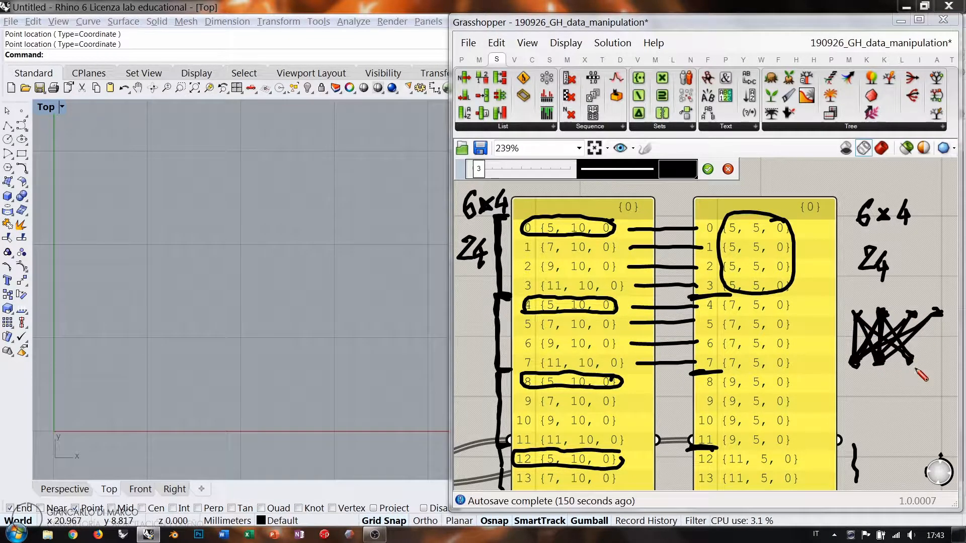
Discard the sketch annotations and delete the Cross Reference test setup together with its point parameters and panels
left_click(728, 169)
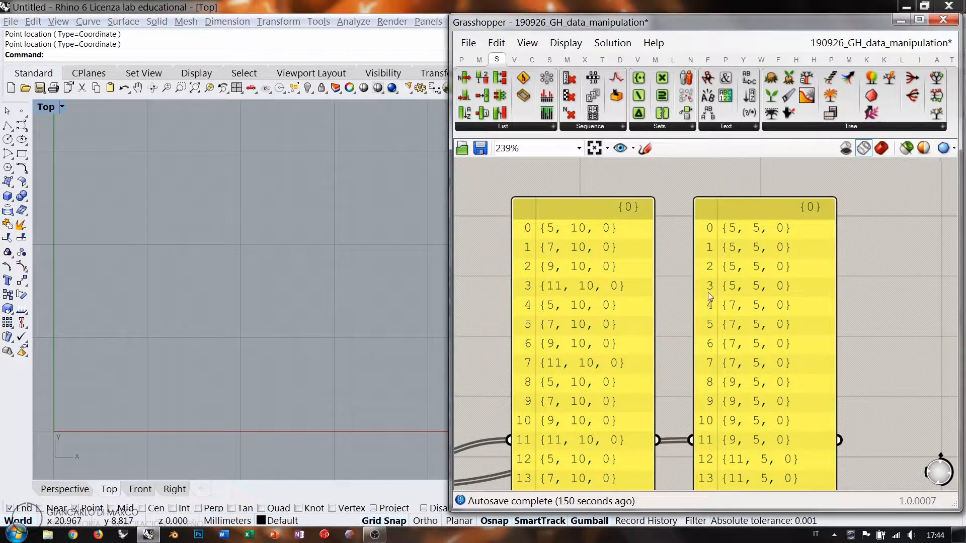
scroll(686, 264, "down", 5)
left_click_drag(739, 245, 486, 427)
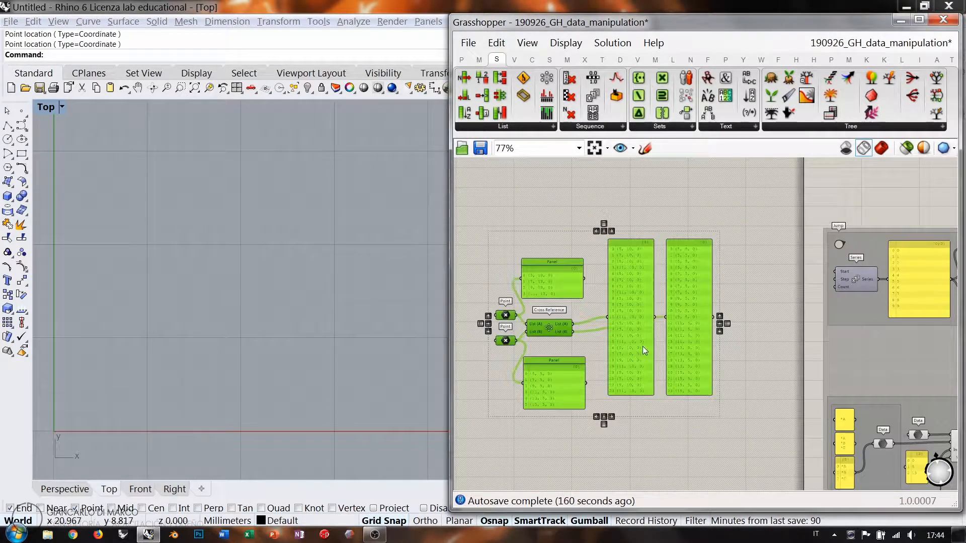
key("Delete")
Show the preview of the Line component and both Point parameters in the Holistic Cross Reference setup
right_click_drag(792, 313, 674, 266)
scroll(679, 285, "up", 4)
left_click(789, 227)
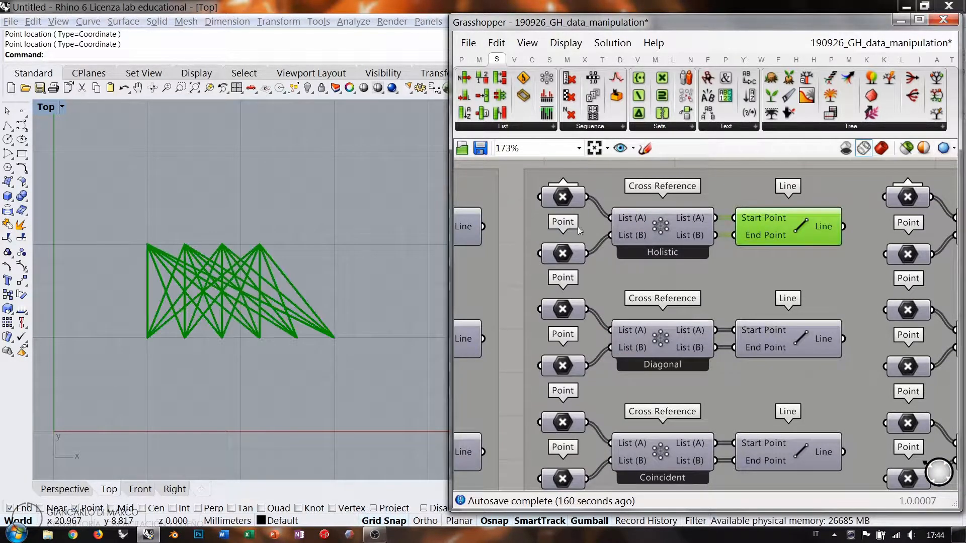
left_click(563, 196)
left_click(561, 253, "shift")
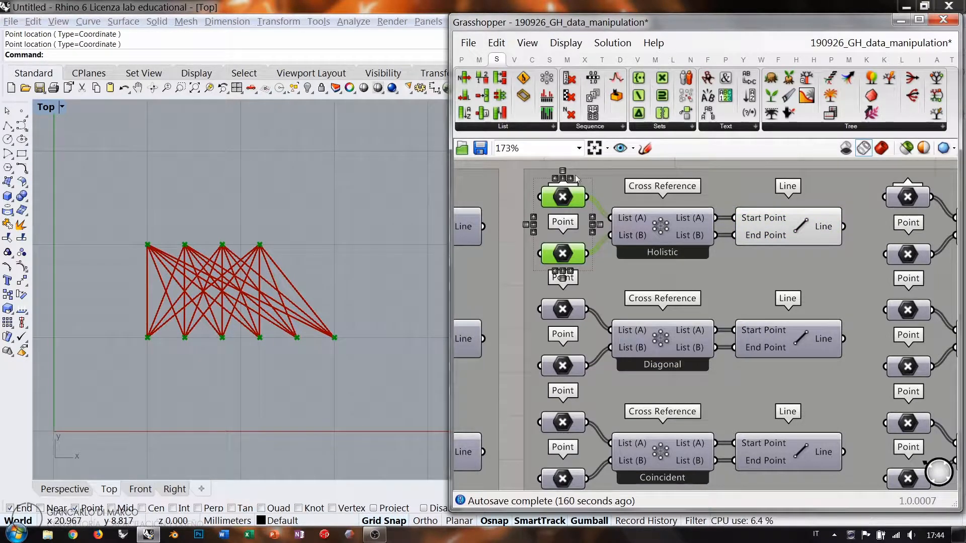
Hide the Holistic lines and preview the Line component of the Diagonal Cross Reference setup
left_click(804, 223)
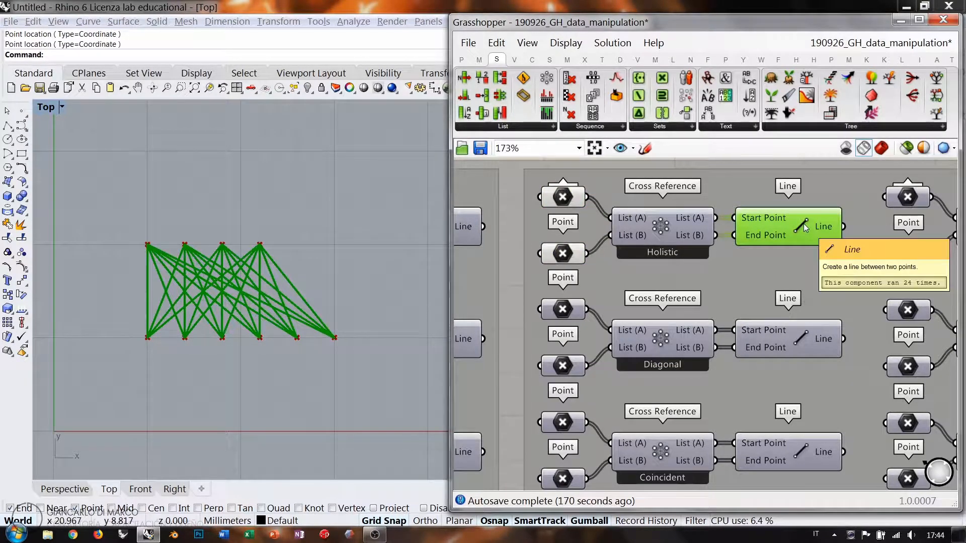
left_click(796, 339)
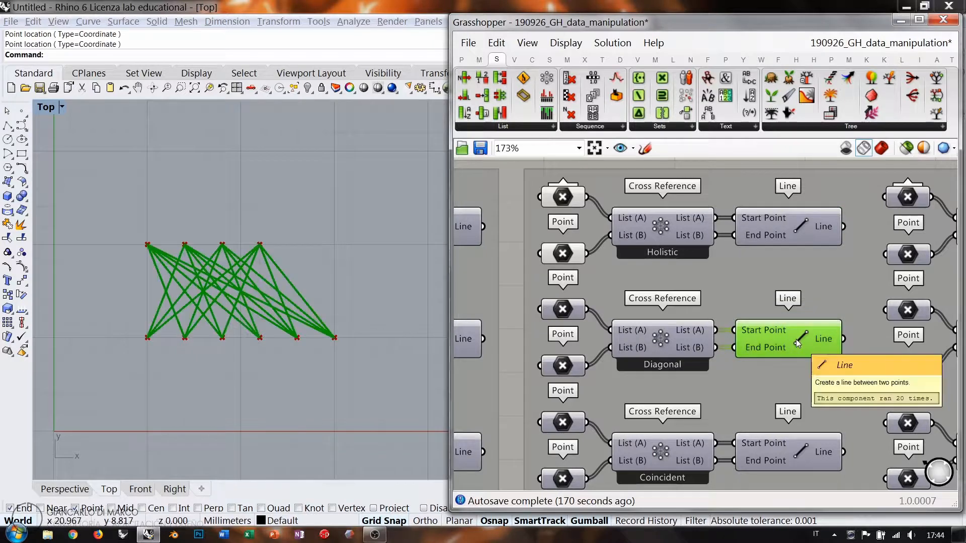
right_click_drag(776, 327, 788, 274)
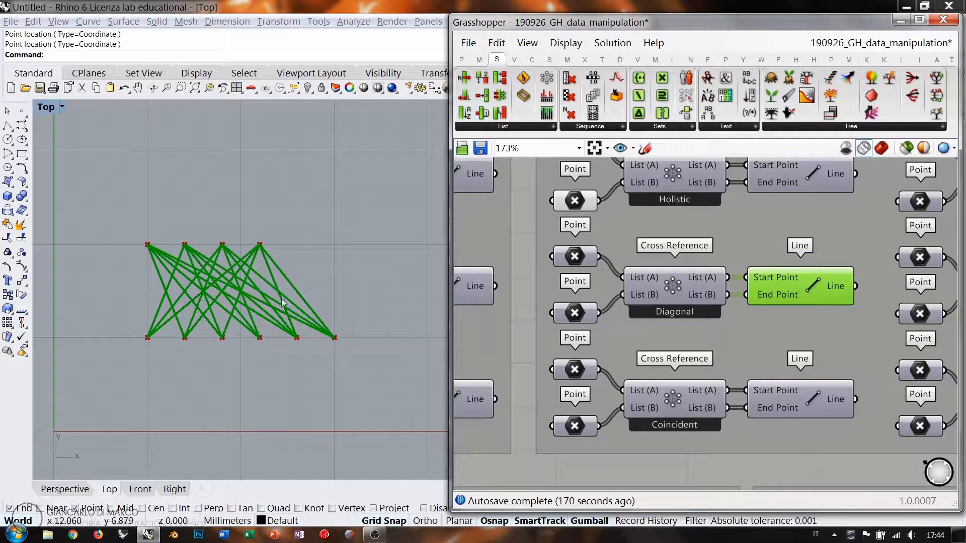
left_click(765, 327)
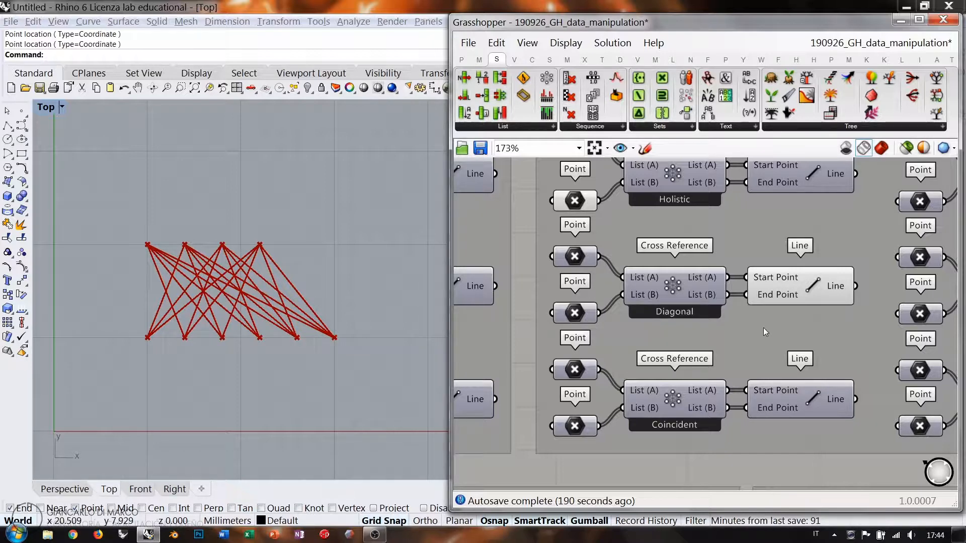
Compare the Diagonal and Coincident Cross Reference lines by switching their previews, leaving both hidden
right_click_drag(747, 324, 685, 302)
left_click(750, 264)
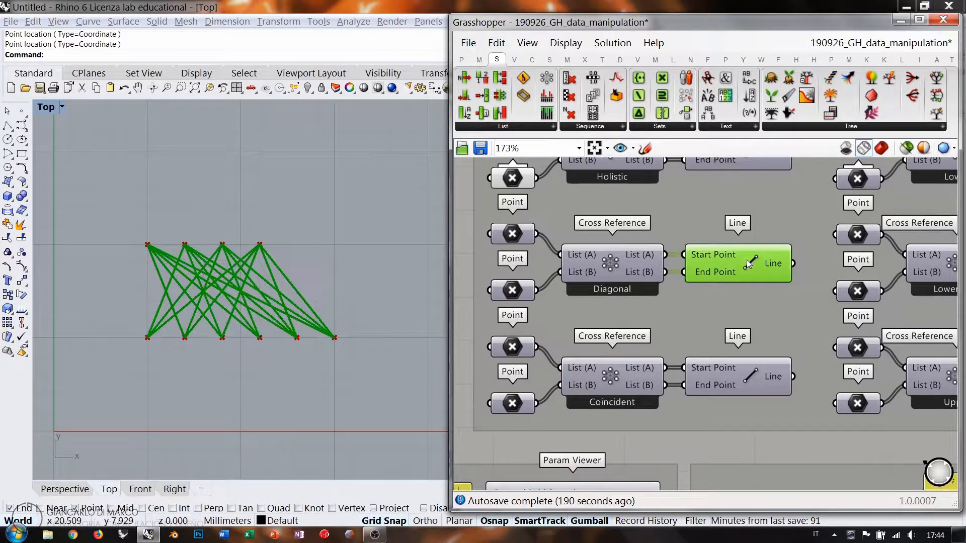
left_click(750, 381, "shift")
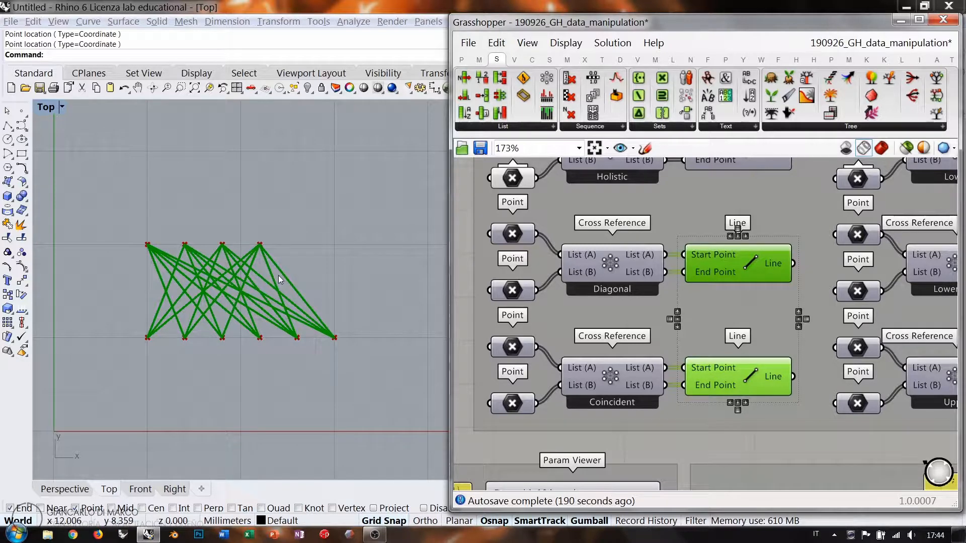
right_click_drag(768, 311, 745, 314)
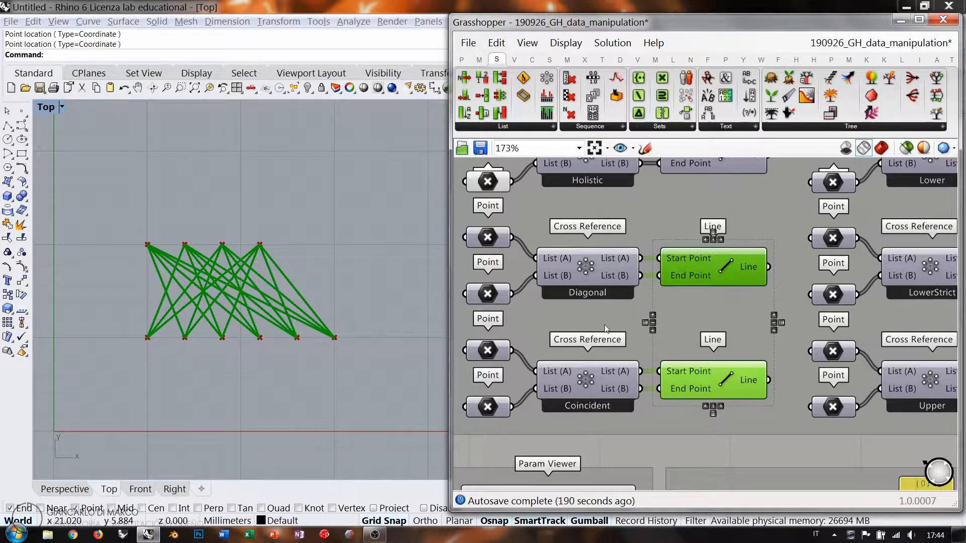
left_click(722, 274)
key("ctrl+q")
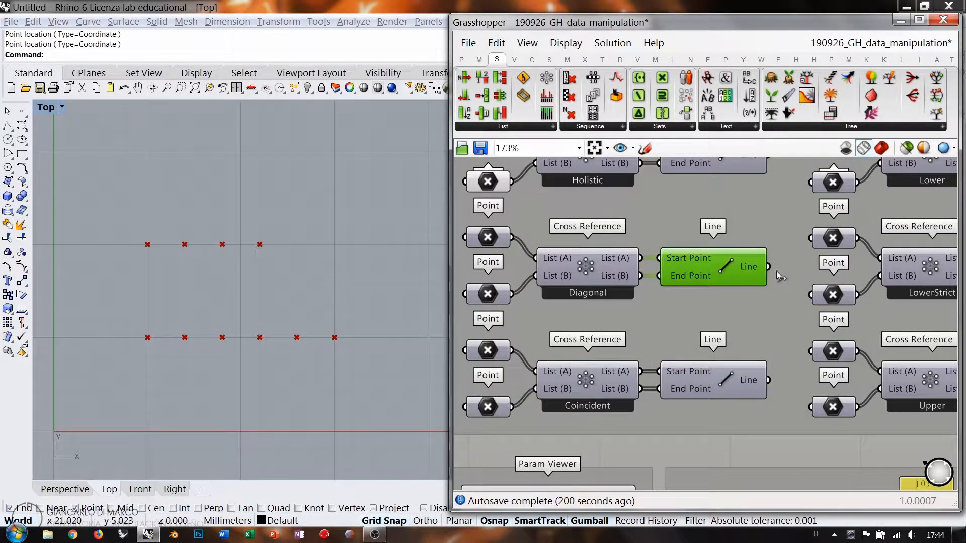
Preview the lines of the Lower and LowerStrict Cross Reference setups one after the other, hiding each one after viewing
right_click_drag(805, 245, 645, 312)
scroll(644, 312, "down", 4)
right_click_drag(790, 283, 709, 280)
scroll(709, 279, "up", 1)
scroll(708, 279, "up", 1)
left_click(690, 253)
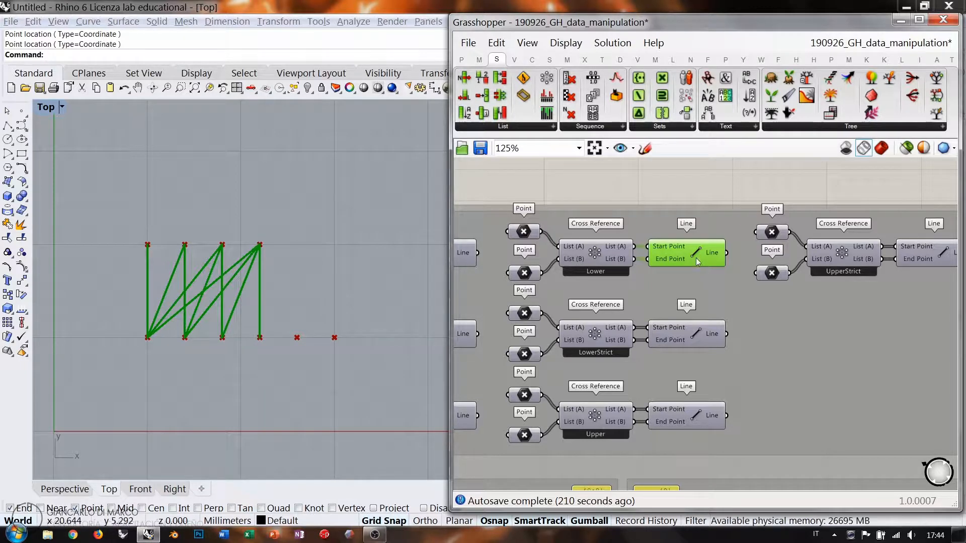
key("ctrl+q")
left_click(688, 339)
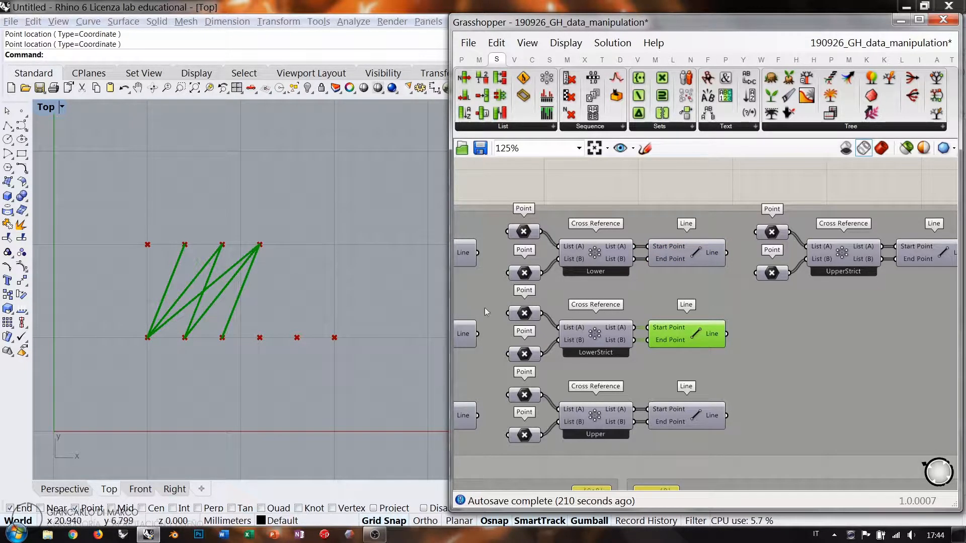
key("ctrl+q")
Preview the lines of the Upper and UpperStrict Cross Reference setups in turn and hide them again
left_click(691, 417)
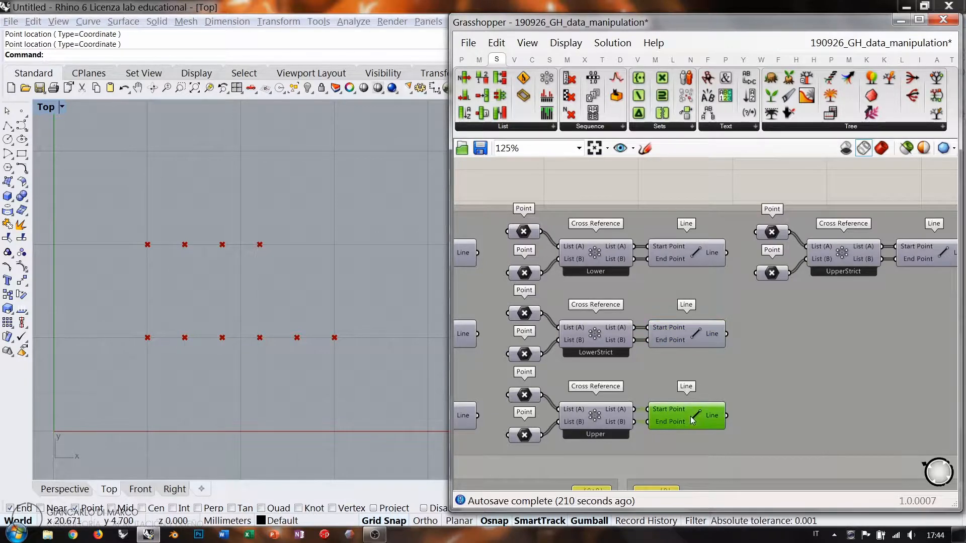
key("ctrl+q")
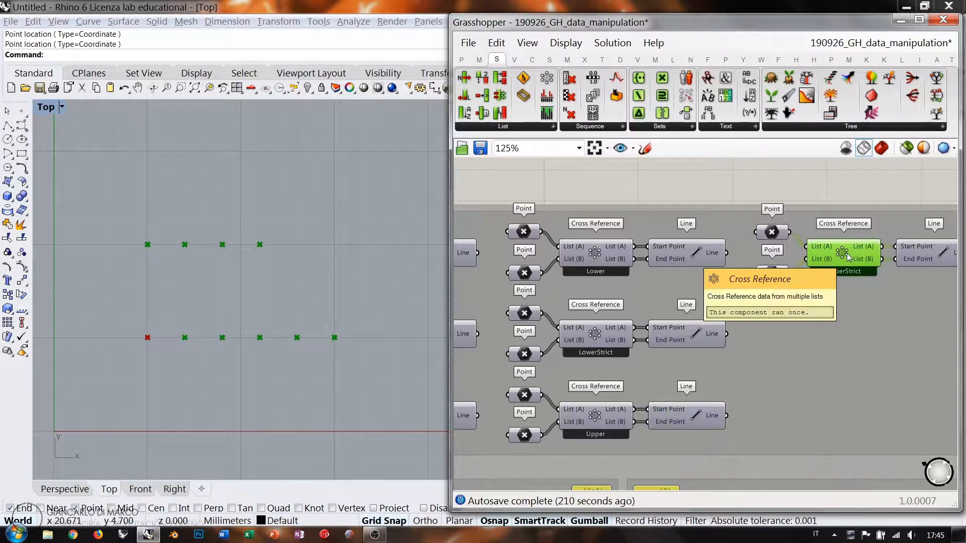
left_click(933, 253)
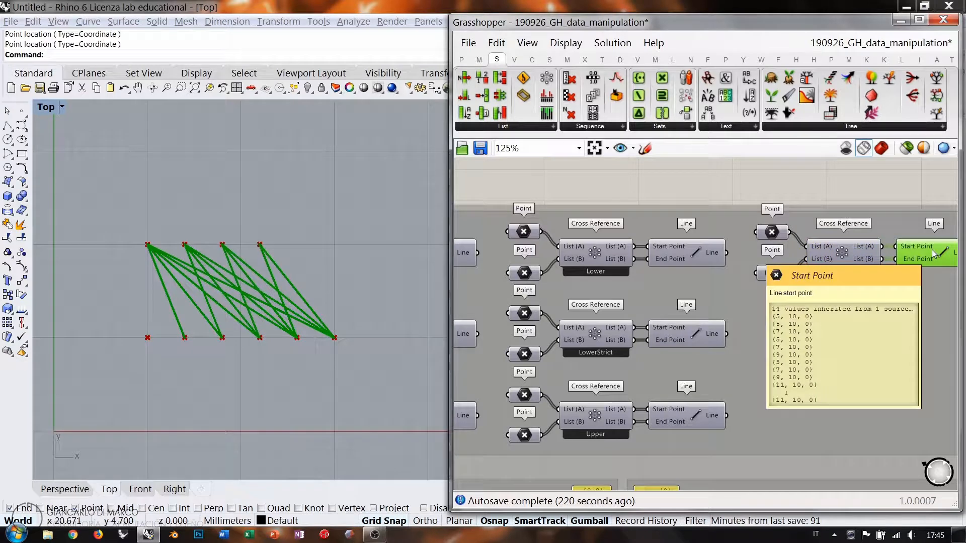
key("ctrl+q")
left_click(858, 201)
Turn off the preview of the two Point parameters feeding the Holistic Cross Reference setup
scroll(794, 246, "down", 4)
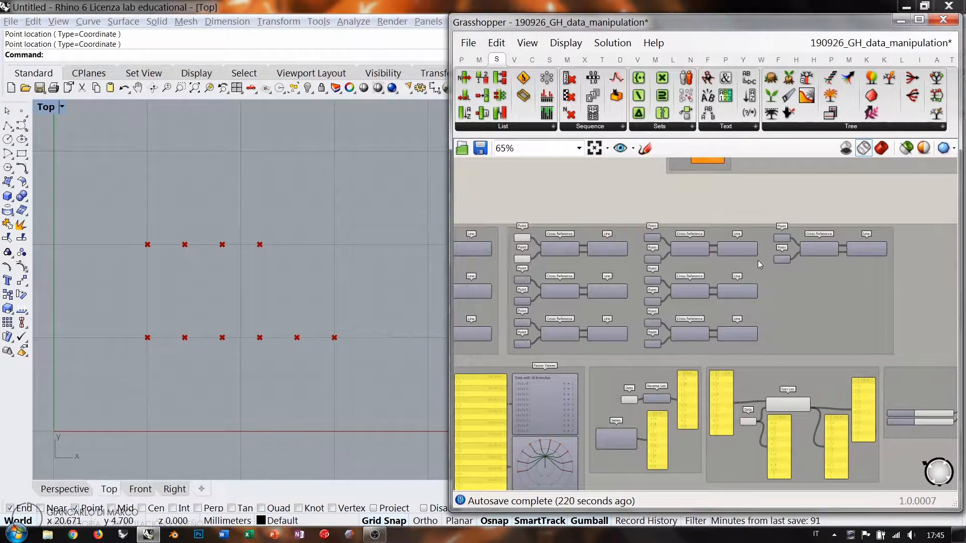
right_click_drag(803, 281, 789, 280)
right_click_drag(569, 275, 613, 275)
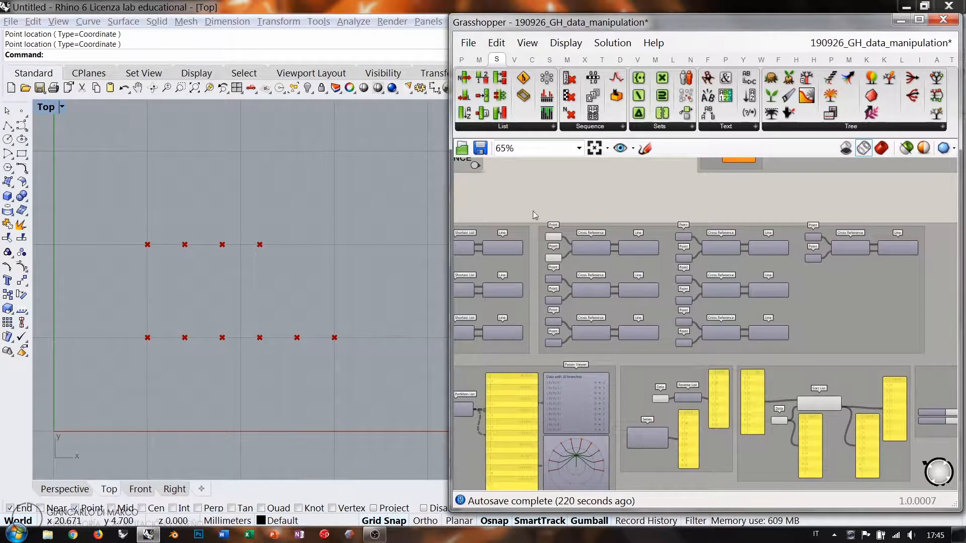
left_click_drag(534, 210, 574, 273)
key("ctrl+q")
left_click(600, 198)
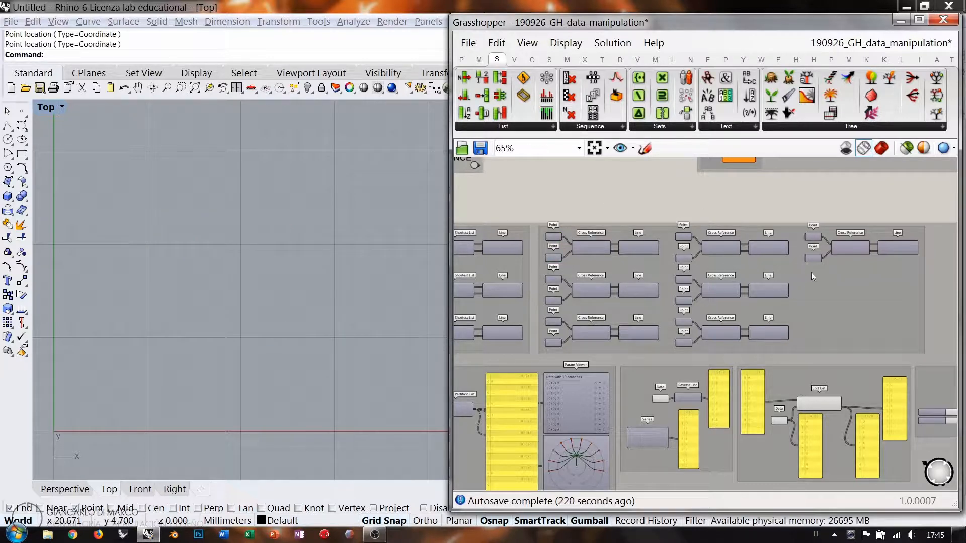
Examine the group of Longest List setups and the Repeat Last mode label under its component
right_click_drag(510, 352, 726, 307)
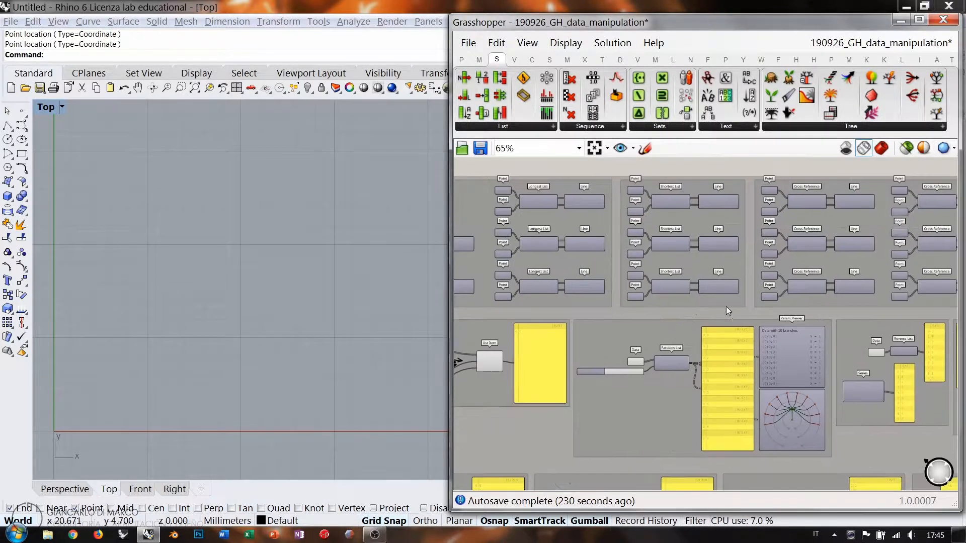
right_click_drag(579, 218, 792, 257)
scroll(629, 257, "up", 3)
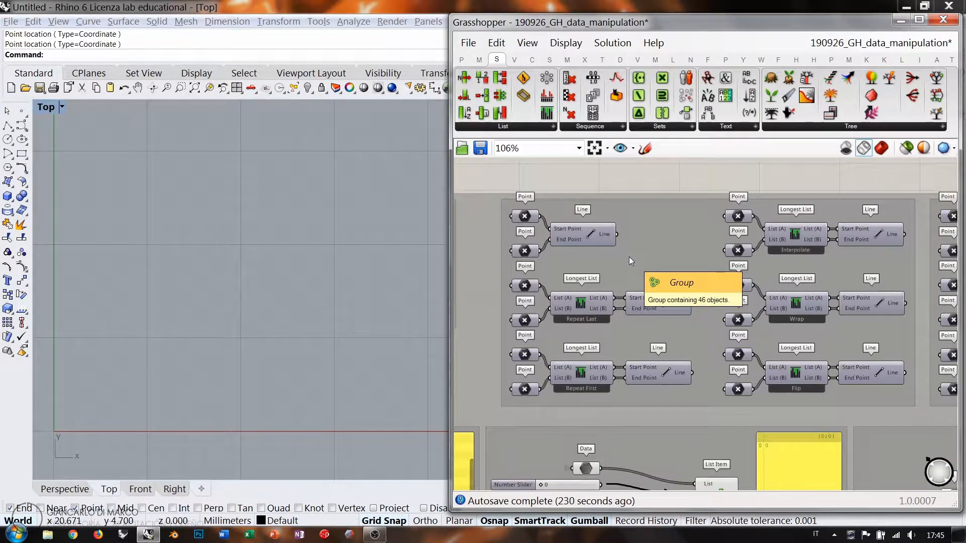
right_click_drag(689, 263, 686, 265)
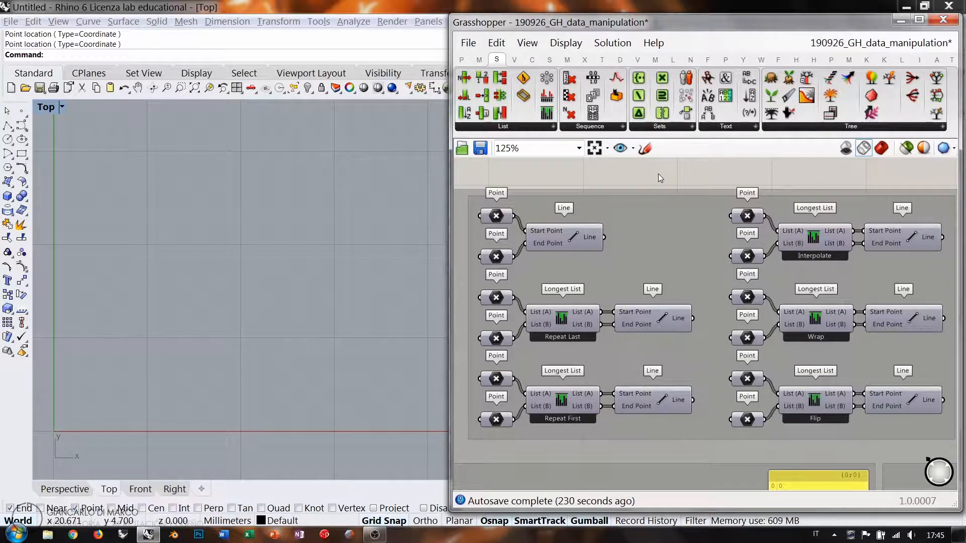
scroll(603, 312, "up", 5)
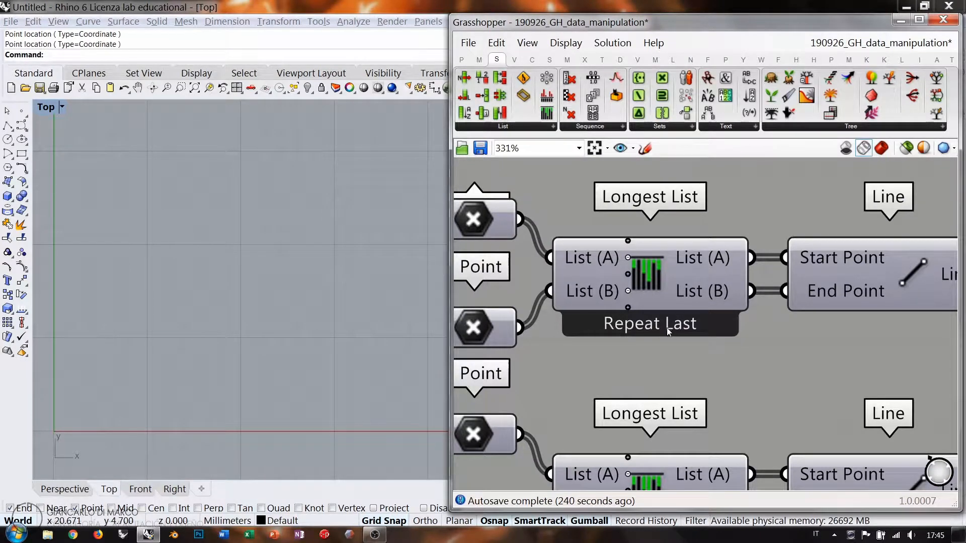
scroll(710, 286, "down", 3)
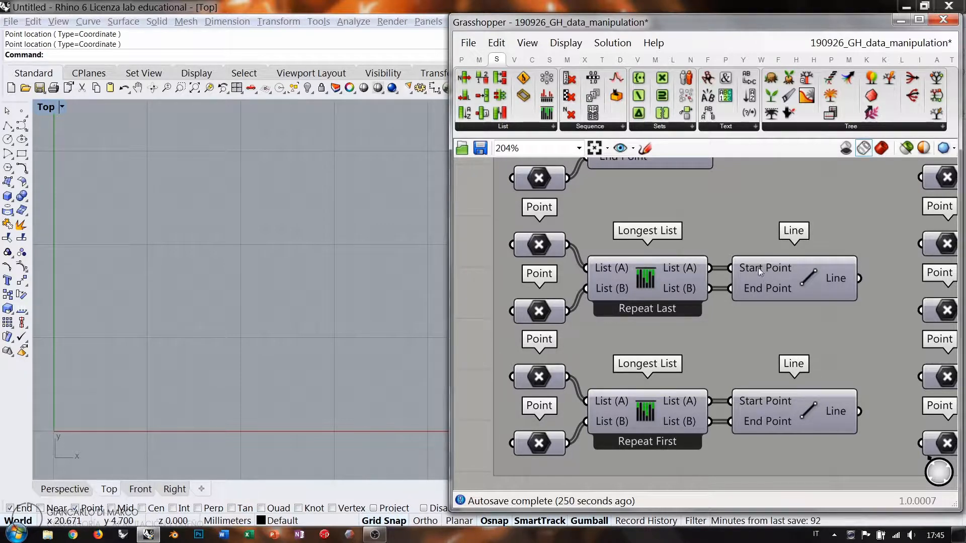
Review the available List components and examine the Insert Items example with its data, indices and wrap inputs
scroll(709, 221, "down", 8)
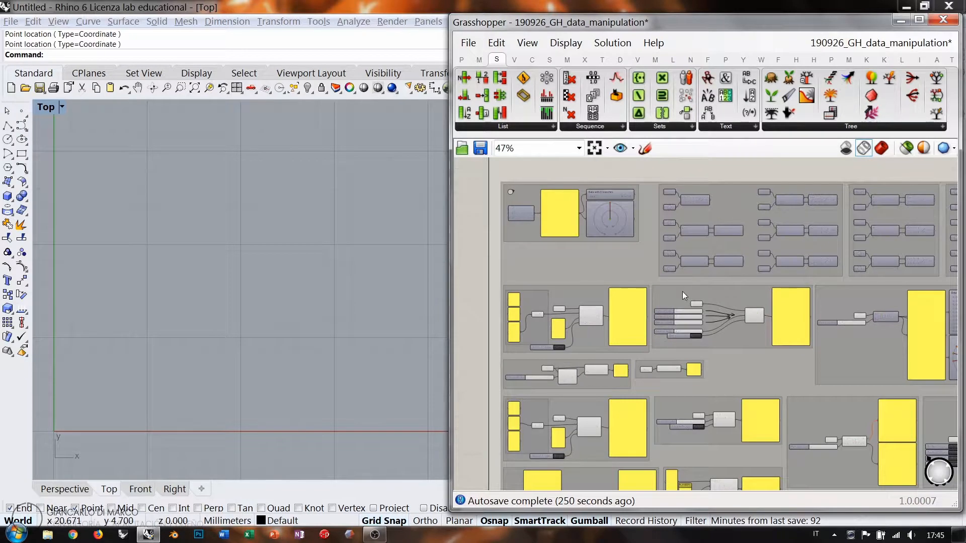
right_click_drag(629, 216, 661, 215)
scroll(579, 309, "up", 4)
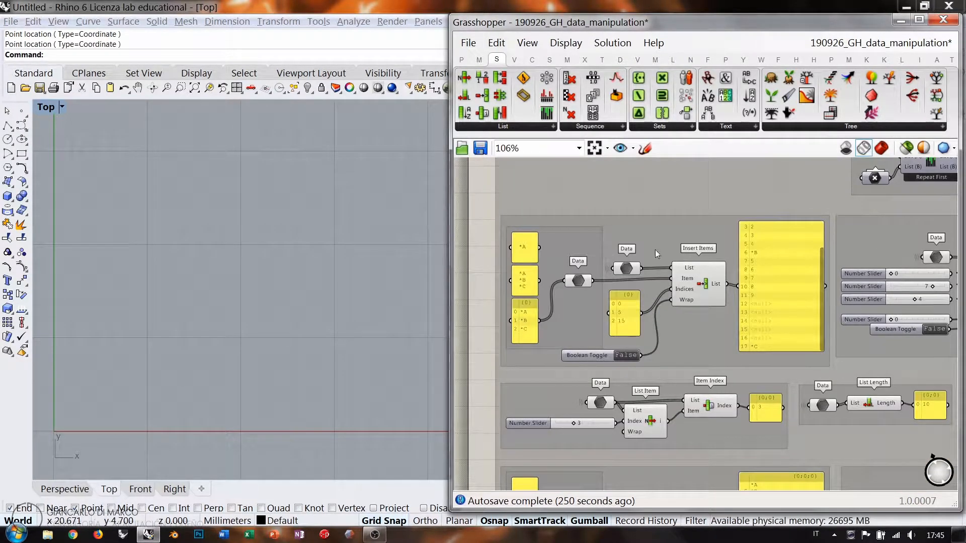
left_click(519, 126)
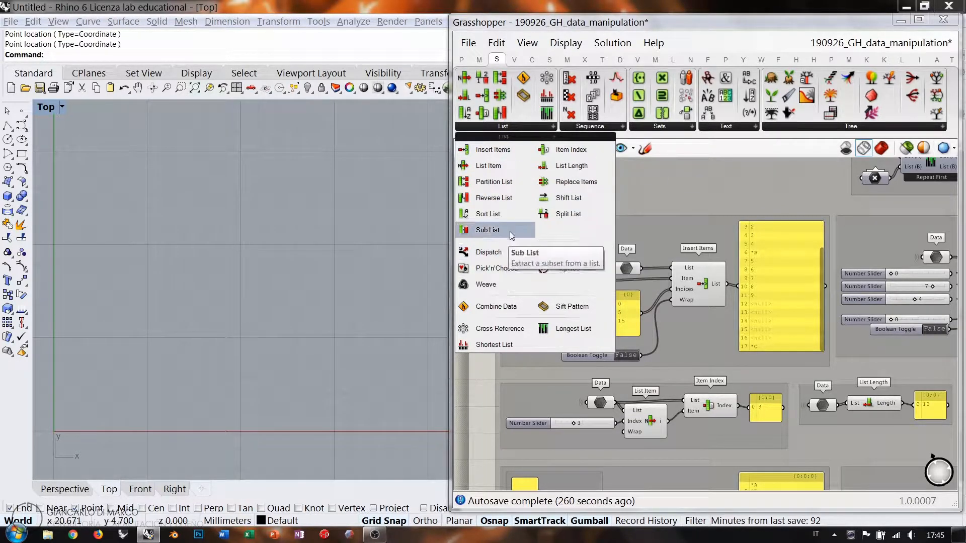
left_click(474, 388)
right_click_drag(676, 289, 707, 279)
scroll(681, 248, "up", 1)
scroll(681, 250, "up", 1)
scroll(679, 252, "up", 1)
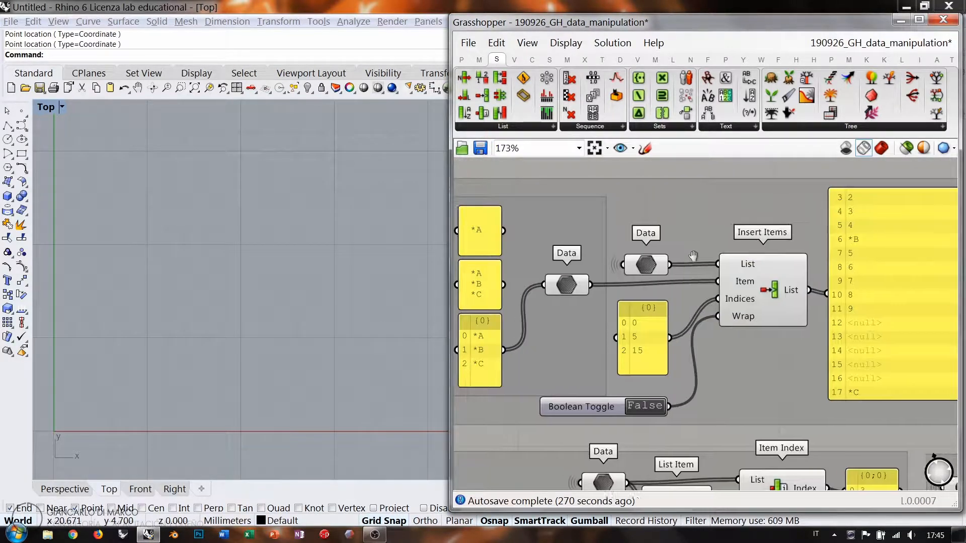
Trace the wire of the Data parameter feeding the Insert Items List input back to the Series component's output panel
scroll(698, 250, "down", 1)
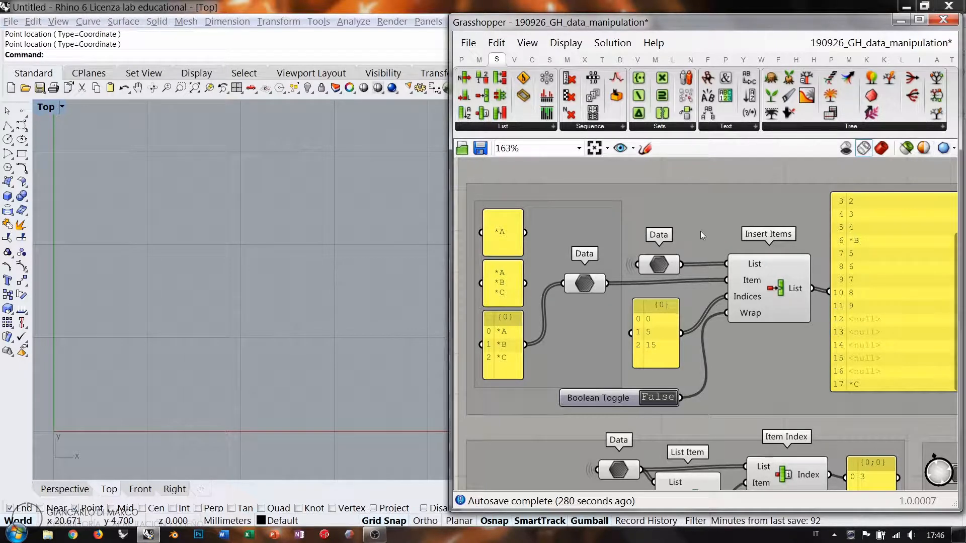
scroll(702, 231, "down", 3)
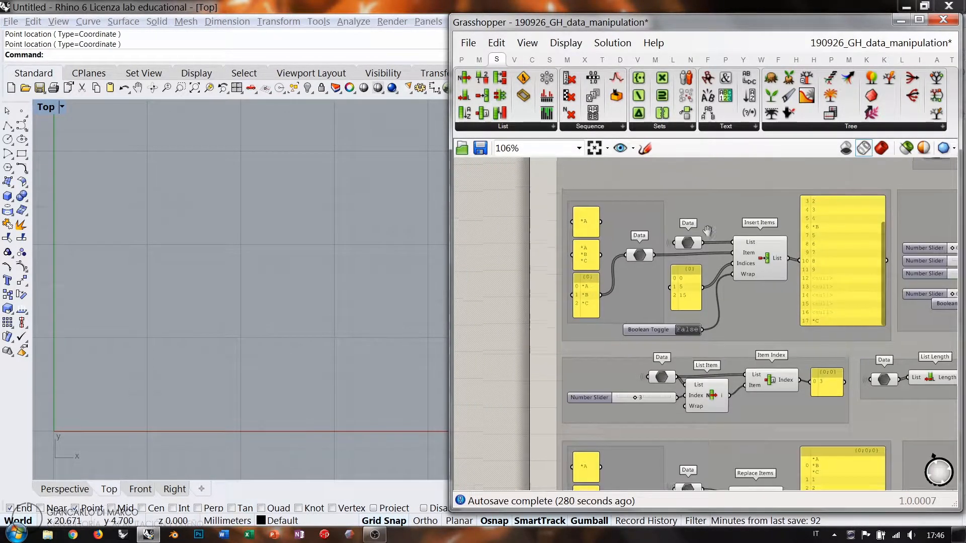
right_click_drag(707, 231, 653, 322)
scroll(635, 338, "up", 4)
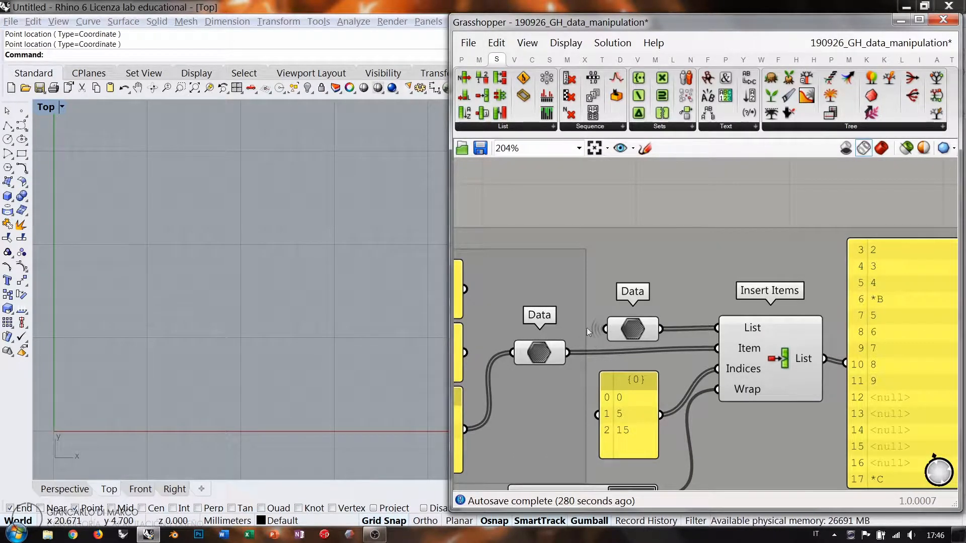
left_click(632, 334)
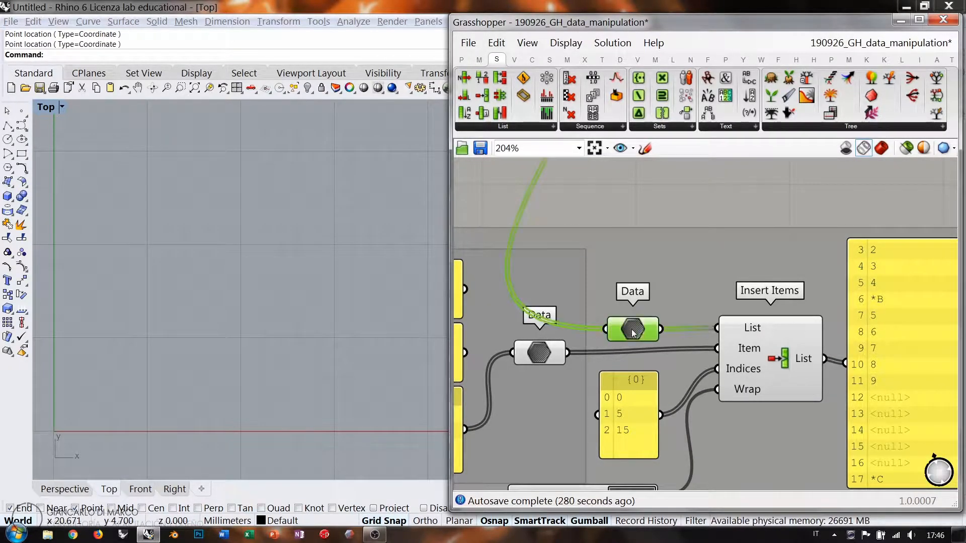
right_click_drag(653, 273, 632, 387)
scroll(632, 387, "down", 1)
right_click_drag(597, 229, 645, 369)
right_click_drag(626, 223, 691, 278)
scroll(608, 282, "up", 2)
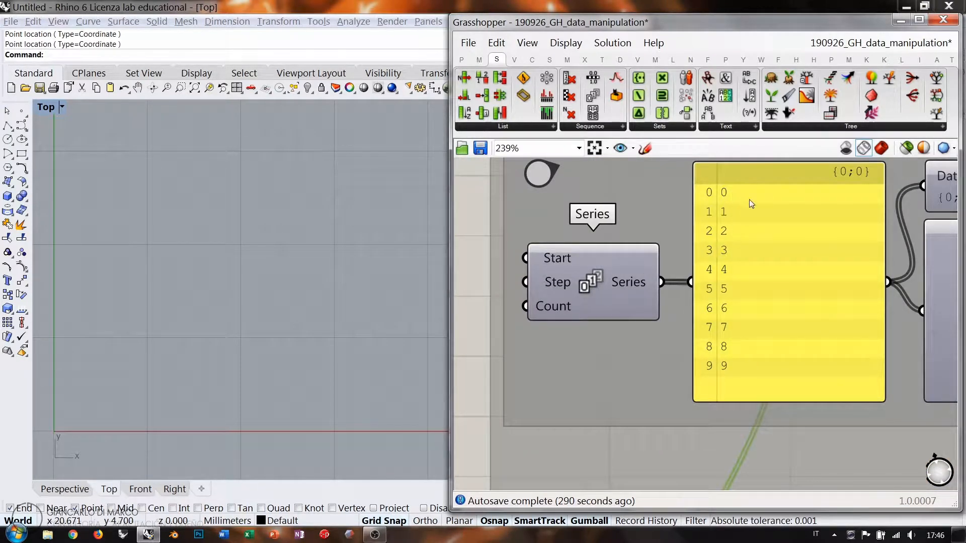
scroll(624, 297, "down", 4)
right_click_drag(681, 335, 681, 246)
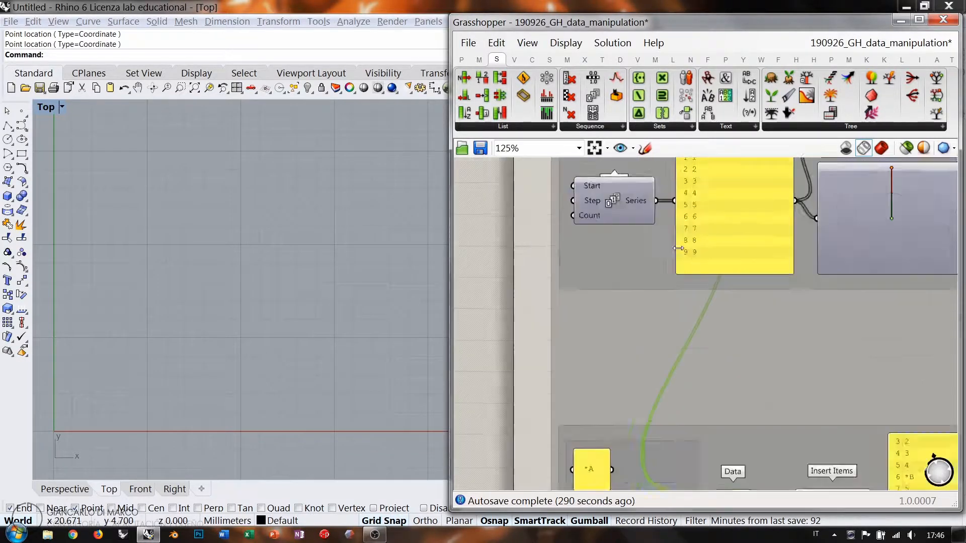
Examine how the Insert Items List input is supplied by its Data parameter, highlighting that parameter's wires
right_click_drag(675, 425, 674, 251)
scroll(679, 320, "up", 2)
left_click(721, 323)
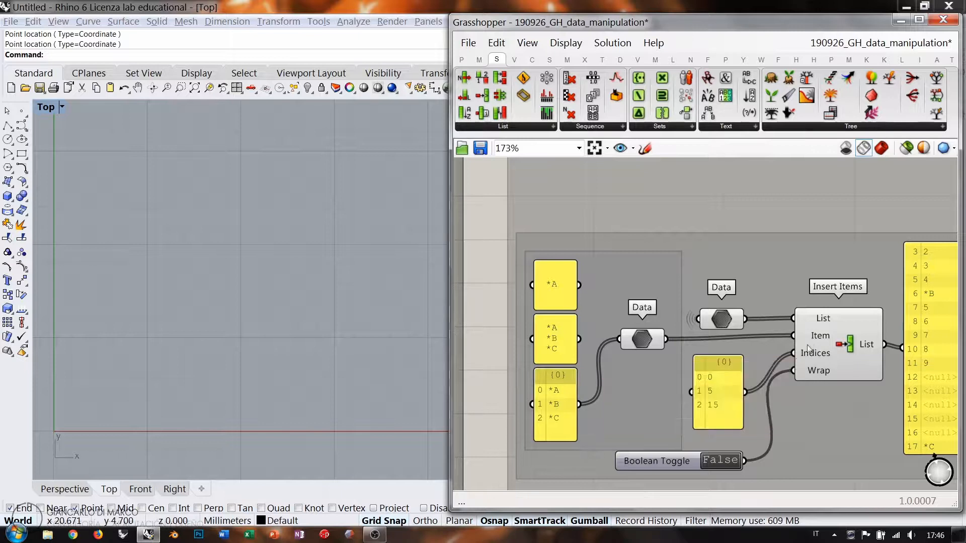
left_click(727, 324)
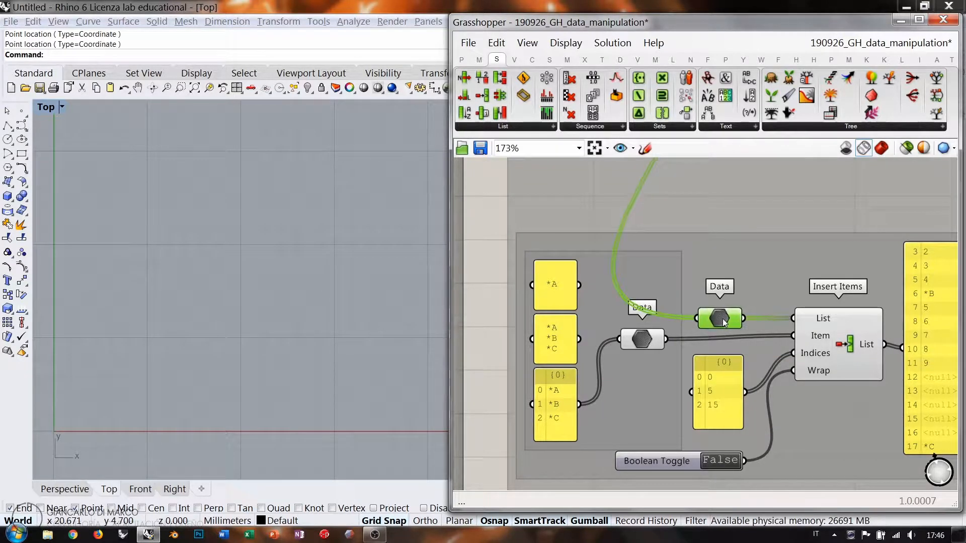
left_click(490, 289)
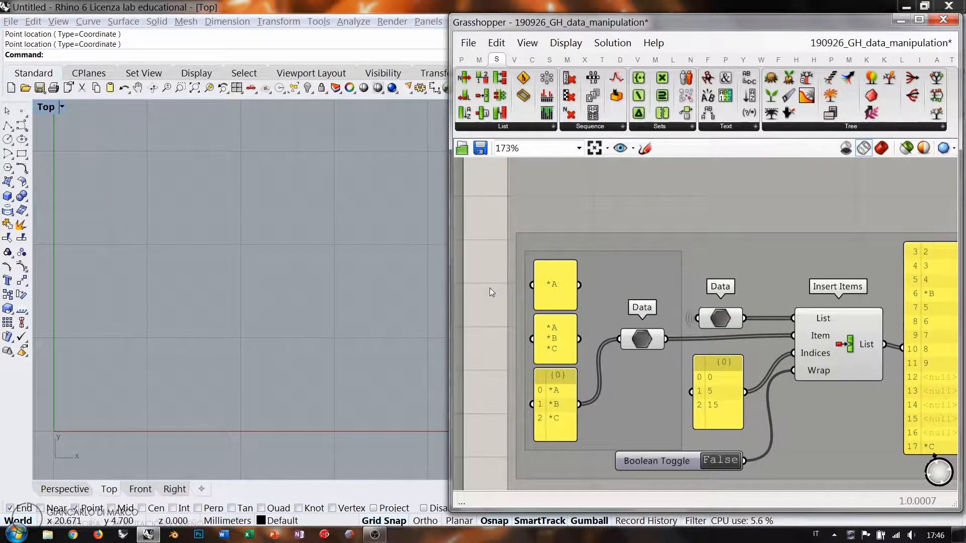
right_click_drag(751, 337, 722, 301)
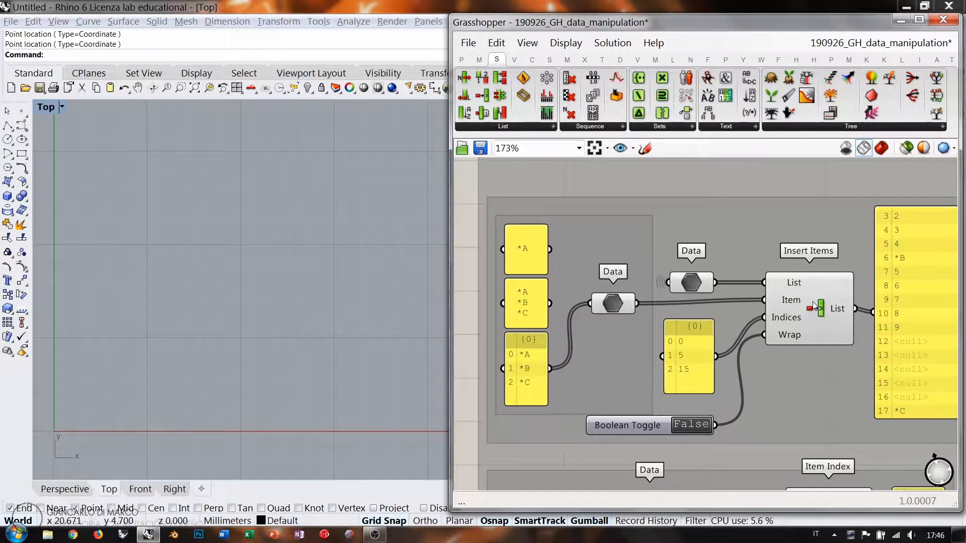
left_click(700, 285)
key("Escape")
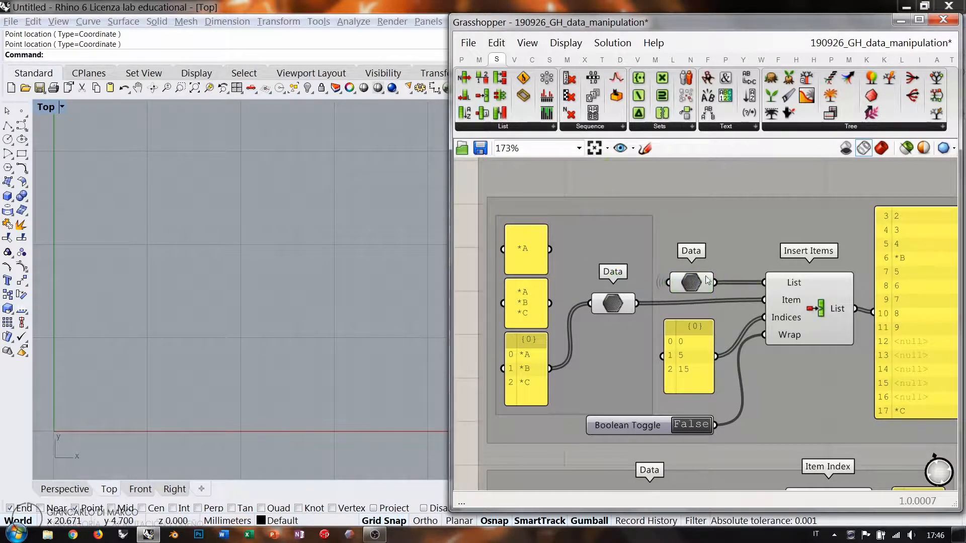
mouse_move(696, 286)
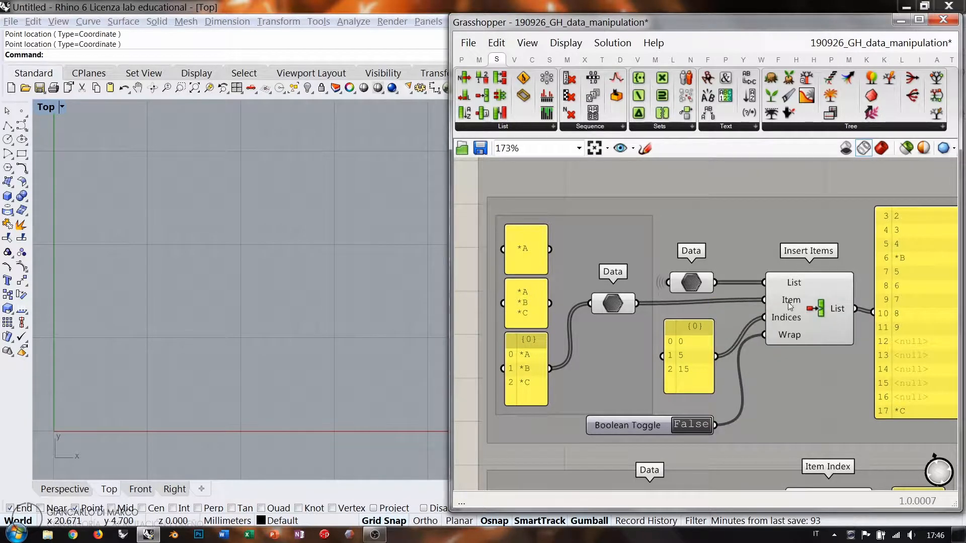
Replace the source of the Data parameter feeding the Insert Items Item input with the single-value *A panel
mouse_move(790, 306)
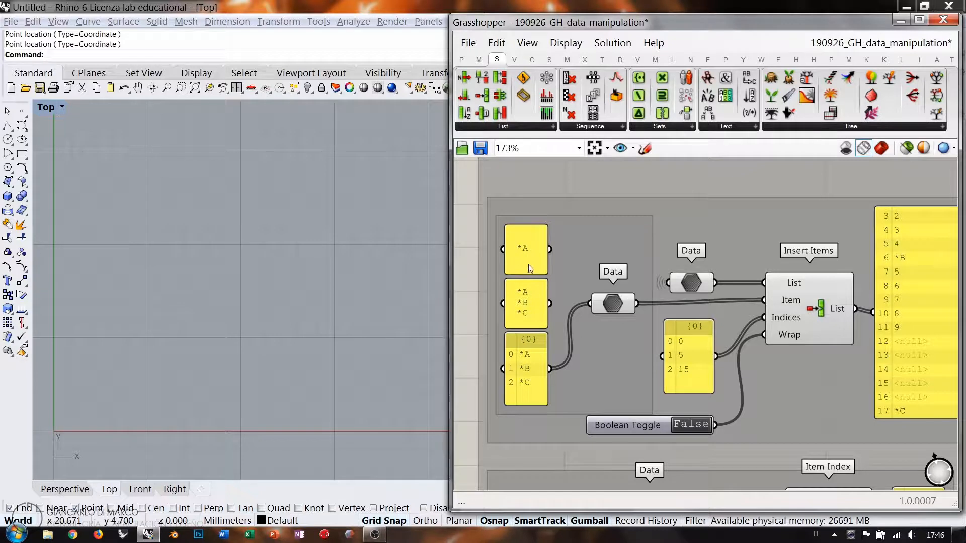
left_click_drag(550, 250, 589, 304)
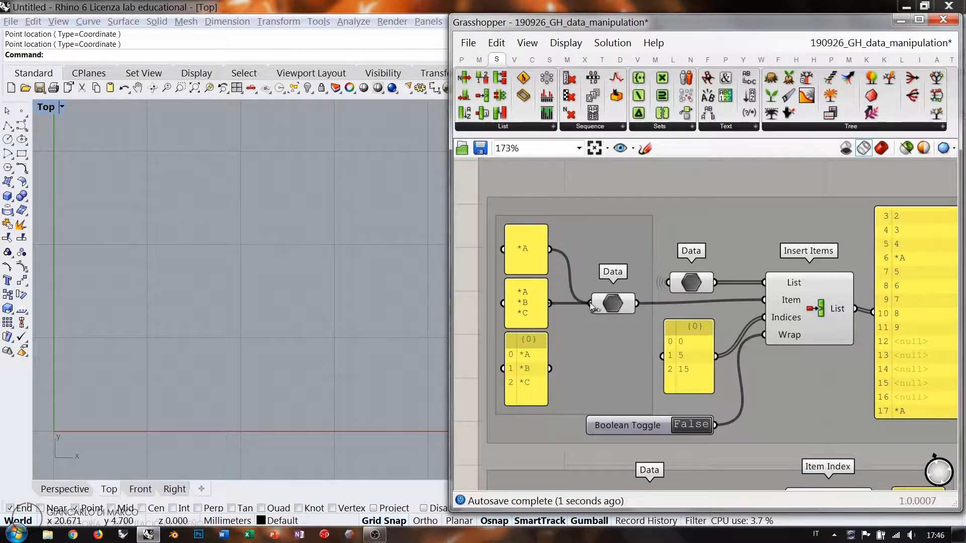
left_click_drag(550, 369, 590, 303)
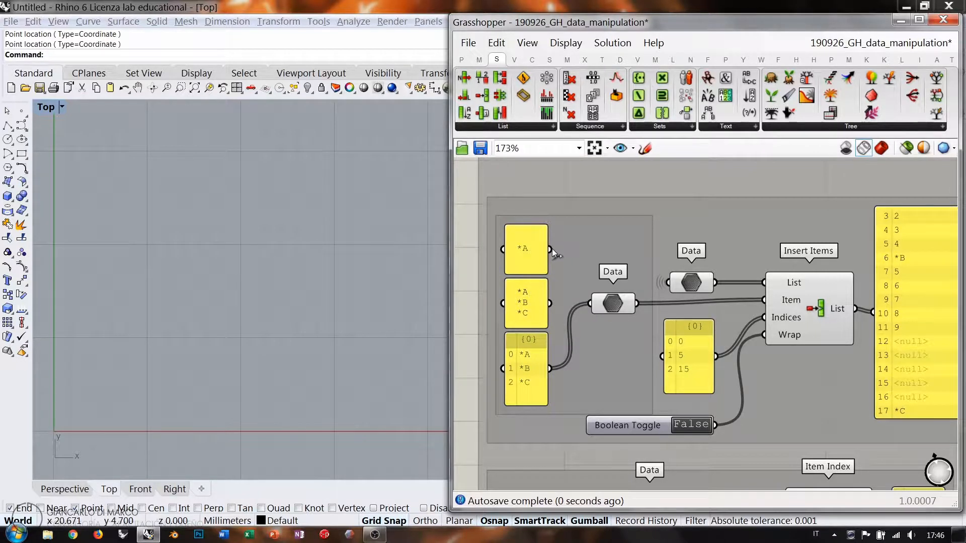
left_click_drag(551, 249, 589, 303)
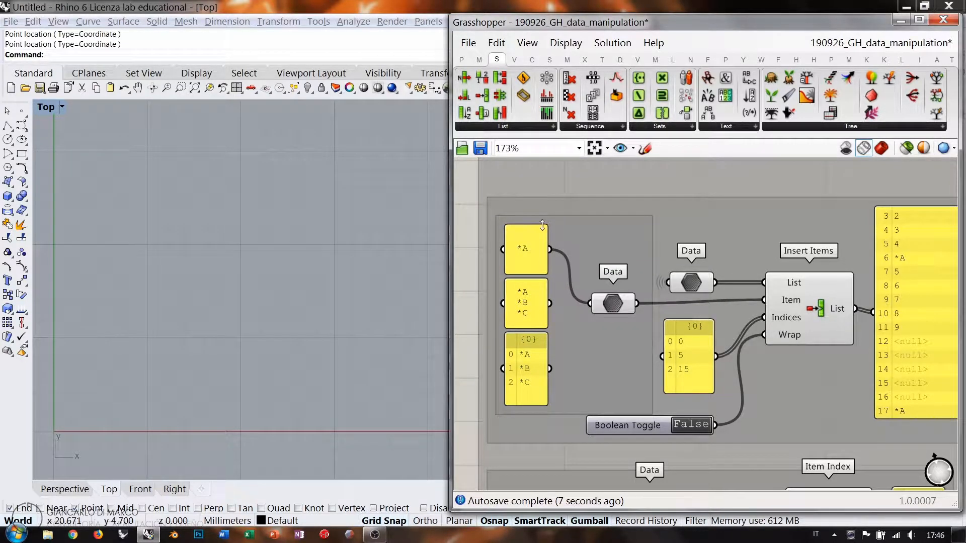
left_click(690, 283)
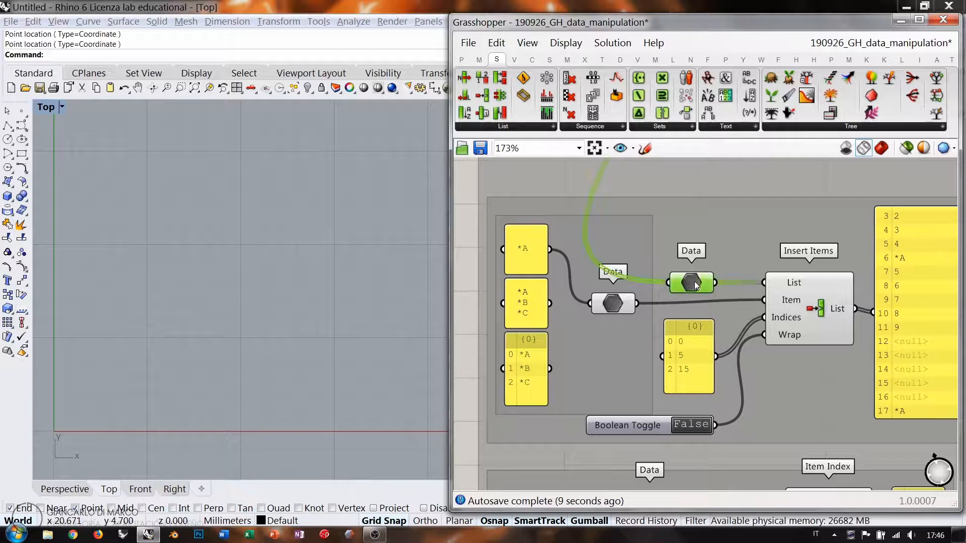
key("Escape")
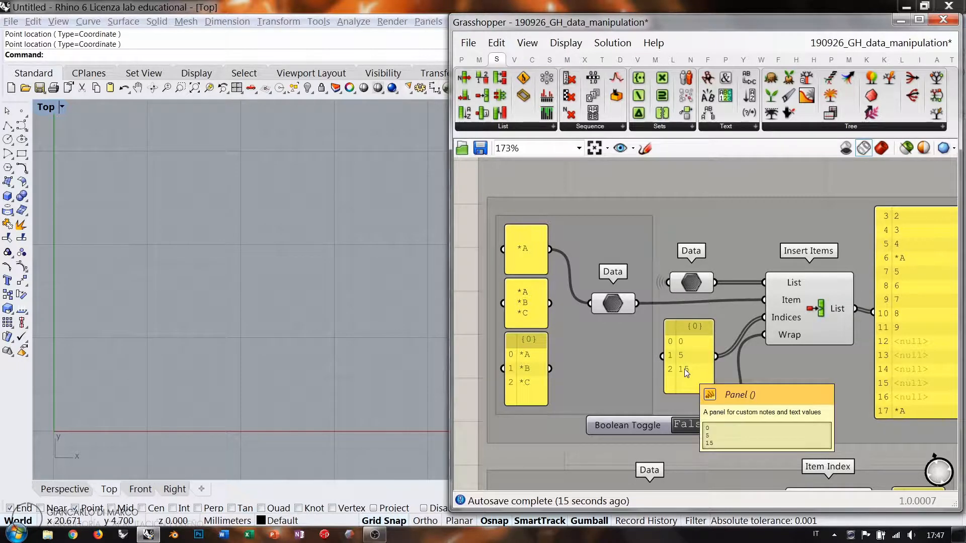
Add a panel above Insert Items, connect it to the Data parameter feeding the List input, and enlarge it to show the full list
right_click_drag(592, 285, 665, 304)
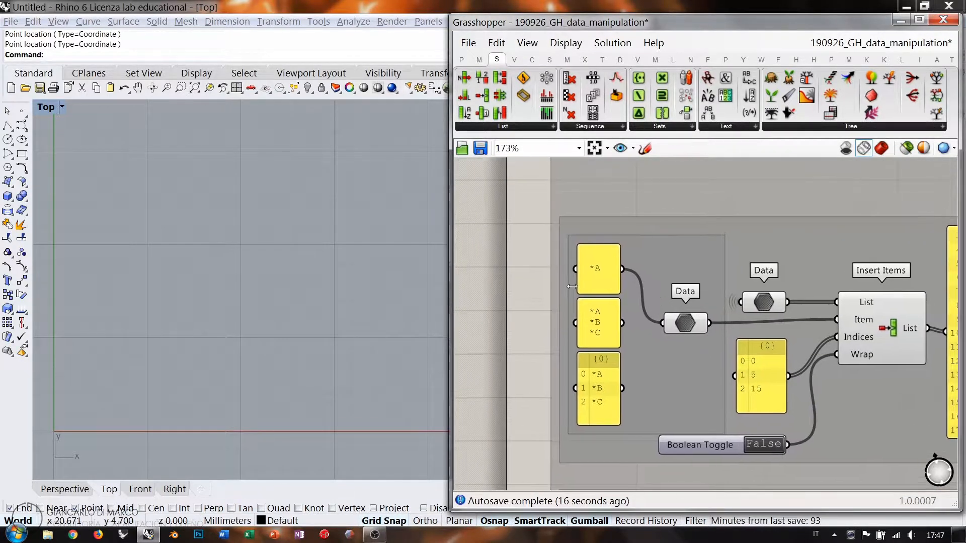
double_click(507, 273)
type("//")
key("Return")
left_click_drag(506, 274, 819, 208)
right_click_drag(790, 299, 610, 332)
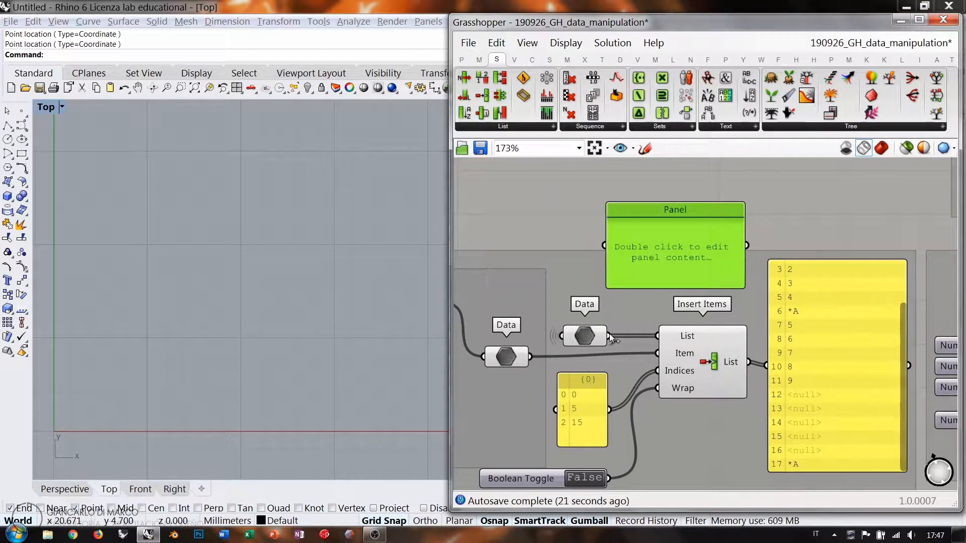
left_click_drag(609, 336, 641, 207)
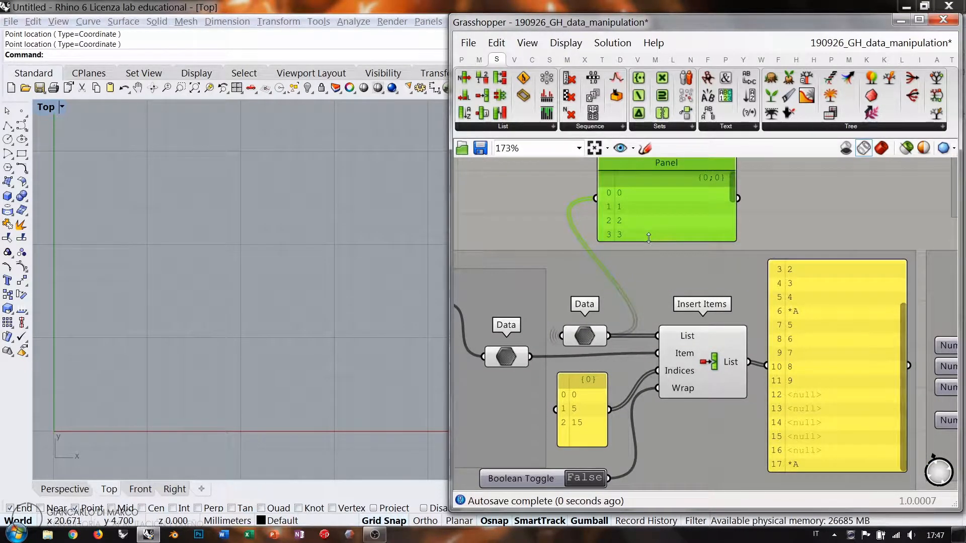
left_click_drag(641, 241, 640, 365)
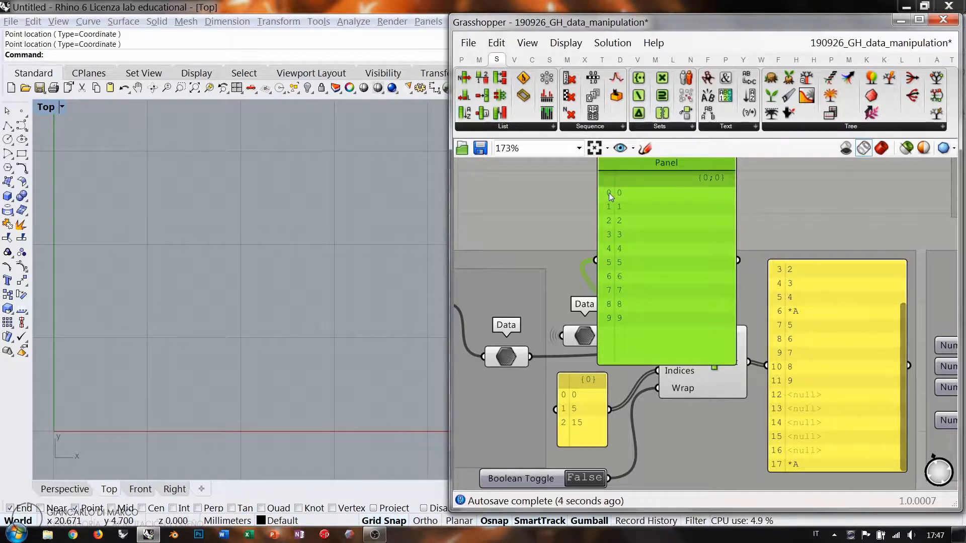
Compare the new list panel with the *A item and the indices panel, and delete the list panel
right_click_drag(607, 317, 782, 264)
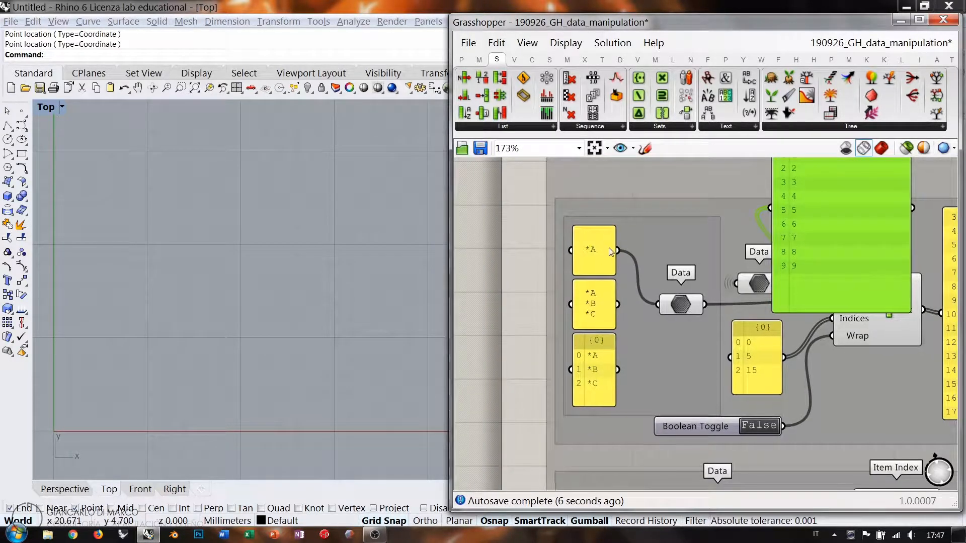
left_click(610, 252)
left_click(595, 254)
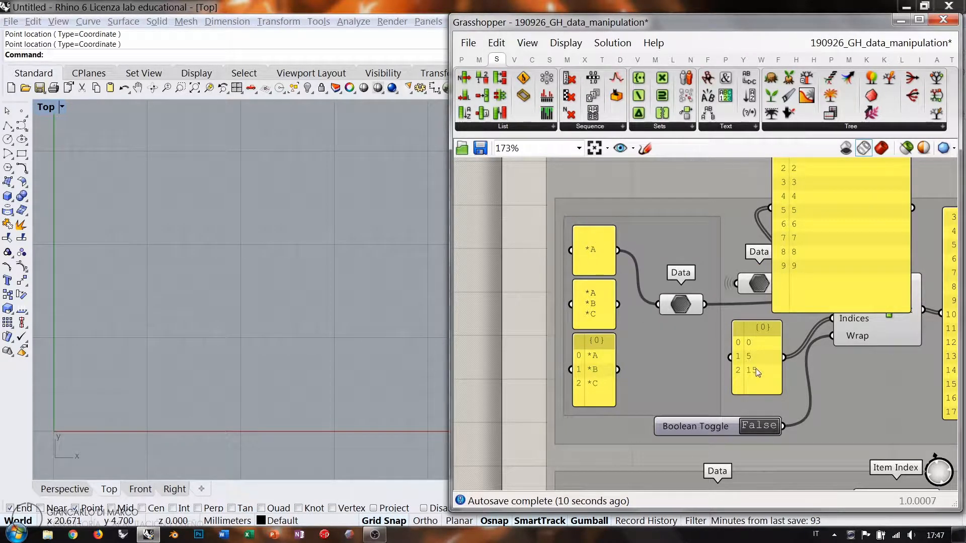
right_click_drag(806, 298, 664, 327)
left_click_drag(690, 276, 703, 265)
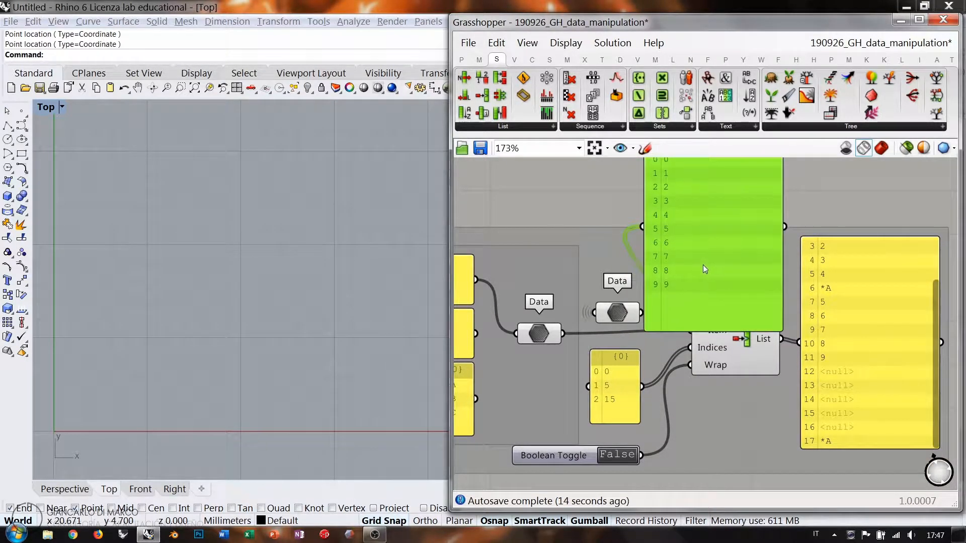
key("Delete")
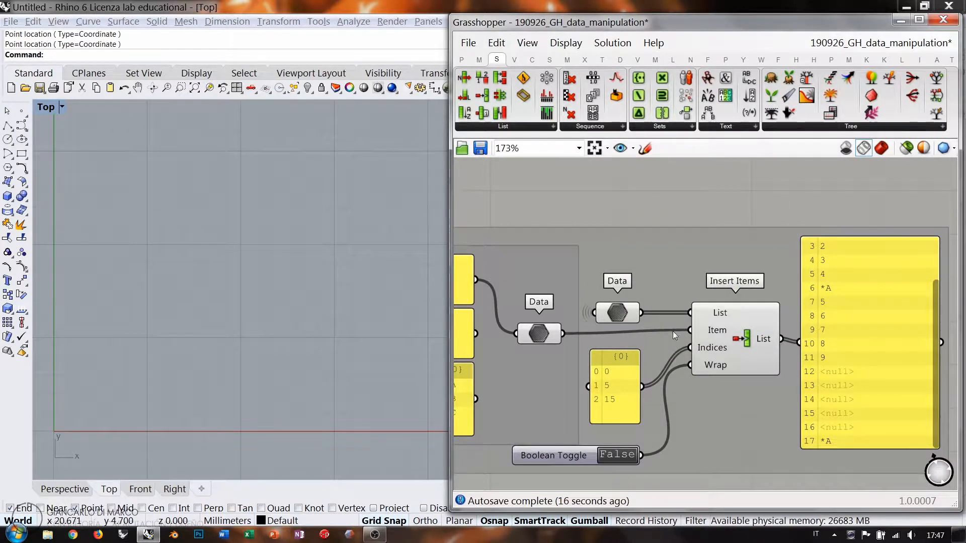
Examine the Insert Items output panel from first to last entry against the indices 0, 5 and 15
right_click_drag(672, 331, 692, 290)
right_click_drag(910, 325, 819, 356)
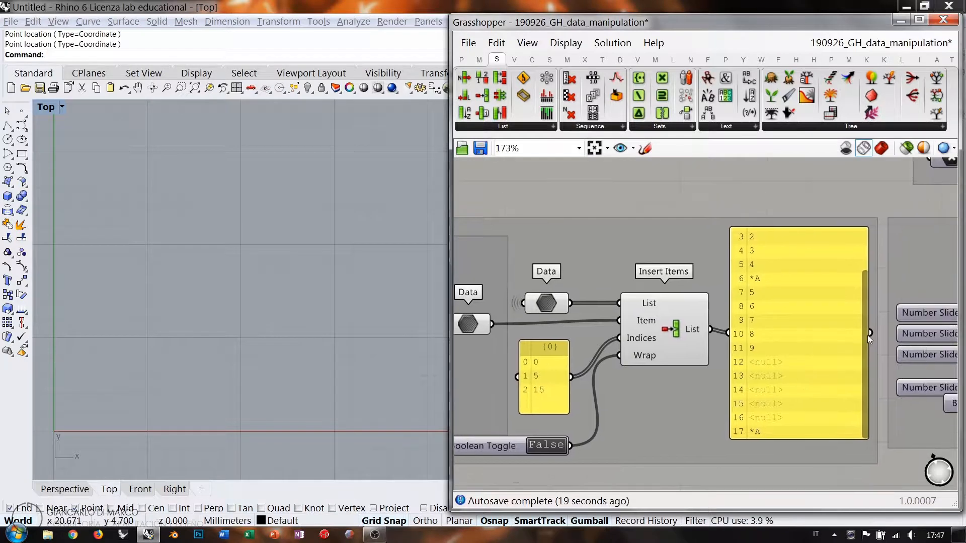
scroll(867, 335, "up", 3)
right_click_drag(554, 357, 614, 352)
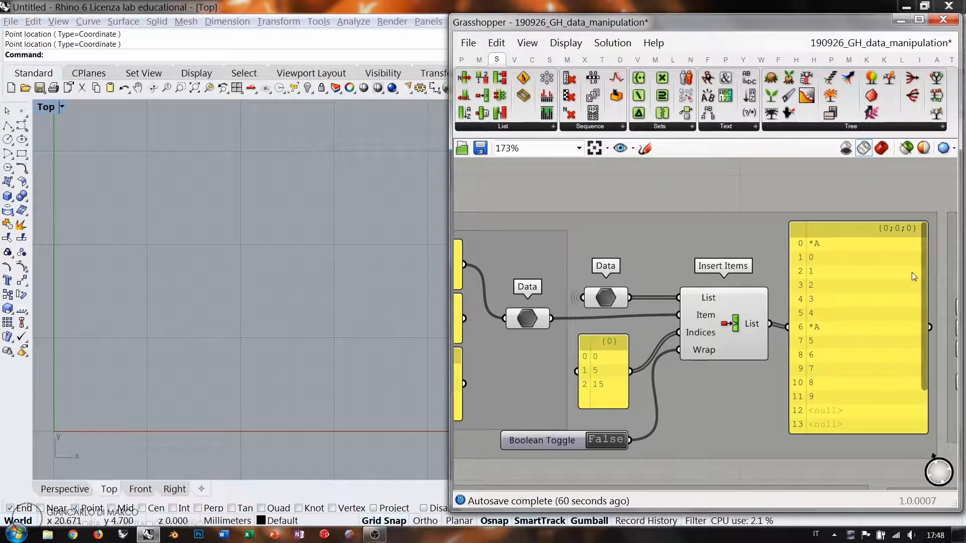
left_click_drag(923, 254, 925, 314)
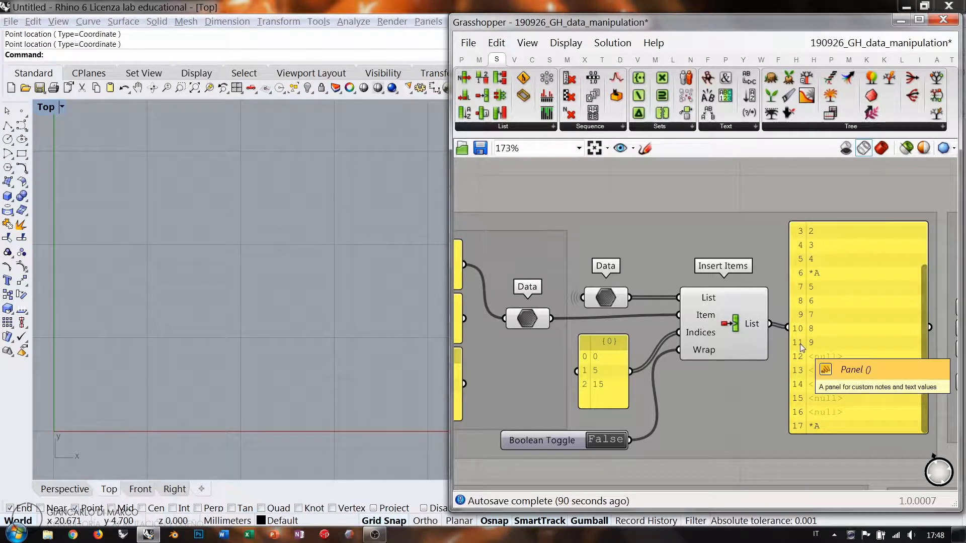
mouse_move(608, 300)
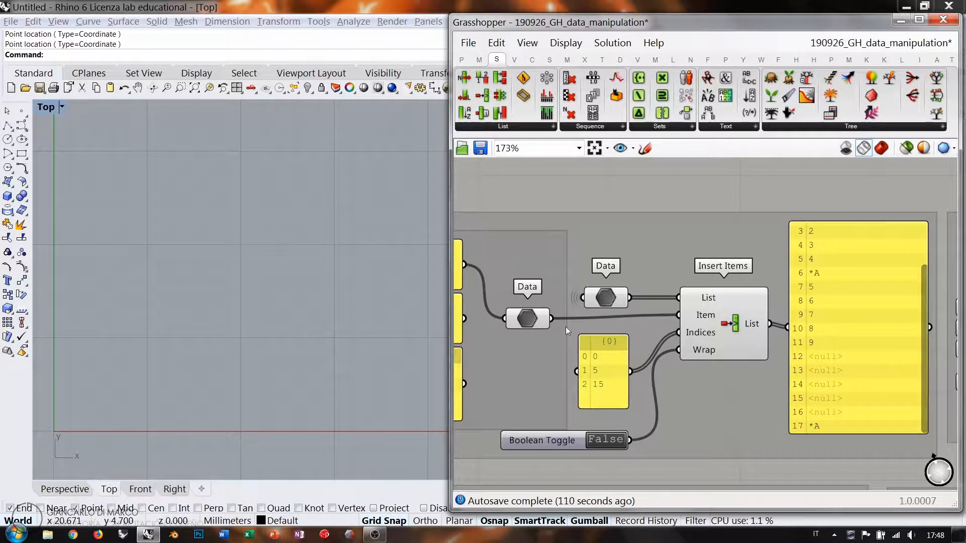
right_click_drag(566, 327, 614, 326)
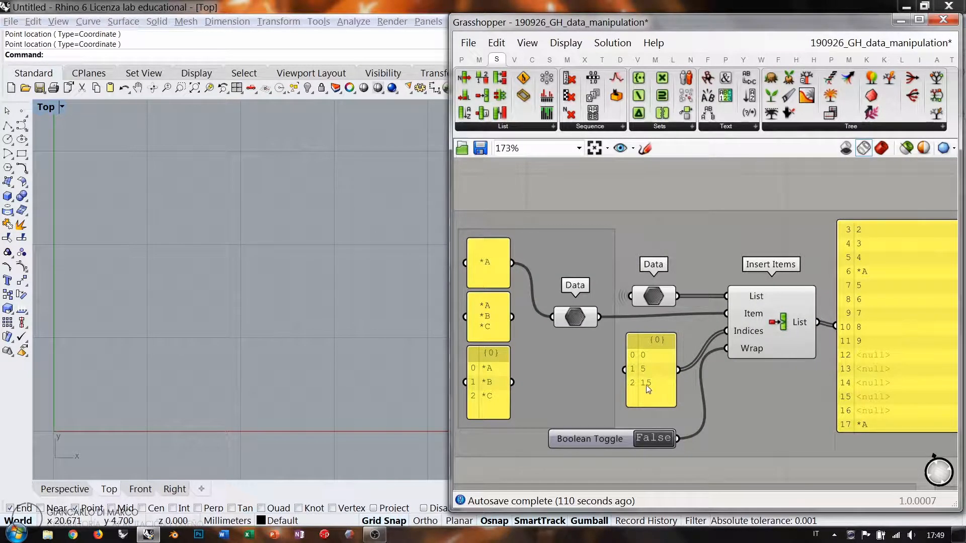
right_click_drag(768, 390, 703, 379)
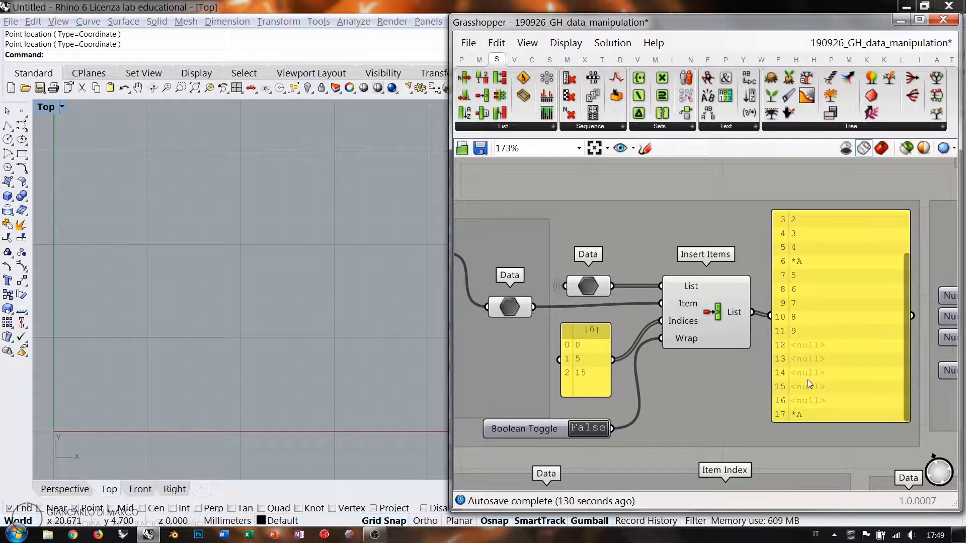
Set the Boolean Toggle feeding the Insert Items Wrap input to True and move the indices panel slightly upward
right_click_drag(665, 372, 684, 371)
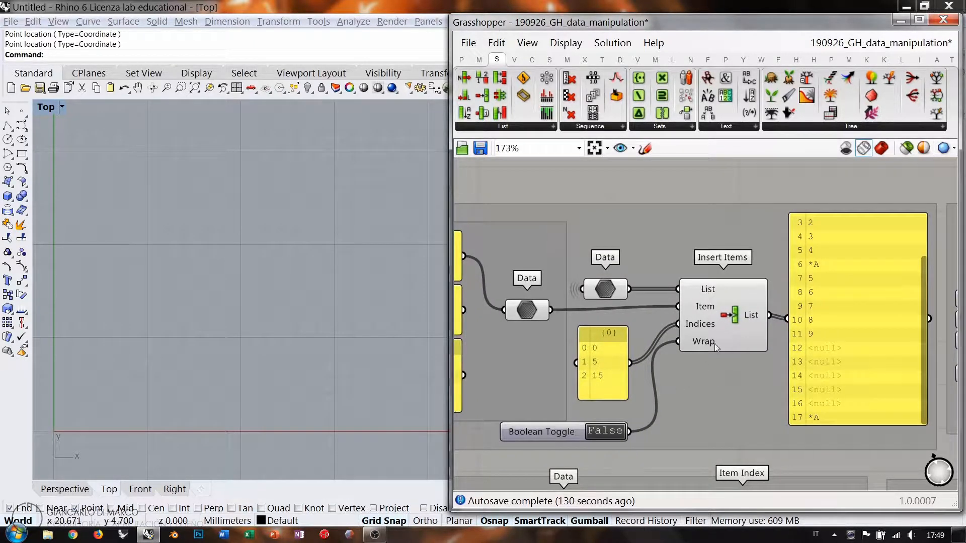
left_click(607, 432)
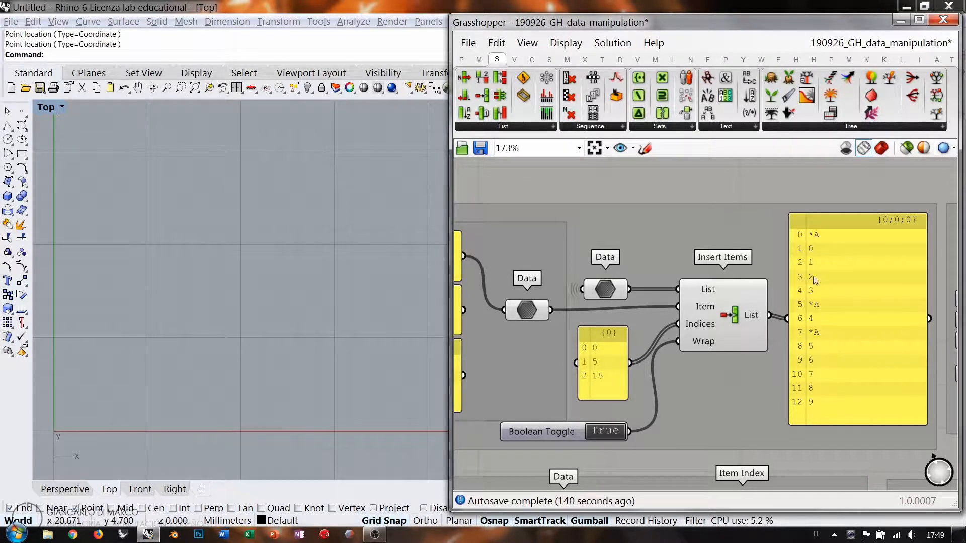
left_click_drag(606, 366, 611, 342)
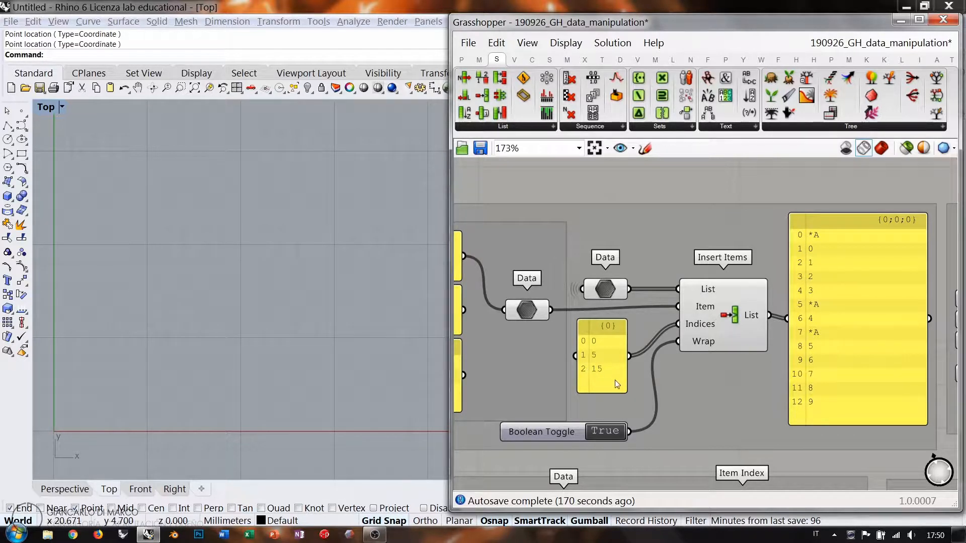
Align the Insert Items output panel with the component, set the Wrap toggle to False, and review the output list
right_click_drag(518, 307, 573, 310)
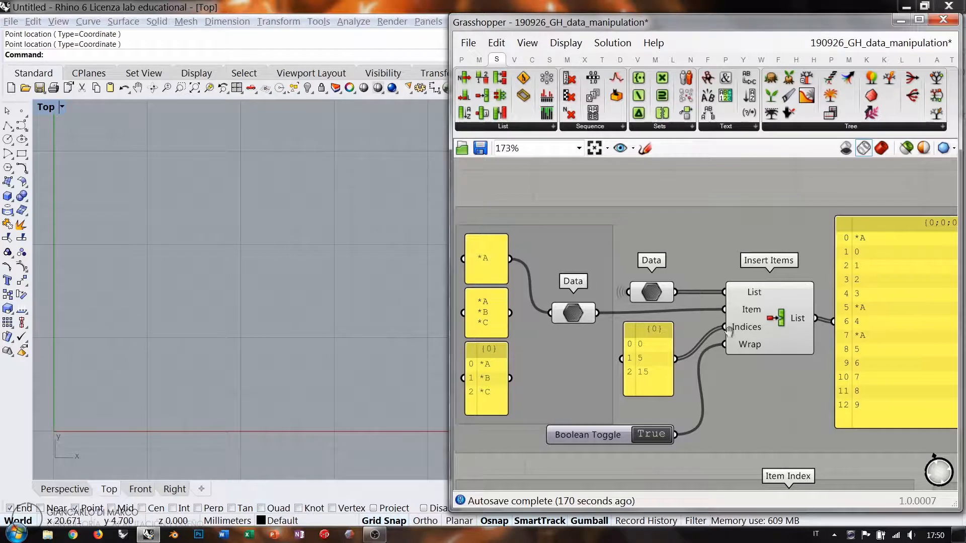
right_click_drag(880, 253, 845, 240)
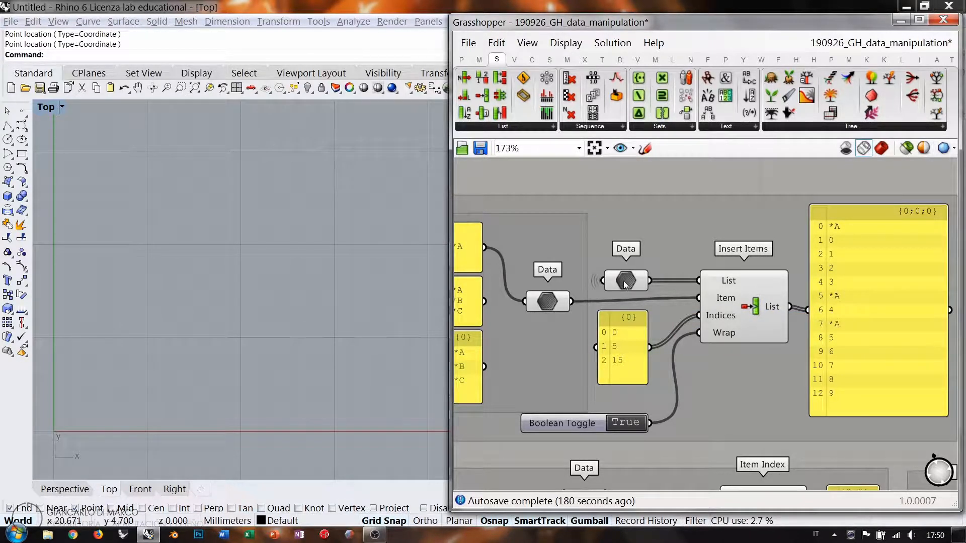
mouse_move(634, 282)
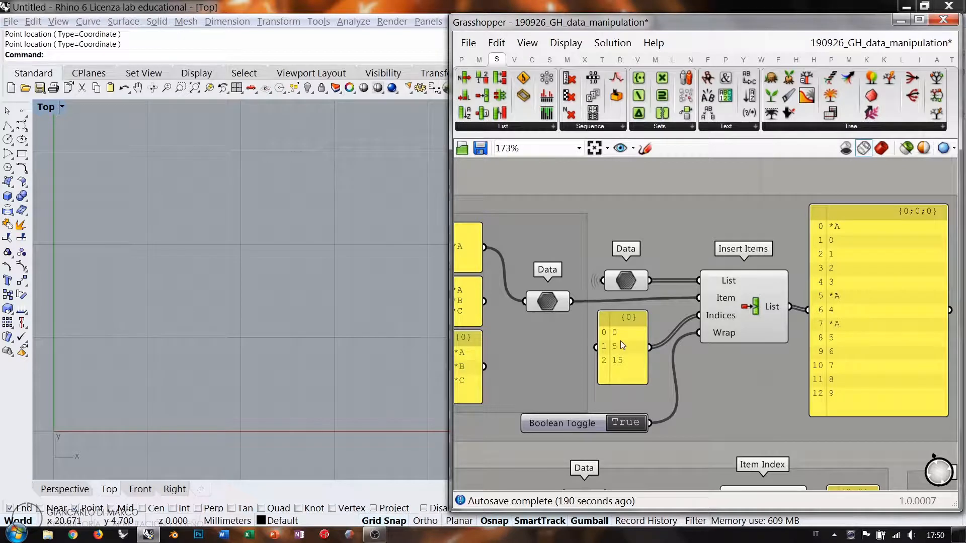
left_click_drag(853, 301, 852, 303)
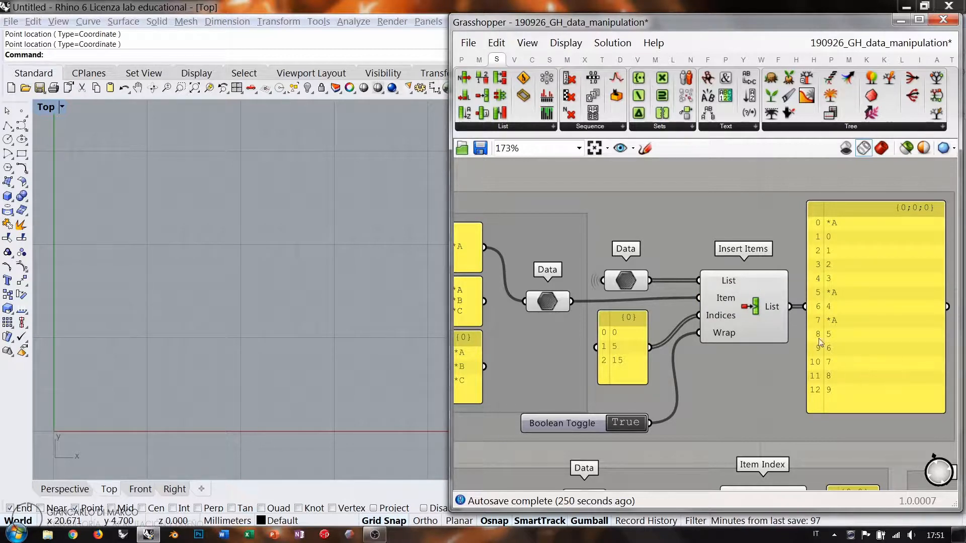
double_click(629, 424)
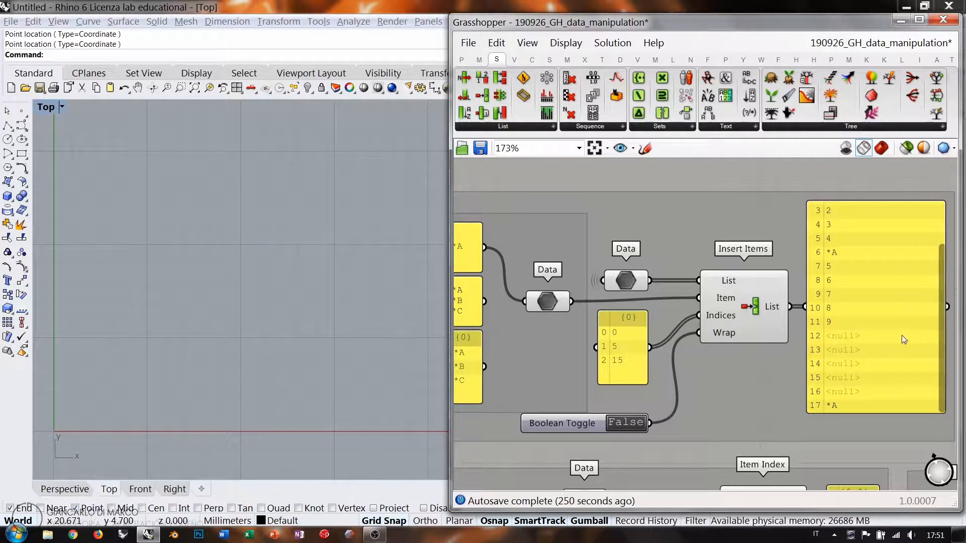
left_click_drag(941, 324, 940, 243)
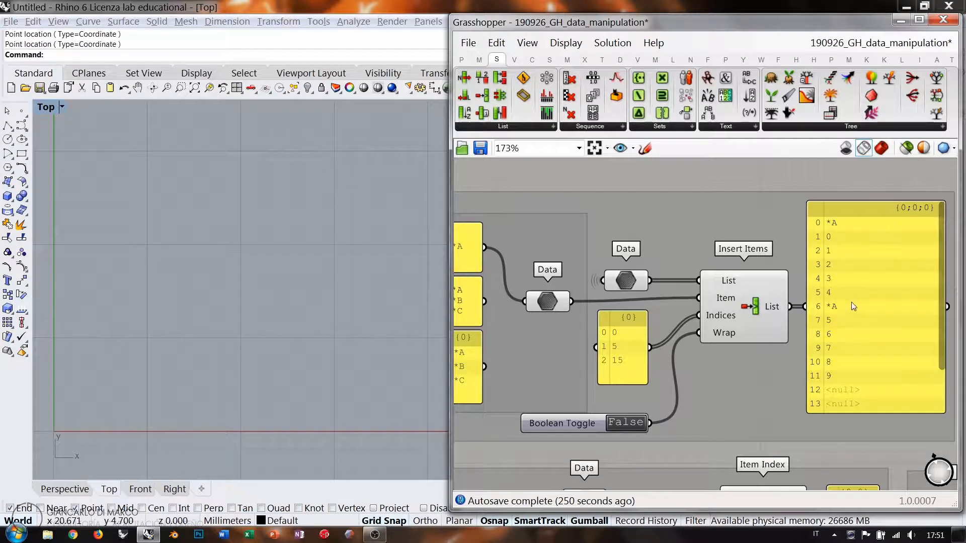
Replace the *A source of the Item input's Data parameter with the multiline *A *B *C panel, and review the output list to its end
right_click_drag(635, 296, 682, 292)
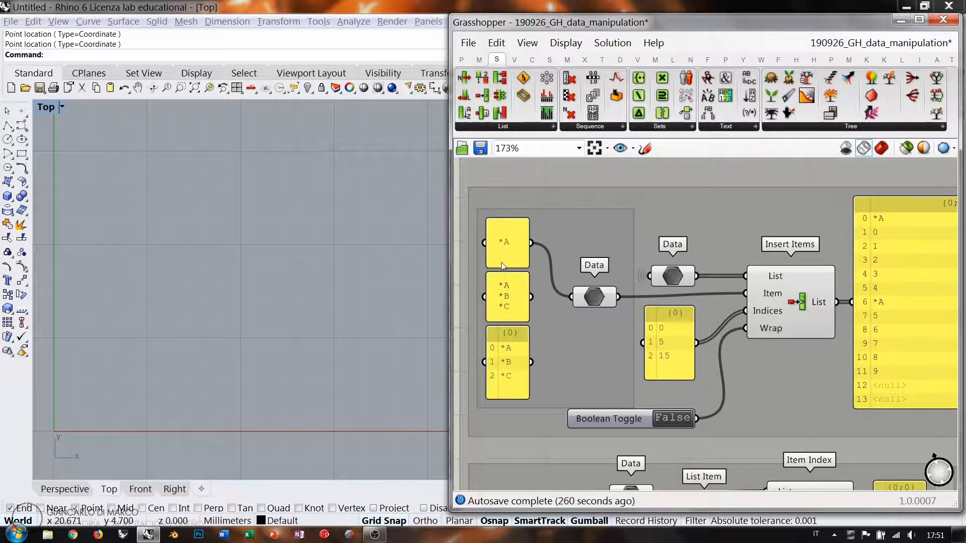
right_click_drag(520, 280, 540, 282)
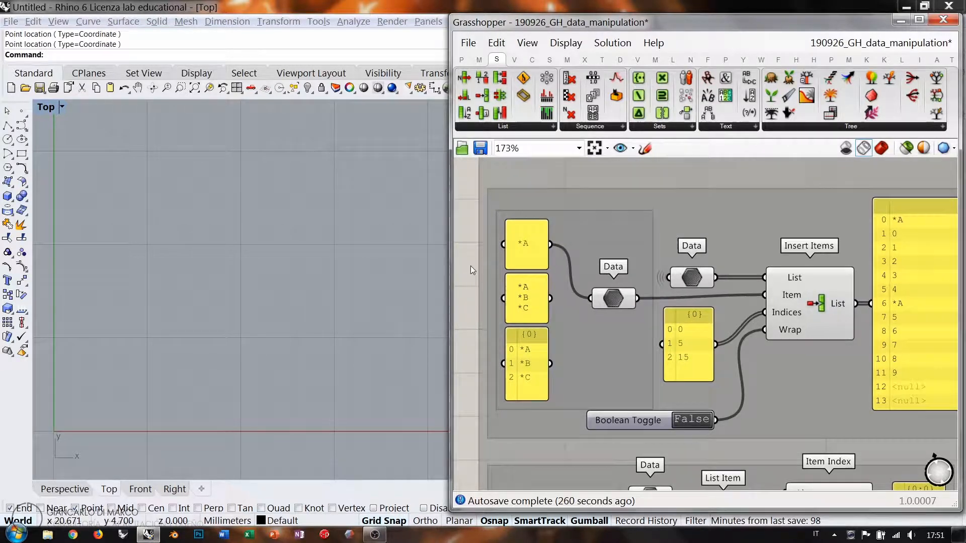
right_click(526, 299)
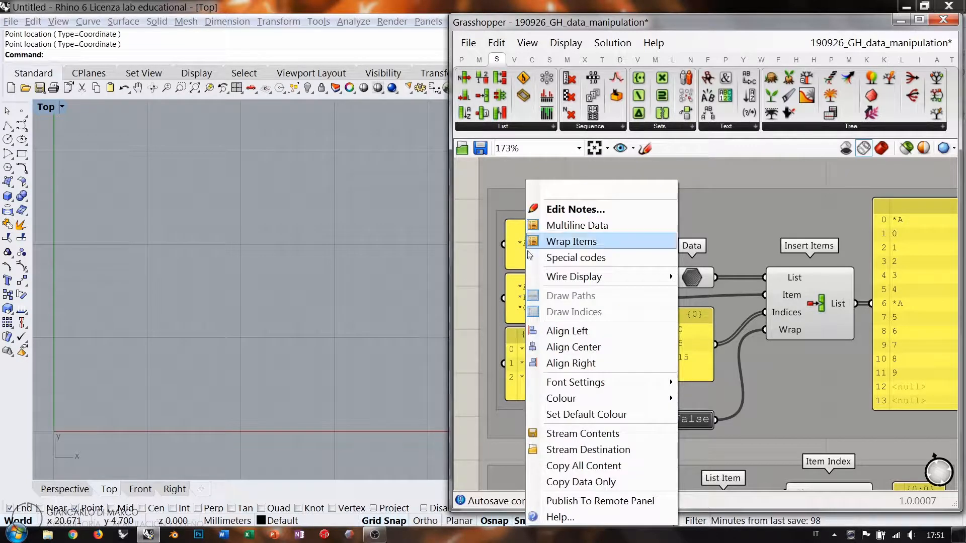
left_click(579, 226)
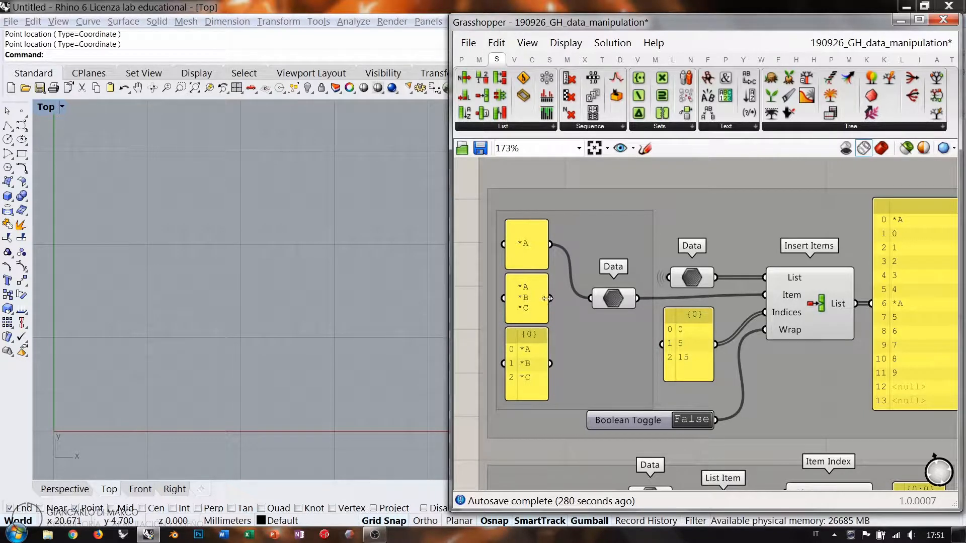
left_click_drag(550, 298, 589, 300, "shift")
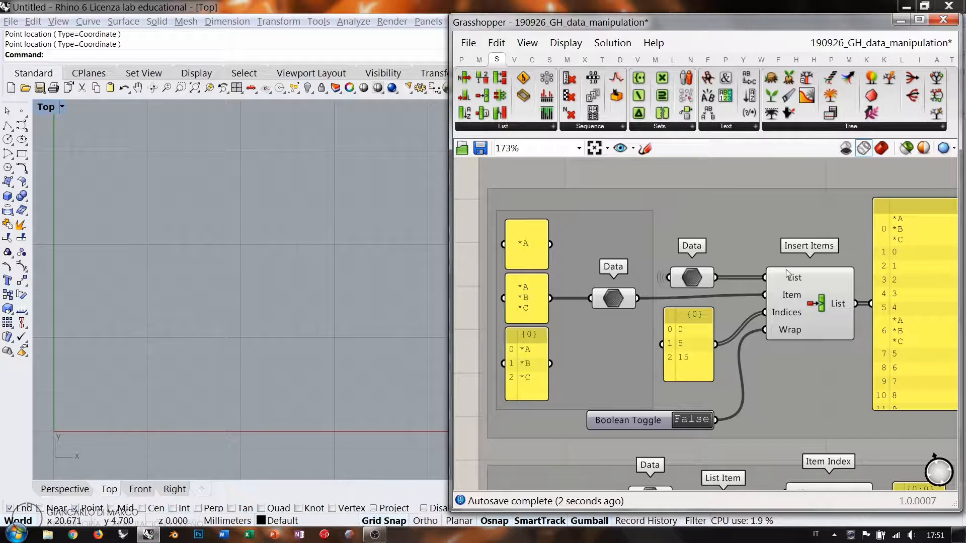
right_click_drag(861, 279, 778, 272)
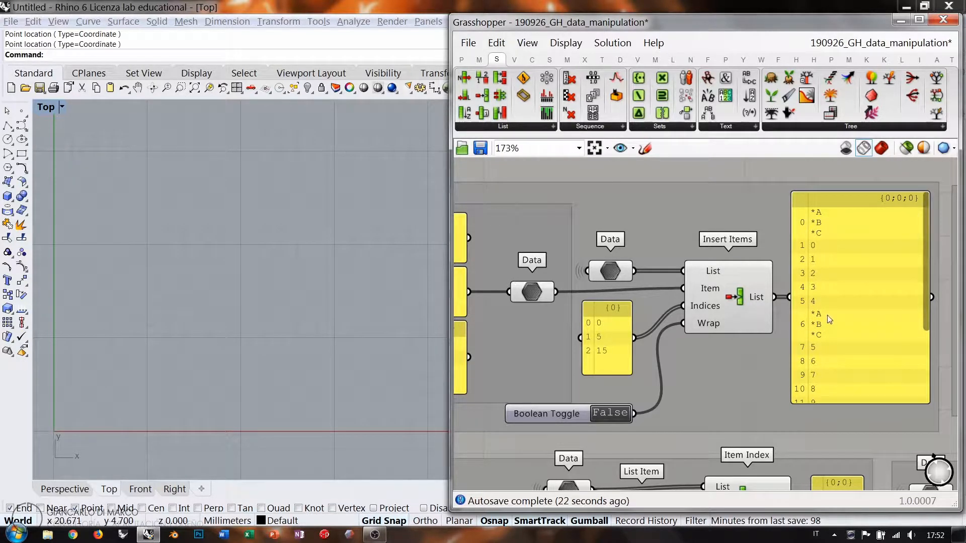
left_click_drag(926, 279, 919, 354)
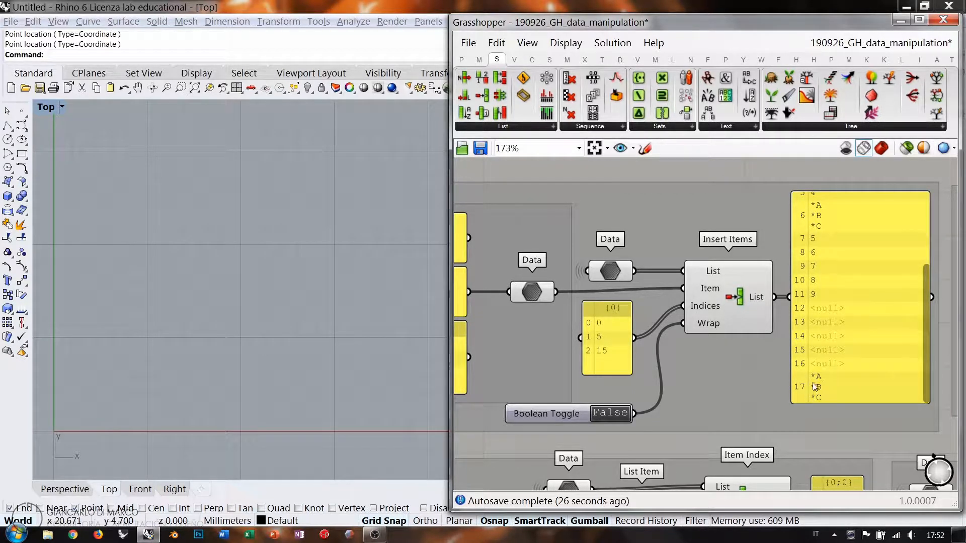
left_click_drag(929, 353, 933, 246)
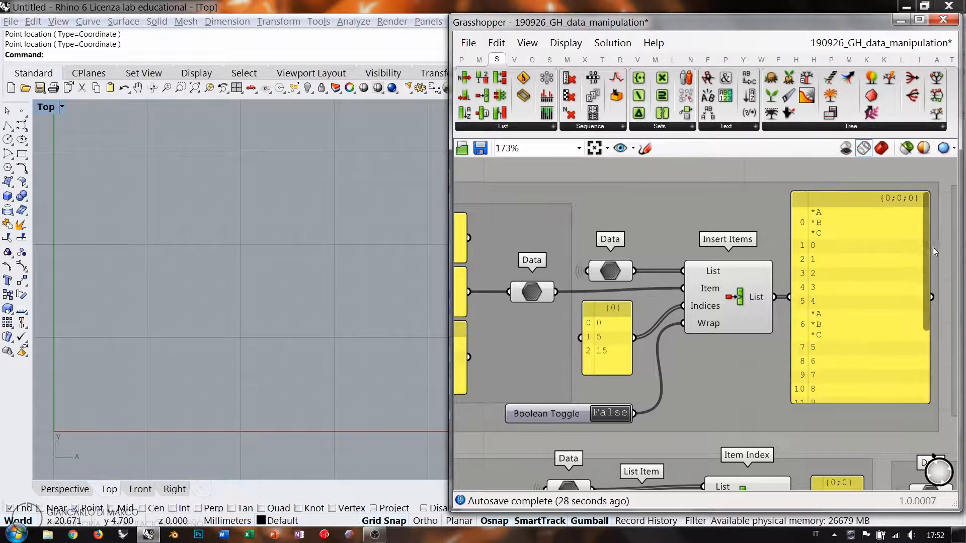
Connect the itemized *A, *B, *C list panel to the Data parameter feeding the Item input, replacing the multiline panel
right_click_drag(482, 351, 599, 341)
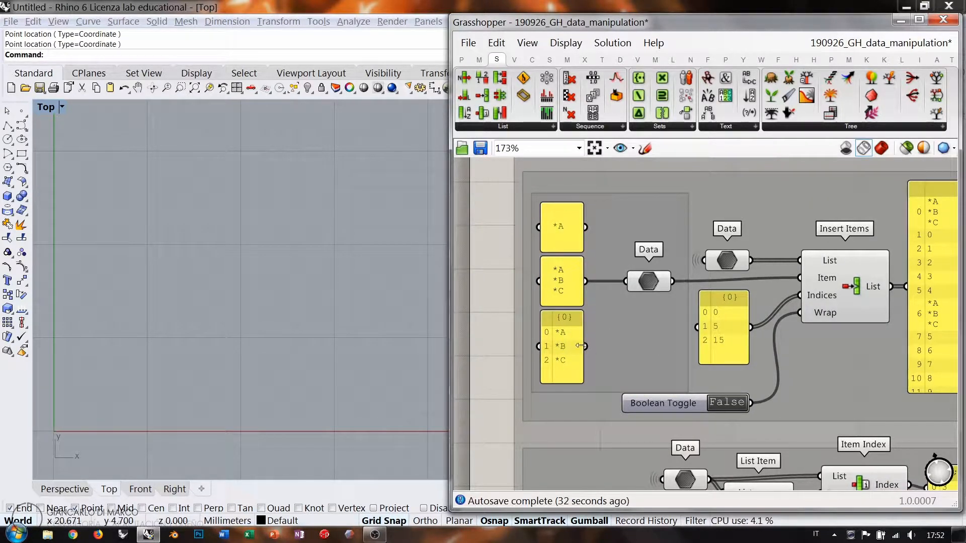
left_click_drag(584, 346, 622, 287, "shift")
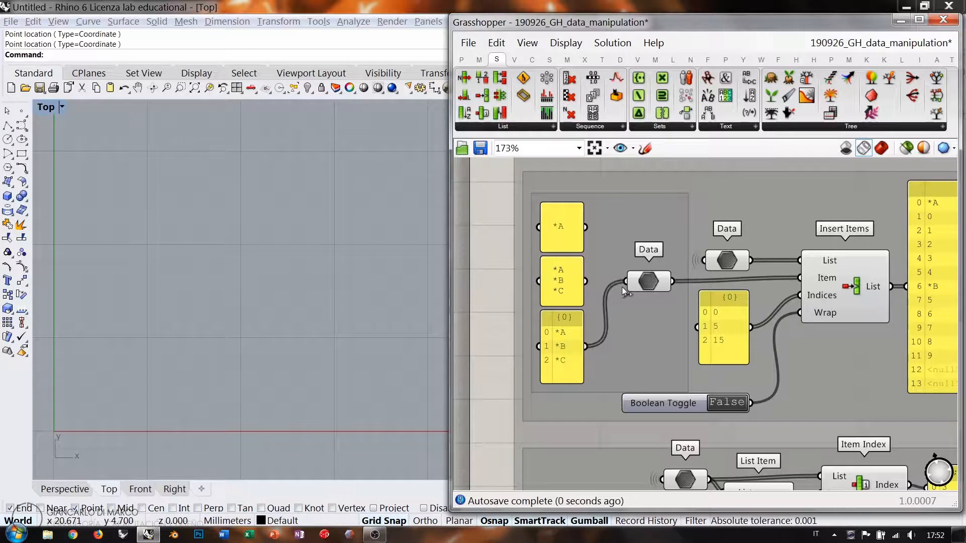
right_click_drag(746, 333, 727, 341)
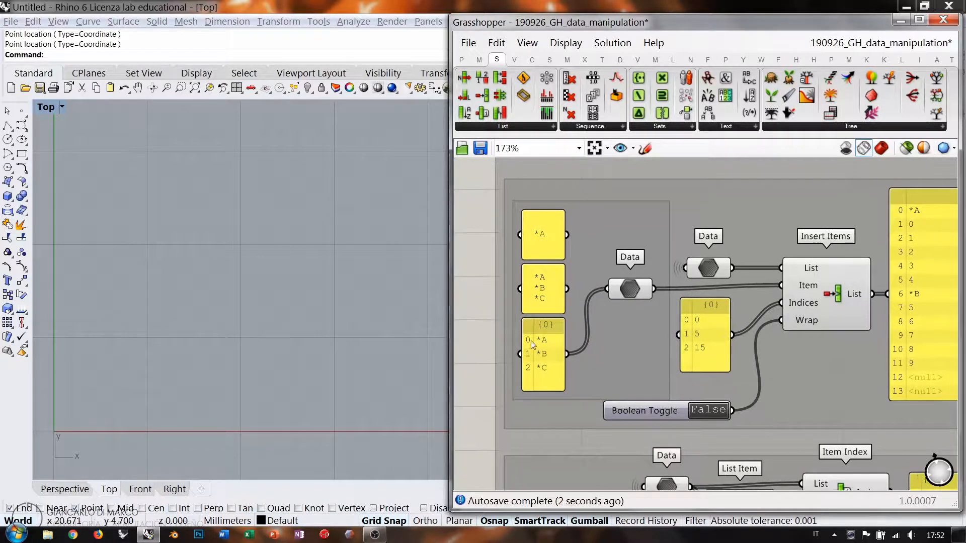
left_click(544, 352)
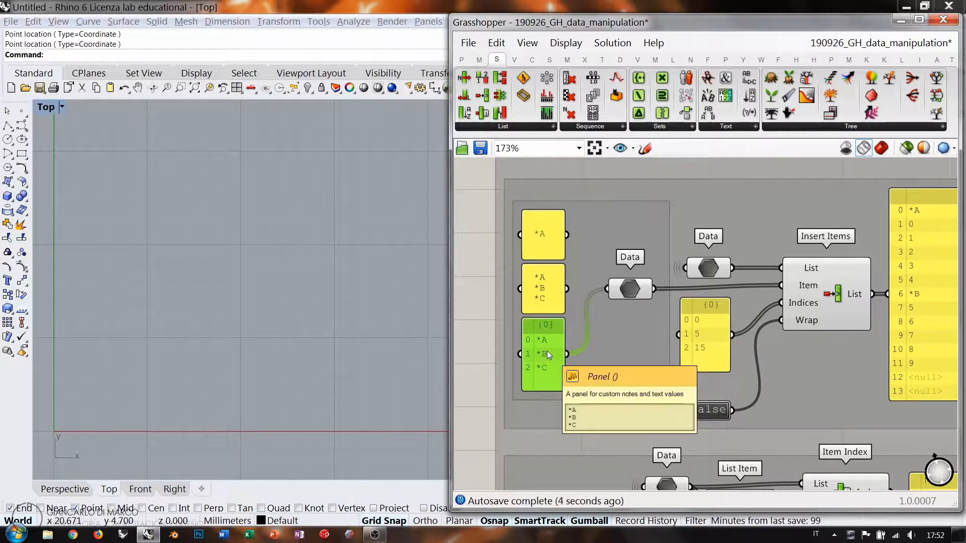
left_click(696, 333)
left_click(480, 329)
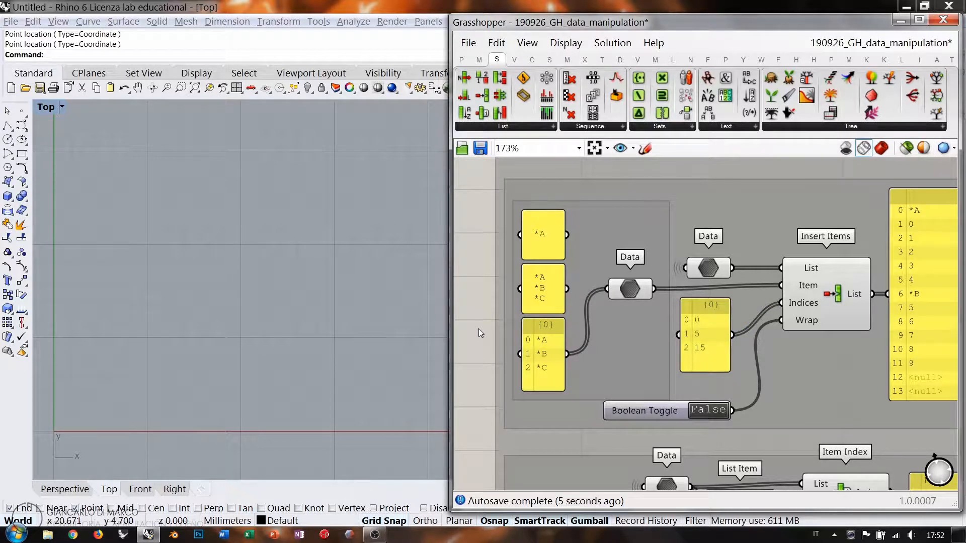
Compare the Insert Items output down to its last entry with the items and indices, and narrow the indices panel slightly
right_click_drag(847, 319, 776, 329)
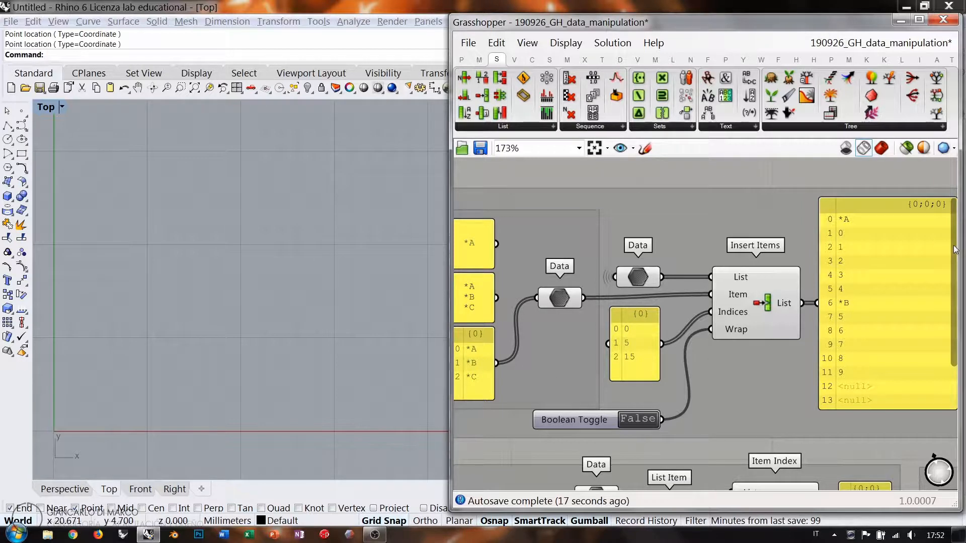
scroll(946, 355, "down", 2)
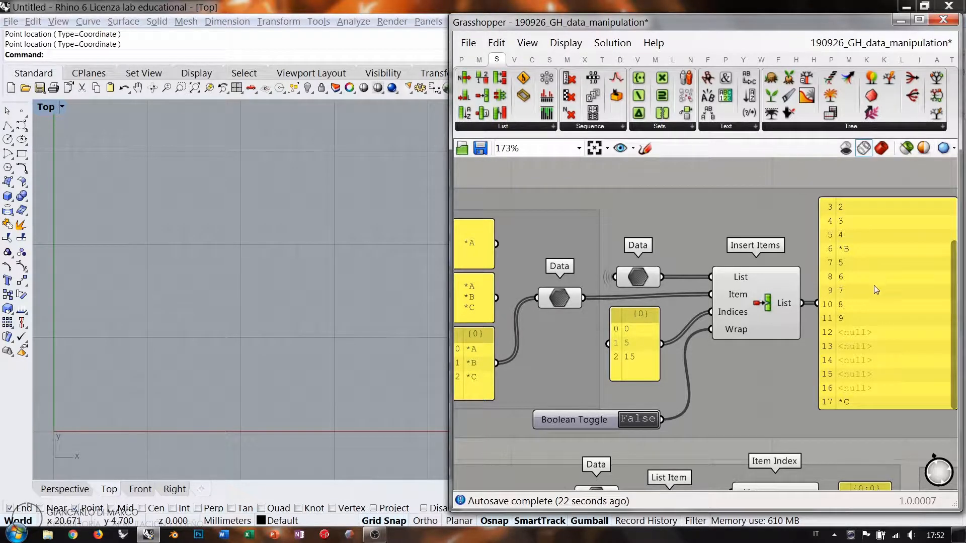
right_click_drag(525, 330, 541, 330)
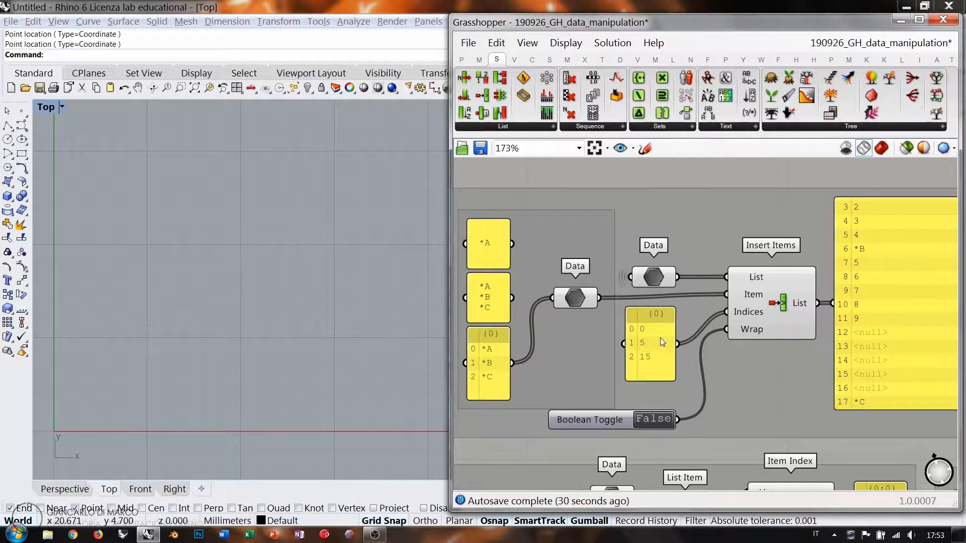
left_click_drag(674, 333, 657, 343)
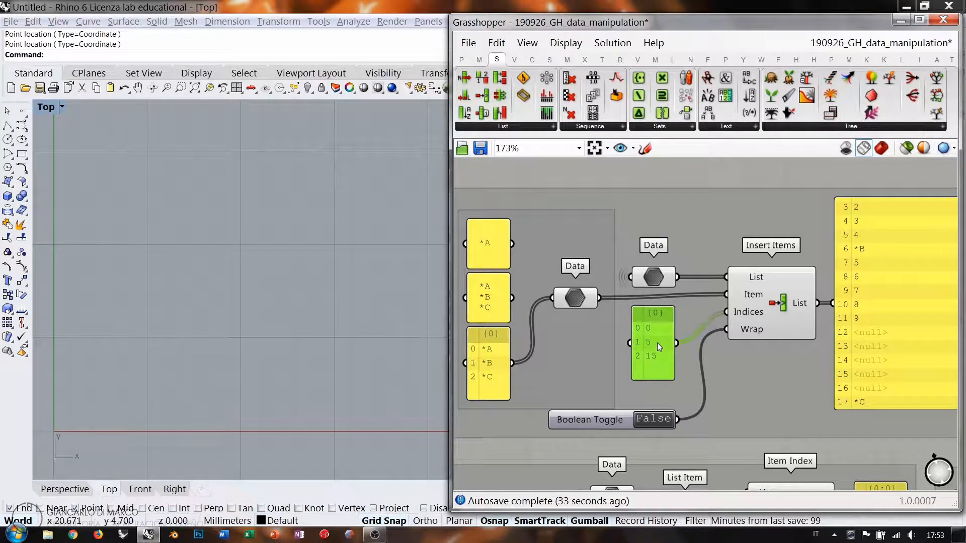
key("Escape")
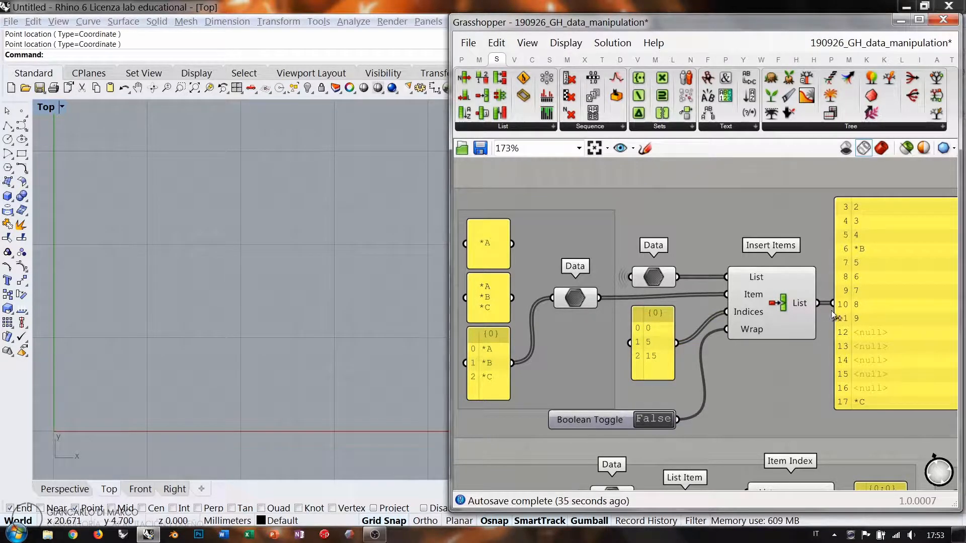
Go to the List Item example and move its Boolean Toggle slightly down, clear of the number slider above it
right_click_drag(833, 306, 817, 300)
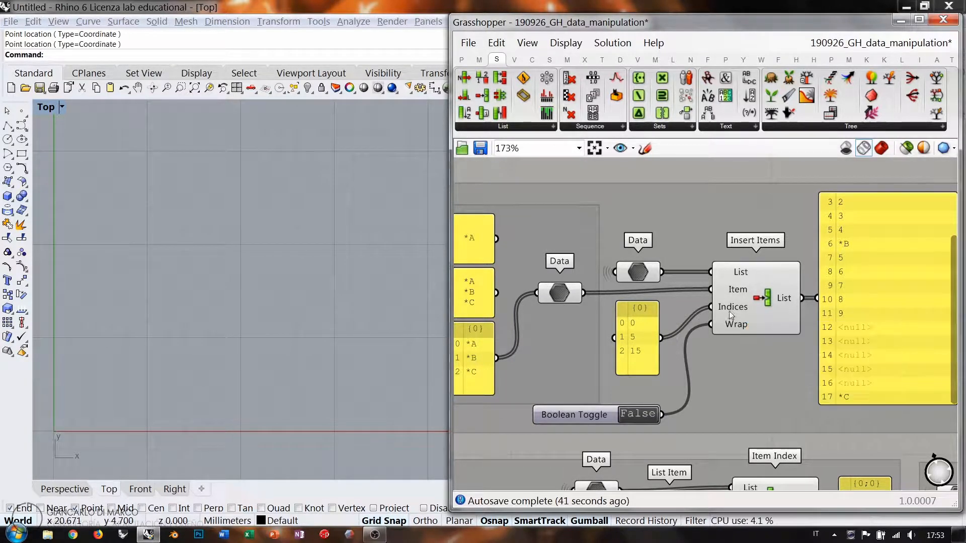
scroll(729, 311, "down", 4)
scroll(707, 299, "up", 2)
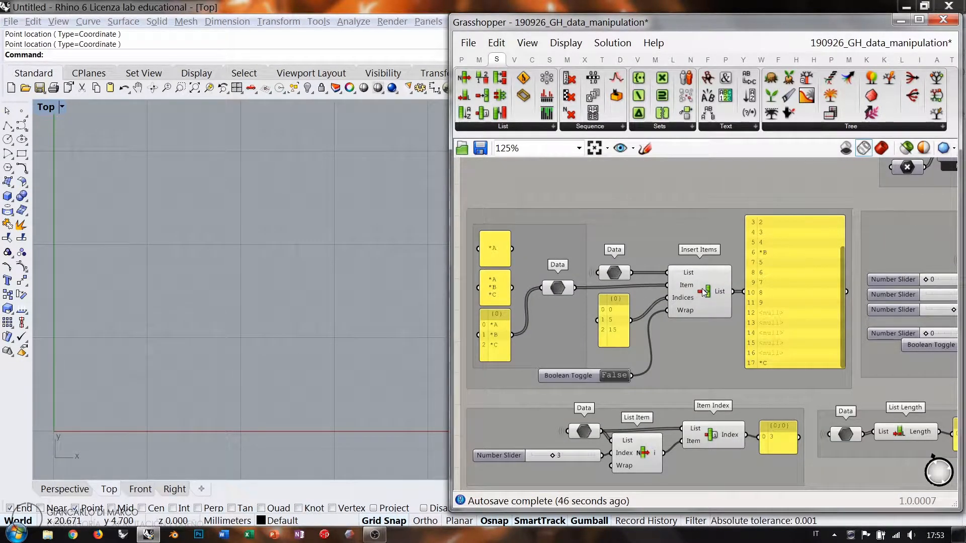
right_click_drag(816, 308, 671, 313)
left_click(535, 127)
scroll(670, 313, "down", 2)
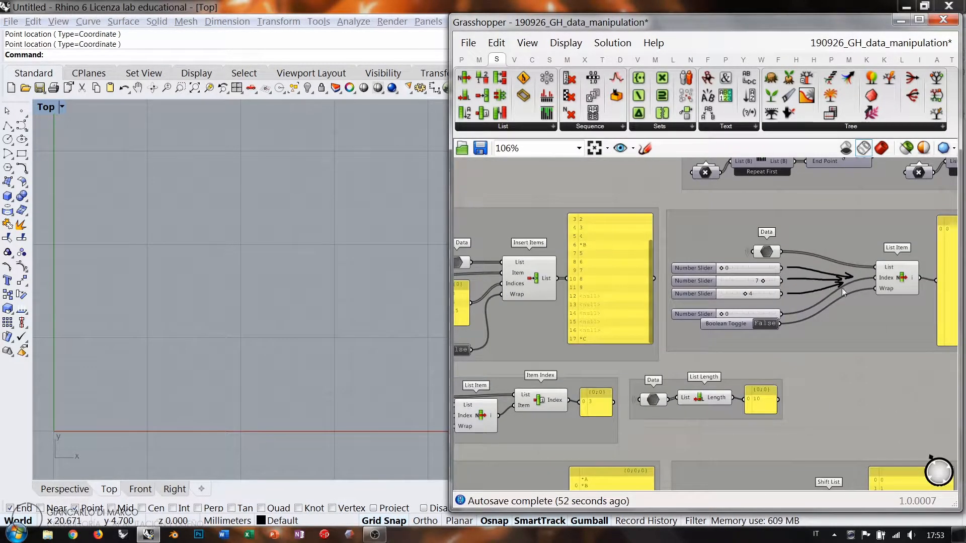
right_click_drag(841, 288, 782, 379)
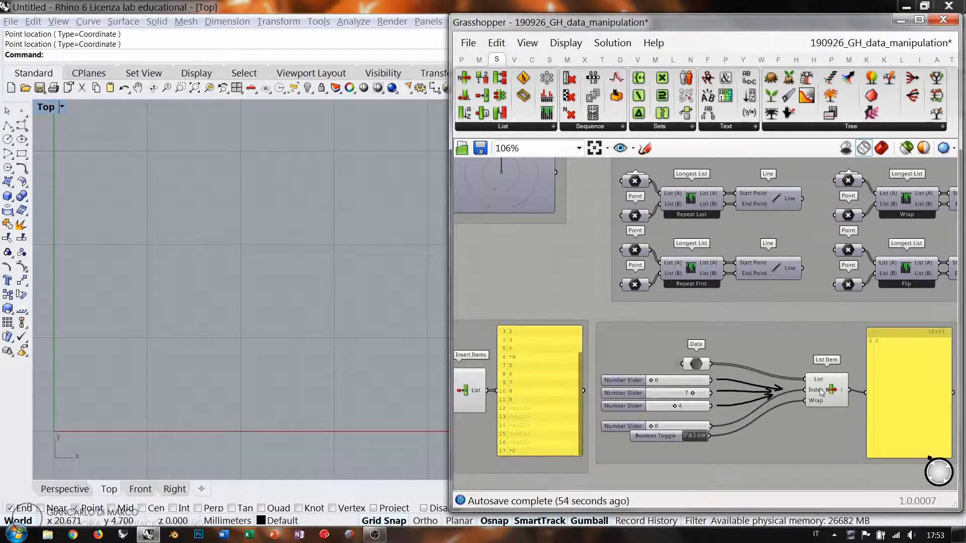
right_click_drag(825, 413, 738, 321)
scroll(722, 331, "up", 2)
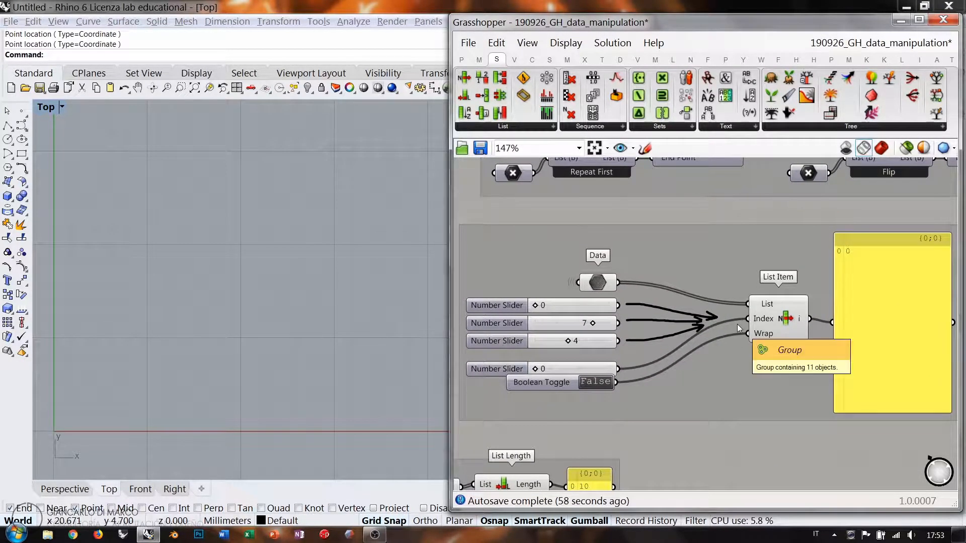
left_click_drag(549, 388, 554, 396)
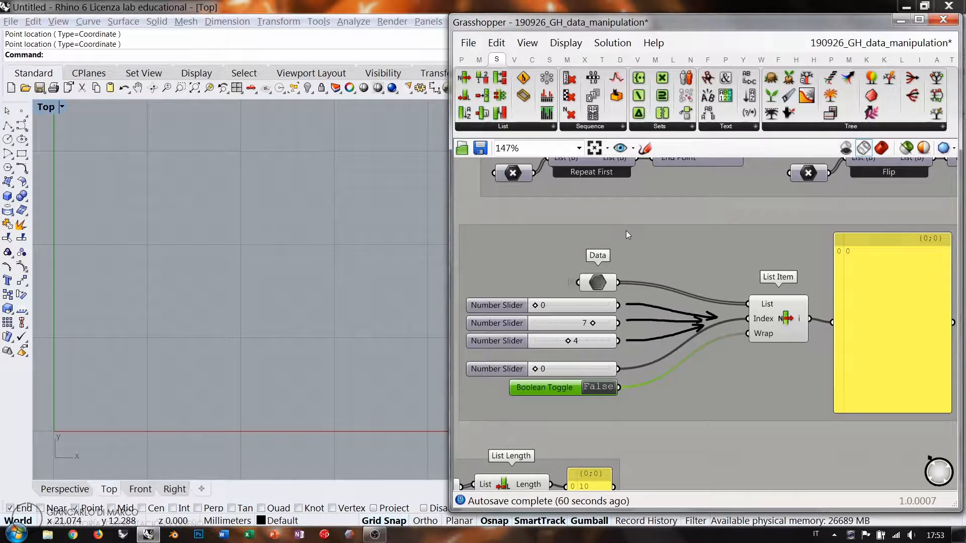
Check the Data parameter's source, then place a narrow panel beside it and connect it to the Data output to list its items
left_click(595, 284)
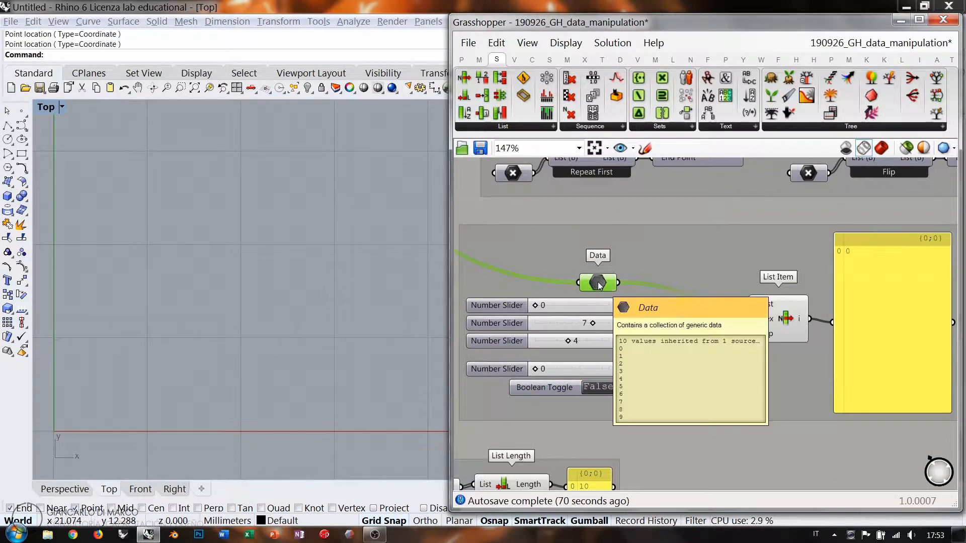
left_click(598, 286, "ctrl")
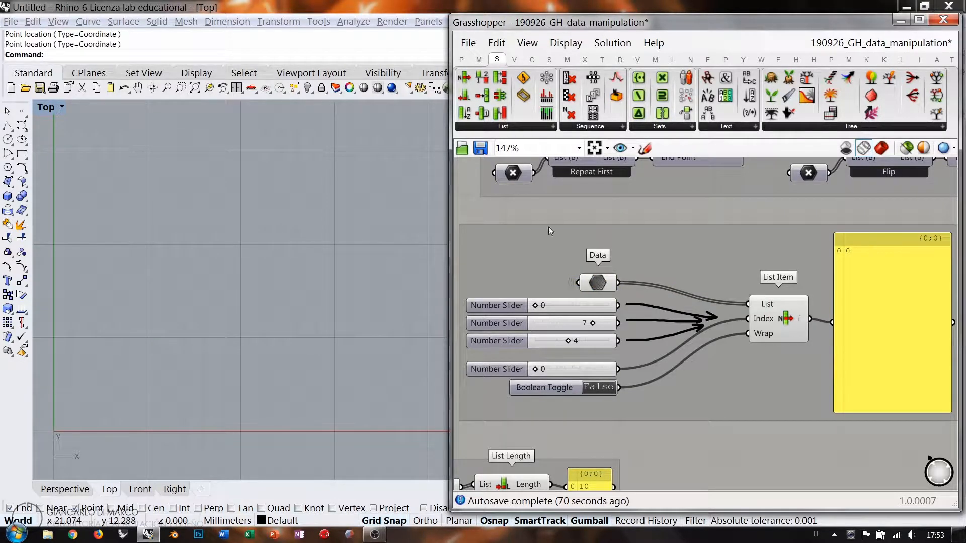
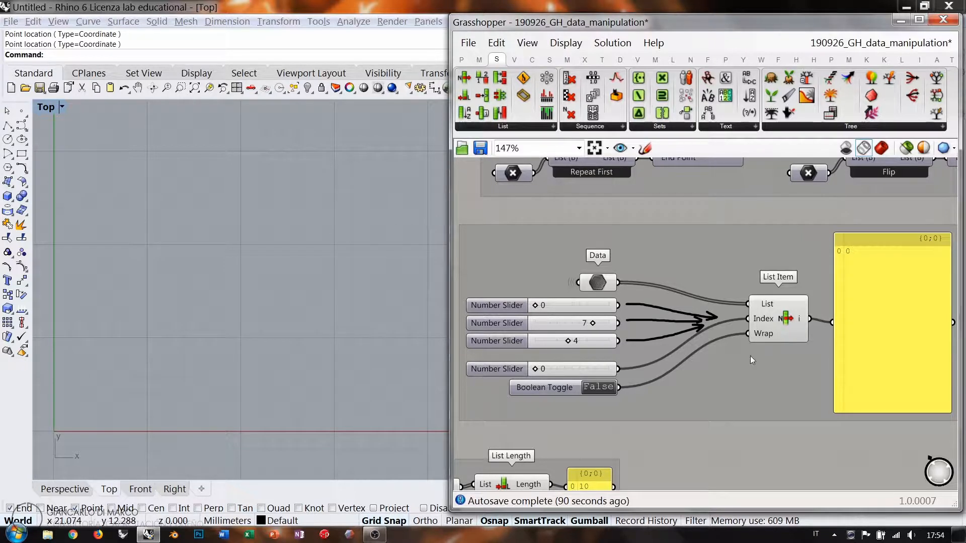
right_click(614, 226)
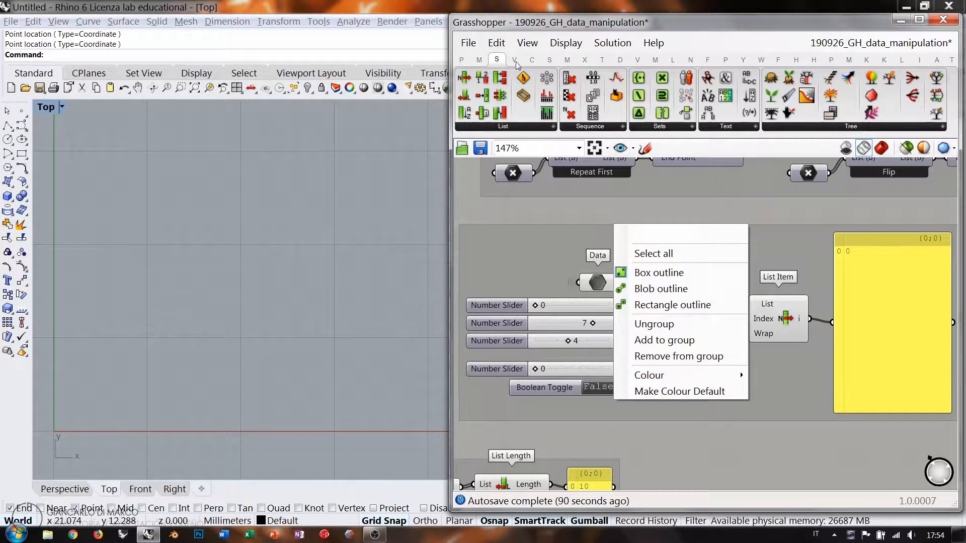
left_click(461, 59)
left_click_drag(709, 95, 714, 237)
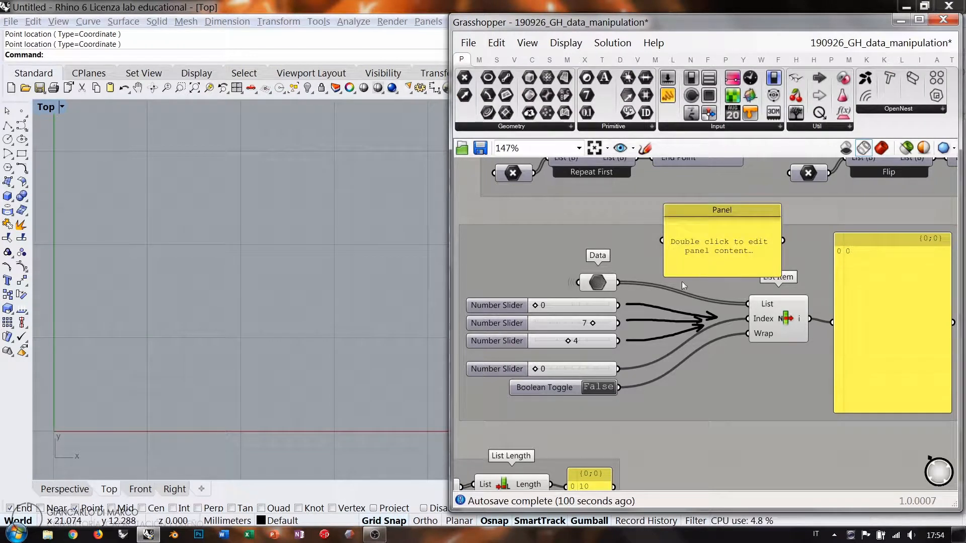
left_click_drag(620, 283, 676, 351)
left_click_drag(752, 253, 666, 287)
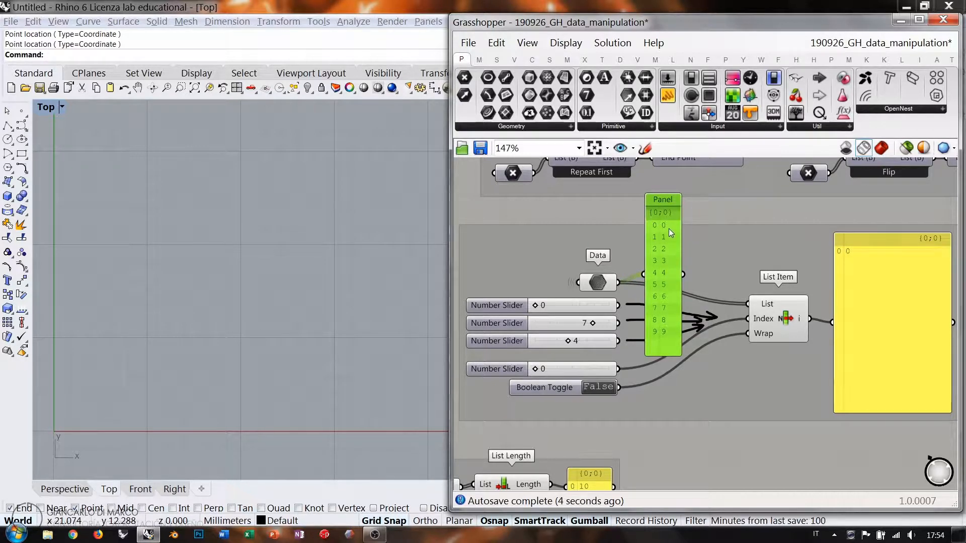
key("Escape")
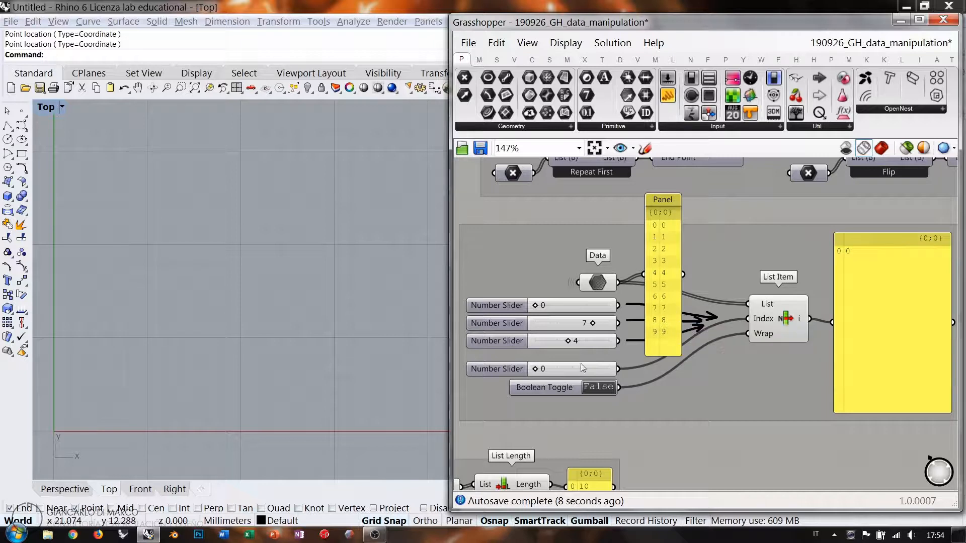
Nudge the output panel into line with List Item and set the number slider feeding Index to 7
left_click(519, 372)
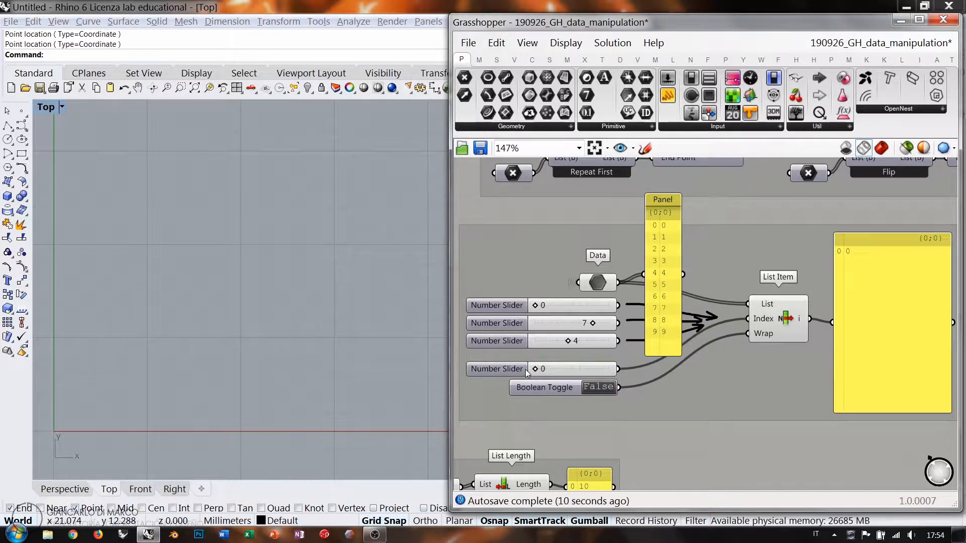
left_click(847, 251)
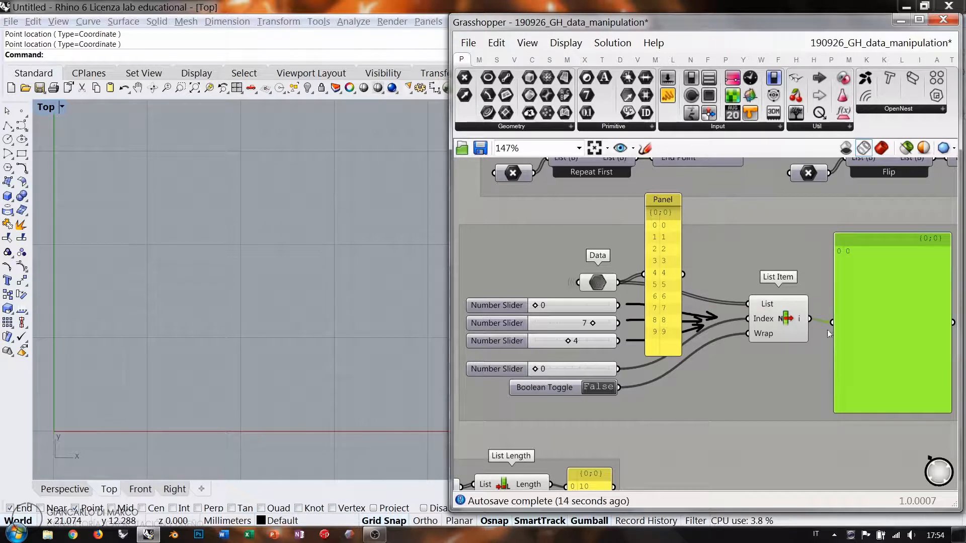
left_click_drag(808, 319, 864, 322)
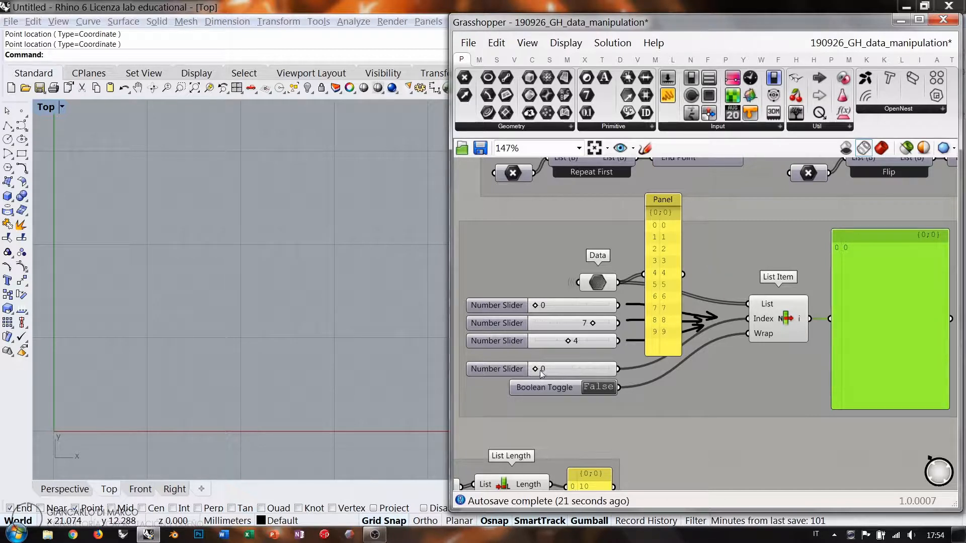
left_click_drag(535, 369, 542, 372)
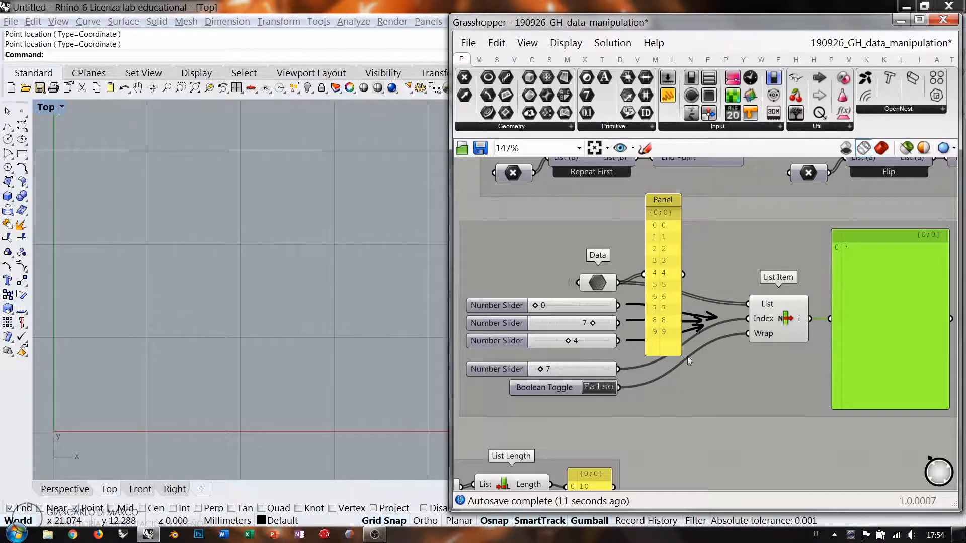
Set the number slider feeding the Index input to 9
left_click(552, 370)
double_click(553, 370)
type("9")
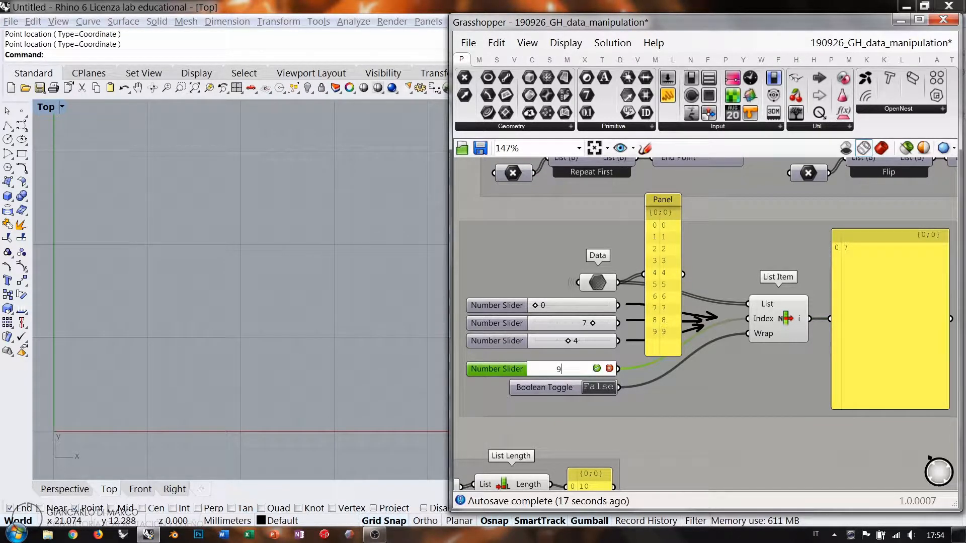
key("Return")
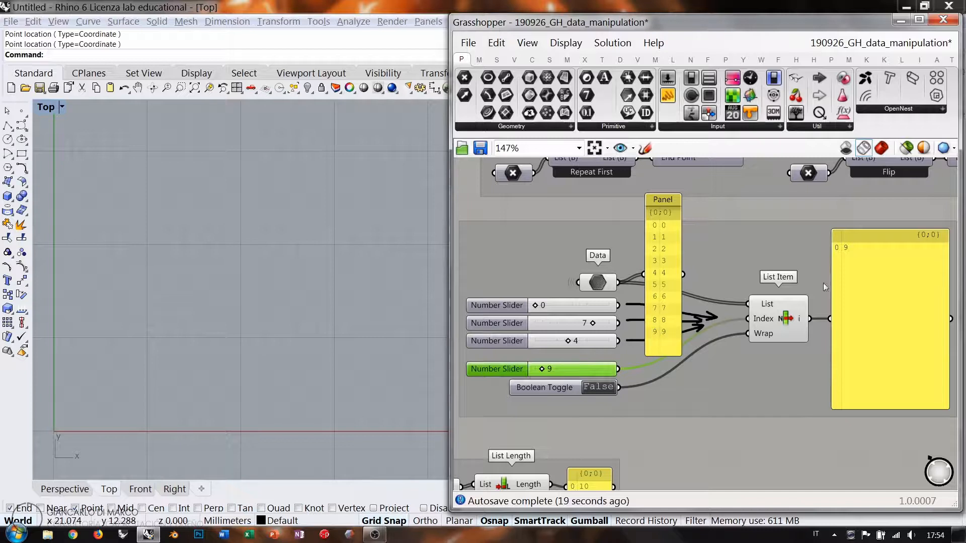
Set the index slider to 10, check List Item's warning, and switch the Wrap input's Boolean Toggle to True
double_click(552, 369)
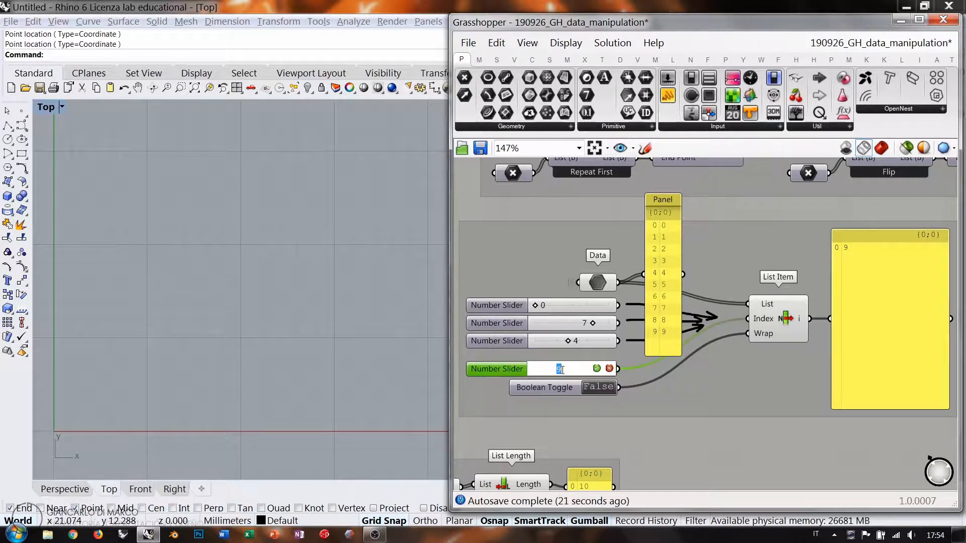
type("10")
key("Return")
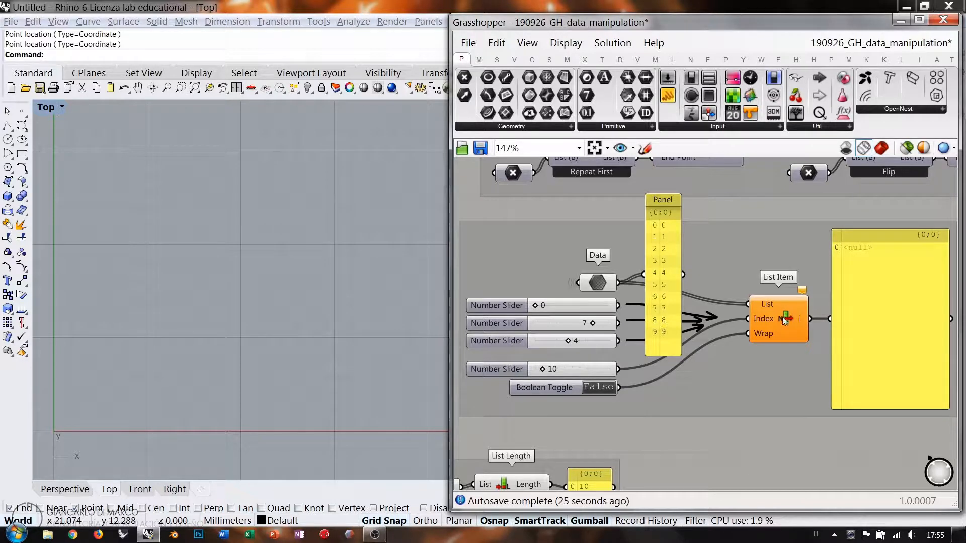
mouse_move(802, 291)
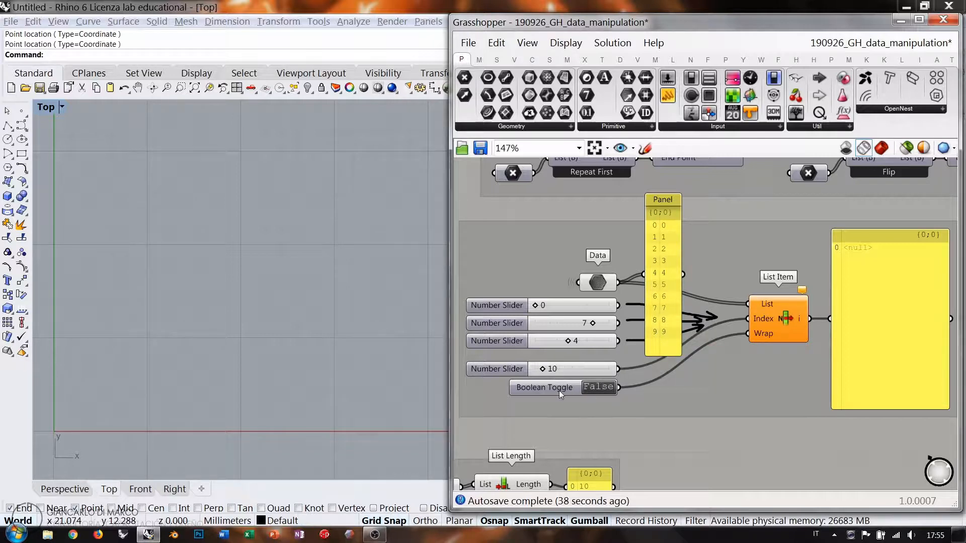
left_click(596, 387)
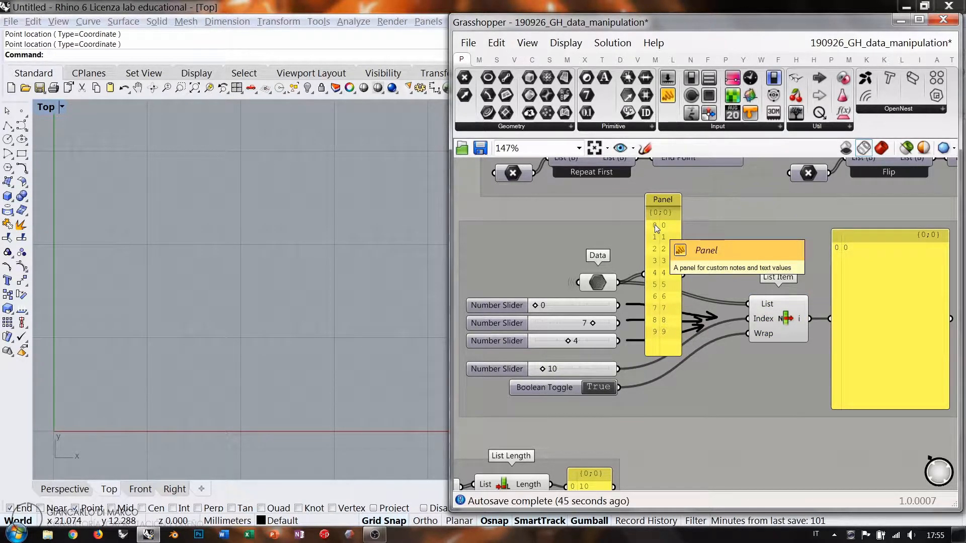
Return the index slider to 0 and replace its Index connection with the three upper sliders, in the order 0, 7, 4
mouse_move(549, 368)
left_mouse_down()
mouse_move(612, 371)
mouse_move(535, 371)
left_mouse_up()
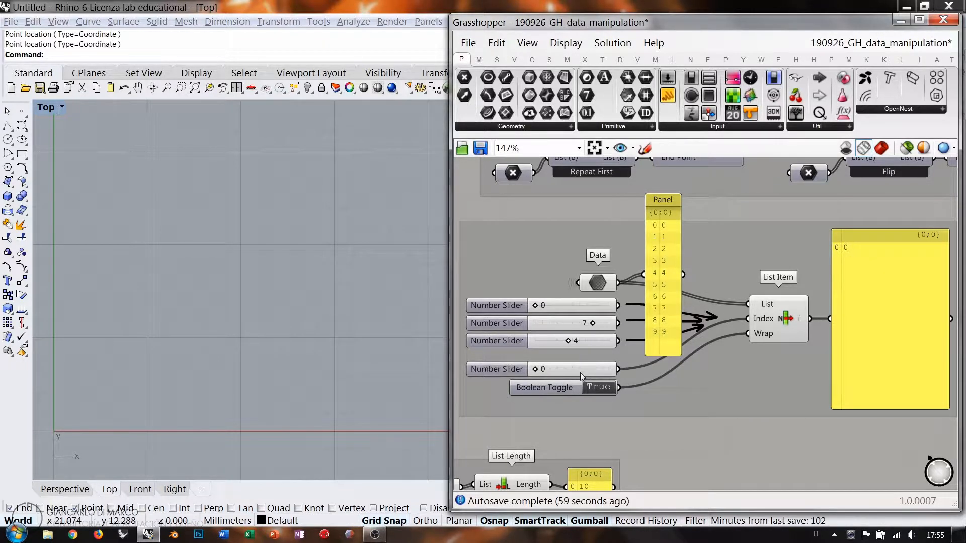
mouse_move(581, 372)
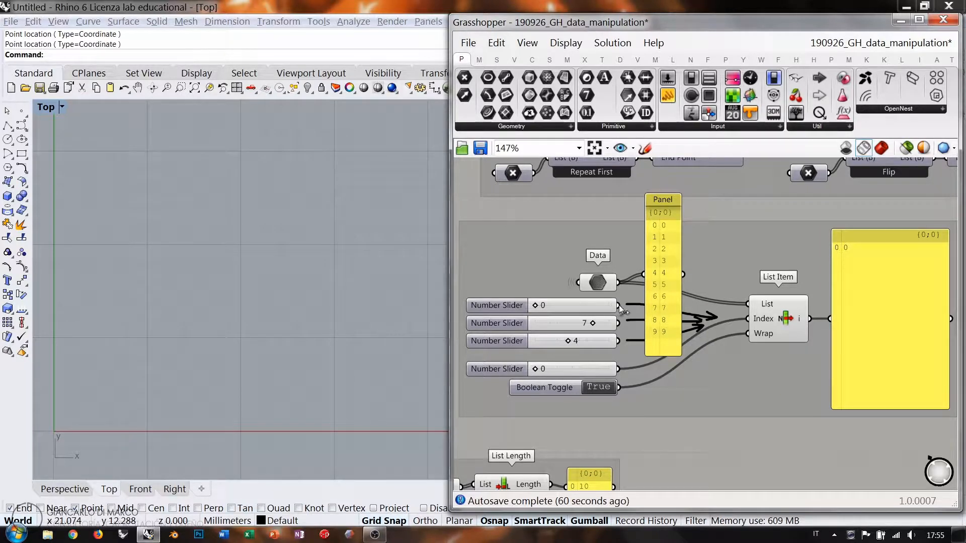
left_click_drag(618, 305, 746, 319)
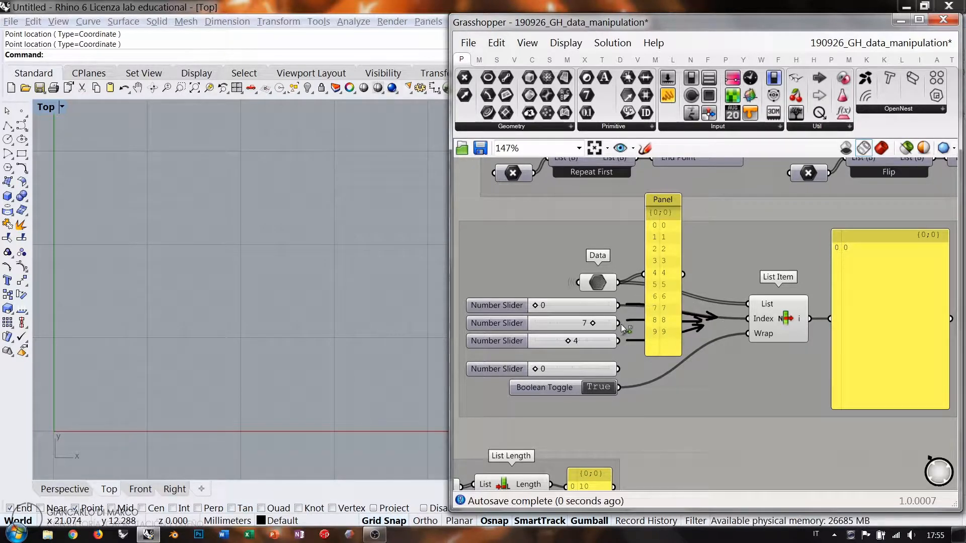
left_click_drag(618, 323, 747, 318, "shift")
left_click_drag(620, 342, 748, 318, "shift")
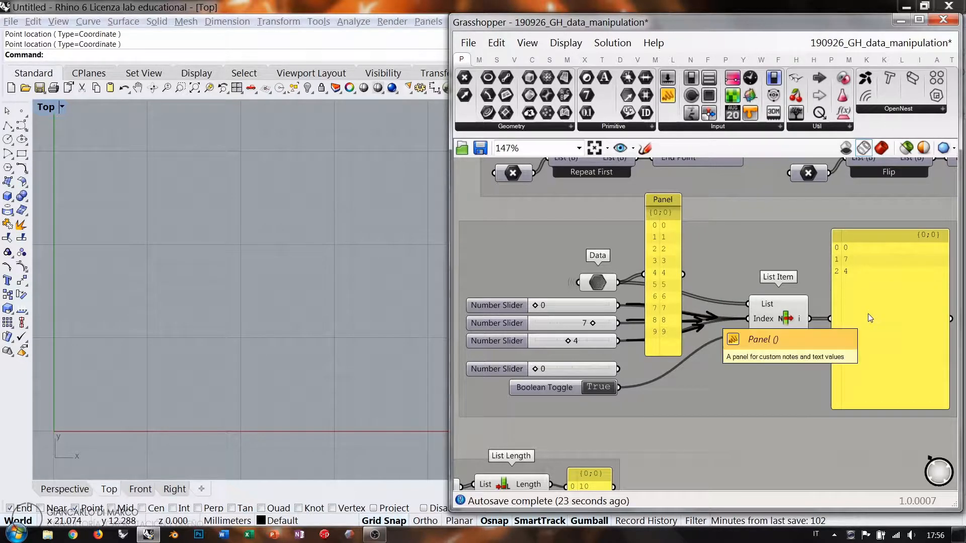
Rewire the three upper sliders into List Item's Index input in the order 0, 4, 7
left_click_drag(631, 308, 748, 319)
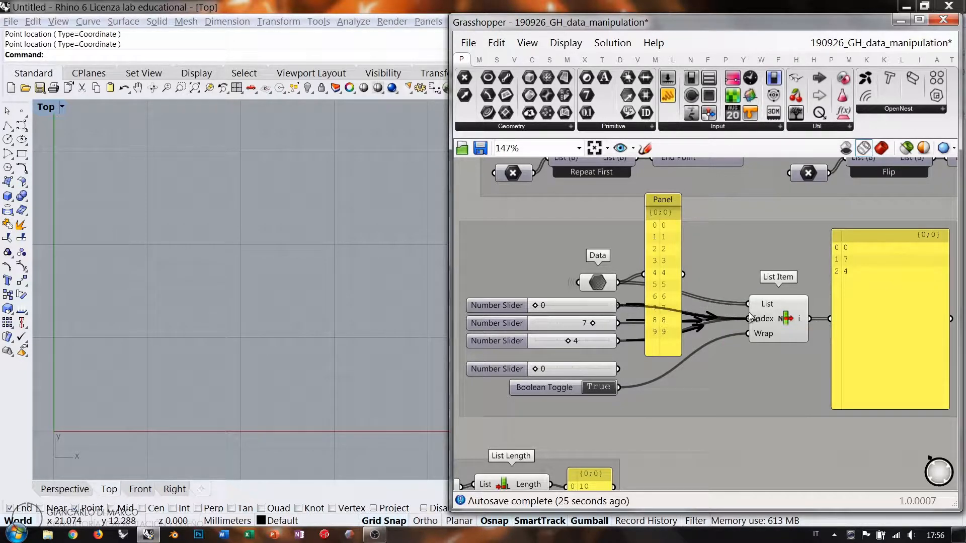
left_click_drag(621, 341, 748, 318, "shift")
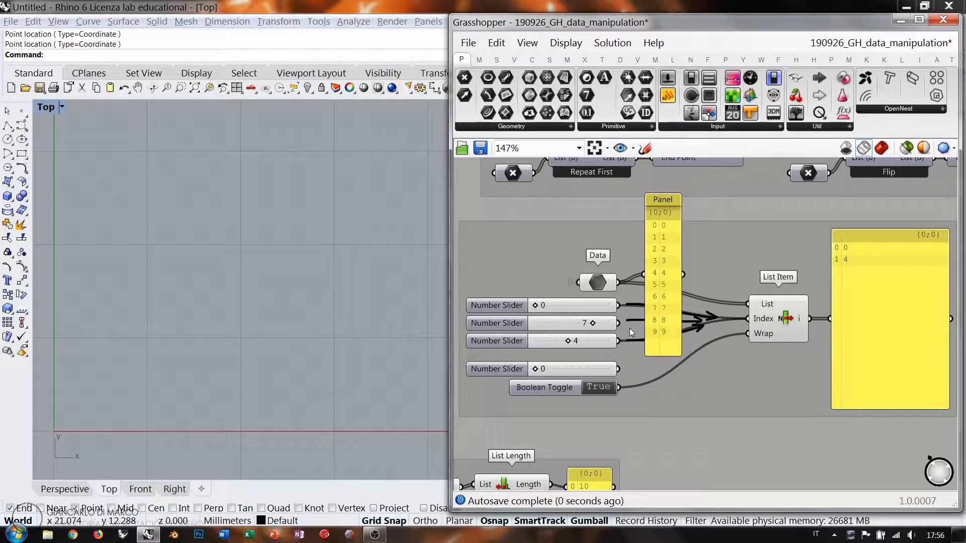
left_click_drag(636, 321, 749, 319, "shift")
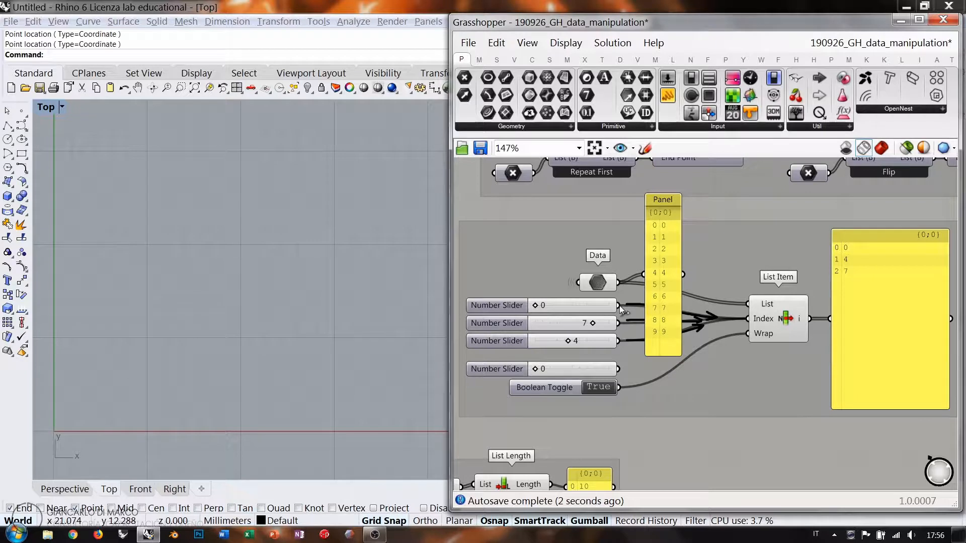
Reconnect the three sliders to the Index input in the order 0, 7, 4, and delete the panel listing the Data items
left_click_drag(618, 306, 748, 319)
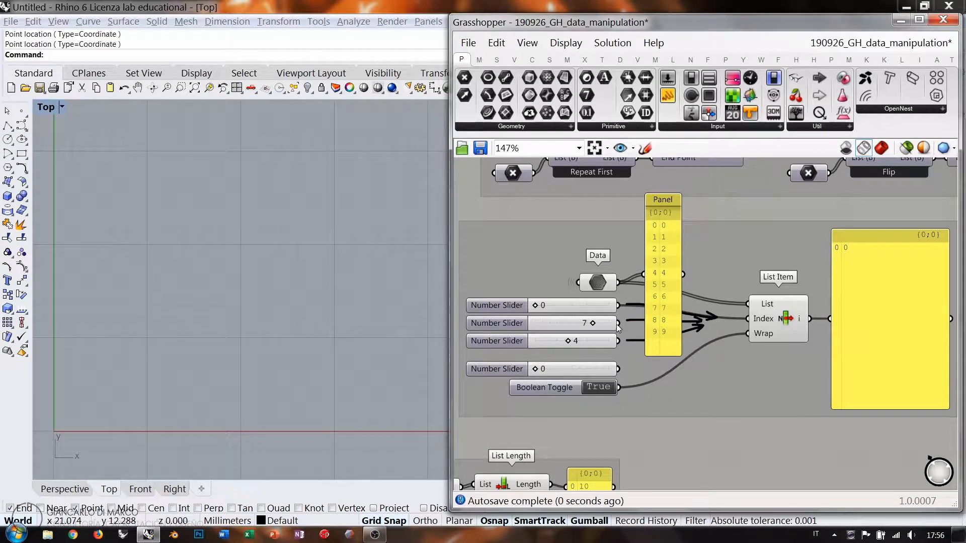
left_click_drag(618, 324, 748, 319, "shift")
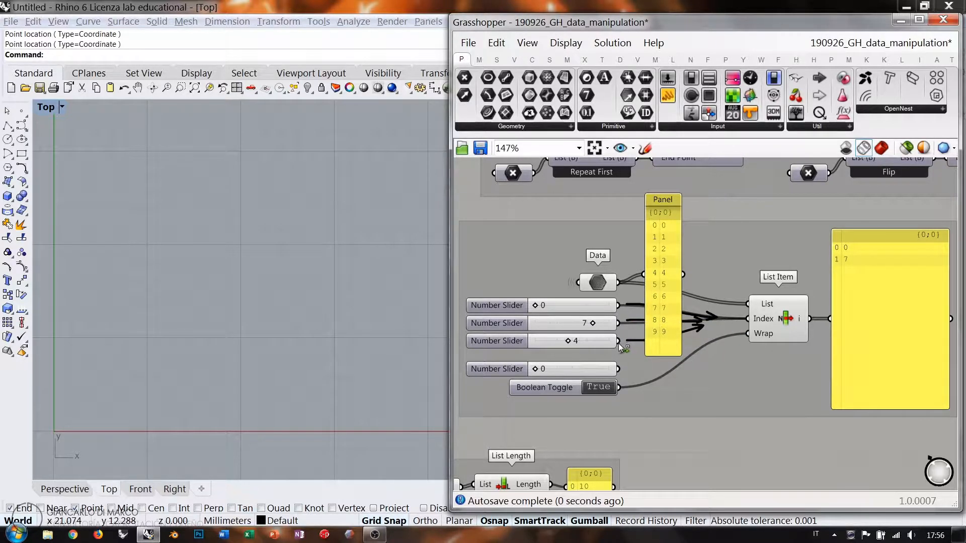
left_click_drag(619, 341, 749, 318, "shift")
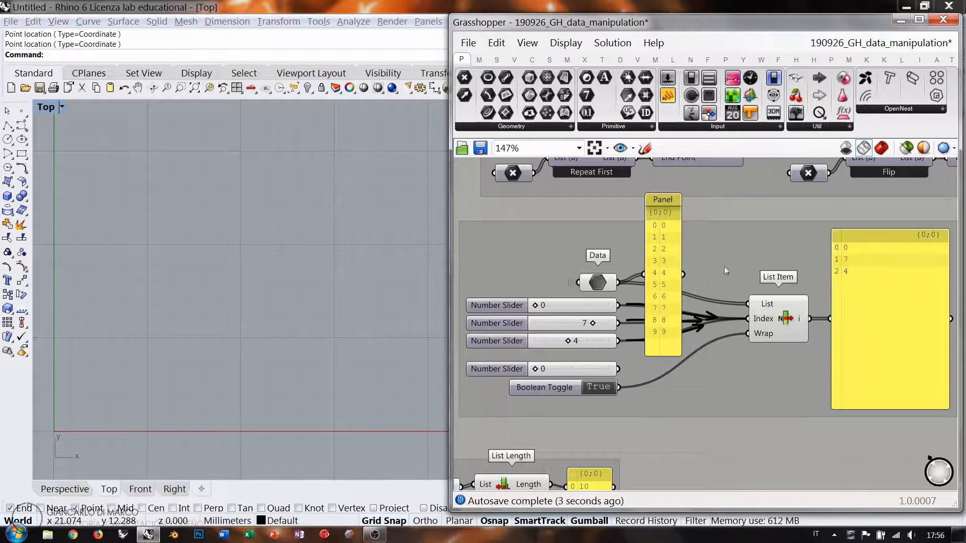
left_click(662, 279)
key("Delete")
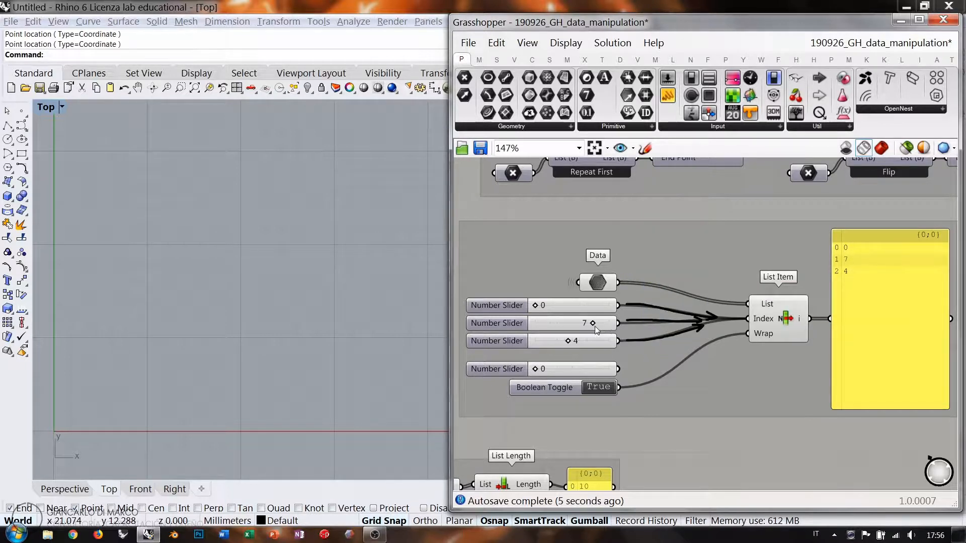
Raise the middle index slider's maximum above 9, try it at 16, and settle it on 15
left_click_drag(594, 325, 621, 325)
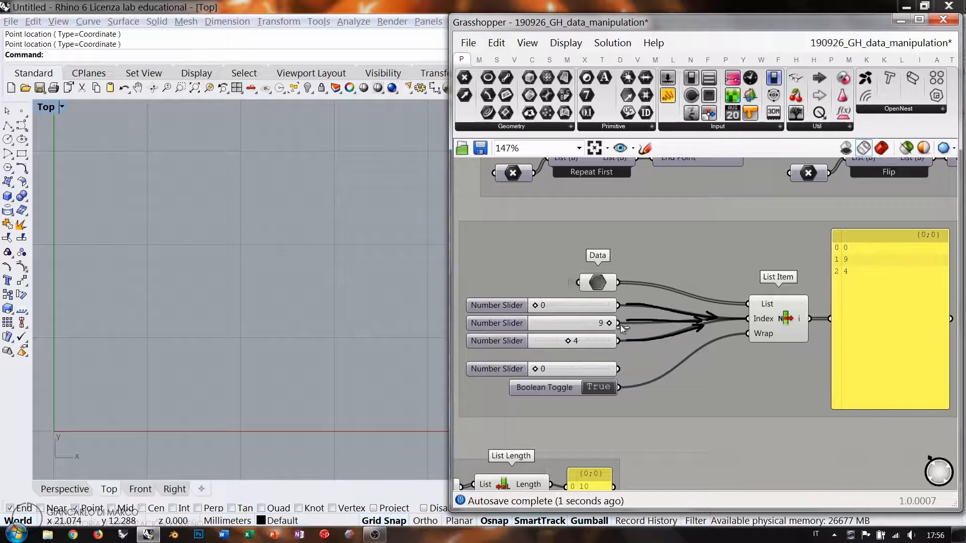
double_click(500, 323)
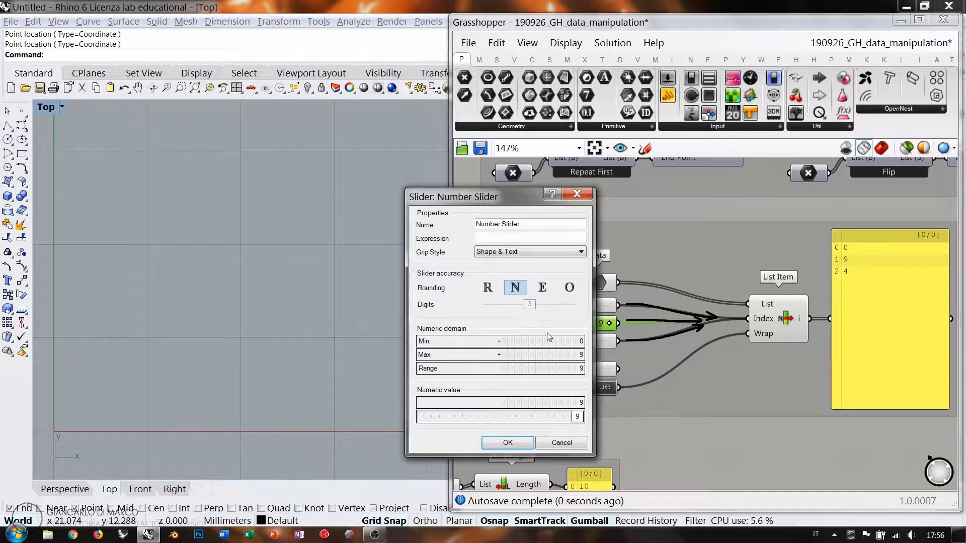
left_click(507, 443)
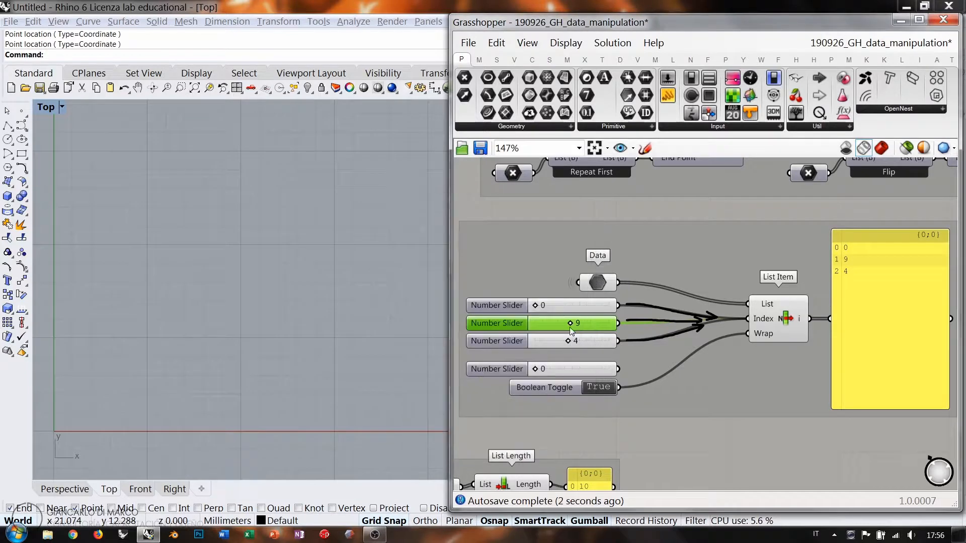
left_click_drag(578, 326, 599, 325)
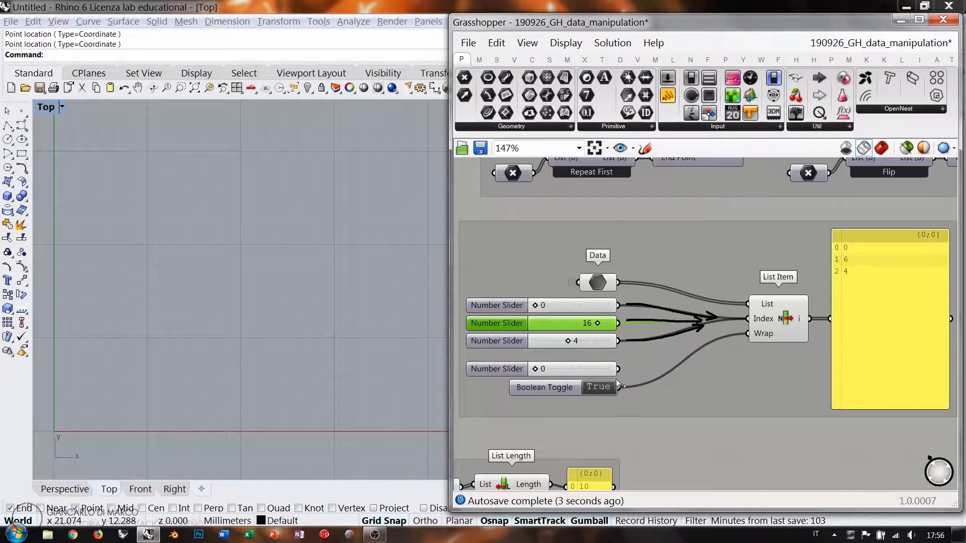
mouse_move(597, 325)
left_mouse_down()
mouse_move(576, 325)
mouse_move(610, 323)
mouse_move(595, 324)
left_mouse_up()
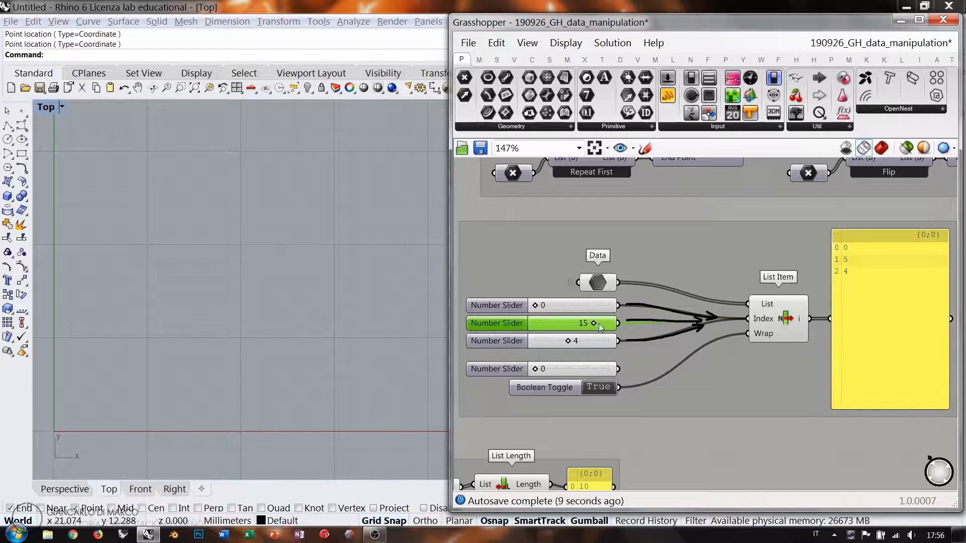
Switch the Wrap input's Boolean Toggle to False and examine the List Item output panel
double_click(597, 388)
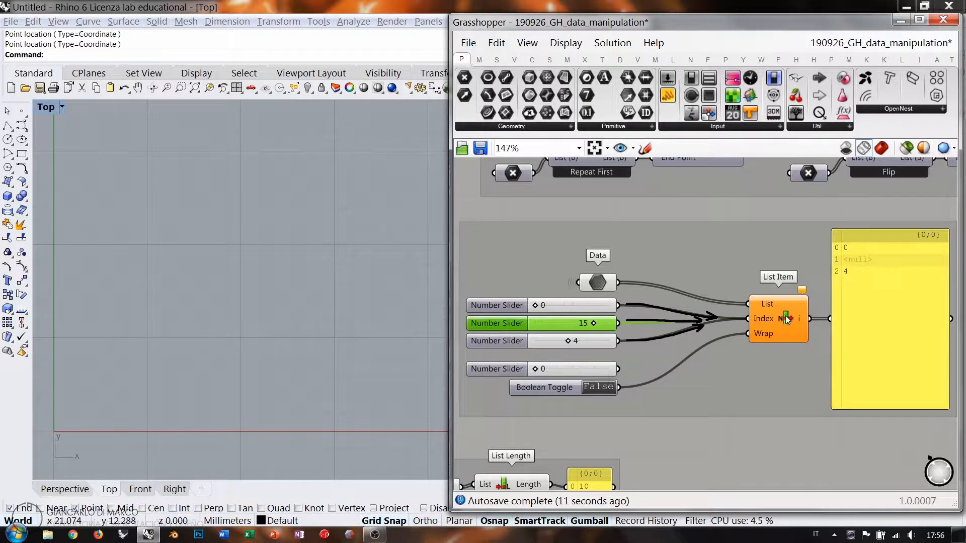
left_click(870, 283)
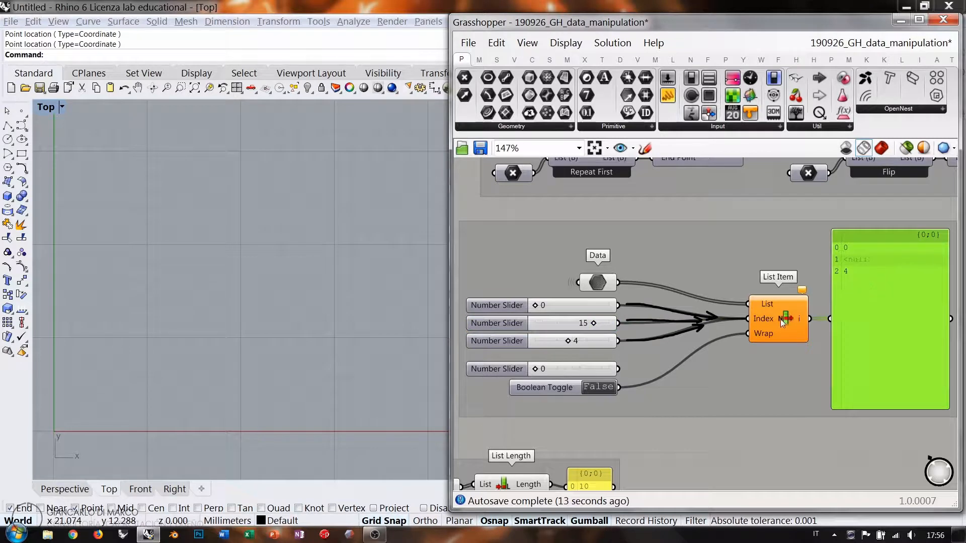
Align the Data component with Partition List's List input so that their connecting wire runs straight
key("Escape")
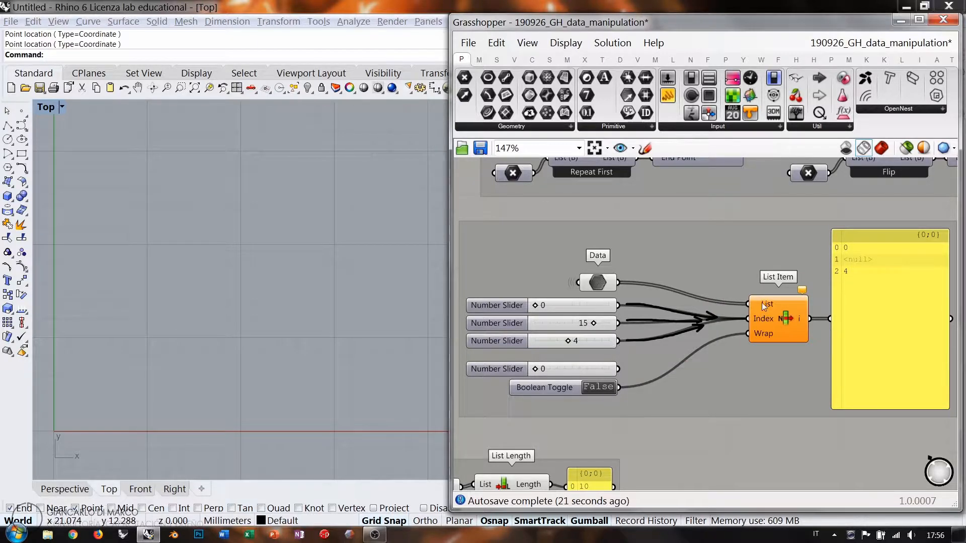
scroll(666, 289, "down", 4)
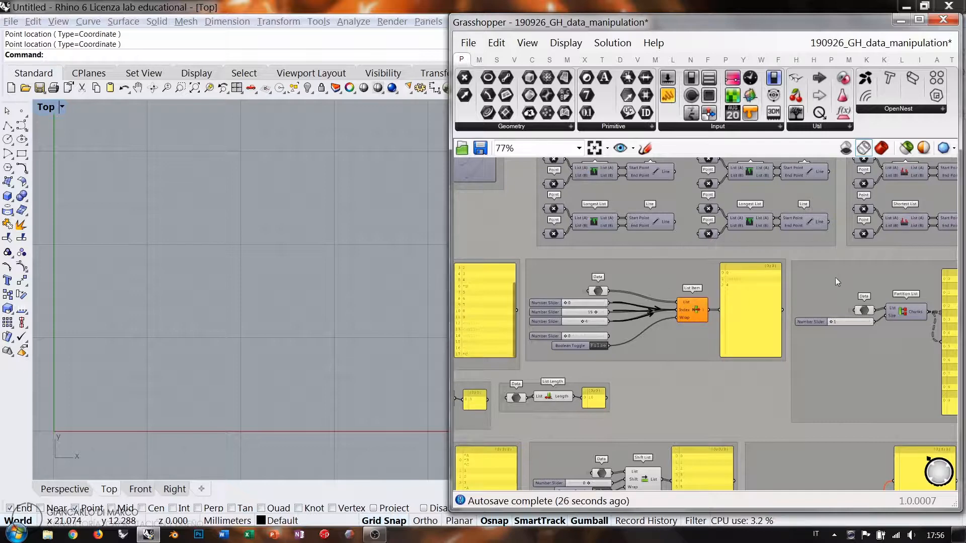
right_click_drag(566, 327, 753, 291)
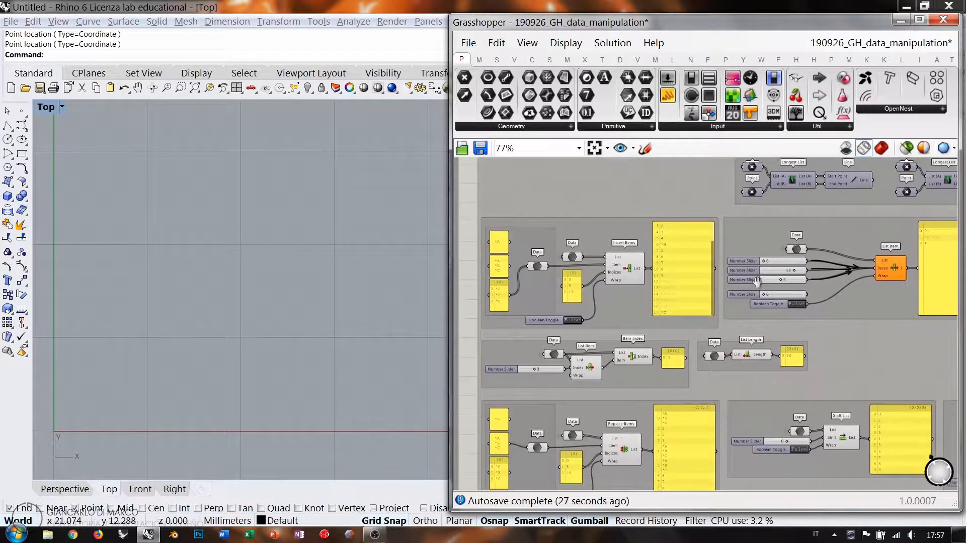
scroll(697, 292, "down", 3)
scroll(697, 292, "up", 5)
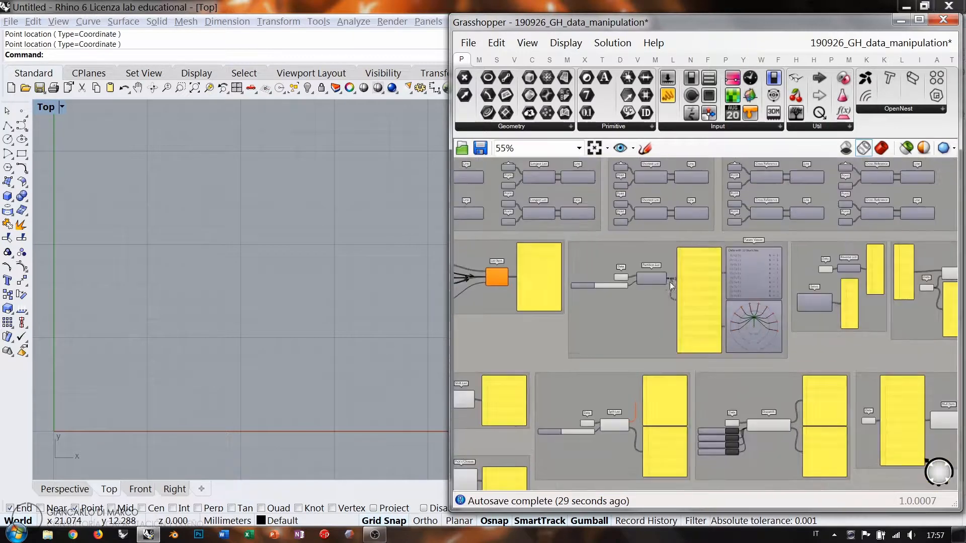
right_click_drag(693, 295, 667, 281)
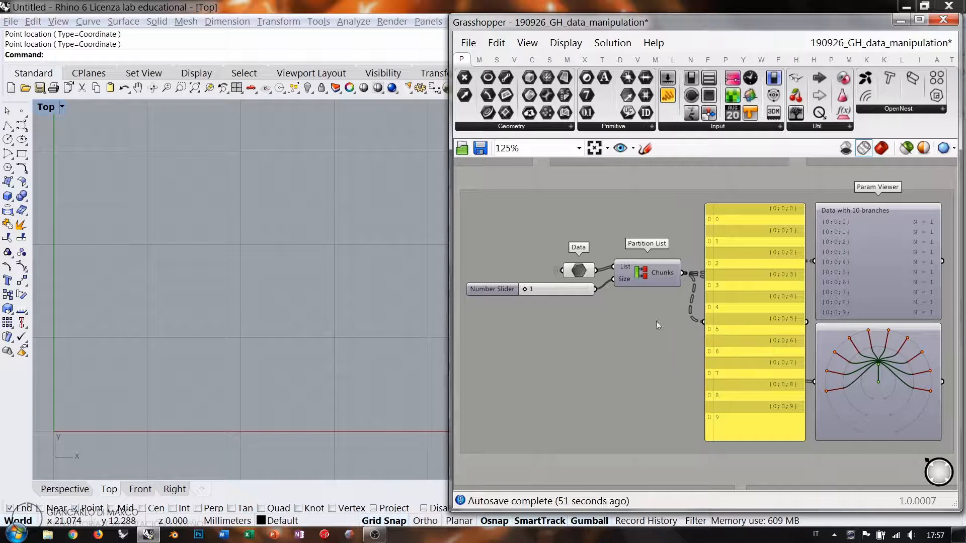
left_click_drag(571, 274, 580, 269)
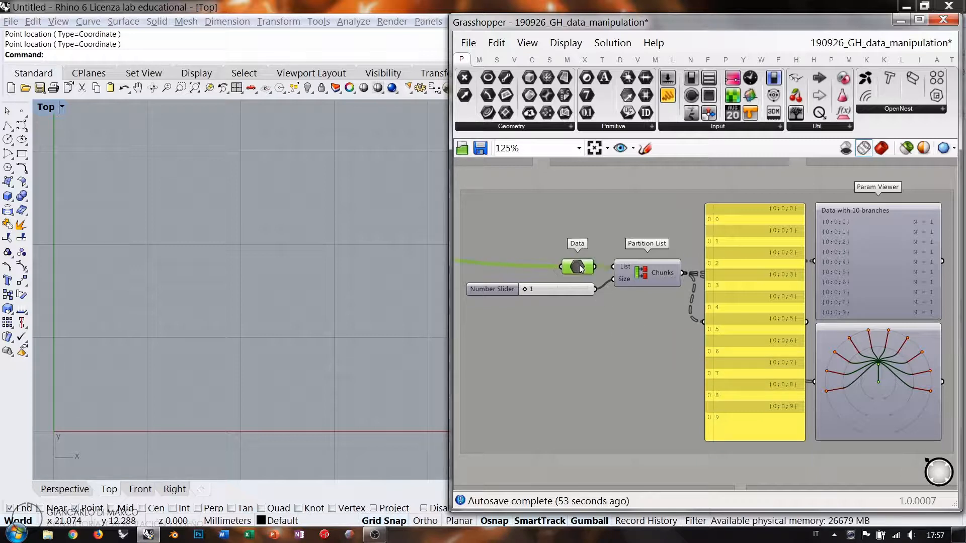
left_click(642, 295)
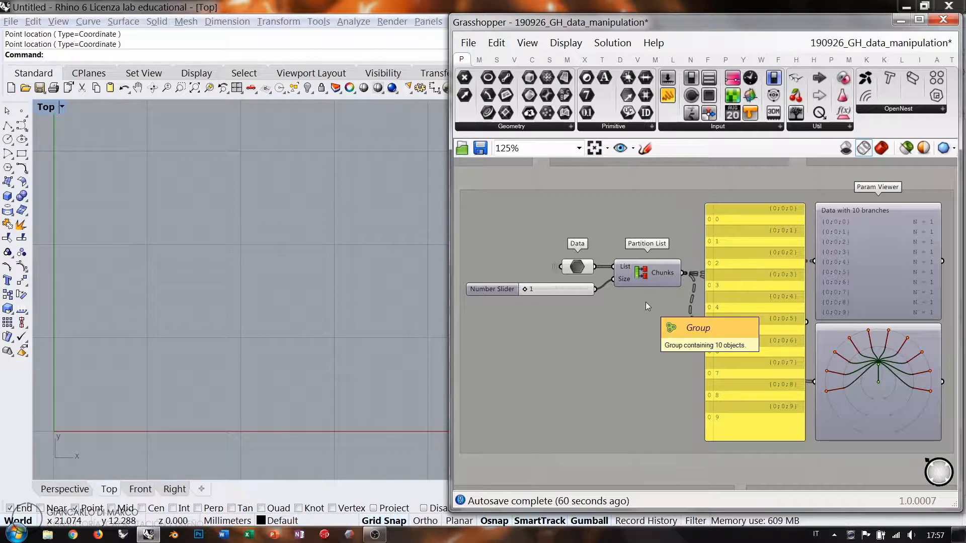
Try partition sizes 2, 3 and 4 on Partition List's Size slider, comparing the resulting chunks in the output panel
scroll(645, 298, "up", 2)
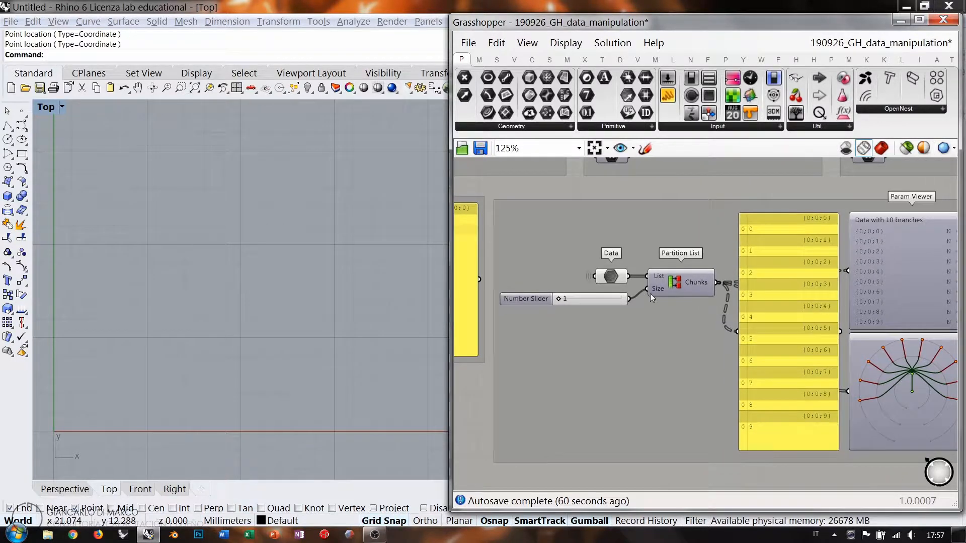
right_click_drag(661, 319, 679, 328)
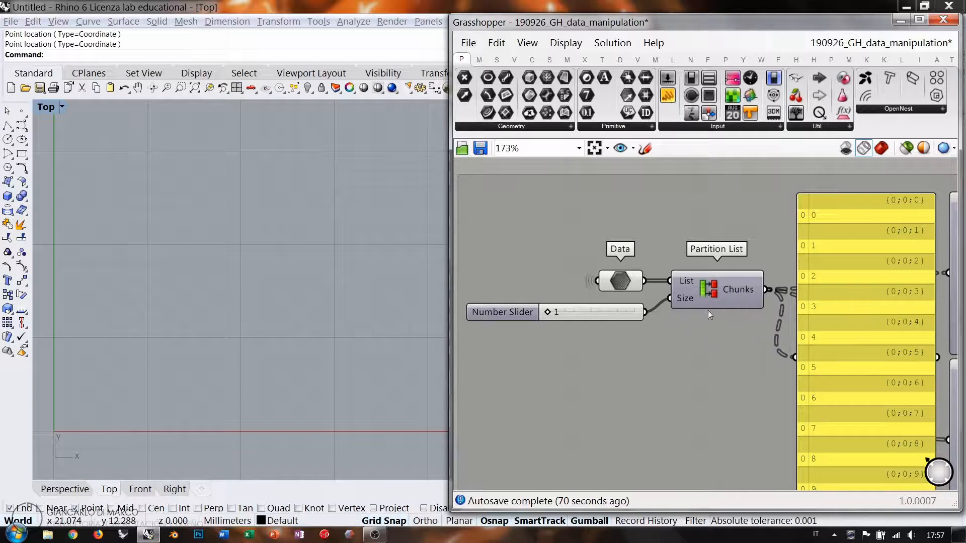
mouse_move(686, 282)
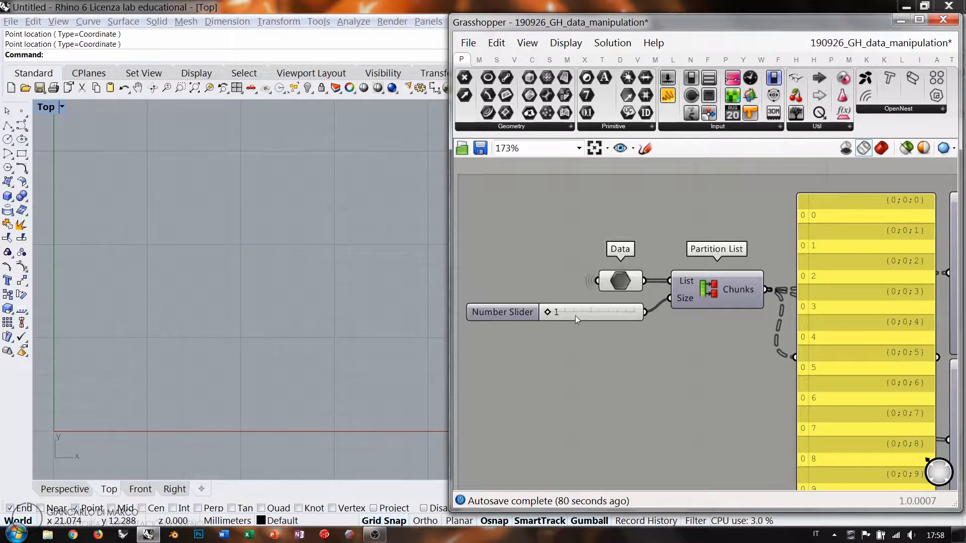
scroll(750, 316, "down", 1)
right_click_drag(776, 215, 791, 224)
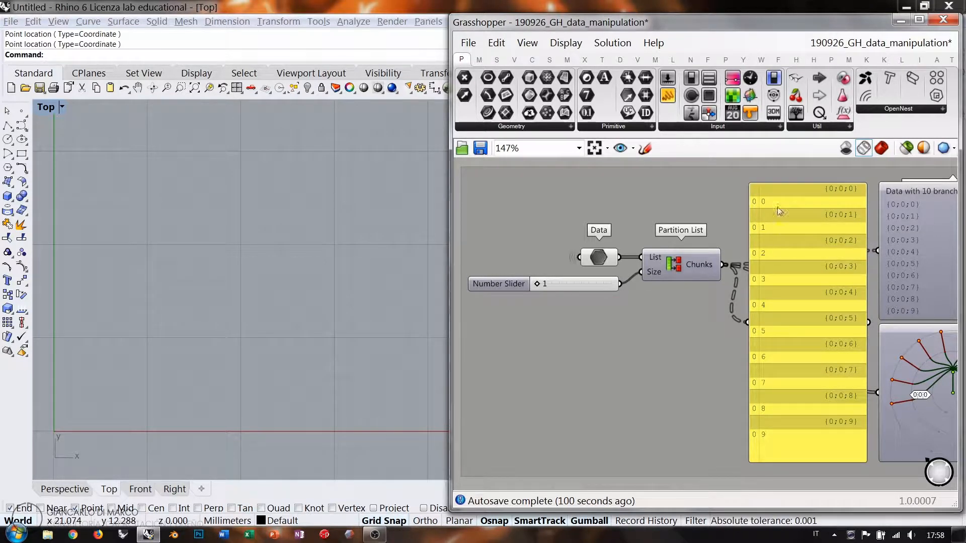
left_click_drag(536, 283, 541, 284)
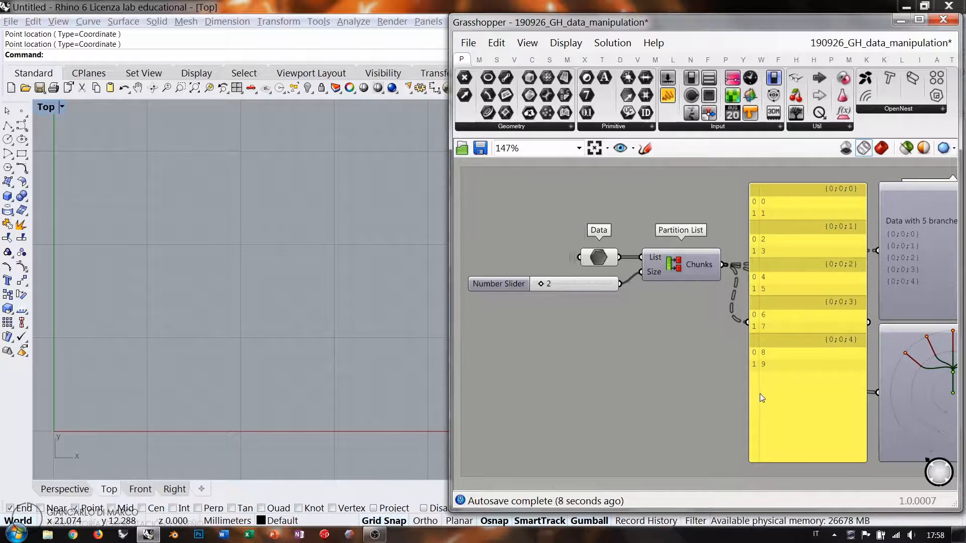
left_click_drag(544, 284, 545, 282)
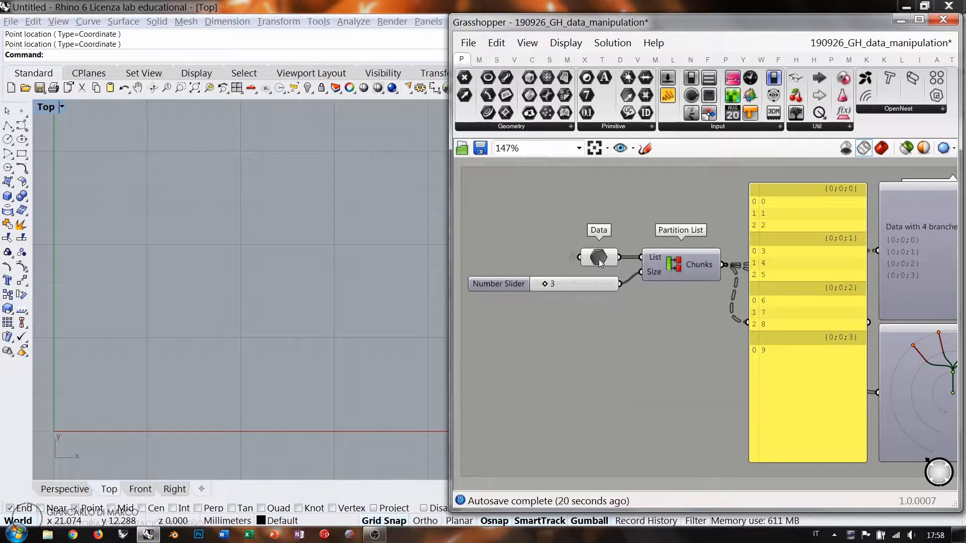
mouse_move(602, 259)
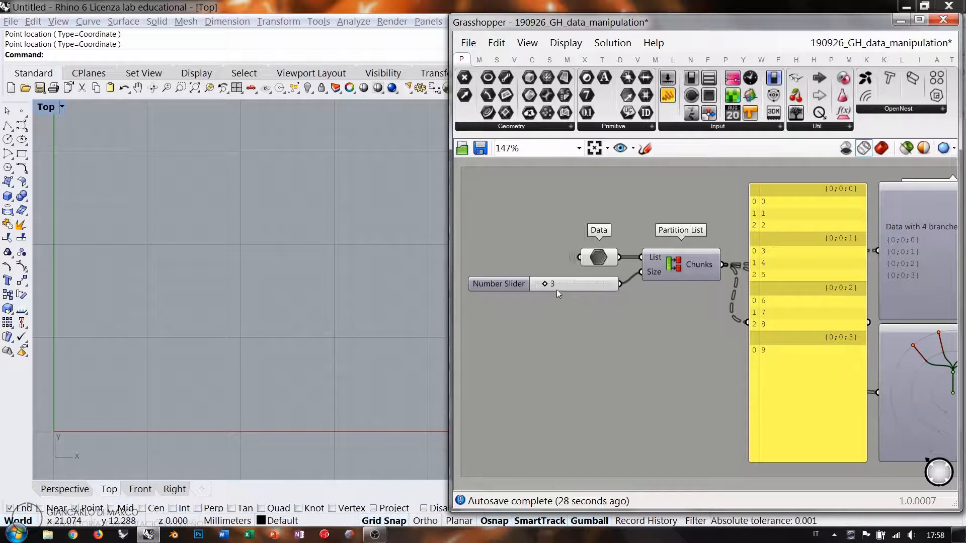
left_click_drag(546, 284, 552, 285)
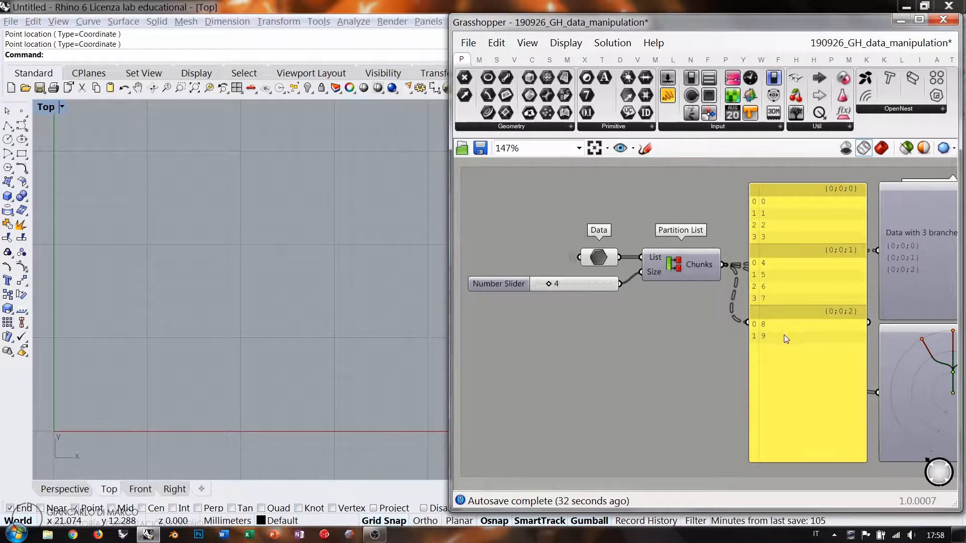
Try Partition List with a size of 16, beyond the list's length, and reduce the Size slider to 8 and 3
left_click_drag(549, 284, 595, 285)
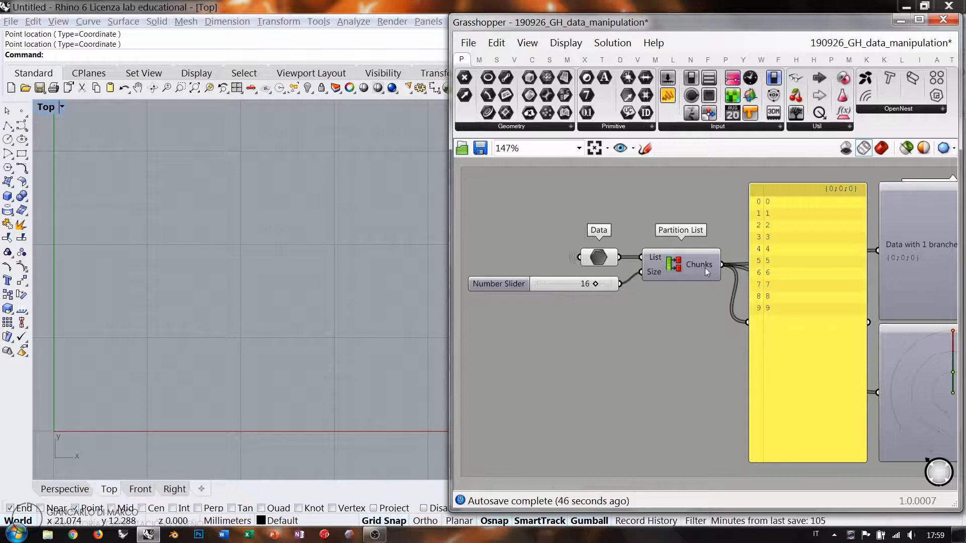
mouse_move(703, 265)
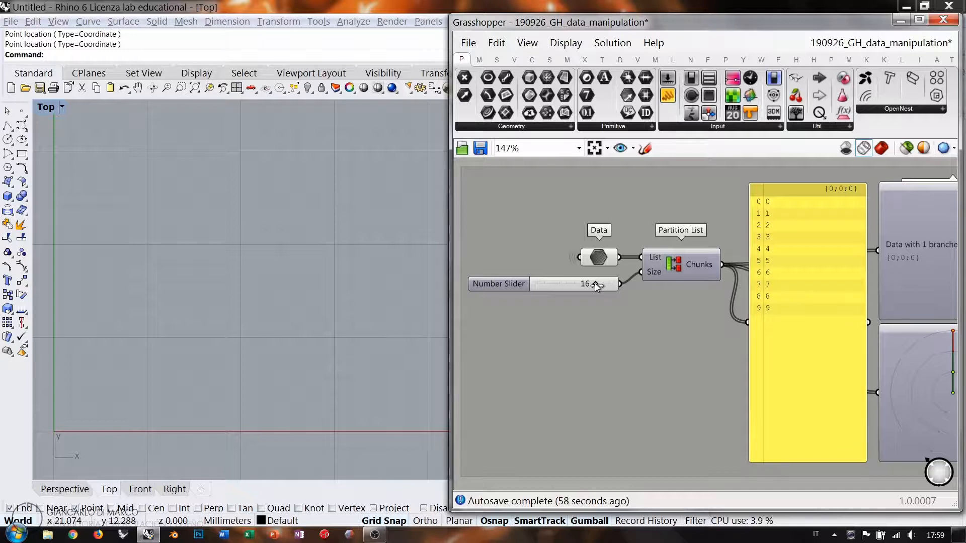
left_click_drag(596, 285, 565, 285)
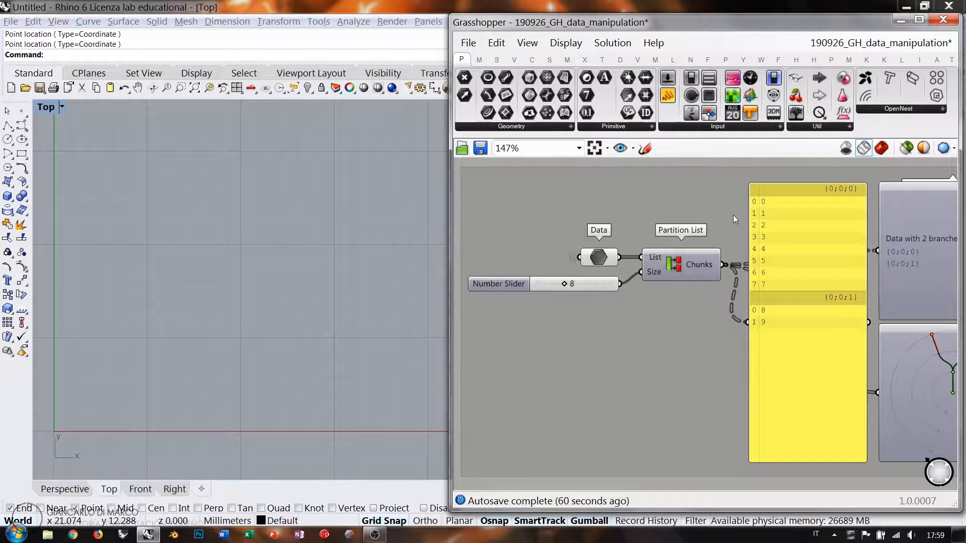
left_click_drag(565, 284, 547, 286)
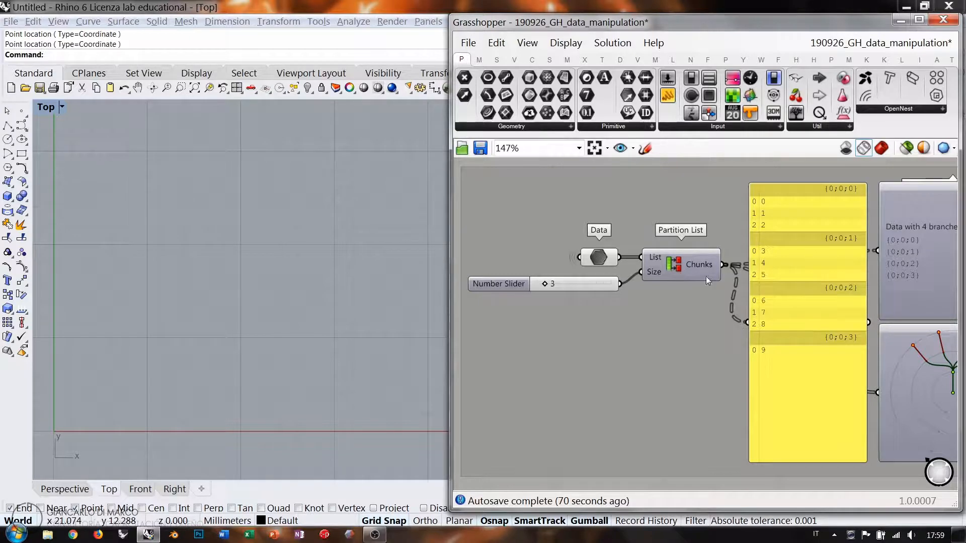
Widen the Grasshopper window so that Partition List, its output panel and both Param Viewers fit in view
right_click_drag(817, 291, 662, 307)
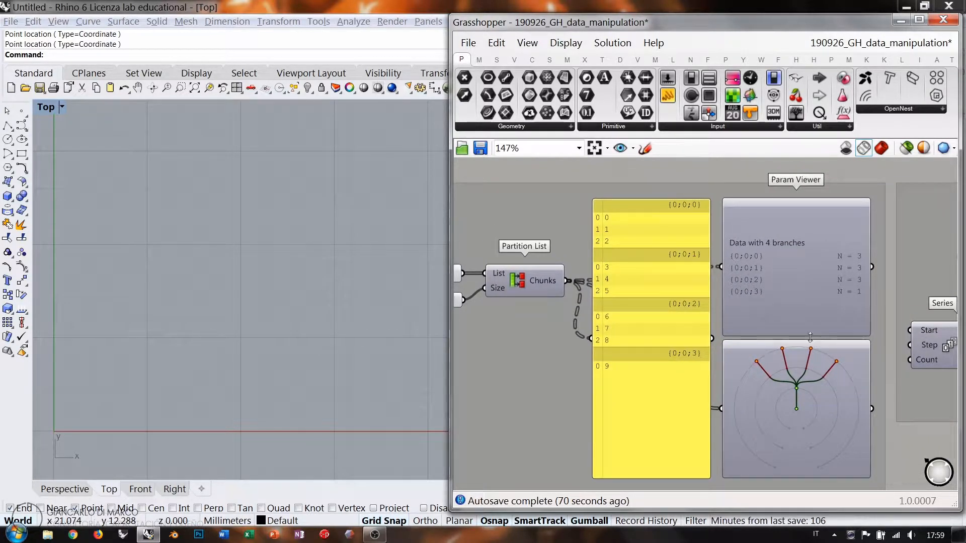
right_click_drag(770, 326, 820, 325)
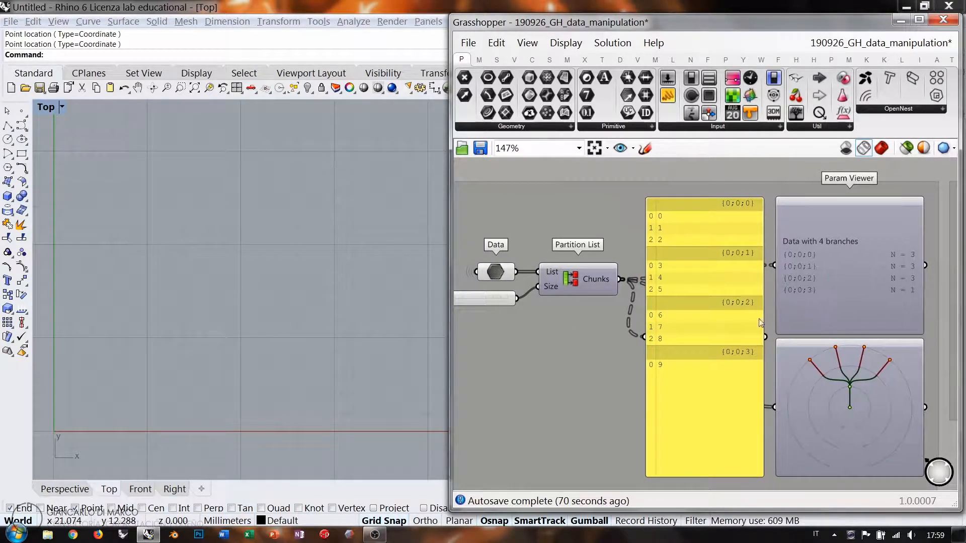
left_click_drag(450, 266, 337, 267)
right_click_drag(477, 275, 525, 283)
Try sizes 1 and 2 for Partition List while checking the Param Viewers, and leave the Size slider at 7
left_click_drag(406, 304, 397, 305)
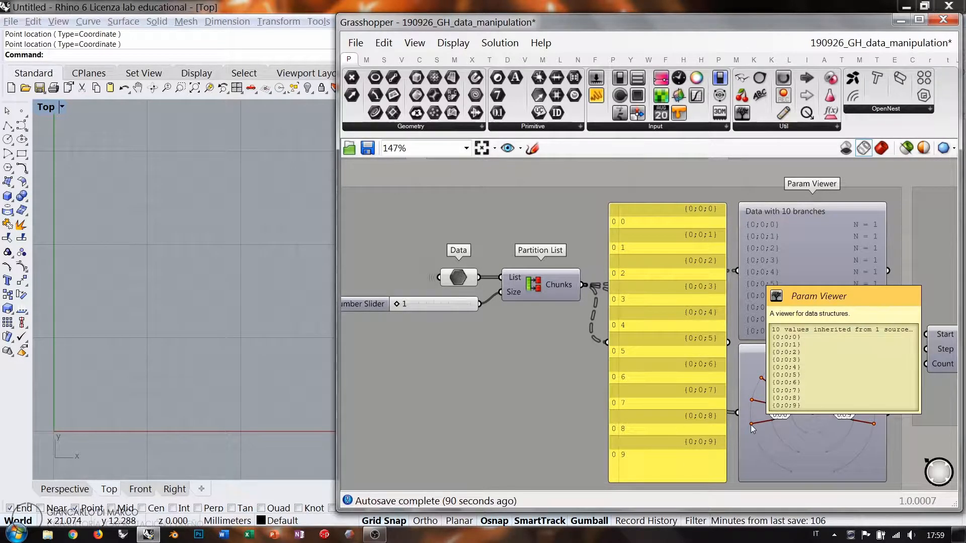
left_click_drag(396, 306, 397, 306)
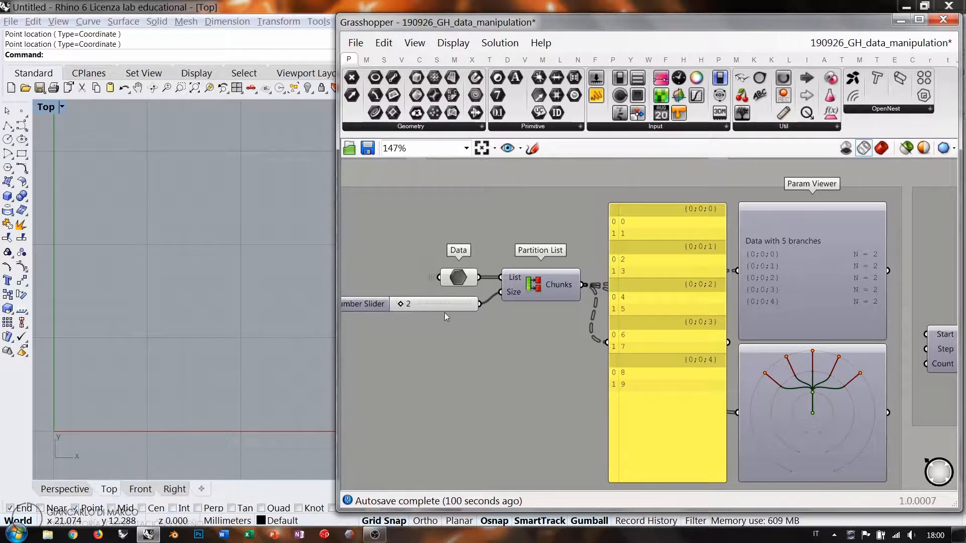
left_click_drag(401, 304, 422, 306)
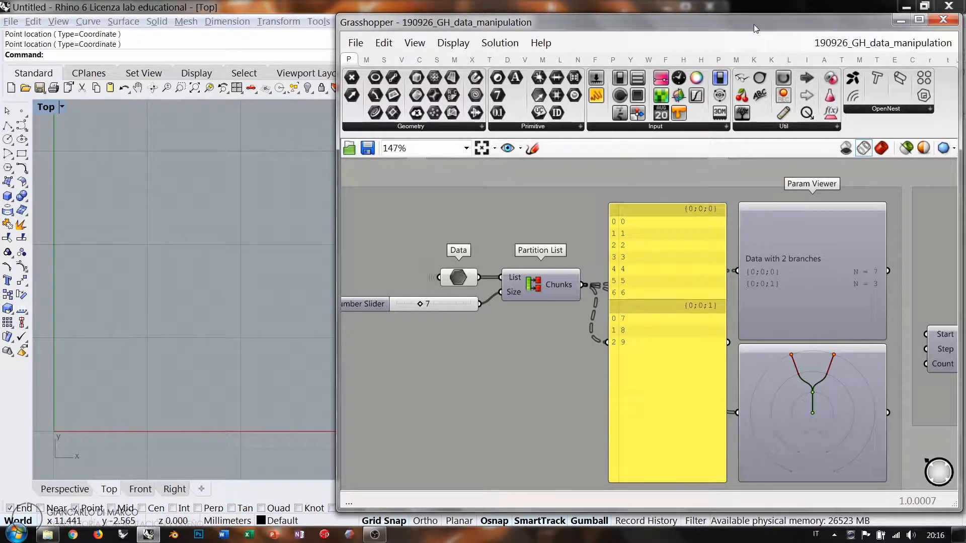
Display the Sets components and, in the Reverse List group, align Reverse List with its Data component and Series with its output panel
right_click_drag(876, 311, 566, 304)
right_click_drag(835, 305, 724, 319)
scroll(734, 263, "down", 5)
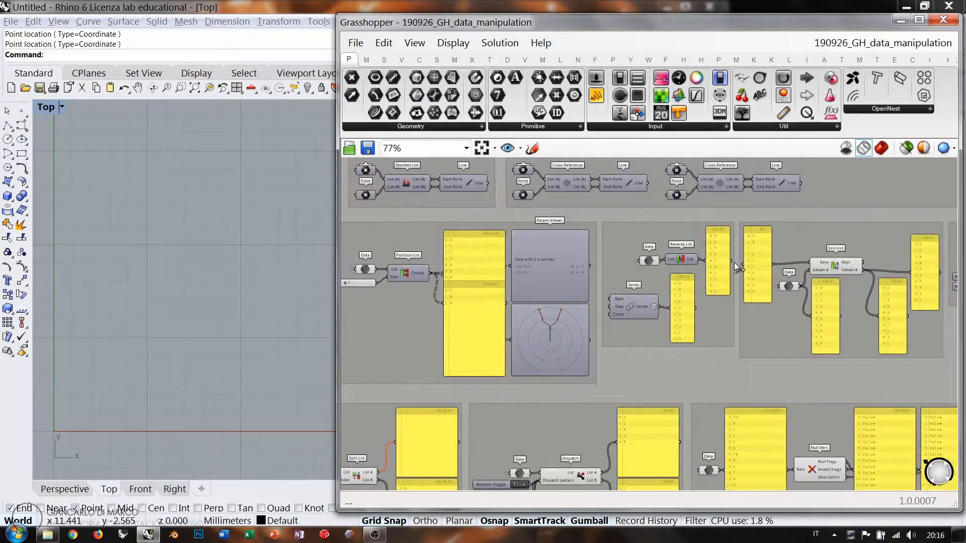
right_click_drag(651, 305, 725, 284)
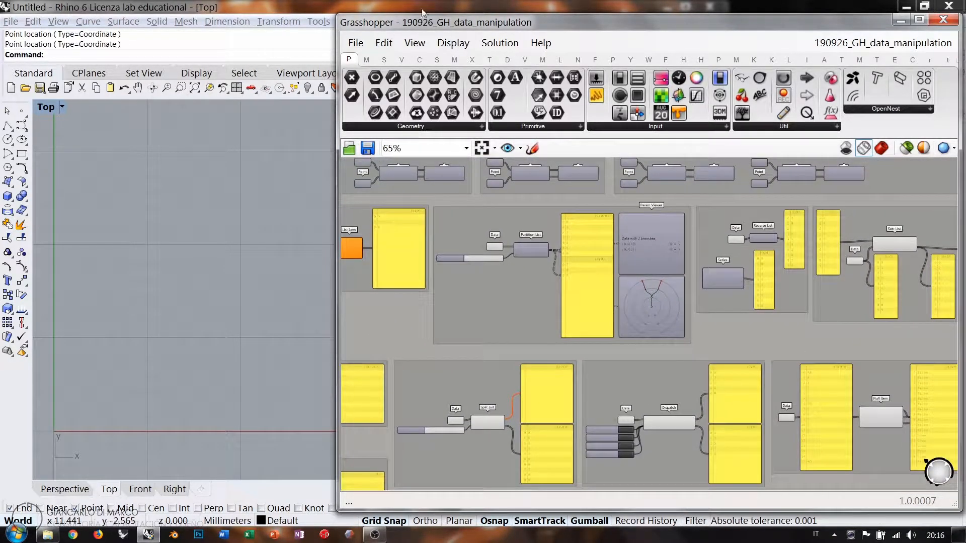
left_click(384, 59)
right_click_drag(790, 278, 752, 229)
scroll(639, 255, "up", 1)
scroll(639, 255, "up", 4)
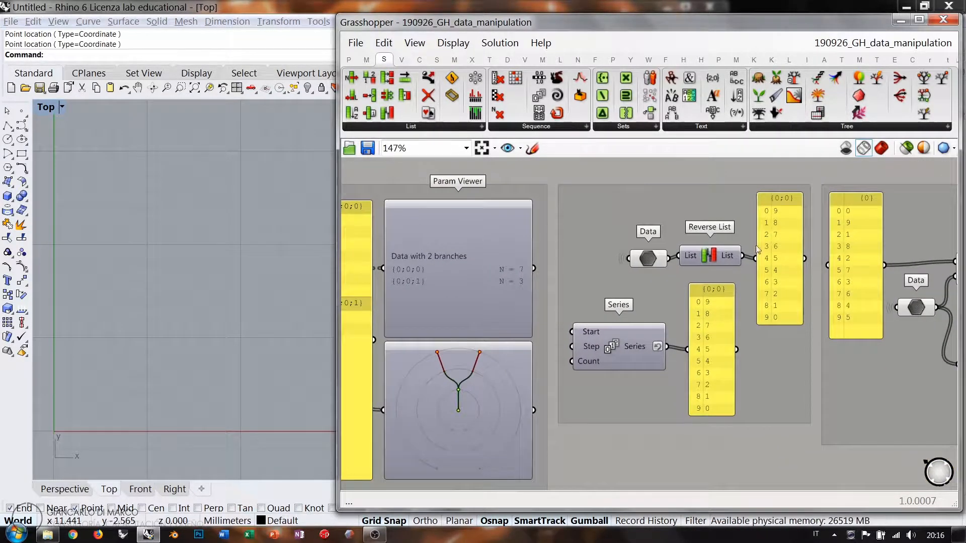
left_click_drag(717, 256, 716, 260)
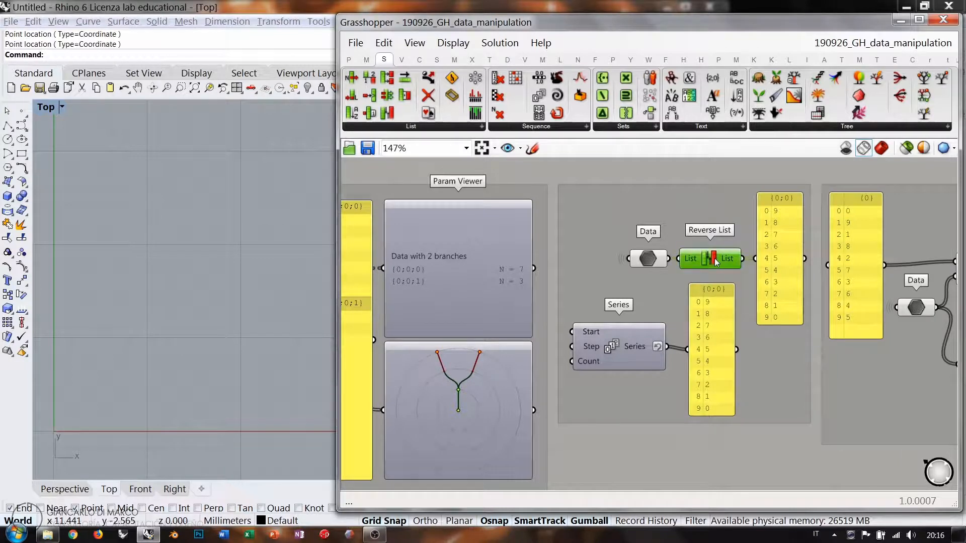
left_click(732, 269)
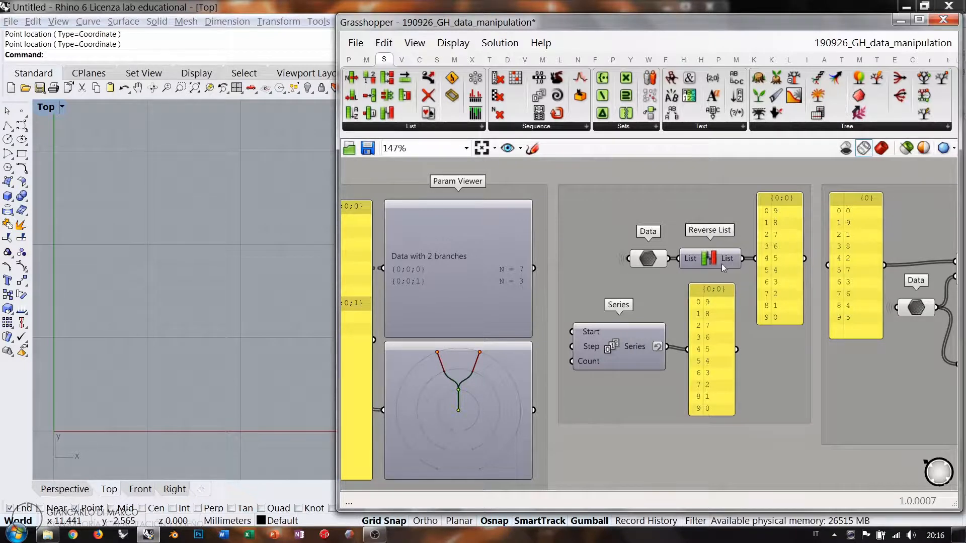
mouse_move(649, 260)
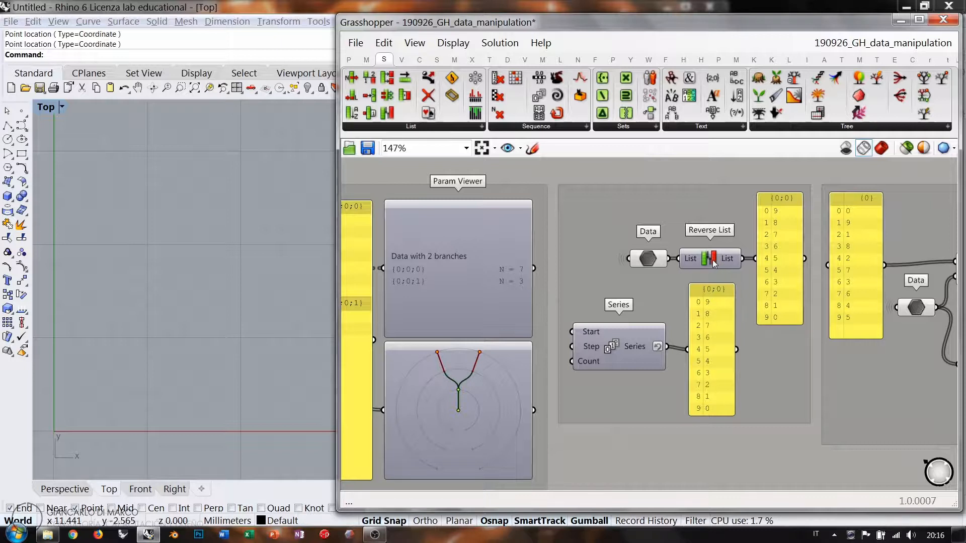
left_click_drag(616, 348, 617, 352)
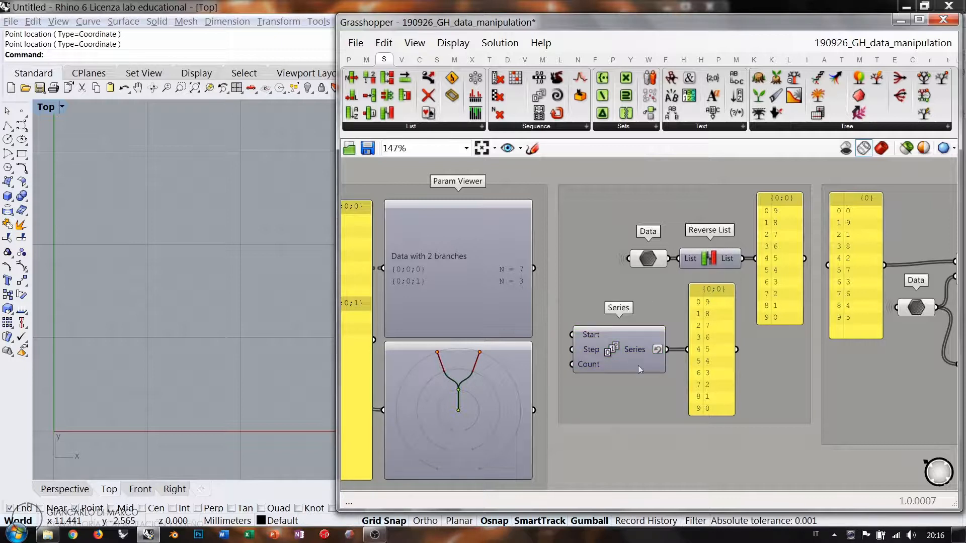
Inspect the Reverse option on the Series output and compare it with the Reverse List component
scroll(638, 366, "up", 5)
scroll(564, 319, "down", 4)
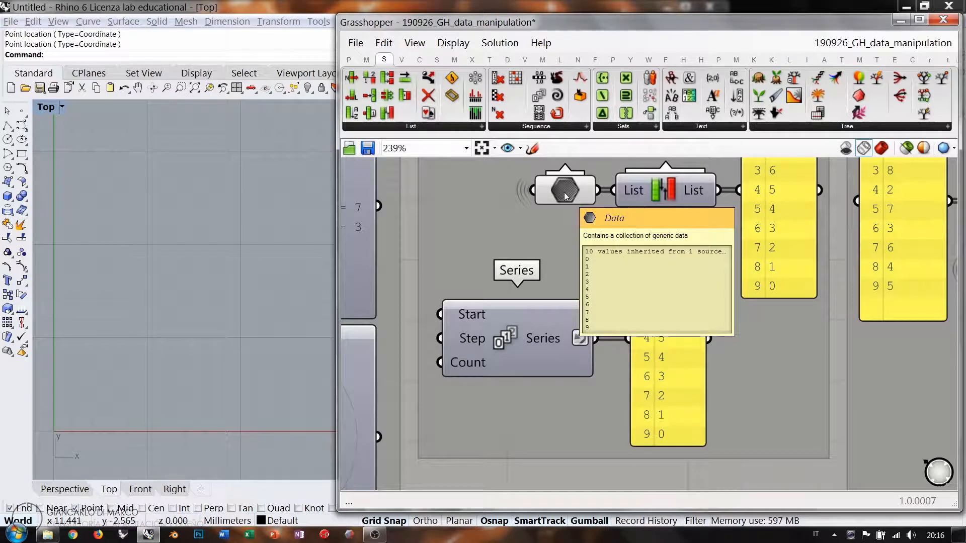
right_click(548, 340)
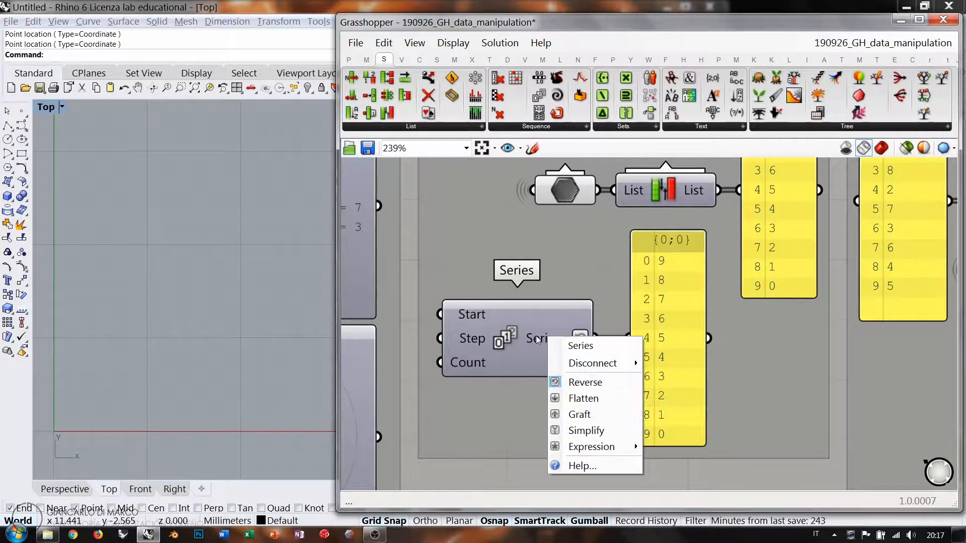
left_click(515, 343)
left_click(674, 192)
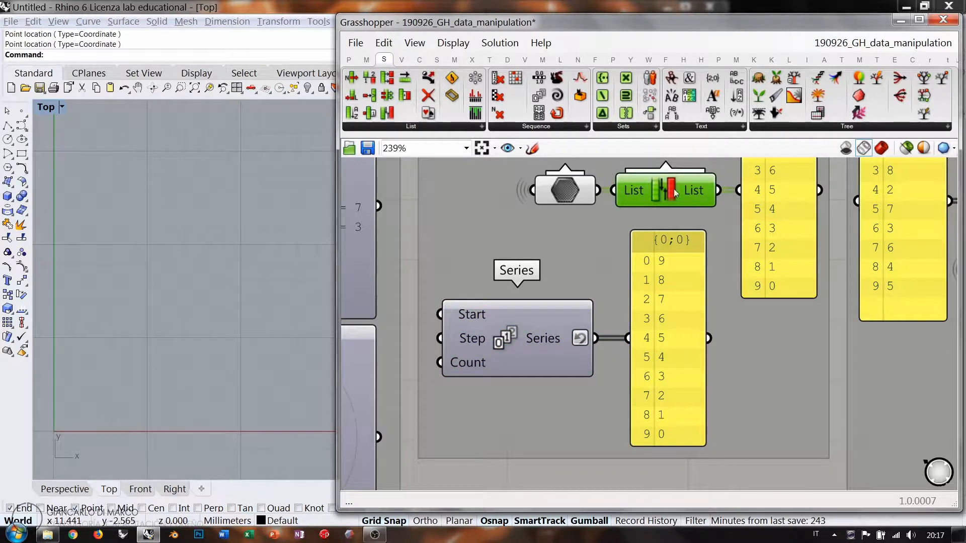
right_click_drag(675, 193, 701, 231)
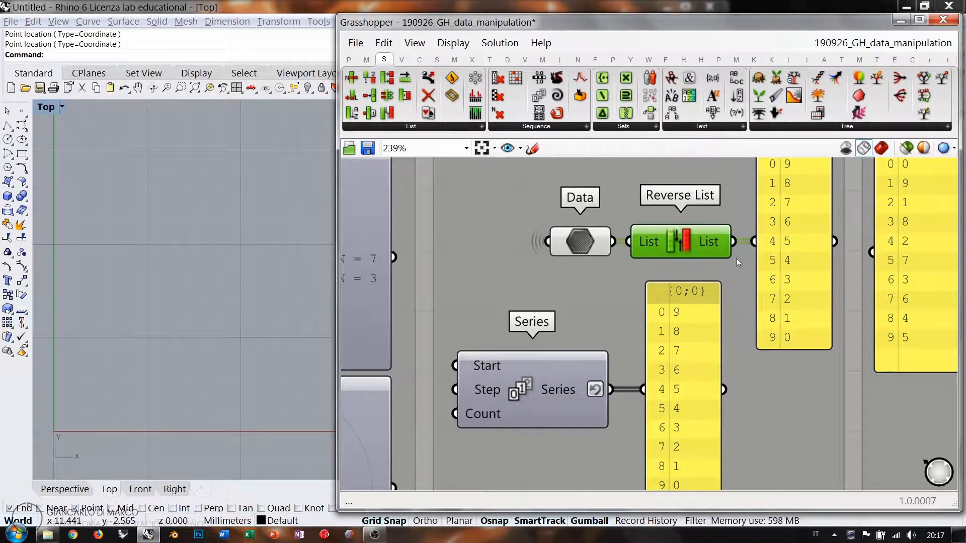
Go to an empty area of the Grasshopper canvas and narrow its window to expose more of Rhino's Top viewport
scroll(780, 263, "down", 10)
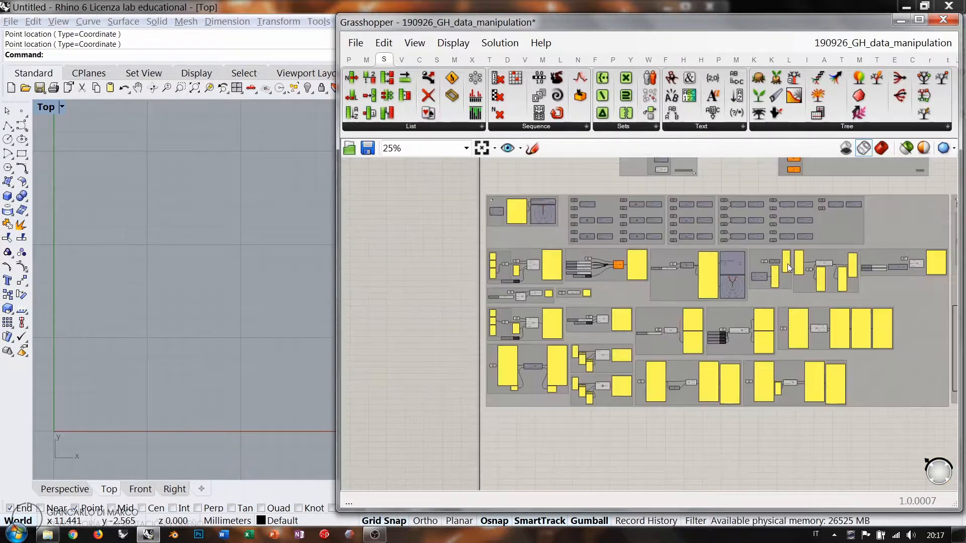
mouse_move(572, 279)
right_mouse_down()
mouse_move(743, 282)
mouse_move(575, 296)
right_mouse_up()
scroll(567, 277, "up", 7)
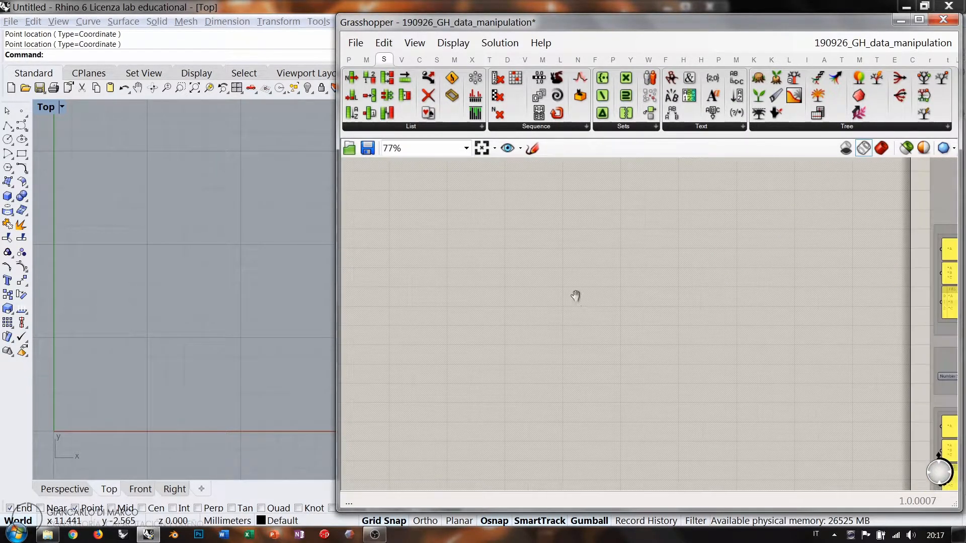
right_click_drag(699, 292, 664, 297)
scroll(562, 296, "up", 2)
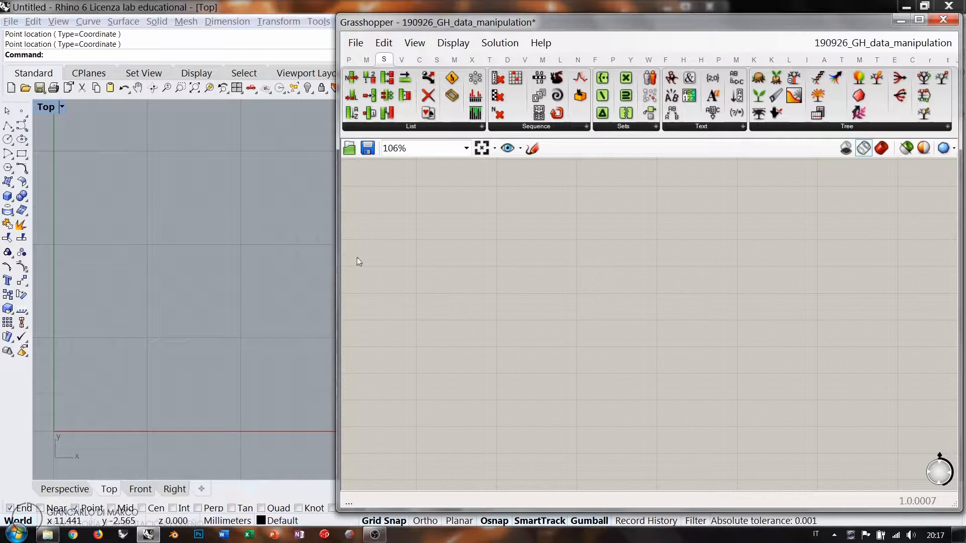
left_click_drag(336, 260, 526, 279)
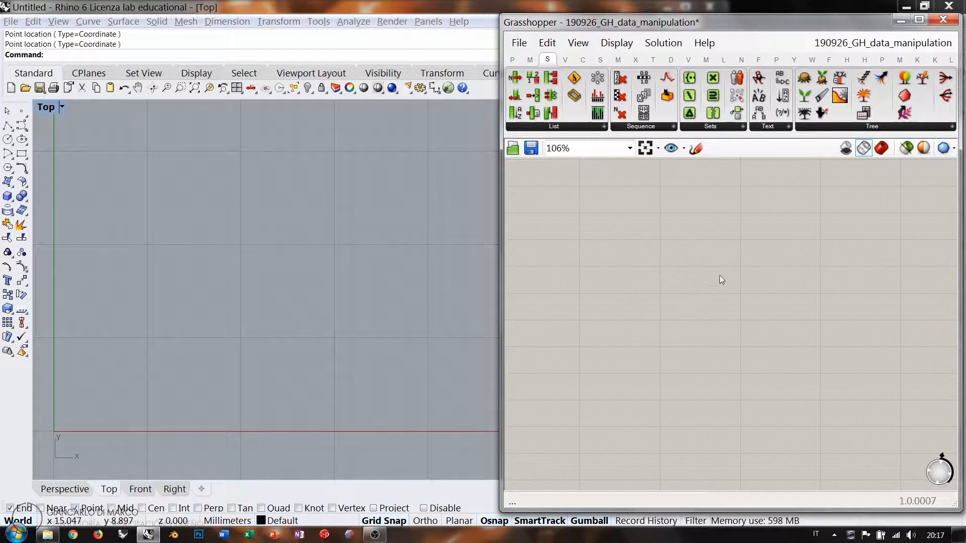
In Rhino's Top viewport, draw a wavy vertical degree-3 control-point curve from bottom to top near the Y axis
left_click(22, 125)
left_click(148, 394)
left_click(184, 320)
left_click(166, 263)
left_click(129, 208)
left_click(148, 151)
left_click(147, 132)
right_click(151, 139)
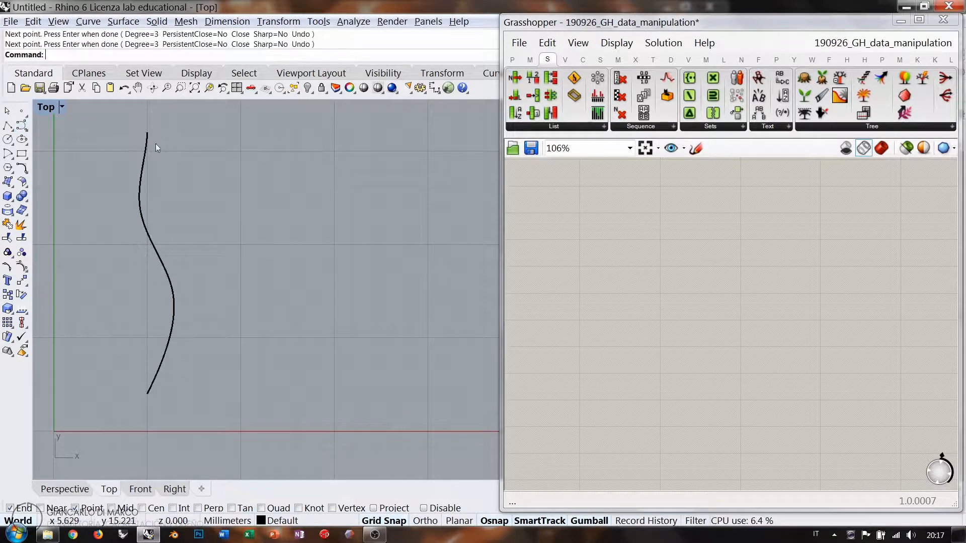
Draw a second wavy control-point curve beside the first, this time running from top to bottom
right_click(266, 222)
left_click(259, 152)
left_click(278, 208)
left_click(241, 244)
left_click(241, 301)
left_click(278, 375)
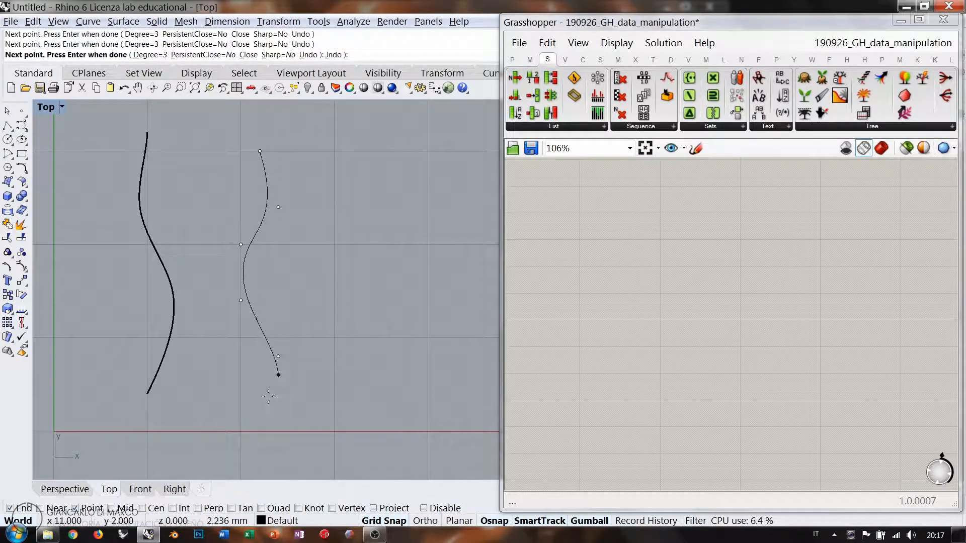
left_click(259, 412)
right_click(357, 324)
Draw a third, gently bent control-point curve from bottom to top, ending at x 15, y 15
right_click(357, 324)
left_click(353, 393)
left_click(334, 338)
left_click(372, 244)
left_click(334, 151)
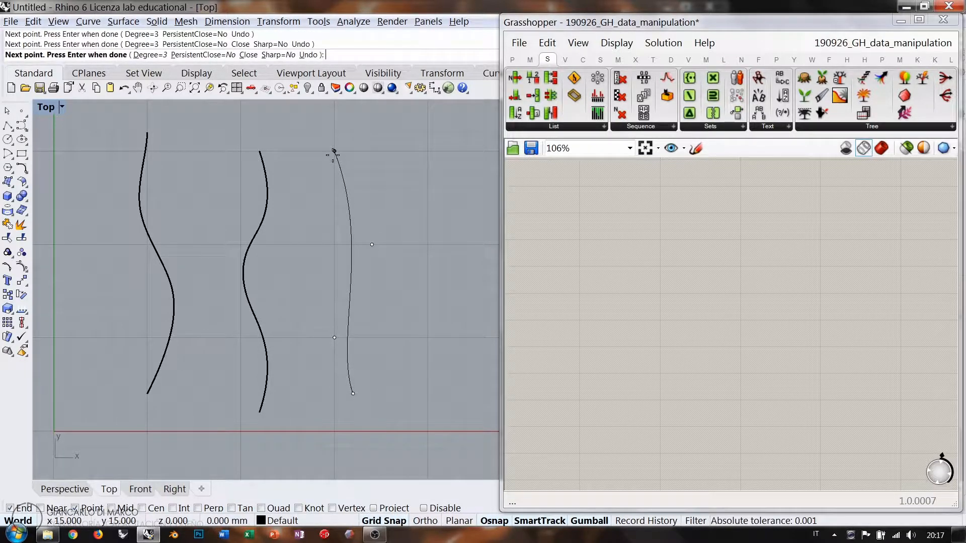
right_click(334, 151)
Draw a fourth control-point curve from top to bottom beyond the third, ending on the X axis, and leave all curves deselected
right_click(437, 162)
left_click(426, 155)
left_click(426, 210)
left_click(445, 304)
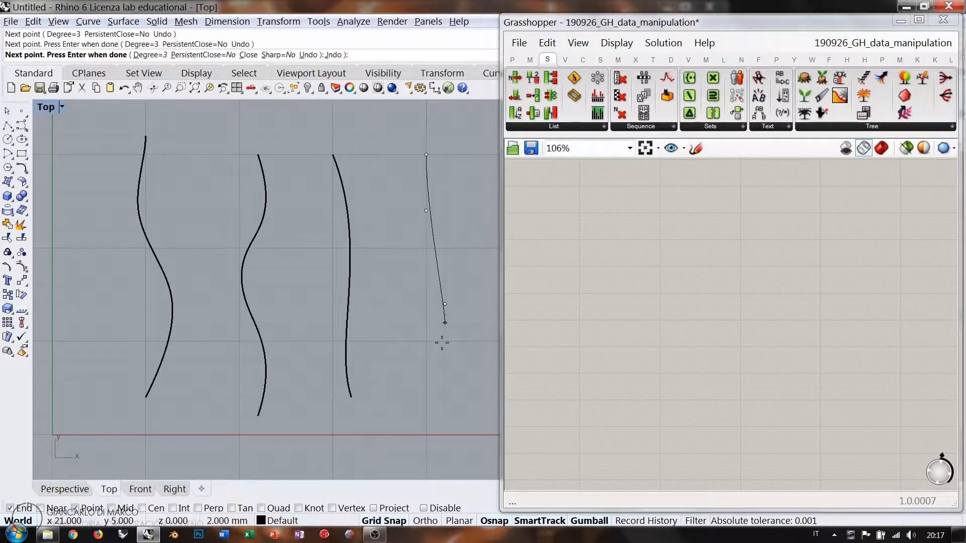
left_click(445, 341)
left_click(408, 398)
left_click(408, 433)
right_click(388, 340)
left_click_drag(466, 162, 166, 308)
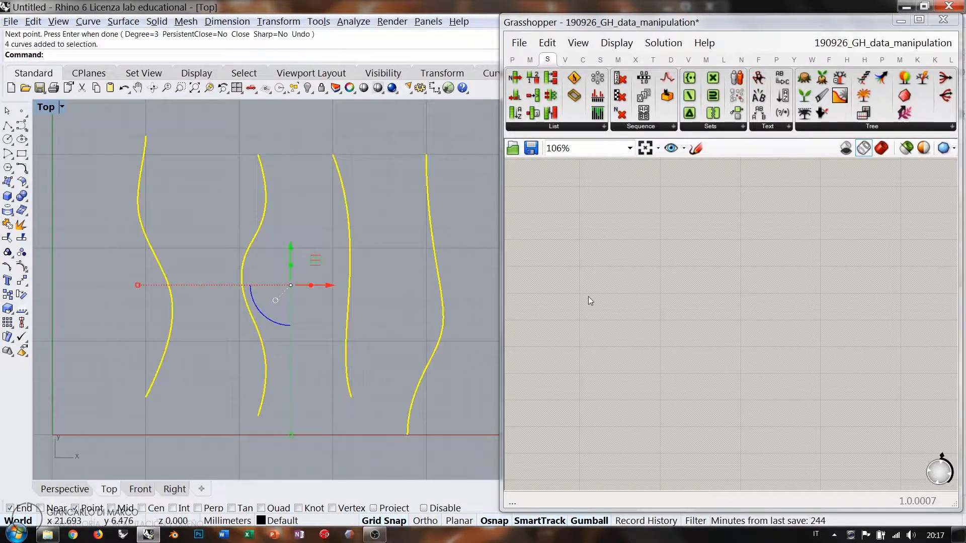
left_click(470, 215)
On the empty Grasshopper canvas, place a Loft component and a Curve parameter to the left of it
double_click(617, 247)
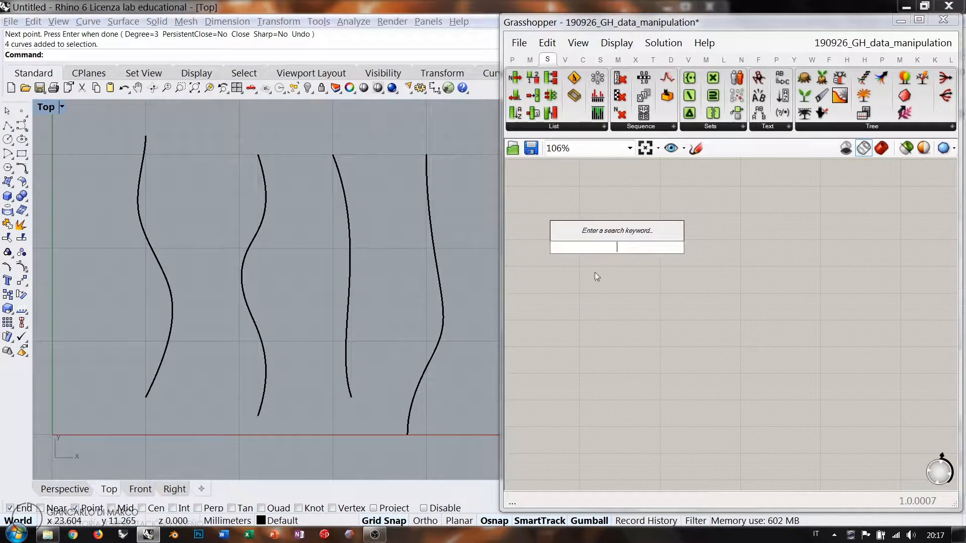
type("loft")
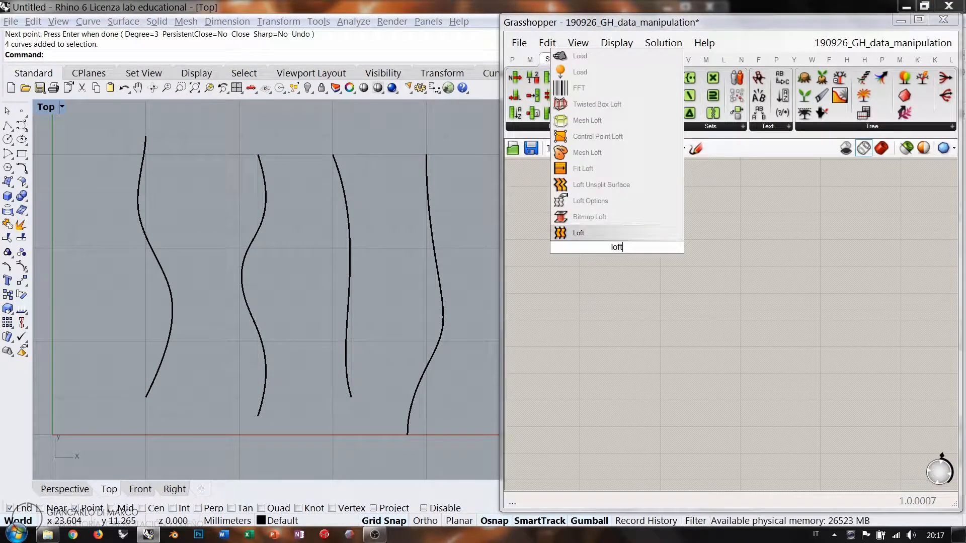
key("Return")
left_click_drag(623, 249, 713, 249)
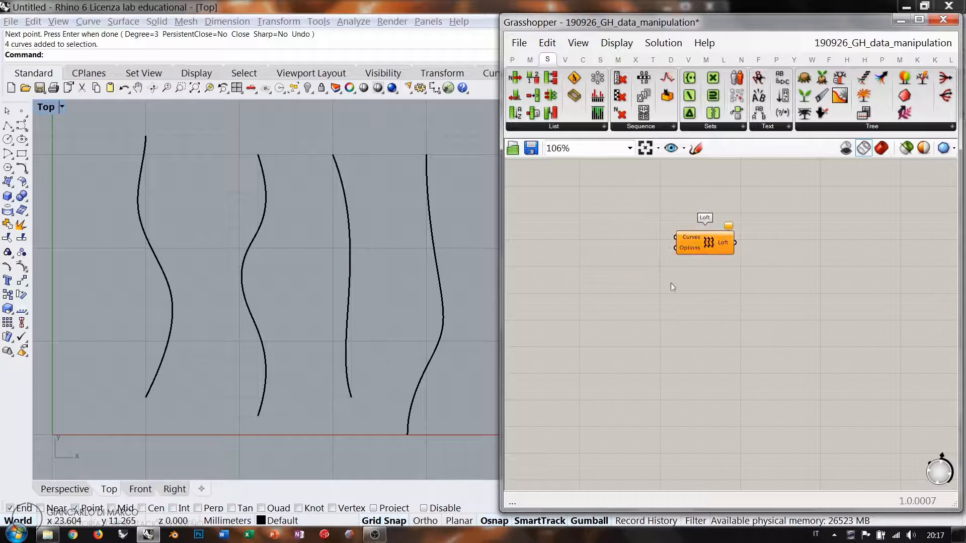
double_click(611, 247)
type("crv")
key("Up")
key("Return")
Reference all four Rhino curves in the Curve parameter as multiple curves, picked in order from left to right
right_click(607, 246)
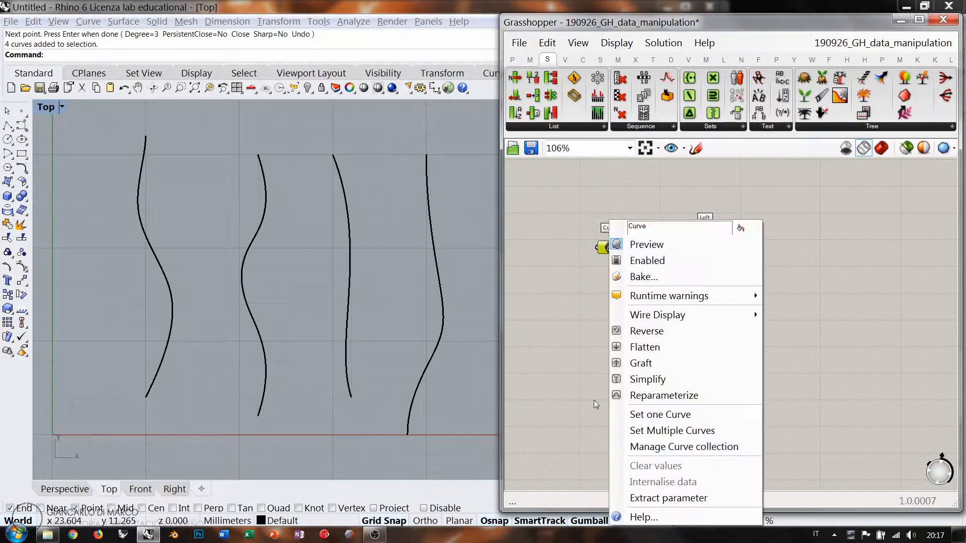
left_click(648, 431)
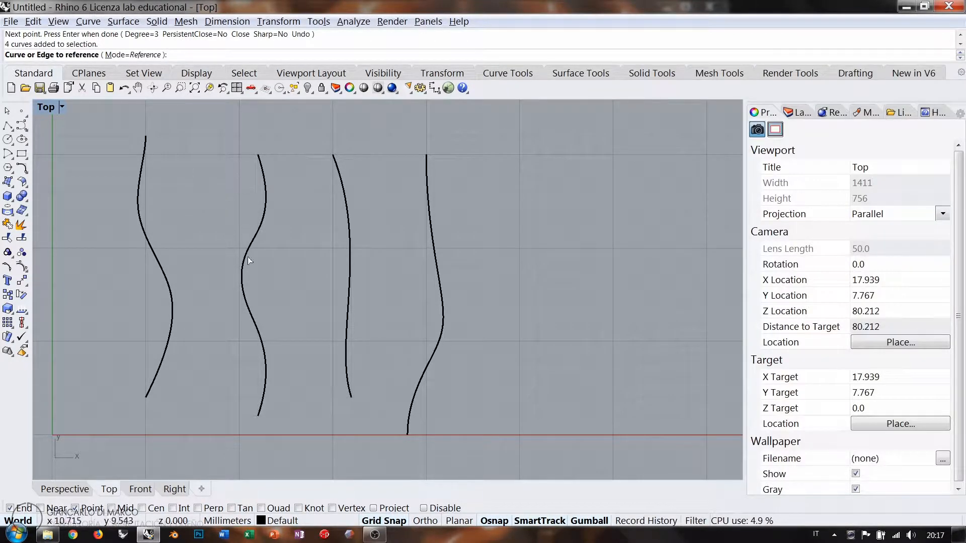
left_click(157, 379)
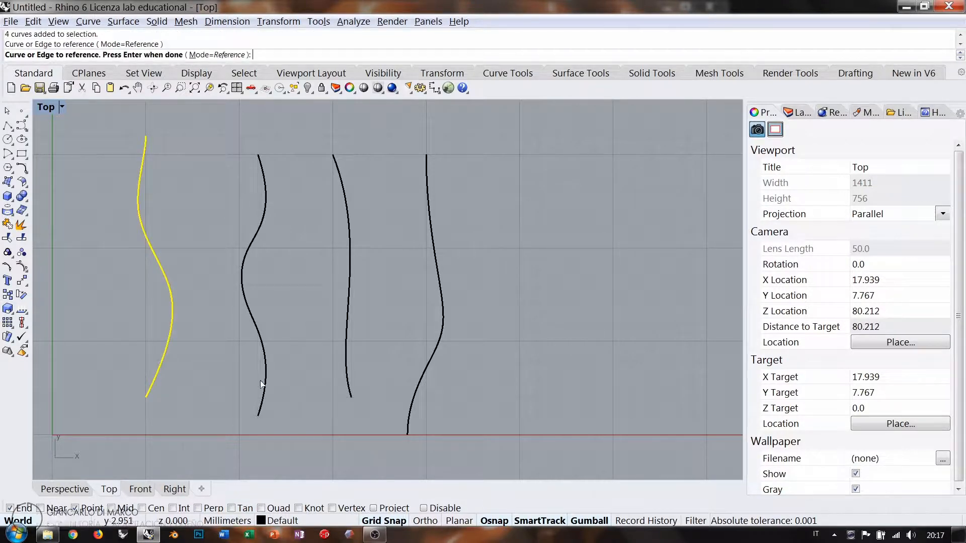
left_click(263, 383)
left_click(346, 381)
left_click(420, 389)
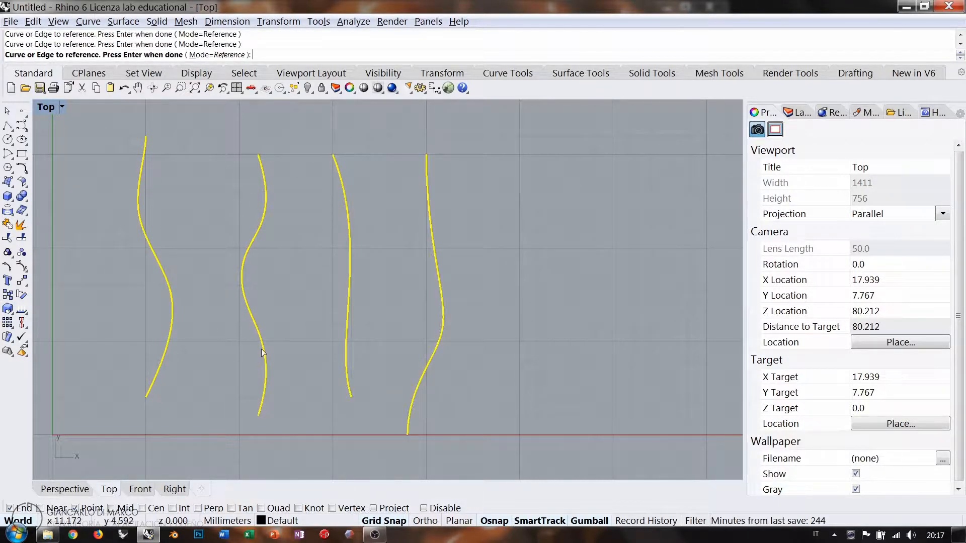
key("Return")
Connect the Curve parameter to Loft's Curves input, align the two components, and switch on the shaded preview
left_click(592, 295)
scroll(626, 280, "up", 4)
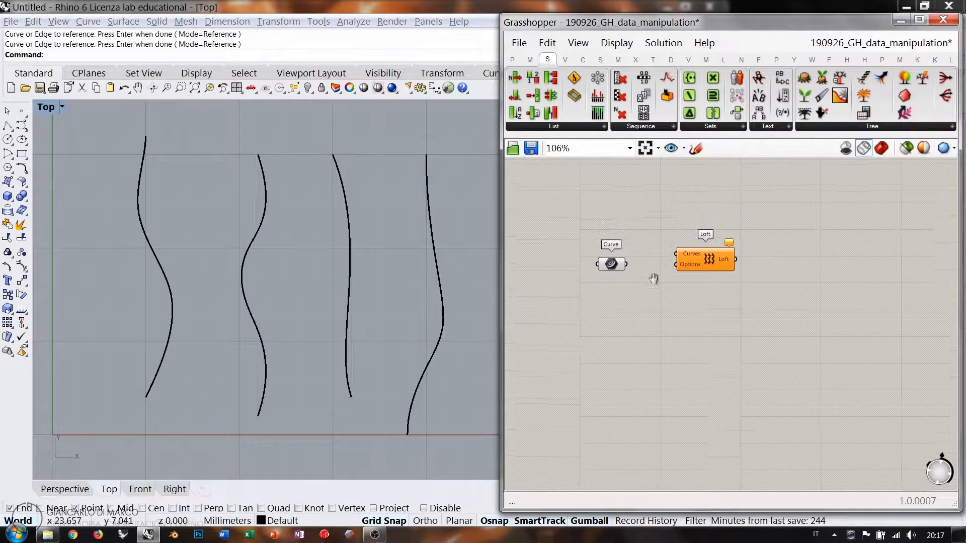
left_click_drag(574, 279, 699, 254)
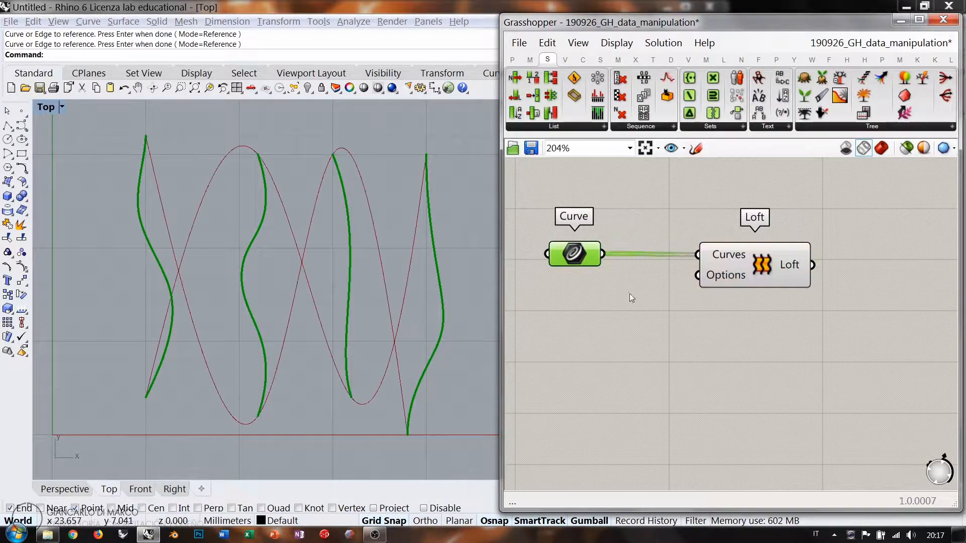
left_click(629, 294)
left_click_drag(562, 254, 575, 255)
left_click(649, 282)
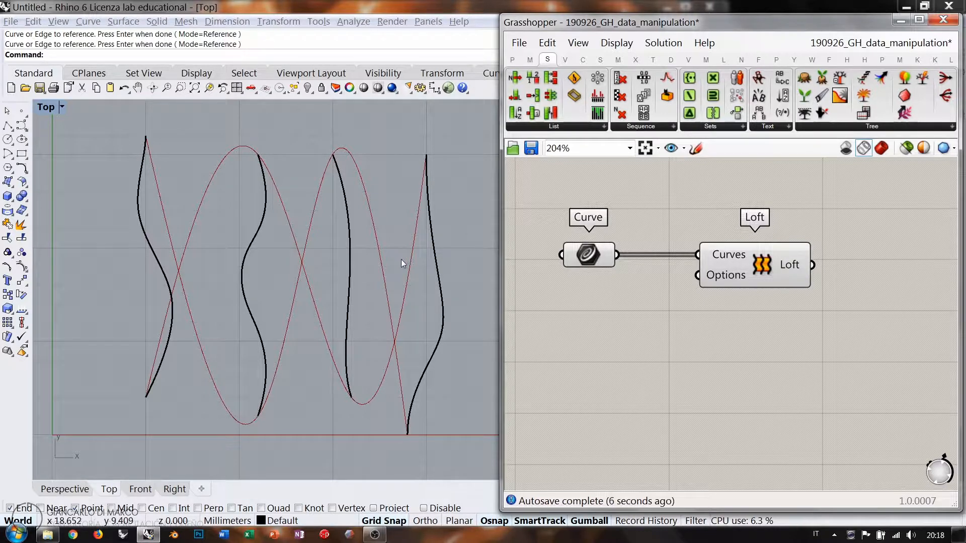
left_click(881, 148)
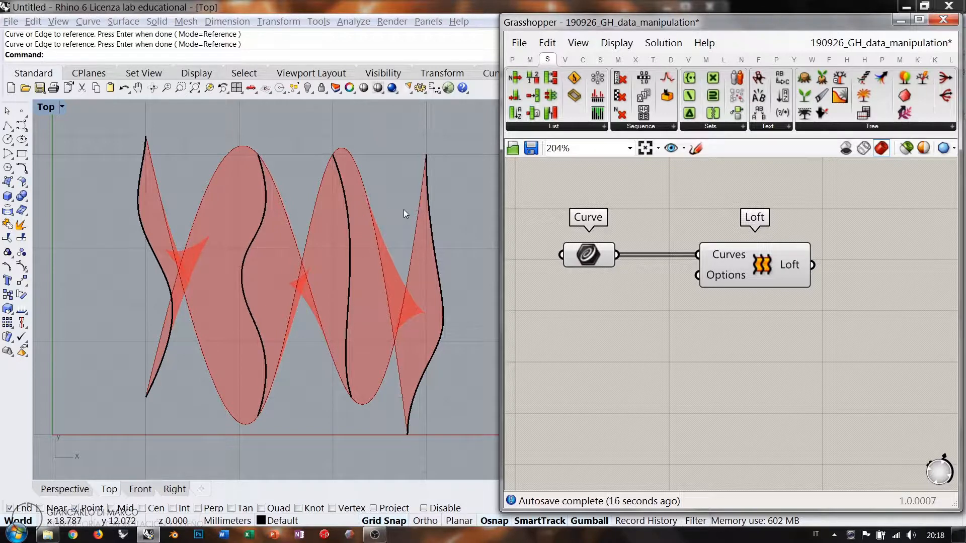
Enable Align sections in the Loft component's options and commit the change
right_click_drag(717, 299, 752, 270)
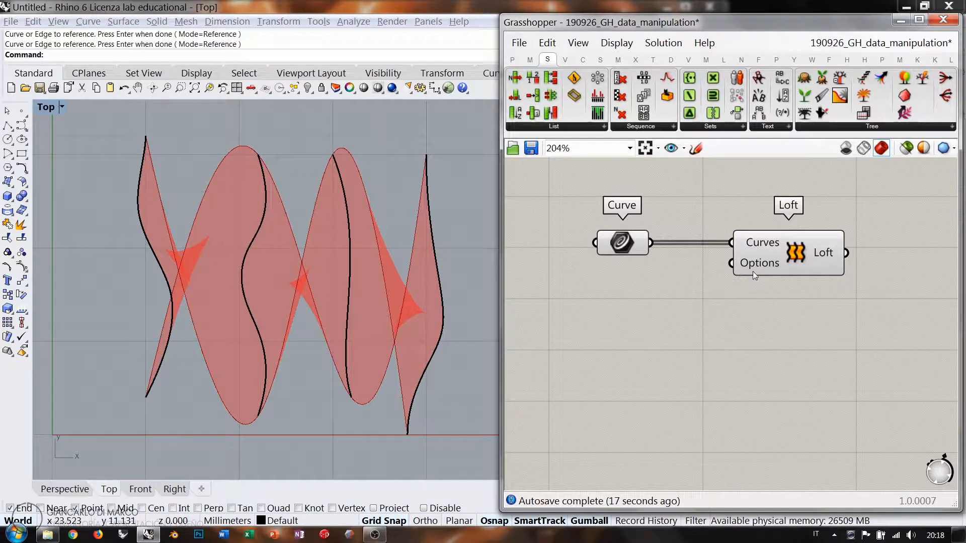
right_click(757, 273)
mouse_move(768, 391)
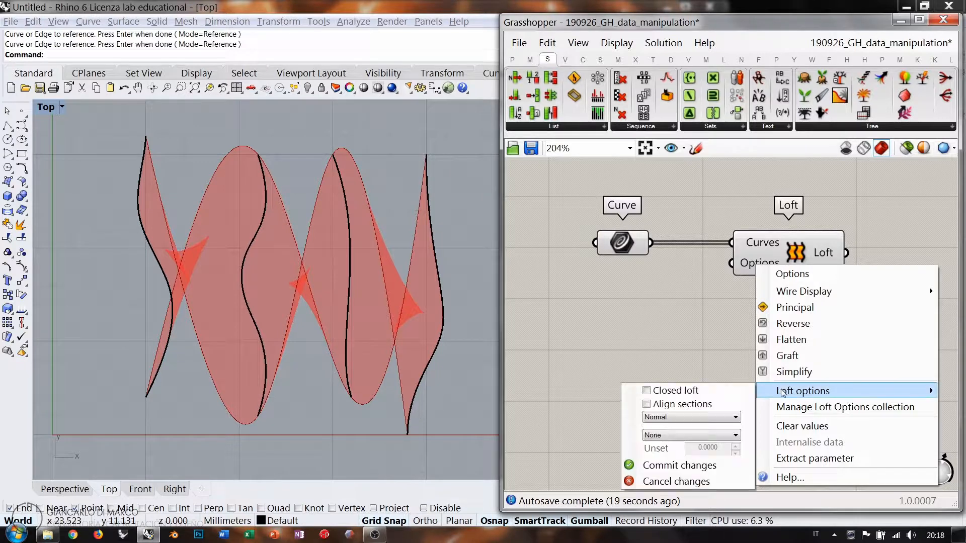
left_click(655, 403)
left_click(676, 465)
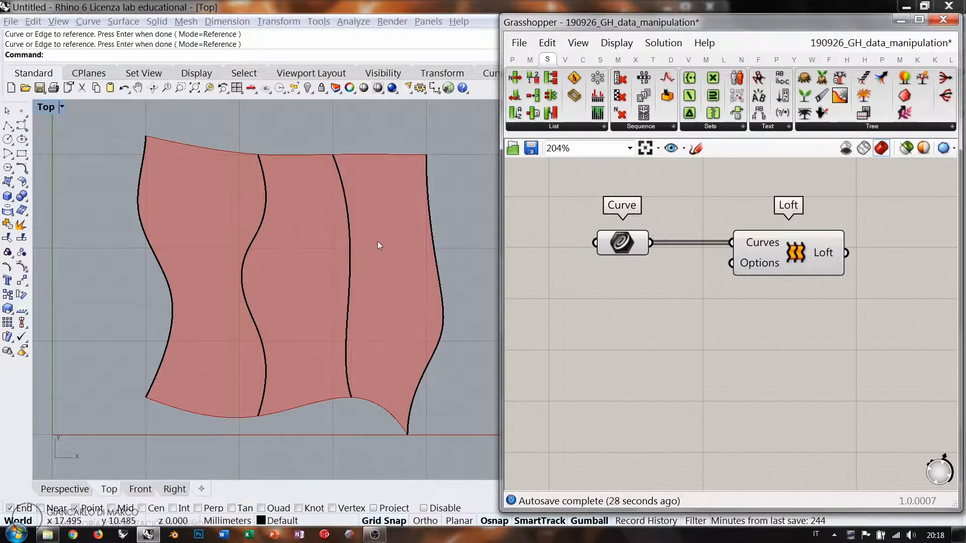
Examine the aligned loft surface across its four section curves in the Perspective viewport
left_click(77, 489)
right_click_drag(317, 332, 403, 361)
right_click_drag(403, 360, 254, 387, "shift")
right_click_drag(254, 388, 376, 260)
scroll(354, 310, "up", 10)
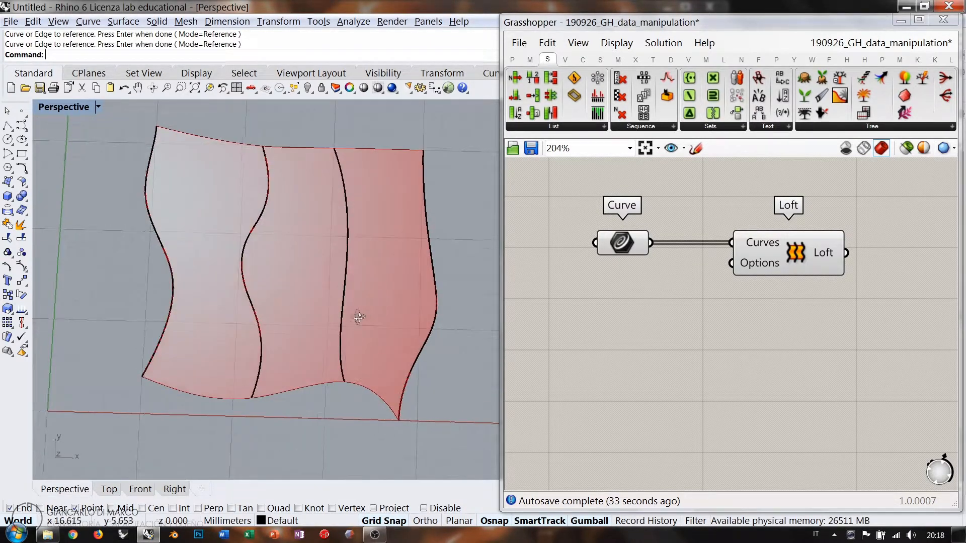
right_click_drag(347, 311, 343, 278)
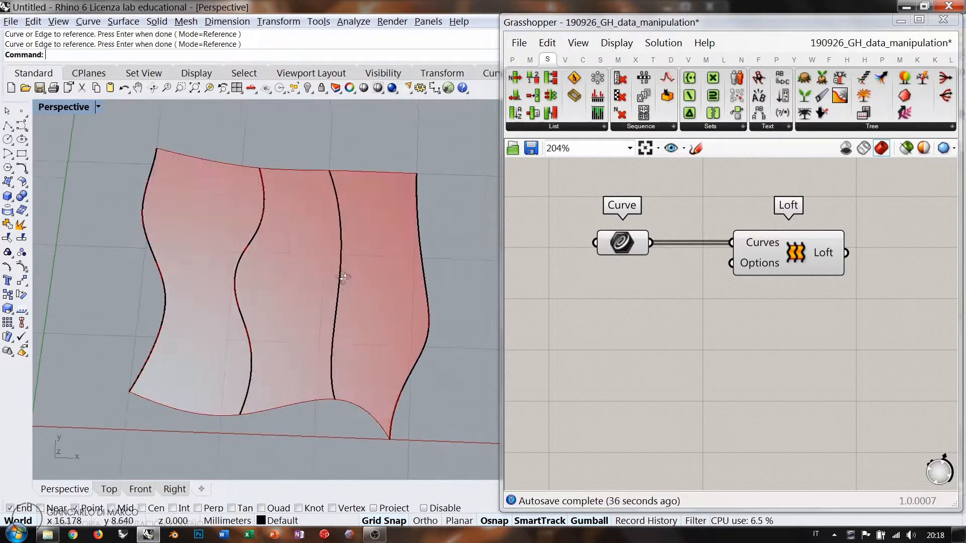
left_click(742, 292)
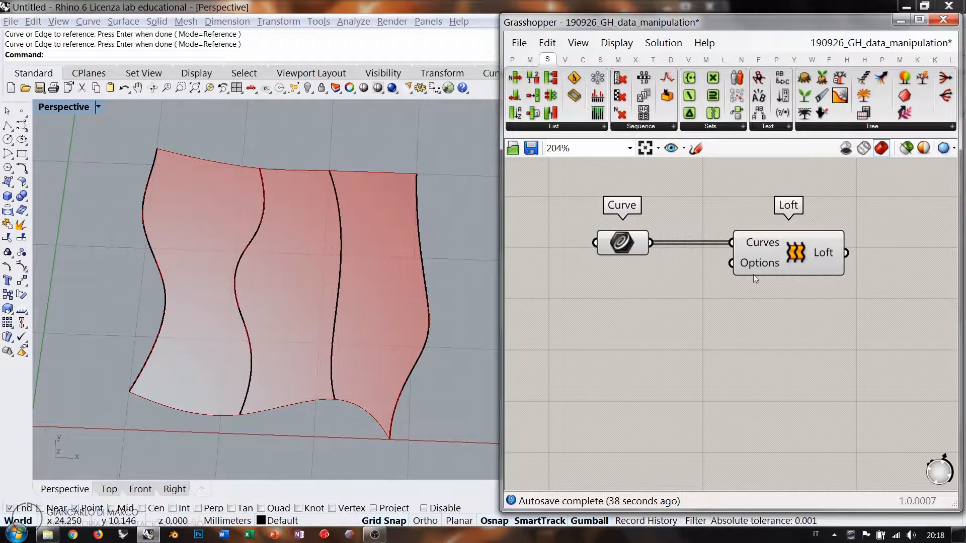
left_click_drag(796, 264, 789, 263)
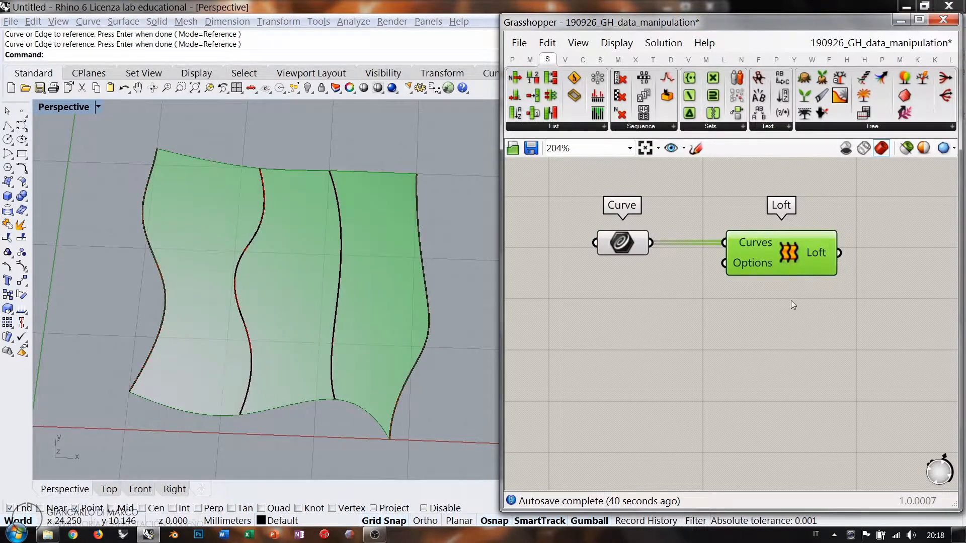
left_click(791, 302)
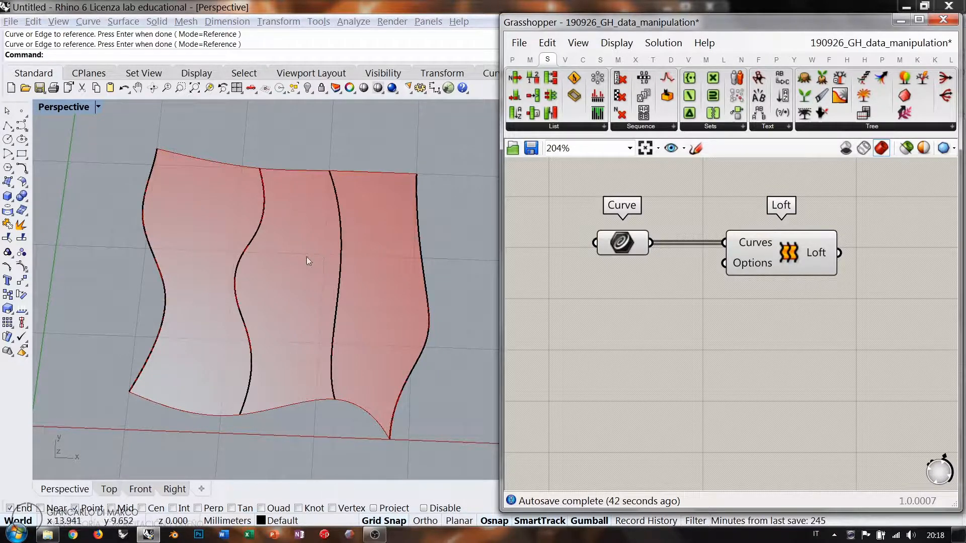
right_click_drag(315, 271, 318, 256)
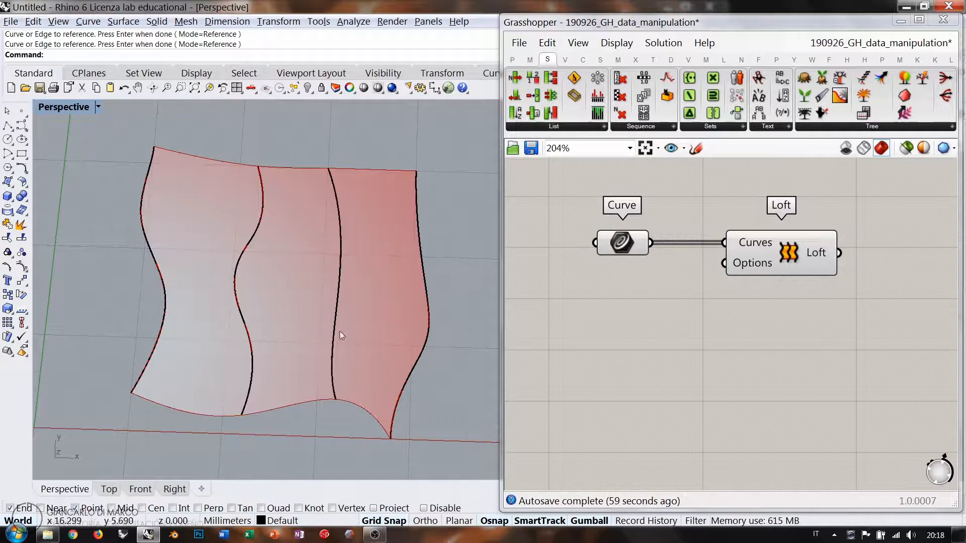
right_click_drag(259, 282, 328, 267)
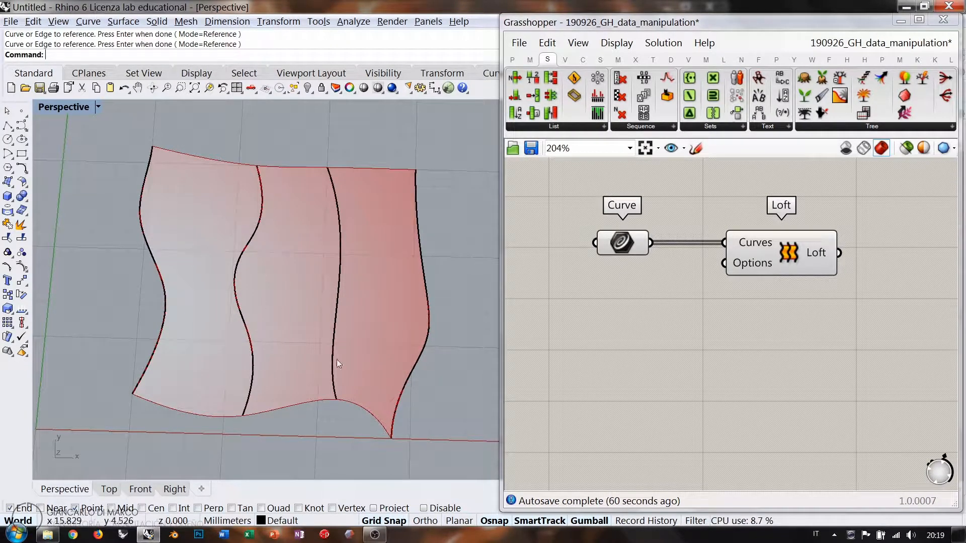
right_click_drag(346, 300, 338, 254)
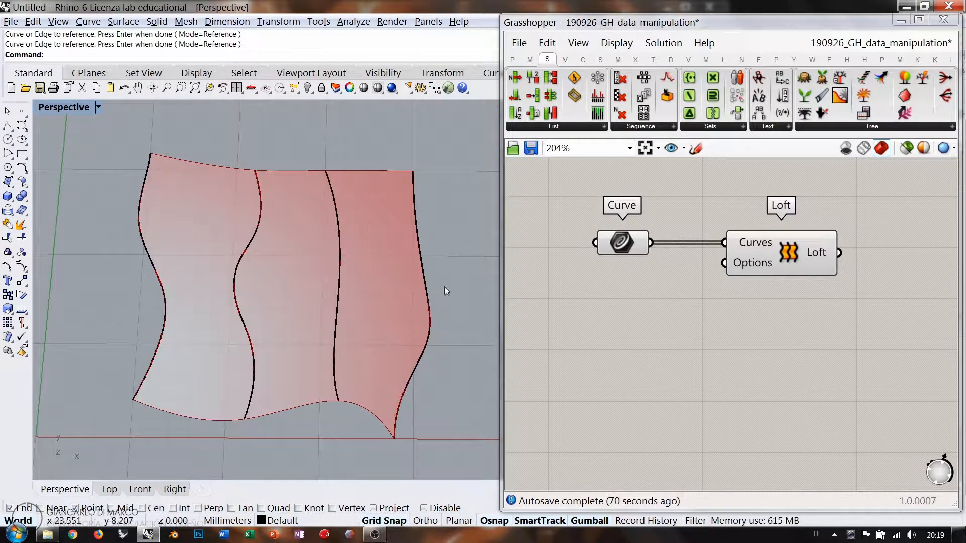
Add an Evaluate Surface component to the right of Loft and connect the Loft output to its Surface input
right_click_drag(924, 309, 778, 310)
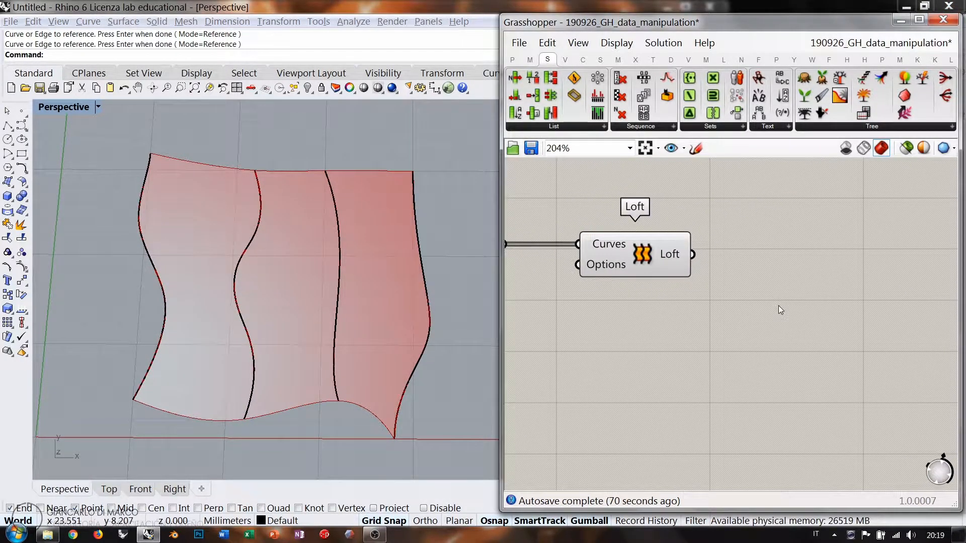
double_click(778, 306)
type("eval")
left_click(740, 227)
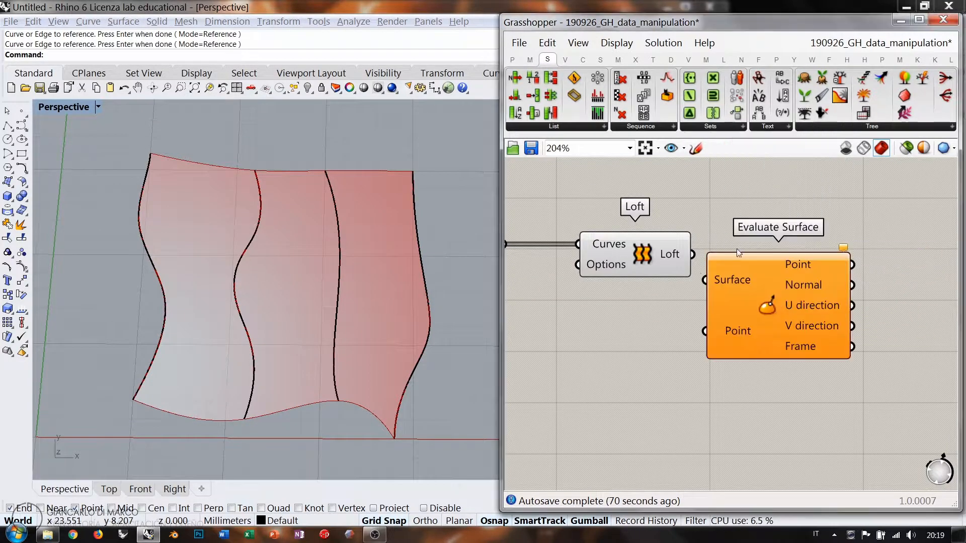
left_click_drag(710, 275, 769, 259)
Place an MD Slider on the canvas next to Evaluate Surface's Point input
double_click(657, 358)
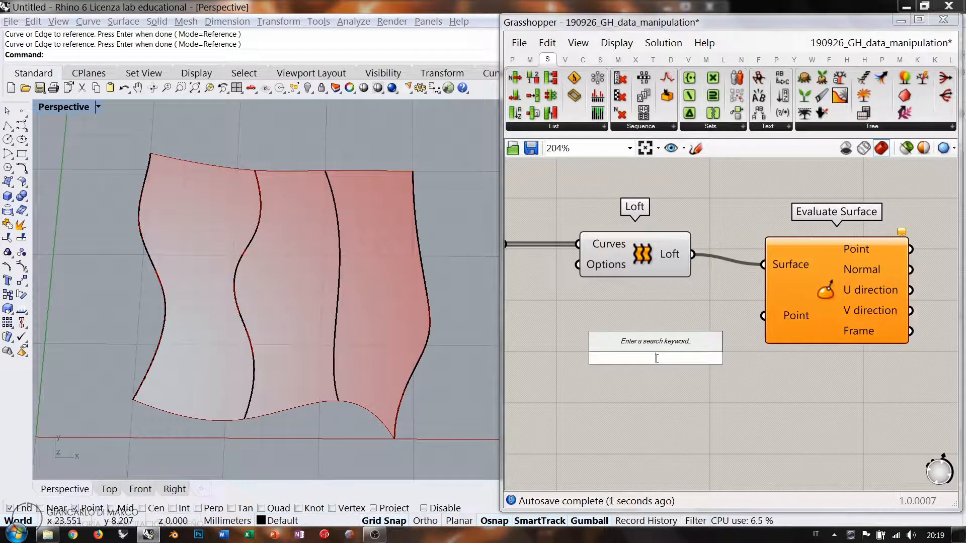
type("md")
left_click(632, 340)
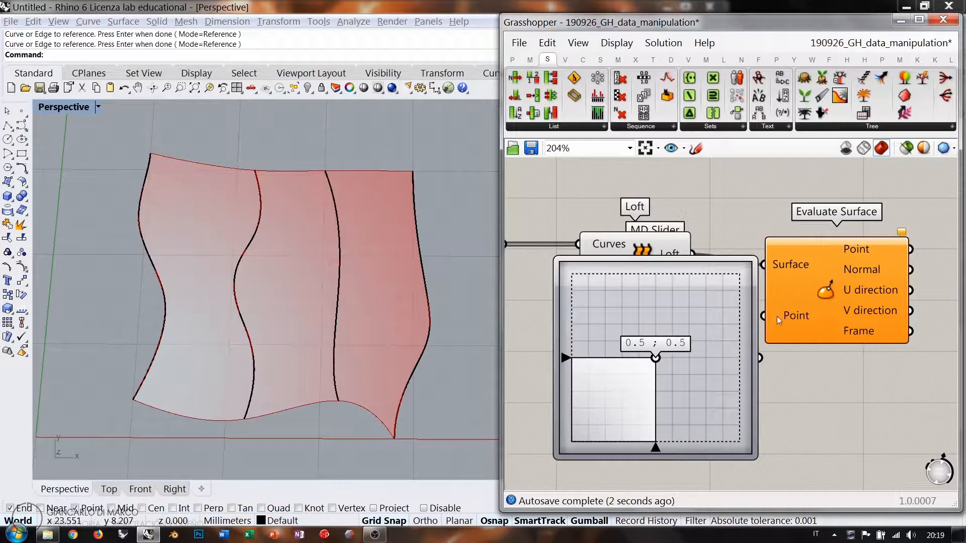
Connect the MD Slider to Evaluate Surface's Point input, and shrink the slider below the Loft component
left_click_drag(764, 316, 760, 358)
left_click_drag(753, 261, 639, 361)
left_click(719, 308)
Reparameterize the Surface input of Evaluate Surface and check the evaluated frame on the loft surface
right_click(789, 265)
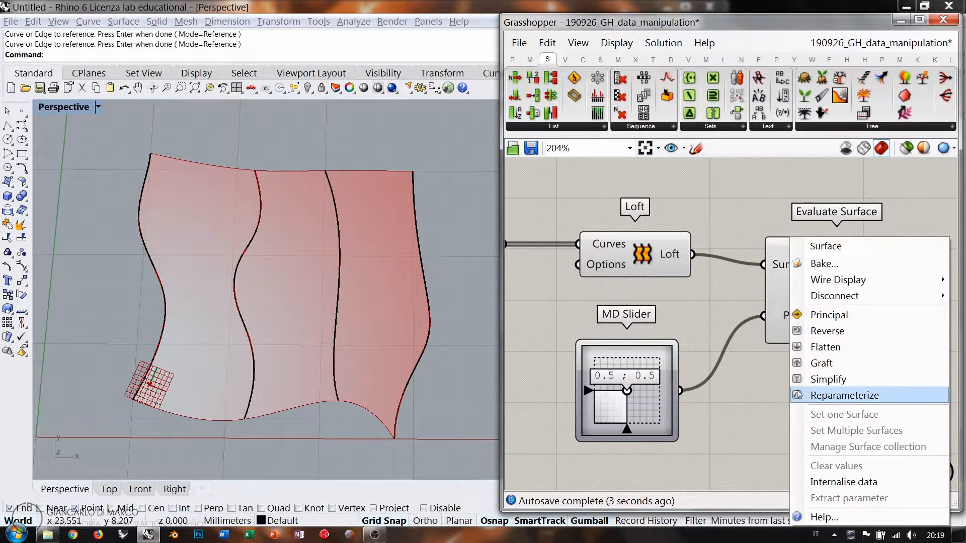
left_click(815, 395)
right_click_drag(272, 302, 304, 268)
scroll(287, 282, "up", 6)
Enable Show Z-axis in the grid settings of Rhino's Wireframe display mode and accept the options
left_click(98, 108)
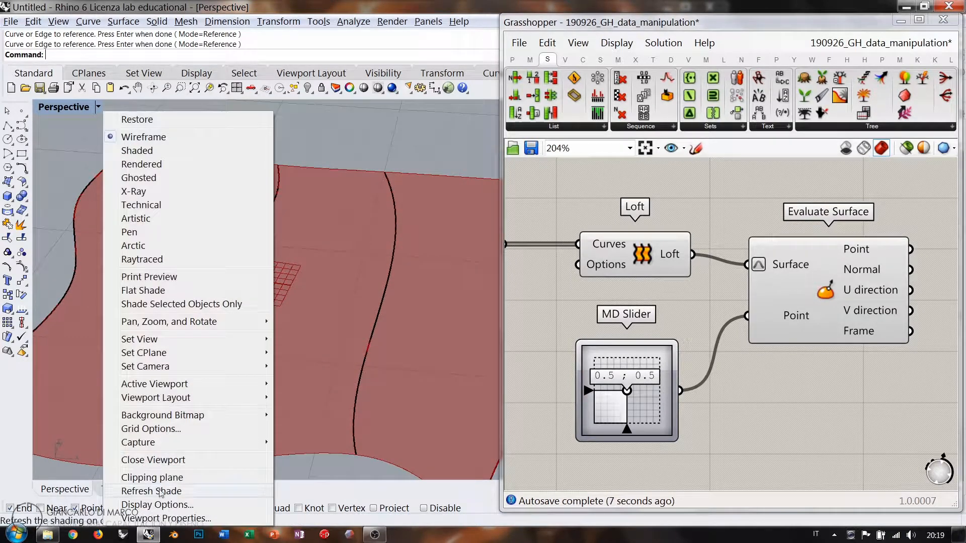
left_click(169, 507)
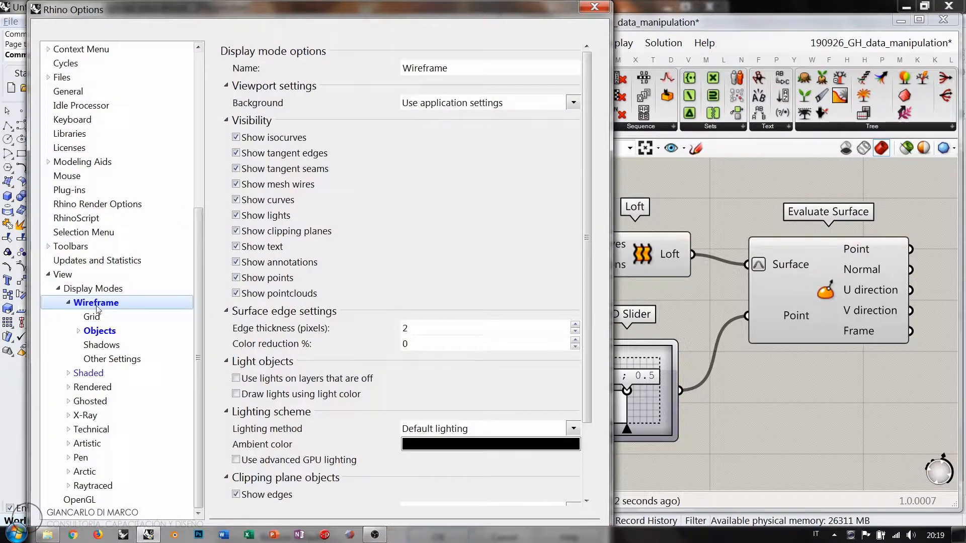
left_click(92, 316)
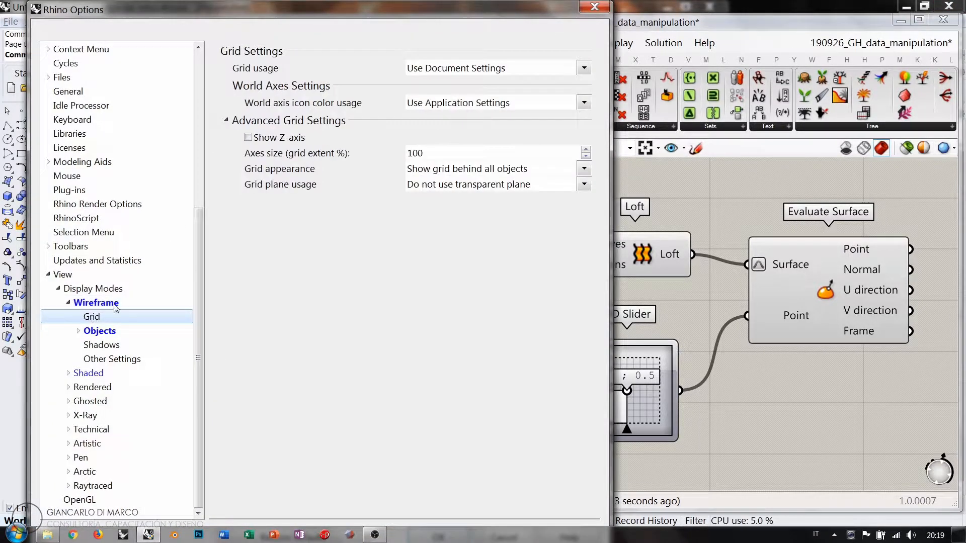
left_click(248, 137)
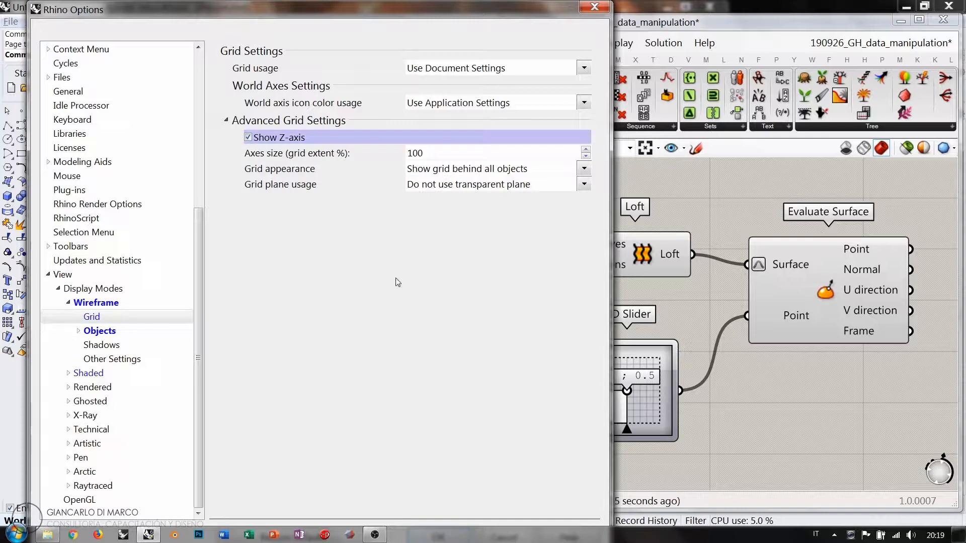
left_click(449, 444)
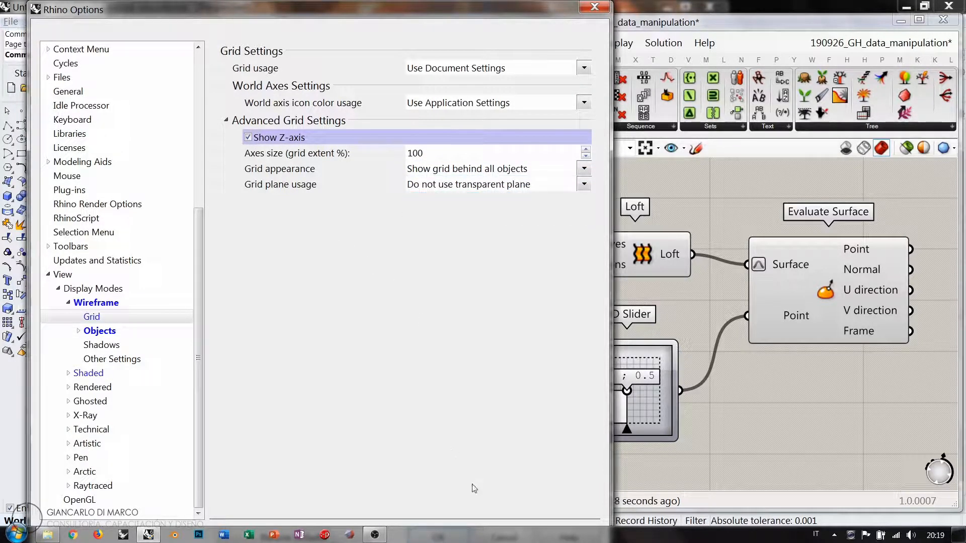
left_click(446, 468)
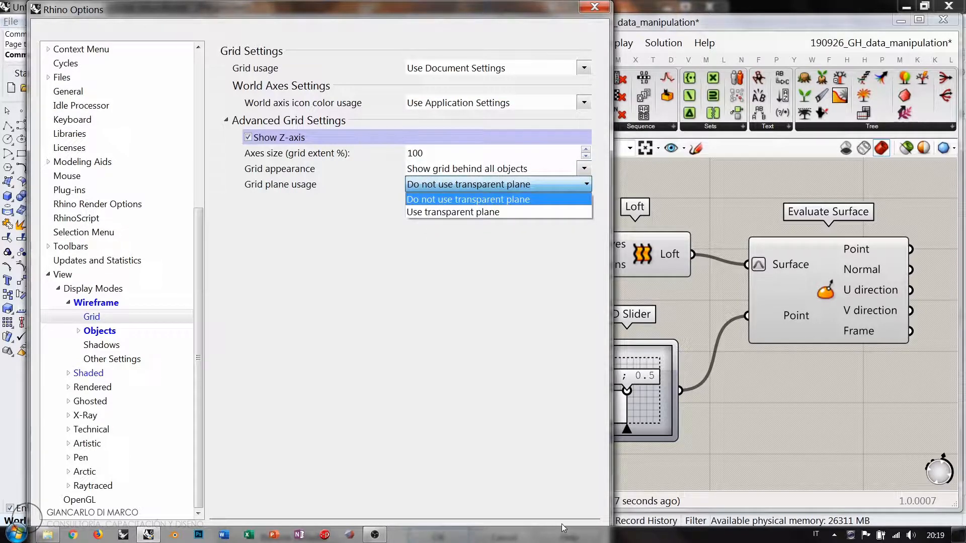
key("Return")
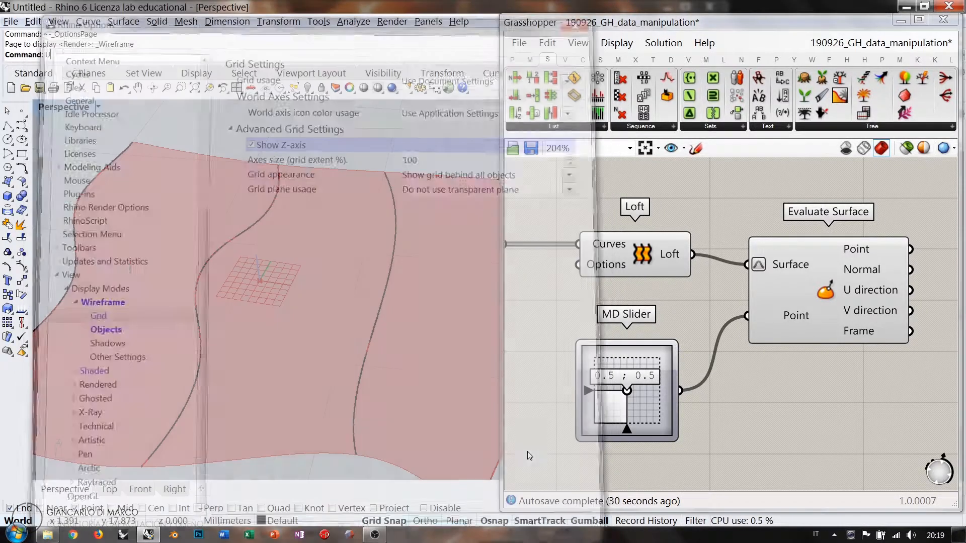
Examine the evaluated frame and the direction of its Z-axis on the loft surface from several angles
type("U")
right_click_drag(270, 302, 365, 307)
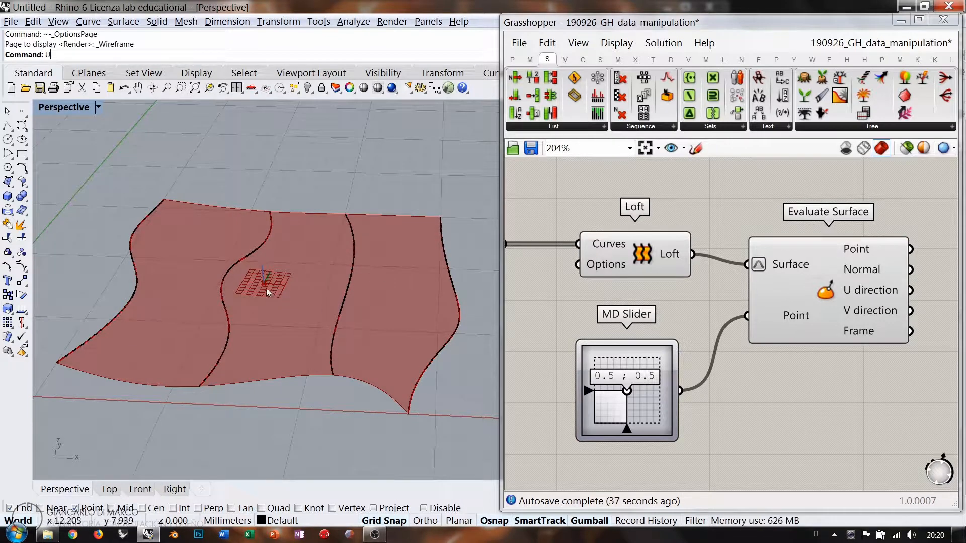
right_click_drag(266, 288, 366, 248)
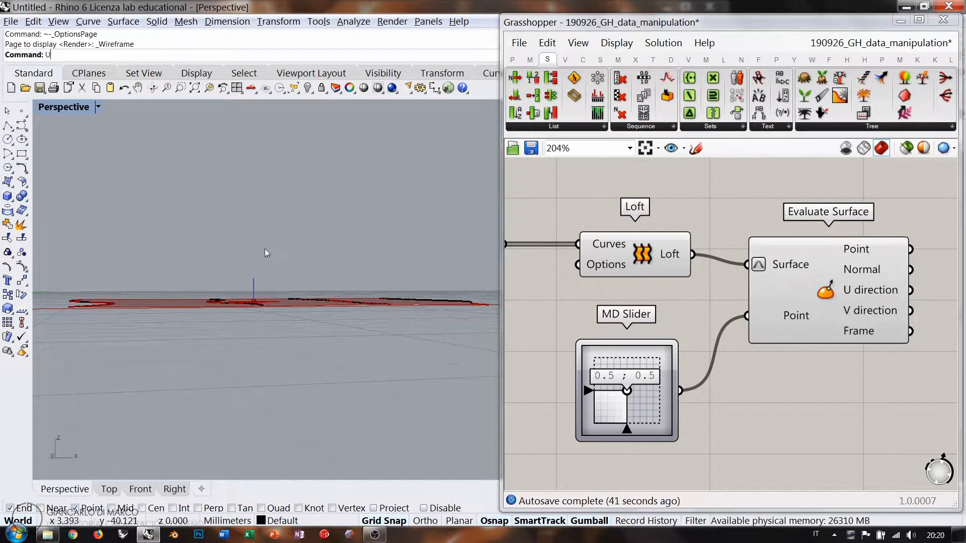
right_click_drag(264, 248, 295, 278)
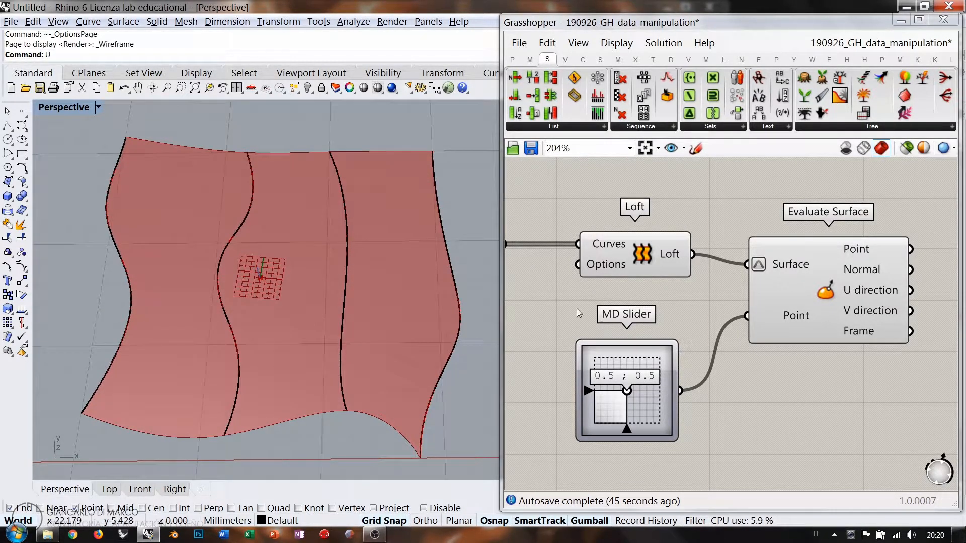
Reverse the list order in the Curve parameter feeding Loft and check the frame on the surface
left_click(563, 298)
left_click_drag(638, 355, 648, 339)
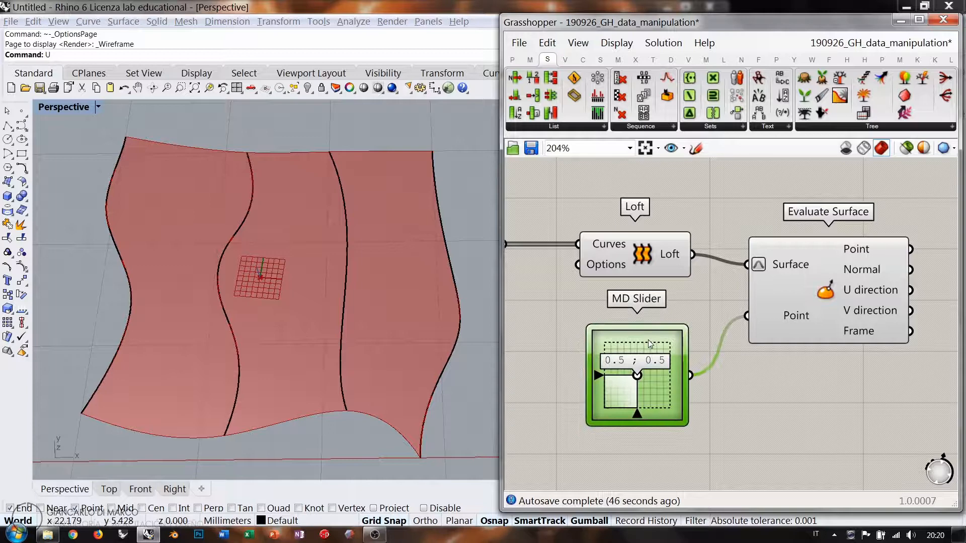
left_click(690, 288)
right_click_drag(587, 291, 629, 295)
right_click_drag(545, 284, 642, 297)
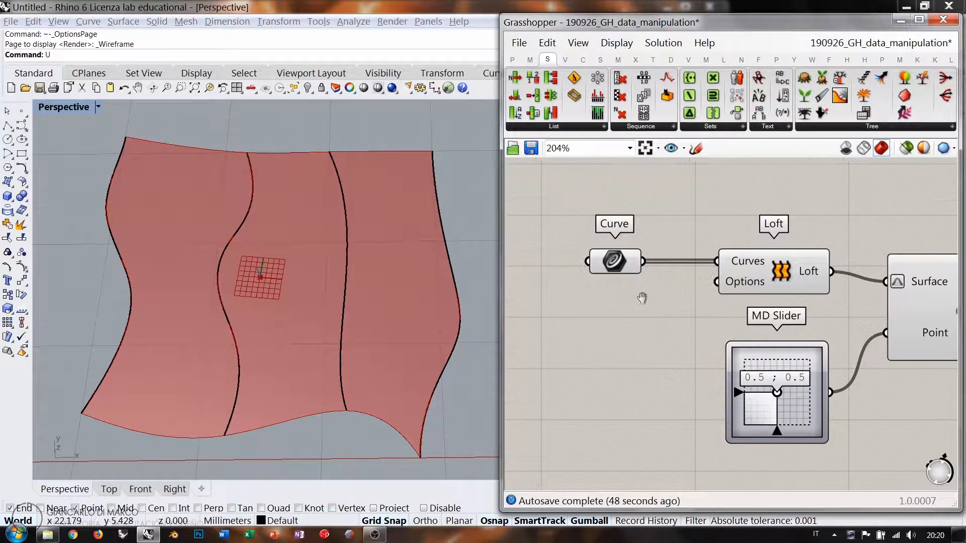
right_click(630, 263)
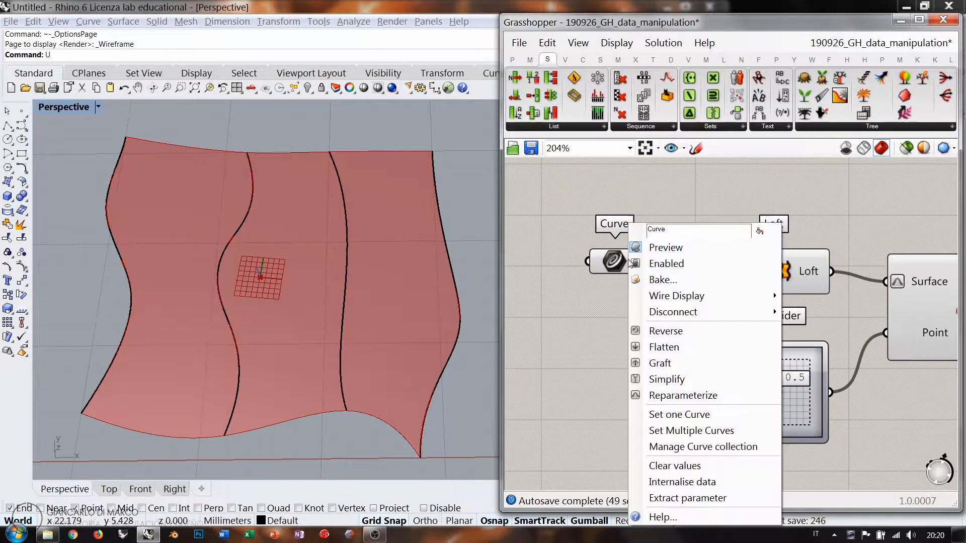
left_click(665, 331)
right_click_drag(350, 375, 278, 276)
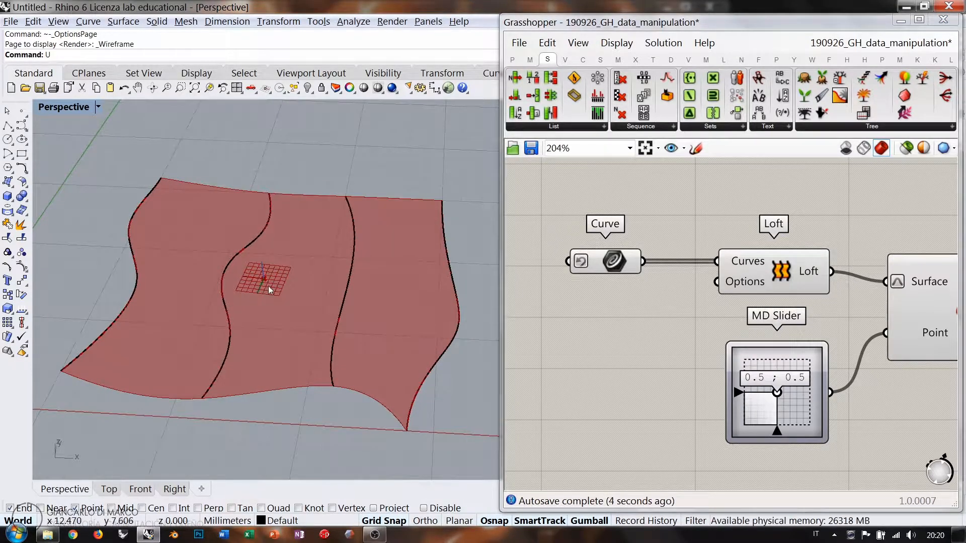
Turn off Reverse on the Curve parameter and check the surface frame again
right_click(610, 262)
left_click(638, 329)
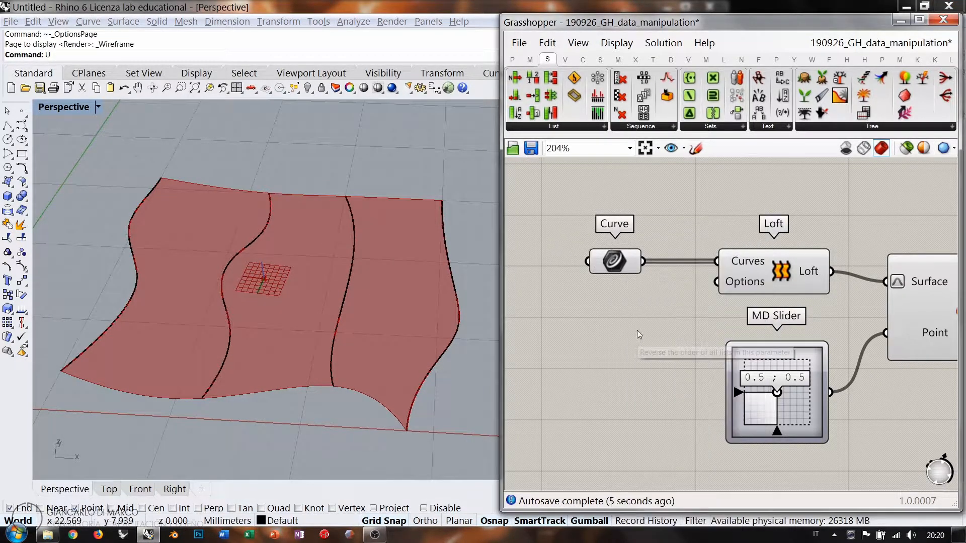
right_click_drag(801, 330, 682, 323)
right_click_drag(294, 311, 317, 285)
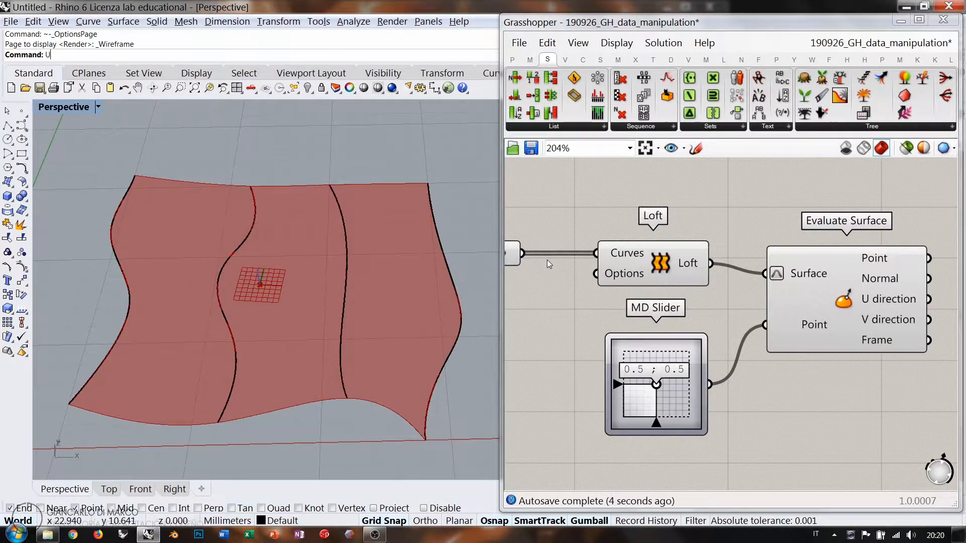
right_click_drag(528, 281, 589, 279)
left_click_drag(560, 262, 597, 262)
right_click(602, 255)
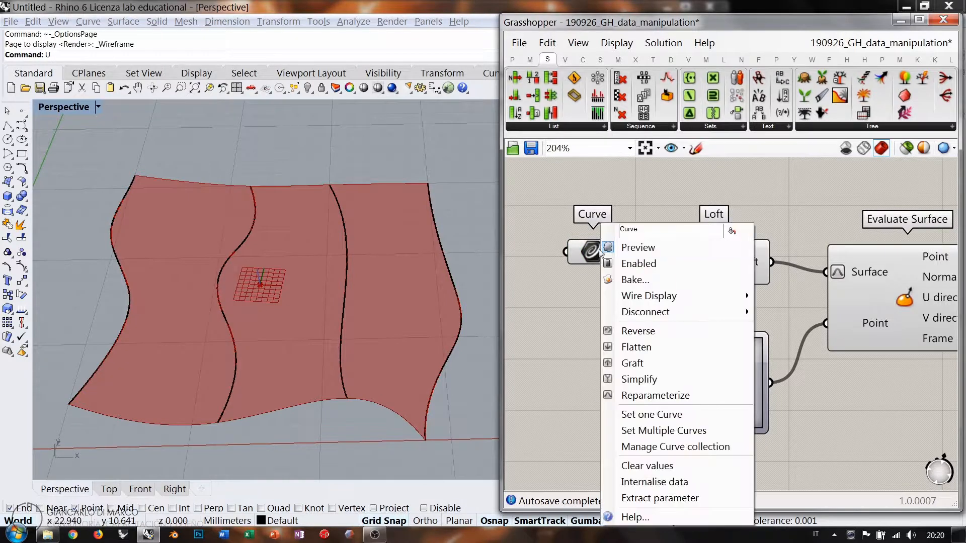
left_click(570, 286)
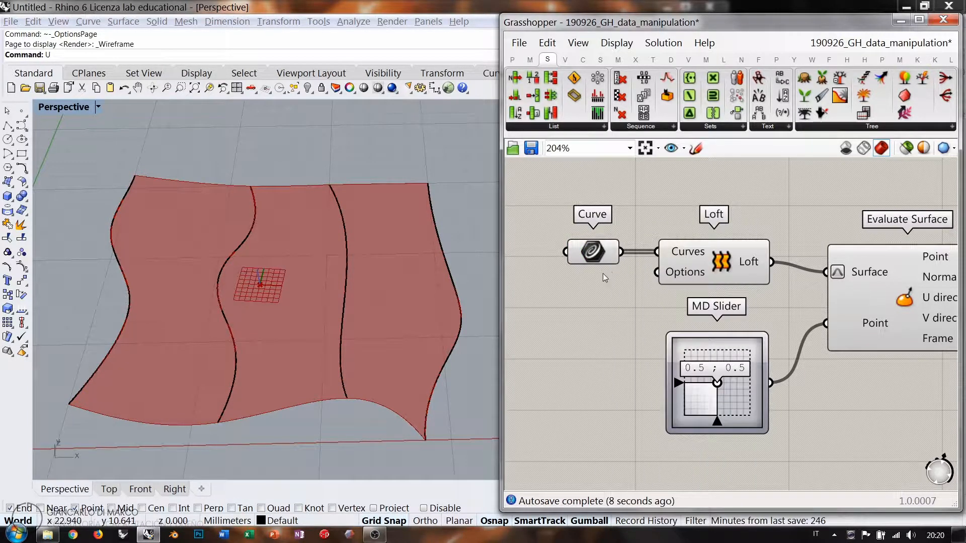
right_click_drag(300, 245, 306, 266)
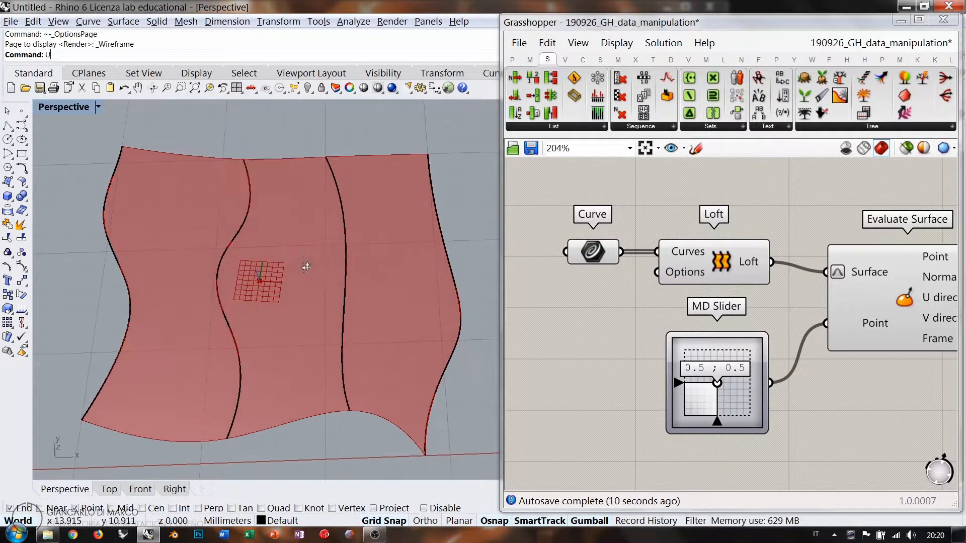
right_click_drag(666, 272, 669, 272)
right_click(670, 281)
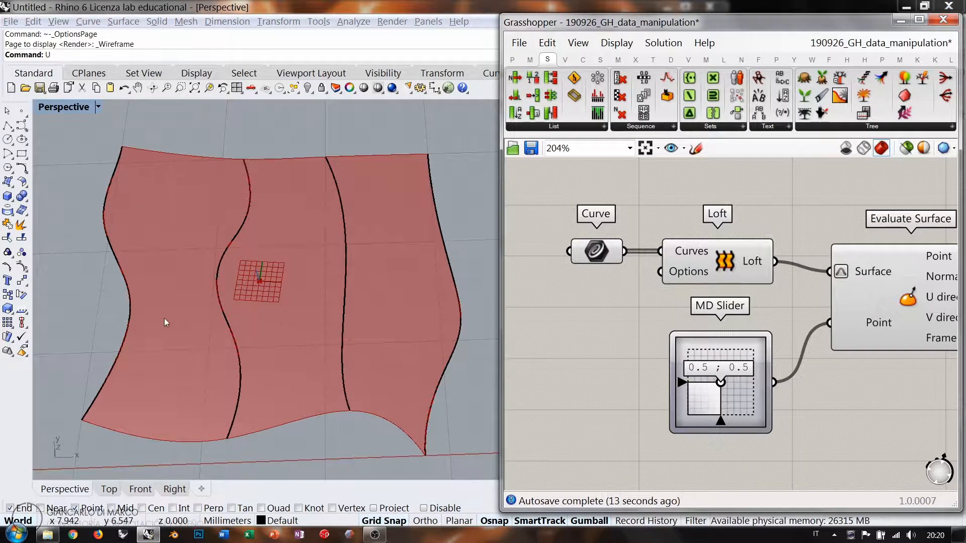
Display the directions of all four section curves in Rhino
left_click_drag(458, 283, 78, 393)
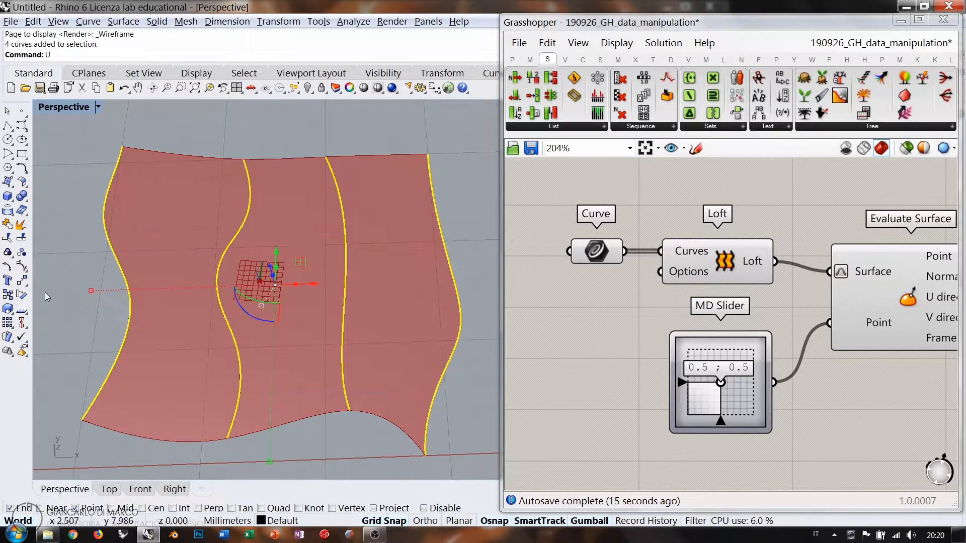
left_click(22, 308)
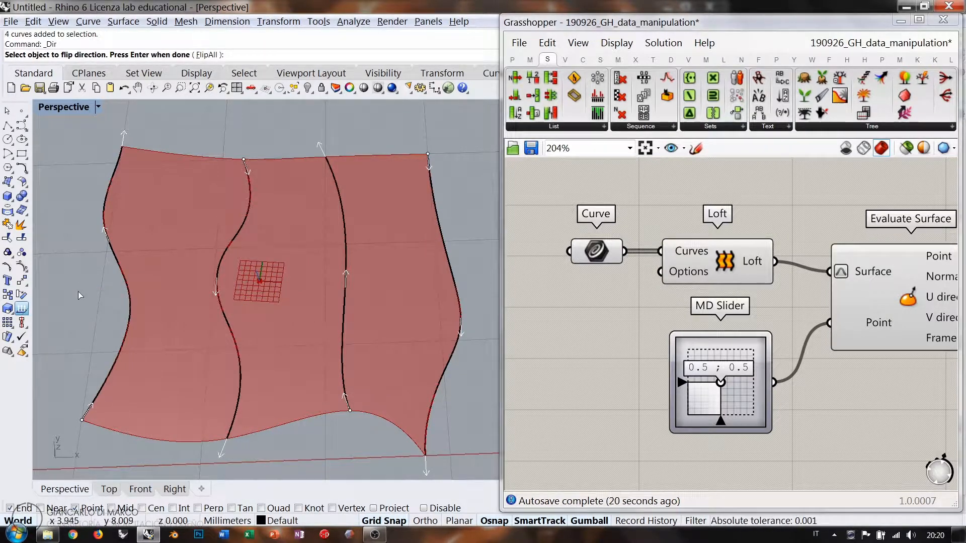
key("Return")
Flip the direction of the second and fourth section curves using the Dir command's FlipAll option
left_click(224, 306)
left_click(459, 301, "shift")
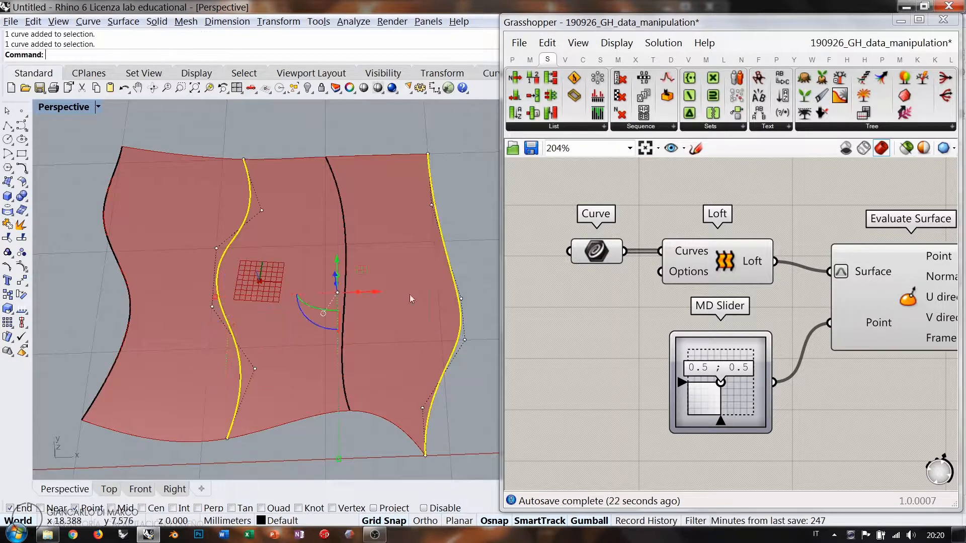
right_click(407, 294)
left_click(214, 55)
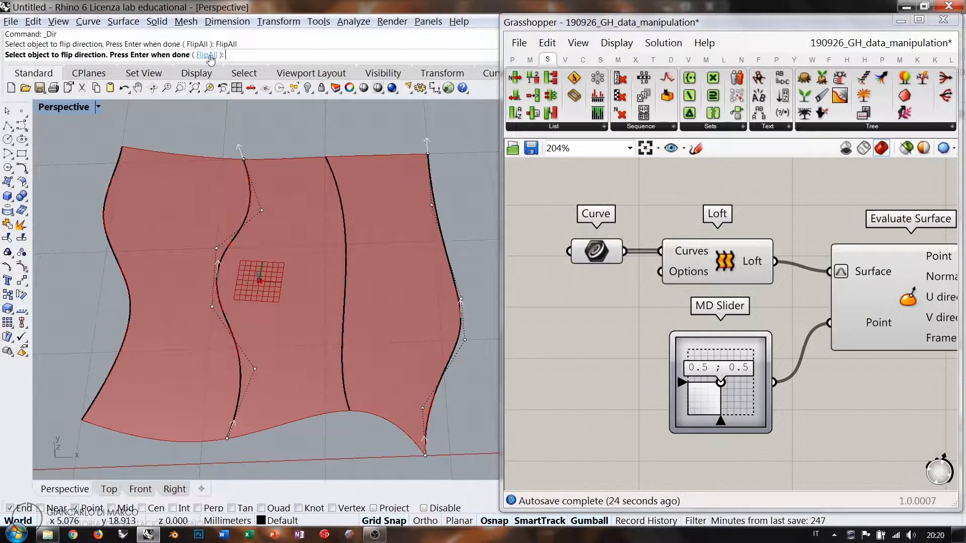
key("Return")
left_click(211, 150)
right_click_drag(337, 297, 338, 262)
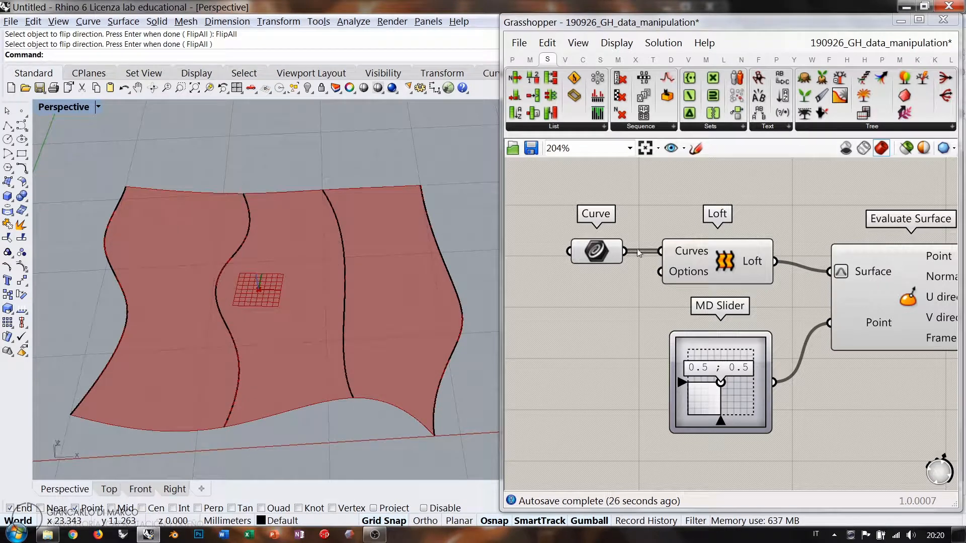
Disable Align sections in the Loft component's options and commit the change
right_click(679, 268)
mouse_move(719, 398)
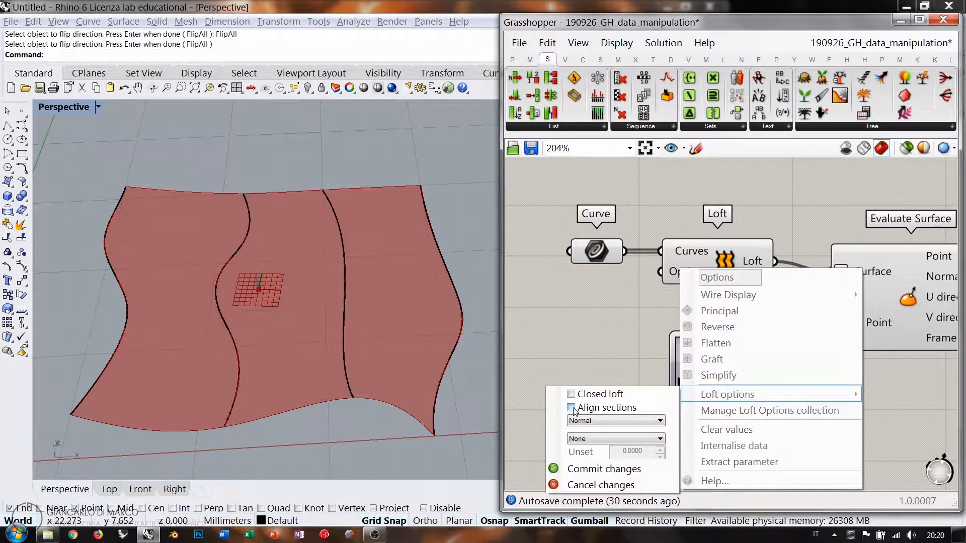
left_click(572, 408)
left_click(604, 469)
right_click_drag(327, 324, 289, 339)
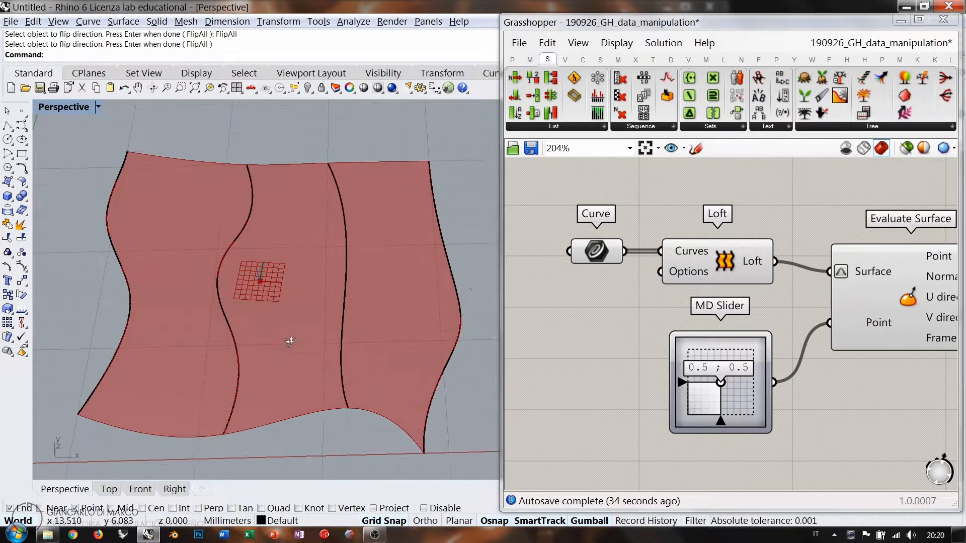
Reverse the list order at Loft's Curves input and inspect the frame's Z-axis direction from a low angle
right_click(692, 255)
left_click(732, 331)
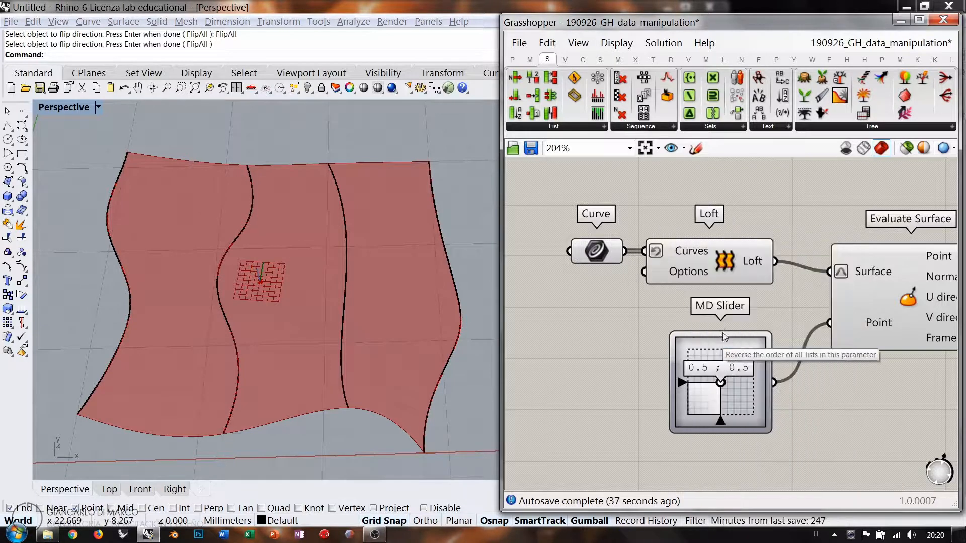
mouse_move(347, 301)
right_mouse_down()
mouse_move(345, 321)
mouse_move(340, 277)
mouse_move(340, 352)
mouse_move(345, 267)
mouse_move(353, 302)
right_mouse_up()
right_click_drag(379, 260, 330, 281)
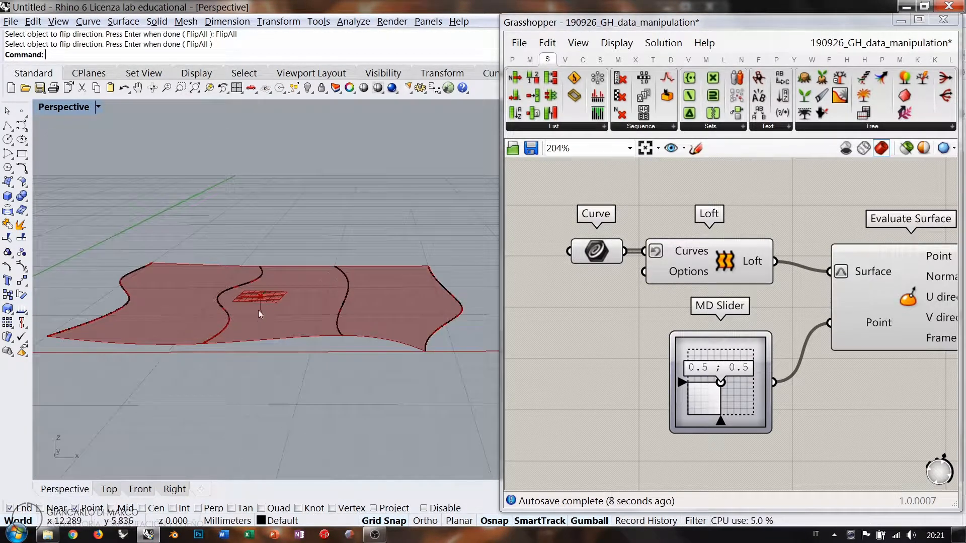
right_click_drag(304, 372, 302, 342)
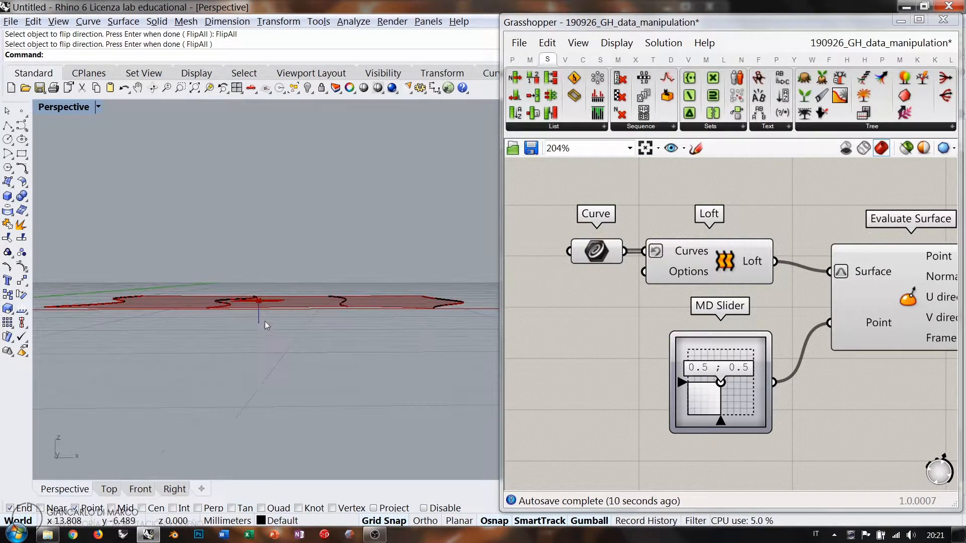
right_click_drag(353, 253, 355, 307)
Turn off Reverse on Loft's Curves input and apply it to the Curve parameter instead
right_click(678, 255)
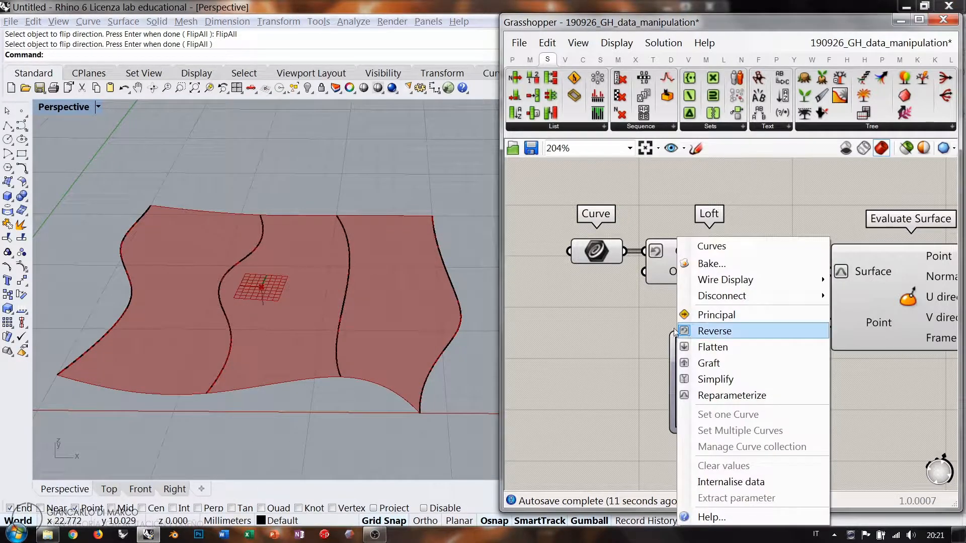
left_click(703, 330)
right_click(610, 251)
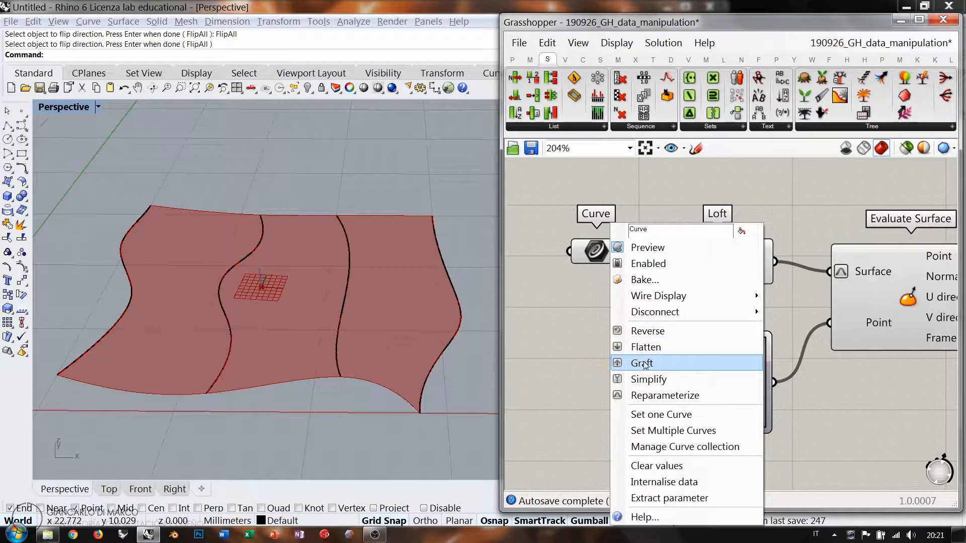
left_click(649, 331)
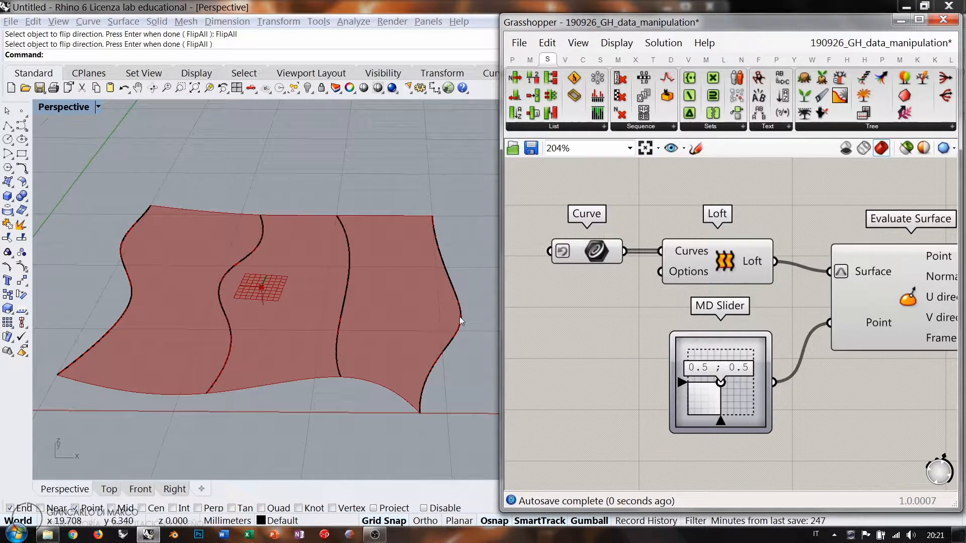
Remove the Reverse setting from the Curve parameter and review the whole loft surface in the Perspective viewport
right_click(589, 251)
left_click(649, 328)
right_click_drag(327, 336, 313, 294)
scroll(313, 295, "down", 5)
right_click_drag(226, 288, 325, 291, "shift")
right_click_drag(414, 268, 262, 209, "shift")
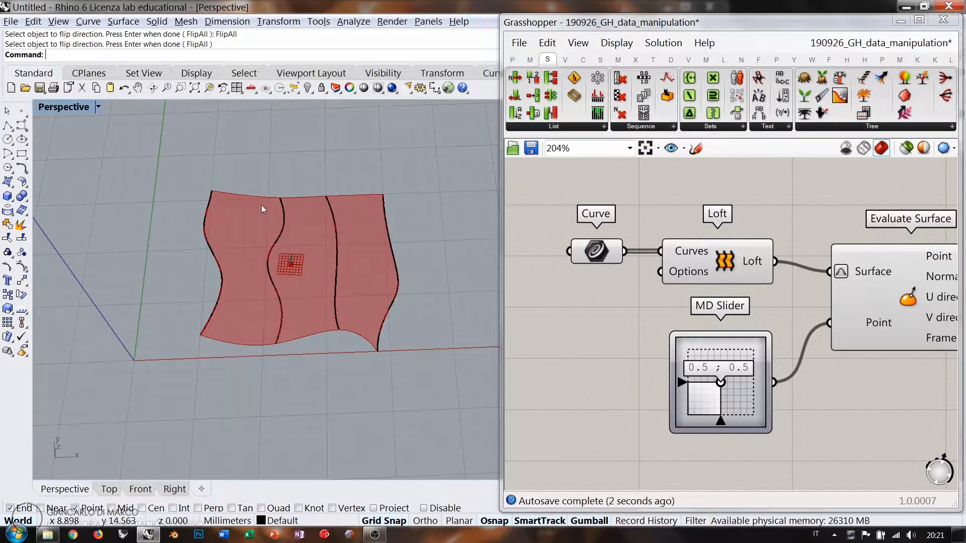
Turn off the Grasshopper geometry preview and frame the four source curves in the Perspective viewport
left_click(846, 149)
right_click_drag(373, 244, 332, 270, "shift")
right_click_drag(209, 230, 204, 218)
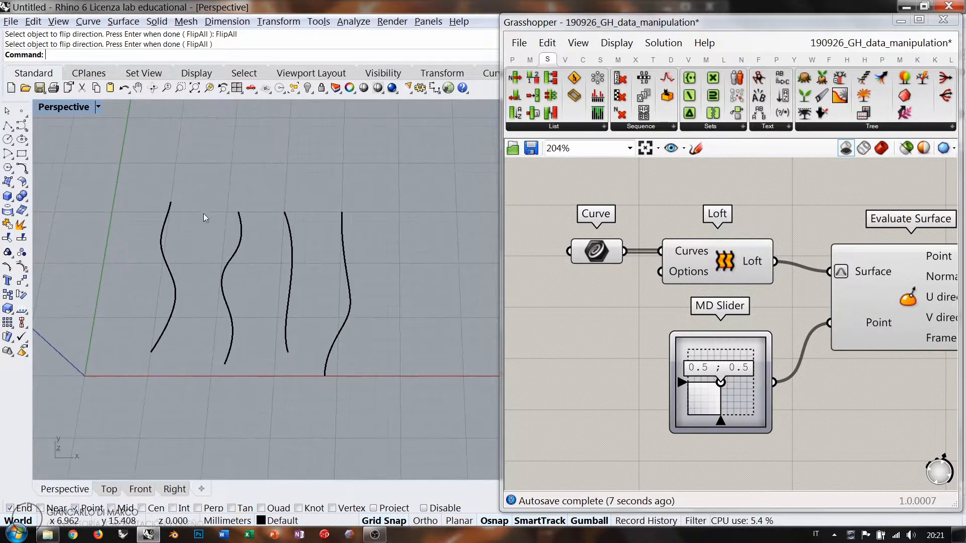
Loft the four curves in Rhino, starting with the one nearest the Y axis, and move the surface about 17 mm below them
left_click(8, 182)
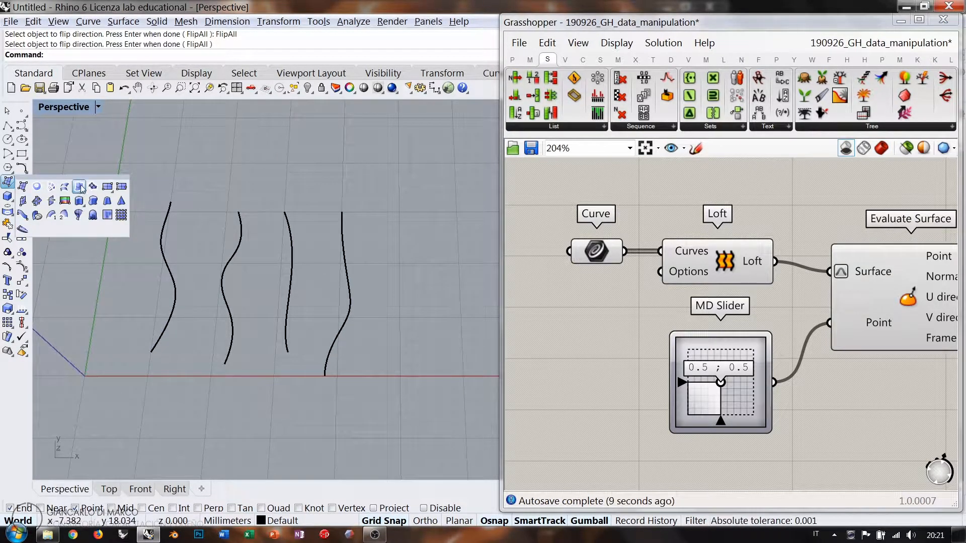
left_click(169, 216)
left_click(240, 225)
left_click(288, 231)
left_click(339, 232)
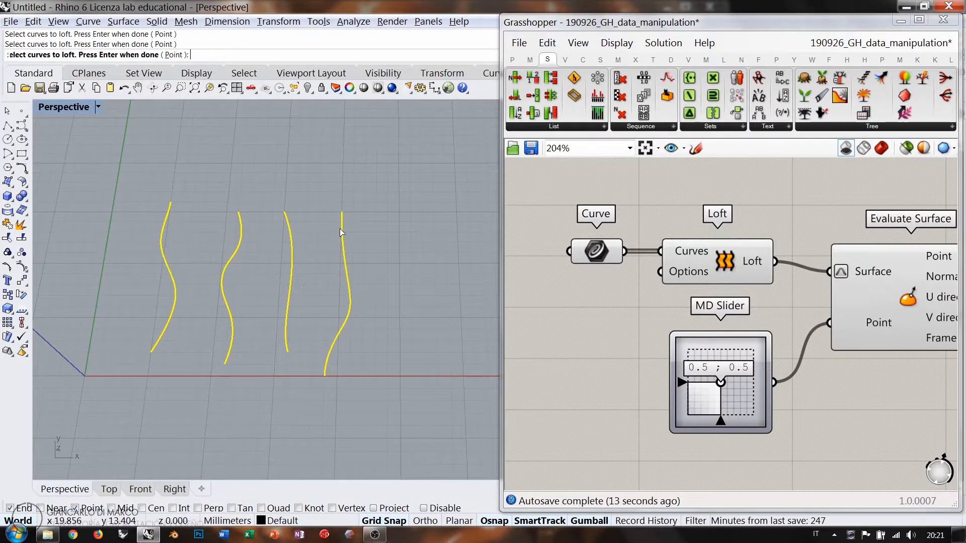
key("Return")
key("Return")
scroll(276, 230, "down", 3)
left_click_drag(275, 229, 274, 305)
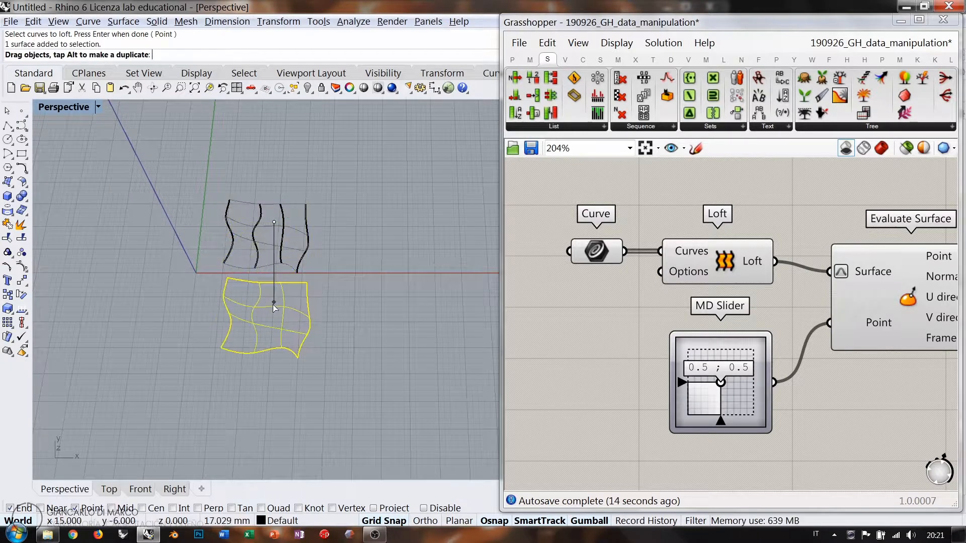
Loft the same four curves in the opposite order, starting farthest from the Y axis, and place the surface beside the first loft
right_click(293, 227)
left_click(305, 215)
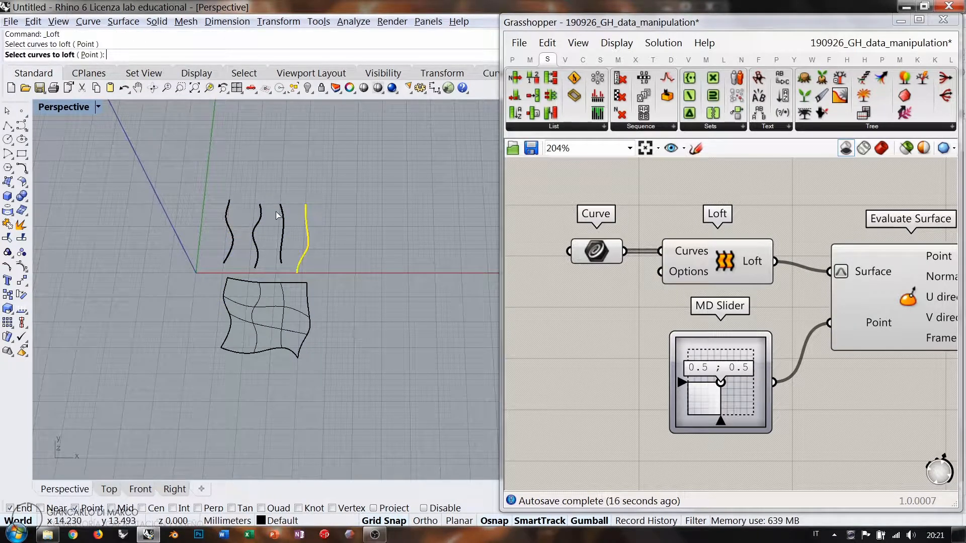
left_click(280, 216)
left_click(260, 216)
left_click(226, 211)
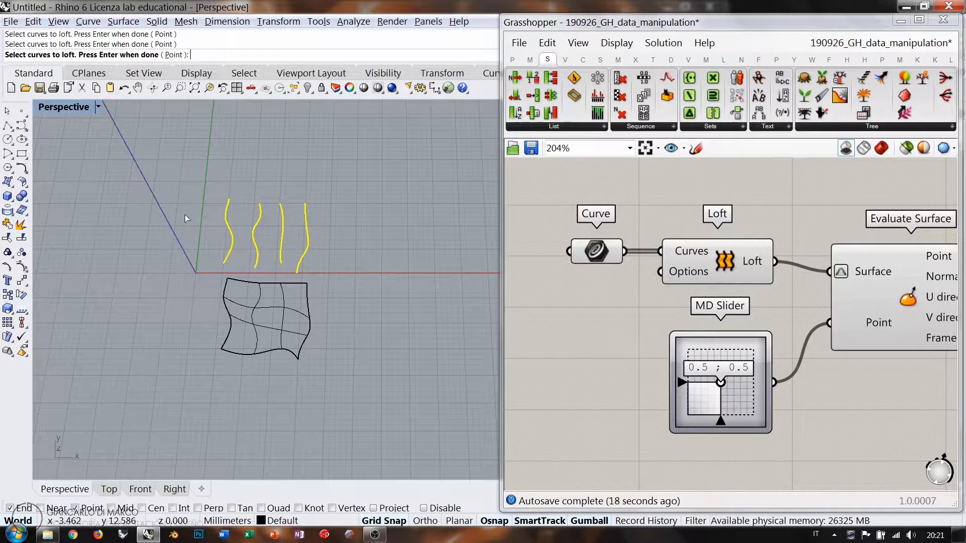
key("Return")
key("Return")
left_click_drag(266, 228, 336, 292)
key("Escape")
Set the Perspective viewport to the Shaded display mode with both lofted surfaces in view
scroll(344, 307, "up", 3)
left_click(349, 231)
right_click_drag(349, 231, 325, 223, "shift")
left_click(98, 106)
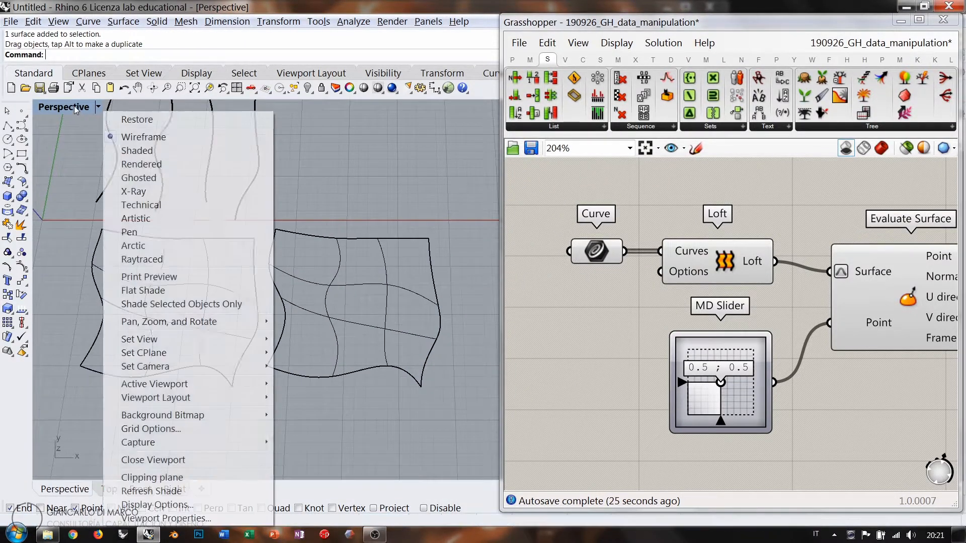
left_click(136, 151)
right_click_drag(138, 156, 214, 183)
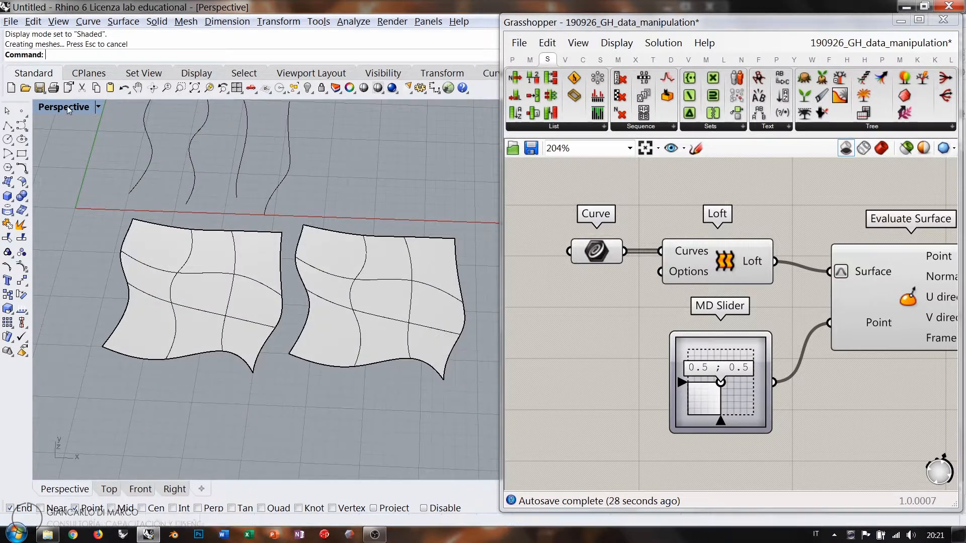
Open the Shaded mode's display options and set Backface settings to Single color for all backfaces
left_click(98, 107)
left_click(171, 505)
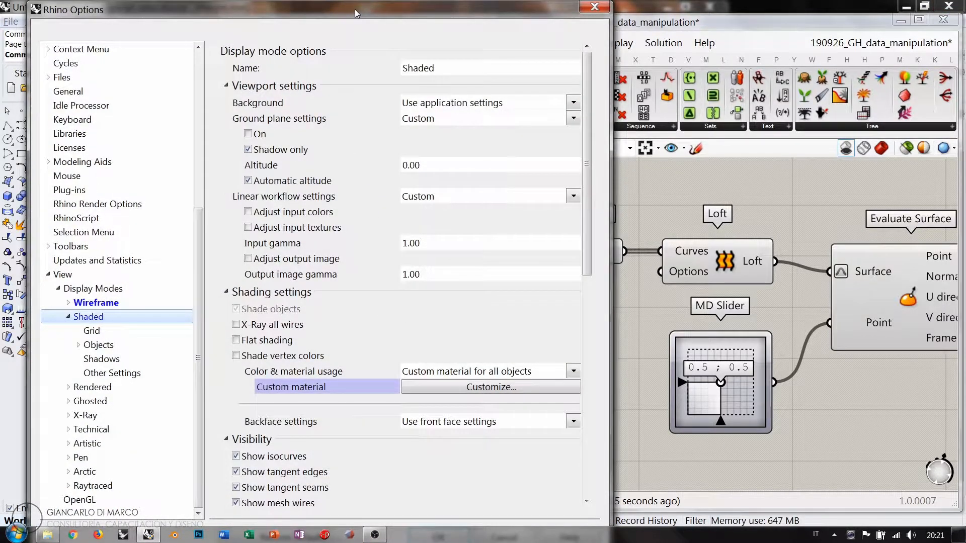
left_click_drag(355, 13, 382, 5)
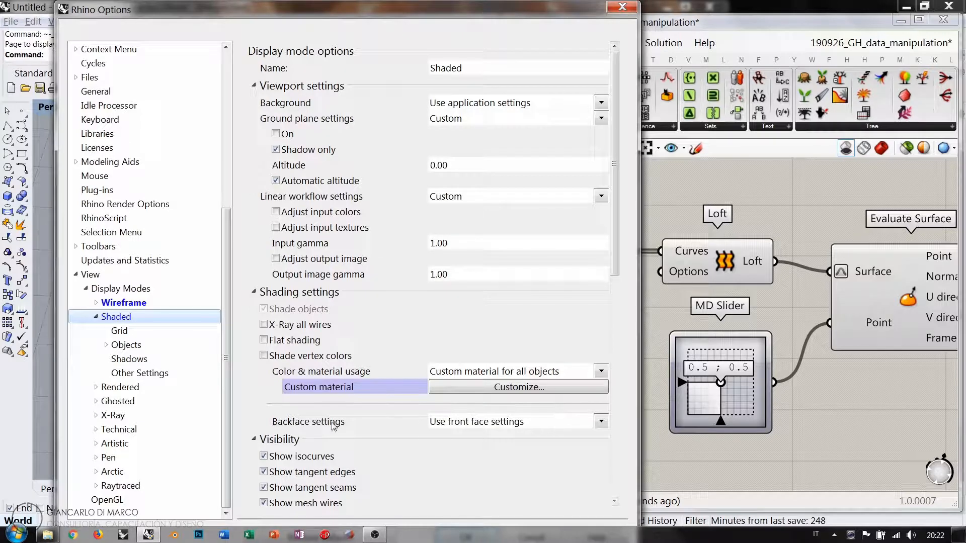
left_click(470, 425)
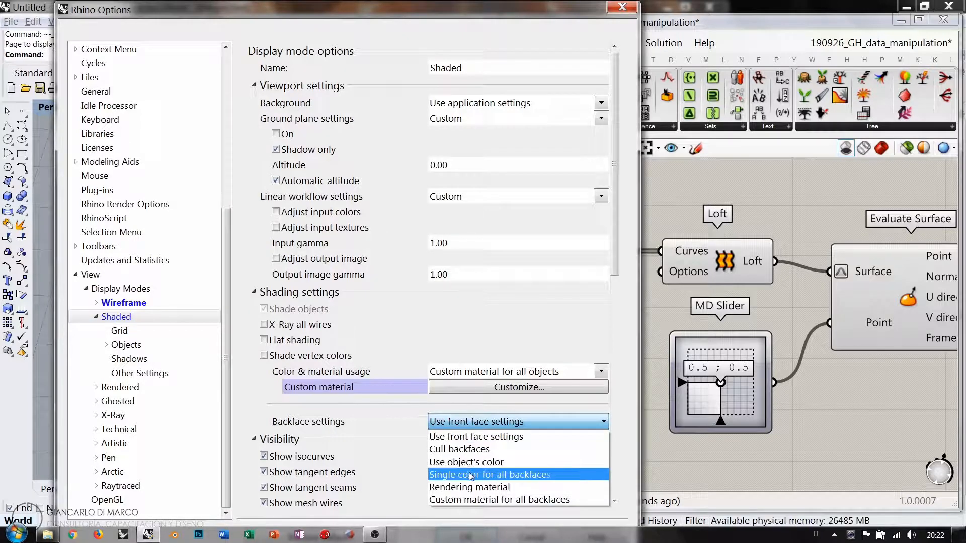
left_click(470, 476)
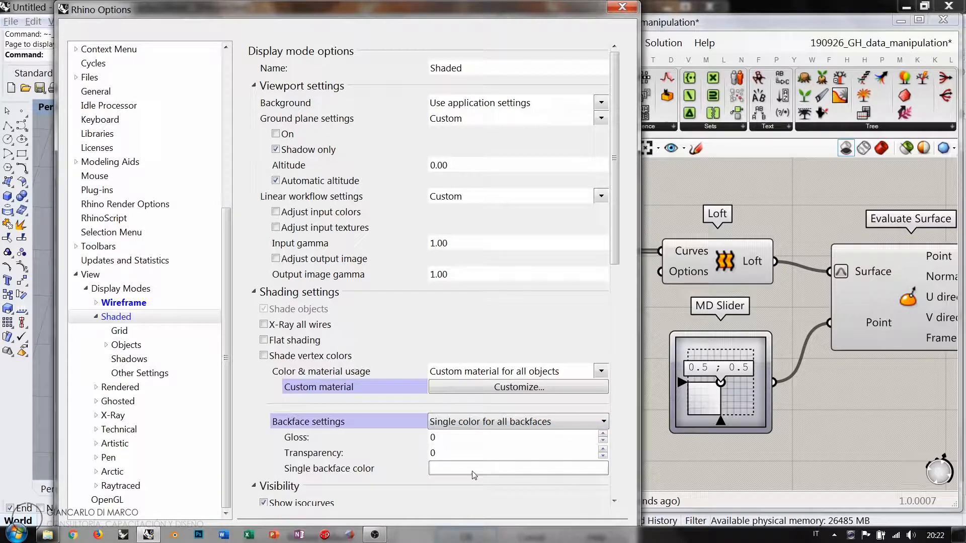
Set the single backface color to orange (RGB 255, 165, 0) and close the display options
left_click(456, 469)
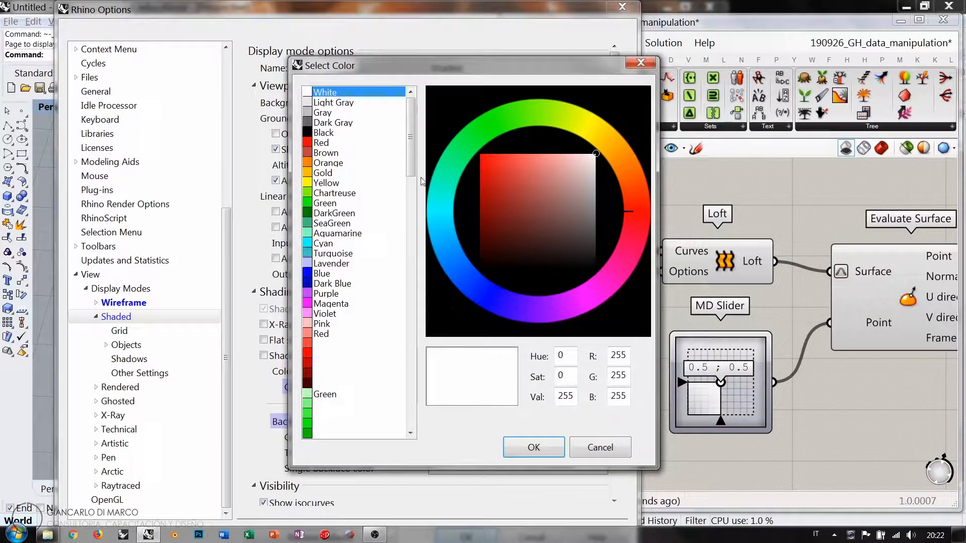
left_click_drag(413, 143, 411, 298)
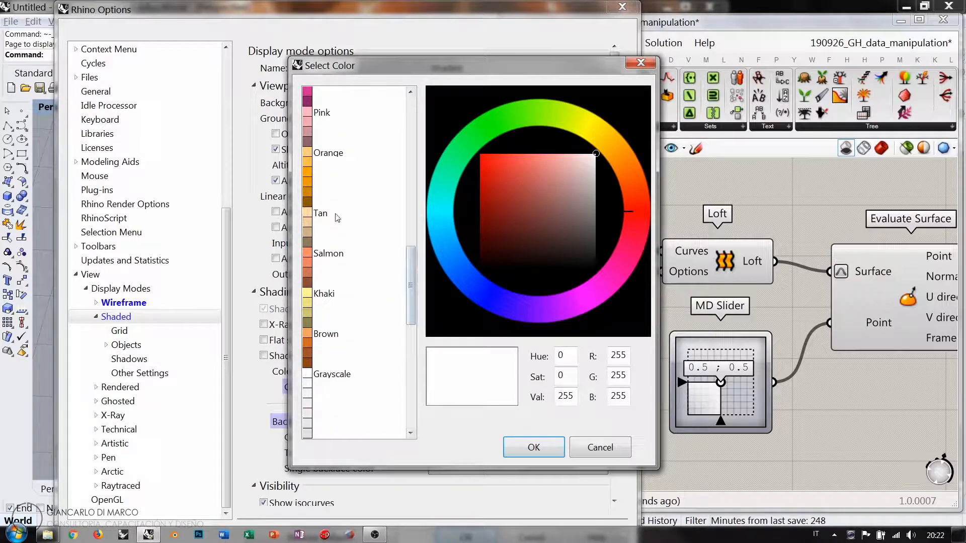
left_click(311, 172)
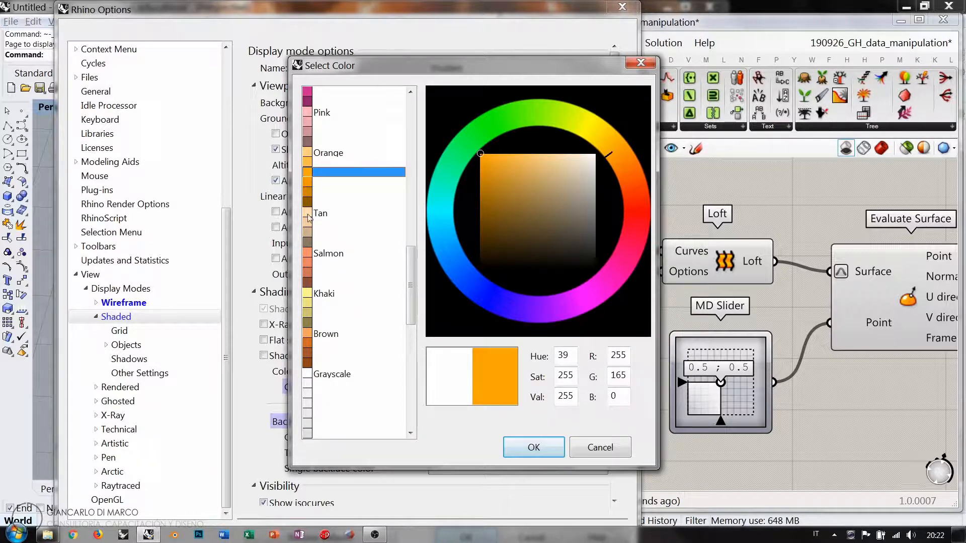
left_click(535, 448)
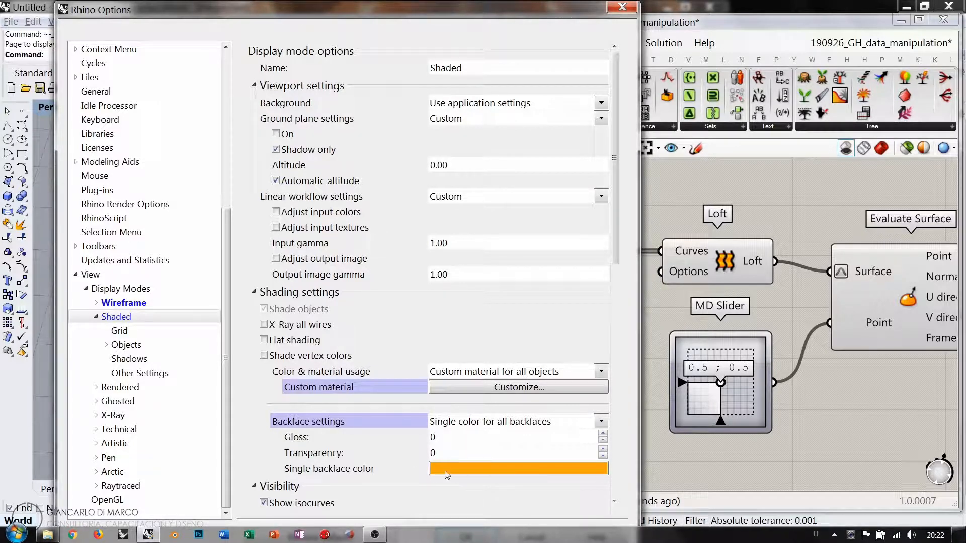
left_click(391, 482)
scroll(392, 482, "down", 1)
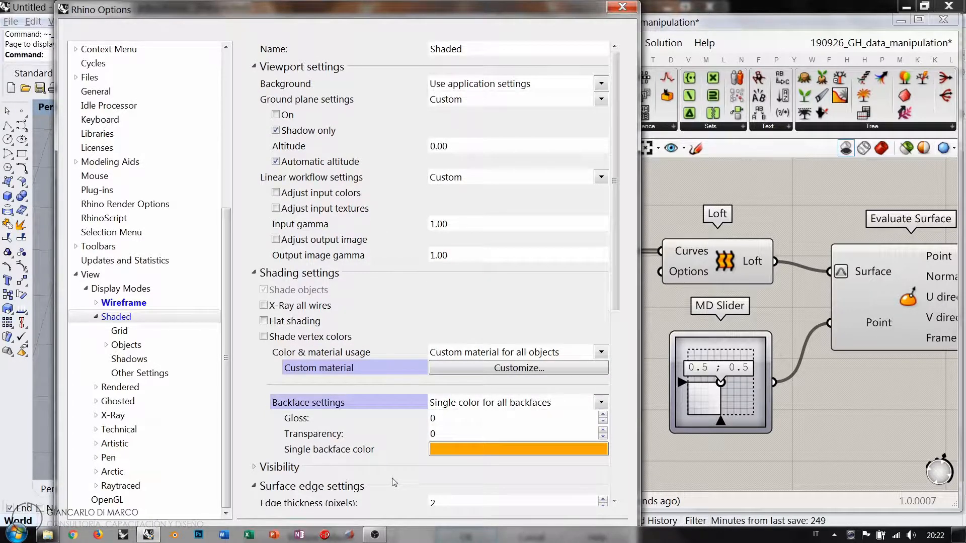
scroll(393, 482, "down", 4)
scroll(432, 503, "down", 8)
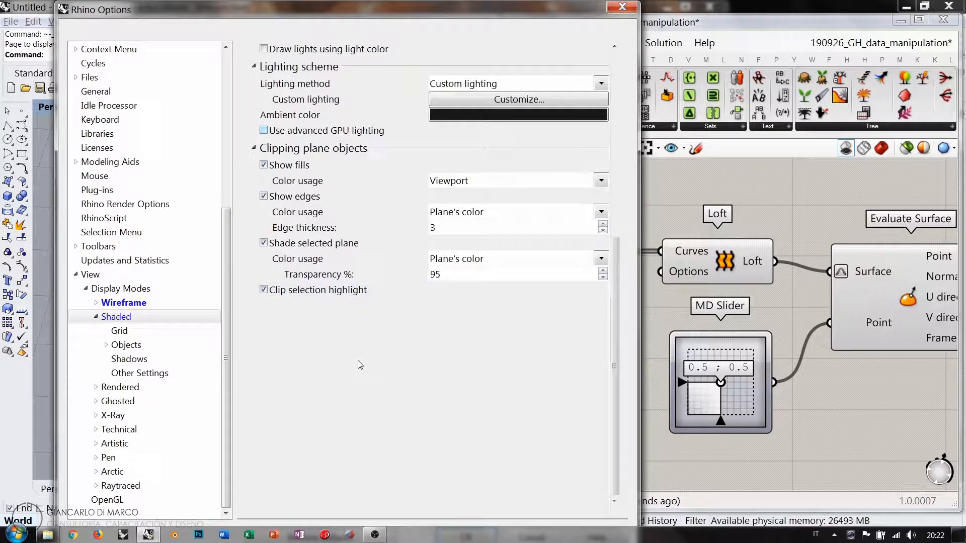
key("Escape")
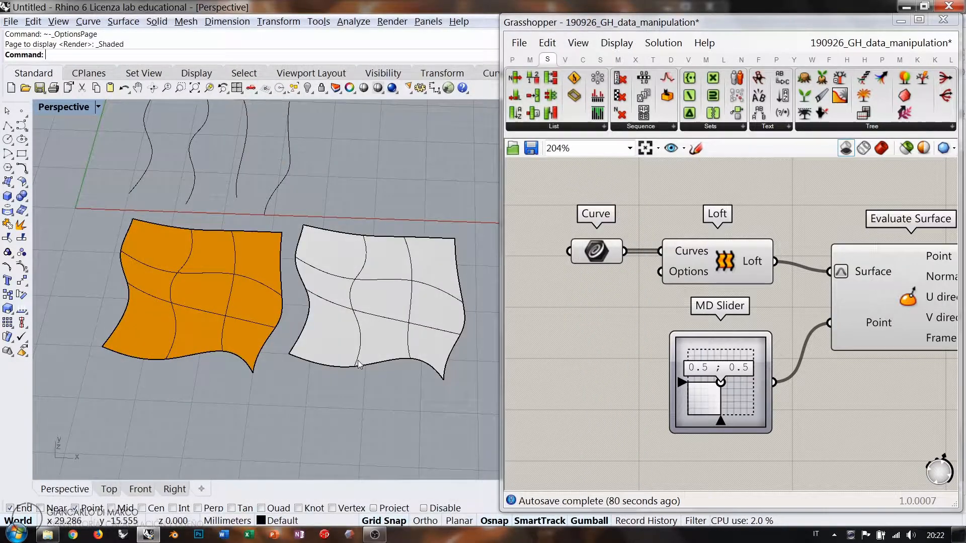
Examine the front and back faces of both lofted surfaces from above and below
right_click_drag(329, 288, 337, 308)
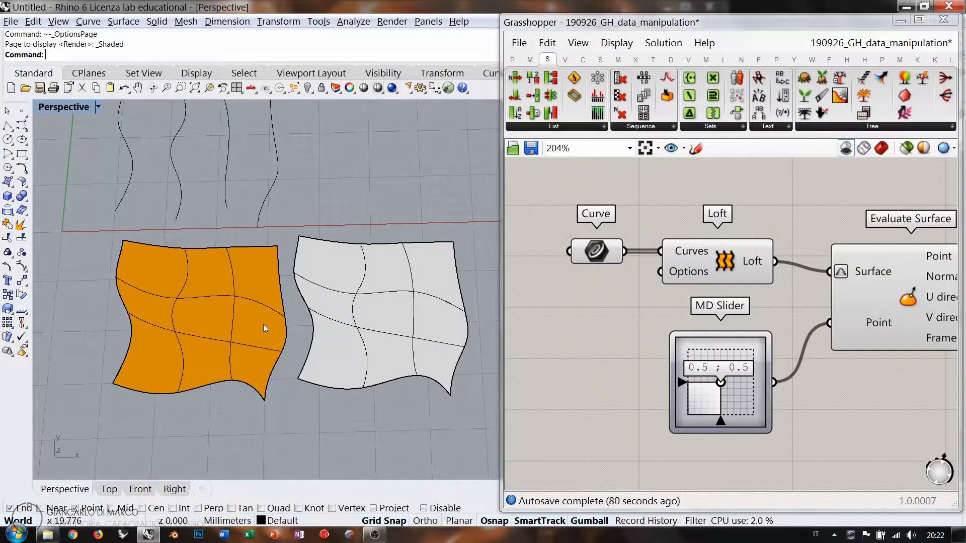
right_click_drag(265, 328, 294, 312)
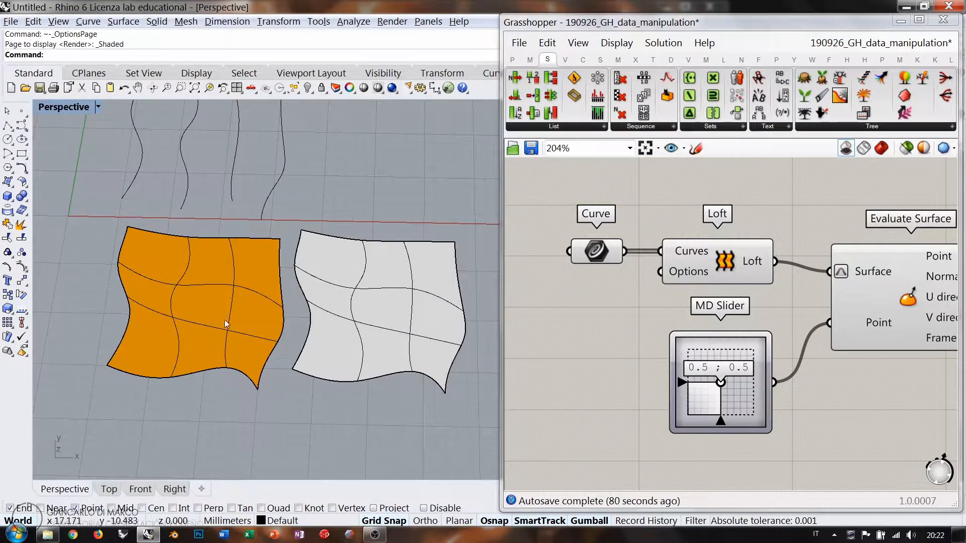
right_click_drag(373, 302, 384, 236)
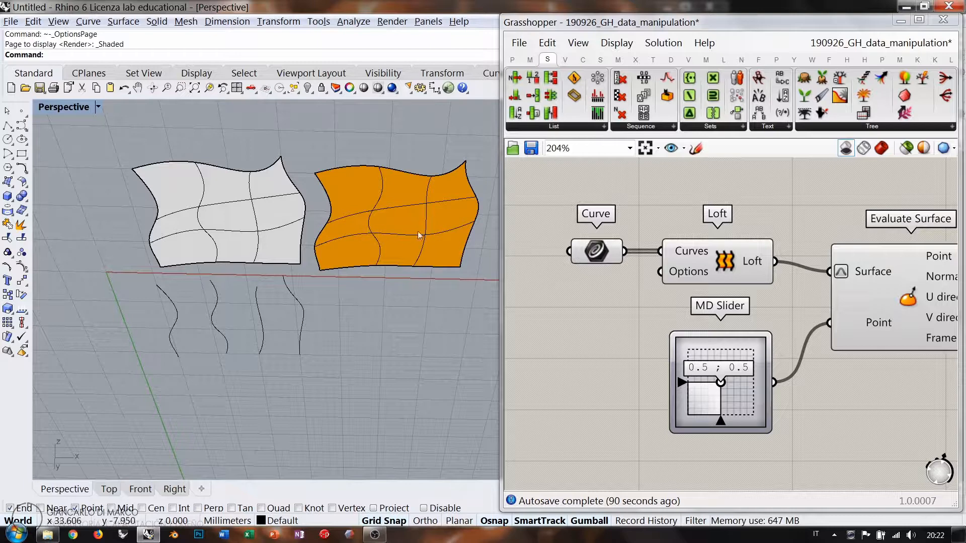
right_click_drag(280, 222, 322, 366)
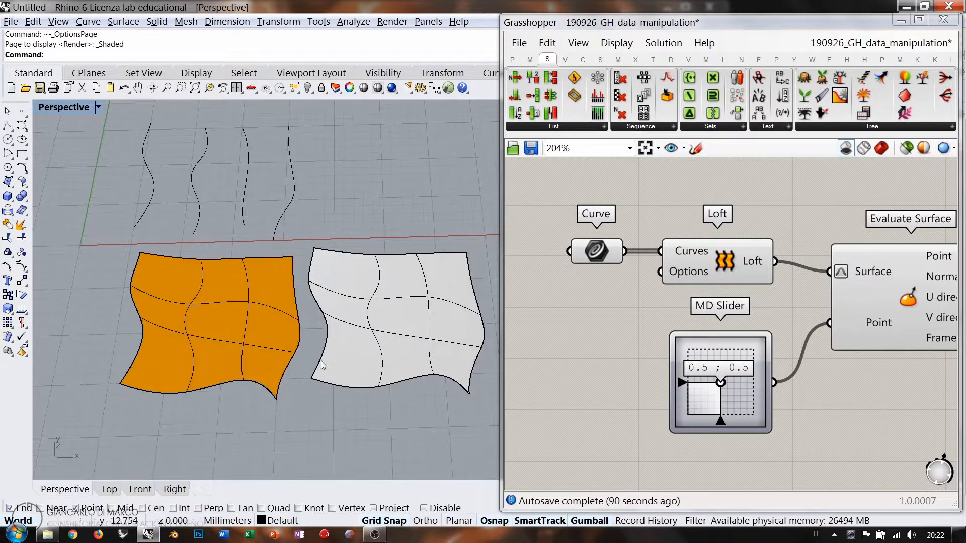
right_click_drag(261, 217, 160, 212)
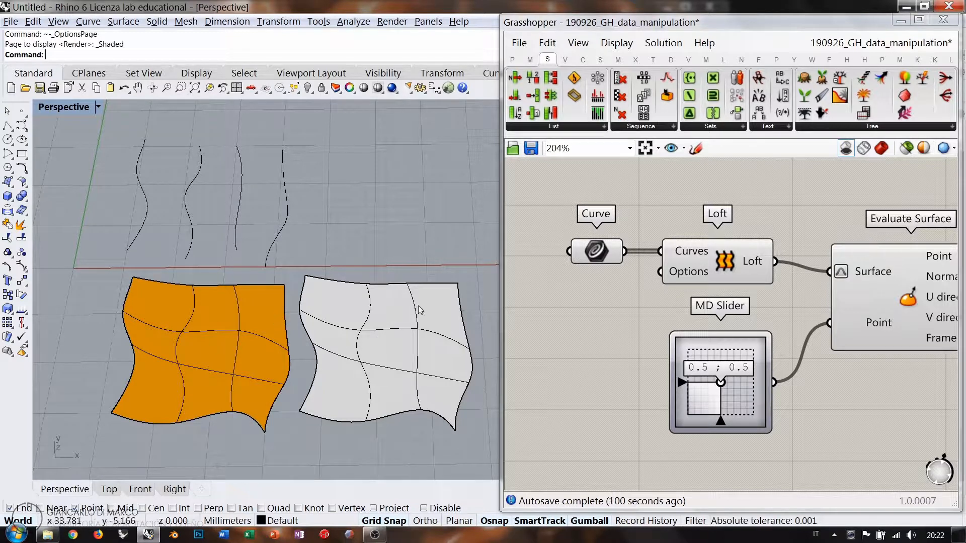
Turn the shaded Grasshopper preview back on and reverse the list at Loft's Curves input
left_click(881, 148)
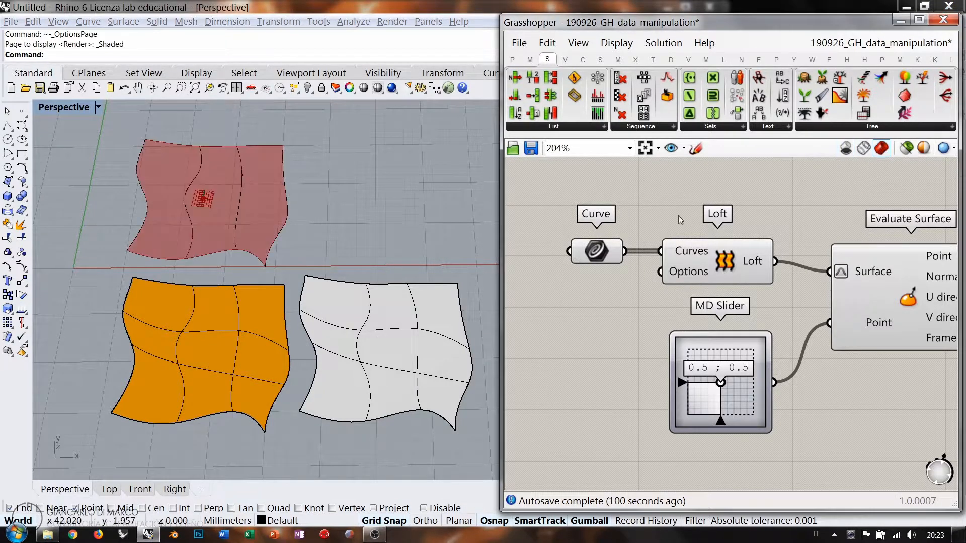
right_click(692, 251)
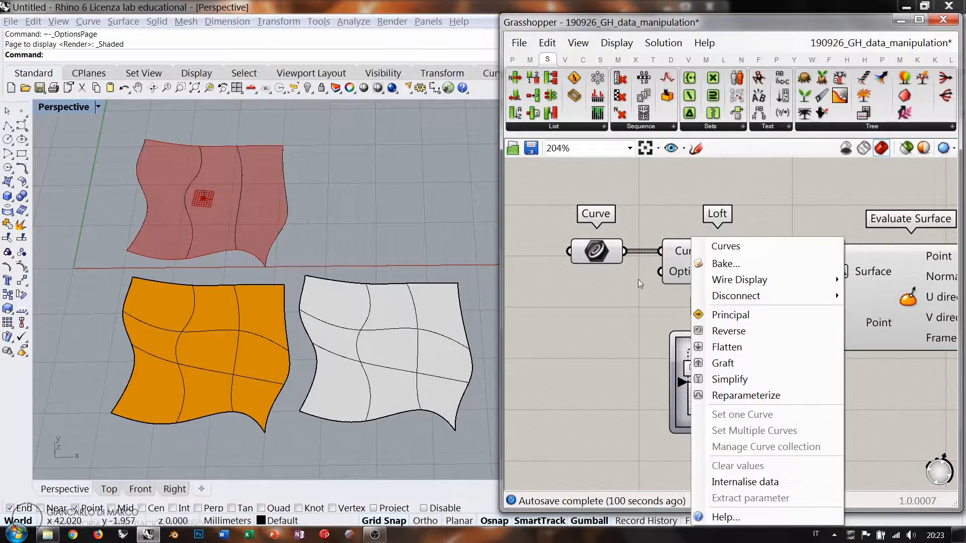
left_click(719, 330)
Switch the Perspective viewport to Wireframe and inspect the evaluated frame on the loft up close
right_click_drag(255, 259, 411, 290)
scroll(216, 200, "up", 5)
left_click(83, 107)
left_click(140, 136)
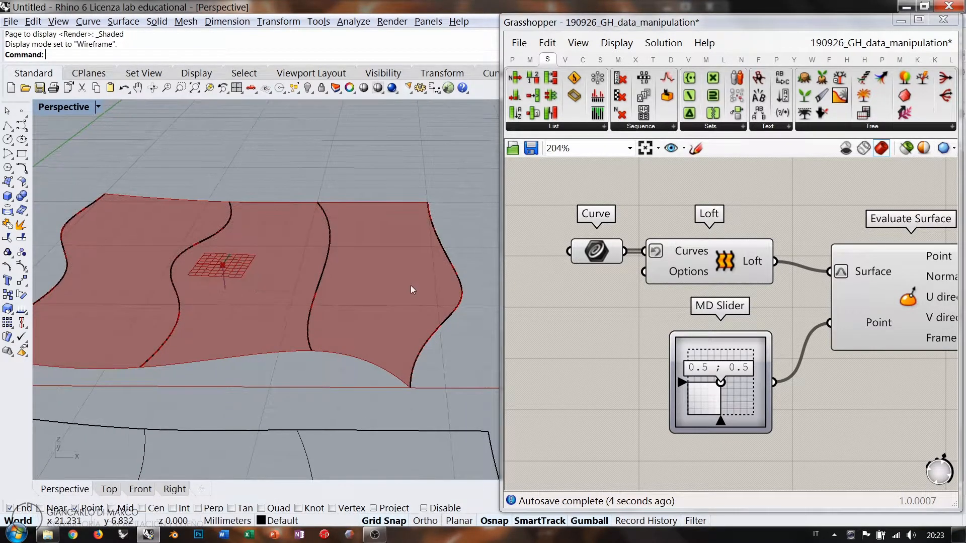
Remove the Reverse setting from Loft's Curves input
right_click(673, 253)
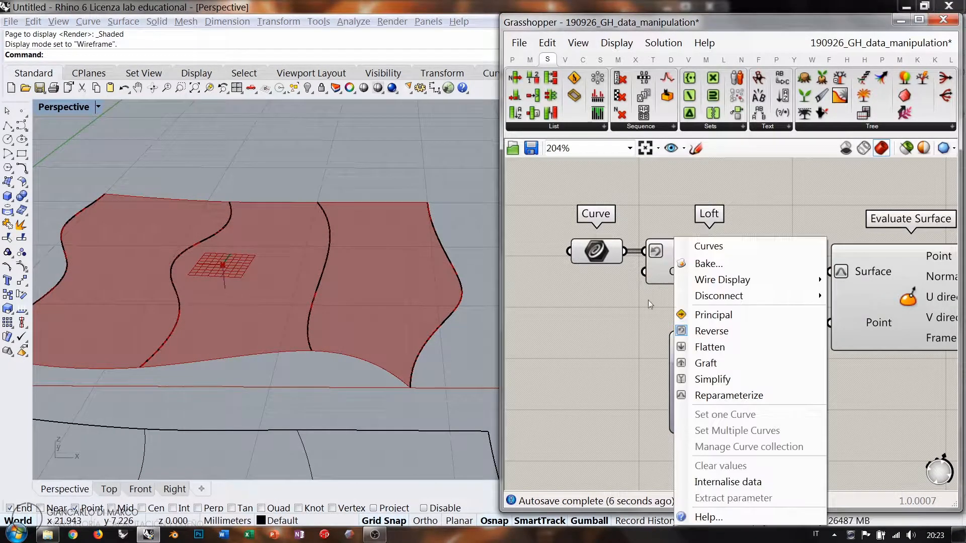
left_click(698, 331)
scroll(289, 216, "down", 5)
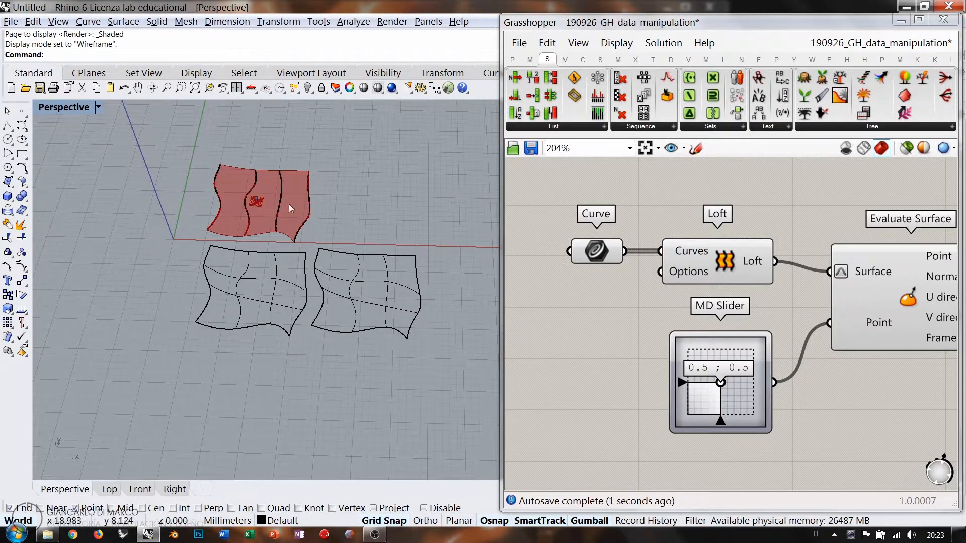
Delete the two lofted Rhino surfaces and the four source curves
right_click_drag(289, 208, 342, 214)
right_click_drag(342, 214, 305, 249, "shift")
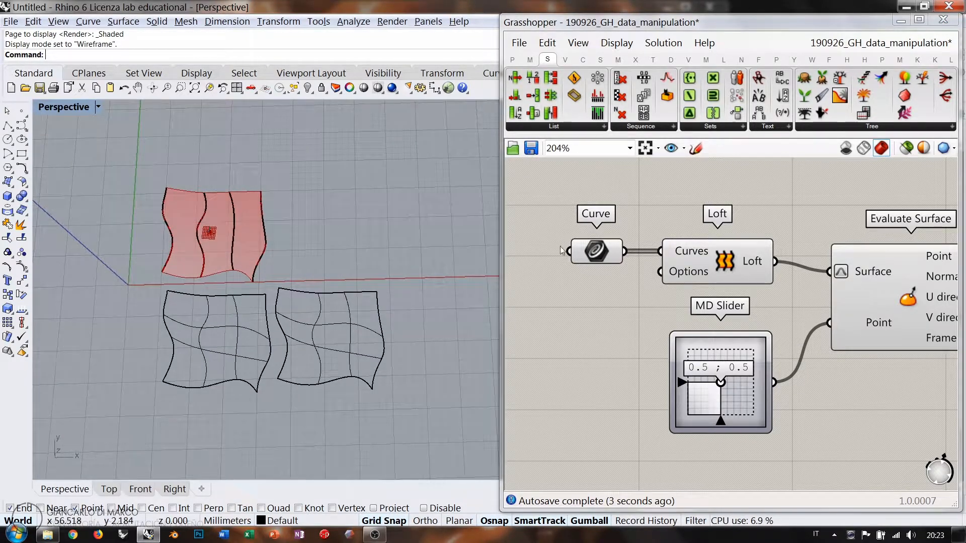
left_click_drag(403, 394, 209, 302)
key("Delete")
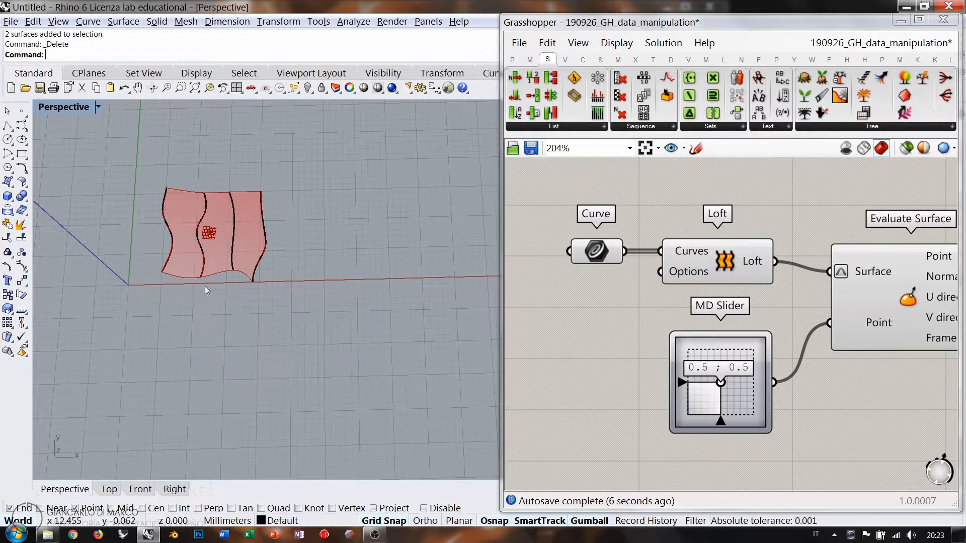
scroll(205, 290, "up", 5)
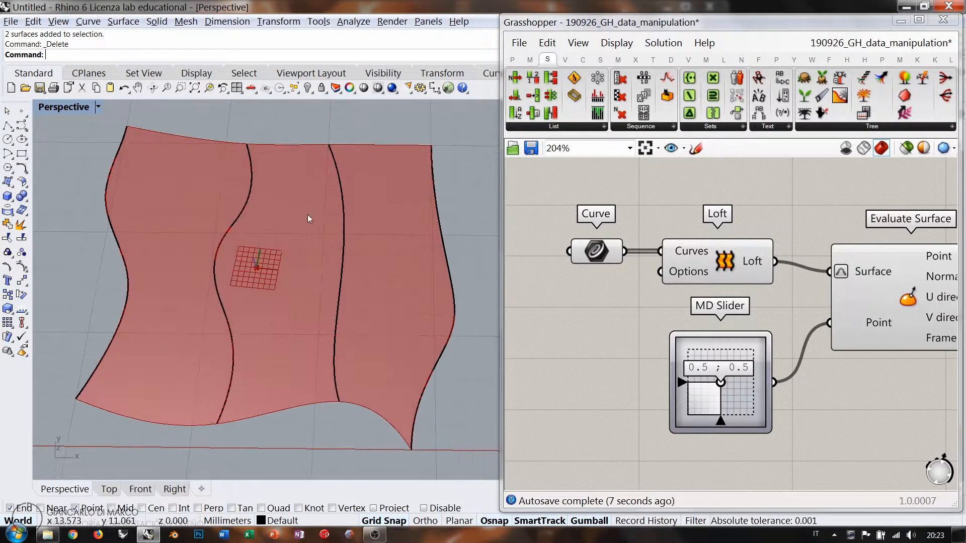
scroll(310, 218, "down", 5)
left_click_drag(377, 183, 169, 377)
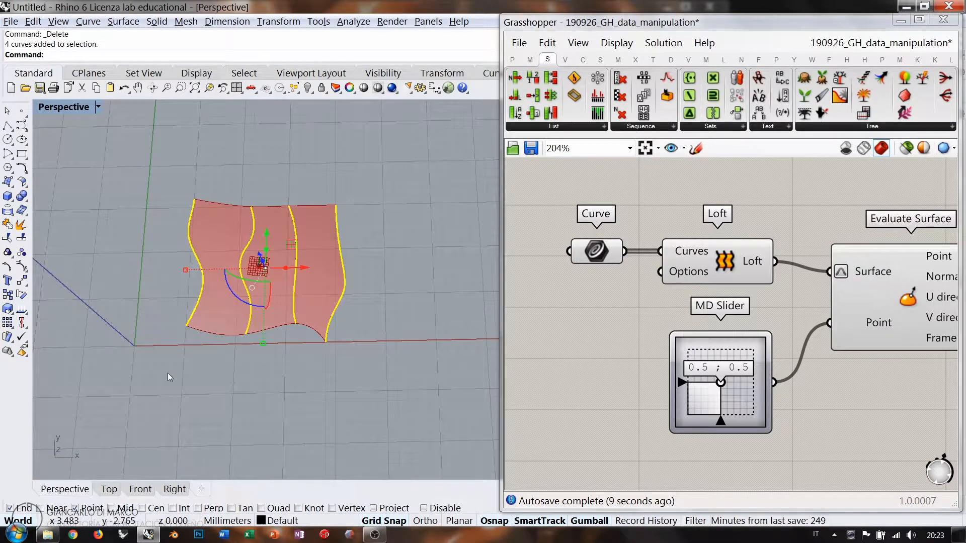
key("Delete")
Delete the Curve, Loft, MD Slider and Evaluate Surface components and return to the earlier component groups on the canvas
scroll(754, 266, "down", 3)
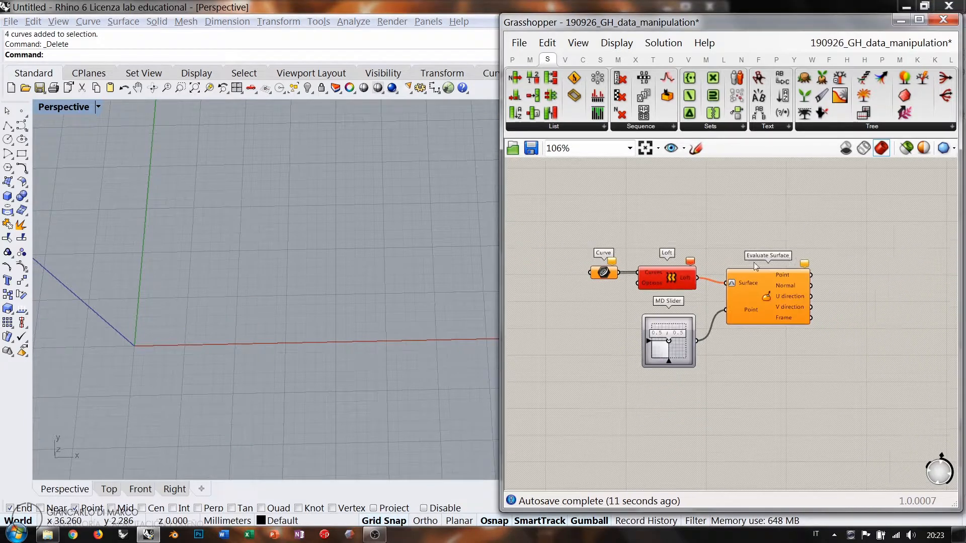
left_click_drag(832, 222, 578, 412)
key("Delete")
scroll(639, 323, "down", 5)
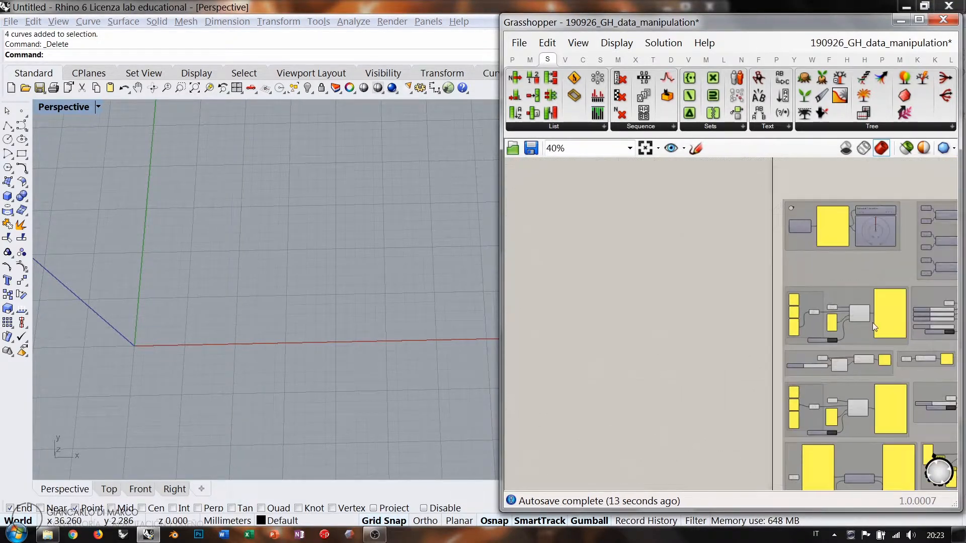
Examine the Reverse List and Sort List example groups and their panels on the canvas
right_click_drag(872, 322, 587, 255)
left_click_drag(501, 245, 193, 245)
right_click_drag(547, 305, 526, 280)
right_click_drag(785, 352, 511, 339)
scroll(659, 267, "down", 3)
right_click_drag(520, 280, 625, 271)
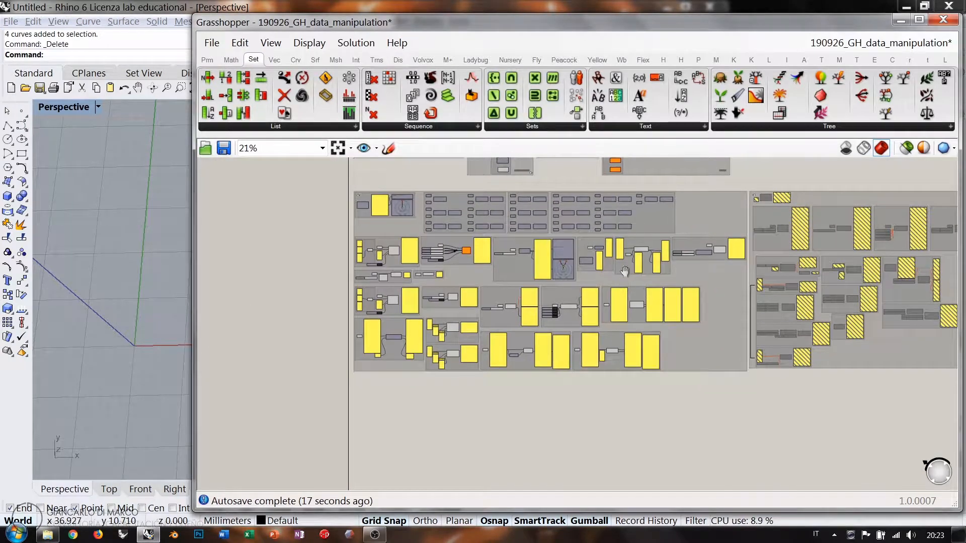
scroll(647, 250, "up", 5)
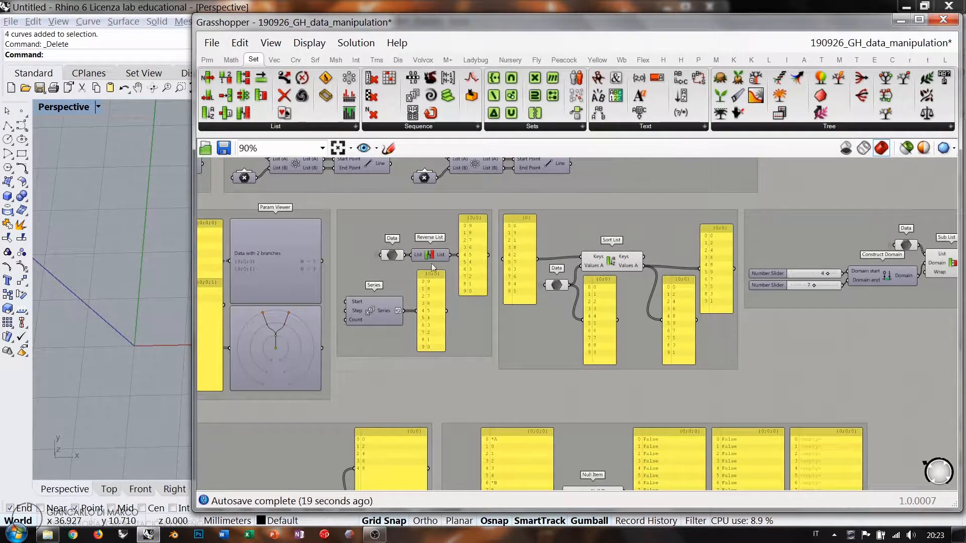
right_click_drag(426, 255, 488, 281)
scroll(488, 281, "up", 3)
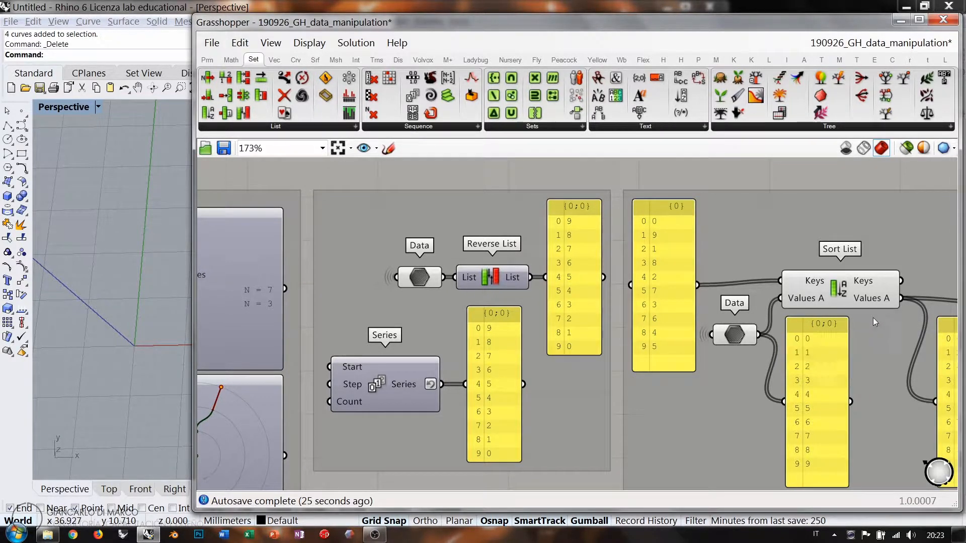
right_click_drag(873, 318, 626, 266)
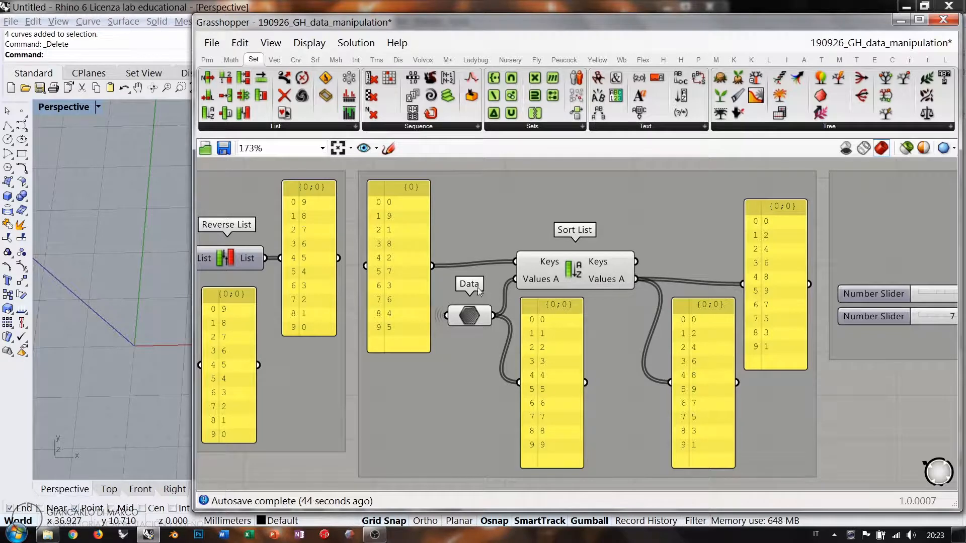
Add a Sort List component on an empty area of the canvas, outside the example groups
scroll(818, 274, "down", 5)
scroll(816, 270, "down", 2)
right_click_drag(498, 296, 537, 284)
scroll(548, 283, "up", 7)
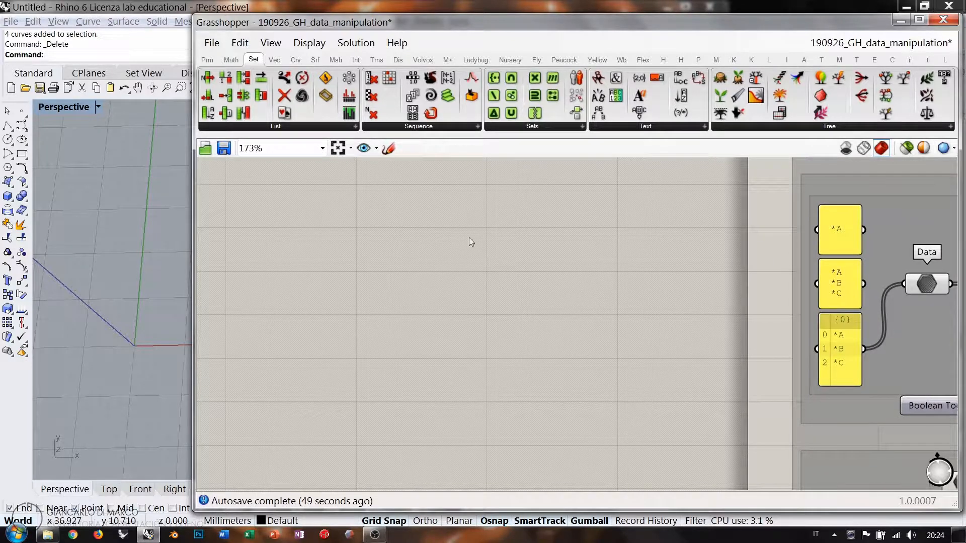
left_click(241, 127)
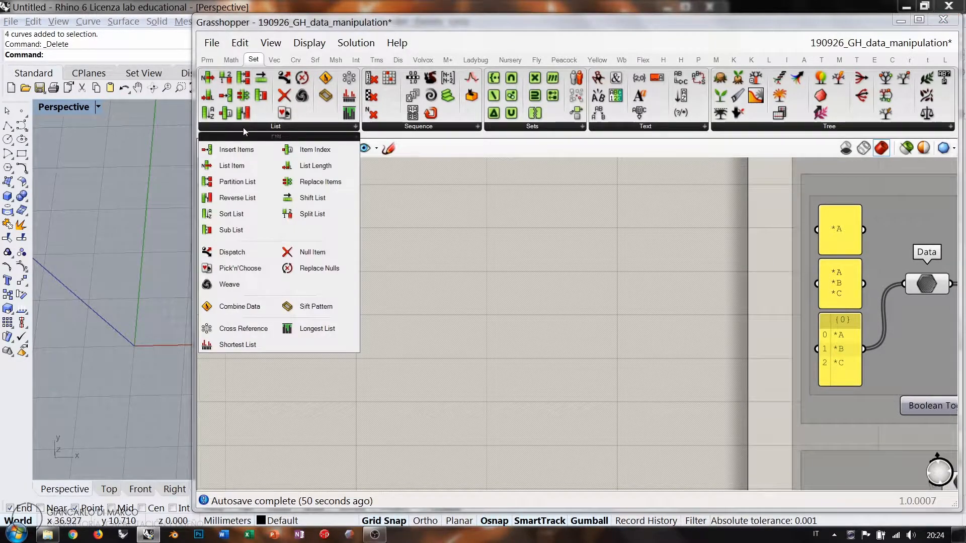
left_click(230, 213)
left_click(548, 286)
left_click_drag(547, 287, 440, 275)
Reposition the Sort List component in open canvas space and narrow the Grasshopper window to reveal more of the Rhino viewport
middle_click(444, 335)
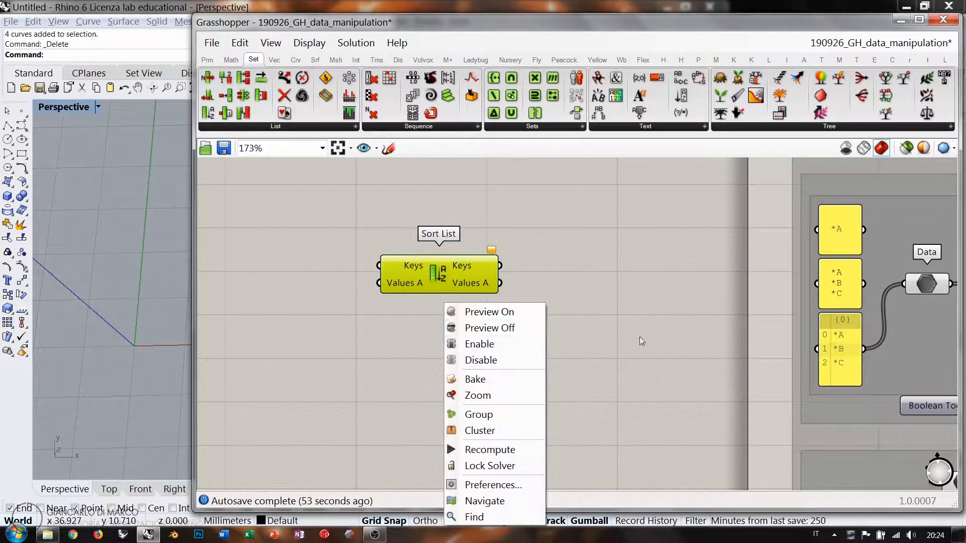
middle_click(640, 337)
right_click_drag(472, 310, 635, 312)
left_click_drag(585, 279, 471, 281)
left_click(463, 325)
right_click_drag(464, 325, 544, 323)
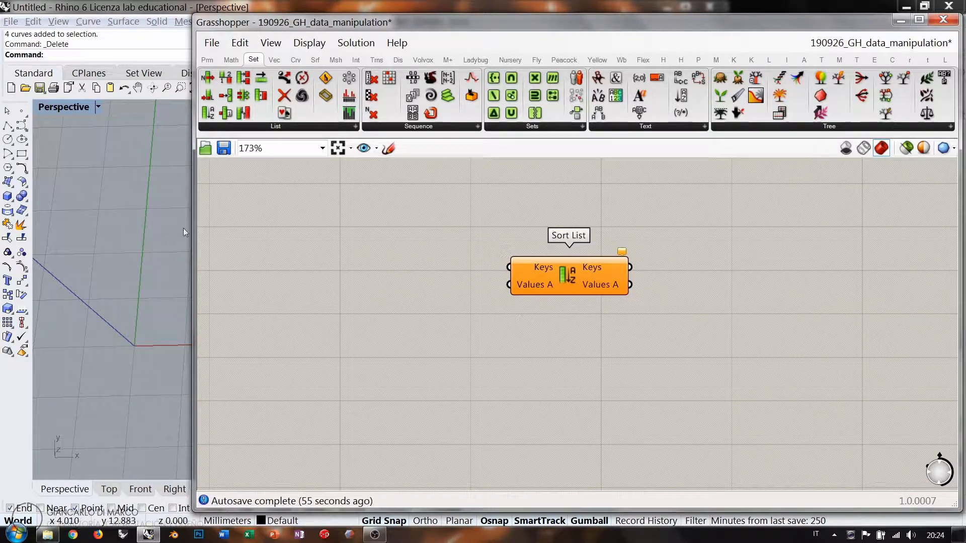
left_click_drag(193, 251, 352, 250)
left_click(729, 331)
left_click_drag(723, 272, 702, 279)
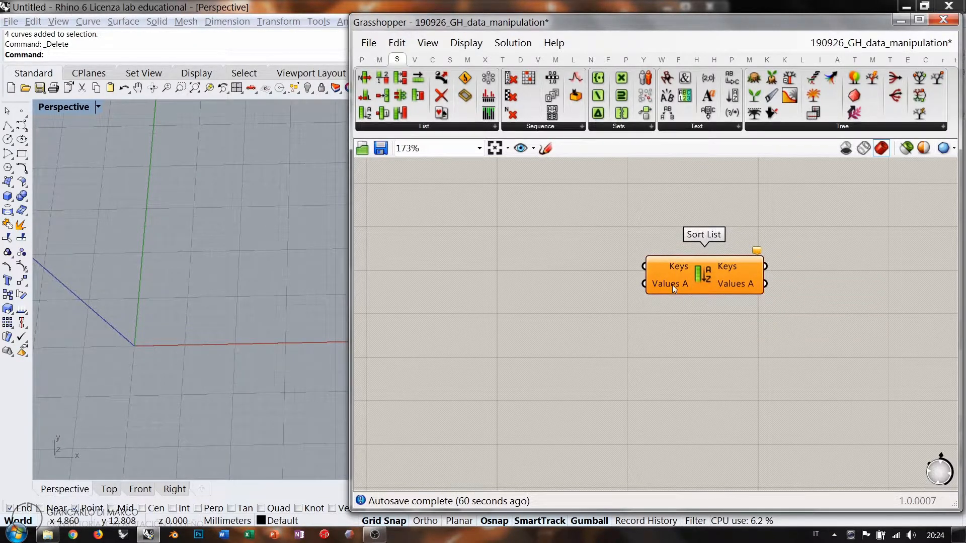
Add a Panel containing the values 0 to 5, one per line
mouse_move(672, 285)
right_click_drag(499, 252, 504, 271)
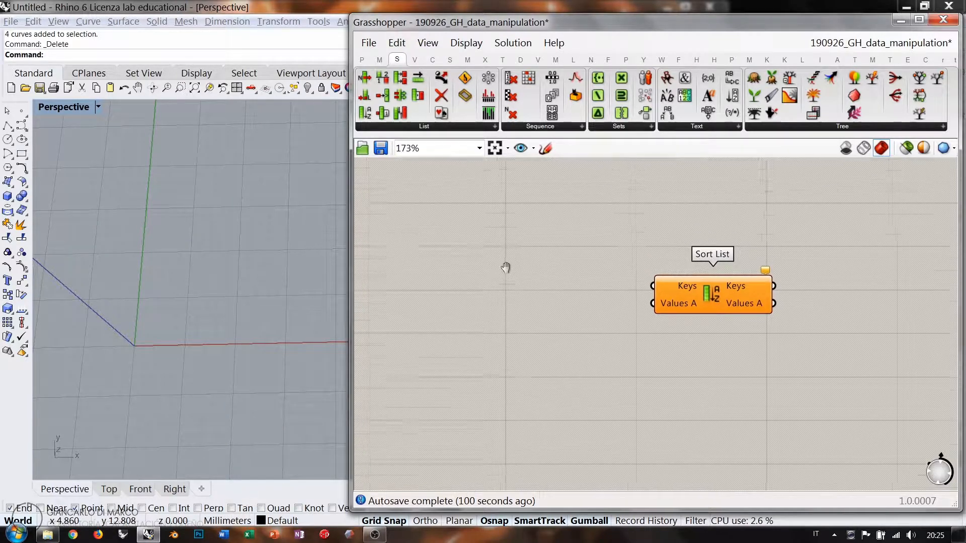
double_click(470, 270)
type("panel")
key("Return")
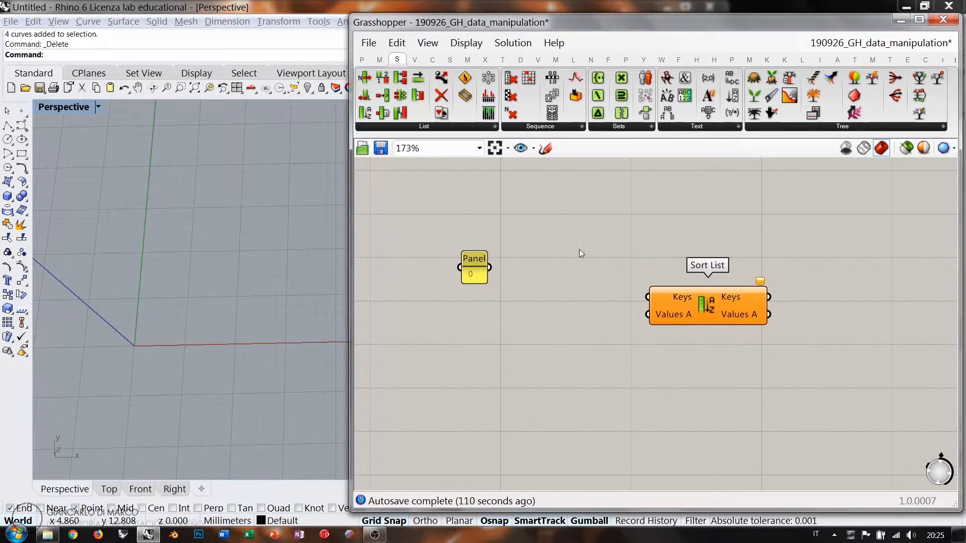
double_click(478, 274)
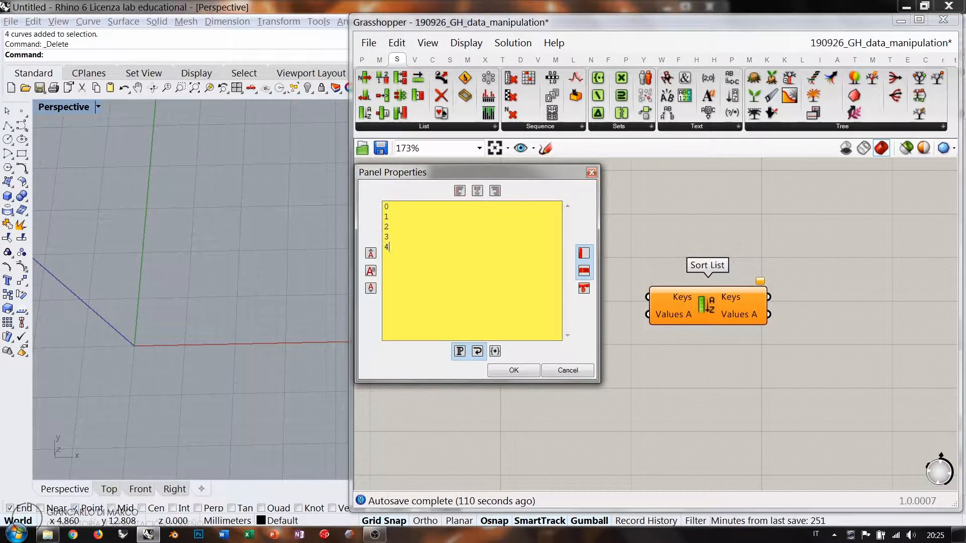
left_click(511, 372)
Resize the panel to show all its entries and place it above the Sort List inputs
left_click_drag(463, 259, 455, 335)
left_click_drag(469, 285, 549, 241)
left_click(559, 339)
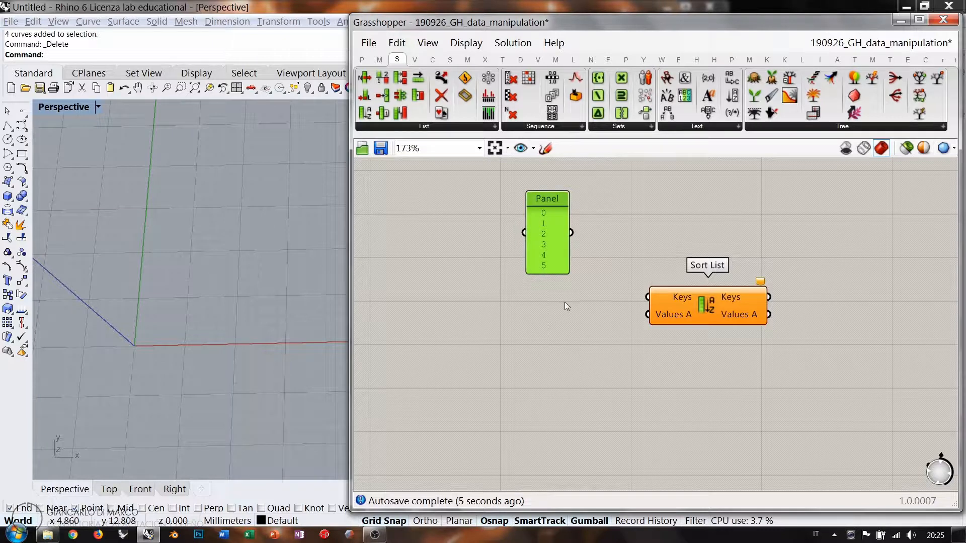
left_click(536, 340)
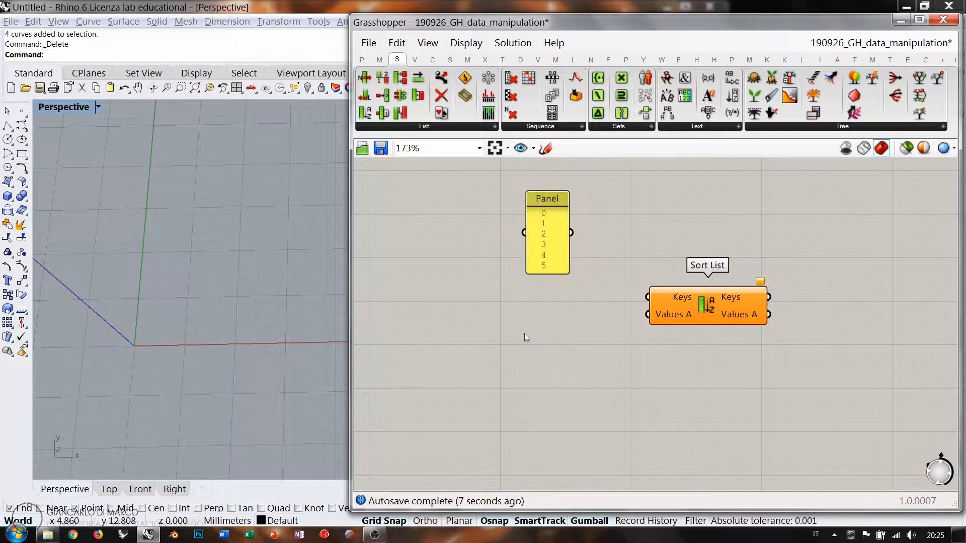
Narrow the Grasshopper window further and add a Point parameter just below the panel
left_click_drag(354, 294, 501, 294)
right_click_drag(390, 329, 363, 336)
left_click(621, 326)
double_click(621, 325)
type("poi")
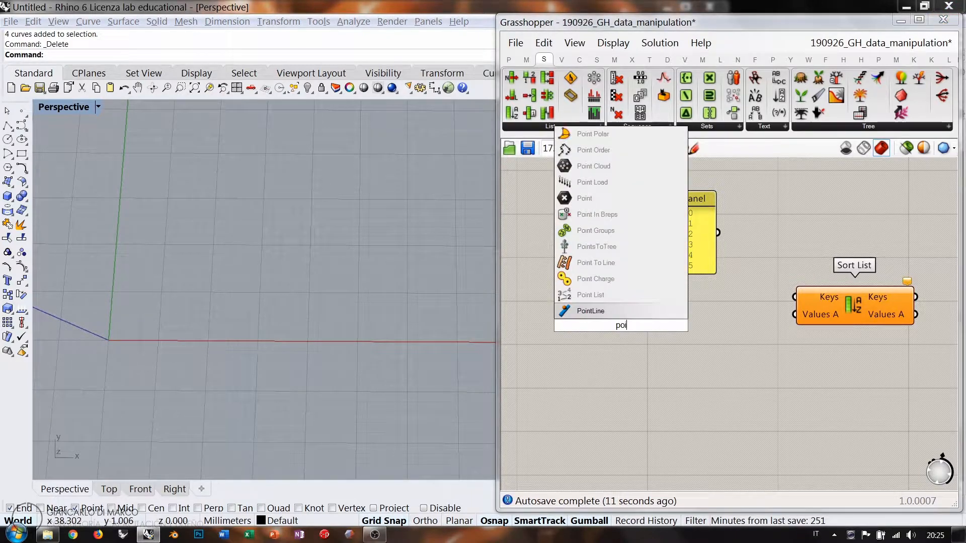
left_click(607, 198)
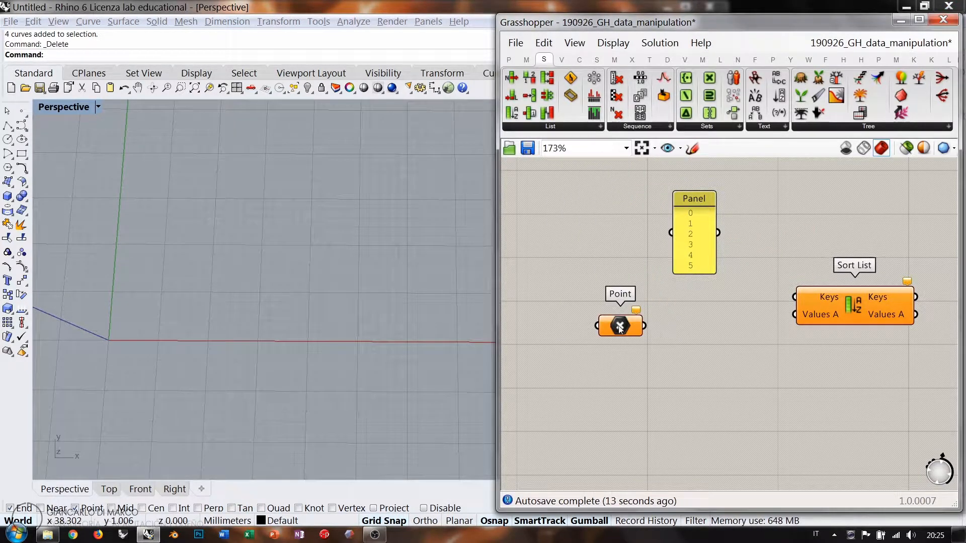
left_click_drag(620, 327, 664, 333)
Set multiple points for the Point parameter along y = 5, picking x = 5, 20, 15, 10, 25 and 30 in that order
right_click(672, 339)
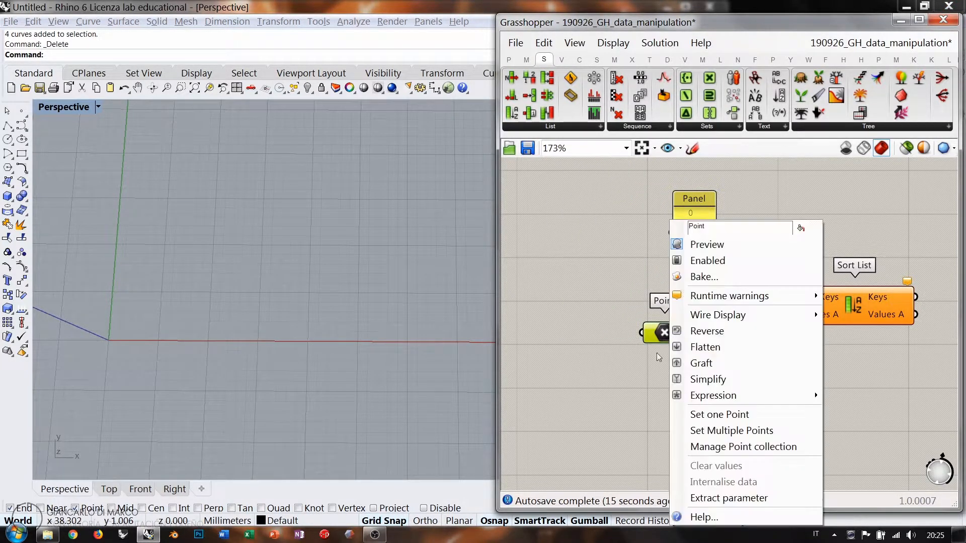
left_click(714, 429)
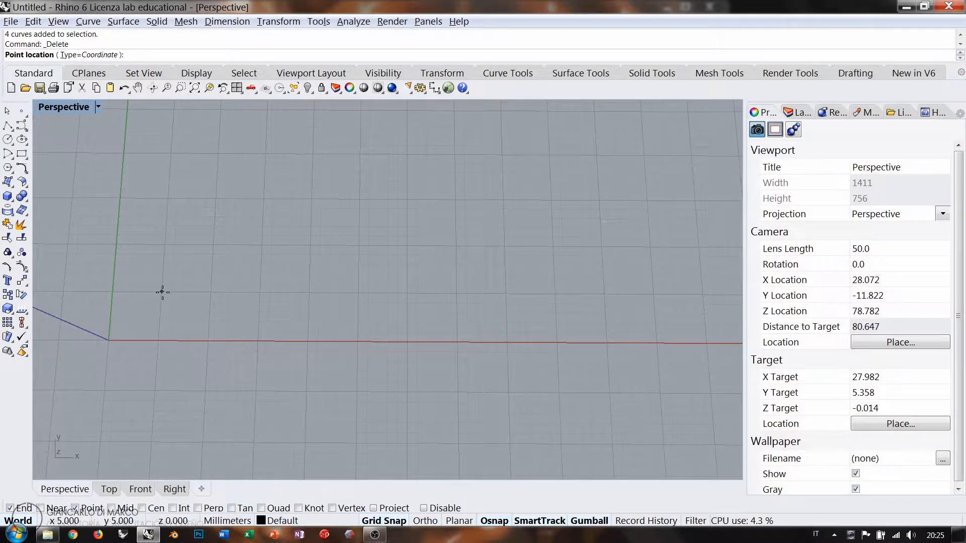
left_click(162, 292)
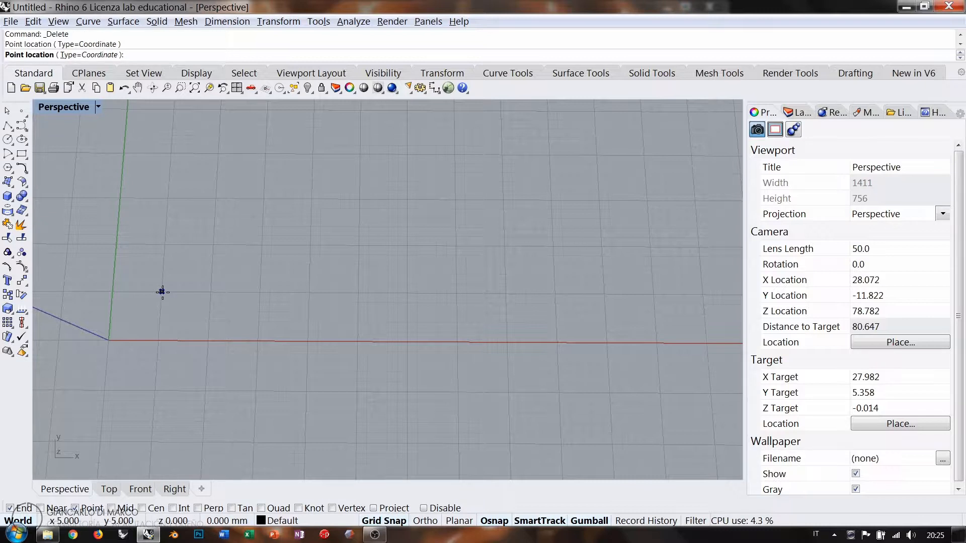
left_click(310, 293)
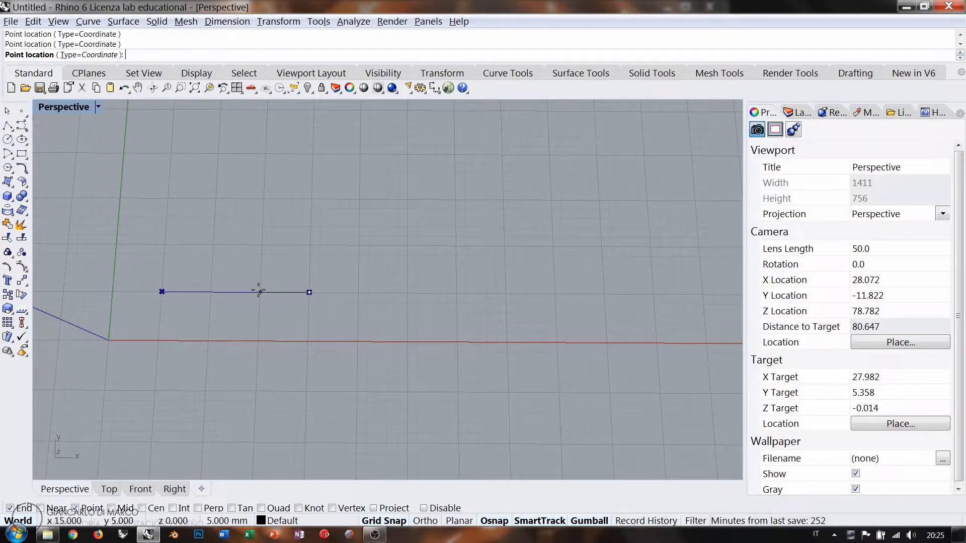
left_click(260, 292)
left_click(211, 292)
left_click(358, 292)
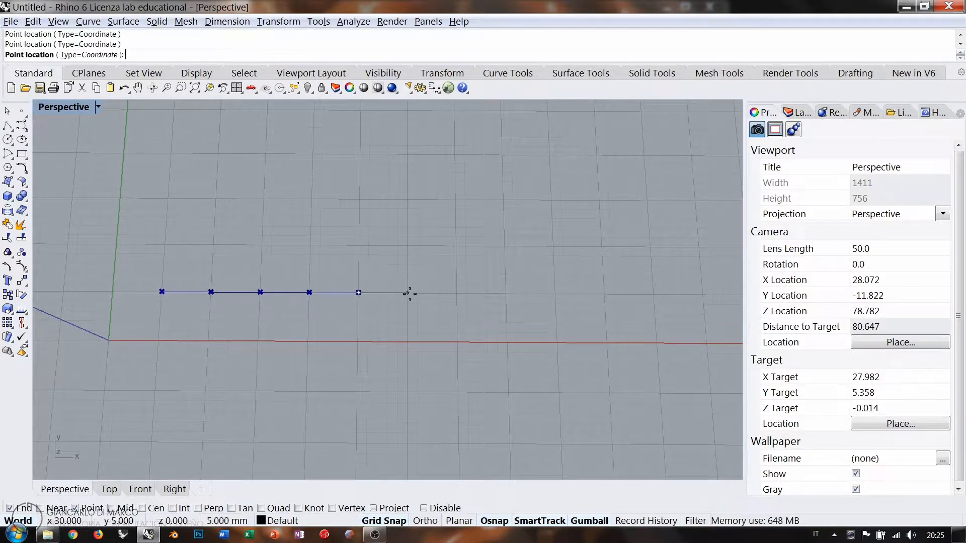
key("Return")
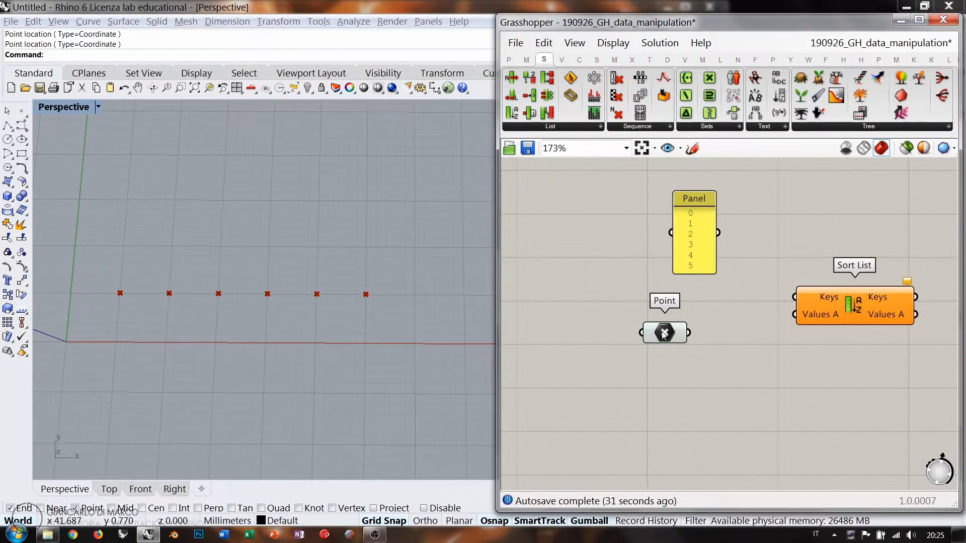
Add a Point List component and connect the Point parameter to its Points input
double_click(677, 389)
type("point")
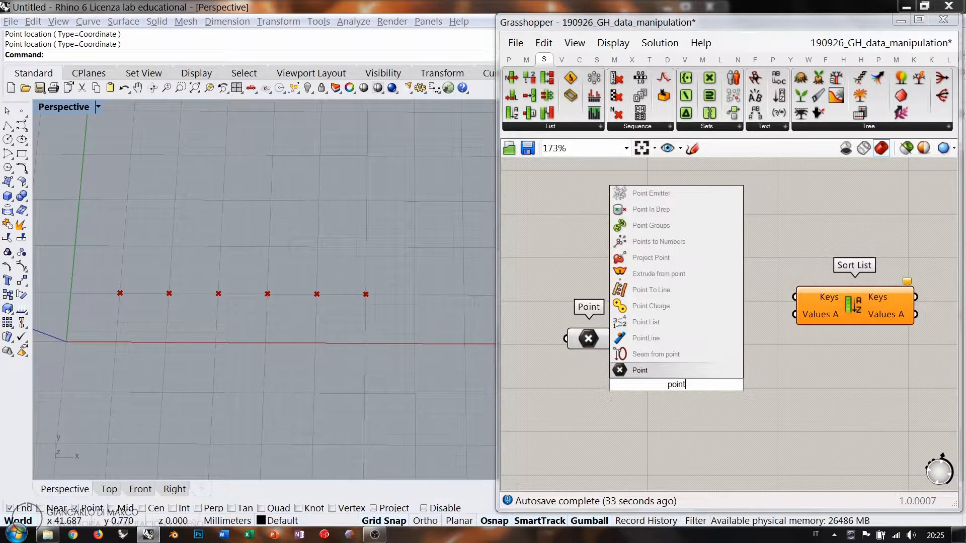
left_click(646, 322)
left_click_drag(613, 339, 645, 377)
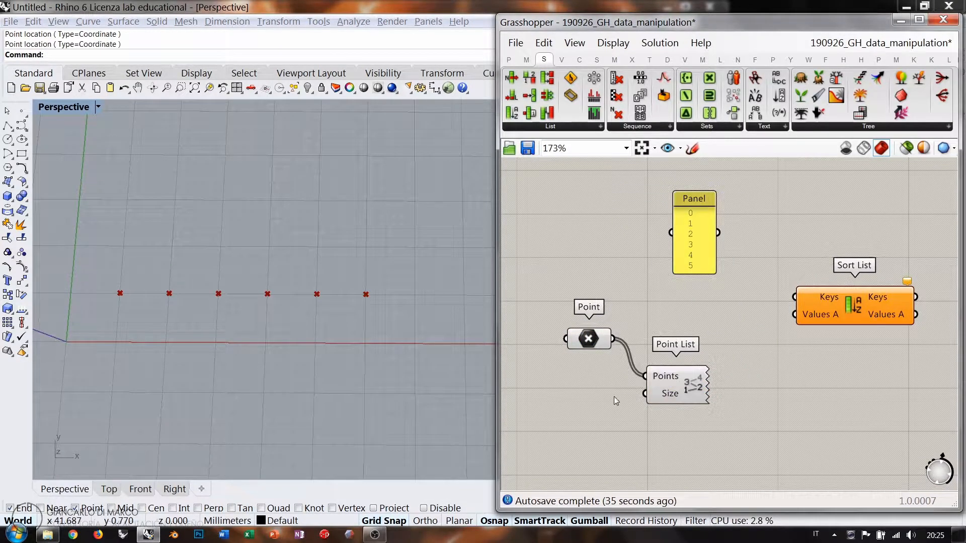
Add a number slider set to 1.00, connect it to Point List's Size input and place it beside the component
double_click(594, 419)
type("1")
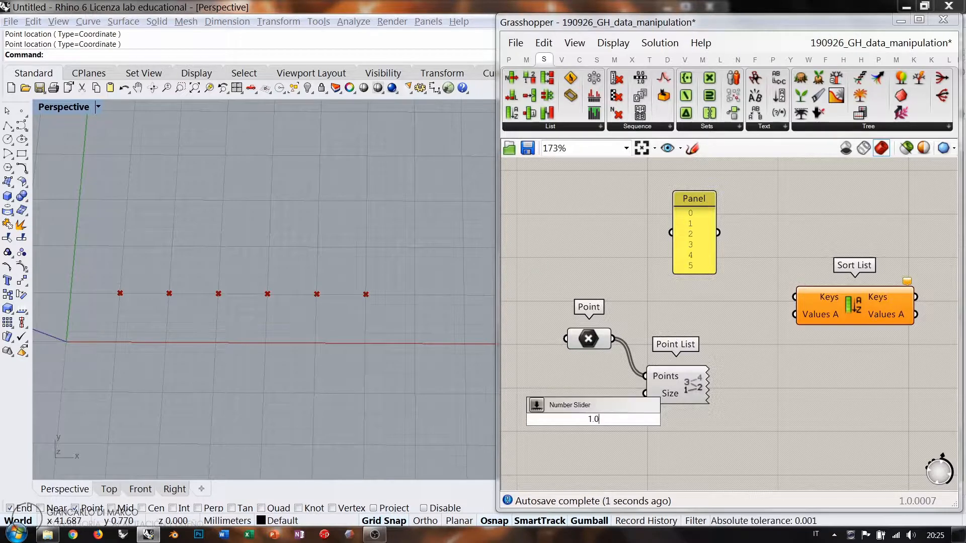
key("Return")
left_click_drag(645, 393, 682, 420)
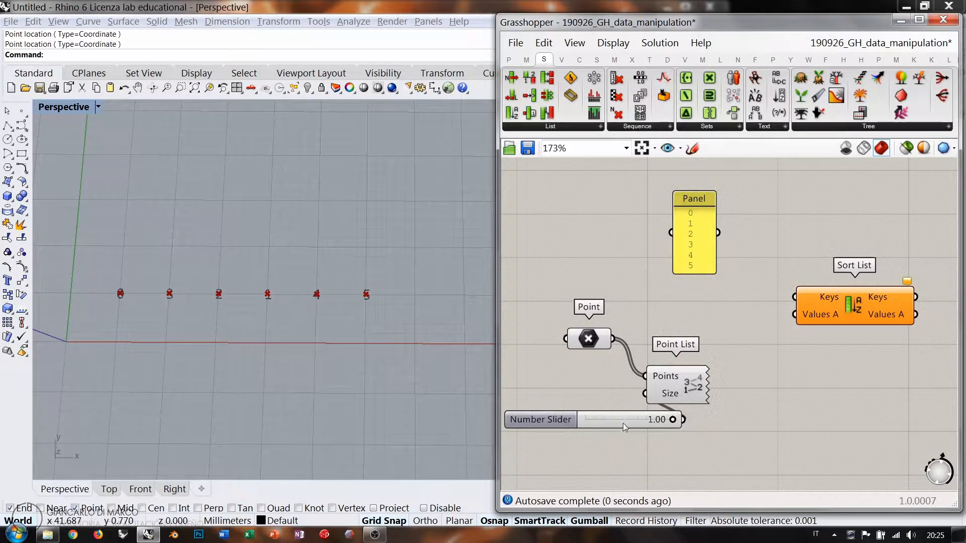
left_click_drag(622, 424, 565, 412)
left_click(592, 448)
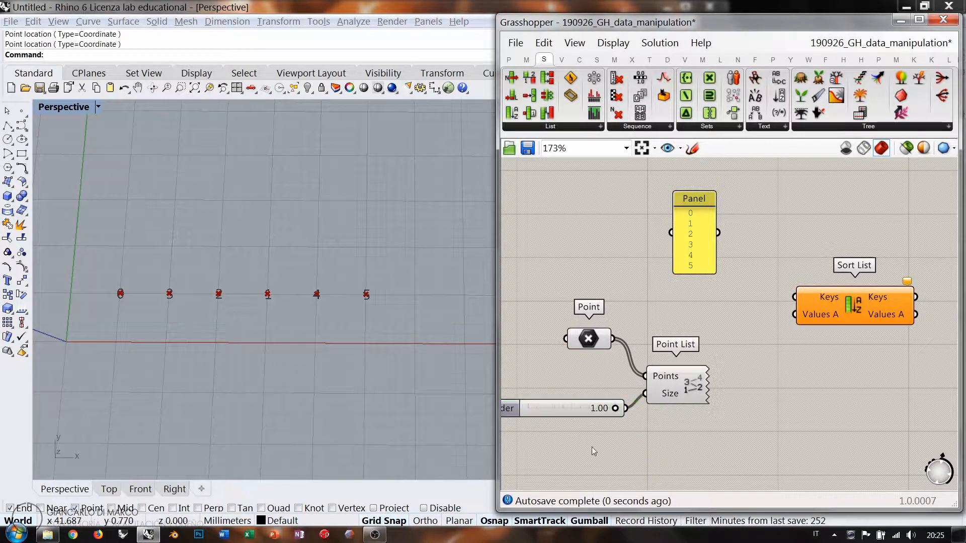
Turn off the preview of the Point parameter, keeping the Point List index labels displayed
left_click(591, 337)
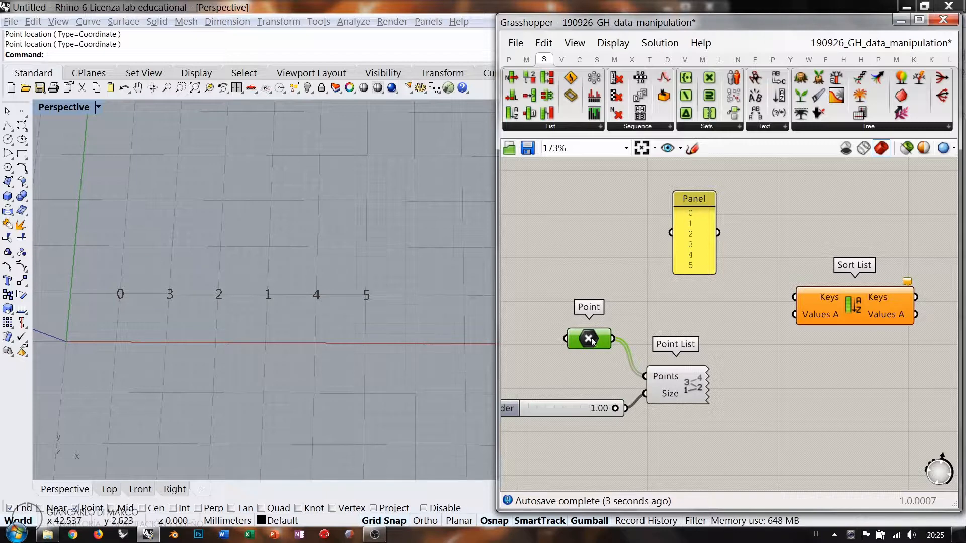
left_click_drag(591, 341, 595, 343)
left_click(606, 309)
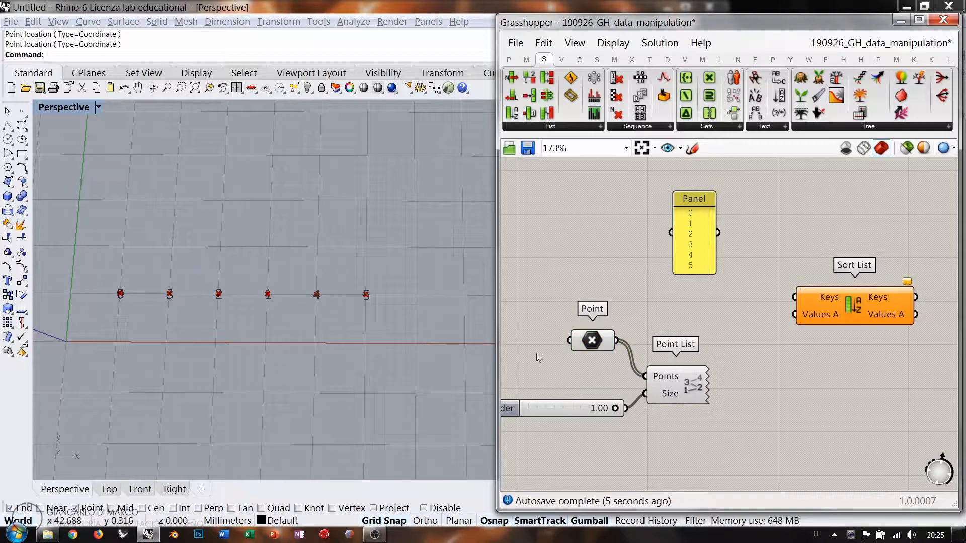
left_click(595, 342)
key("ctrl+q")
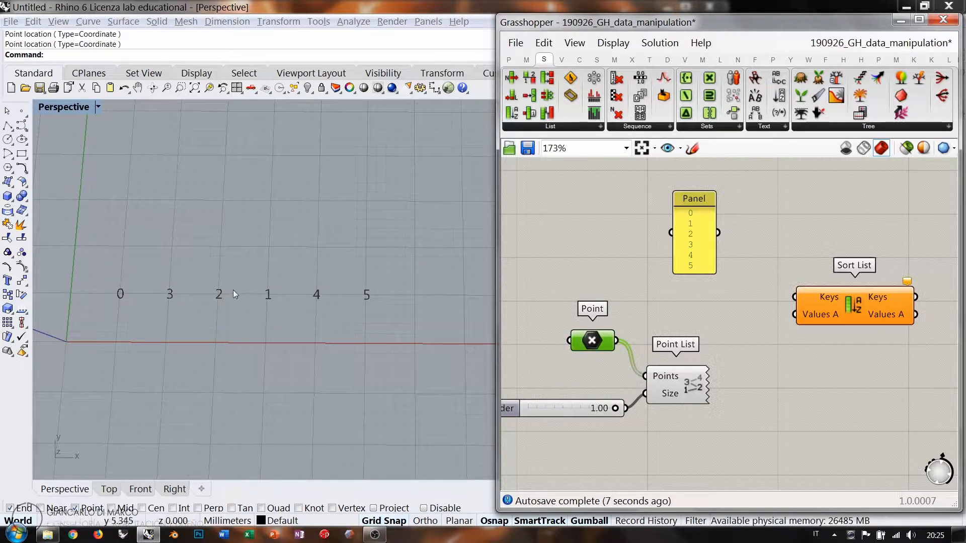
left_click(557, 269)
Replace the panel's contents with 0, 3, 2, 1, 4, 5 on separate lines
right_click_drag(672, 249, 715, 246)
scroll(653, 276, "up", 1)
left_click_drag(717, 250, 712, 244)
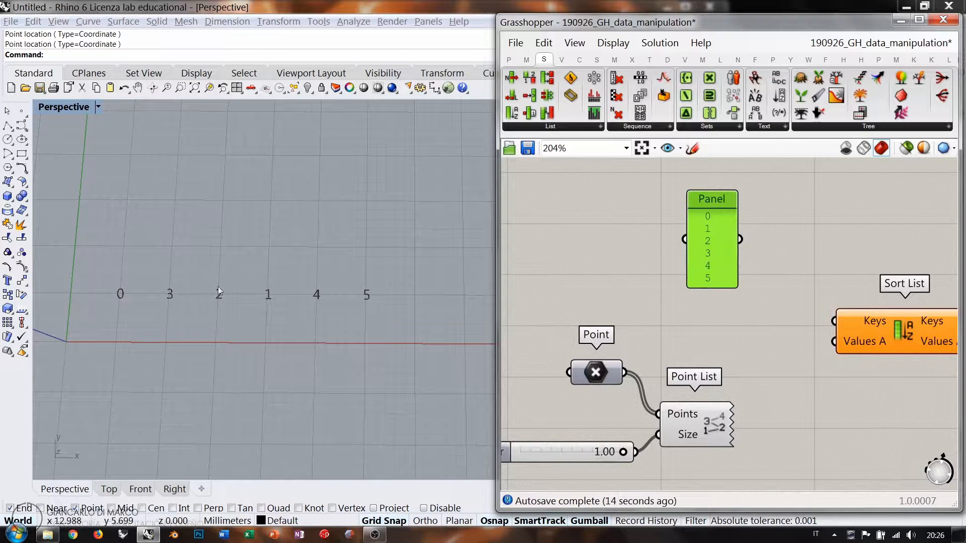
double_click(708, 233)
left_click_drag(713, 196, 717, 272)
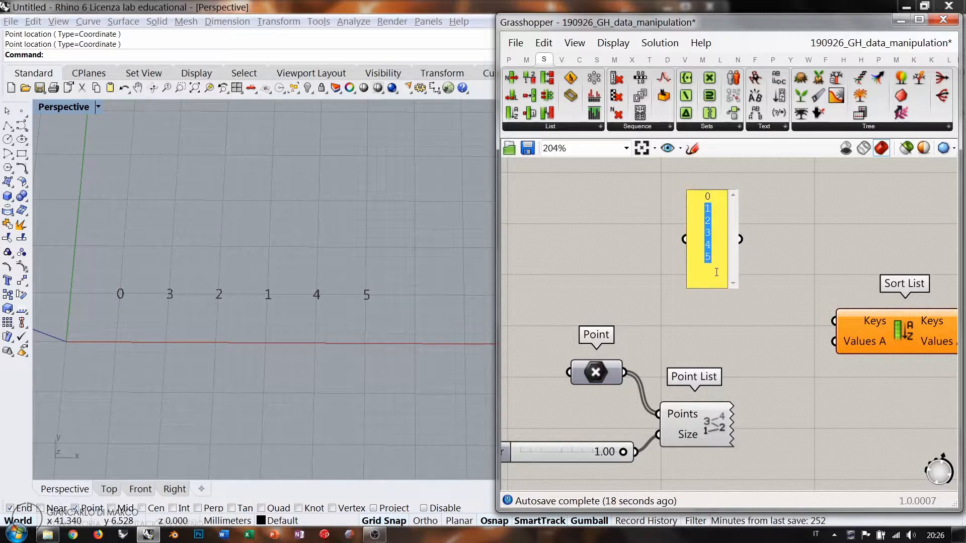
key("BackSpace")
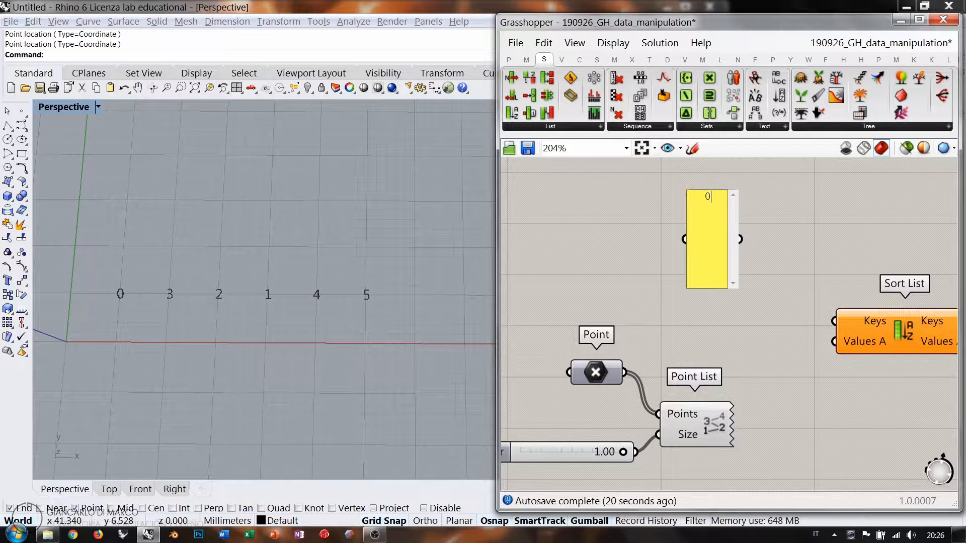
type("3 ")
type("2")
key("Return")
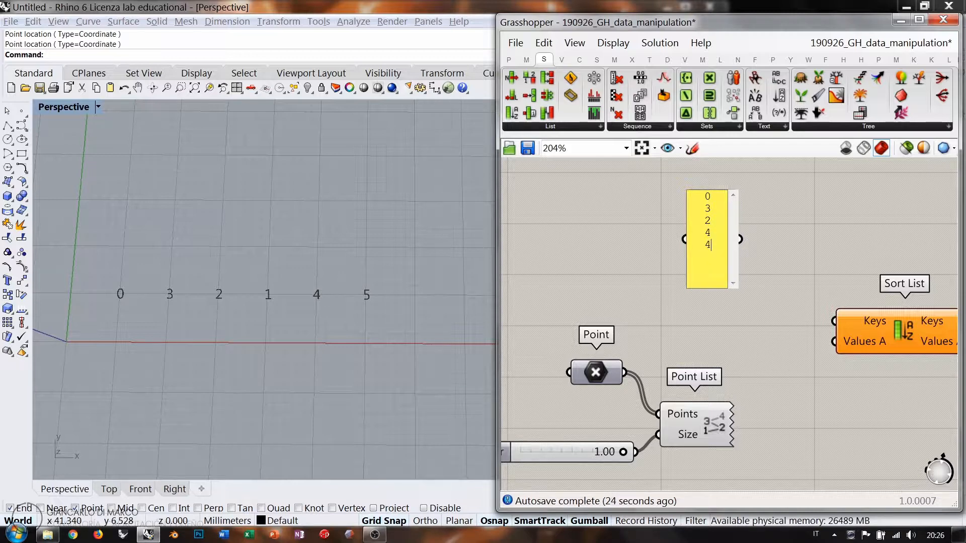
key("BackSpace")
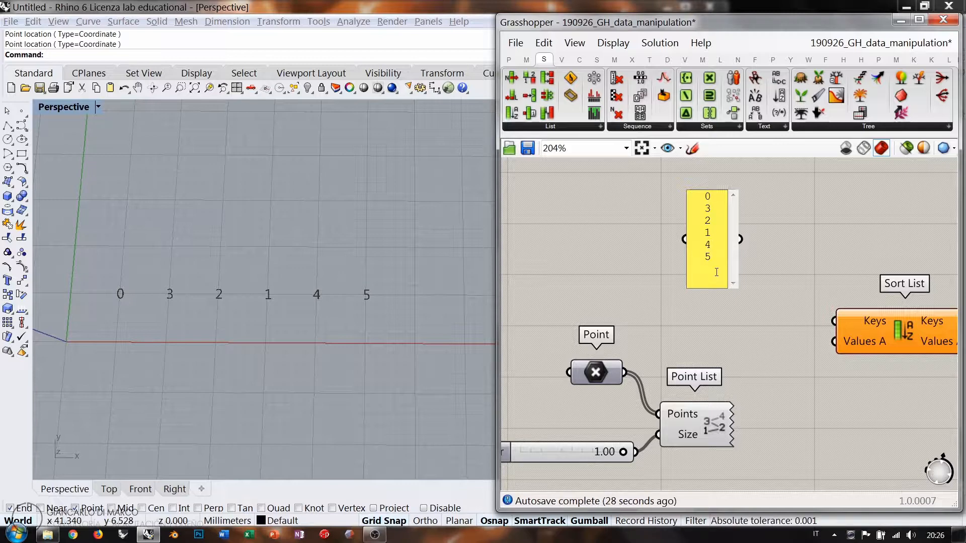
left_click(777, 270)
Move Sort List closer, then connect the Point parameter to its Values A input and the panel to its Keys input
right_click_drag(859, 270, 778, 259)
left_click(820, 321)
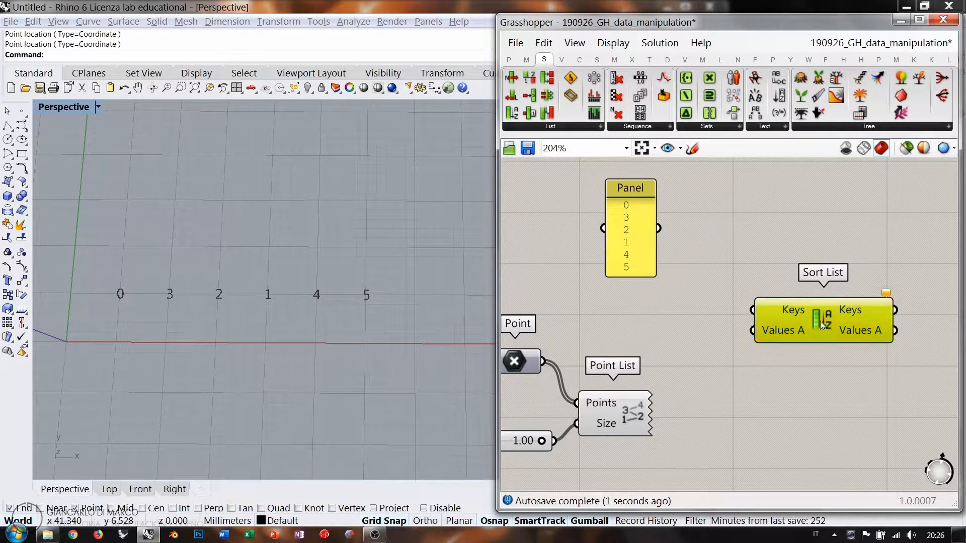
left_click_drag(820, 321, 797, 327)
left_click(728, 258)
right_click_drag(698, 271, 723, 258)
scroll(724, 257, "down", 1)
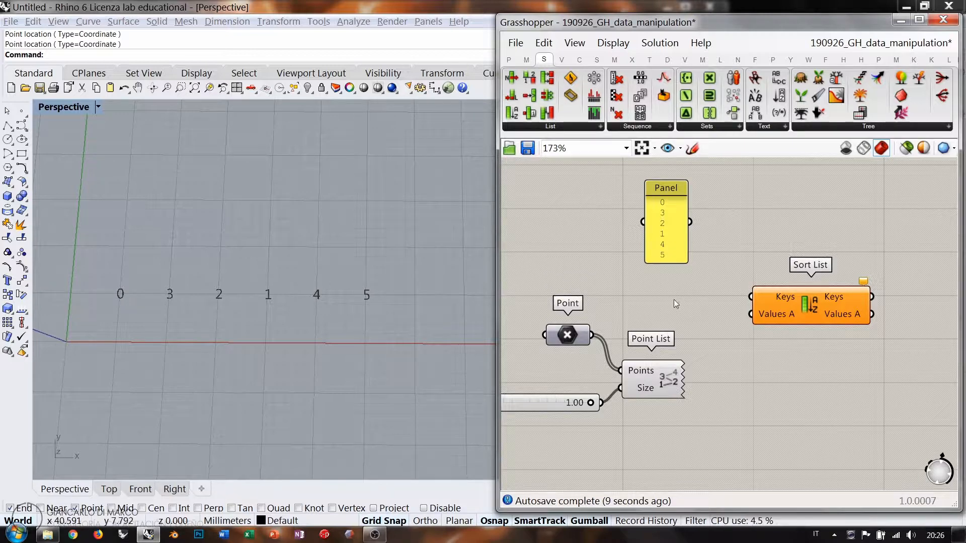
left_click_drag(593, 334, 750, 315)
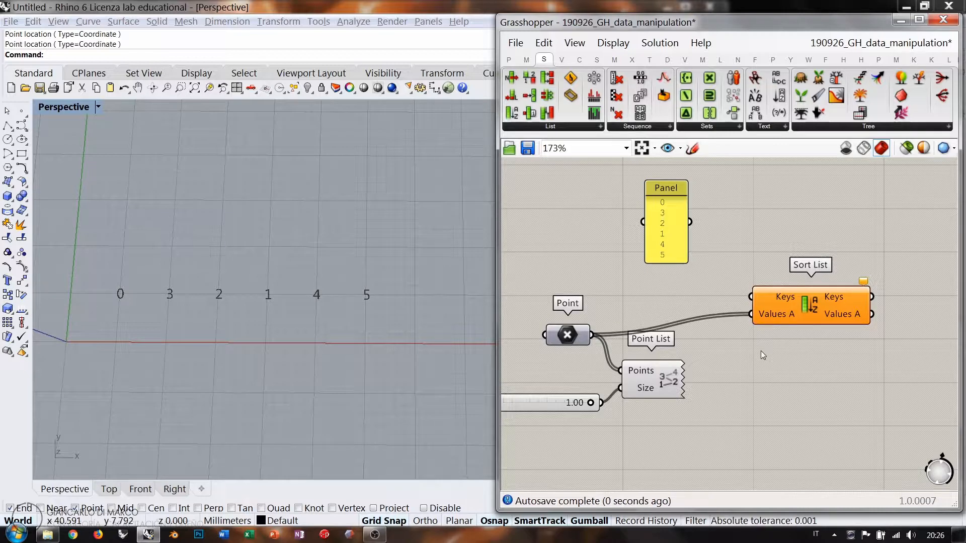
left_click_drag(691, 222, 751, 297)
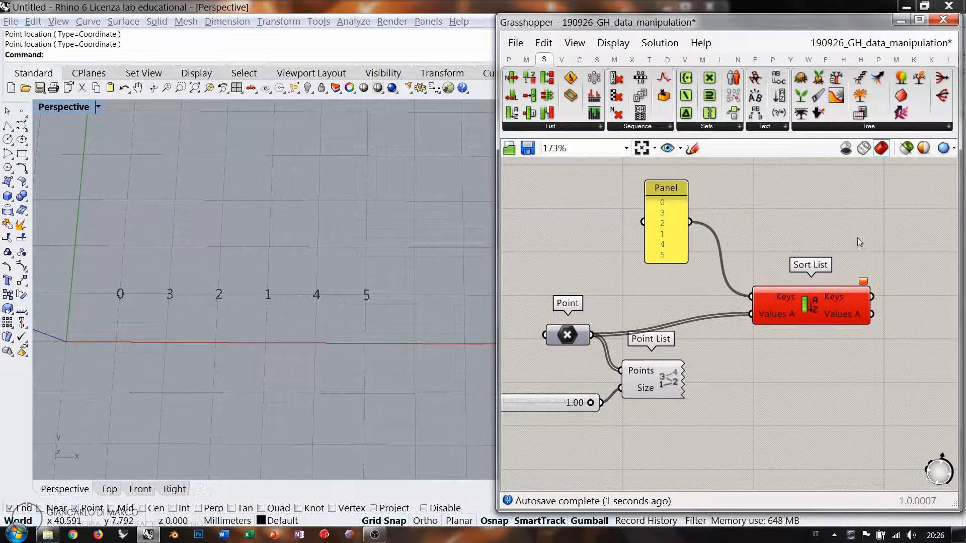
right_click_drag(780, 233, 754, 231)
mouse_move(758, 292)
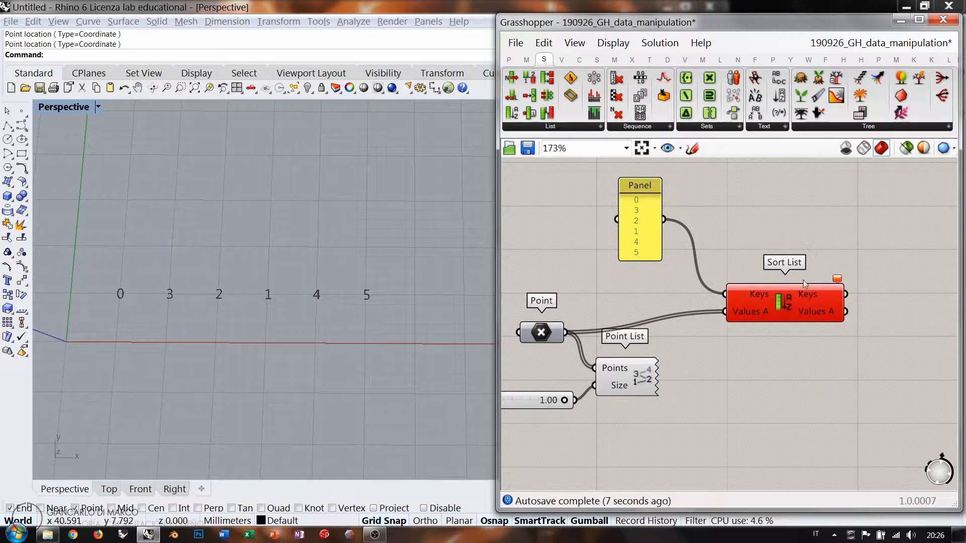
Move the keys panel away from Sort List and turn off its multiline data so each number is a separate item
mouse_move(836, 280)
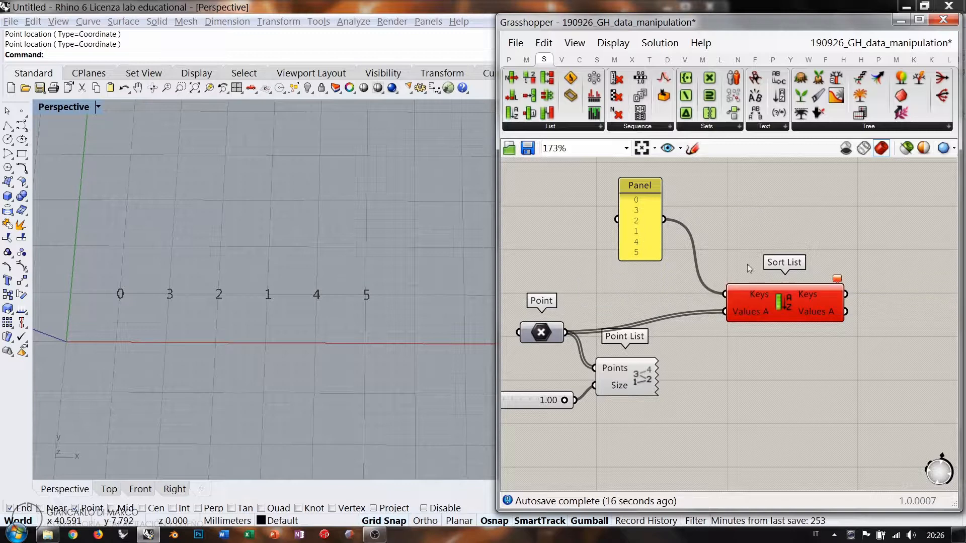
left_click_drag(638, 218, 607, 222)
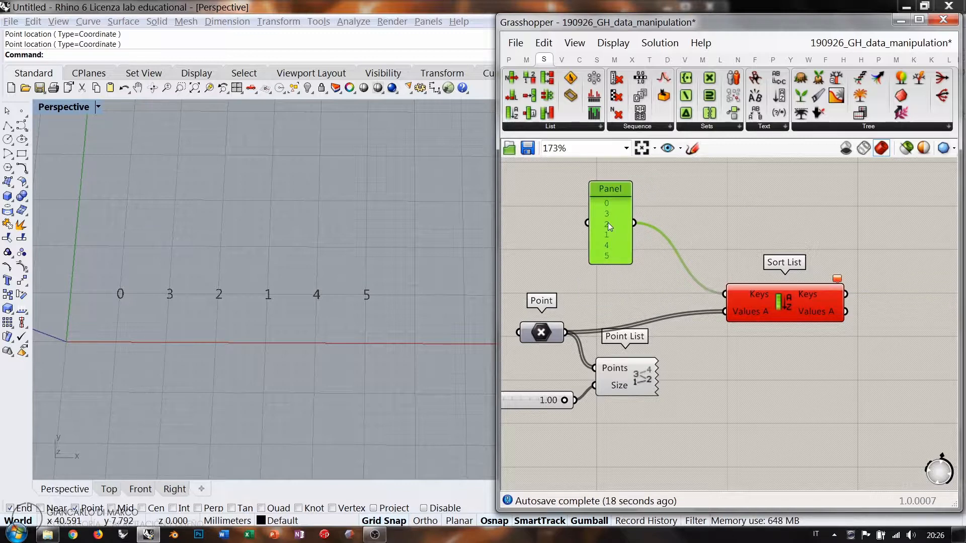
left_click(680, 206)
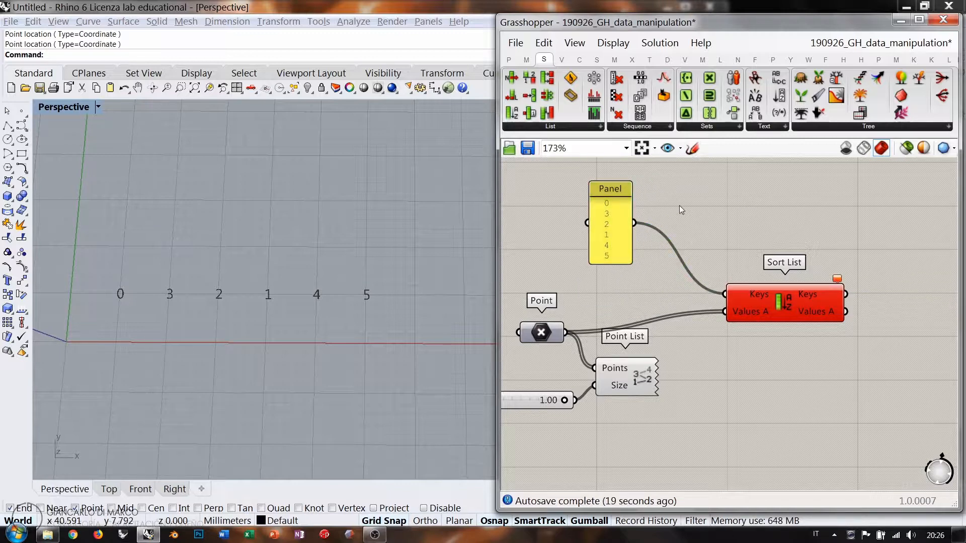
right_click(608, 222)
left_click(643, 207)
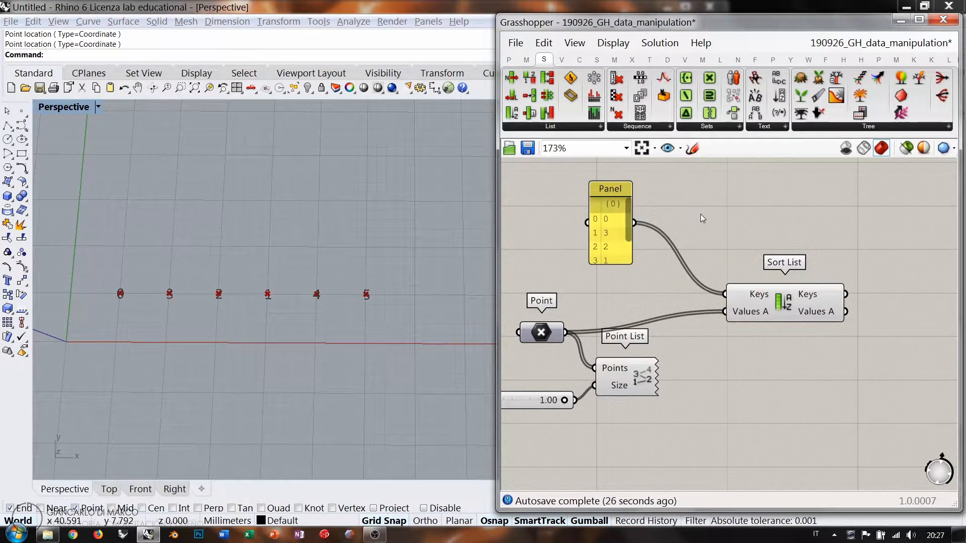
Lengthen the keys panel to fit all six items and place the Point, Point List and slider group beneath it
left_click_drag(605, 265, 606, 297)
left_click_drag(615, 247, 606, 237)
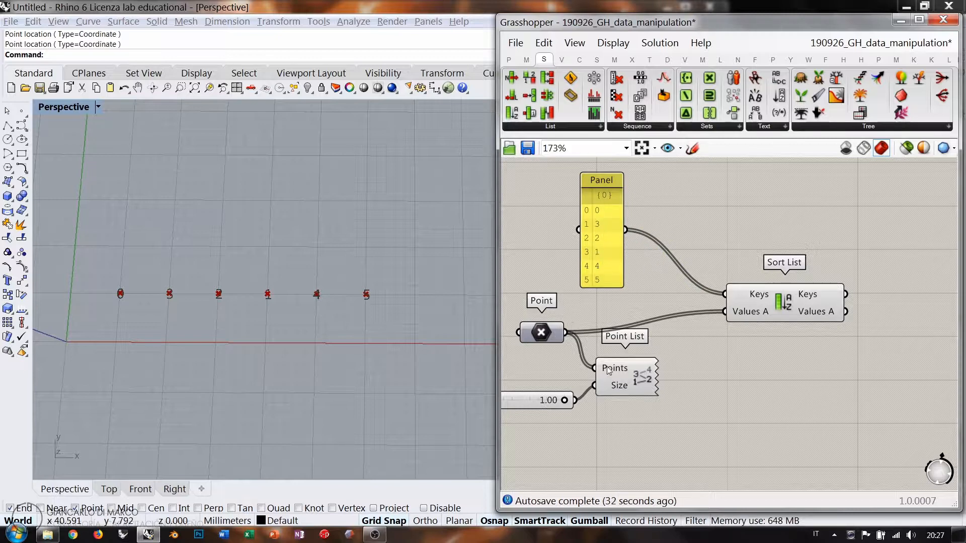
left_click_drag(659, 424, 535, 323)
left_click_drag(537, 327, 599, 332)
left_click(579, 309)
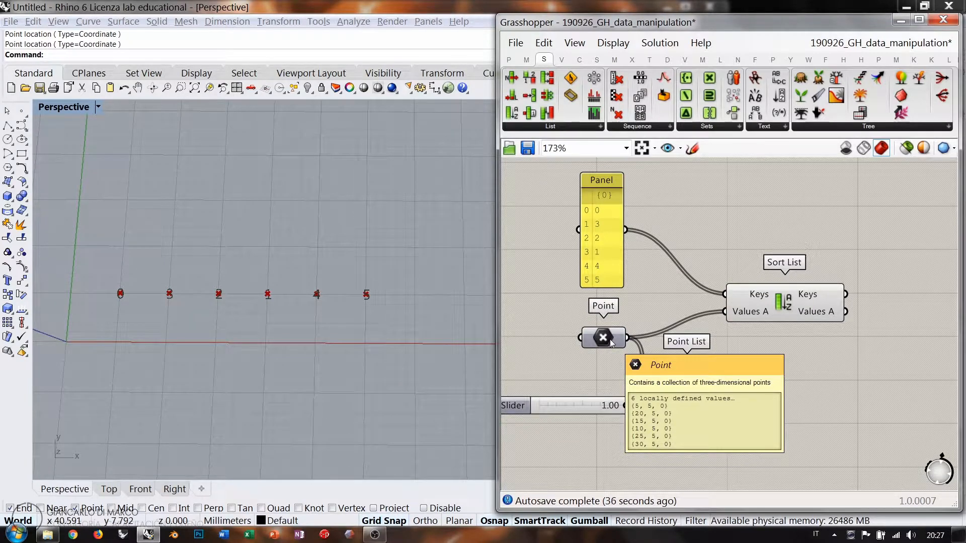
Check the Point parameter's coordinates against the keys using a widened temporary copy of the panel, and delete that copy
left_click(603, 237)
key("ctrl+c")
key("ctrl+v")
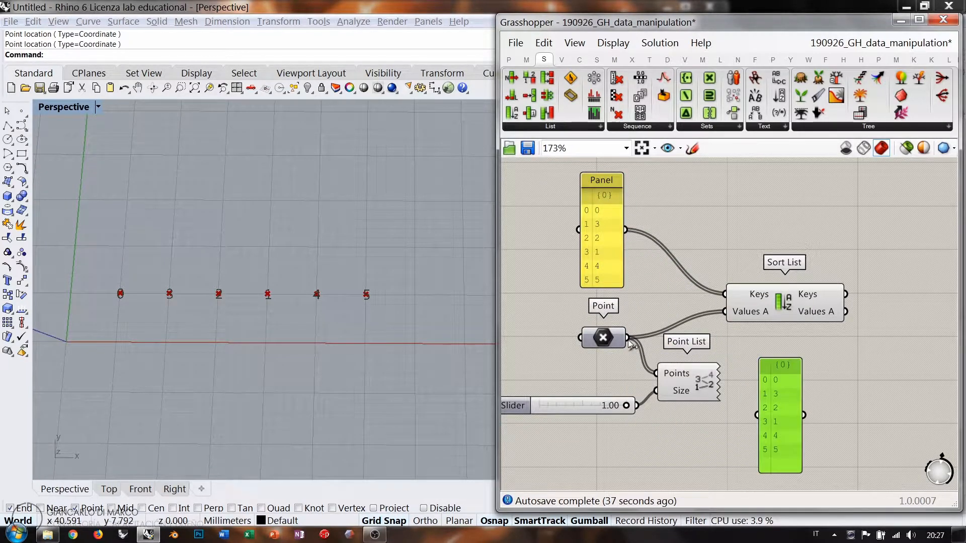
left_click_drag(720, 383, 757, 415)
right_click_drag(814, 477, 789, 440)
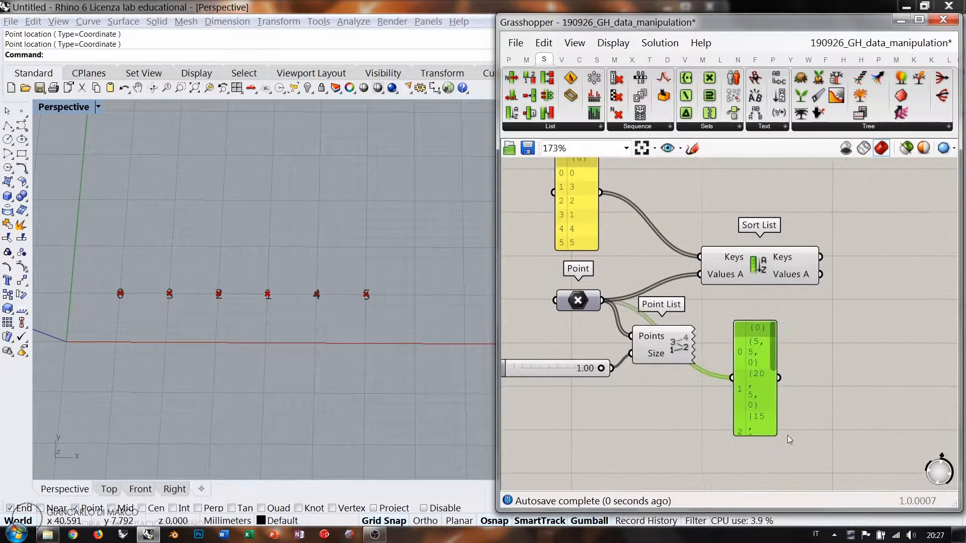
left_click_drag(776, 435, 838, 432)
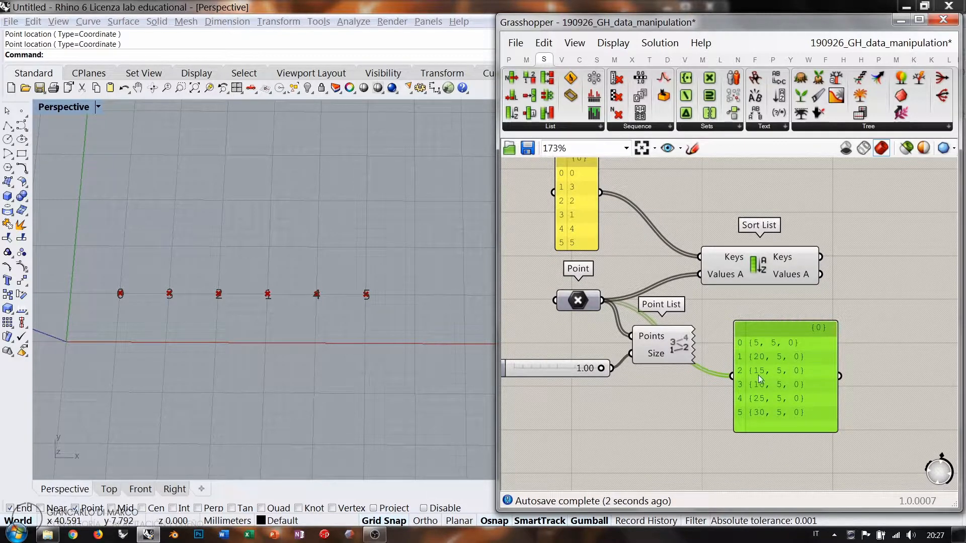
left_click_drag(768, 392, 640, 229)
right_click_drag(640, 228, 684, 288)
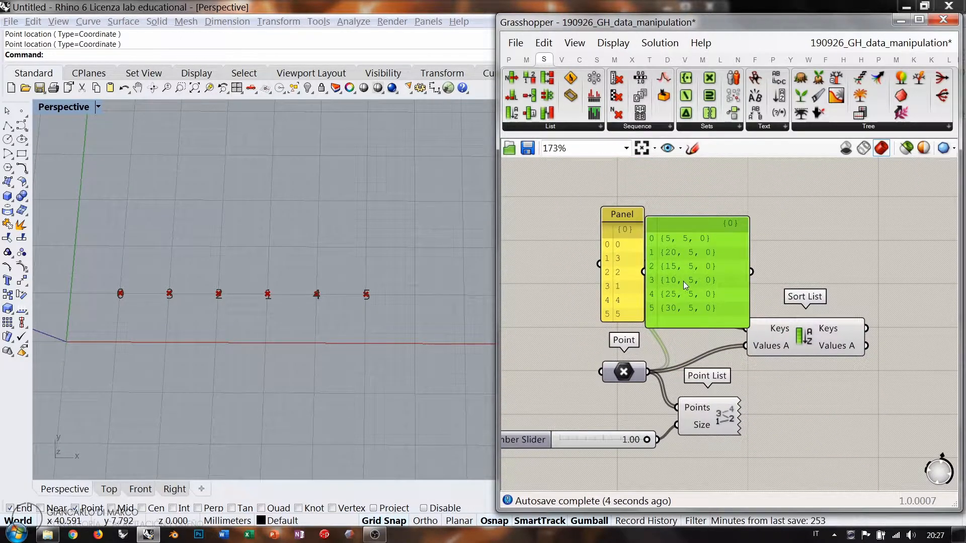
key("Delete")
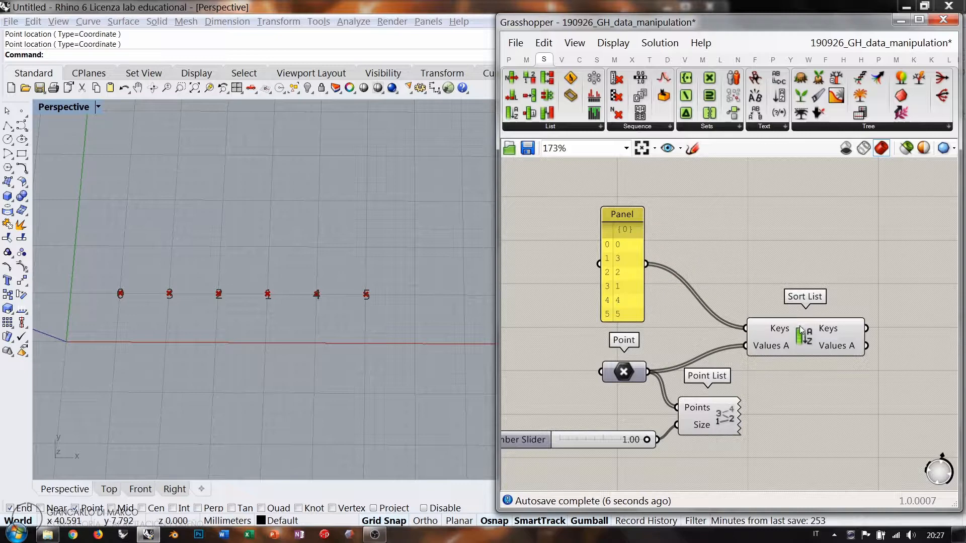
Move Sort List closer to its inputs and connect a copy of the keys panel to its Keys output
left_click_drag(802, 338, 746, 319)
left_click(706, 337)
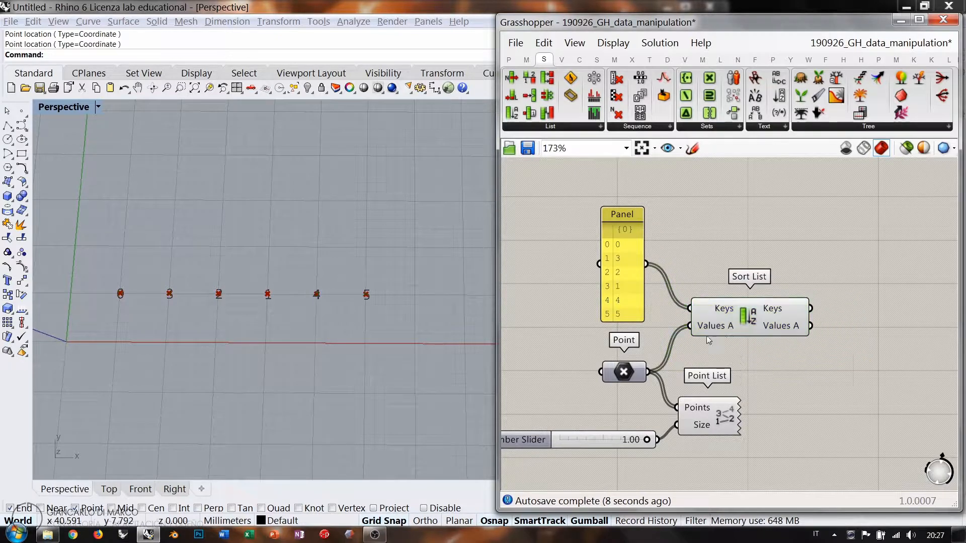
mouse_move(723, 328)
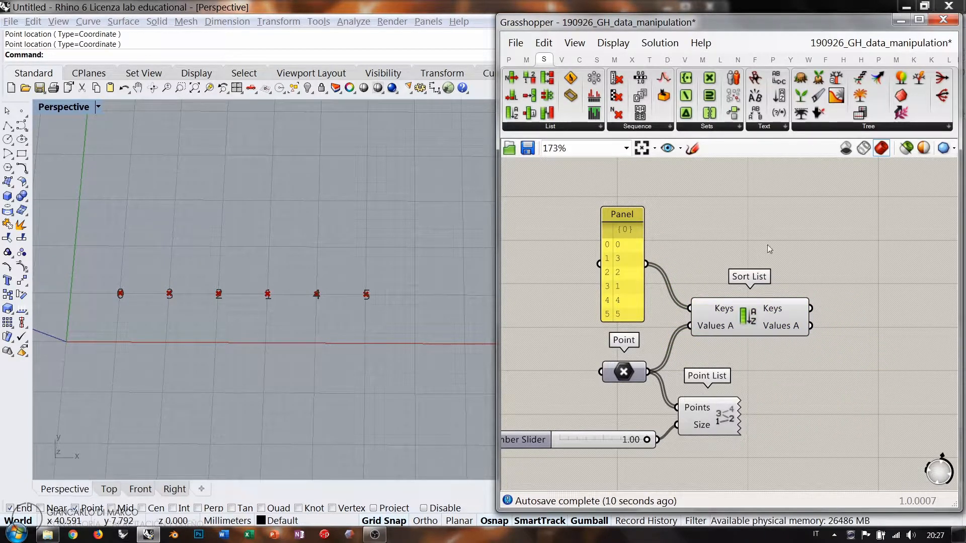
right_click_drag(774, 254, 752, 237)
left_click_drag(601, 242, 860, 237, "alt")
left_click_drag(788, 290, 847, 240)
left_click(762, 231)
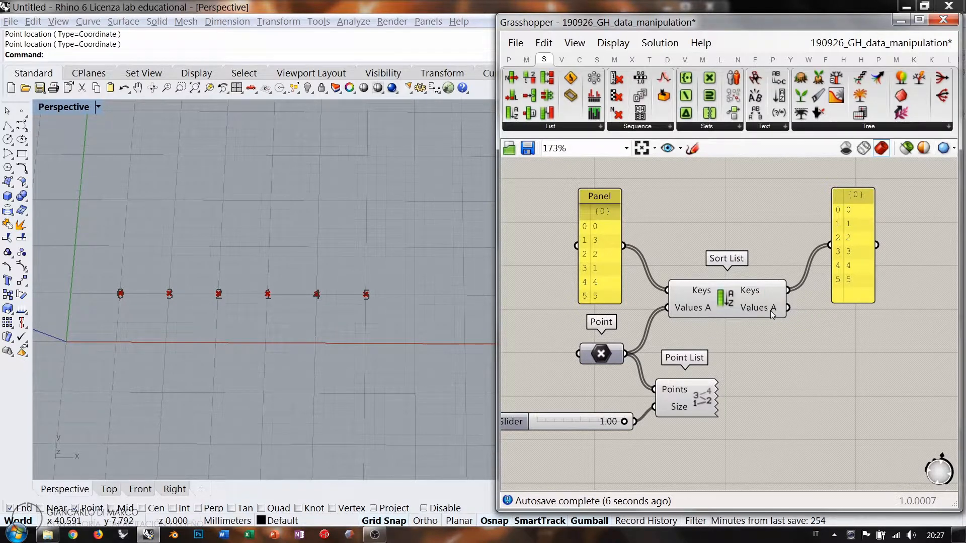
mouse_move(770, 310)
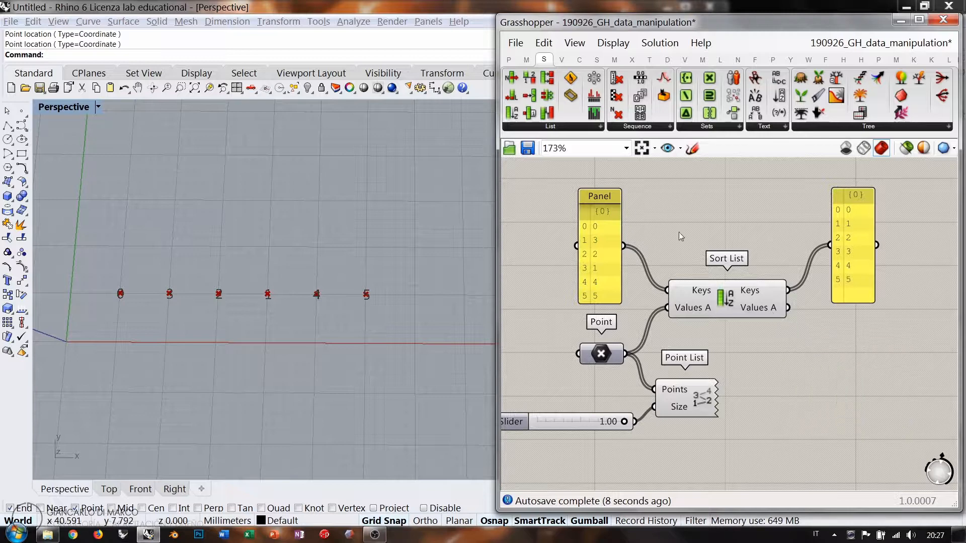
left_click_drag(848, 248, 844, 251)
left_click_drag(591, 261, 590, 257)
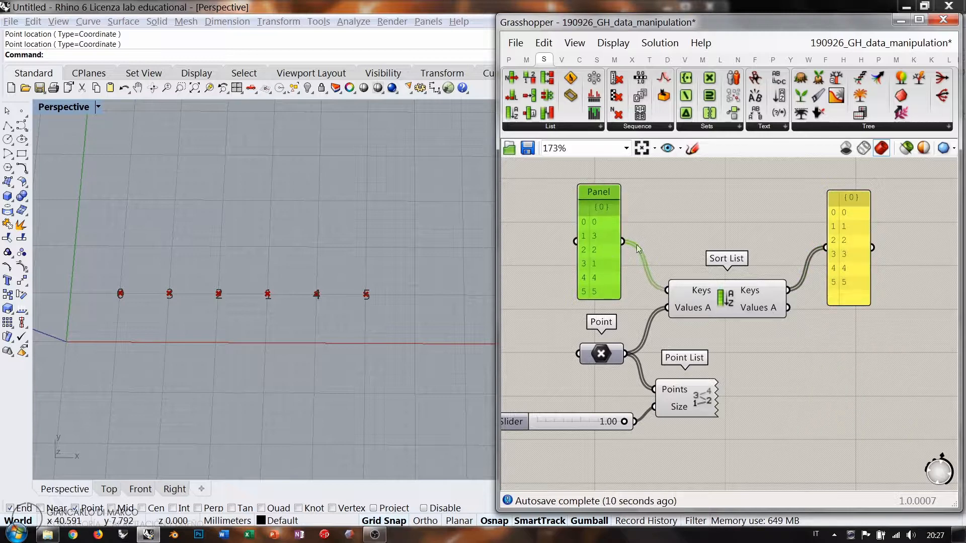
left_click(636, 245)
left_click(606, 250)
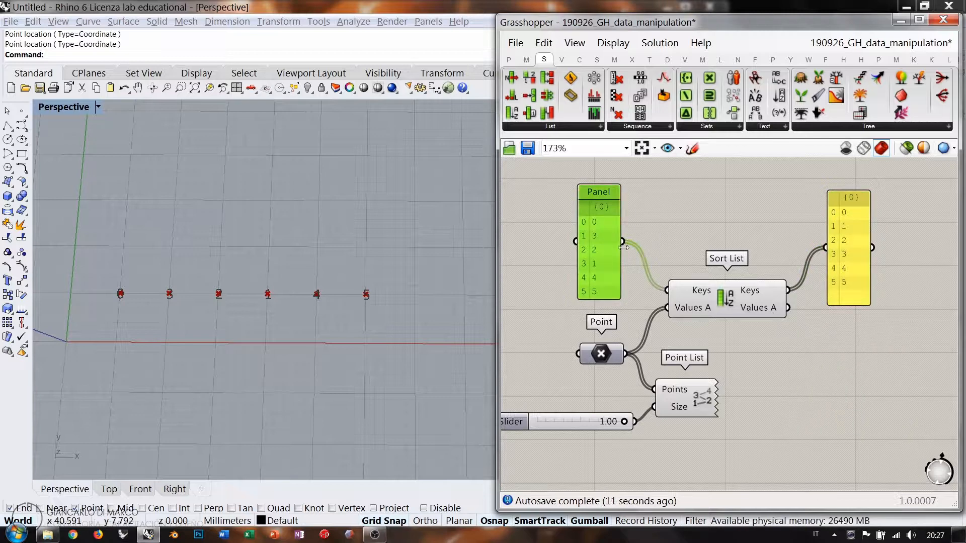
left_click(856, 249)
left_click(850, 324)
Duplicate the Point parameter and connect Sort List's Values A output to the copy
left_click(610, 354)
key("ctrl+c")
key("ctrl+v")
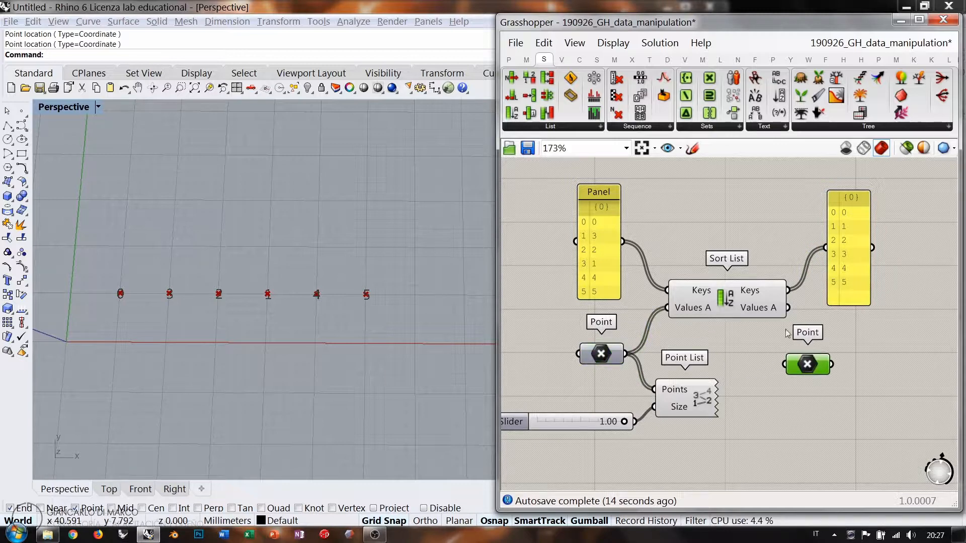
left_click_drag(790, 343, 786, 363)
left_click_drag(808, 368, 826, 366)
left_click(826, 379)
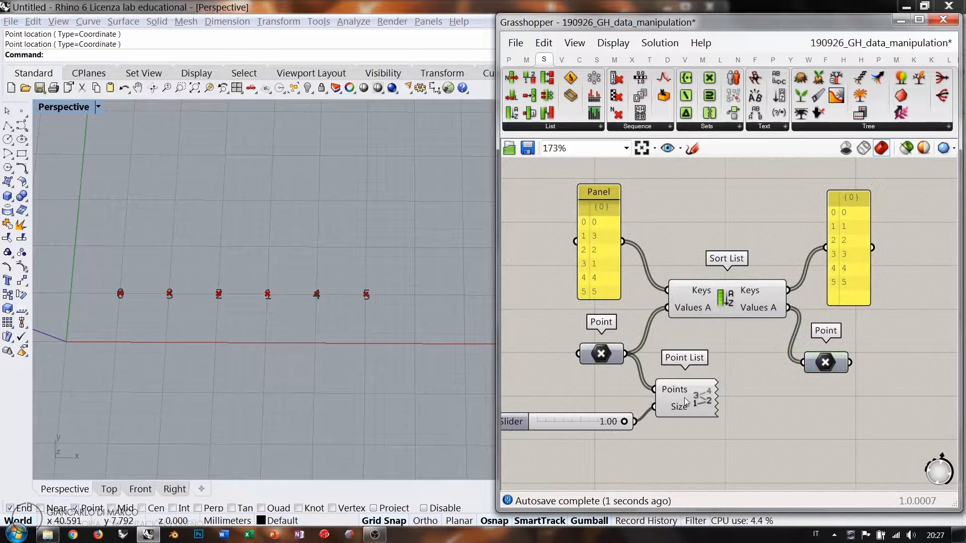
Move Point List and its number slider near the copied Point parameter and feed the Points input from that parameter
left_click_drag(714, 437, 621, 393)
left_click_drag(700, 388, 880, 400)
left_click(889, 343)
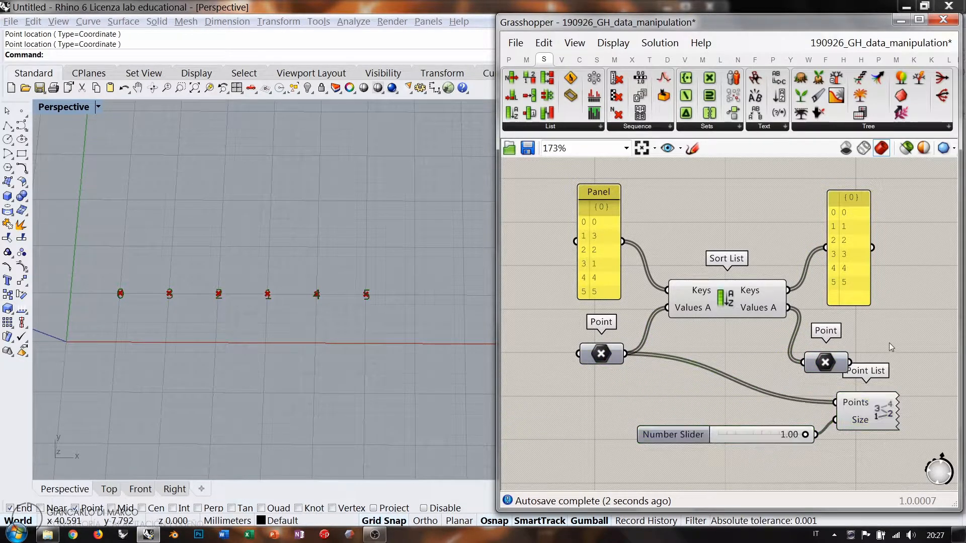
left_click_drag(850, 363, 843, 397)
Turn off Sort List's preview and space out Sort List, the output Point parameter and Point List
left_click(723, 306)
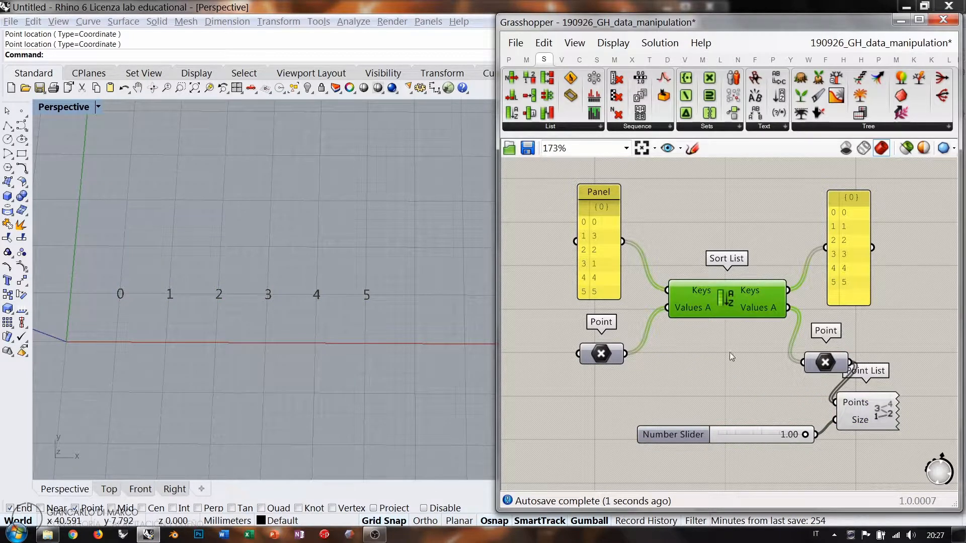
left_click(730, 353)
left_click_drag(871, 400, 893, 395)
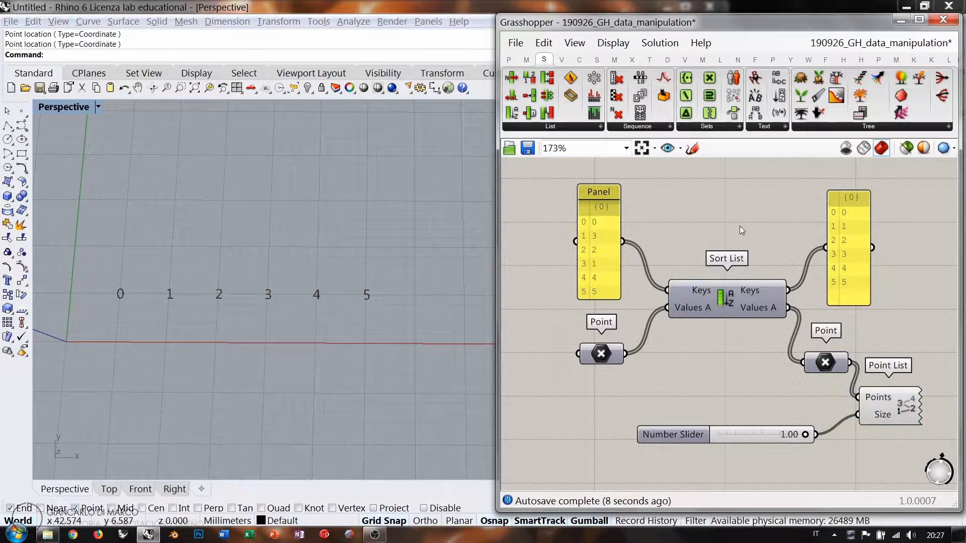
left_click_drag(728, 306, 720, 306)
left_click_drag(821, 362, 828, 361)
left_click(705, 320)
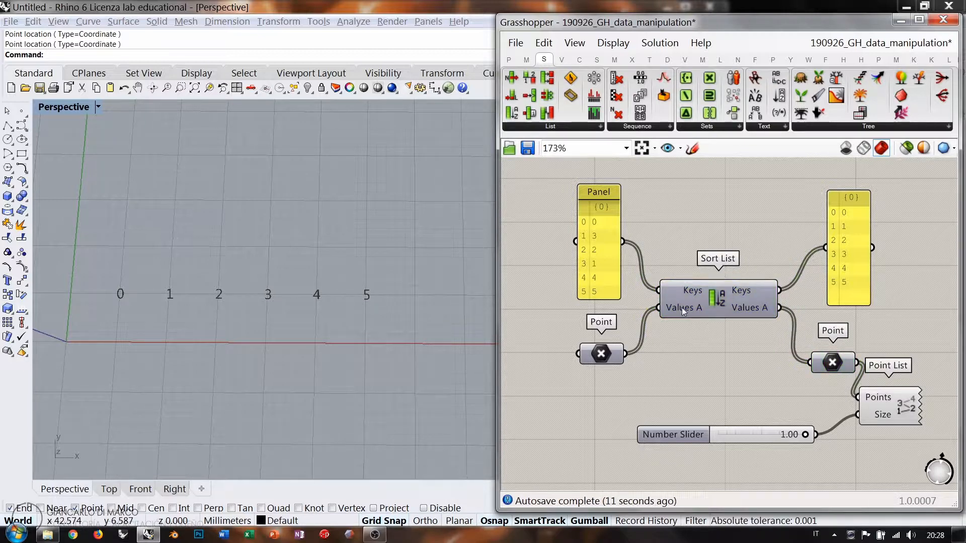
mouse_move(686, 307)
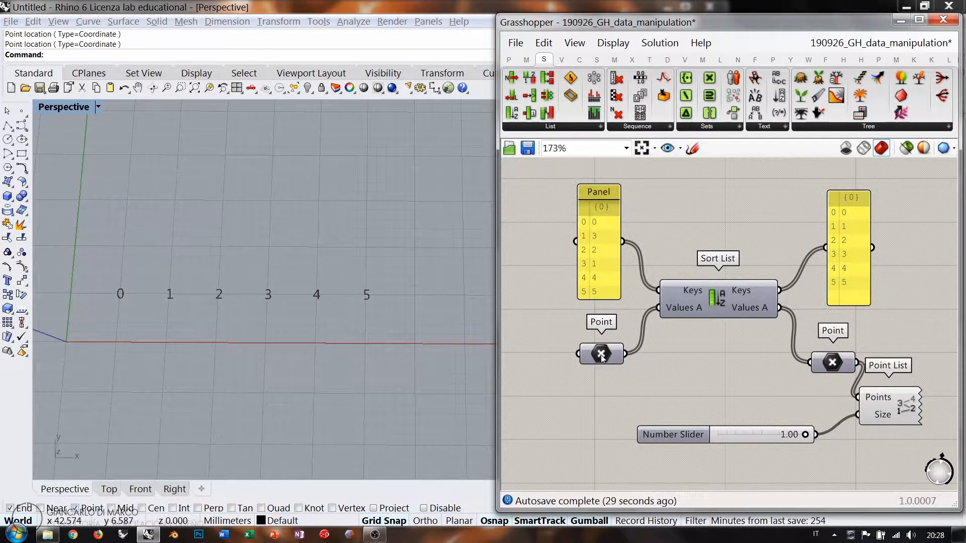
left_click(604, 239)
left_click(837, 215)
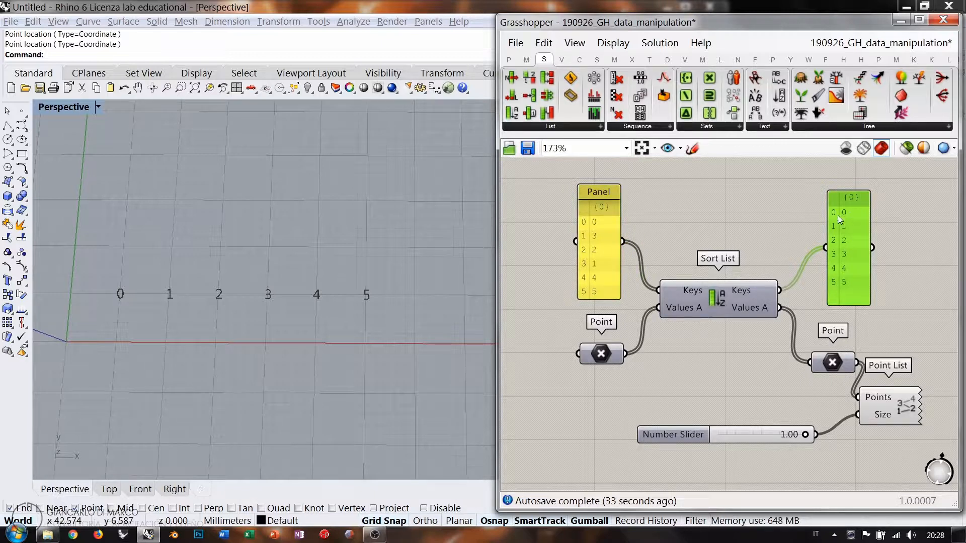
left_click(895, 239)
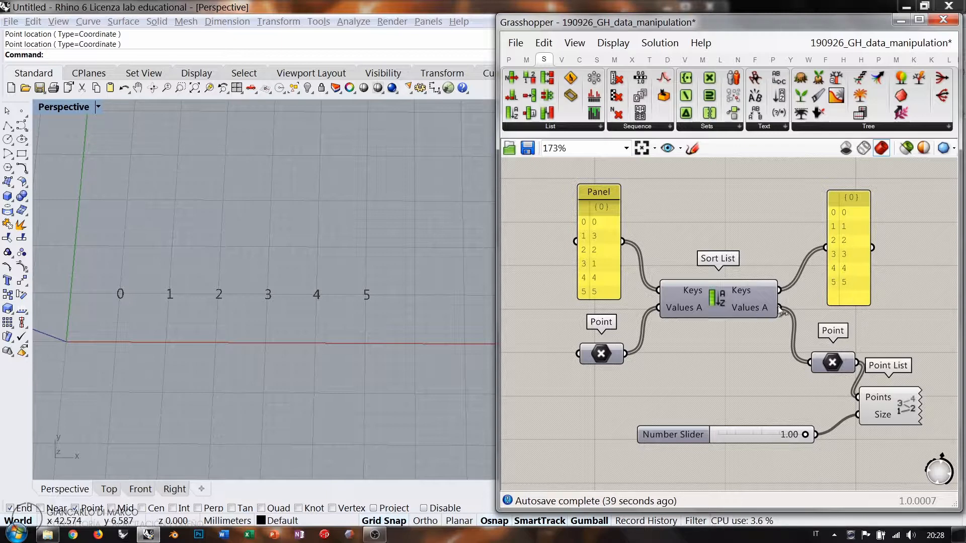
left_click_drag(854, 255, 839, 252)
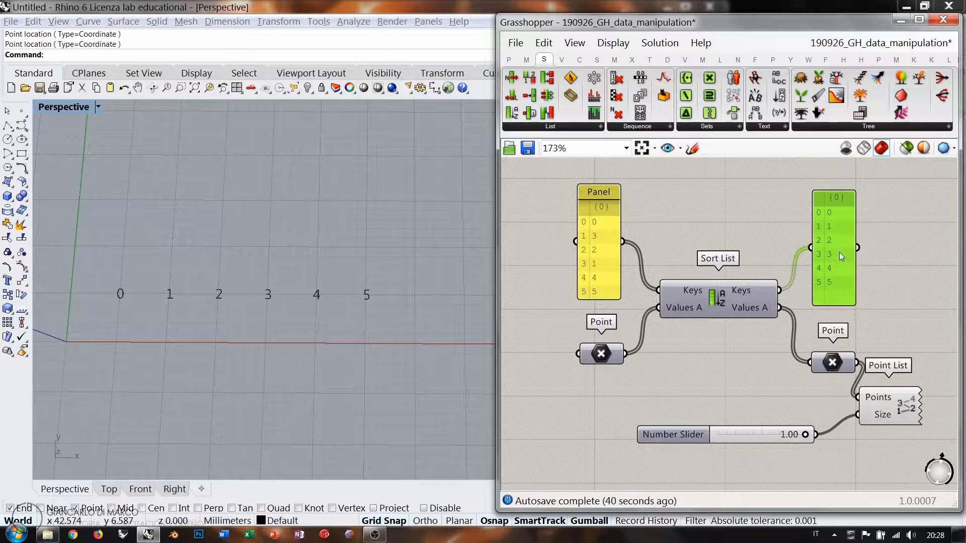
left_click(883, 251)
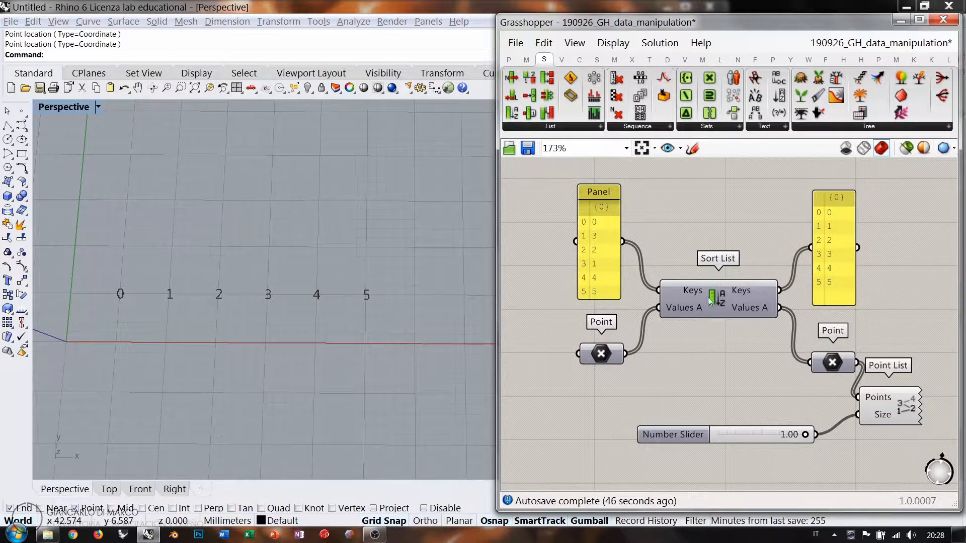
Delete the complete Sort List exercise, including its panels, Point parameters, Point List and number slider
left_click_drag(899, 209, 573, 455)
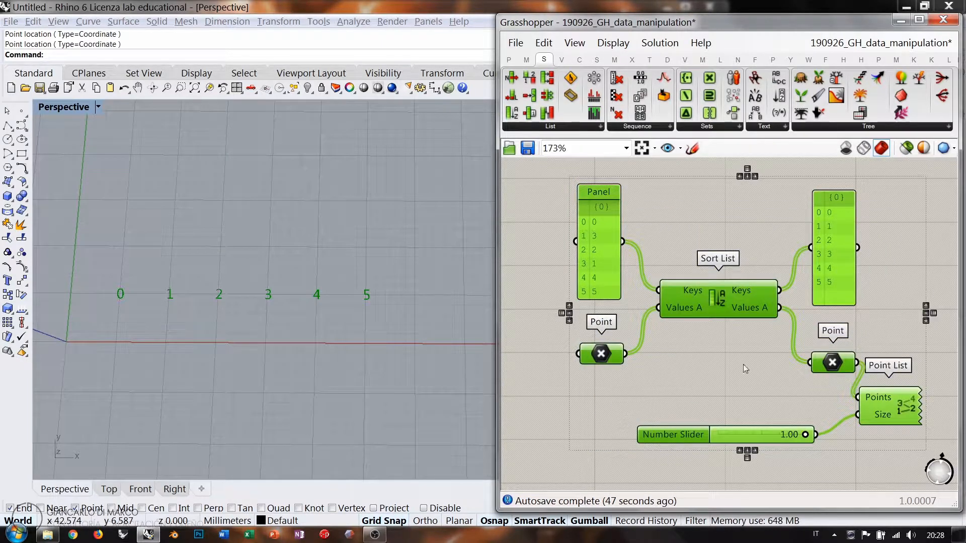
key("Delete")
Look over the prepared example groups, examining the Sort List group and the Sub List group with its Construct Domain inputs
right_click_drag(760, 316, 605, 313)
scroll(605, 313, "down", 8)
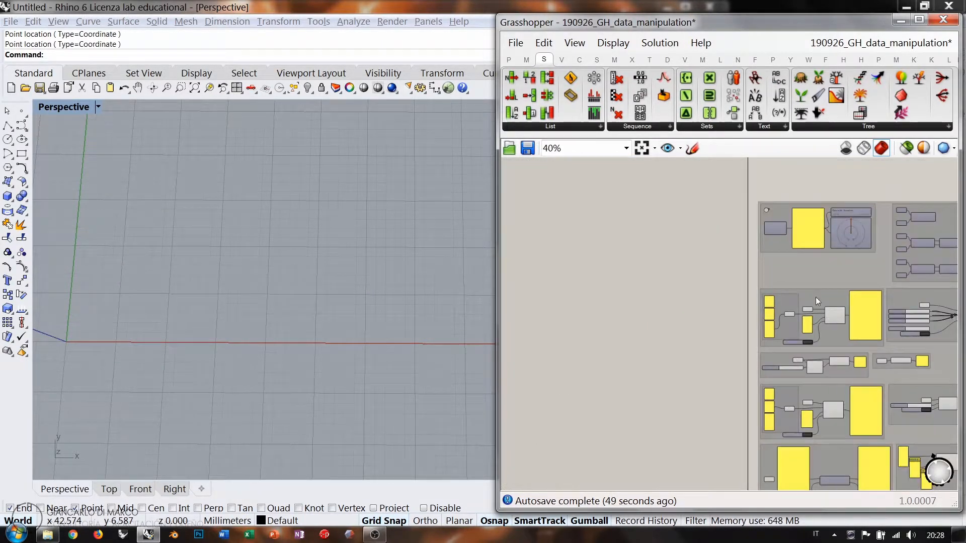
right_click_drag(816, 297, 862, 298)
scroll(789, 282, "up", 4)
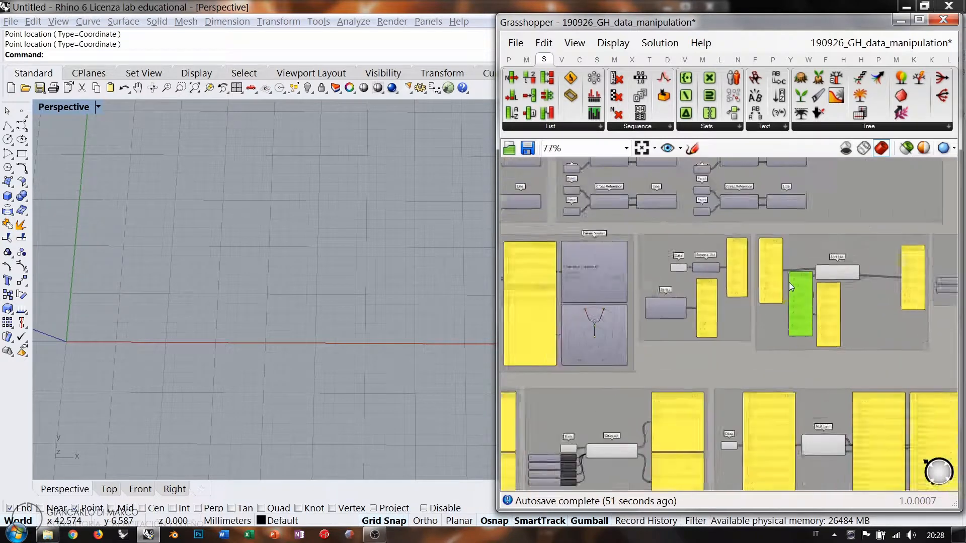
right_click_drag(789, 282, 680, 315)
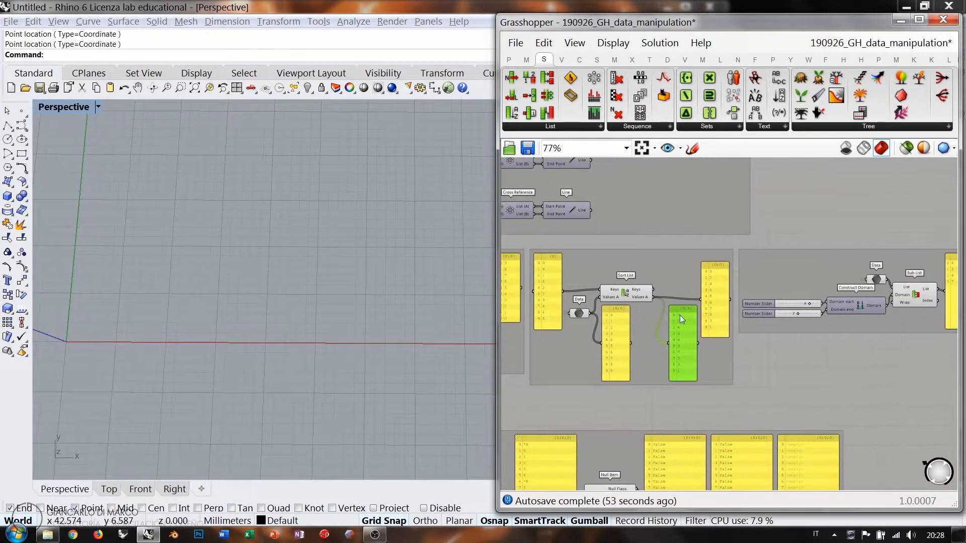
scroll(680, 314, "down", 3)
right_click_drag(756, 355, 751, 312)
scroll(775, 311, "up", 5)
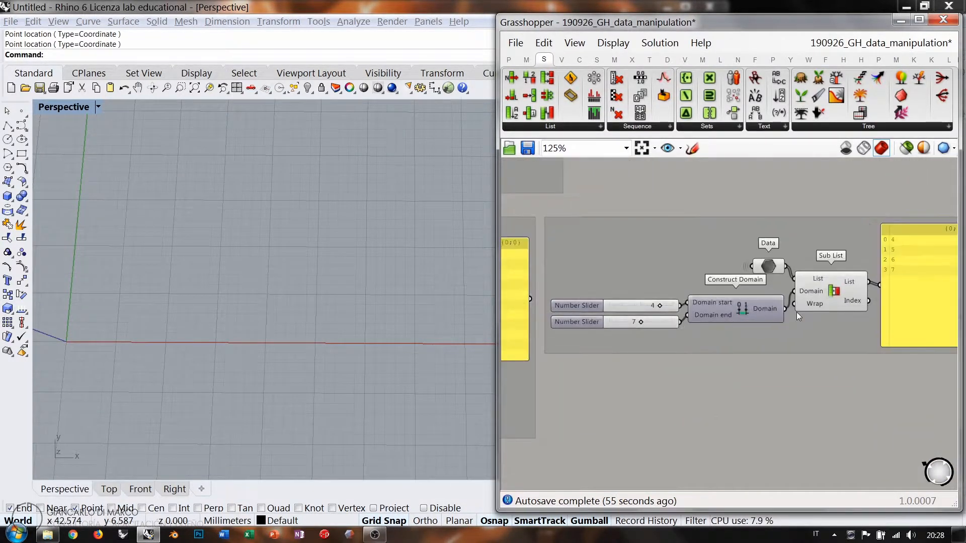
right_click_drag(775, 249, 749, 251)
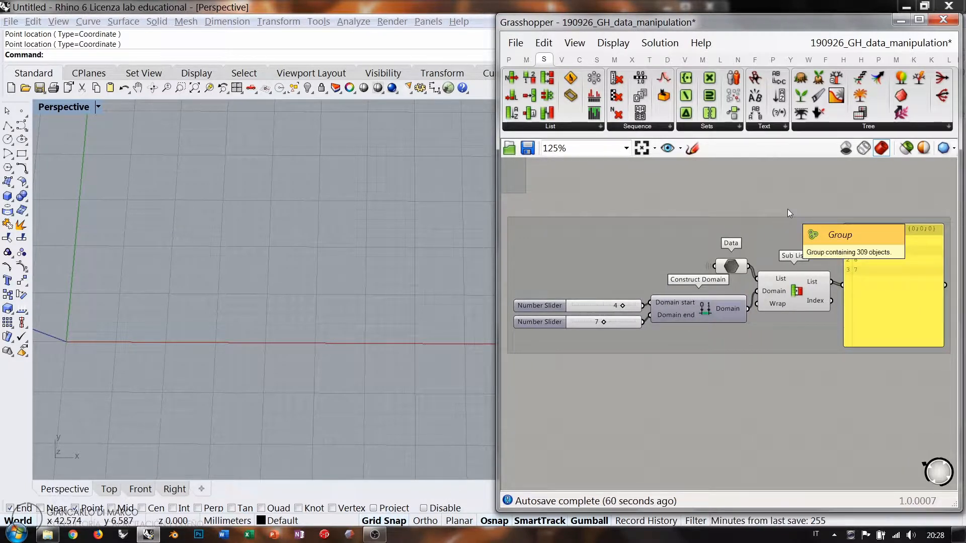
scroll(763, 281, "down", 8)
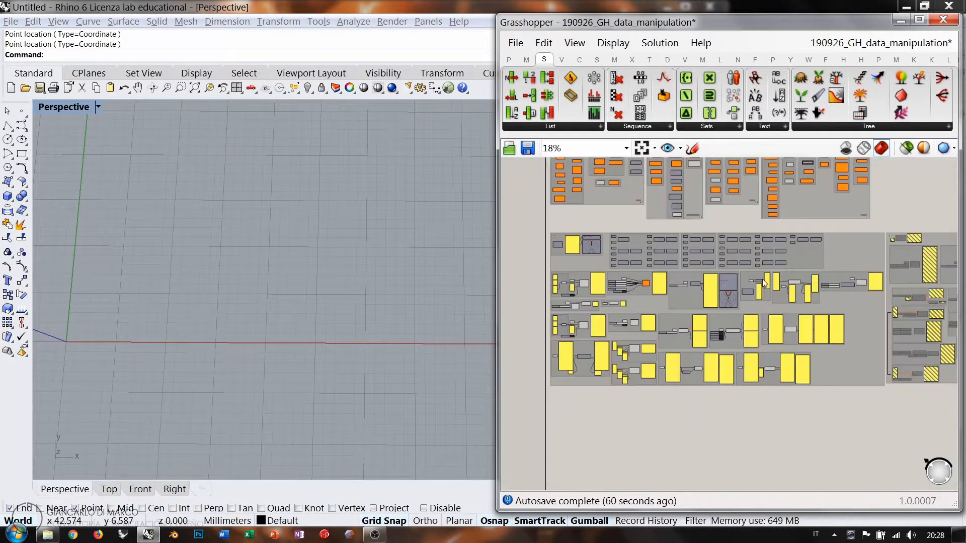
Add a Sub List component on the empty canvas beside the prepared example groups
scroll(640, 282, "up", 6)
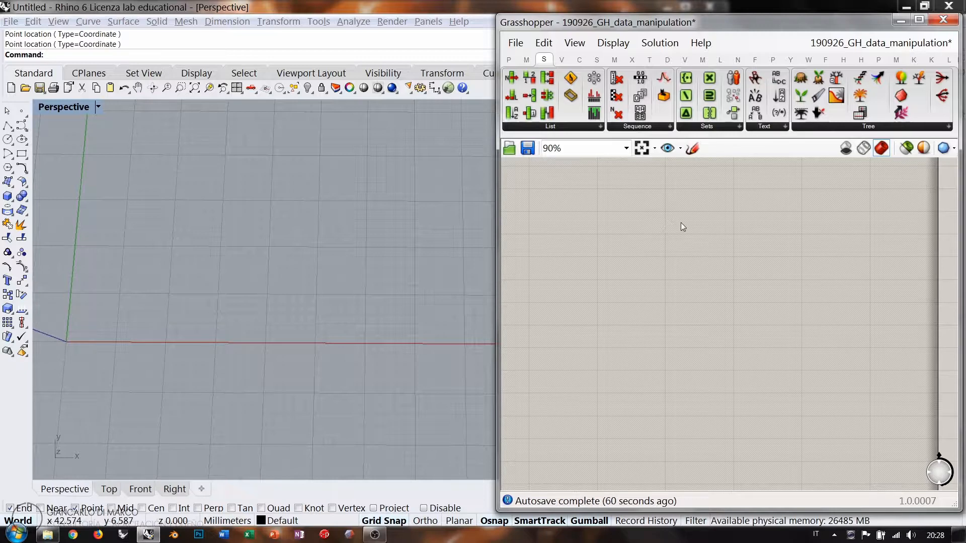
double_click(742, 303)
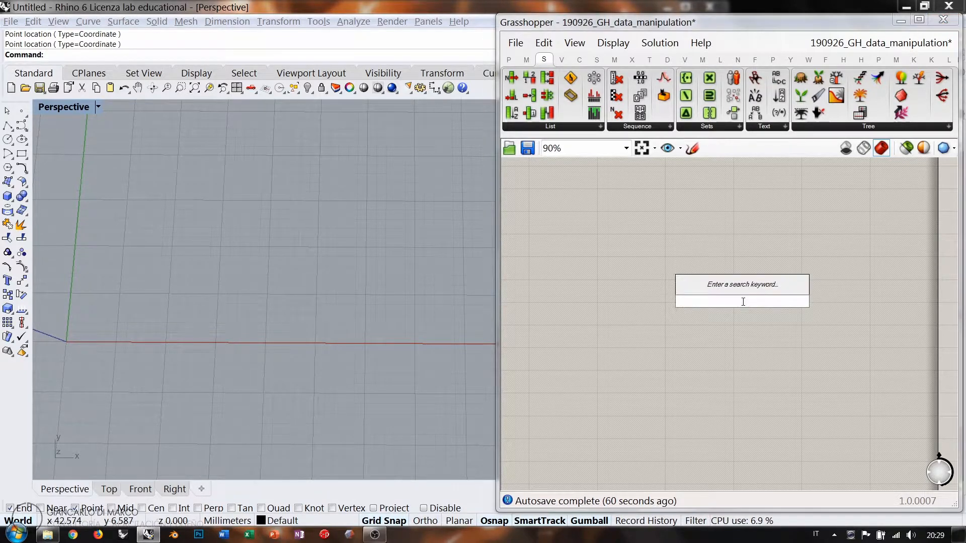
type("sub list")
key("Return")
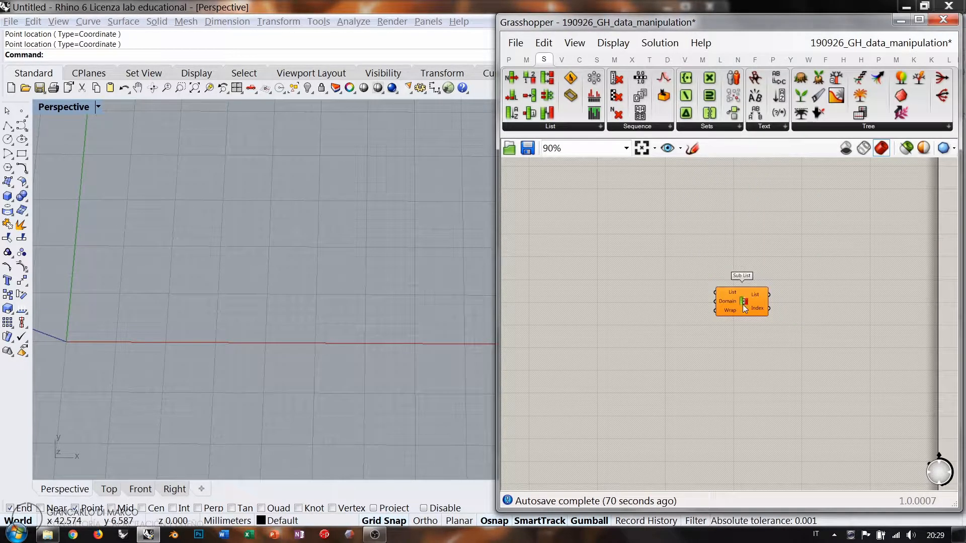
scroll(753, 298, "up", 5)
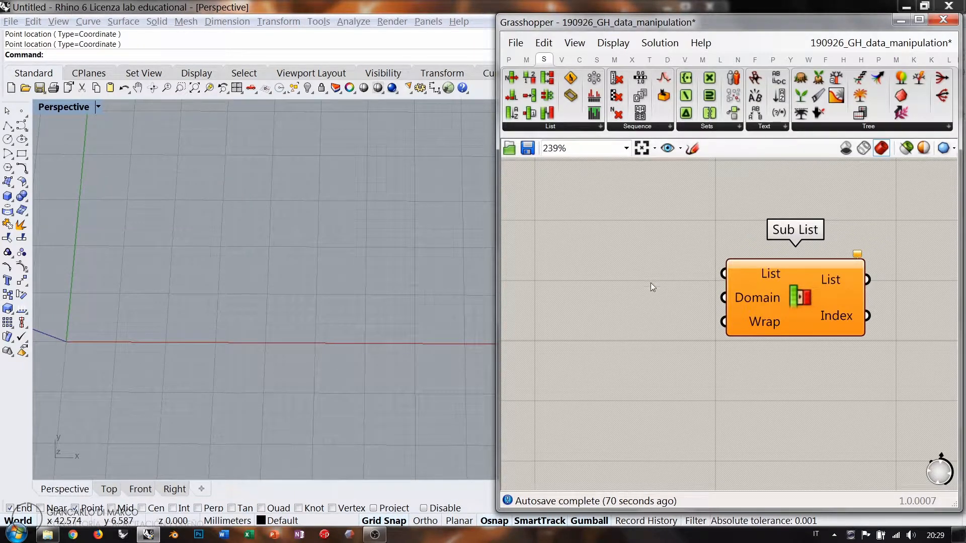
Duplicate a Data parameter from the prepared Insert Items example and place the copy just outside that group
right_click_drag(650, 284, 735, 302)
scroll(657, 282, "down", 7)
right_click_drag(825, 293, 696, 281)
right_click_drag(817, 249, 721, 309)
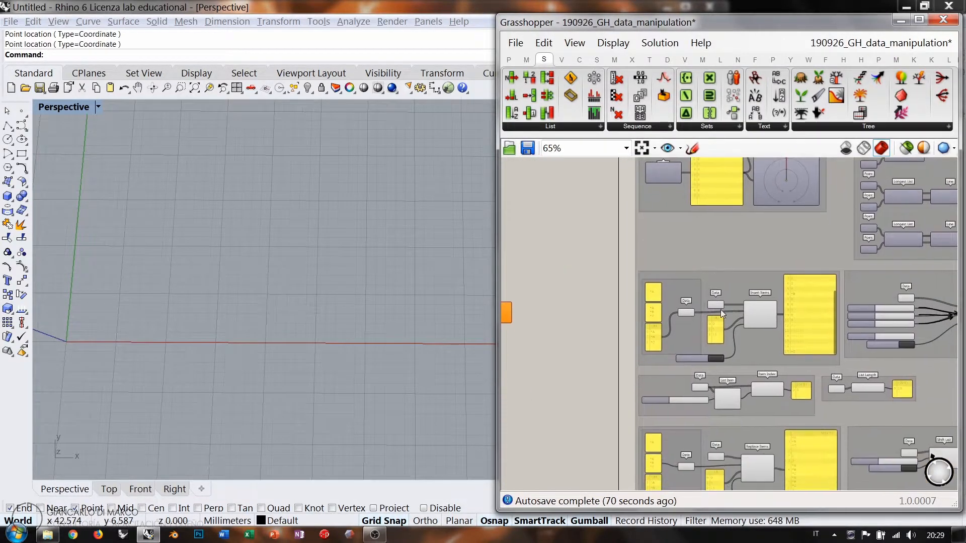
scroll(722, 314, "up", 3)
left_click(709, 289)
key("ctrl+c")
key("ctrl+v")
left_click_drag(710, 296, 632, 236)
Move the copied Data parameter next to Sub List and connect it to Sub List's List input
right_click_drag(630, 254, 885, 239)
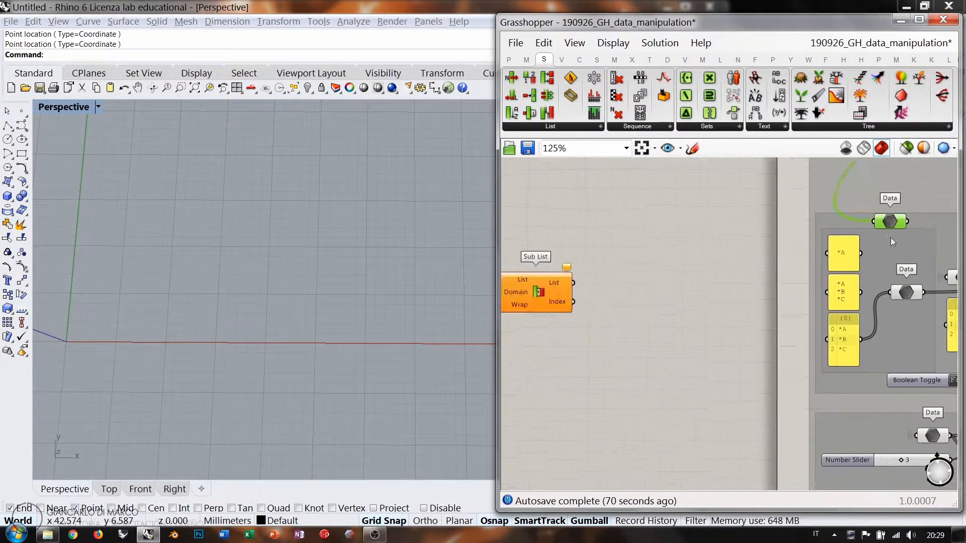
scroll(884, 240, "down", 3)
left_click_drag(884, 227, 604, 251)
scroll(640, 275, "up", 5)
left_click_drag(624, 248, 654, 252)
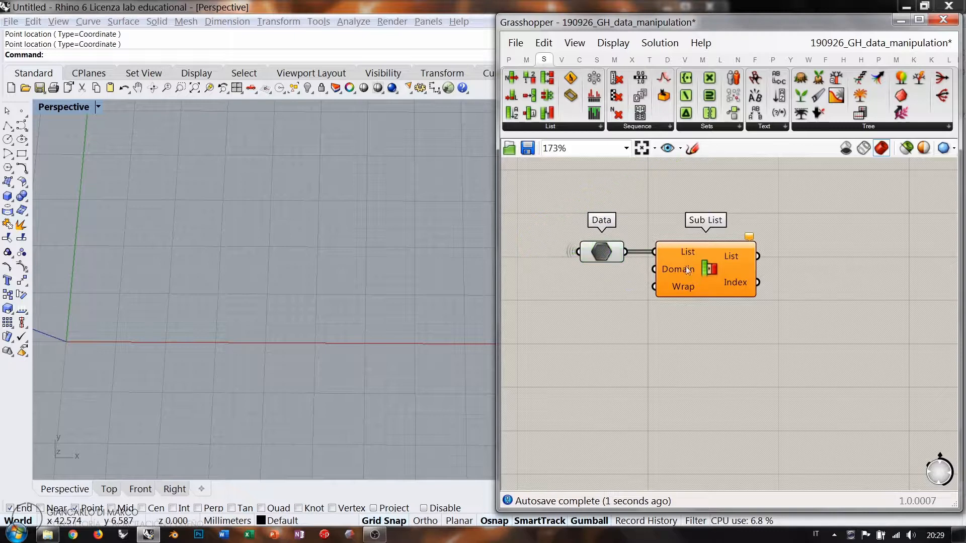
Add a panel fed by the Data parameter and lengthen it to show the whole list
left_click_drag(687, 266, 690, 294)
double_click(699, 213)
type("panel")
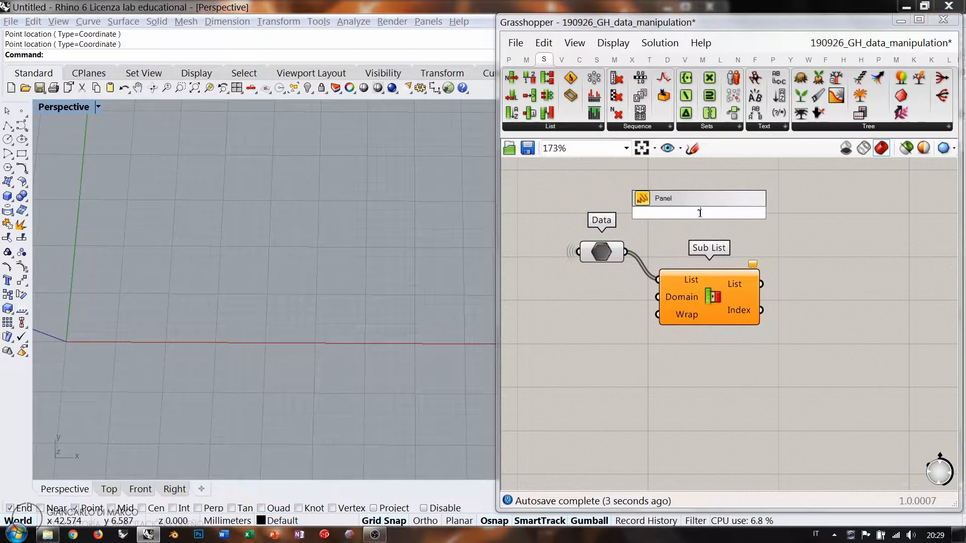
key("Return")
left_click_drag(626, 251, 671, 191)
right_click_drag(737, 234, 657, 257)
left_click_drag(669, 254, 668, 352)
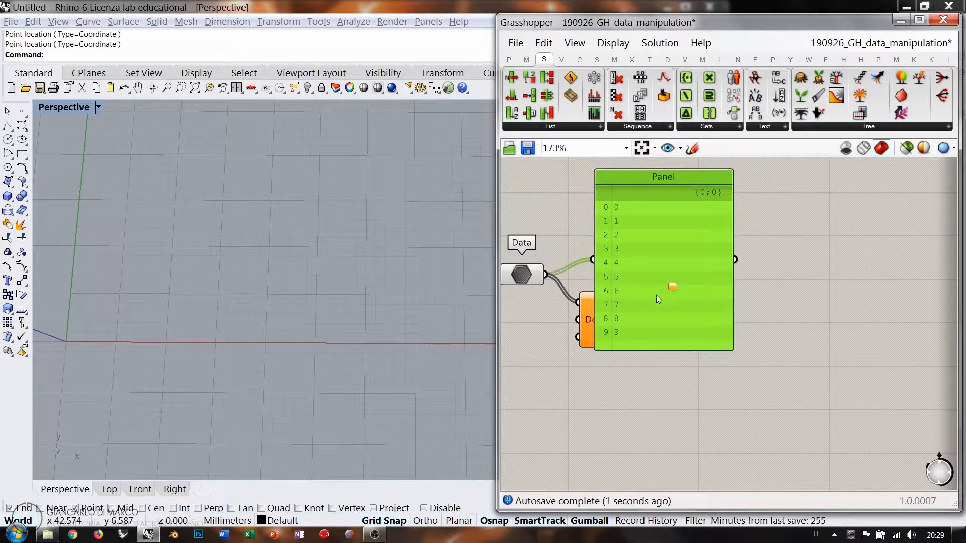
Place the data panel above Sub List, narrow it to a slim column, and lower Sub List to clear it
left_click_drag(657, 295, 784, 259)
left_click(668, 211)
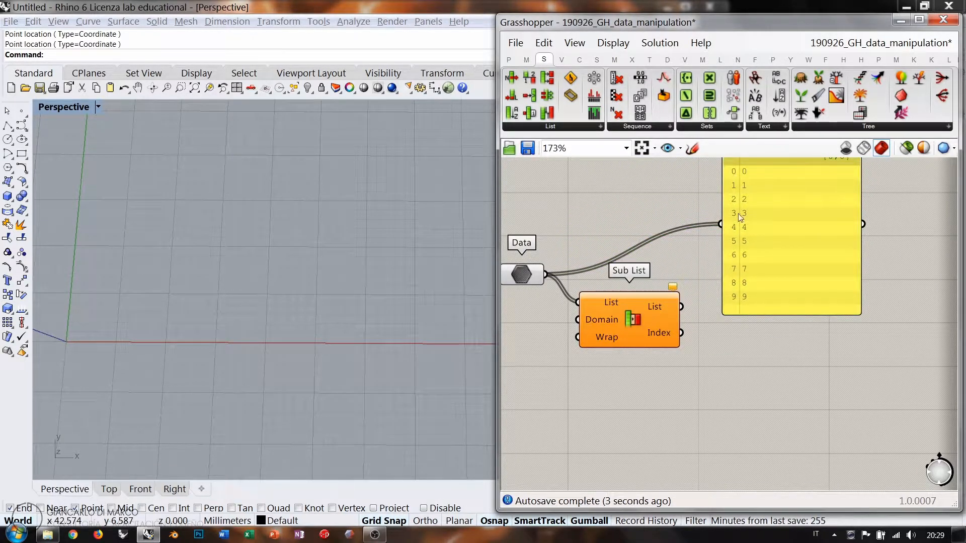
right_click_drag(740, 218, 773, 262)
left_click_drag(809, 285, 663, 254)
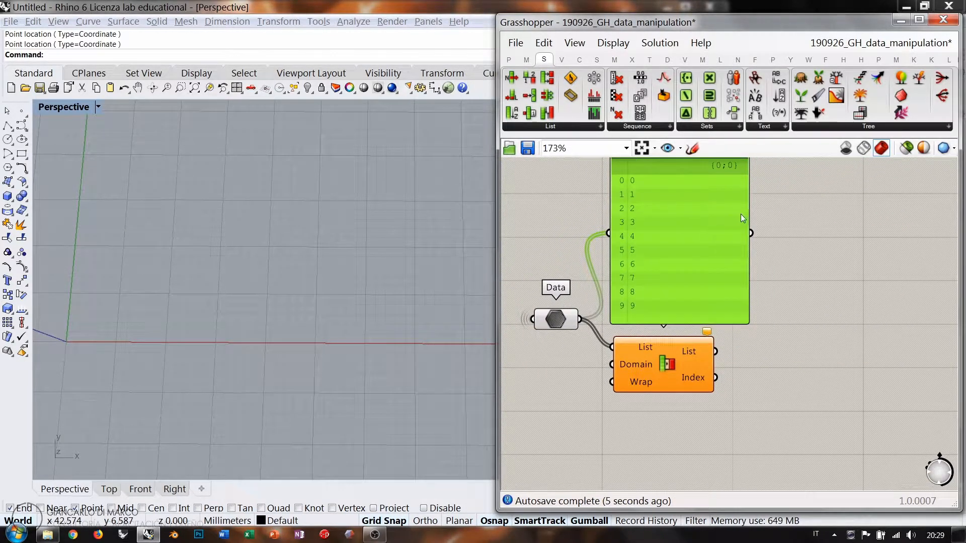
left_click_drag(749, 218, 668, 217)
right_click_drag(595, 370, 681, 330)
left_click(681, 330)
right_click_drag(685, 266, 693, 325)
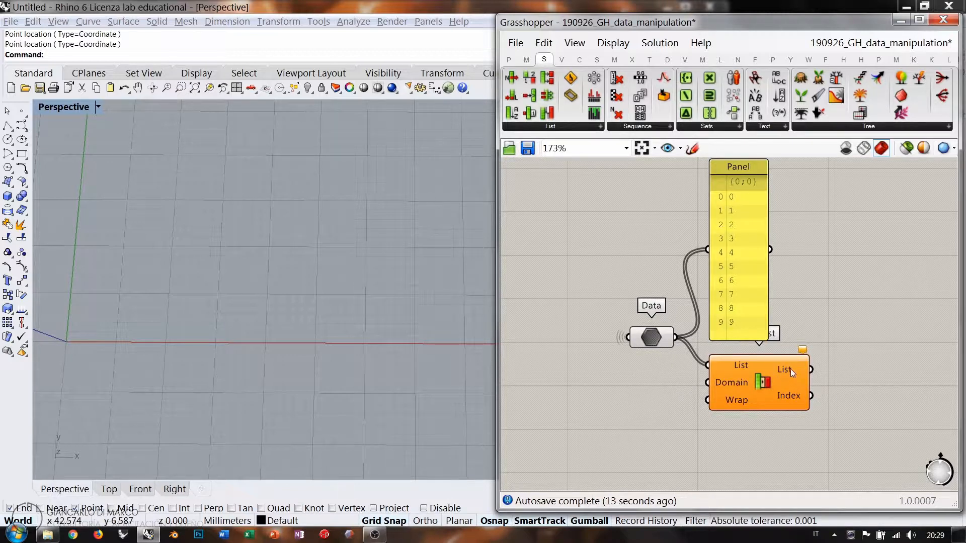
left_click_drag(744, 383, 745, 401)
left_click(802, 291)
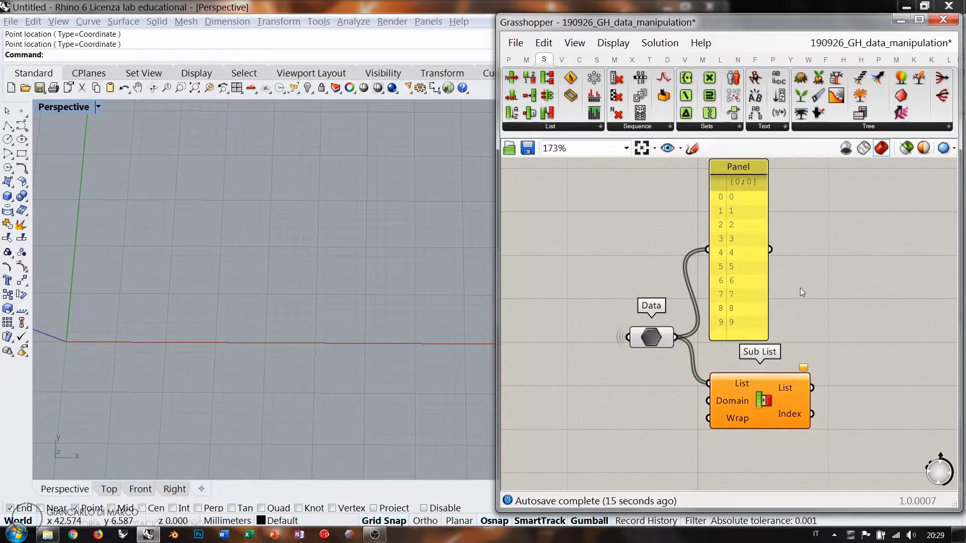
Circle items 2 to 6 in the data panel with a freehand canvas sketch, and discard the sketch
right_click_drag(793, 239, 712, 287)
scroll(711, 288, "up", 1)
scroll(712, 288, "up", 1)
left_click(691, 149)
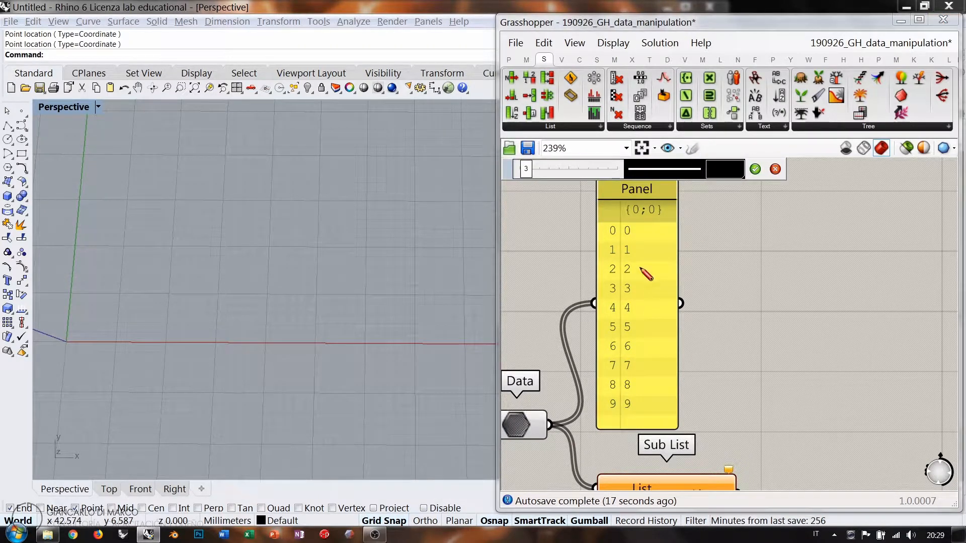
mouse_move(654, 261)
left_mouse_down()
mouse_move(626, 260)
mouse_move(600, 280)
mouse_move(604, 355)
mouse_move(646, 358)
mouse_move(654, 261)
left_mouse_up()
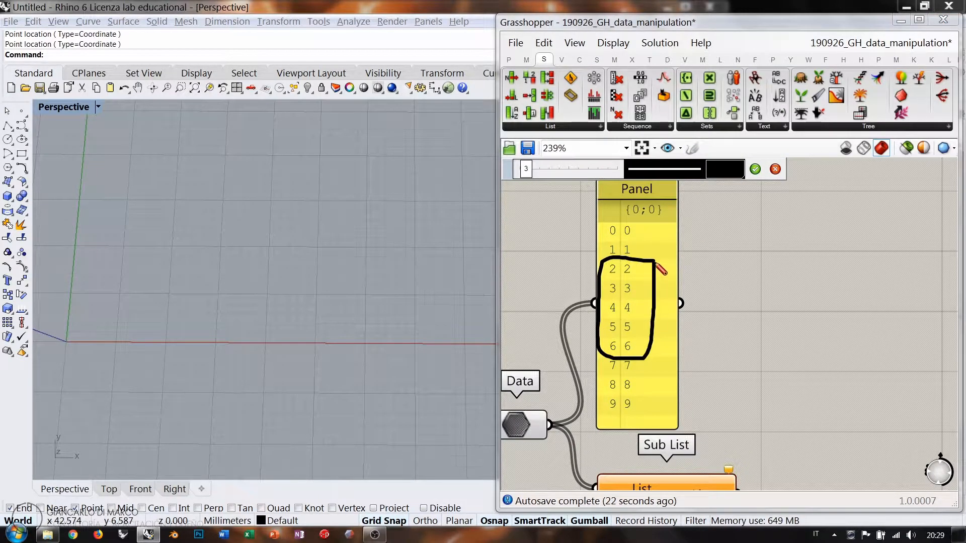
mouse_move(657, 308)
left_mouse_down()
mouse_move(837, 300)
mouse_move(777, 317)
mouse_move(855, 311)
left_mouse_up()
left_click(776, 169)
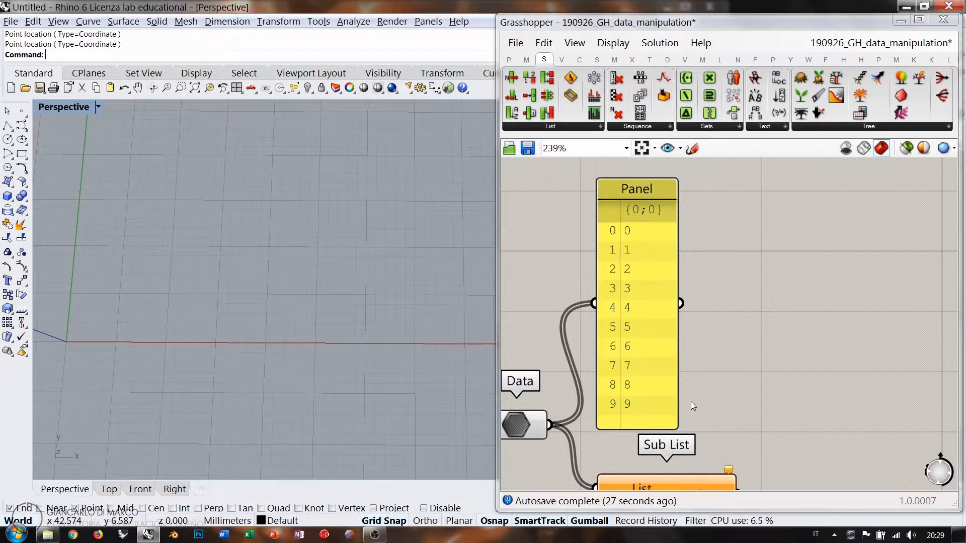
Add a Construct Domain component and connect its output to Sub List's Domain input
right_click_drag(691, 402, 820, 307)
scroll(795, 310, "down", 2)
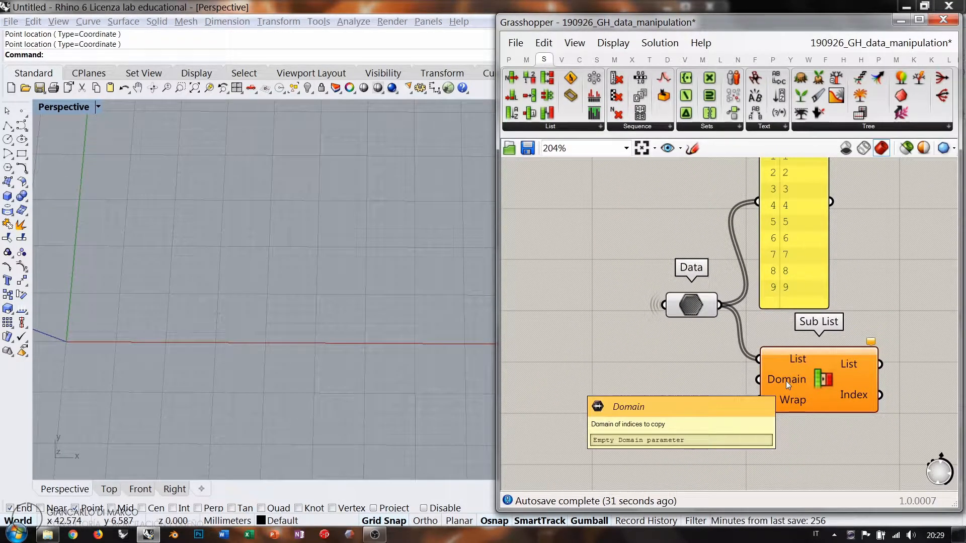
double_click(654, 394)
type("cd")
left_click(644, 380)
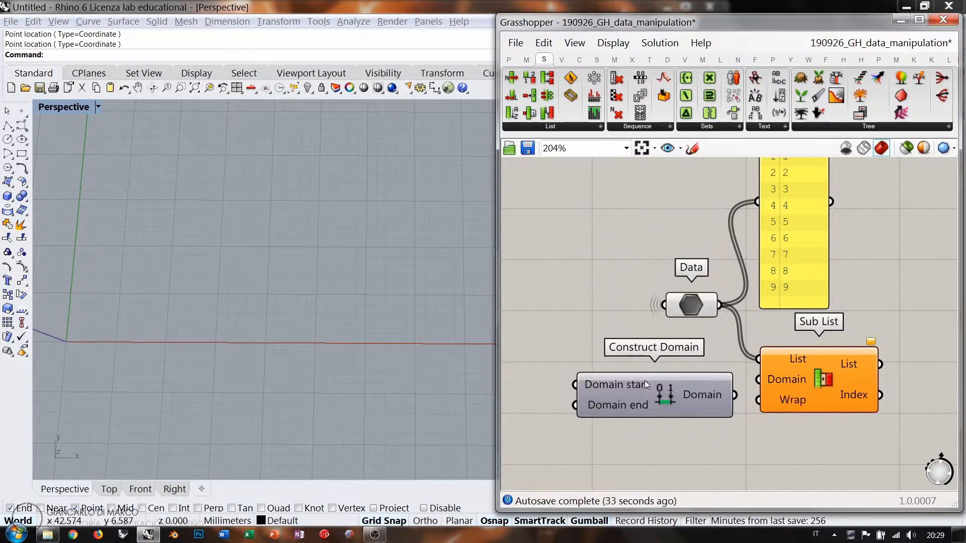
left_click(681, 384)
Create two panels holding 2 and 6 and feed them into Construct Domain's start and end inputs
right_click_drag(586, 356, 676, 395)
double_click(619, 411)
type("\"1")
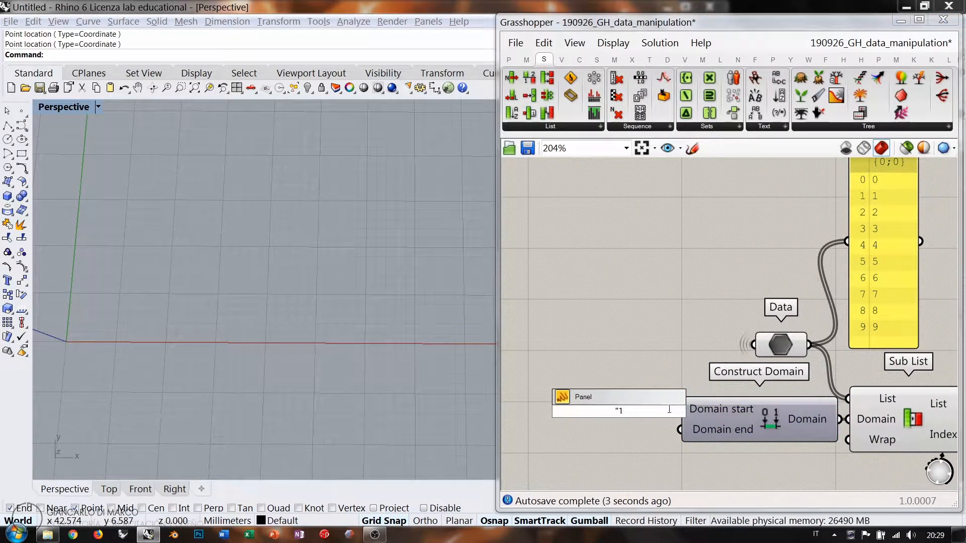
type("2")
key("Return")
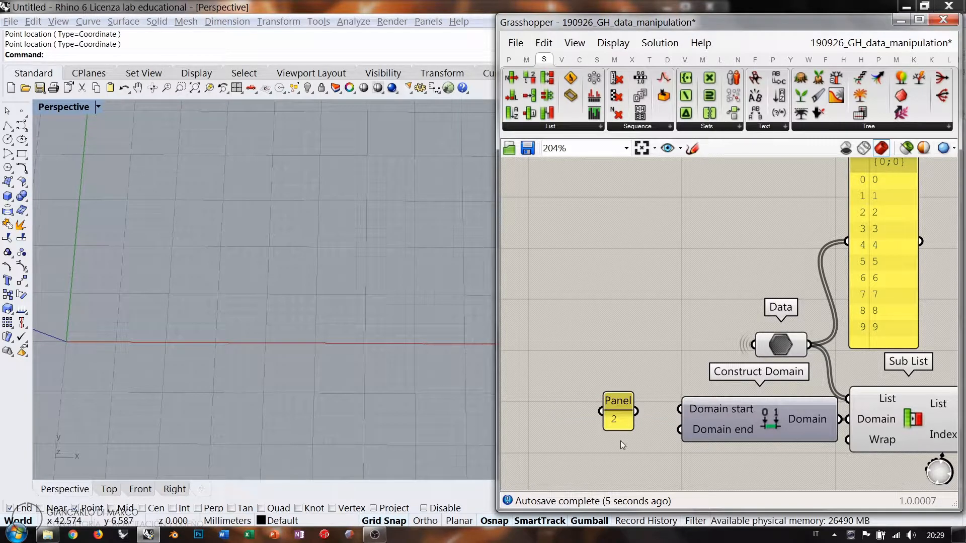
double_click(620, 451)
type("\"6")
key("Return")
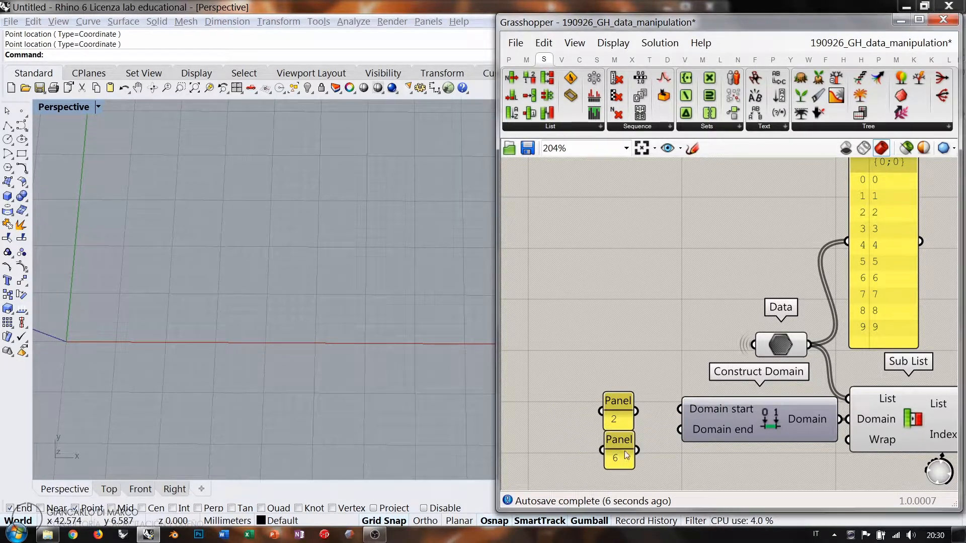
left_click_drag(635, 411, 637, 454)
left_click(648, 460)
Copy the data panel to the far side of Sub List and feed it from Sub List's List output
right_click_drag(858, 441, 699, 361)
scroll(663, 415, "down", 2)
left_click_drag(732, 348, 741, 348)
left_click_drag(725, 252, 866, 320, "alt")
left_click_drag(789, 333, 832, 347)
left_click(785, 273)
right_click_drag(787, 226, 789, 259)
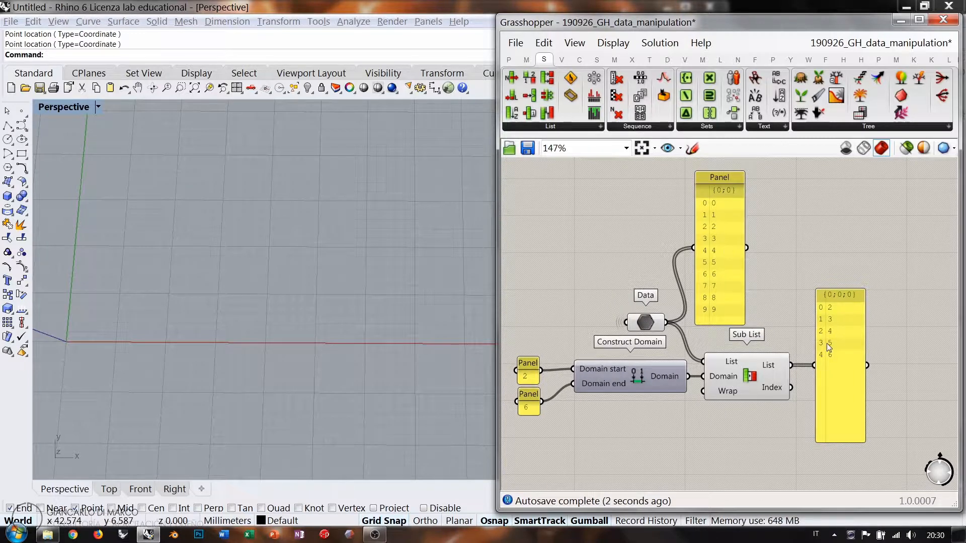
Try adding Sub List's Index output to the result panel, and disconnect it again
scroll(832, 356, "up", 2)
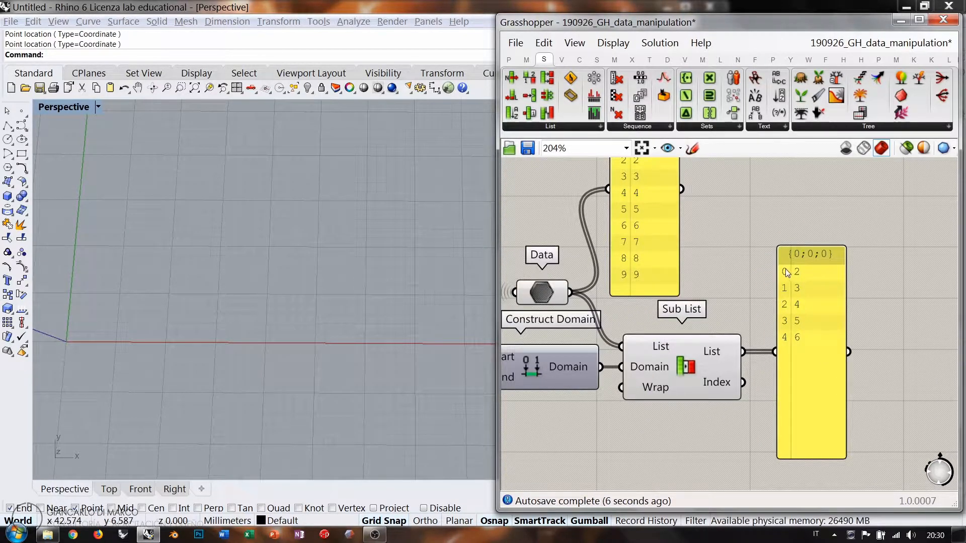
right_click_drag(792, 284, 798, 355)
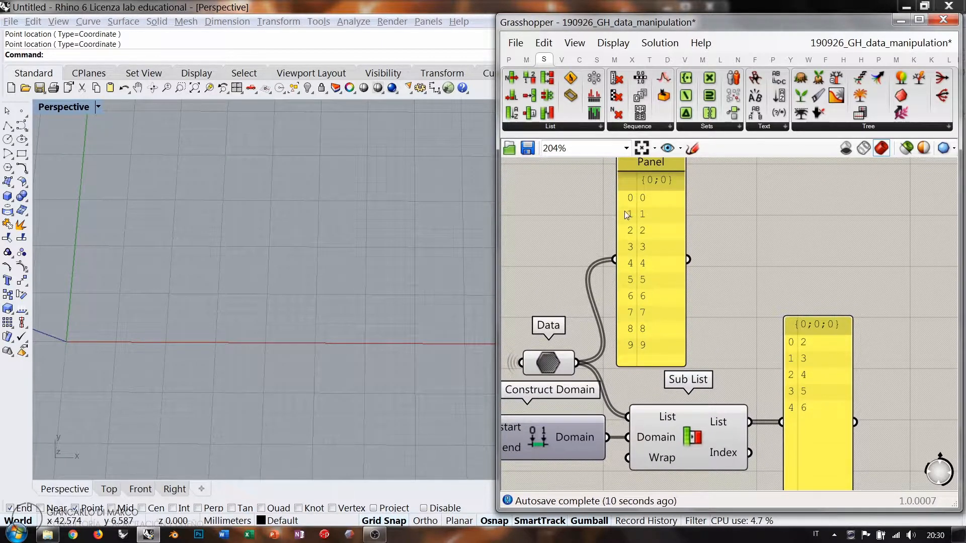
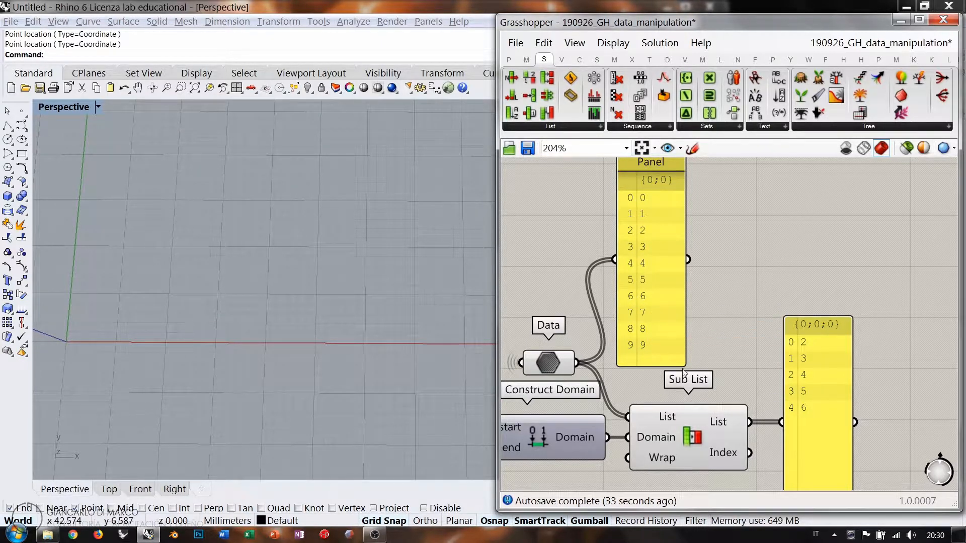
scroll(752, 288, "down", 1)
right_click_drag(800, 280, 760, 308)
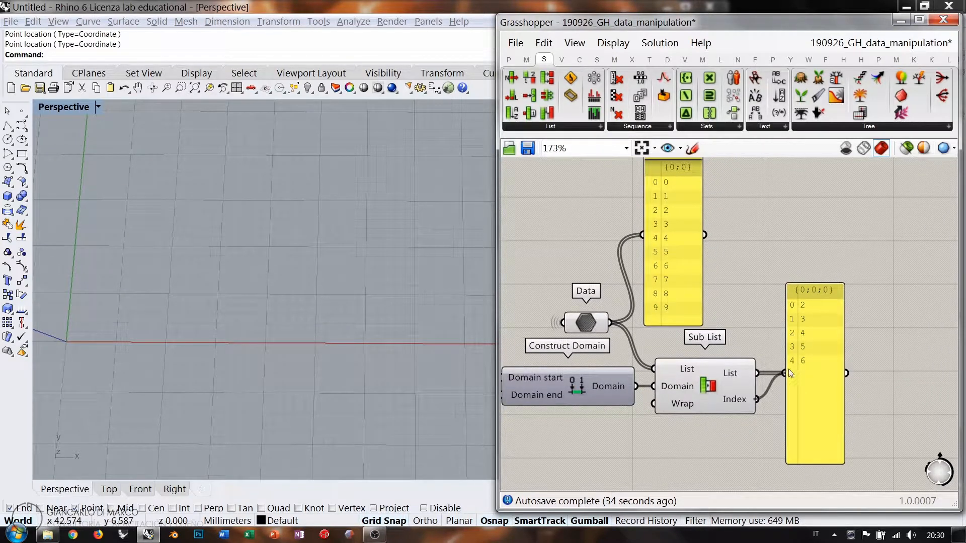
left_click_drag(789, 370, 787, 372)
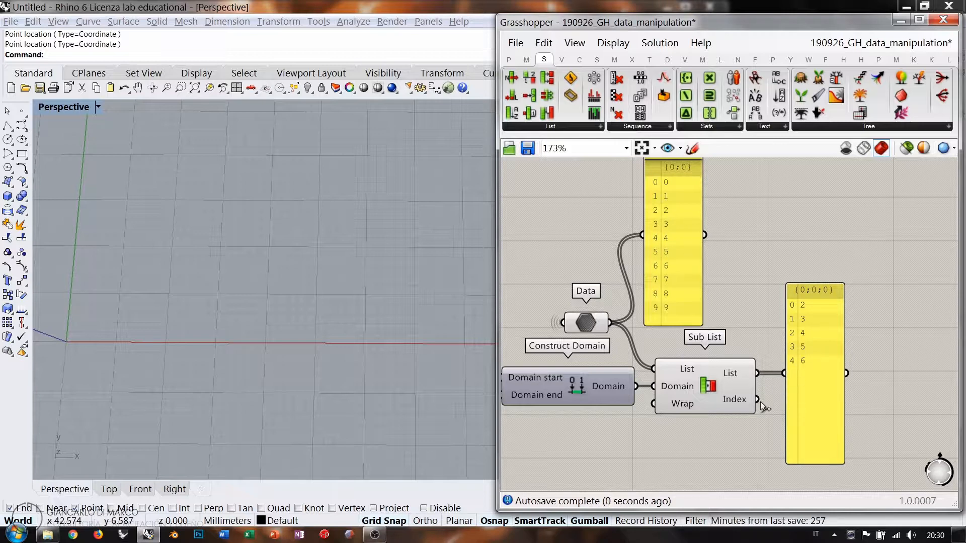
left_click_drag(758, 400, 784, 374, "ctrl")
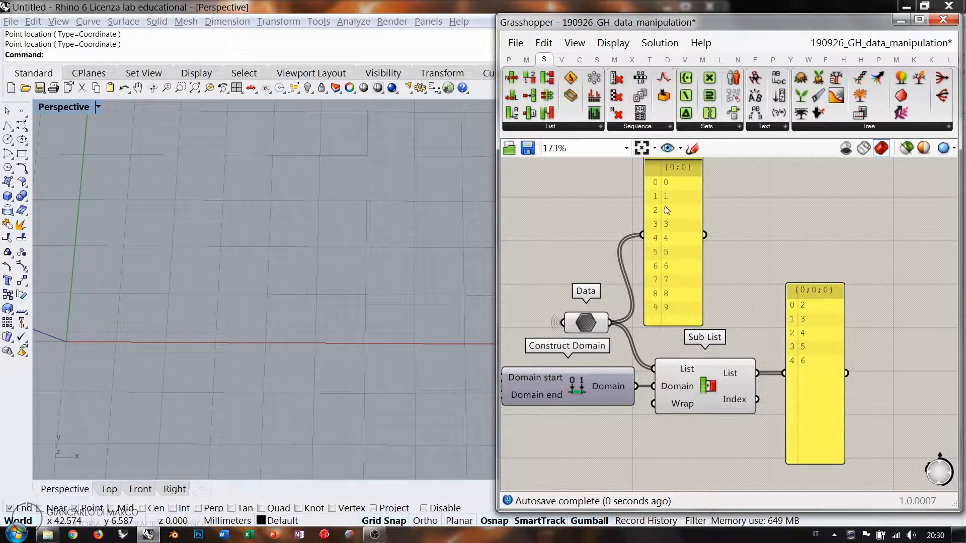
Move the Data parameter away from Sub List and add an Addition component with its A input fed by Data
scroll(667, 211, "up", 5)
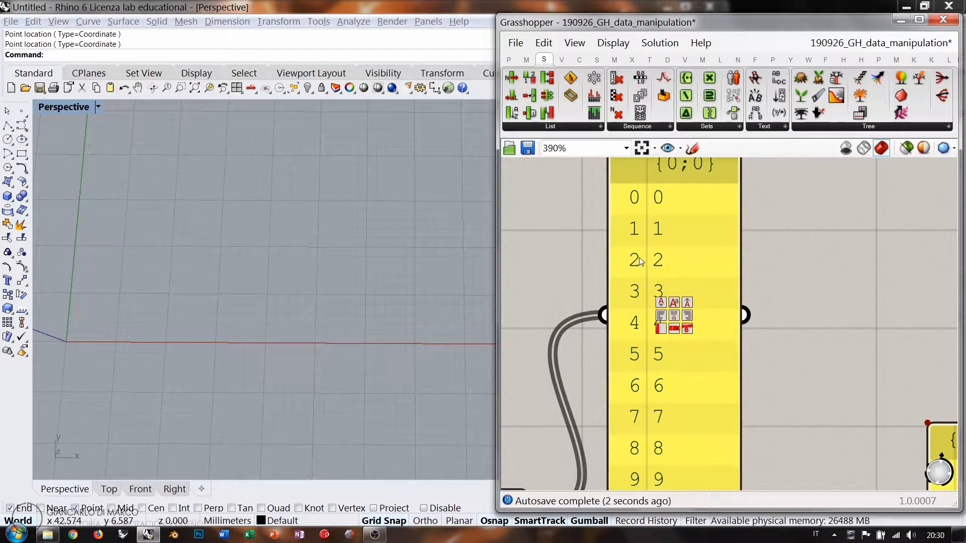
scroll(669, 257, "down", 6)
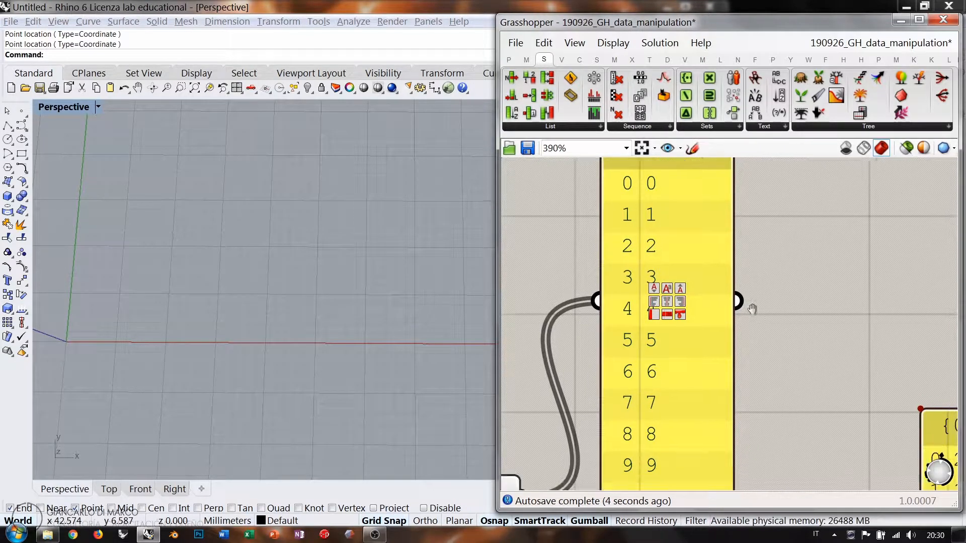
right_click_drag(719, 253, 771, 239)
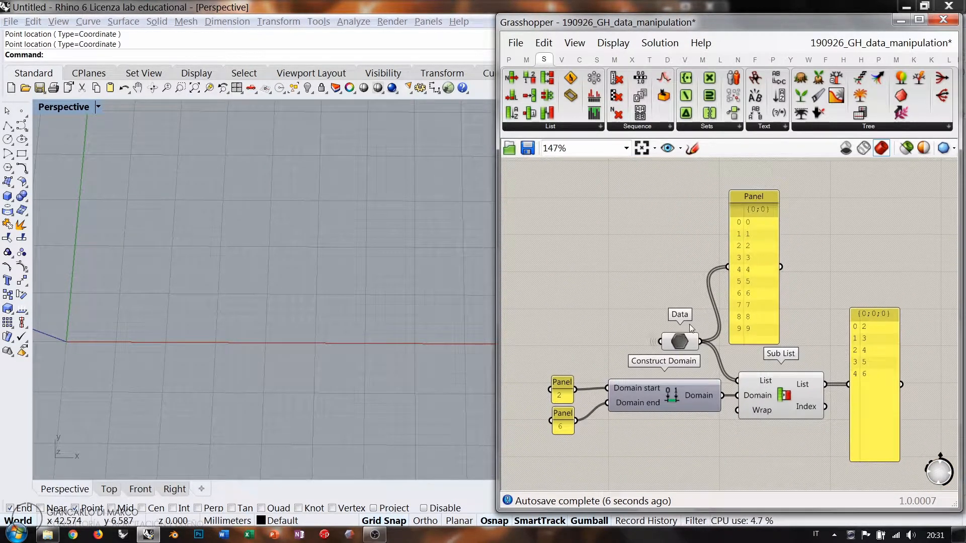
left_click_drag(682, 347, 601, 337)
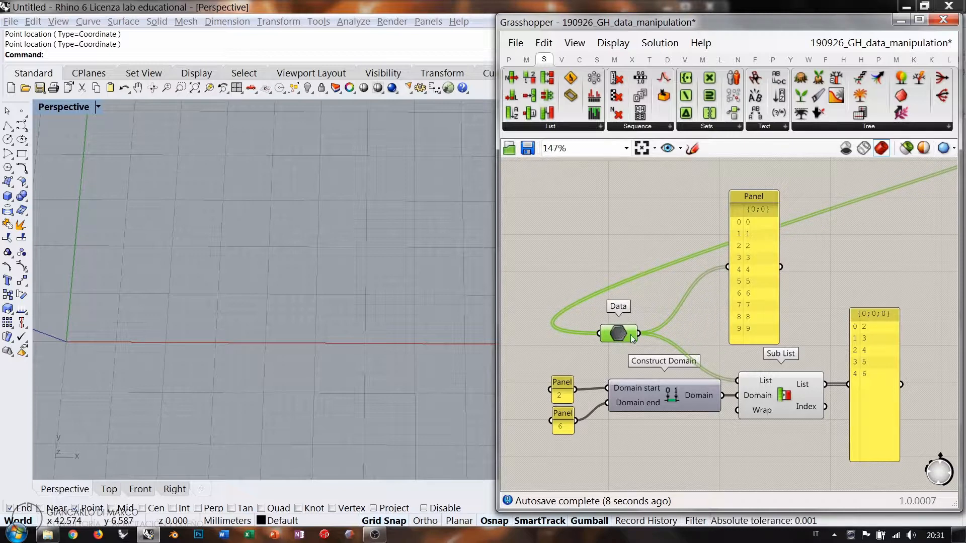
double_click(647, 304)
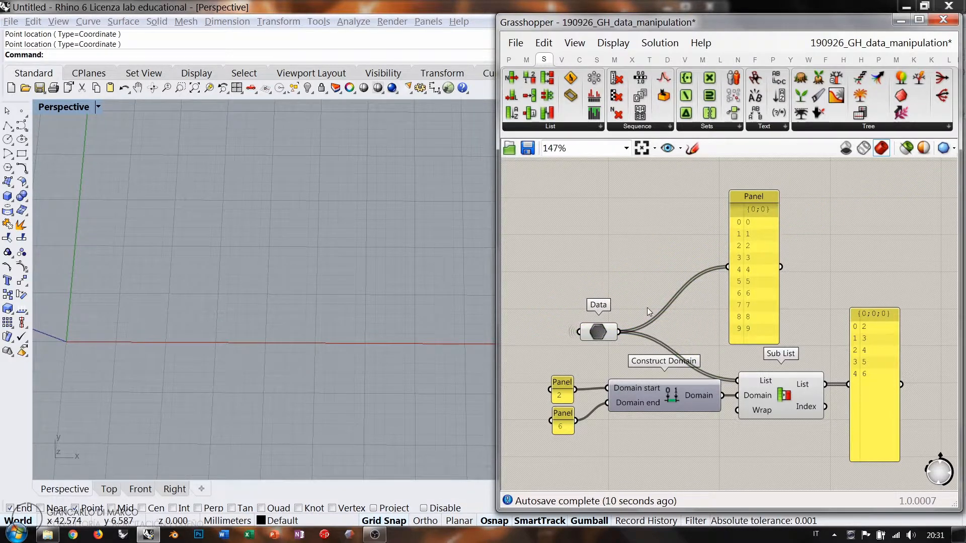
type("+")
key("Return")
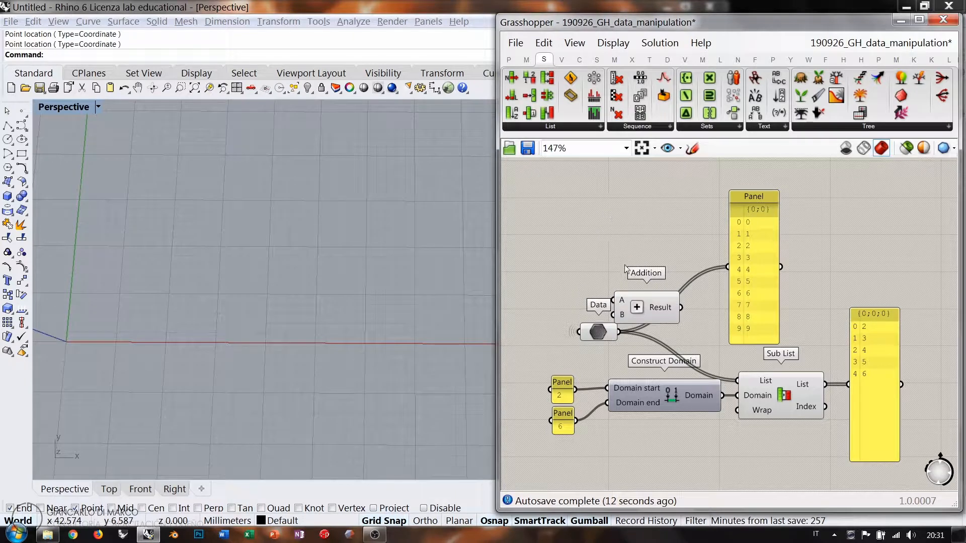
left_click_drag(609, 327, 613, 300)
left_click(674, 309)
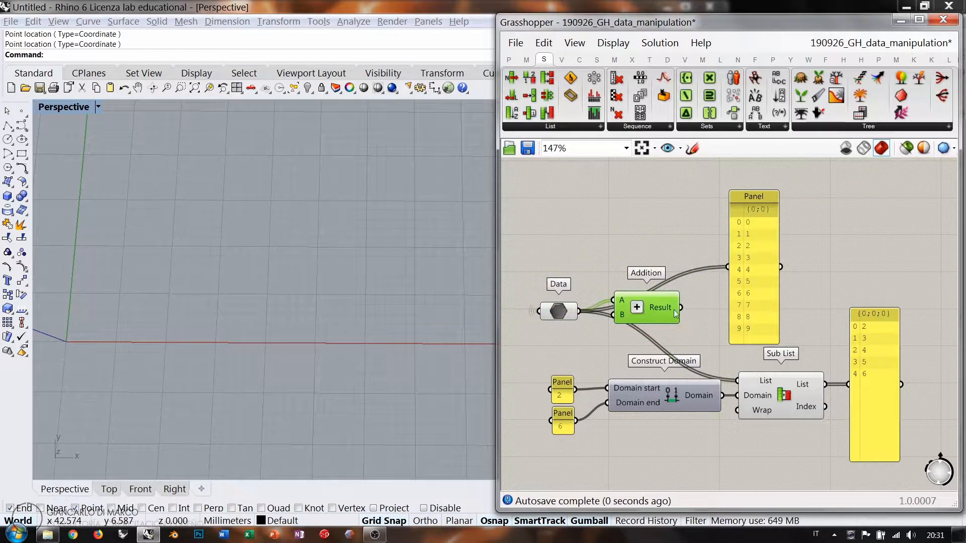
Feed Addition's Result into the data panel and Sub List's List input in place of the Data parameter
left_click_drag(682, 308, 728, 267)
left_click(715, 326)
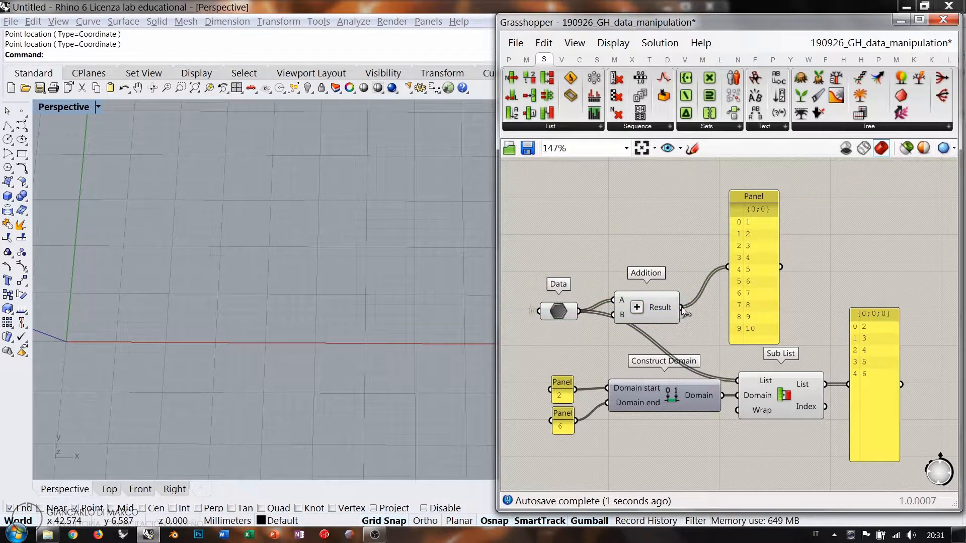
left_click_drag(681, 307, 738, 381)
right_click_drag(689, 257, 687, 271)
left_click(673, 324)
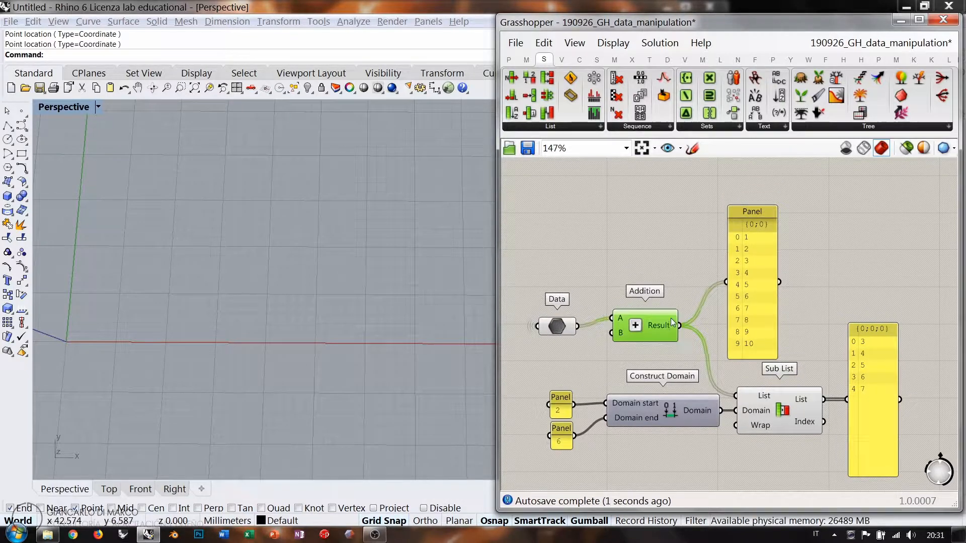
Move the Data parameter right beside Addition and shift both components slightly together
left_click_drag(671, 319, 664, 326)
left_click(664, 285)
scroll(782, 309, "up", 2)
right_click_drag(783, 309, 798, 315)
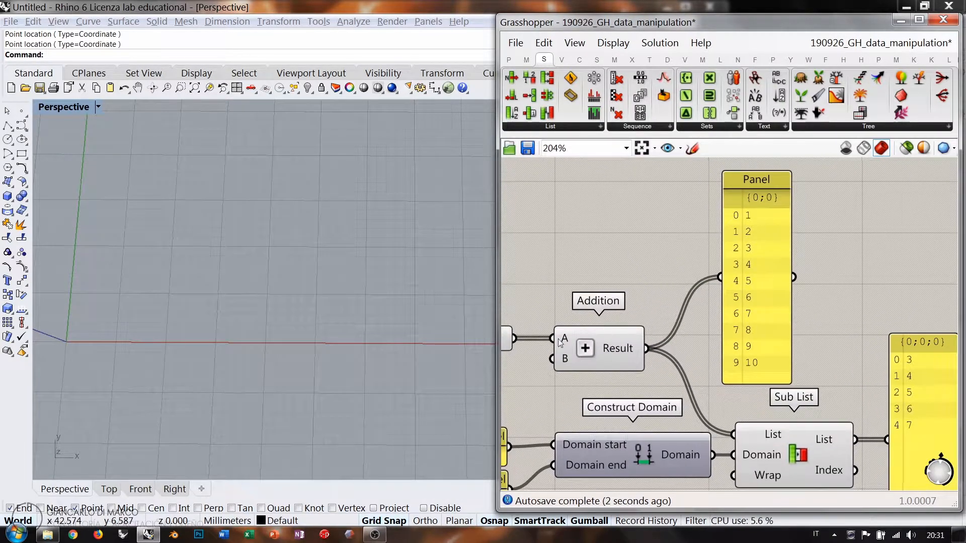
right_click_drag(523, 343, 563, 343)
left_click(549, 341)
left_click_drag(654, 315, 578, 349)
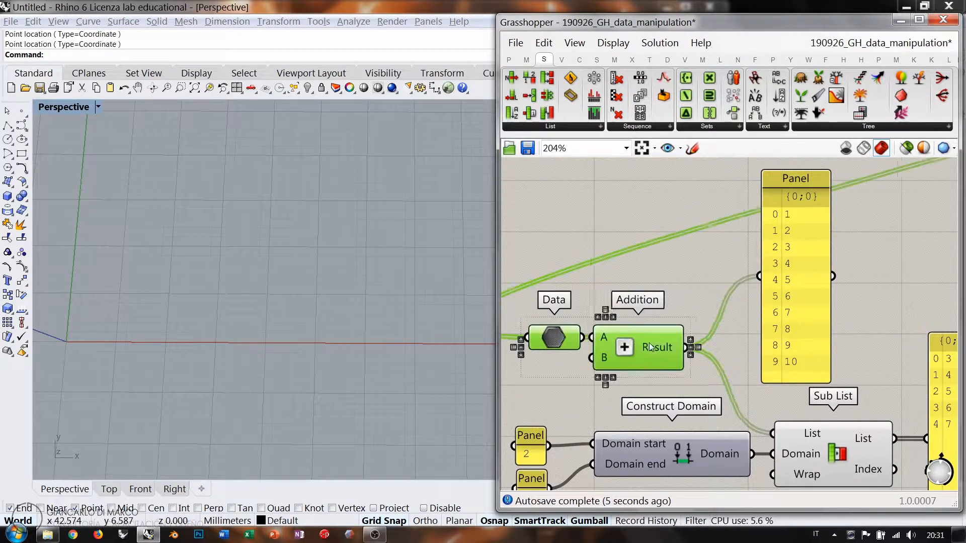
left_click_drag(649, 342, 667, 343)
left_click(692, 286)
right_click_drag(762, 243, 737, 246)
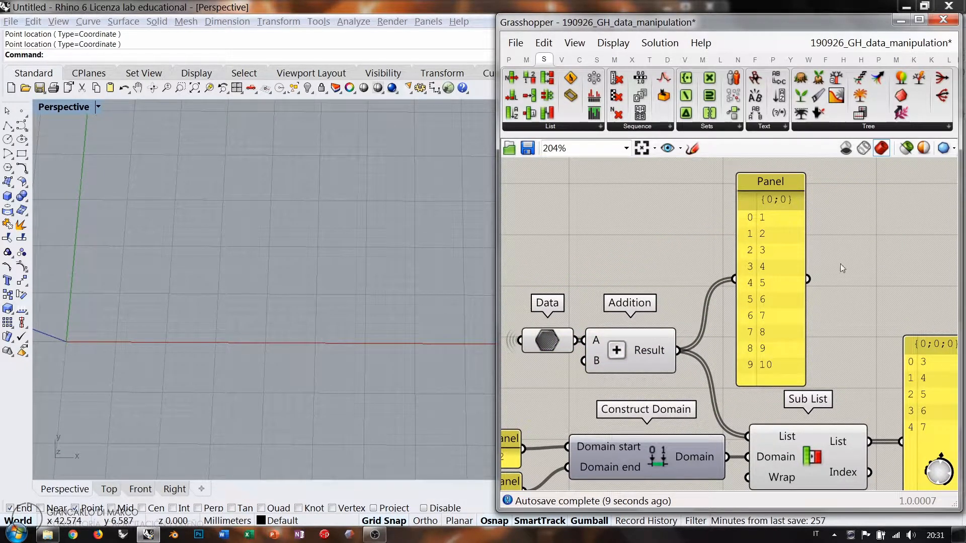
Try feeding the result panel from Sub List's Index output, and reconnect it to the List output
right_click_drag(863, 314, 804, 305)
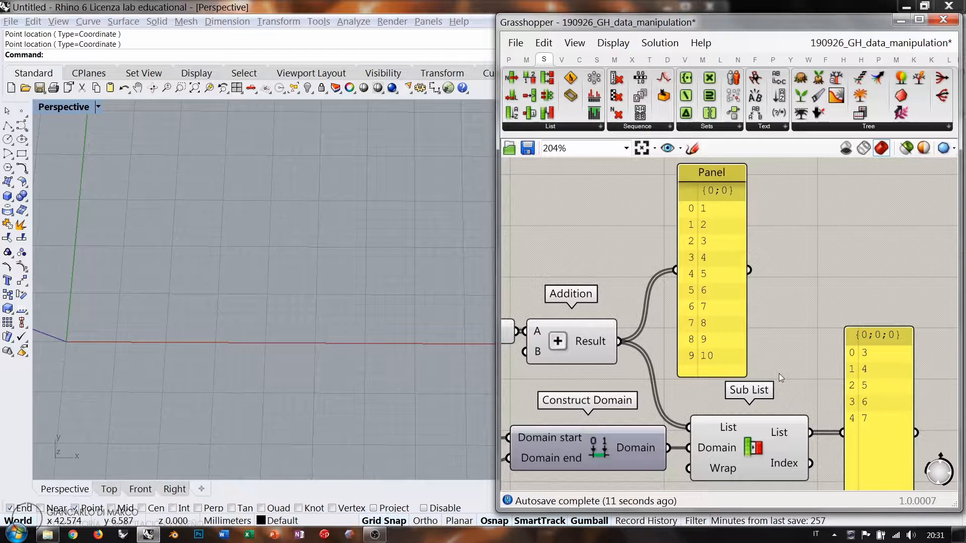
right_click_drag(779, 374, 788, 381)
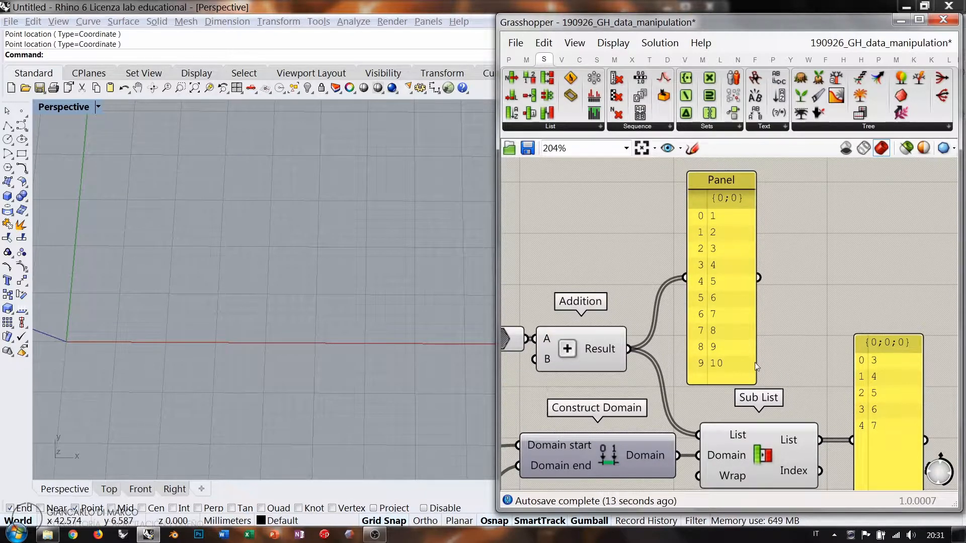
right_click_drag(616, 415, 768, 377)
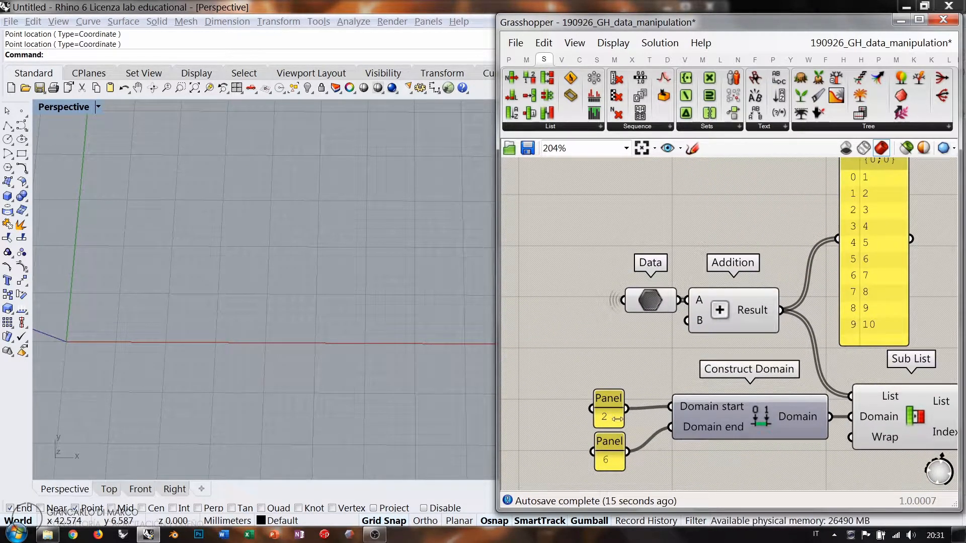
right_click_drag(900, 265, 689, 274)
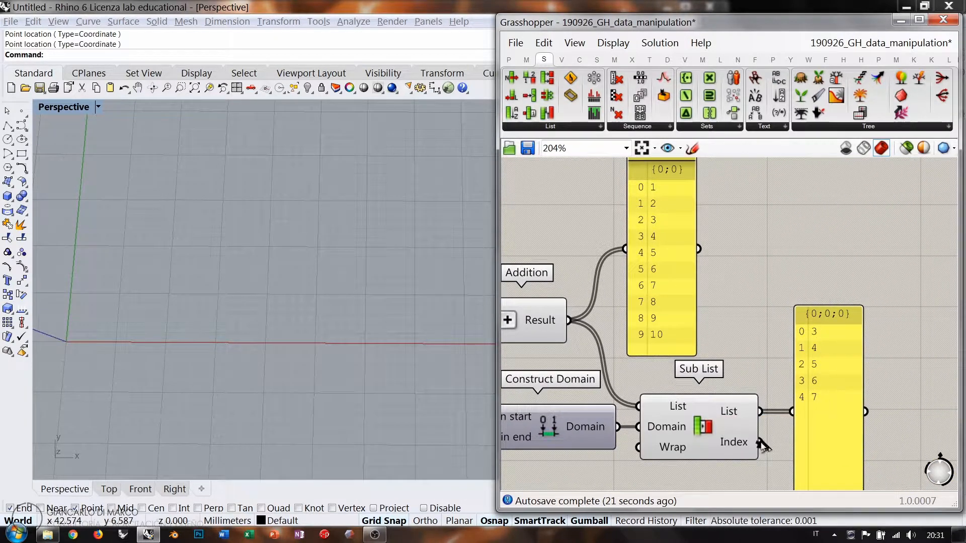
left_click_drag(760, 443, 791, 412, "shift")
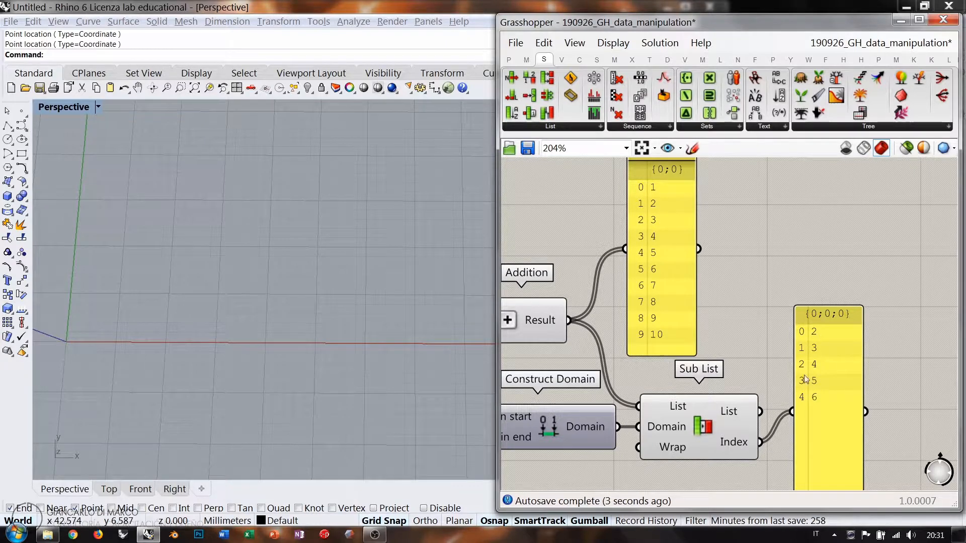
right_click_drag(694, 363, 788, 340)
scroll(750, 336, "down", 2)
right_click_drag(623, 368, 642, 362)
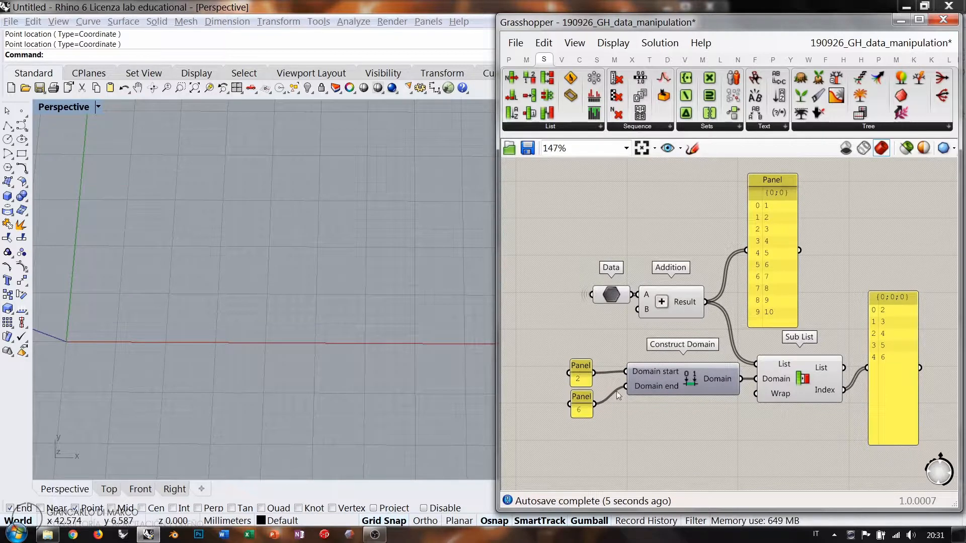
left_click_drag(846, 372, 866, 368)
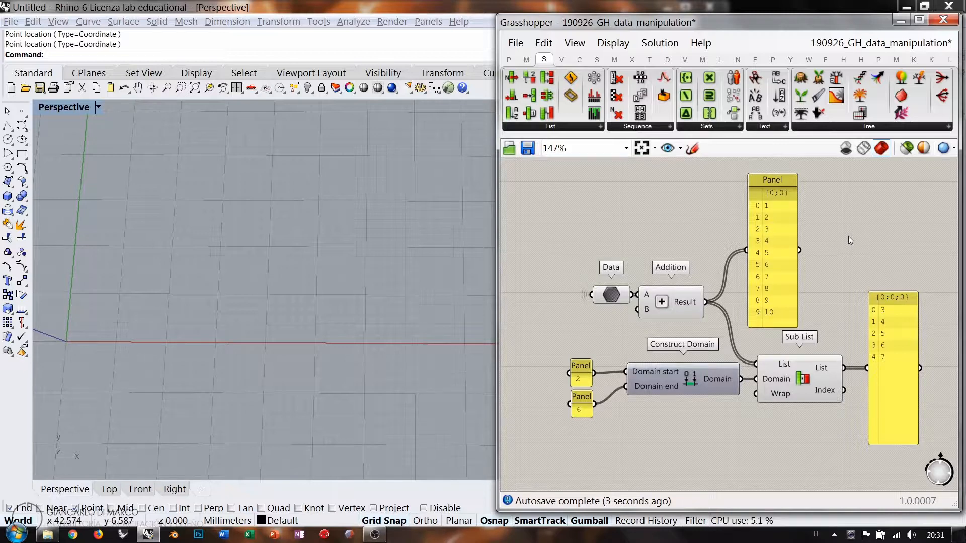
right_click_drag(850, 237, 827, 245)
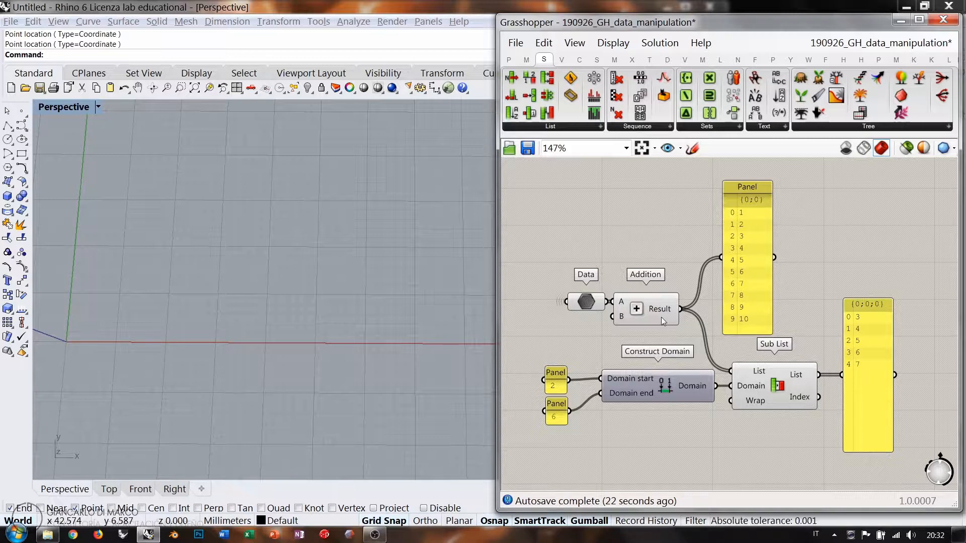
Delete the whole Sub List example, including the Data, Addition and Construct Domain components and all its panels
left_click_drag(591, 306, 583, 307)
left_click(755, 344)
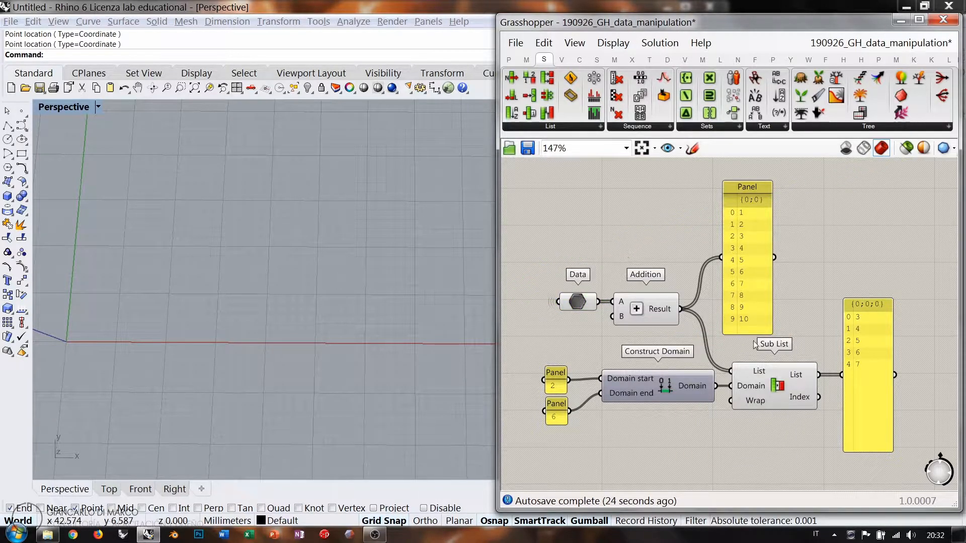
left_click_drag(900, 201, 523, 460)
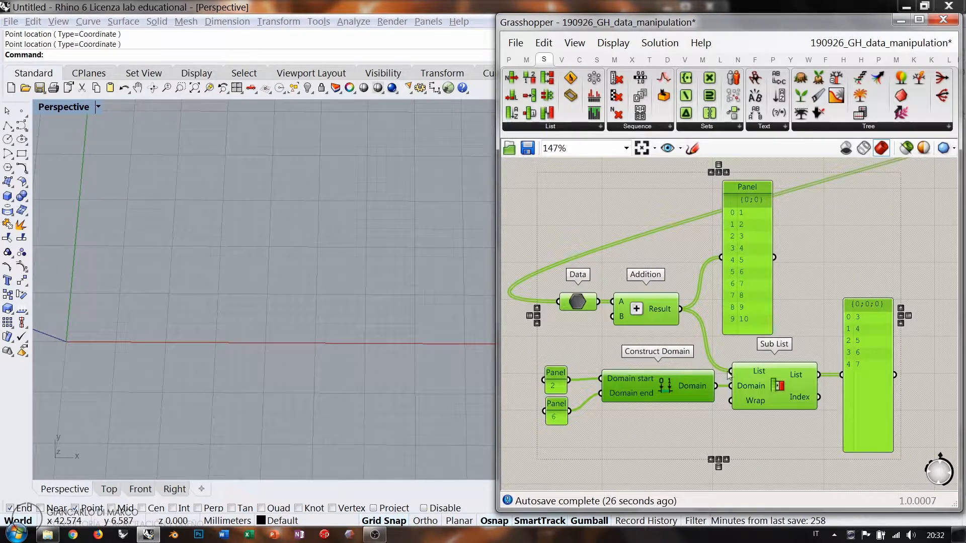
key("Delete")
scroll(623, 334, "down", 8)
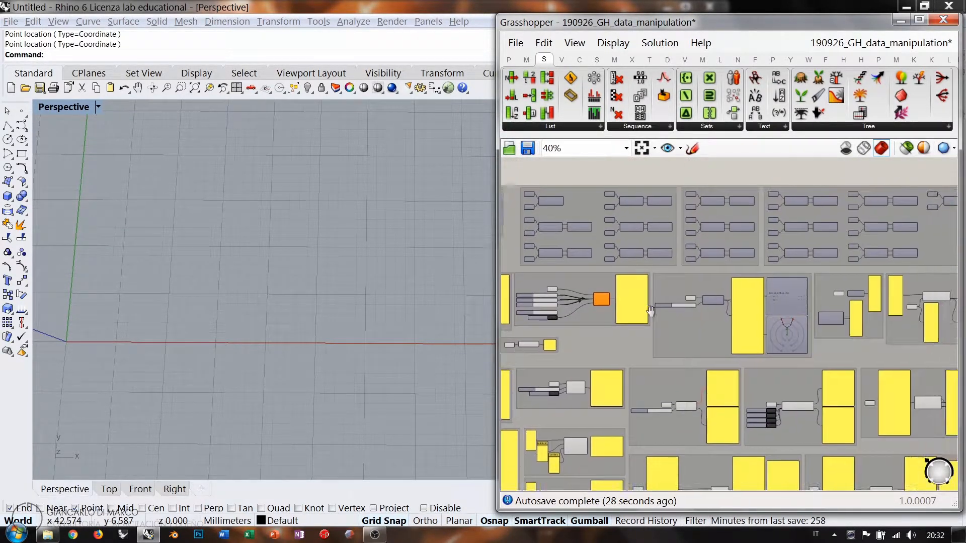
Examine the prepared Sub List, Insert Items and Replace Items examples, including their items, indices and wrap inputs
scroll(864, 300, "up", 5)
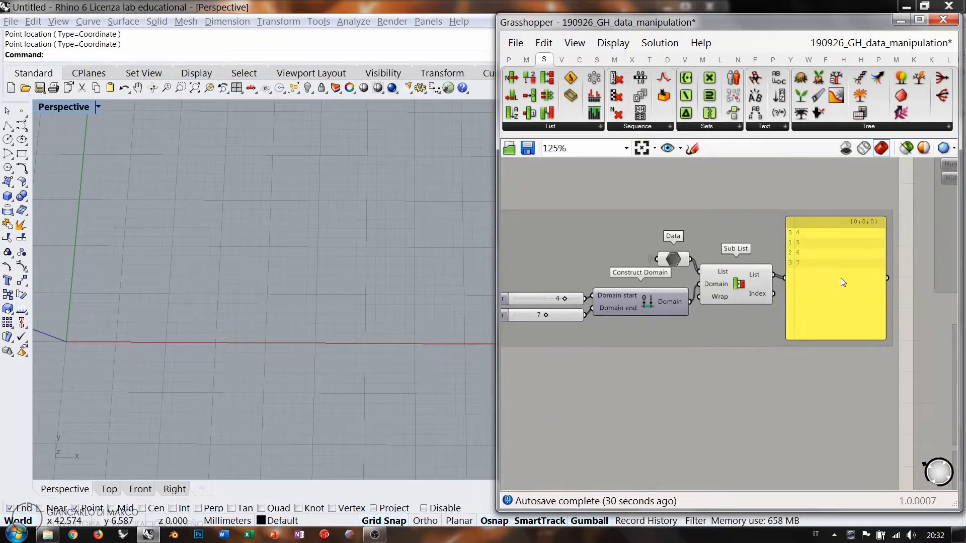
scroll(839, 276, "down", 5)
scroll(636, 321, "up", 8)
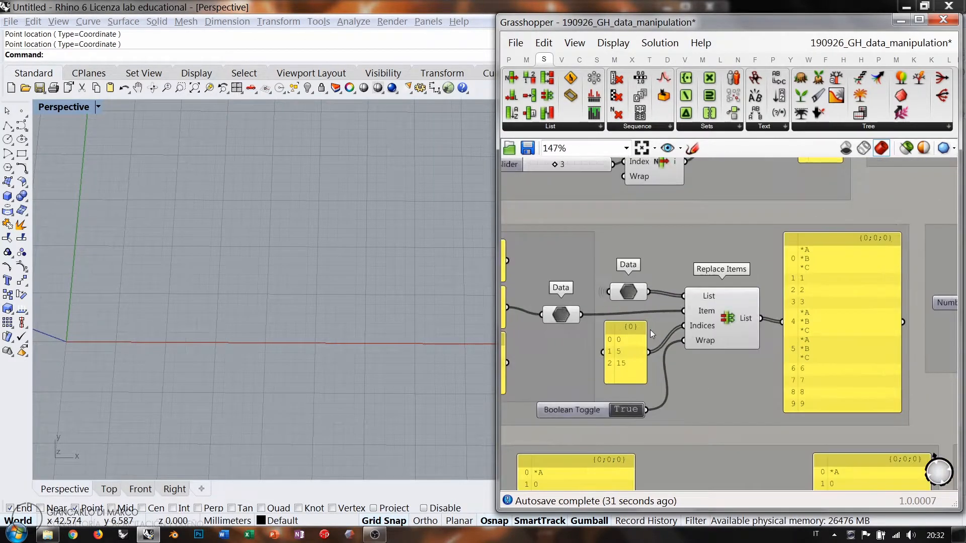
left_click_drag(632, 301, 633, 298)
left_click(621, 317)
scroll(621, 316, "down", 3)
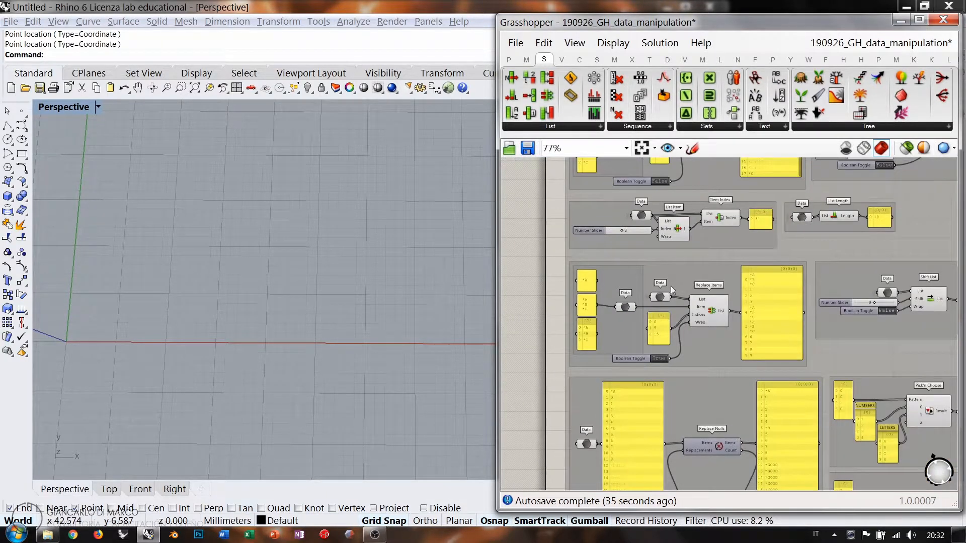
right_click_drag(671, 286, 674, 336)
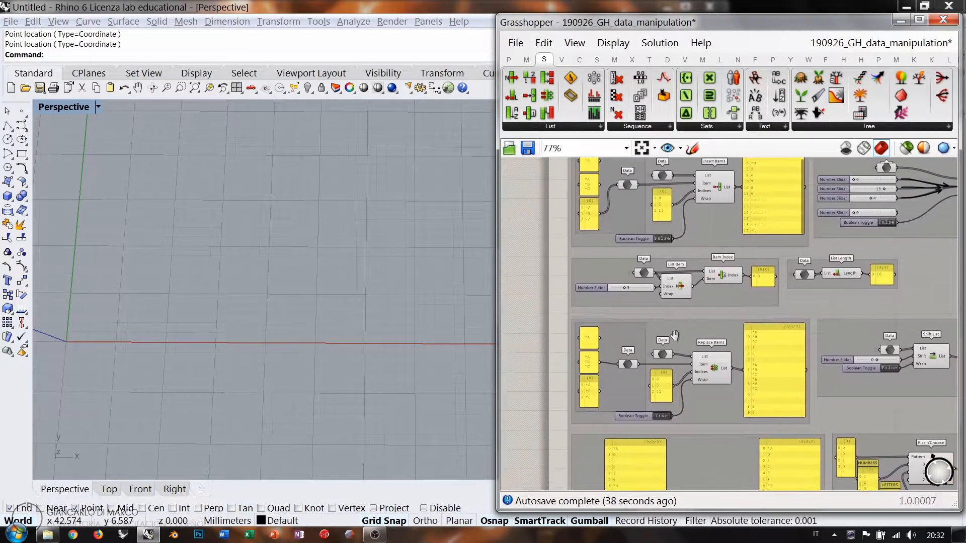
right_click_drag(693, 244, 701, 281)
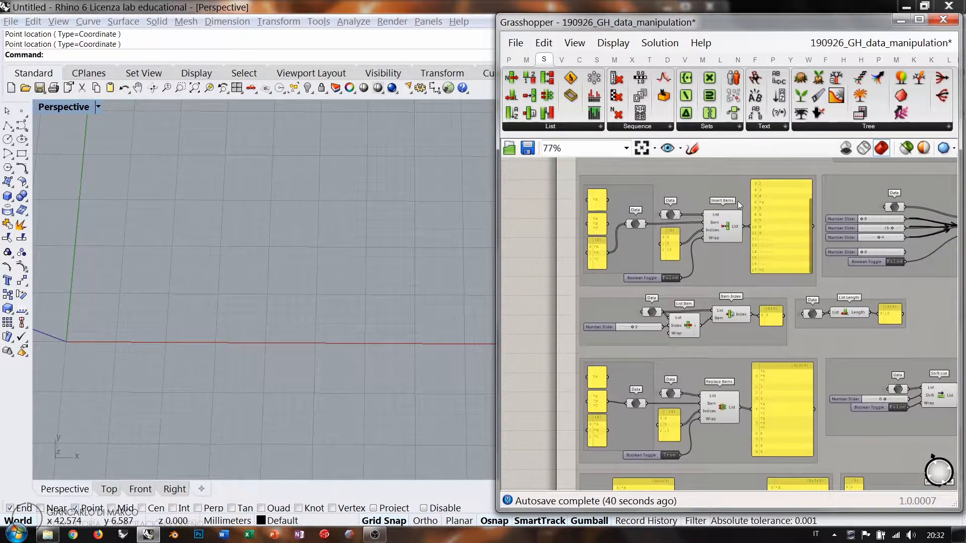
scroll(716, 199, "up", 4)
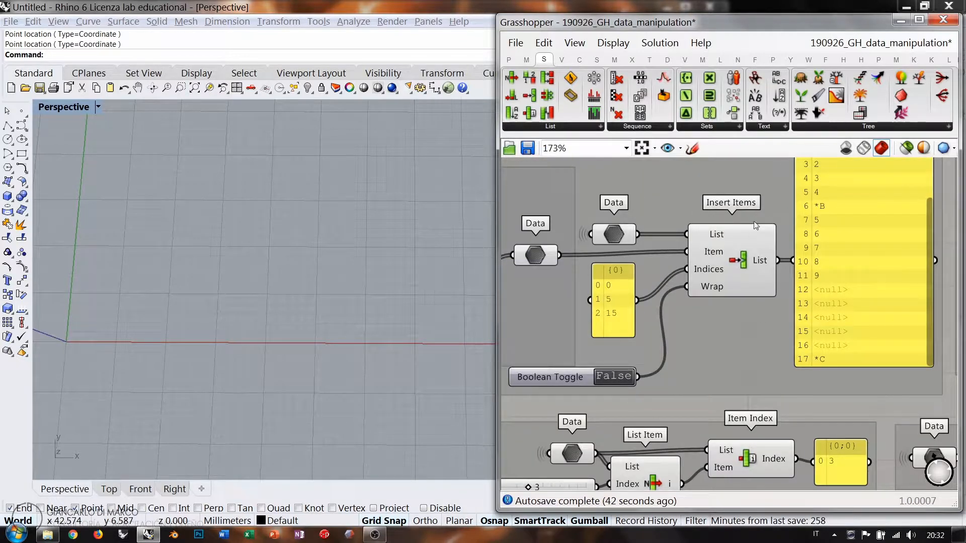
scroll(761, 207, "down", 3)
right_click_drag(715, 443, 740, 334)
scroll(715, 352, "up", 1)
scroll(740, 334, "up", 1)
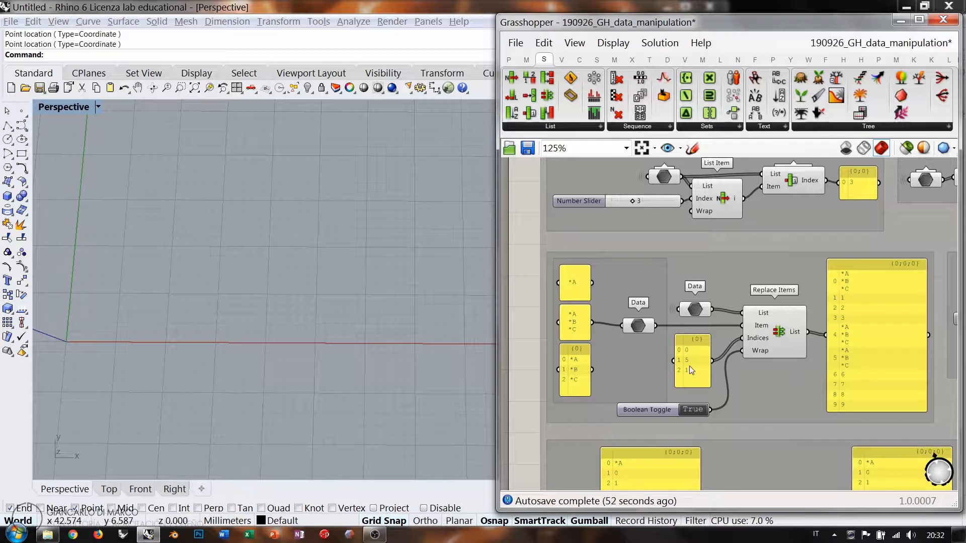
type("5")
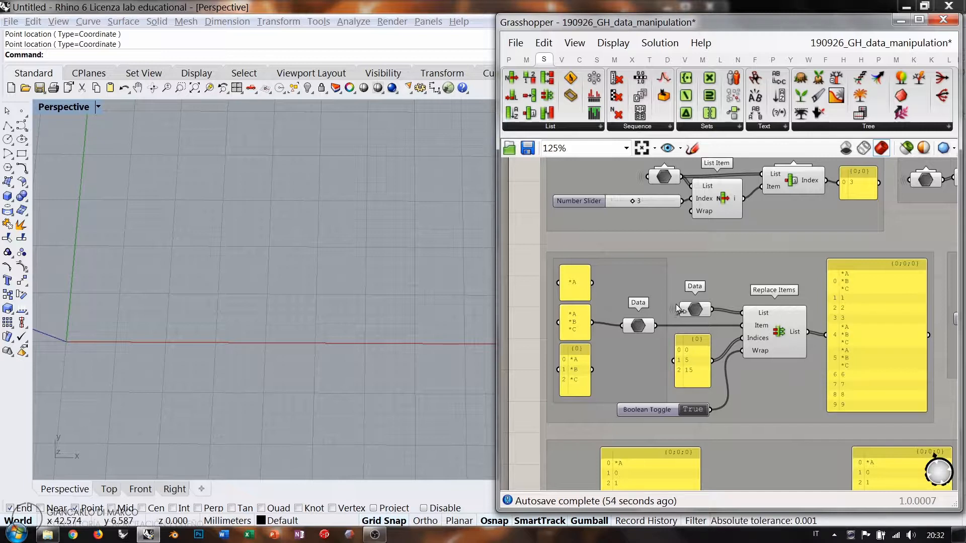
right_click_drag(678, 311, 768, 320)
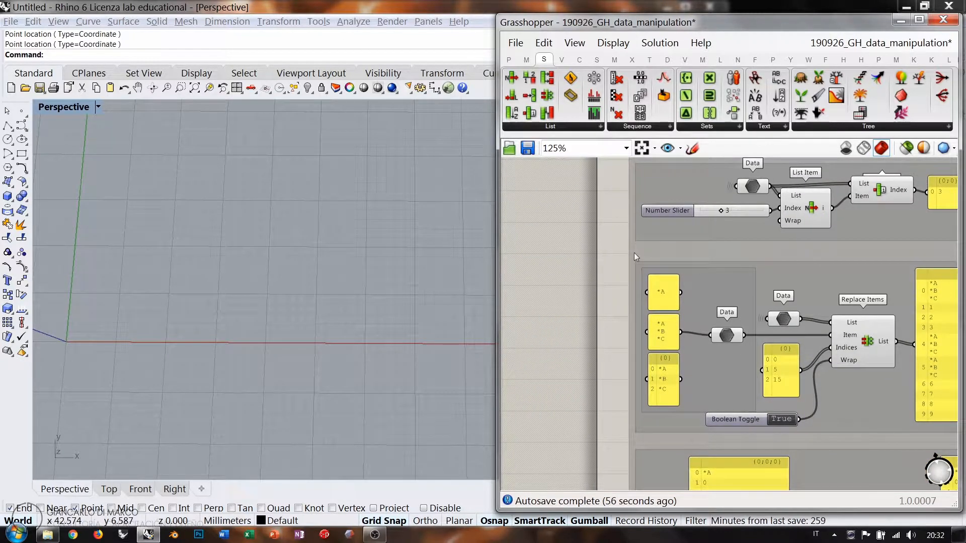
Place a Replace Items component on the empty canvas area away from the prepared example groups
left_click_drag(547, 95, 556, 351)
right_click_drag(556, 347, 844, 312)
scroll(844, 312, "down", 2)
left_click_drag(830, 309, 652, 292)
right_click_drag(652, 292, 773, 296)
scroll(783, 291, "up", 3)
left_click_drag(773, 296, 752, 303)
left_click(689, 282)
scroll(680, 281, "down", 3)
right_click_drag(833, 247, 658, 351)
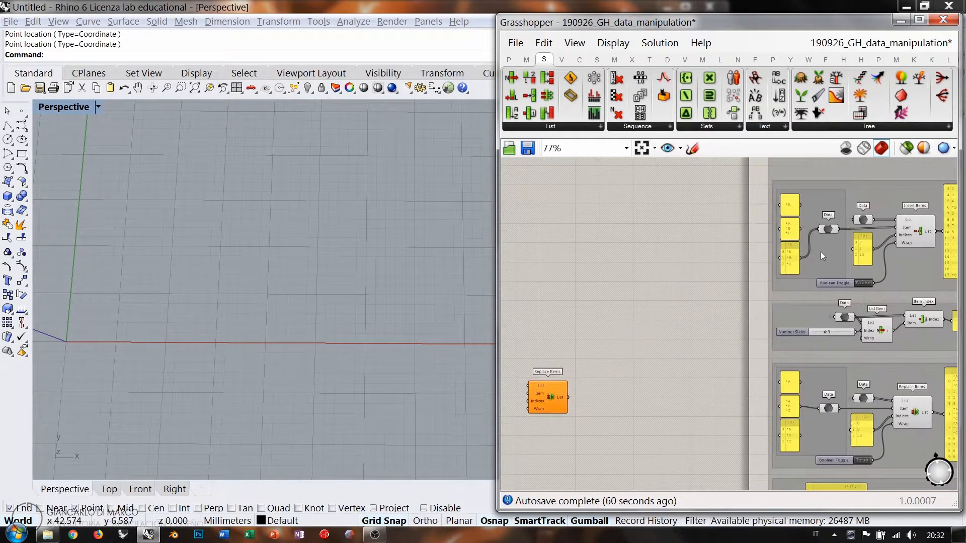
Copy the Data parameter from the Insert Items example beside the new Replace Items component and connect it to the List input
left_click(863, 223)
left_click_drag(865, 221, 552, 355, "alt")
right_click_drag(569, 367, 749, 315)
scroll(712, 322, "up", 3)
left_click_drag(749, 276, 654, 316)
left_click_drag(673, 318, 704, 339)
left_click_drag(653, 321, 609, 299)
left_click_drag(737, 366, 712, 322)
left_click(637, 322)
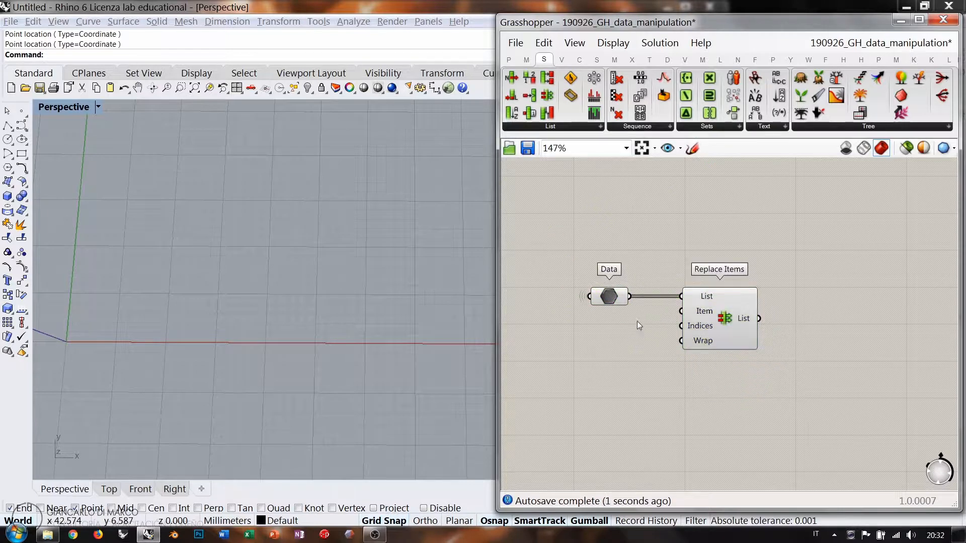
left_click_drag(612, 297, 608, 297)
left_click(617, 326)
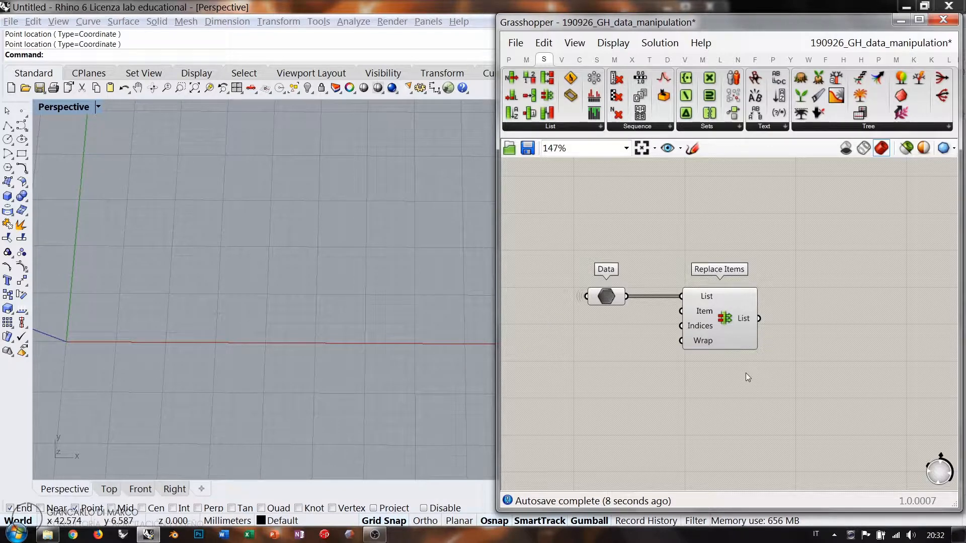
Move Data higher, create a panel containing CIAO below it, and feed the panel into Replace Items' Item input
mouse_move(704, 311)
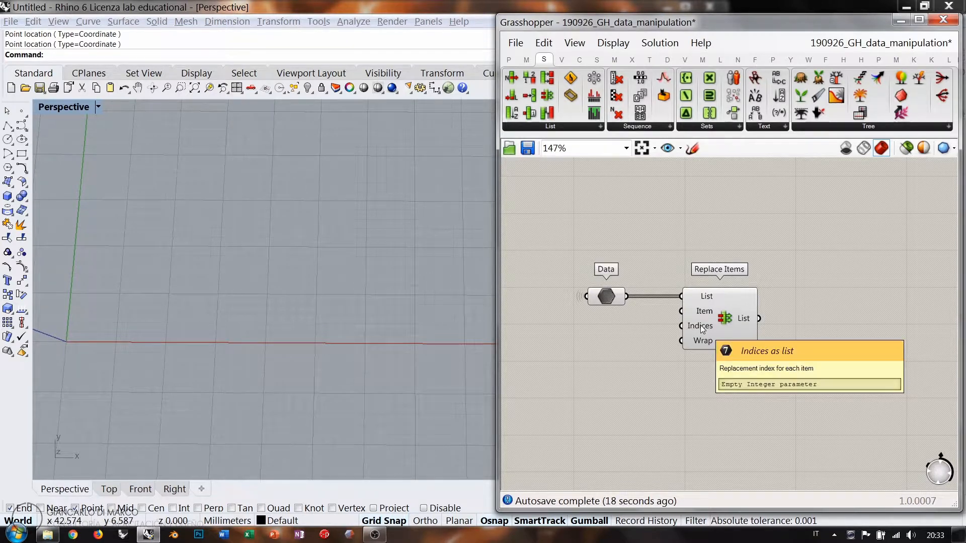
right_click_drag(635, 329, 705, 343)
left_click_drag(680, 313, 668, 287)
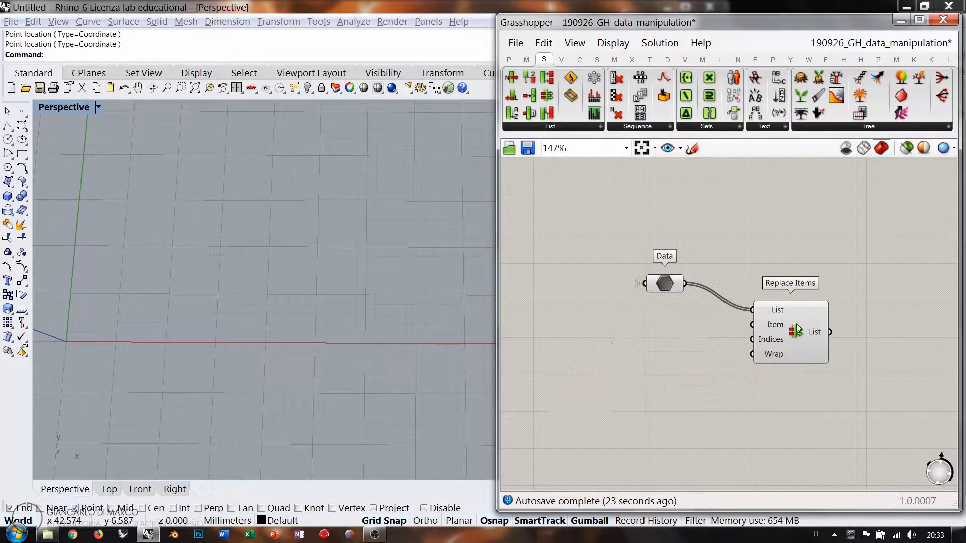
double_click(579, 328)
type("\"CIAO")
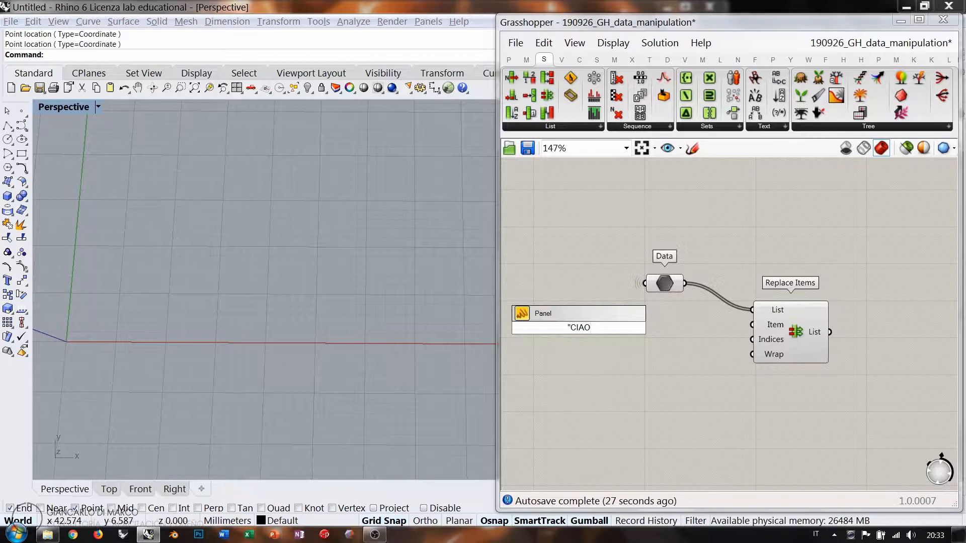
key("Return")
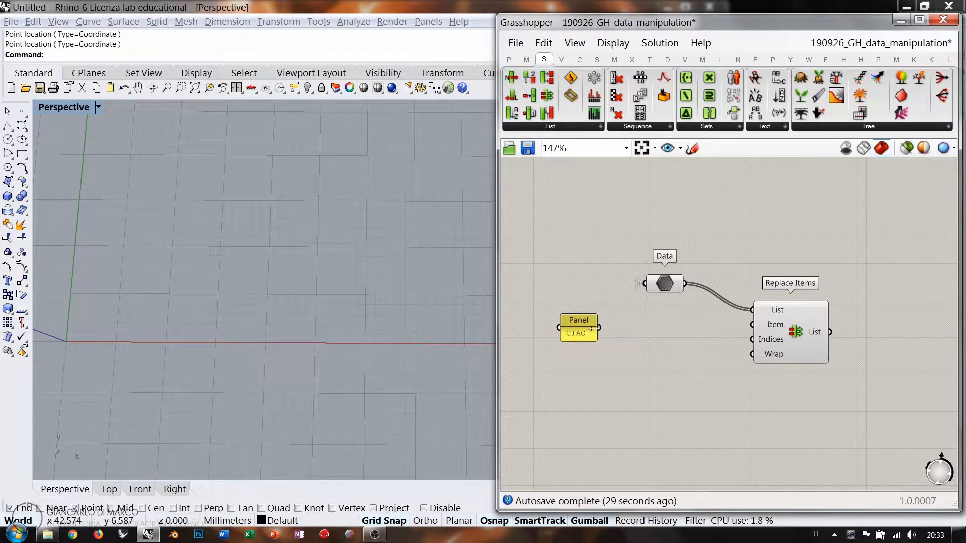
left_click_drag(594, 328, 752, 324)
left_click_drag(575, 323, 659, 309)
left_click(673, 355)
Add an empty panel above Replace Items and feed it from the Data parameter
mouse_move(772, 342)
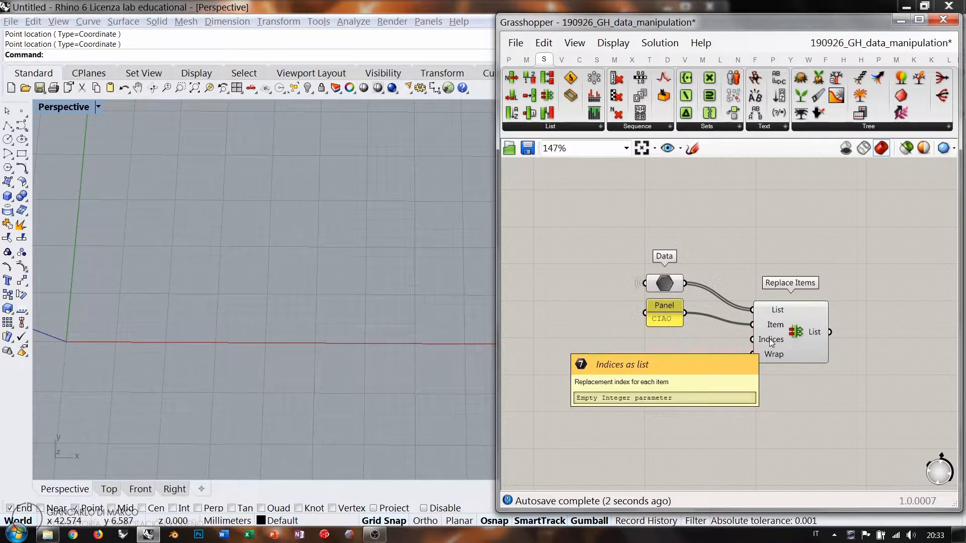
double_click(727, 237)
type("\"")
key("Return")
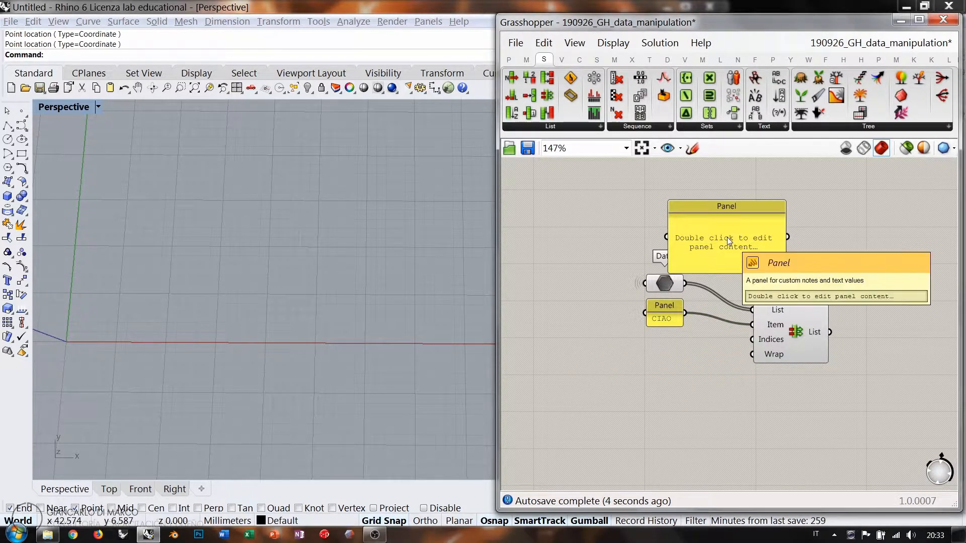
left_click_drag(727, 237, 698, 218)
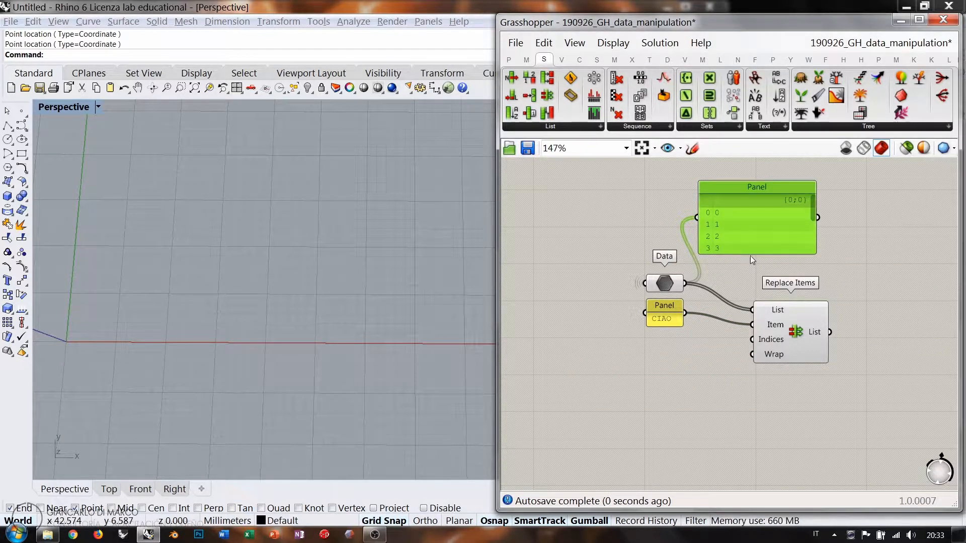
Enlarge the panel above Replace Items so that all items of the data list fit inside it
left_click_drag(808, 213, 810, 191)
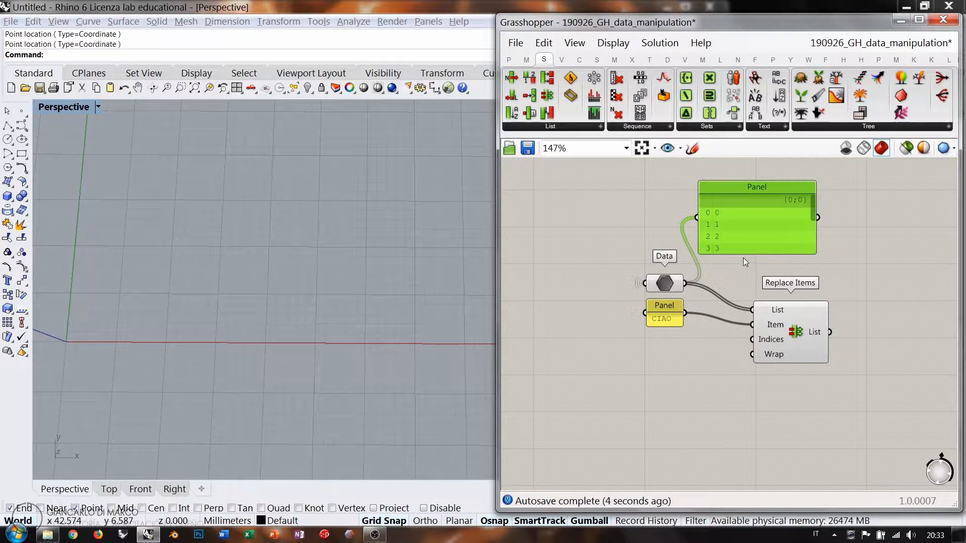
left_click_drag(743, 254, 733, 271)
left_click(683, 381)
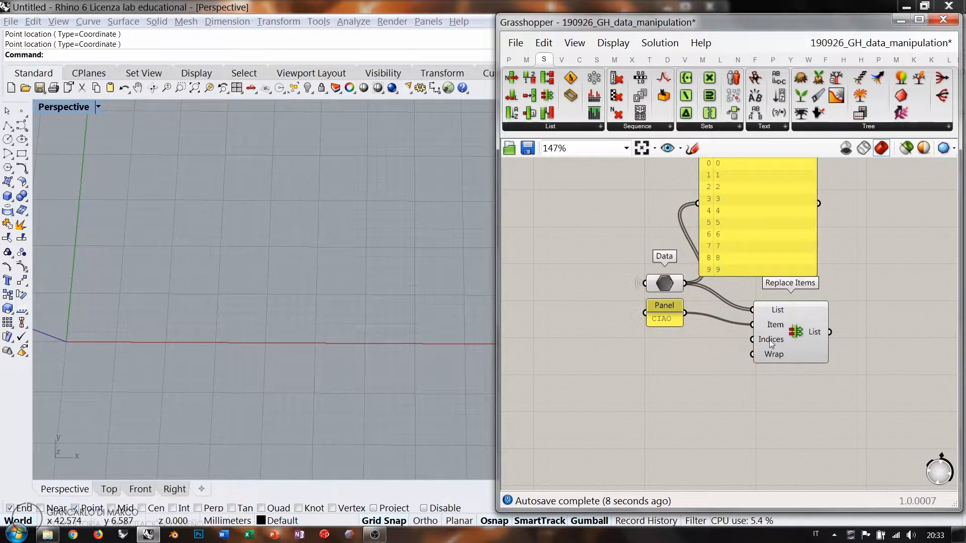
Add a number slider set to 0 below the CIAO panel and connect it to Replace Items' Indices input
double_click(651, 371)
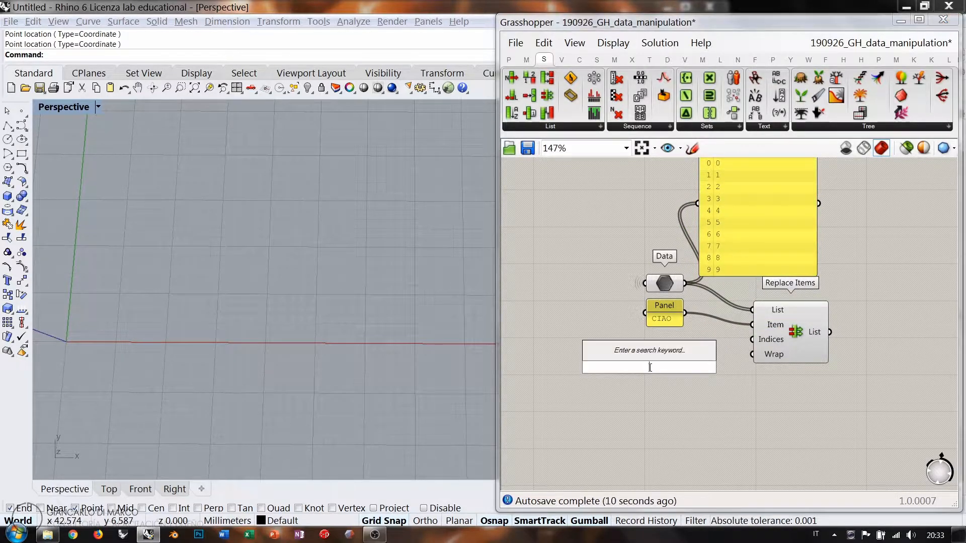
type("slider")
key("Return")
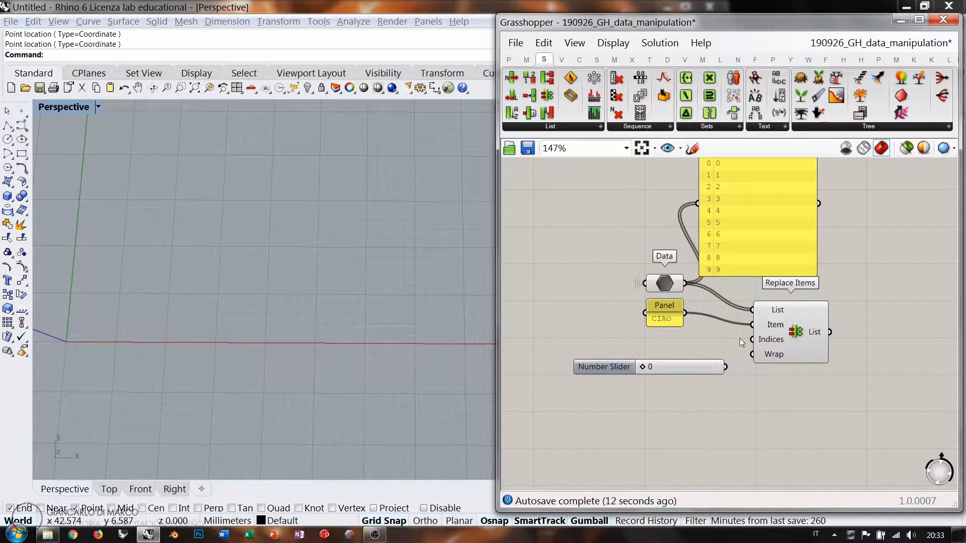
left_click_drag(752, 339, 672, 343)
left_click(690, 372)
left_click(674, 361)
right_click_drag(717, 330, 696, 355)
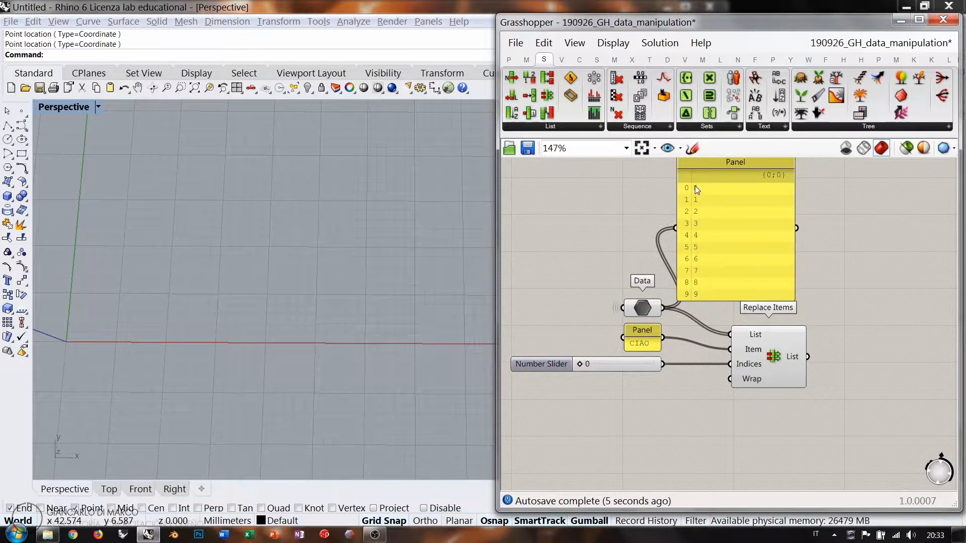
Duplicate the data panel beside Replace Items and feed the copy from the component's List output
left_click_drag(725, 241, 878, 356, "alt")
left_click_drag(807, 356, 854, 343)
left_click(818, 260)
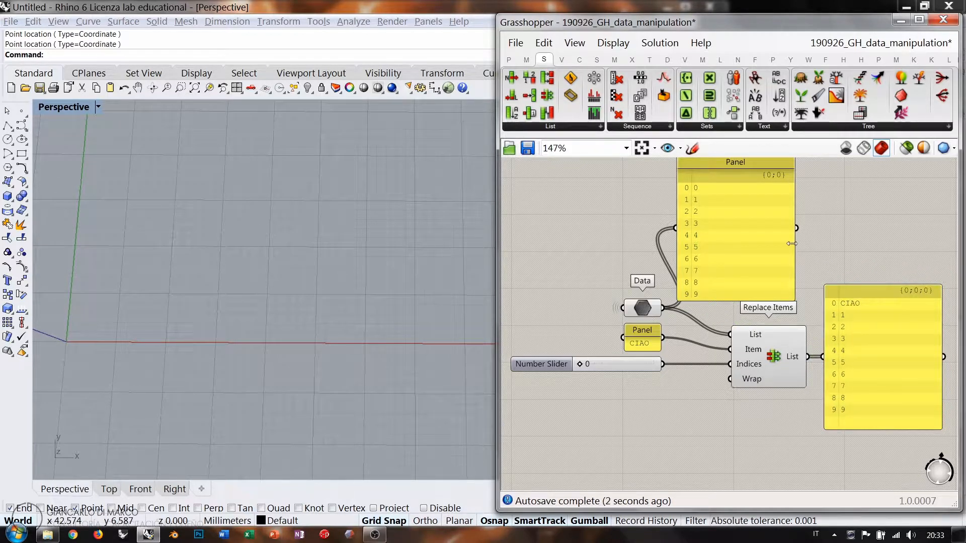
Narrow both list panels and set the Indices slider to 3
left_click_drag(791, 244, 717, 244)
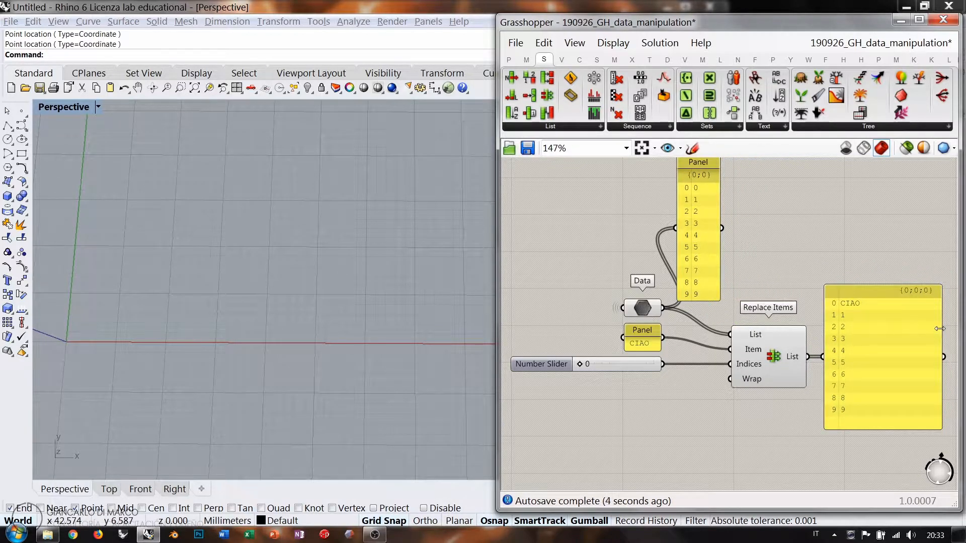
left_click_drag(940, 329, 879, 330)
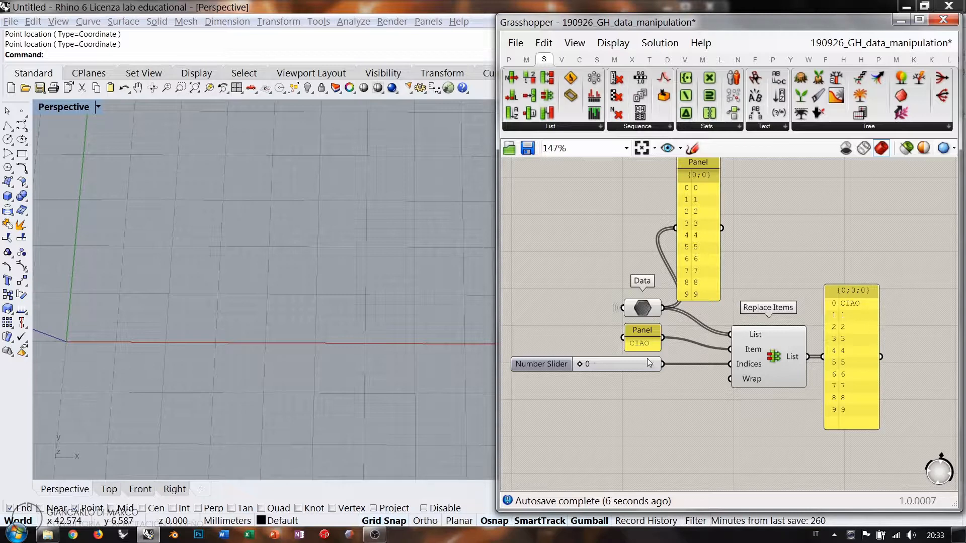
left_click_drag(579, 367, 604, 366)
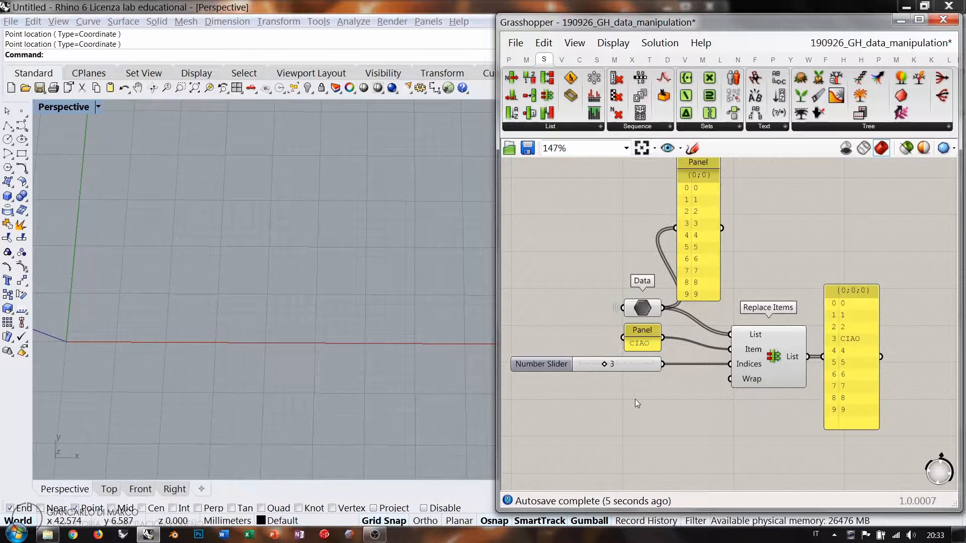
Change the item panel's text to two lines of CIAO, and make room for it above the slider
double_click(639, 343)
left_click(625, 297)
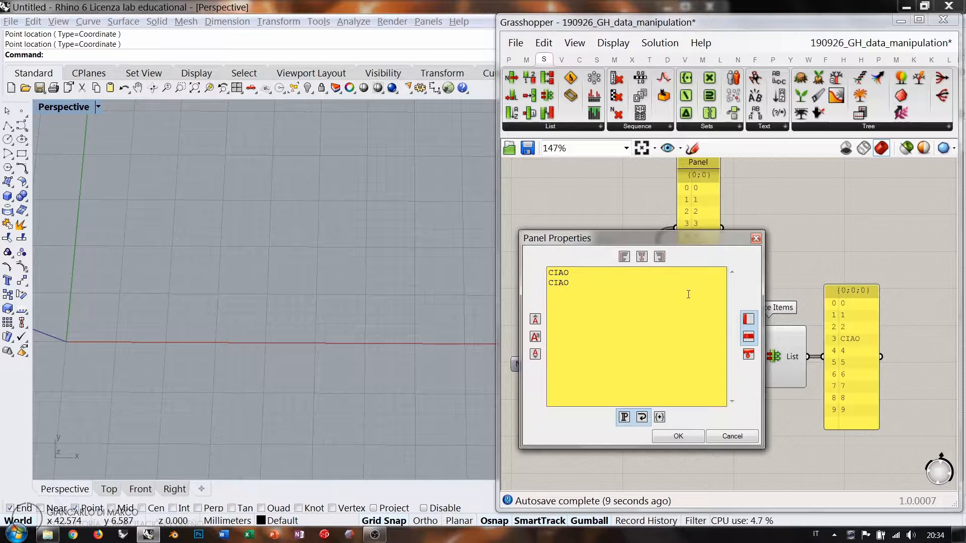
left_click(691, 436)
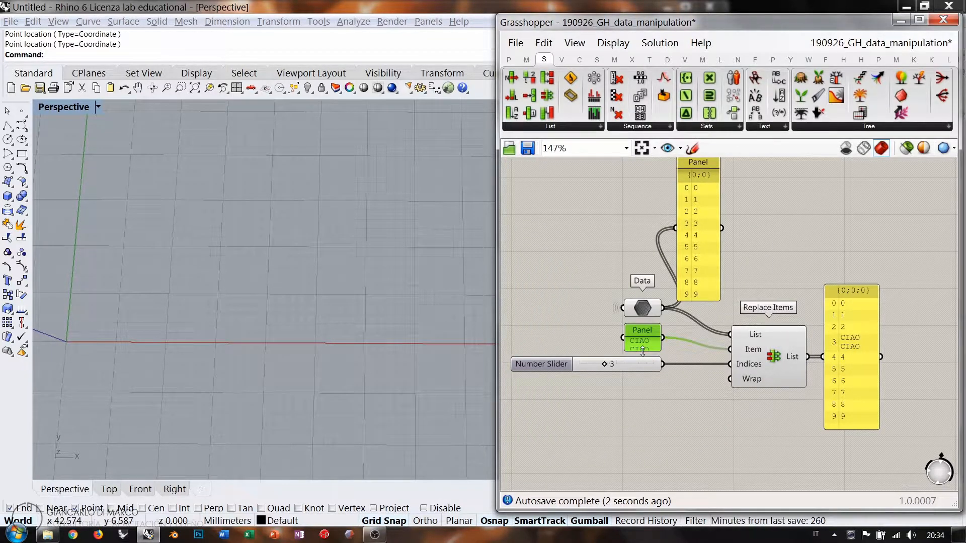
left_click_drag(642, 352, 634, 378)
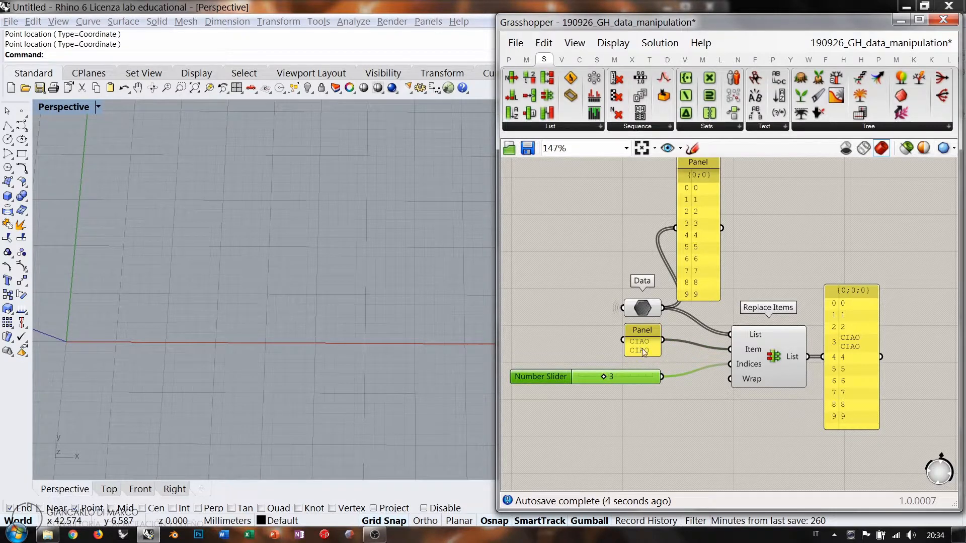
Turn off Multiline Data for the CIAO panel so each line counts as a separate item
right_click(644, 352)
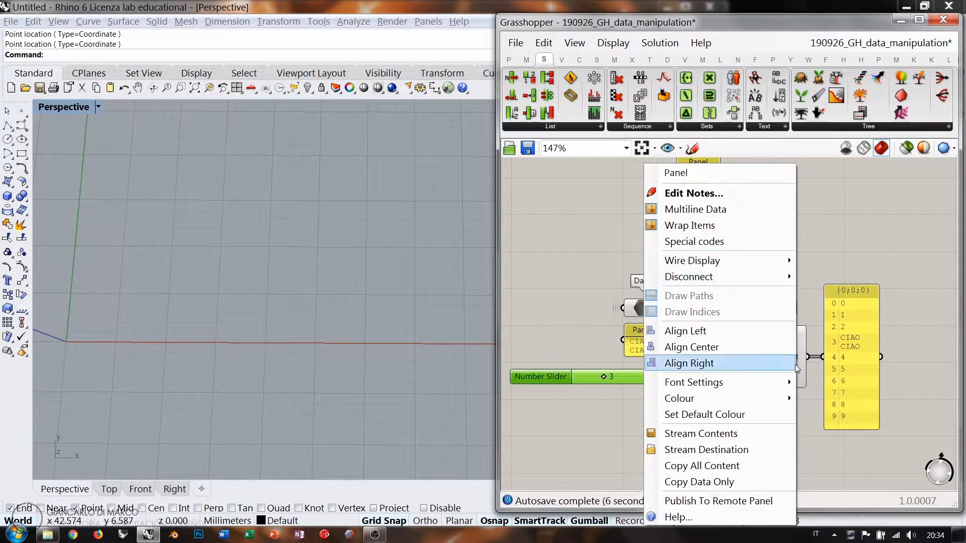
left_click(702, 210)
left_click(702, 212)
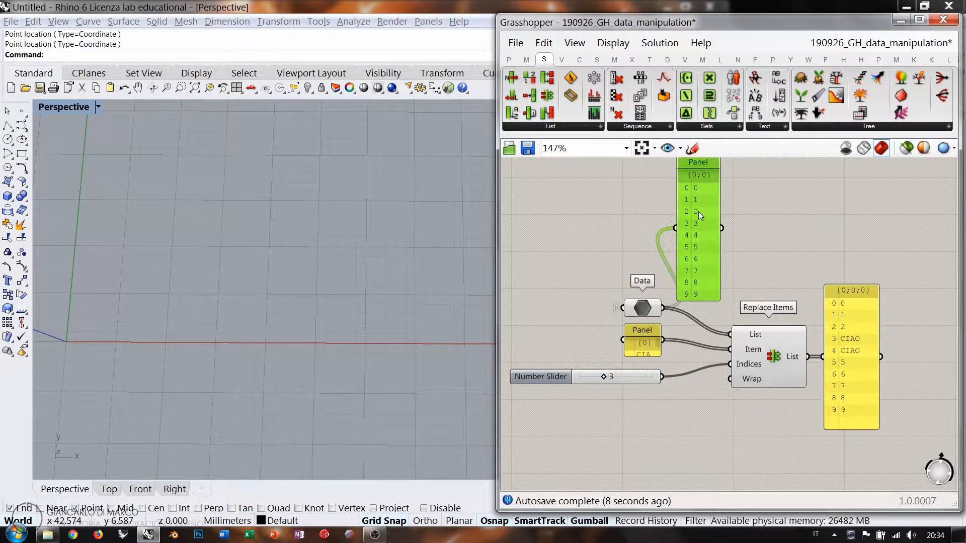
left_click(670, 264)
Move the CIAO panel away from Data, enlarge it to fit both items, and shift the slider beneath it
left_click_drag(643, 356, 588, 338)
left_click(571, 297)
left_click(635, 377)
left_click_drag(635, 378, 584, 376)
left_click(645, 372)
right_click_drag(645, 373, 666, 358)
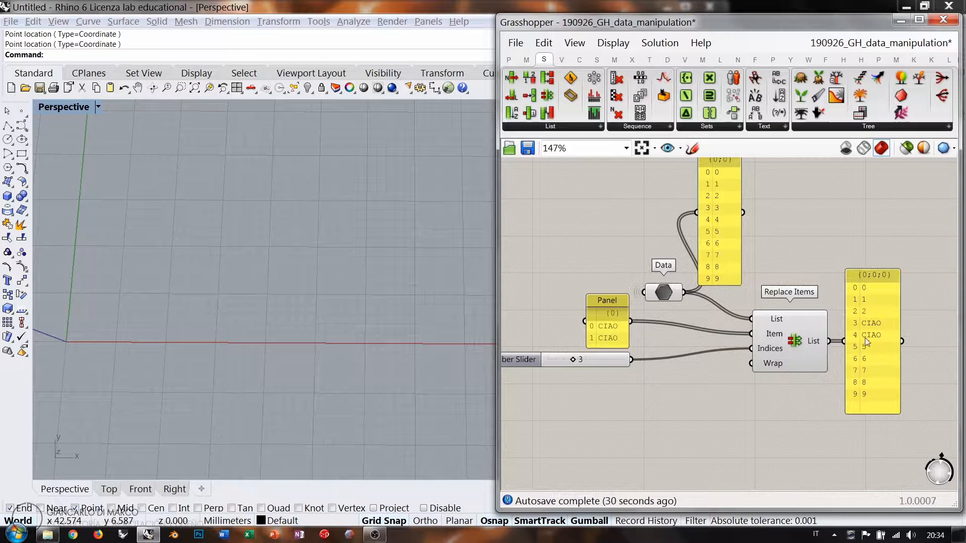
Examine how the two CIAO items and the single slider index determine which entries Replace Items substitutes
left_click(617, 328)
left_click(685, 346)
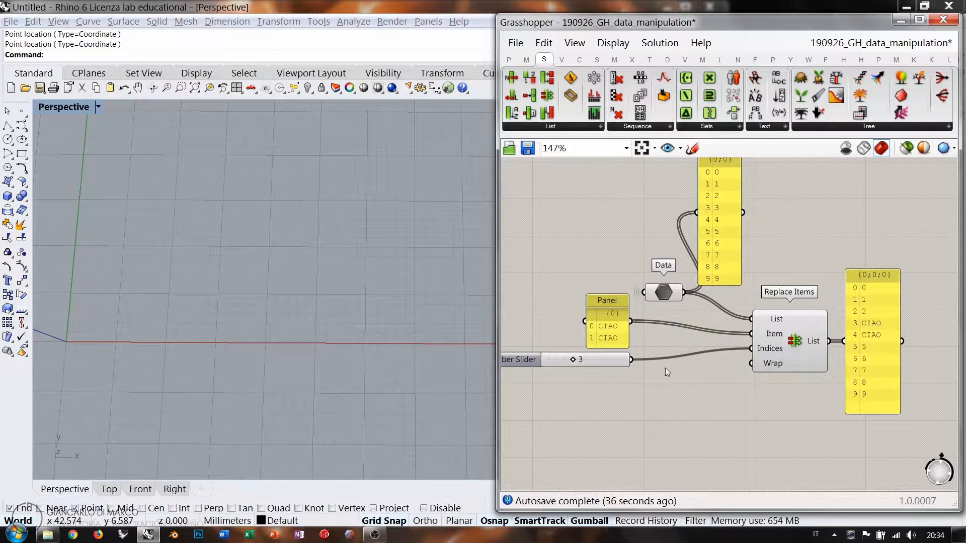
left_click(606, 356)
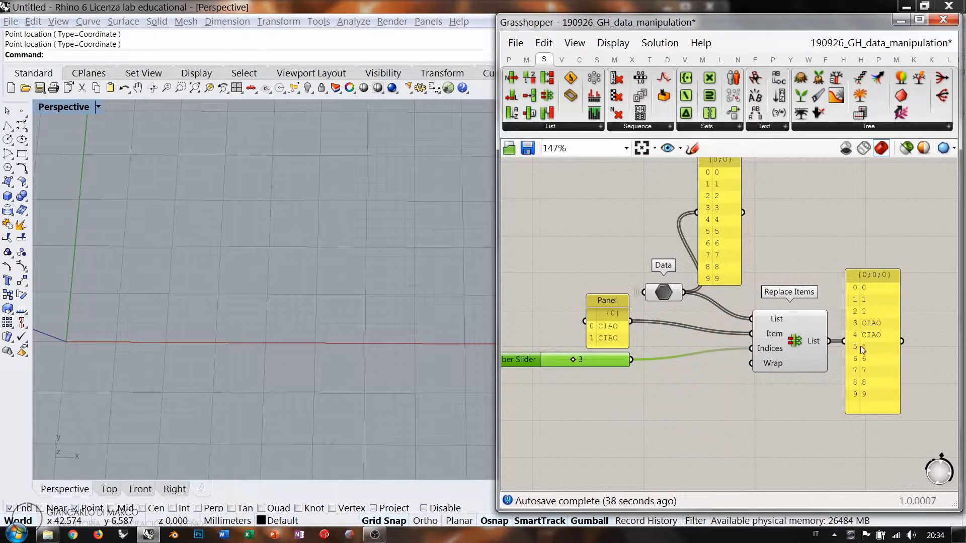
left_click(751, 435)
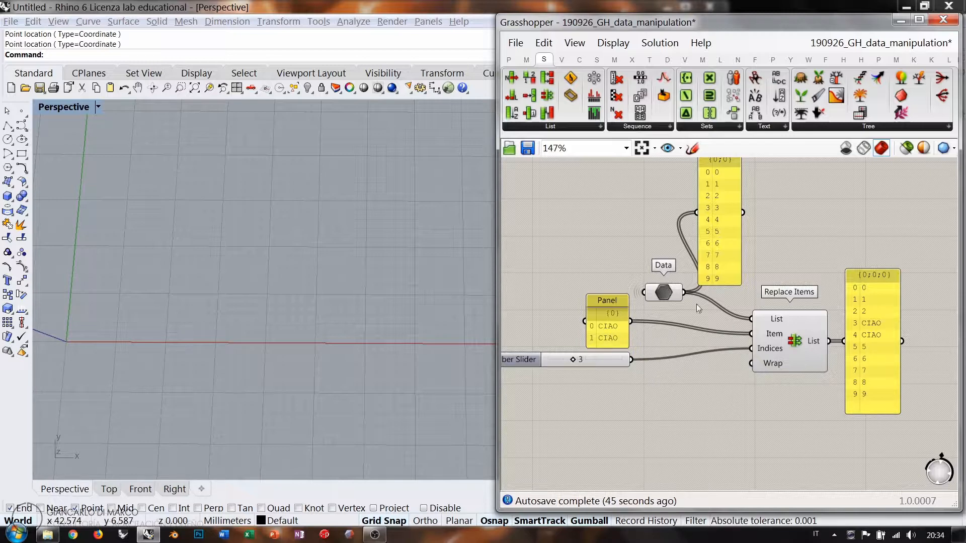
left_click(608, 324)
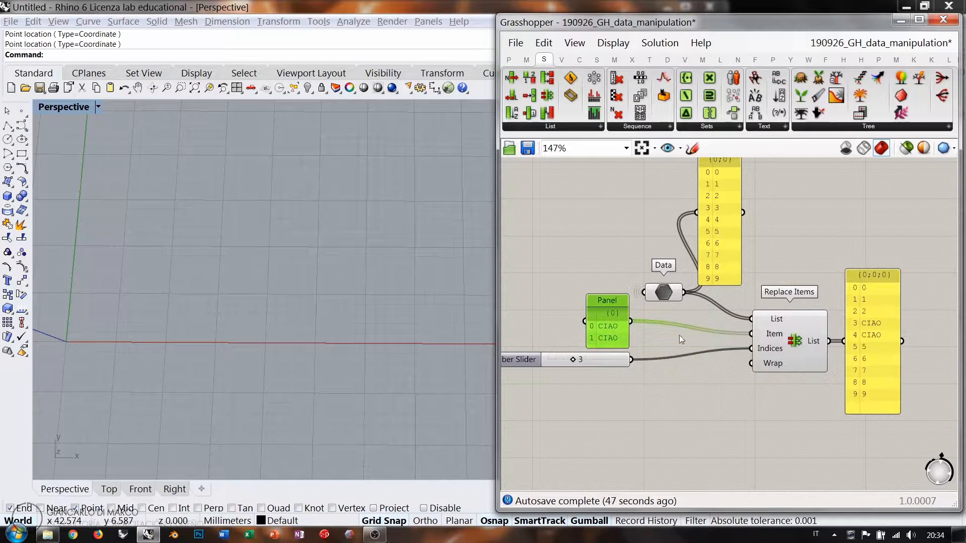
left_click(690, 388)
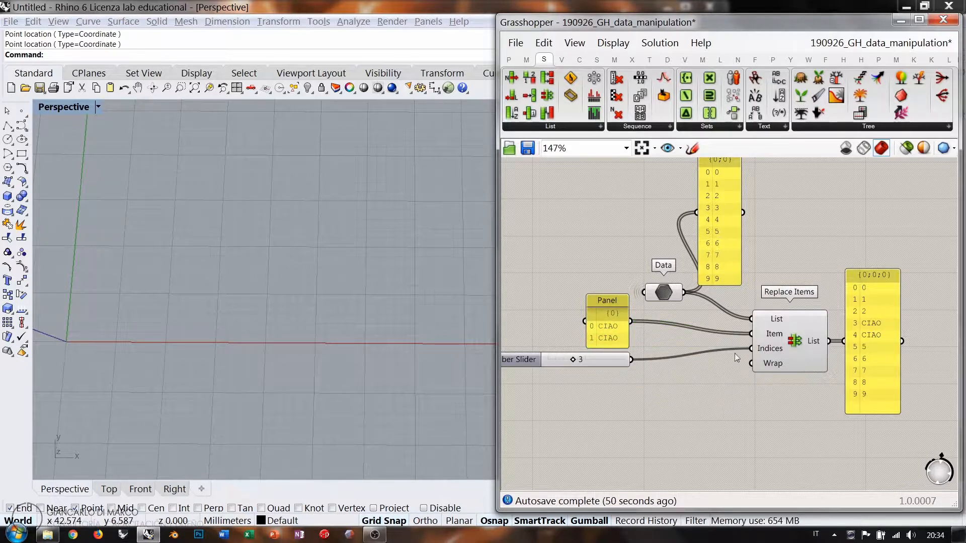
left_click(602, 361)
left_click(617, 387)
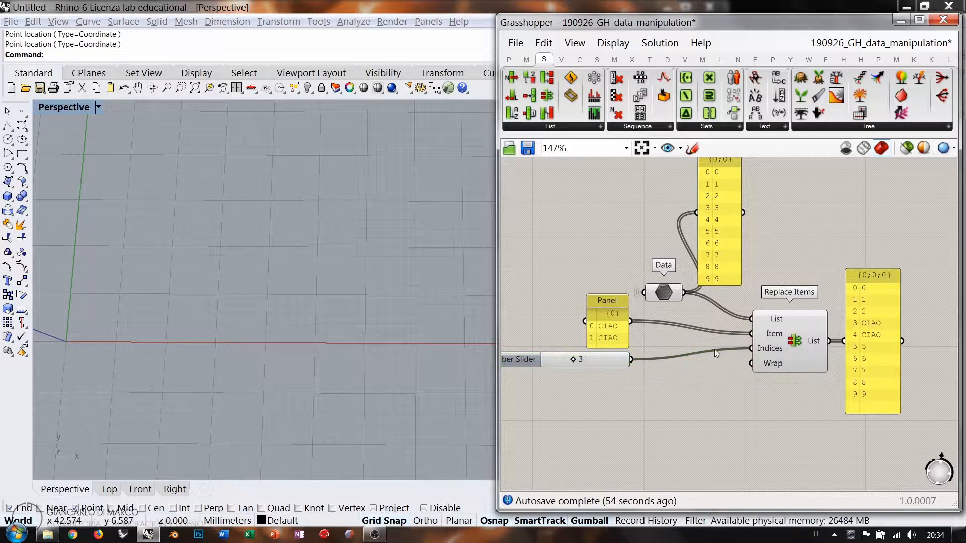
Delete the entire Replace Items demonstration, including its panels, slider and Data parameter
left_click(610, 332)
left_click_drag(905, 203, 551, 423)
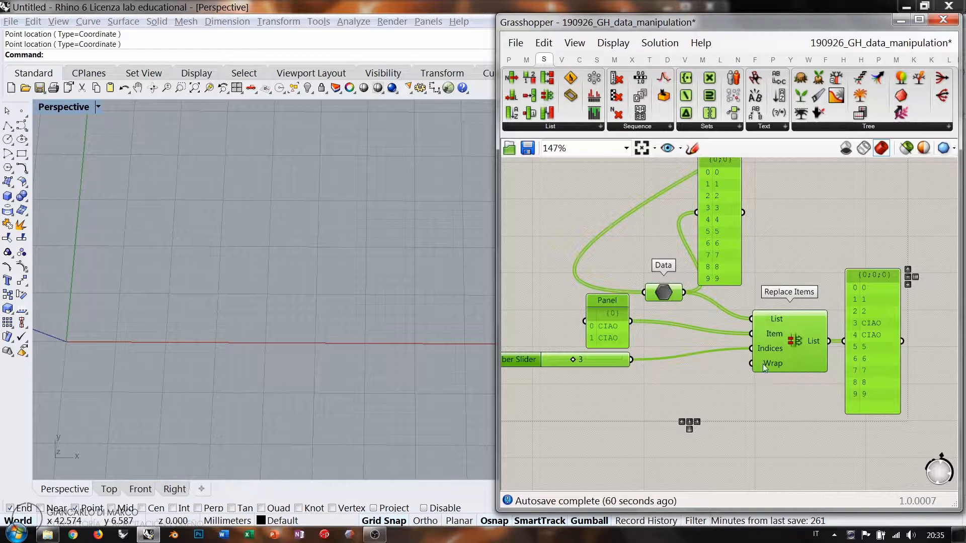
key("Delete")
Find the prepared List Length example and examine its Data input, component and output panel
scroll(627, 303, "down", 7)
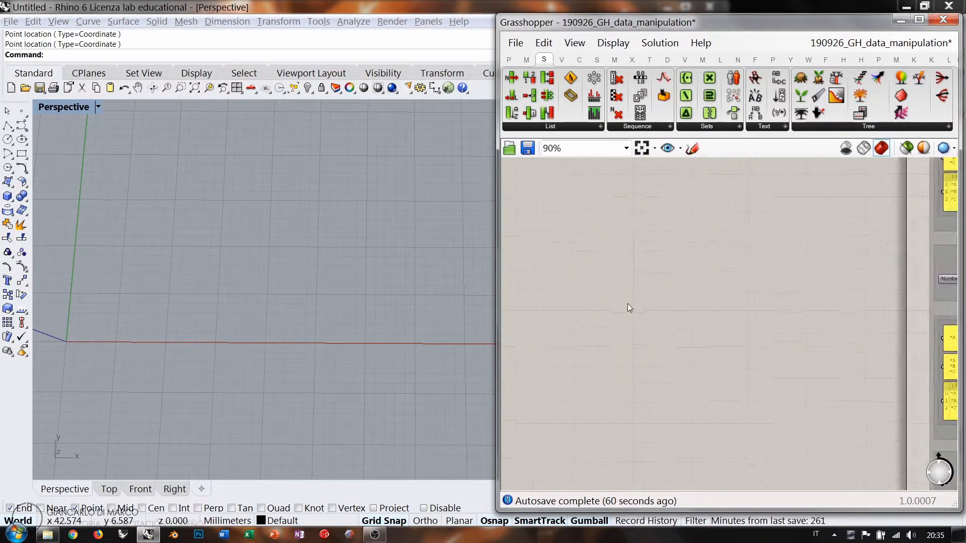
right_click_drag(857, 261, 660, 249)
scroll(648, 355, "up", 5)
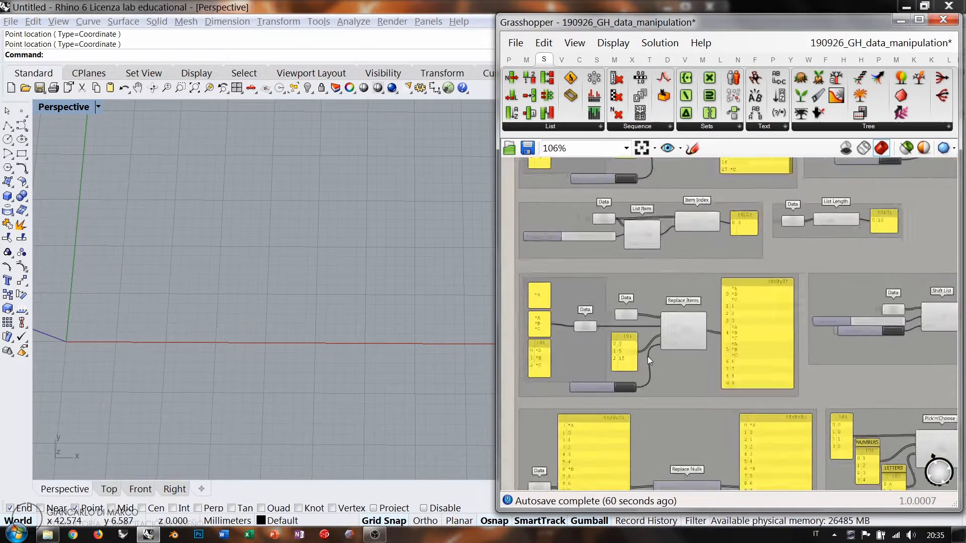
right_click_drag(836, 332, 641, 327)
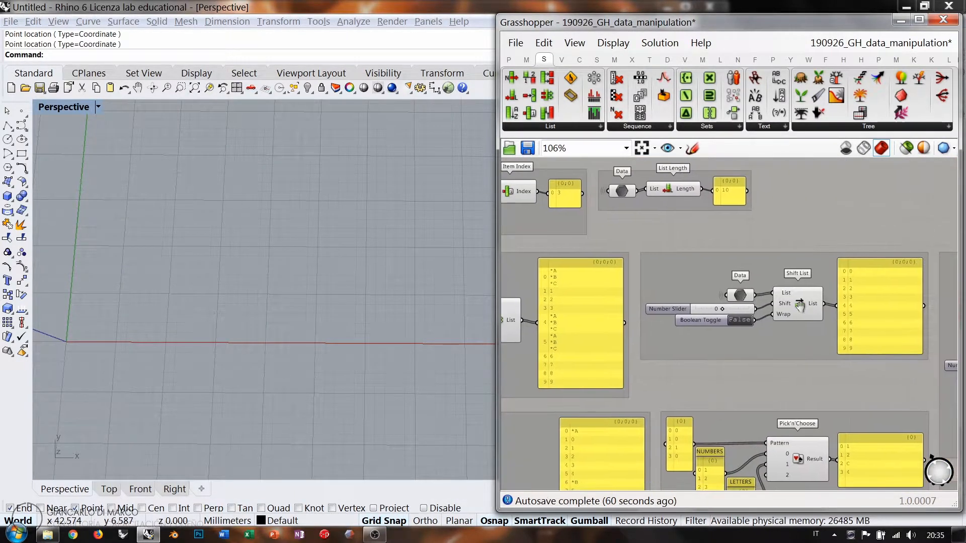
right_click_drag(800, 306, 786, 346)
scroll(644, 215, "up", 4)
left_click(682, 252)
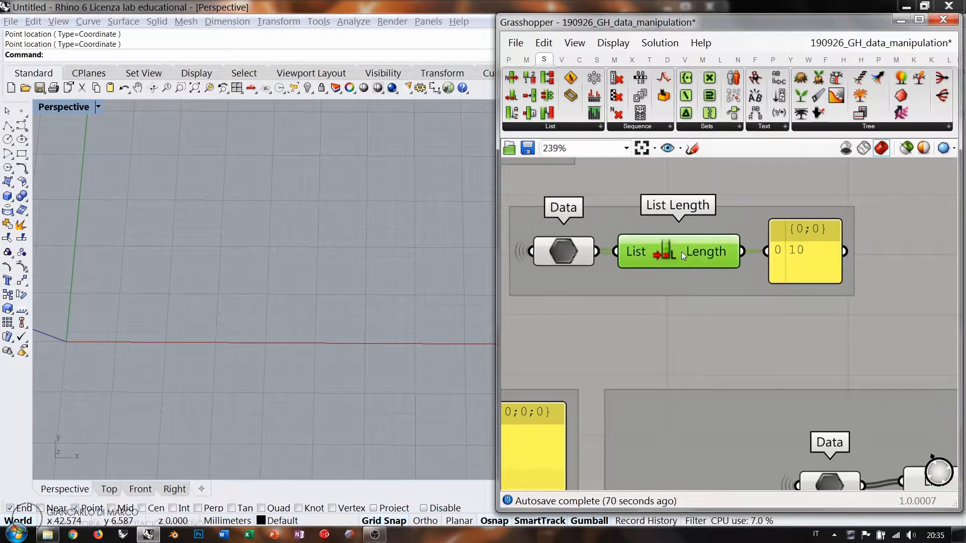
key("Escape")
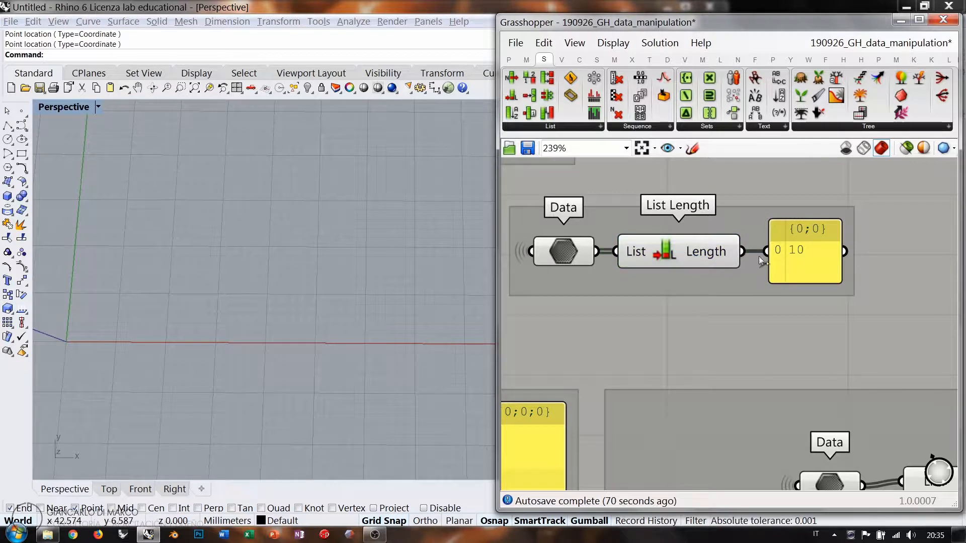
right_click_drag(749, 255, 792, 265)
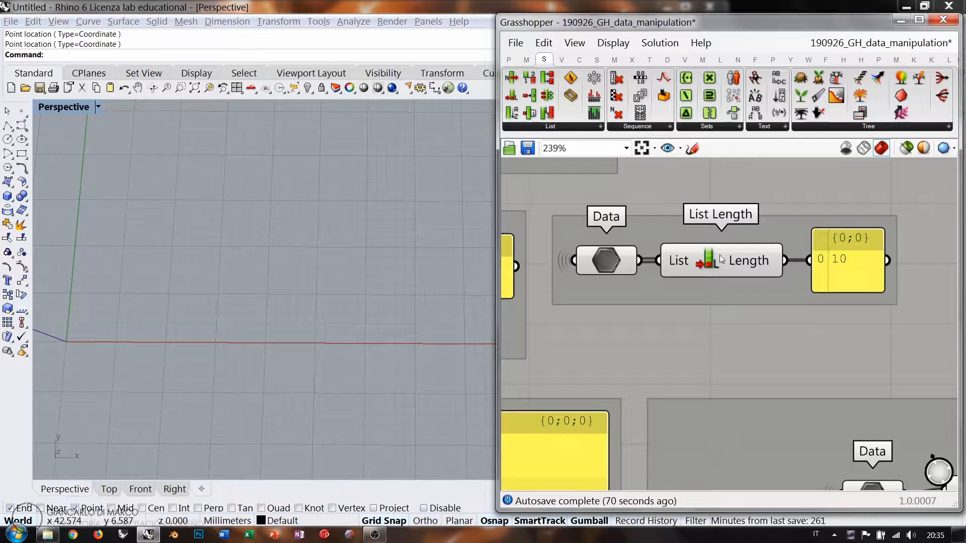
mouse_move(714, 258)
left_mouse_down()
mouse_move(620, 256)
mouse_move(714, 258)
left_mouse_up()
key("Escape")
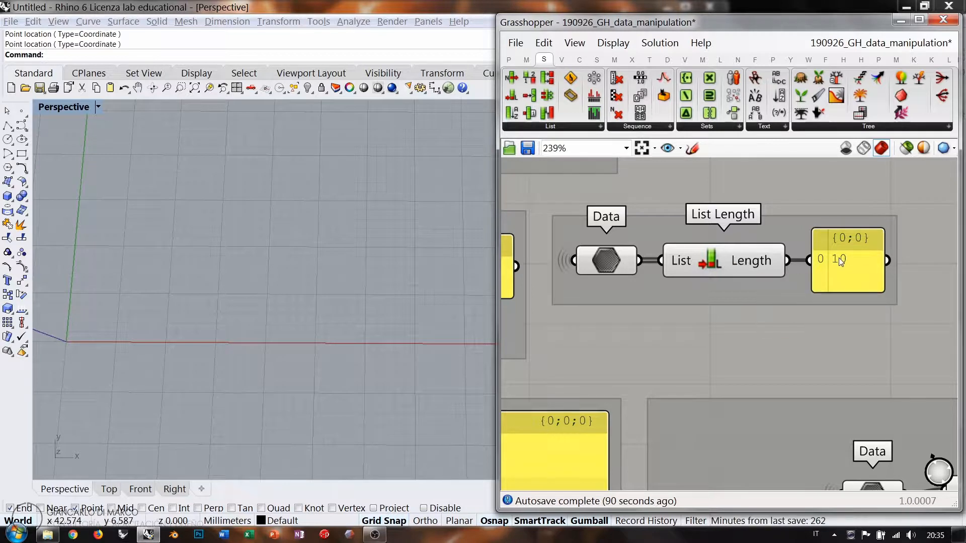
right_click_drag(813, 299, 767, 276)
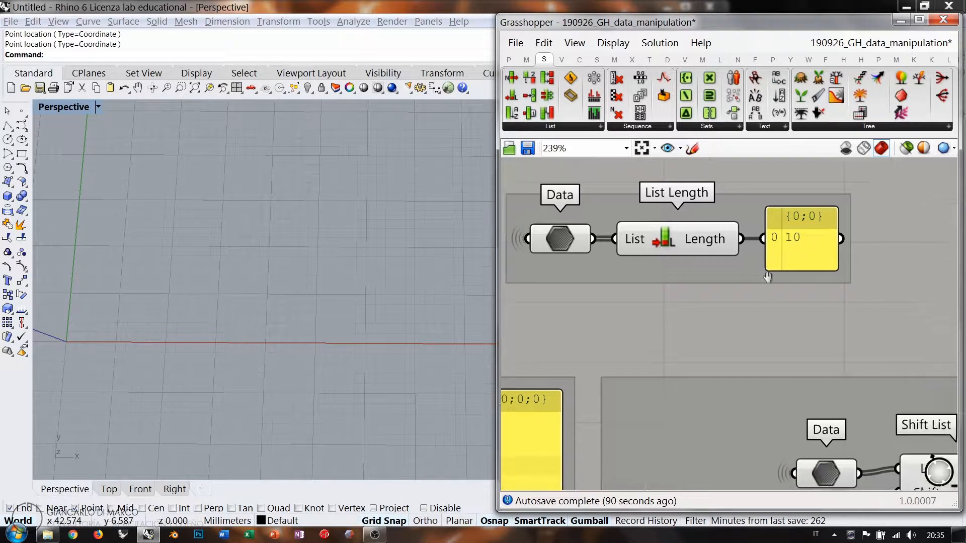
Examine the prepared Shift List example and move its Boolean Toggle slightly lower
scroll(720, 242, "down", 3)
right_click_drag(769, 314, 696, 273)
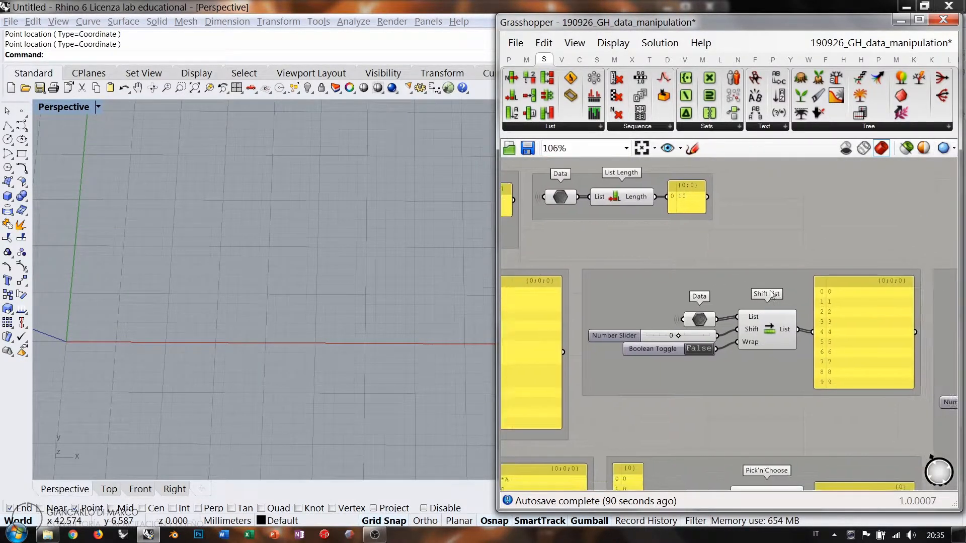
scroll(769, 289, "down", 3)
scroll(783, 308, "up", 4)
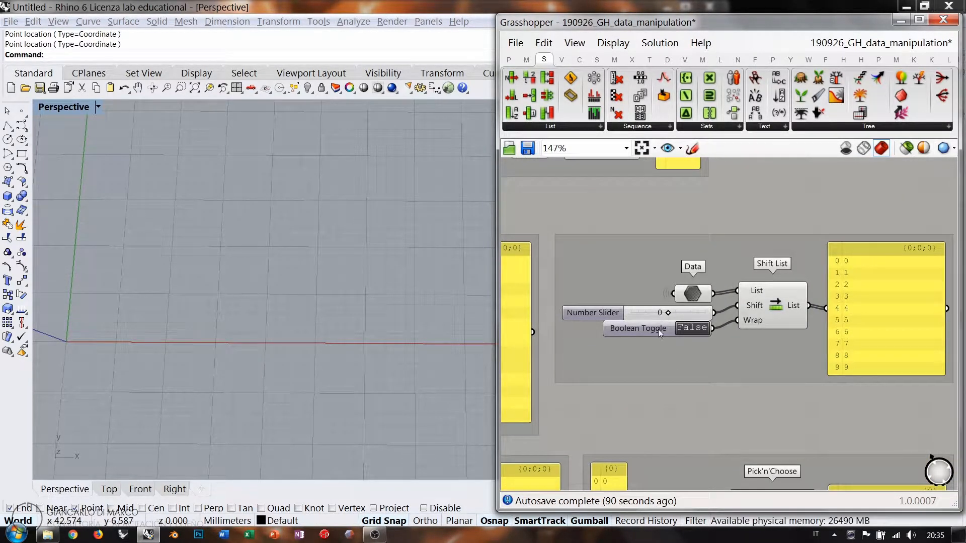
left_click_drag(658, 329, 660, 333)
left_click(813, 305)
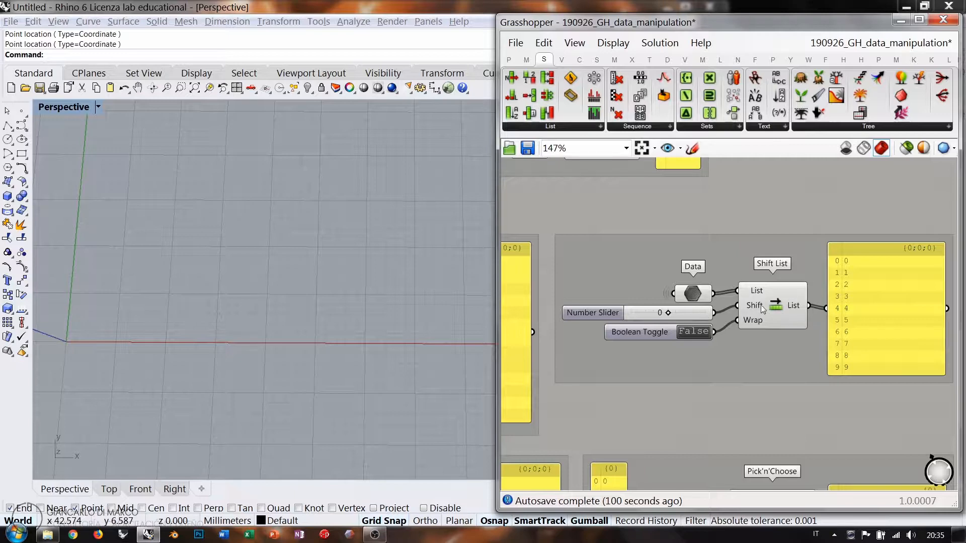
Place a Shift List component on an empty area of the canvas beside the prepared examples
scroll(750, 307, "down", 4)
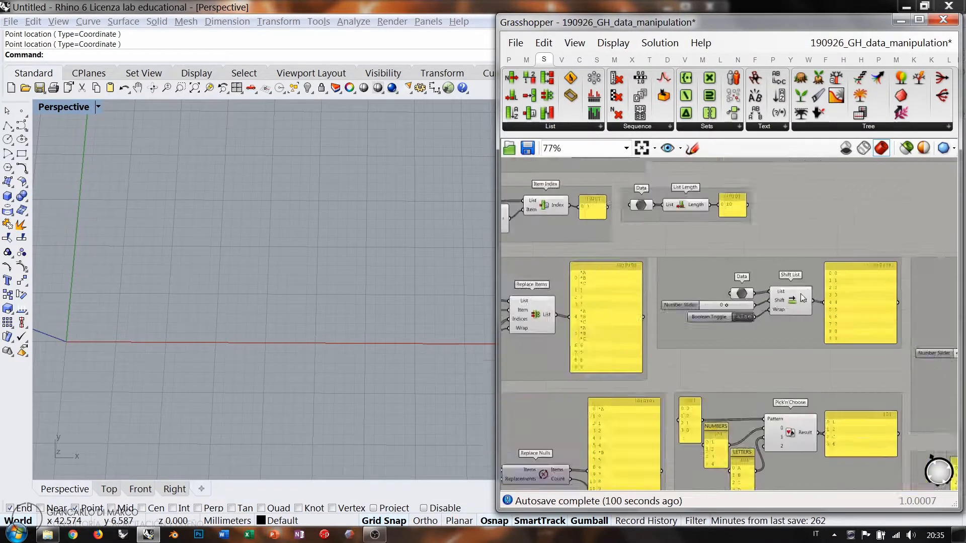
right_click_drag(669, 282, 954, 281)
scroll(639, 223, "up", 1)
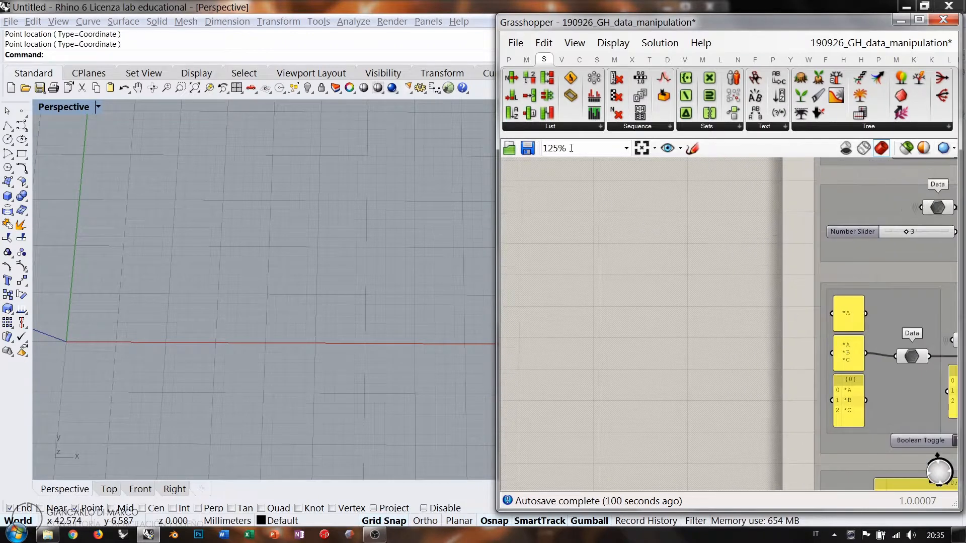
left_click(565, 126)
left_click_drag(598, 200, 638, 306)
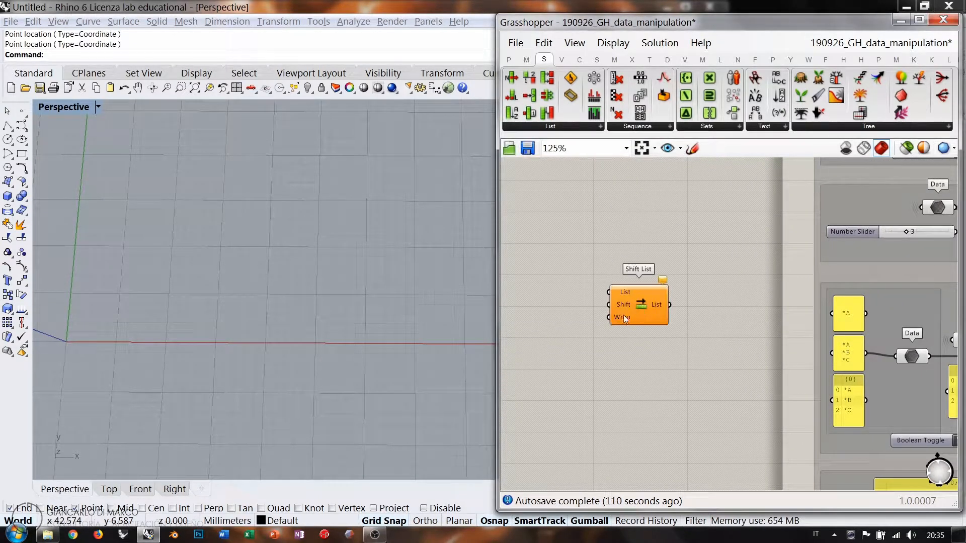
right_click_drag(623, 315, 765, 297)
left_click_drag(765, 297, 688, 285)
Copy the Data parameter from the List Item example and connect it to the new Shift List's List input
right_click_drag(835, 273, 687, 291)
scroll(686, 290, "down", 2)
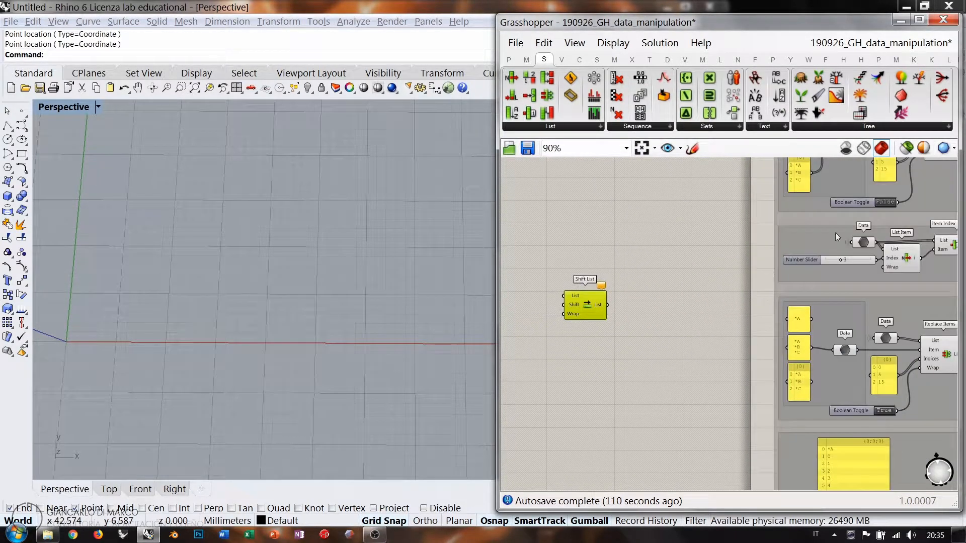
left_click_drag(862, 243, 563, 295, "alt")
scroll(594, 261, "up", 4)
left_click_drag(602, 259, 614, 232)
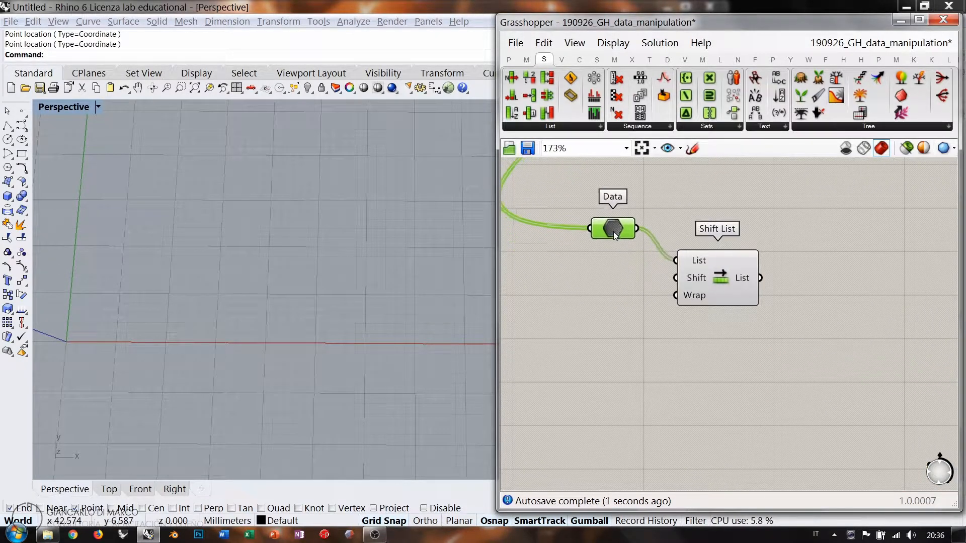
left_click(650, 266)
left_click_drag(697, 263, 698, 253)
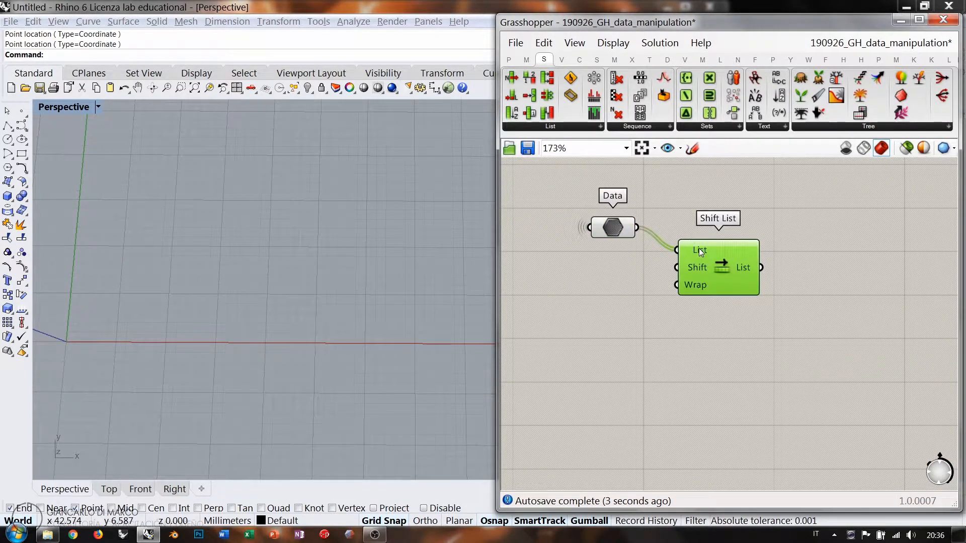
right_click_drag(639, 243, 604, 358)
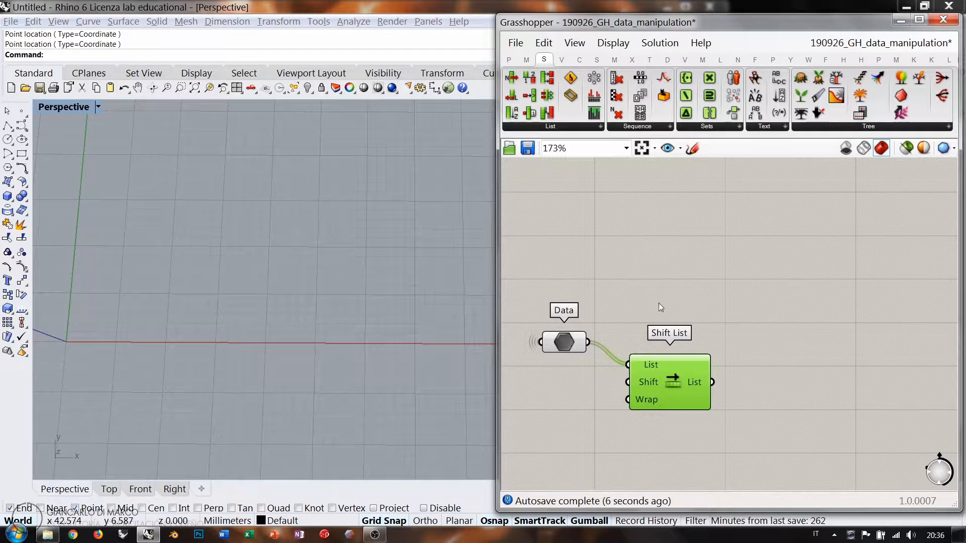
left_click(665, 282)
right_click_drag(650, 330, 676, 278)
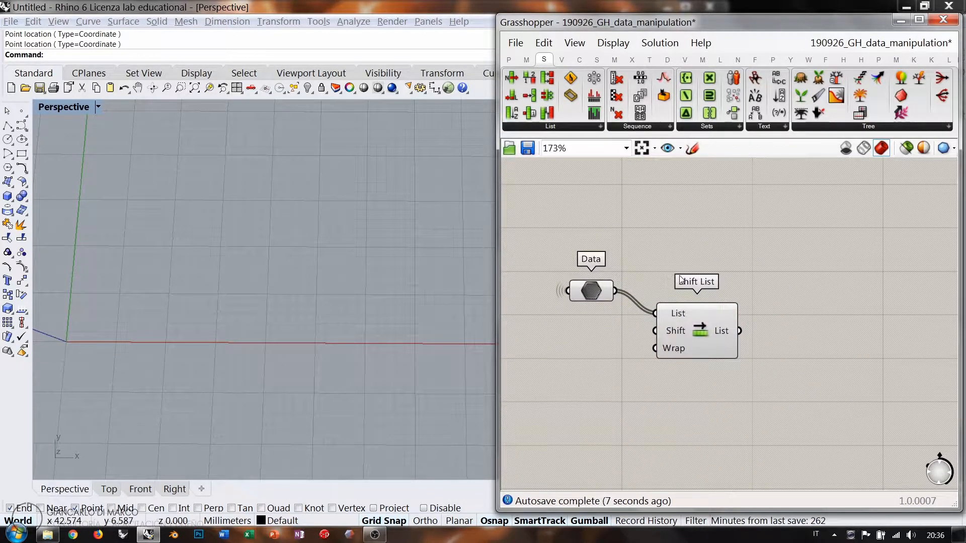
Add a panel fed by the Data parameter, resize it to a narrow column showing items 0 to 9, and place it above Shift List
right_click_drag(679, 220, 676, 257)
double_click(675, 257)
type("\"7")
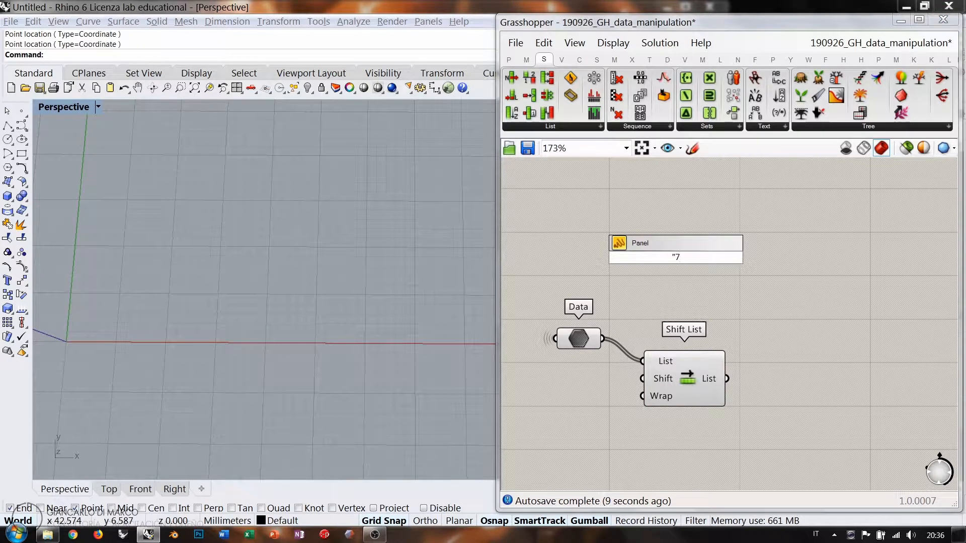
key("Return")
left_click_drag(602, 339, 606, 257)
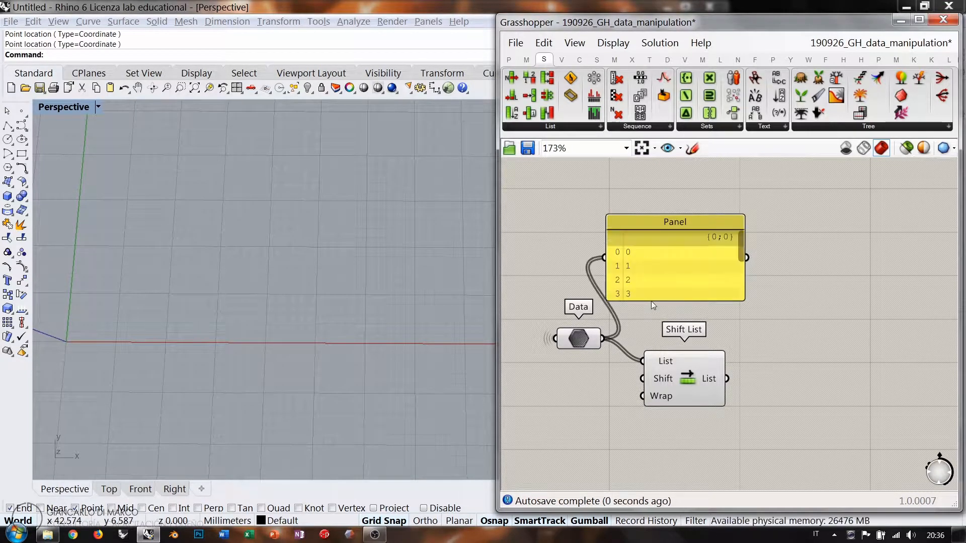
left_click_drag(651, 301, 651, 385)
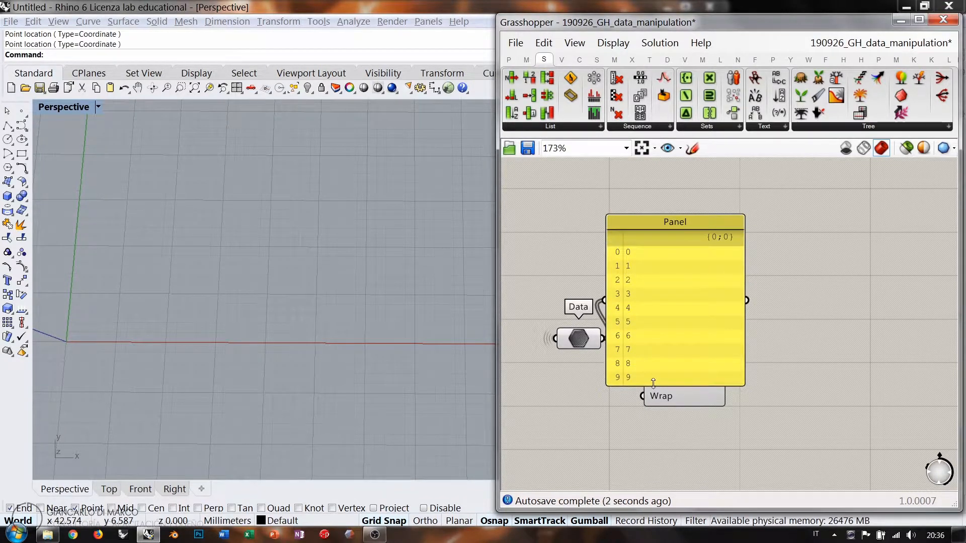
left_click_drag(657, 320, 678, 270)
left_click_drag(763, 261, 684, 241)
right_click_drag(745, 243, 781, 266)
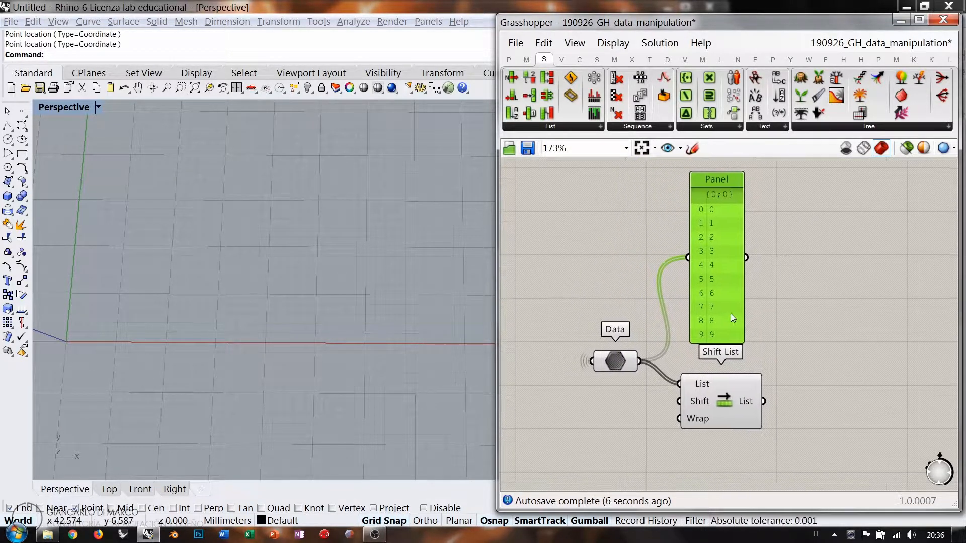
Create an integer Number Slider starting at 0 and connect it to Shift List's Shift input
left_click(617, 408)
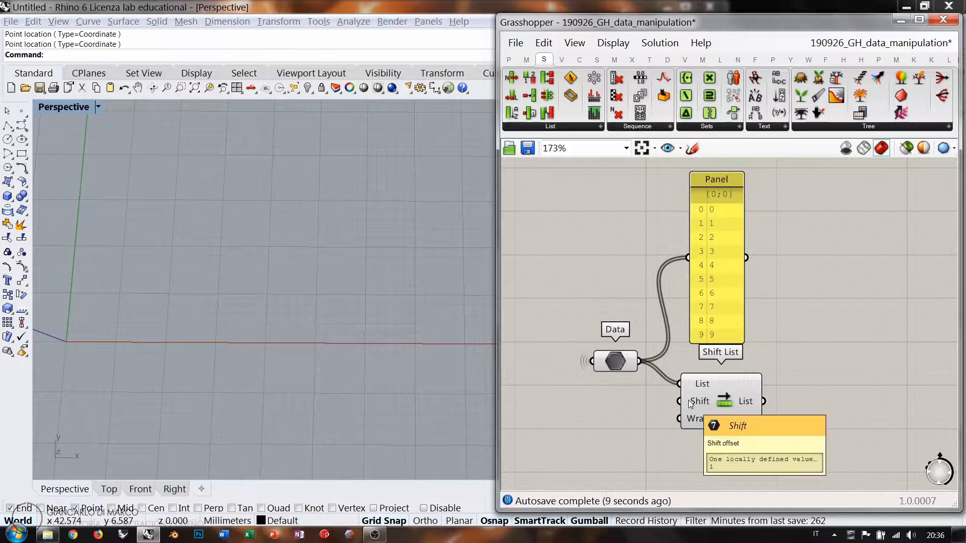
double_click(570, 407)
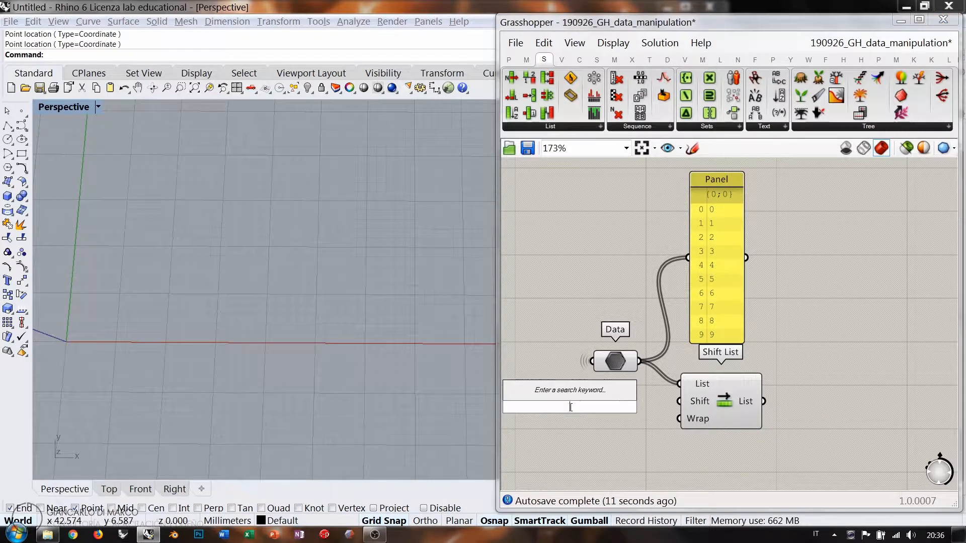
type("0<")
key("Return")
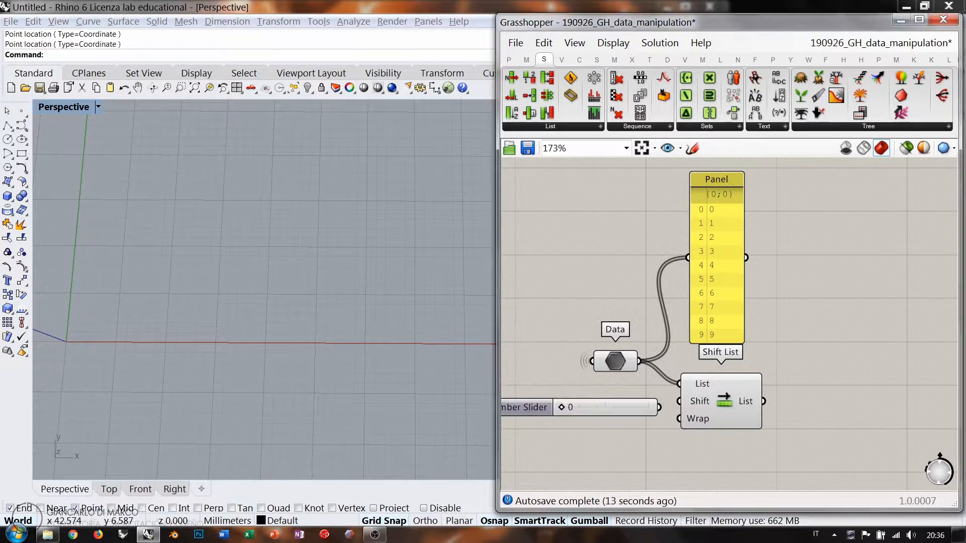
left_click_drag(679, 401, 611, 400)
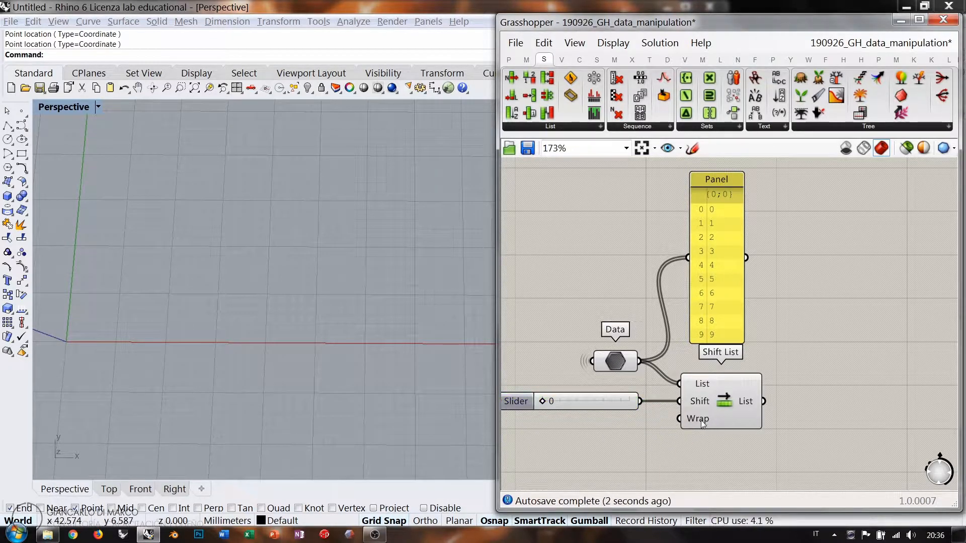
Add a Boolean Toggle set to True for Shift List's Wrap input and line it up with the slider and Data parameter
mouse_move(698, 422)
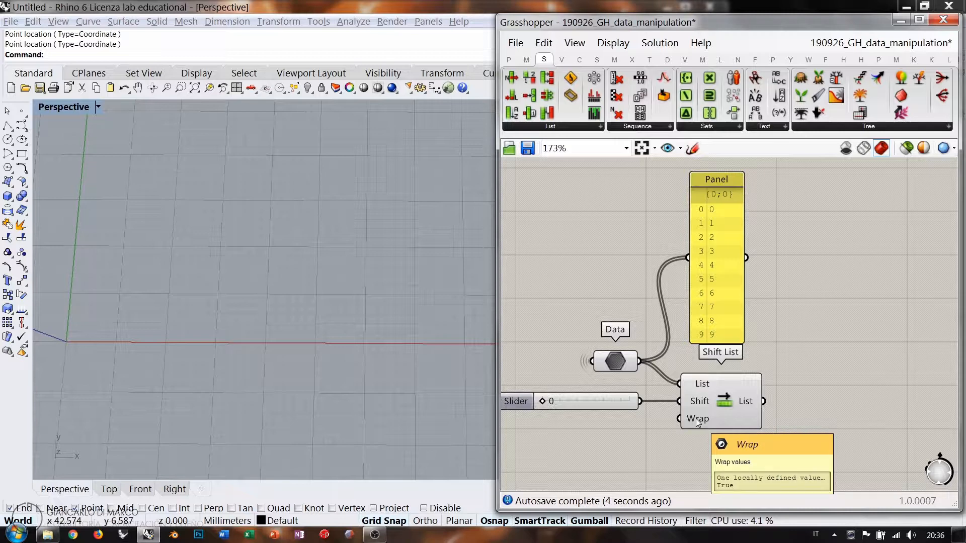
double_click(624, 447)
type("togg")
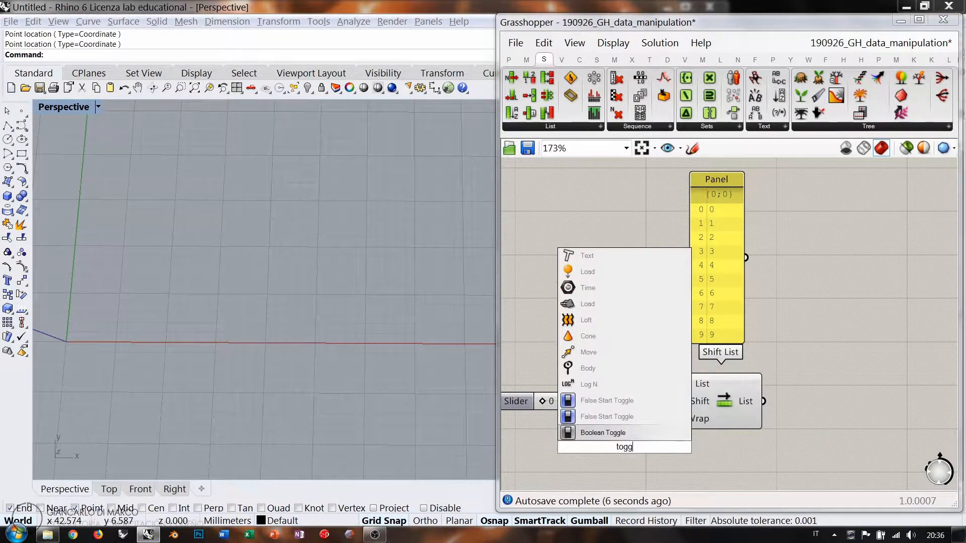
left_click(626, 434)
left_click_drag(640, 449, 570, 442)
double_click(576, 444)
left_click_drag(641, 334, 584, 443)
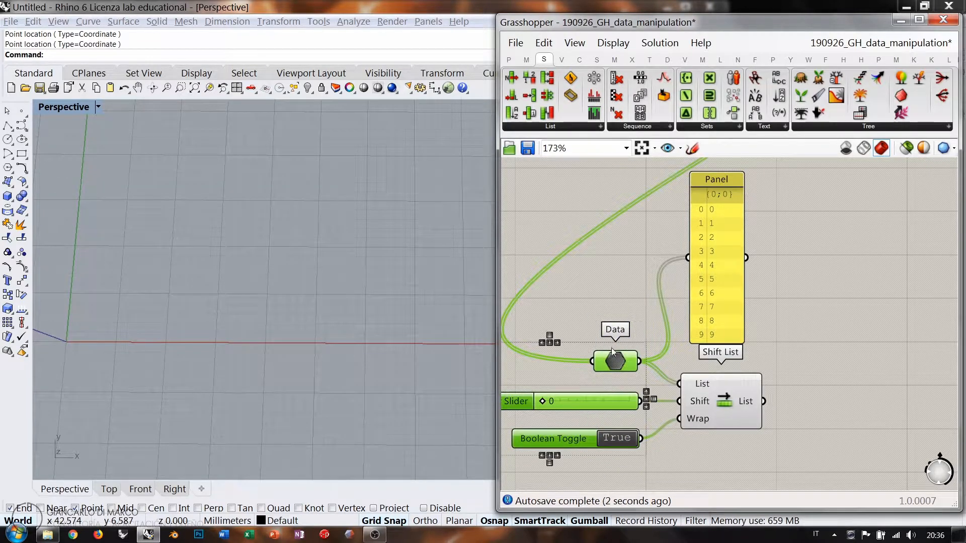
left_click_drag(613, 351, 616, 351)
left_click(558, 342)
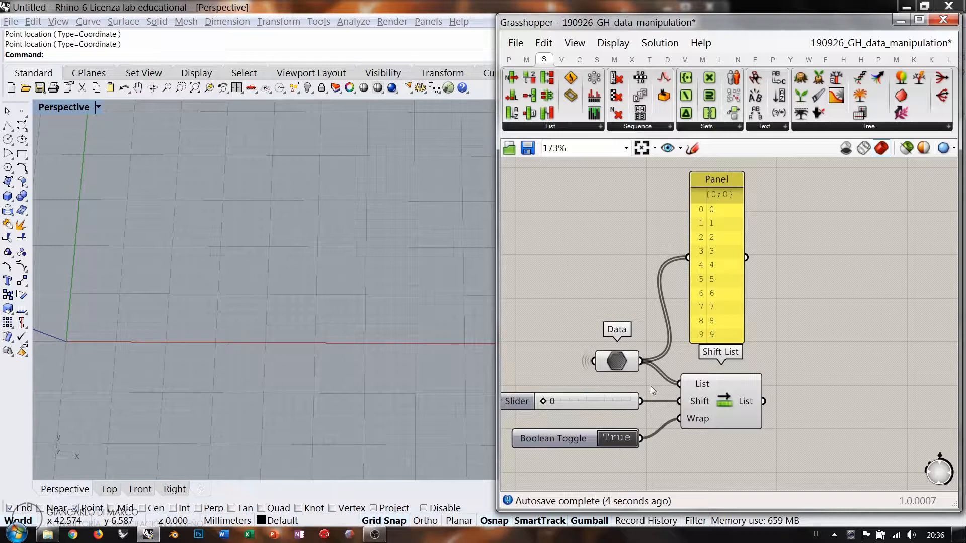
Duplicate the narrow panel beside Shift List and connect it to the component's List output
left_click_drag(726, 397, 712, 397)
left_click(805, 357)
right_click_drag(829, 345, 765, 351)
left_click_drag(663, 298, 731, 407)
left_click(696, 387)
right_click_drag(716, 387, 742, 378)
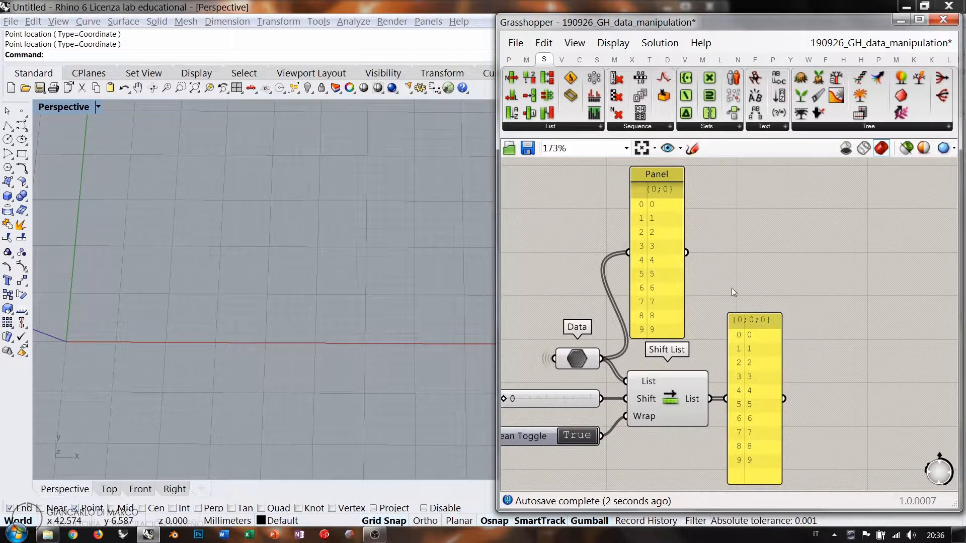
Start a canvas sketch and handwrite "SHIFT = 1 (+1)" beside the input list panel
right_click_drag(720, 300, 761, 290)
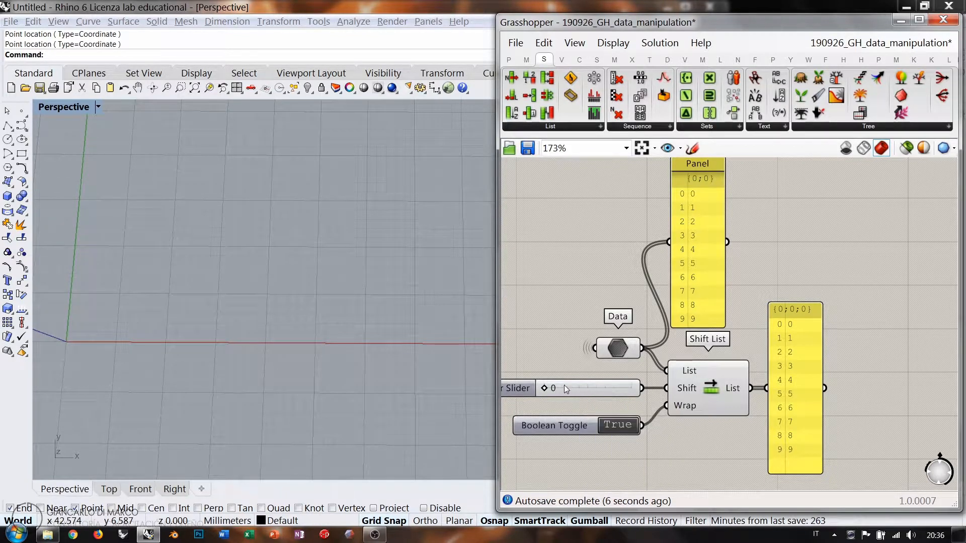
right_click_drag(782, 244, 775, 283)
scroll(731, 282, "up", 5)
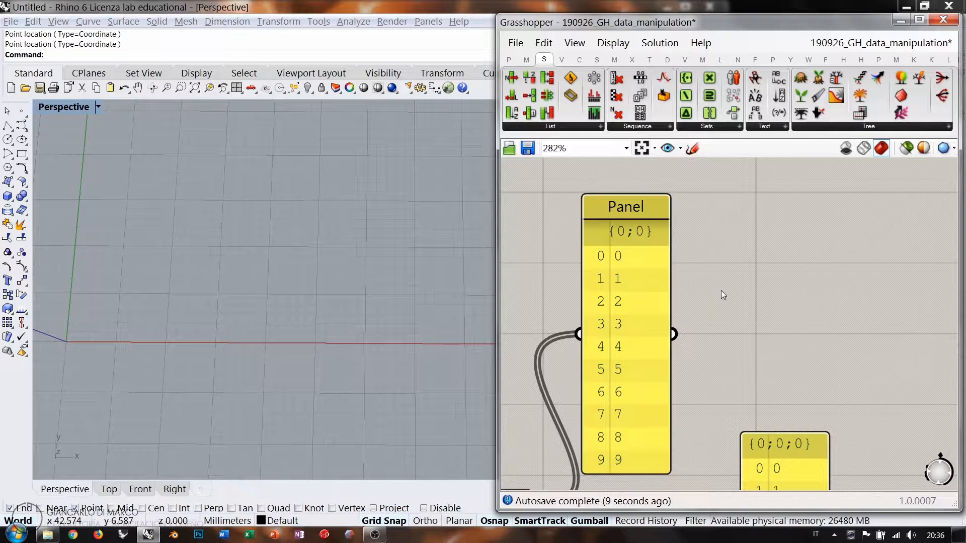
left_click(692, 149)
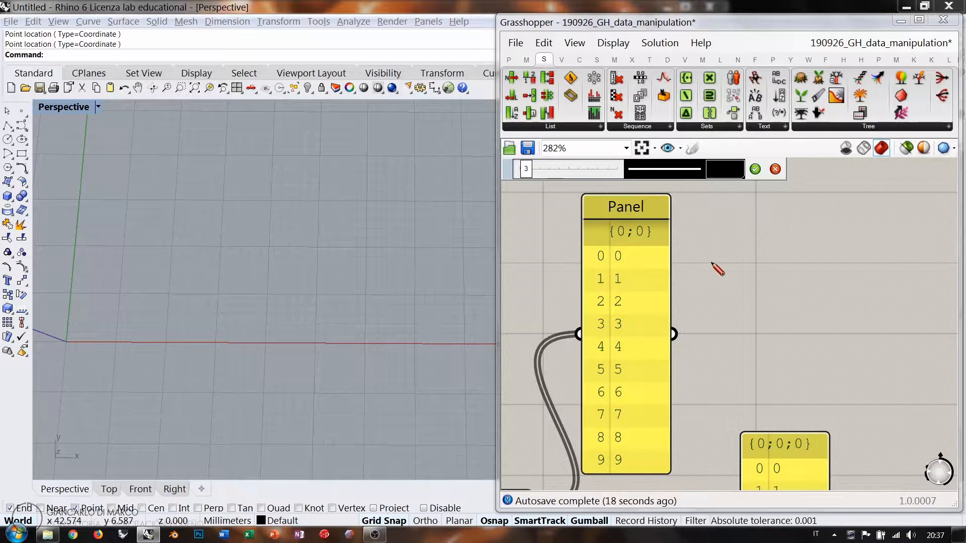
mouse_move(743, 192)
left_mouse_down()
mouse_move(783, 193)
mouse_move(795, 204)
mouse_move(819, 195)
mouse_move(861, 222)
left_mouse_up()
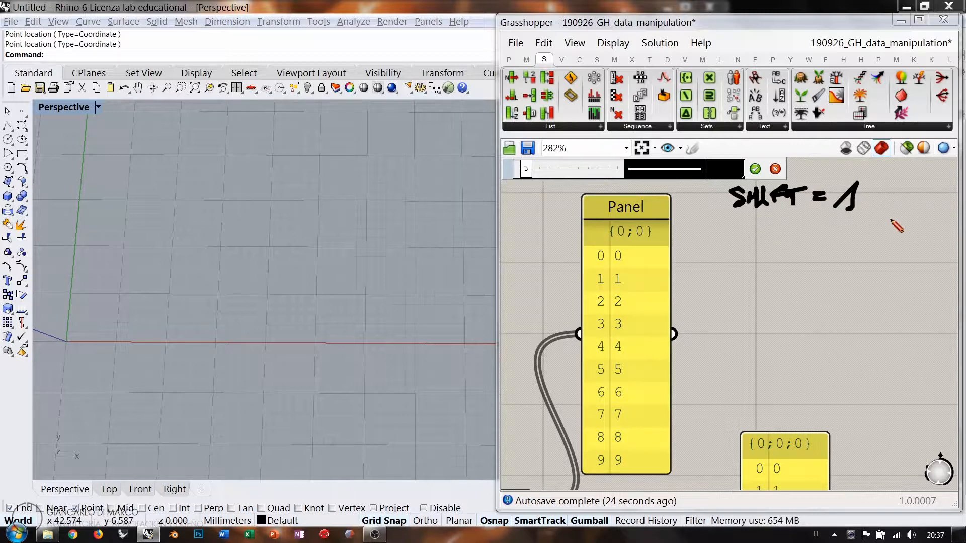
mouse_move(893, 179)
left_mouse_down()
mouse_move(900, 218)
mouse_move(937, 200)
mouse_move(943, 178)
mouse_move(941, 218)
left_mouse_up()
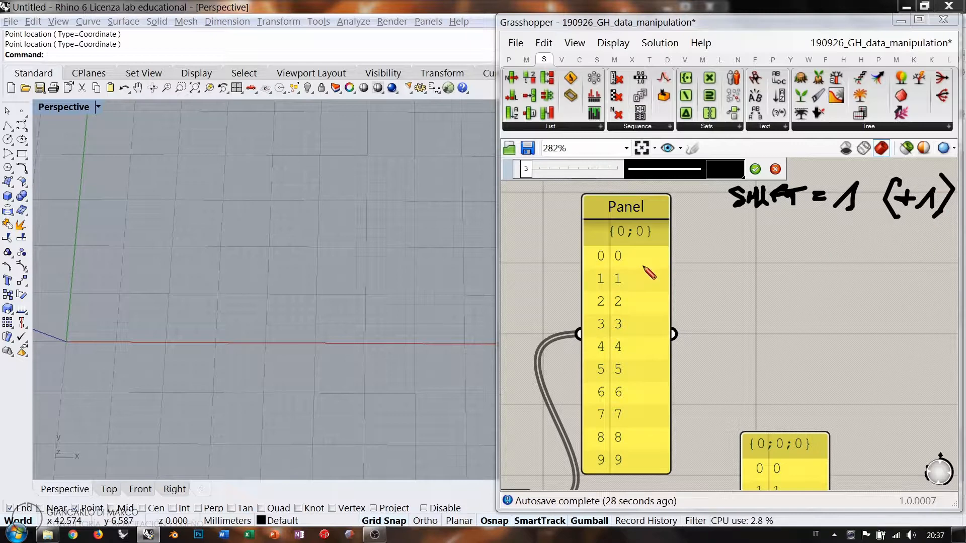
Sketch downward arrows between panel items 0 to 6 and handwrite an index column from 0 to 7 beside the panel
mouse_move(630, 254)
left_mouse_down()
mouse_move(644, 258)
mouse_move(633, 278)
left_mouse_up()
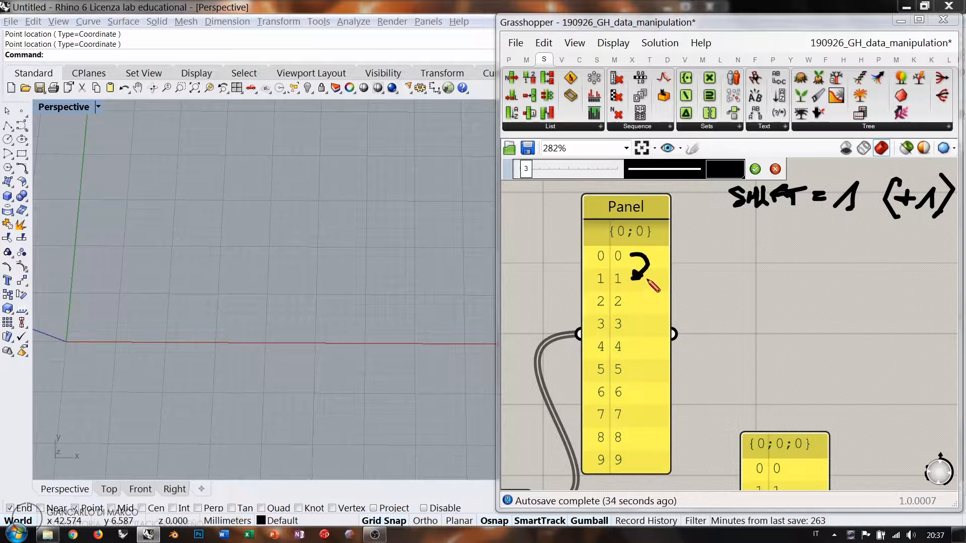
mouse_move(639, 277)
left_mouse_down()
mouse_move(638, 321)
mouse_move(646, 325)
mouse_move(632, 350)
mouse_move(636, 394)
left_mouse_up()
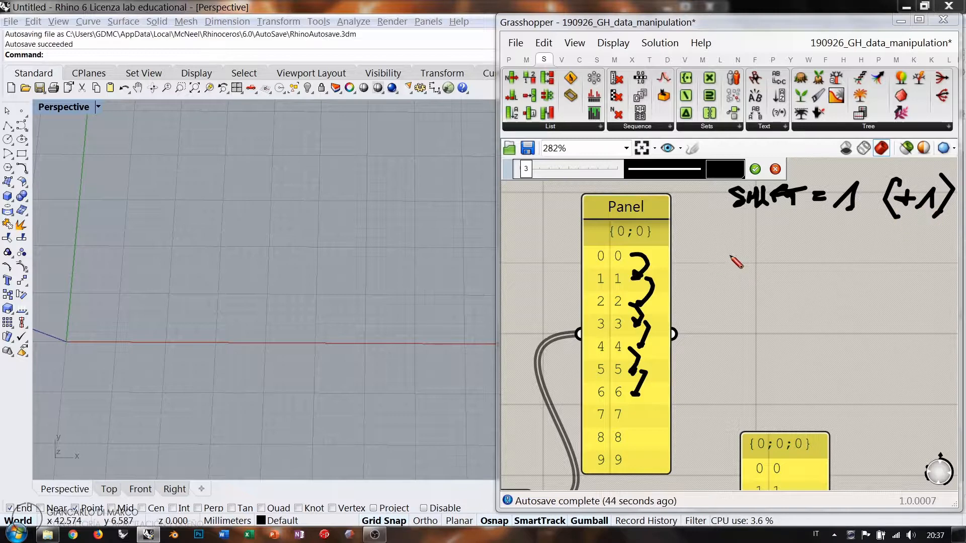
mouse_move(729, 261)
left_mouse_down()
mouse_move(740, 254)
mouse_move(715, 269)
mouse_move(738, 315)
mouse_move(729, 419)
left_mouse_up()
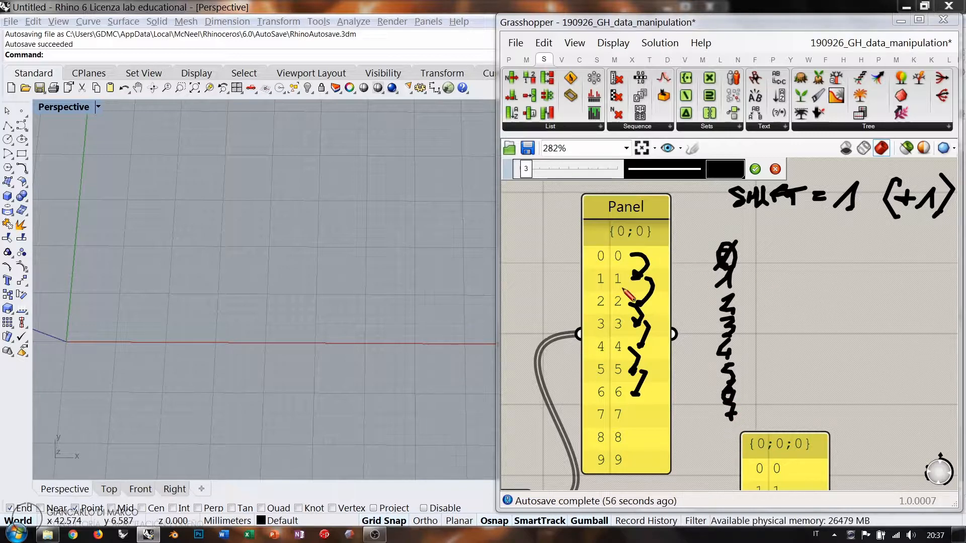
Handwrite a second column from 0 to 8 starting one row lower, and extend the index column with 8 and 9
mouse_move(774, 275)
left_mouse_down()
mouse_move(770, 287)
mouse_move(785, 273)
left_mouse_up()
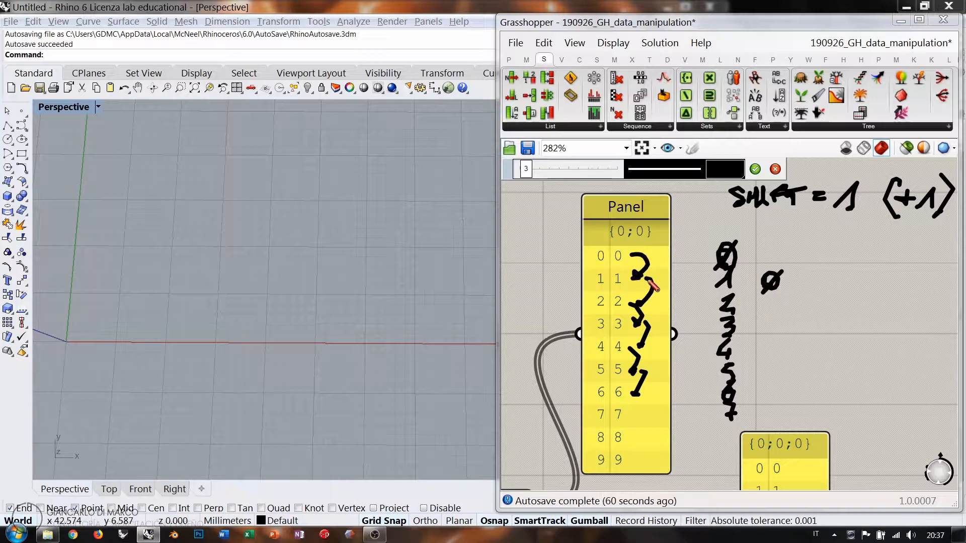
mouse_move(773, 293)
left_mouse_down()
mouse_move(770, 427)
mouse_move(779, 417)
left_mouse_up()
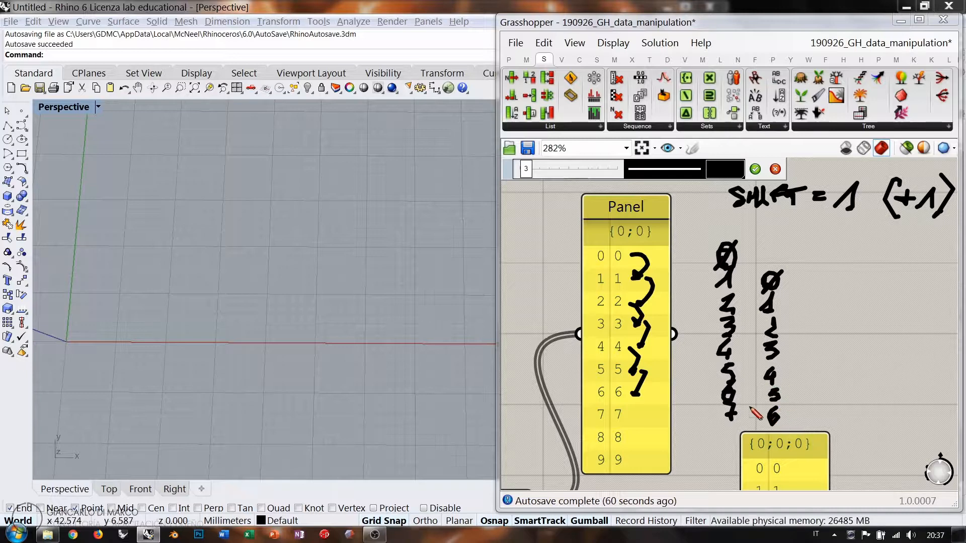
mouse_move(727, 432)
left_mouse_down()
mouse_move(724, 446)
mouse_move(727, 434)
left_mouse_up()
left_click_drag(732, 455, 720, 474)
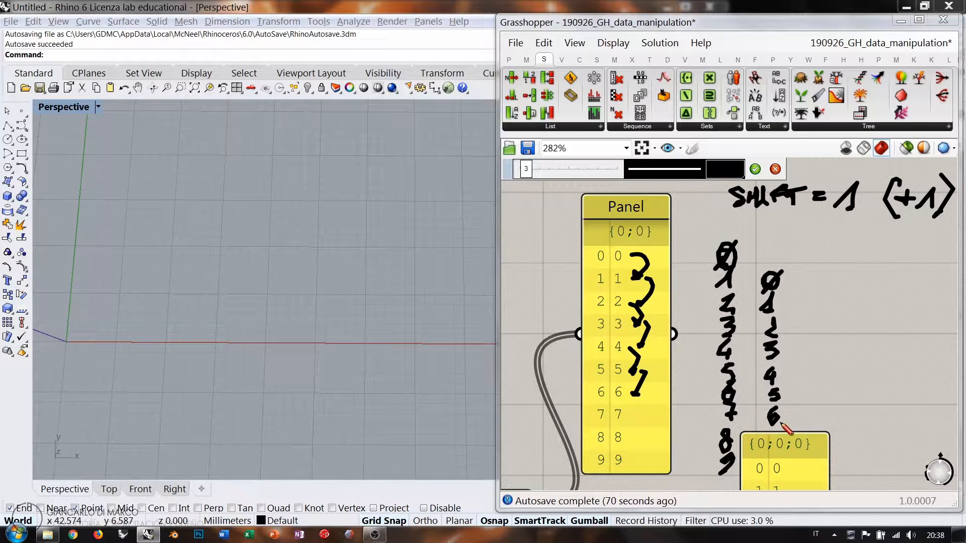
mouse_move(762, 433)
left_mouse_down()
mouse_move(778, 434)
mouse_move(762, 461)
mouse_move(782, 467)
left_mouse_up()
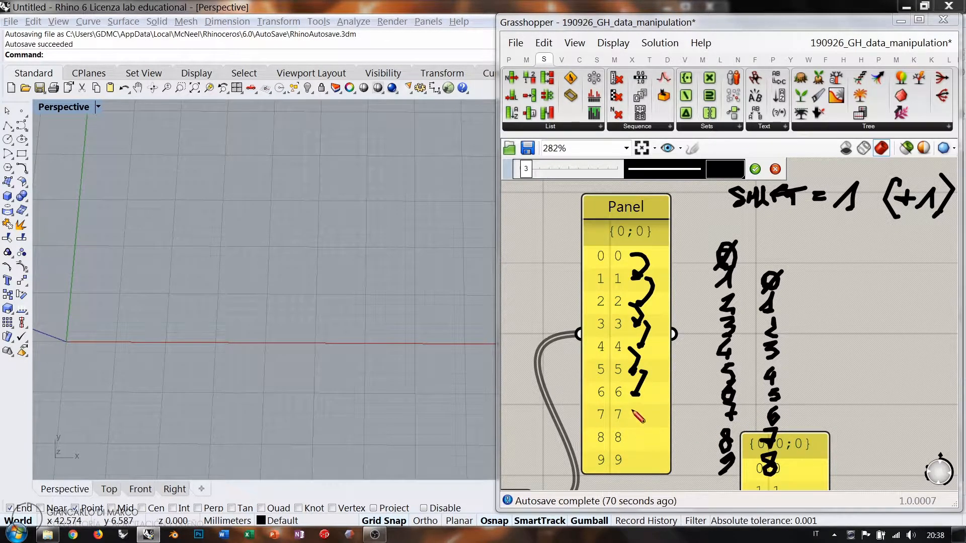
Continue the arrows past item 9, write "WRAP TRUE", and sketch a looping arrow from the list's end back to index 0
mouse_move(648, 391)
left_mouse_down()
mouse_move(637, 416)
mouse_move(639, 491)
left_mouse_up()
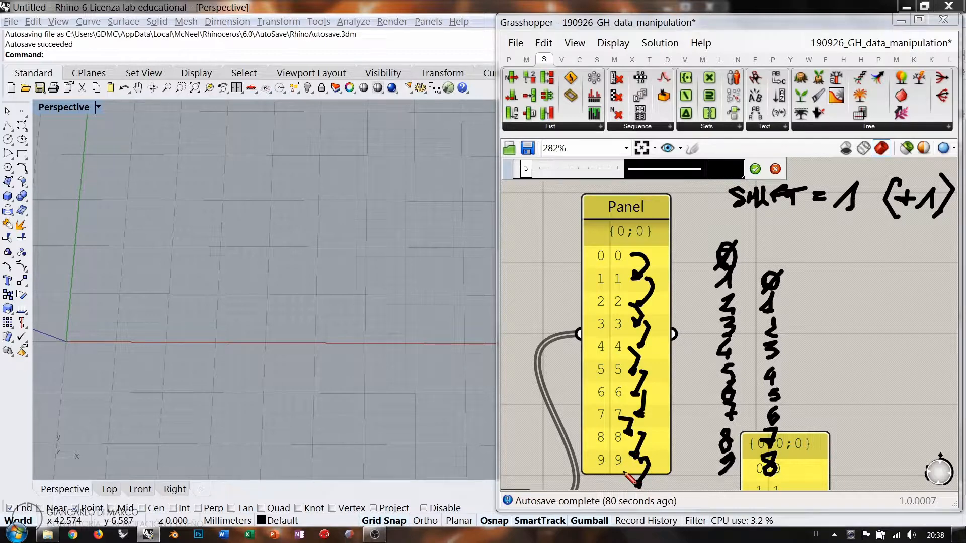
mouse_move(517, 458)
left_mouse_down()
mouse_move(535, 471)
mouse_move(573, 459)
mouse_move(555, 490)
mouse_move(587, 487)
left_mouse_up()
mouse_move(652, 478)
left_mouse_down()
mouse_move(601, 489)
mouse_move(549, 350)
mouse_move(579, 271)
mouse_move(574, 256)
mouse_move(578, 267)
left_mouse_up()
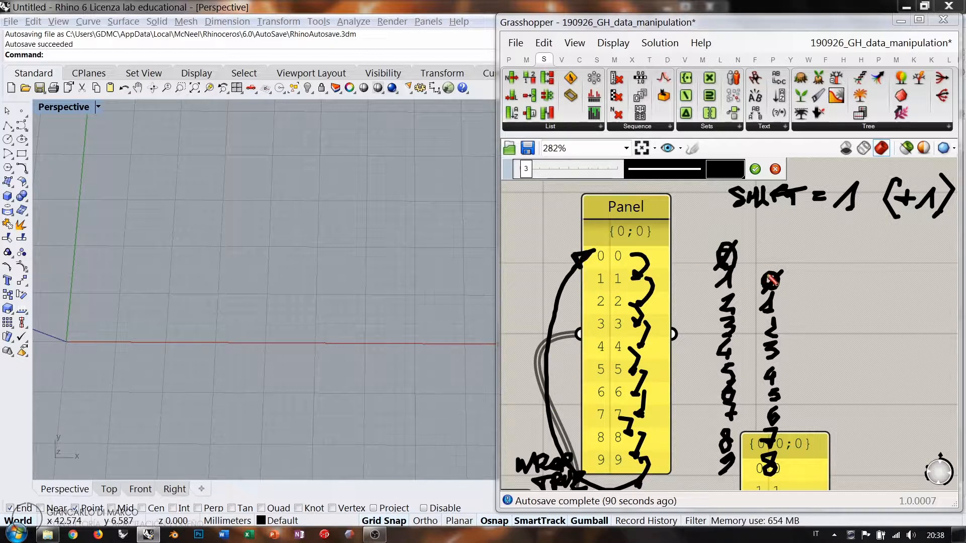
Handwrite 9 on top of the second column, circle "WRAP TRUE", and write 1 beside the first arrow
left_click_drag(775, 246, 766, 266)
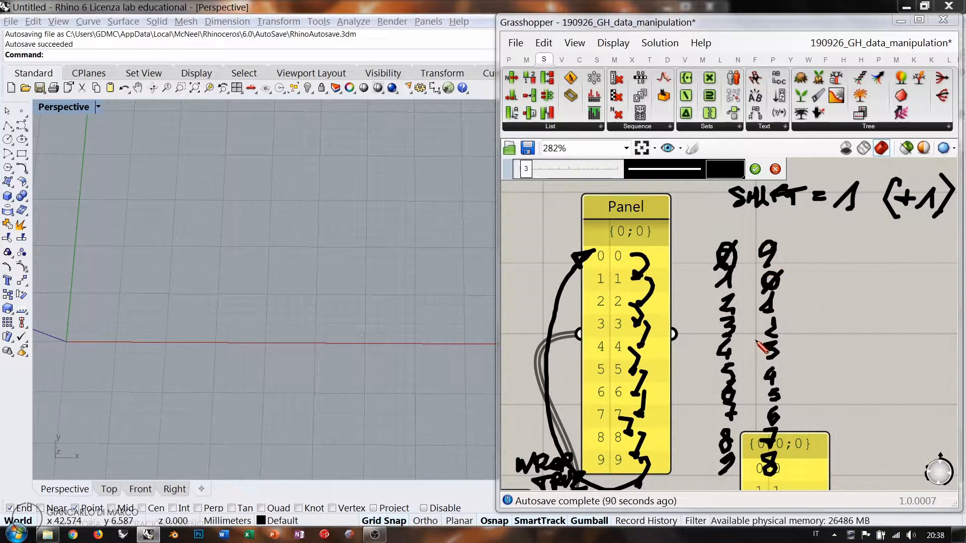
mouse_move(569, 460)
left_mouse_down()
mouse_move(524, 483)
mouse_move(591, 453)
left_mouse_up()
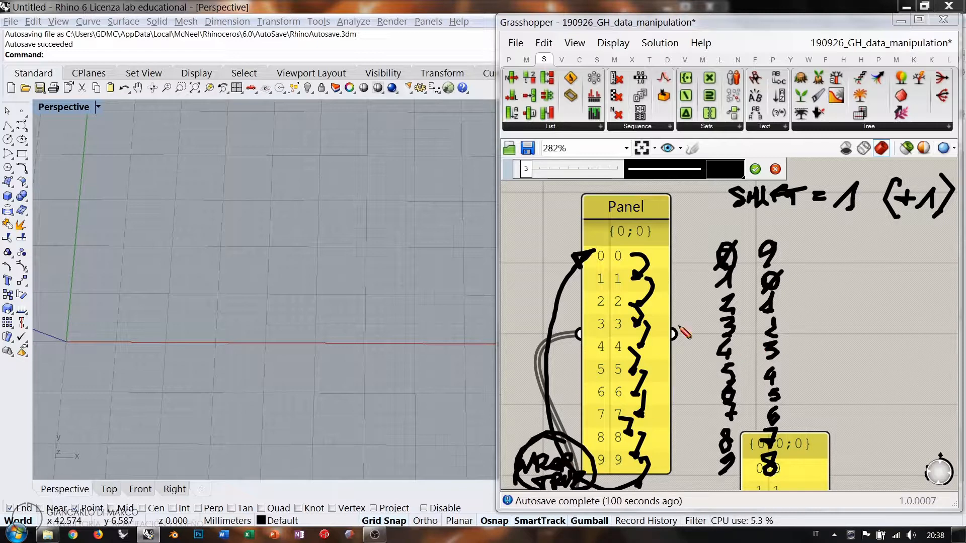
left_click_drag(657, 265, 673, 279)
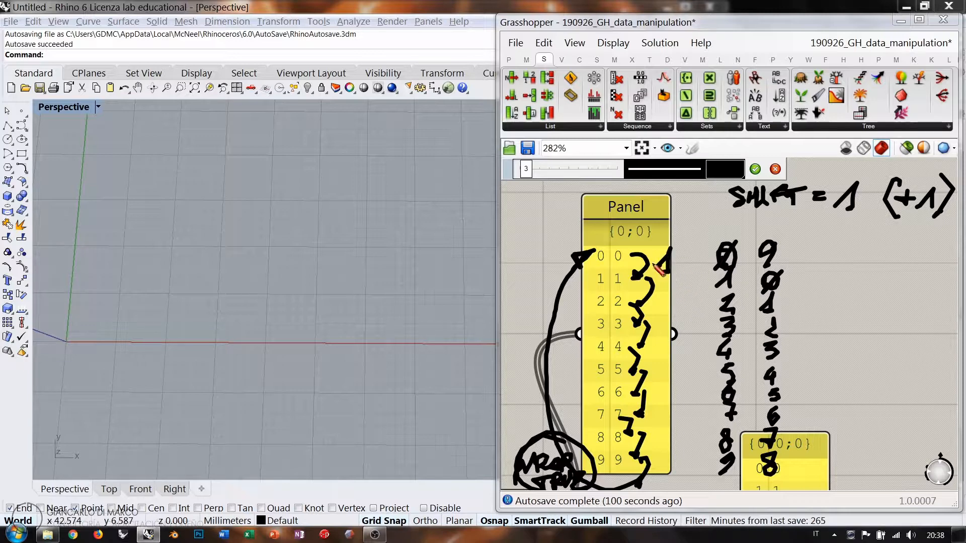
Sketch a two-row arrow from item 0 to item 2 and handwrite a third column with 8 and 9 above 0 to 7
mouse_move(615, 253)
left_mouse_down()
mouse_move(631, 268)
mouse_move(633, 309)
left_mouse_up()
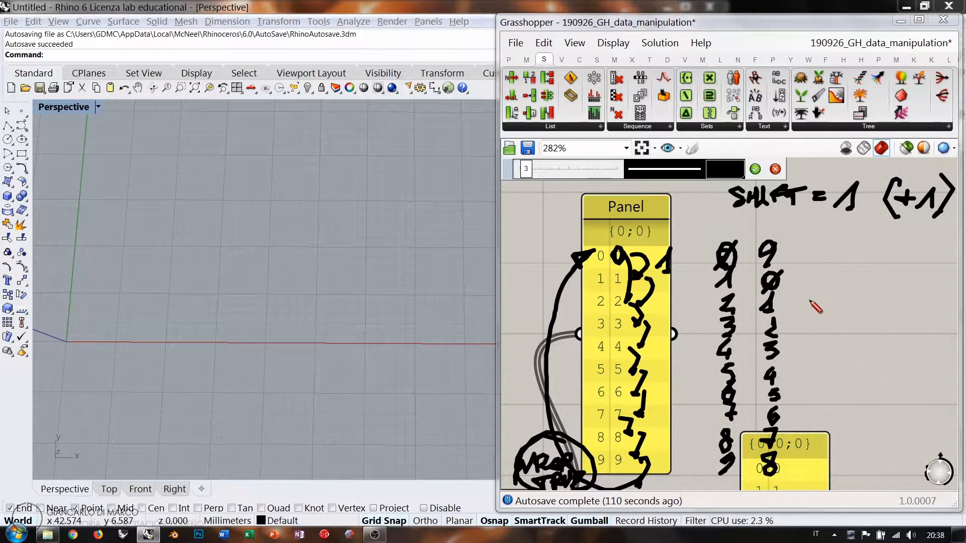
mouse_move(811, 296)
left_mouse_down()
mouse_move(818, 430)
mouse_move(806, 450)
mouse_move(816, 475)
left_mouse_up()
left_click_drag(804, 244, 802, 290)
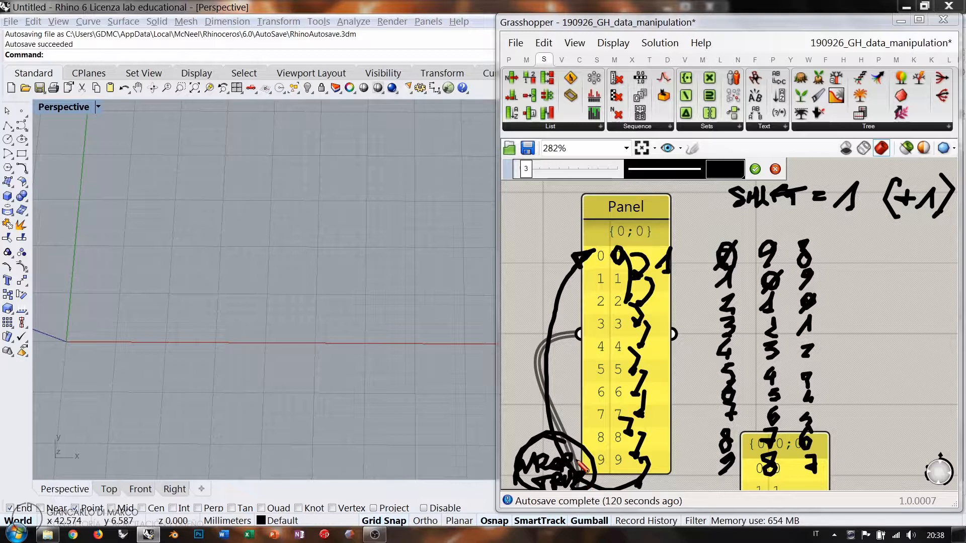
Discard the canvas sketch and move the shifted-list panel directly beside the input list panel
left_click(774, 169)
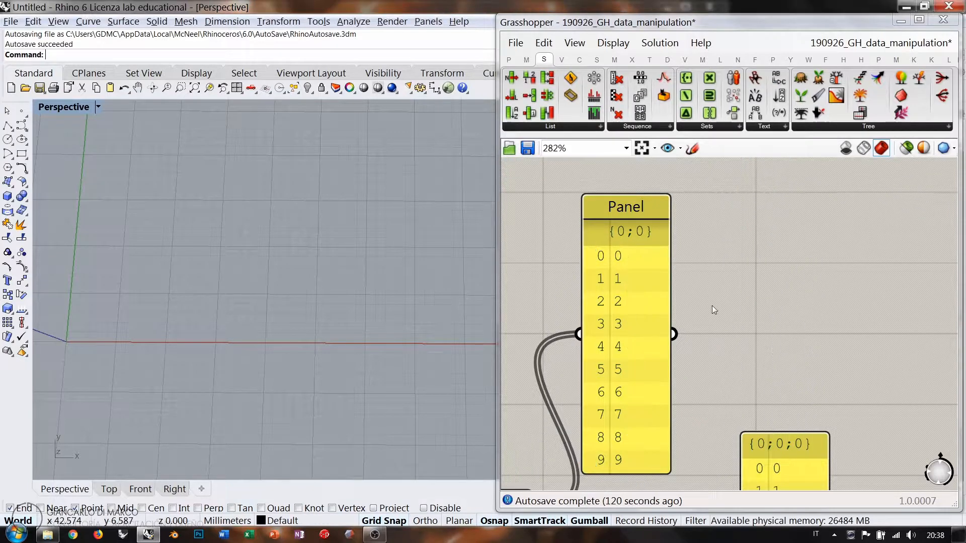
right_click_drag(674, 372, 743, 275)
scroll(743, 275, "down", 1)
scroll(742, 274, "down", 1)
left_click_drag(825, 343, 798, 246)
left_click(863, 305)
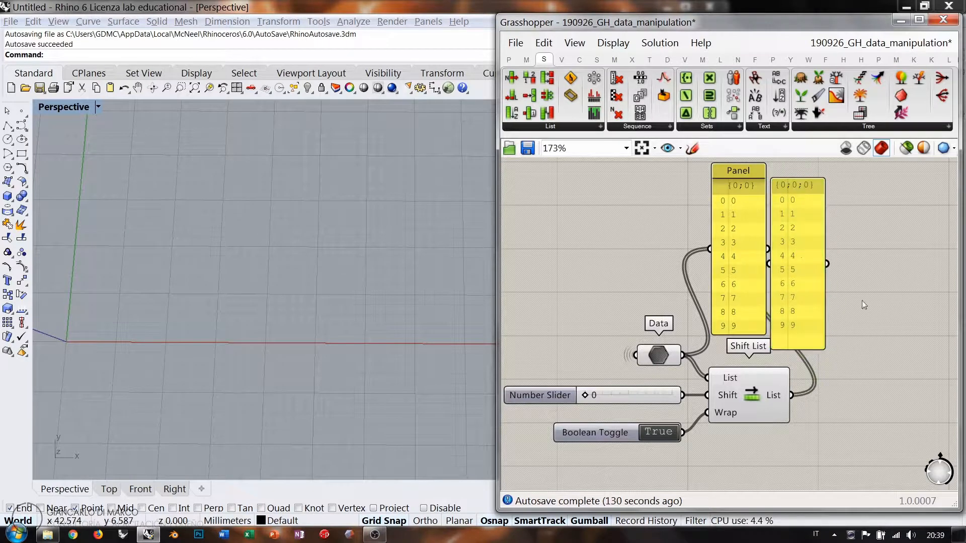
With Wrap set to True, try different values on the shift slider and finish with a shift of 1
left_click_drag(590, 397, 616, 397)
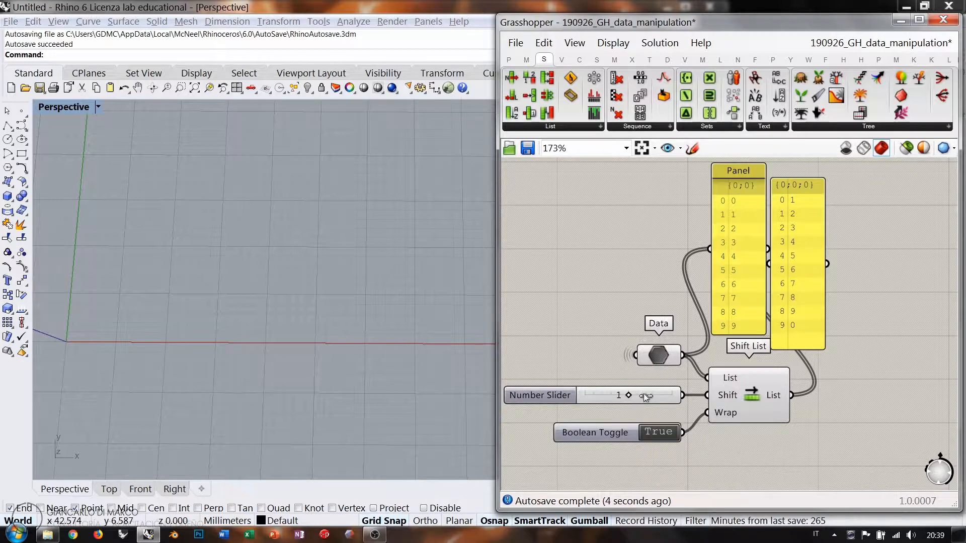
left_click_drag(646, 397, 672, 403)
mouse_move(619, 397)
left_mouse_down()
mouse_move(577, 396)
mouse_move(649, 397)
mouse_move(613, 400)
left_mouse_up()
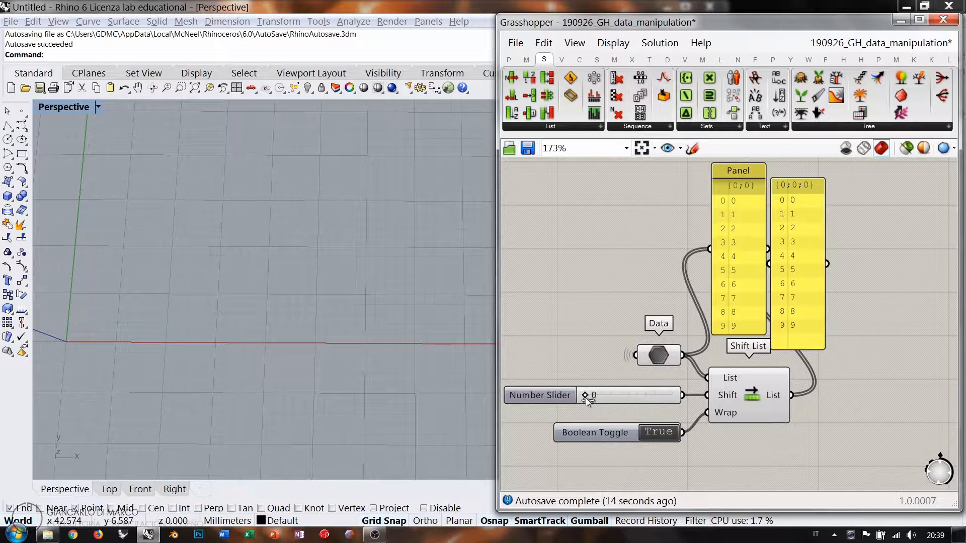
mouse_move(630, 396)
left_mouse_down()
mouse_move(578, 397)
mouse_move(619, 396)
left_mouse_up()
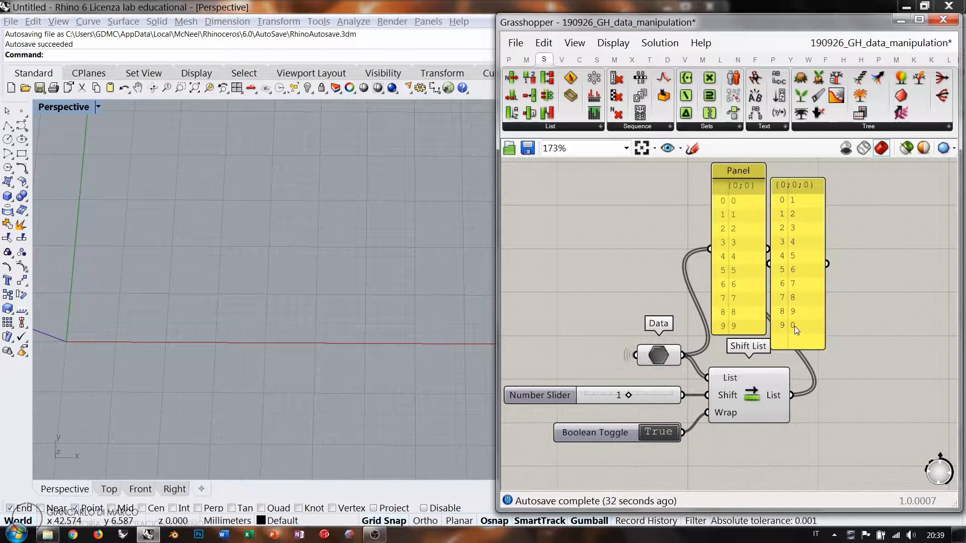
Set the Wrap toggle to False, then try a shift of 2 and set the shift to 0
double_click(654, 435)
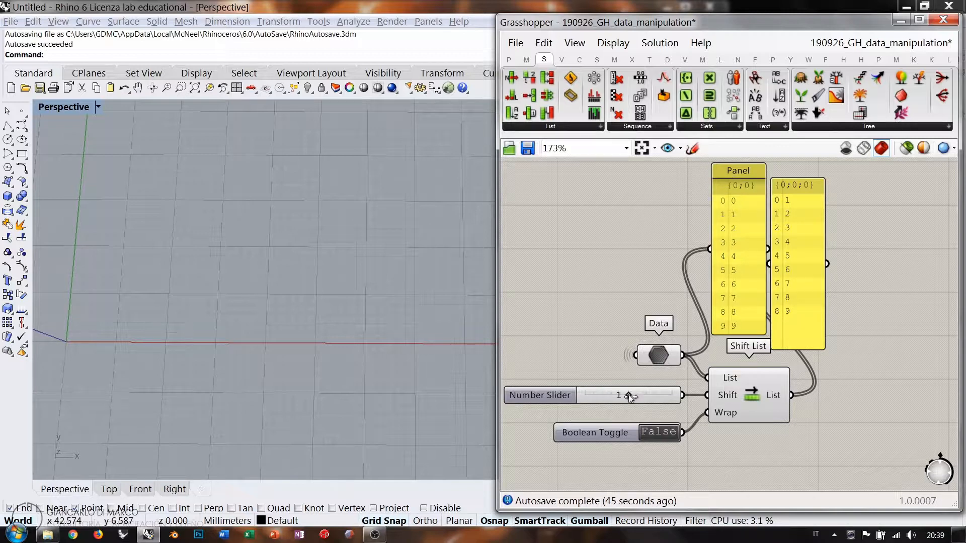
left_click_drag(630, 397, 670, 399)
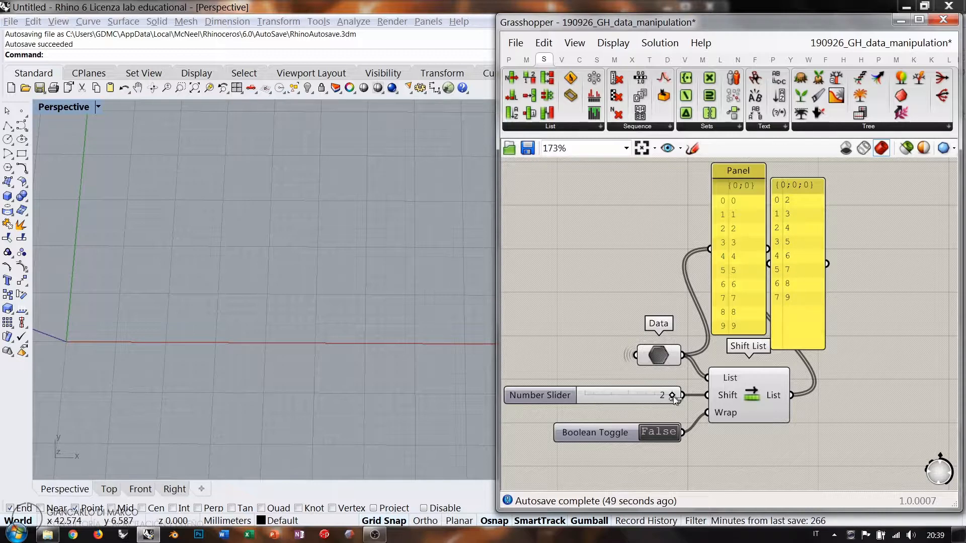
left_click_drag(673, 397, 585, 397)
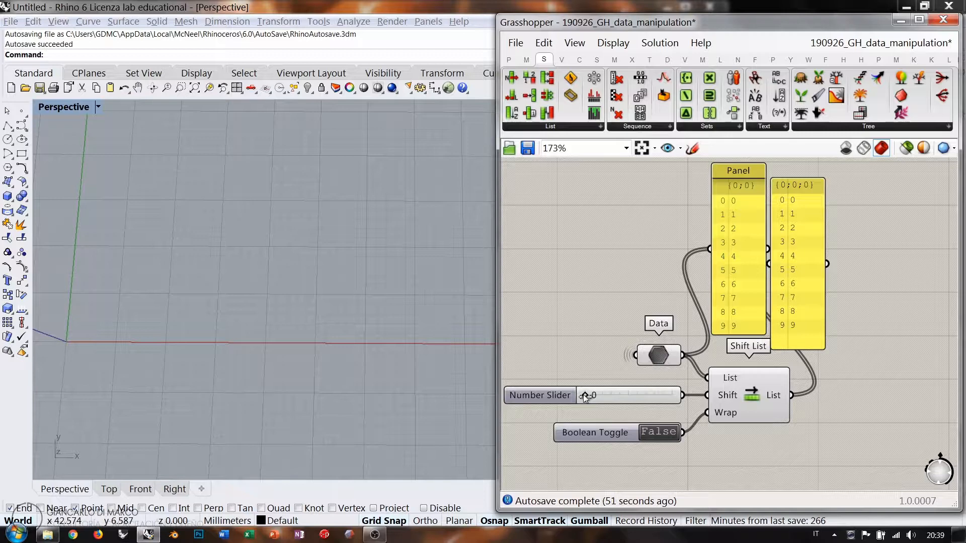
Extend the shift slider's numeric domain to a minimum of -2 and try out the slider
mouse_move(723, 399)
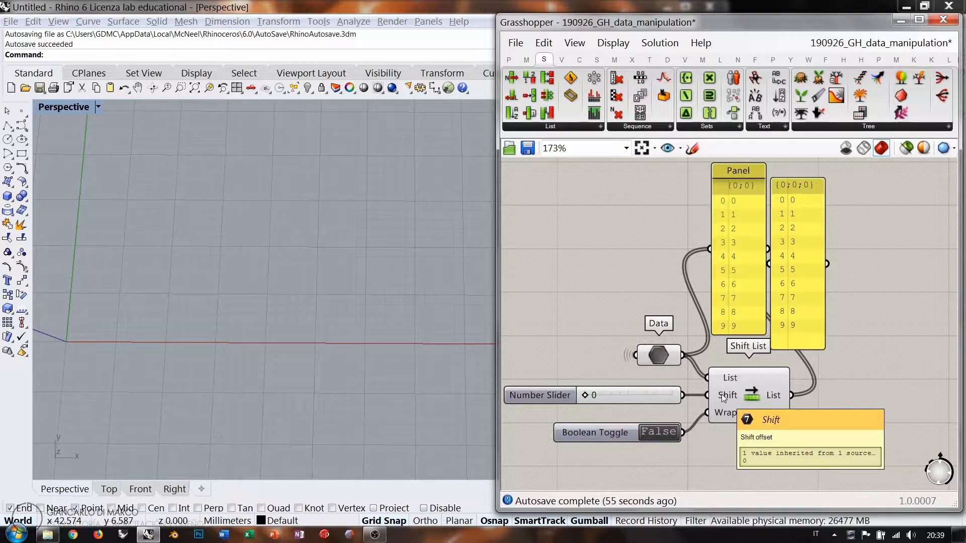
double_click(545, 393)
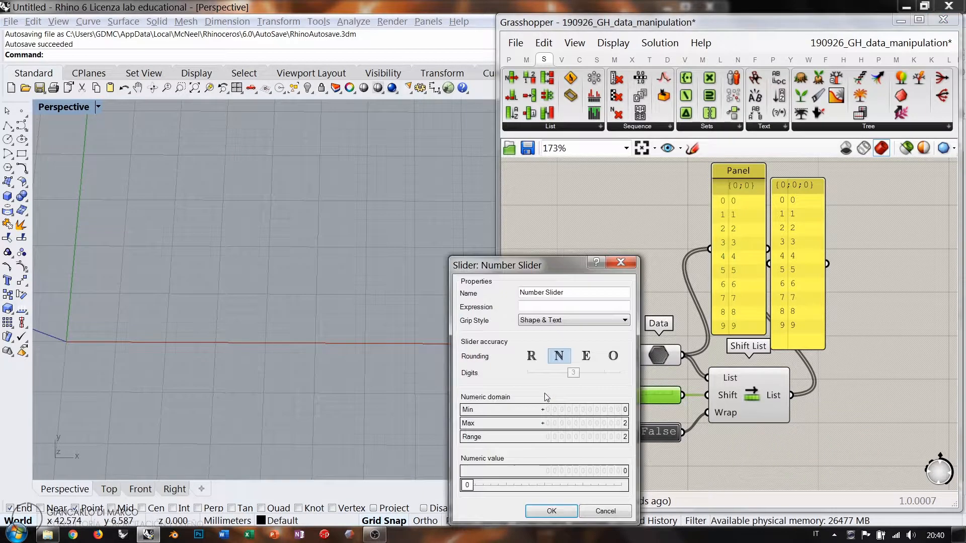
scroll(626, 409, "down", 2)
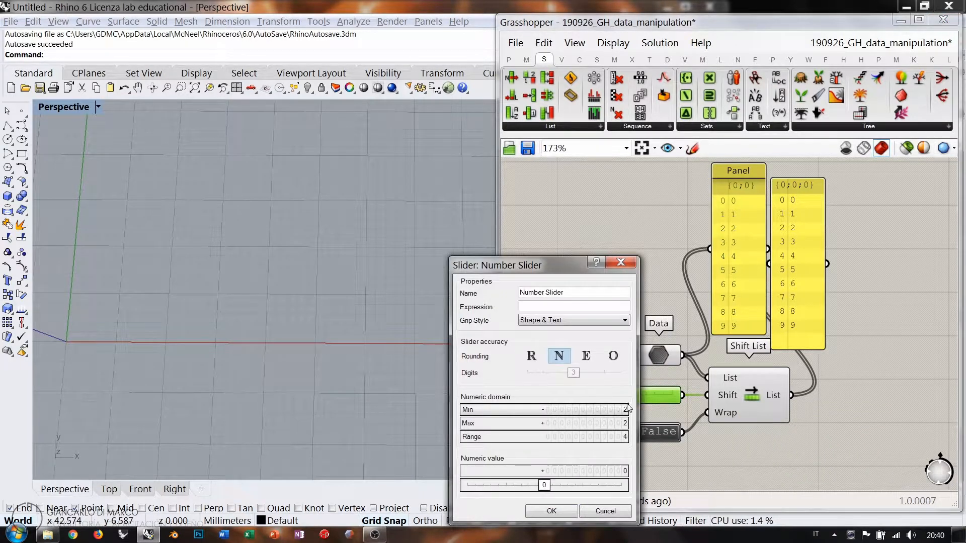
left_click(551, 512)
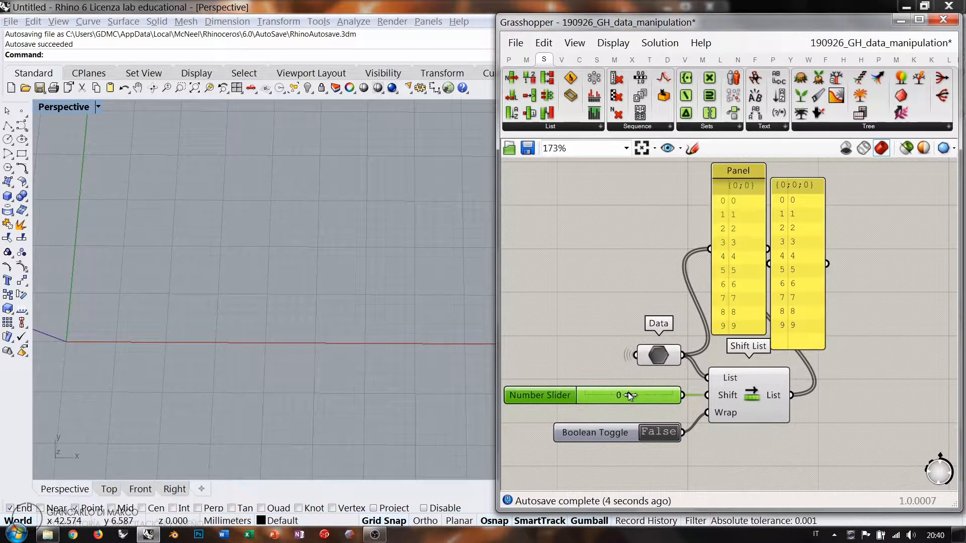
mouse_move(629, 395)
left_mouse_down()
mouse_move(587, 394)
mouse_move(649, 397)
mouse_move(582, 397)
mouse_move(623, 398)
left_mouse_up()
Compare a shift of -1 with Wrap set to True and with Wrap set to False
left_click(652, 432)
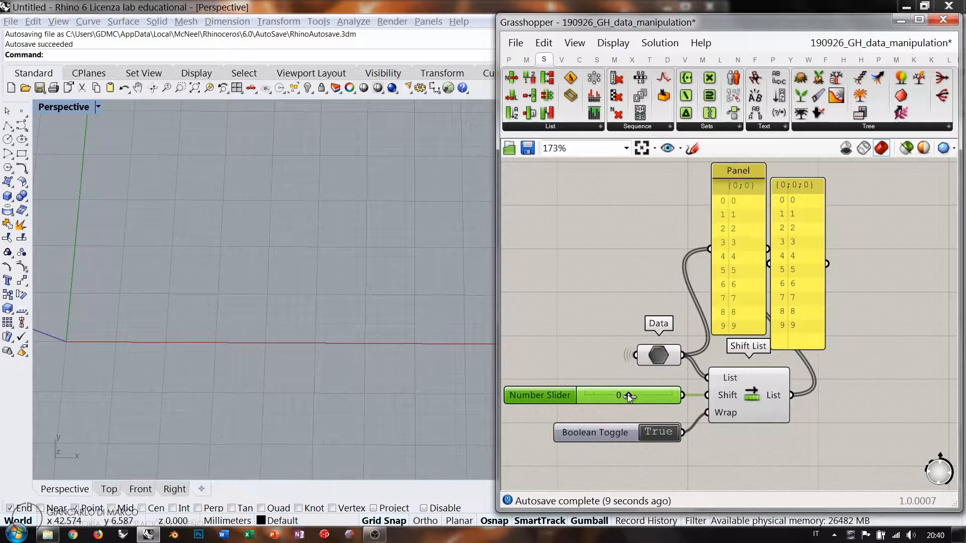
left_click_drag(629, 398, 613, 398)
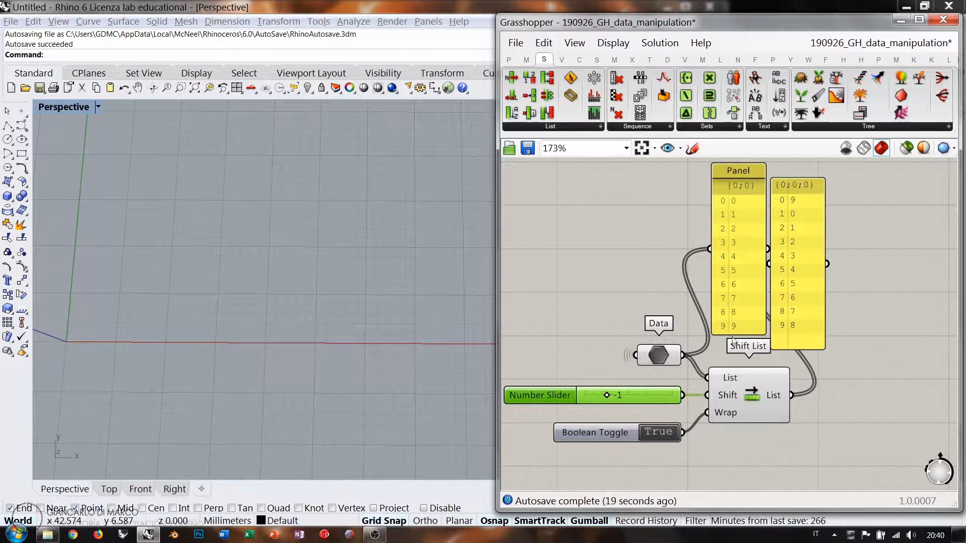
double_click(662, 434)
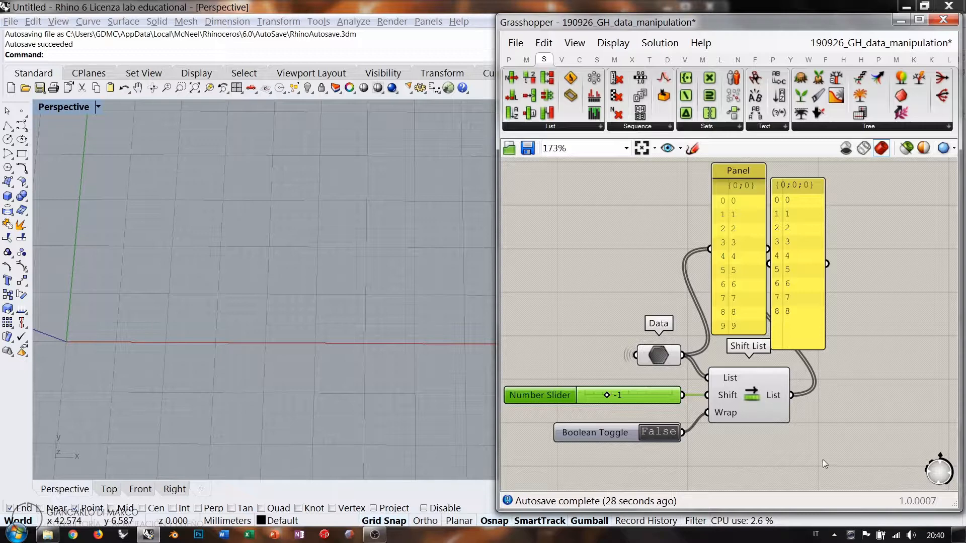
Delete the Data parameter, shift slider, Boolean Toggle and both panels, keeping only the Shift List component
left_click_drag(680, 472, 649, 350)
left_click_drag(891, 210, 691, 289, "shift")
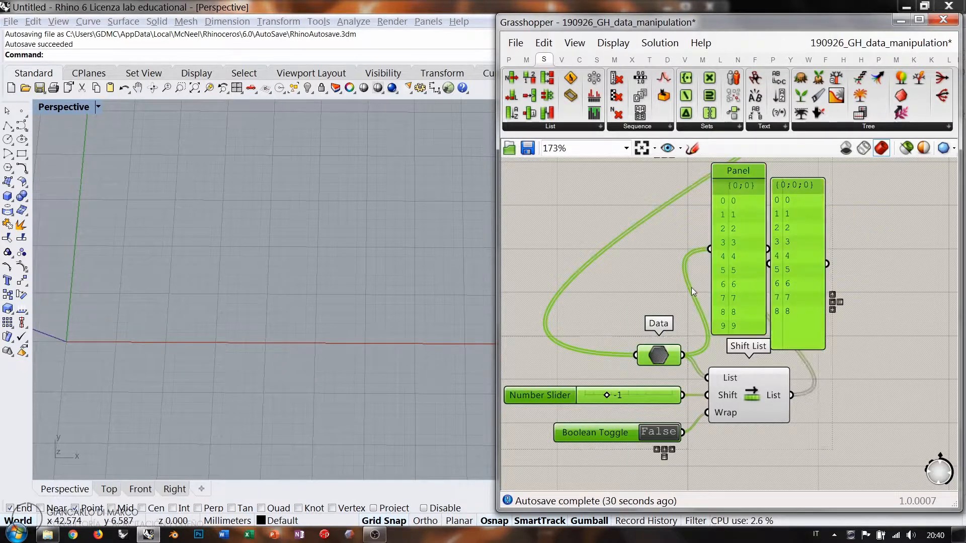
key("Delete")
right_click_drag(790, 305, 814, 253)
left_click(765, 347)
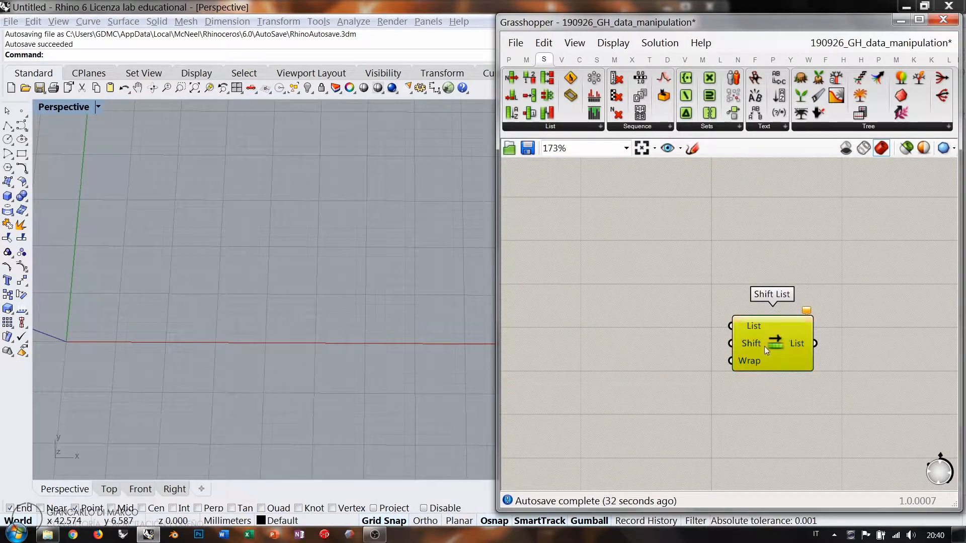
Add a Line parameter to the canvas and place it well before the Shift List component
double_click(621, 304)
type("l")
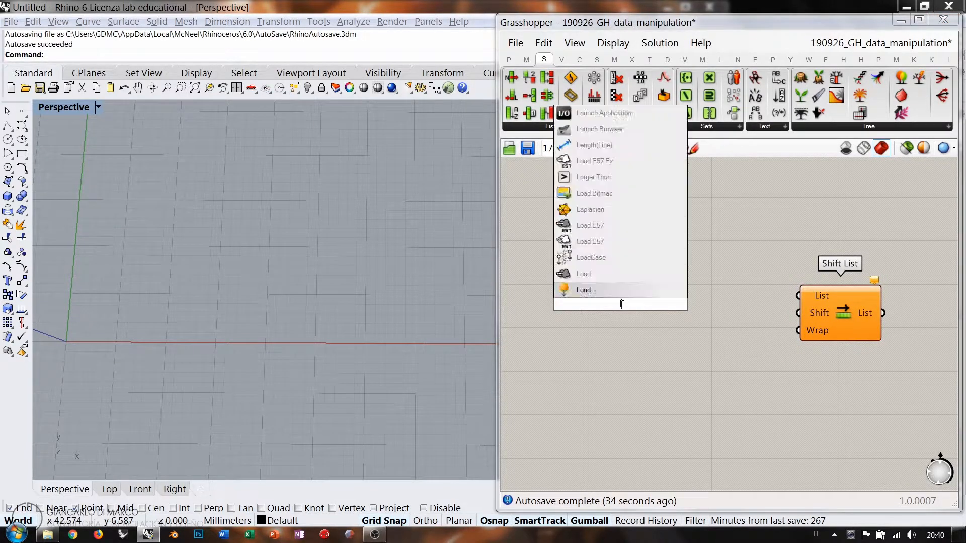
type("in")
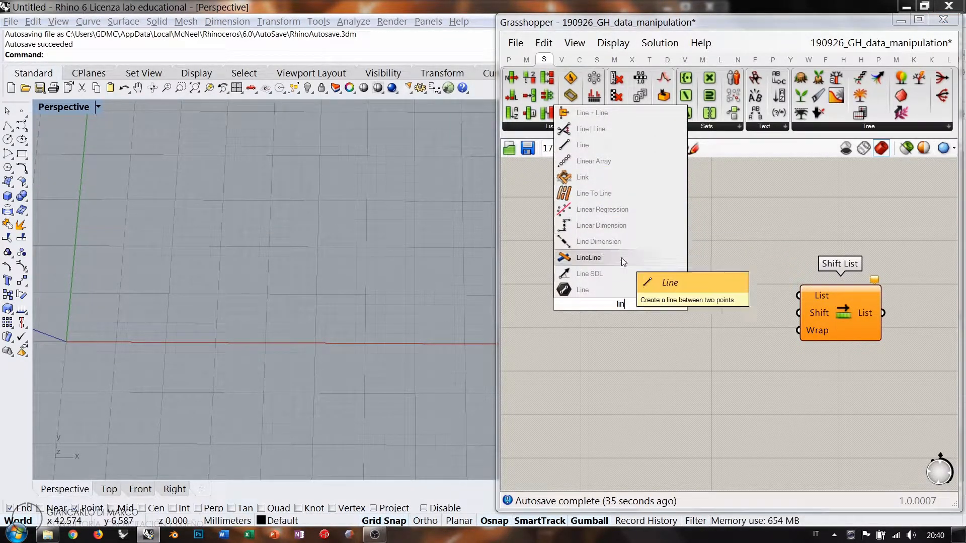
left_click(582, 290)
left_click_drag(622, 306, 595, 285)
right_click_drag(595, 285, 681, 273)
left_click_drag(669, 266, 663, 256)
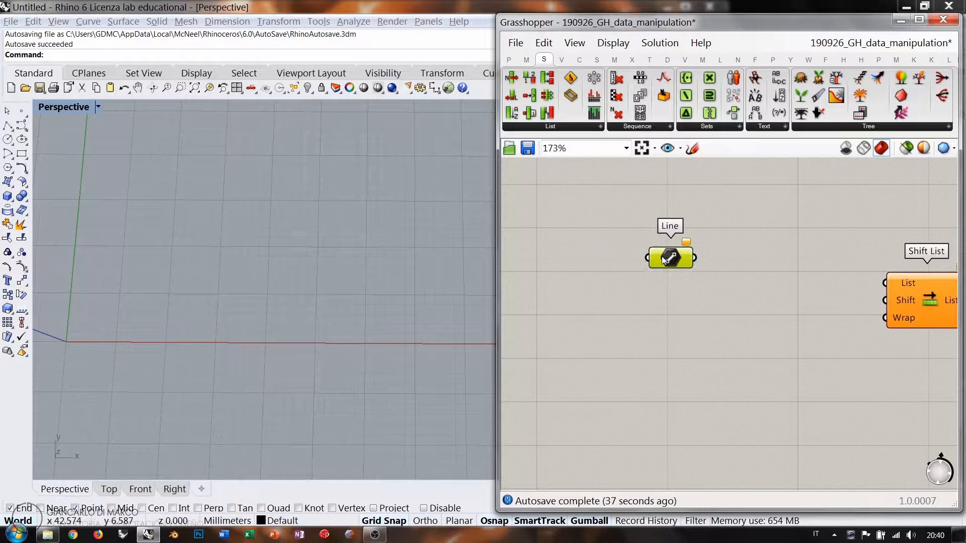
In the Top view, assign the Line parameter one 10 mm horizontal line from 5,5 to 15,5
right_click(669, 260)
left_click(683, 313)
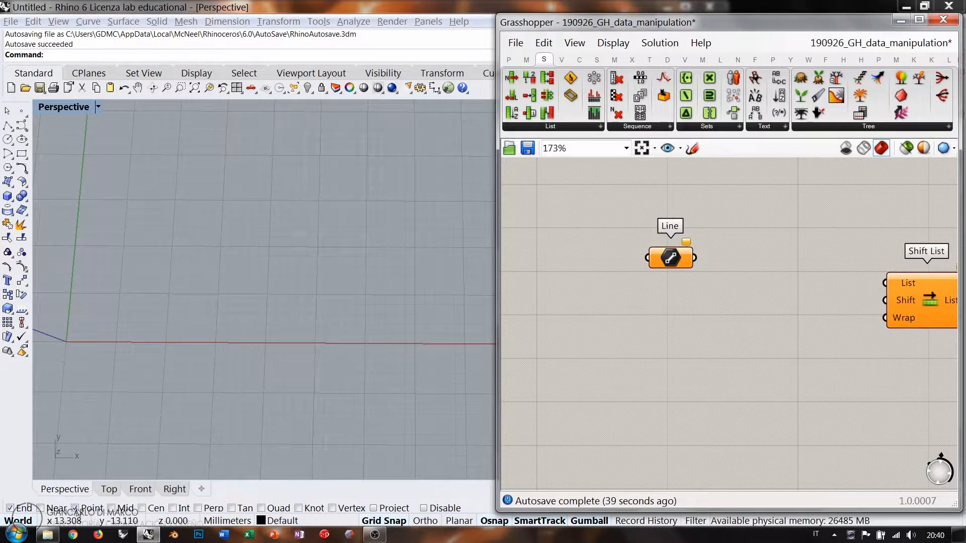
left_click(105, 489)
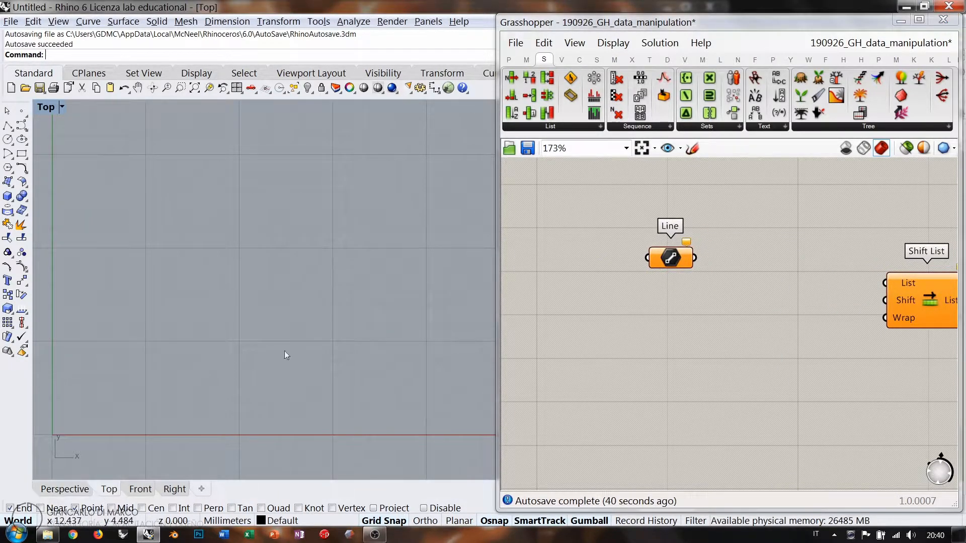
right_click(666, 258)
left_click(708, 423)
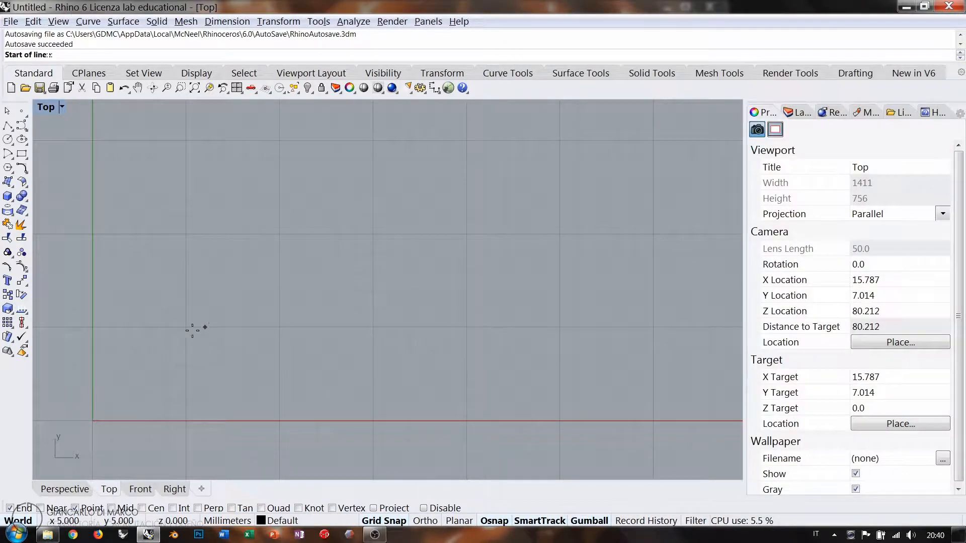
left_click(186, 328)
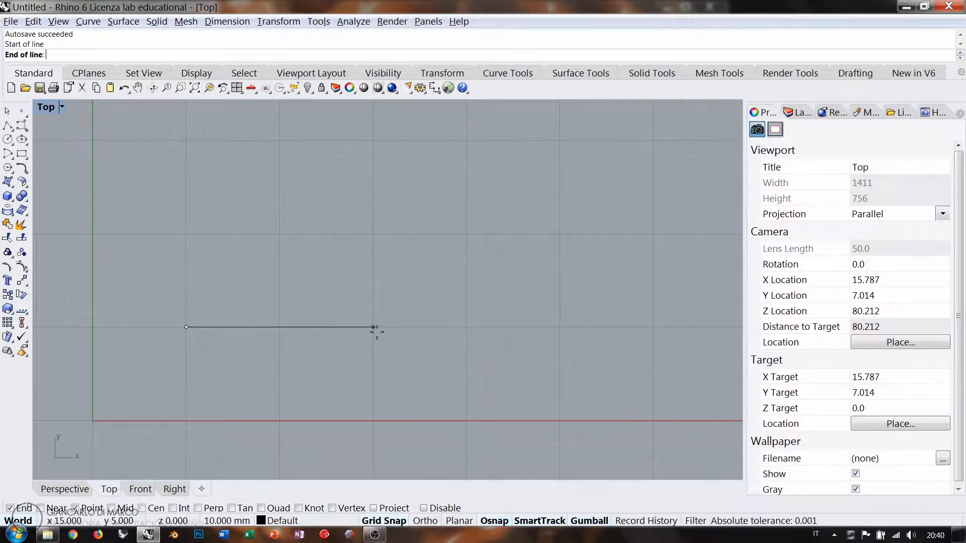
left_click(373, 327)
Duplicate the Line parameter and assign the upper one a parallel line from 5,10 to 15,10
left_click_drag(668, 260, 675, 329, "alt")
left_click(671, 205)
right_click(672, 207)
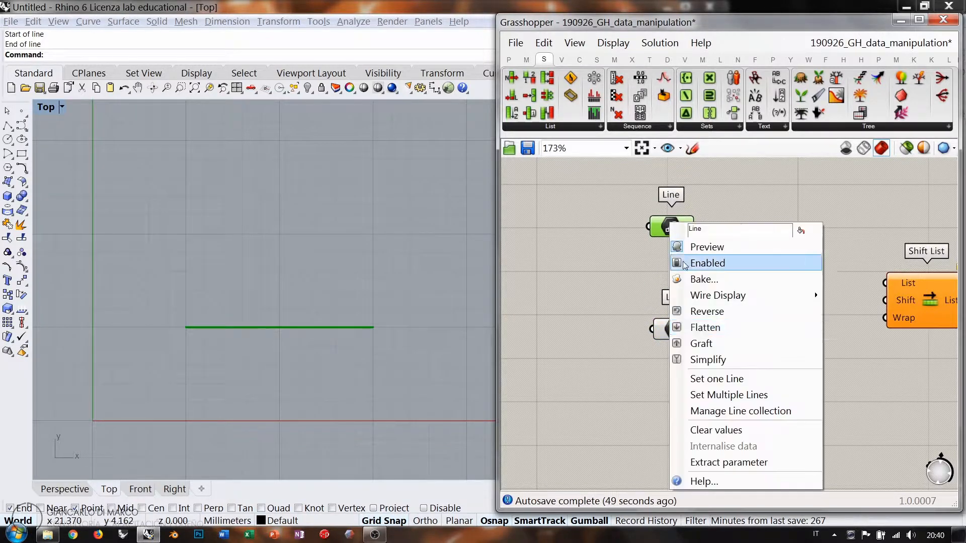
left_click(702, 376)
left_click(185, 235)
left_click(372, 234)
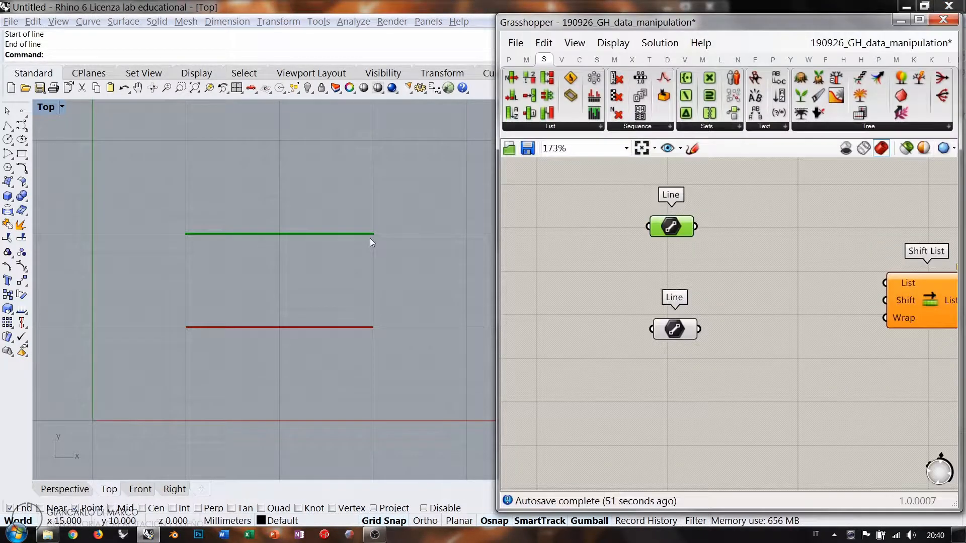
Move both Line parameters farther from the Shift List component and spread them apart vertically
left_click(648, 342)
left_click_drag(648, 342, 567, 366)
left_click_drag(671, 226, 588, 238)
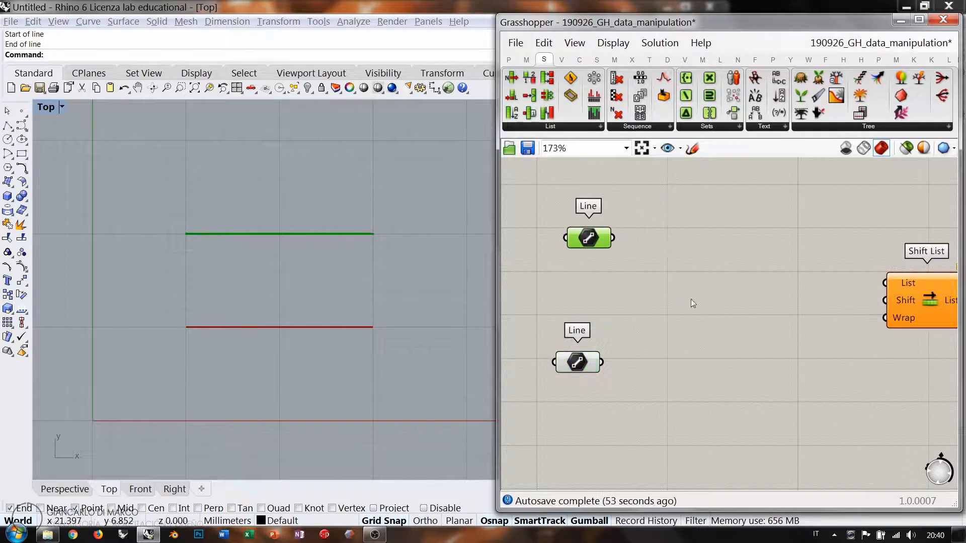
Add two Divide Curve components and connect each Line parameter to the Curve input of its own one
double_click(690, 299)
type("div")
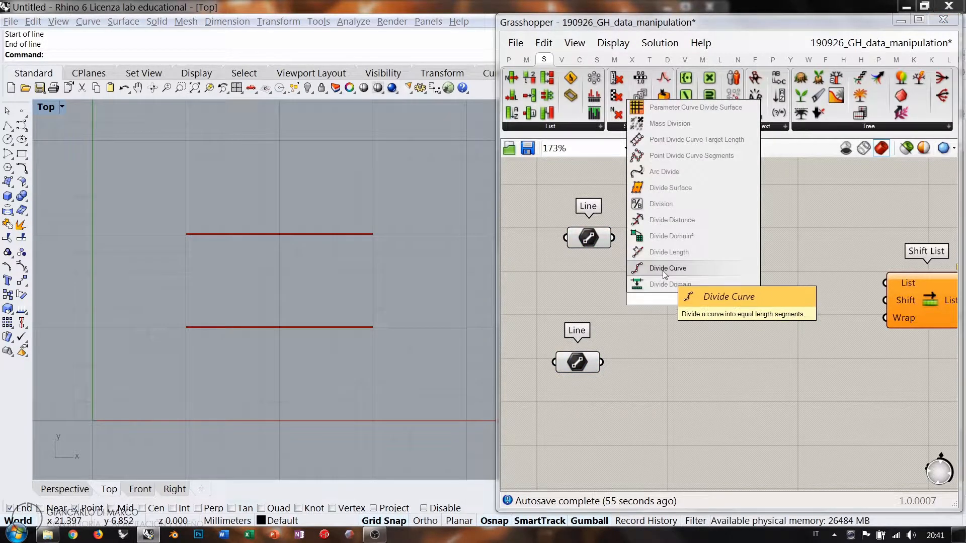
left_click(664, 268)
left_click_drag(613, 238, 700, 373)
left_click_drag(603, 363, 701, 378)
Add a Number Slider defined as 1<10 and place it between the two Line parameters
left_click(581, 302)
double_click(582, 302)
type("1<10")
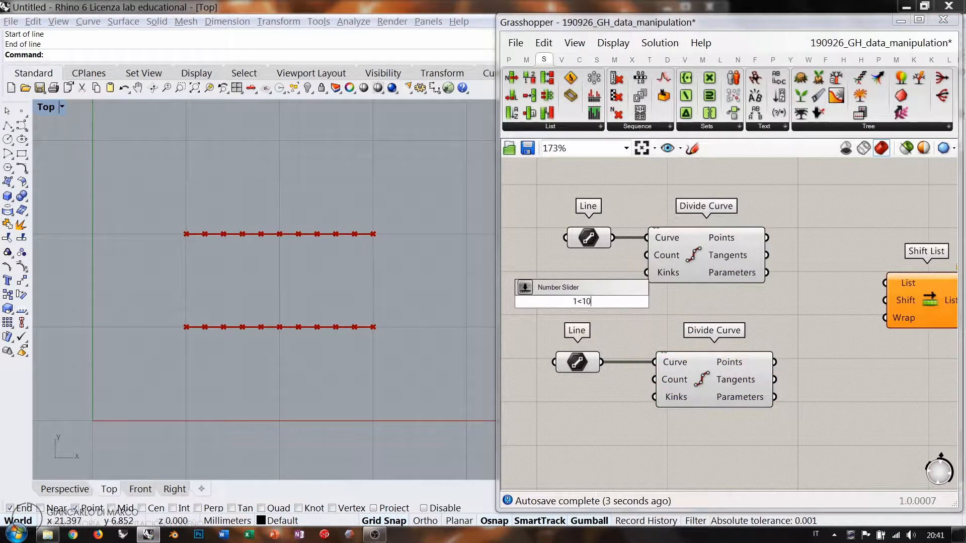
key("Return")
left_click_drag(632, 300, 562, 298)
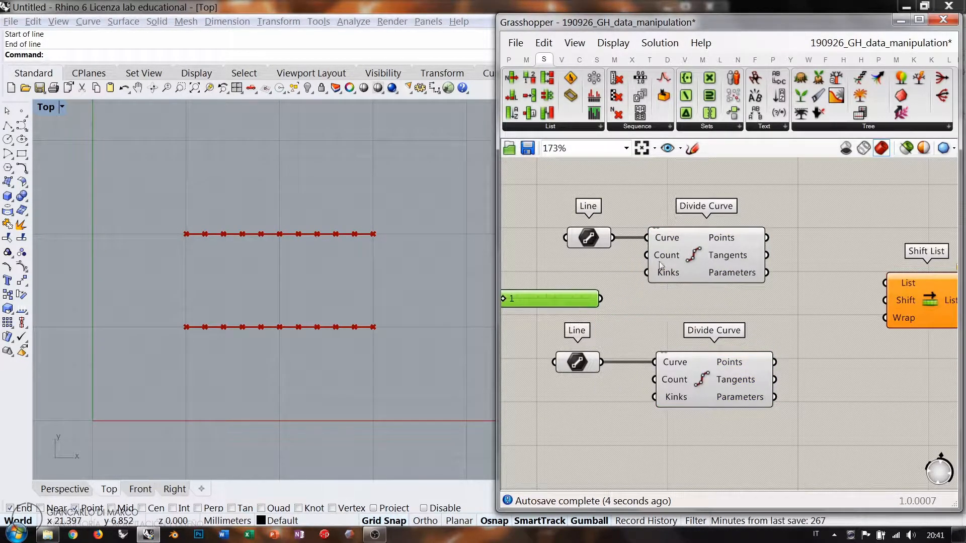
Connect the 1<10 slider to the Count inputs of both Divide Curve components and set it to 8
left_click_drag(648, 255, 653, 379)
right_click_drag(503, 305, 541, 311)
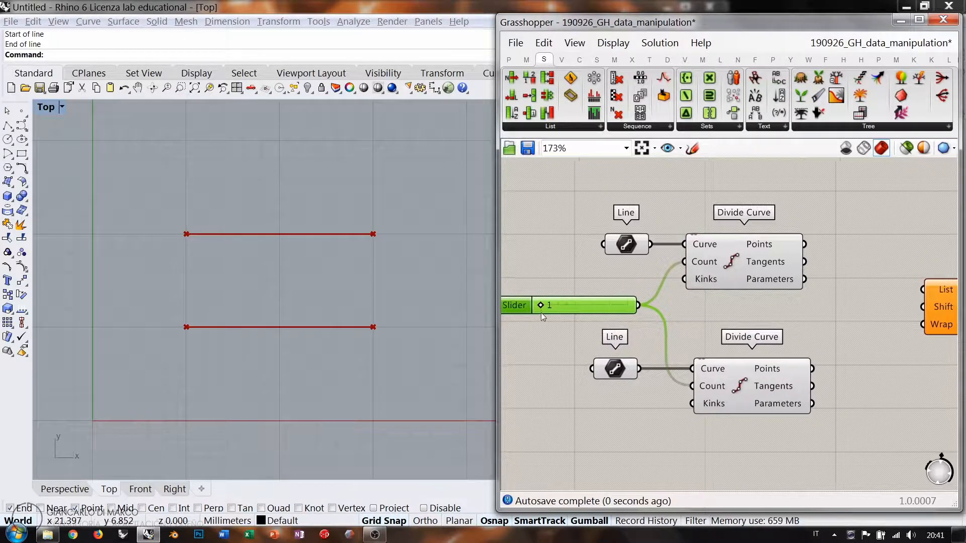
left_click_drag(542, 305, 615, 308)
Add a two-point Line component, connecting the upper Divide Curve's Points to Start Point and the lower one's Points to End Point
right_click_drag(833, 328, 663, 311)
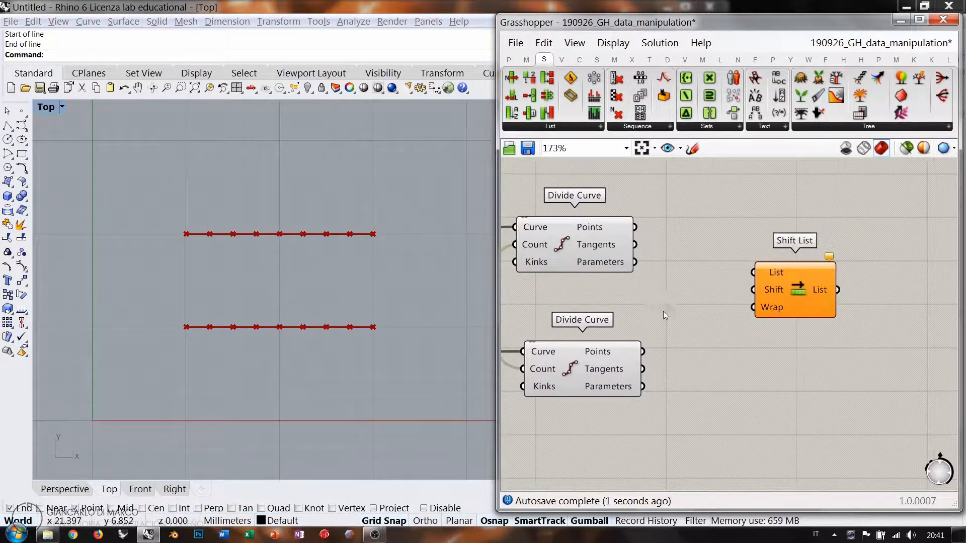
left_click(587, 362)
double_click(688, 297)
type("line")
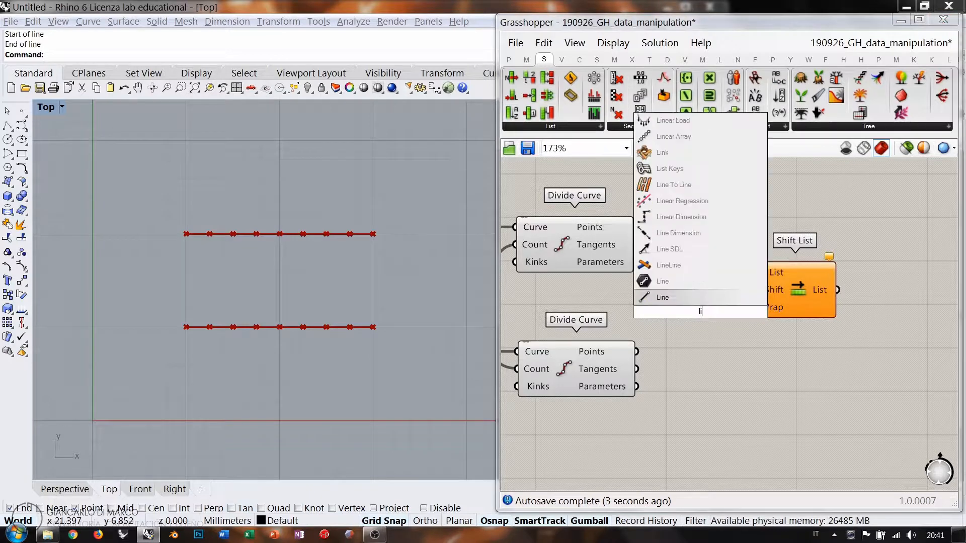
left_click(669, 154)
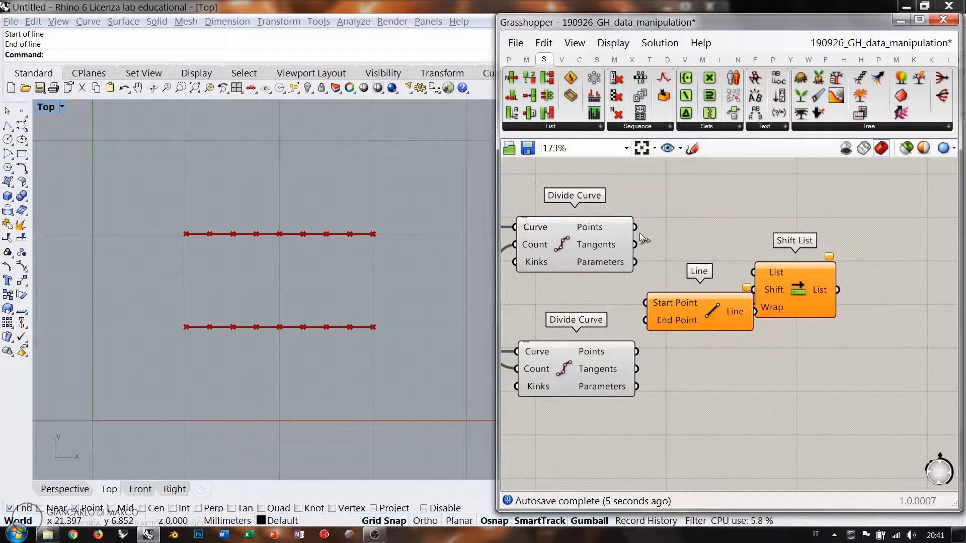
left_click_drag(635, 227, 646, 303)
left_click_drag(636, 351, 705, 303)
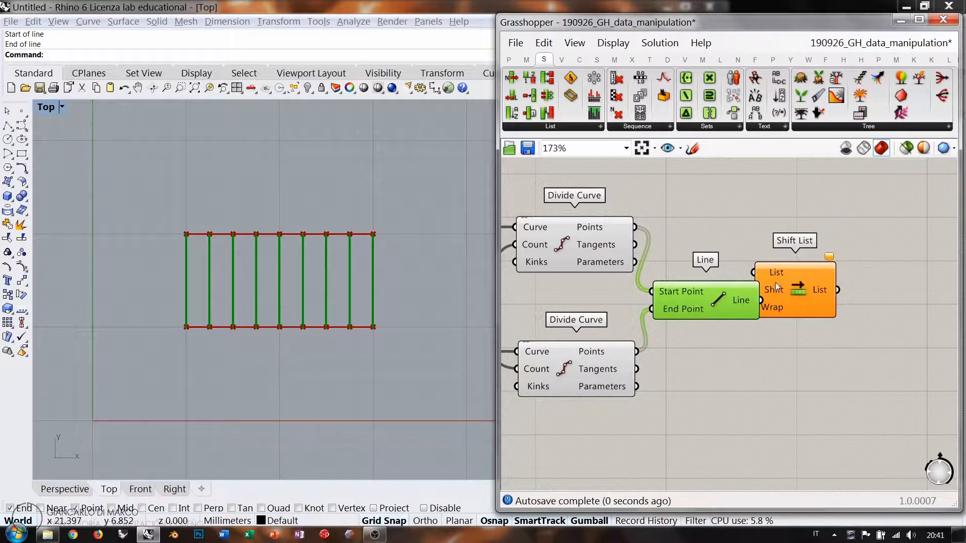
Rearrange the components and insert Shift List between the lower Divide Curve's Points and the Line component's End Point
left_click_drag(775, 282, 854, 322)
left_click_drag(682, 296, 727, 294)
right_click_drag(687, 346, 704, 343)
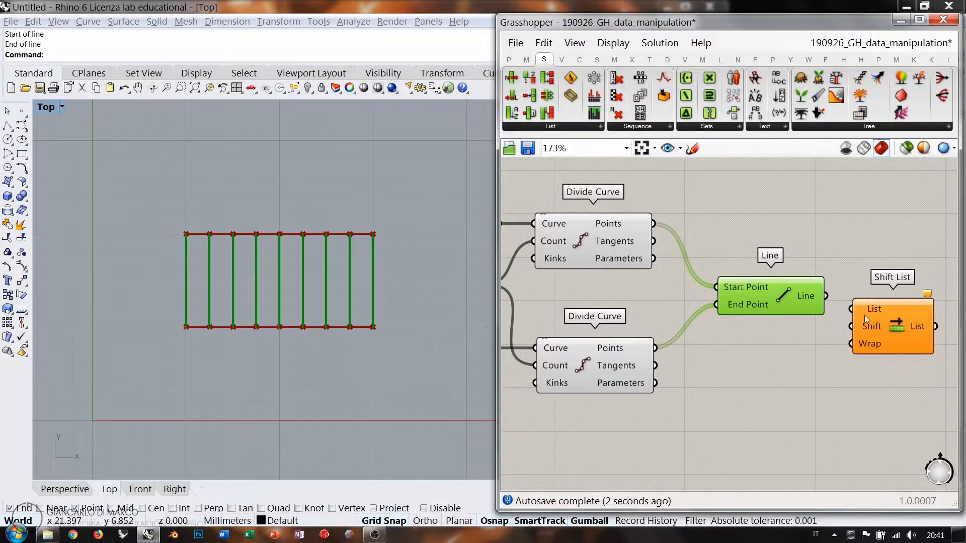
left_click_drag(881, 317, 729, 363)
left_click_drag(657, 350, 697, 354)
left_click_drag(774, 301, 837, 295)
left_click_drag(733, 380, 780, 298)
left_click(674, 372)
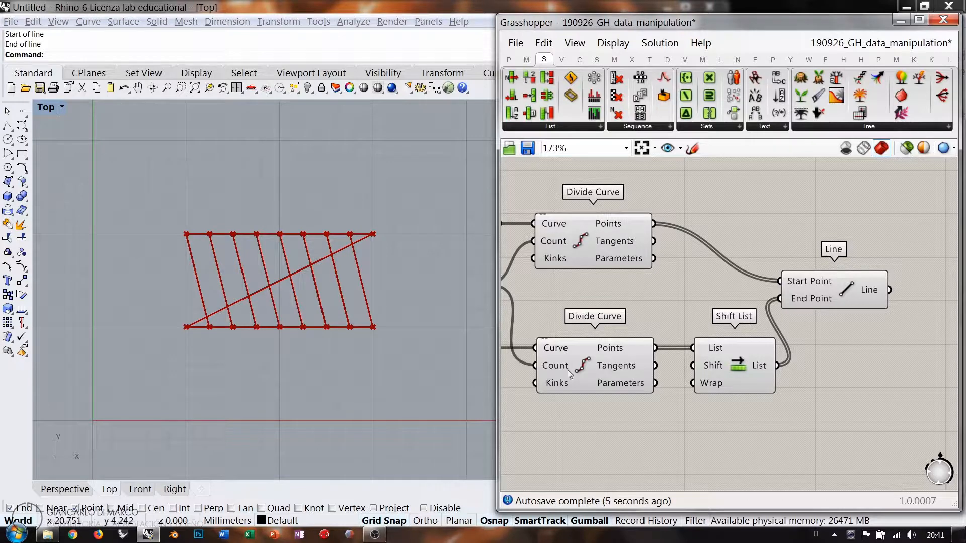
Add a Number Slider defined as 0<5, connect it to Shift List's Shift input and set it to 3
right_click_drag(561, 377, 697, 373)
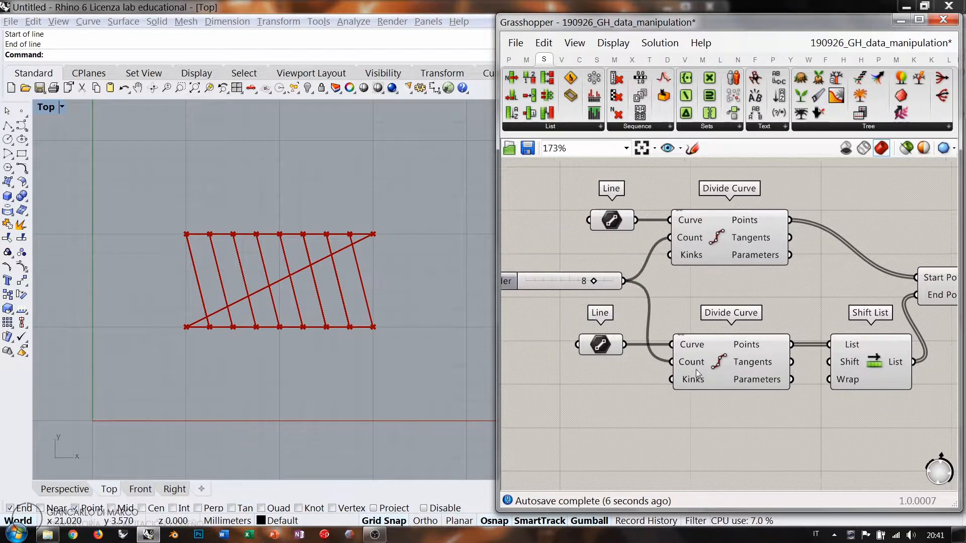
scroll(624, 352, "down", 1)
left_click(604, 346)
left_click(605, 391)
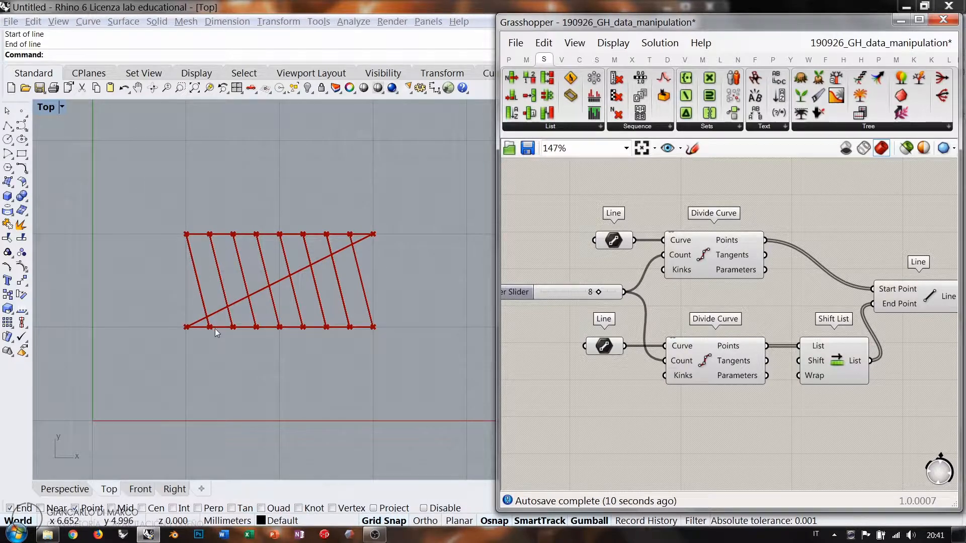
scroll(841, 395, "up", 2)
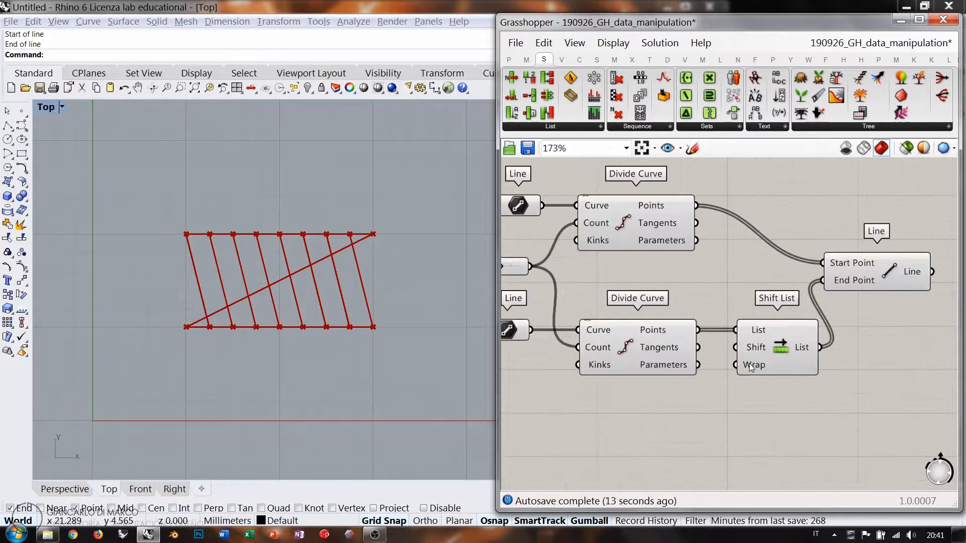
double_click(649, 413)
type("0<5")
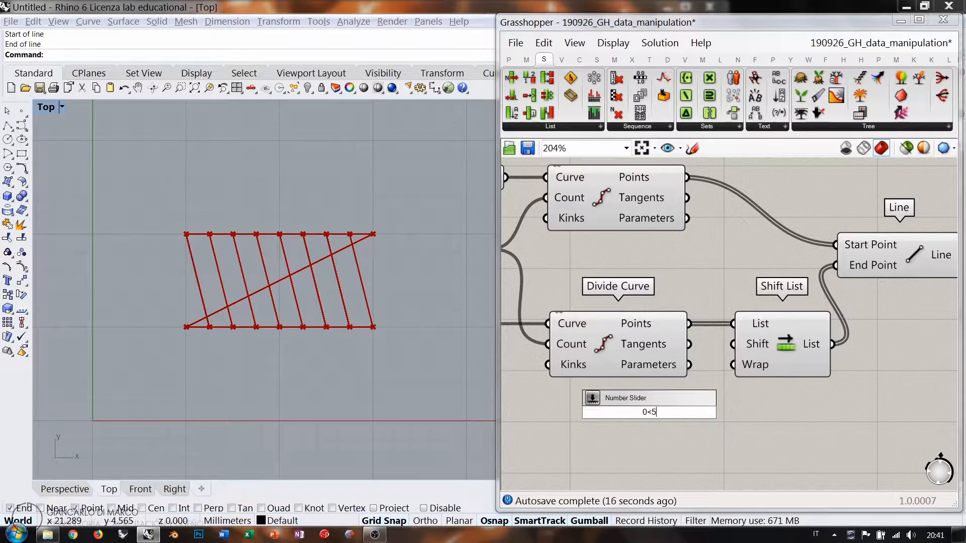
key("Return")
left_click_drag(734, 344, 669, 394)
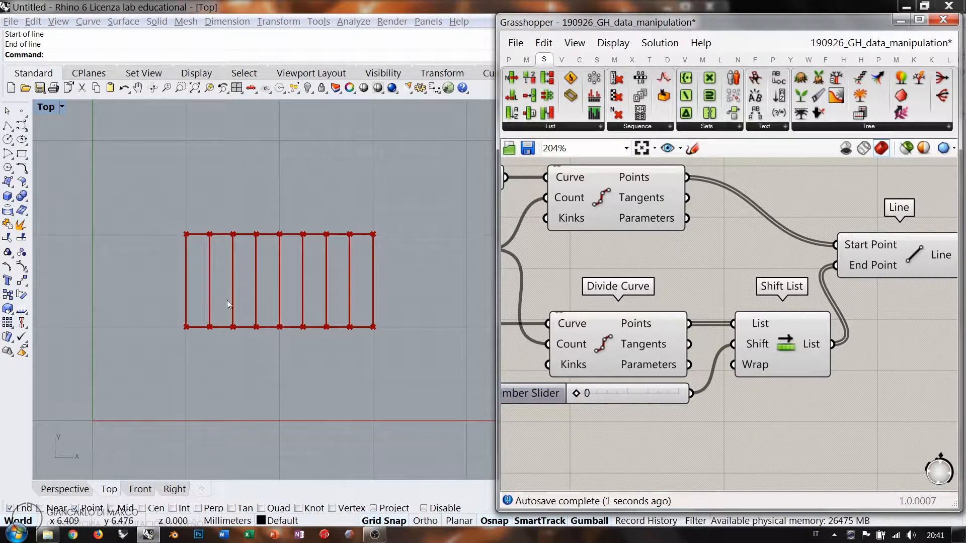
left_click_drag(577, 391, 638, 392)
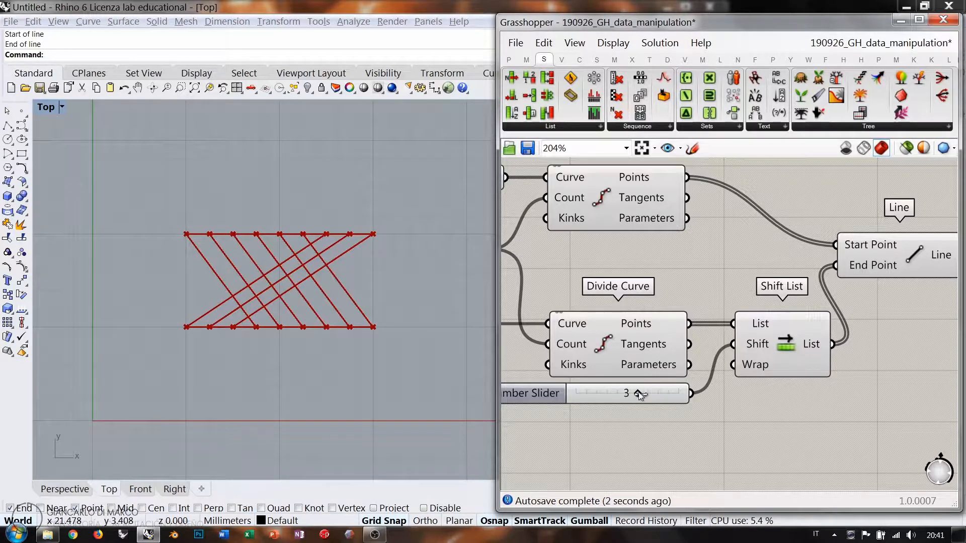
Add a Boolean Toggle left at False, connect it to Shift List's Wrap input and place it just below the shift slider
double_click(622, 451)
type("togg")
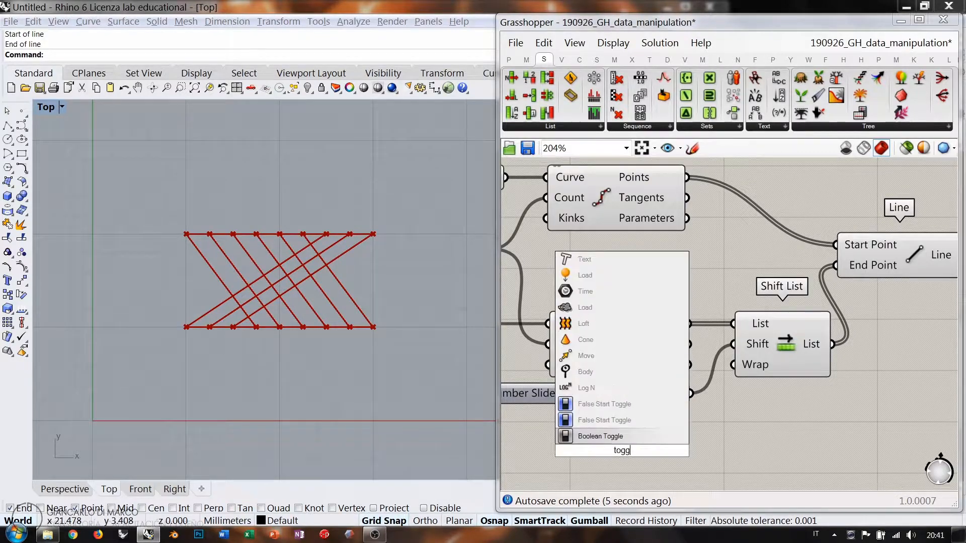
left_click(636, 437)
left_click_drag(698, 451, 733, 364)
left_click_drag(606, 453, 602, 426)
left_click(633, 466)
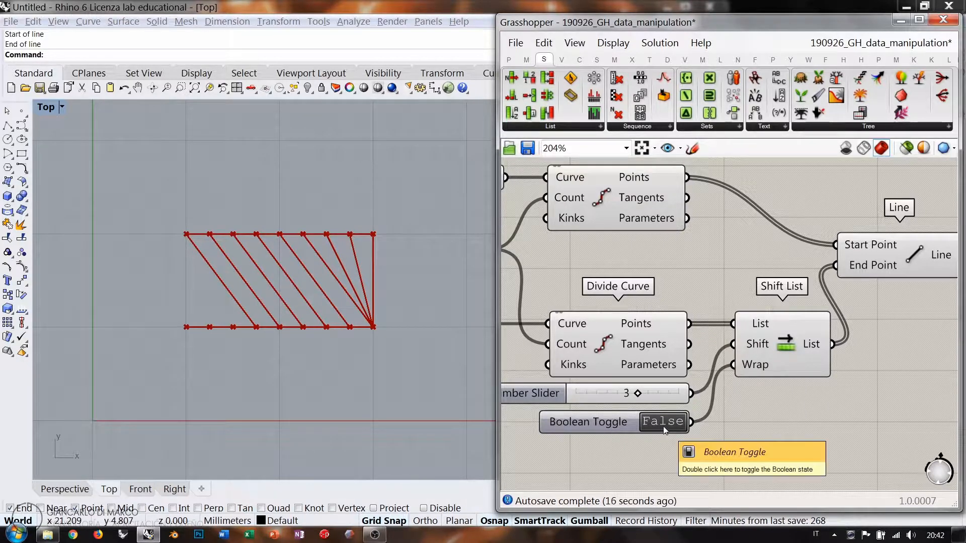
Widen the gap between the two-point Line component and the rest of the definition
scroll(659, 283, "down", 2)
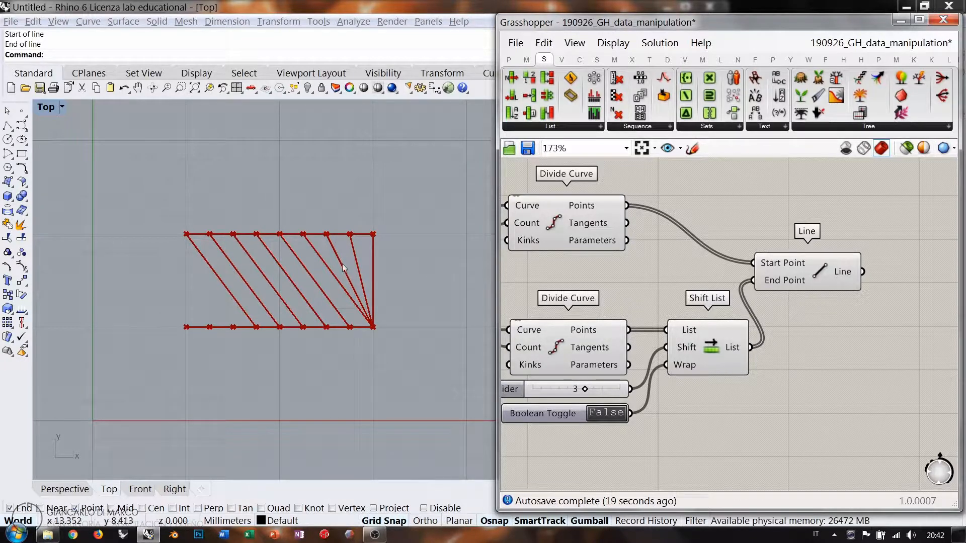
left_click(560, 222)
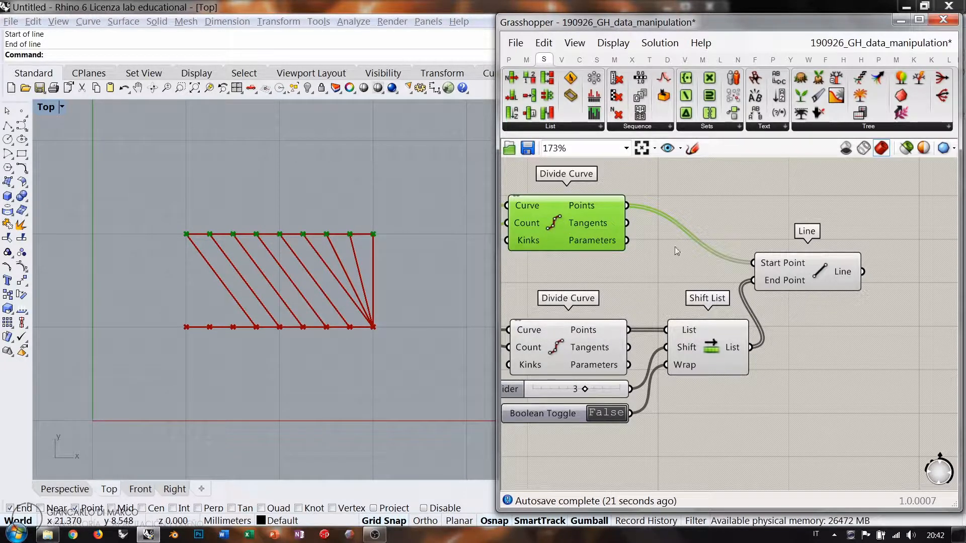
left_click(737, 338)
right_click_drag(834, 339, 736, 350)
left_click_drag(711, 288, 818, 292)
left_click(690, 348)
scroll(690, 348, "down", 3)
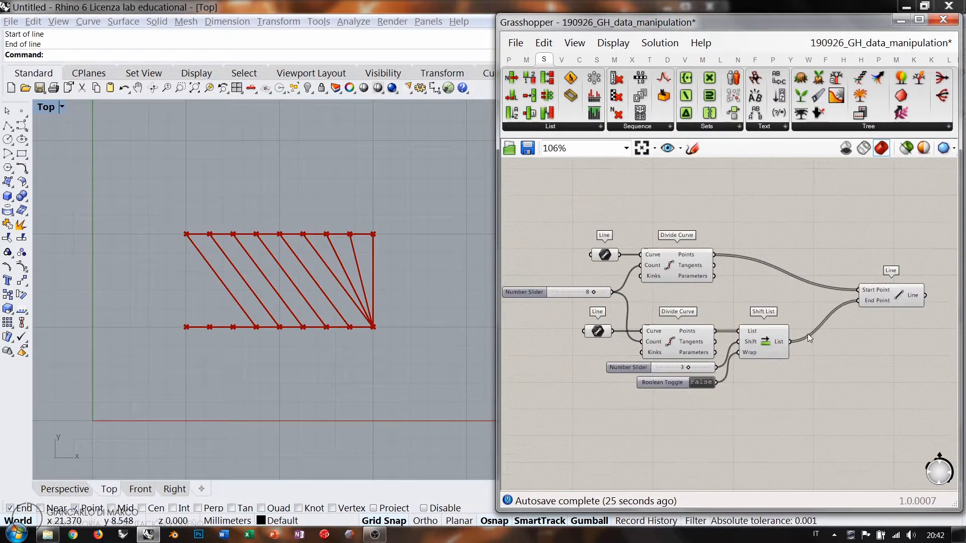
left_click_drag(770, 392, 498, 233)
left_click_drag(675, 343, 668, 343)
left_click(680, 281)
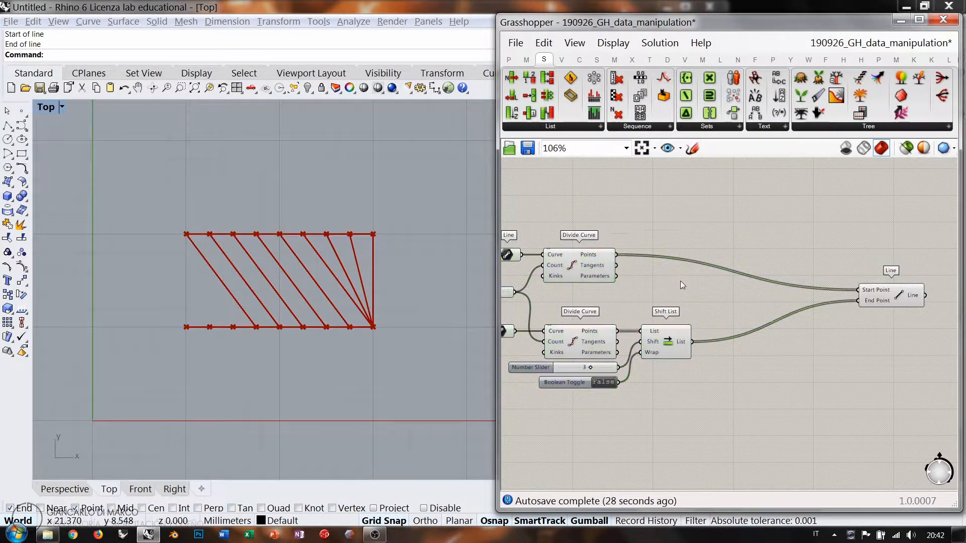
Insert a Shortest List component so the upper division points and the shifted points pass through it to the Line's Start Point and End Point
double_click(742, 313)
type("short")
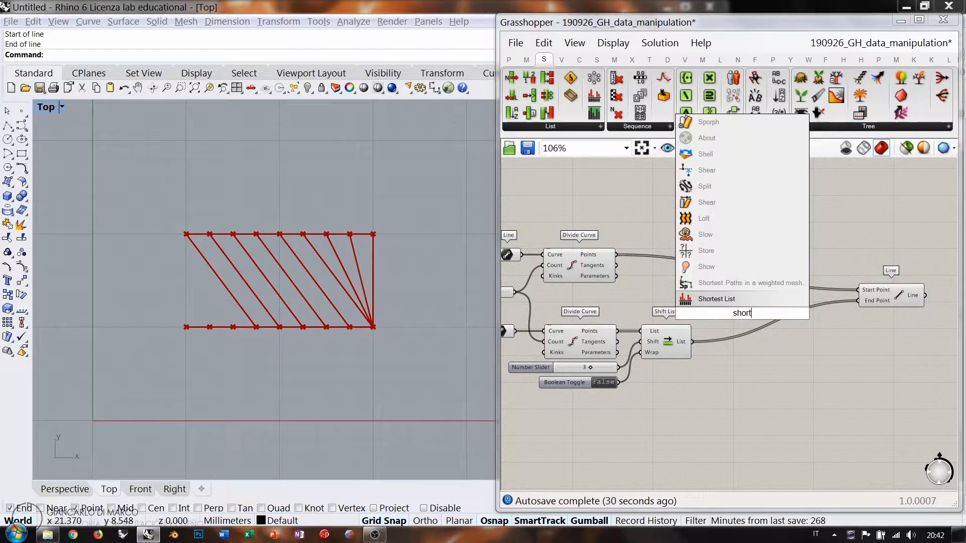
left_click(734, 297)
left_click_drag(617, 255, 710, 308)
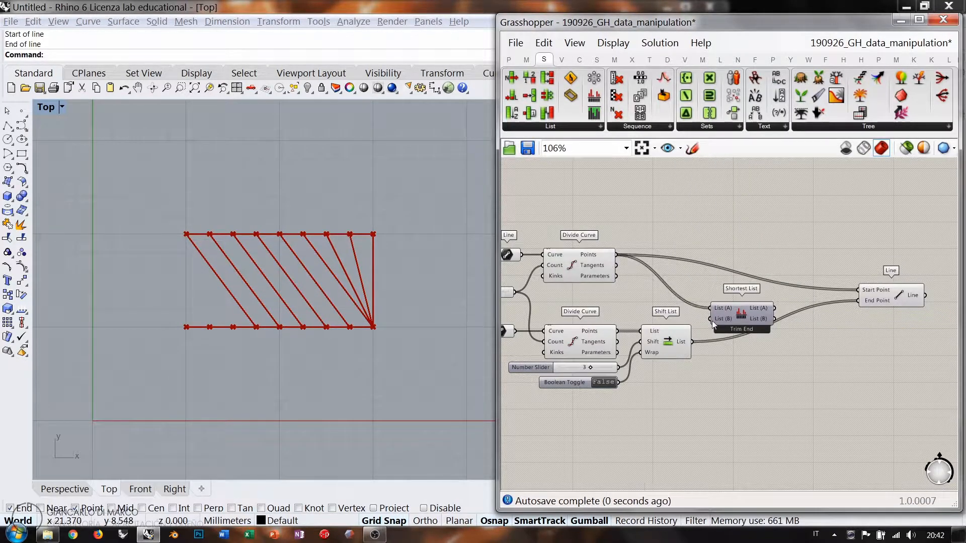
left_click_drag(692, 342, 711, 319)
left_click_drag(778, 313, 859, 300)
left_click_drag(751, 327, 753, 309)
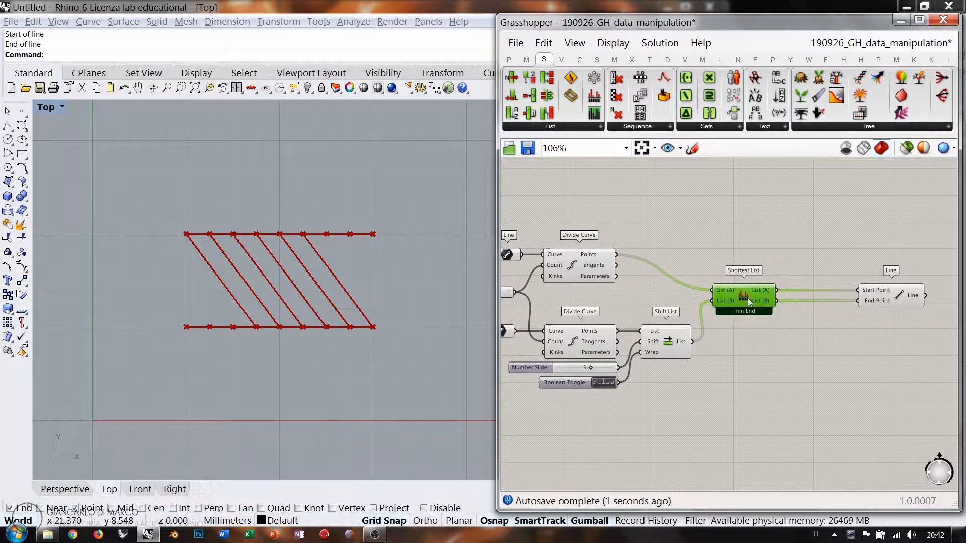
left_click(749, 340)
Set the shift slider's minimum to -5 and its value to -4
scroll(682, 353, "up", 4)
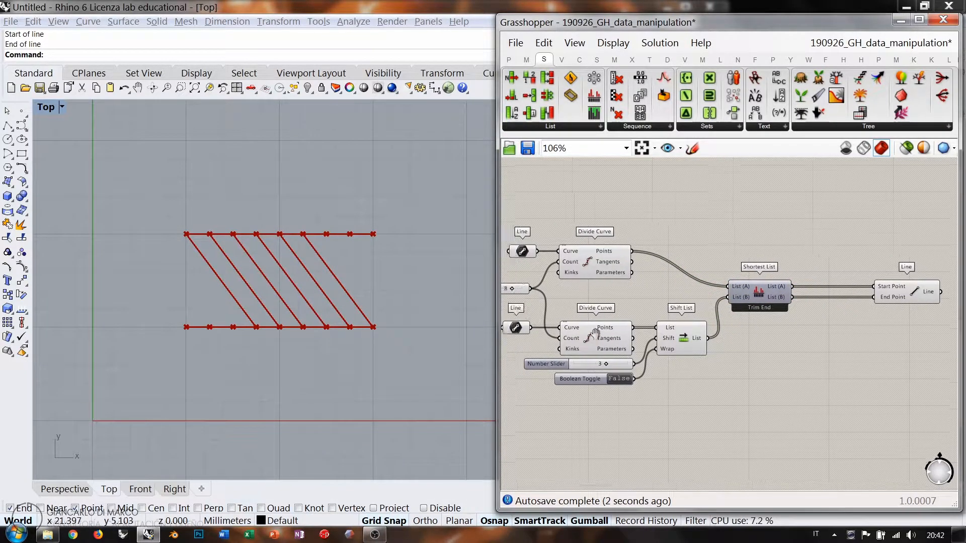
mouse_move(745, 344)
left_mouse_down()
mouse_move(649, 340)
mouse_move(767, 342)
mouse_move(665, 340)
mouse_move(727, 340)
left_mouse_up()
double_click(605, 340)
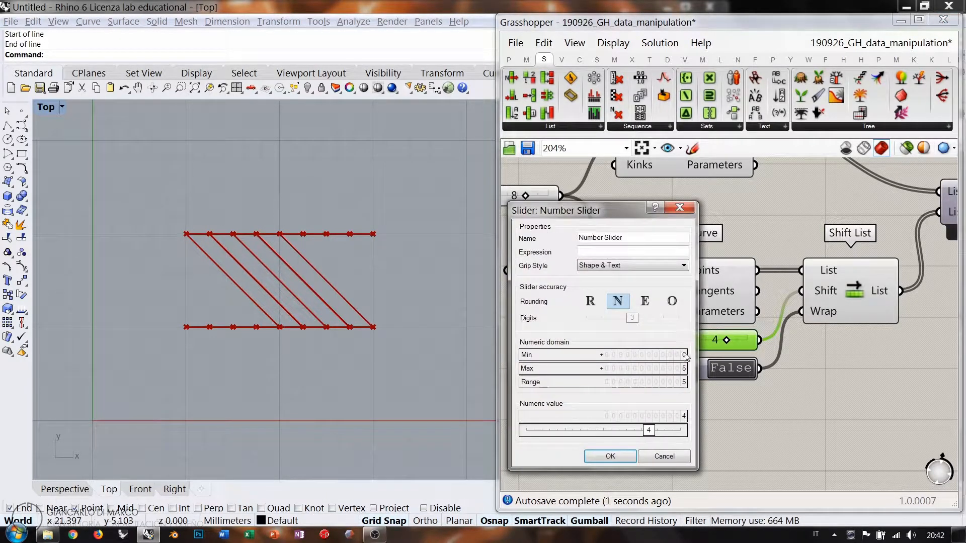
scroll(684, 355, "down", 5)
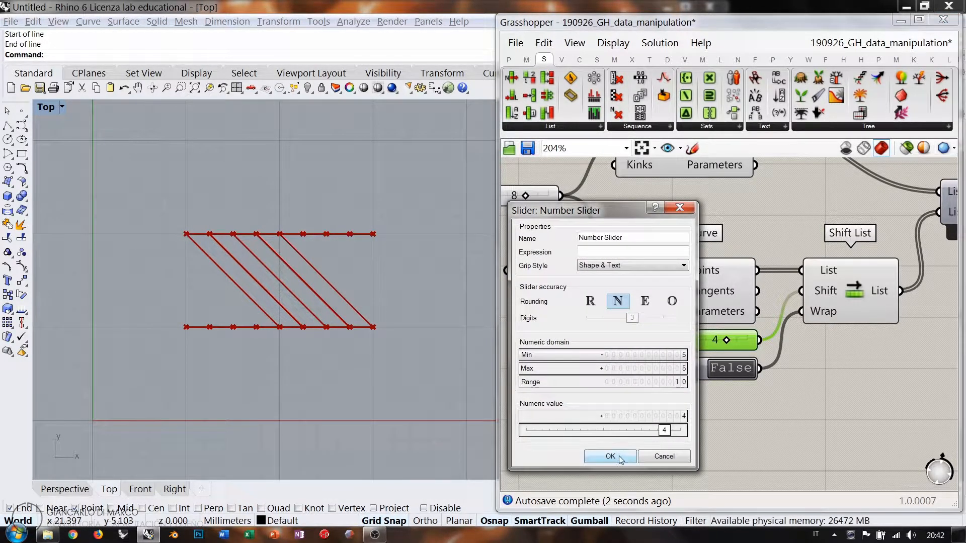
left_click(620, 458)
left_click_drag(734, 341, 663, 344)
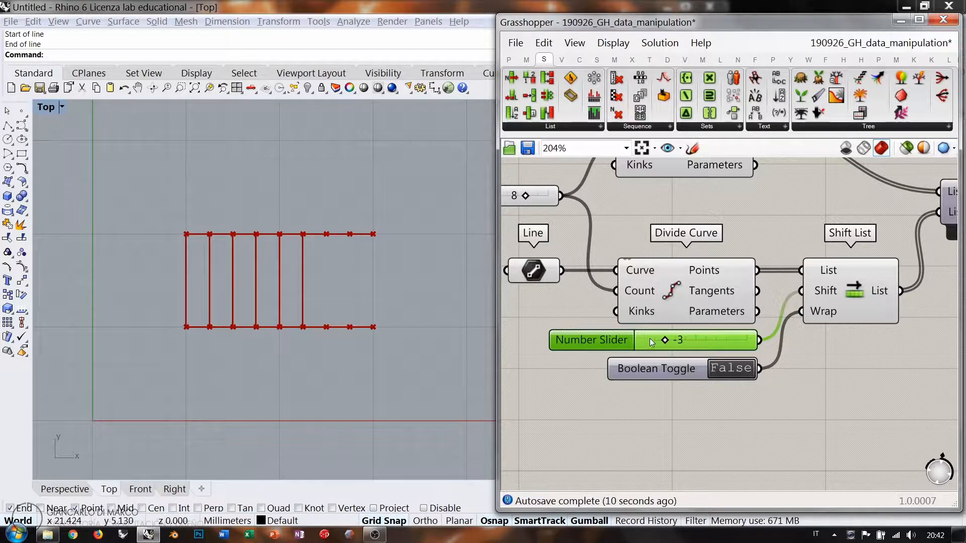
mouse_move(664, 342)
left_mouse_down()
mouse_move(649, 342)
mouse_move(680, 342)
mouse_move(656, 342)
left_mouse_up()
Move the two-point Line component closer to the Shortest List component
right_click_drag(848, 286, 680, 336)
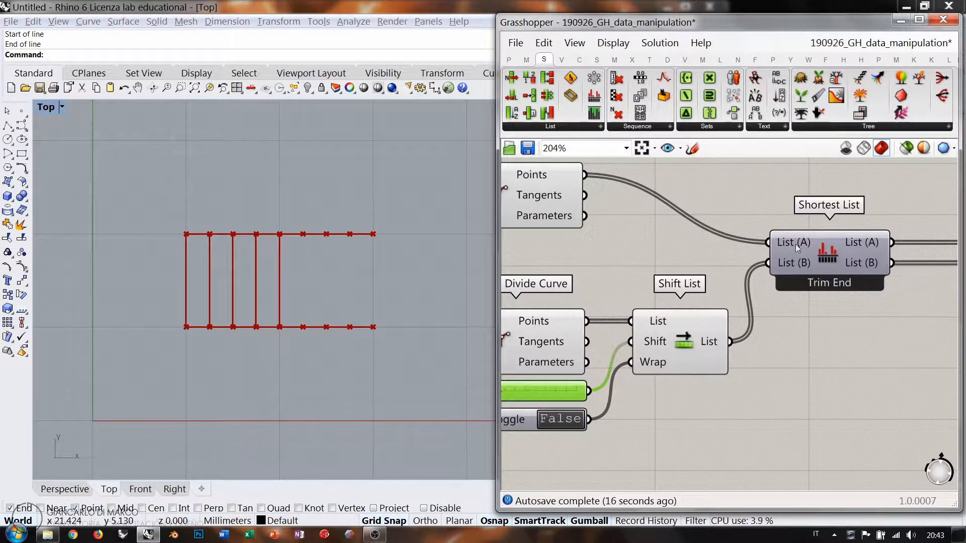
mouse_move(796, 240)
right_click_drag(919, 279, 627, 319)
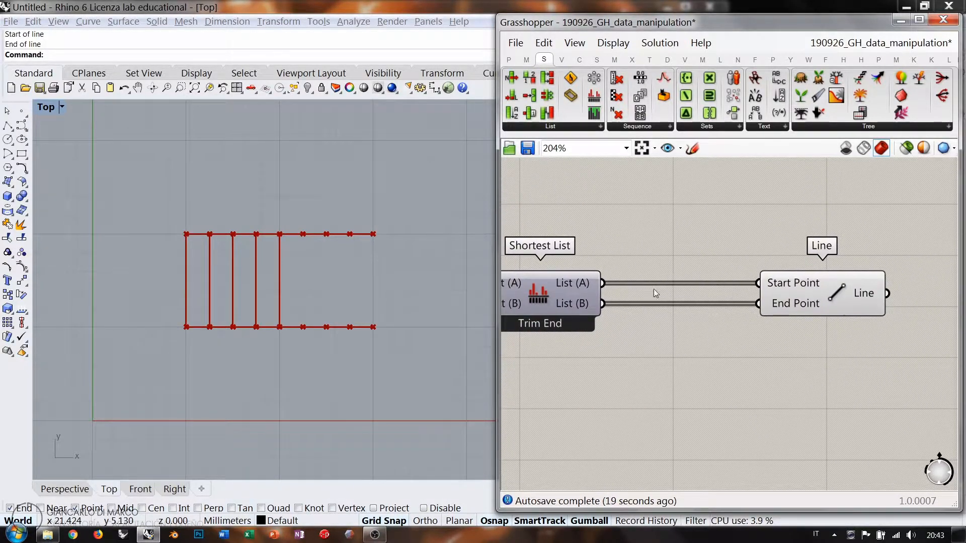
scroll(653, 289, "down", 1)
left_click_drag(803, 288, 727, 289)
left_click(646, 293)
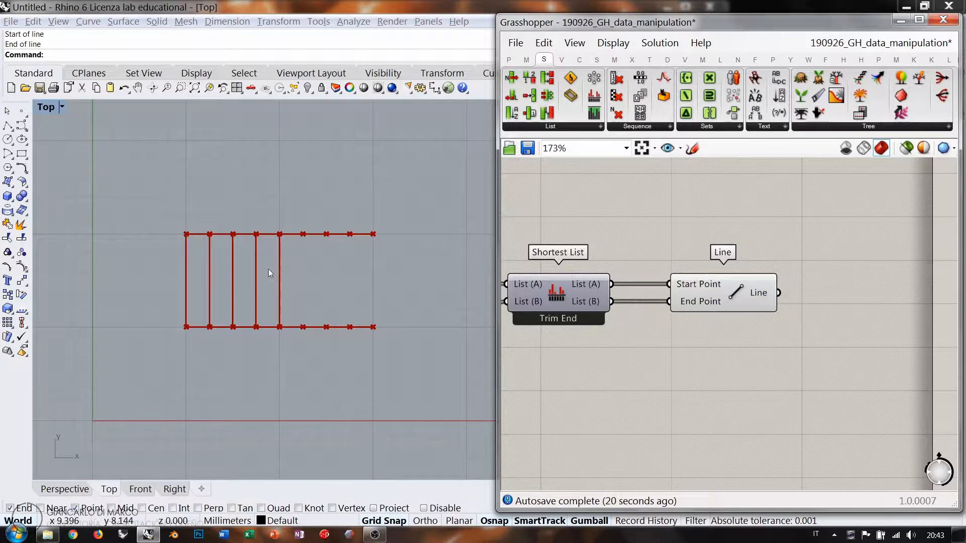
Delete the whole divided-lines example, from the Line parameters and sliders through to the two-point Line component
scroll(659, 314, "down", 3)
right_click_drag(659, 314, 819, 301)
scroll(819, 300, "down", 2)
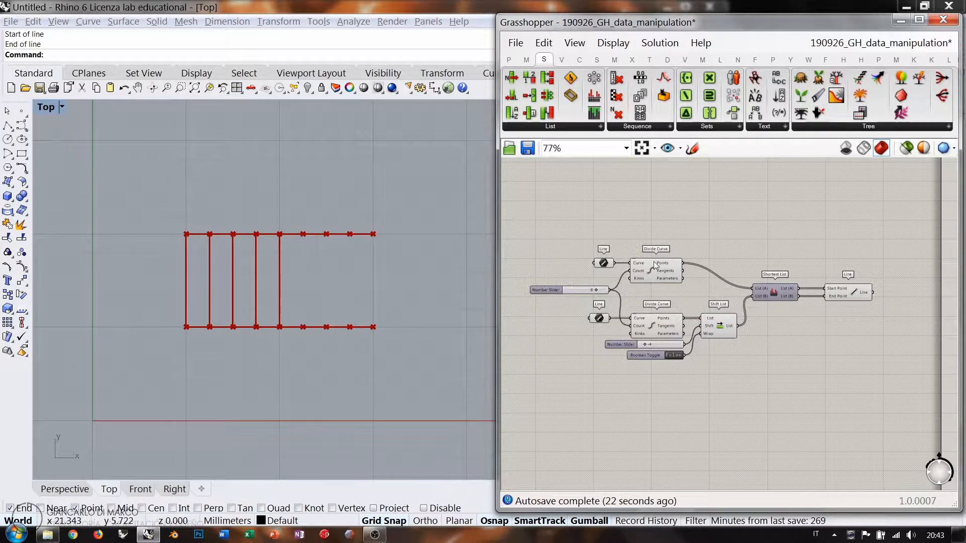
scroll(661, 290, "up", 1)
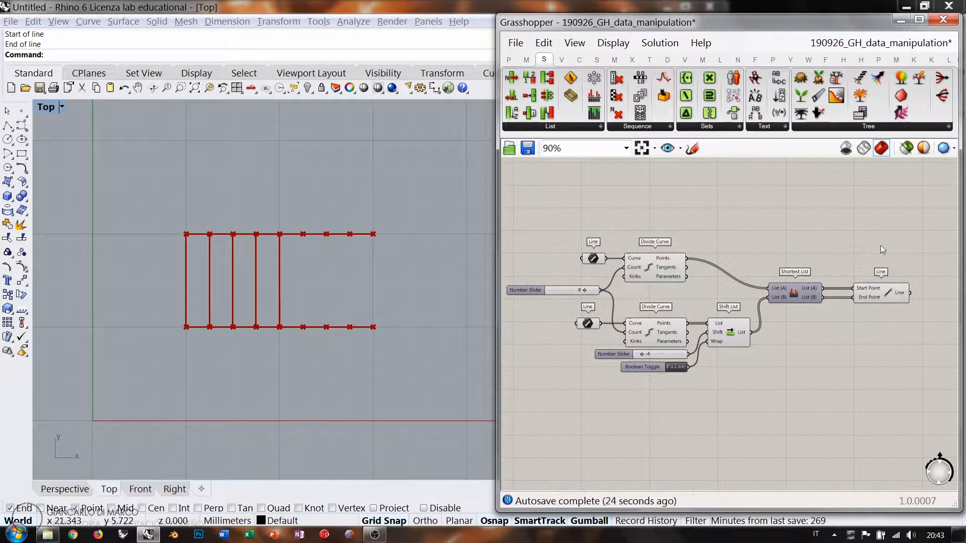
left_click_drag(916, 230, 541, 390)
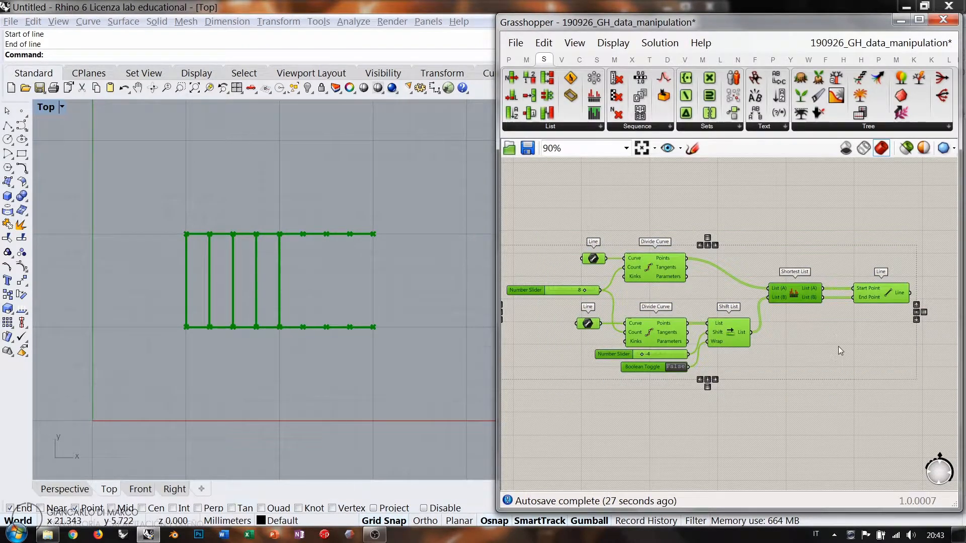
key("Delete")
Return to the number-list Shift List example and nudge its component into line with the output panel's wire
scroll(677, 316, "down", 6)
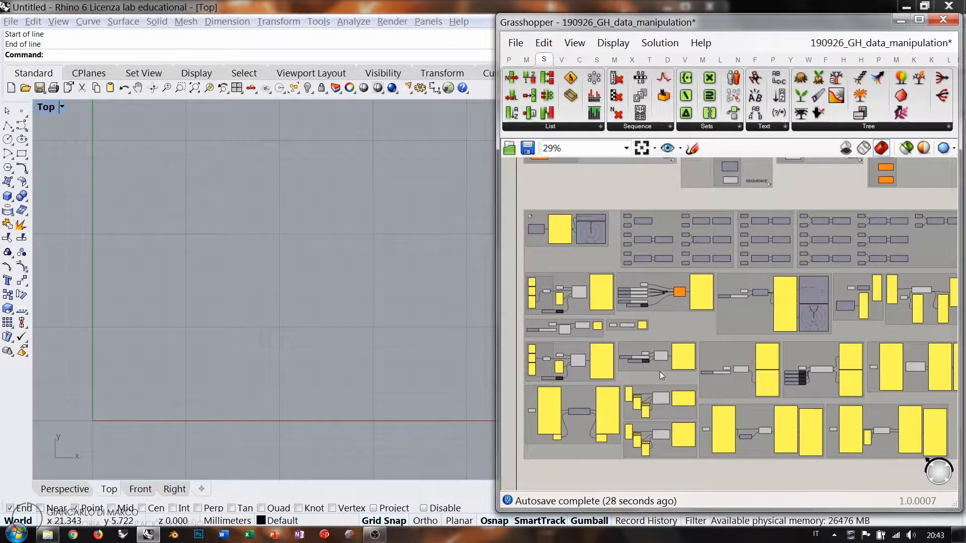
scroll(685, 315, "up", 5)
scroll(685, 302, "up", 2)
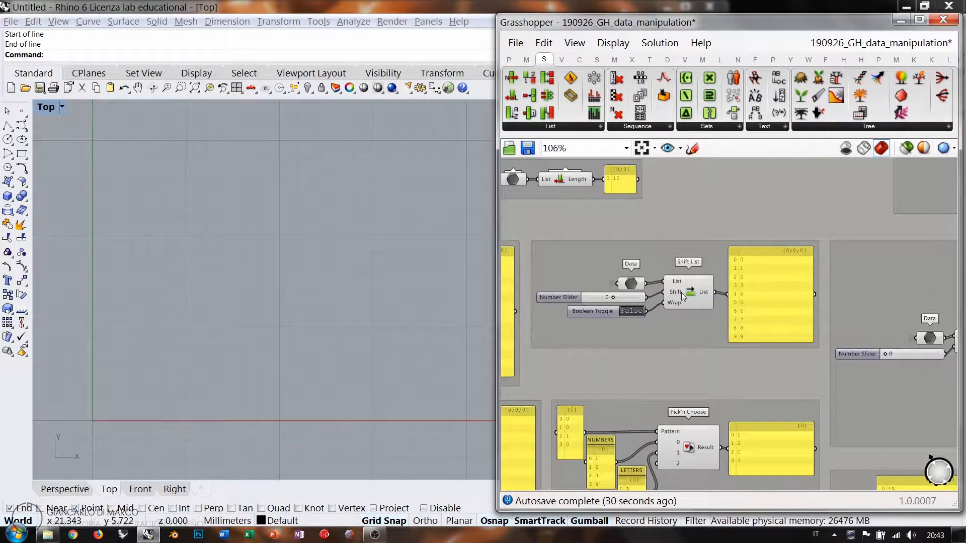
left_click(690, 294)
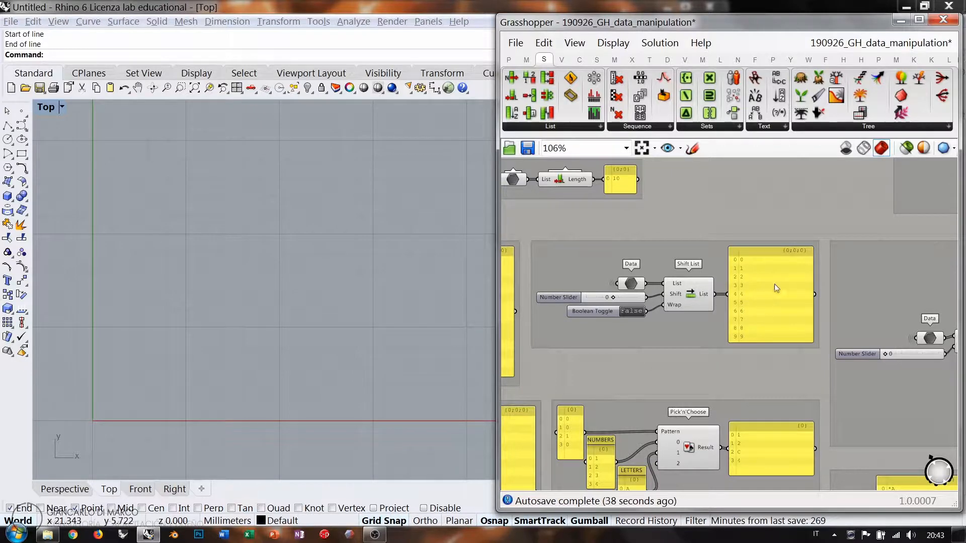
Go to the Split List example and nudge its component into line with the Data parameter
scroll(774, 283, "down", 5)
right_click_drag(813, 289, 871, 252)
scroll(590, 343, "up", 4)
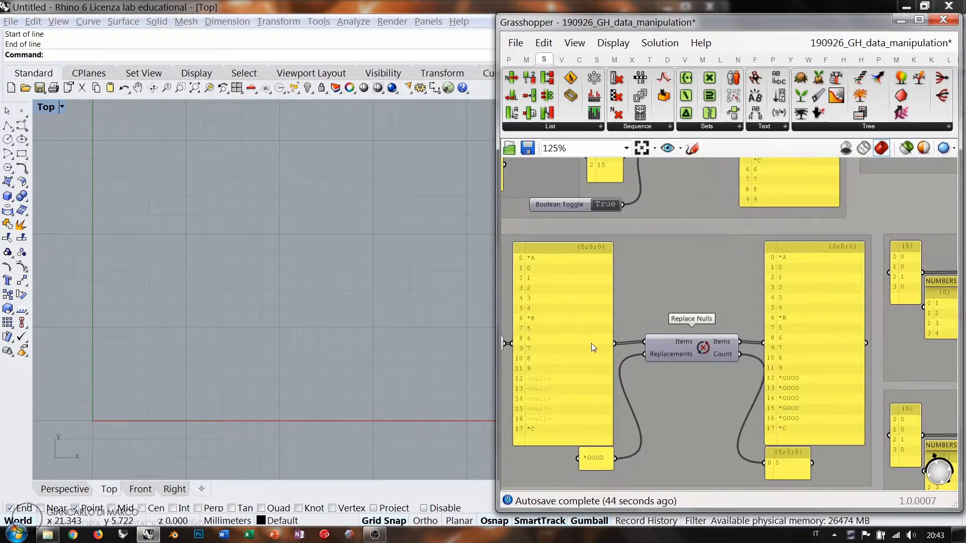
scroll(594, 343, "down", 3)
right_click_drag(842, 290, 580, 337)
scroll(774, 288, "up", 3)
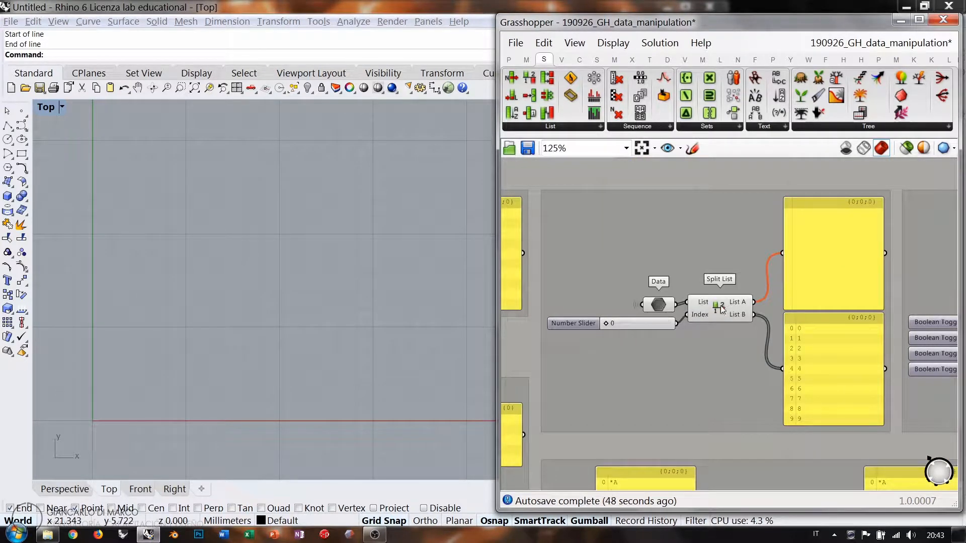
left_click_drag(721, 309, 721, 311)
key("Escape")
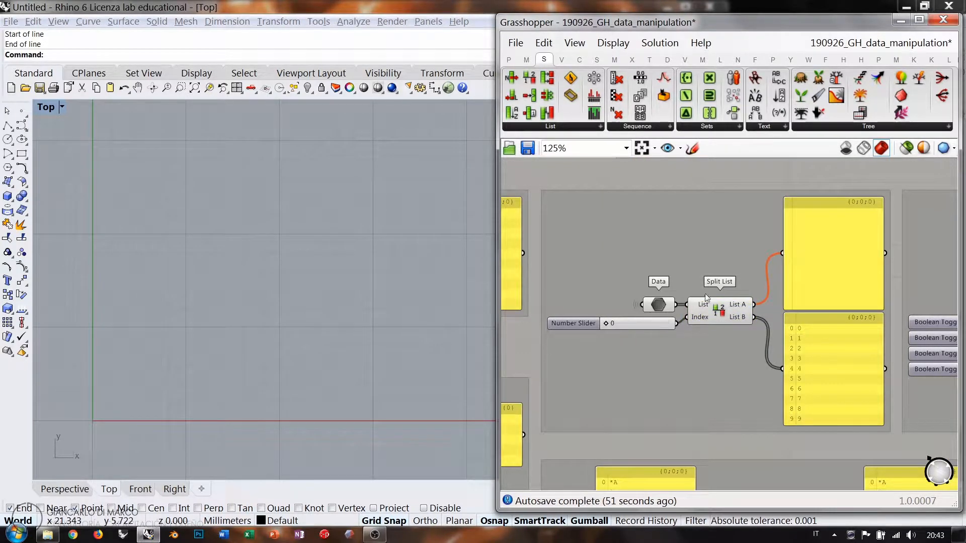
Widen the Grasshopper window across the Rhino viewport and highlight the Data source feeding the Split List component
scroll(683, 317, "up", 2)
left_click_drag(498, 244, 252, 244)
right_click_drag(460, 271, 551, 281)
scroll(537, 273, "up", 1)
scroll(546, 276, "down", 1)
left_click(457, 319)
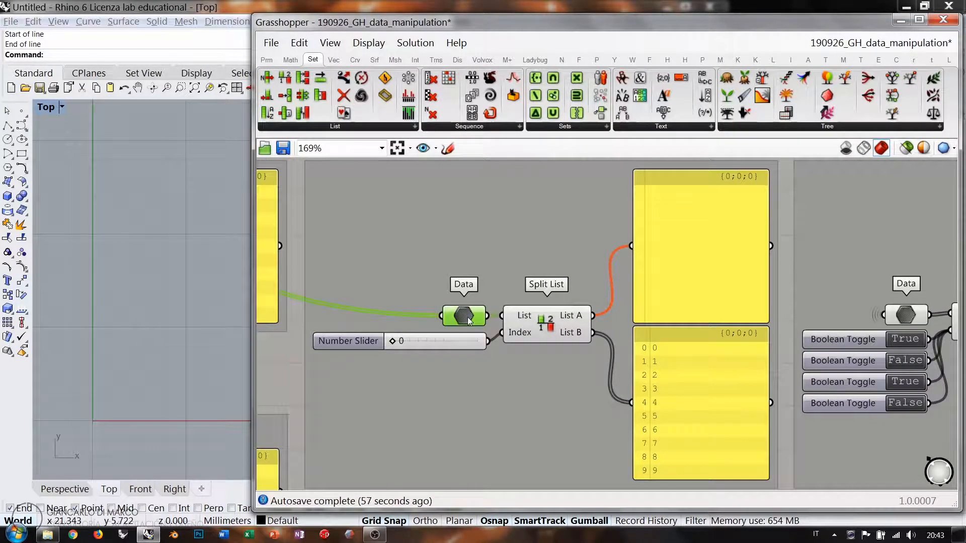
mouse_move(469, 320)
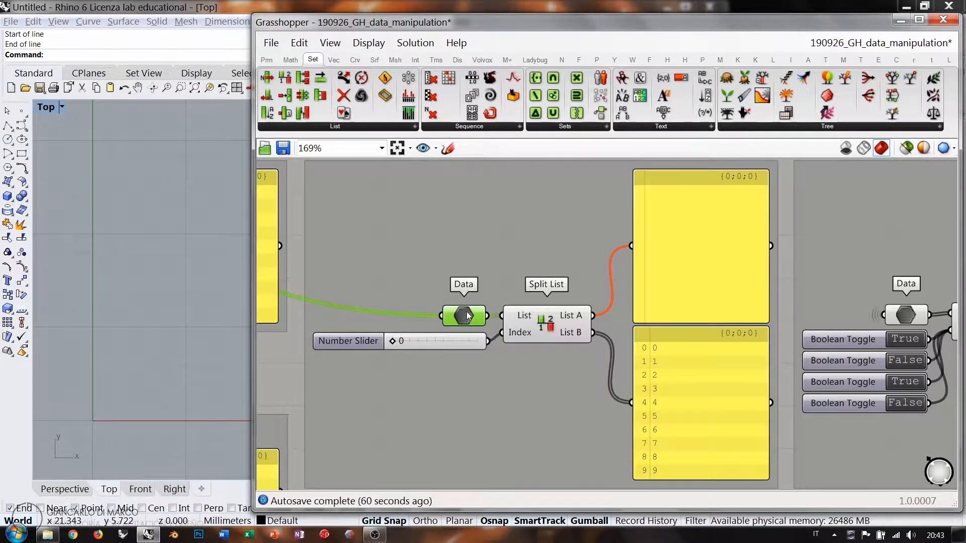
left_click(547, 323)
key("Escape")
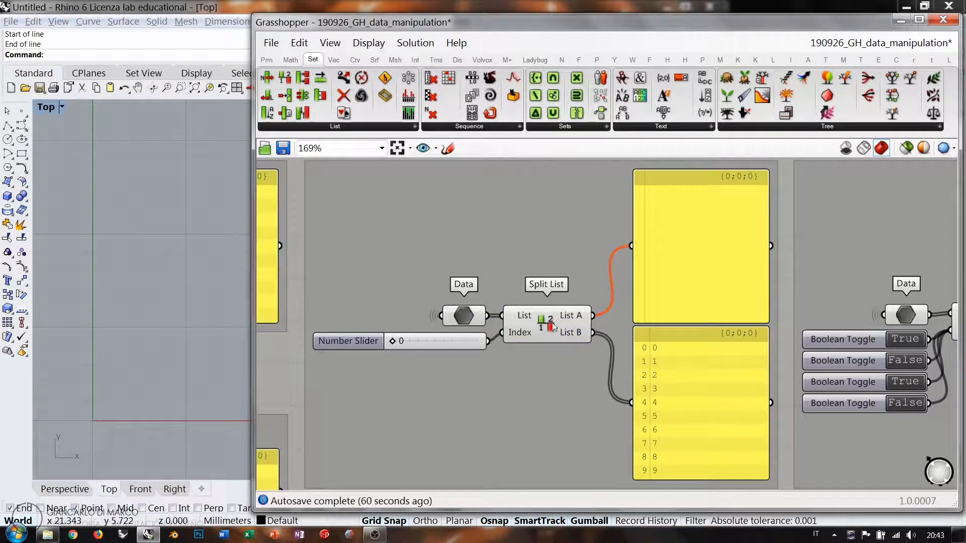
Set the Split List index slider to 1 and show the incoming Data list in a panel above the component
mouse_move(520, 337)
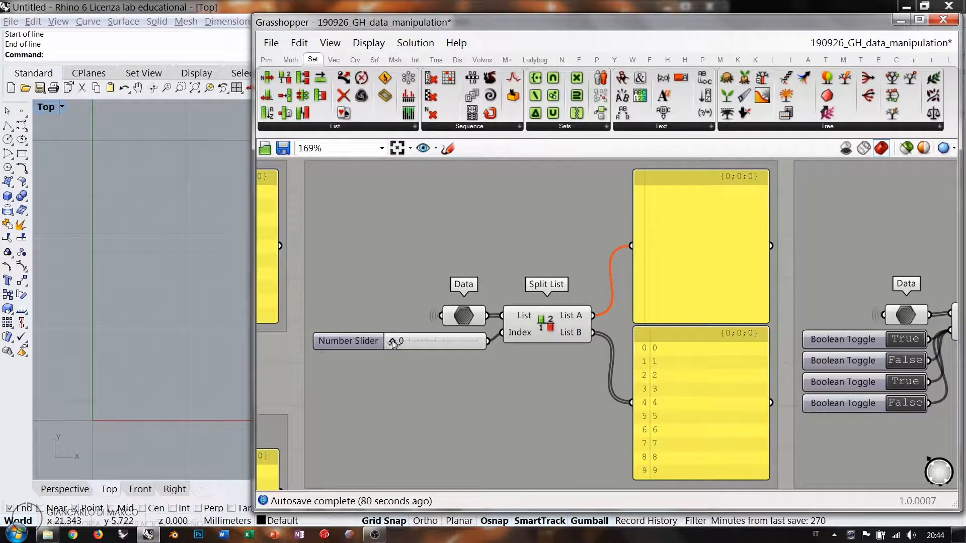
left_click_drag(395, 342, 402, 342)
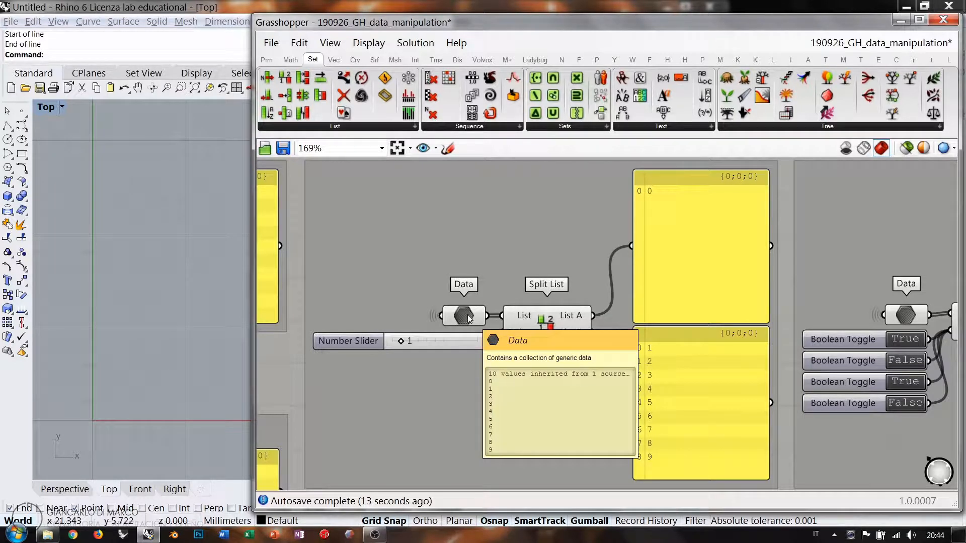
left_click_drag(705, 230, 534, 225)
right_click_drag(535, 225, 538, 263)
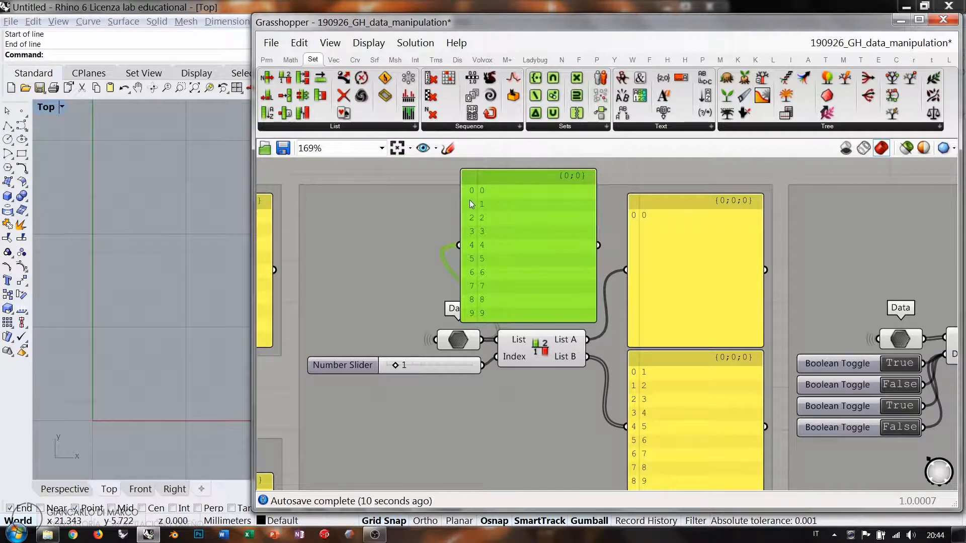
Set the Split List index slider to 4
left_click(416, 366)
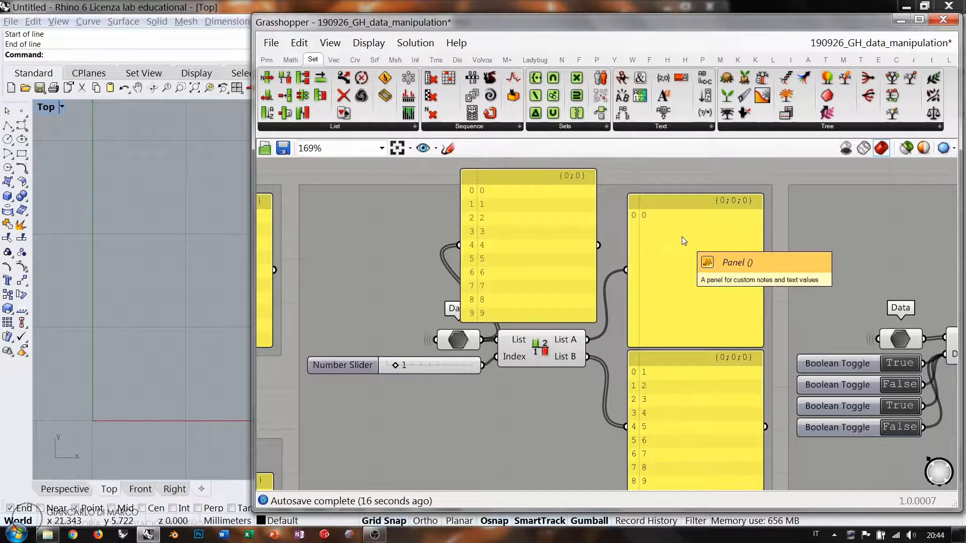
right_click_drag(674, 340, 676, 324)
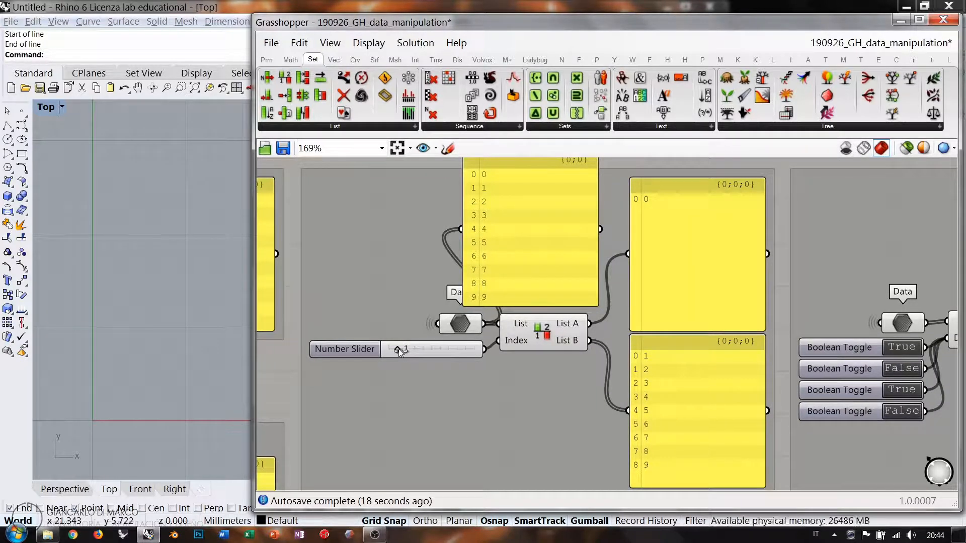
left_click_drag(399, 349, 421, 352)
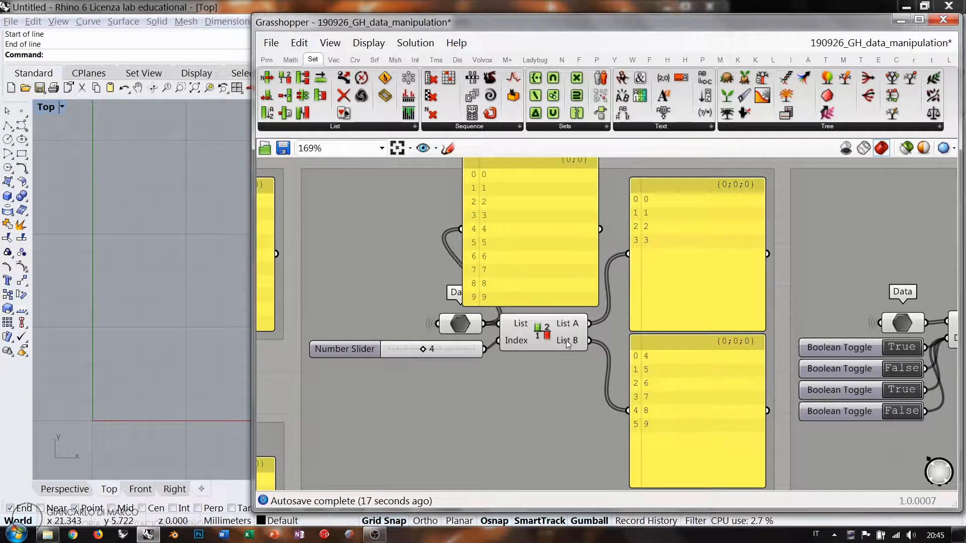
Delete the extra Data list panel above the Split List component
mouse_move(567, 340)
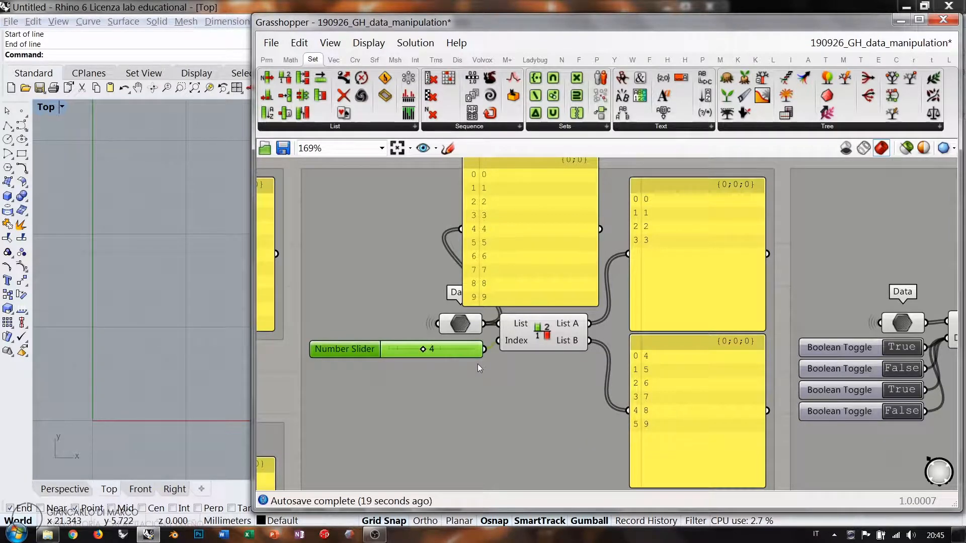
left_click(534, 241)
key("Delete")
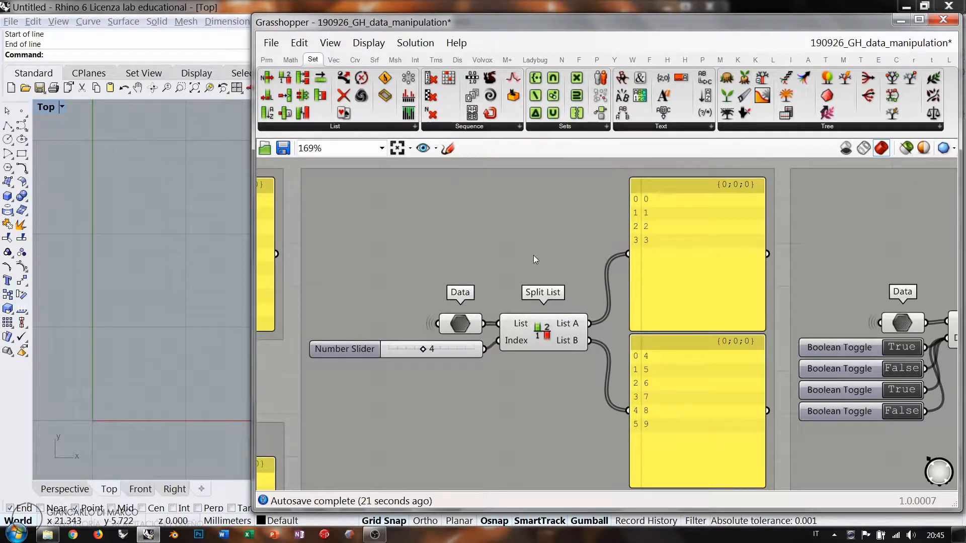
Go to the Dispatch example and align its Data parameter with the component's List input
scroll(486, 235, "down", 3)
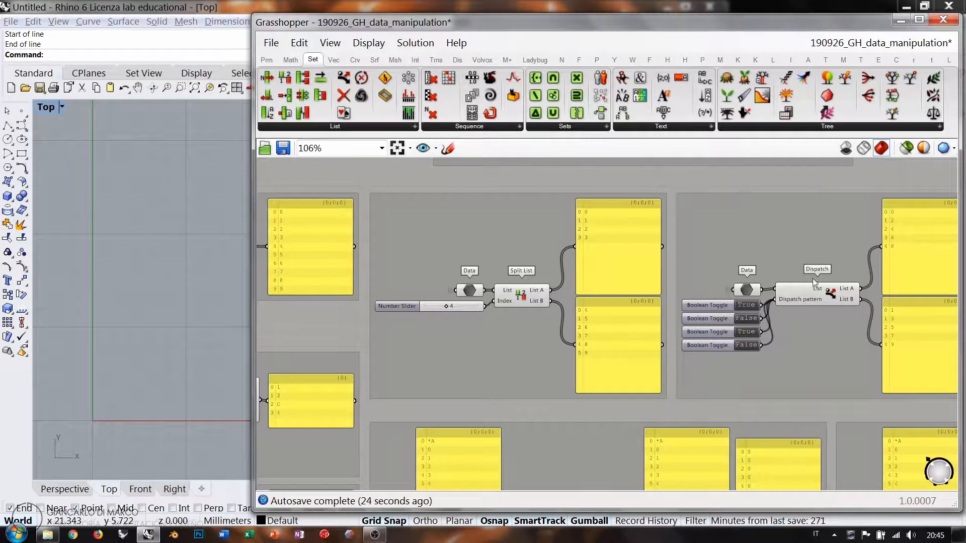
scroll(838, 287, "up", 2)
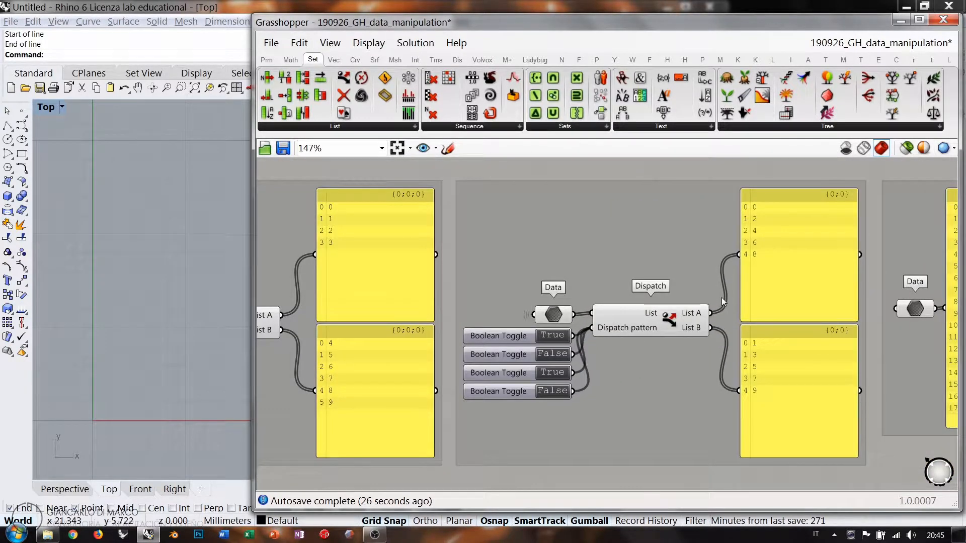
scroll(638, 290, "up", 1)
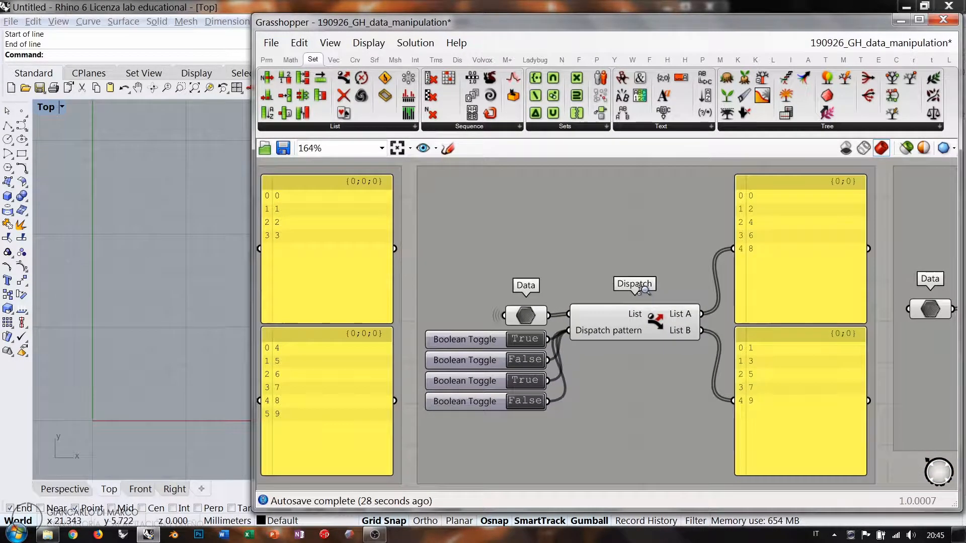
right_click_drag(659, 290, 654, 289)
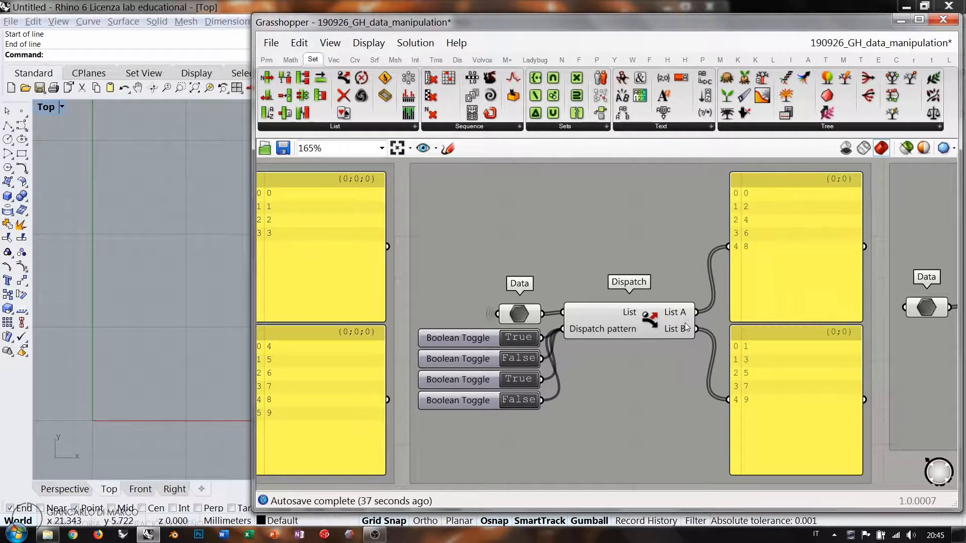
scroll(672, 327, "up", 1)
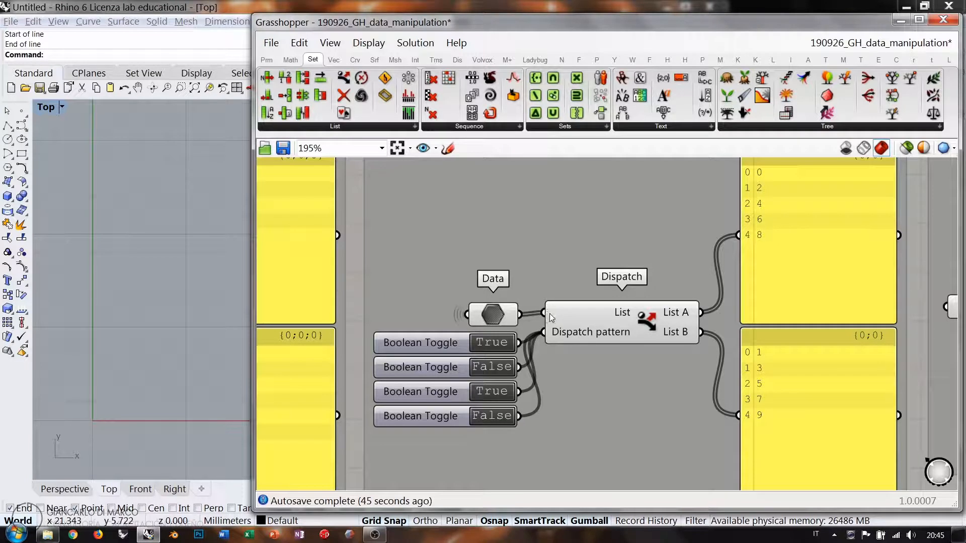
left_click_drag(497, 319, 495, 315)
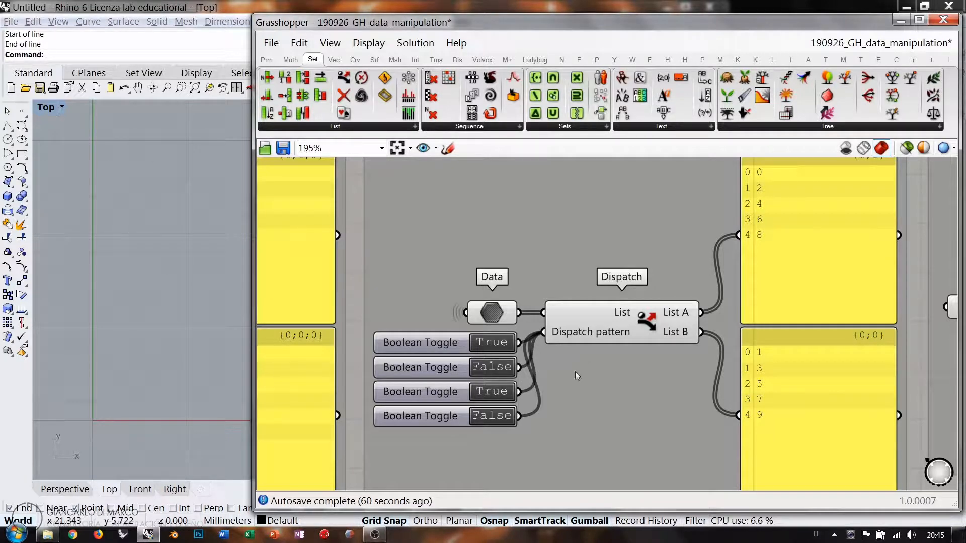
Add an Integer parameter fed by the four Boolean toggles and show its values in a heightened panel
left_click(267, 60)
left_click_drag(431, 94, 578, 390)
left_click_drag(553, 384, 572, 417)
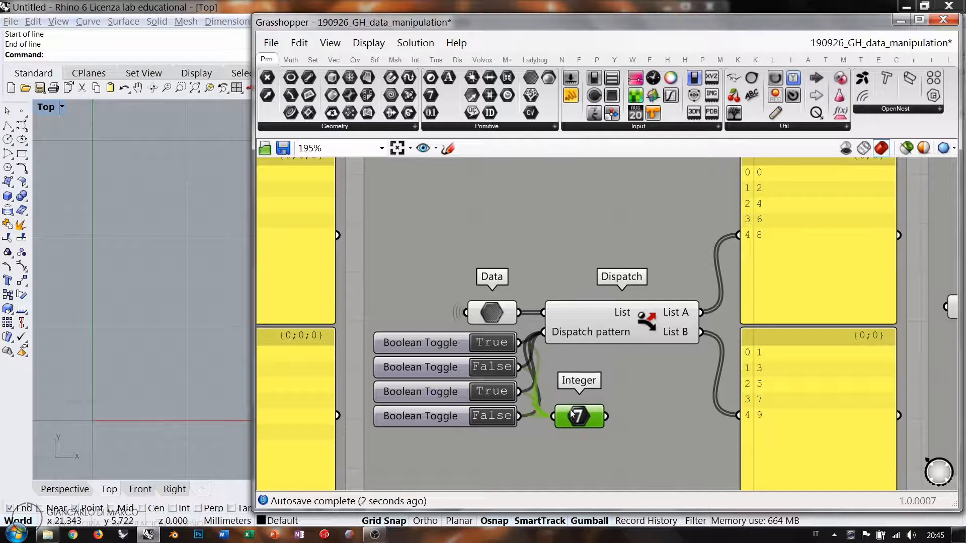
left_click_drag(571, 96, 692, 407)
left_click_drag(607, 417, 640, 406)
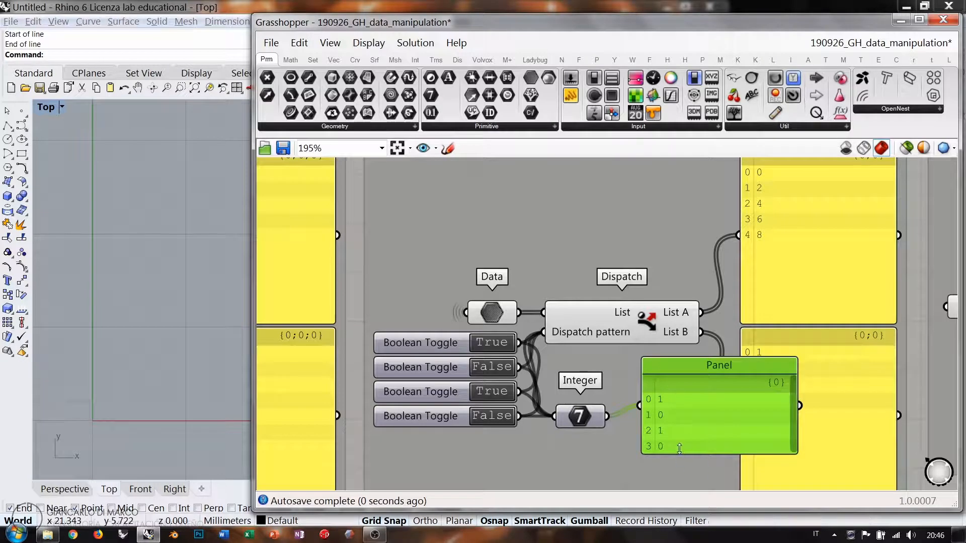
left_click_drag(679, 453, 680, 472)
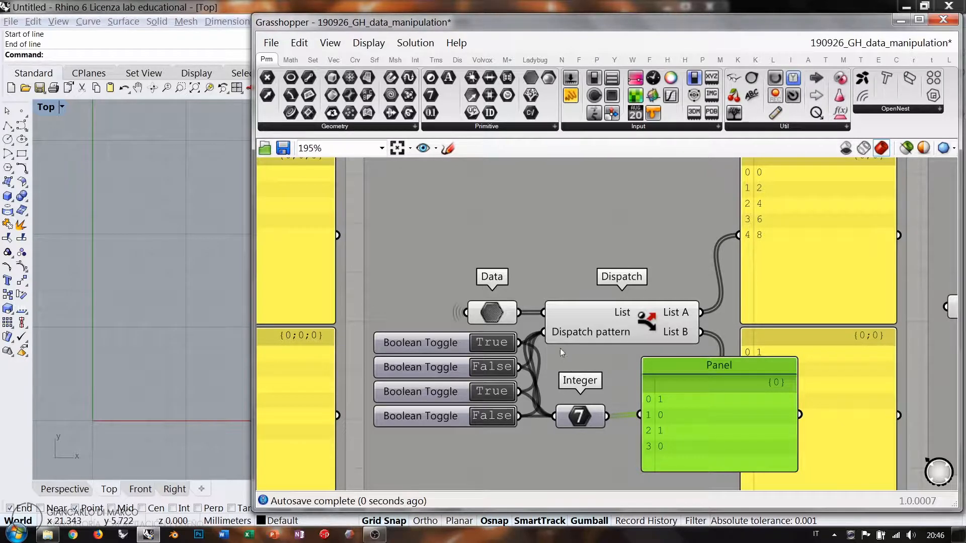
Try the Integer parameter as the Dispatch pattern source, then move the four toggle wires back to the pattern input
left_click_drag(608, 416, 544, 332)
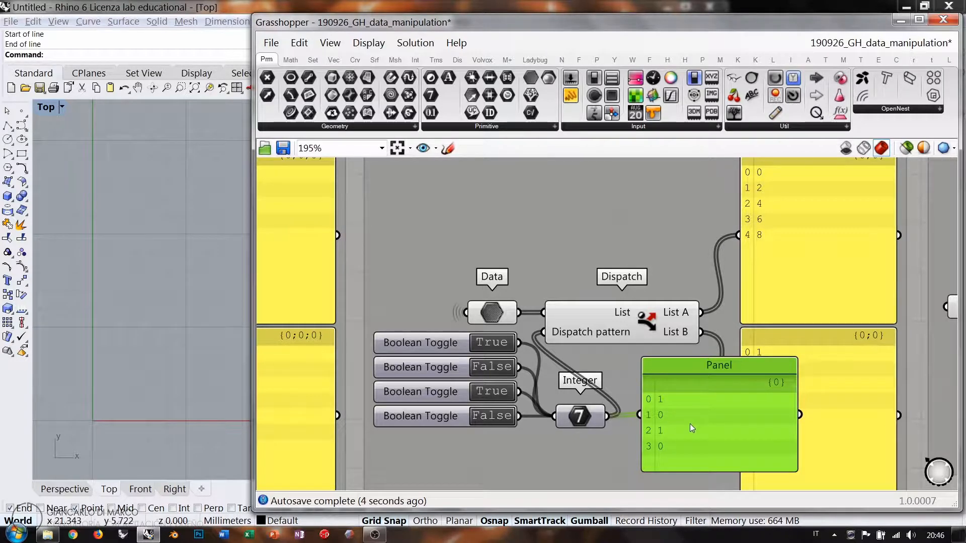
left_click_drag(606, 417, 552, 335, "ctrl")
left_click_drag(555, 417, 543, 332, "ctrl+shift")
Delete the Integer parameter and its panel from the Dispatch example
left_click(585, 414)
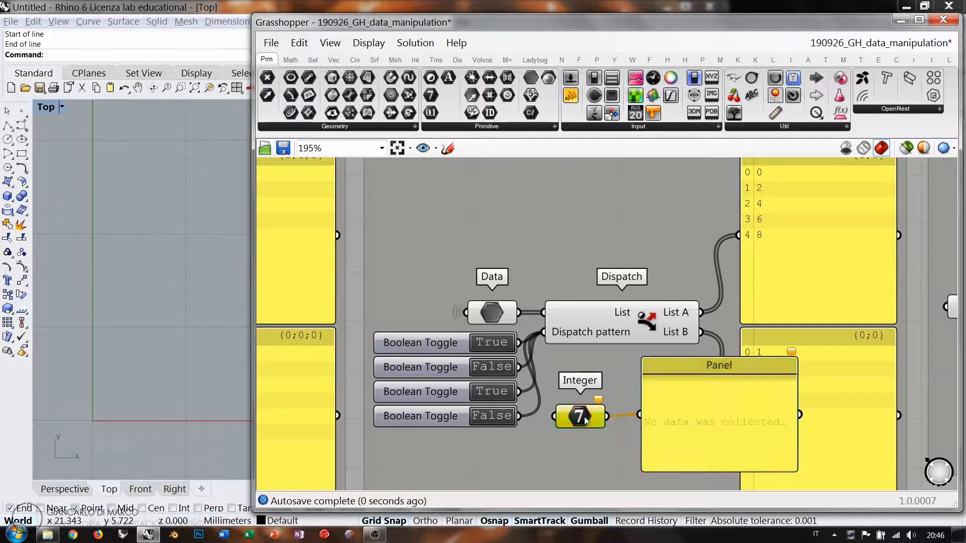
key("Delete")
left_click(693, 420)
key("Delete")
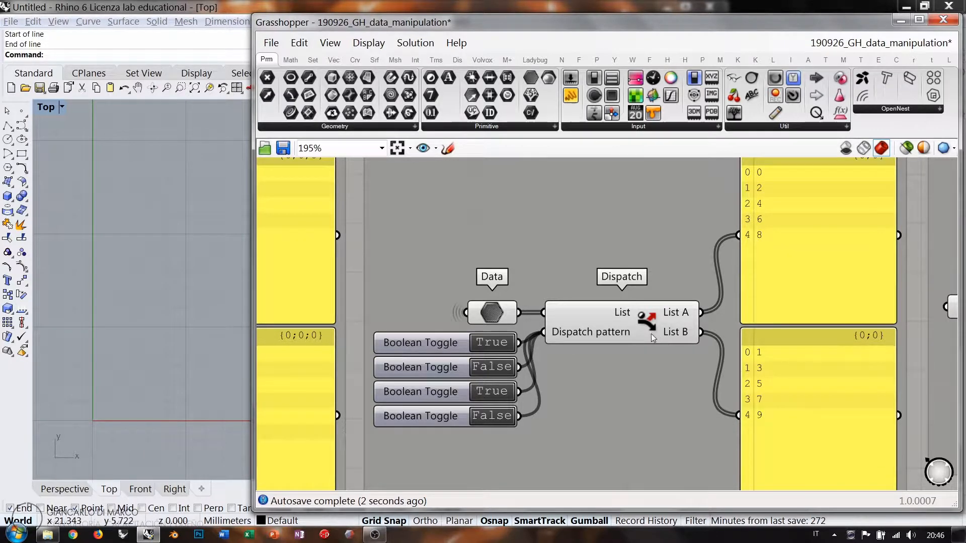
Add a panel showing the Data list, make it tall and narrow, and place it above the Dispatch component
scroll(557, 319, "down", 2)
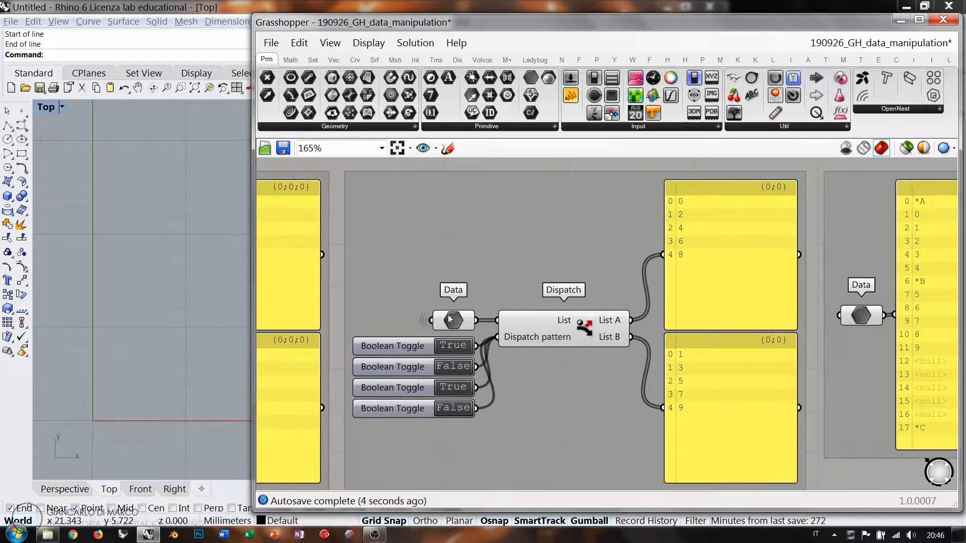
left_click_drag(570, 96, 556, 233)
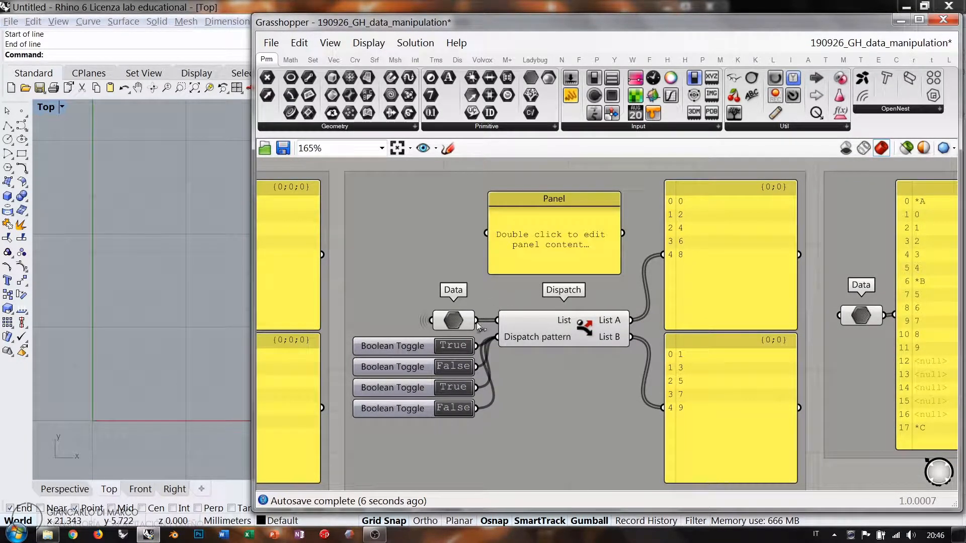
left_click_drag(476, 320, 488, 225)
left_click_drag(514, 258, 503, 342)
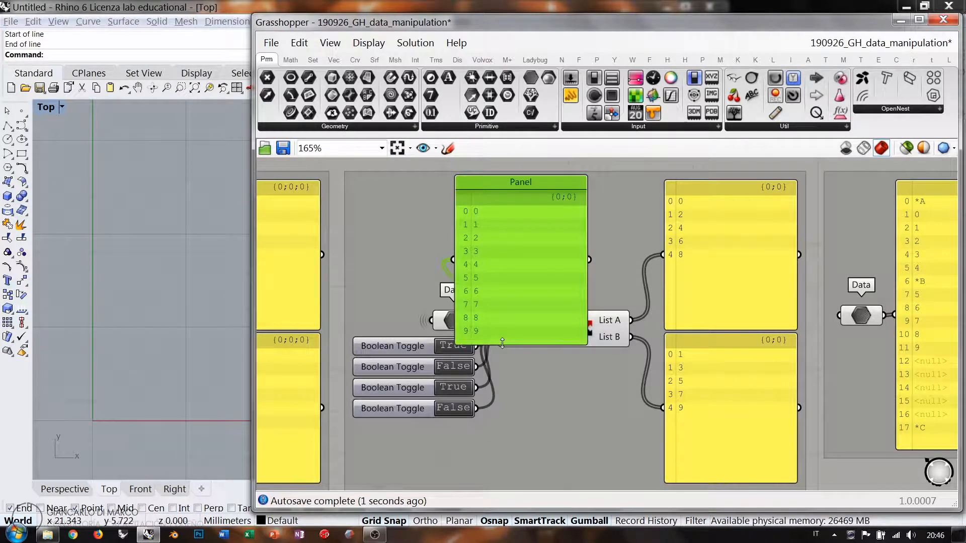
left_click_drag(496, 294, 528, 263)
left_click_drag(620, 215, 539, 218)
right_click_drag(536, 249, 534, 281)
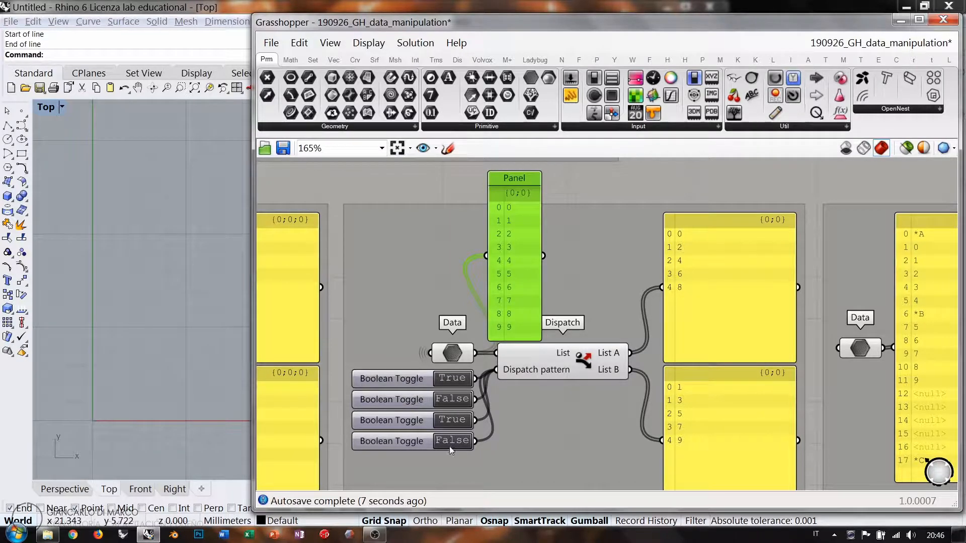
left_click(532, 336)
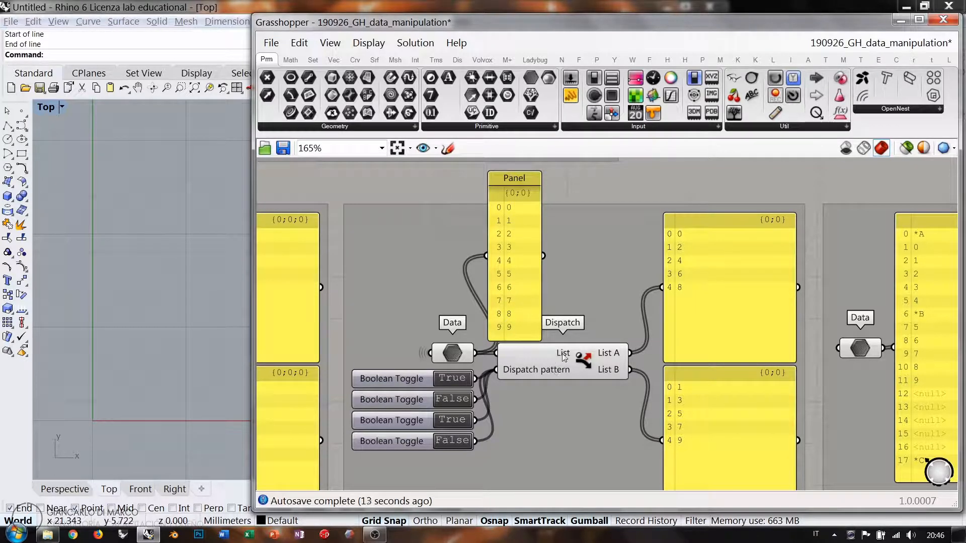
Shift the Data list panel slightly sideways above the Dispatch component
mouse_move(563, 356)
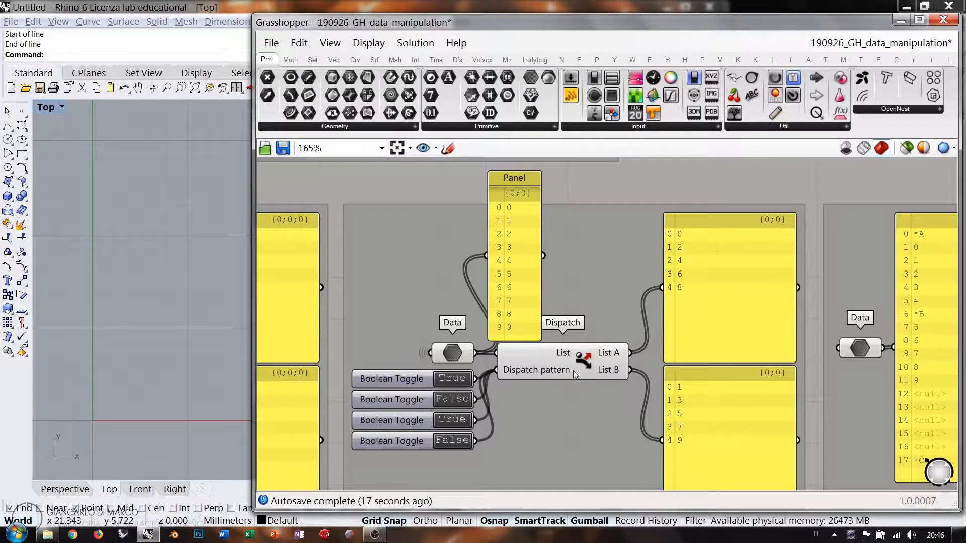
left_click_drag(515, 304, 524, 304)
left_click(592, 310)
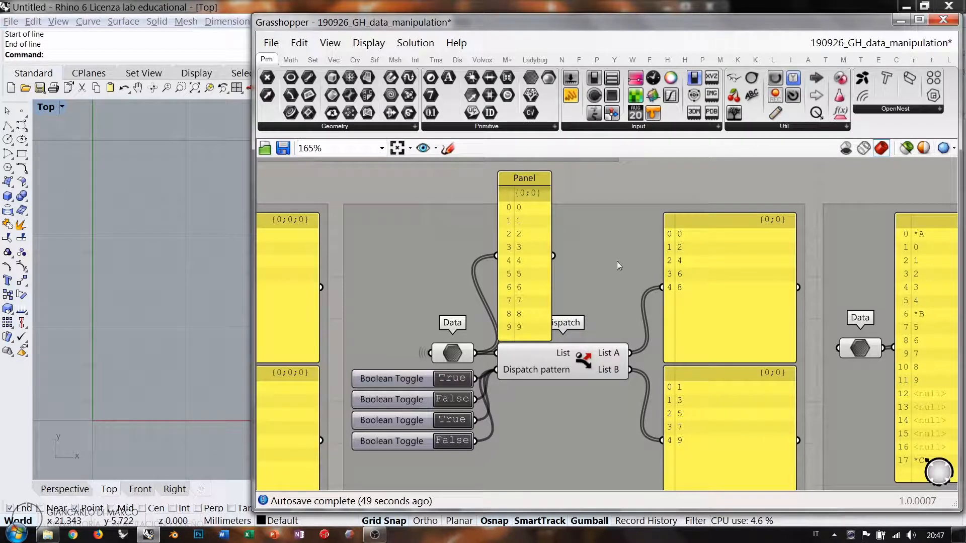
Rewire the four Boolean toggles into the Dispatch pattern input one after another, from the uppermost to the lowest
left_click_drag(475, 380, 497, 370)
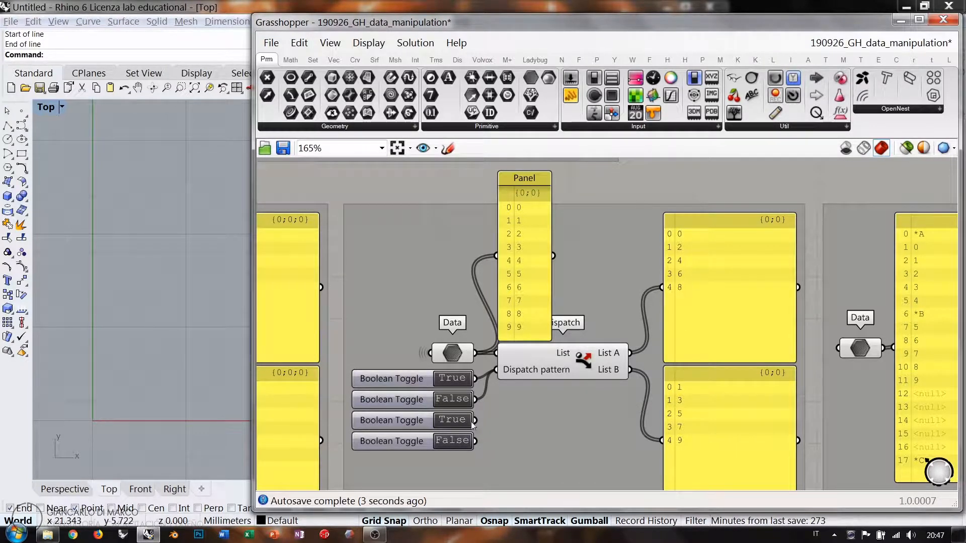
left_click_drag(475, 421, 496, 370, "shift")
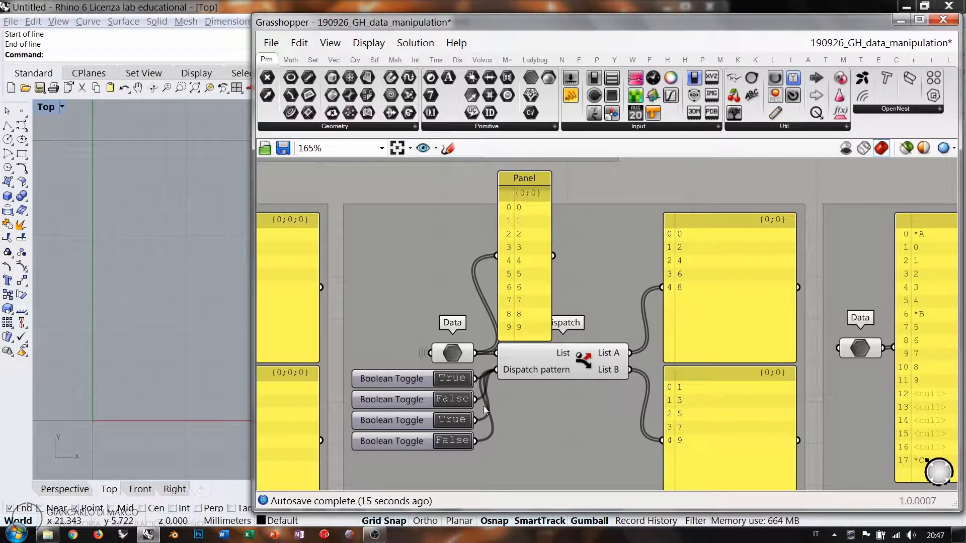
Examine the Dispatch example's Data list, Boolean pattern and the two resulting lists, List A and List B
mouse_move(537, 373)
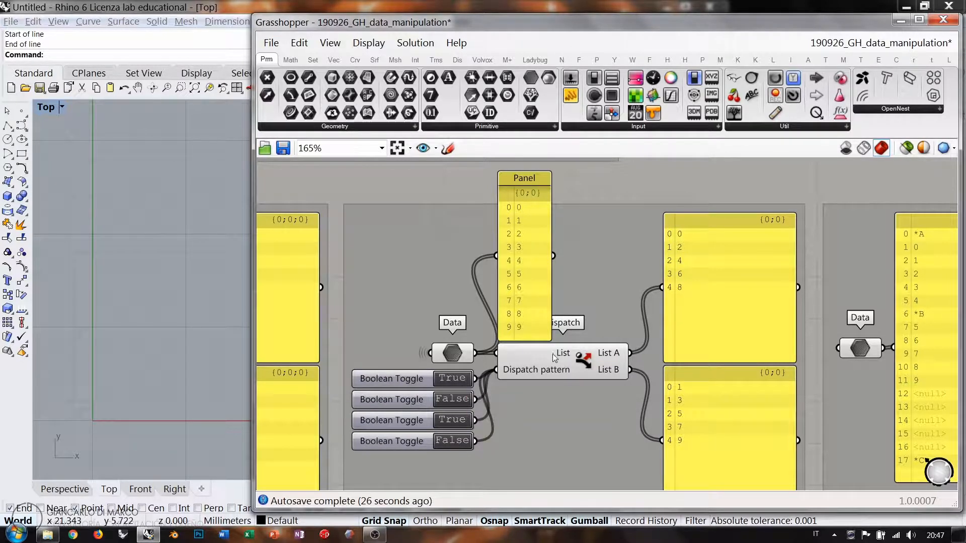
mouse_move(610, 355)
left_click(402, 381)
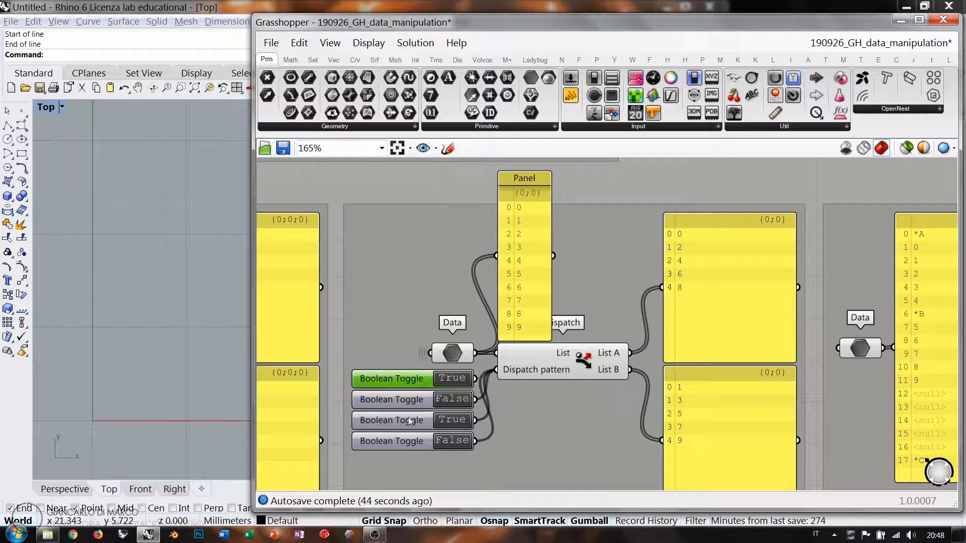
left_click(524, 241)
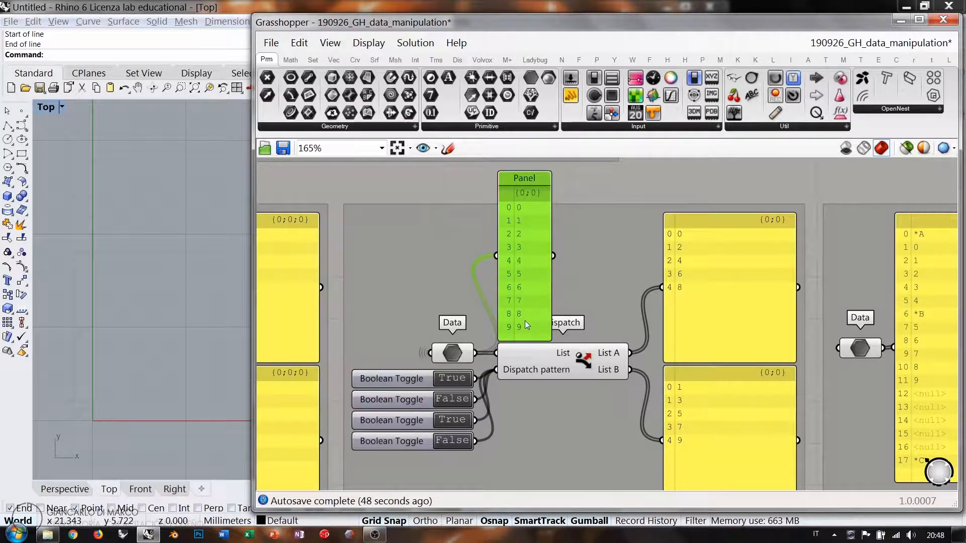
left_click(699, 397)
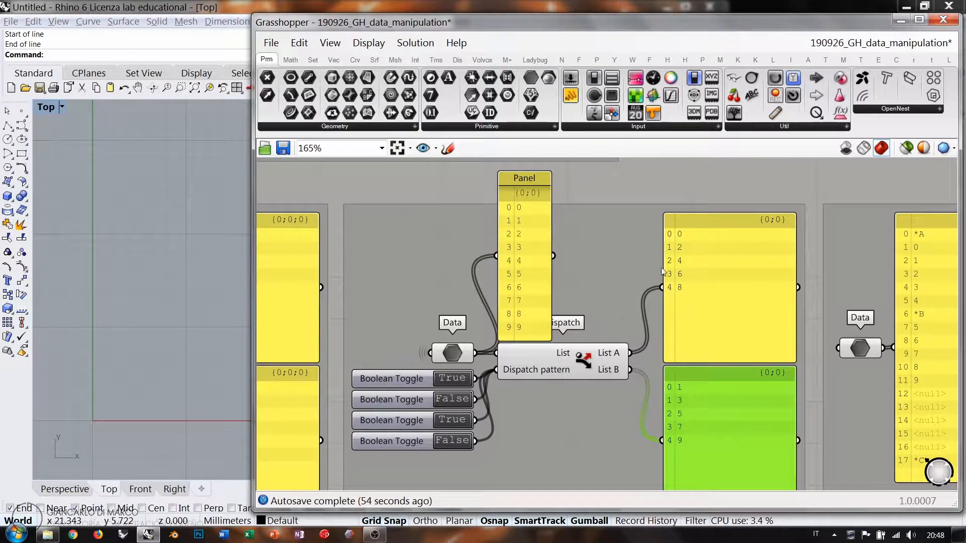
Test the Dispatch pattern with all four Boolean toggles set to True and with all four set to False
left_click(457, 398)
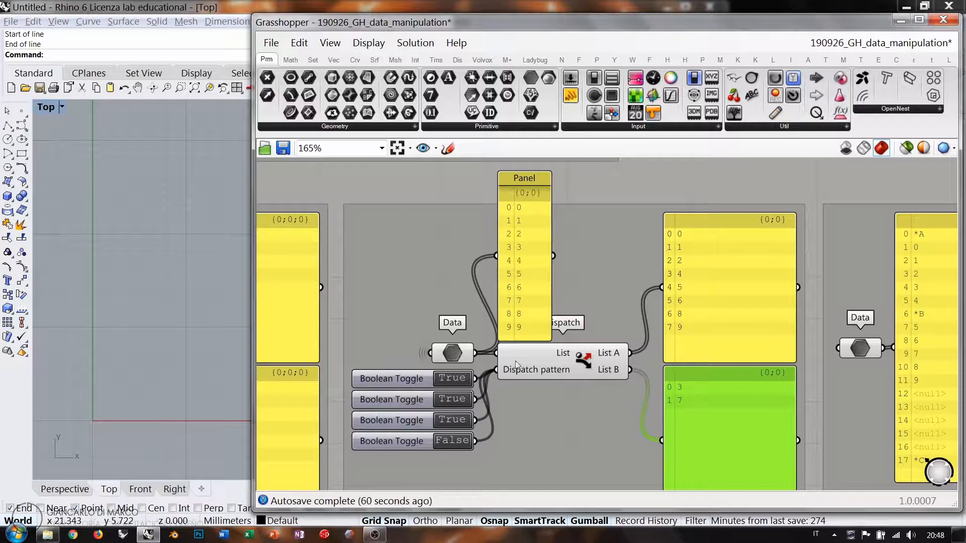
double_click(462, 439)
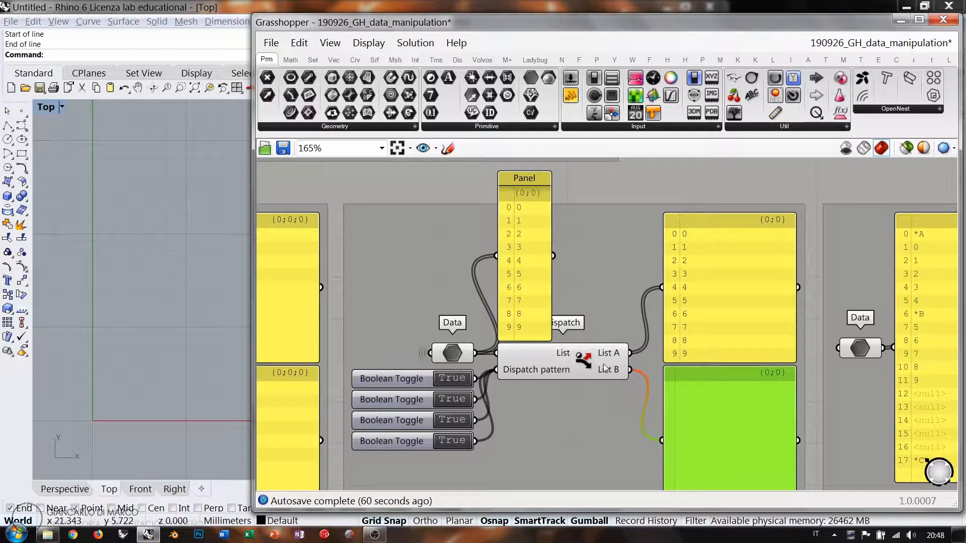
double_click(452, 377)
double_click(451, 399)
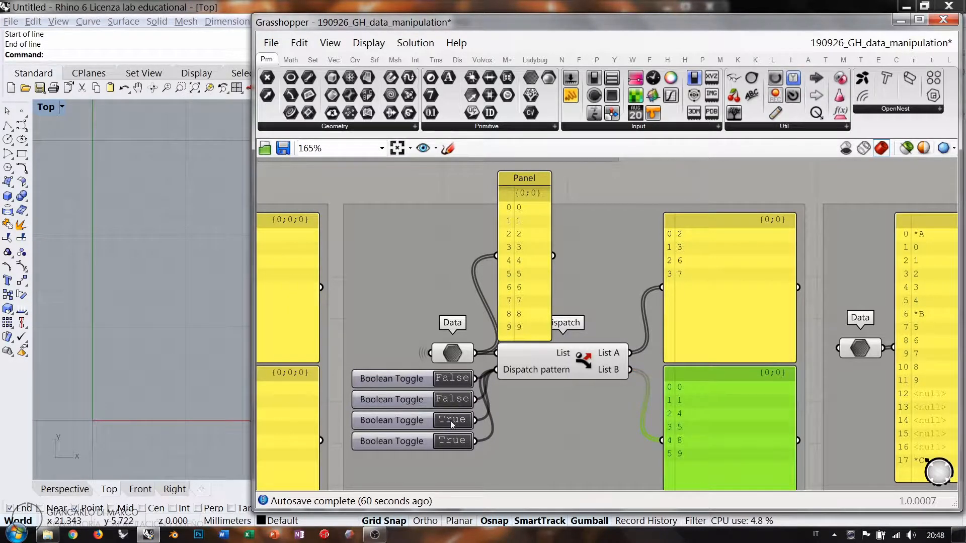
double_click(450, 420)
double_click(452, 441)
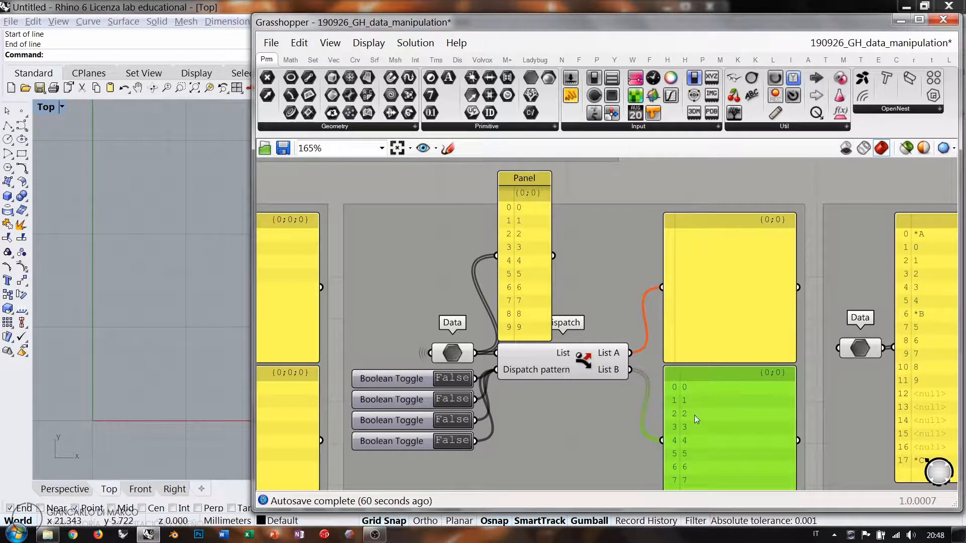
Set the first and third Boolean toggles of the Dispatch pattern to True
double_click(445, 379)
double_click(451, 419)
Delete the Data list panel above the Dispatch component
scroll(659, 362, "down", 4)
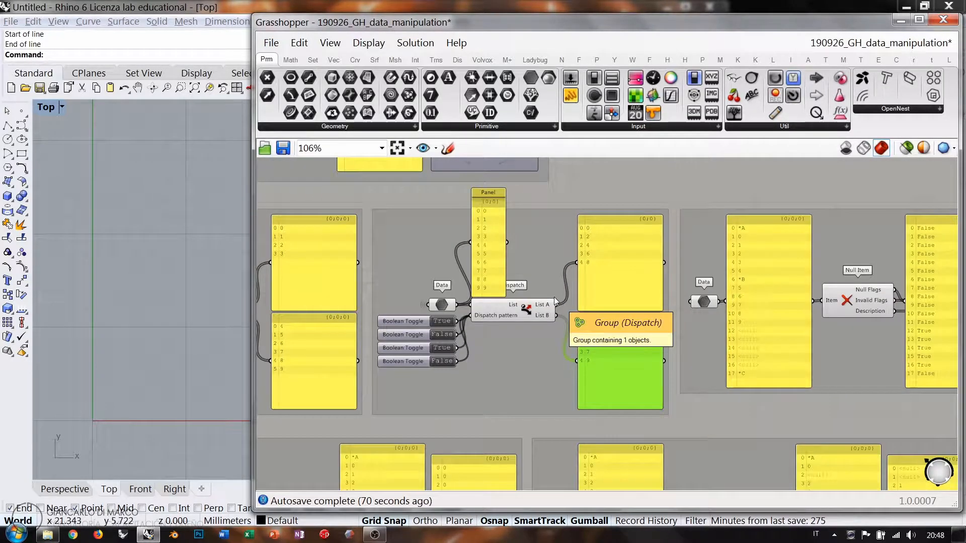
left_click(485, 240)
key("Delete")
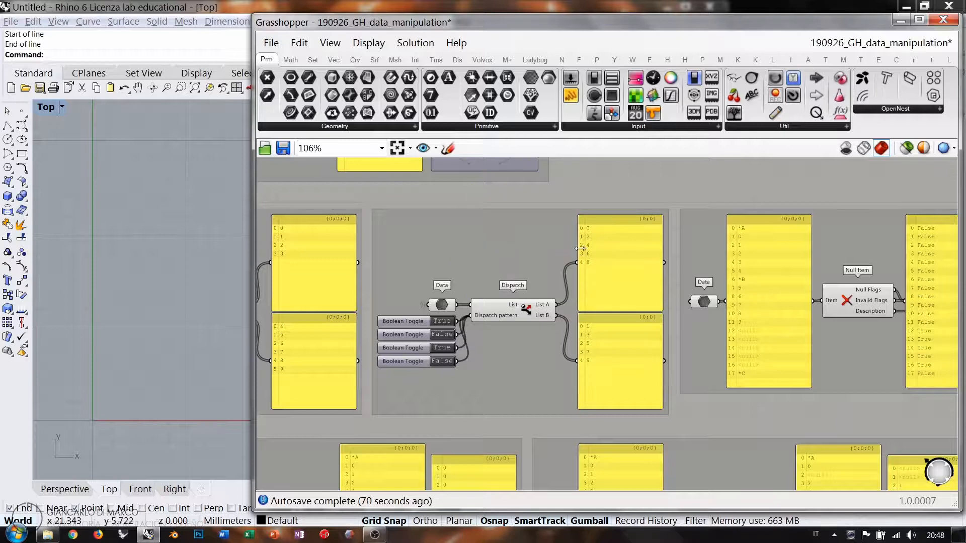
Examine the Null Item example and the list panel that feeds its Item input
right_click_drag(737, 317, 635, 294)
scroll(635, 293, "down", 3)
right_click_drag(734, 285, 623, 323)
scroll(679, 349, "up", 5)
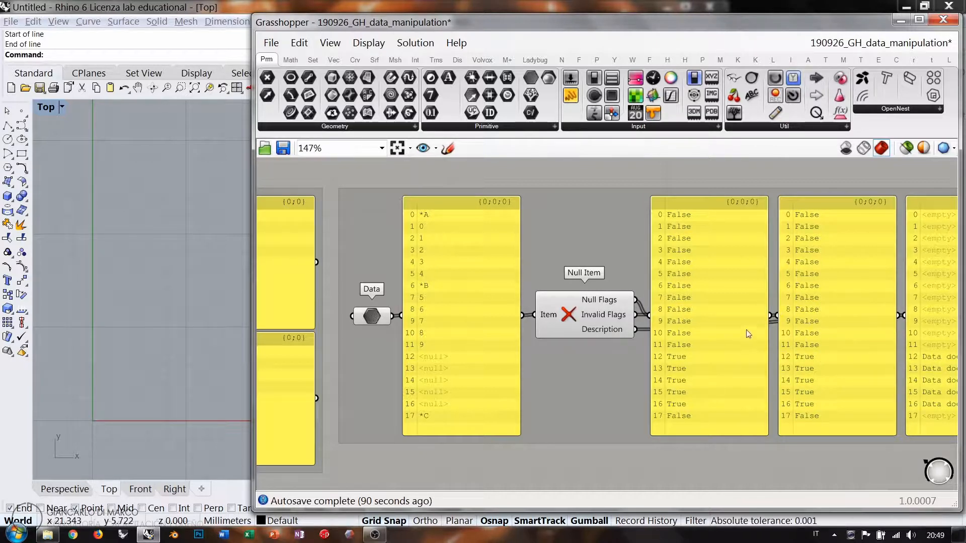
left_click(464, 291)
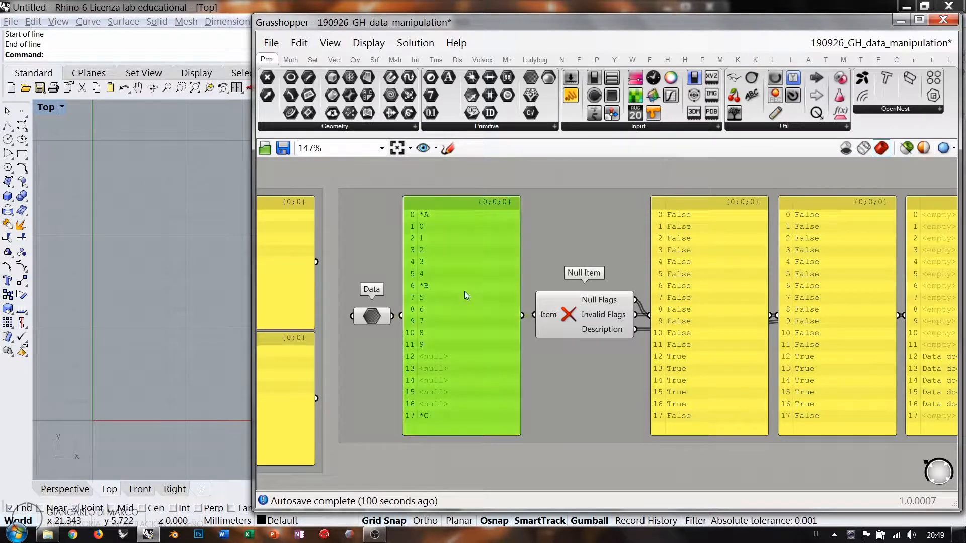
left_click(463, 316)
Examine the Insert Items example and the null entries in its resulting list
scroll(638, 332, "down", 8)
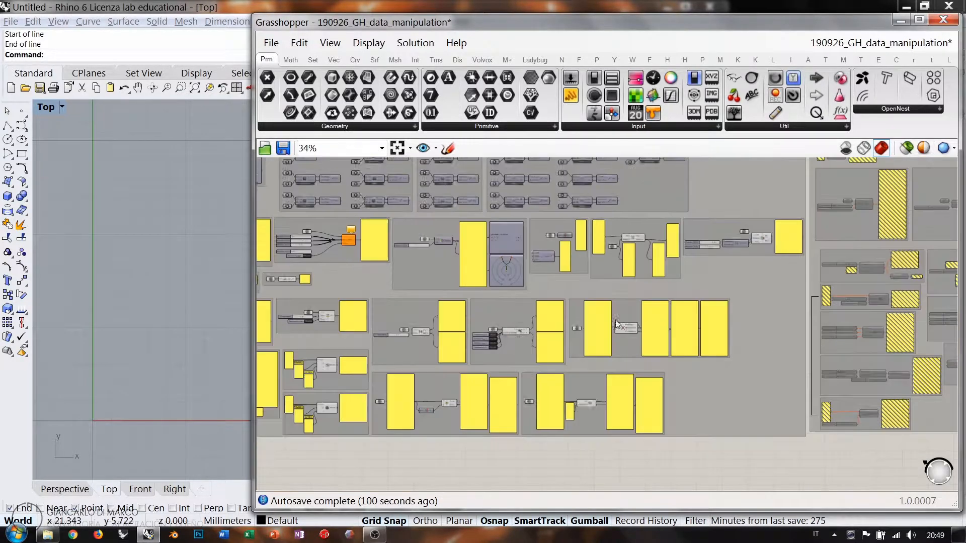
scroll(617, 325, "up", 8)
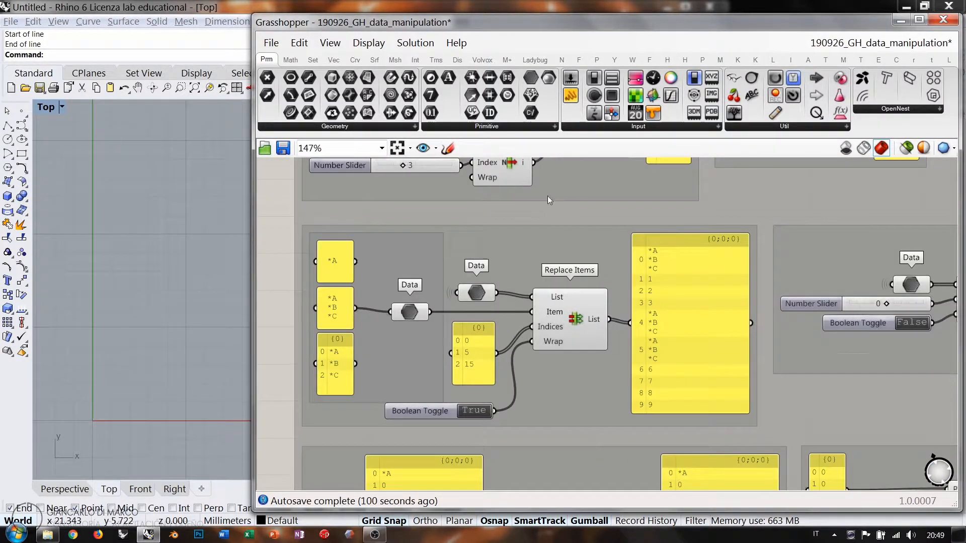
right_click_drag(548, 196, 534, 363)
right_click_drag(457, 179, 520, 268)
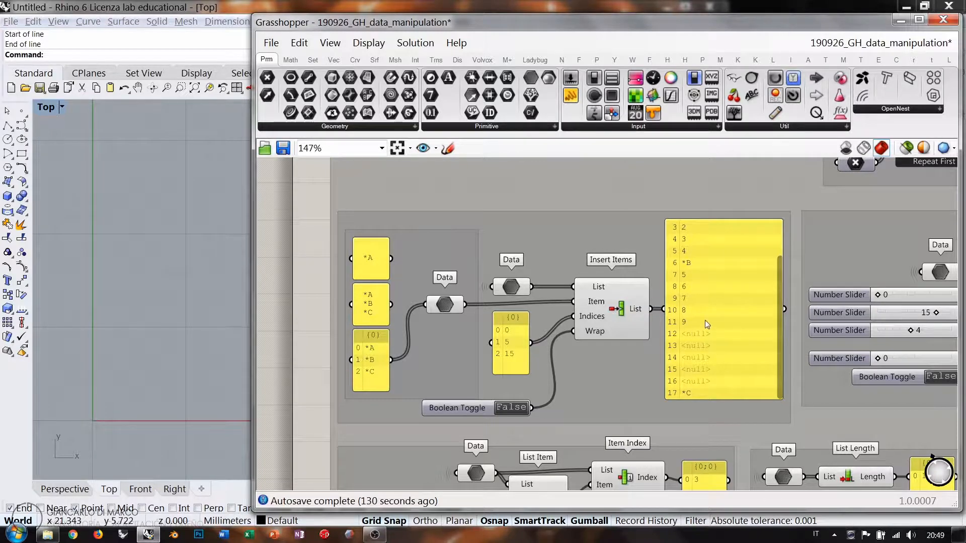
right_click_drag(723, 350, 506, 264)
scroll(499, 259, "down", 5)
scroll(499, 256, "up", 6)
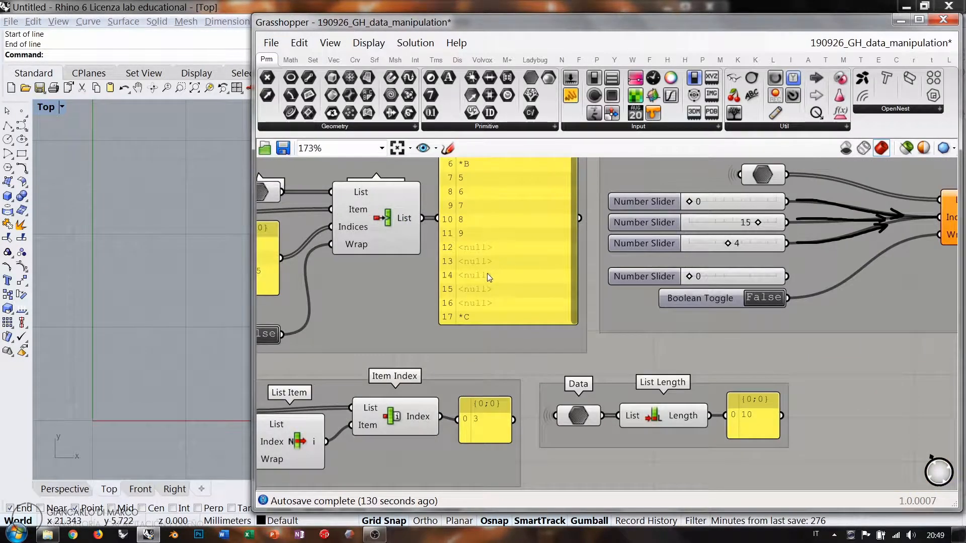
Examine the Null Item component's input list against its Null Flags, Invalid Flags and Description panels
scroll(487, 273, "down", 6)
right_click_drag(805, 311, 598, 298)
scroll(650, 306, "up", 9)
right_click_drag(679, 266, 626, 301)
scroll(626, 301, "down", 3)
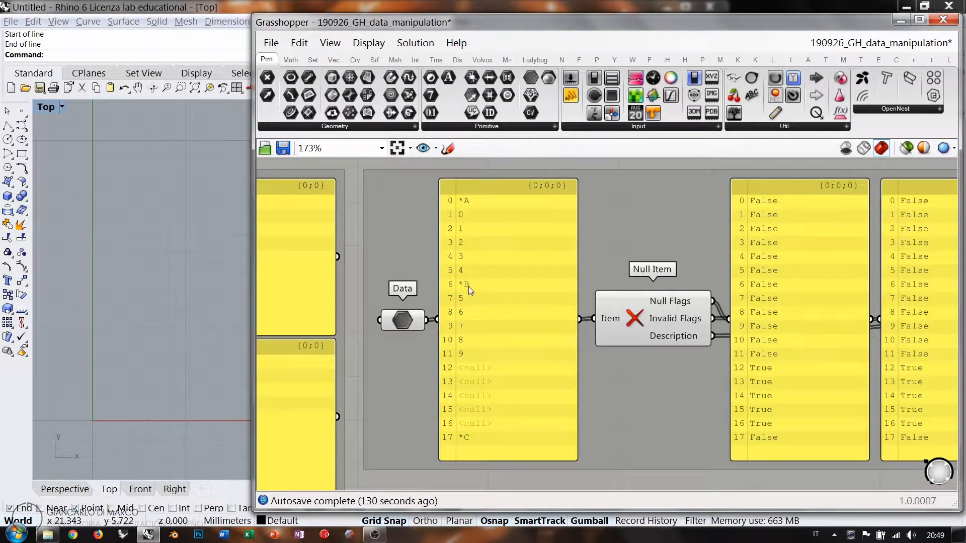
left_click_drag(494, 315, 494, 315)
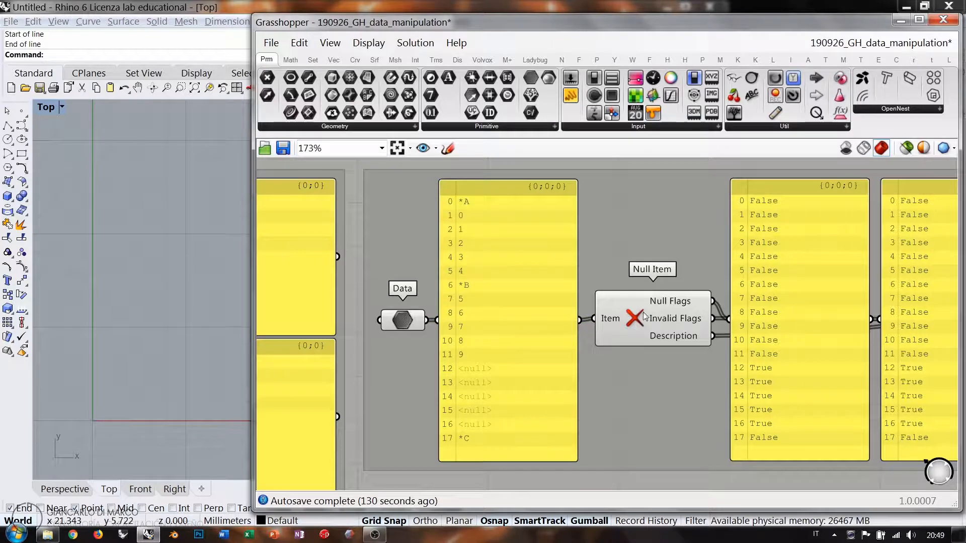
left_click_drag(638, 316, 637, 317)
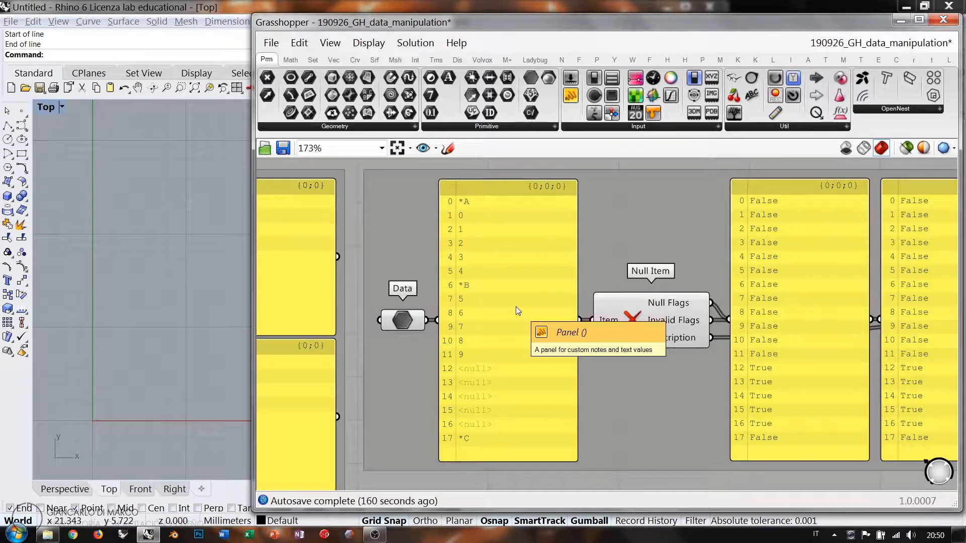
right_click_drag(799, 325, 591, 314)
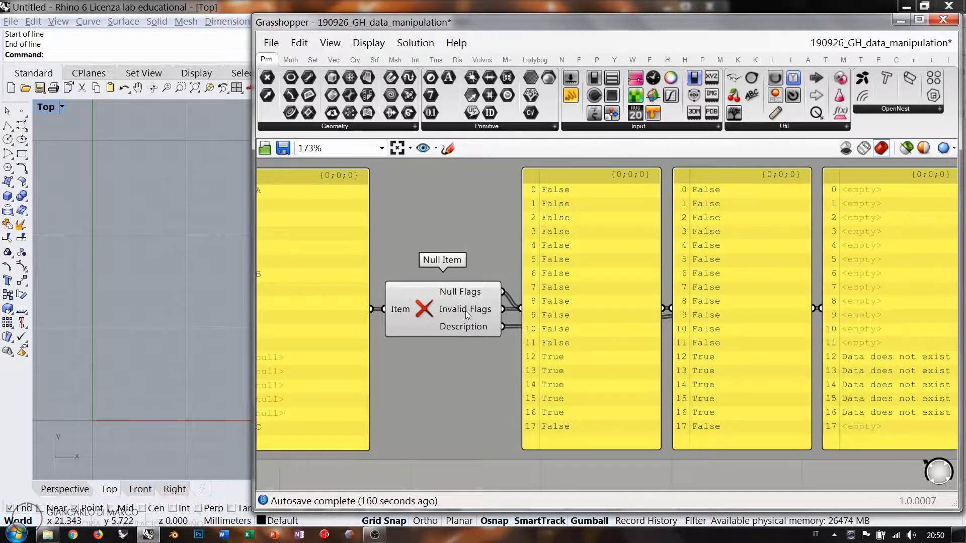
mouse_move(473, 329)
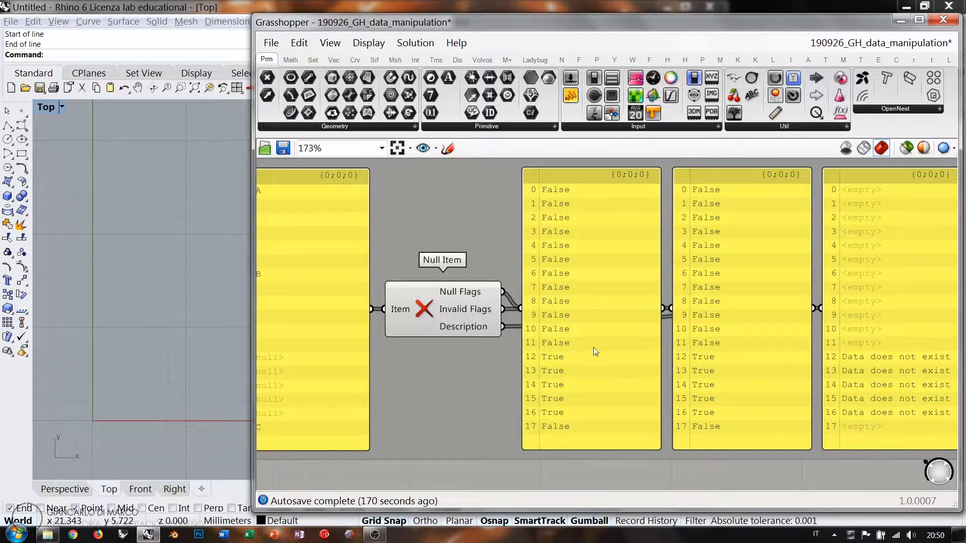
scroll(593, 347, "down", 2)
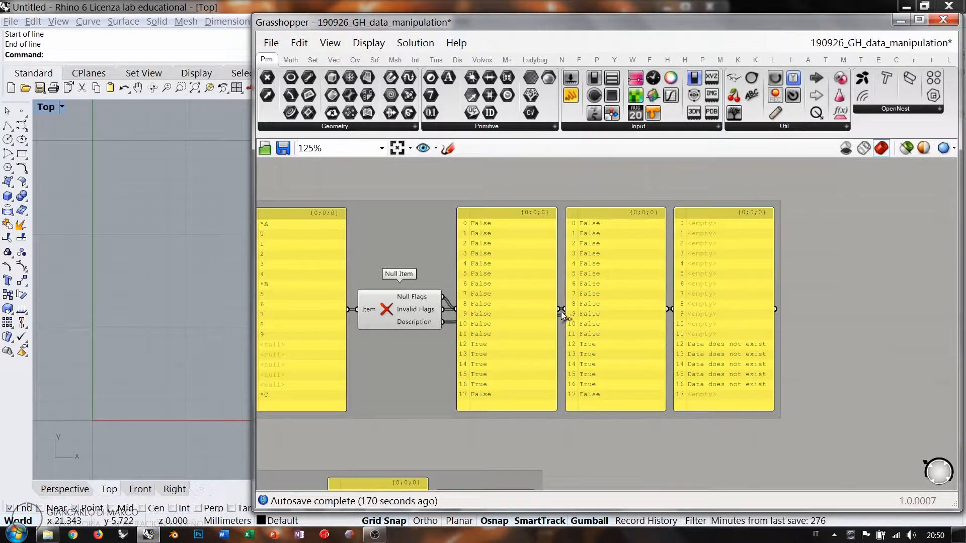
scroll(562, 311, "up", 1)
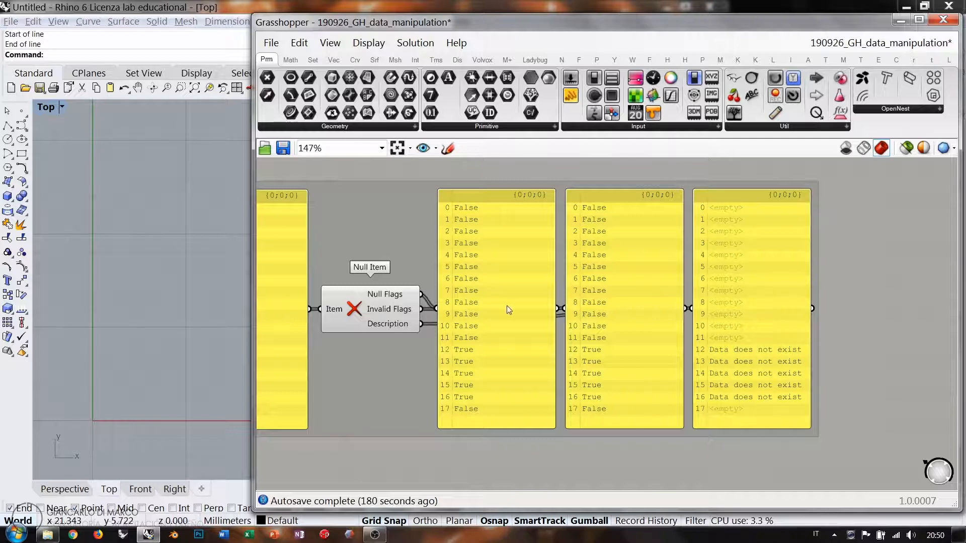
scroll(509, 309, "down", 2)
scroll(566, 298, "up", 1)
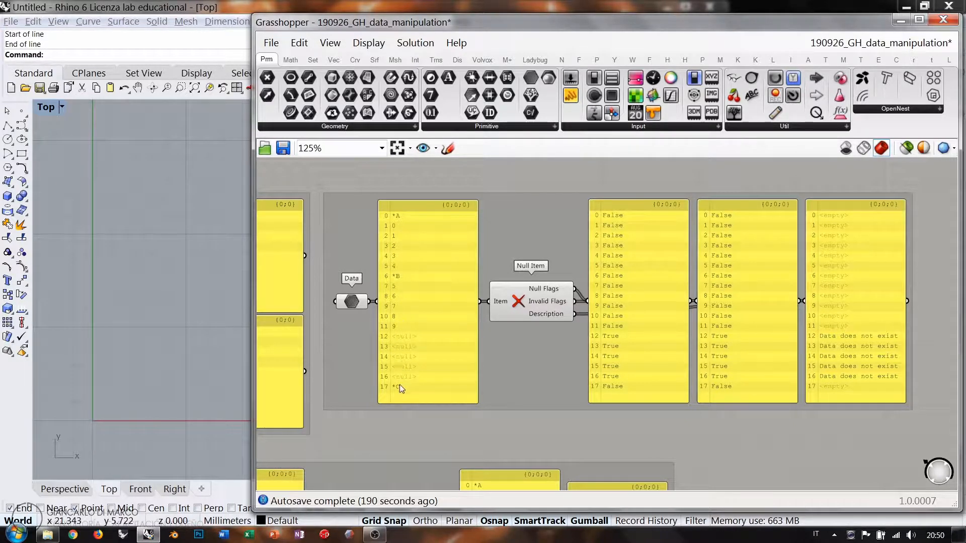
Duplicate the Dispatch component and place the copy just below the Null Item component
right_click_drag(455, 308, 403, 347)
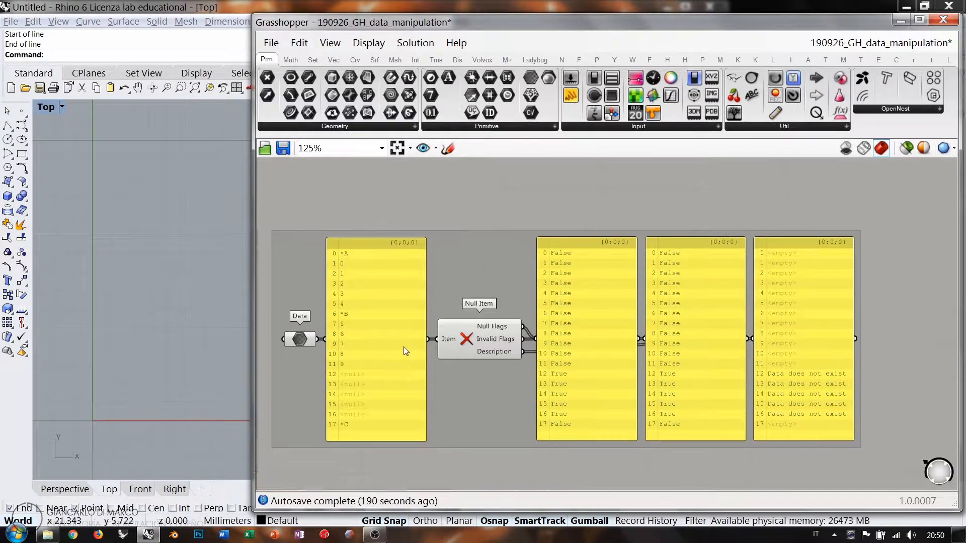
scroll(404, 348, "down", 3)
right_click_drag(606, 361, 679, 324)
right_click_drag(440, 318, 524, 310)
scroll(393, 301, "up", 3)
left_click_drag(470, 290, 905, 370, "alt")
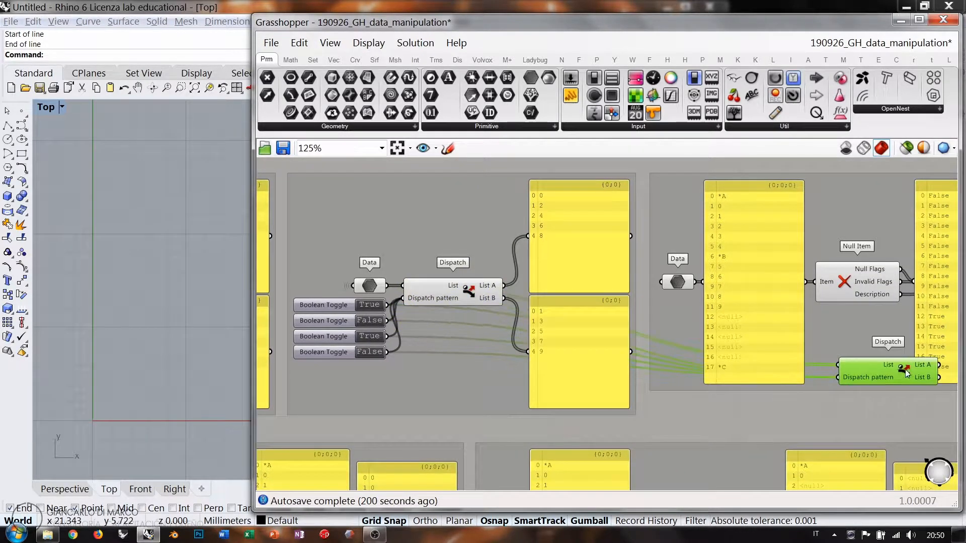
Wire Data into the copied Dispatch's List input and Null Flags into its Dispatch pattern, and move the component below the Description panel
right_click_drag(905, 373, 716, 353)
left_click_drag(512, 262, 646, 344)
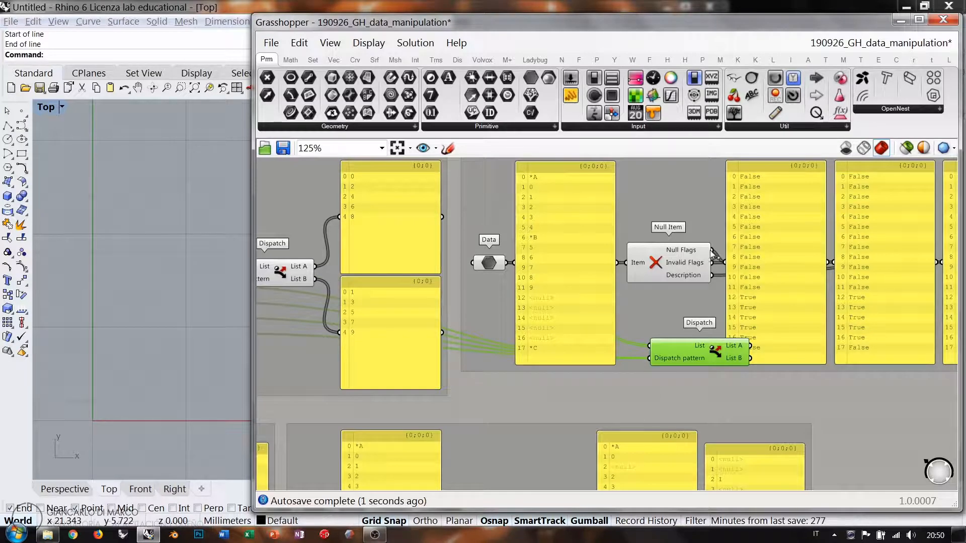
left_click_drag(712, 250, 645, 364)
right_click_drag(687, 351, 409, 293)
left_click_drag(422, 295, 683, 364)
Add a panel showing the copied Dispatch's List A output and size it to fit the whole list
right_click_drag(726, 380, 581, 363)
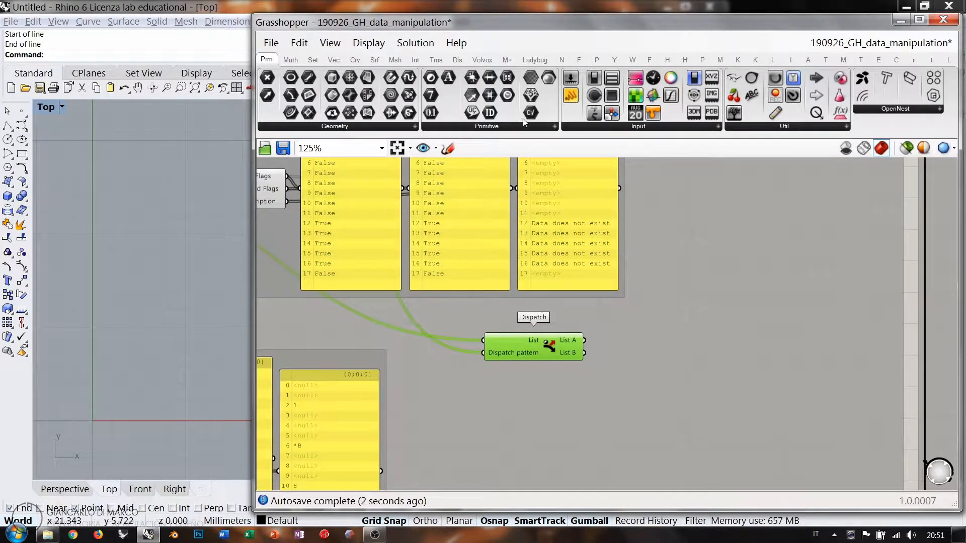
left_click_drag(571, 95, 757, 365)
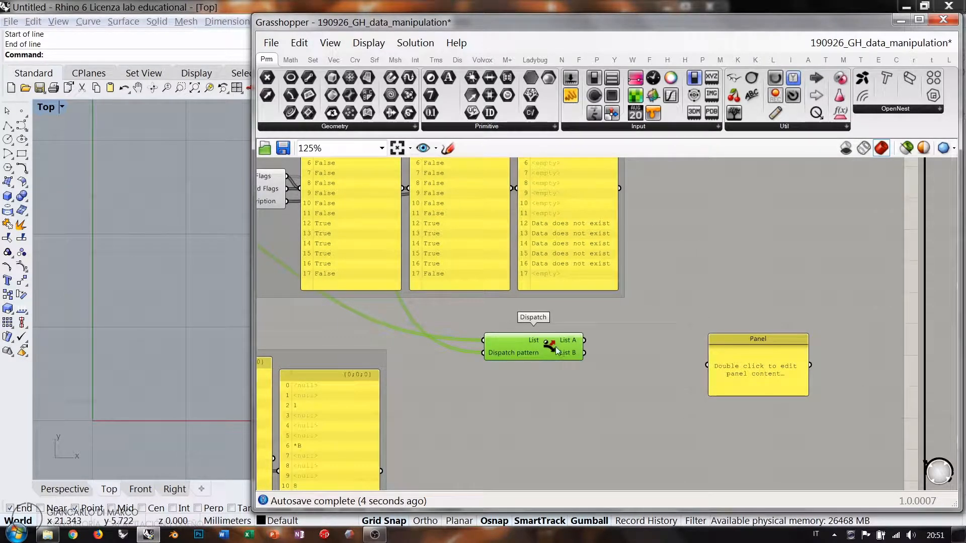
left_click_drag(584, 340, 710, 291)
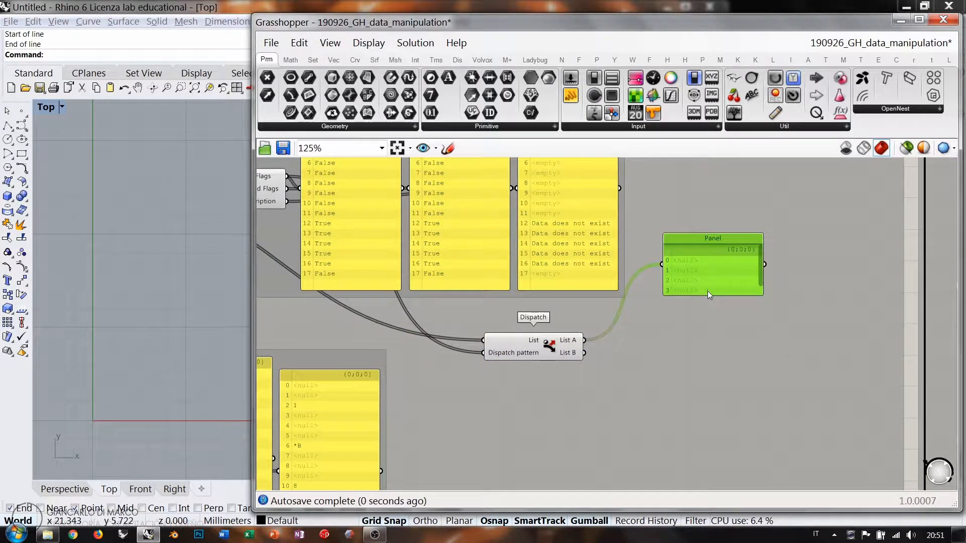
left_click_drag(722, 325, 722, 402)
scroll(688, 287, "up", 2)
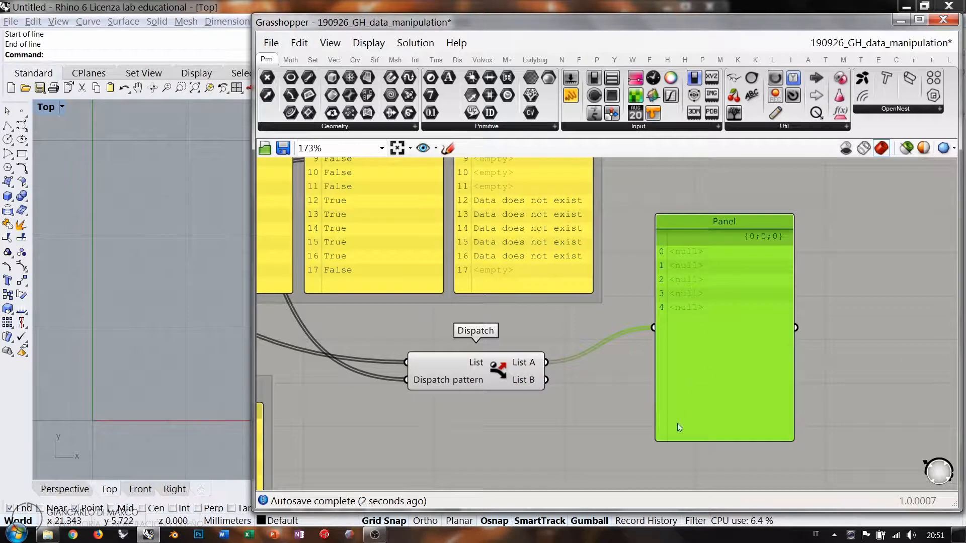
left_click_drag(680, 441, 692, 343)
Examine how the input list and Null Flags feed the copied Dispatch and its List A panel
right_click_drag(566, 307, 692, 366)
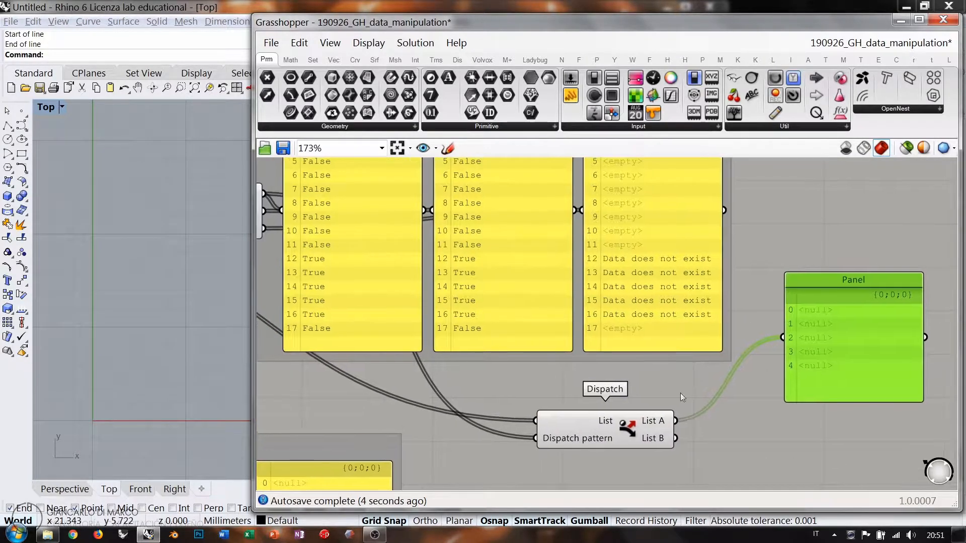
scroll(667, 421, "down", 1)
right_click_drag(666, 422, 695, 430)
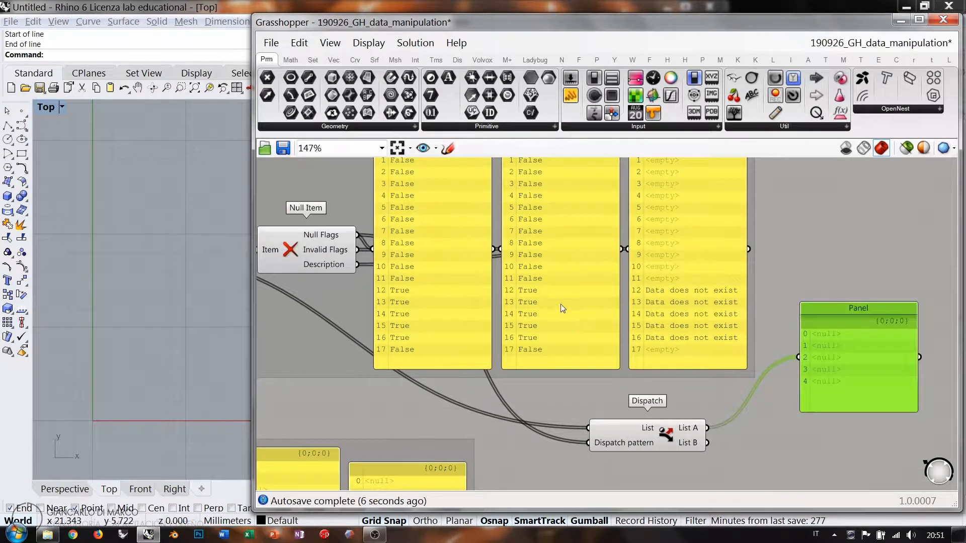
right_click_drag(564, 310, 652, 323)
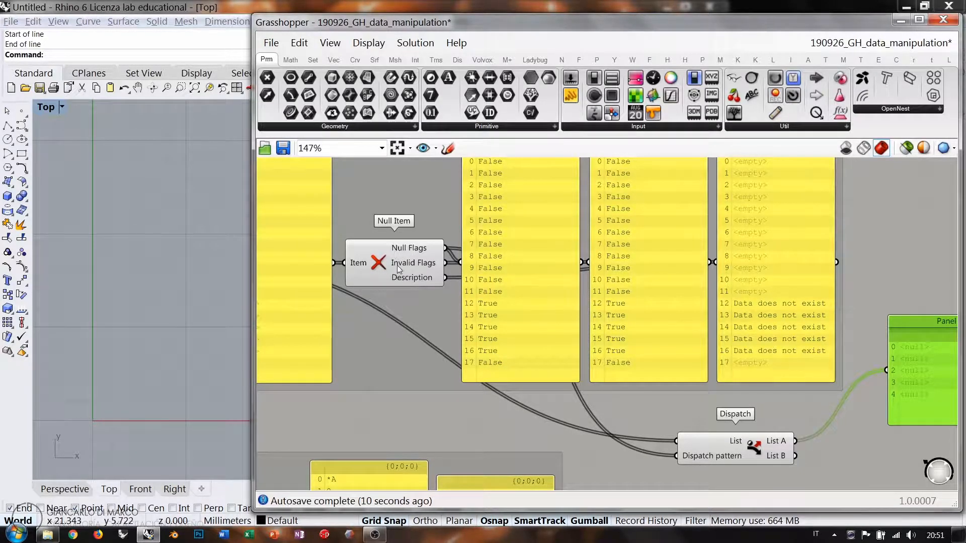
right_click_drag(290, 297, 348, 288)
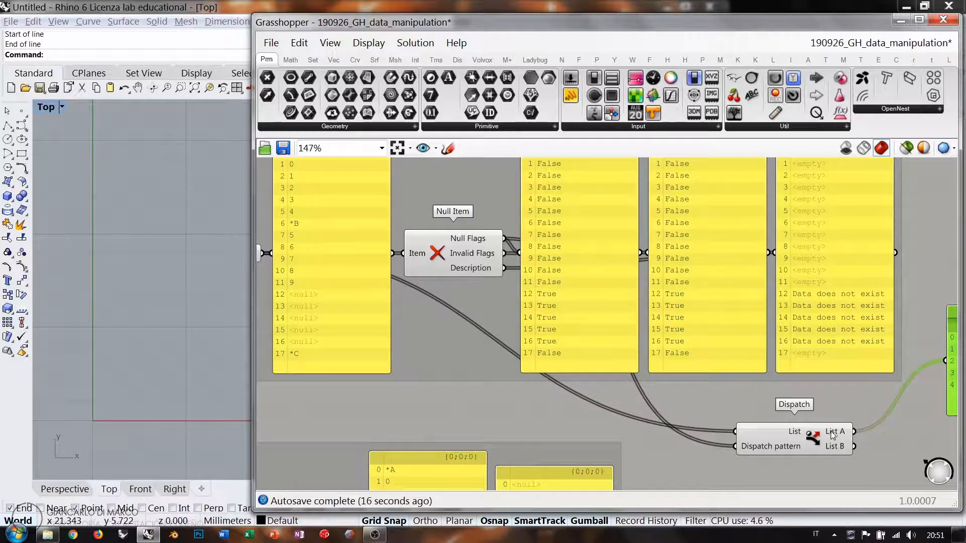
Rewire the output panel from the copied Dispatch's List A to List B and enlarge it beside the component to fit the whole list
right_click_drag(839, 418, 627, 379)
left_click_drag(643, 408, 772, 270)
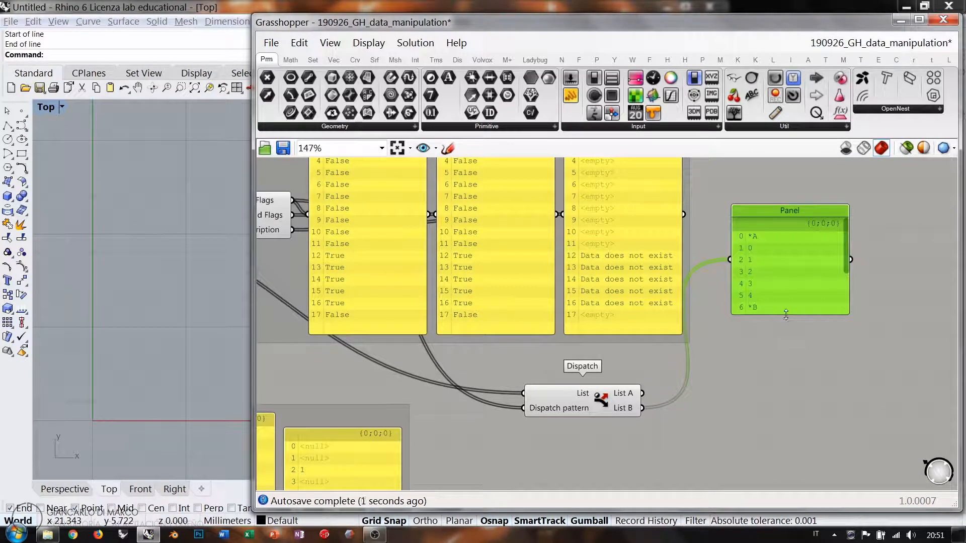
left_click_drag(784, 315, 778, 406)
left_click_drag(761, 330, 760, 381)
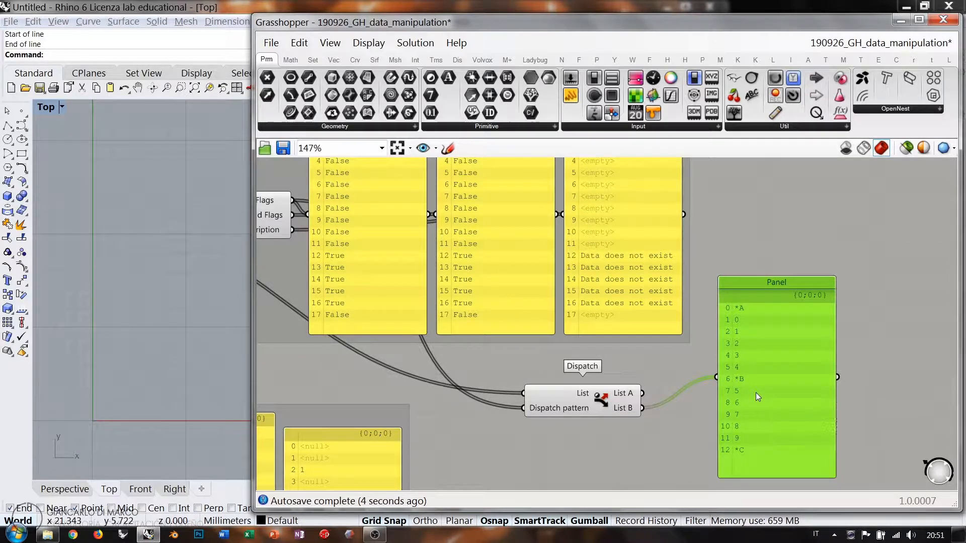
Delete the copied Dispatch component together with its output panel, leaving the original Null Item example
left_click(593, 400, "shift")
key("Delete")
right_click_drag(482, 296, 728, 356)
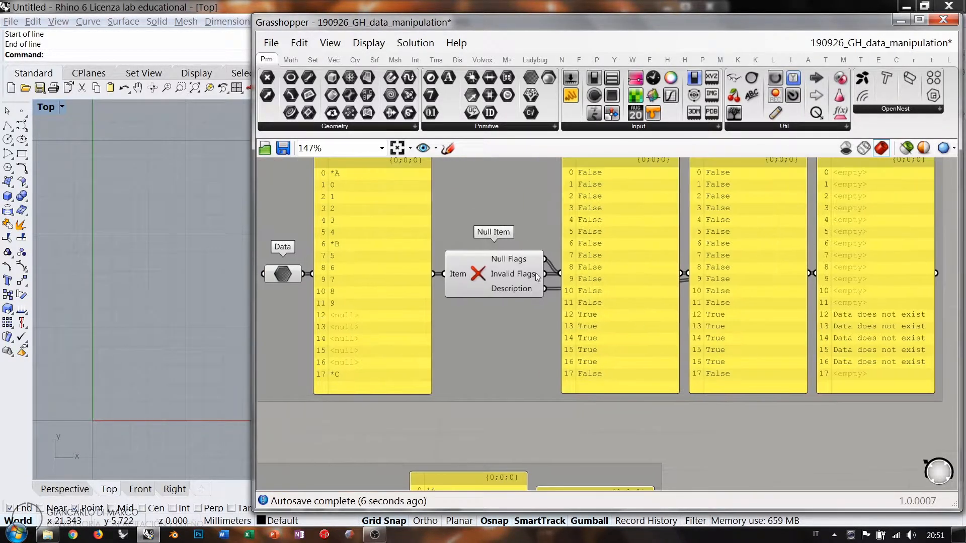
scroll(626, 255, "down", 2)
scroll(541, 275, "up", 1)
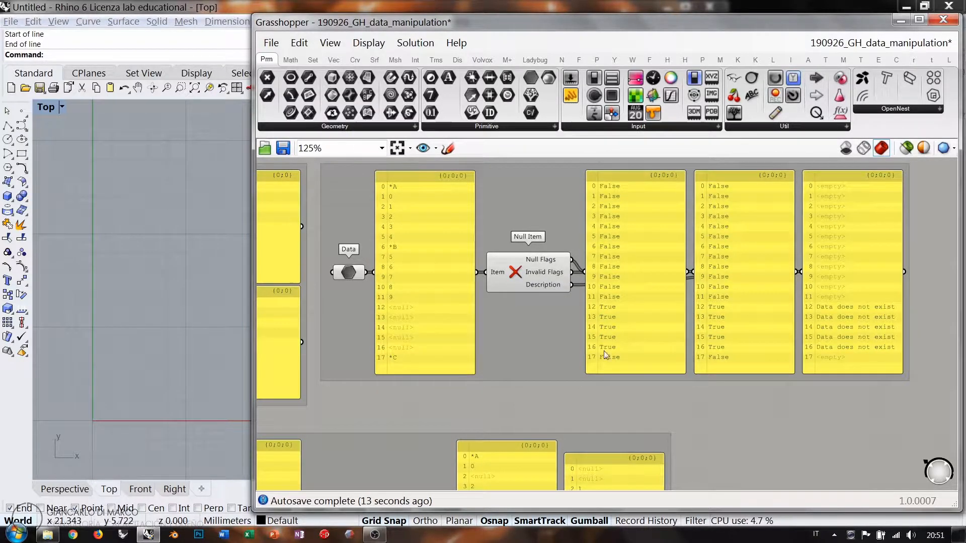
Locate the Replace Nulls example and examine the component's Items and Replacements inputs and its outputs
scroll(711, 258, "down", 3)
scroll(762, 236, "down", 4)
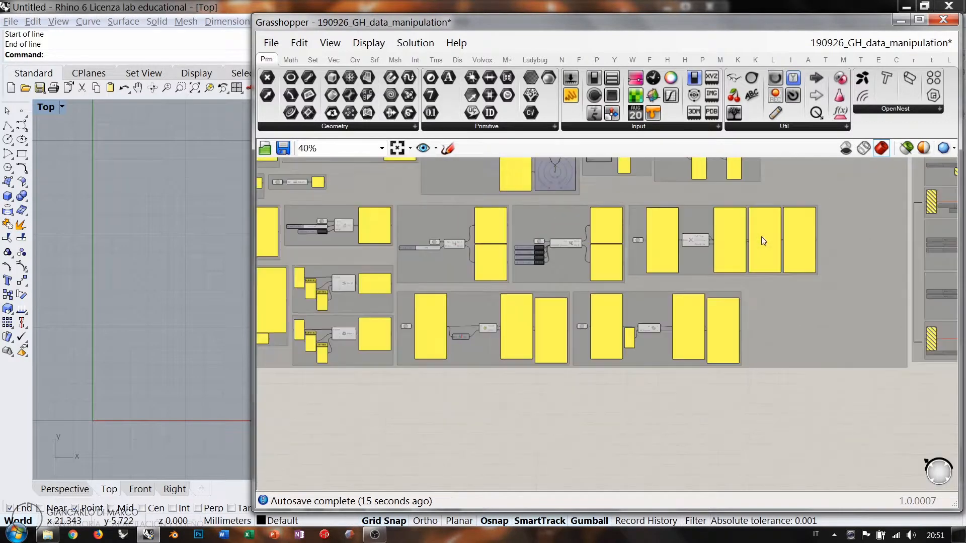
right_click_drag(405, 290, 505, 299)
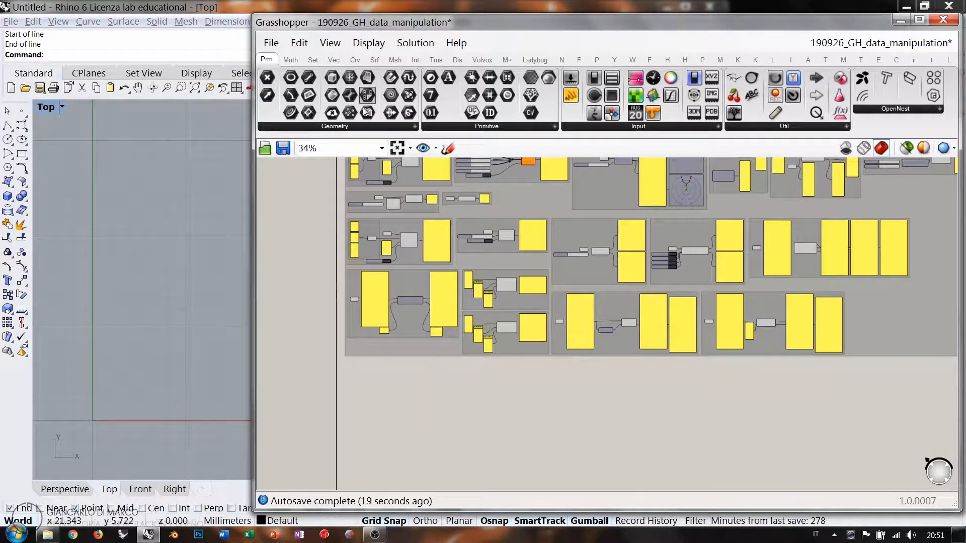
left_click(313, 59)
scroll(401, 291, "up", 4)
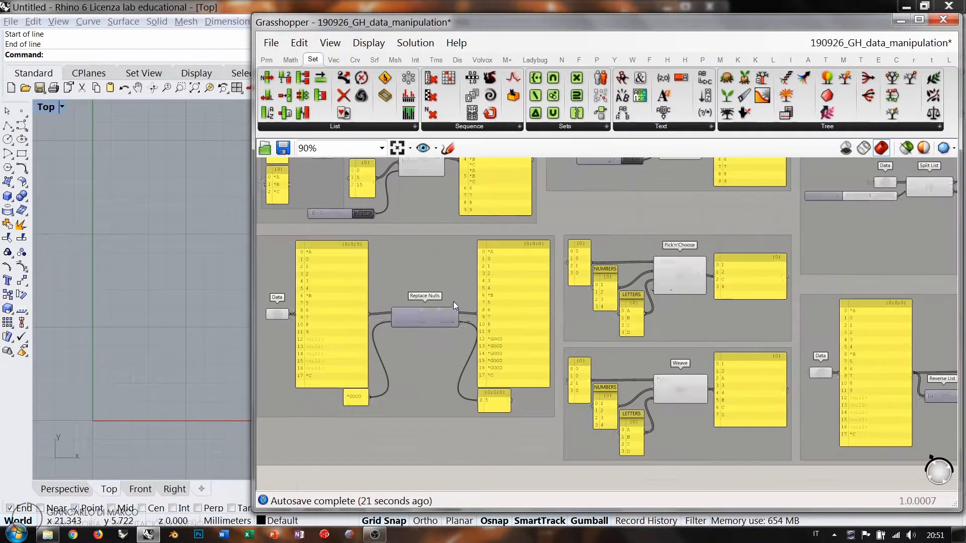
right_click_drag(405, 320, 481, 322)
scroll(460, 308, "up", 2)
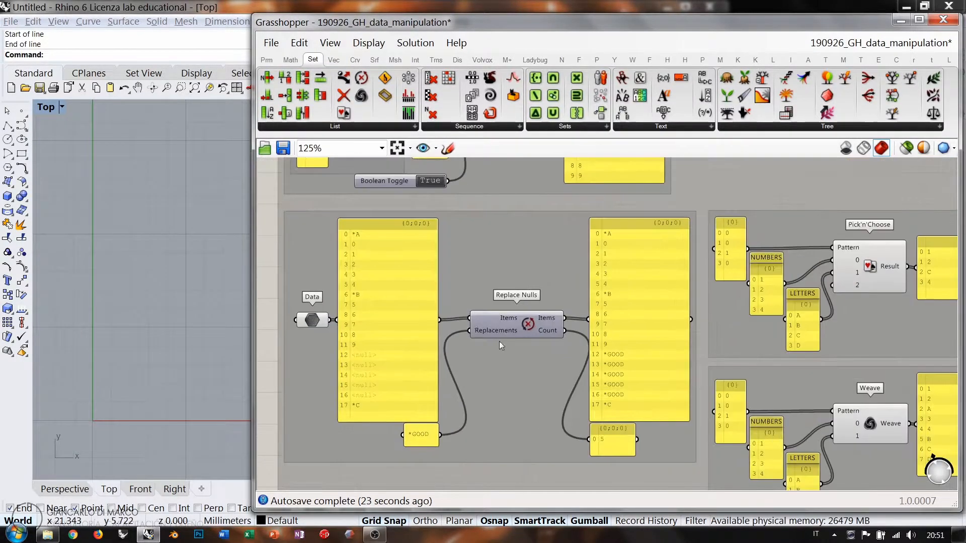
left_click(526, 330)
left_click(546, 345)
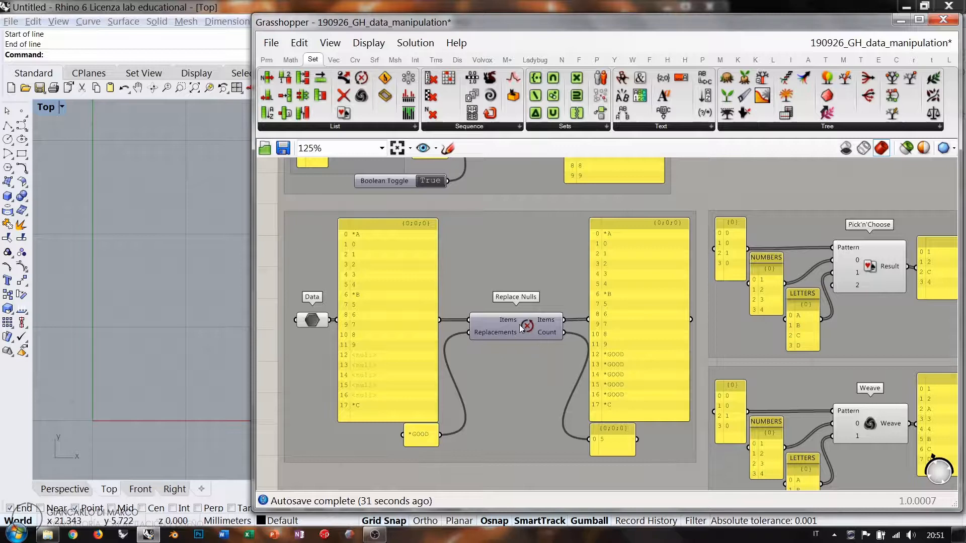
left_click_drag(527, 329, 524, 327)
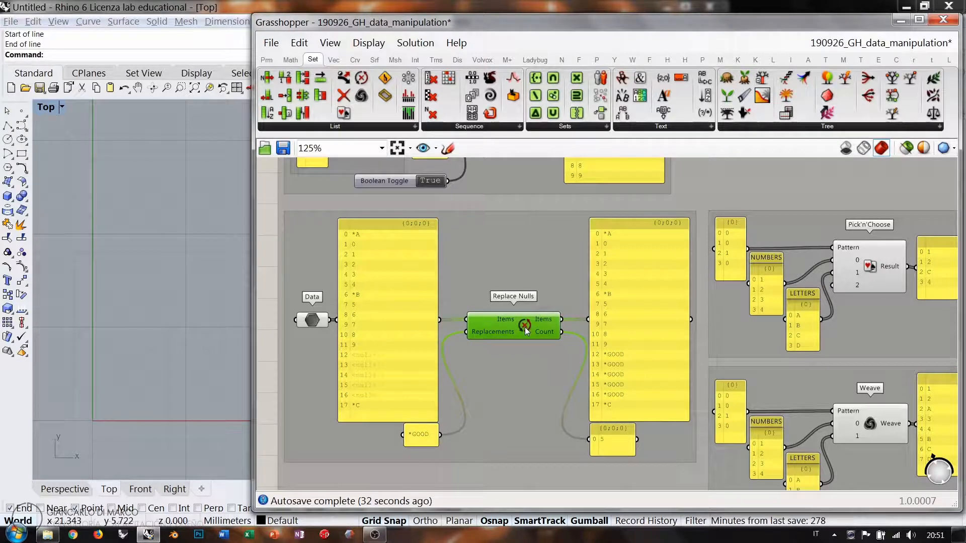
left_click(549, 341)
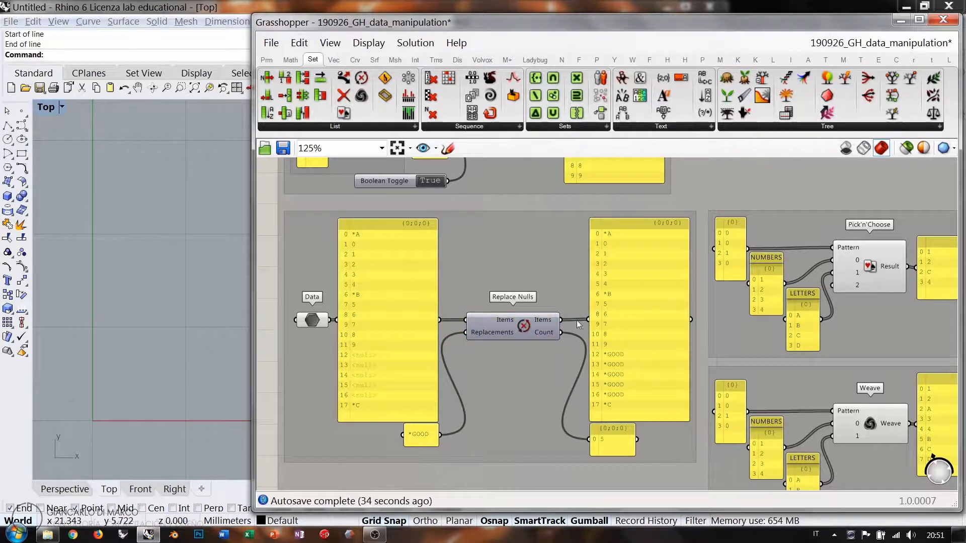
Compare the Replace Nulls input list, the *GOOD replacement panel and the resulting Items and Count panels
scroll(544, 336, "up", 2)
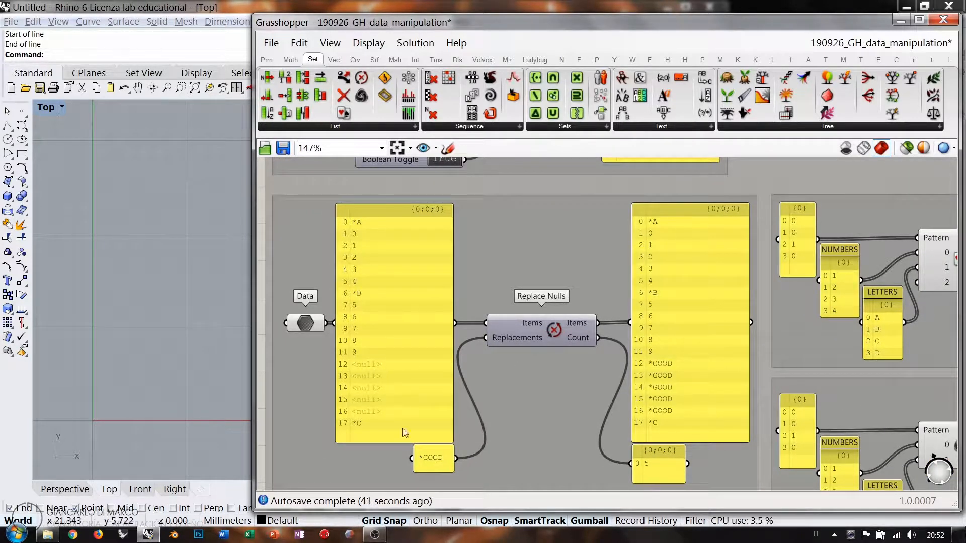
left_click_drag(438, 458, 436, 457)
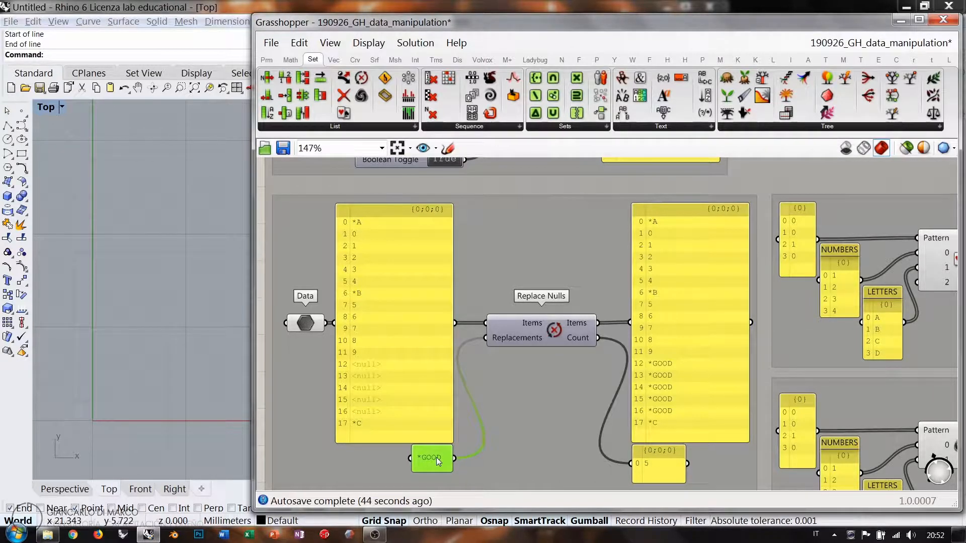
left_click(398, 394)
left_click(372, 387)
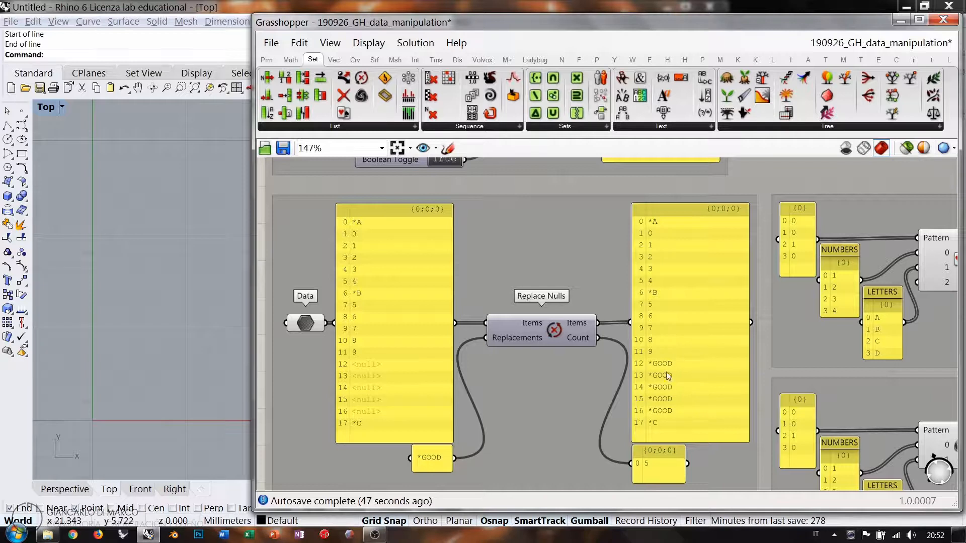
left_click(433, 457)
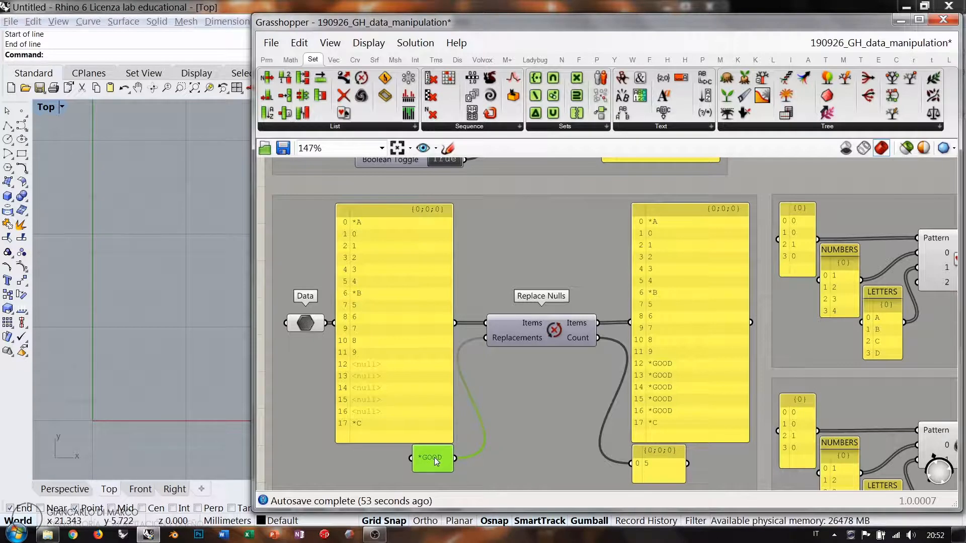
left_click(519, 336)
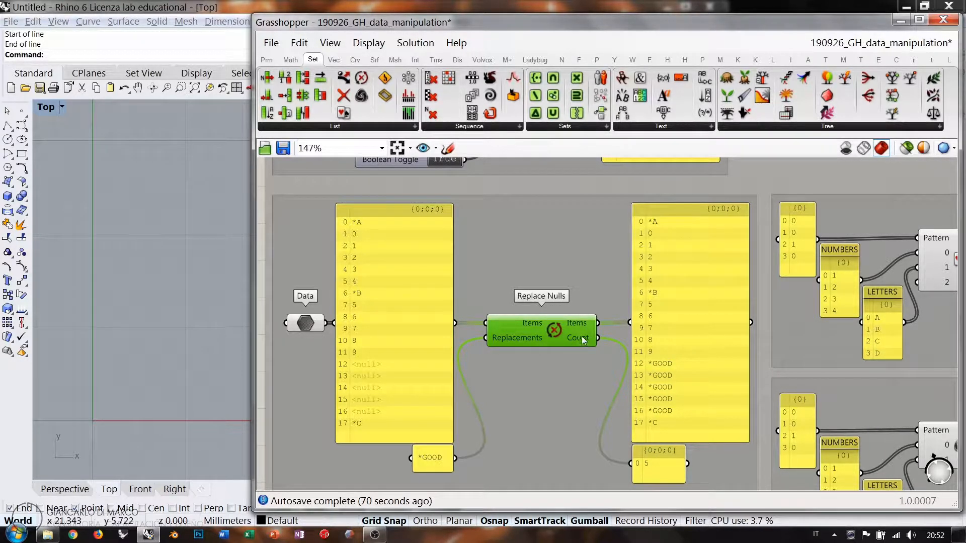
left_click(405, 286)
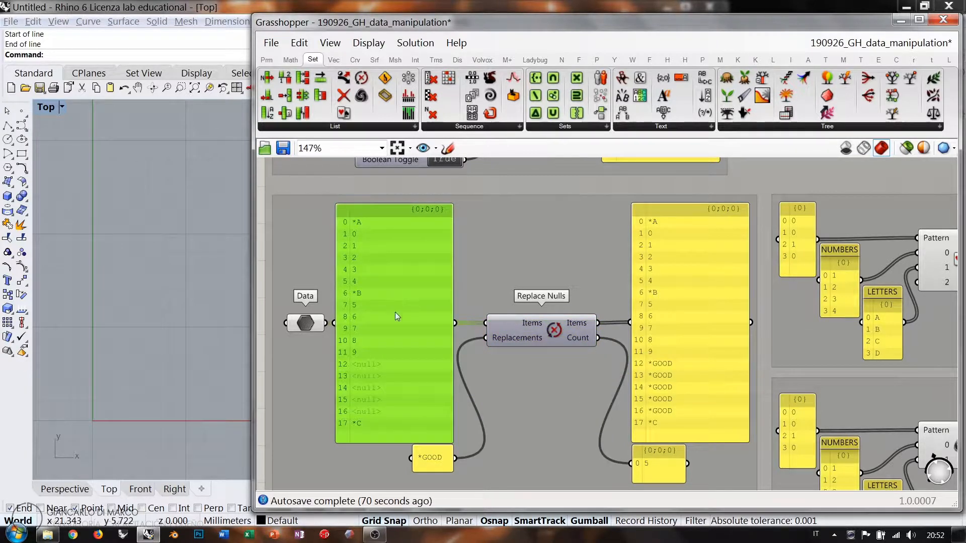
left_click(470, 304)
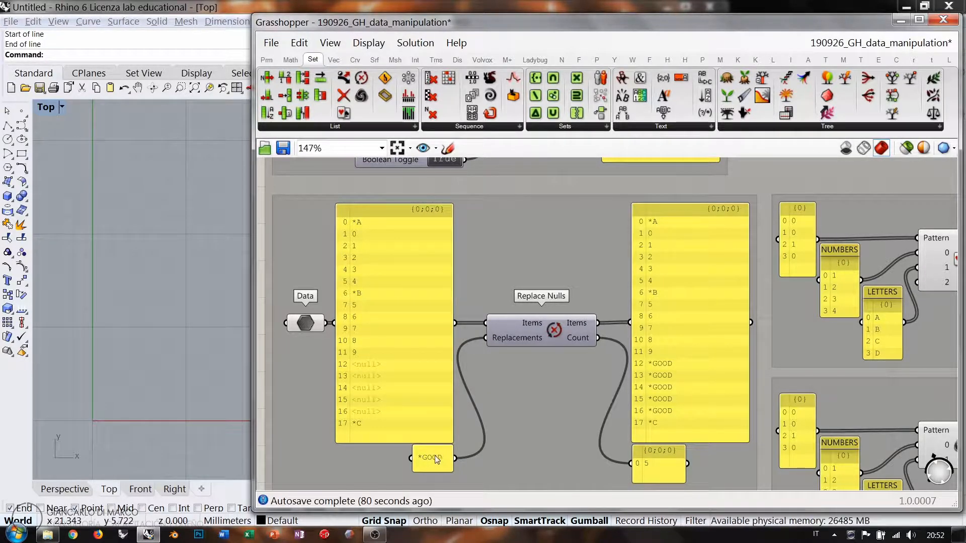
Compare the Pick'n'Choose and Weave examples, which share the same pattern, NUMBERS and LETTERS panels
scroll(645, 403, "down", 3)
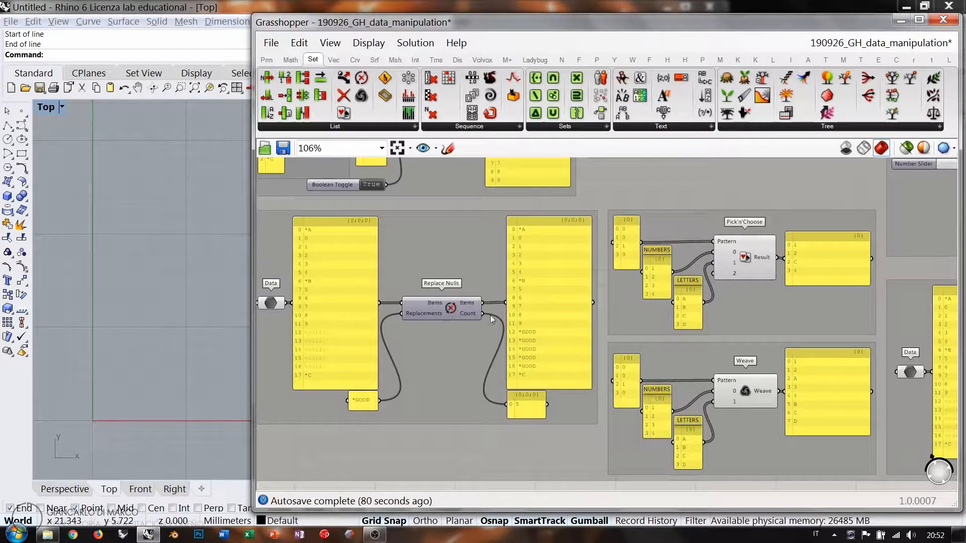
right_click_drag(790, 315, 606, 297)
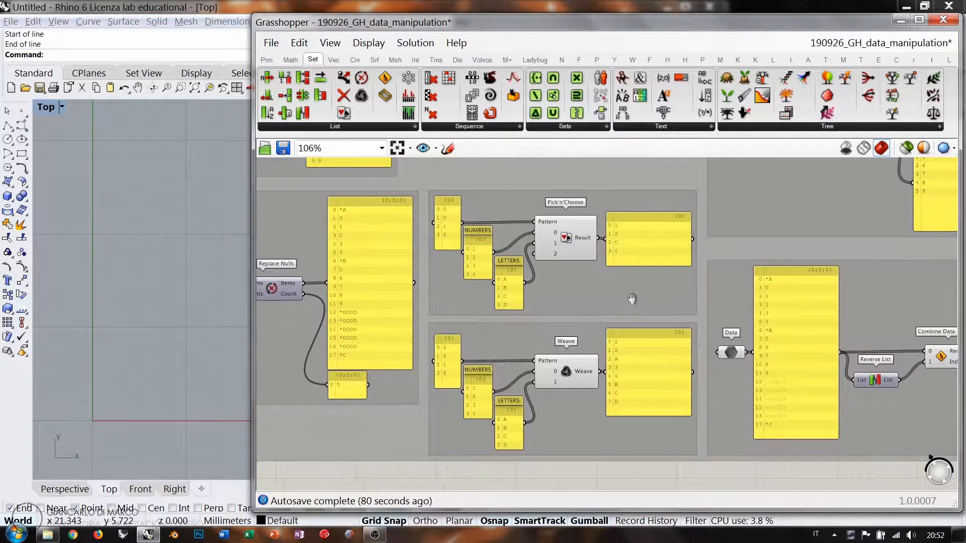
scroll(607, 277, "up", 1)
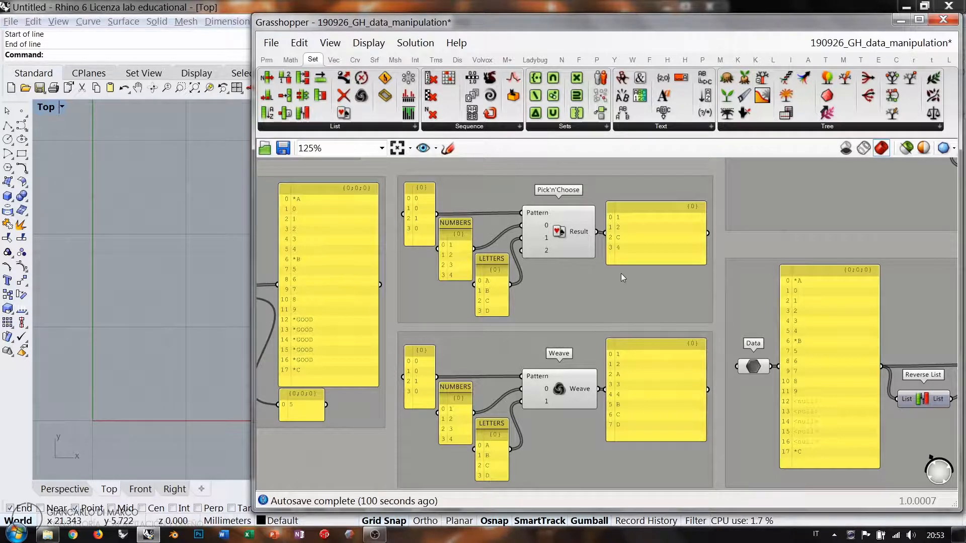
left_click_drag(559, 236, 559, 238)
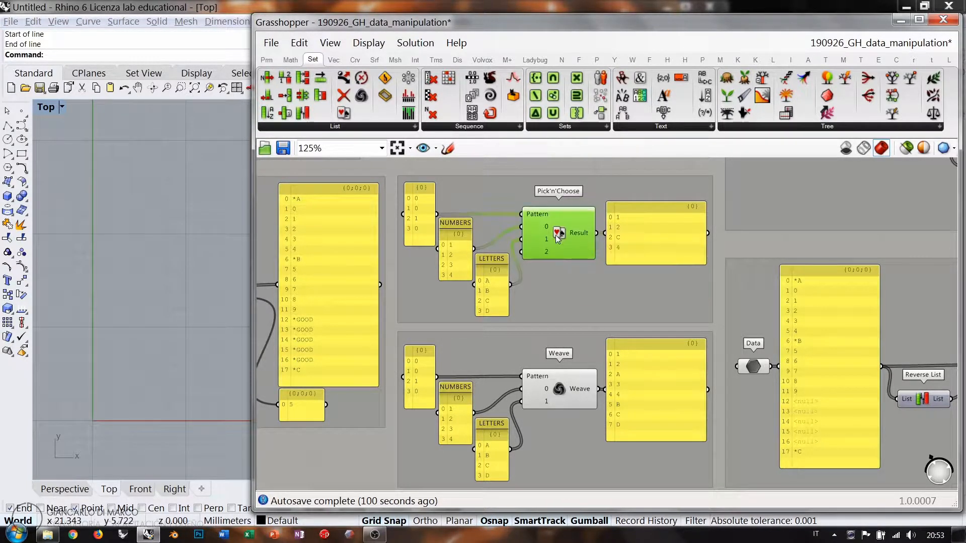
left_click(564, 387)
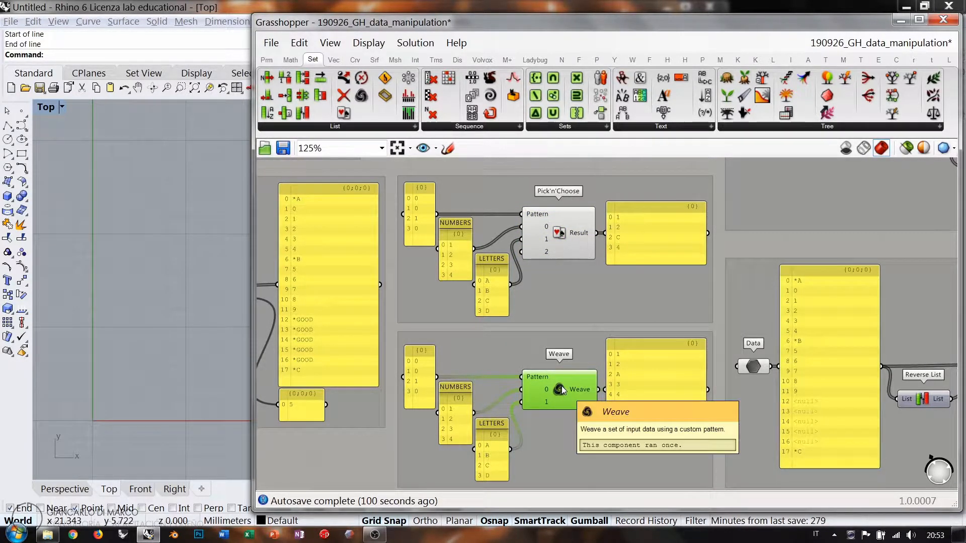
left_click(563, 231)
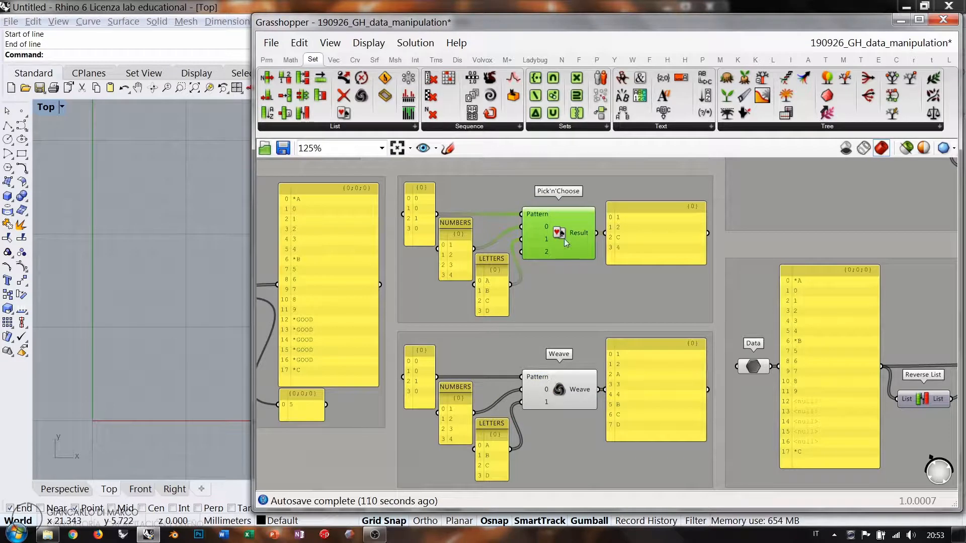
key("Escape")
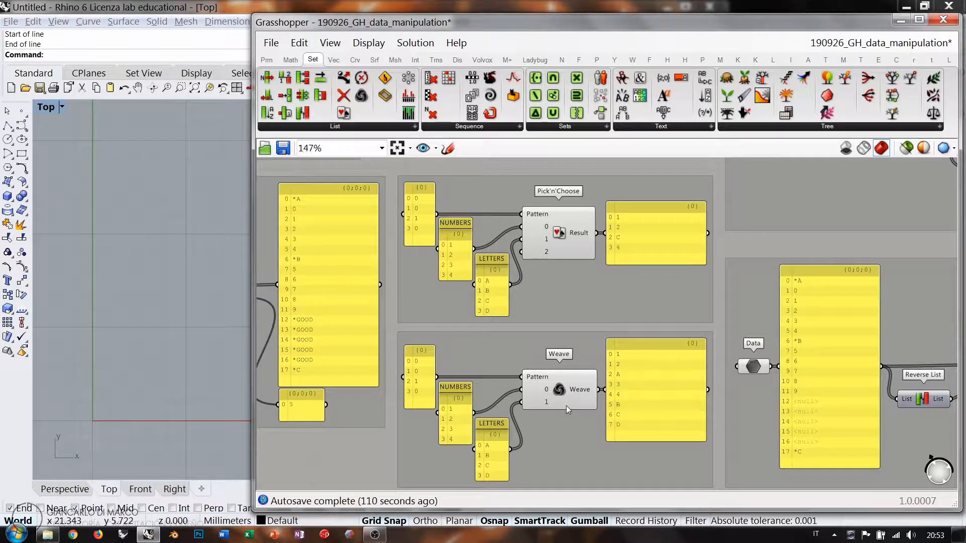
Inspect the controls for adding and removing input streams on the Weave and Pick'n'Choose components
scroll(546, 401, "up", 8)
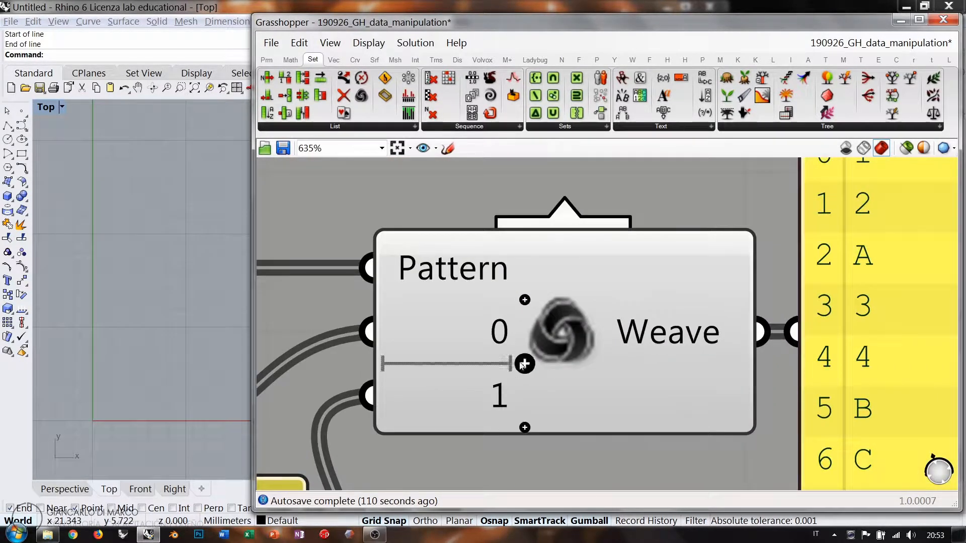
scroll(532, 433, "down", 3)
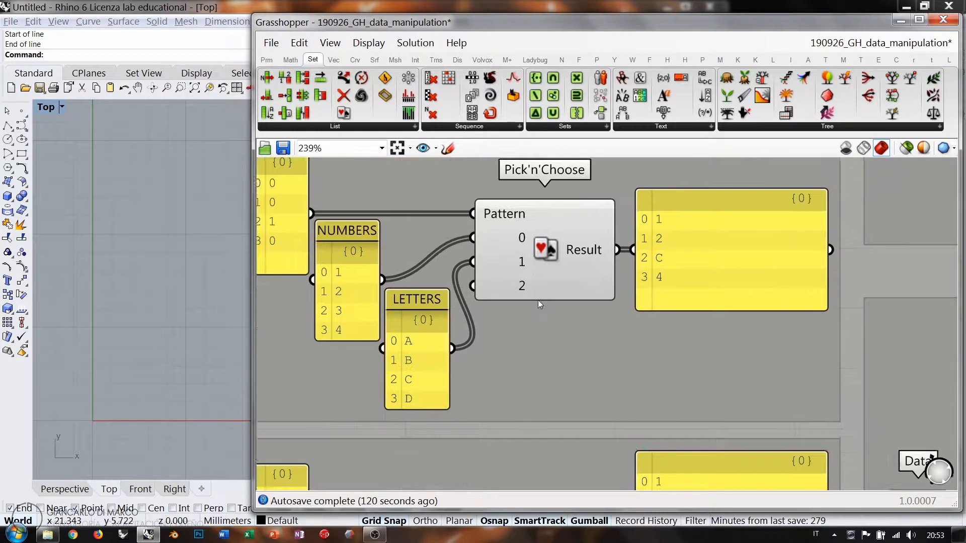
scroll(533, 301, "up", 5)
scroll(622, 257, "down", 3)
scroll(554, 317, "up", 4)
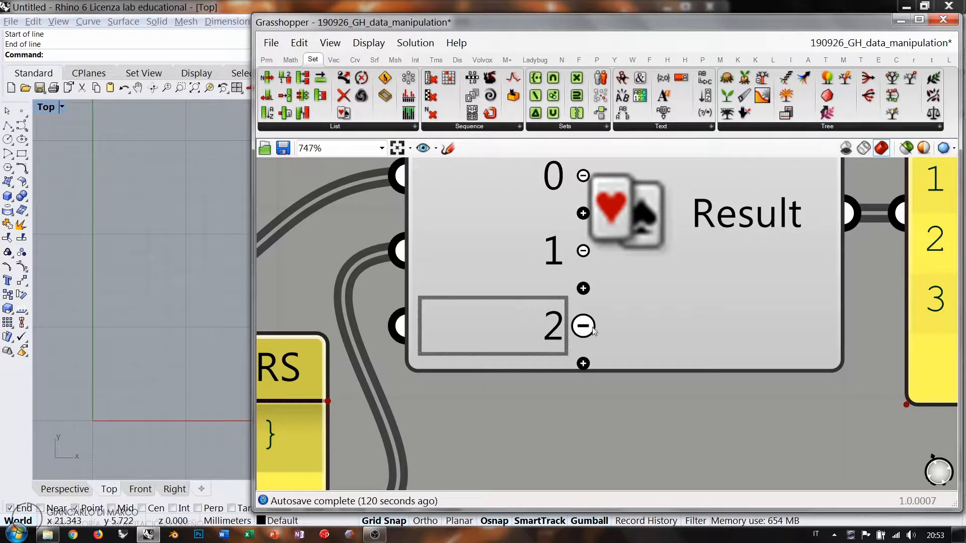
scroll(571, 298, "down", 5)
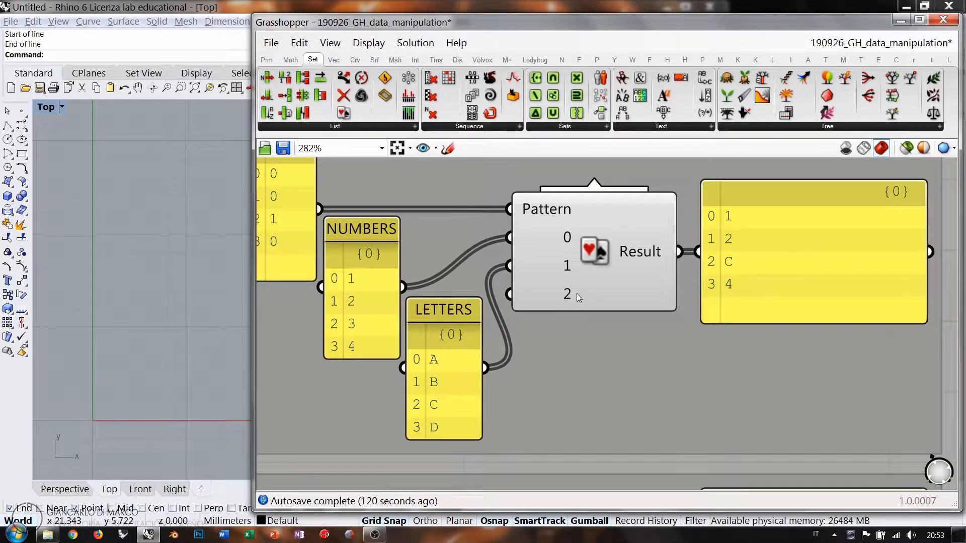
scroll(574, 294, "up", 1)
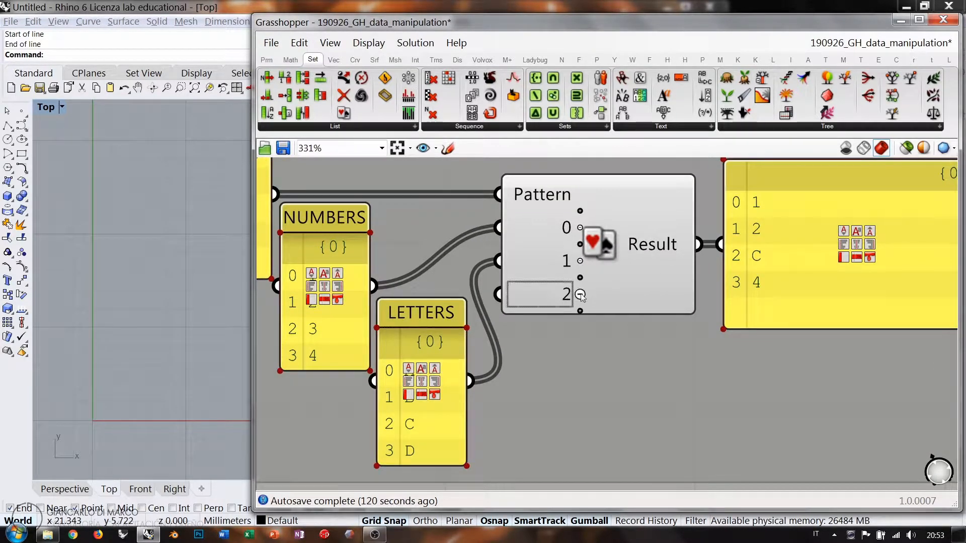
scroll(594, 234, "down", 2)
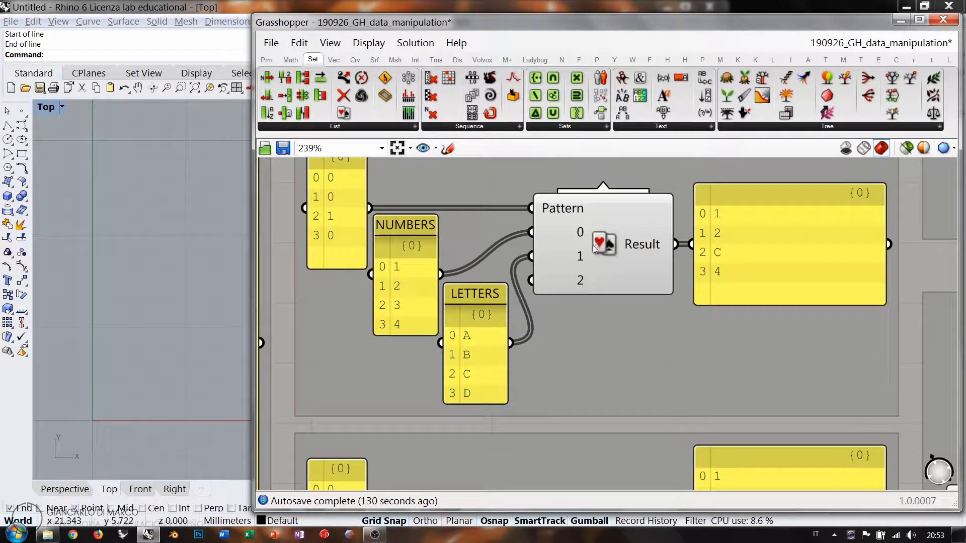
Examine how the pattern, NUMBERS and LETTERS panels feed Pick'n'Choose, and inspect its unconnected stream 2 input
scroll(591, 231, "down", 1)
scroll(598, 243, "down", 1)
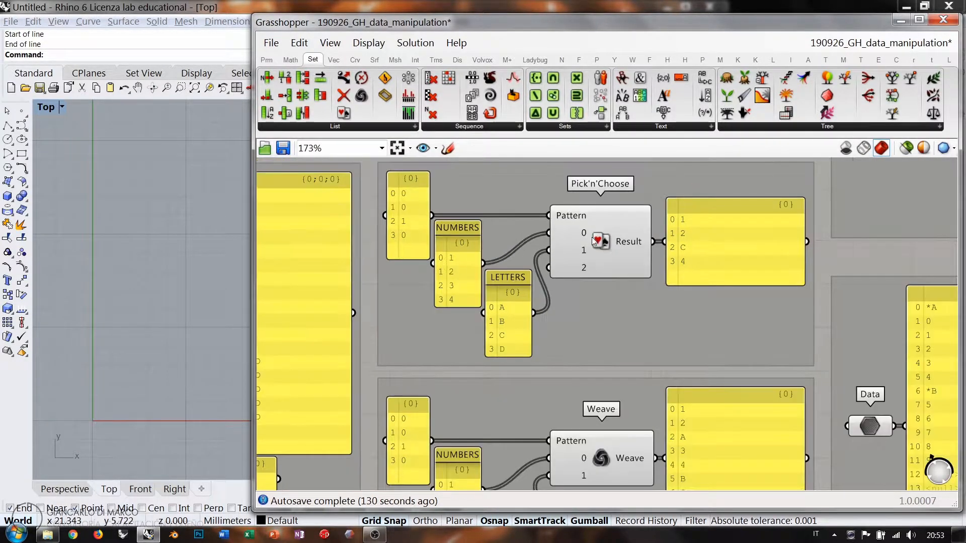
right_click_drag(616, 285, 632, 313)
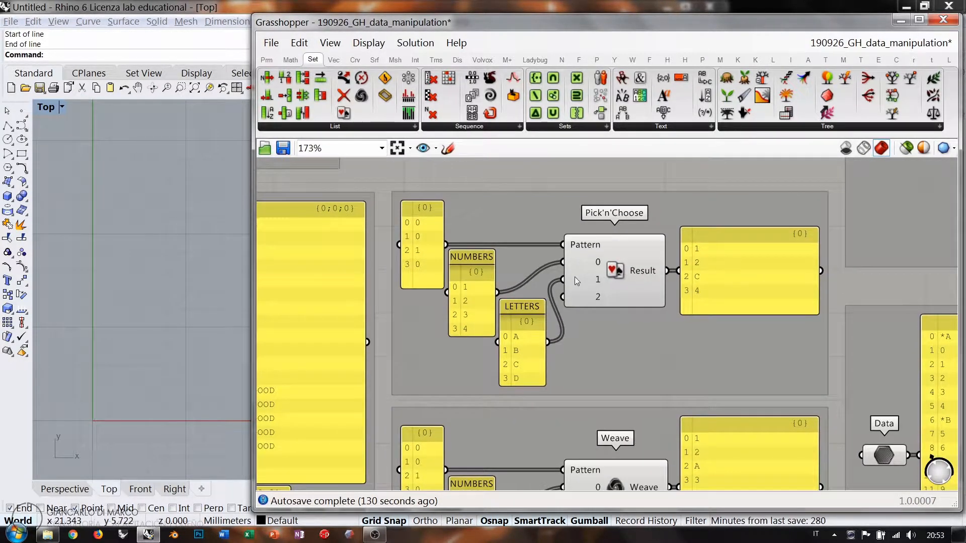
scroll(613, 259, "up", 2)
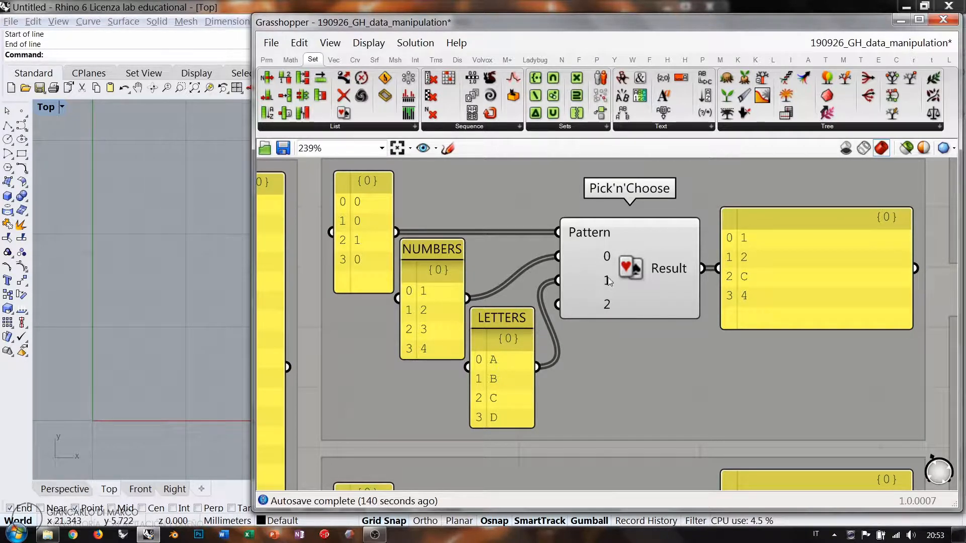
mouse_move(607, 308)
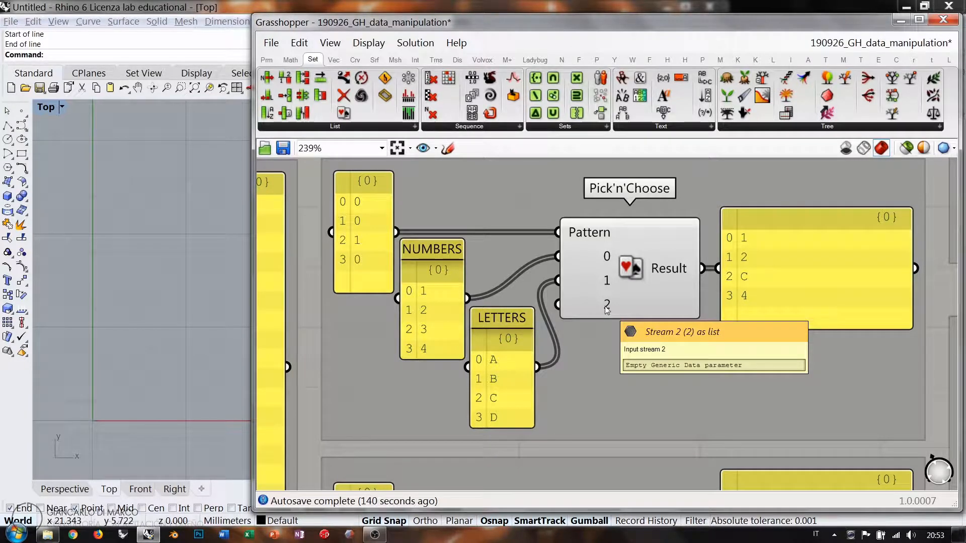
Try adding 2 as a fifth entry in the Pick'n'Choose pattern panel, inspect the component, and undo the addition
right_click_drag(426, 234, 447, 259)
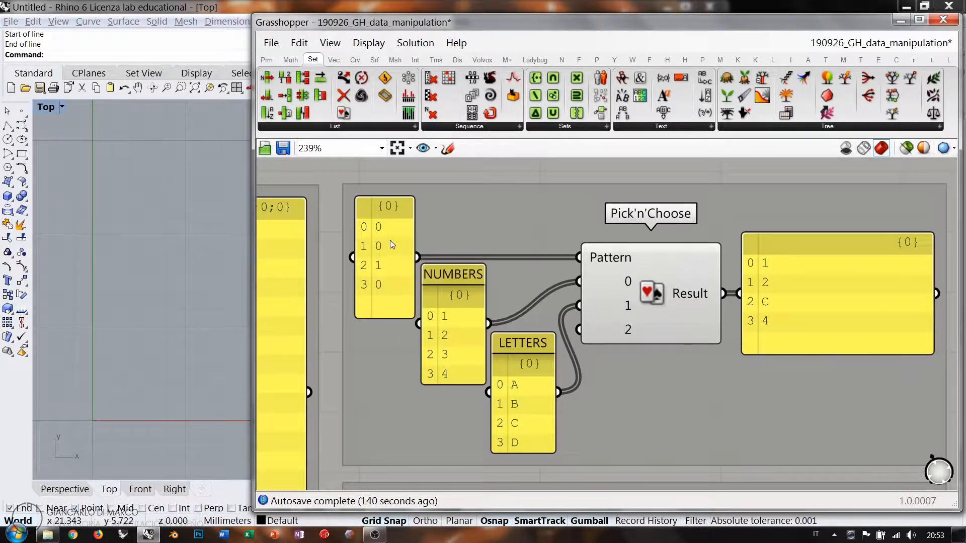
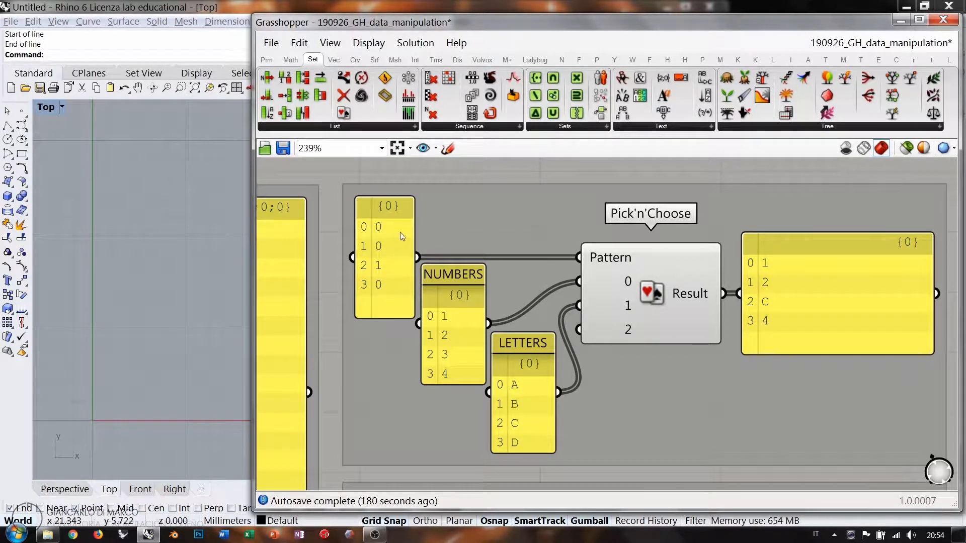
right_click_drag(643, 284, 633, 285)
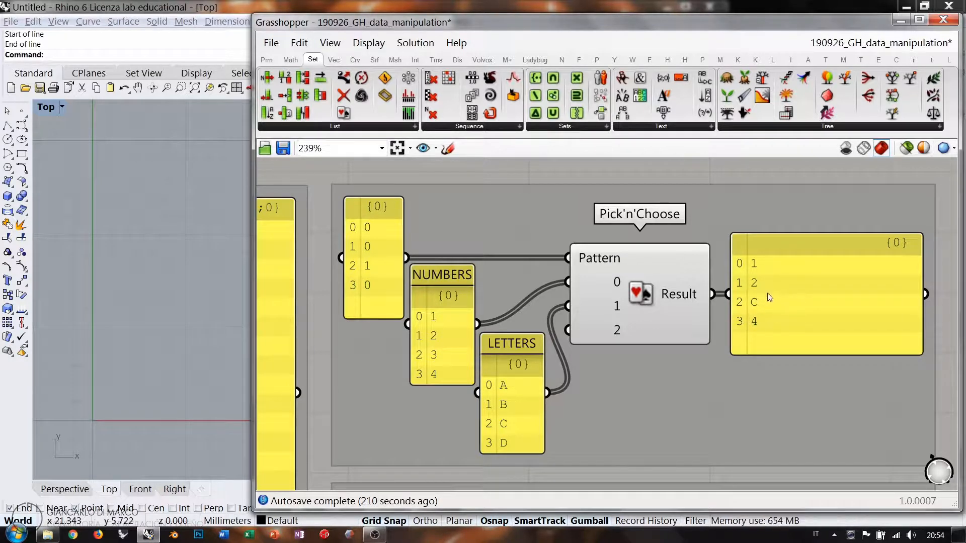
double_click(374, 294)
left_click(382, 268)
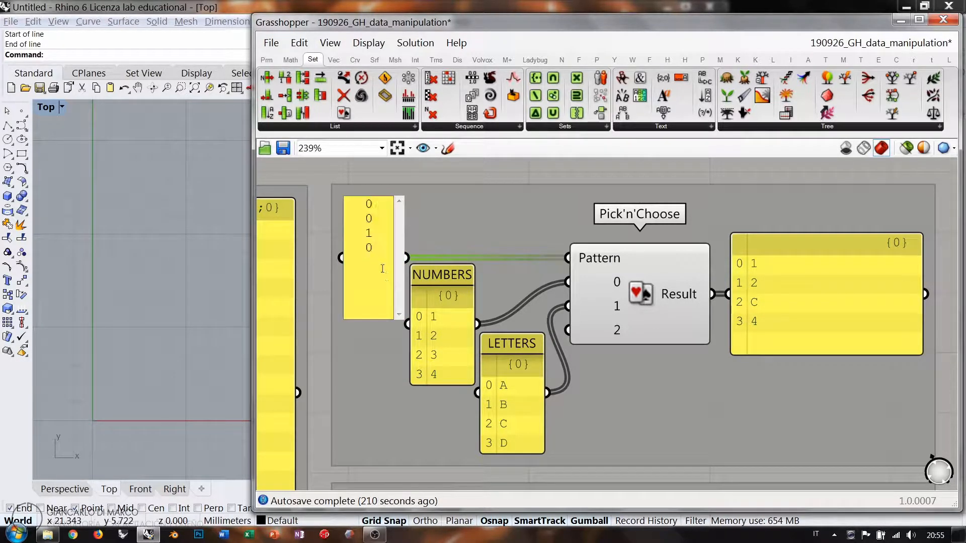
key("Return")
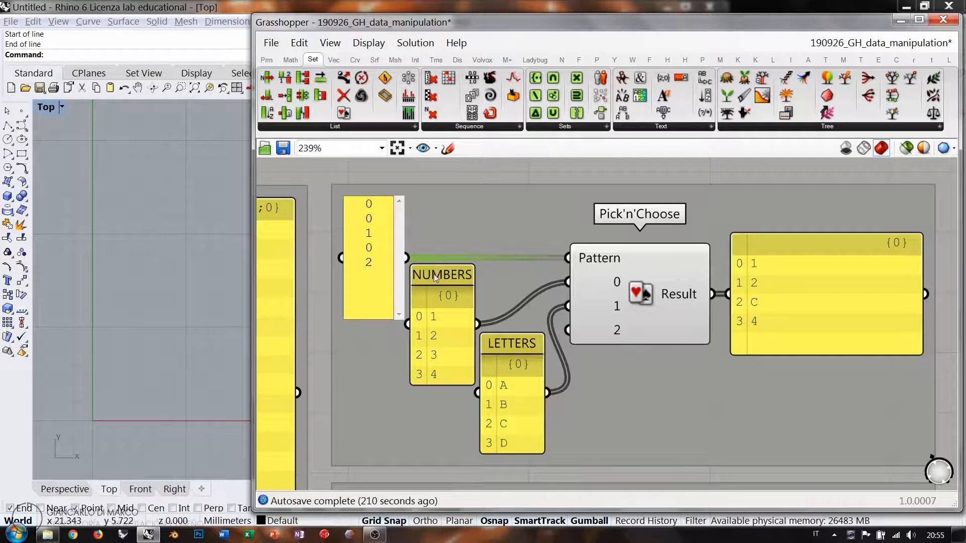
type("2")
left_click(488, 177)
left_click(642, 304)
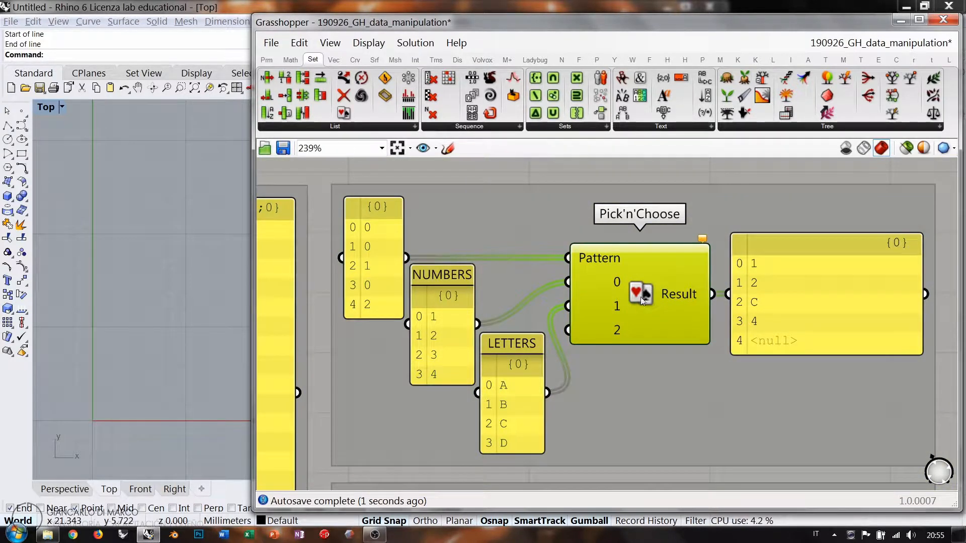
left_click(641, 285, "ctrl")
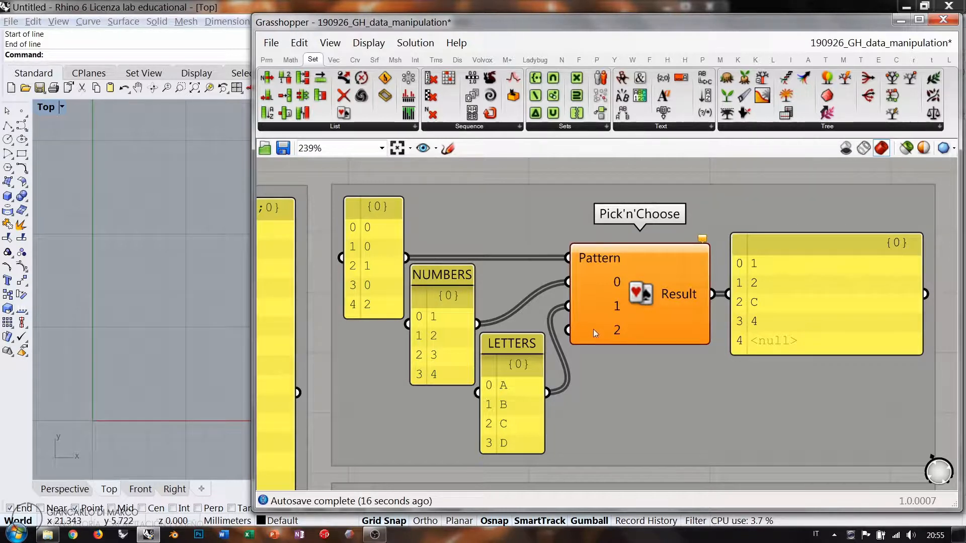
key("ctrl+z")
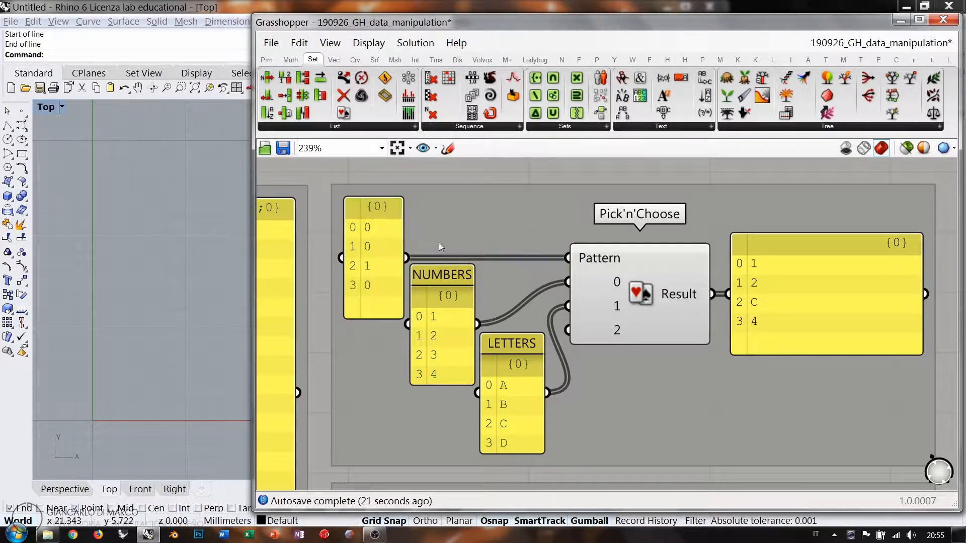
Try removing input stream 2 from the Pick'n'Choose component and undo the removal
scroll(638, 319, "up", 5)
scroll(638, 320, "up", 2)
left_click(623, 350)
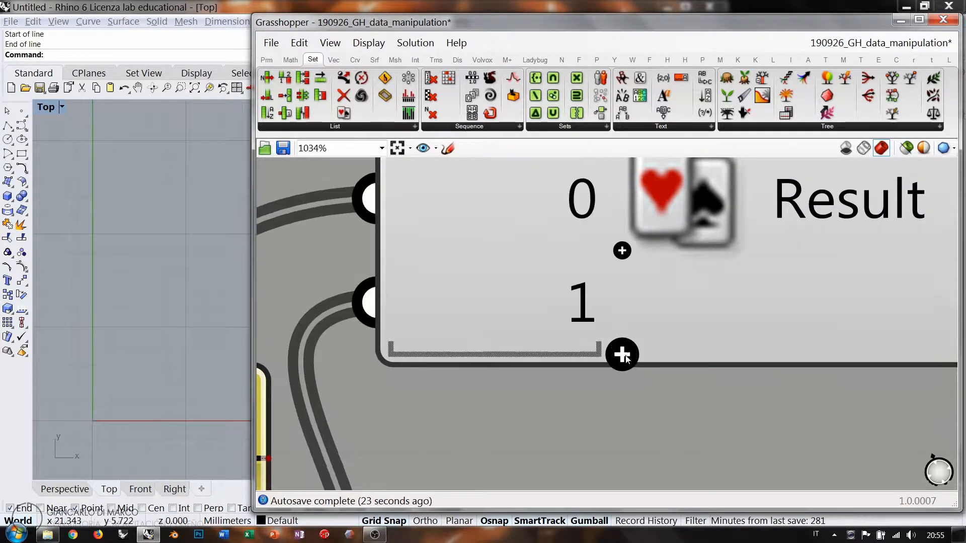
scroll(604, 327, "down", 6)
scroll(617, 290, "down", 3)
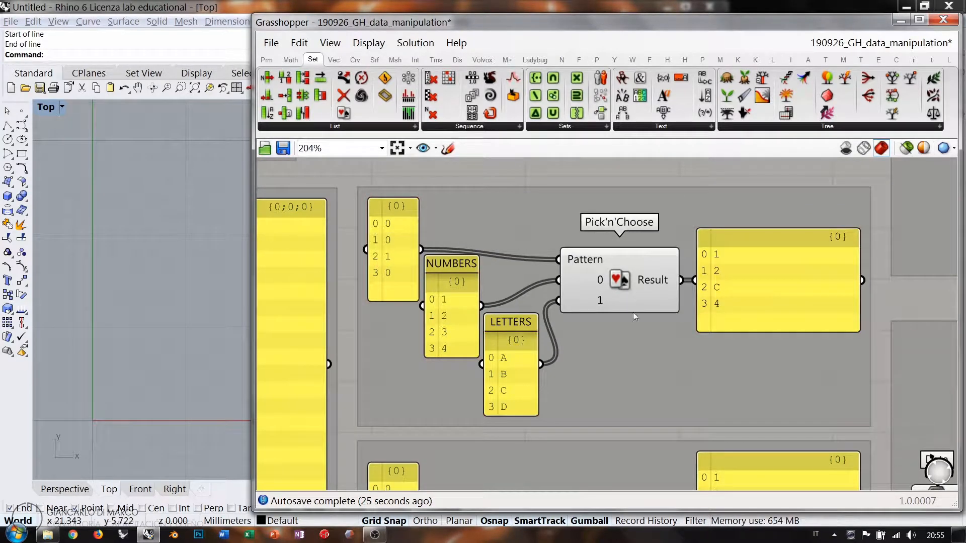
key("ctrl+z")
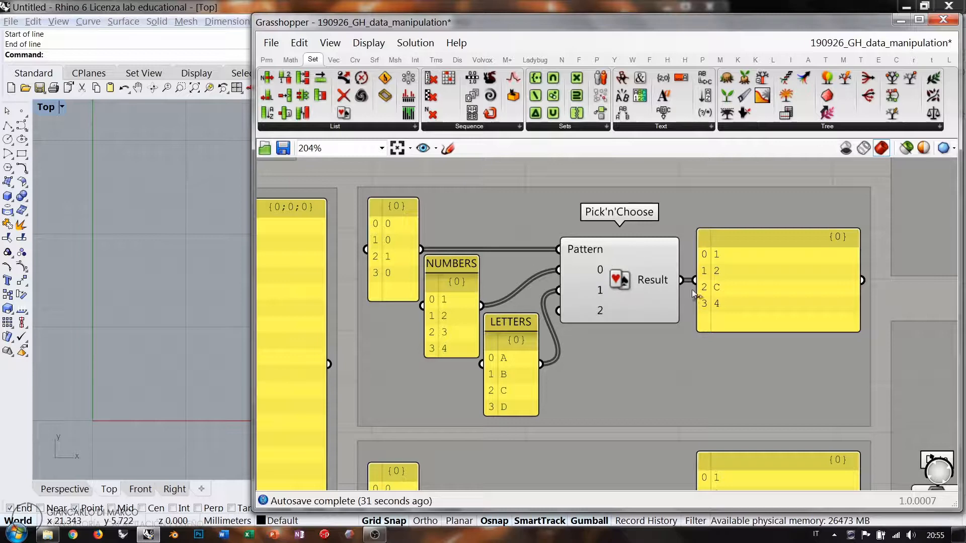
Examine the Weave component's pattern, its NUMBERS and LETTERS input streams, and the woven output list
right_click_drag(611, 484, 608, 258)
scroll(687, 261, "up", 1)
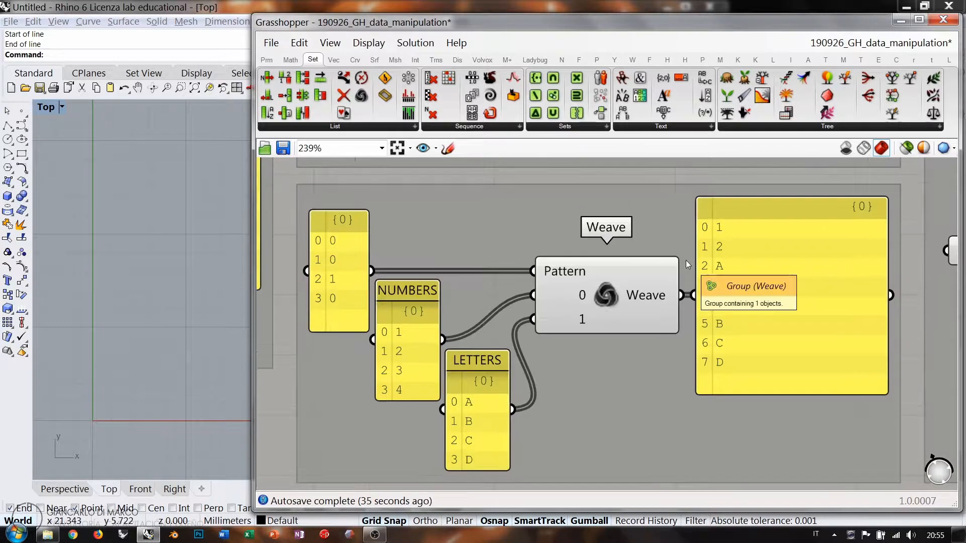
left_click(607, 293)
left_click(606, 293)
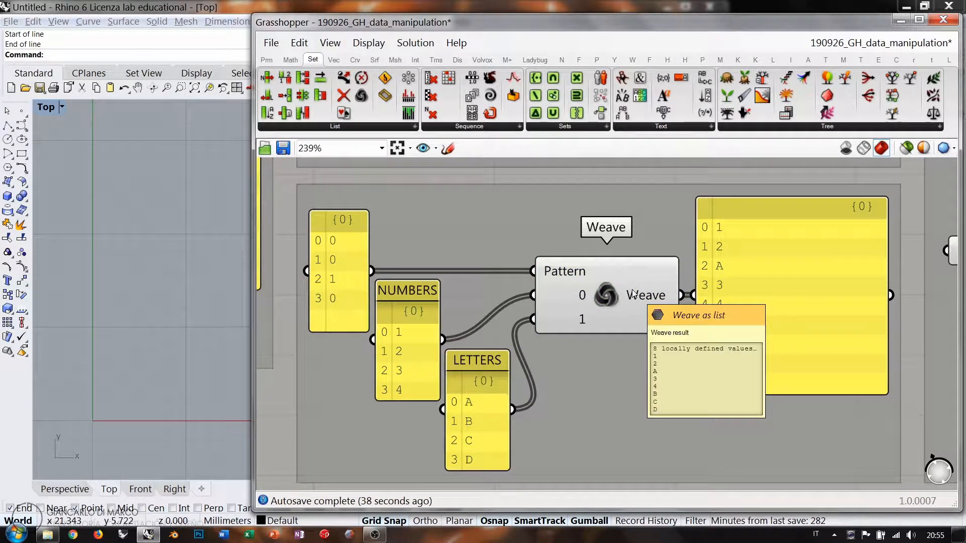
scroll(600, 312, "up", 7)
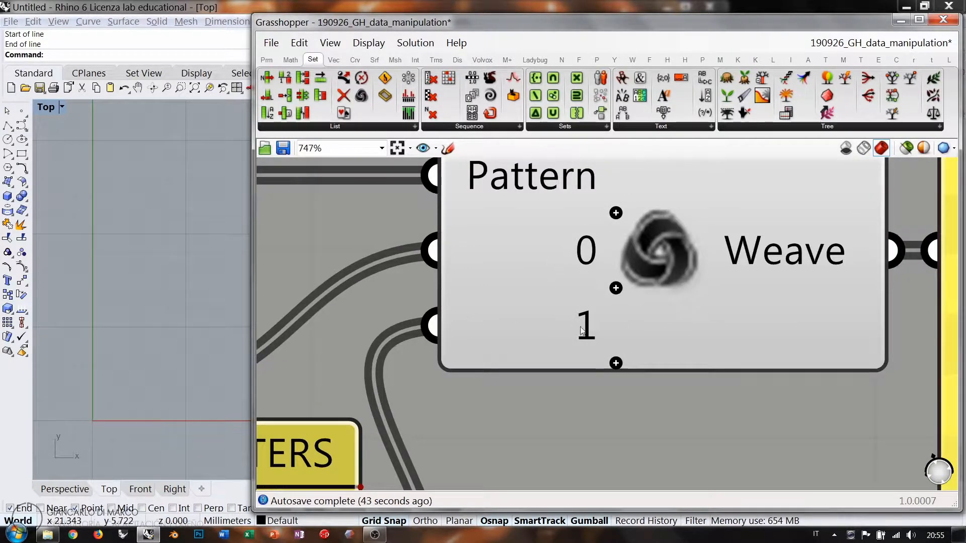
scroll(669, 369, "down", 6)
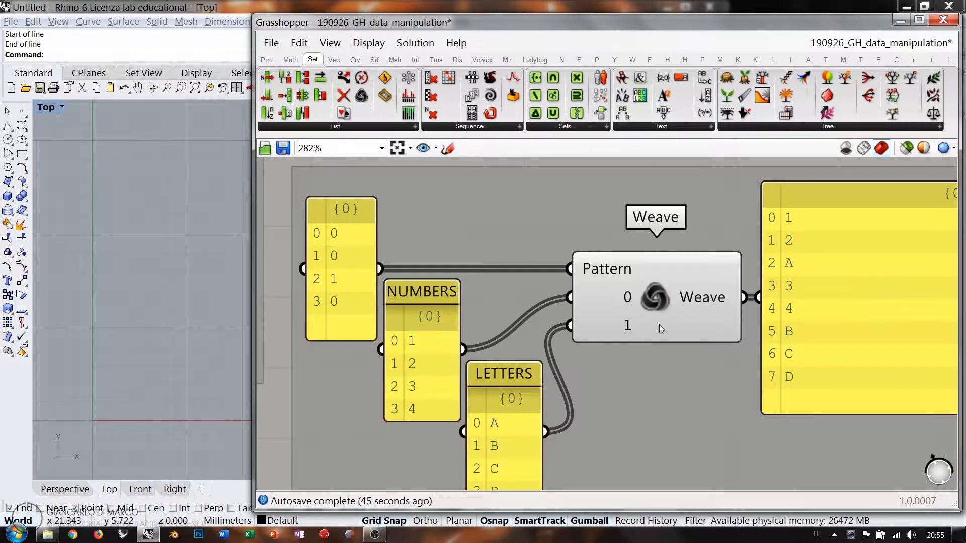
right_click_drag(659, 324, 620, 292)
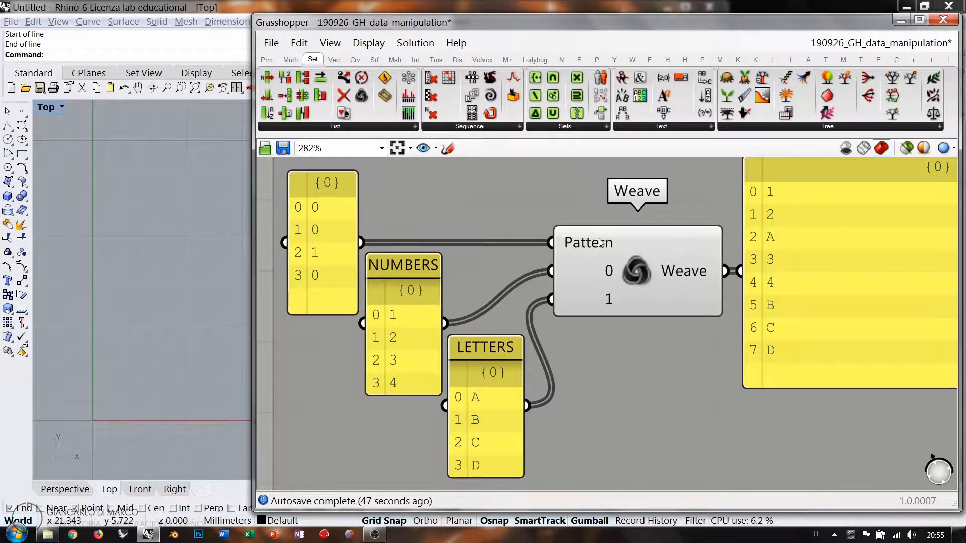
right_click_drag(359, 233, 341, 237)
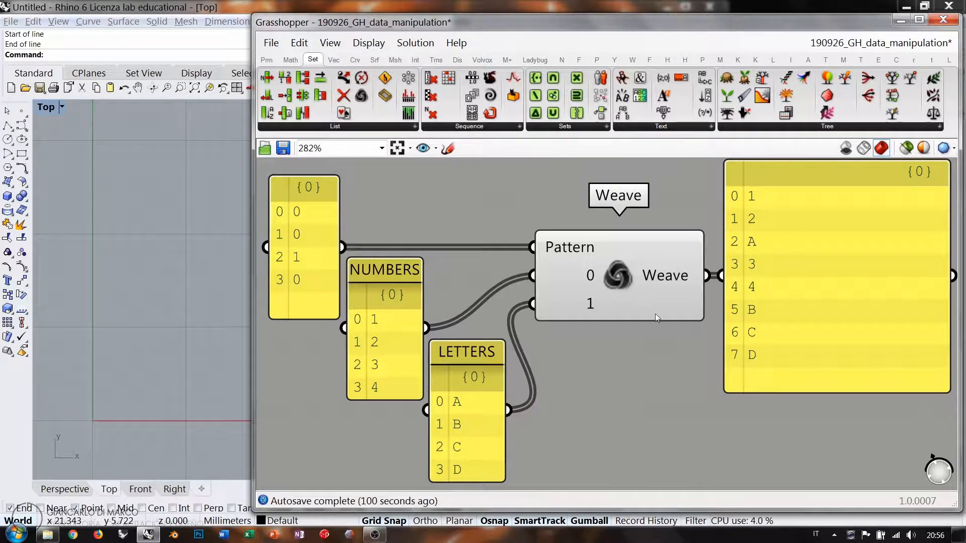
mouse_move(667, 280)
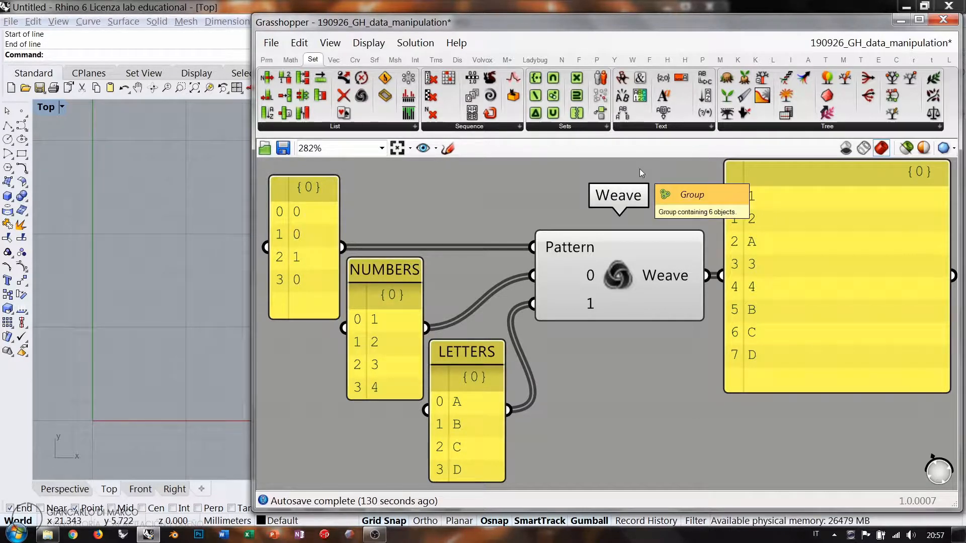
Sketch the repeated pattern values 0, 0, 1, 0 by hand beneath the last entry of the Weave pattern panel
left_click(447, 148)
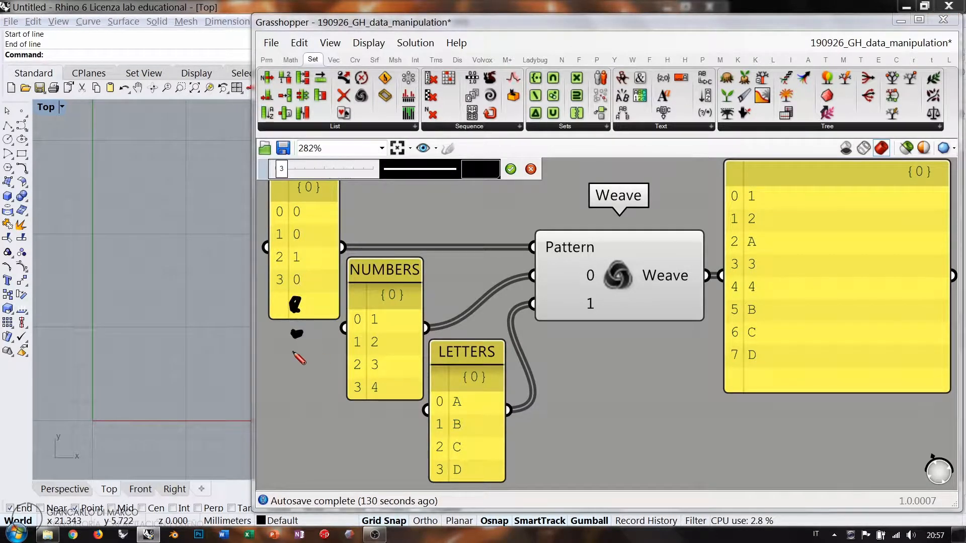
left_click_drag(295, 322, 302, 382)
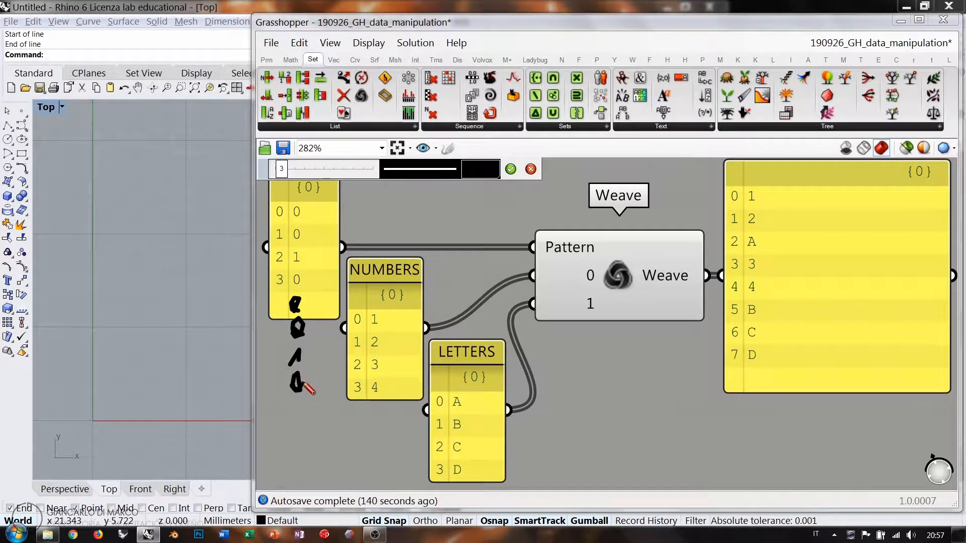
left_click_drag(295, 301, 297, 302)
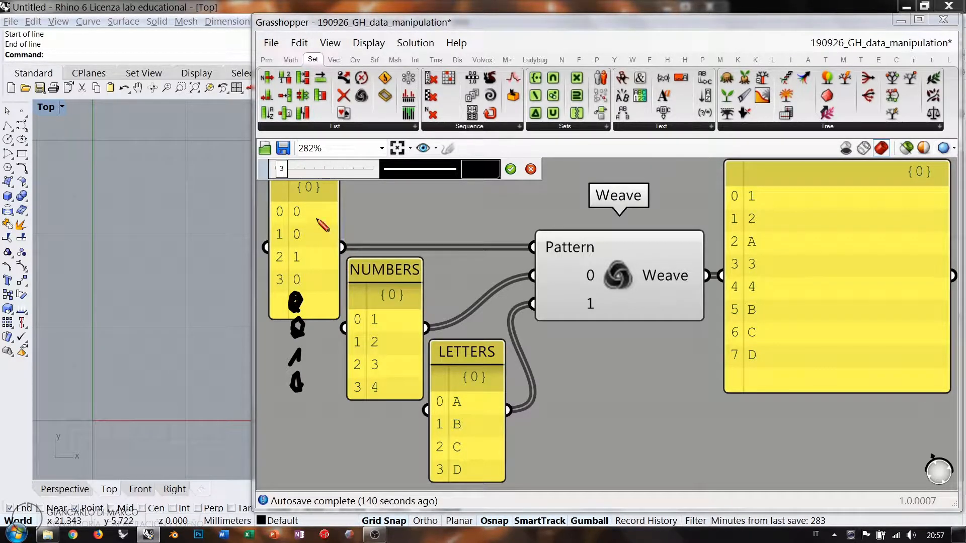
Handwrite the woven items 1, 2, A, 3, 4 beside the first five pattern values
mouse_move(313, 216)
left_mouse_down()
mouse_move(330, 241)
mouse_move(328, 260)
left_mouse_up()
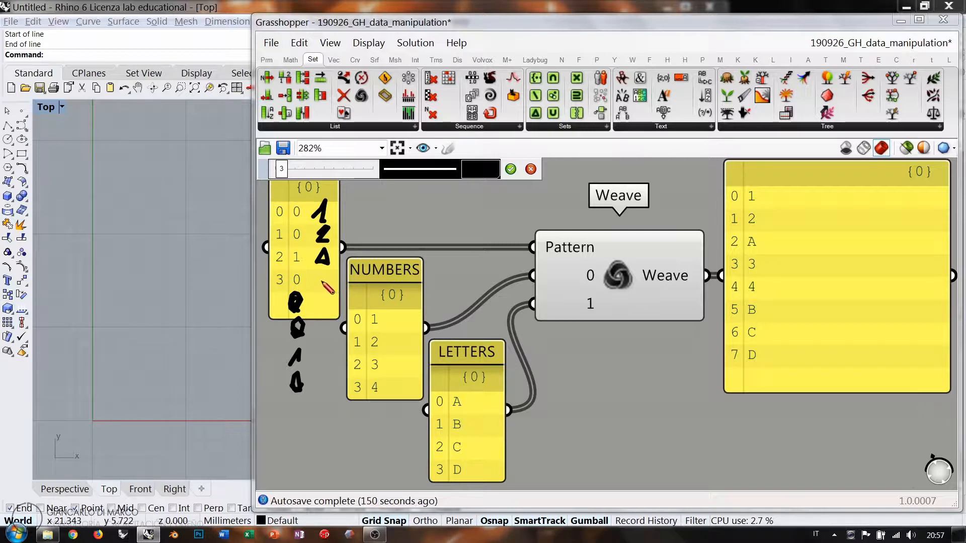
left_click_drag(316, 274, 315, 286)
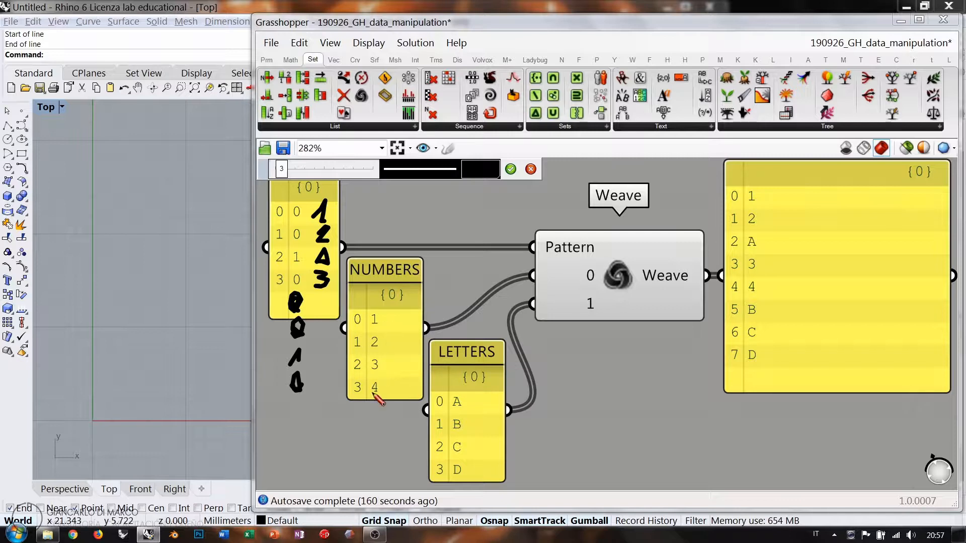
mouse_move(325, 295)
left_mouse_down()
mouse_move(336, 306)
mouse_move(329, 314)
left_mouse_up()
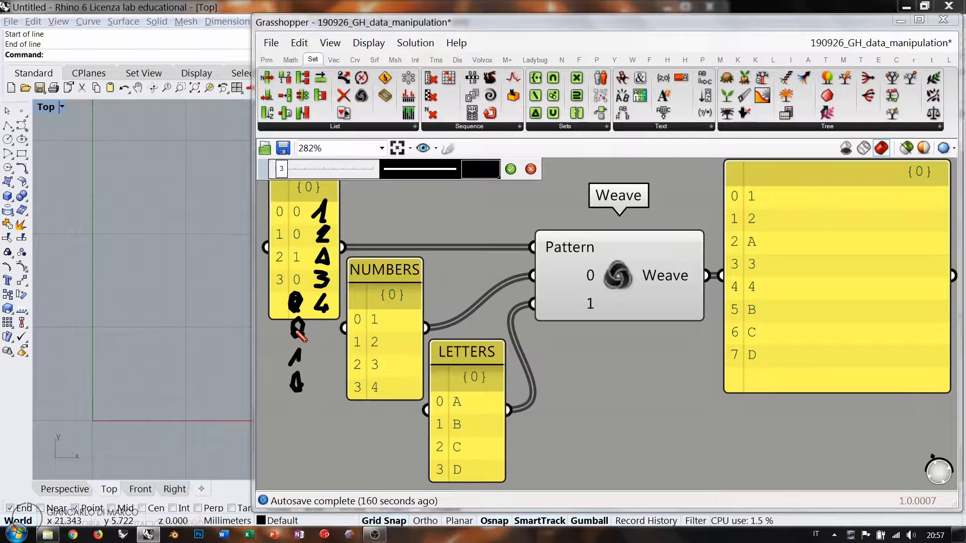
Cross out the NUMBERS entries, outline B to D in the LETTERS panel, and circle Weave inputs 0 and 1
mouse_move(601, 267)
left_mouse_down()
mouse_move(578, 265)
mouse_move(592, 260)
left_mouse_up()
left_click_drag(351, 400, 400, 315)
left_click_drag(355, 316, 400, 403)
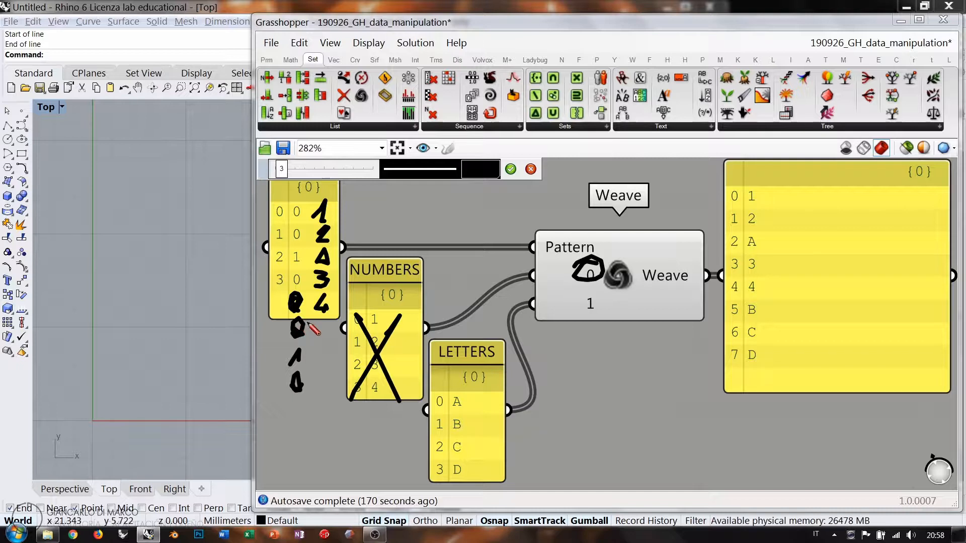
mouse_move(470, 410)
left_mouse_down()
mouse_move(443, 411)
mouse_move(434, 470)
mouse_move(475, 426)
mouse_move(471, 412)
left_mouse_up()
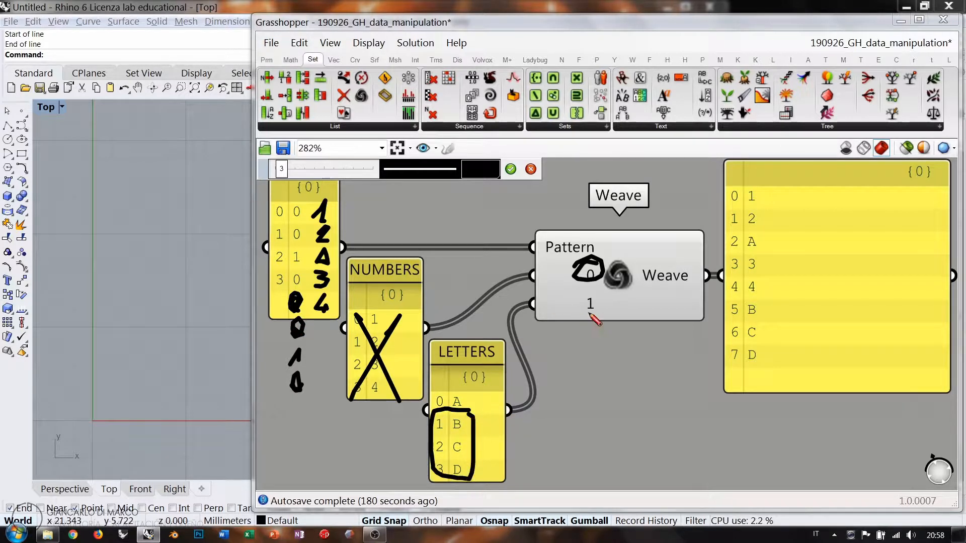
mouse_move(594, 289)
left_mouse_down()
mouse_move(604, 300)
mouse_move(572, 307)
left_mouse_up()
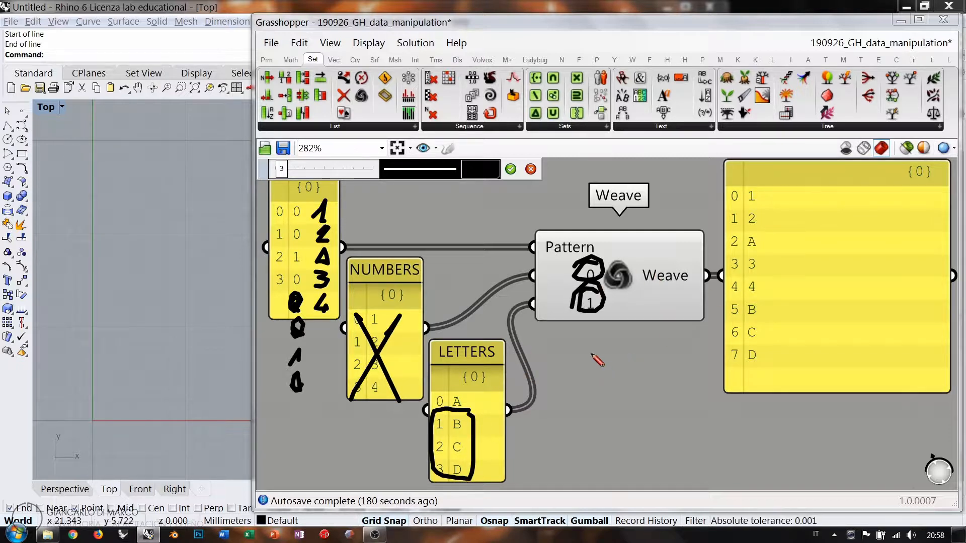
Handwrite B, C and D beside the last three sketched pattern values and discard the whole sketch
mouse_move(323, 320)
left_mouse_down()
mouse_move(315, 337)
mouse_move(322, 322)
left_mouse_up()
mouse_move(317, 348)
left_mouse_down()
mouse_move(328, 352)
mouse_move(328, 388)
left_mouse_up()
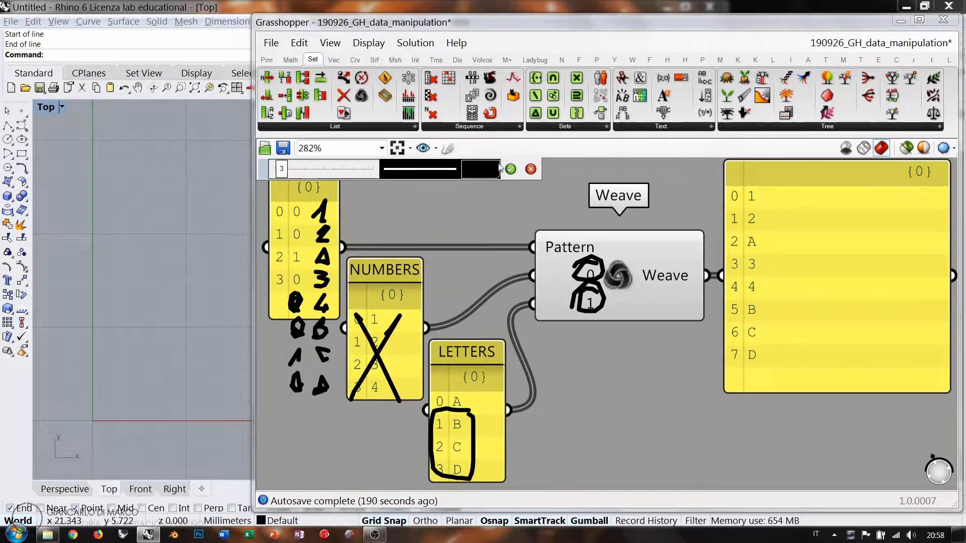
left_click(531, 169)
Compare the patterns, input lists and outputs of the Pick'n'Choose and Weave examples
right_click_drag(574, 328, 561, 359)
scroll(561, 359, "down", 4)
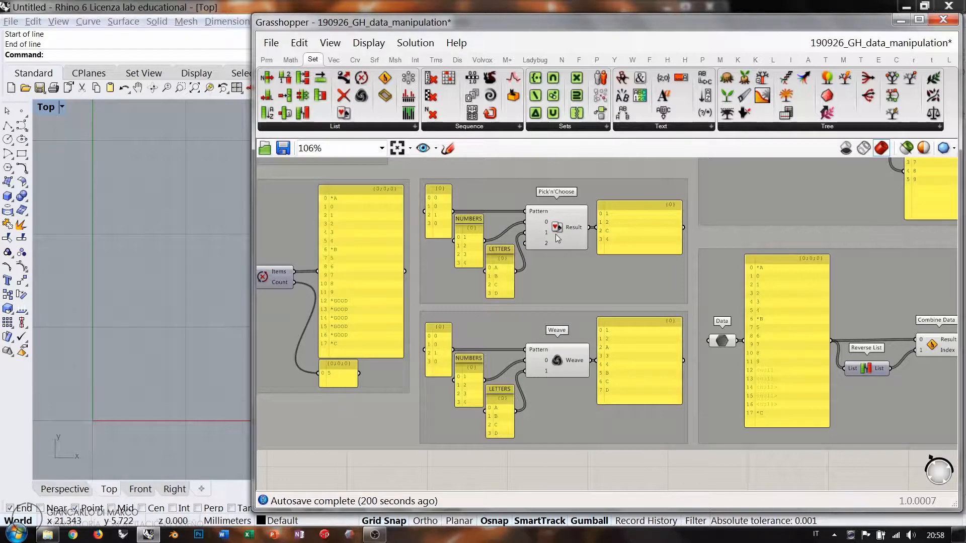
scroll(560, 230, "up", 3)
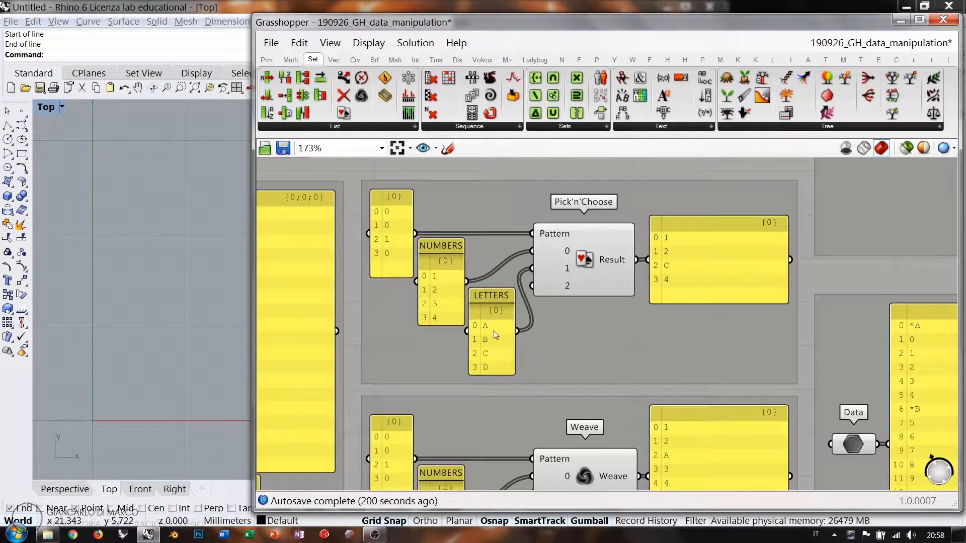
left_click(388, 240)
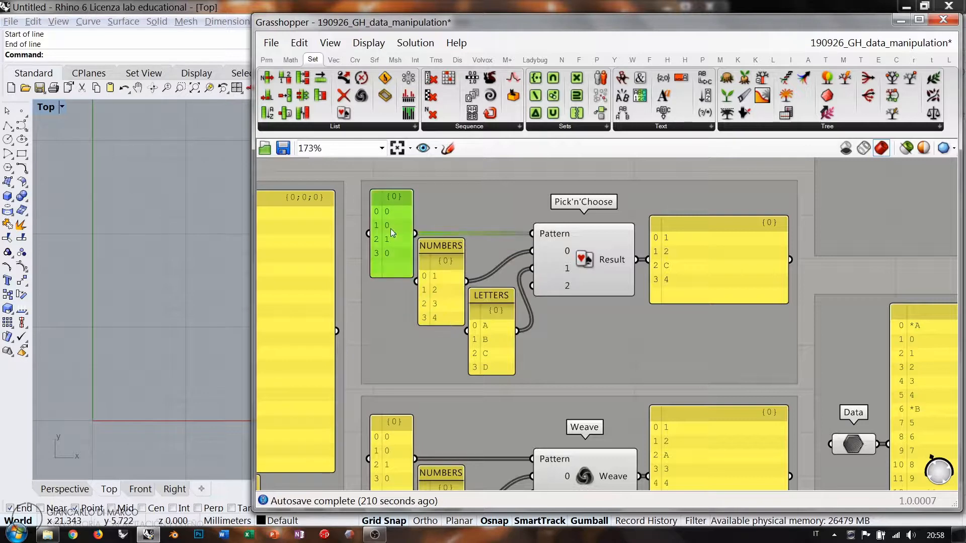
key("Escape")
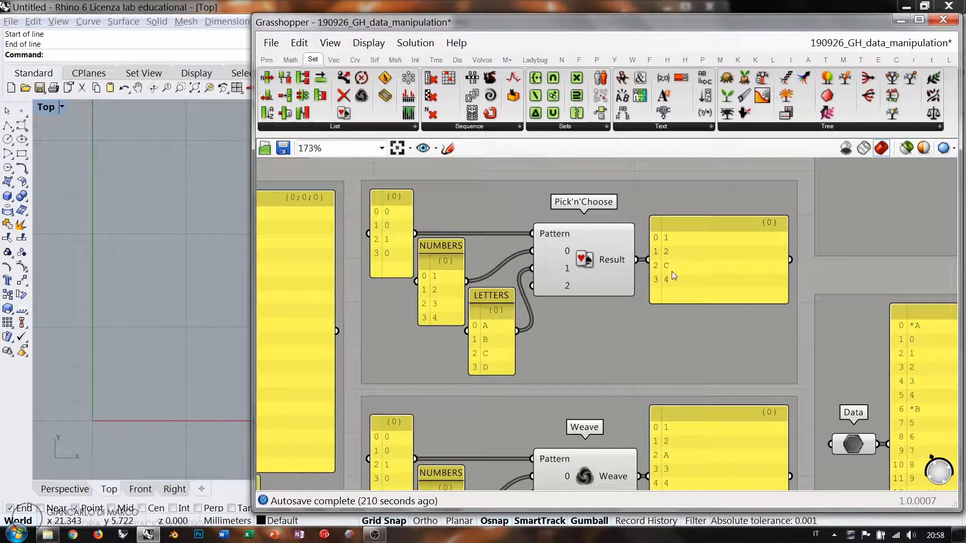
right_click_drag(538, 352, 518, 255)
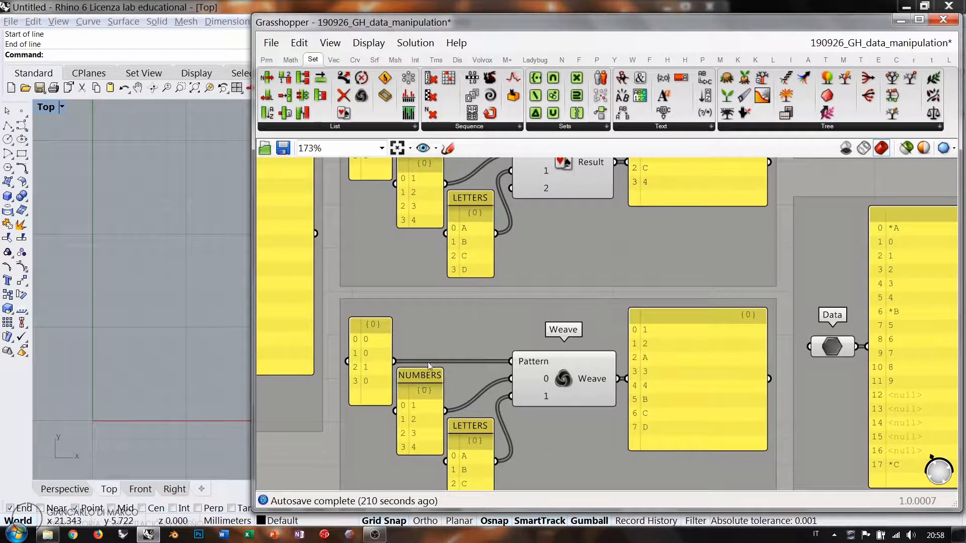
right_click_drag(420, 381, 426, 318)
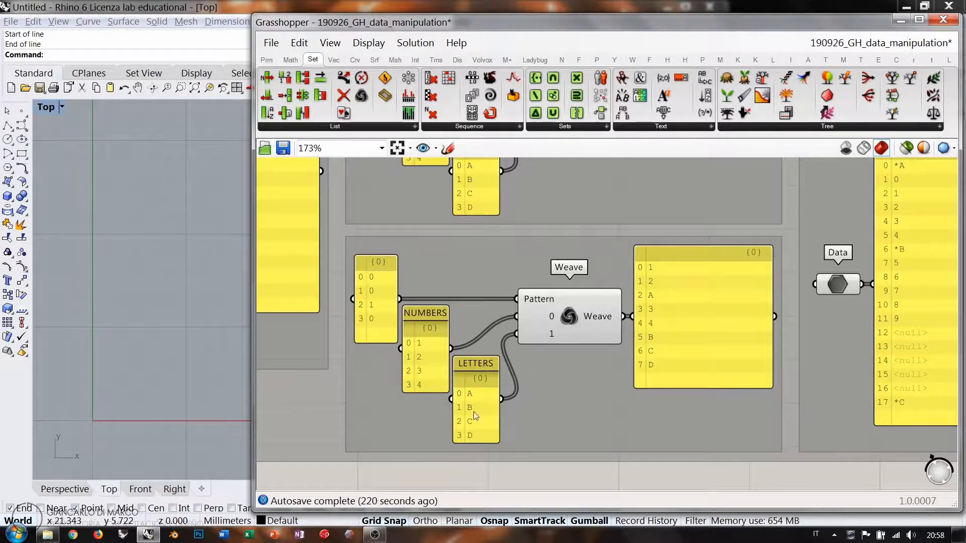
right_click_drag(588, 319, 568, 329)
scroll(568, 330, "down", 3)
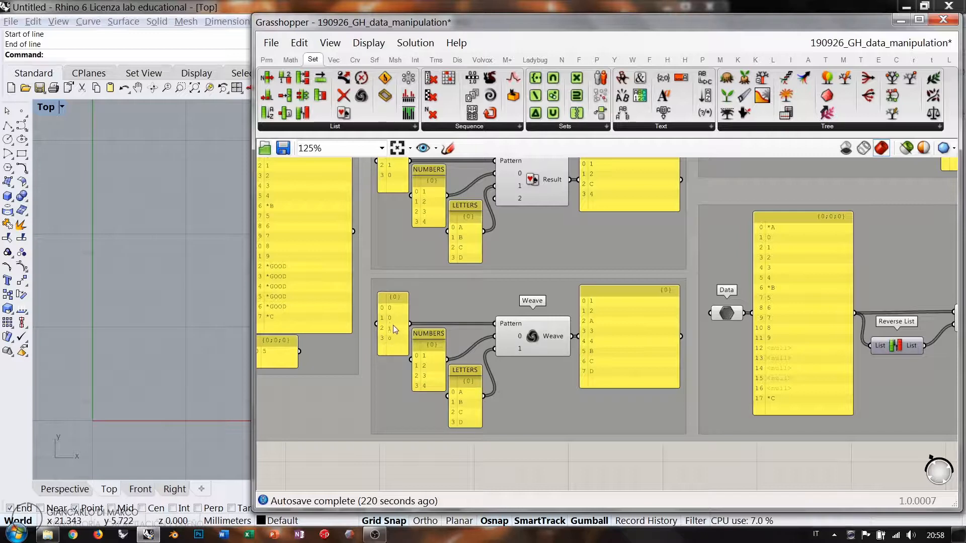
Shift the Reverse List component slightly closer to Combine Data in the Combine Data example
scroll(750, 305, "down", 3)
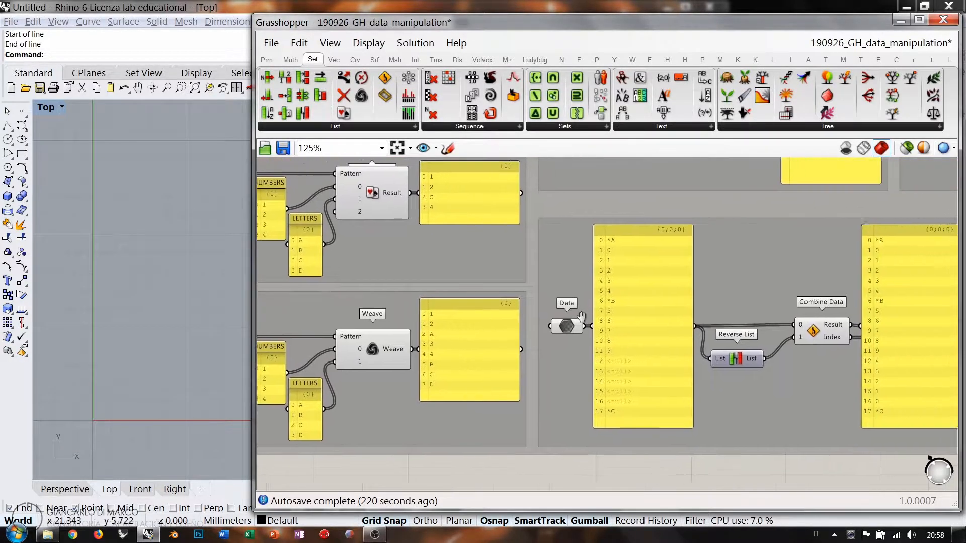
scroll(656, 296, "down", 1)
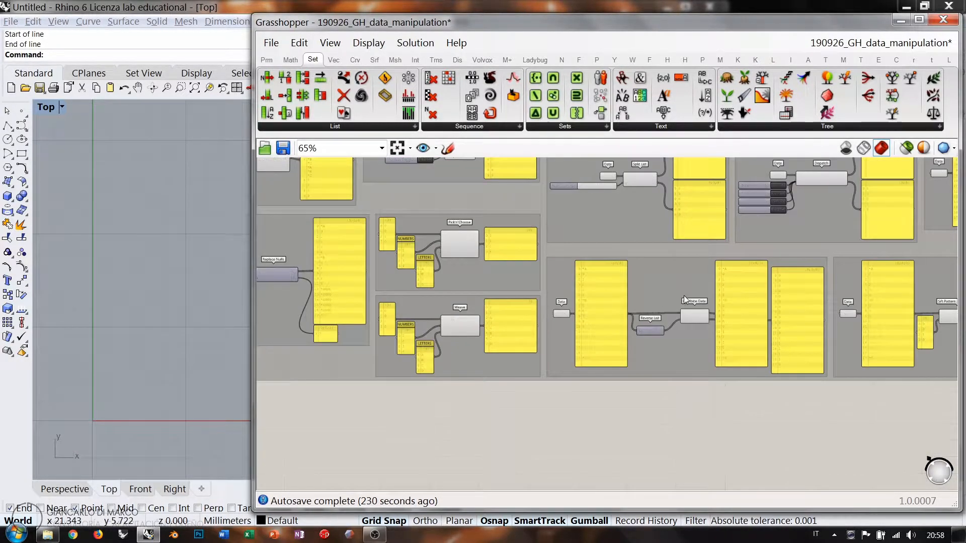
right_click_drag(734, 271, 563, 300)
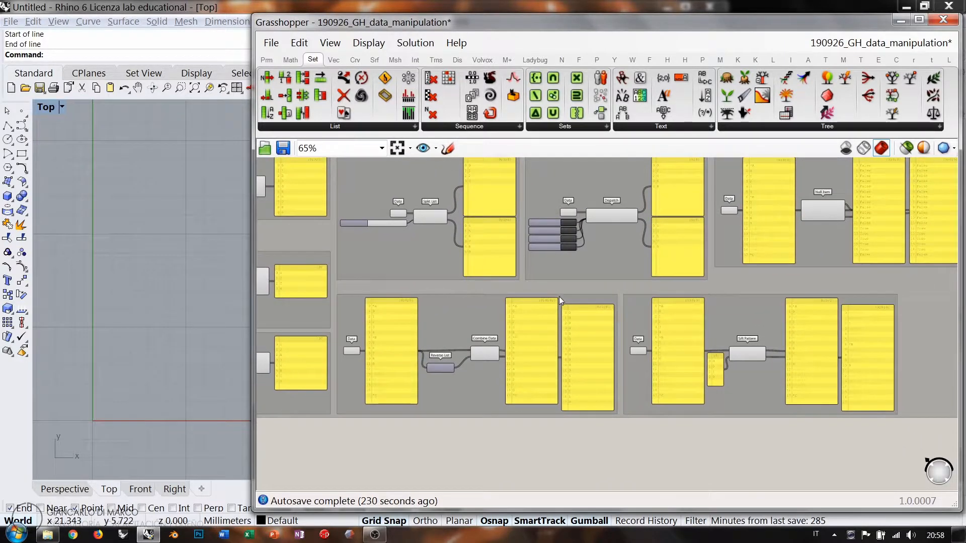
scroll(559, 297, "down", 2)
scroll(491, 336, "up", 3)
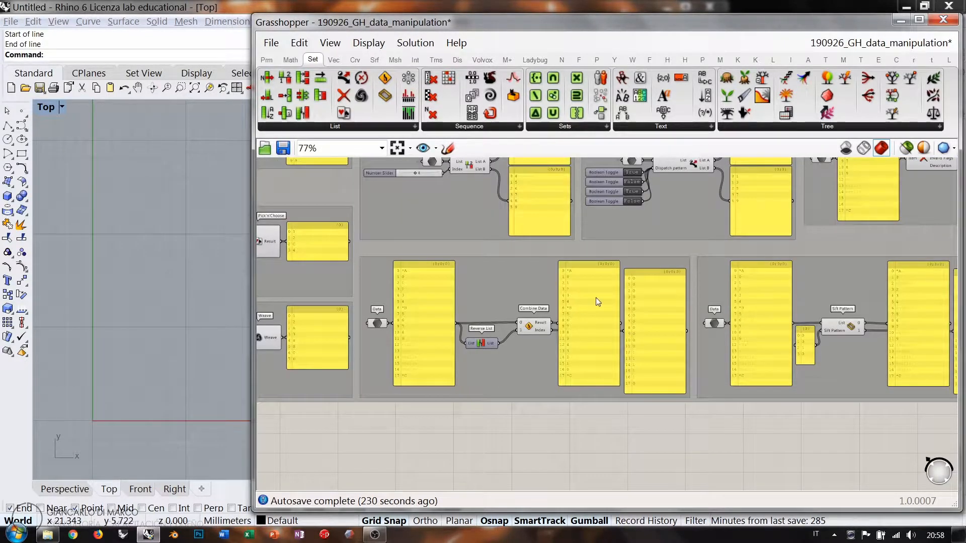
left_click(393, 125)
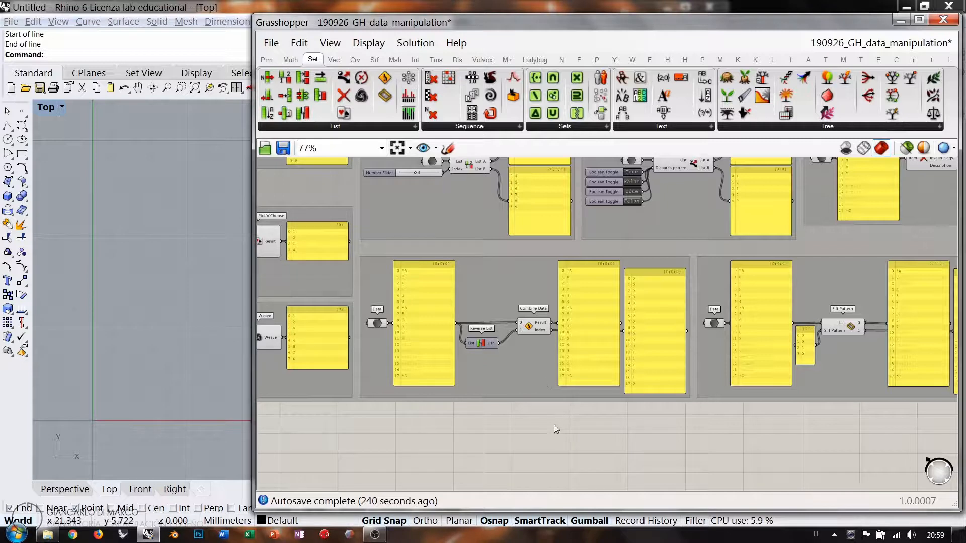
left_click_drag(480, 342, 485, 343)
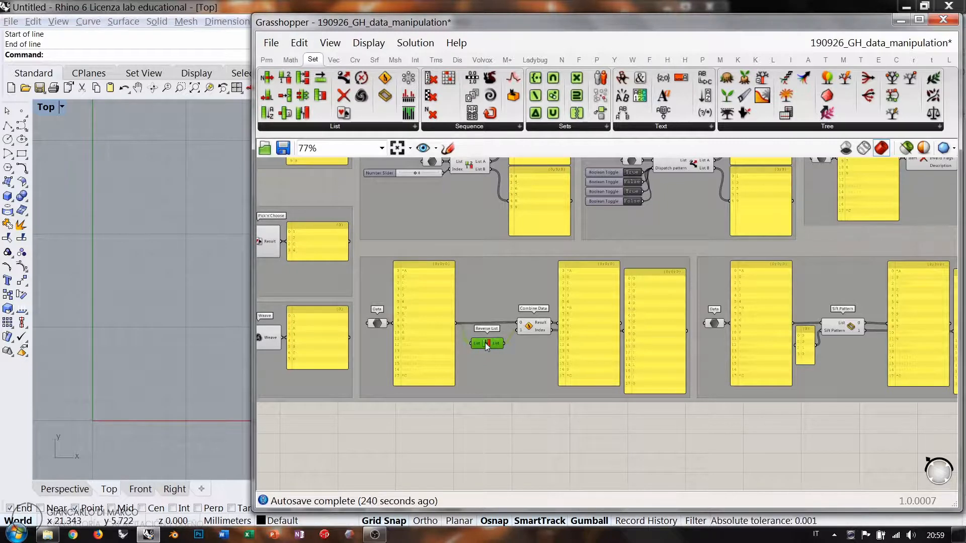
left_click(550, 446)
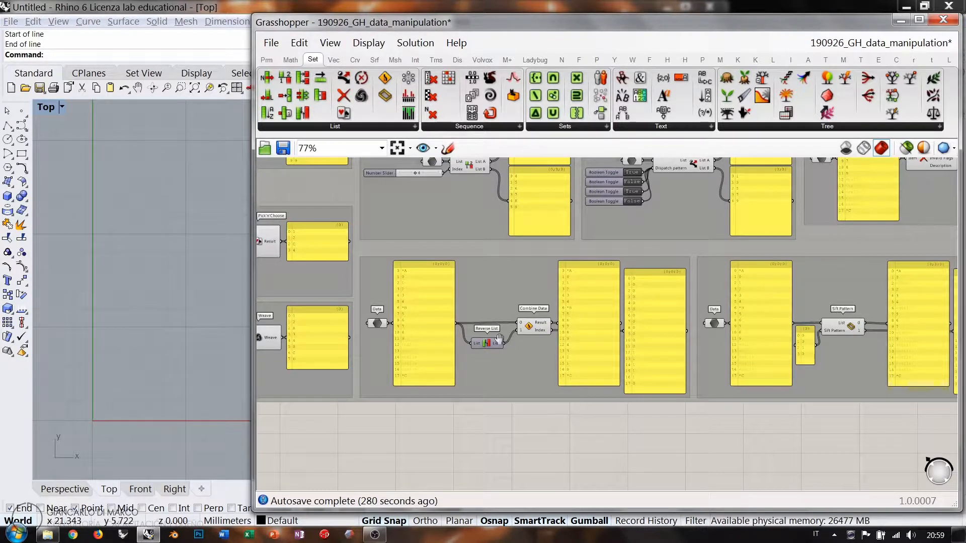
Examine the Combine Data example, following the source list through Reverse List to the Result and Index panels
scroll(498, 339, "up", 5)
scroll(515, 337, "down", 1)
right_click_drag(514, 337, 556, 334)
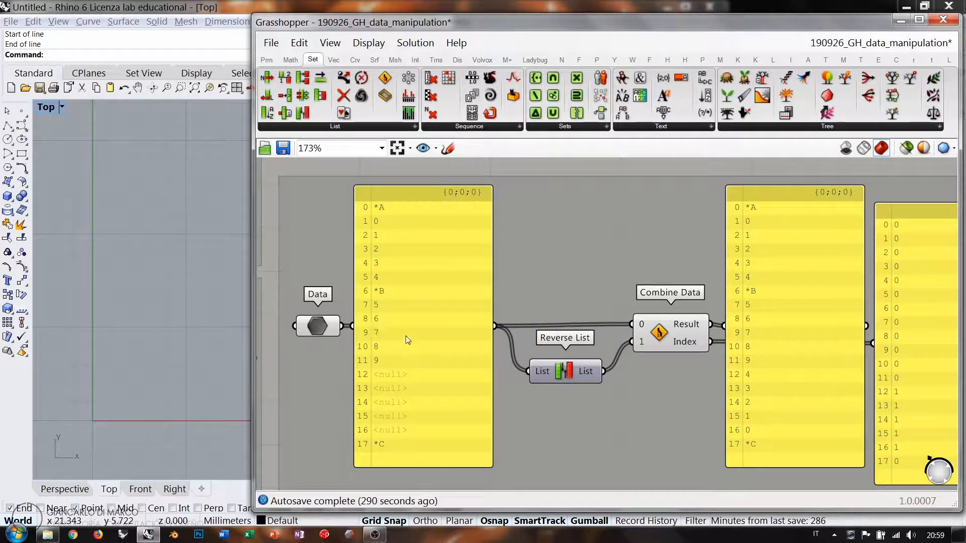
left_click(318, 327)
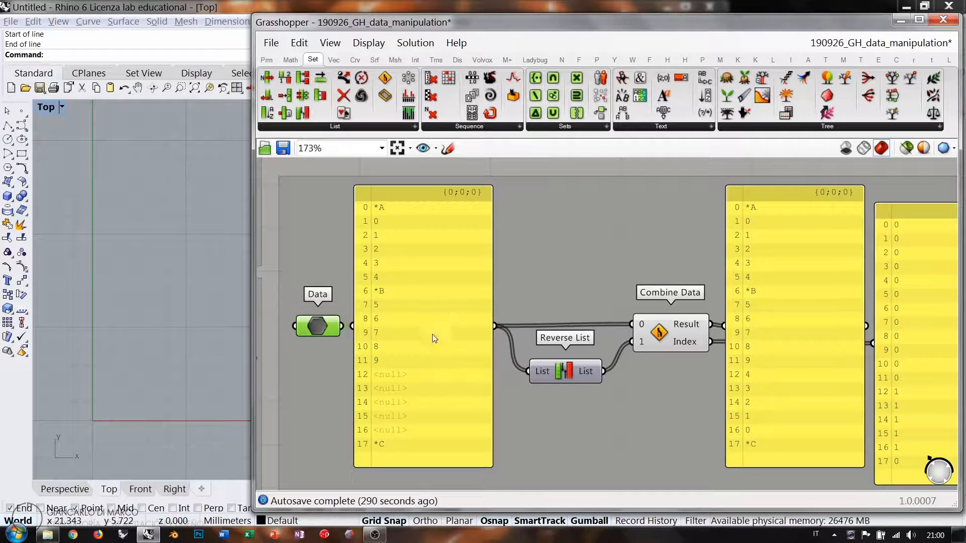
right_click_drag(530, 381, 506, 342)
scroll(516, 352, "down", 2)
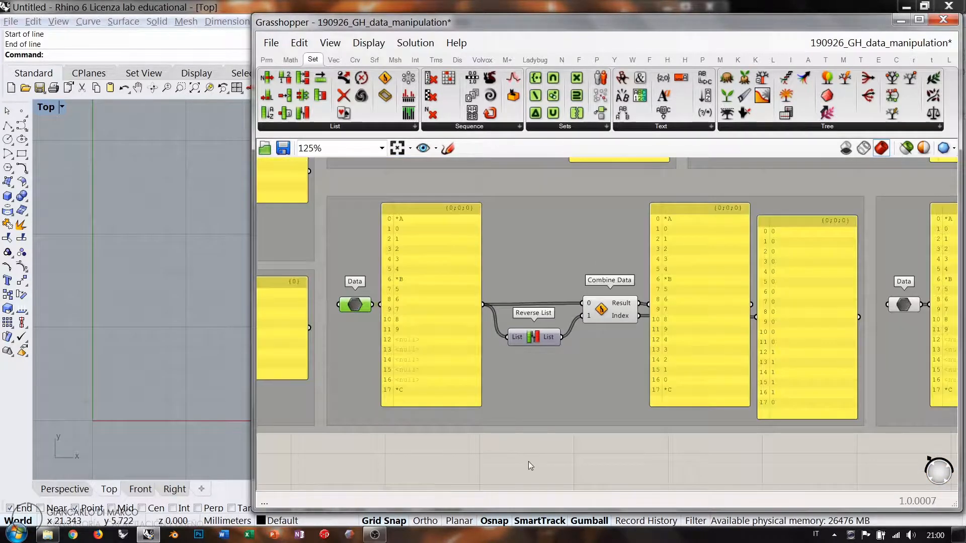
left_click(528, 462)
right_click_drag(607, 329, 612, 349)
scroll(615, 329, "up", 1)
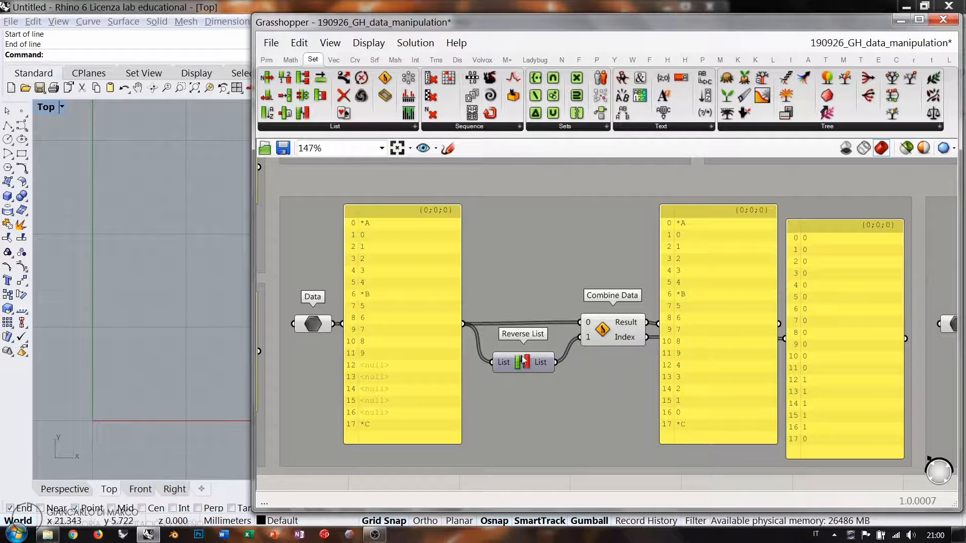
Duplicate the source data panel, connect it to Reverse List's output, and place it beside the original panel
right_click_drag(545, 370, 534, 332)
left_click_drag(387, 288, 596, 402)
left_click_drag(545, 326, 574, 457)
left_click_drag(609, 457, 494, 288)
left_click(487, 222)
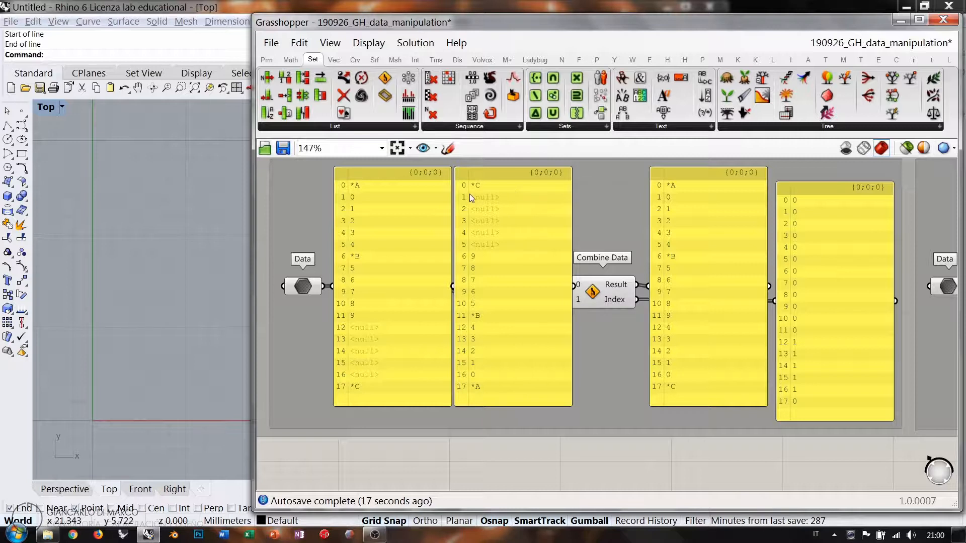
Delete the reversed-list panel to uncover the wiring beneath it, undo the deletion, and clear the selection
left_click(485, 250)
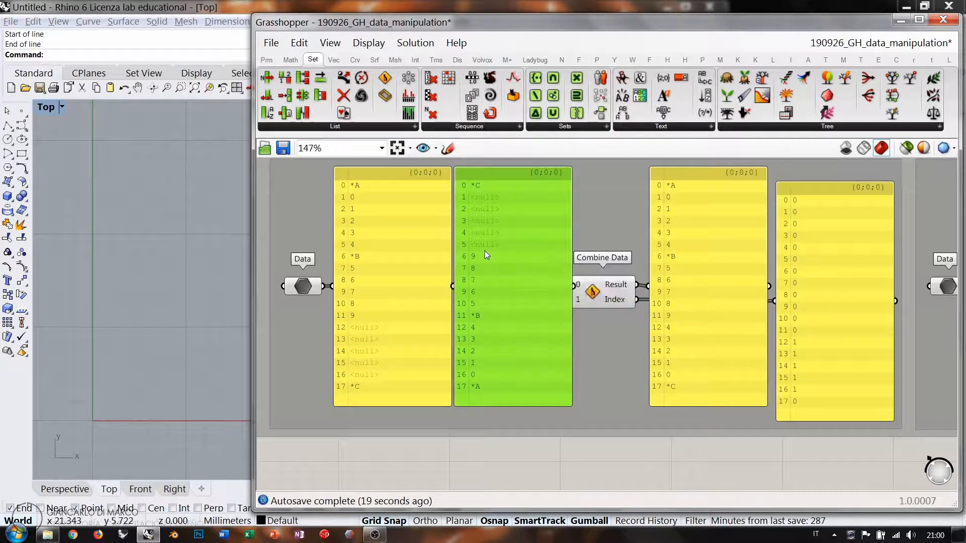
key("Delete")
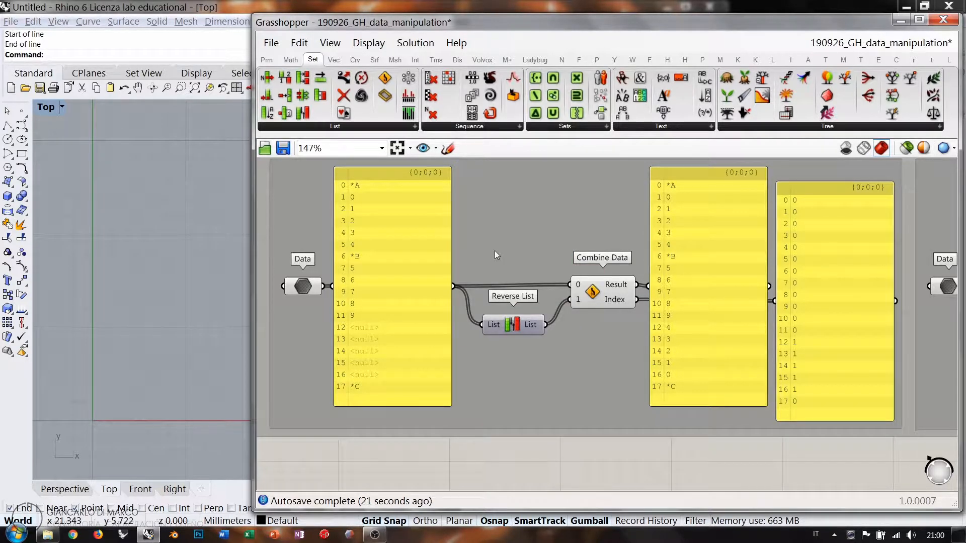
key("ctrl+z")
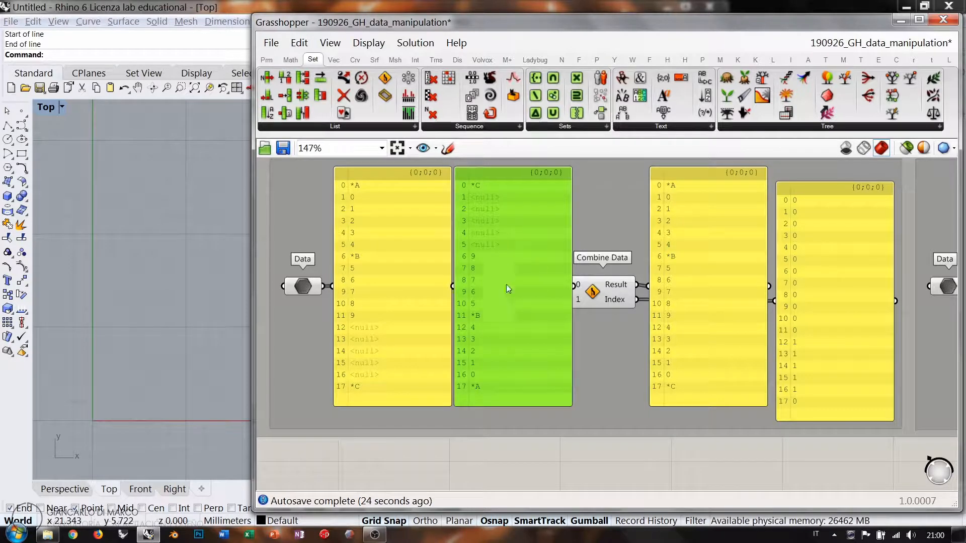
key("Escape")
Compare the original and reversed lists with Combine Data's Result and Index values, and inspect the component's expandable inputs
right_click_drag(518, 324, 491, 323)
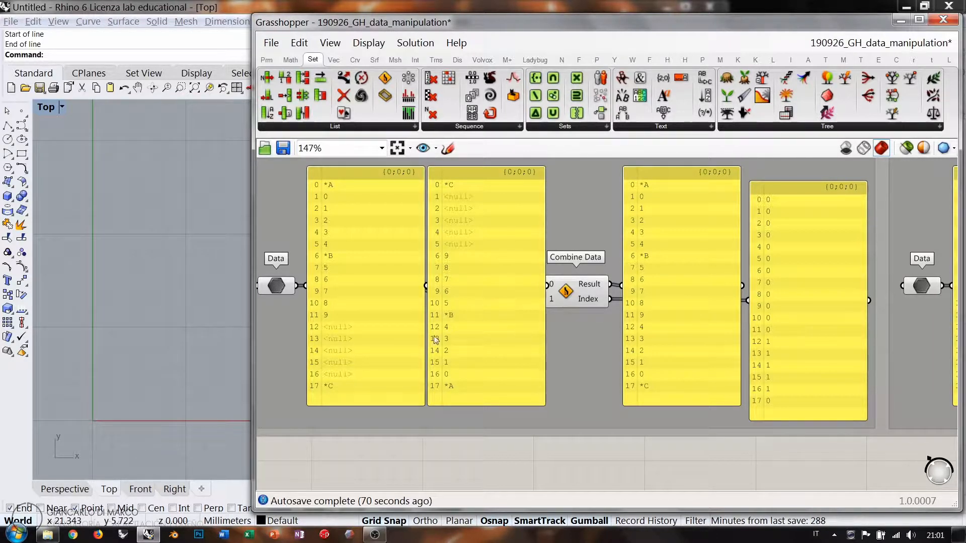
left_click(473, 319)
key("Escape")
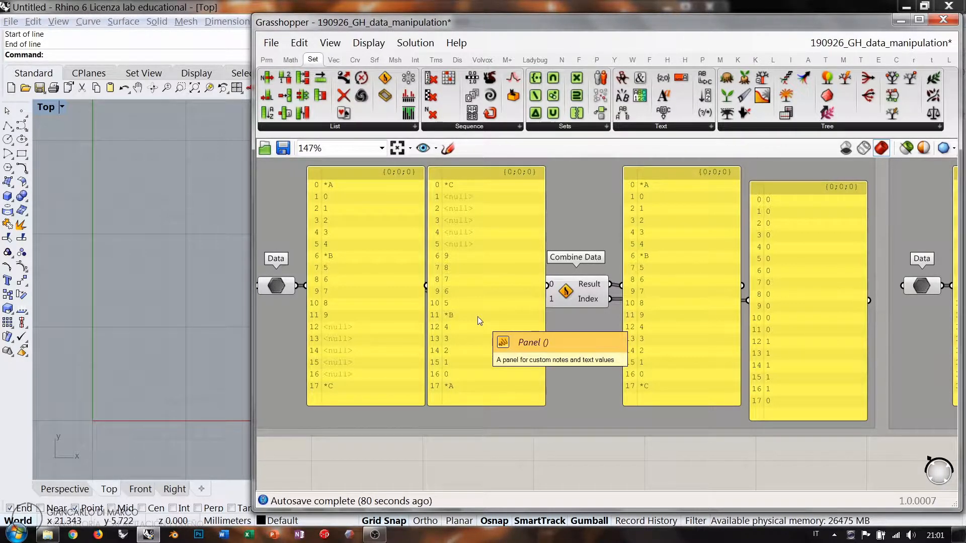
scroll(538, 330, "up", 5)
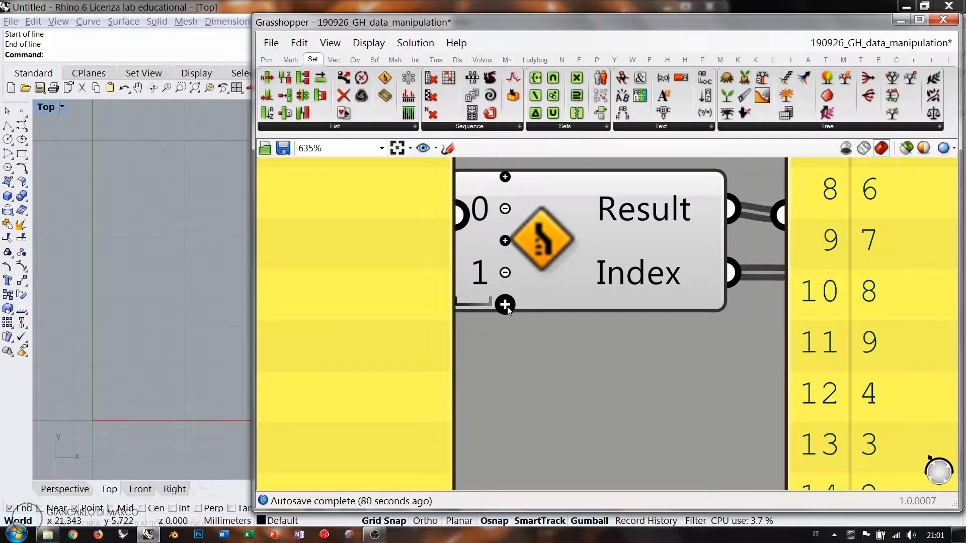
scroll(507, 308, "down", 5)
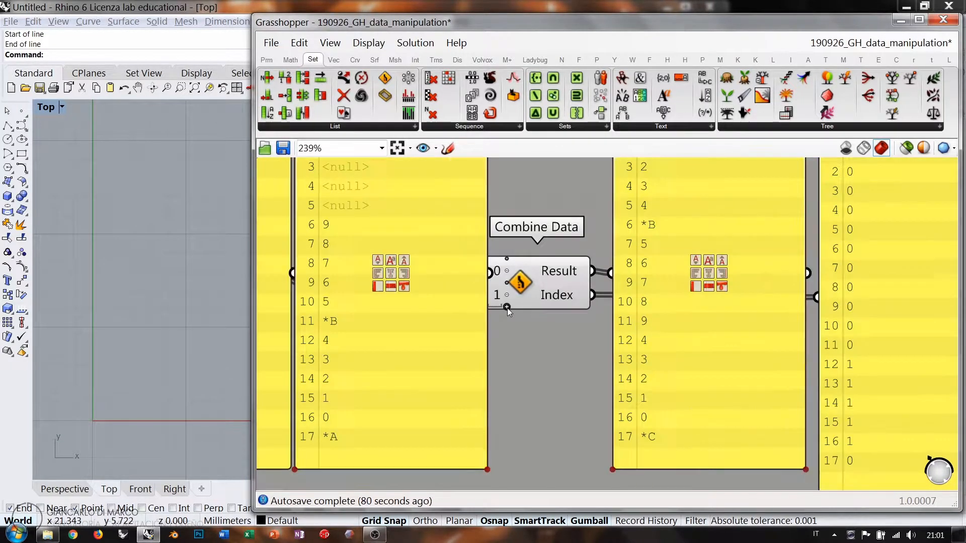
right_click_drag(550, 331, 551, 345)
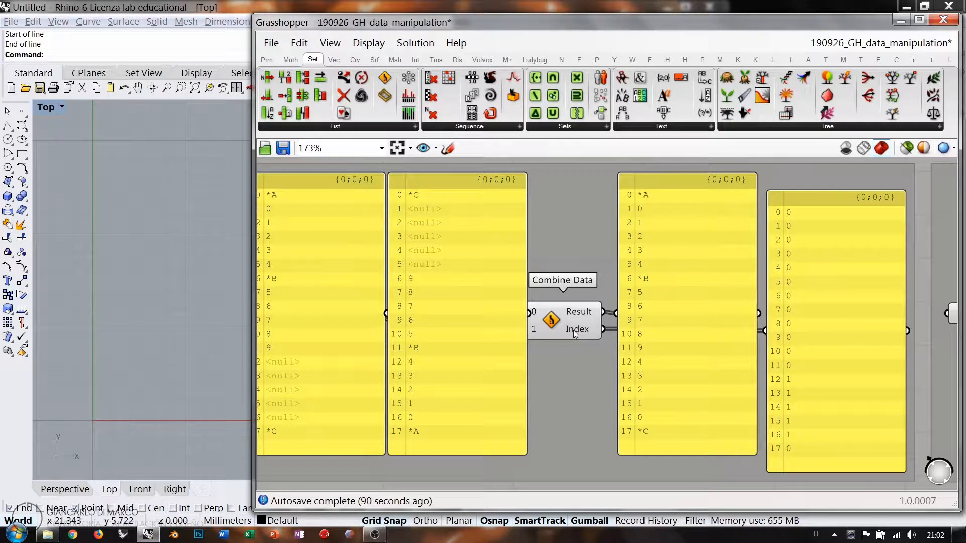
right_click_drag(826, 335, 856, 329)
scroll(835, 307, "down", 1)
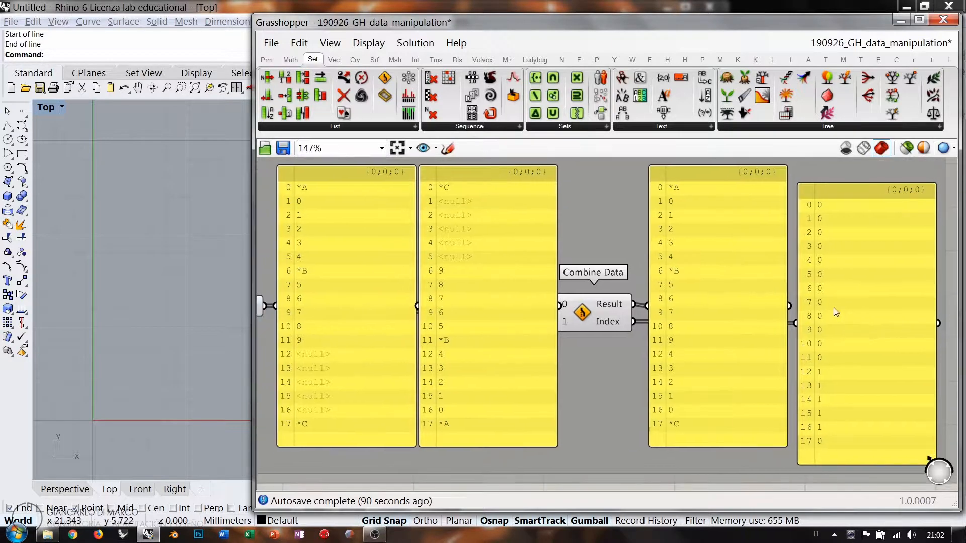
scroll(831, 301, "up", 1)
right_click_drag(819, 303, 820, 302, "ctrl")
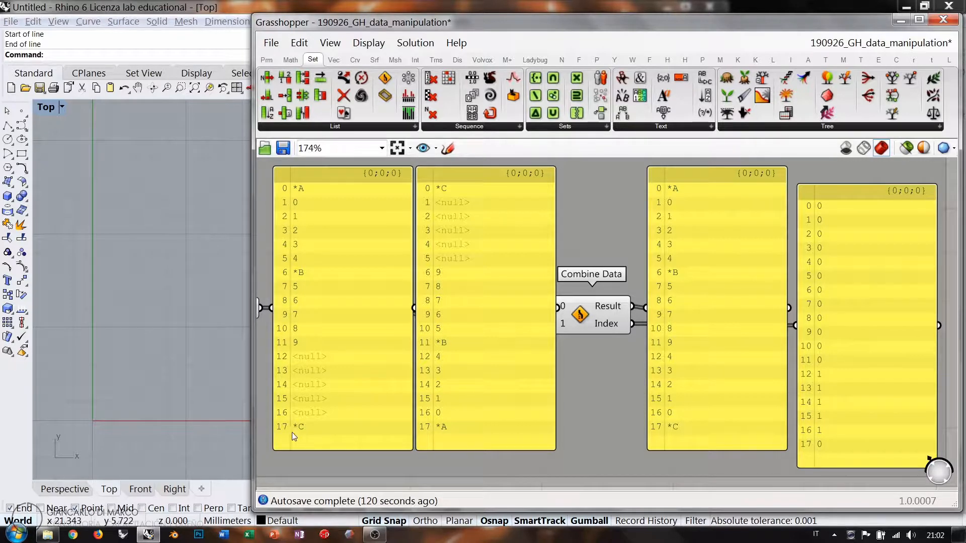
Delete the reversed-list panel from the Combine Data example
left_click(461, 361)
key("Delete")
right_click_drag(641, 285, 578, 297)
scroll(577, 292, "down", 3)
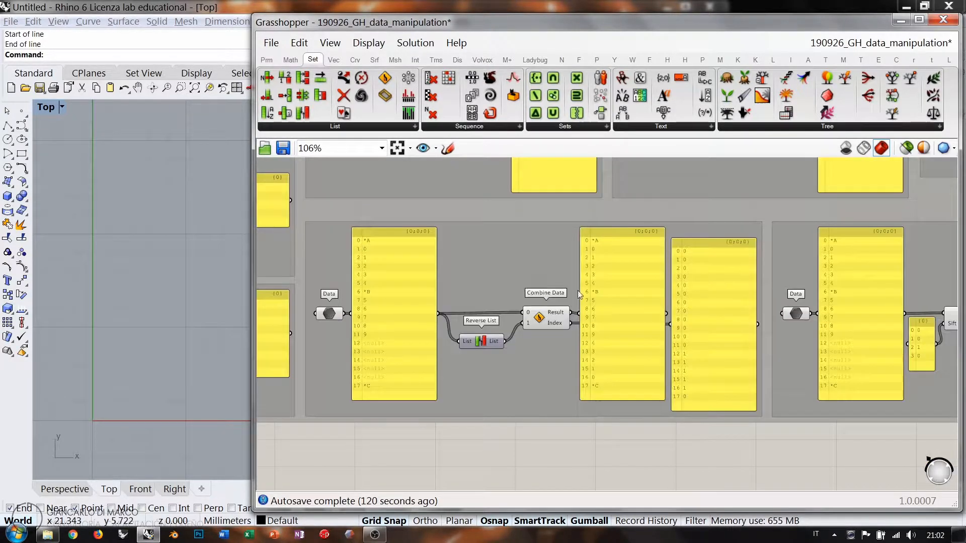
Examine the Sift Pattern example's source list, its 0/1 pattern panel and its two output panels
right_click_drag(854, 315, 505, 321)
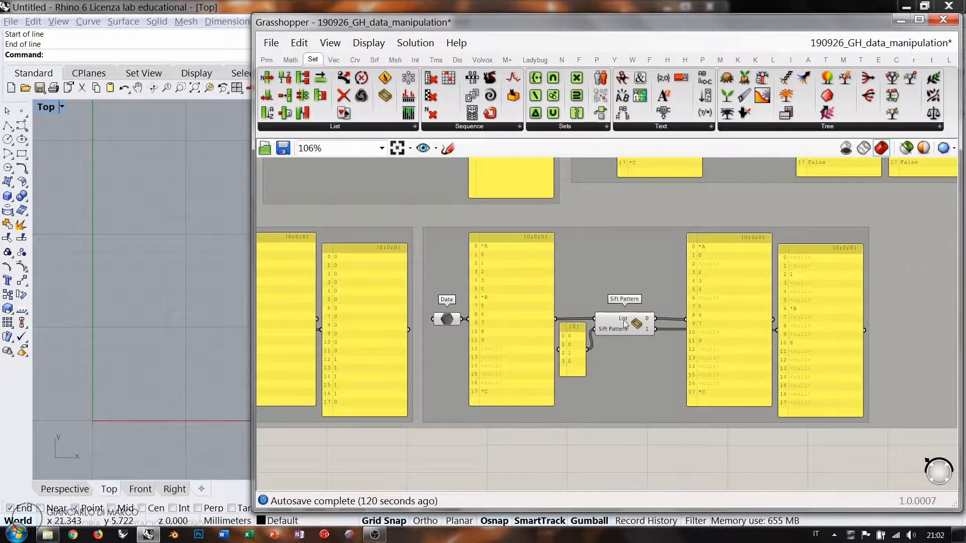
scroll(649, 316, "up", 3)
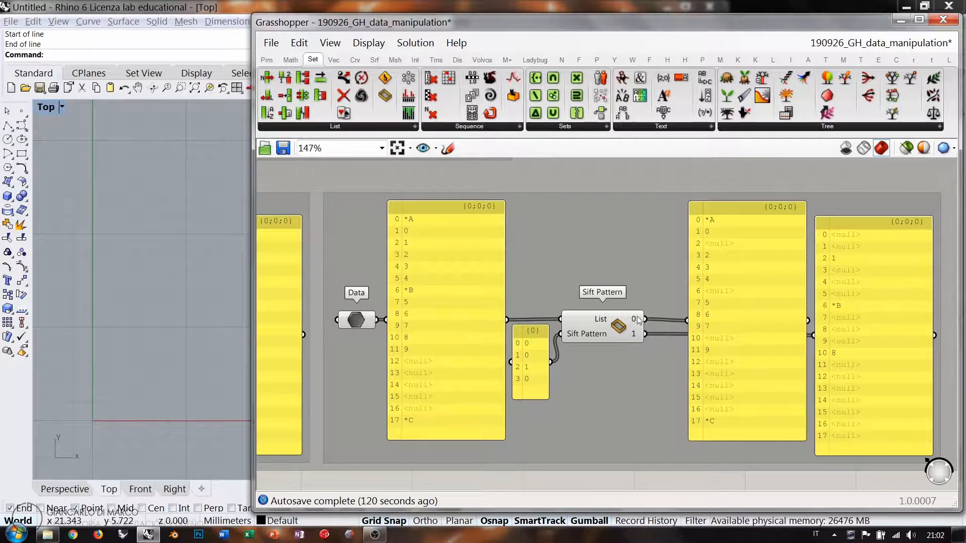
scroll(613, 330, "up", 1)
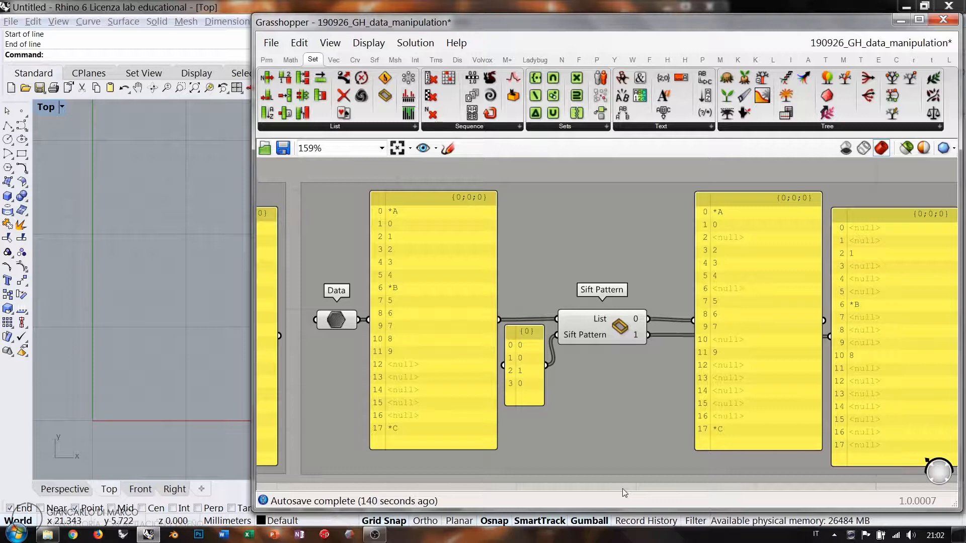
left_click_drag(610, 327, 611, 330)
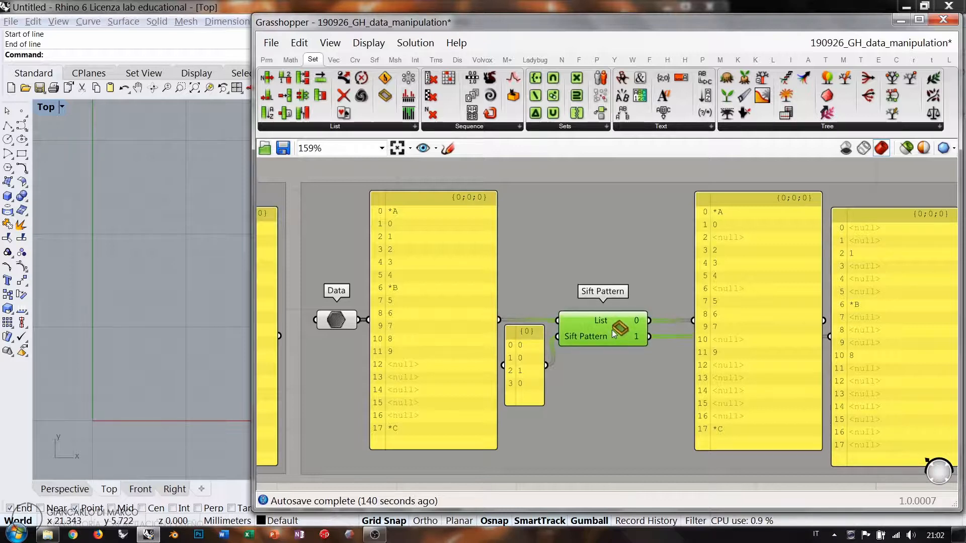
key("Escape")
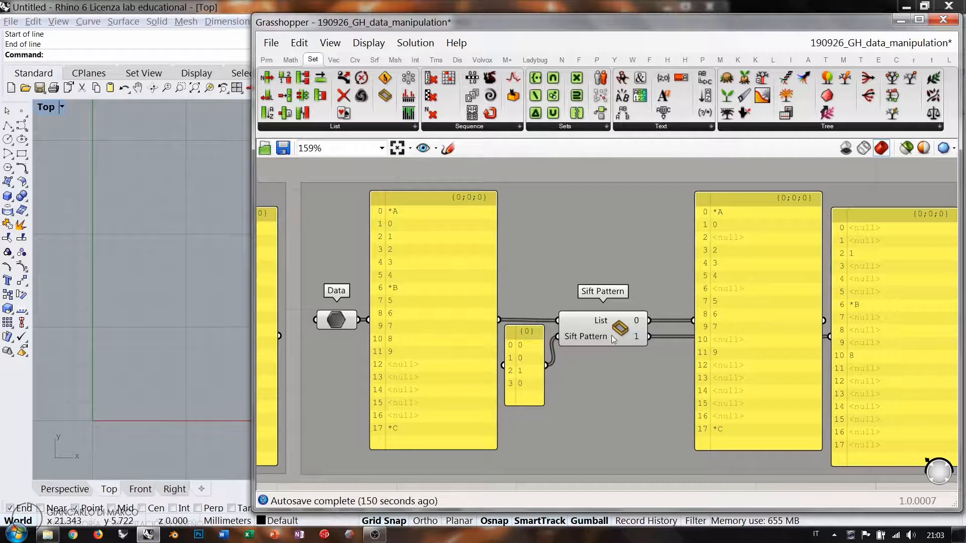
mouse_move(596, 336)
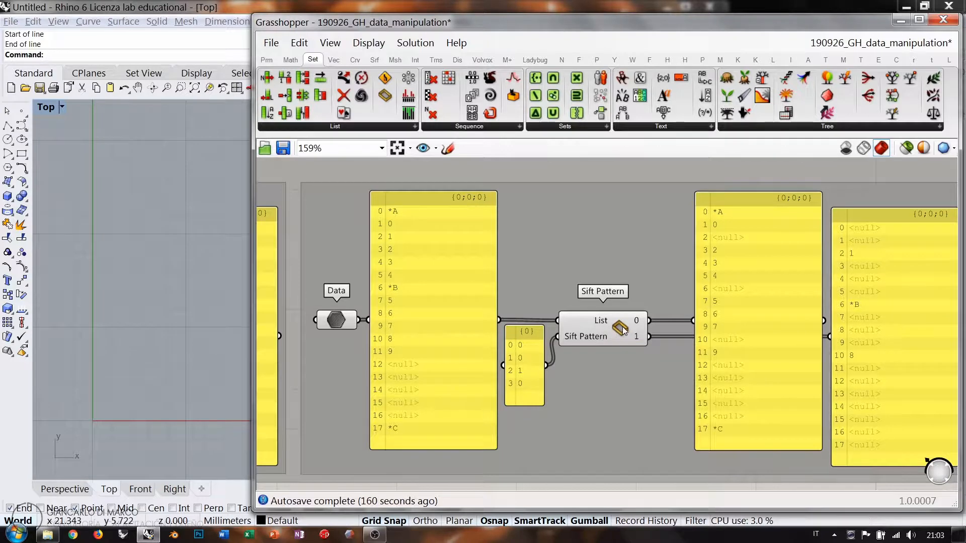
mouse_move(623, 327)
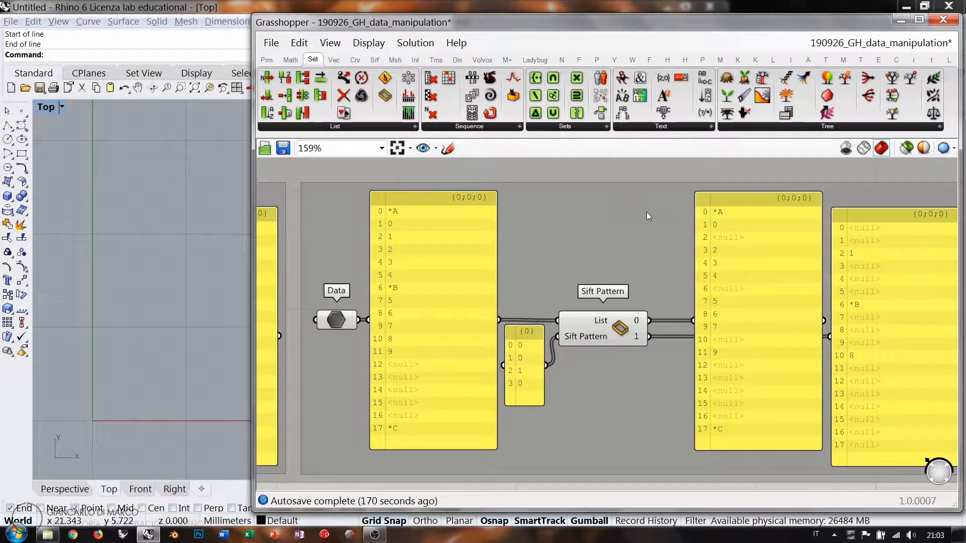
Stagger Sift Pattern's two output panels by moving the output 0 panel up and the output 1 panel down
right_click_drag(677, 243, 649, 242)
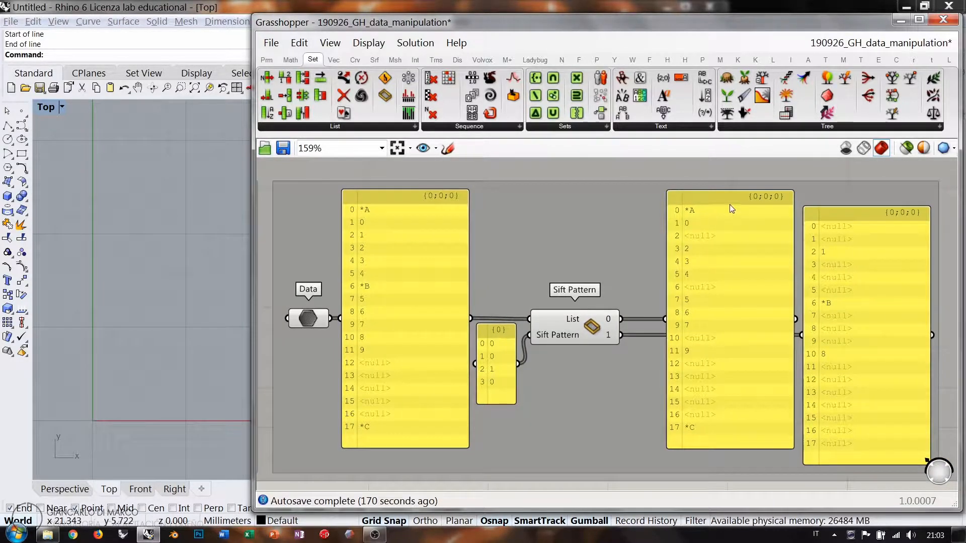
left_click_drag(731, 228, 729, 209)
left_click_drag(862, 302, 862, 327)
left_click(652, 312)
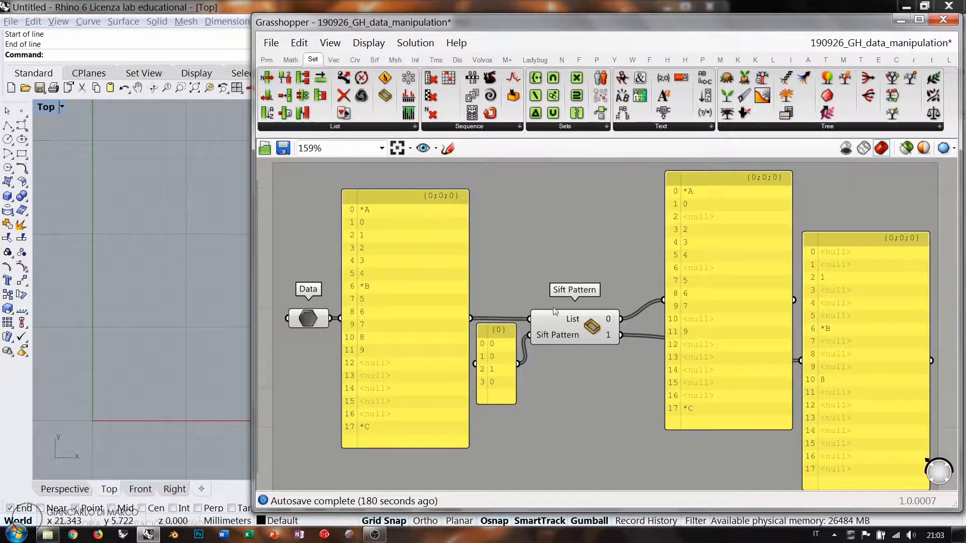
Inspect the controls for adding and removing outputs on the Sift Pattern component, and review its pattern panel
scroll(604, 335, "up", 6)
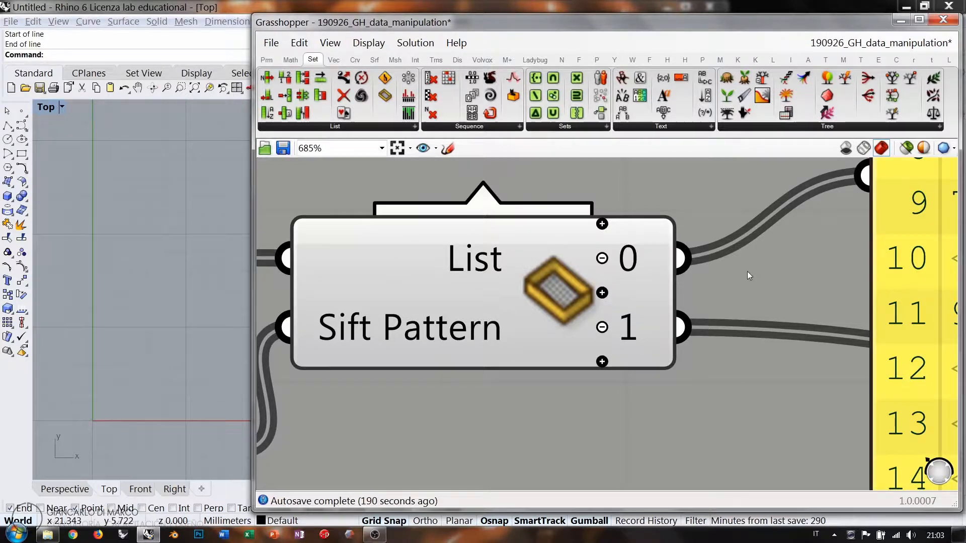
scroll(743, 266, "down", 4)
scroll(701, 289, "up", 4)
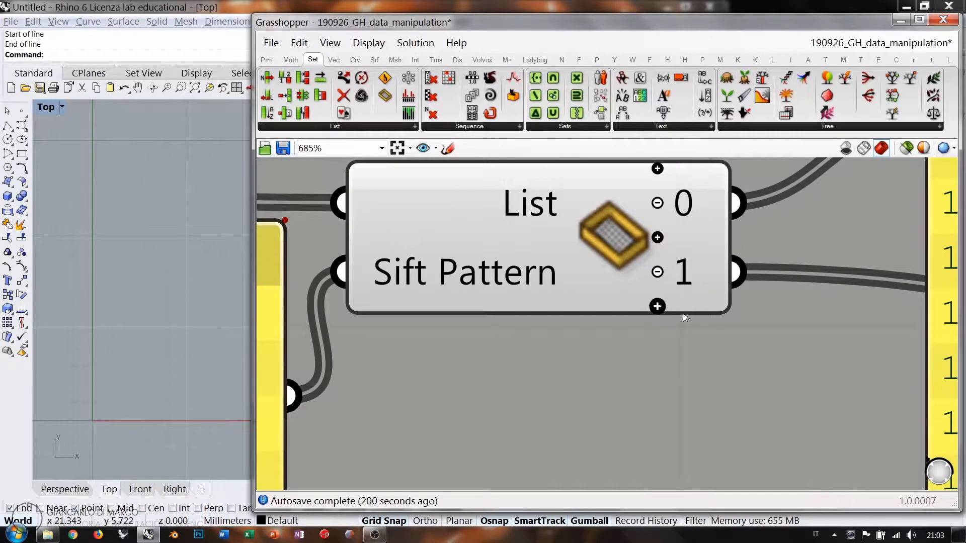
scroll(745, 282, "down", 5)
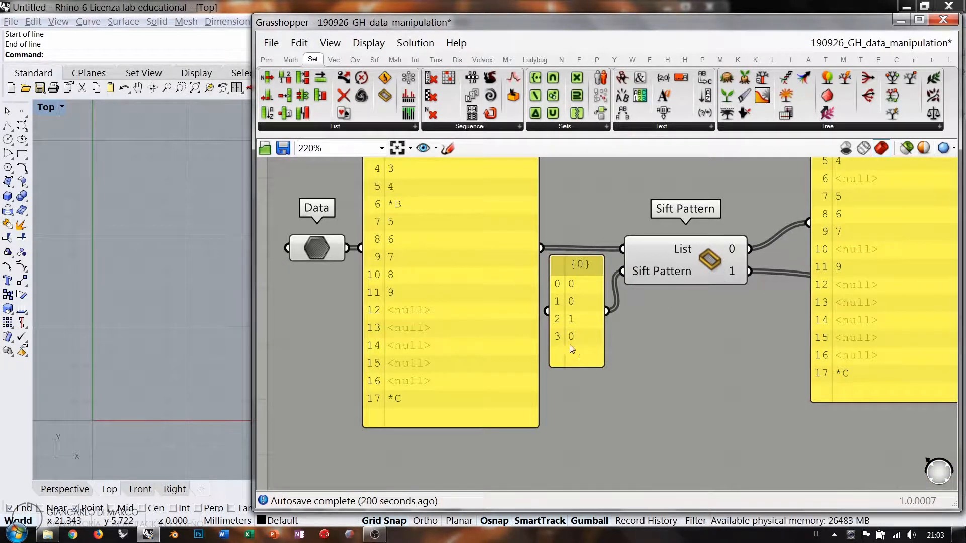
Sketch the repeating 0, 0, 1, 0 pattern beside the entries of both Sift Pattern output panels, and discard the markup
scroll(686, 272, "down", 2)
right_click_drag(685, 272, 508, 335)
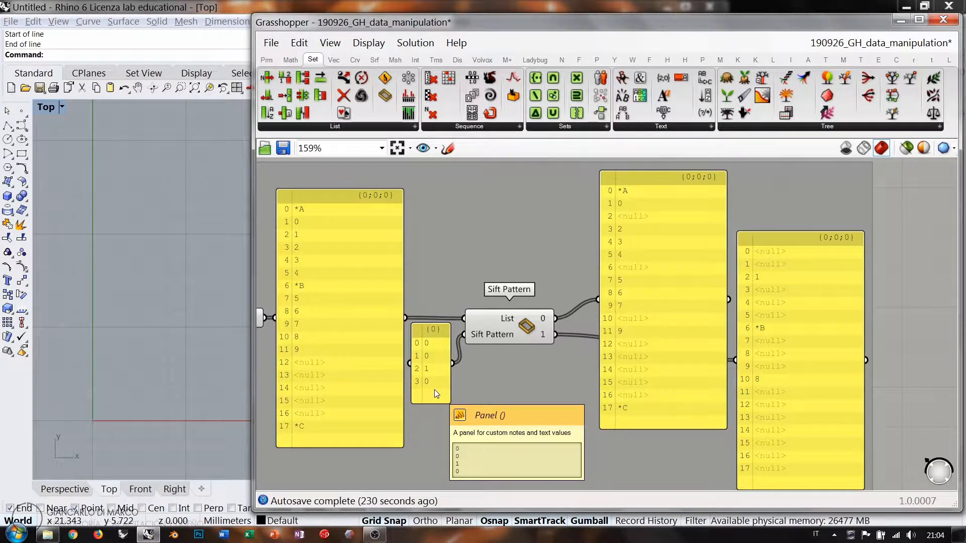
left_click(447, 147)
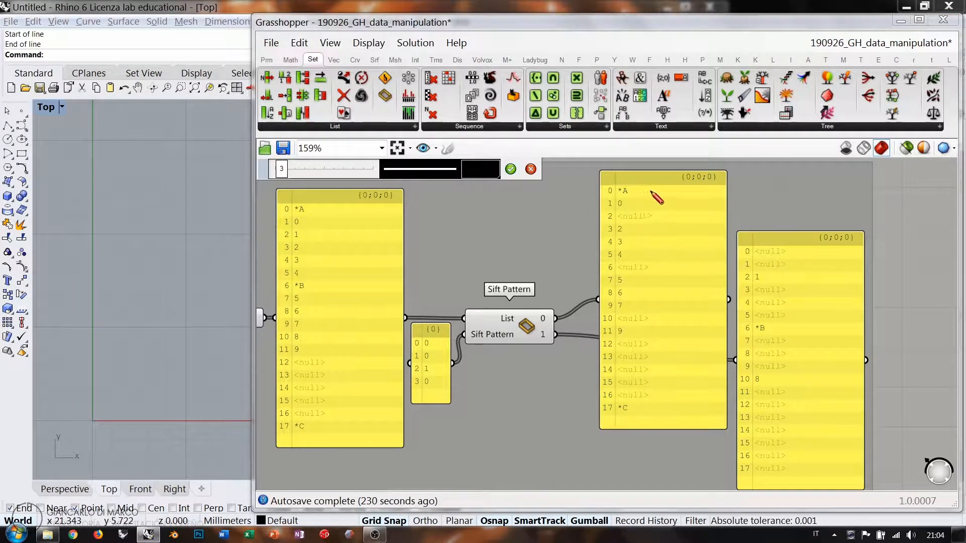
mouse_move(651, 190)
left_mouse_down()
mouse_move(658, 226)
mouse_move(647, 234)
mouse_move(667, 246)
mouse_move(667, 262)
mouse_move(666, 285)
mouse_move(649, 298)
left_mouse_up()
mouse_move(640, 309)
left_mouse_down()
mouse_move(664, 319)
mouse_move(645, 337)
left_mouse_up()
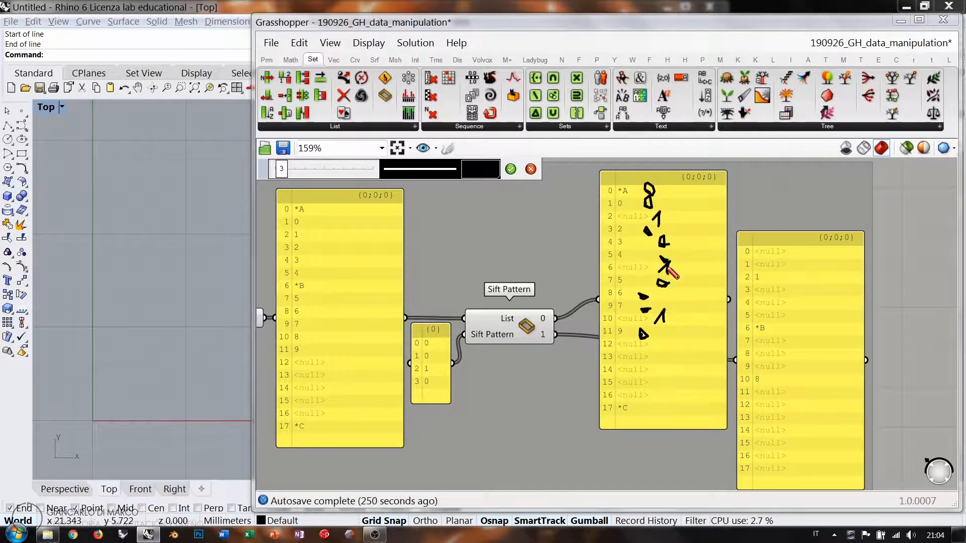
mouse_move(794, 247)
left_mouse_down()
mouse_move(797, 299)
mouse_move(811, 308)
mouse_move(804, 347)
mouse_move(822, 361)
mouse_move(824, 400)
left_mouse_up()
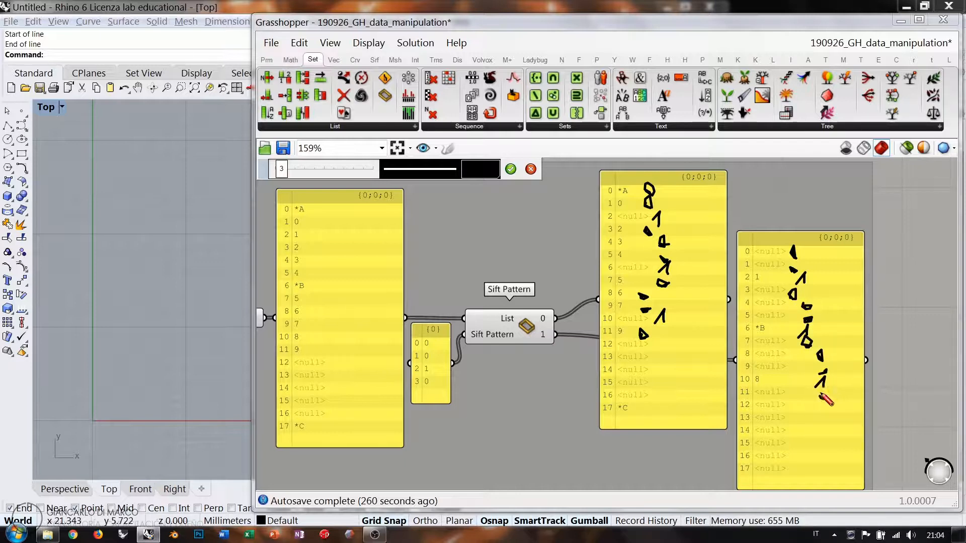
left_click(531, 170)
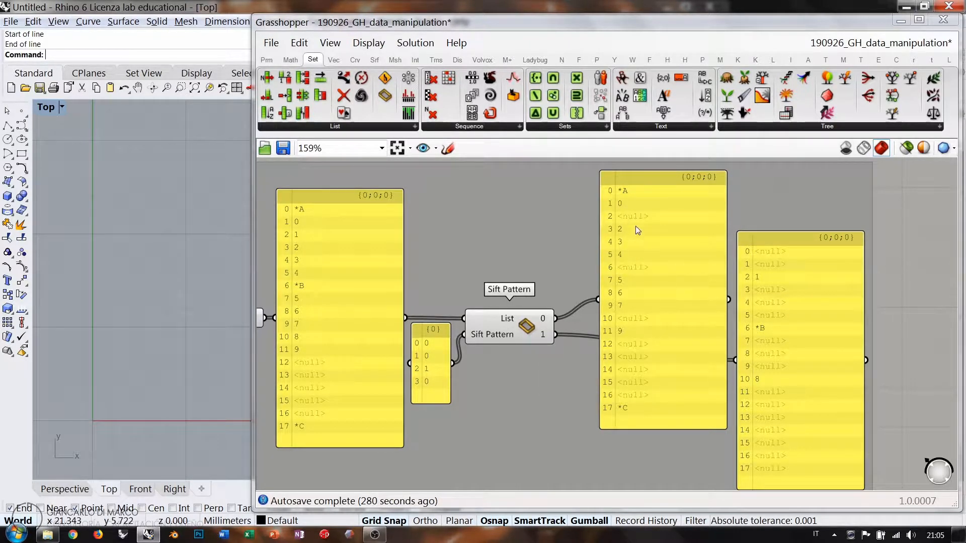
Compare the source list with Sift Pattern's two output panels, highlighting each panel in turn
left_click(636, 280)
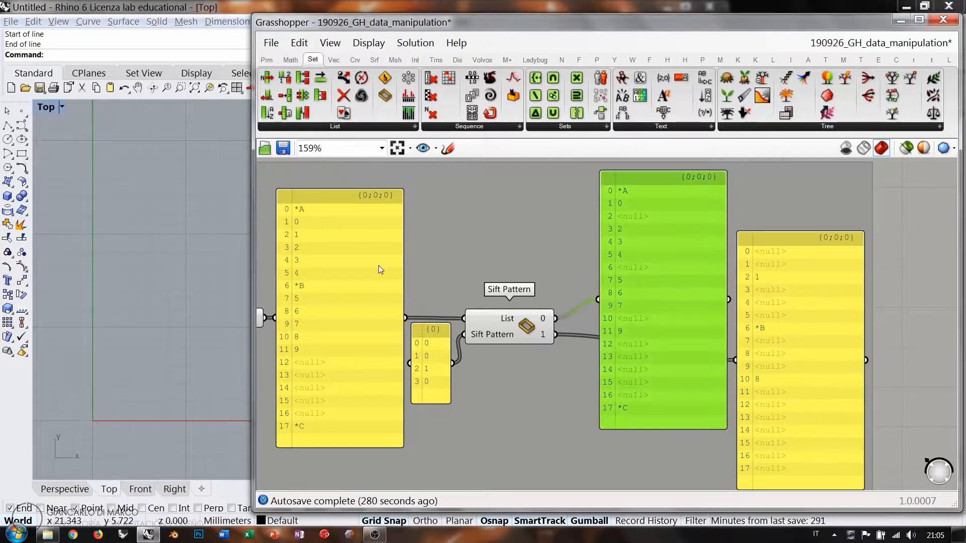
left_click(358, 270)
left_click(624, 260)
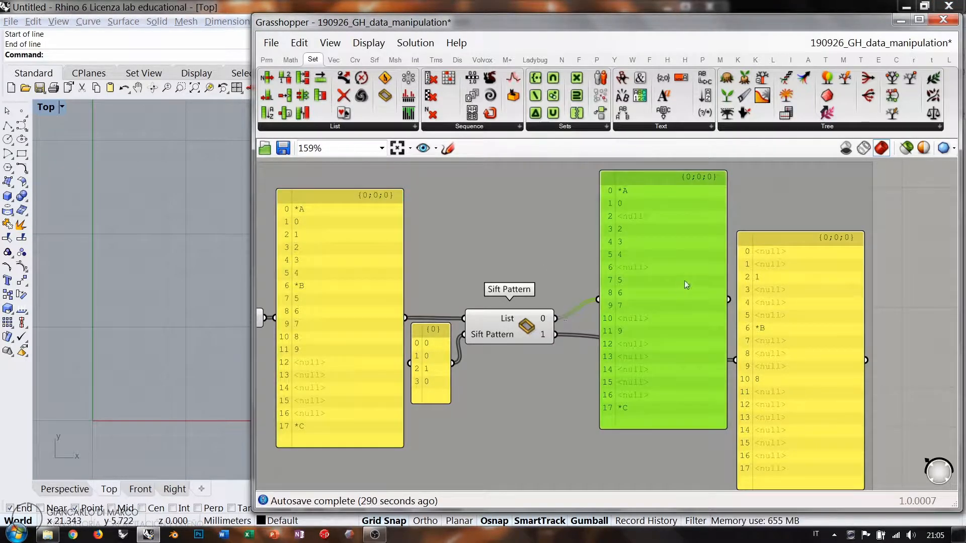
left_click(768, 313)
key("Escape")
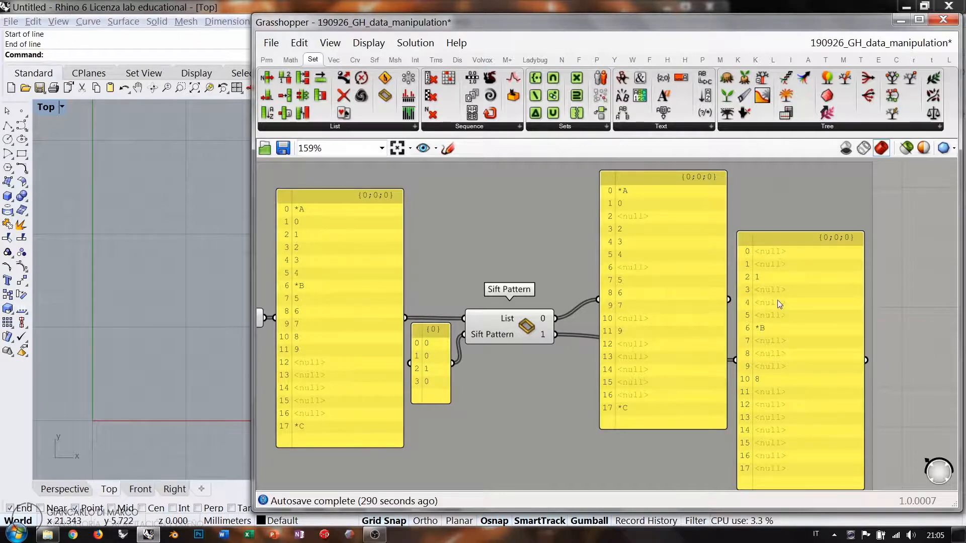
Add a third output, numbered 2, below output 1 on the Sift Pattern component
scroll(517, 342, "up", 6)
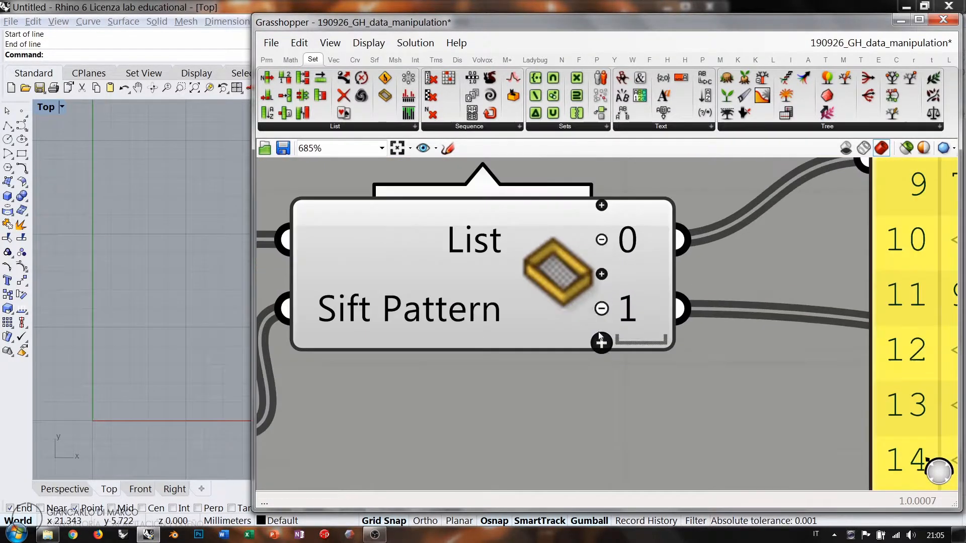
left_click(599, 335)
scroll(598, 272, "down", 3)
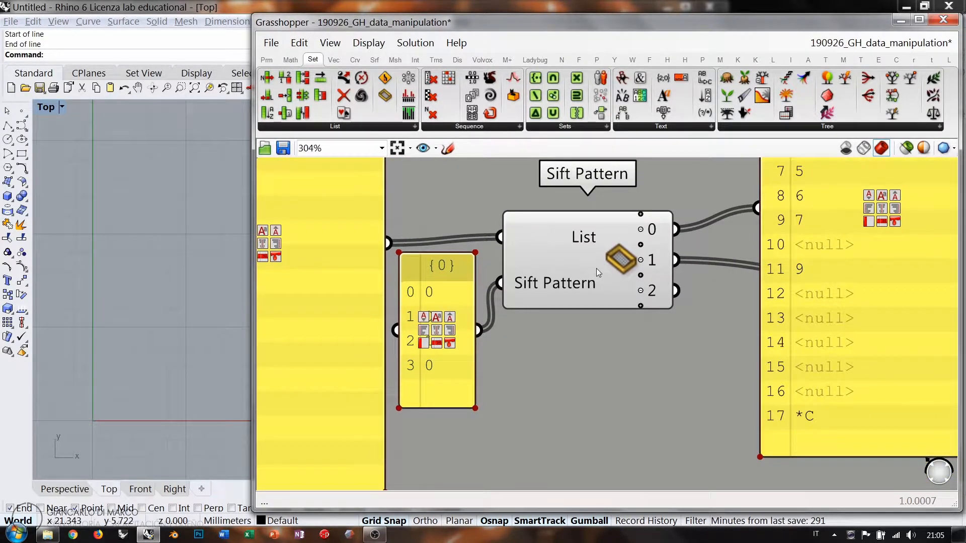
left_click(596, 268)
scroll(588, 258, "down", 3)
left_click(617, 291)
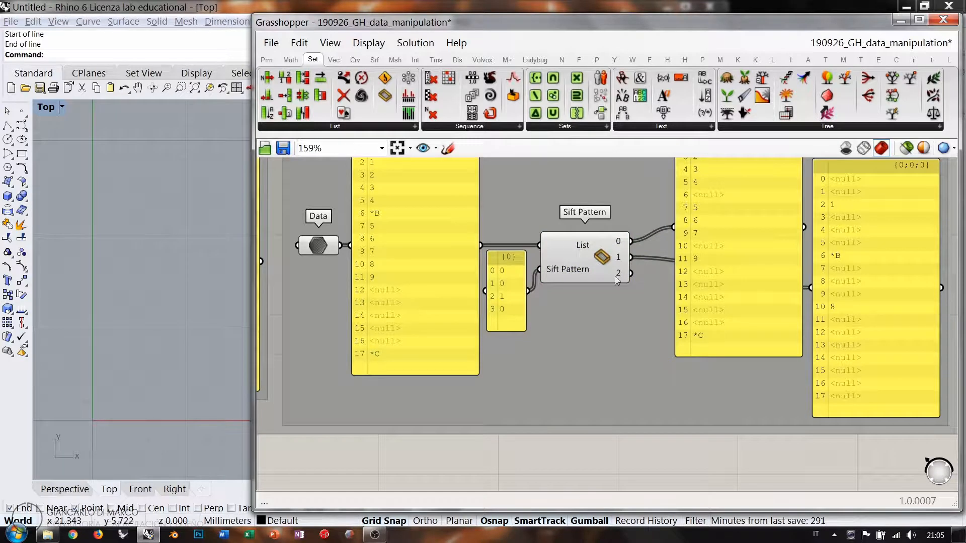
Append a new line with the value 2 to the sift pattern panel, making it 0, 0, 1, 0, 2
double_click(513, 319)
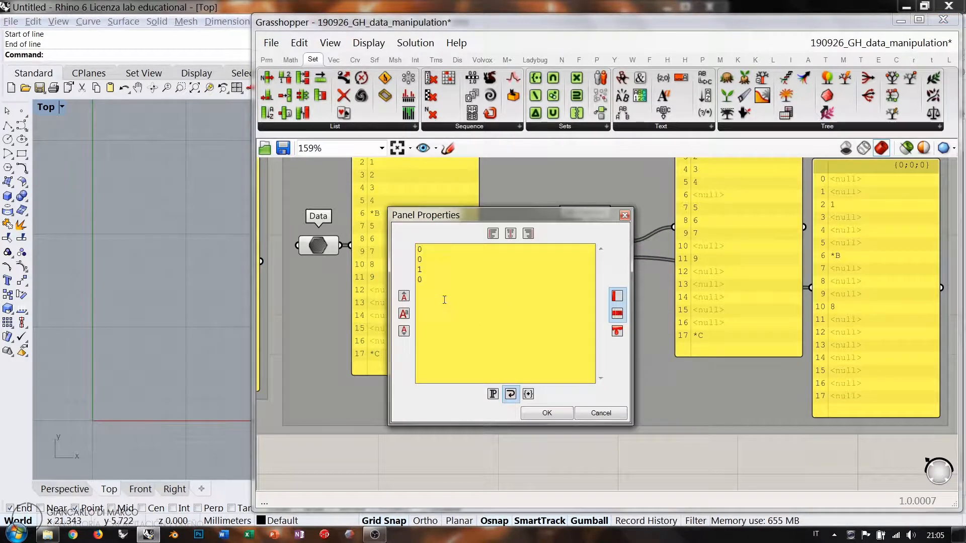
key("Return")
type("2")
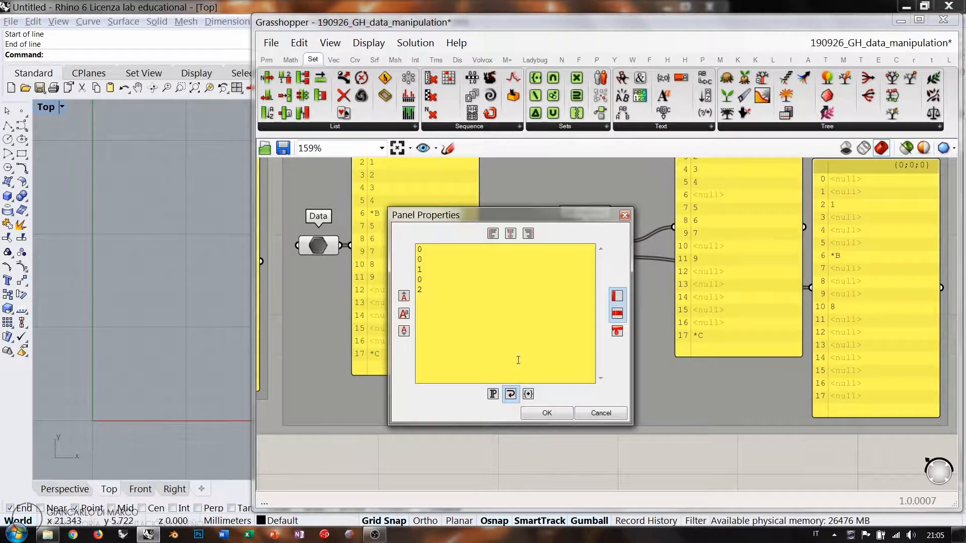
left_click(547, 413)
Duplicate the output 1 panel to its lower right and connect Sift Pattern's output 2 to the copy
scroll(596, 288, "down", 3)
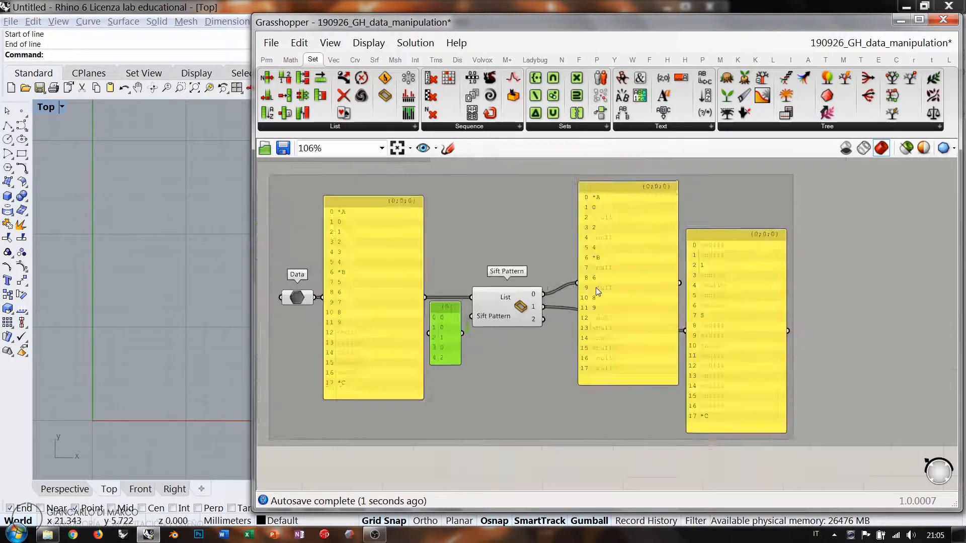
left_click_drag(708, 326, 808, 382, "alt")
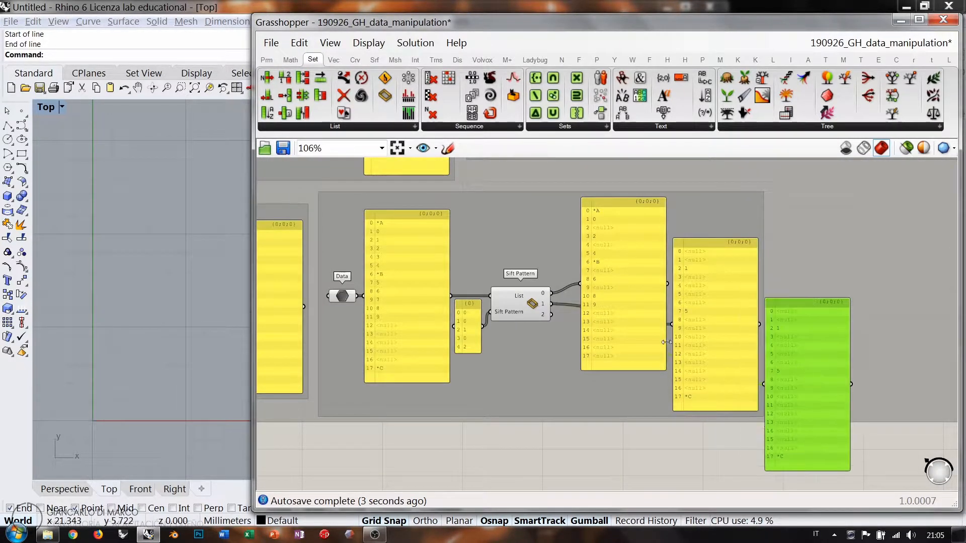
left_click_drag(552, 315, 761, 388)
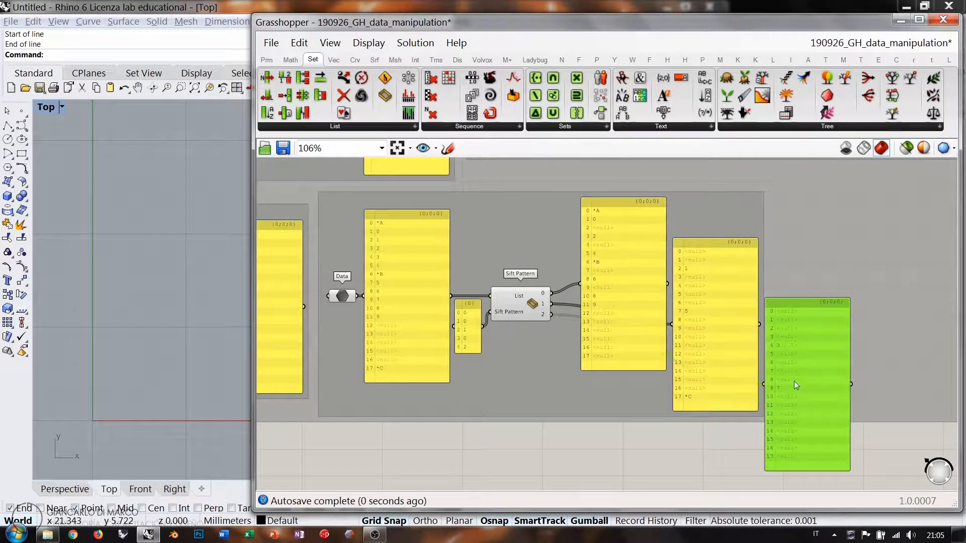
Examine the output 2 panel alongside the other output panels and the 0, 0, 1, 0, 2 pattern
scroll(794, 381, "up", 3)
right_click_drag(802, 369, 813, 337)
left_click(644, 448)
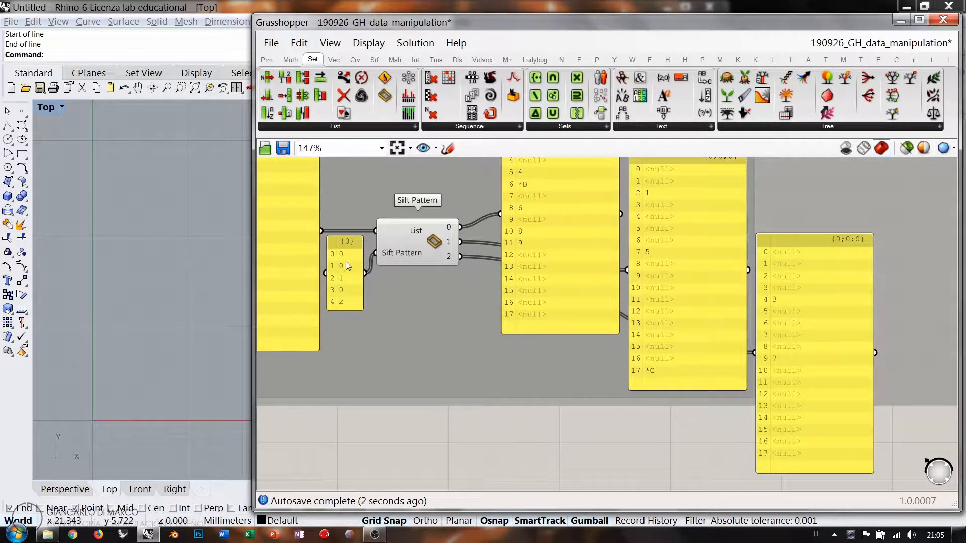
right_click_drag(710, 258, 714, 276)
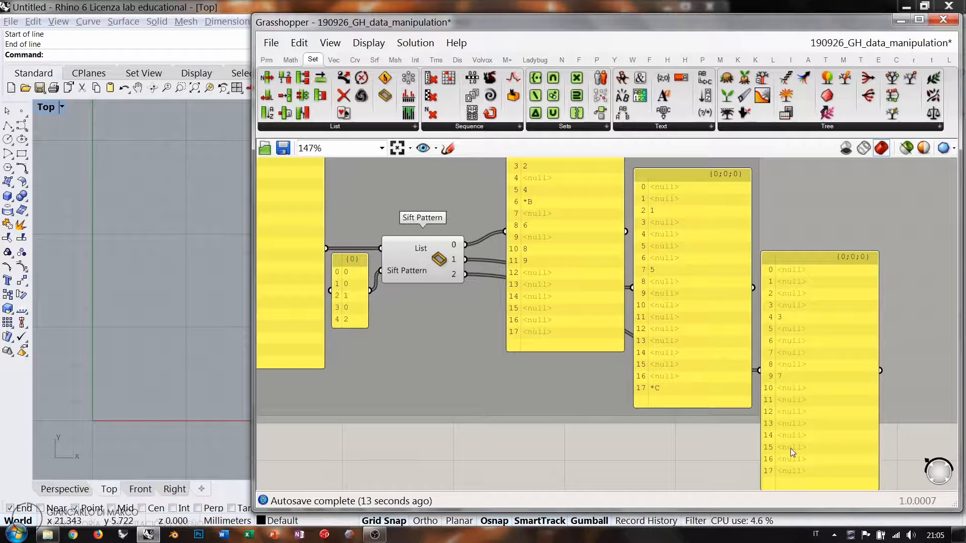
scroll(682, 345, "down", 2)
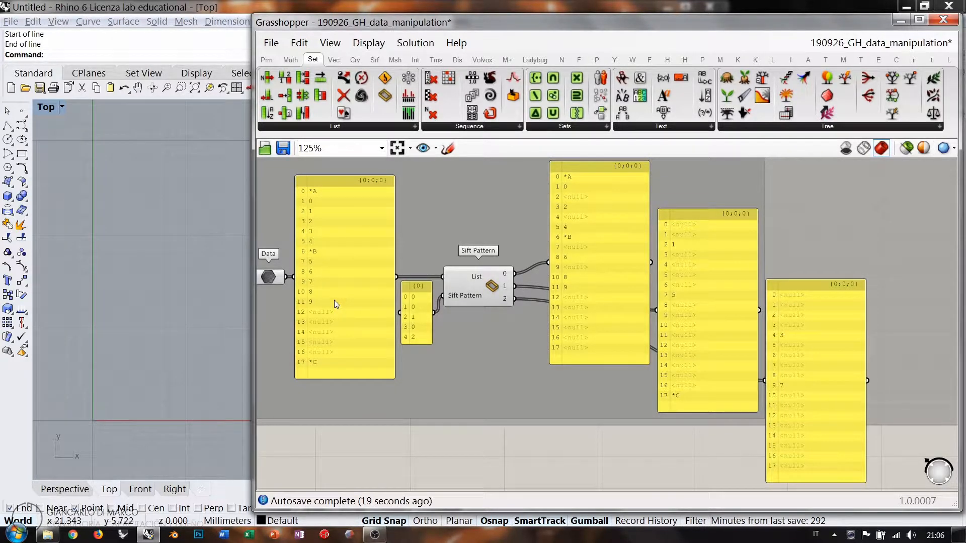
Sketch the repeating 0, 0, 1, 0, 2 pattern beside the source list, circle entries 4, 9 and 14, and keep the markup
scroll(335, 302, "up", 2)
scroll(334, 262, "up", 2)
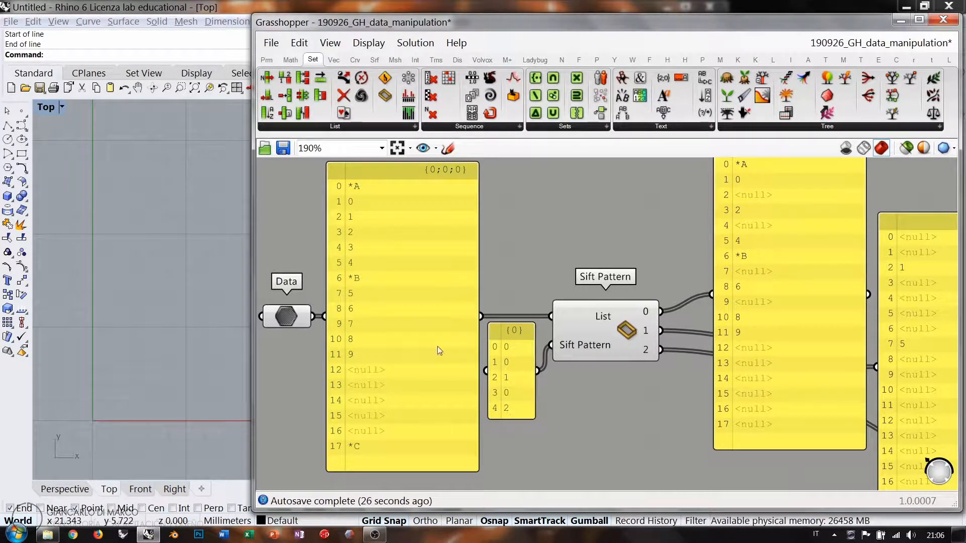
left_click(447, 148)
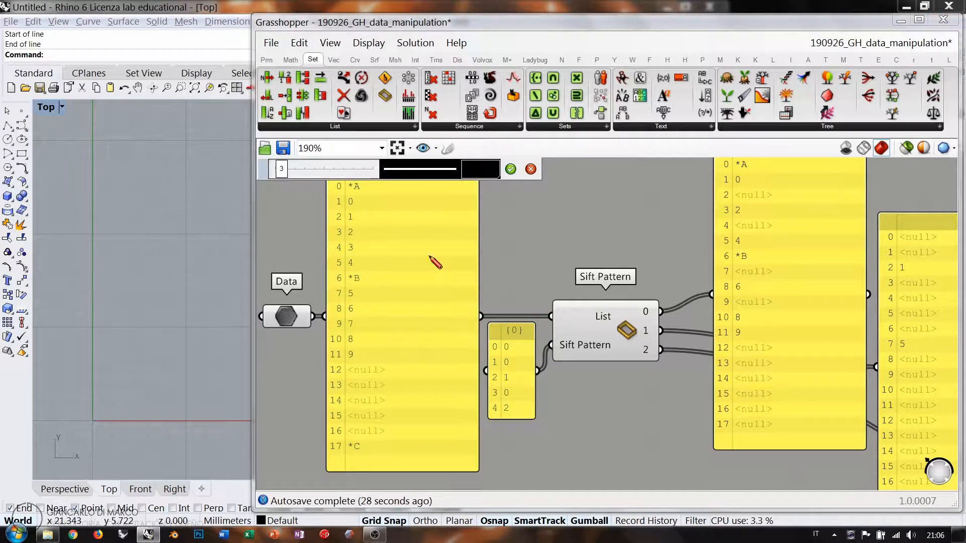
mouse_move(377, 191)
left_mouse_down()
mouse_move(378, 254)
mouse_move(388, 255)
mouse_move(339, 252)
left_mouse_up()
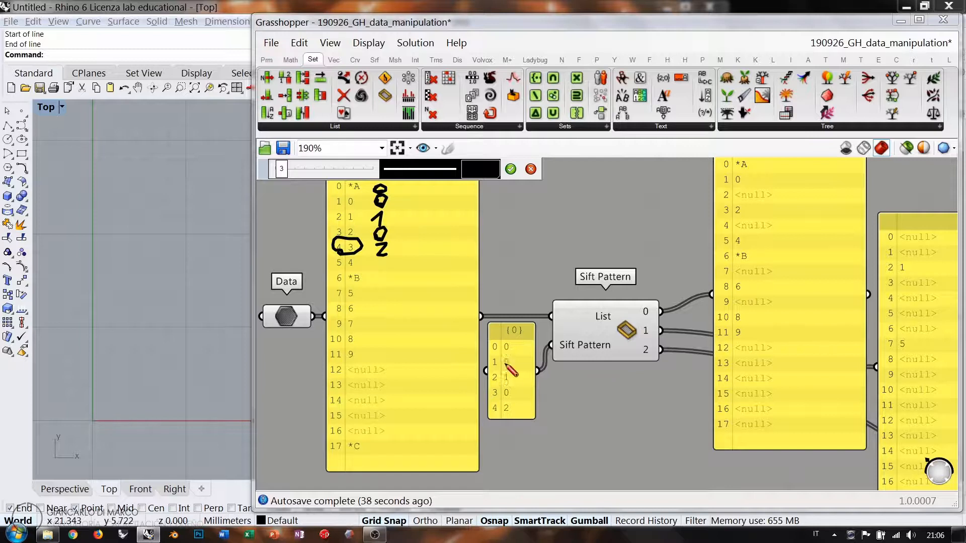
mouse_move(401, 258)
left_mouse_down()
mouse_move(403, 330)
mouse_move(333, 326)
mouse_move(363, 322)
mouse_move(415, 347)
mouse_move(419, 406)
mouse_move(327, 402)
mouse_move(400, 410)
mouse_move(383, 395)
mouse_move(432, 424)
mouse_move(432, 442)
mouse_move(419, 454)
left_mouse_up()
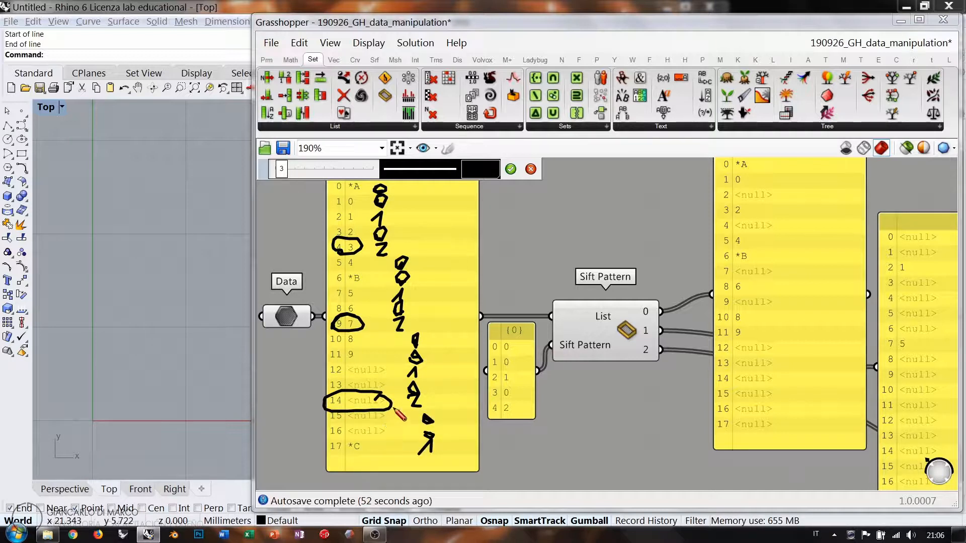
left_click(511, 169)
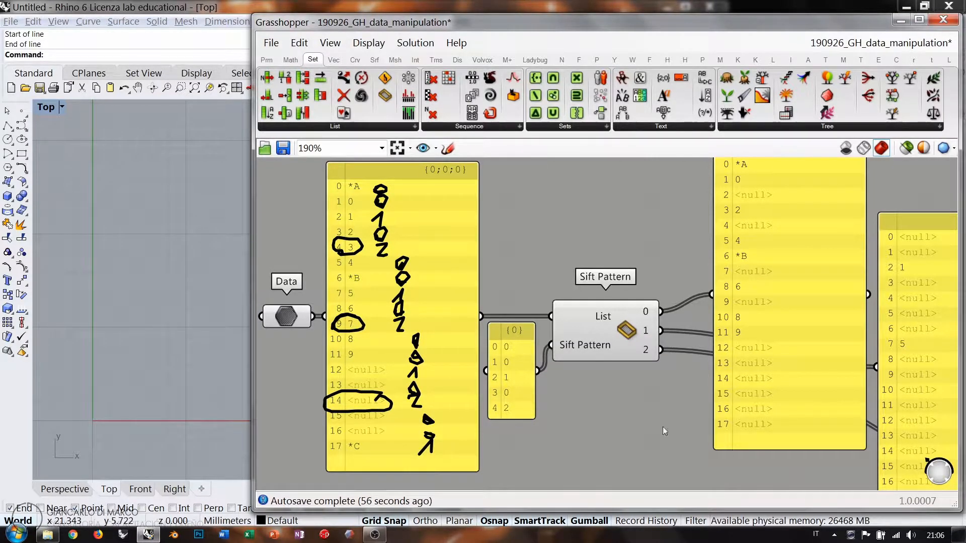
Compare the three Sift Pattern output panels with the marked-up source list and its circled entries
right_click_drag(692, 405, 470, 355)
right_click_drag(726, 399, 521, 306)
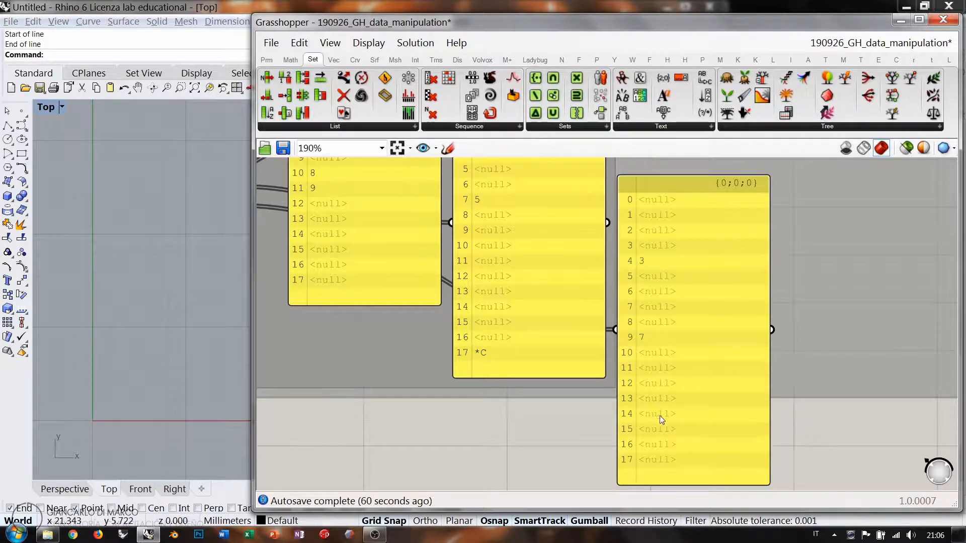
right_click_drag(669, 220, 719, 265)
scroll(723, 358, "down", 3)
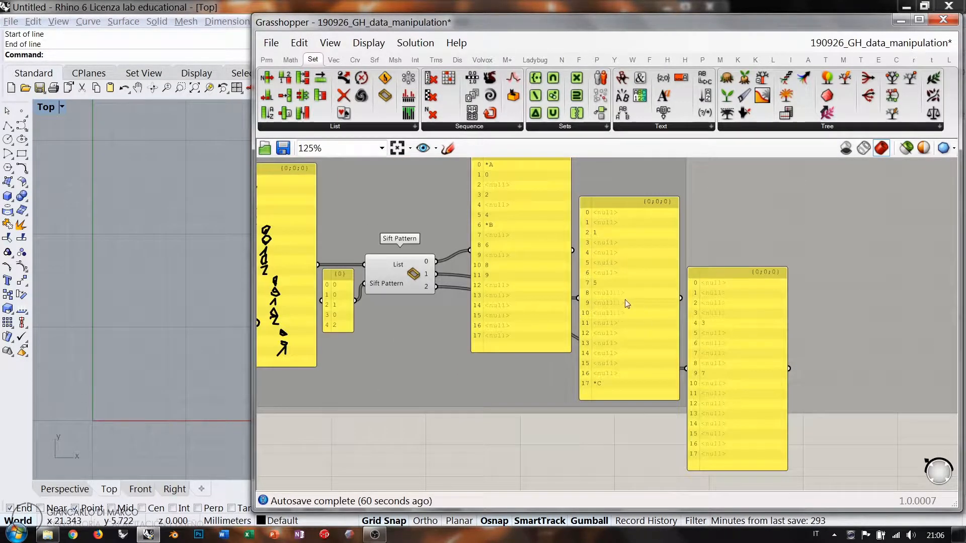
right_click_drag(628, 302, 677, 307)
left_click(664, 302)
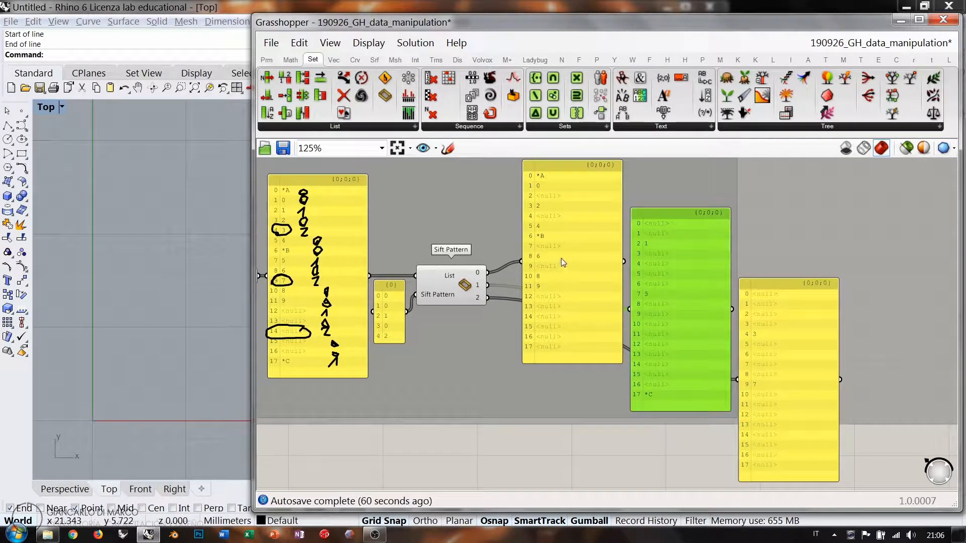
left_click(575, 261)
left_click(575, 412)
scroll(631, 341, "down", 1)
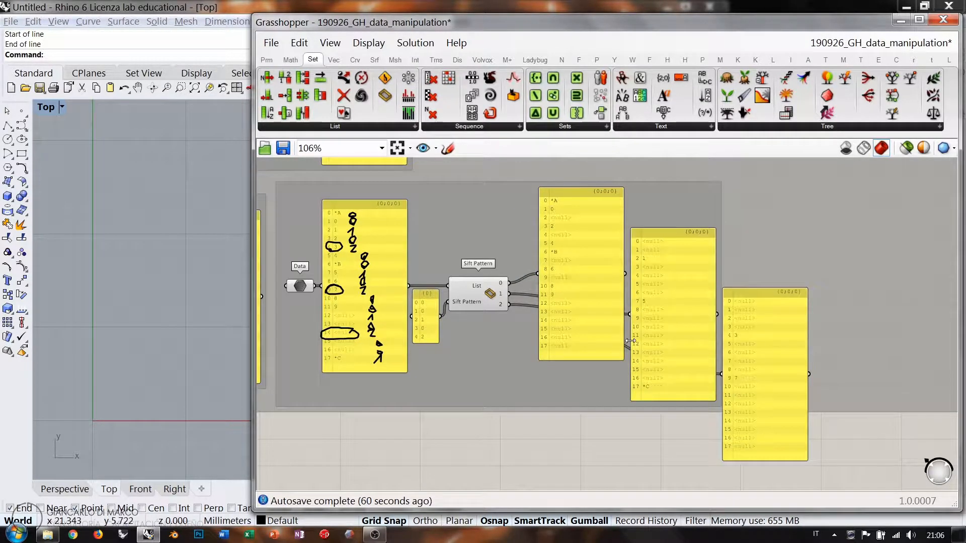
right_click_drag(478, 303, 546, 314)
scroll(577, 310, "up", 1)
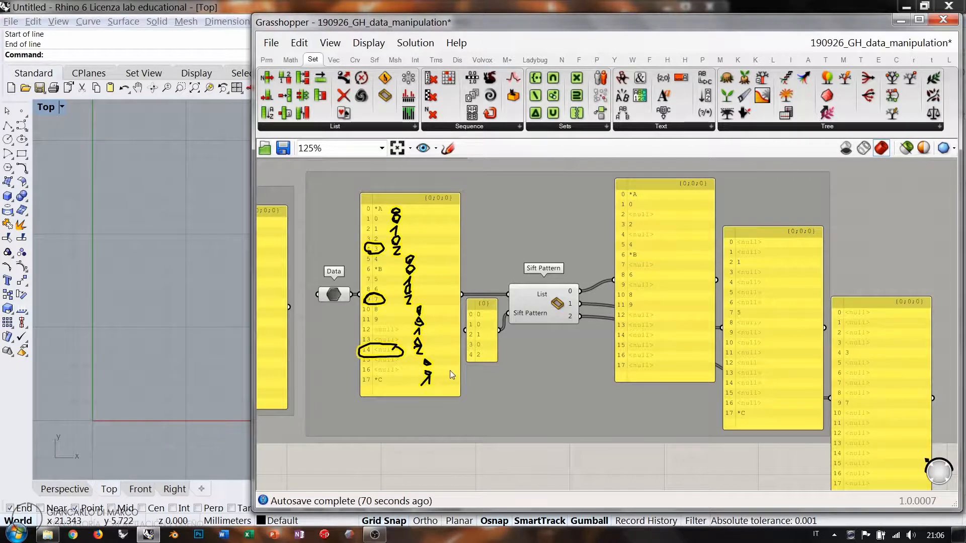
Remove the markup from the source list and delete the panel connected to Sift Pattern's output 2
key("Escape")
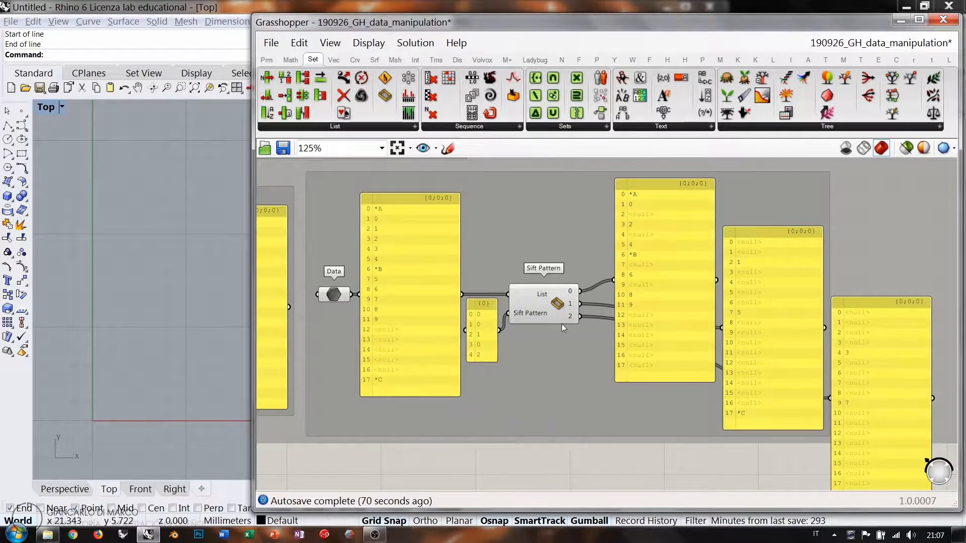
left_click(867, 397)
key("Delete")
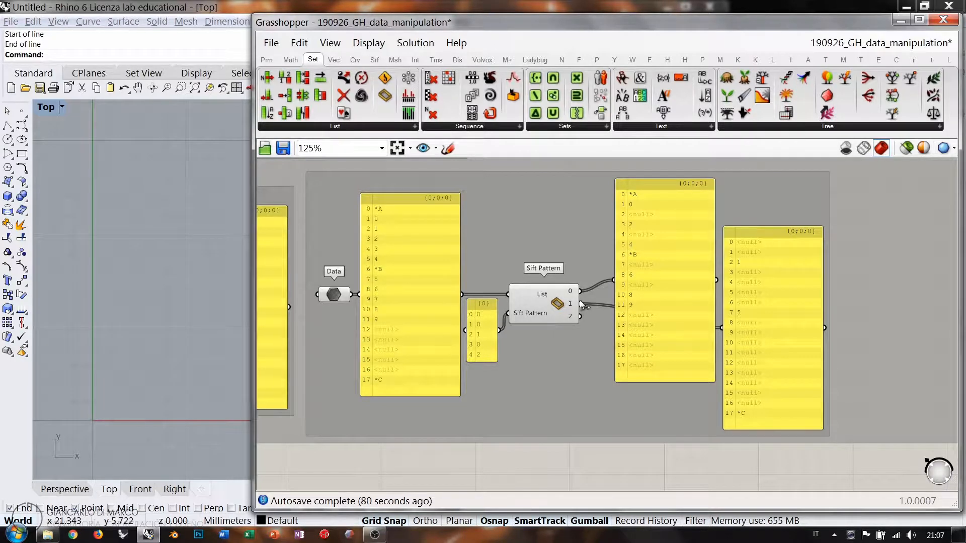
Disable every component in the list examples block and clear the selection
scroll(694, 297, "down", 5)
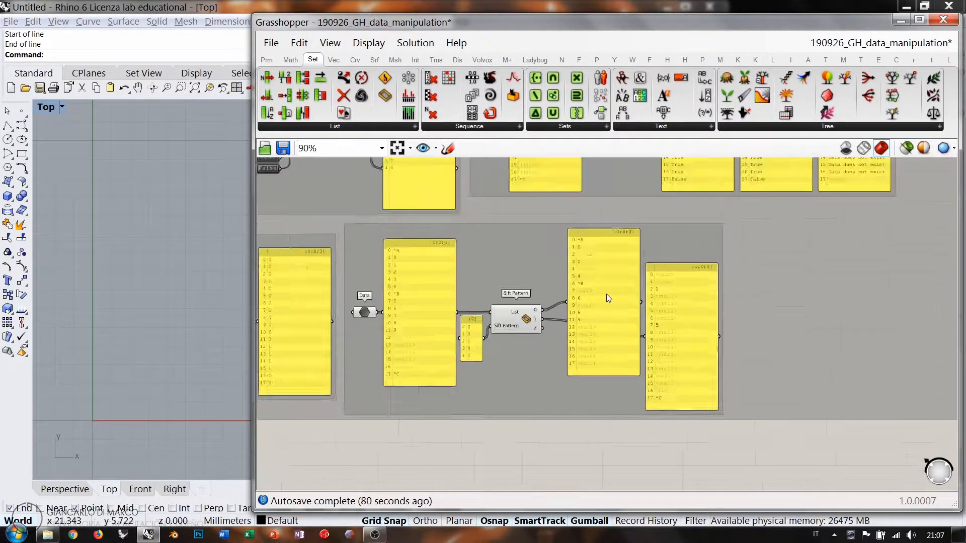
right_click_drag(628, 297, 737, 404)
scroll(690, 362, "down", 2)
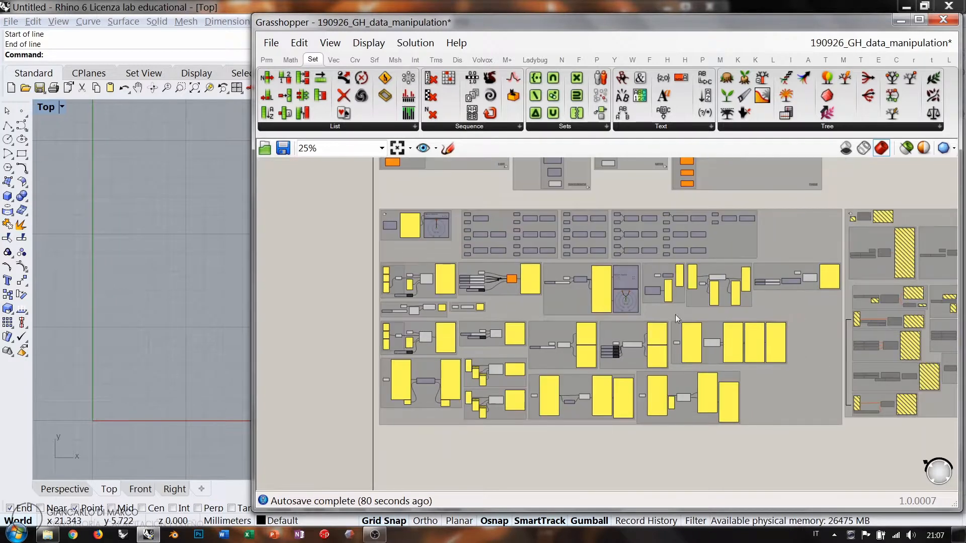
scroll(671, 301, "up", 1)
right_click_drag(691, 312, 674, 313)
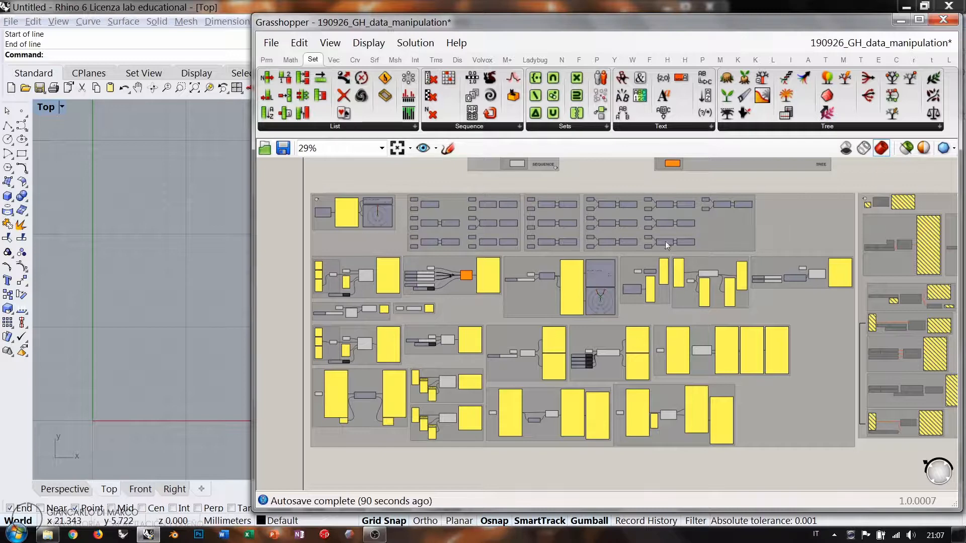
left_click_drag(851, 455, 302, 186)
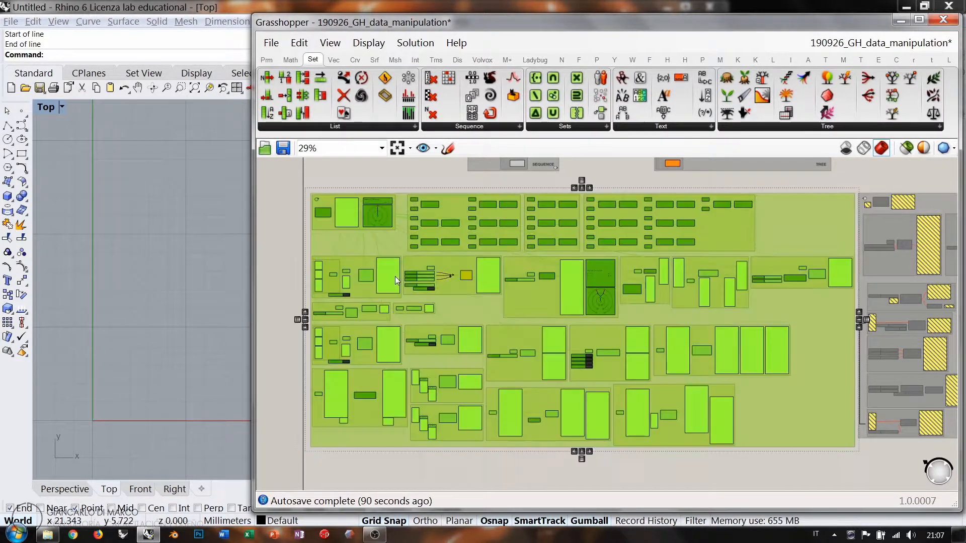
key("ctrl+e")
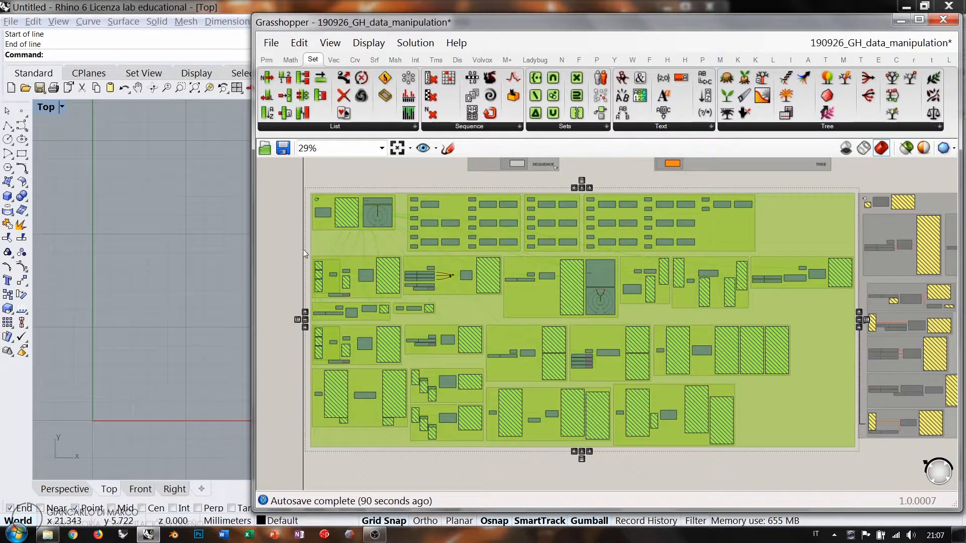
left_click(303, 250)
Examine the component overview above the disabled list examples, focusing on the Sequence group from Cull Index to Random
right_click_drag(491, 213, 480, 345)
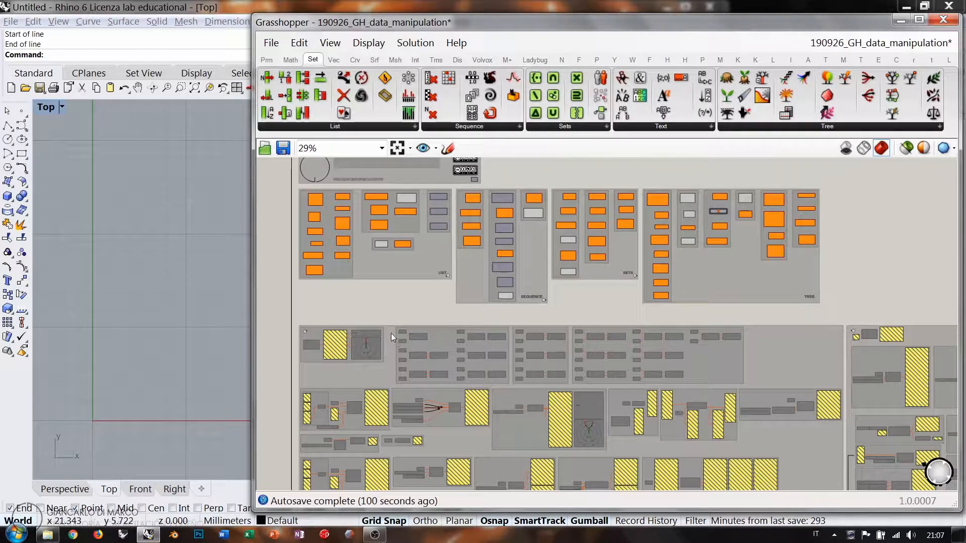
right_click_drag(586, 407, 576, 279)
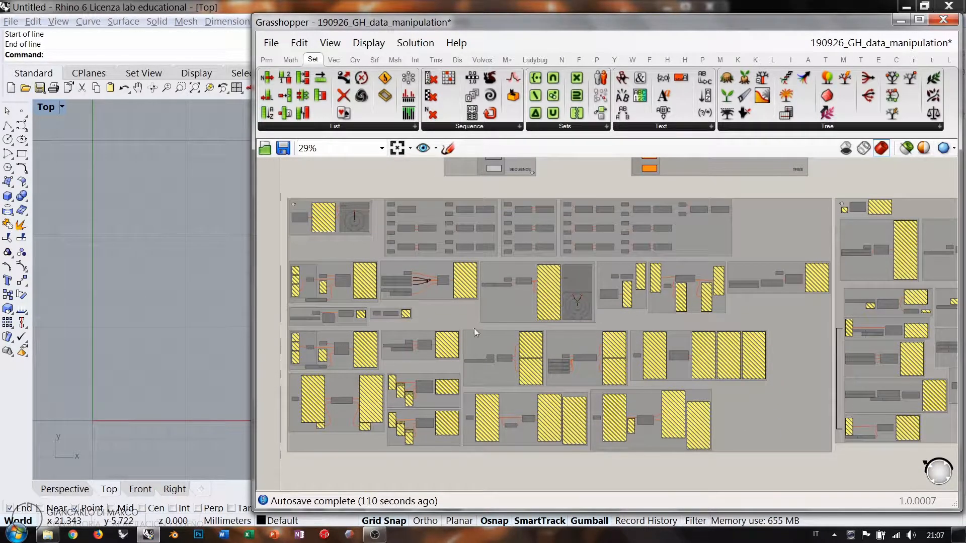
right_click_drag(435, 230, 420, 373)
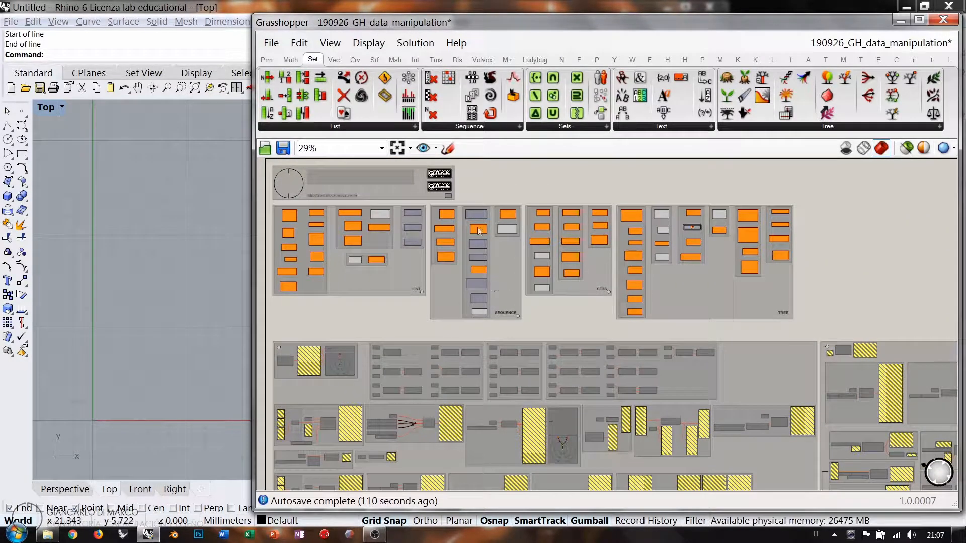
scroll(458, 230, "up", 4)
right_click_drag(468, 248, 530, 274)
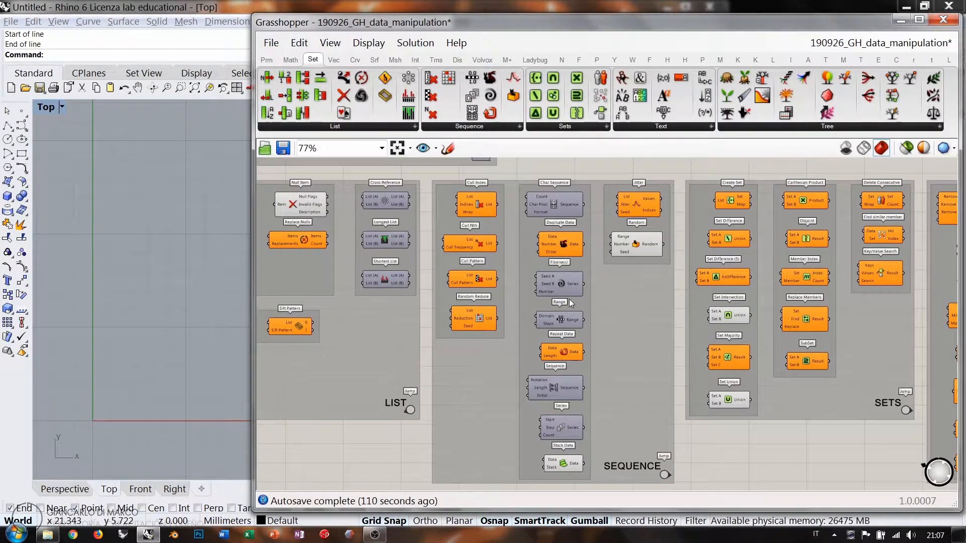
scroll(571, 303, "up", 1)
right_click_drag(573, 307, 577, 301)
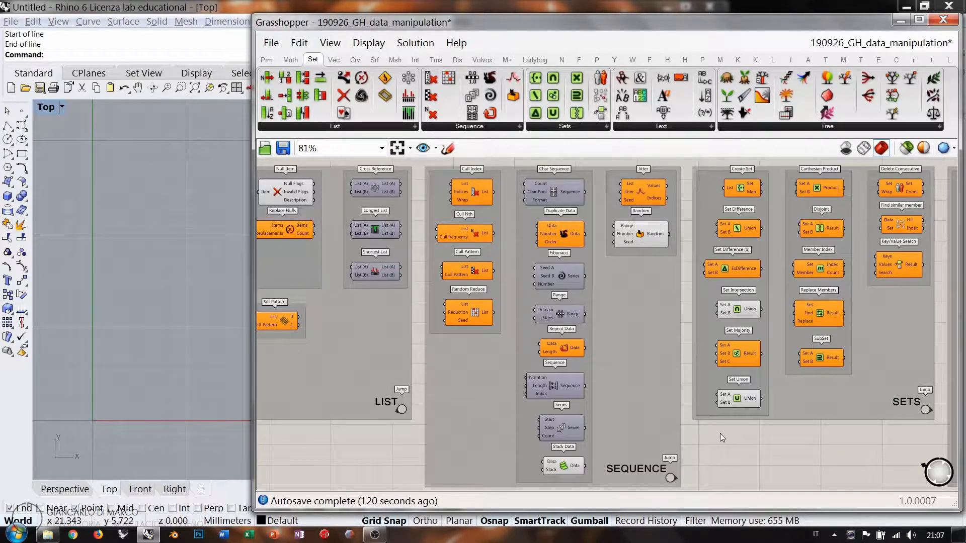
right_click_drag(720, 433, 716, 432)
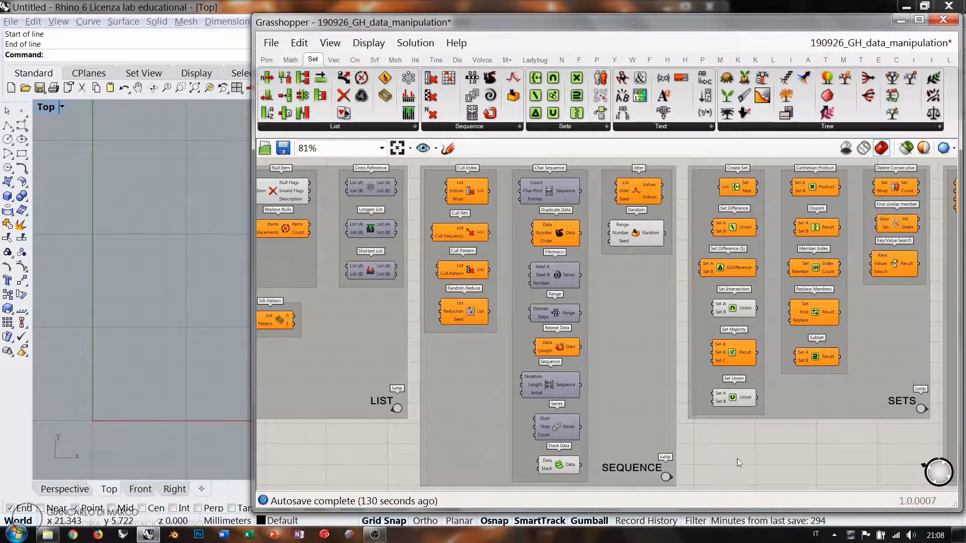
Jump from the Sequence overview to its examples block, enable all components there and clear the selection
left_click(666, 475)
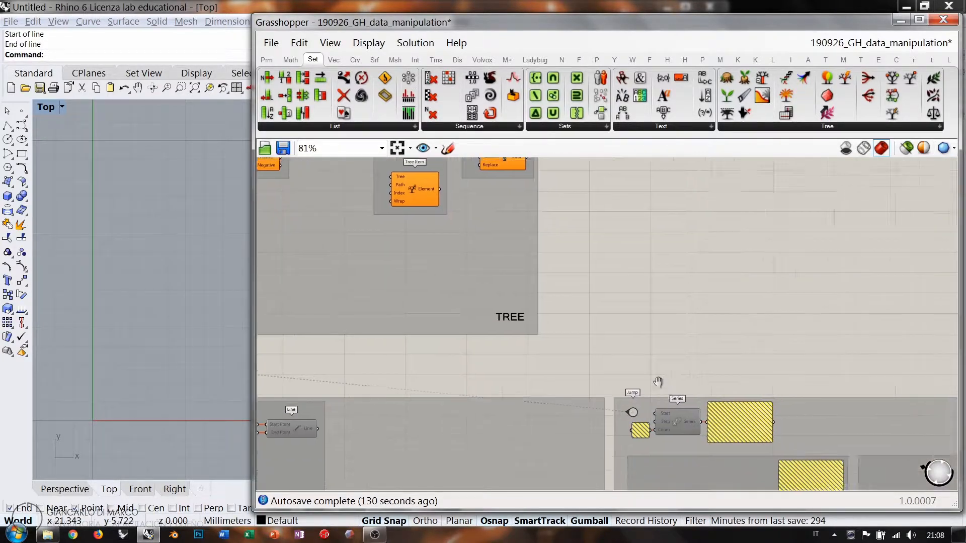
scroll(632, 283, "down", 7)
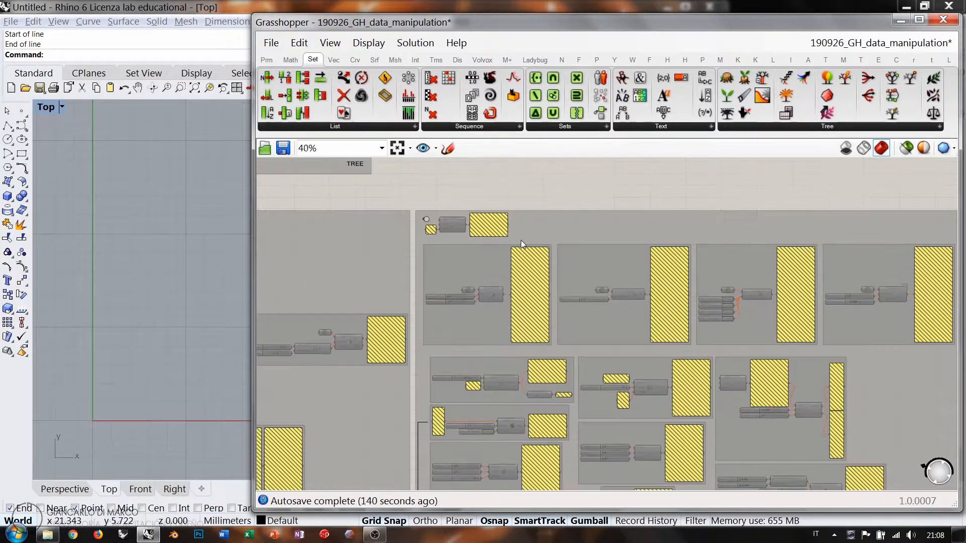
left_click_drag(744, 187, 426, 478)
left_click(499, 183)
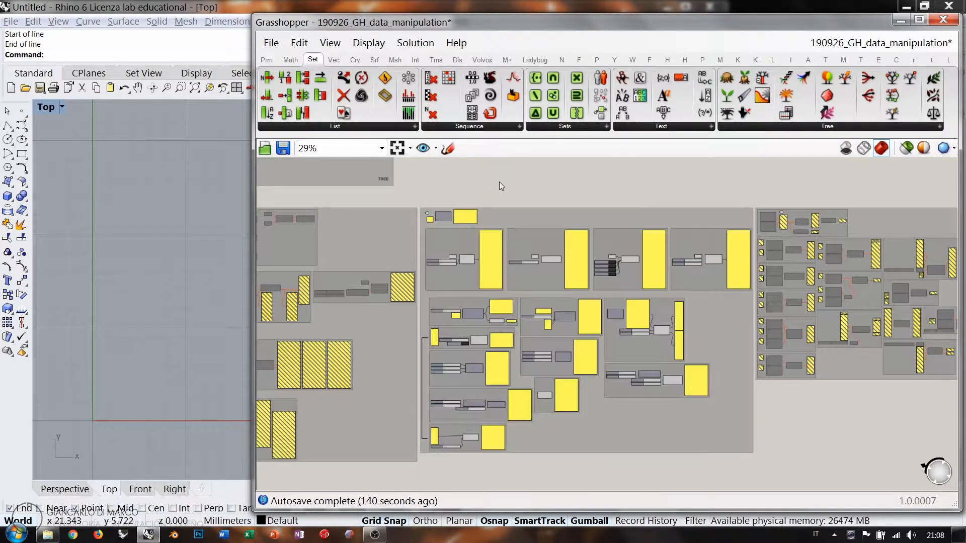
Examine the Series component with its Count input of 100 and the values it outputs
scroll(451, 226, "up", 10)
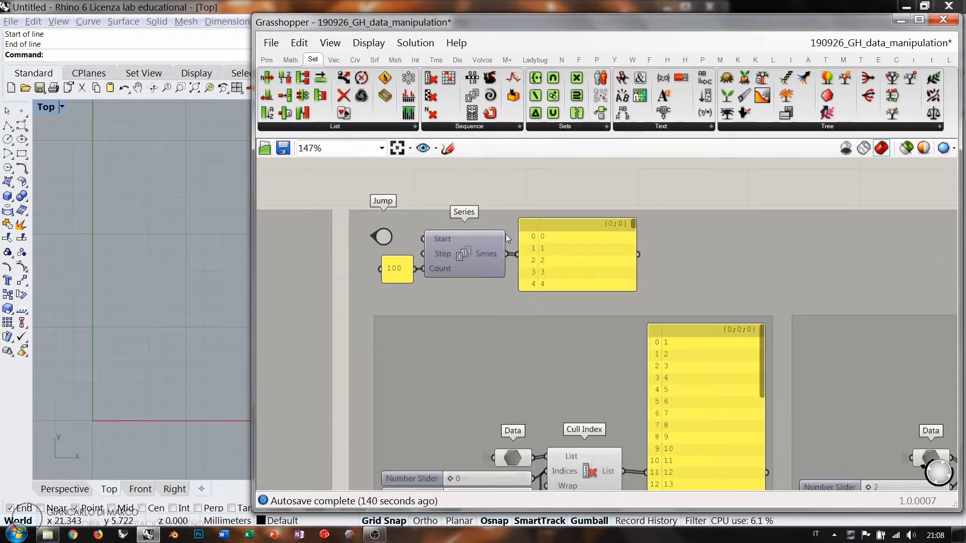
right_click_drag(537, 247, 546, 270)
left_click_drag(654, 300, 653, 298)
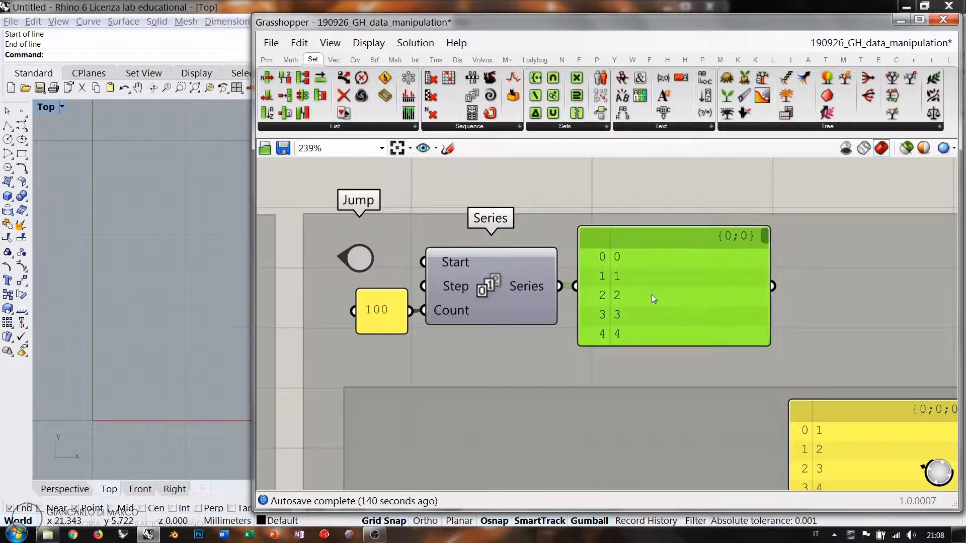
left_click(611, 184)
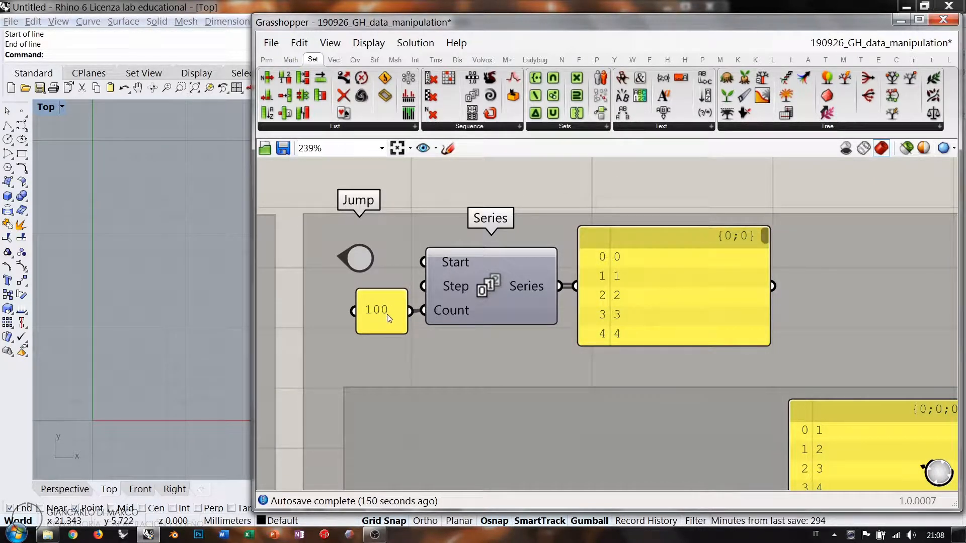
mouse_move(532, 284)
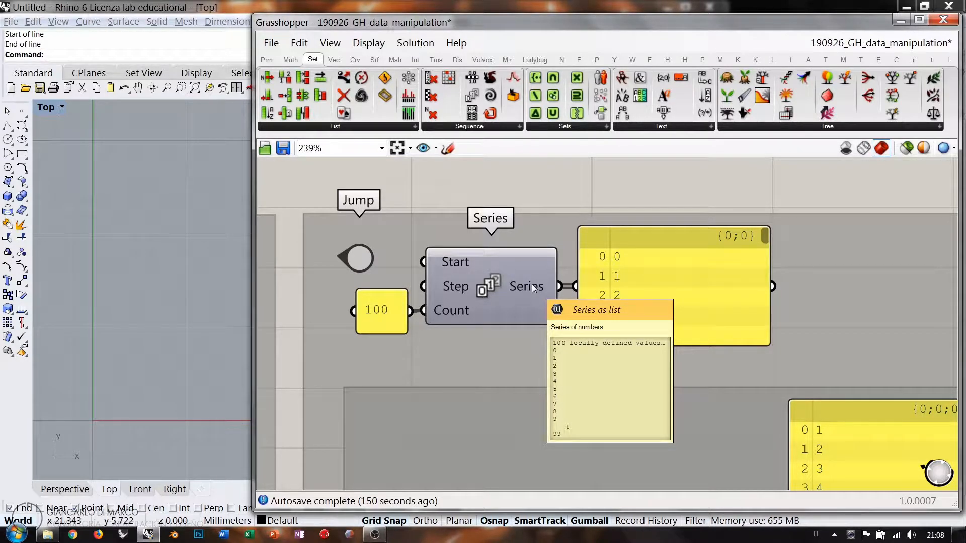
scroll(634, 244, "down", 2)
scroll(633, 244, "down", 1)
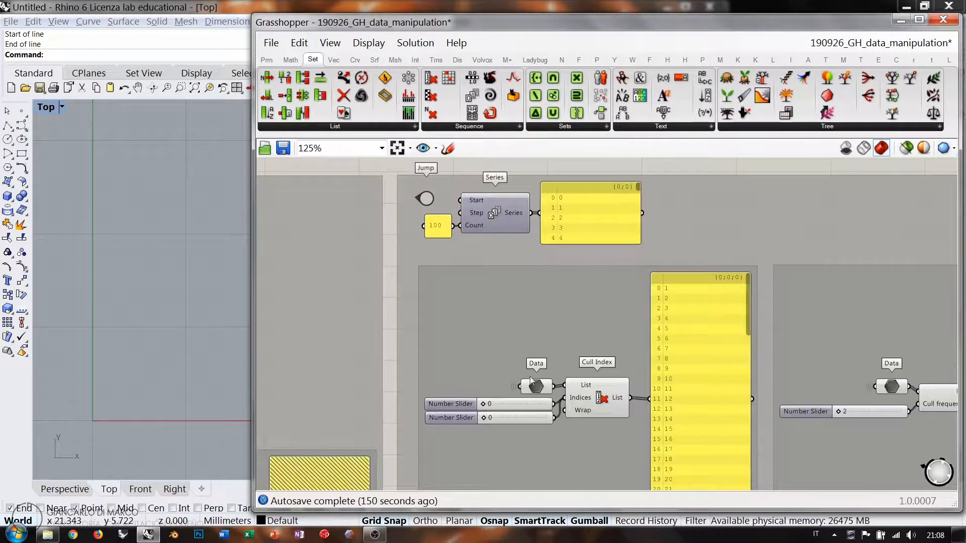
Trace the Cull Index example's Data parameter back to its source and examine the component's wiring and output panel
left_click(537, 384)
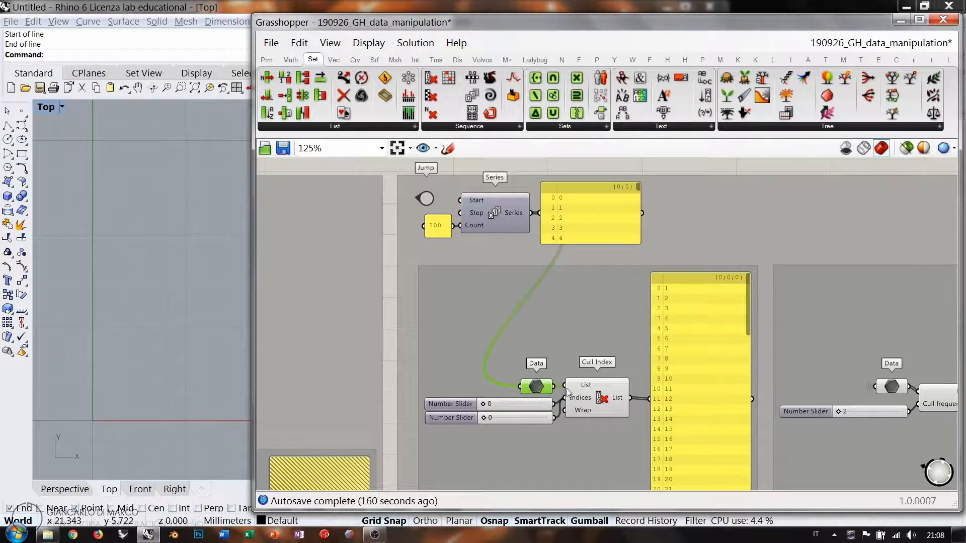
left_click(640, 393)
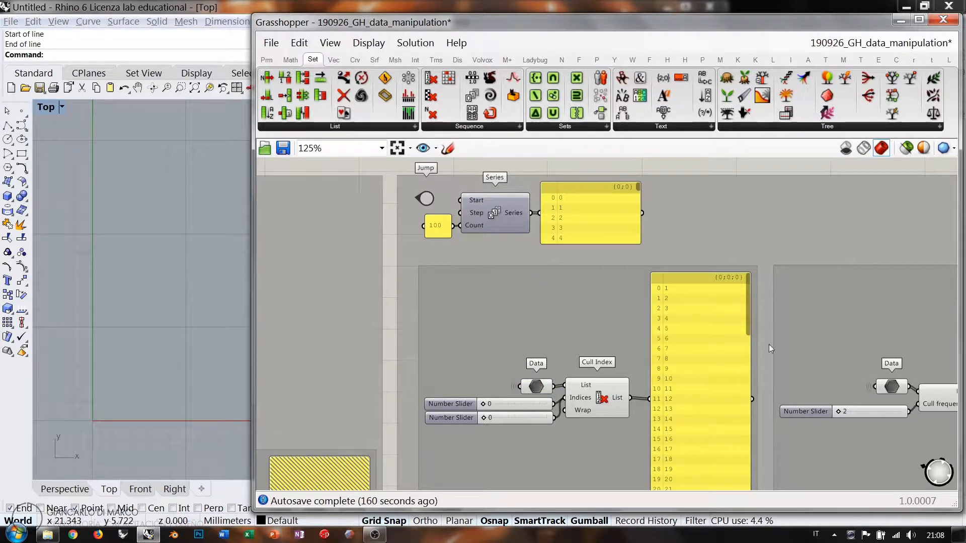
right_click_drag(660, 402, 652, 302)
scroll(656, 312, "up", 1)
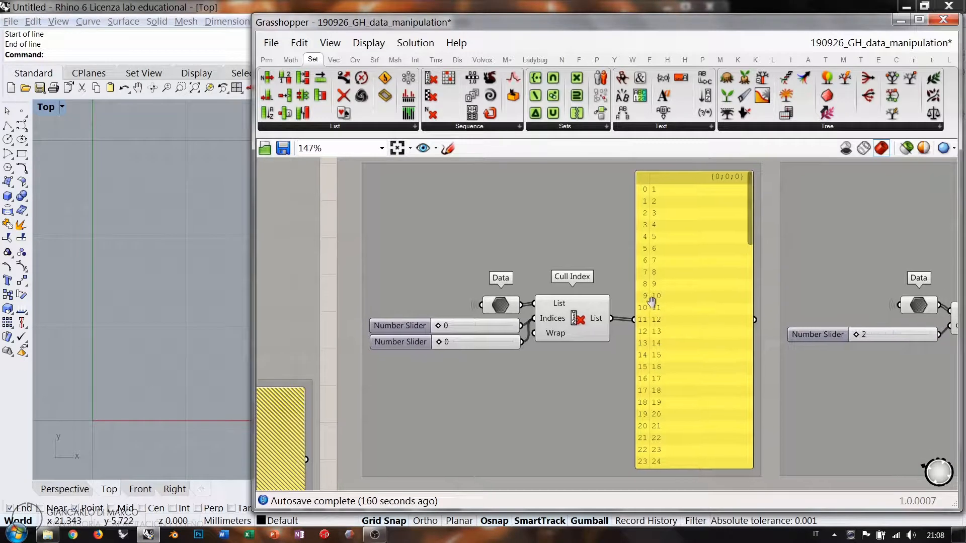
right_click_drag(710, 285, 700, 288)
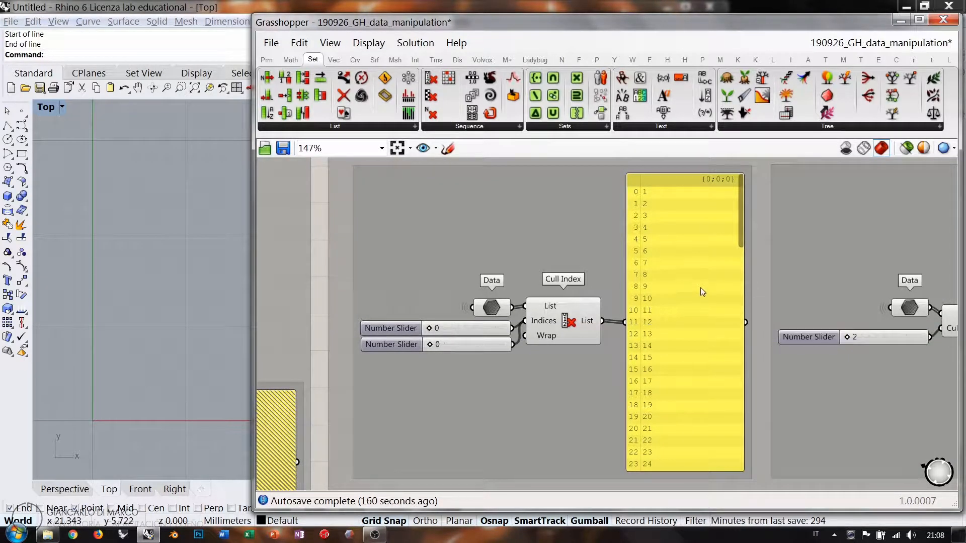
left_click(491, 307)
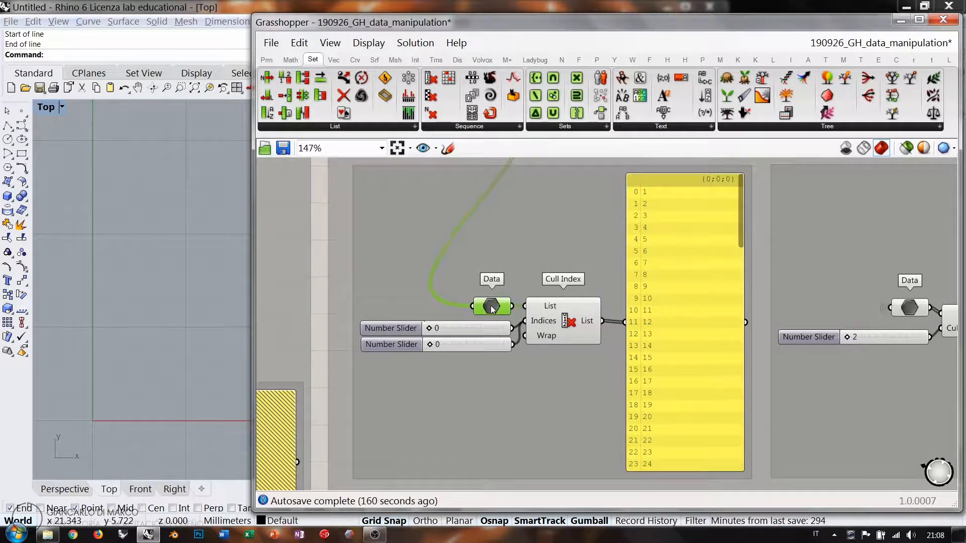
left_click(475, 174)
left_click(469, 127)
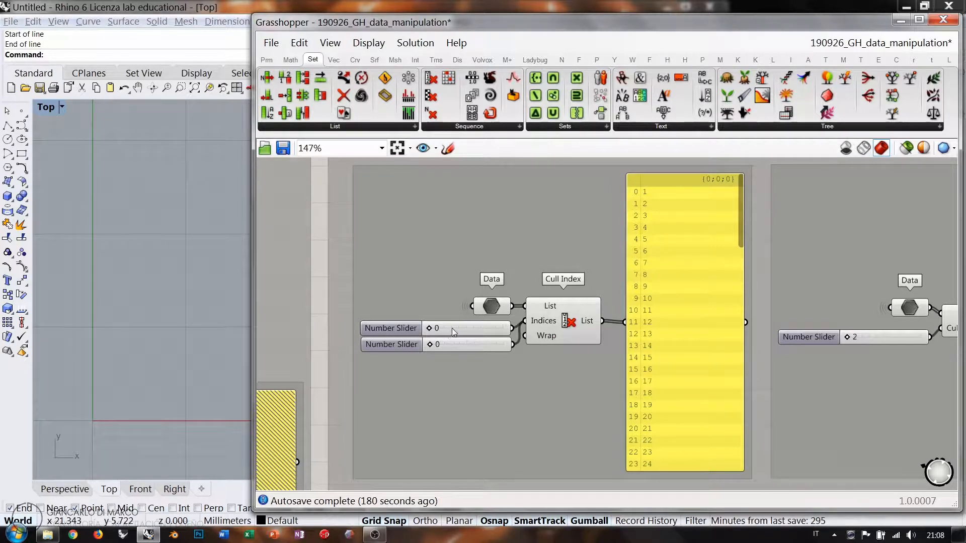
Inspect the two index sliders and compare the contents of Cull Index's List input and List output
left_click(450, 345)
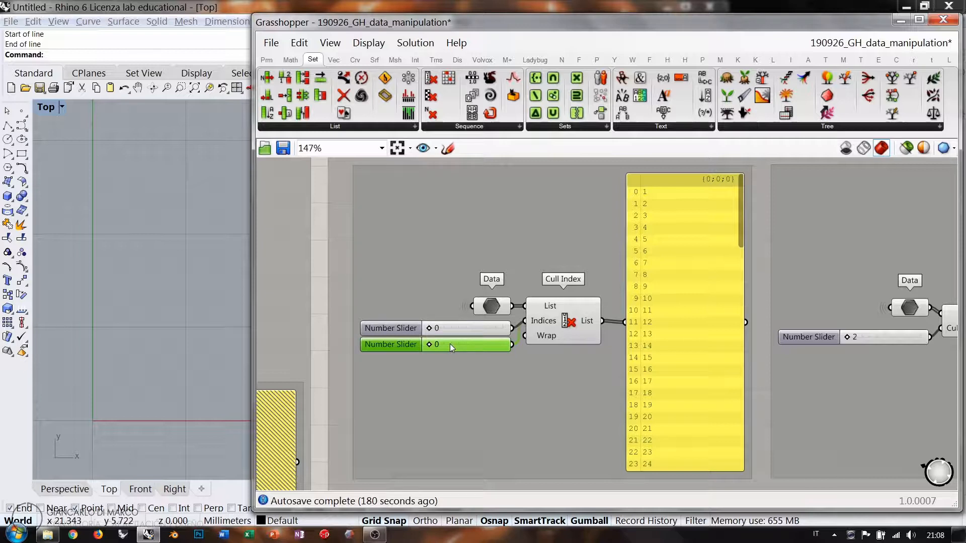
left_click(470, 336)
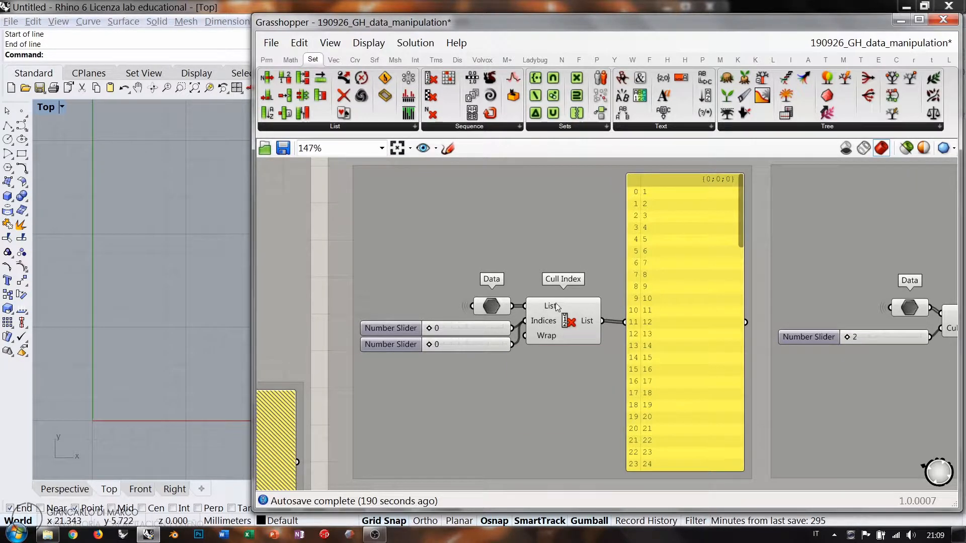
mouse_move(550, 311)
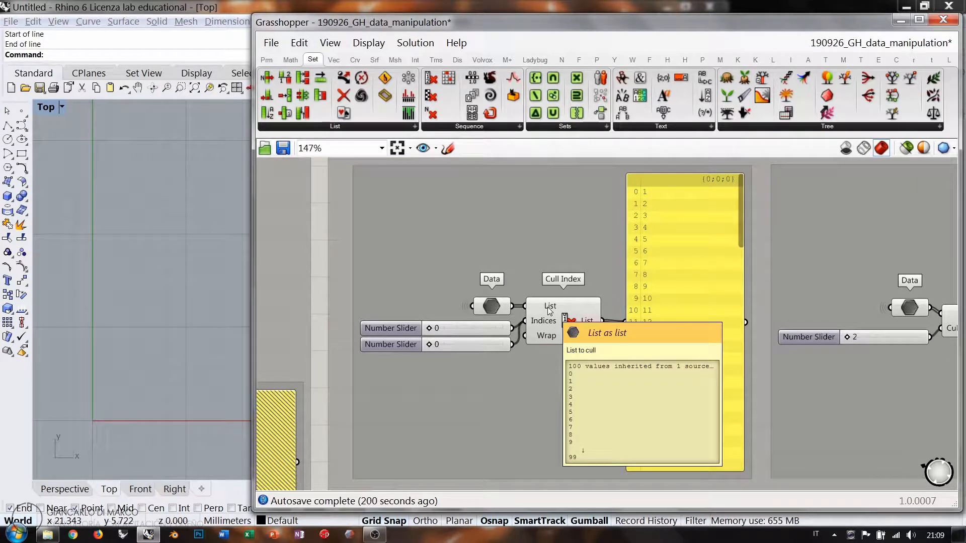
mouse_move(590, 321)
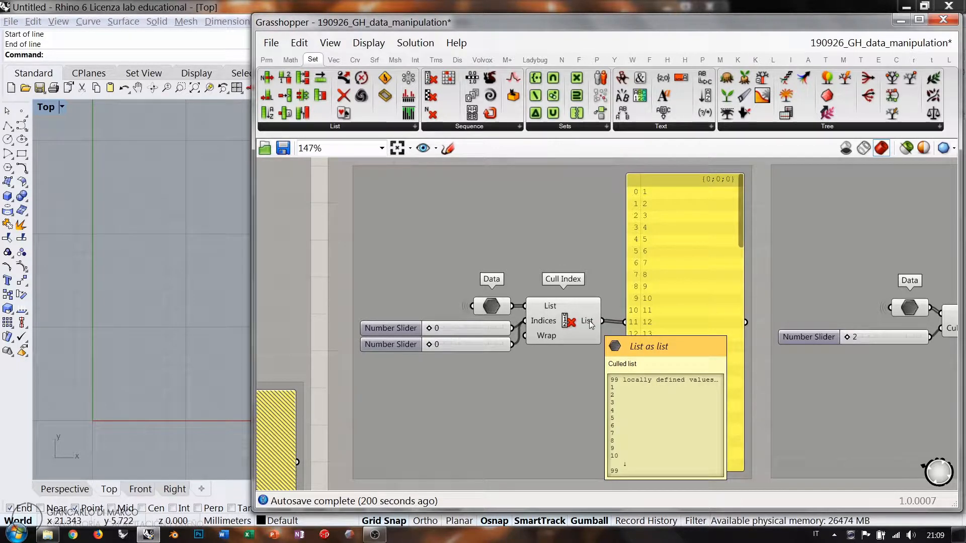
left_click_drag(659, 324, 657, 323)
left_click(611, 308)
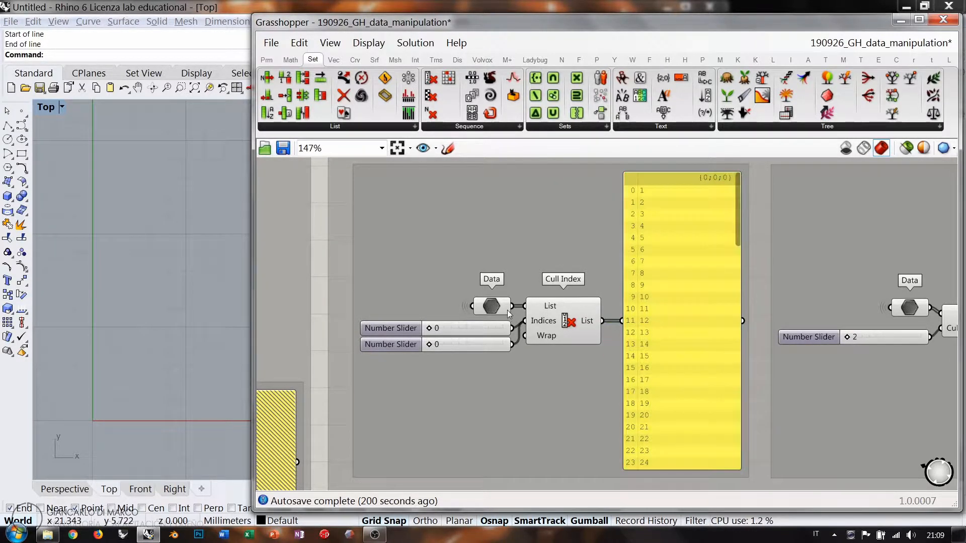
mouse_move(497, 303)
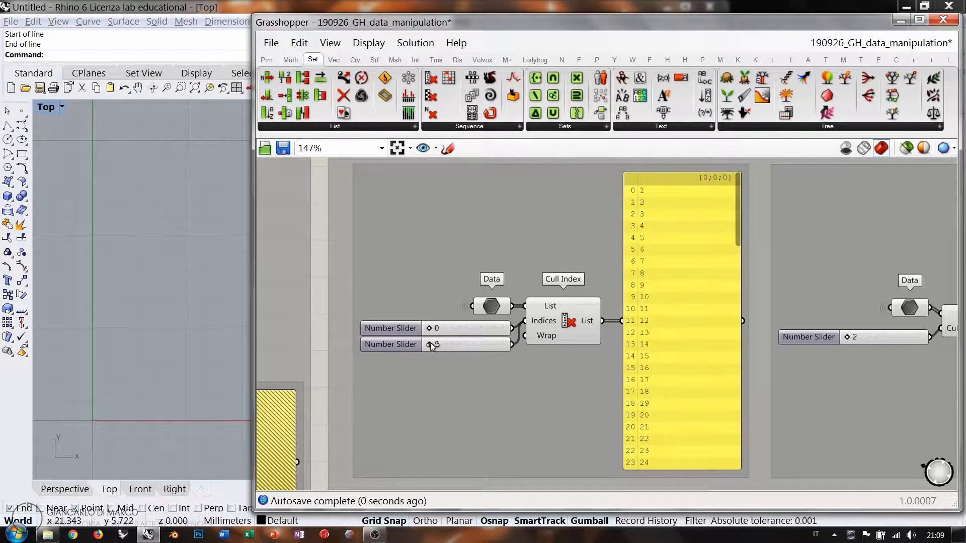
Set the lower Cull Index slider to 1, change it to 8, and check the culled list in the output panel
left_click_drag(428, 345, 433, 345)
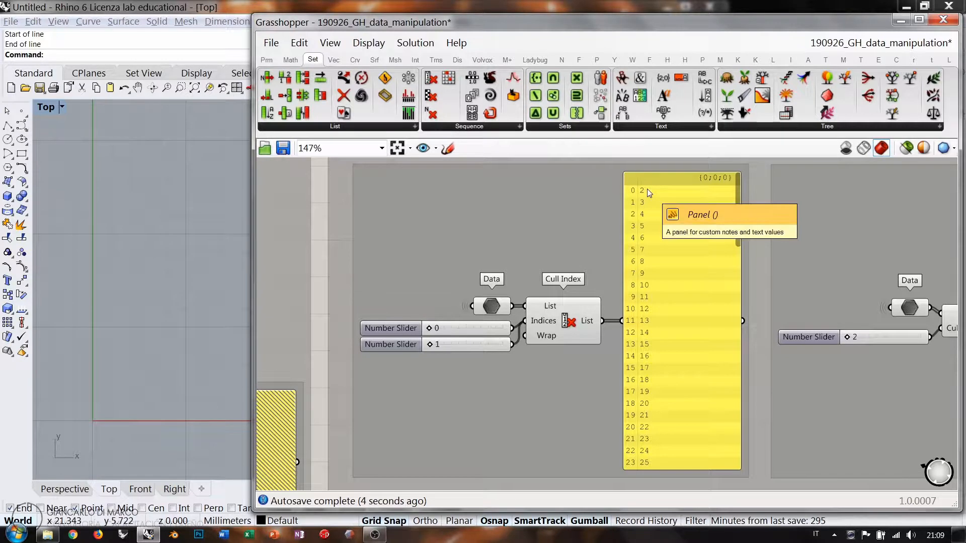
left_click_drag(428, 345, 436, 345)
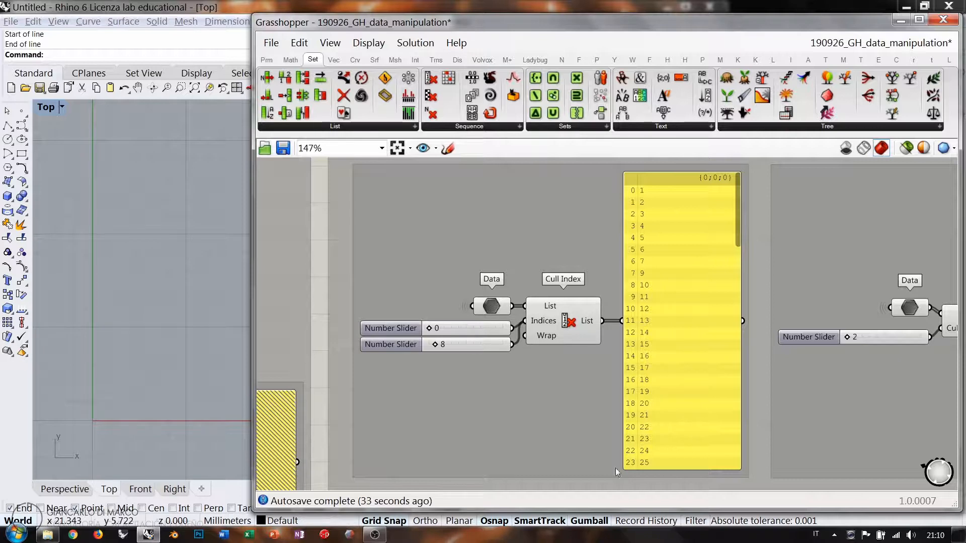
left_click(495, 349)
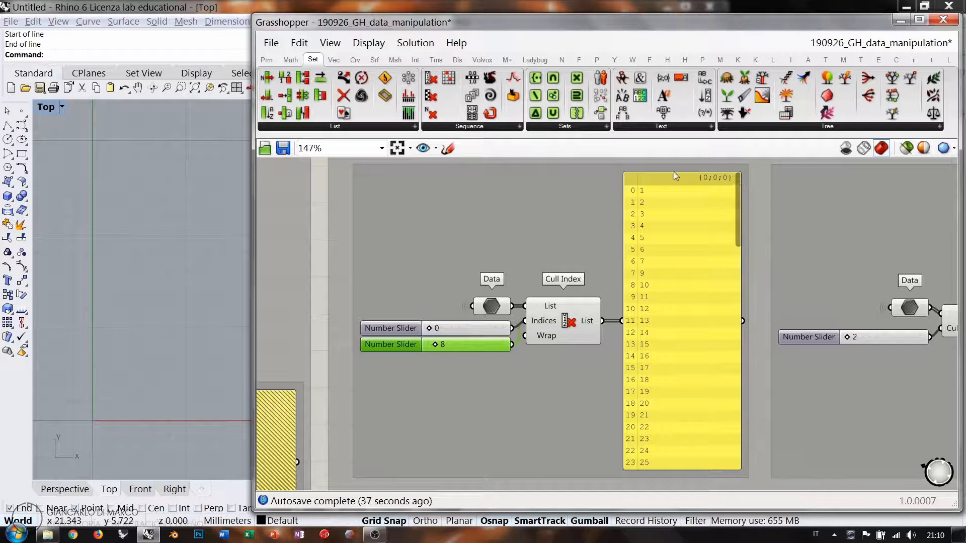
left_click(650, 193)
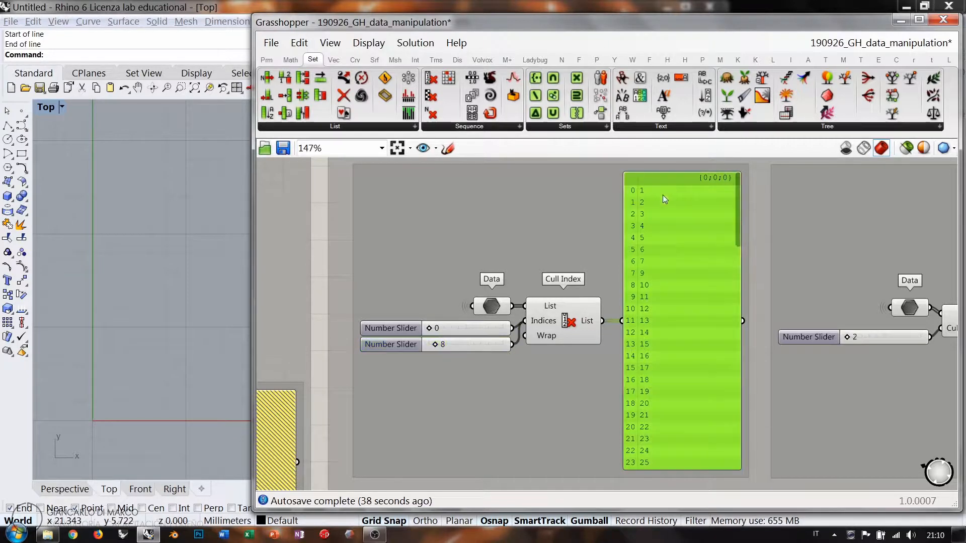
Examine the Cull Index component's Wrap input and the source values held in its Data parameter
key("Escape")
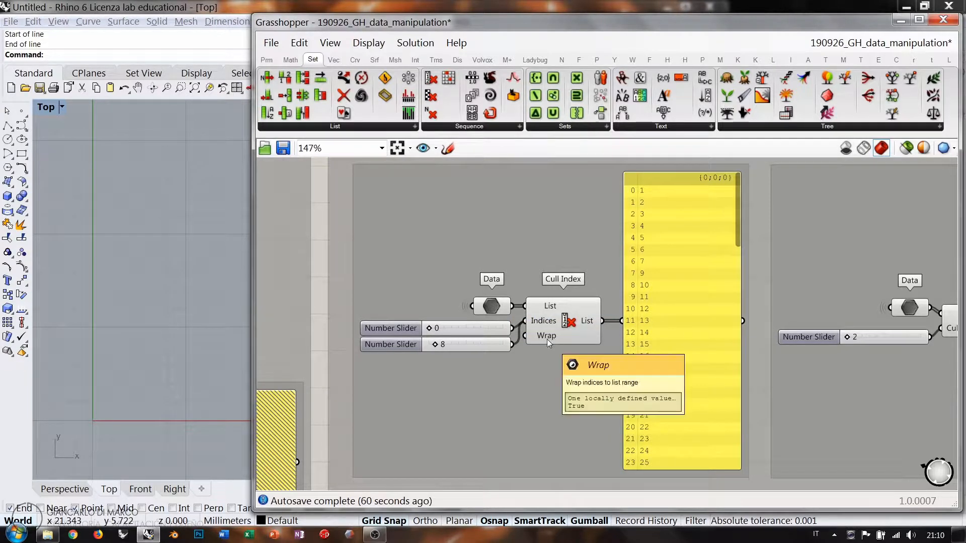
mouse_move(548, 337)
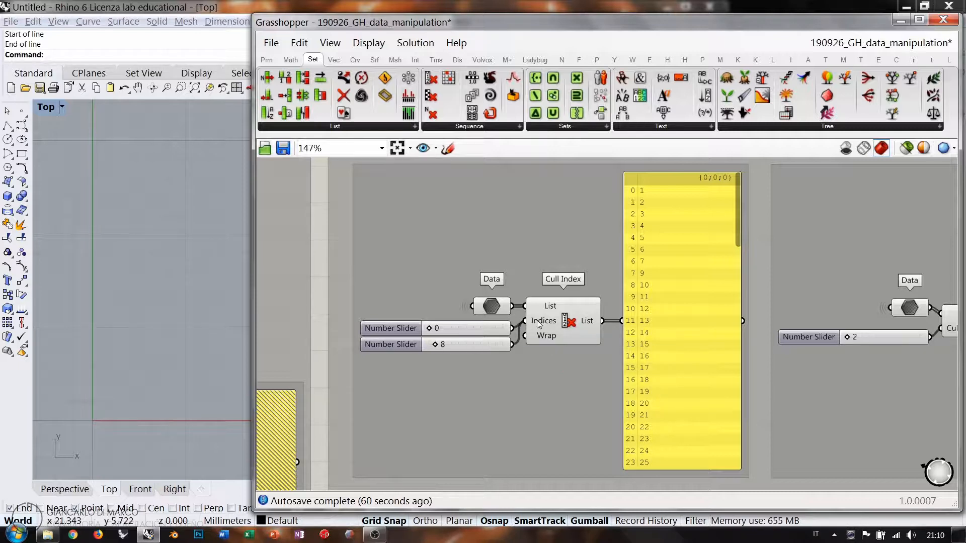
mouse_move(495, 309)
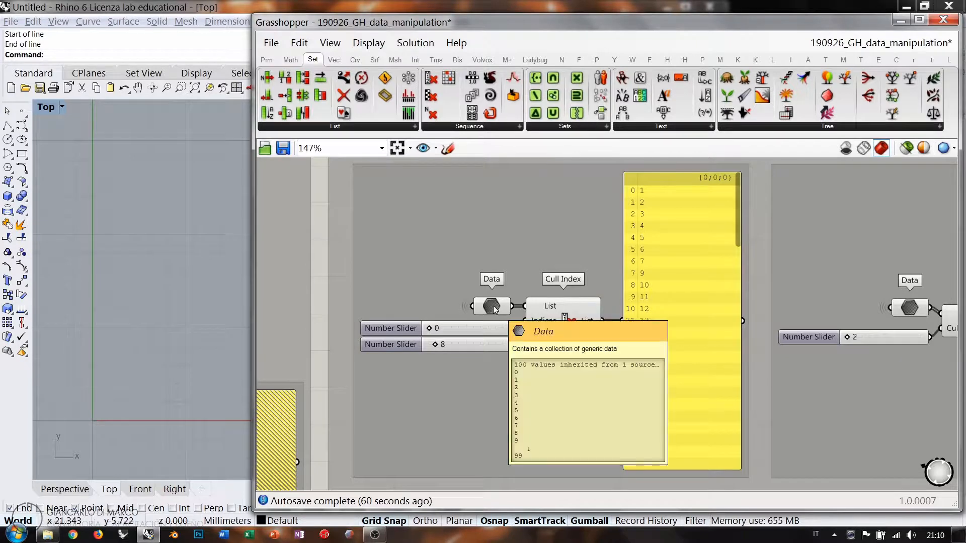
scroll(613, 313, "down", 3)
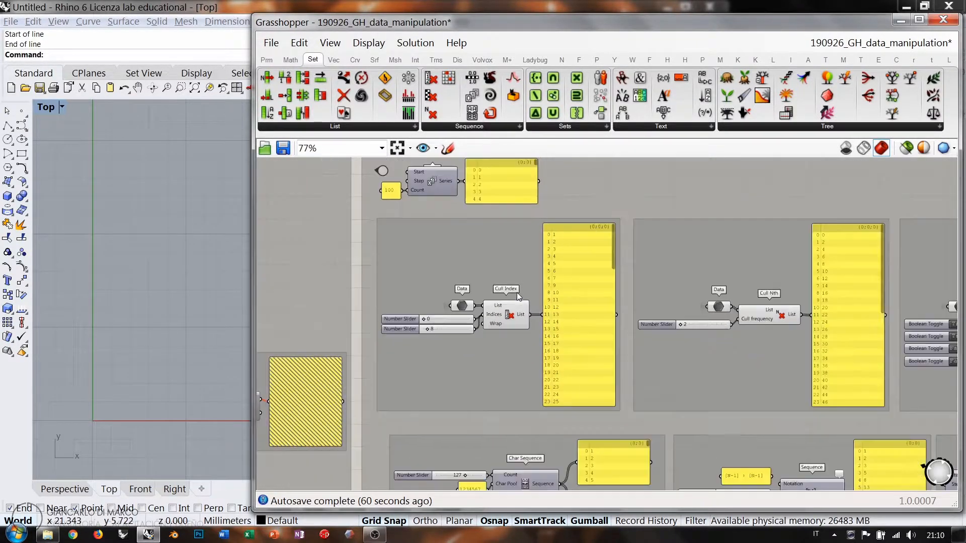
Inspect the Cull Nth example's frequency slider and the component's culled List output
scroll(675, 316, "up", 3)
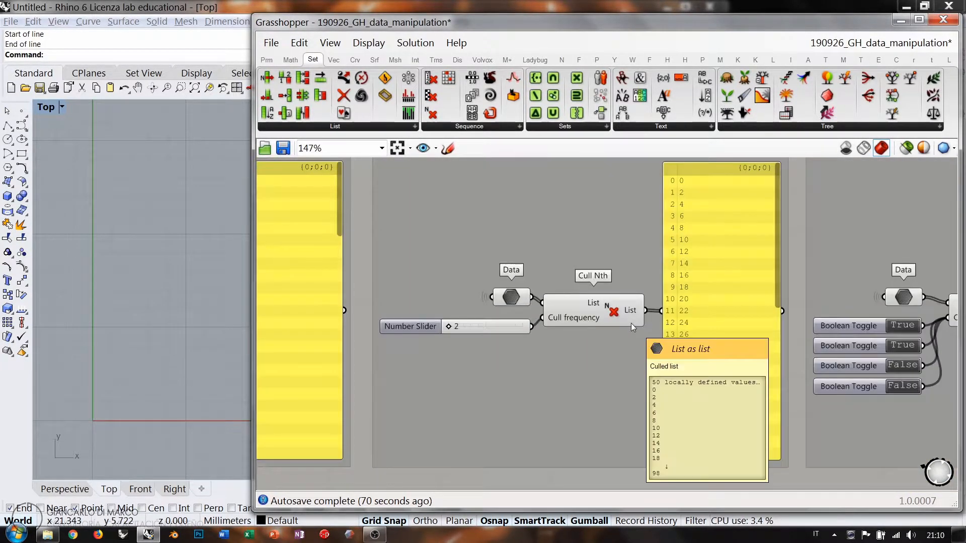
right_click_drag(631, 267, 637, 271)
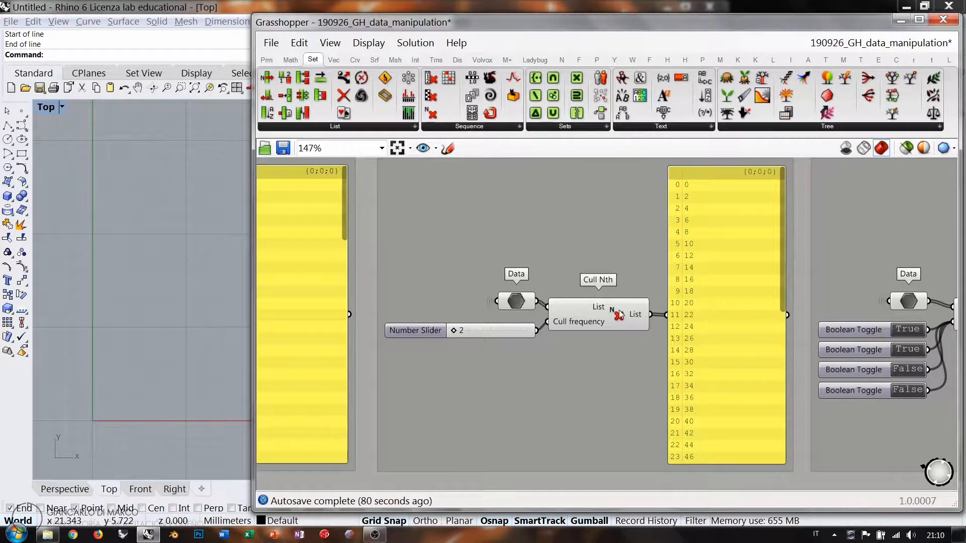
left_click(491, 332)
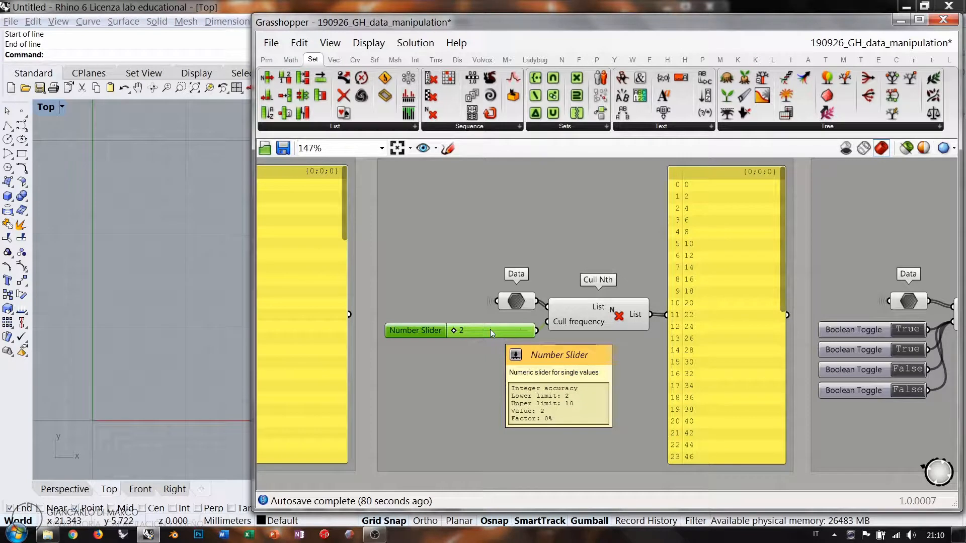
double_click(490, 330)
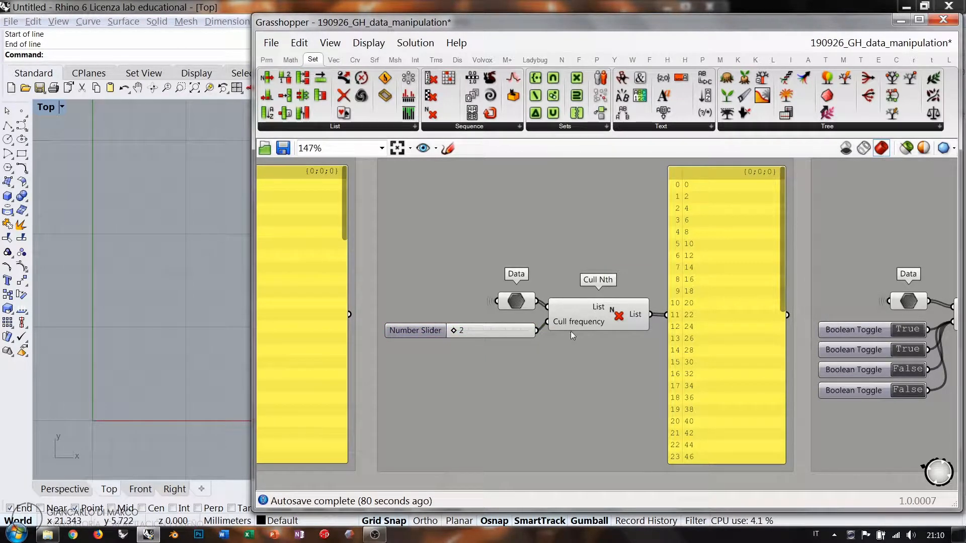
Duplicate the Cull Nth output panel, feed it from the Data parameter and place it beside the original panel for comparison
left_click_drag(723, 296, 598, 294, "alt")
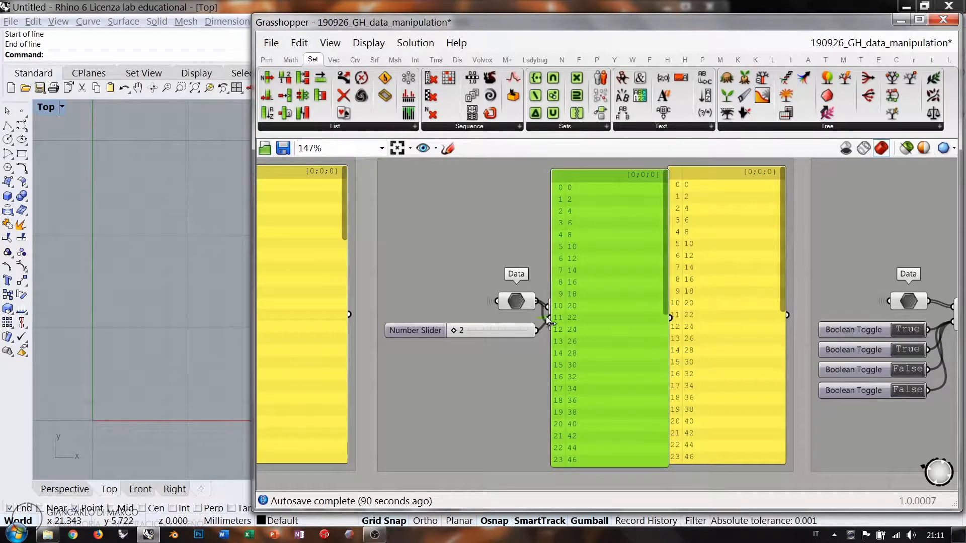
left_click_drag(546, 317, 549, 318)
right_click_drag(640, 291, 575, 300)
left_click_drag(571, 272, 717, 270)
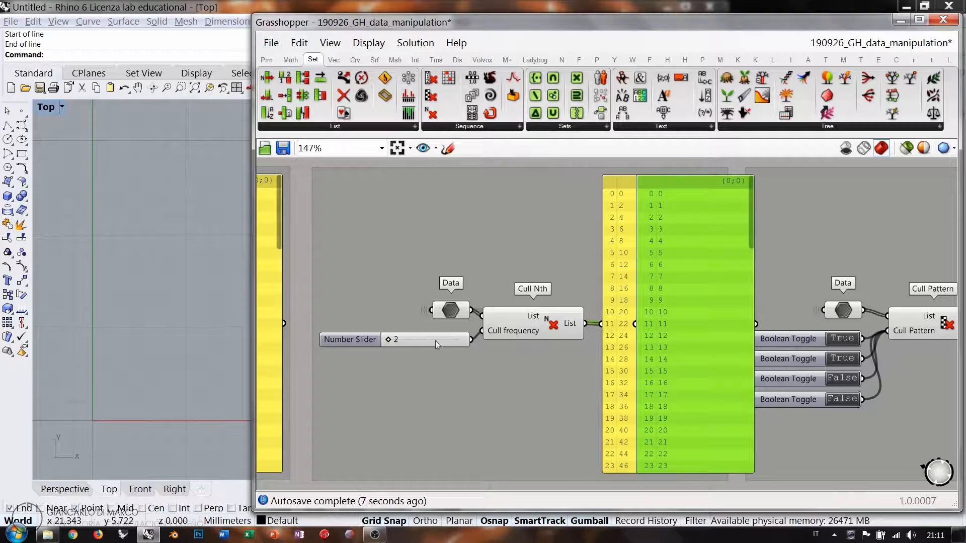
left_click(668, 201)
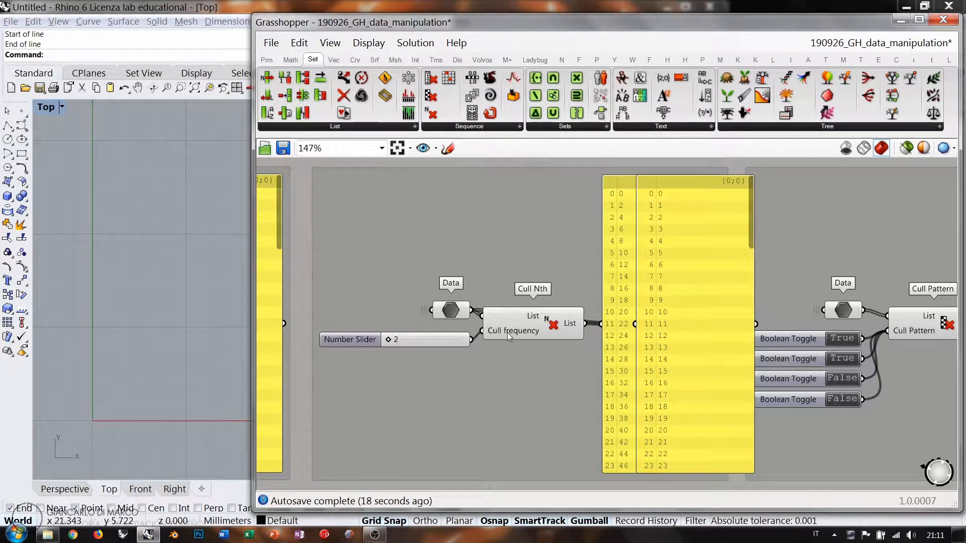
Set the Cull frequency slider to 3 and compare the culled list with the source list panel
mouse_move(508, 330)
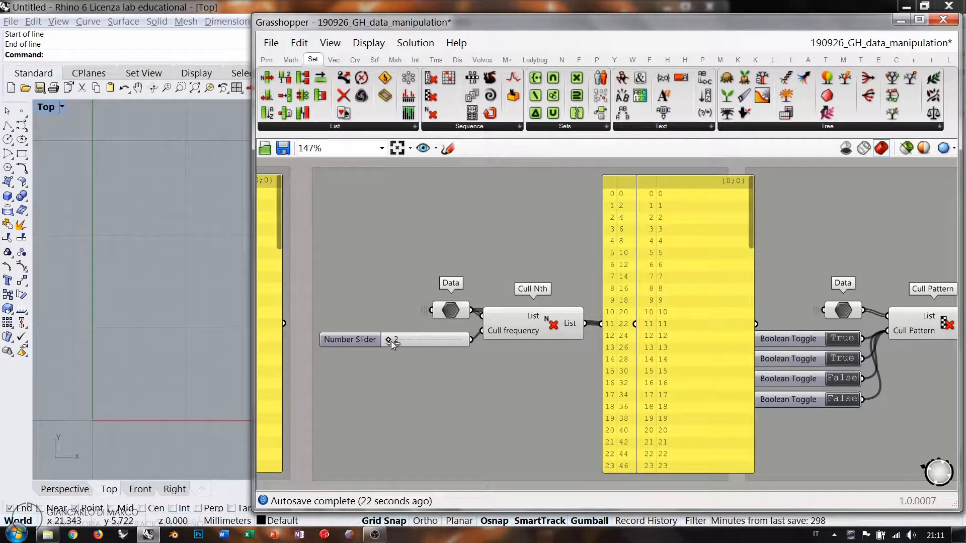
left_click_drag(394, 343, 397, 344)
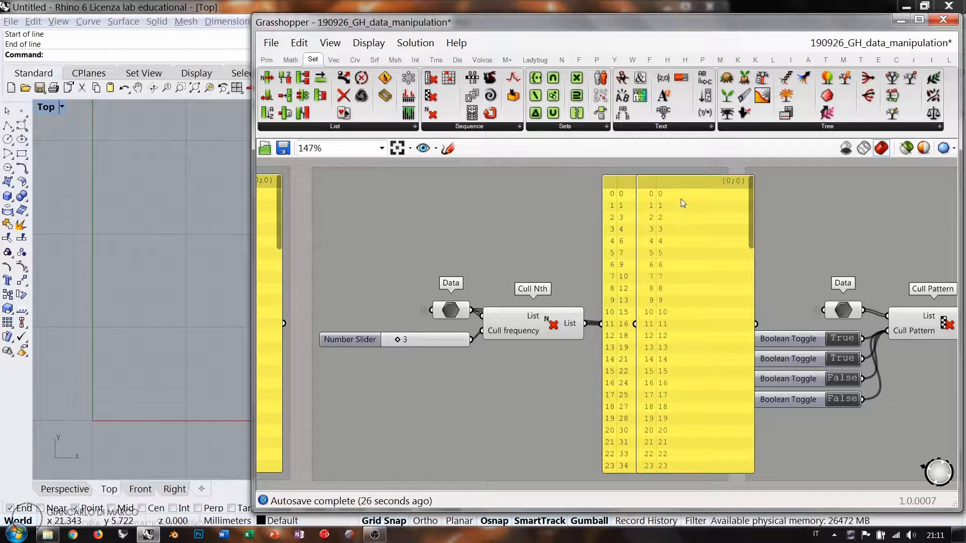
left_click_drag(686, 247, 692, 247)
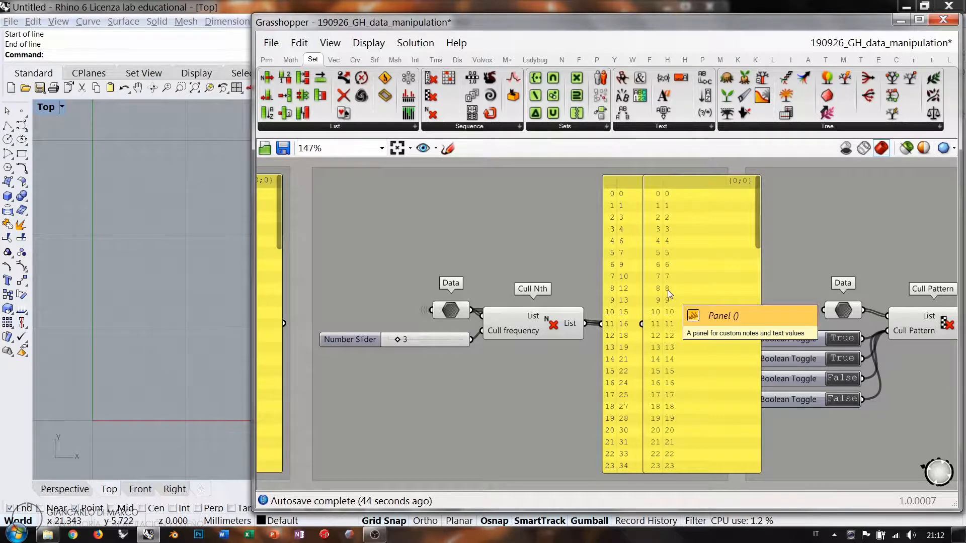
Set the Cull frequency slider to 4 and delete the source list comparison panel
left_click_drag(401, 339, 406, 340)
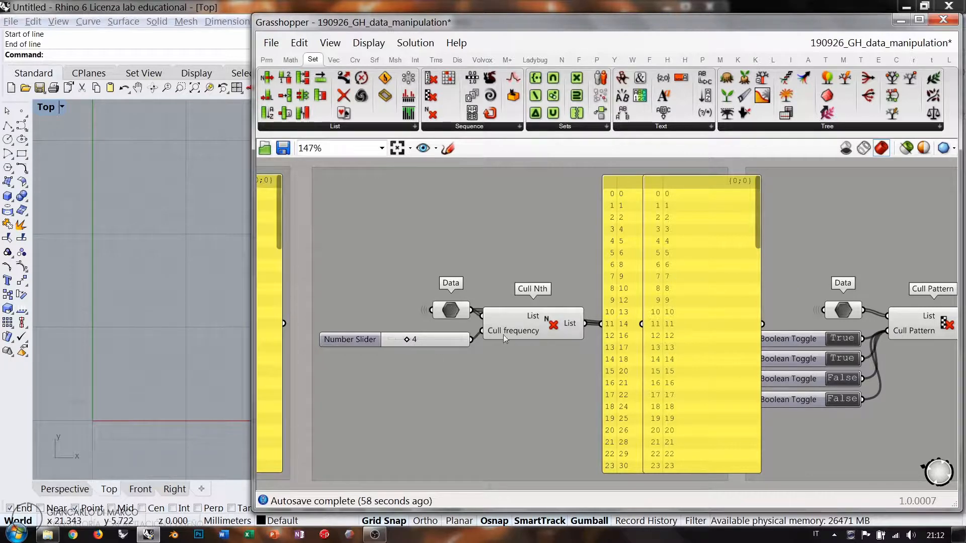
left_click(704, 294)
key("Delete")
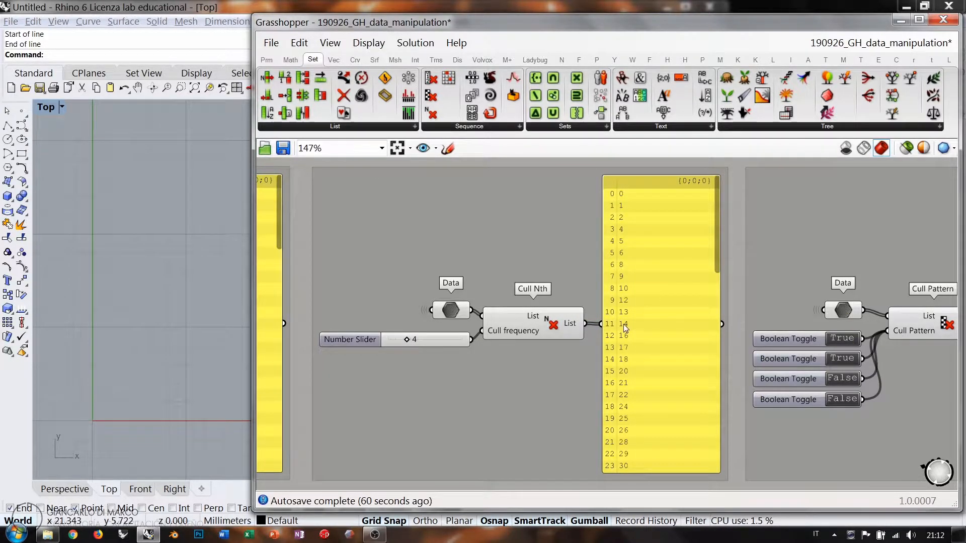
left_click_drag(624, 324, 623, 321)
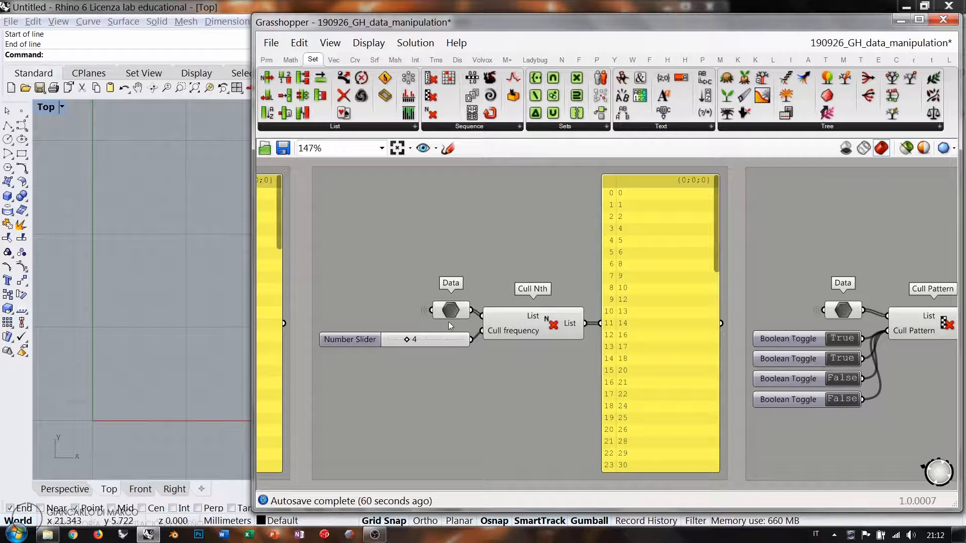
left_click(445, 339)
In the Cull Pattern example, switch the last two Boolean toggles to True and the first two to False, checking the output list
right_click_drag(736, 311, 388, 306)
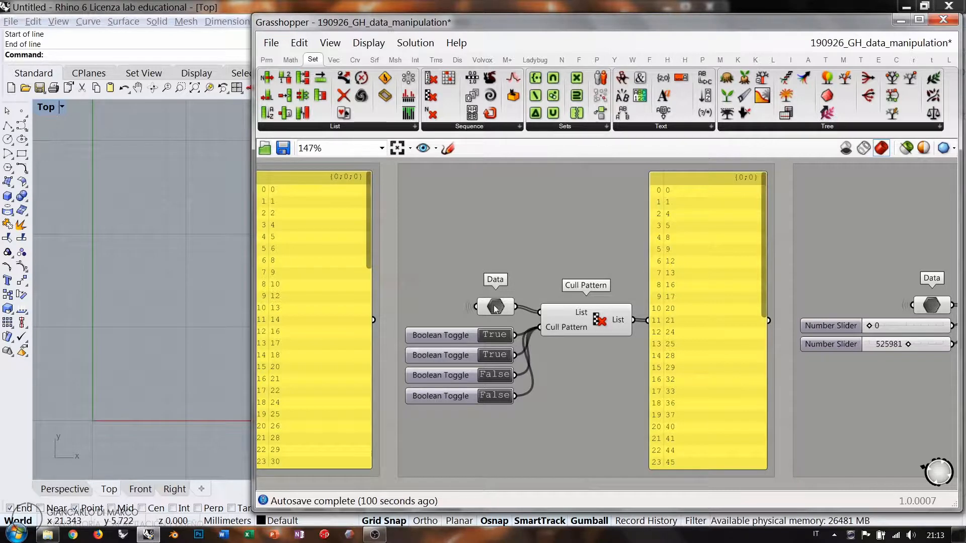
mouse_move(496, 309)
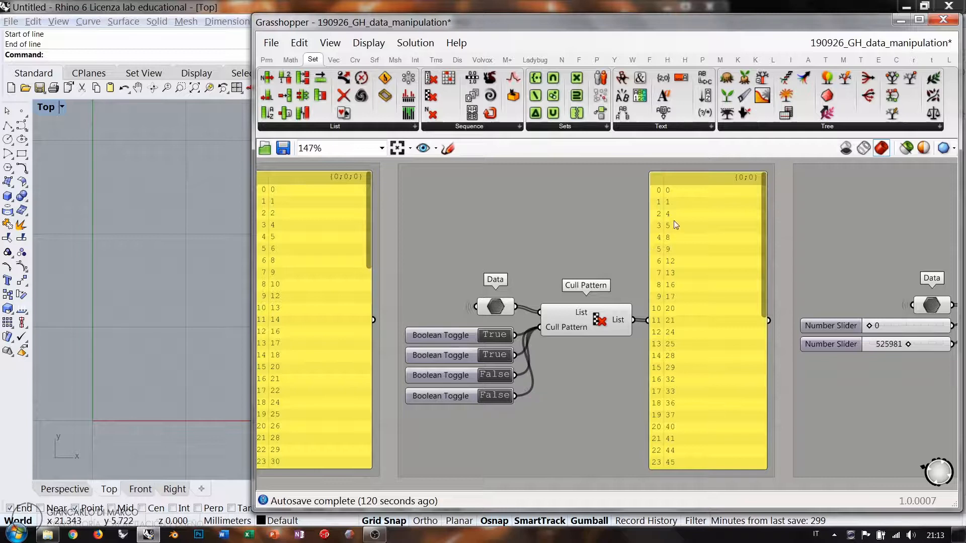
left_click(494, 375)
left_click(490, 398)
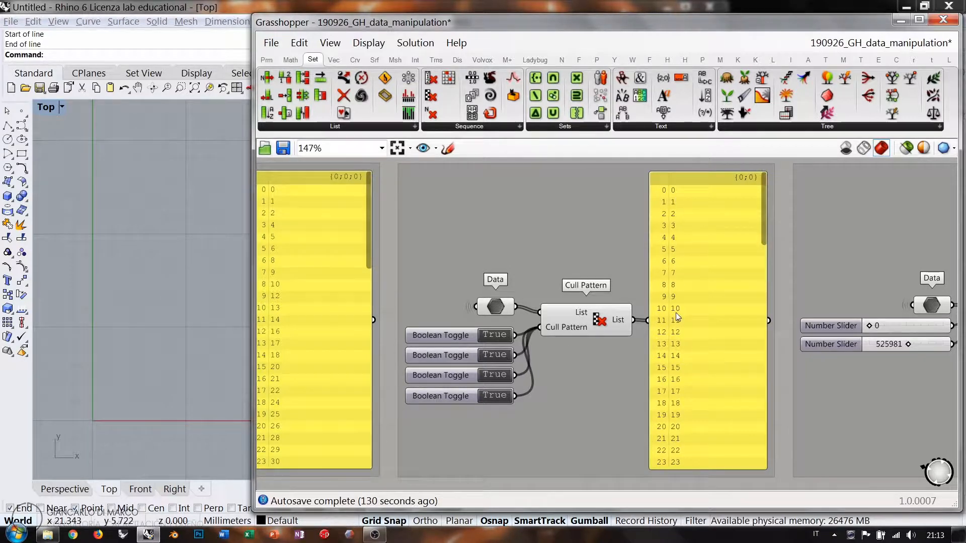
left_click(498, 336)
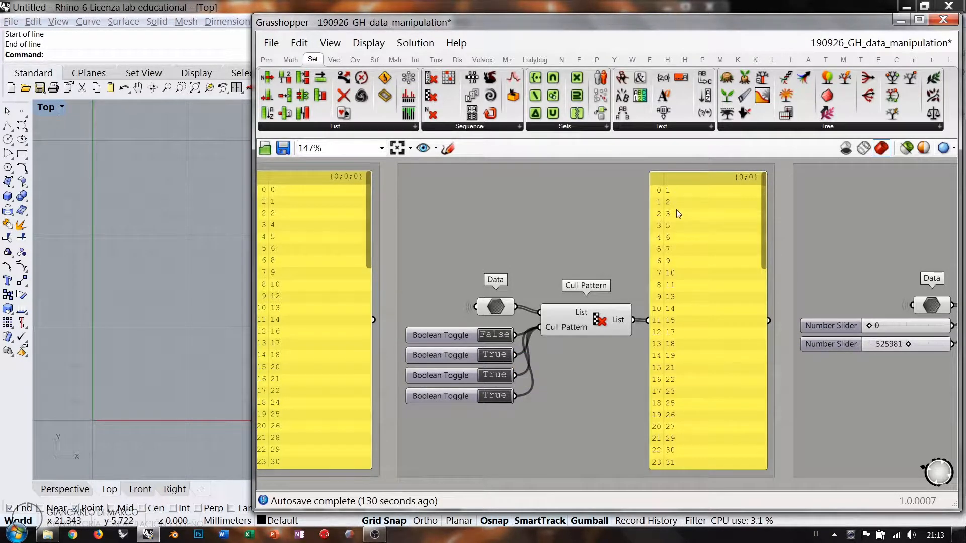
double_click(495, 355)
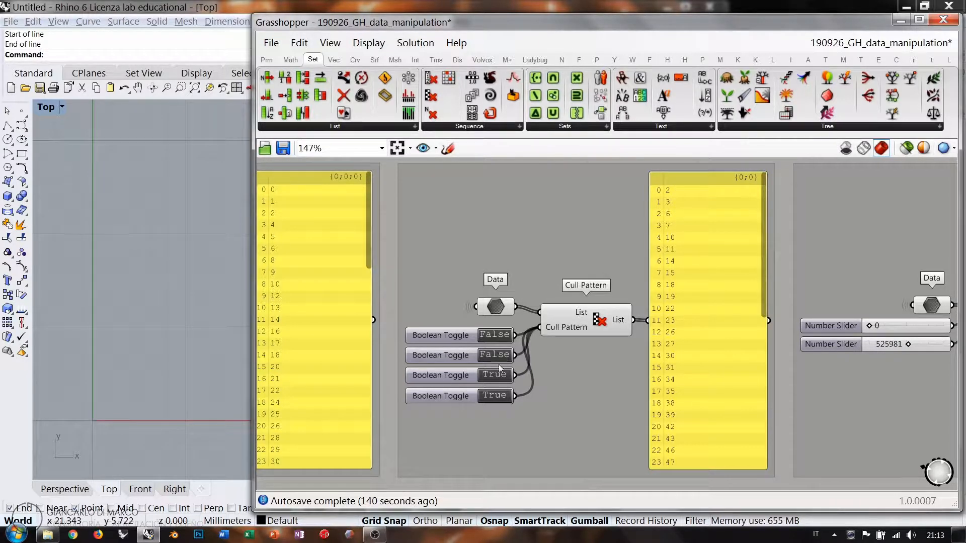
Set the four Cull Pattern toggles to True, True, False, False
double_click(494, 336)
double_click(495, 375)
double_click(495, 355)
double_click(493, 396)
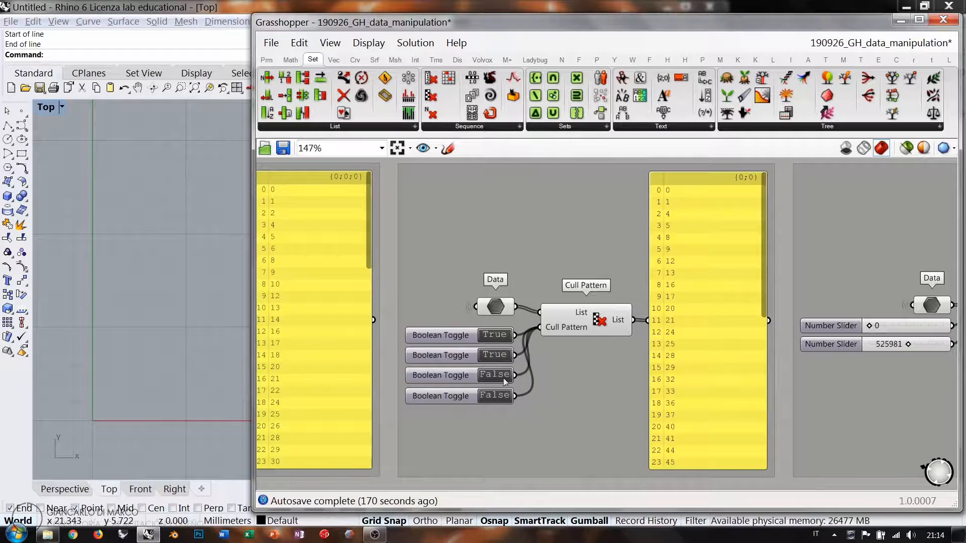
Copy the Cull Pattern example's Data parameter, four Boolean toggles, component and output panel to the empty canvas below the list examples
scroll(620, 275, "down", 3)
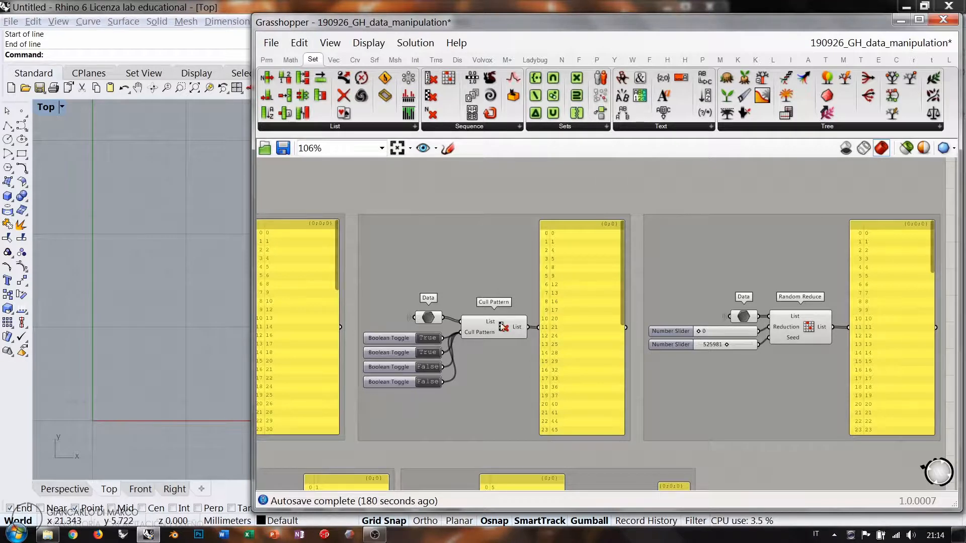
right_click_drag(476, 333, 562, 315)
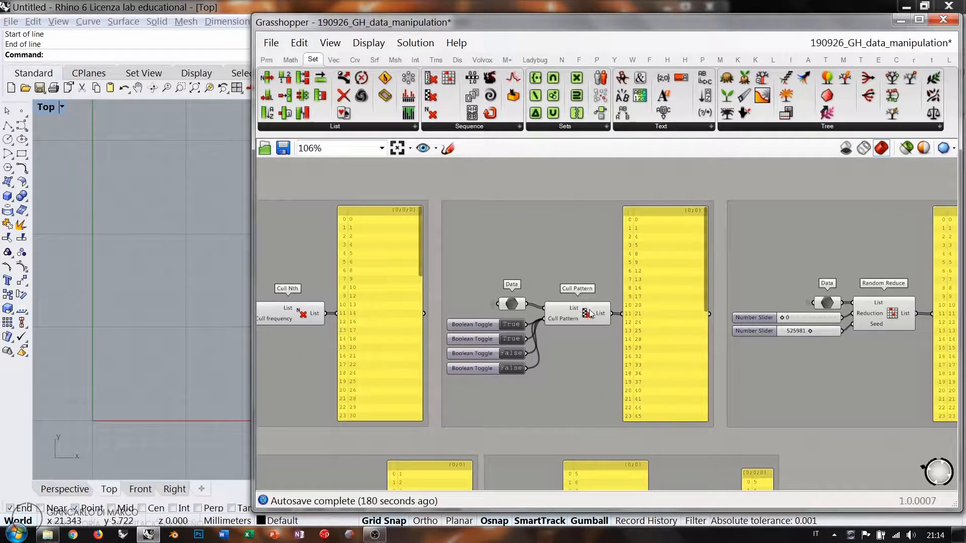
scroll(584, 309, "up", 2)
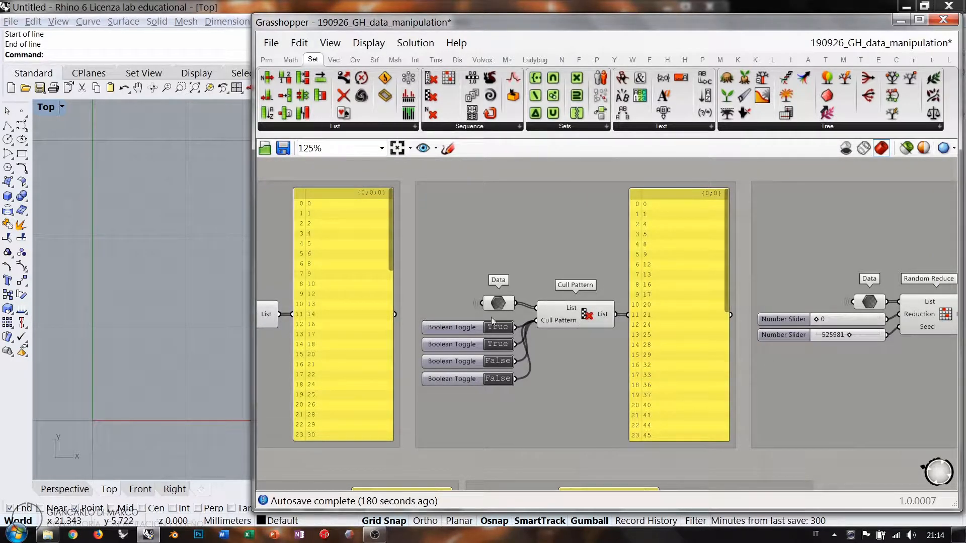
left_click(498, 303)
left_click(475, 328, "shift")
left_click(445, 344, "shift")
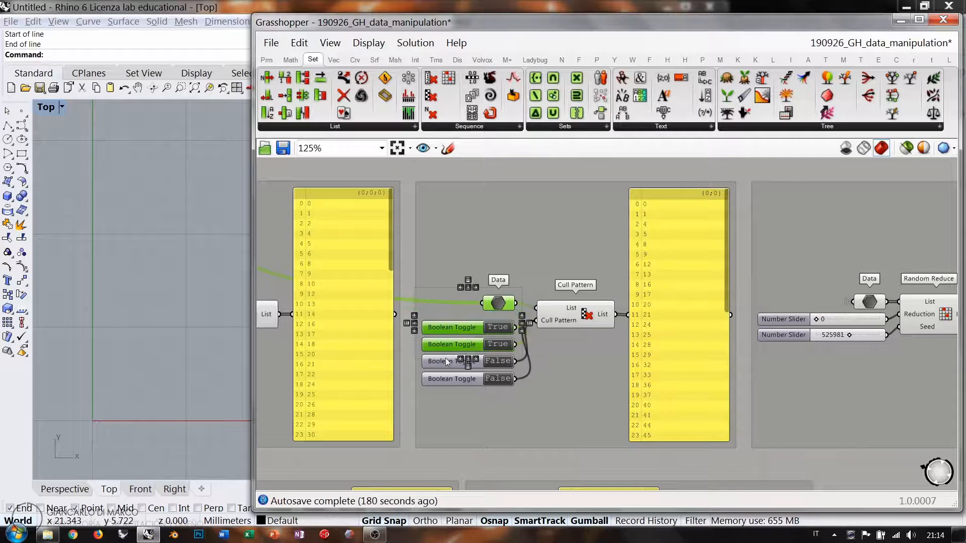
left_click(445, 360, "shift")
left_click(444, 377, "shift")
left_click(572, 316, "shift")
left_click(674, 308, "shift")
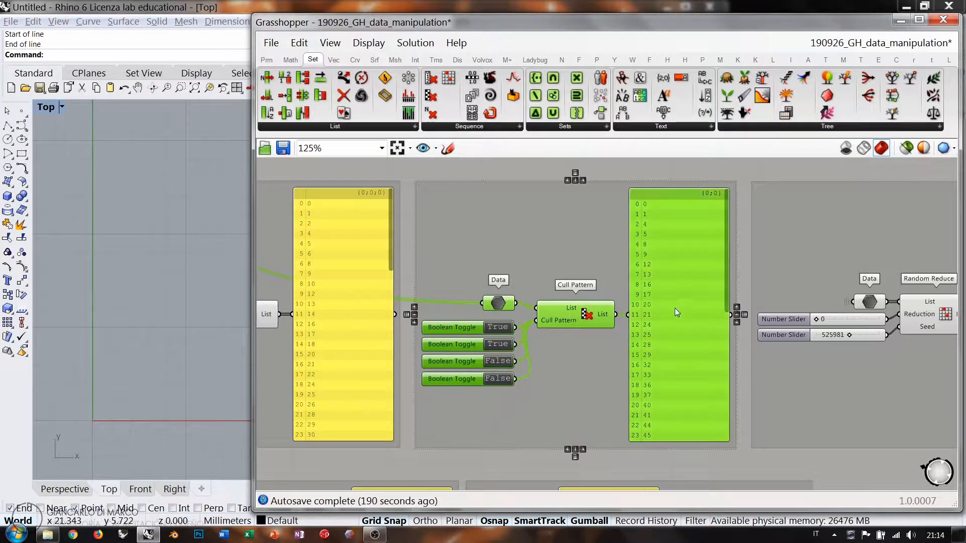
scroll(685, 297, "down", 4)
scroll(659, 319, "up", 3)
scroll(659, 318, "down", 5)
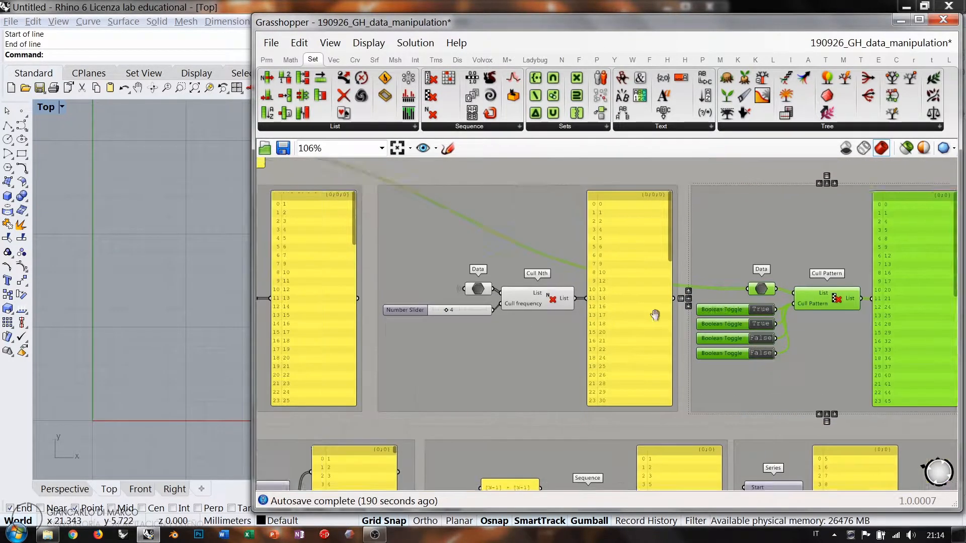
scroll(737, 302, "up", 6)
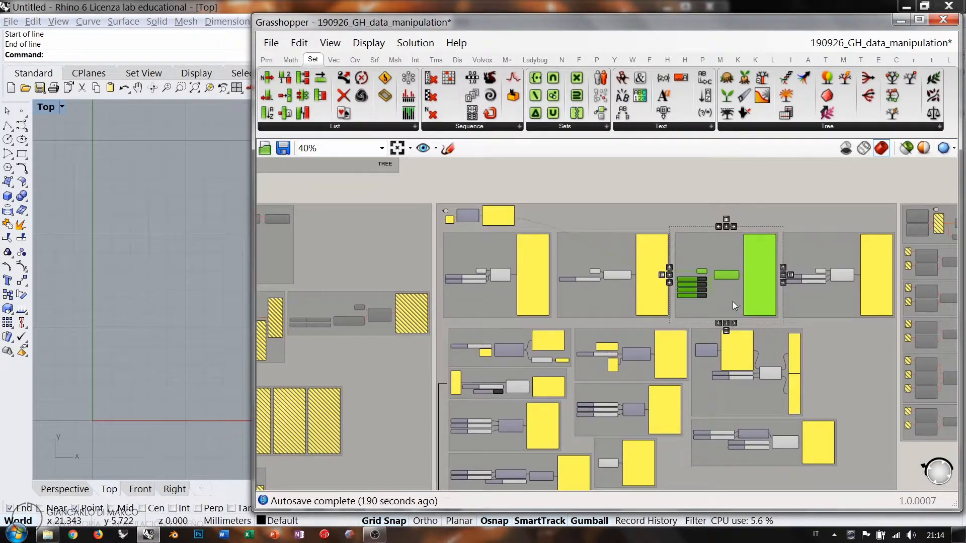
scroll(771, 286, "down", 6)
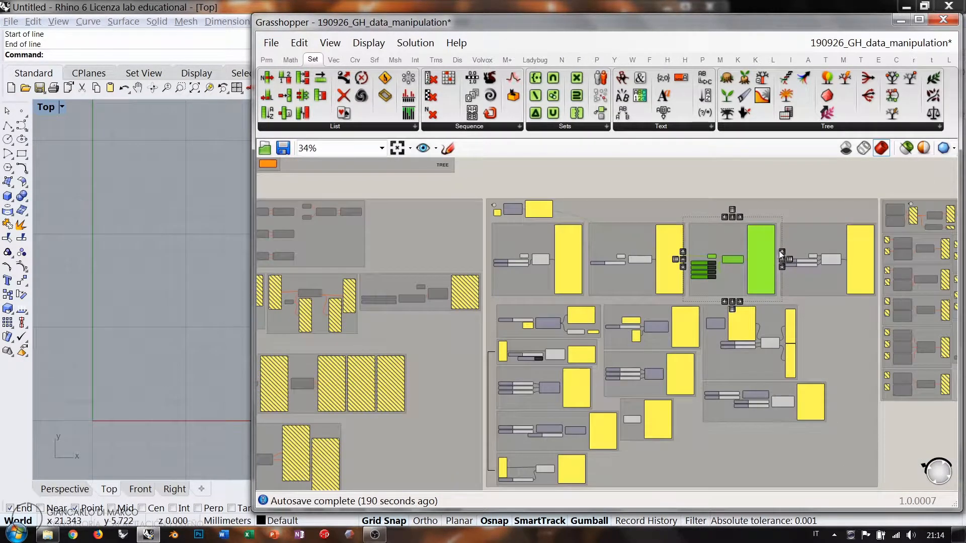
right_click_drag(778, 252, 850, 241)
scroll(850, 241, "down", 1)
left_click_drag(858, 240, 449, 453)
scroll(732, 372, "up", 7)
left_click(719, 317)
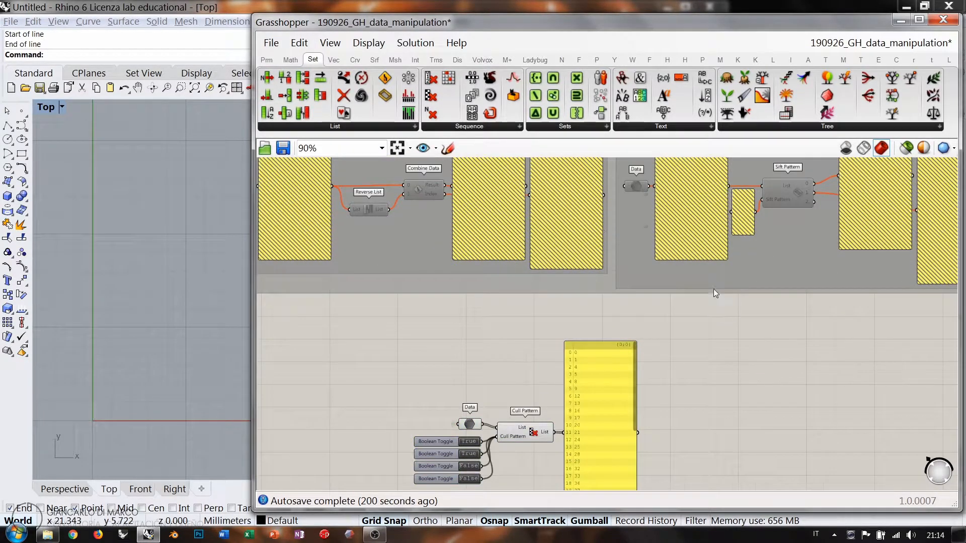
Return to the Sequence examples and review the available Sequence and List components
right_click_drag(707, 297, 583, 443)
scroll(584, 432, "down", 3)
right_click_drag(770, 246, 461, 308)
right_click_drag(833, 290, 667, 297)
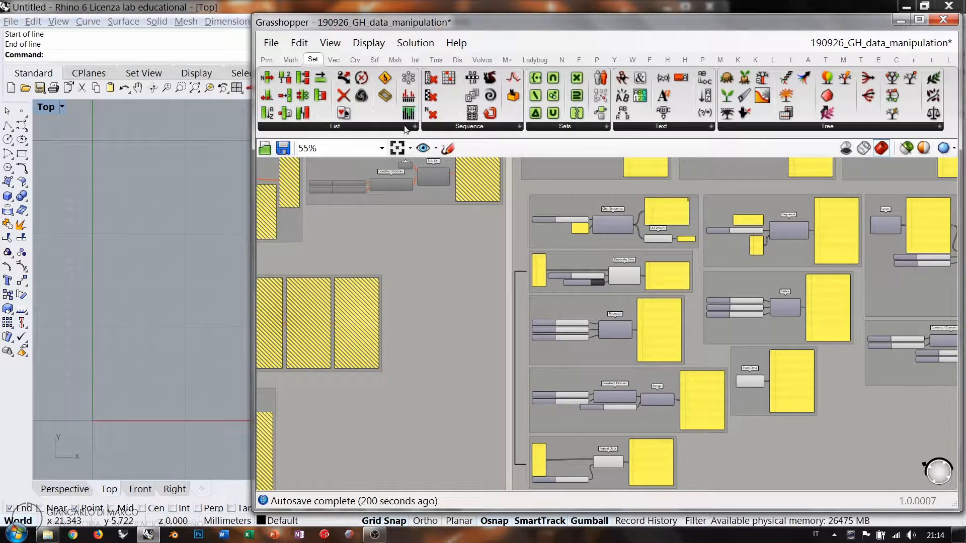
left_click(445, 126)
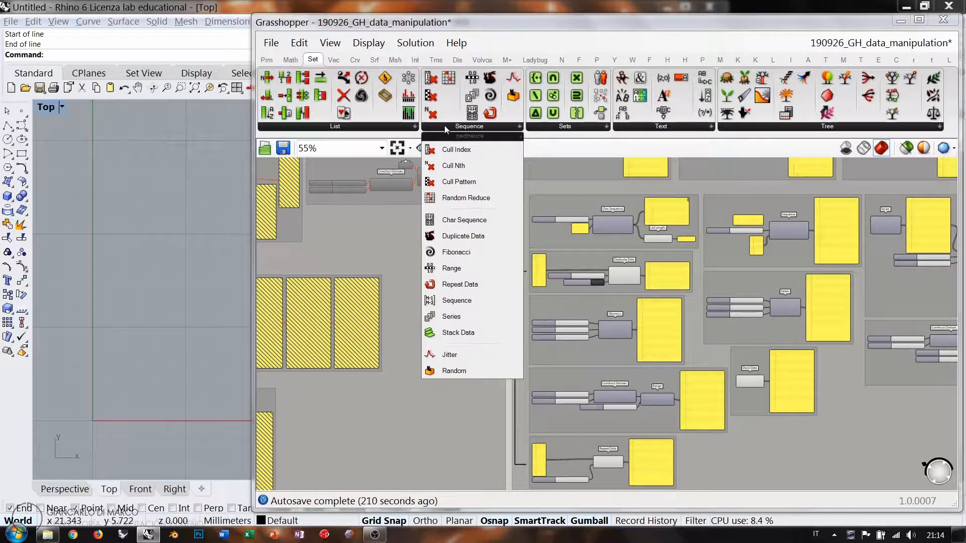
left_click(397, 126)
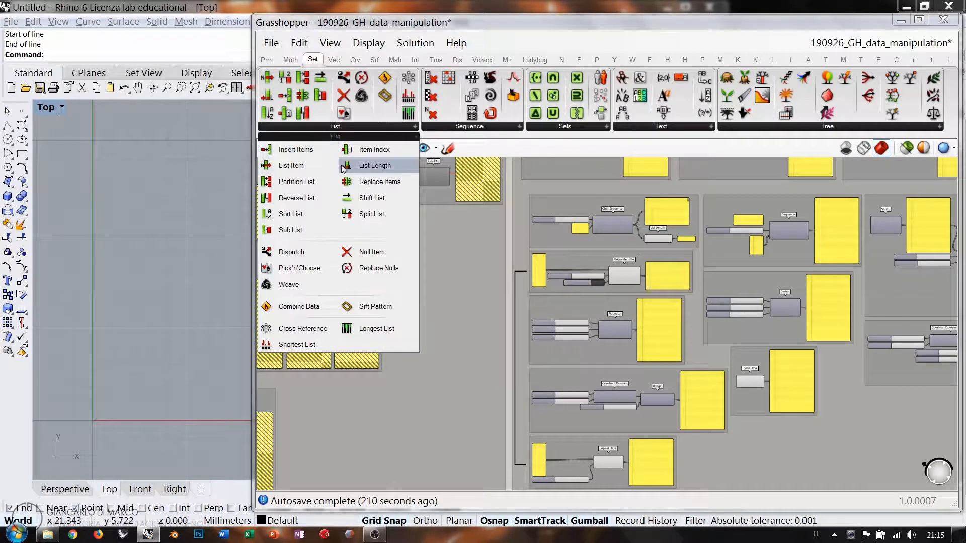
Add a Dispatch component and place it just below the copied Cull Pattern component
left_click(297, 250)
scroll(493, 229, "down", 4)
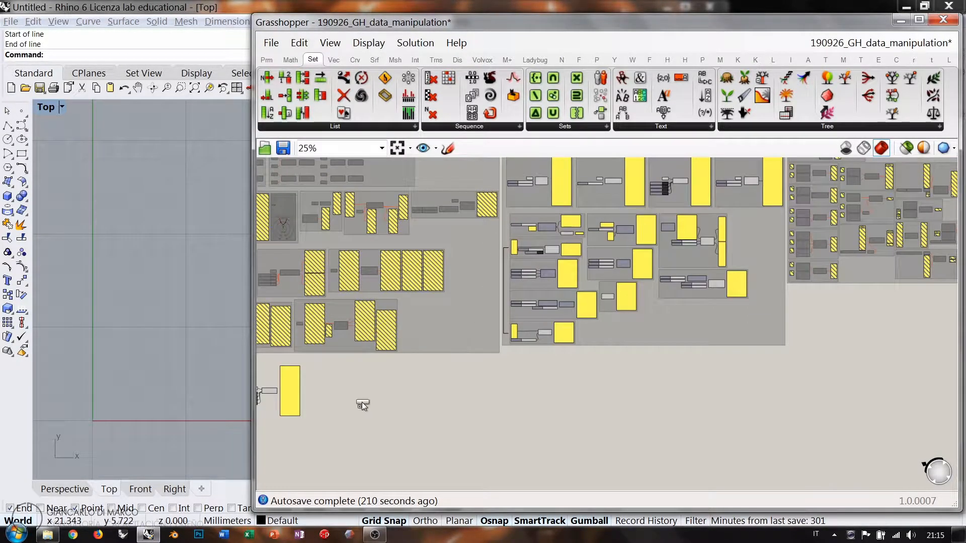
scroll(624, 340, "up", 6)
left_click(643, 292)
left_click_drag(641, 291, 445, 278)
left_click_drag(511, 257, 567, 262)
scroll(452, 273, "up", 5)
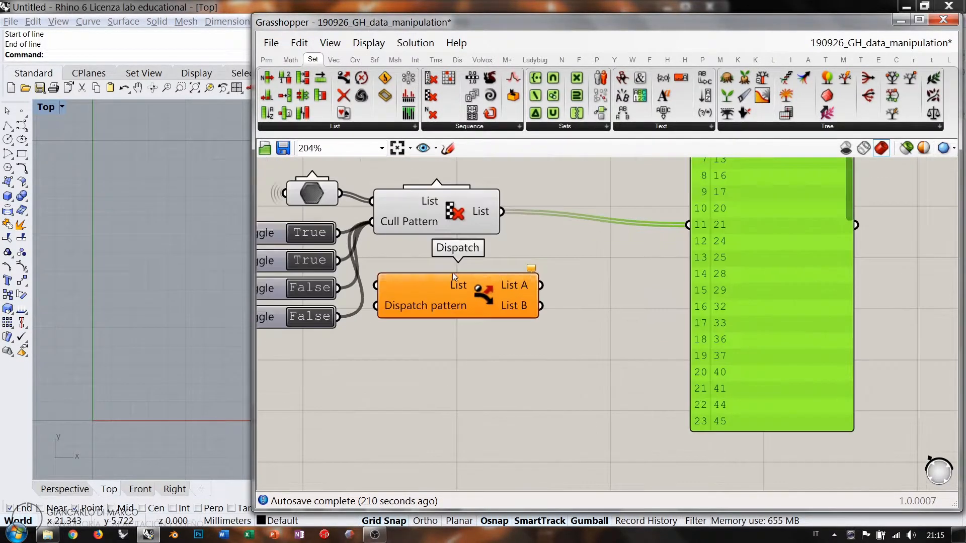
Wire the Data parameter to Dispatch's List input and the four Boolean toggles to its Dispatch pattern input
left_click_drag(454, 210, 492, 211)
left_click(570, 245)
right_click_drag(570, 246, 650, 240)
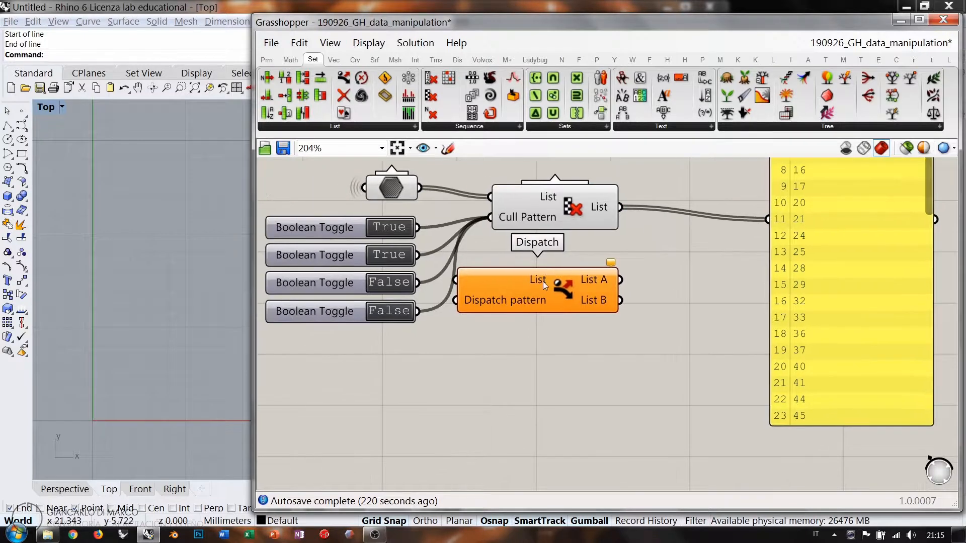
left_click_drag(543, 282, 555, 281)
left_click_drag(420, 188, 427, 260)
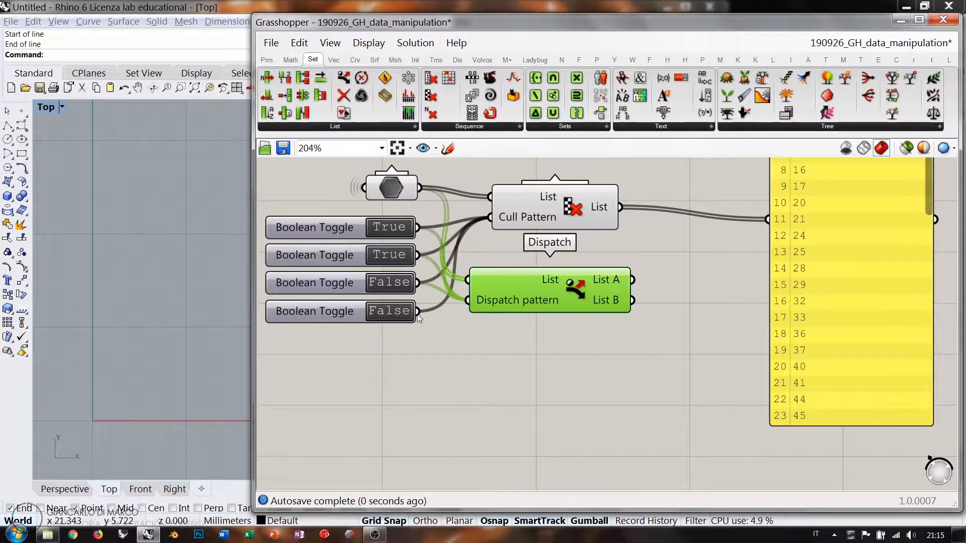
left_click(507, 321)
left_click_drag(535, 295, 535, 291)
Feed the output panel from Dispatch's List A instead of Cull Pattern's List
right_click_drag(663, 333, 565, 364)
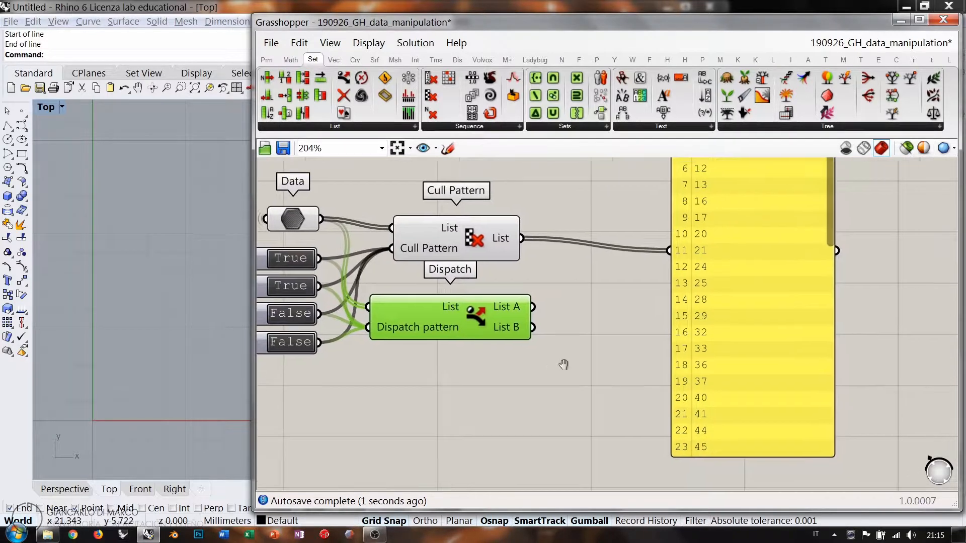
left_click(563, 356)
left_click_drag(533, 306, 573, 292)
right_click_drag(571, 293, 487, 363)
scroll(455, 371, "down", 2)
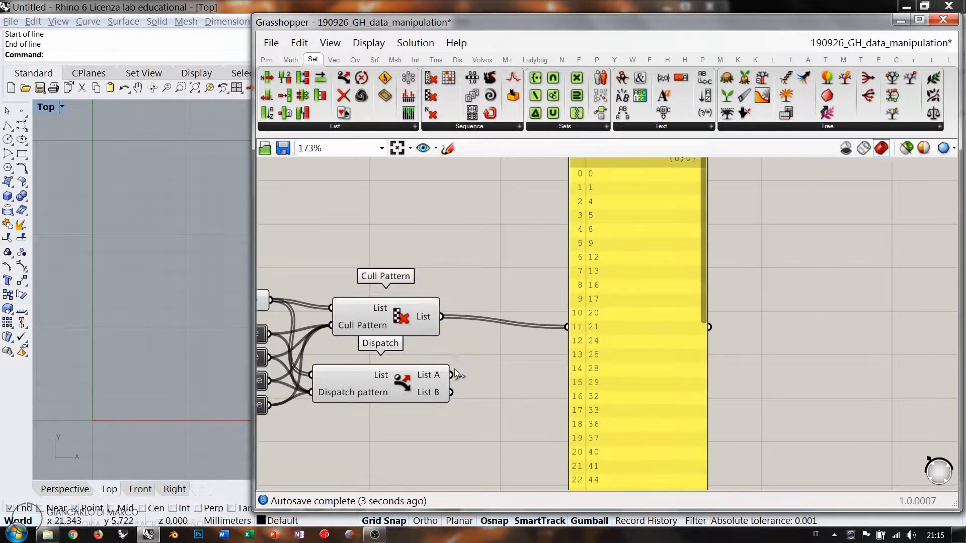
right_click_drag(529, 262, 590, 244)
left_click(493, 302)
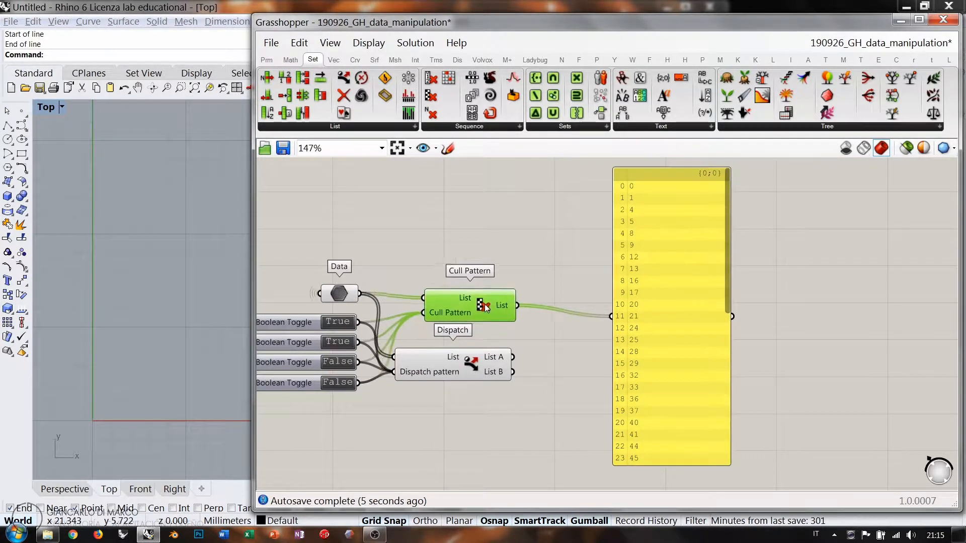
left_click_drag(495, 304, 492, 303)
left_click(538, 265)
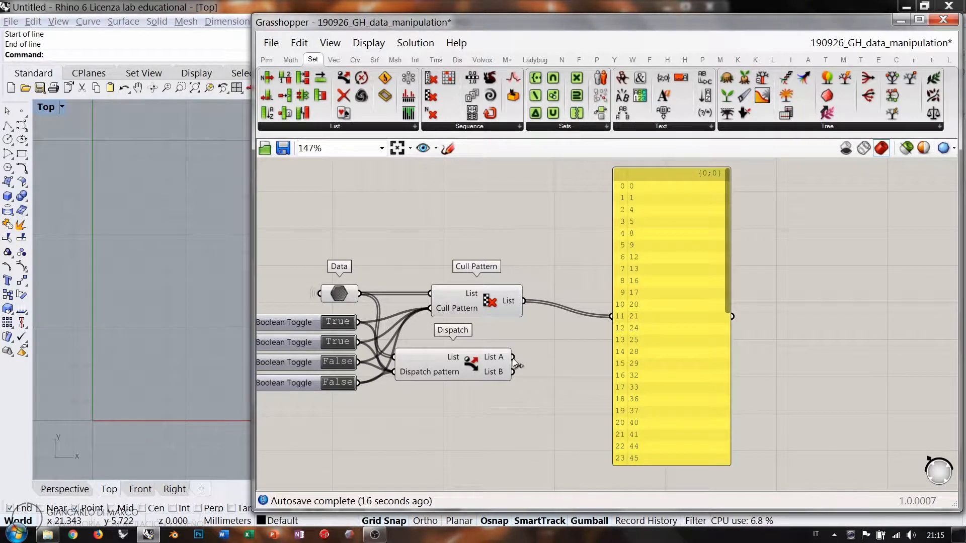
left_click_drag(512, 357, 610, 317)
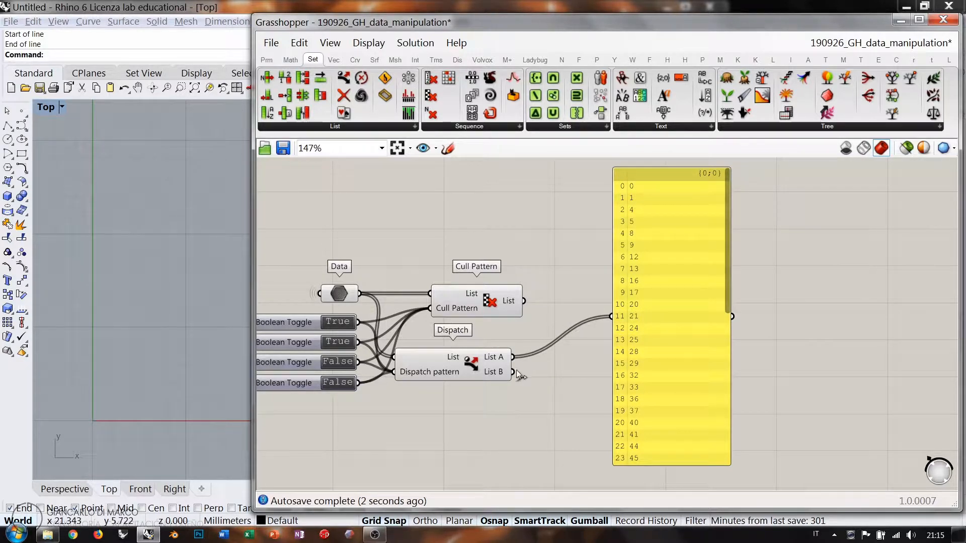
Feed the output panel from Dispatch's List B and shift the Dispatch component slightly away from Cull Pattern
left_click_drag(513, 372, 610, 322, "shift")
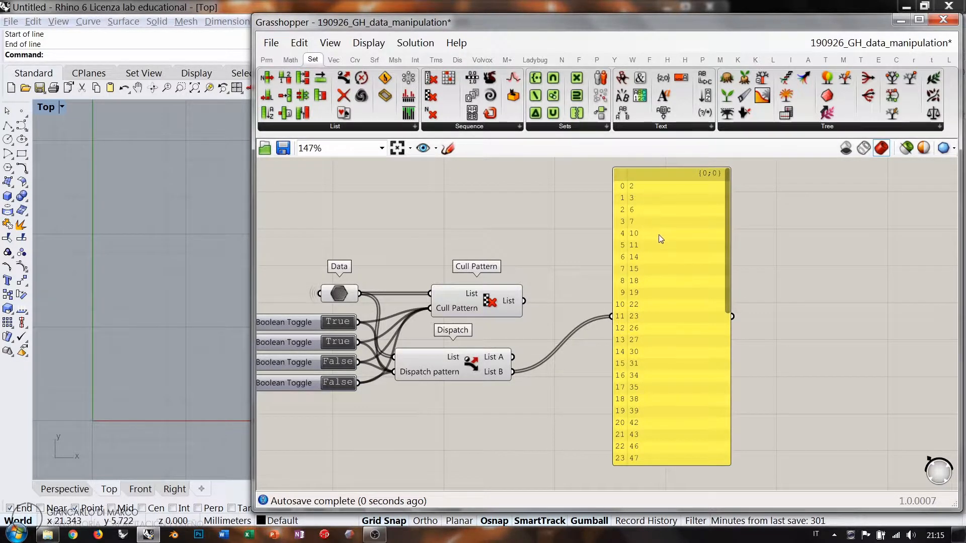
left_click_drag(465, 365, 480, 376)
left_click(484, 418)
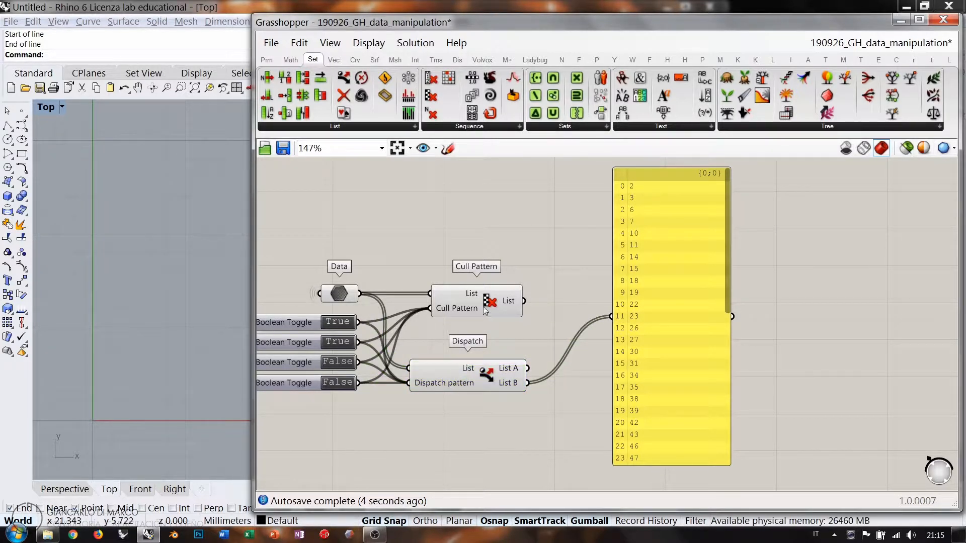
Compare Dispatch's List A and List B outputs with the single output of Cull Pattern
scroll(483, 375, "up", 5)
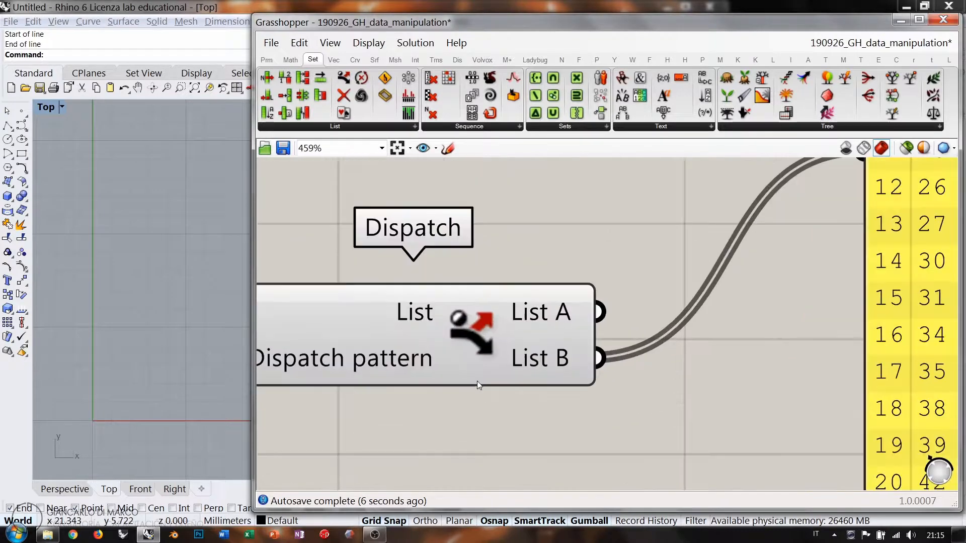
scroll(612, 431, "up", 2)
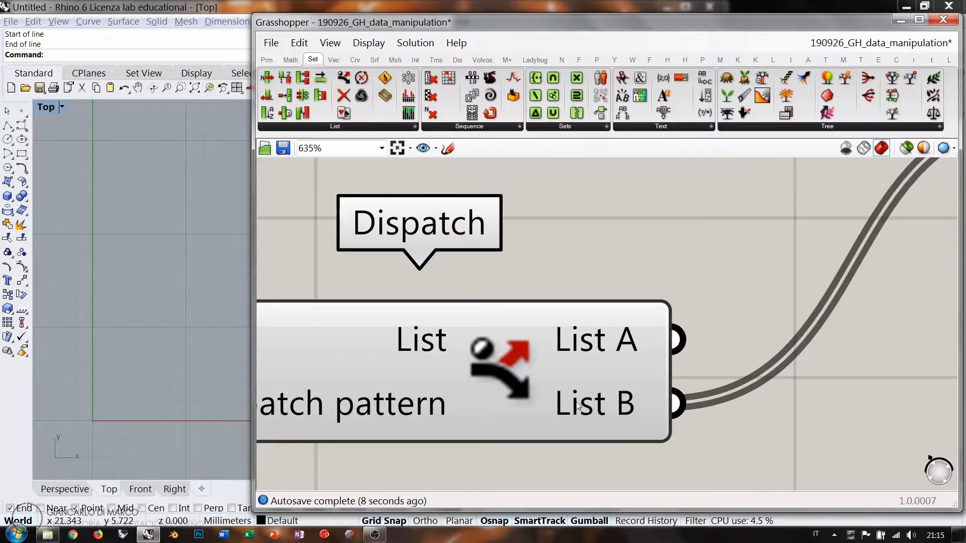
scroll(633, 376, "down", 3)
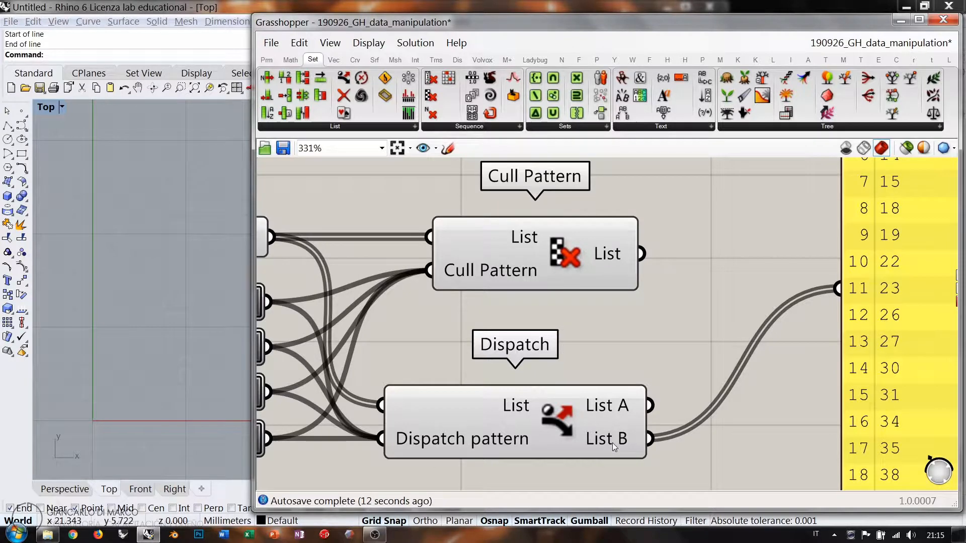
scroll(572, 312, "down", 4)
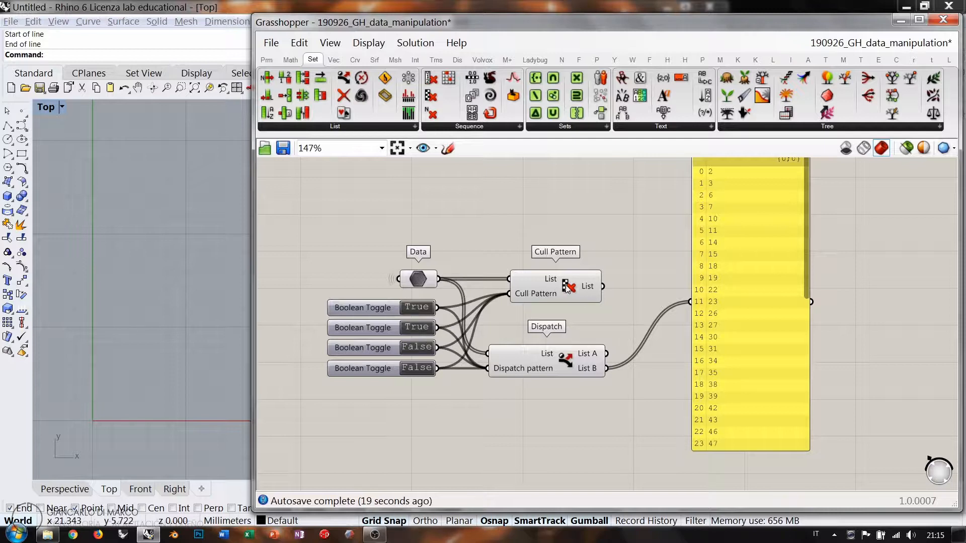
left_click(567, 366)
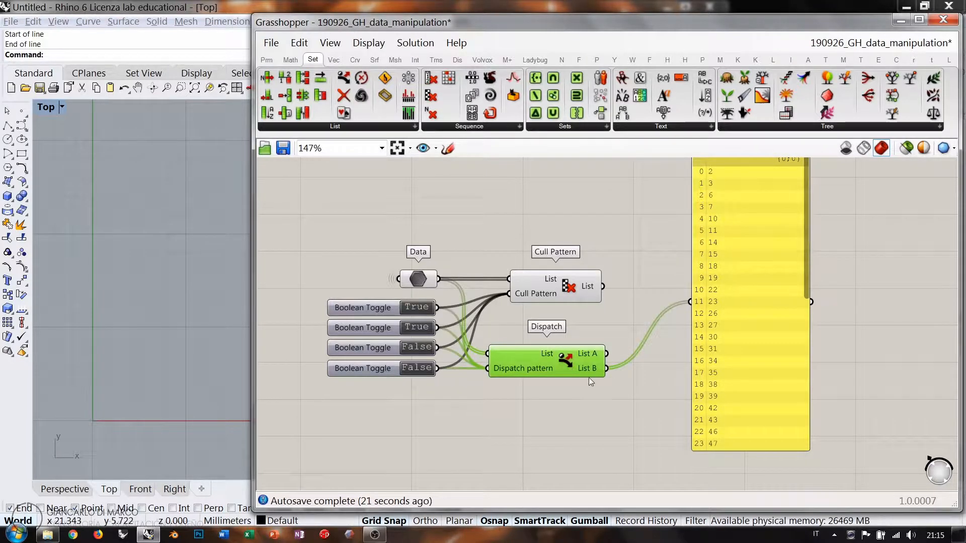
left_click(597, 403)
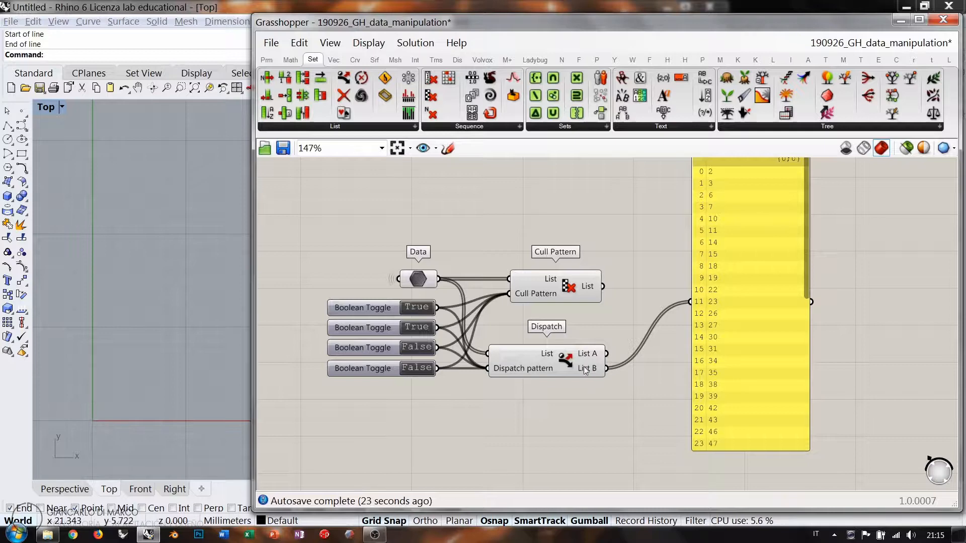
left_click(562, 281)
Delete the copied Cull Pattern and Dispatch test setup from the empty canvas area
scroll(523, 319, "down", 3)
left_click_drag(751, 251, 363, 376)
key("Delete")
Go to the Random Reduce example in the Sequence group and inspect its input and output lists
right_click_drag(595, 278, 507, 373)
scroll(507, 373, "down", 7)
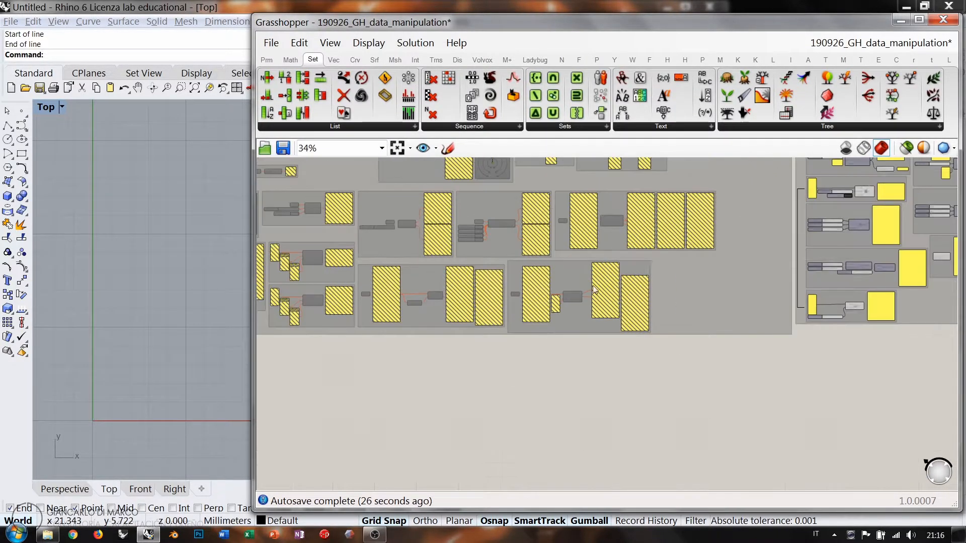
scroll(627, 305, "up", 6)
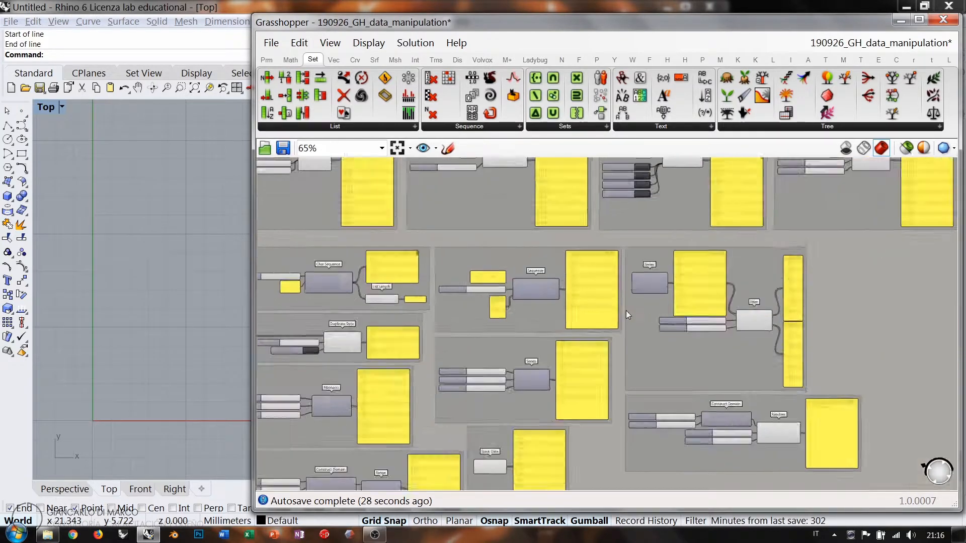
right_click_drag(446, 310, 466, 366)
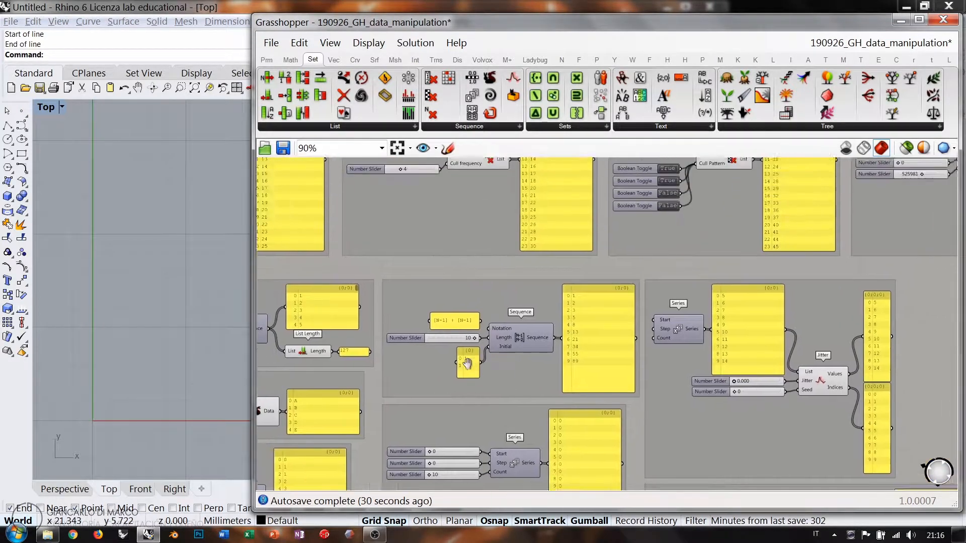
right_click_drag(714, 239, 544, 347)
right_click_drag(735, 291, 655, 310)
scroll(732, 289, "up", 3)
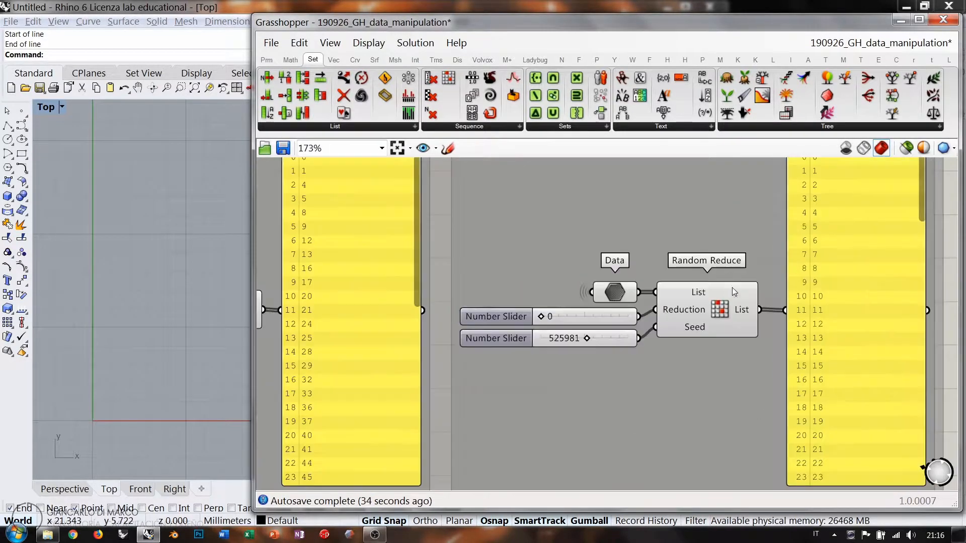
right_click_drag(732, 289, 593, 316)
scroll(624, 276, "down", 1)
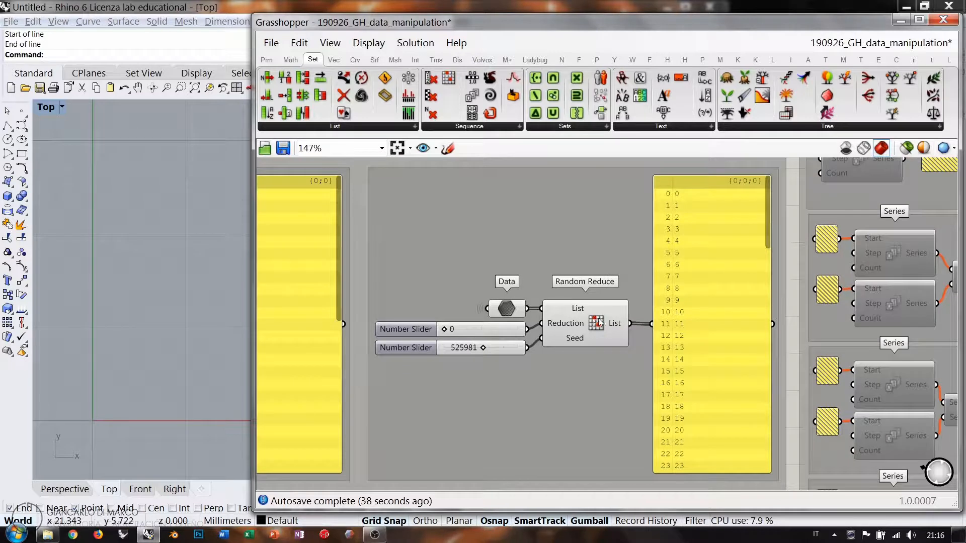
mouse_move(510, 312)
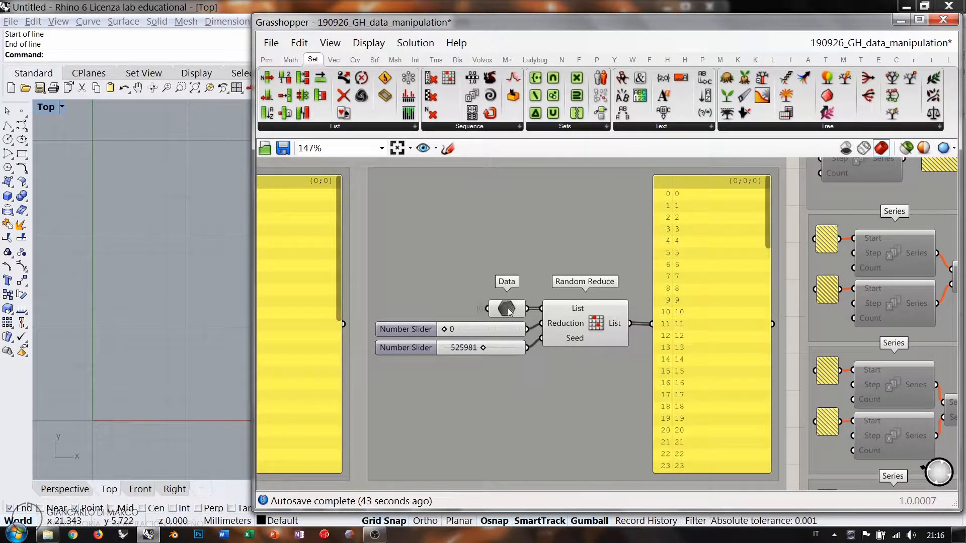
scroll(586, 318, "up", 3)
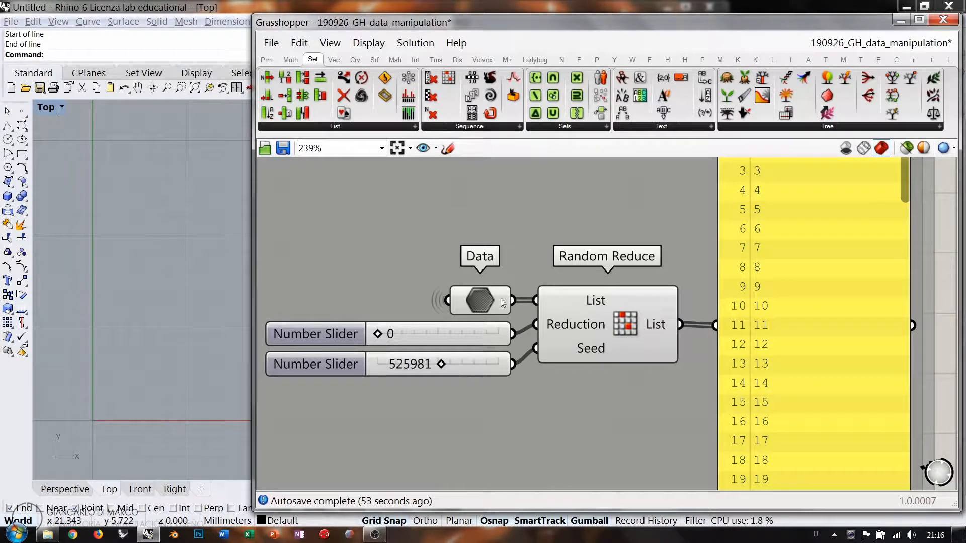
mouse_move(591, 300)
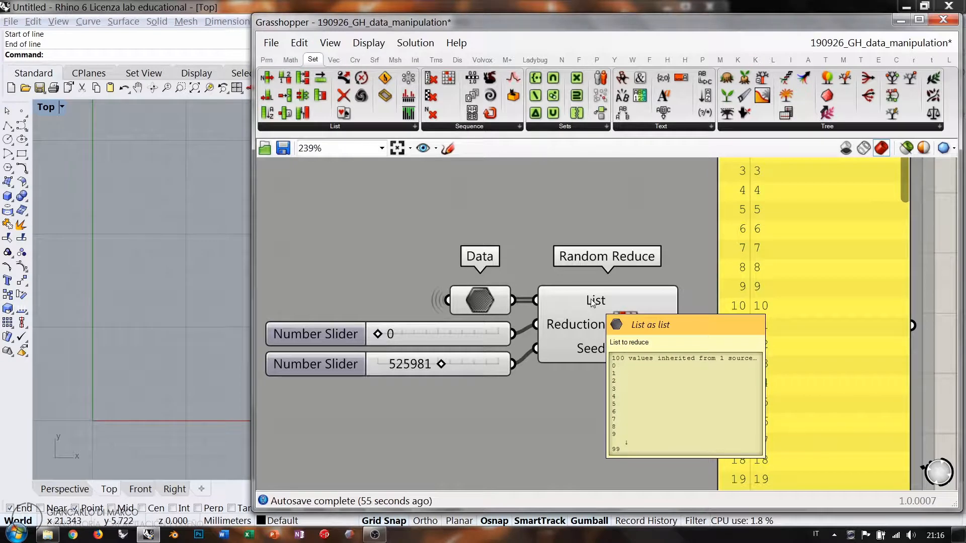
mouse_move(655, 325)
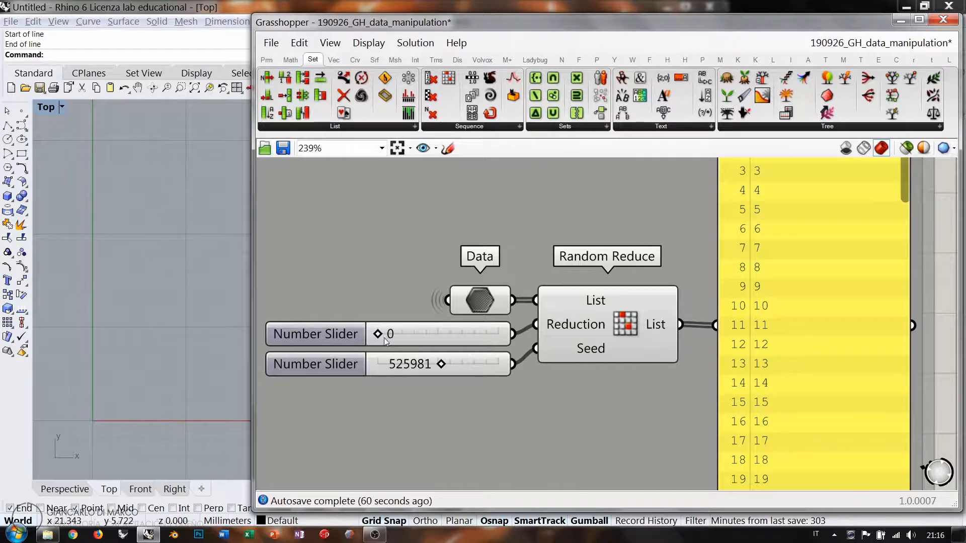
Set the Random Reduce reduction slider to 80 and check the reduced list in the output panel
left_click_drag(379, 334, 475, 333)
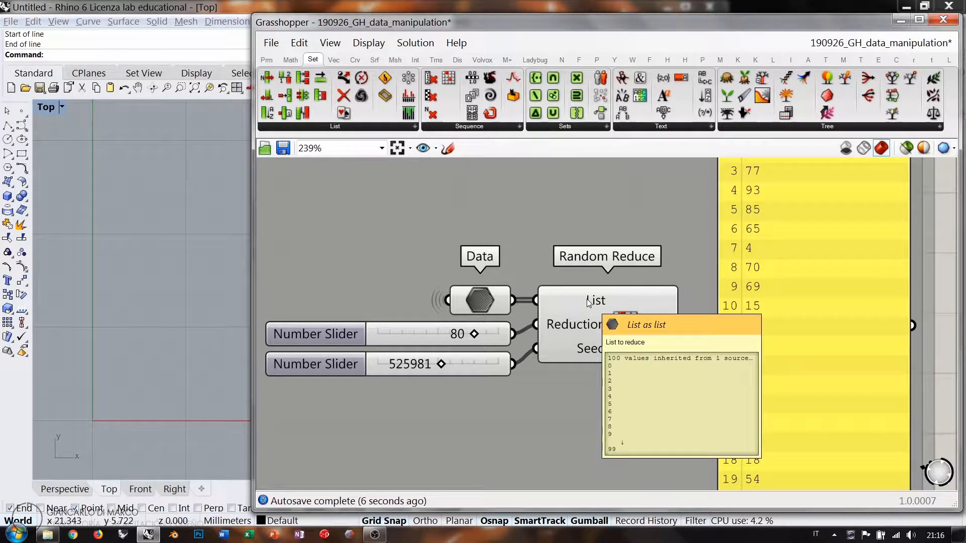
mouse_move(655, 327)
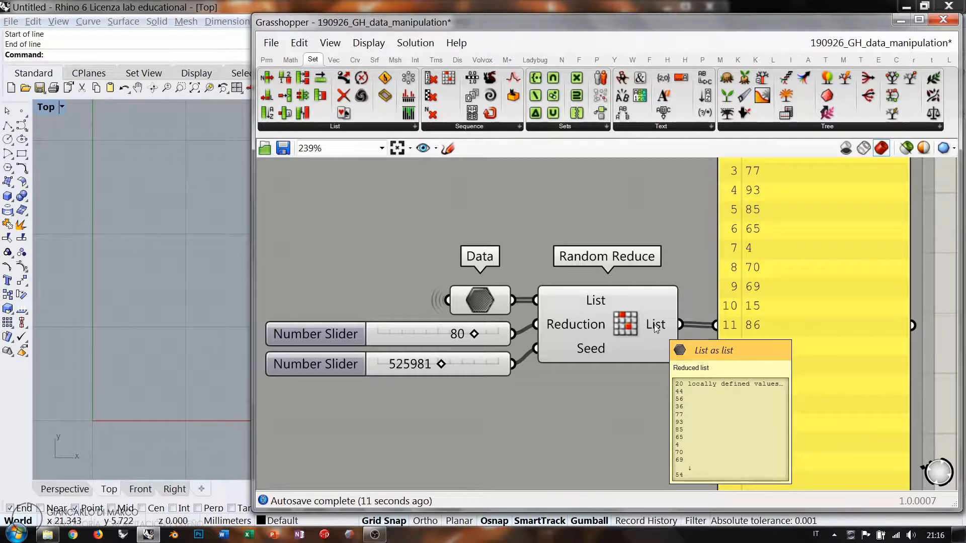
scroll(652, 334, "down", 2)
left_click(683, 342)
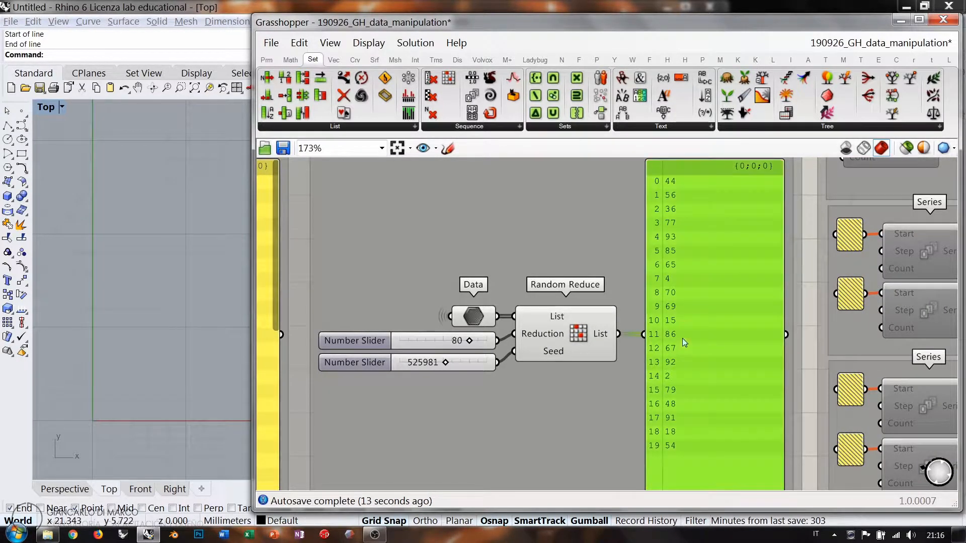
left_click_drag(687, 340, 684, 339)
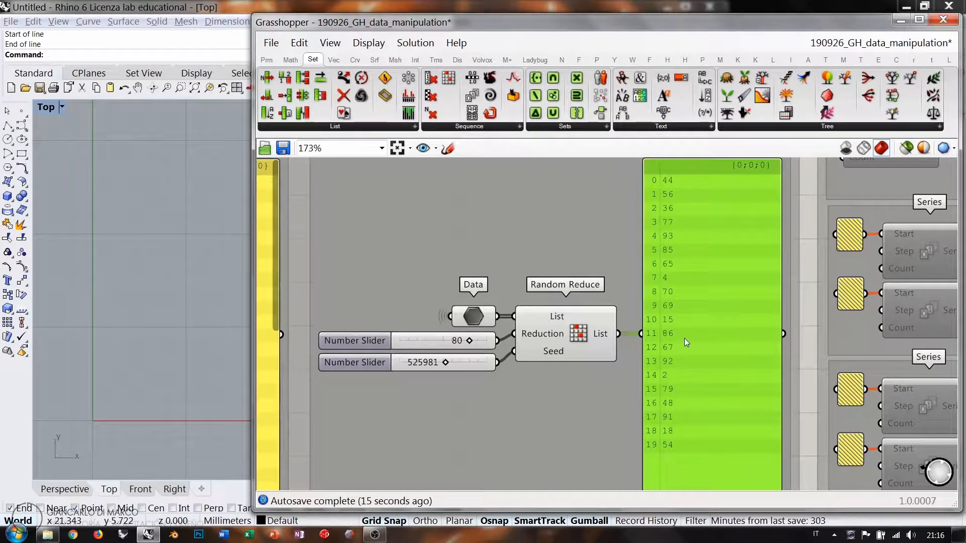
left_click(804, 313)
right_click_drag(696, 253, 675, 267)
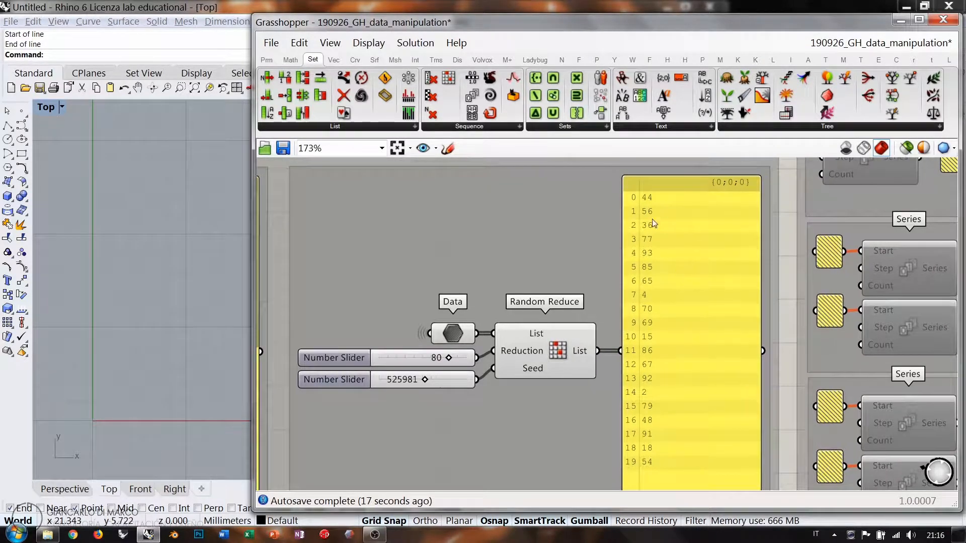
Try a Random Reduce seed of 184961, and finally set the seed to 468183
right_click_drag(652, 219, 672, 219)
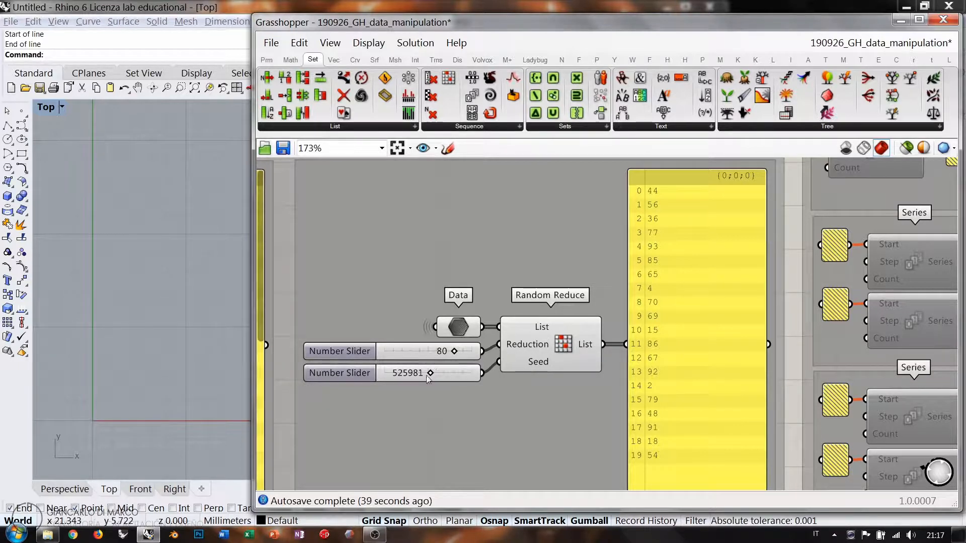
left_click_drag(429, 374, 398, 376)
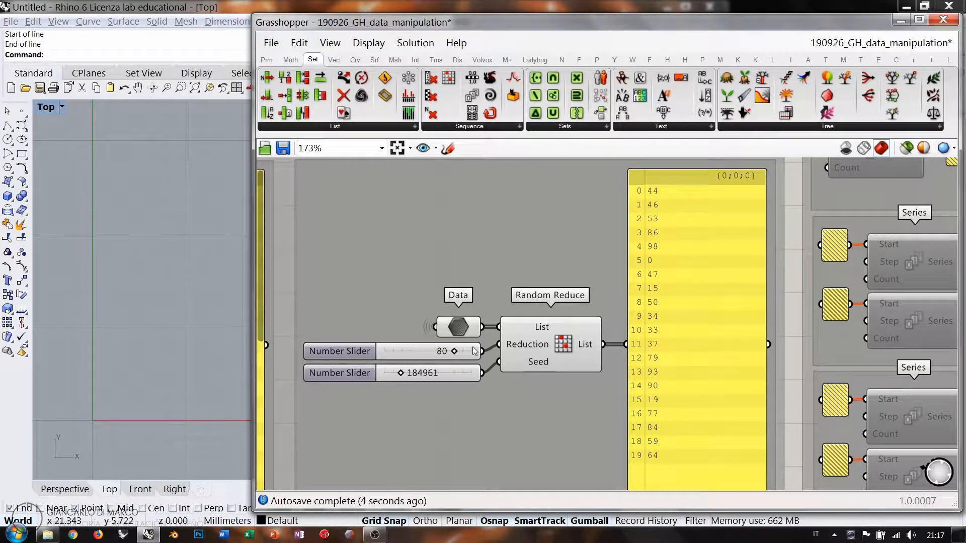
left_click_drag(401, 374, 424, 373)
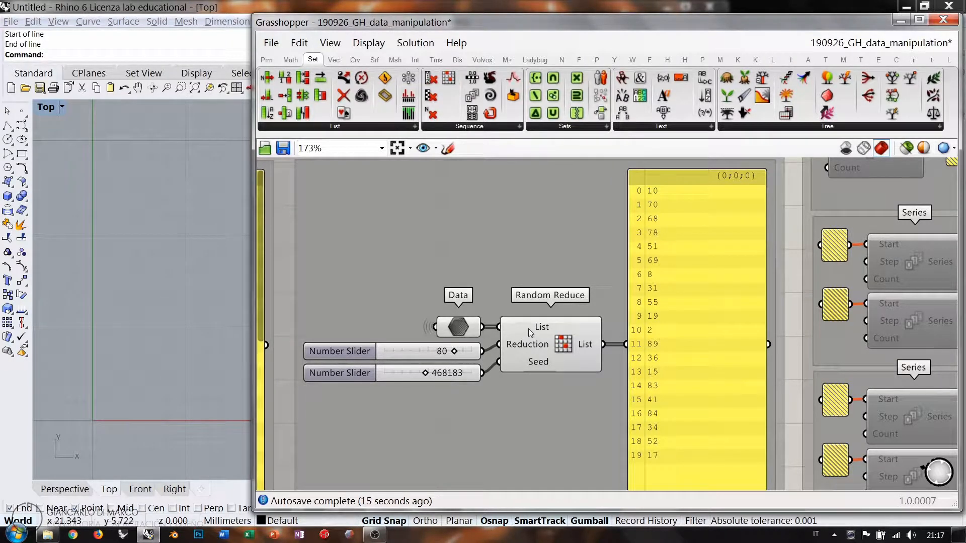
Go to the Char Sequence example in the Sequence group and inspect its Count slider, Char Pool panel and Format input
scroll(778, 258, "down", 6)
right_click_drag(535, 355, 732, 255)
right_click_drag(568, 352, 654, 330)
scroll(528, 254, "up", 2)
scroll(528, 253, "up", 5)
right_click_drag(505, 258, 546, 284)
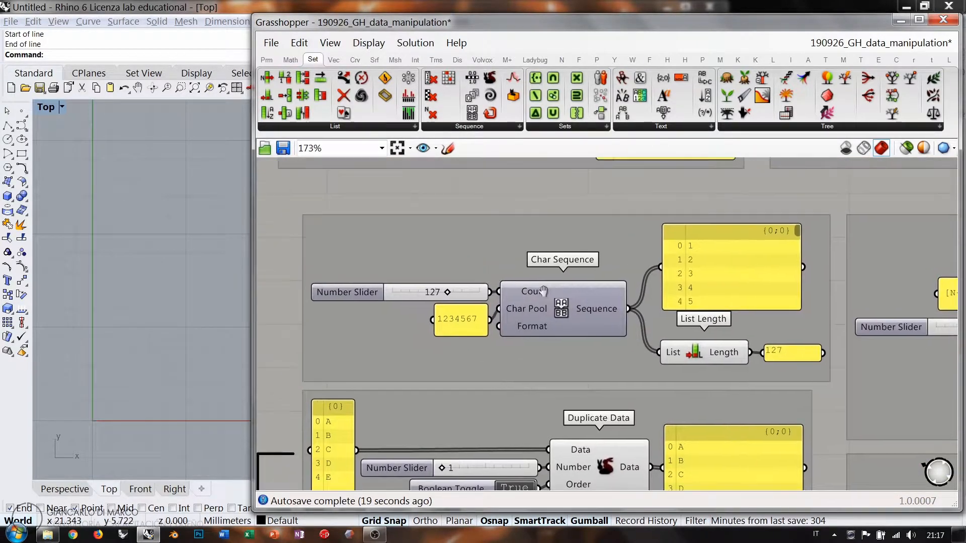
scroll(555, 281, "up", 1)
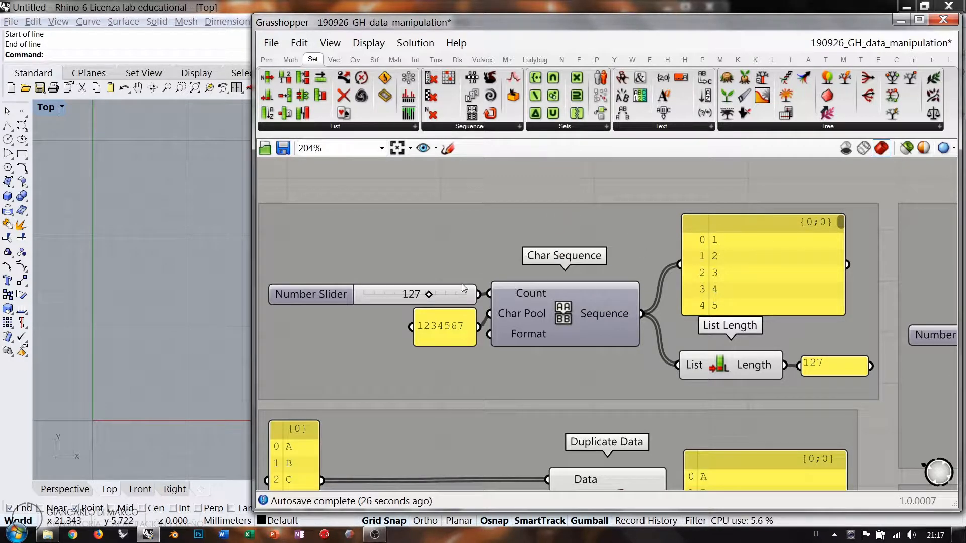
left_click(397, 295)
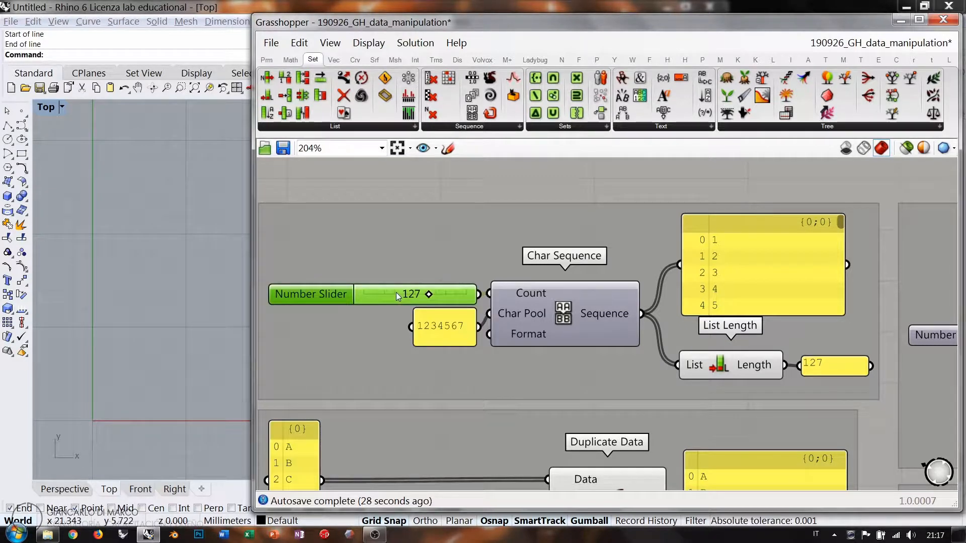
left_click_drag(396, 293, 396, 292)
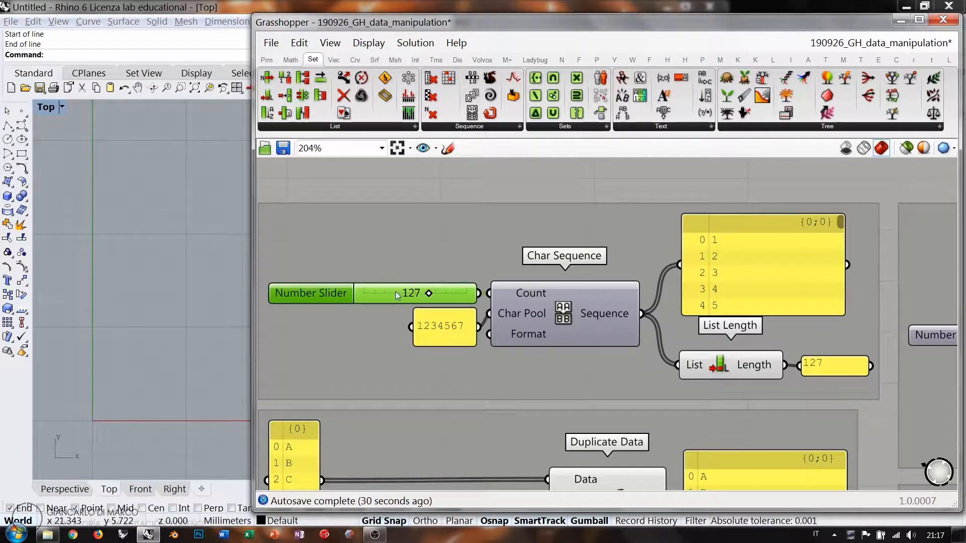
left_click(522, 272)
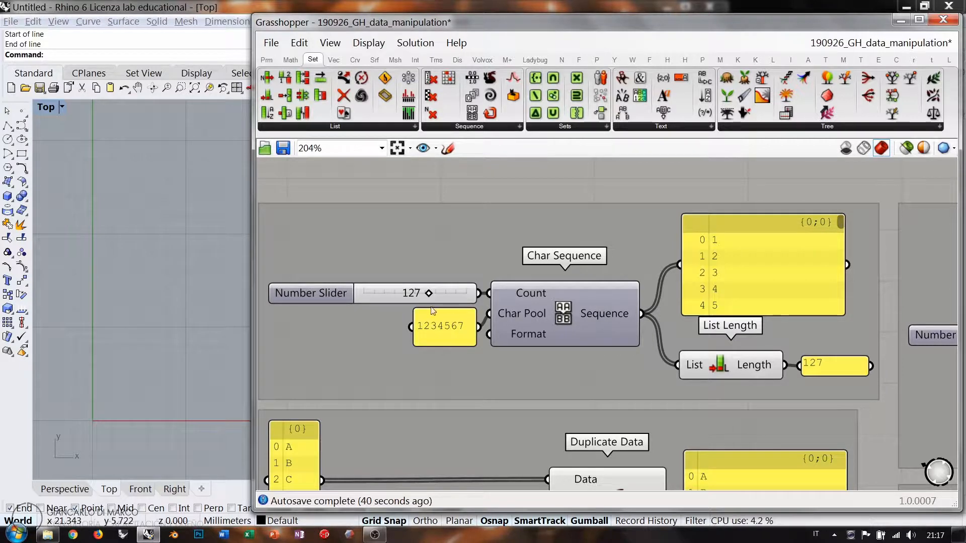
mouse_move(523, 333)
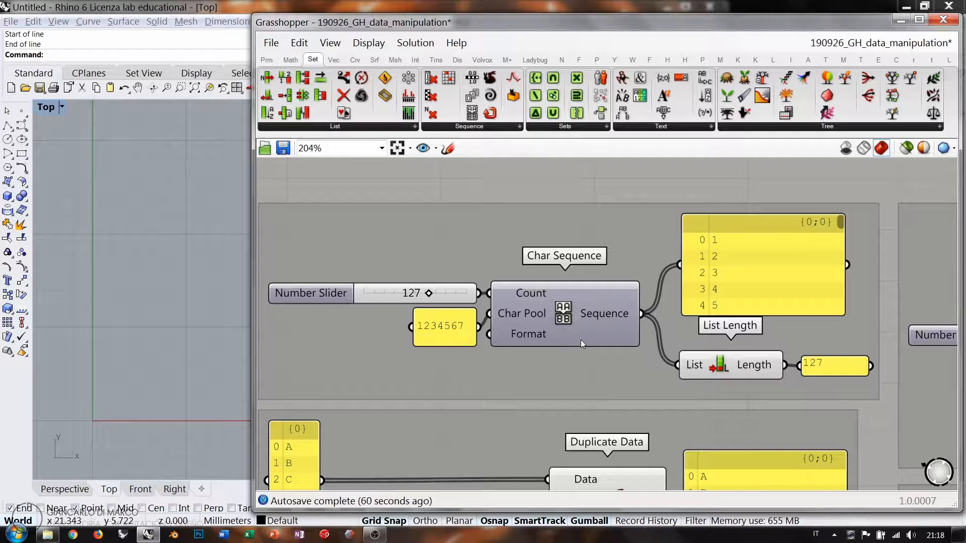
Compare the Char Sequence setup with the surrounding examples and read the description of its Char Pool input
scroll(533, 272, "down", 3)
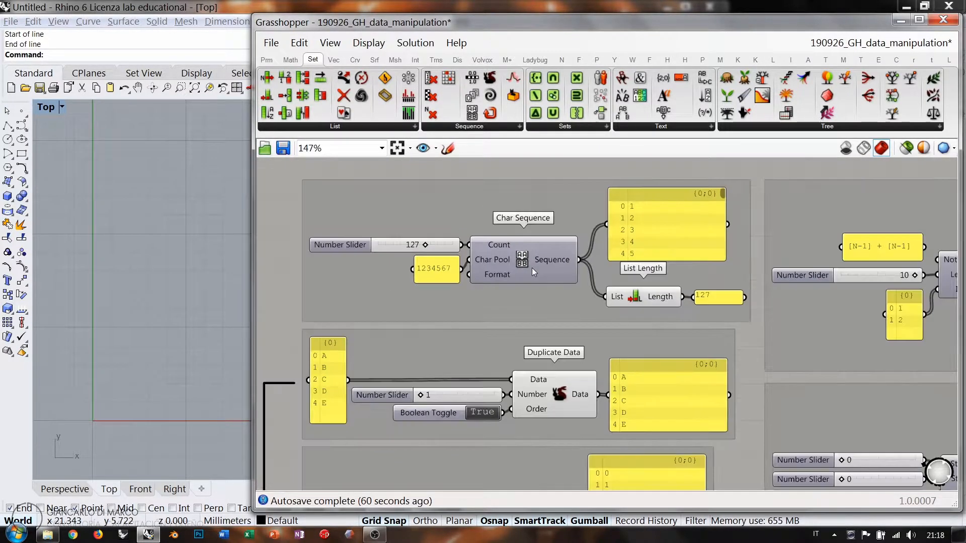
scroll(532, 268, "down", 2)
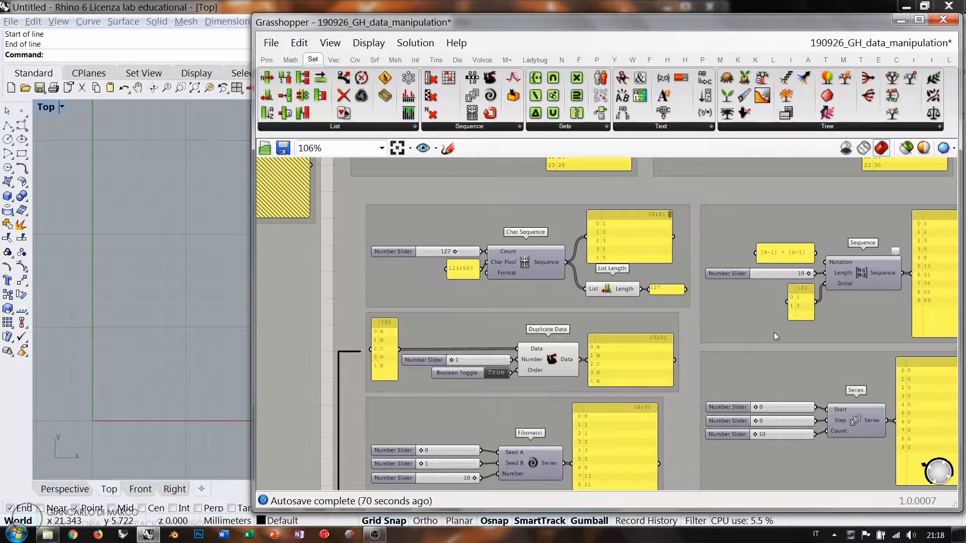
right_click_drag(775, 333, 797, 391)
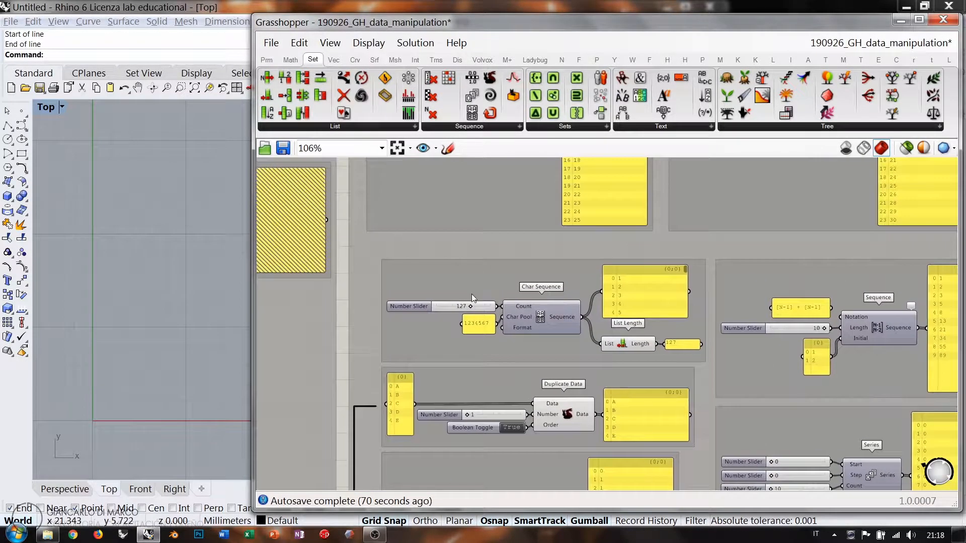
scroll(472, 296, "up", 4)
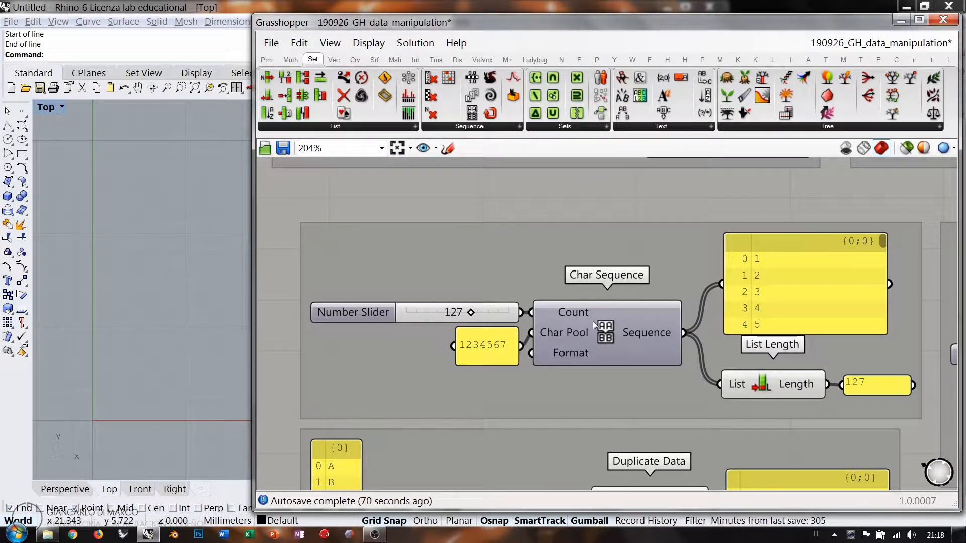
right_click_drag(628, 300, 572, 282)
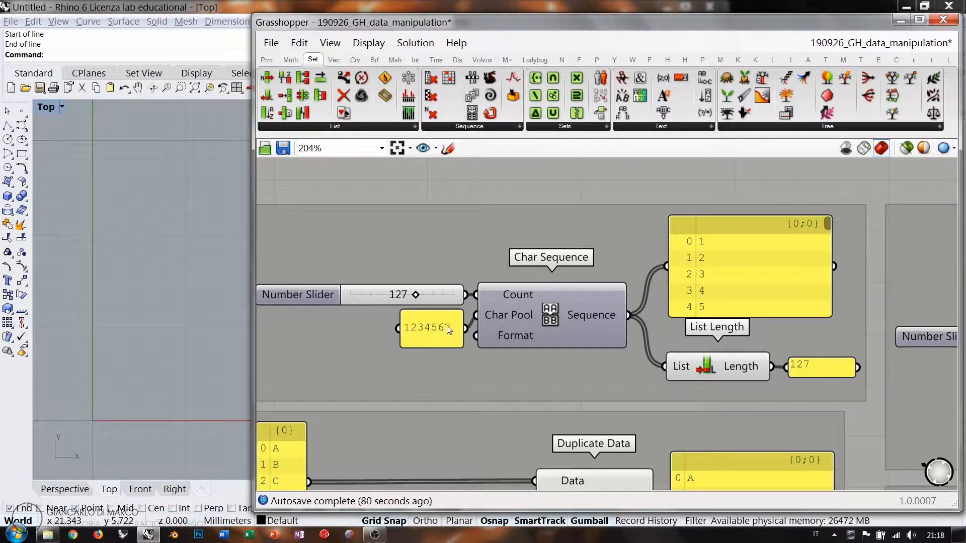
mouse_move(501, 314)
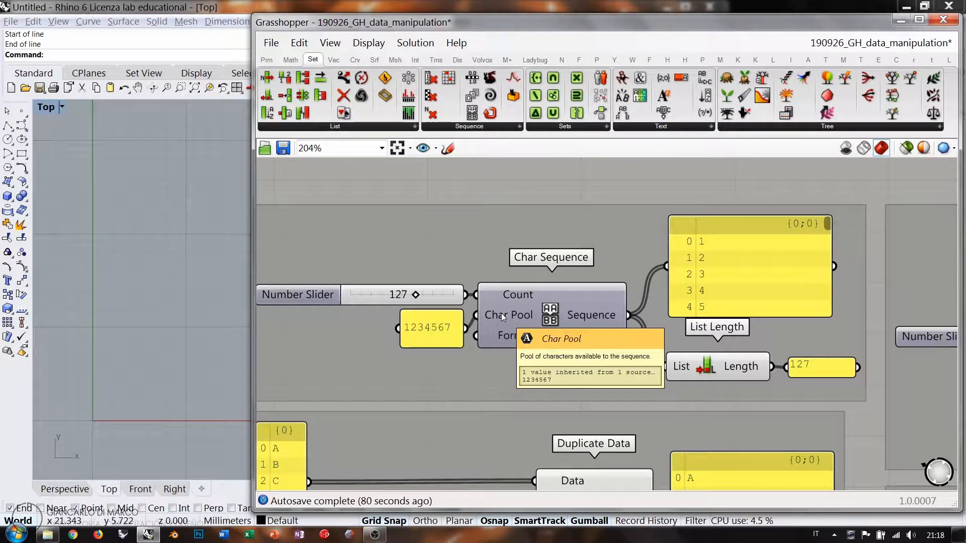
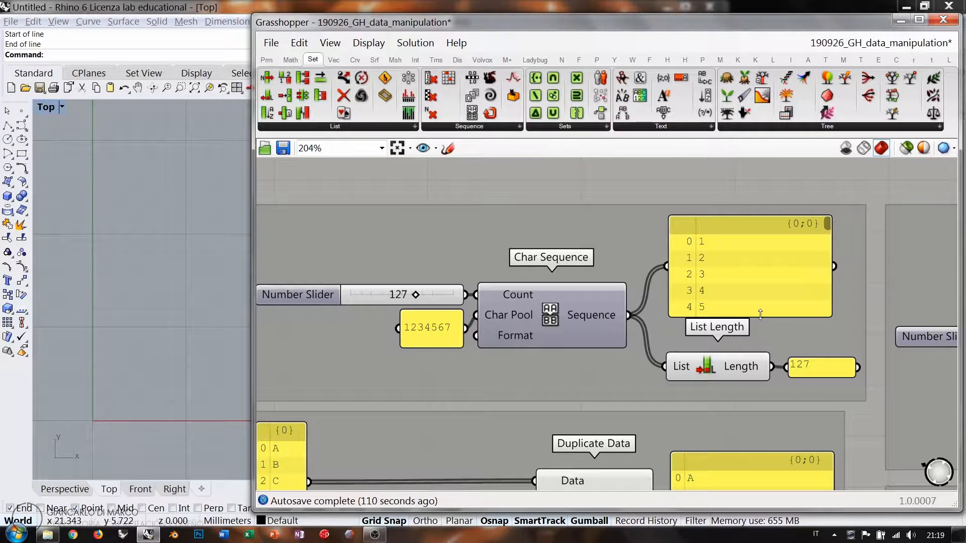
Try extending the height of the Char Sequence output panel, and undo the resize
left_click_drag(759, 317, 750, 453)
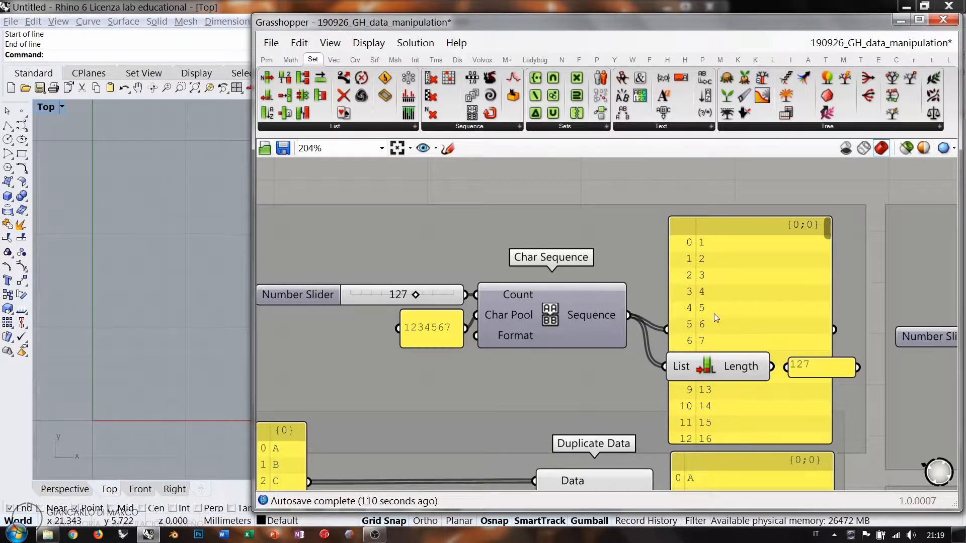
scroll(730, 307, "down", 3)
key("ctrl+z")
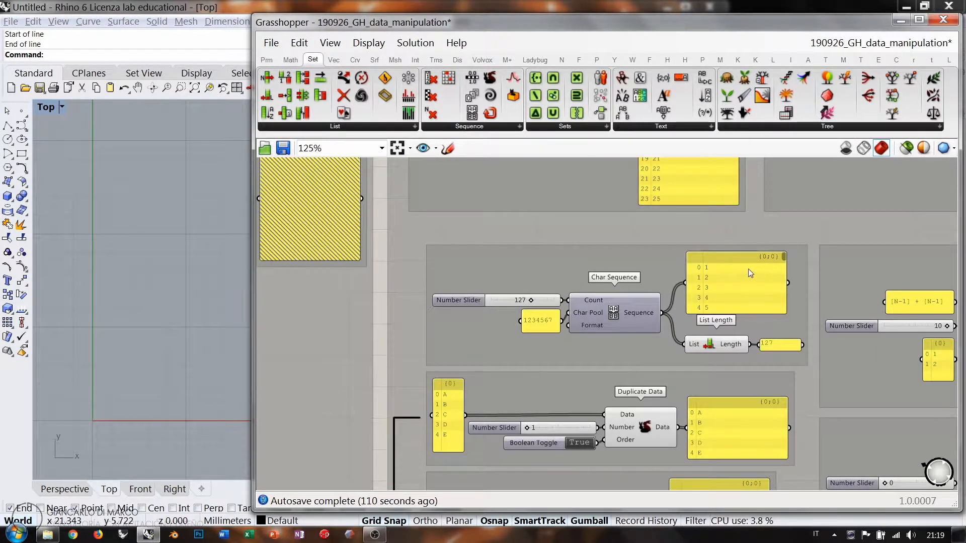
Read through the Char Sequence output list down to its last item to see how the characters combine
scroll(748, 269, "up", 4)
left_click_drag(833, 240, 834, 245)
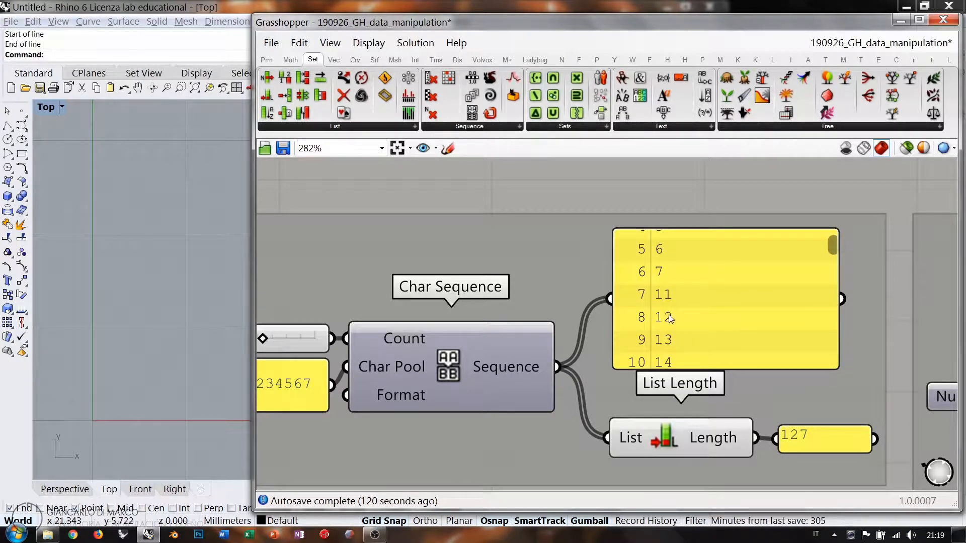
right_click_drag(679, 307, 747, 295)
scroll(745, 294, "down", 1)
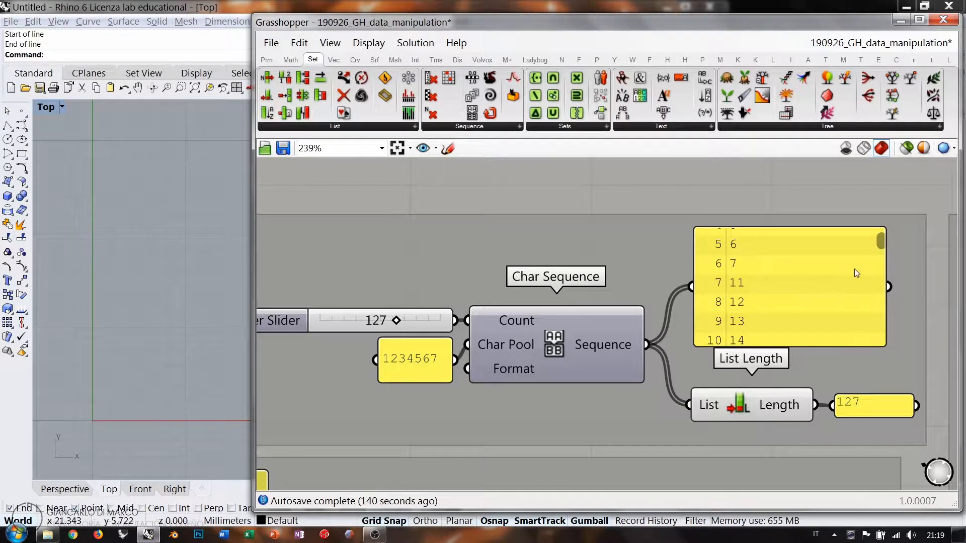
left_click_drag(882, 242, 887, 248)
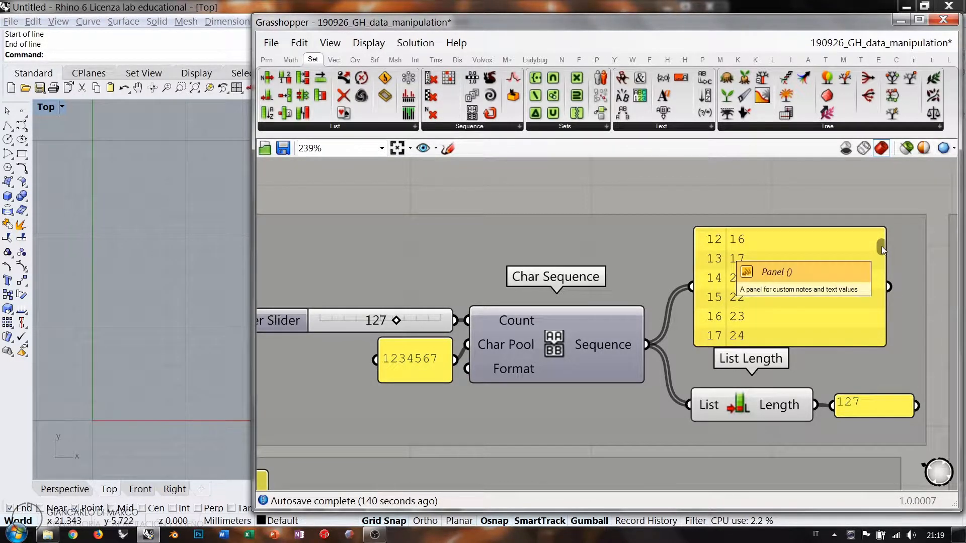
left_click_drag(882, 247, 874, 279)
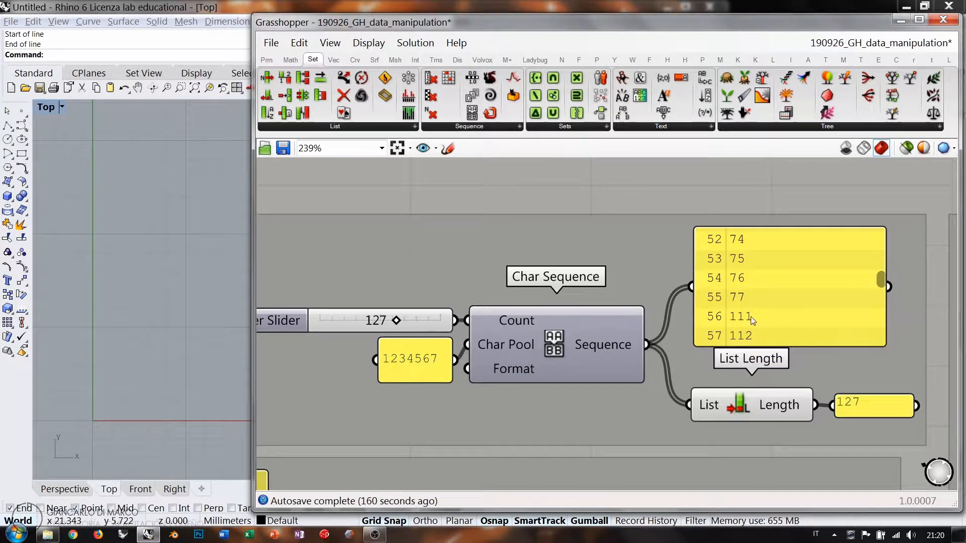
left_click_drag(881, 277, 885, 340)
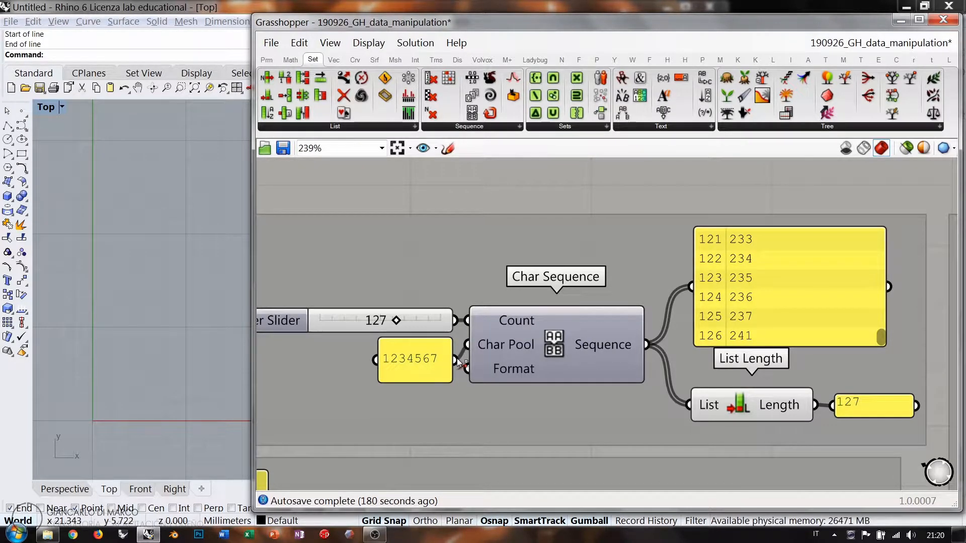
Disconnect the 1234567 panel from Char Pool to review the sequence from the default pool, and reconnect the panel
left_click_drag(454, 360, 467, 345, "ctrl")
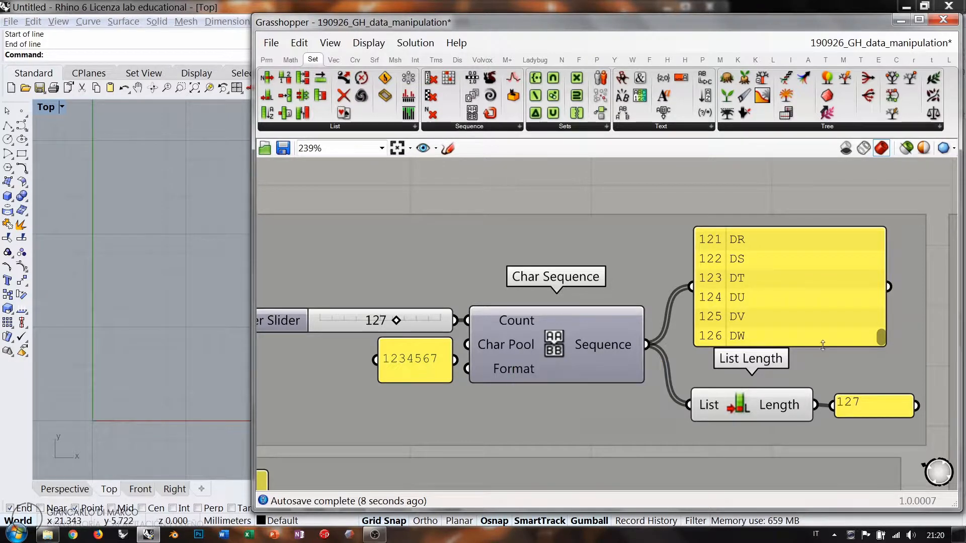
left_click_drag(880, 336, 889, 256)
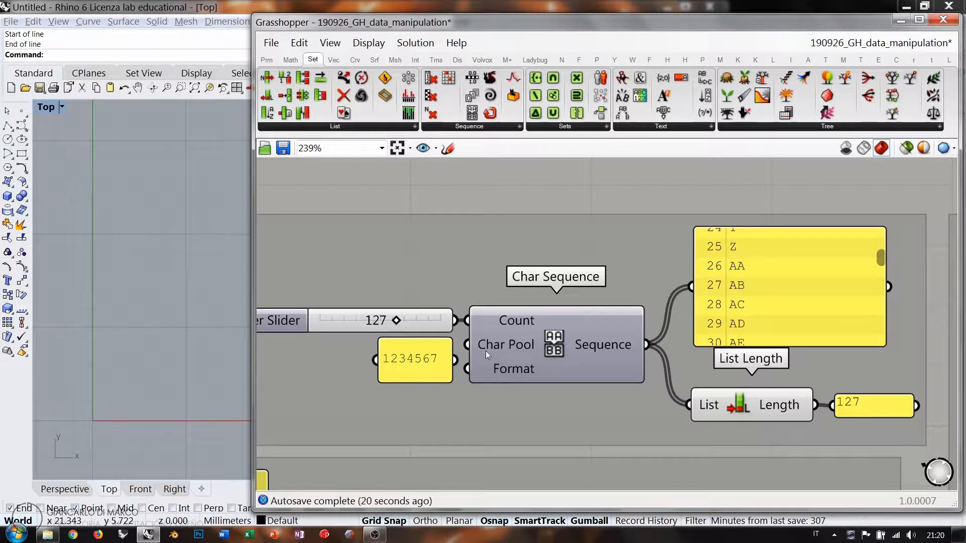
left_click_drag(458, 359, 467, 345)
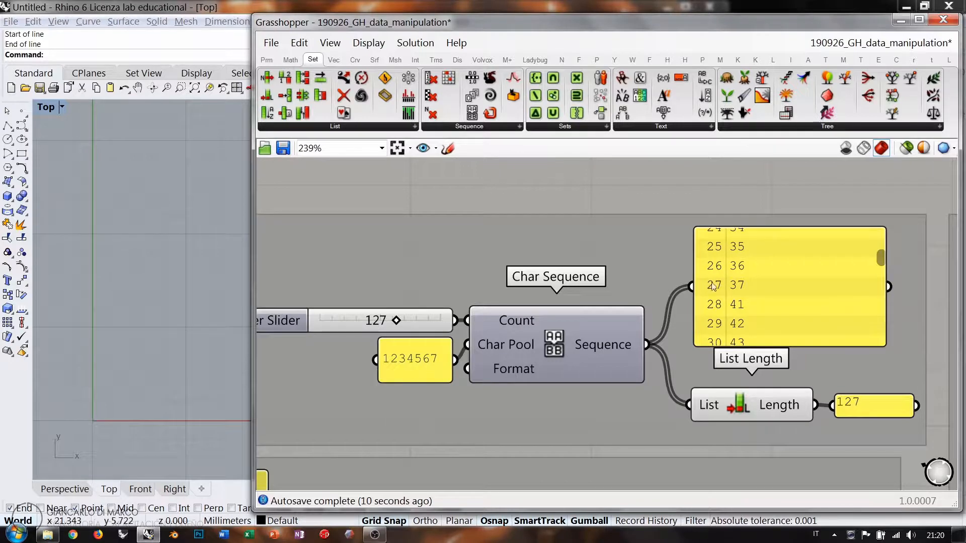
Look over the remaining Sequence group examples and check the list of available Sequence components
scroll(713, 286, "down", 5)
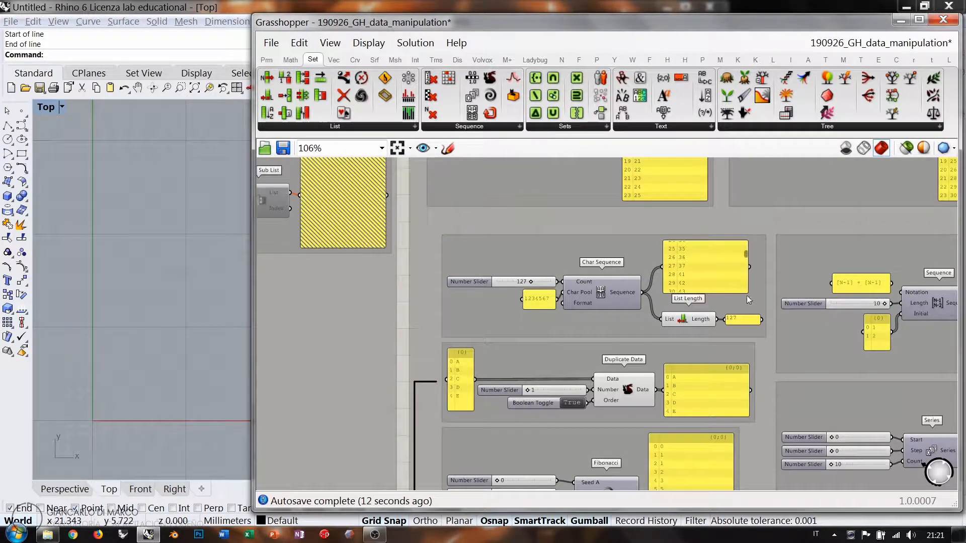
scroll(520, 240, "down", 3)
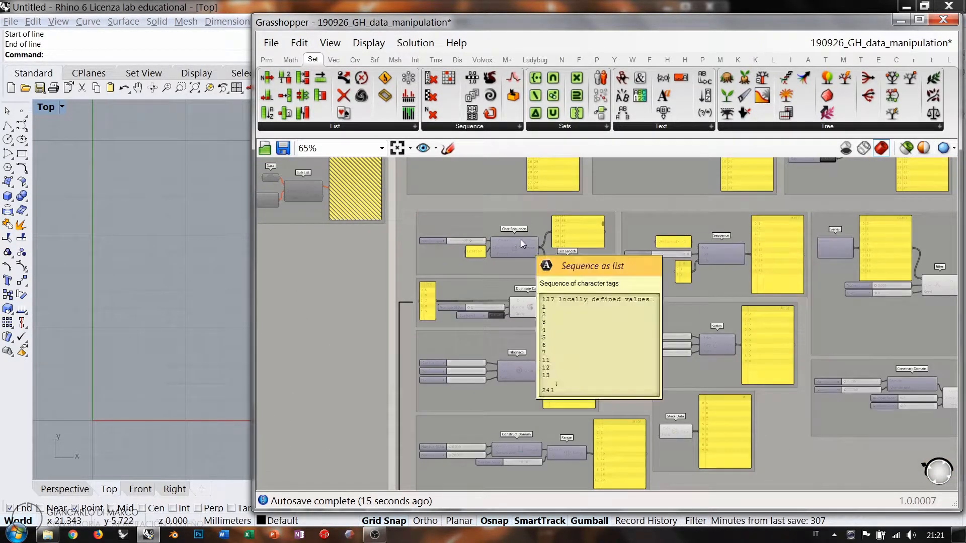
scroll(584, 226, "down", 2)
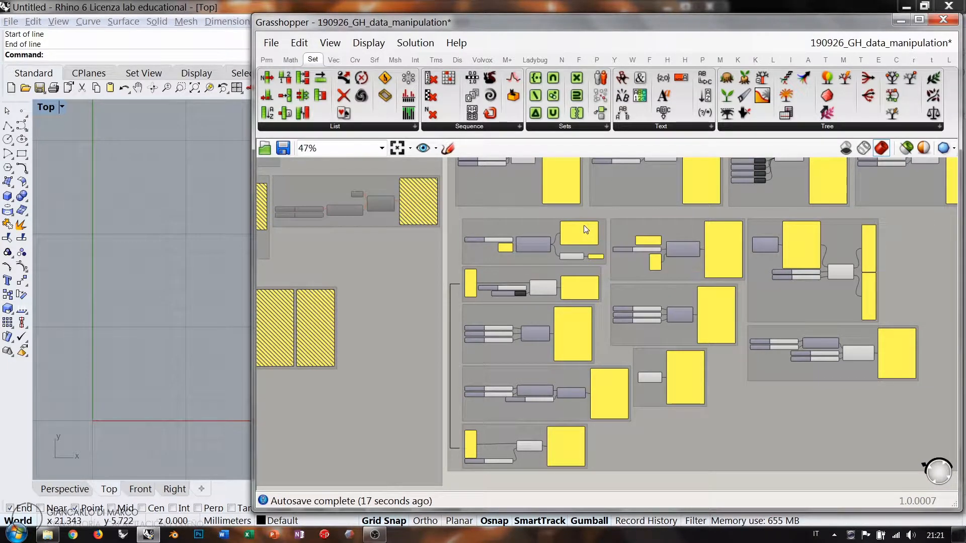
scroll(530, 288, "up", 5)
right_click_drag(777, 276, 586, 339)
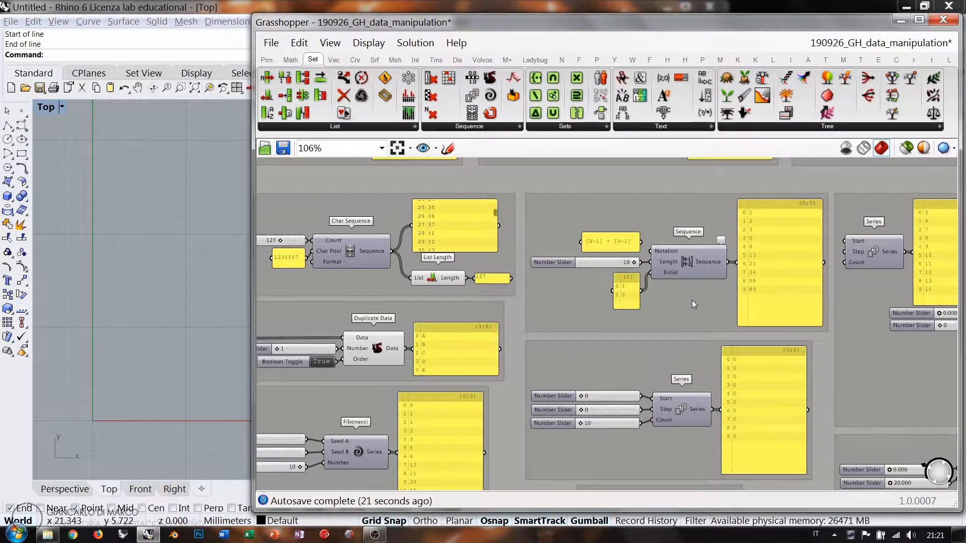
left_click(485, 128)
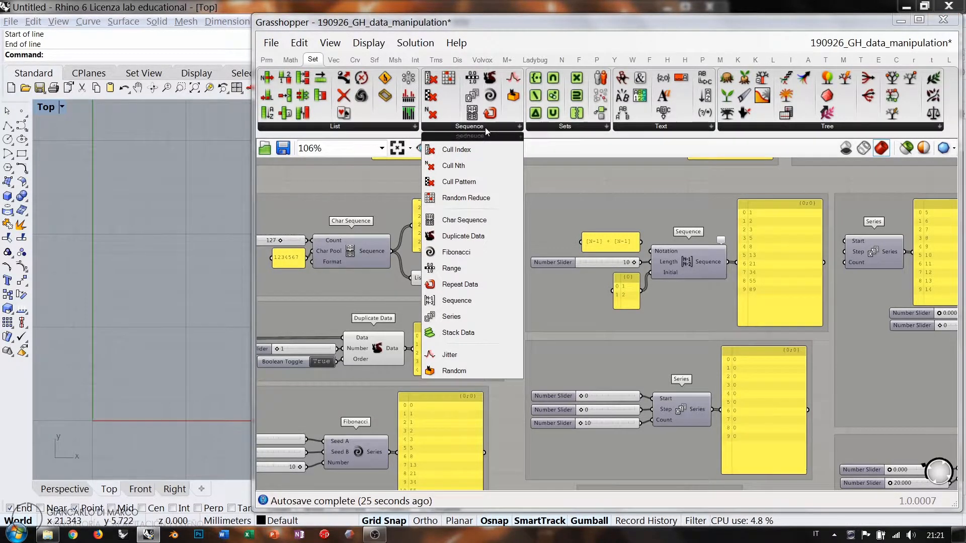
left_click(356, 326)
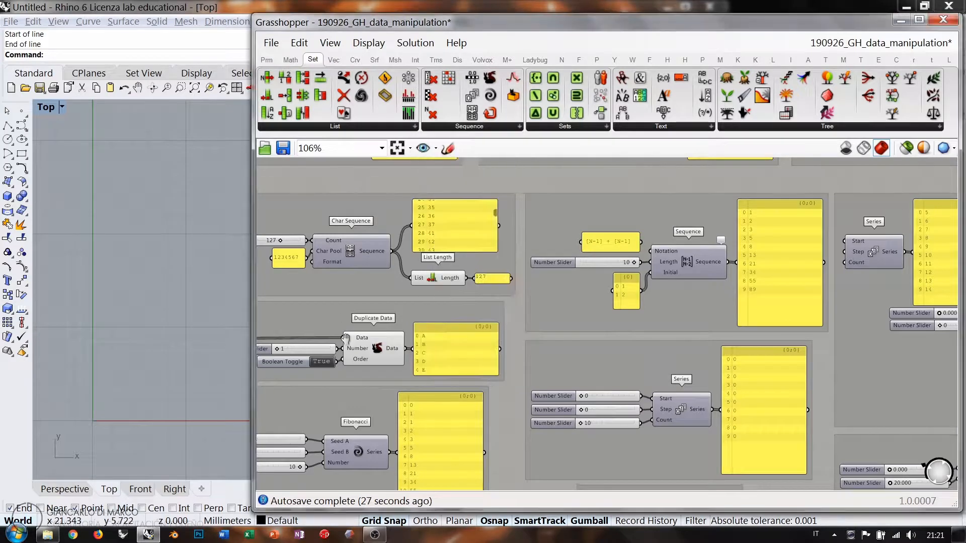
Set the Number slider of the Duplicate Data example to 2 and check the duplicated list in its output panel
scroll(358, 327, "up", 3)
right_click_drag(357, 327, 582, 249)
scroll(581, 249, "up", 2)
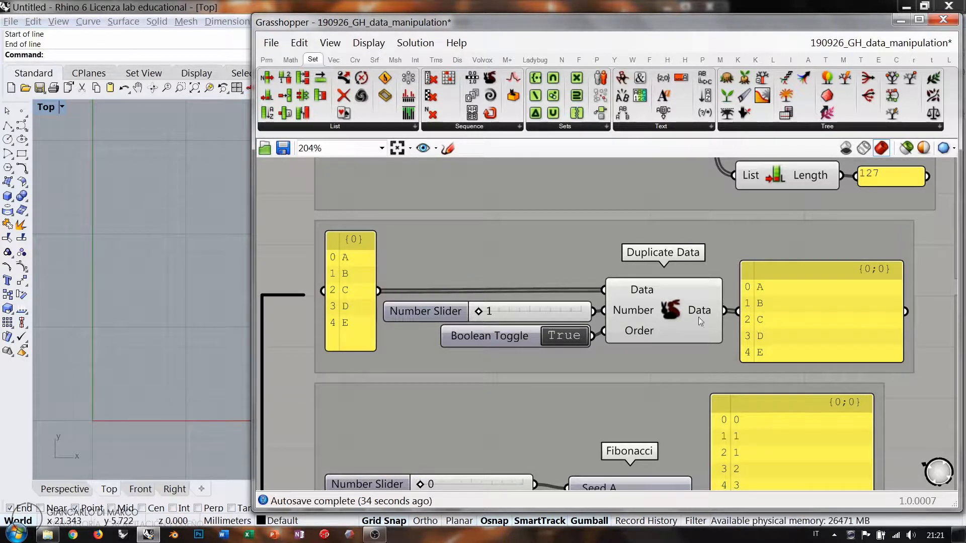
left_click_drag(486, 314, 505, 315)
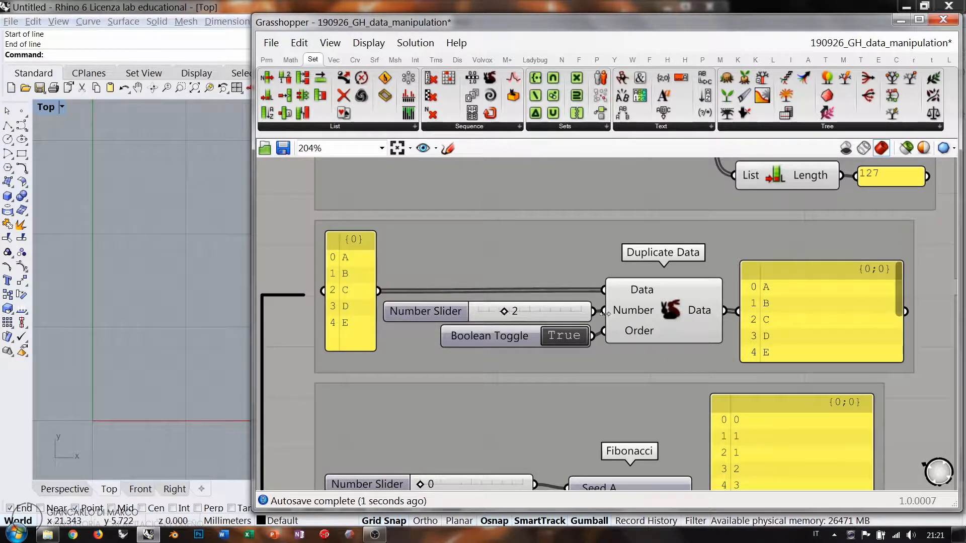
mouse_move(898, 278)
left_mouse_down()
mouse_move(894, 337)
mouse_move(898, 280)
left_mouse_up()
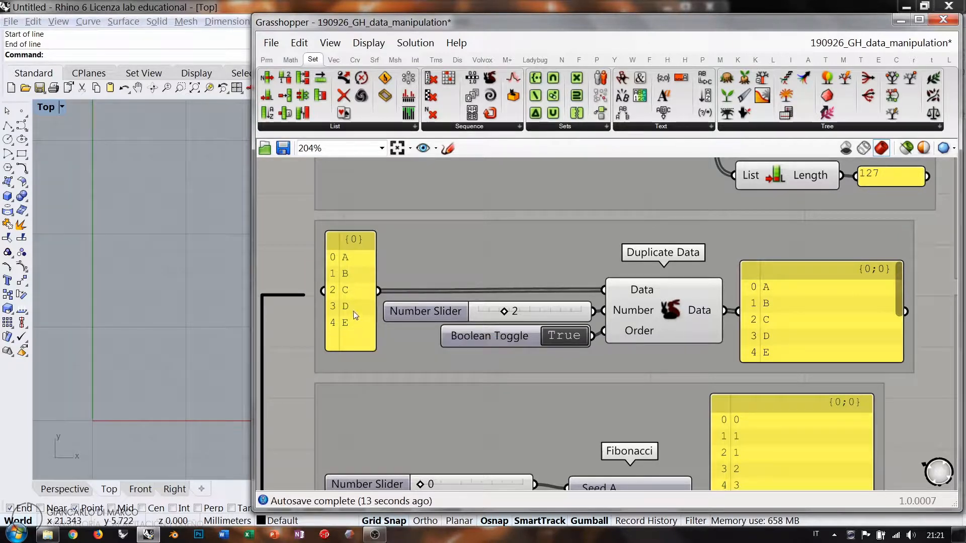
right_click_drag(527, 227, 492, 330)
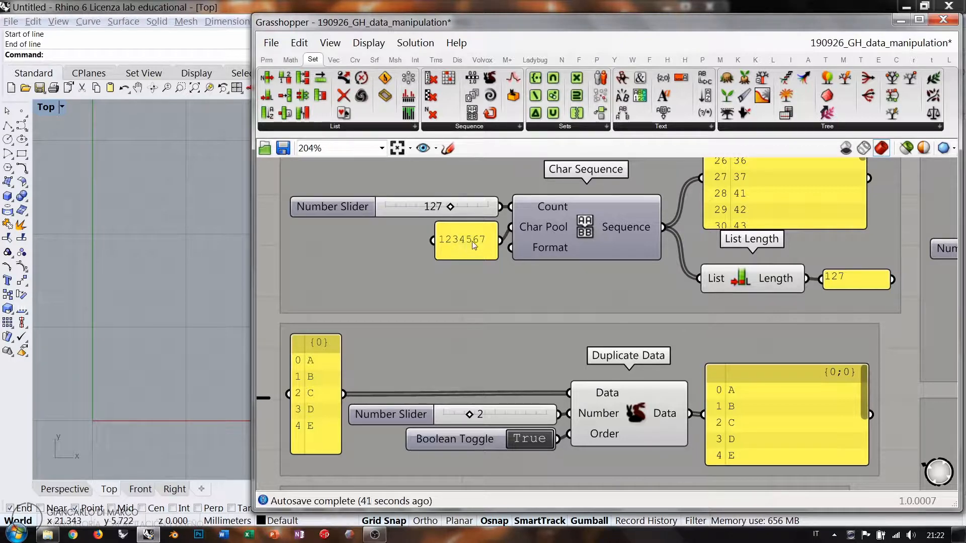
right_click_drag(469, 362, 498, 303)
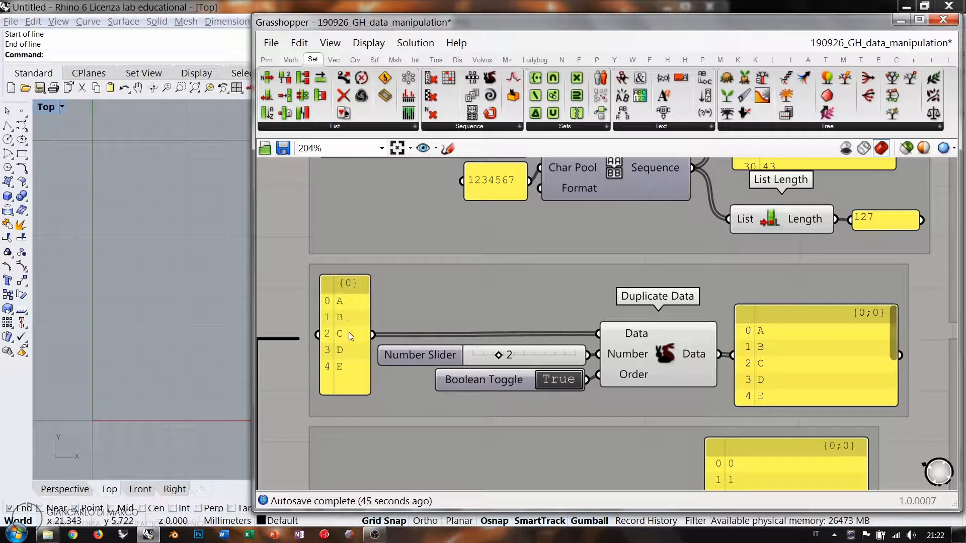
right_click(345, 325)
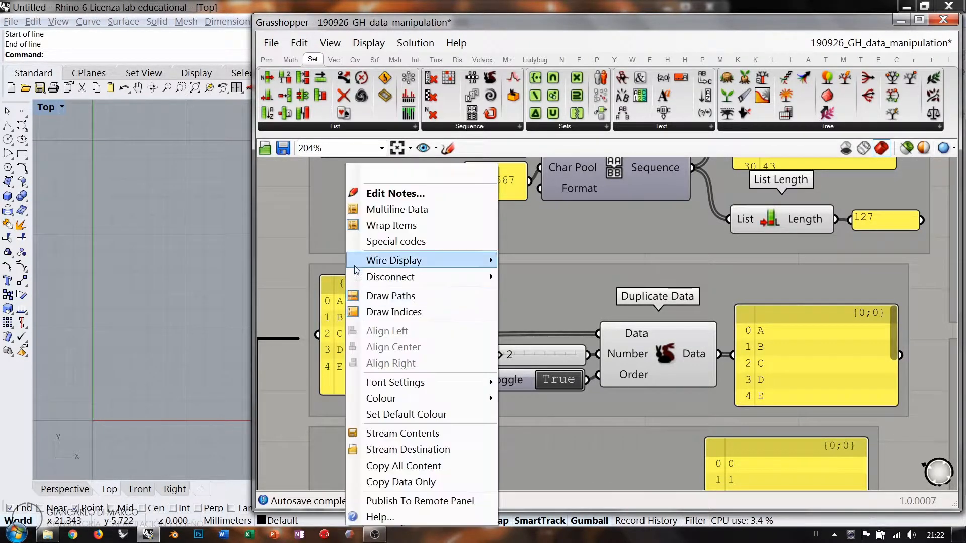
left_click(344, 324)
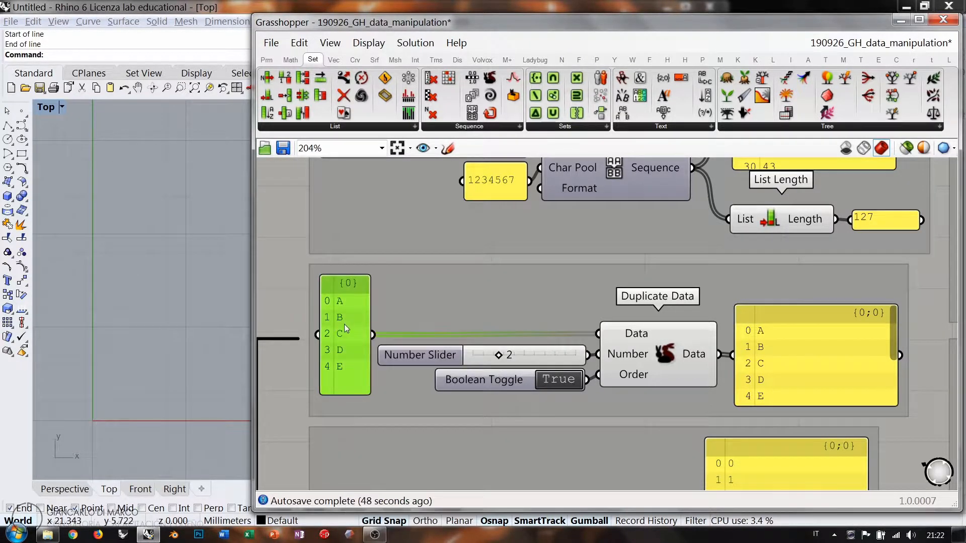
key("Escape")
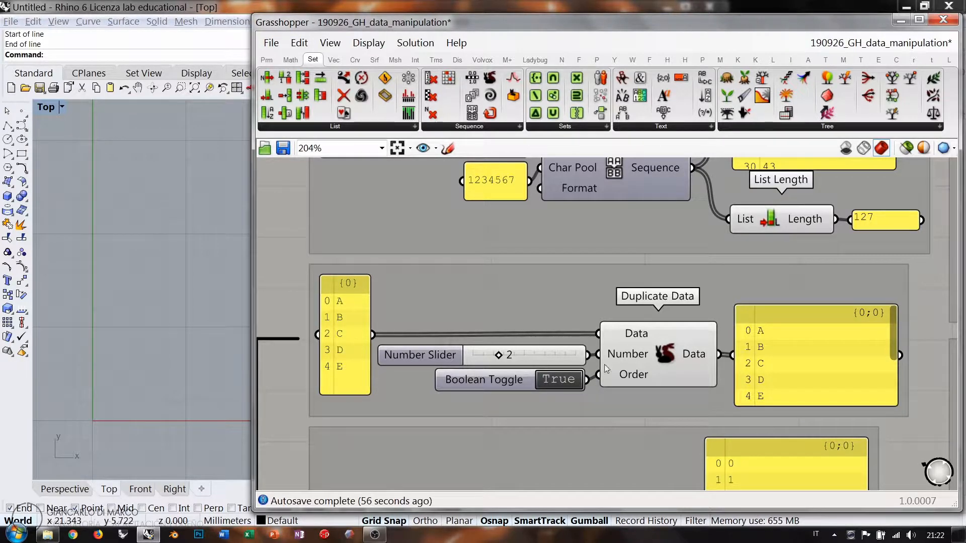
Set the Number slider of the Duplicate Data example to 3 and scroll through its output panel to compare the duplicated list
right_click_drag(764, 354, 655, 287)
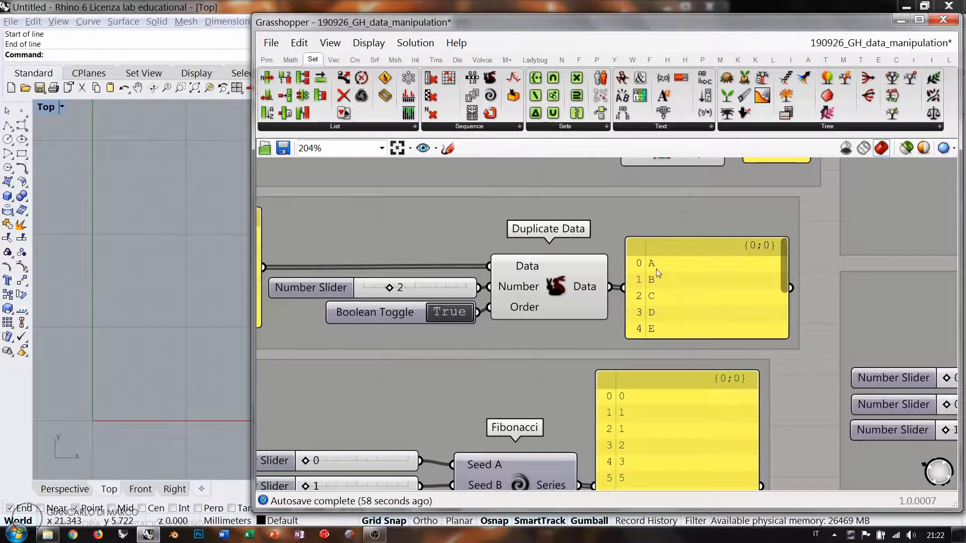
left_click_drag(783, 261, 781, 306)
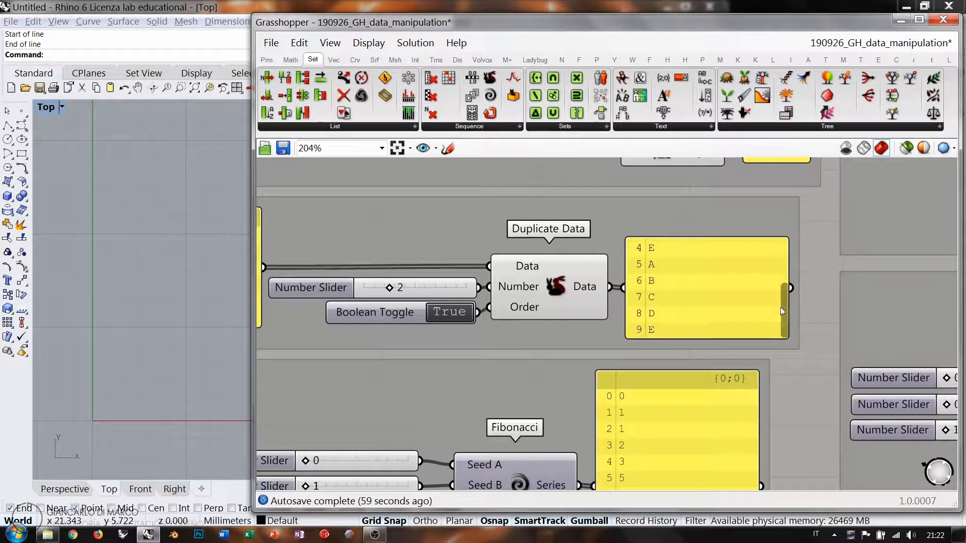
left_click_drag(388, 292, 416, 290)
left_click_drag(784, 319, 785, 261)
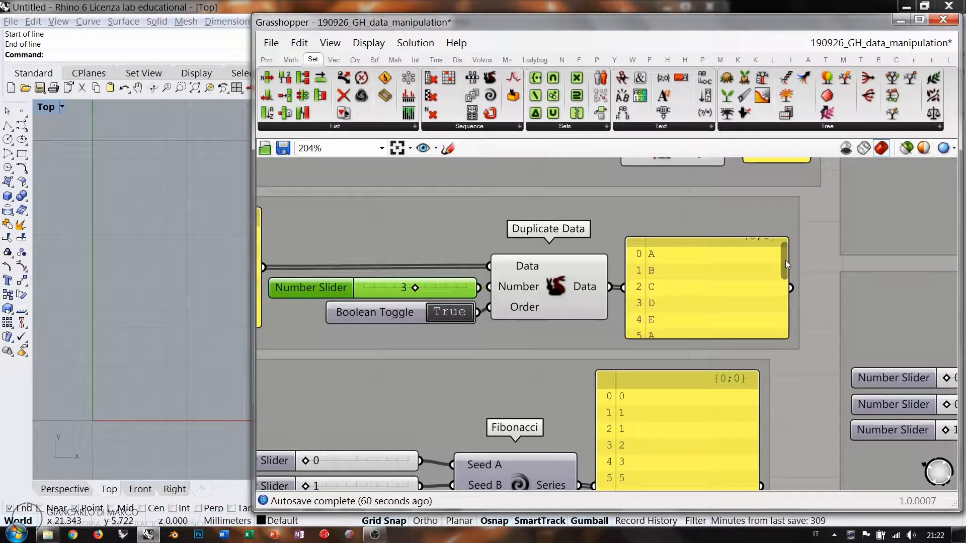
left_click_drag(785, 285, 788, 240)
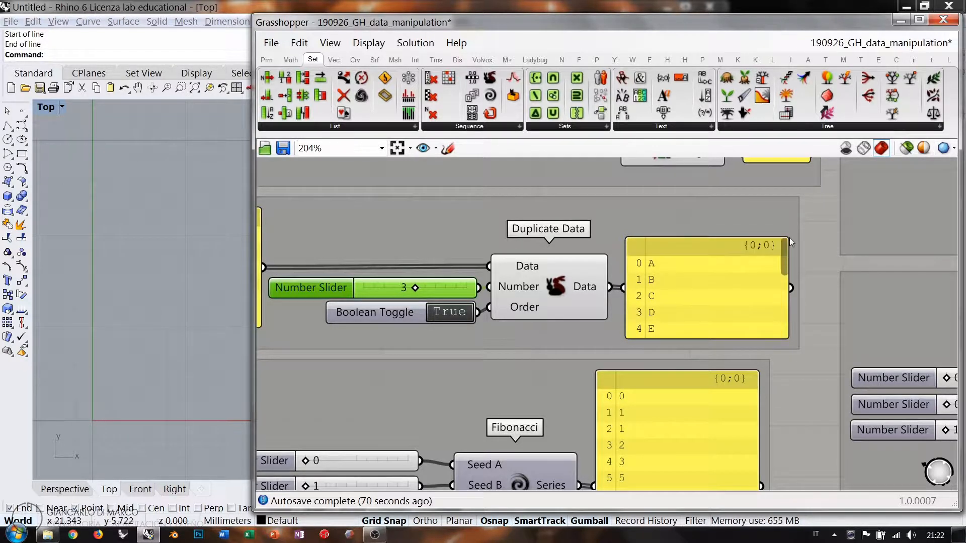
Set the Boolean Toggle feeding Duplicate Data's Order input to False, comparing the output order with the True setting
right_click_drag(437, 317, 528, 309)
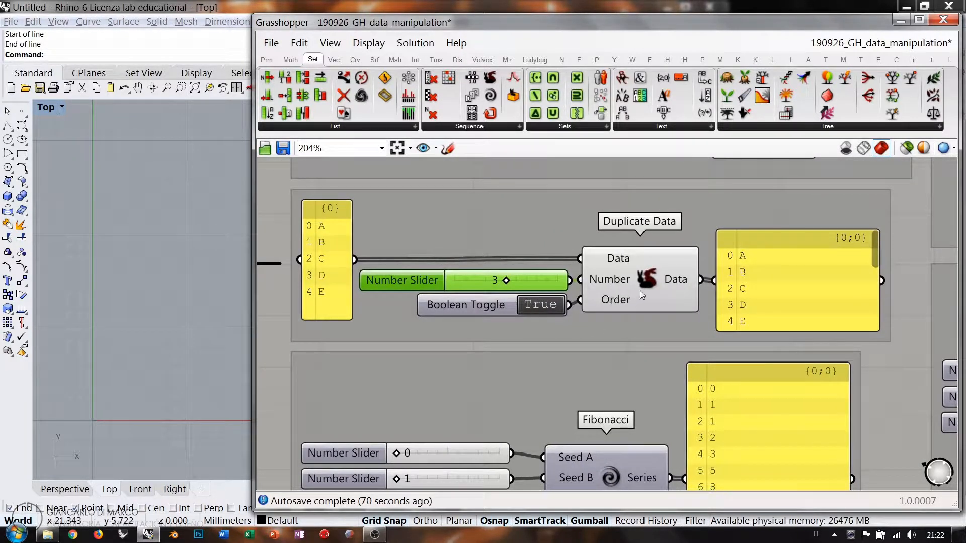
left_click(628, 291)
key("Escape")
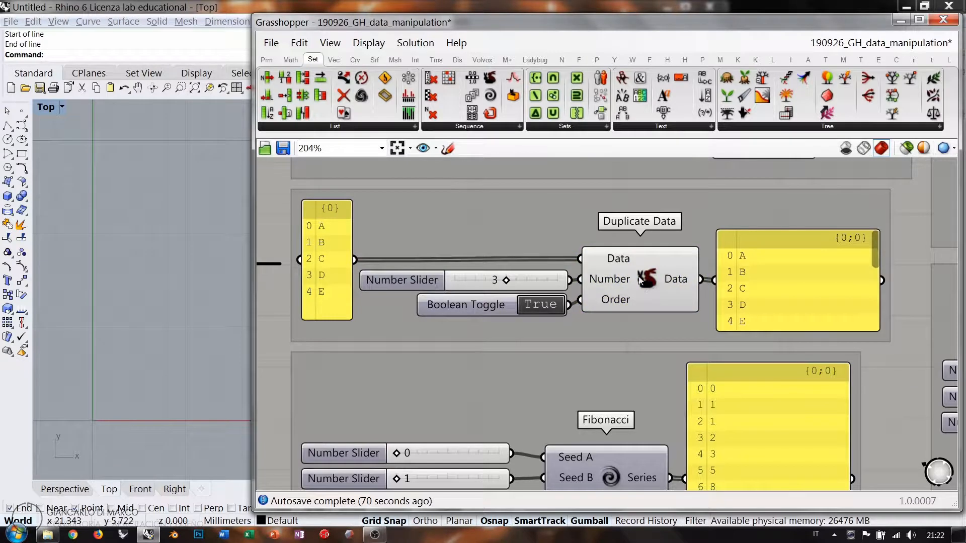
left_click(537, 304)
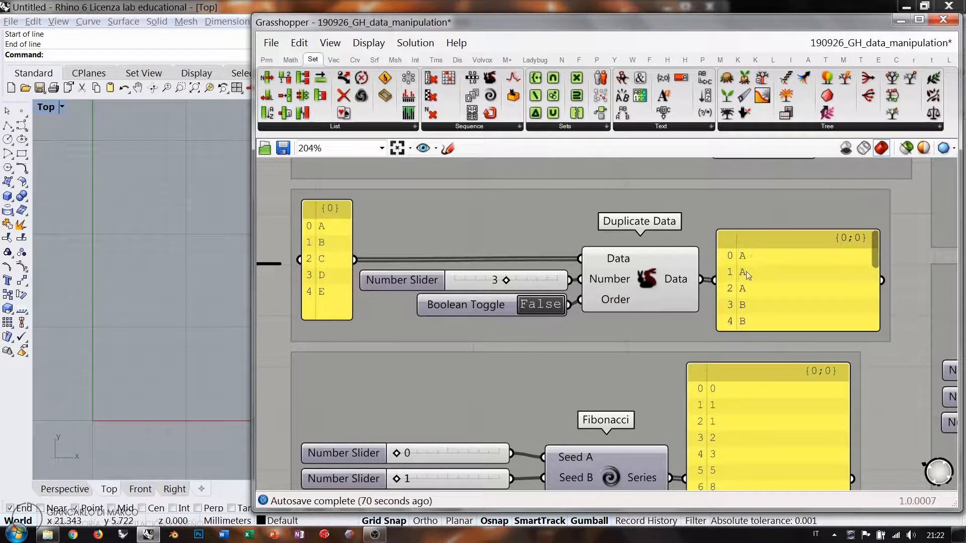
mouse_move(878, 249)
left_mouse_down()
mouse_move(865, 318)
mouse_move(882, 234)
left_mouse_up()
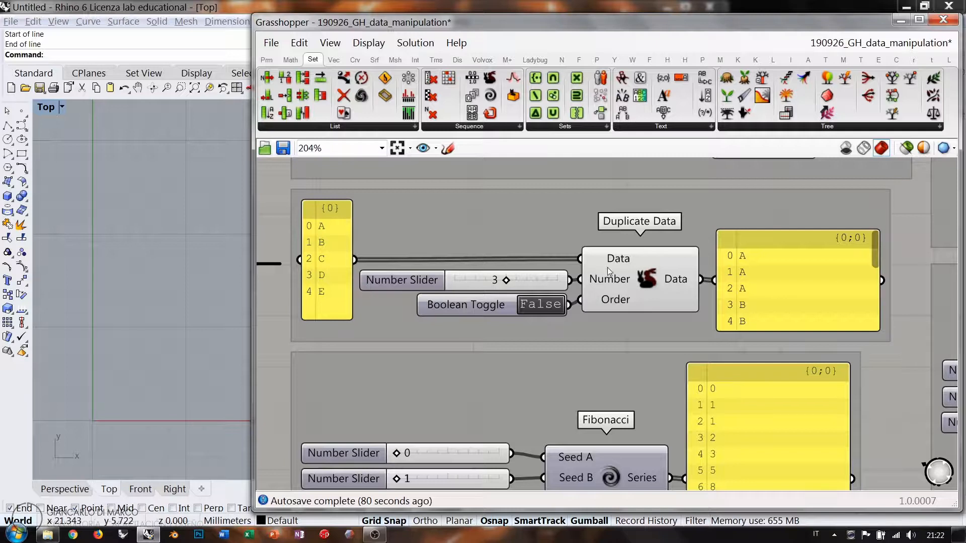
double_click(530, 309)
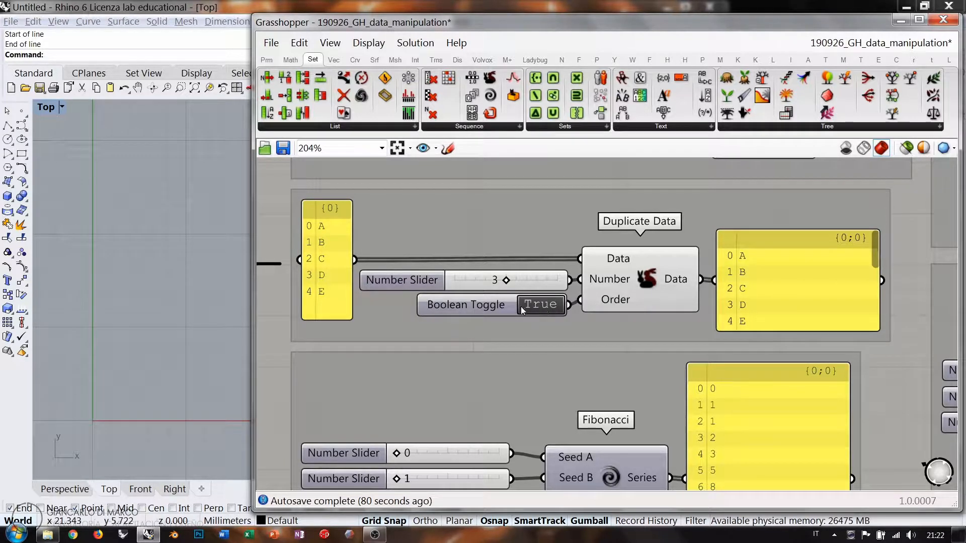
double_click(541, 305)
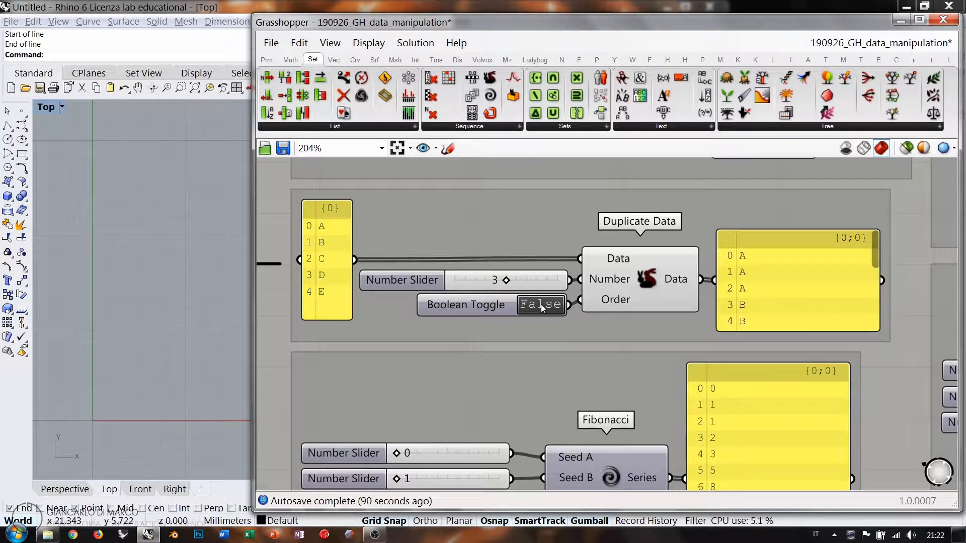
double_click(541, 305)
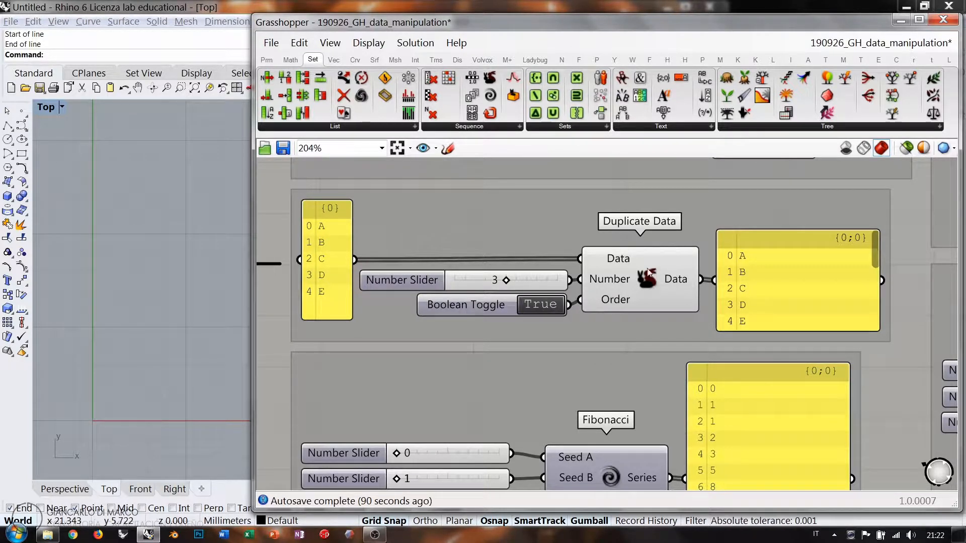
double_click(537, 305)
Examine the Fibonacci example and the Construct Domain and Range example, including their slider inputs and output lists
right_click_drag(663, 336, 643, 287)
scroll(642, 286, "down", 2)
right_click_drag(584, 369, 588, 289)
scroll(587, 289, "up", 1)
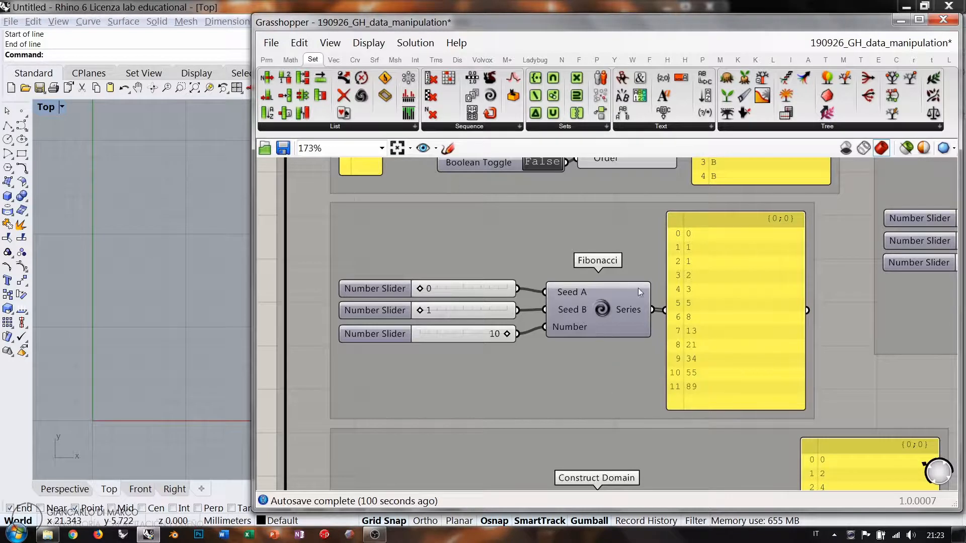
left_click_drag(711, 316, 712, 313)
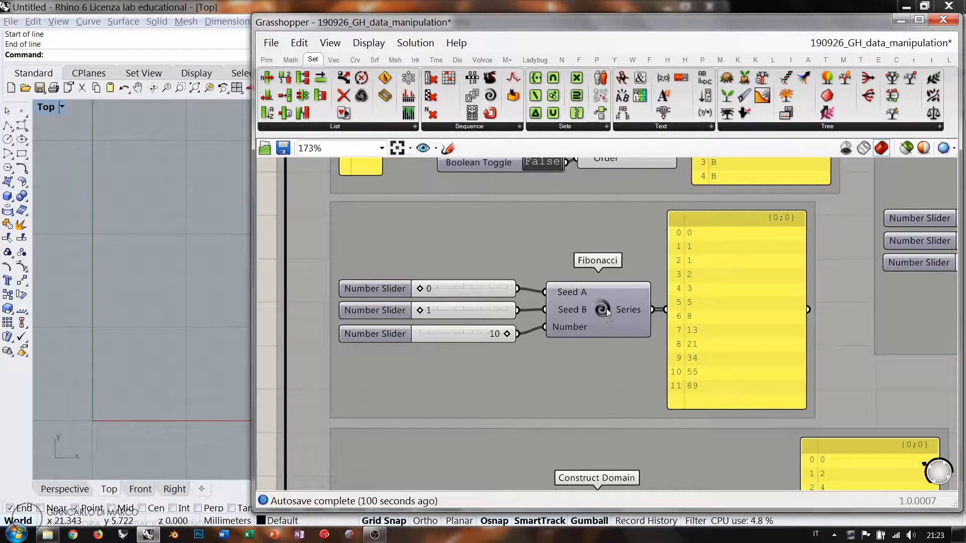
scroll(598, 291, "down", 4)
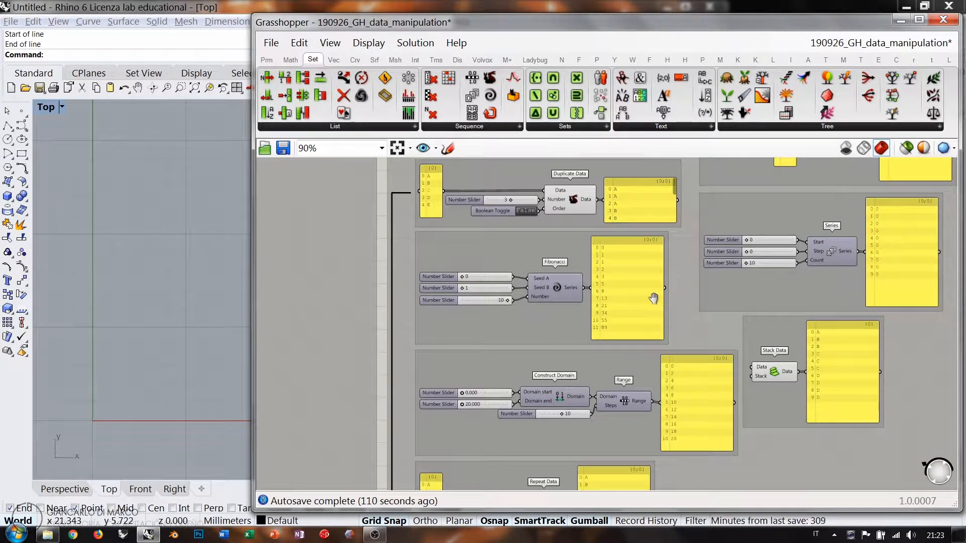
scroll(597, 381, "up", 3)
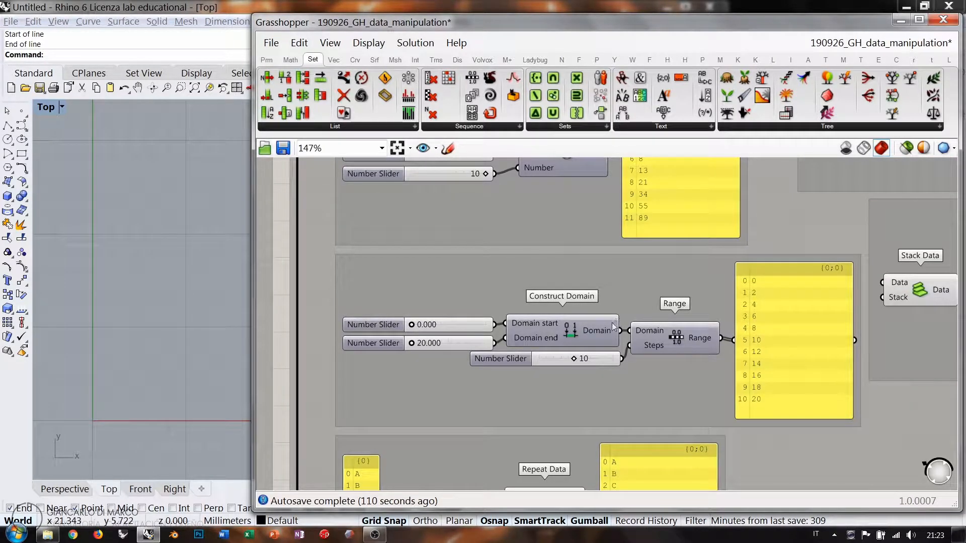
mouse_move(598, 322)
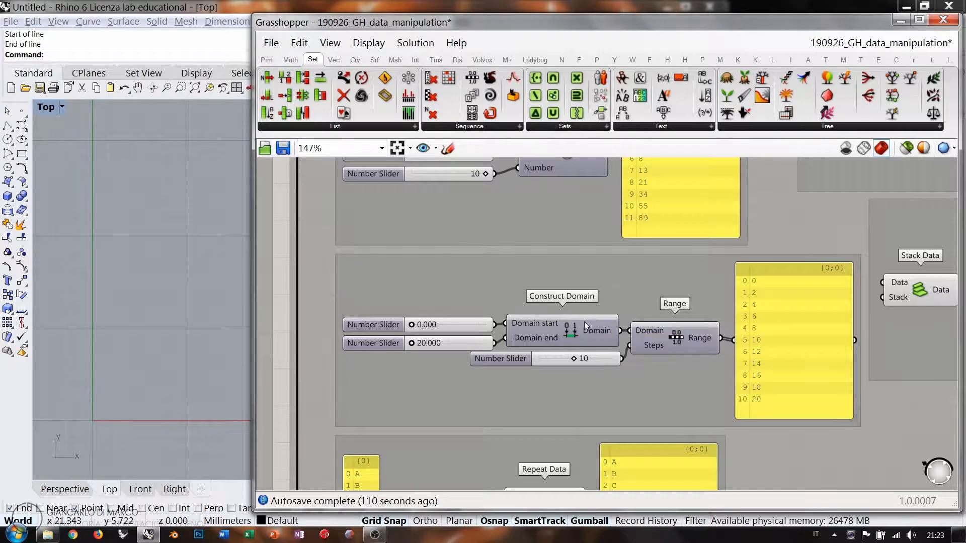
right_click_drag(584, 322, 650, 328)
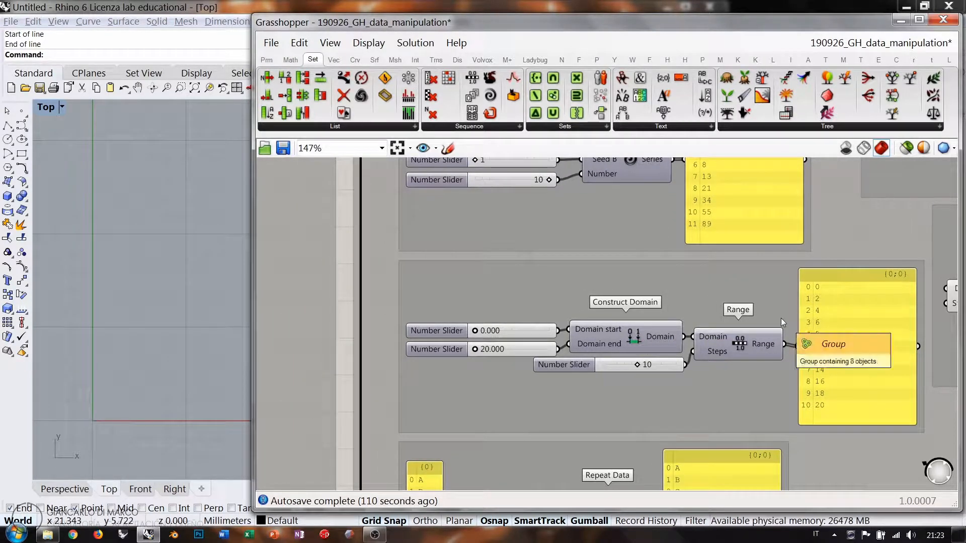
Place a new Range component on the empty canvas below the Repeat Data example
scroll(820, 315, "down", 6)
scroll(824, 319, "down", 3)
scroll(668, 305, "up", 5)
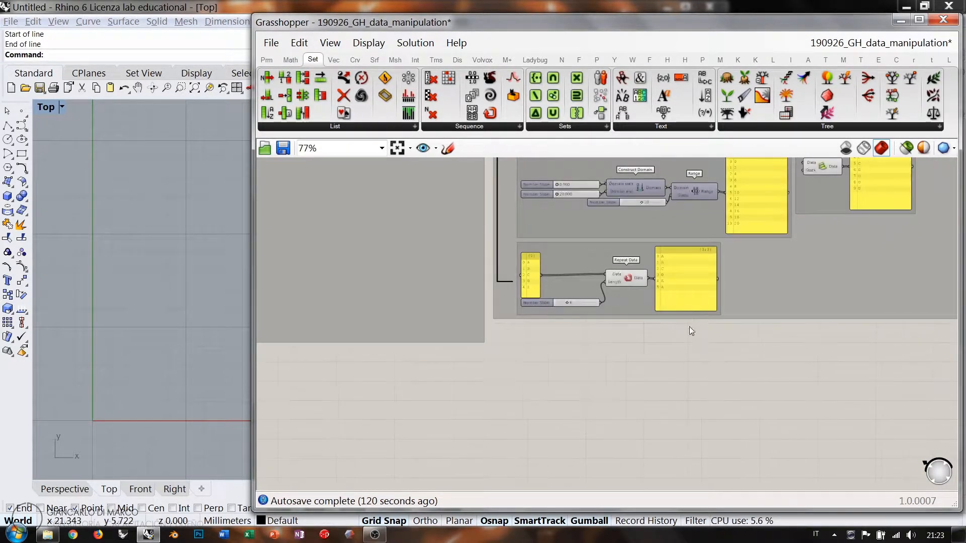
right_click_drag(610, 310, 591, 288)
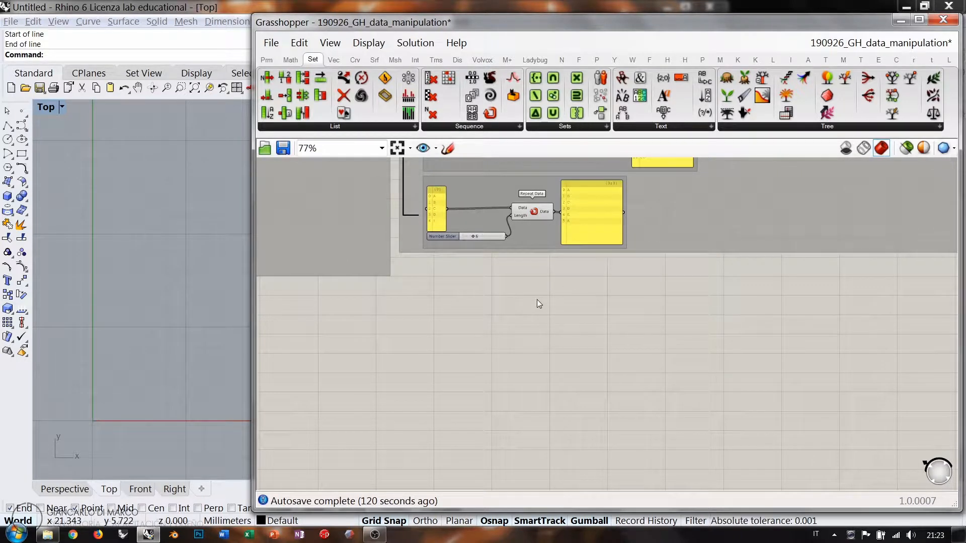
left_click_drag(471, 82, 588, 302)
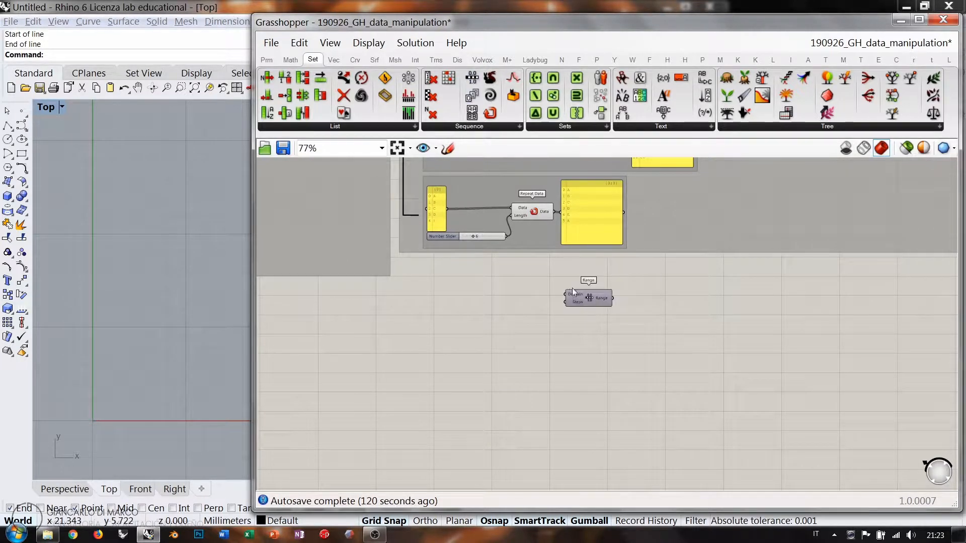
scroll(519, 308, "up", 5)
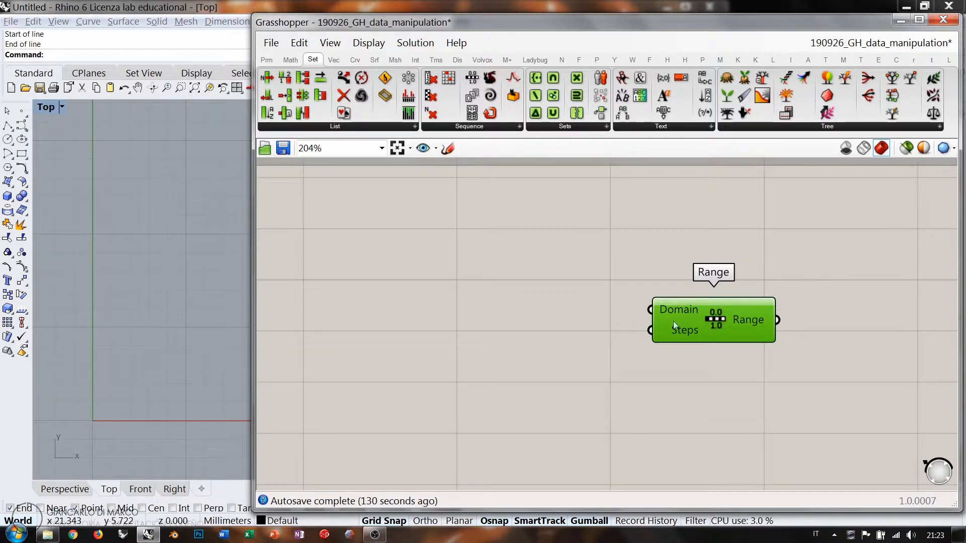
left_click_drag(673, 325, 541, 317)
left_click(572, 245)
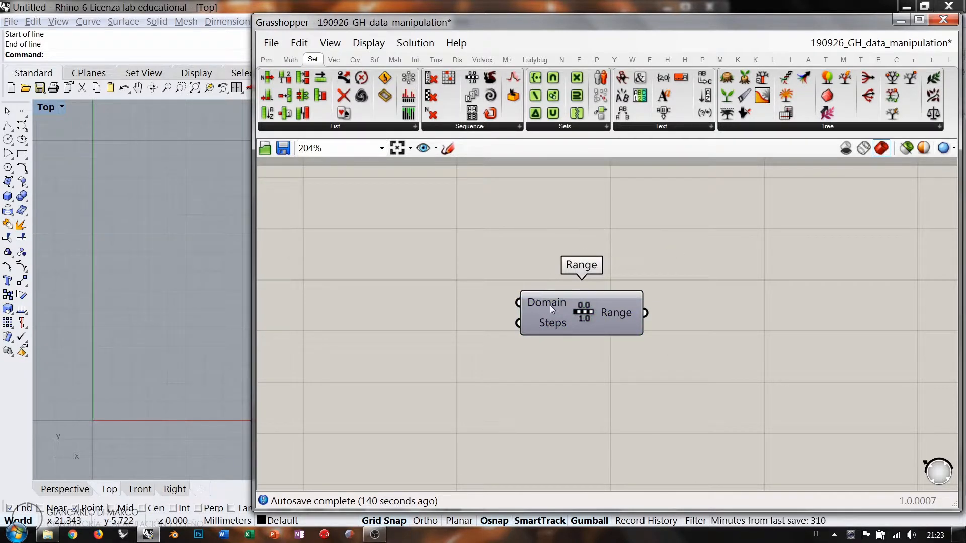
Check the default values of the Domain and Steps inputs on the new Range component
mouse_move(550, 305)
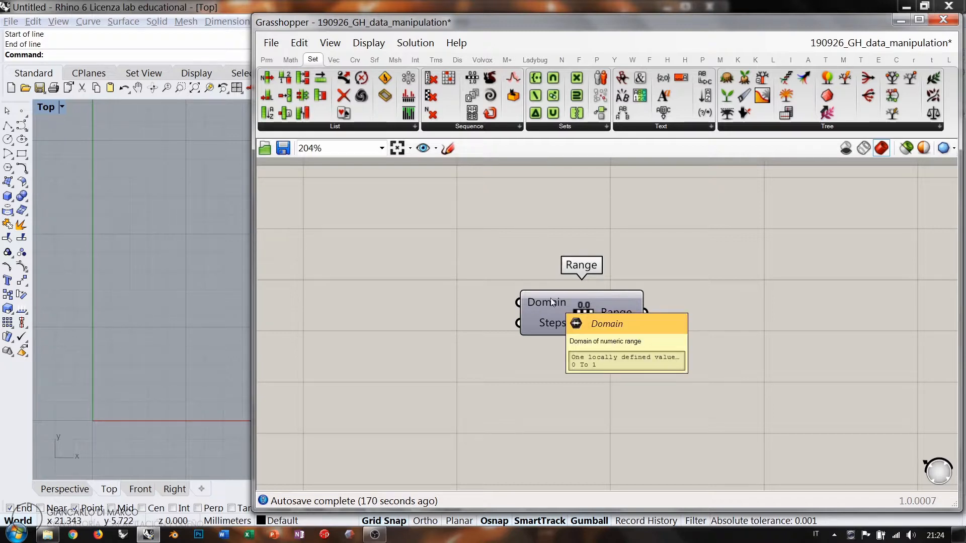
mouse_move(553, 323)
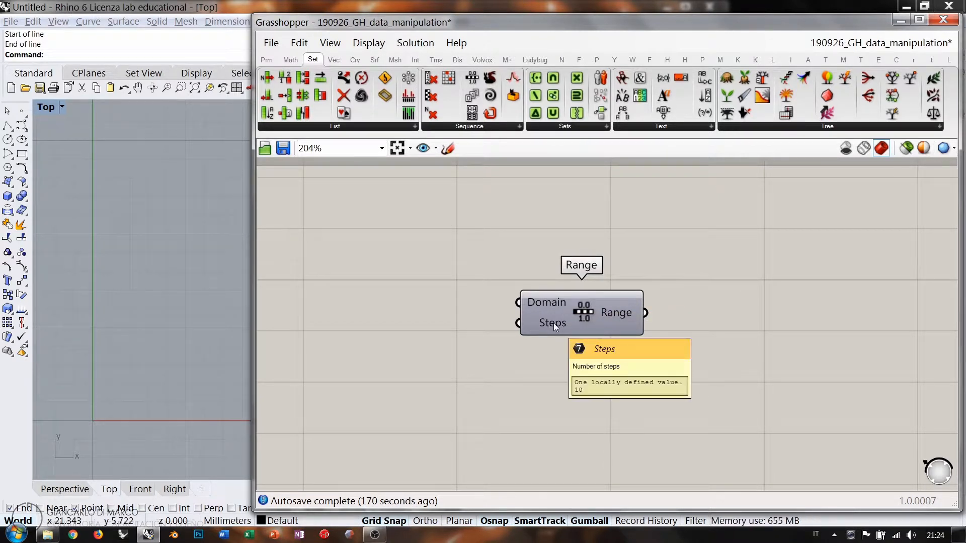
right_click_drag(614, 339, 580, 258)
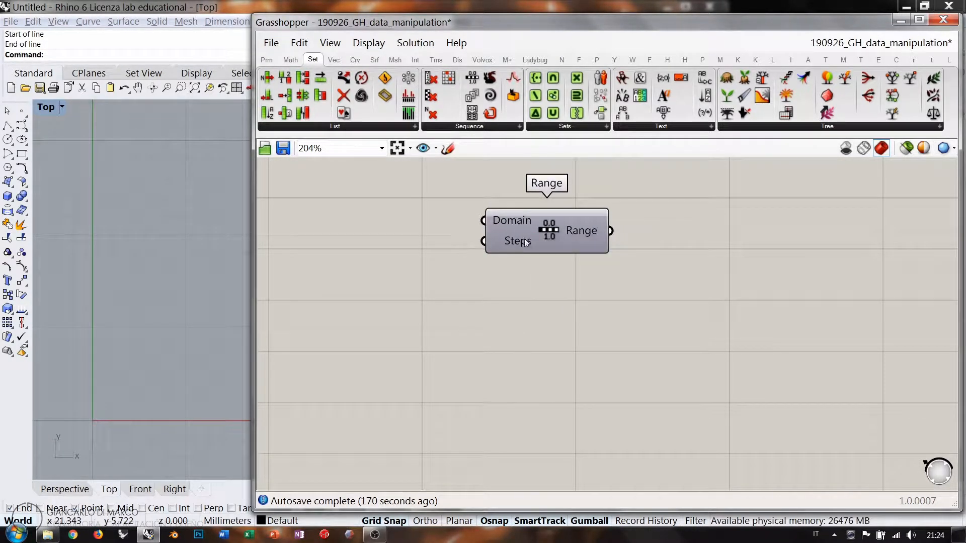
mouse_move(519, 240)
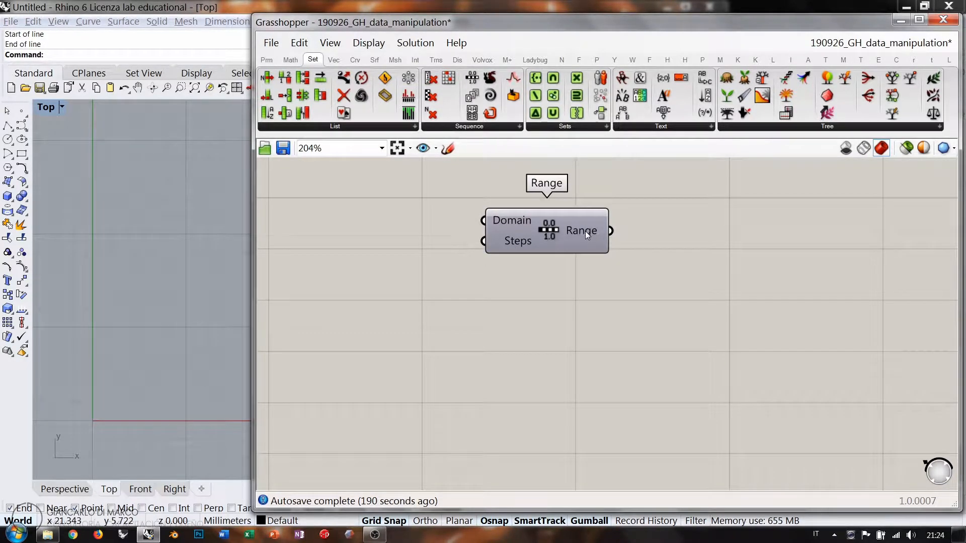
Sketch a horizontal number line below the Range component with end ticks, labelled 0 at the start and 1 at the end
left_click(447, 148)
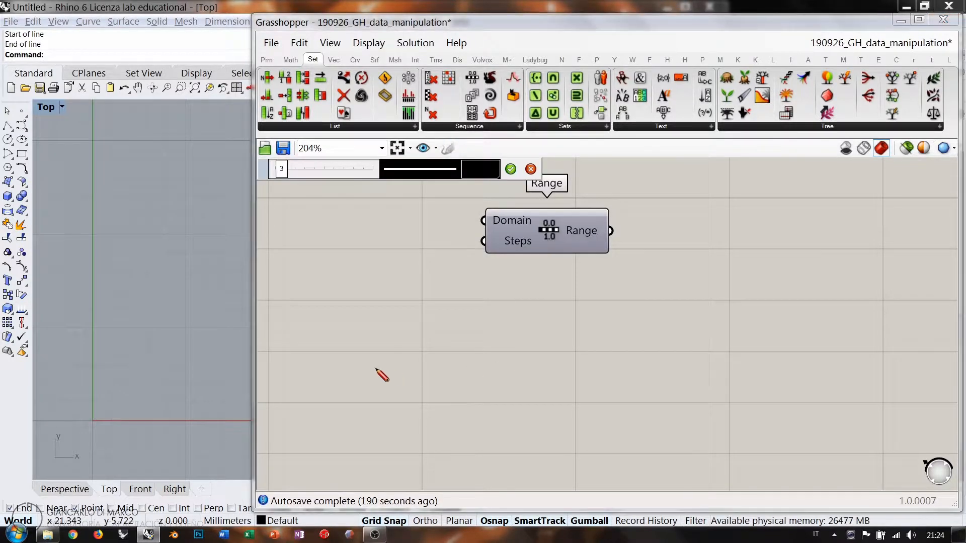
left_click_drag(378, 363, 670, 352)
left_click_drag(377, 355, 383, 369)
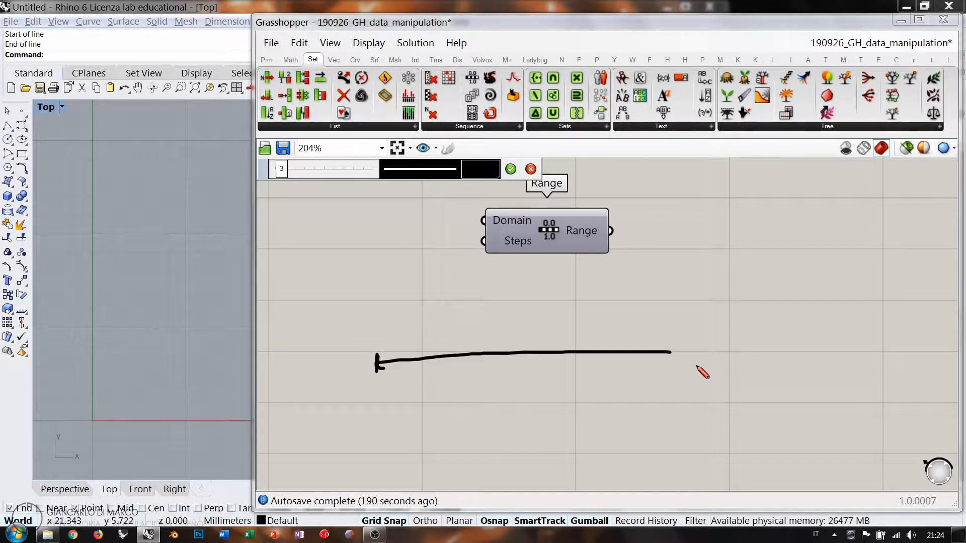
left_click_drag(675, 348, 673, 363)
left_click_drag(380, 356, 383, 373)
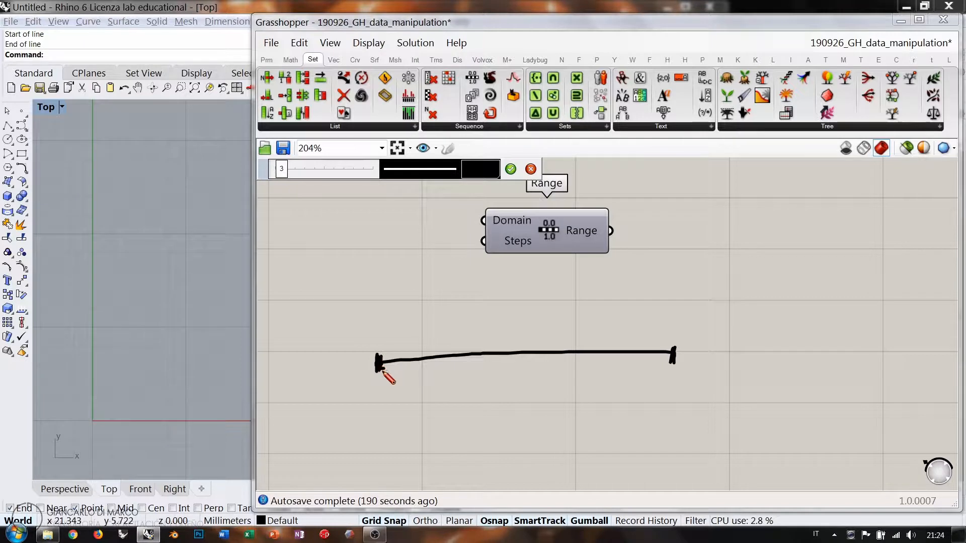
left_click_drag(675, 348, 674, 364)
mouse_move(376, 414)
left_mouse_down()
mouse_move(382, 423)
mouse_move(363, 422)
left_mouse_up()
mouse_move(668, 409)
left_mouse_down()
mouse_move(679, 399)
mouse_move(677, 413)
left_mouse_up()
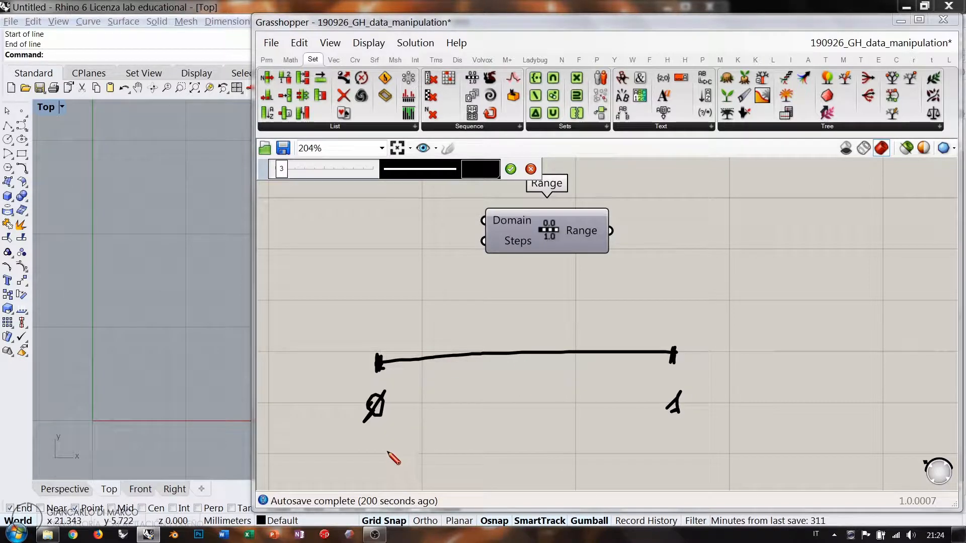
Sketch a second horizontal line with end ticks below the 0-to-1 number line, marking the whole domain as one segment
left_click_drag(384, 436, 383, 453)
left_click_drag(378, 448, 693, 436)
left_click_drag(682, 428, 685, 444)
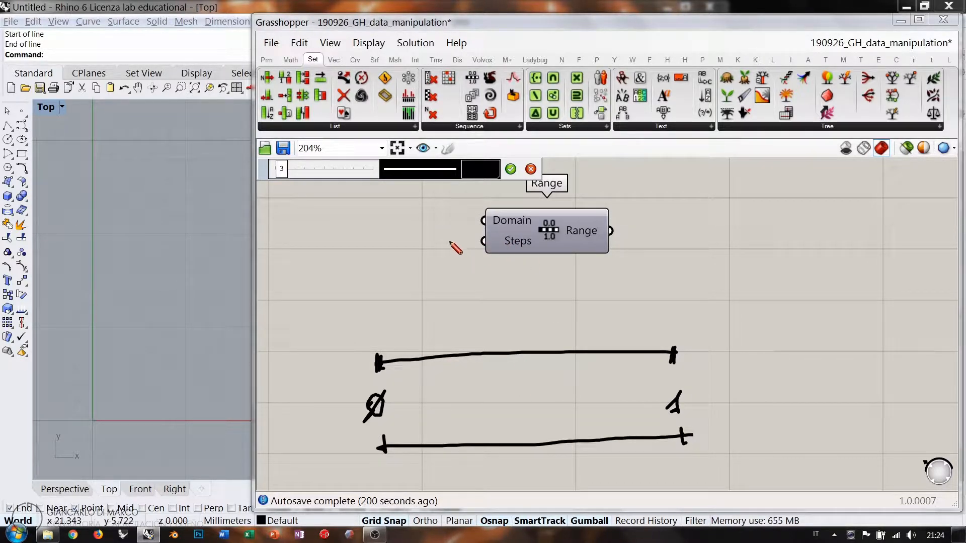
Annotate the Range component with a circled 1 beside Steps and an output arrow to "0 & 1", struck out and replaced by 2
mouse_move(440, 244)
left_mouse_down()
mouse_move(444, 263)
mouse_move(456, 260)
left_mouse_up()
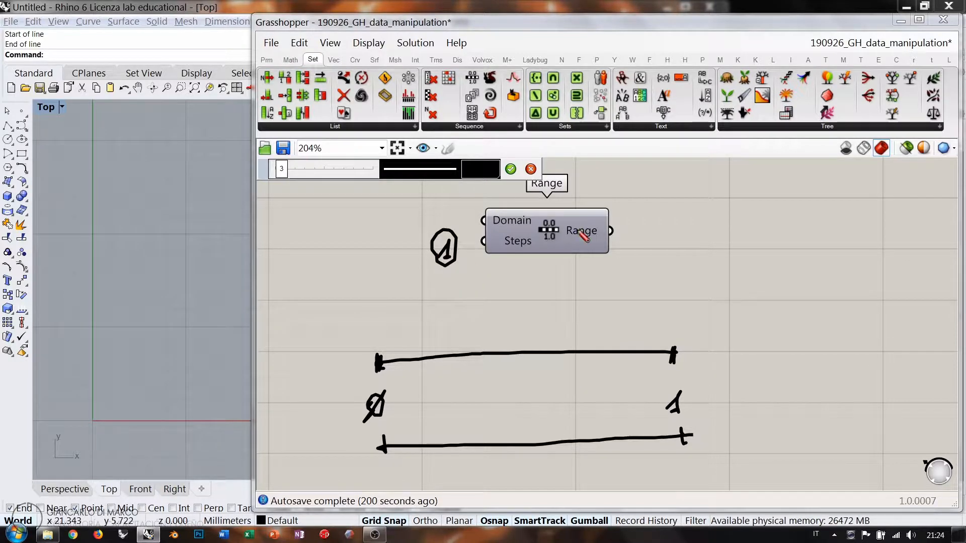
left_click_drag(611, 232, 654, 229)
mouse_move(654, 229)
left_mouse_down()
mouse_move(646, 234)
mouse_move(683, 223)
left_mouse_up()
mouse_move(668, 244)
left_mouse_down()
mouse_move(693, 215)
mouse_move(741, 239)
left_mouse_up()
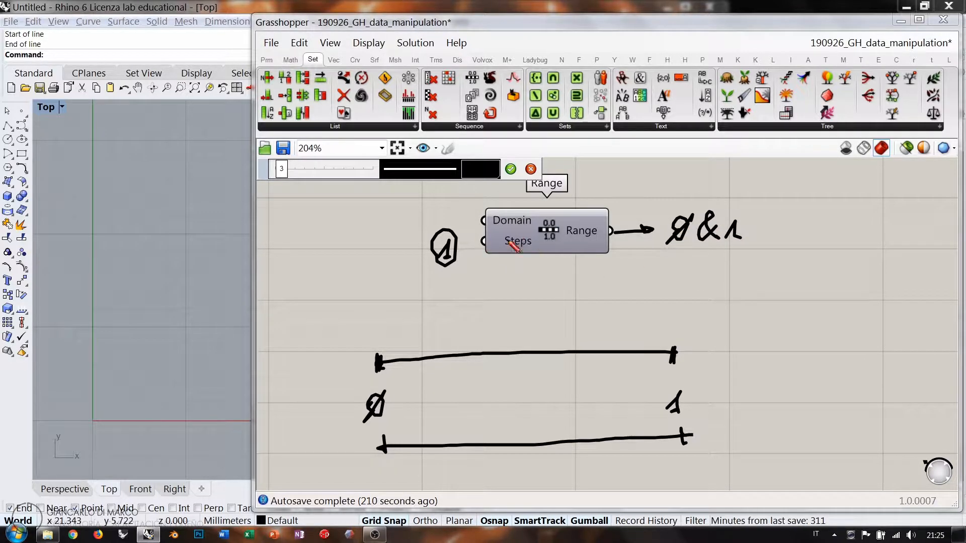
left_click_drag(448, 261, 438, 262)
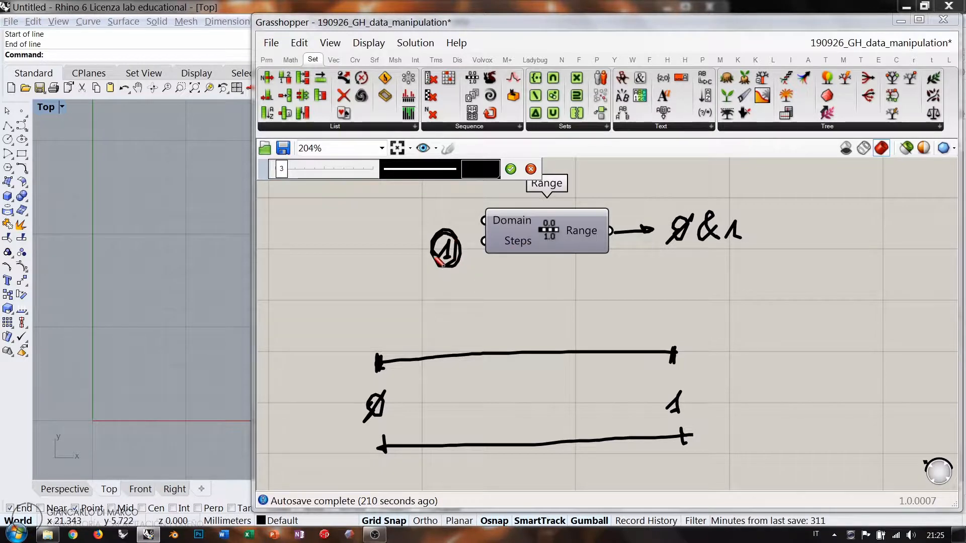
mouse_move(686, 241)
left_mouse_down()
mouse_move(739, 235)
mouse_move(784, 247)
mouse_move(793, 237)
left_mouse_up()
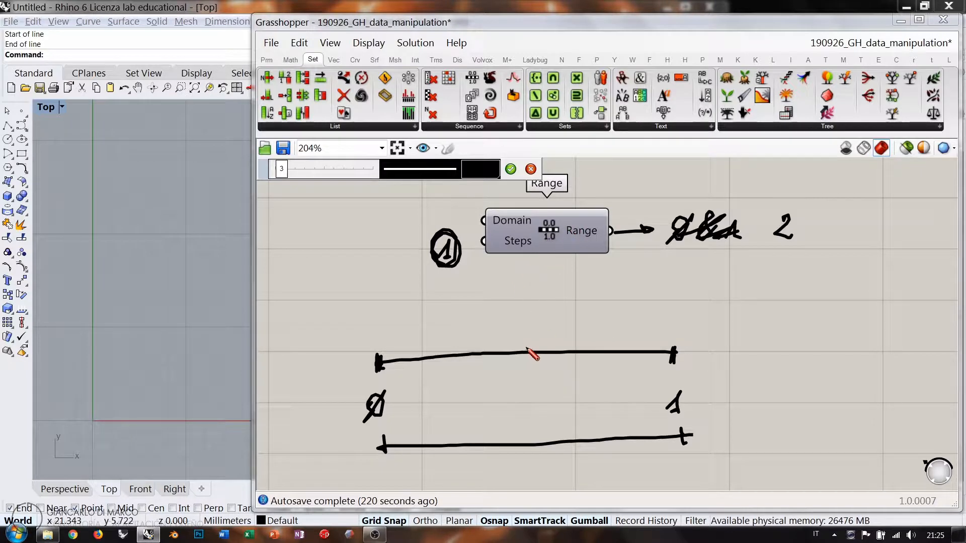
Divide the sketched number line with ticks labelled .25, 0,5 and .75, and draw two half-length segments beneath it
left_click_drag(524, 344, 525, 360)
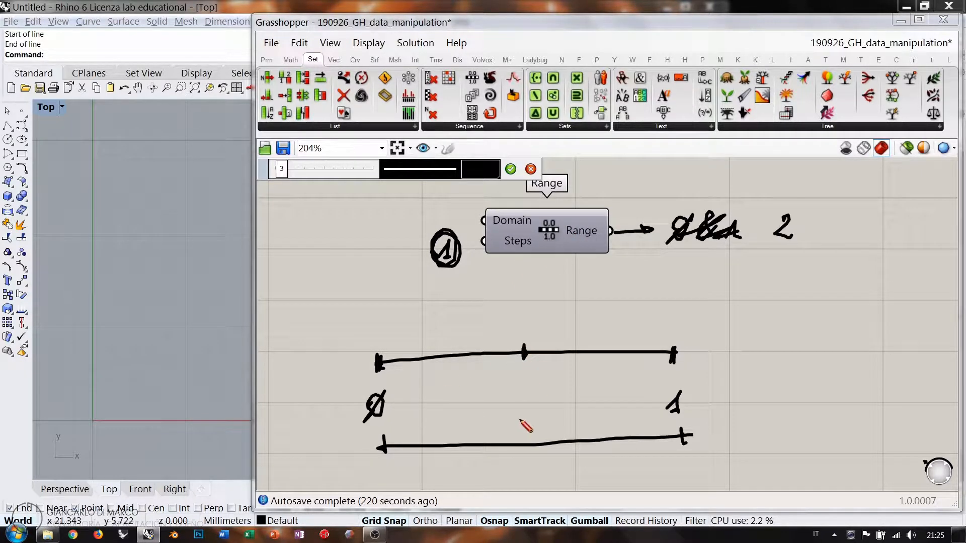
left_click_drag(381, 429, 660, 413)
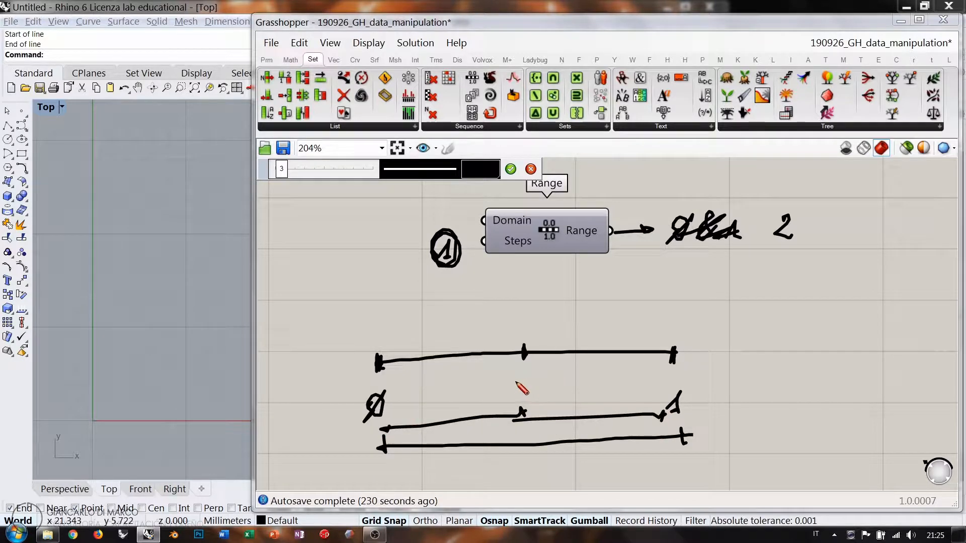
mouse_move(517, 377)
left_mouse_down()
mouse_move(524, 395)
mouse_move(544, 369)
left_mouse_up()
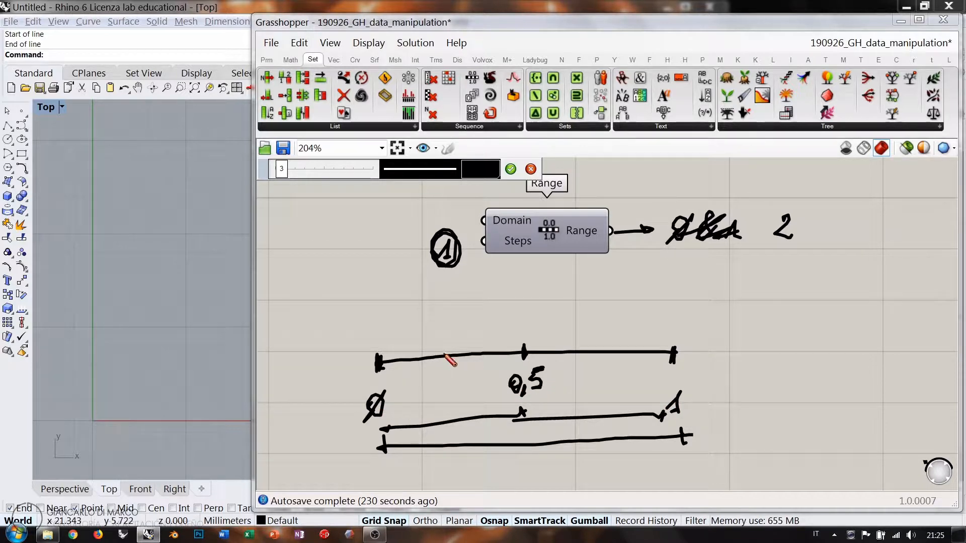
left_click_drag(446, 347, 454, 361)
left_click_drag(603, 343, 602, 363)
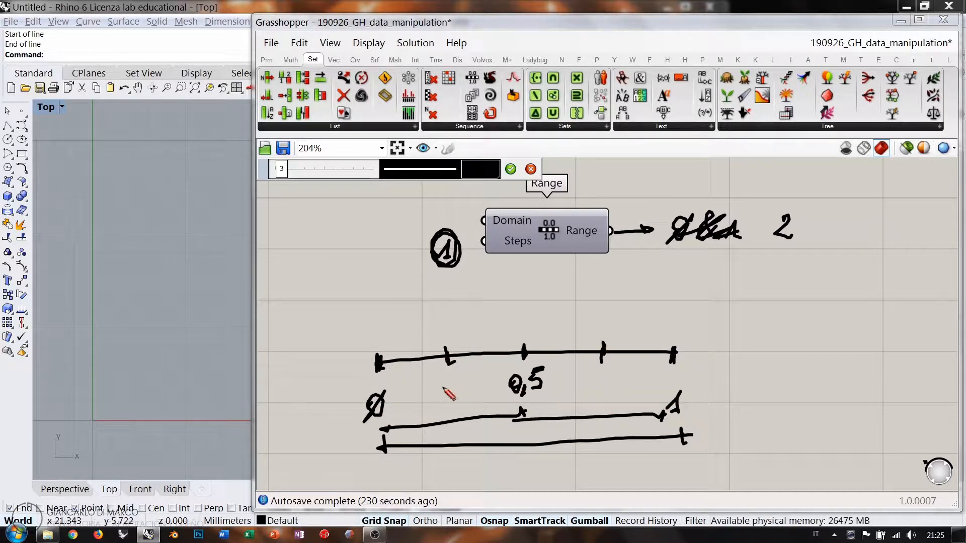
mouse_move(437, 383)
left_mouse_down()
mouse_move(452, 398)
mouse_move(430, 410)
left_mouse_up()
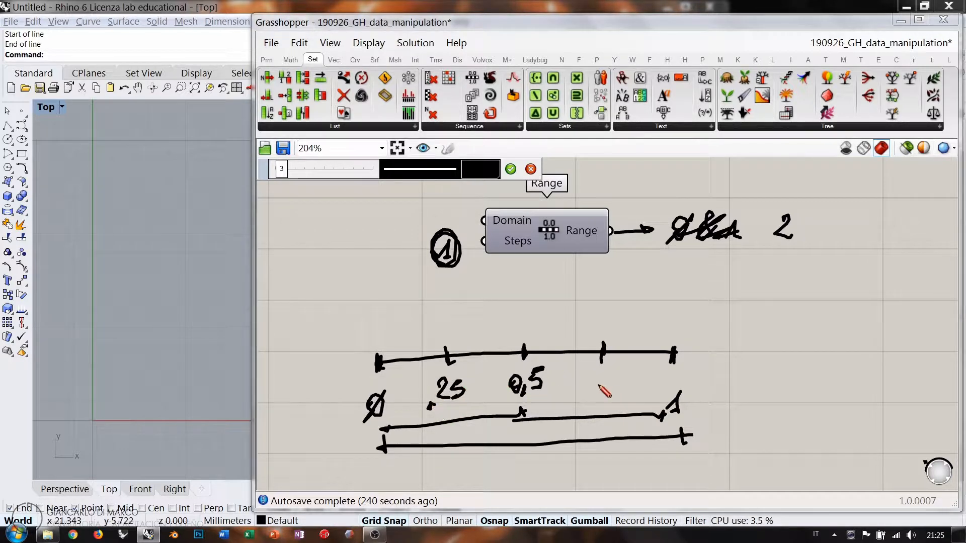
mouse_move(595, 391)
left_mouse_down()
mouse_move(623, 382)
mouse_move(611, 393)
left_mouse_up()
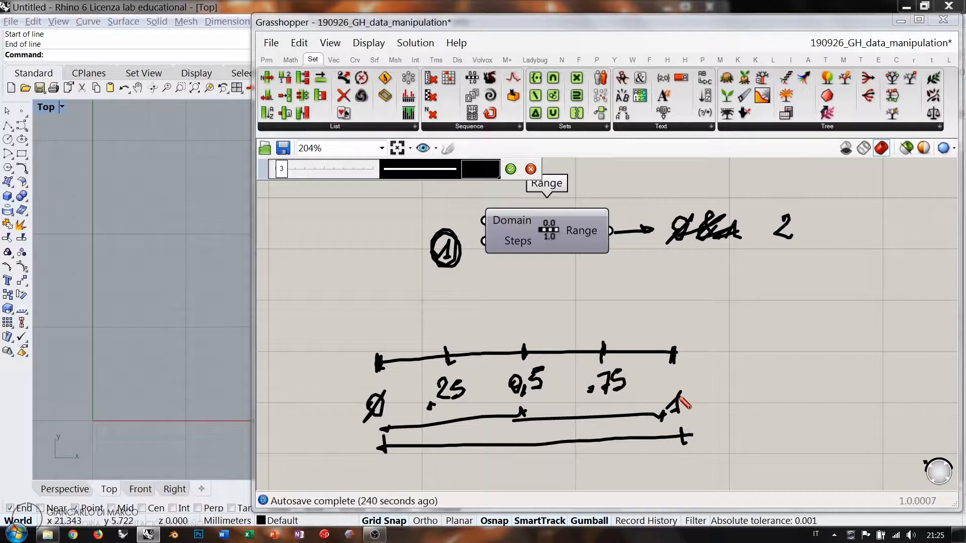
Write the steps-to-values pairs 1→2, 2→3 and 4→5 beside the number line, and discard the whole sketch
mouse_move(766, 331)
left_mouse_down()
mouse_move(771, 355)
mouse_move(815, 340)
mouse_move(831, 355)
mouse_move(852, 322)
left_mouse_up()
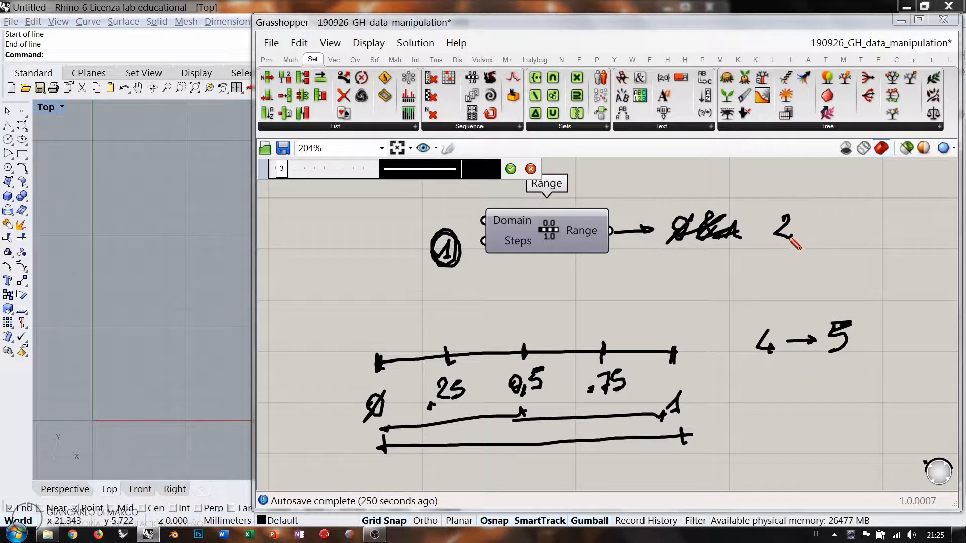
left_click_drag(747, 284, 839, 274)
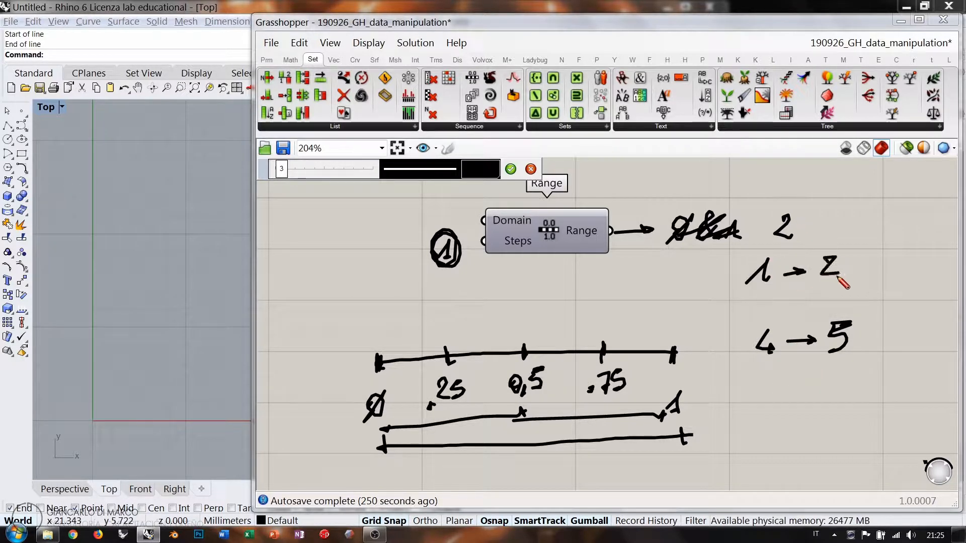
mouse_move(749, 301)
left_mouse_down()
mouse_move(768, 316)
mouse_move(810, 304)
left_mouse_up()
left_click_drag(823, 291, 825, 307)
left_click_drag(749, 320, 822, 316)
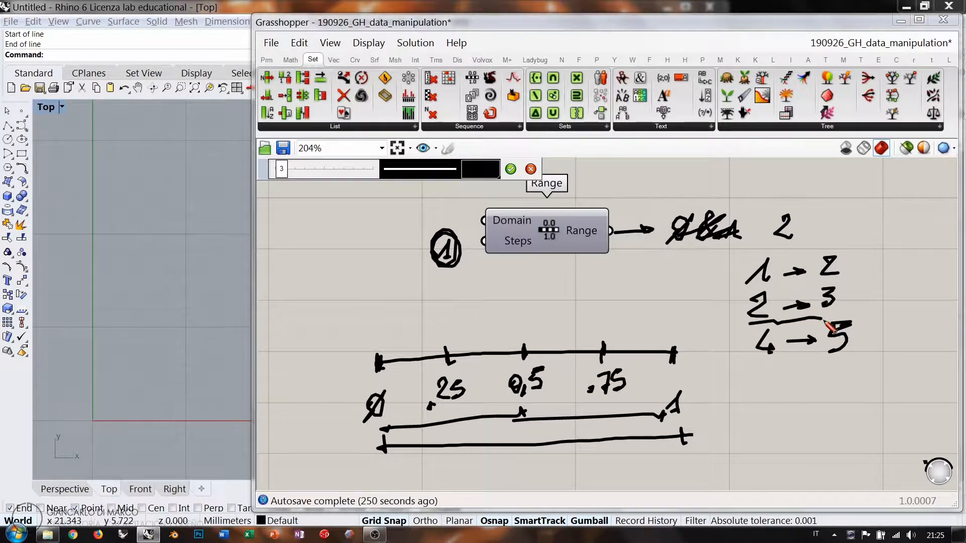
left_click_drag(785, 360, 795, 416)
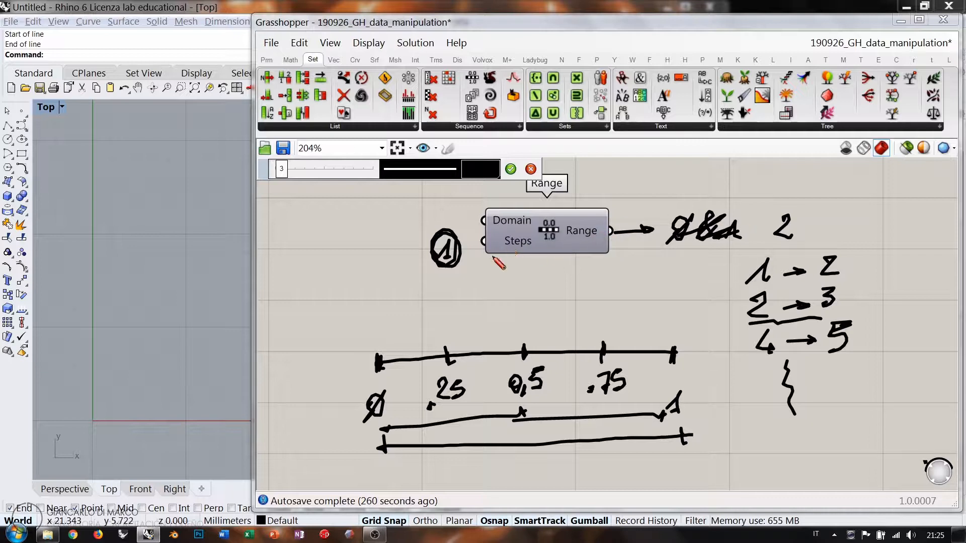
left_click(530, 170)
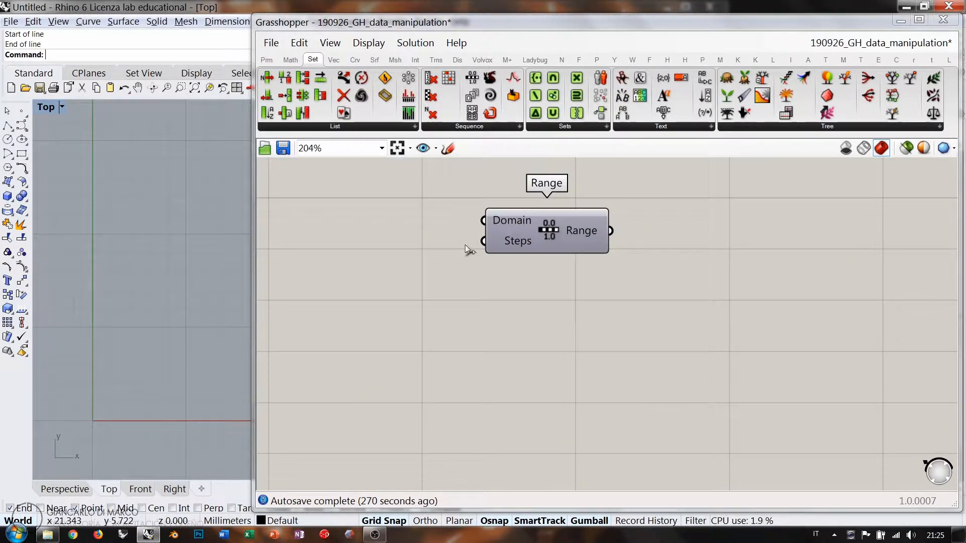
Add a number slider defined as 1<10 and wire it to the Range component's Steps input
double_click(402, 307)
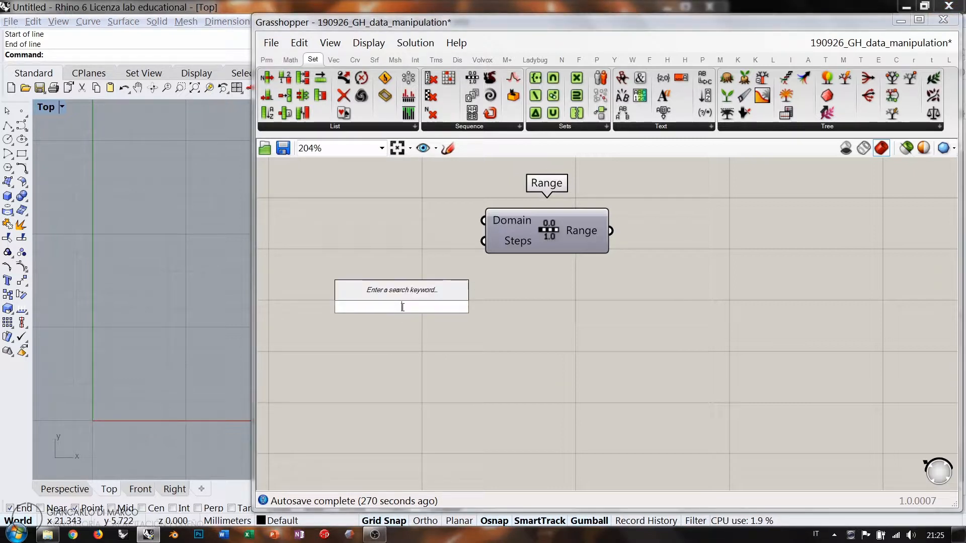
type("1")
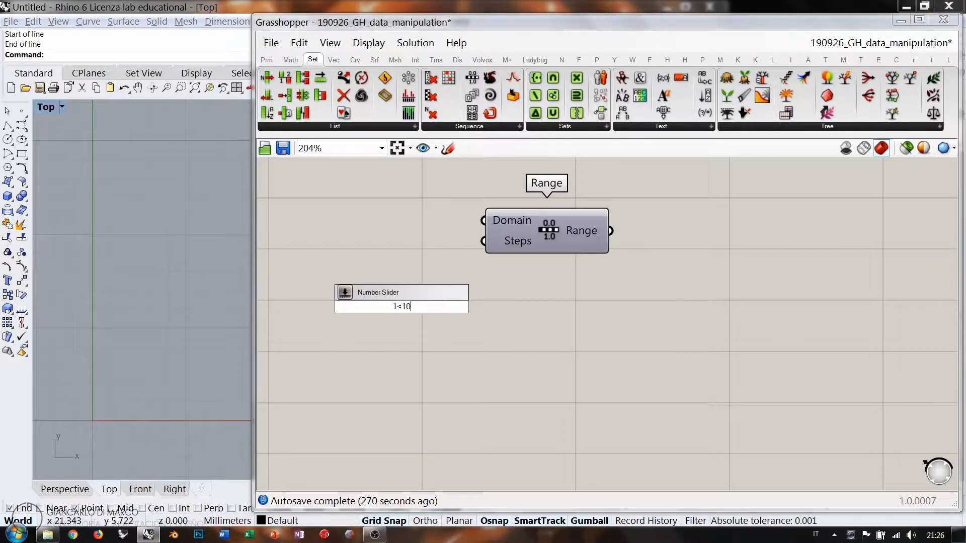
type("<10")
key("Return")
left_click_drag(526, 228, 584, 239)
left_click(534, 315)
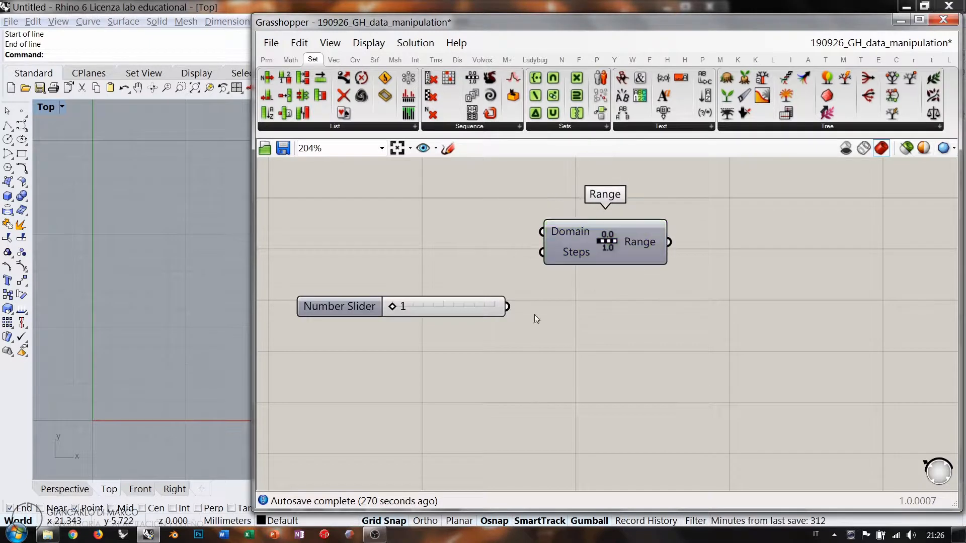
left_click_drag(481, 308, 571, 244)
left_click(514, 248)
left_click(609, 281)
right_click_drag(608, 281, 580, 282)
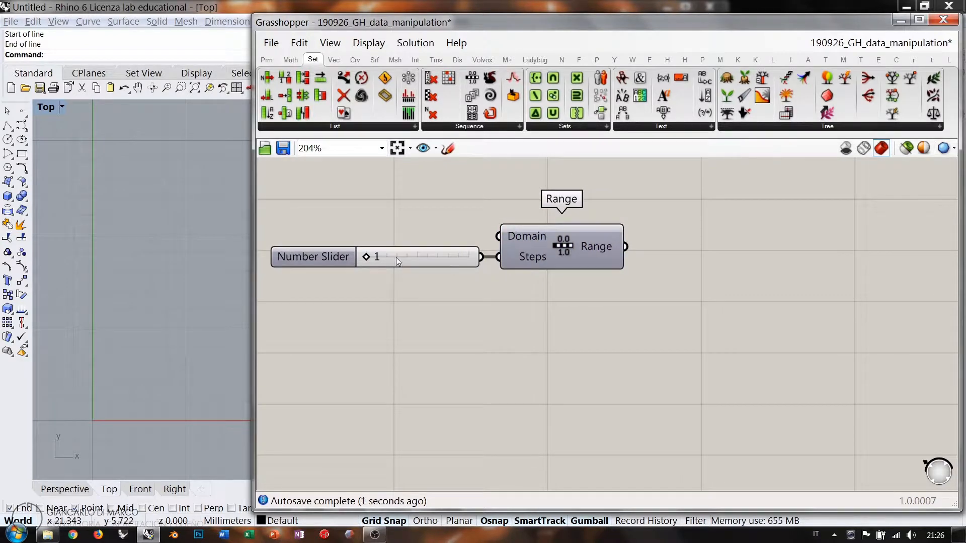
Add a Panel beside the Range component, connect it to the Range output and enlarge it to show a longer list
double_click(695, 296)
type("\"")
key("Return")
left_click_drag(670, 300, 726, 264)
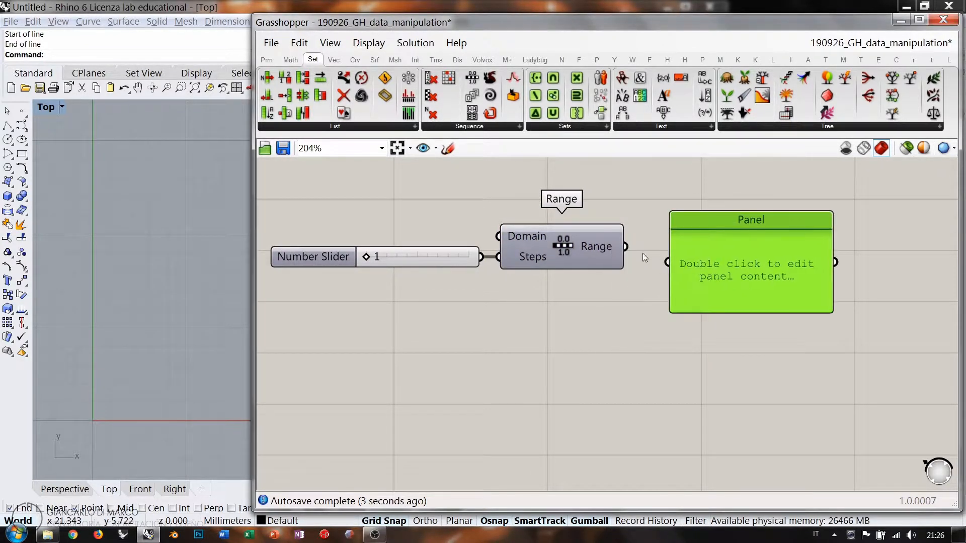
left_click_drag(625, 247, 669, 261)
left_click_drag(705, 275, 680, 244)
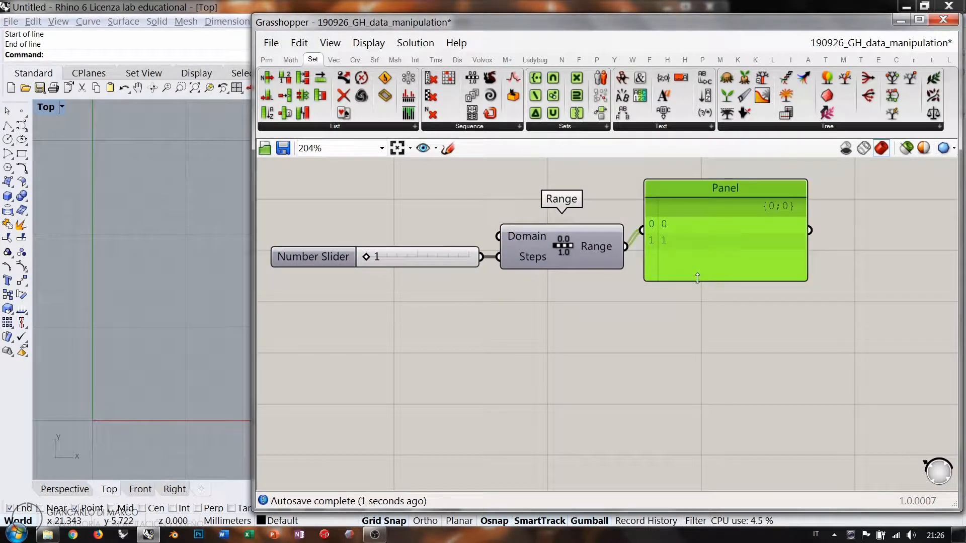
left_click_drag(697, 278, 733, 270)
left_click(652, 254)
Set the Steps slider to 2 and after that to 10 to compare the Range output lists
mouse_move(526, 236)
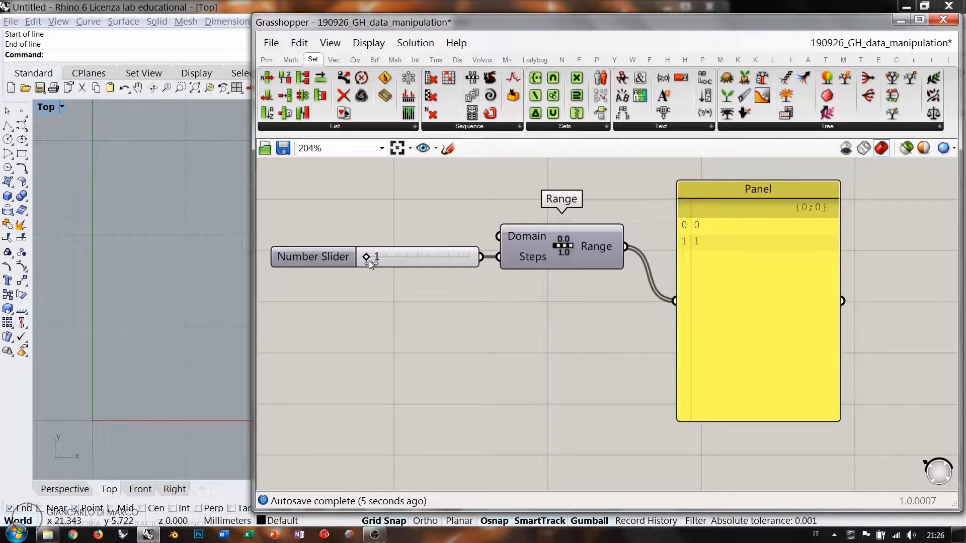
left_click_drag(369, 259, 380, 259)
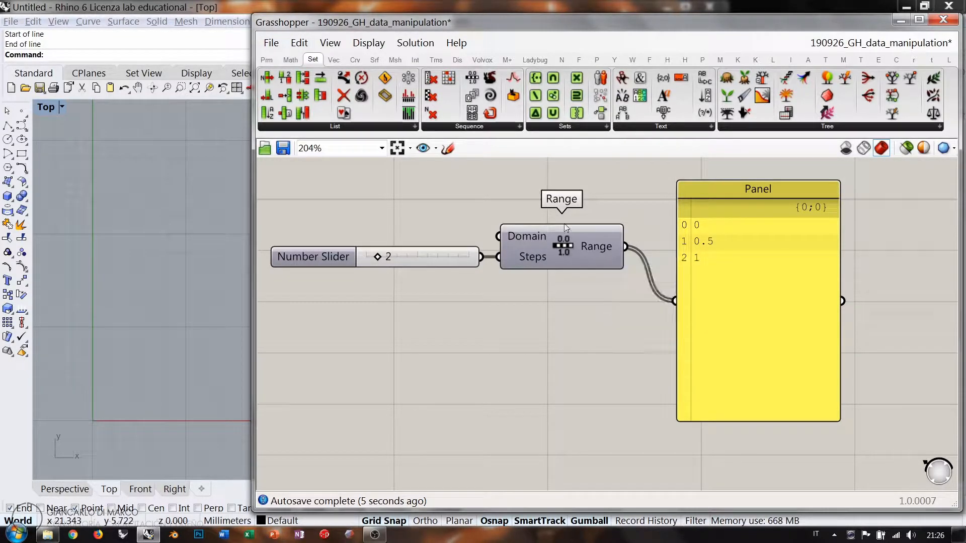
left_click_drag(380, 255, 488, 257)
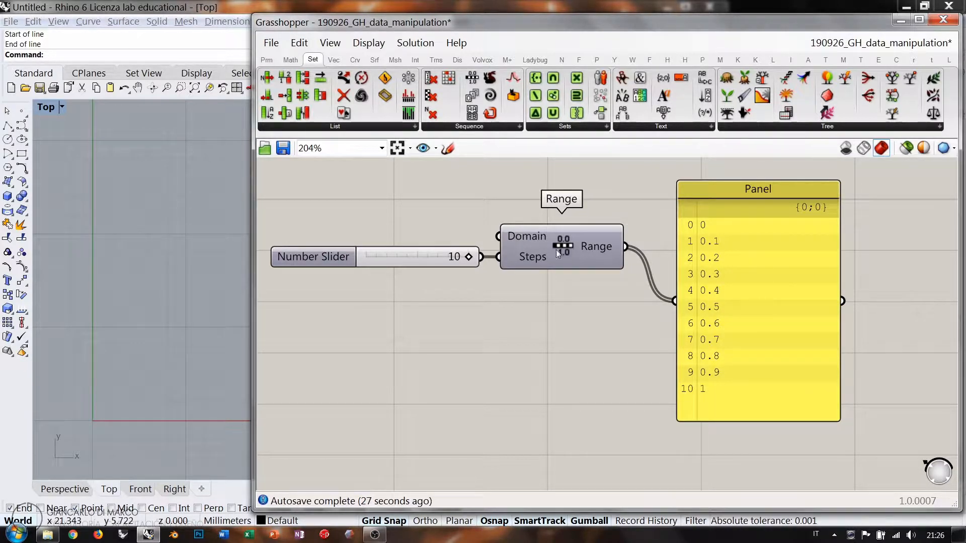
Move the Steps slider and the Range component down, and place a Construct Domain component above them
left_click_drag(434, 261, 417, 324)
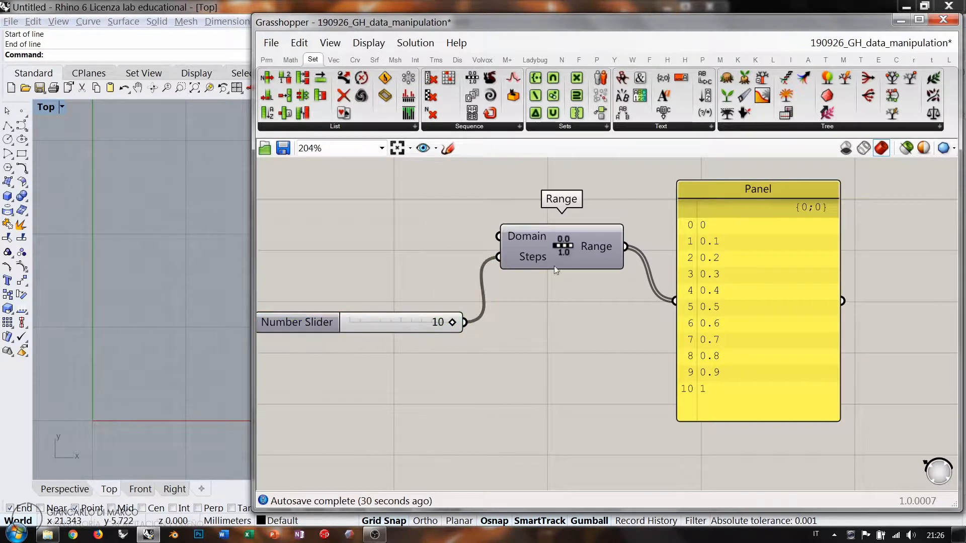
left_click_drag(554, 265, 560, 322)
left_click(446, 261)
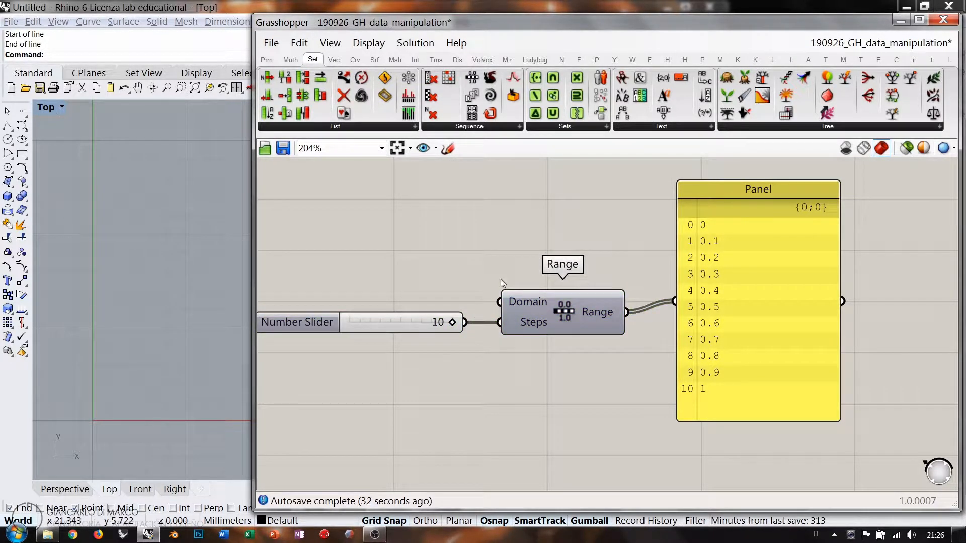
double_click(424, 257)
type("cd")
left_click(414, 242)
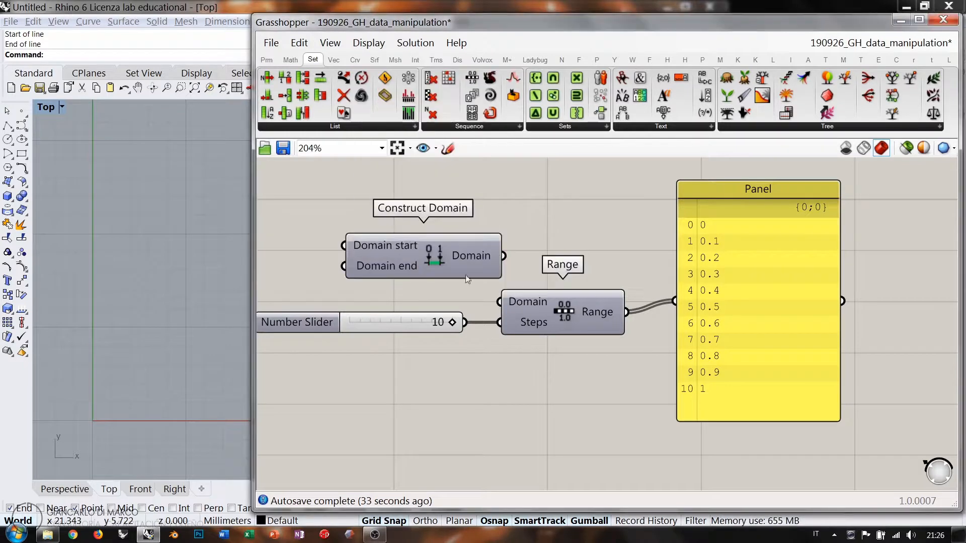
right_click_drag(482, 280, 617, 306)
left_click_drag(589, 283, 544, 243)
left_click(566, 285)
left_click(564, 276)
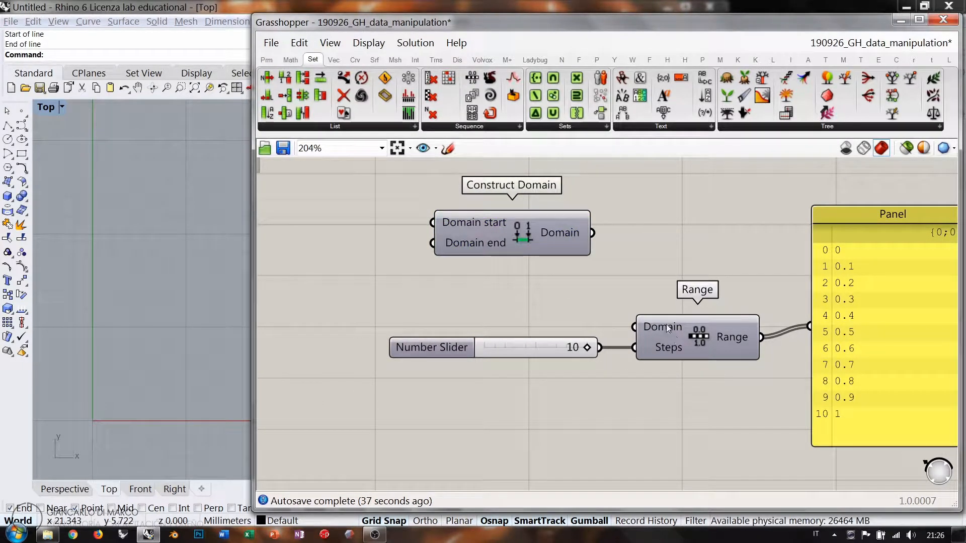
Add a number slider defined as 0.000<100 below Construct Domain and wire it directly to the Range component's Domain input
mouse_move(666, 328)
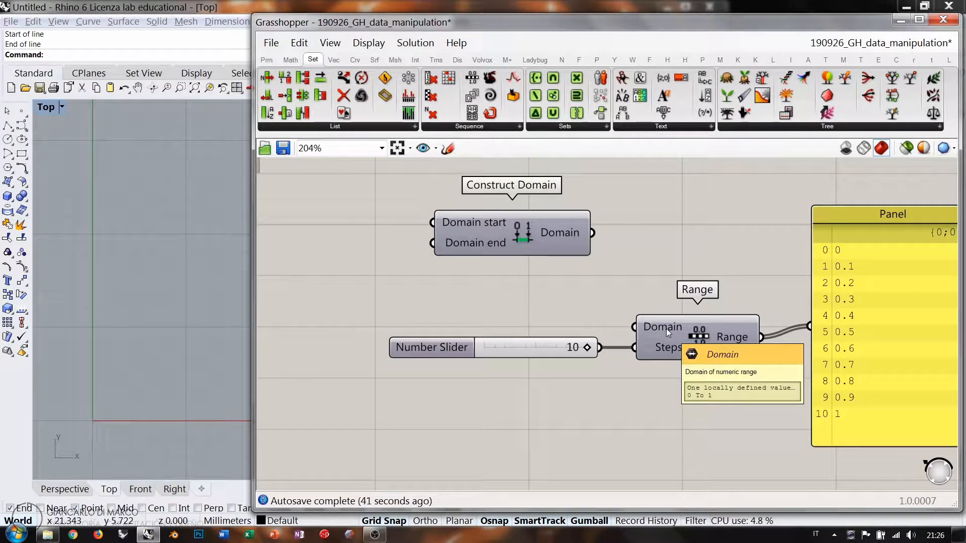
mouse_move(520, 221)
left_mouse_down()
mouse_move(486, 211)
mouse_move(526, 210)
left_mouse_up()
double_click(509, 304)
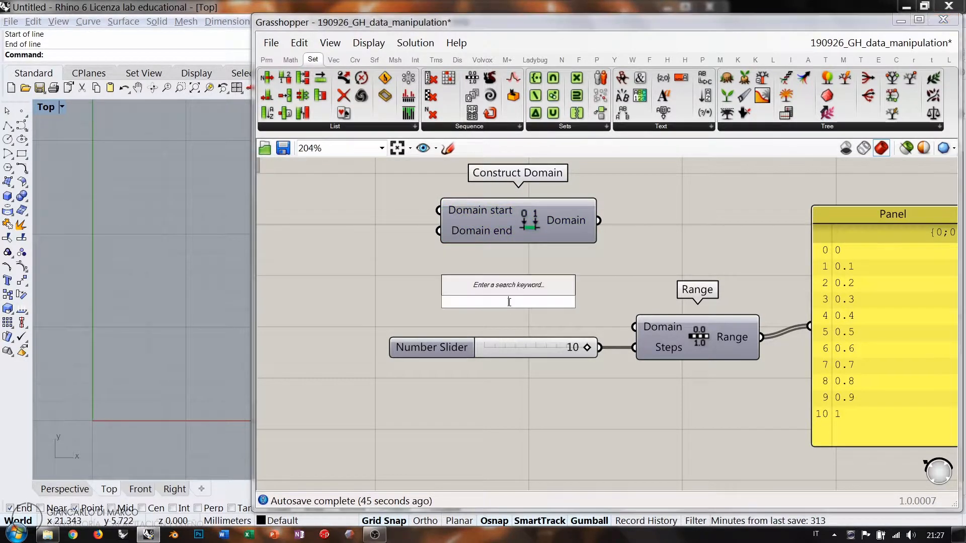
type("0.000<100")
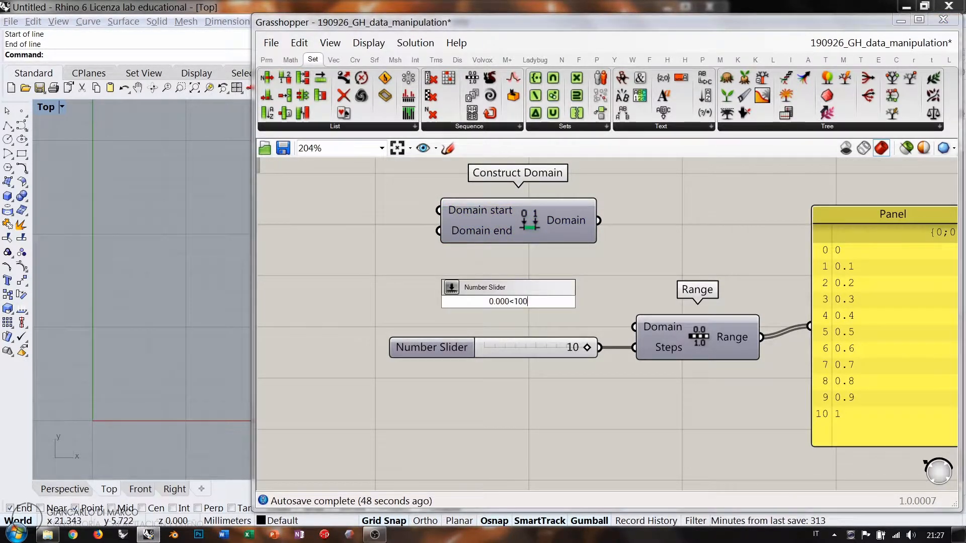
key("Return")
left_click_drag(510, 305, 486, 306)
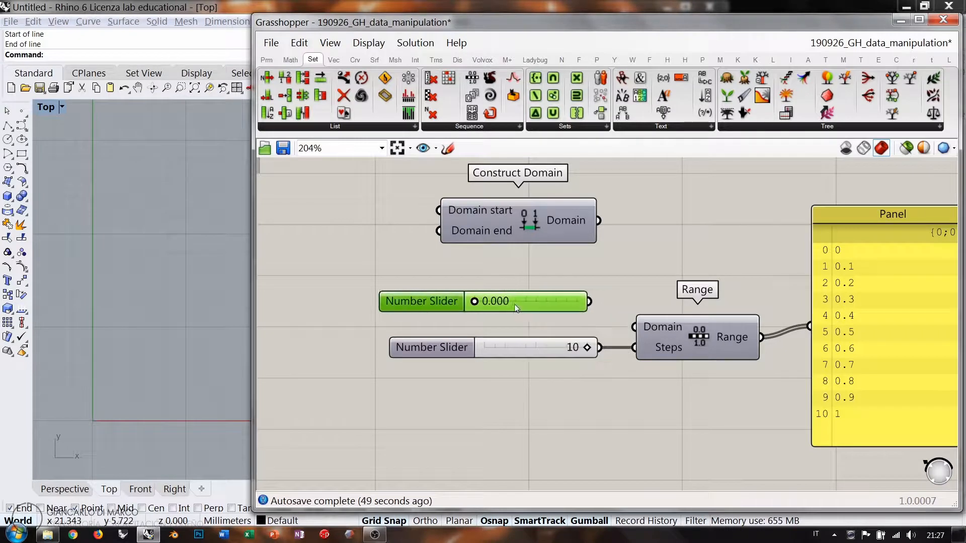
left_click_drag(590, 304, 634, 327)
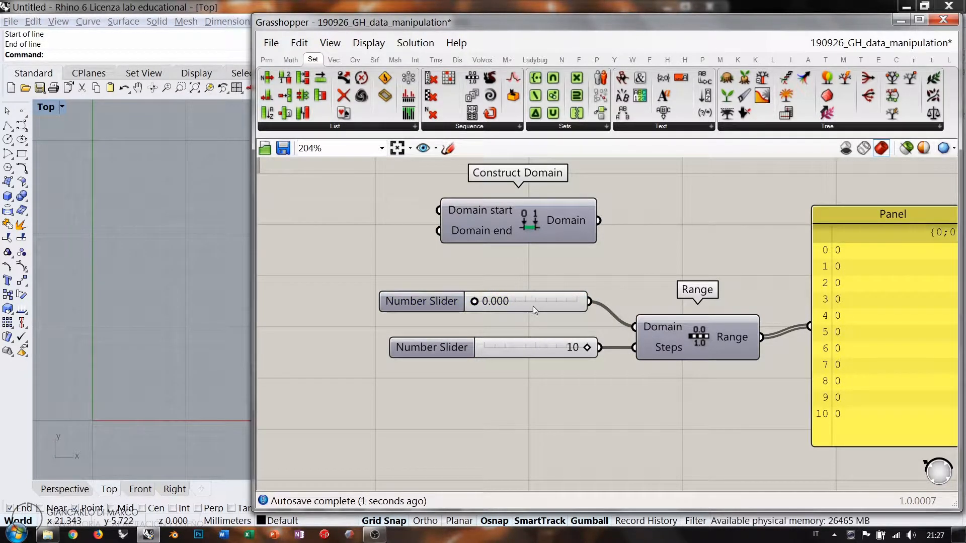
left_click_drag(553, 306, 560, 307)
left_click(612, 322)
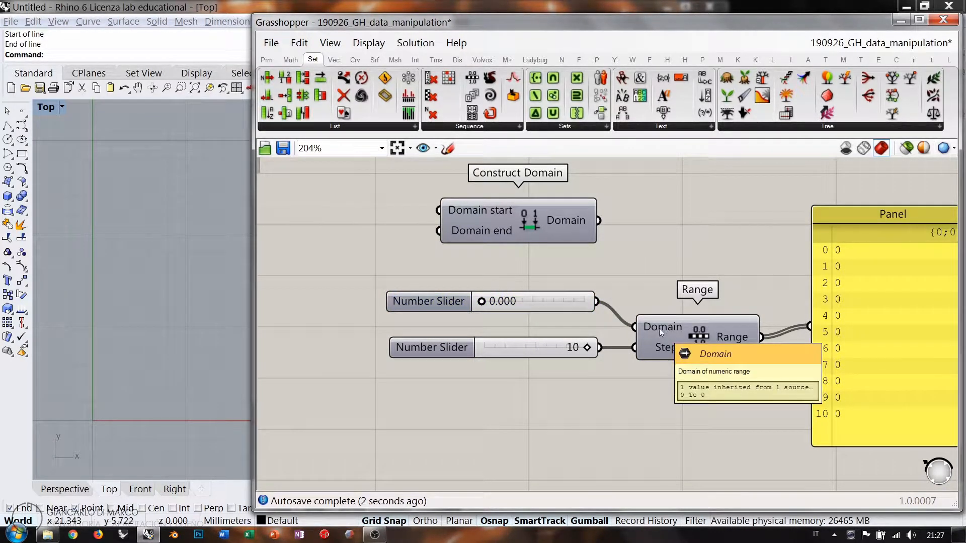
Set the slider feeding Range's Domain input to 40.287 and after that to 1, checking the input's domain for each value
mouse_move(662, 327)
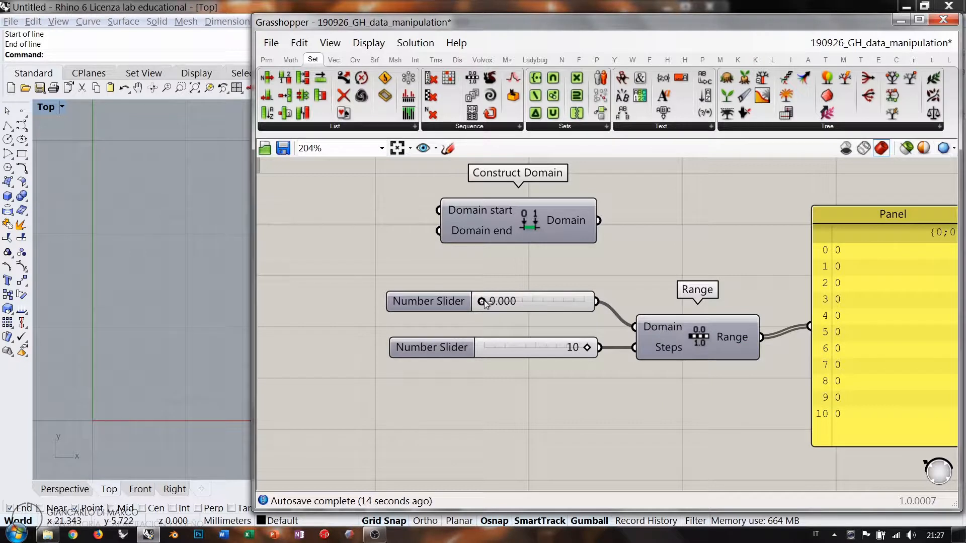
left_click_drag(481, 301, 526, 303)
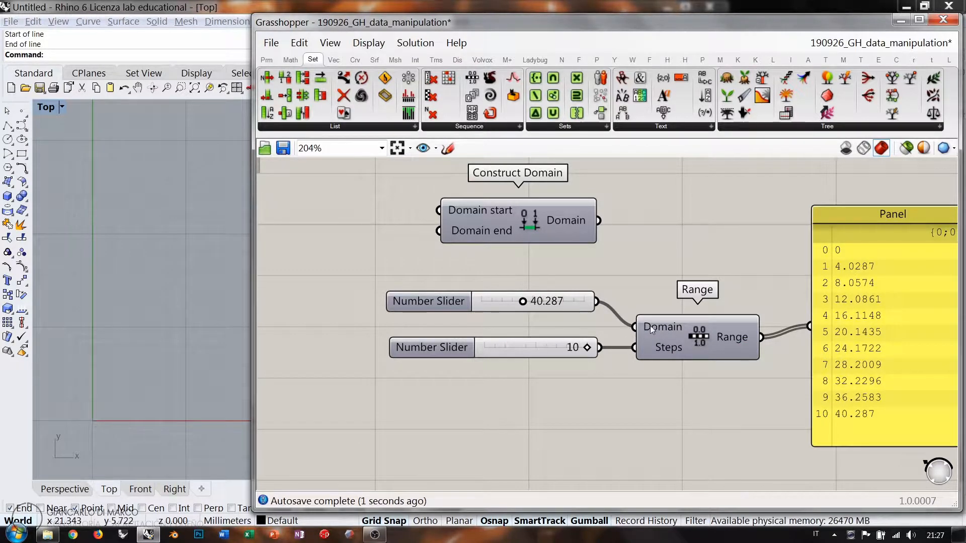
mouse_move(650, 325)
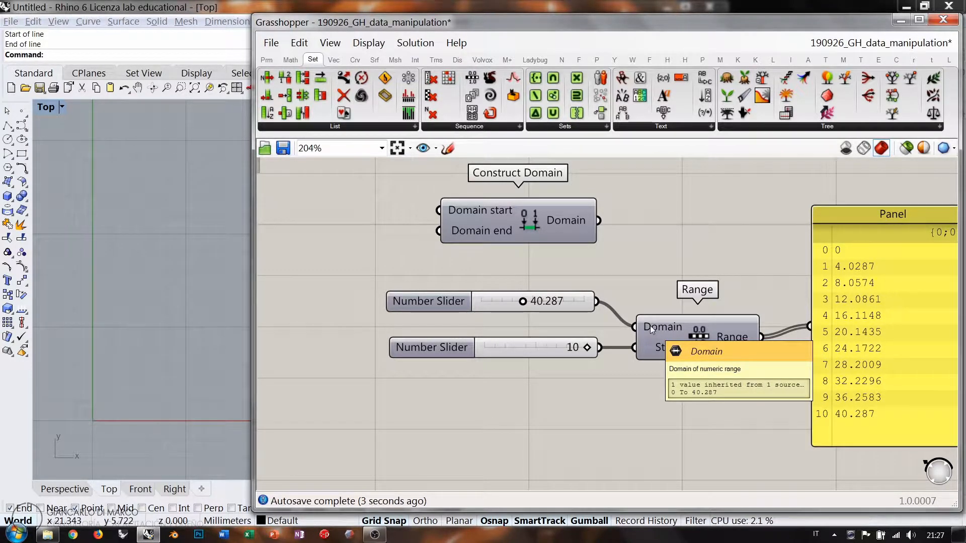
double_click(502, 300)
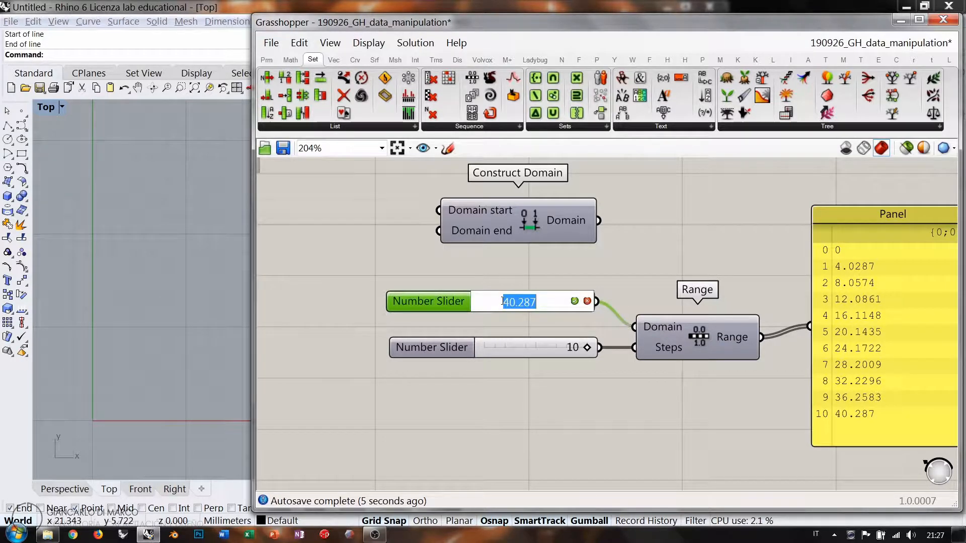
type("1")
key("Return")
left_click(536, 272)
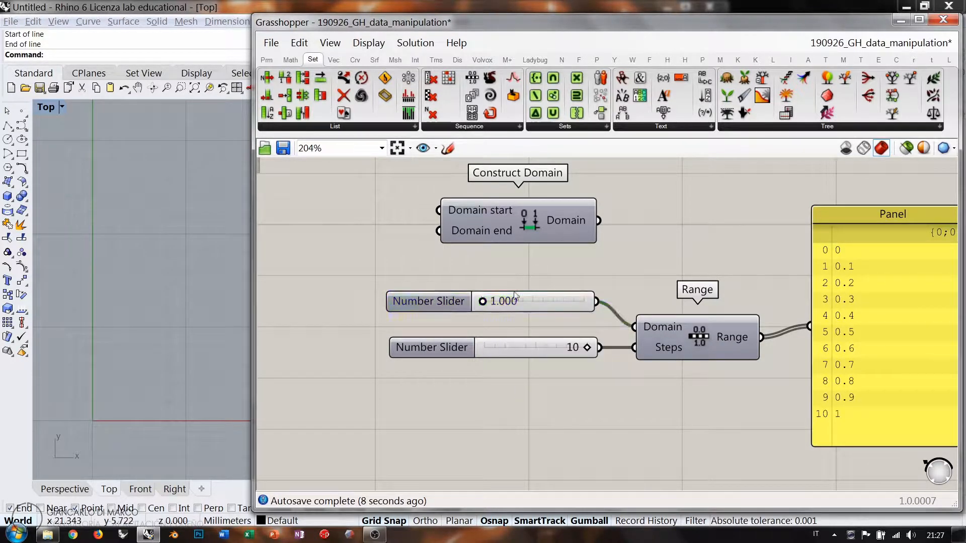
mouse_move(662, 327)
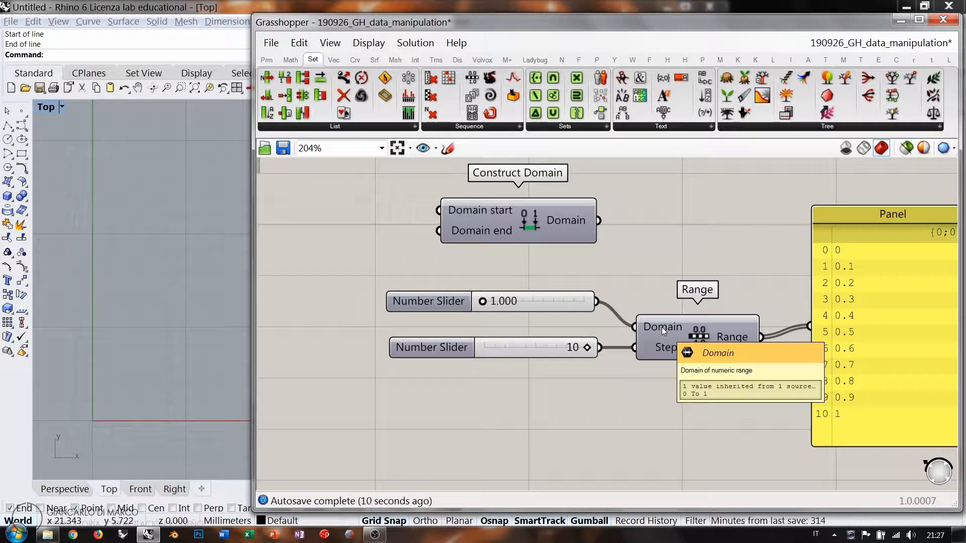
Set the slider feeding Range's Domain input to 50 and check the domain it supplies
double_click(524, 300)
type("50")
key("Return")
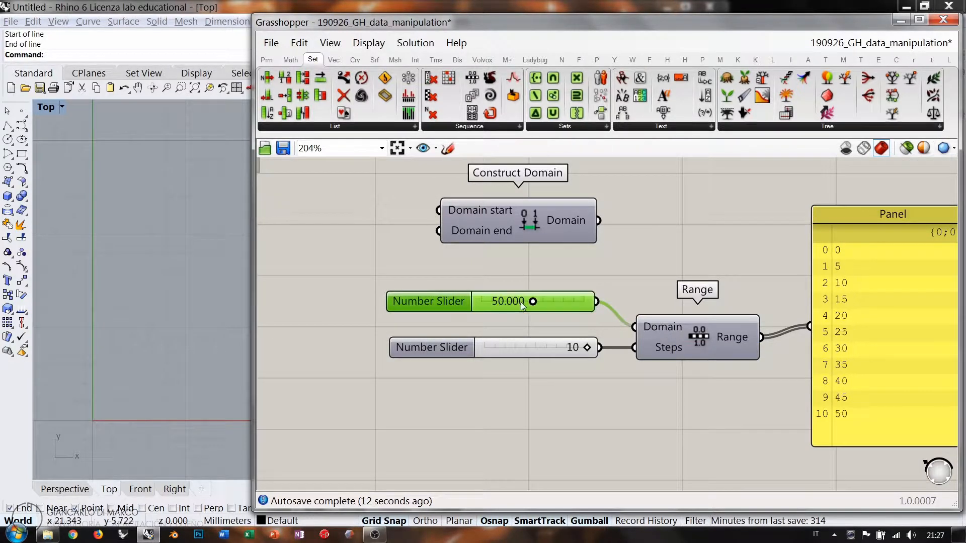
mouse_move(662, 328)
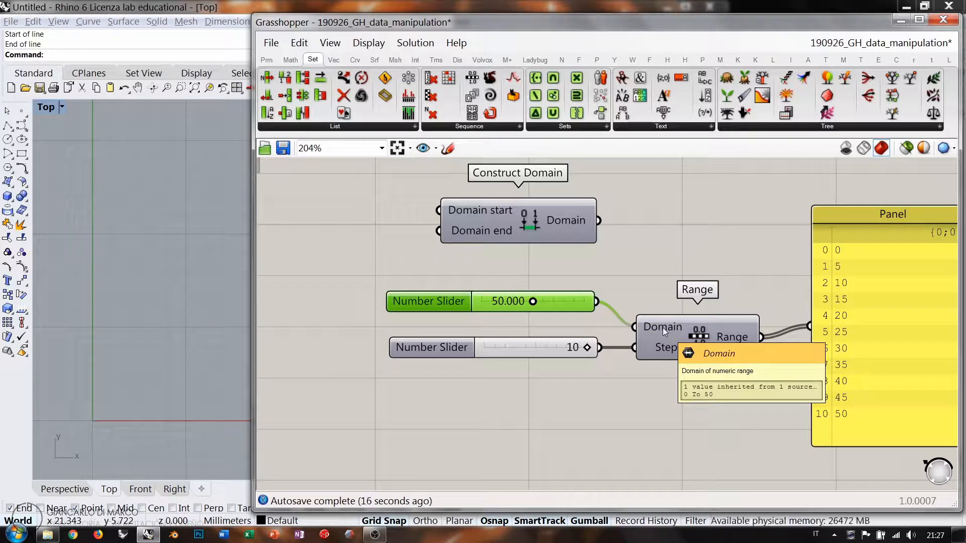
left_click(667, 273)
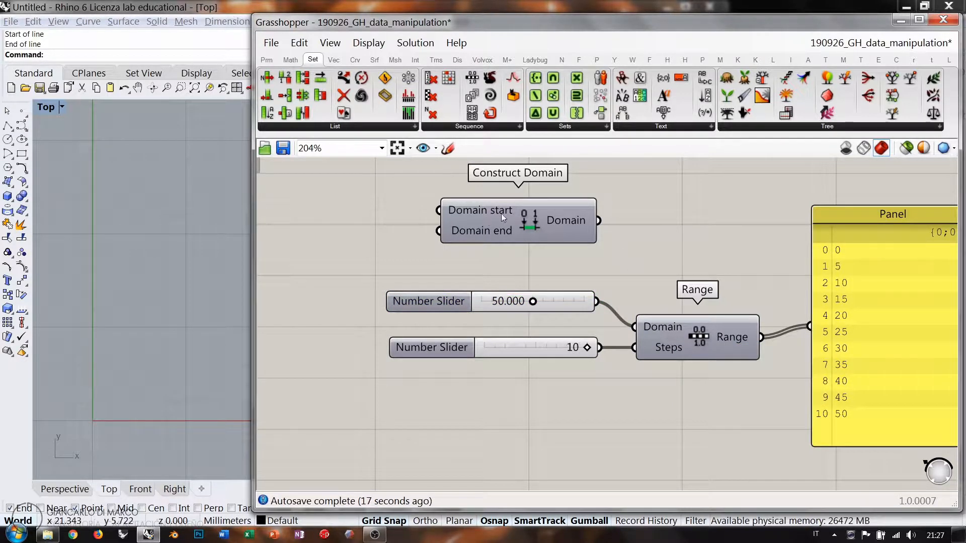
Wire the 50.000 slider to Construct Domain's Domain end, and a duplicate of that slider to Domain start
left_click_drag(529, 222, 526, 257)
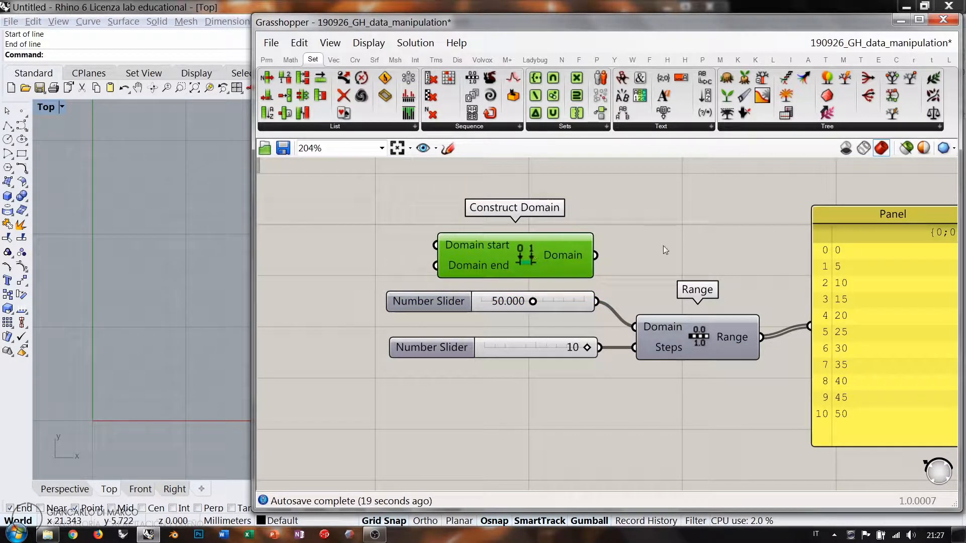
left_click_drag(566, 292, 415, 289)
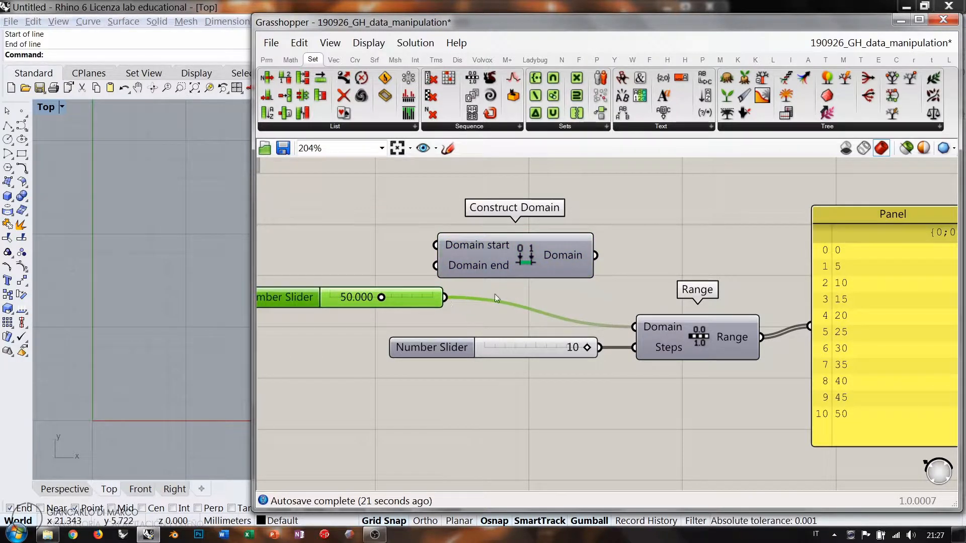
left_click_drag(504, 265, 524, 267)
left_click(490, 318)
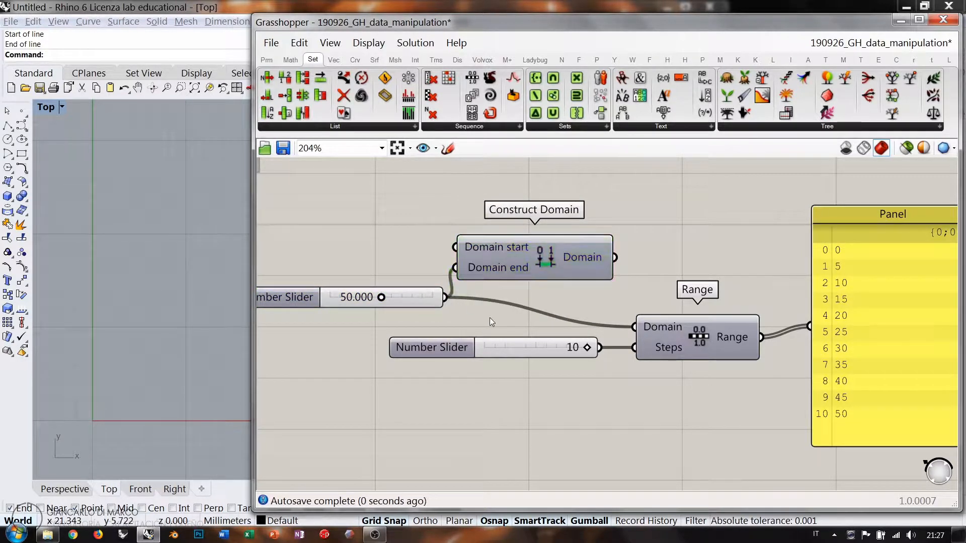
left_click_drag(399, 298, 461, 250, "alt")
left_click(622, 273)
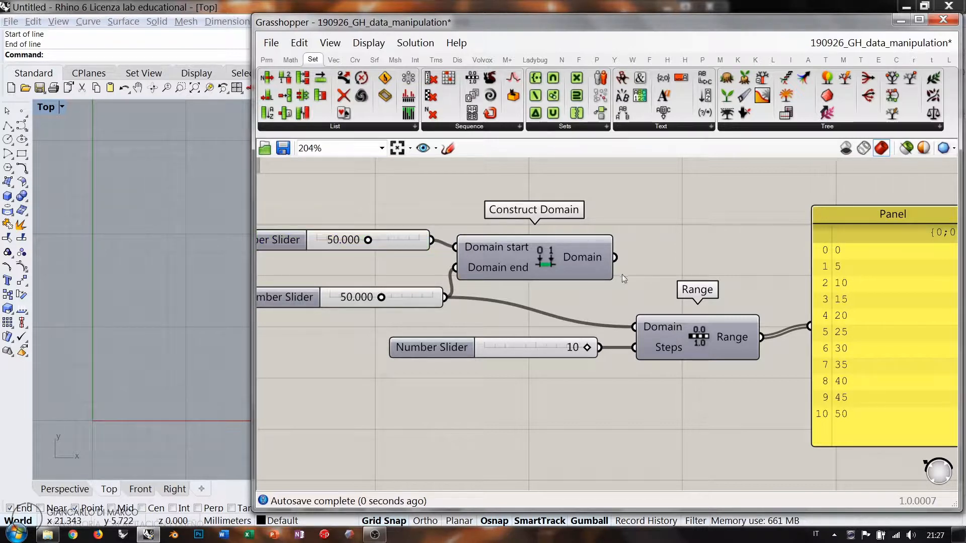
Replace Range's Domain source with the Construct Domain output, and align the Domain end slider beneath the Domain start slider
left_click_drag(578, 257, 634, 327)
left_click(676, 244)
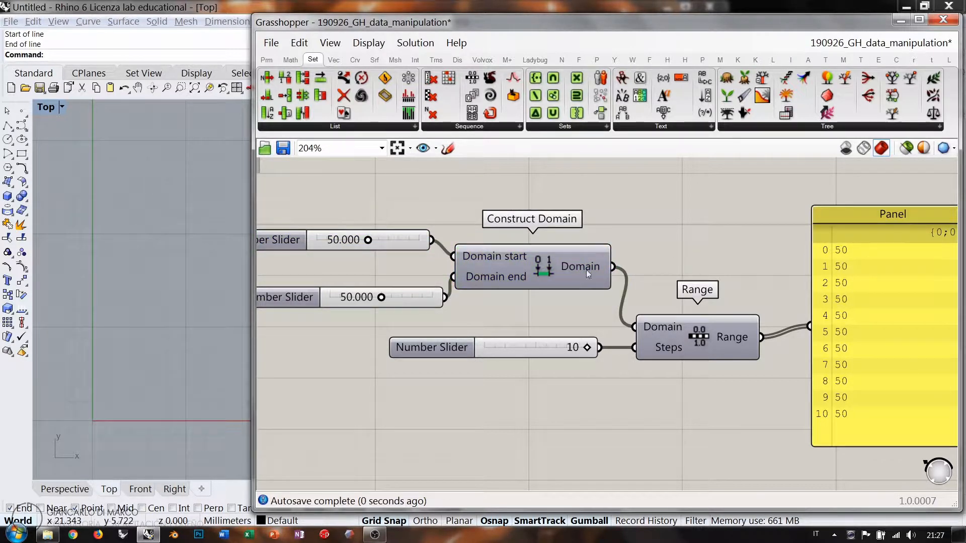
left_click_drag(420, 299, 406, 288)
left_click(527, 318)
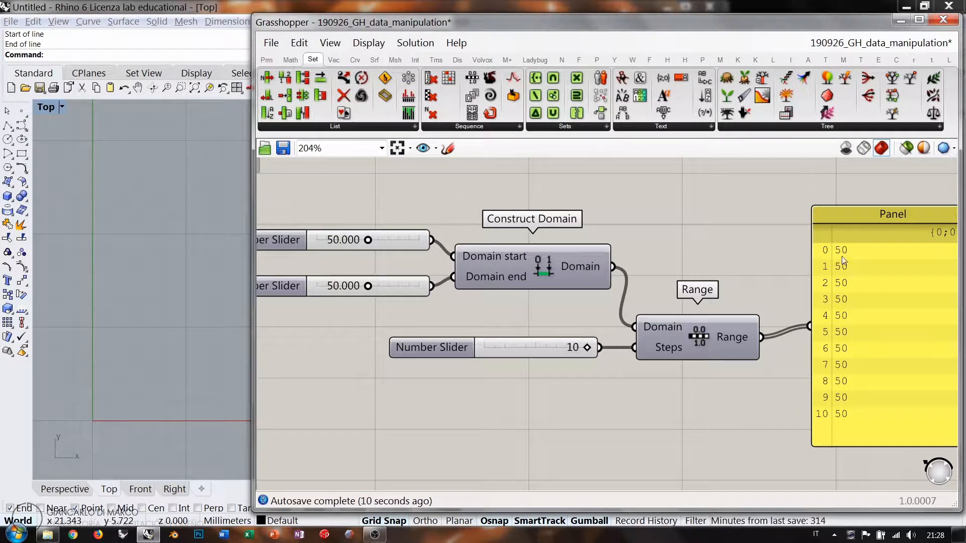
Set the Domain start slider to 17.574 and the Domain end slider to 79.969
left_click_drag(370, 244, 365, 244)
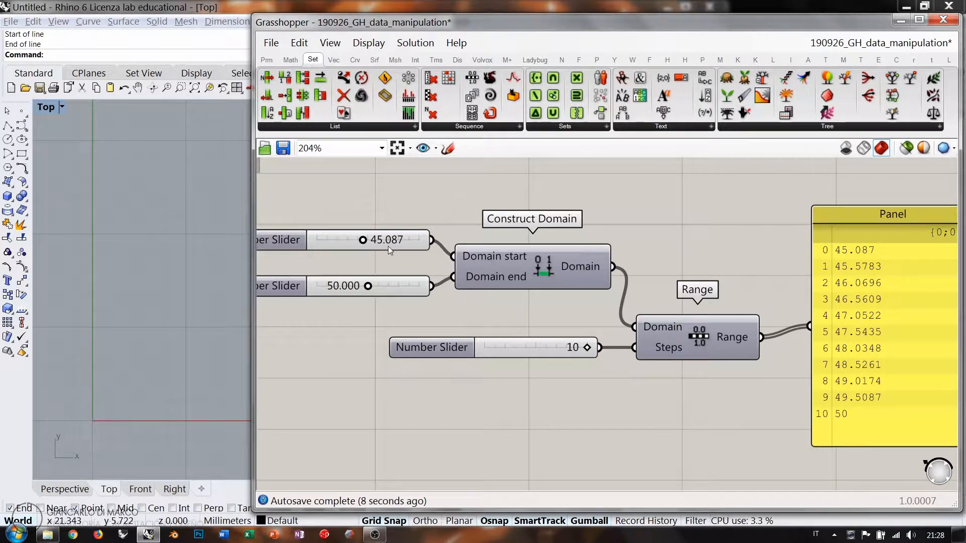
left_click_drag(365, 242, 334, 241)
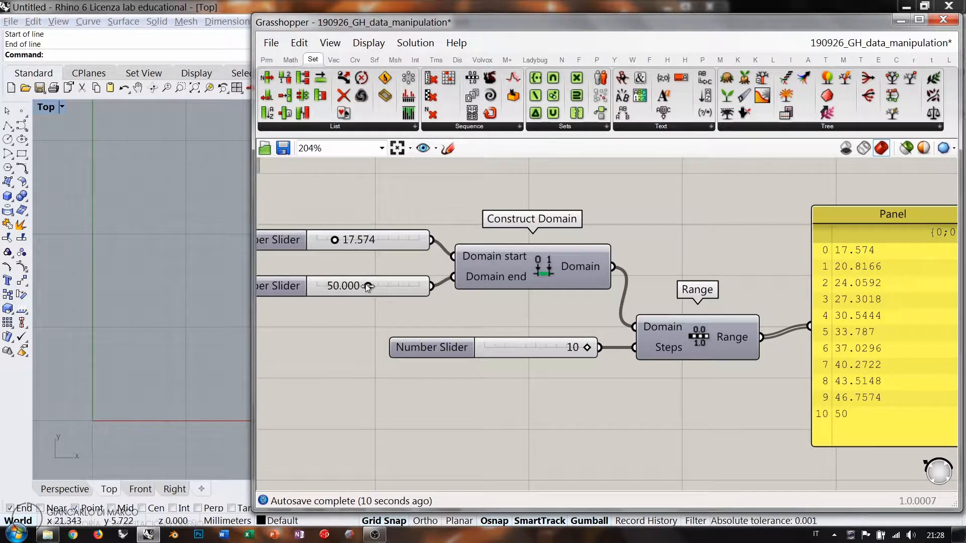
left_click_drag(368, 286, 398, 286)
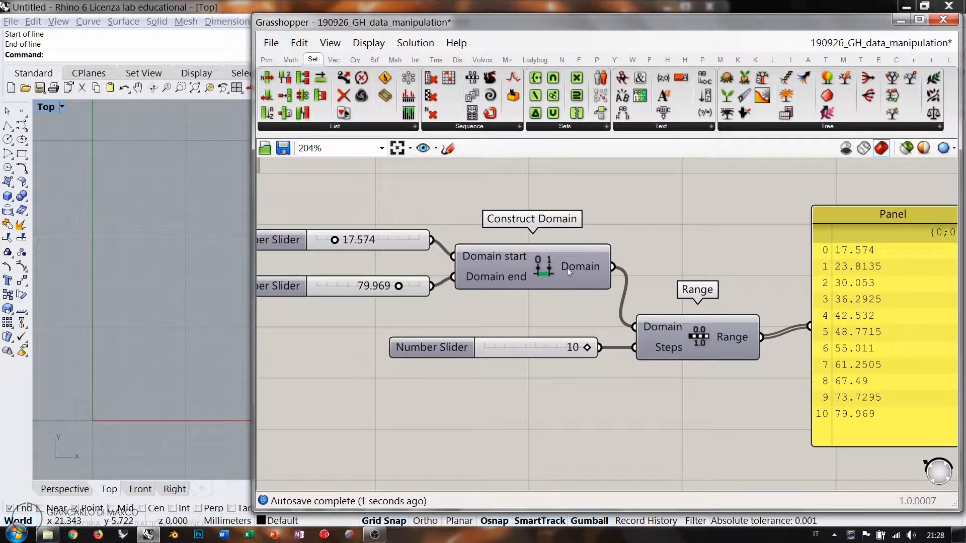
Tidy the layout by moving Construct Domain with its sliders closer to Range and nudging Range, the Steps slider and the Panel
left_click_drag(609, 201, 261, 322)
left_click_drag(529, 263, 512, 285)
left_click(650, 273)
left_click_drag(696, 339, 687, 339)
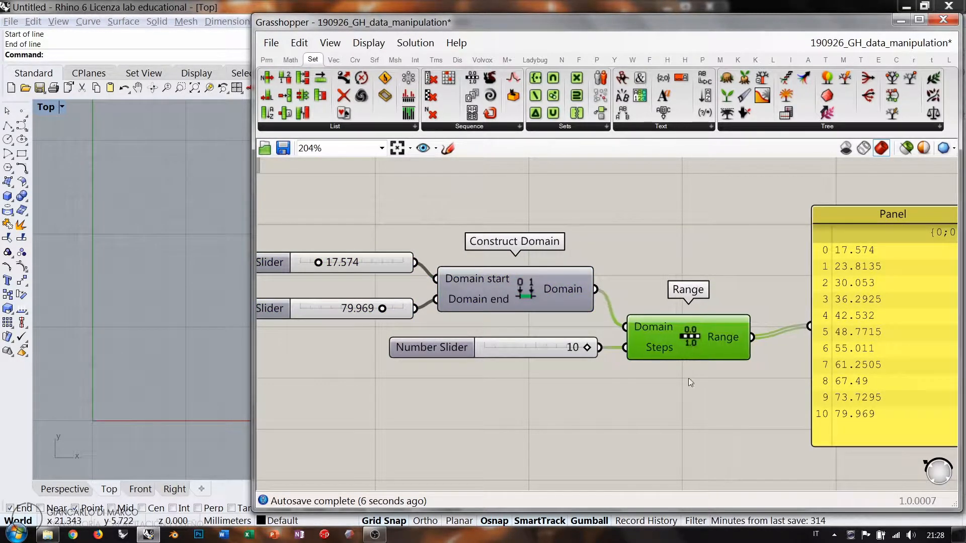
left_click(689, 379)
left_click_drag(561, 347, 557, 347)
left_click(620, 313)
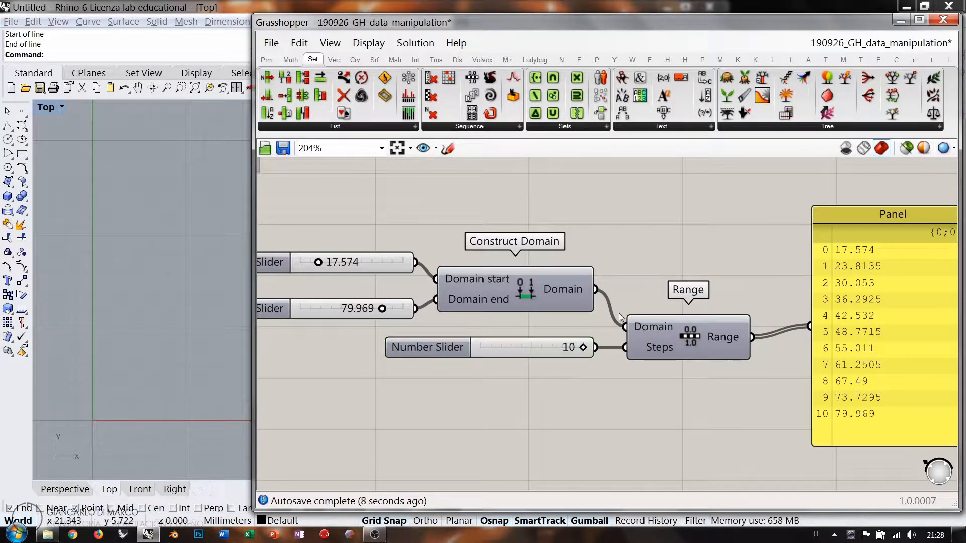
scroll(601, 255, "down", 3)
left_click_drag(765, 315, 780, 324)
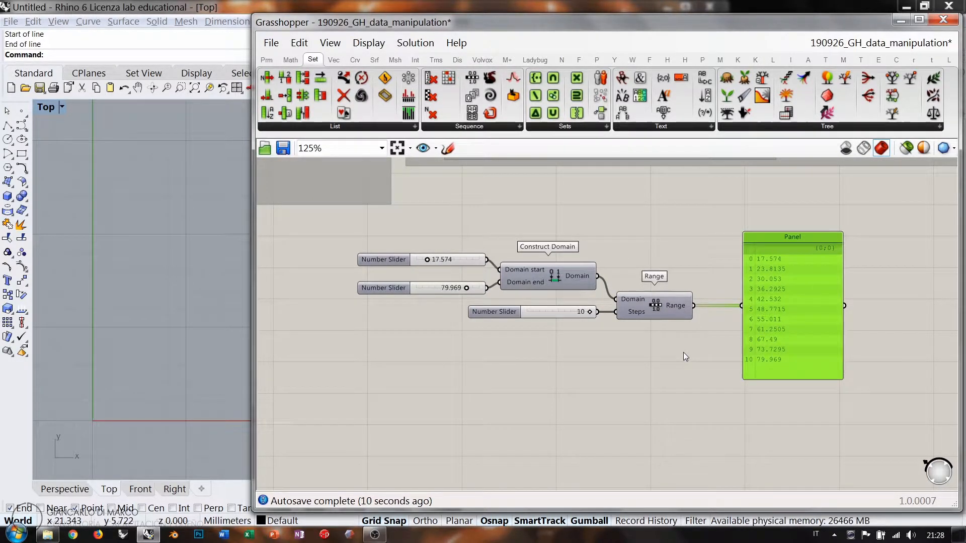
Add a Graph Mapper below the Range component and set its graph type to Sine
double_click(646, 376)
type("gra")
left_click(606, 202)
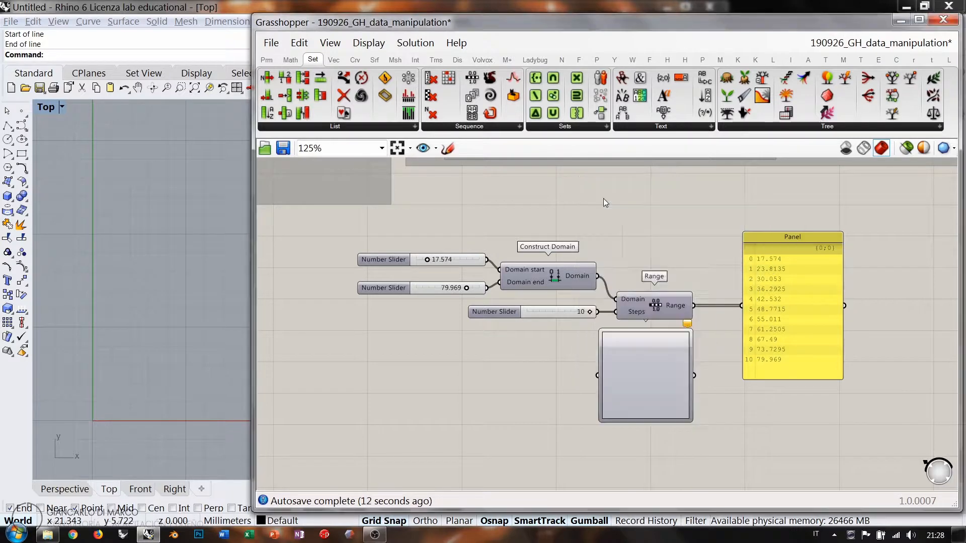
right_click_drag(671, 336, 621, 337)
right_click(604, 374)
mouse_move(659, 498)
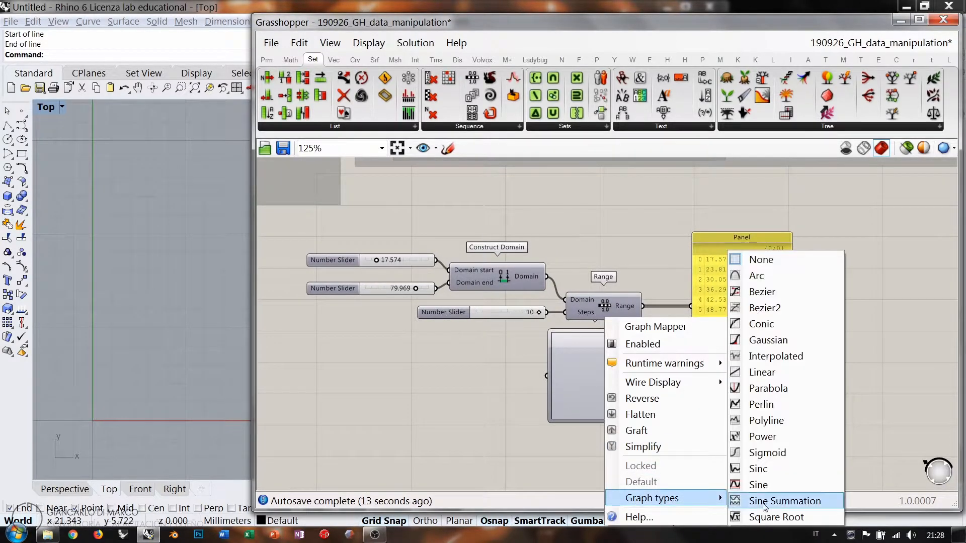
left_click(758, 485)
Disconnect the Construct Domain output from Range's Domain input
scroll(583, 297, "up", 4)
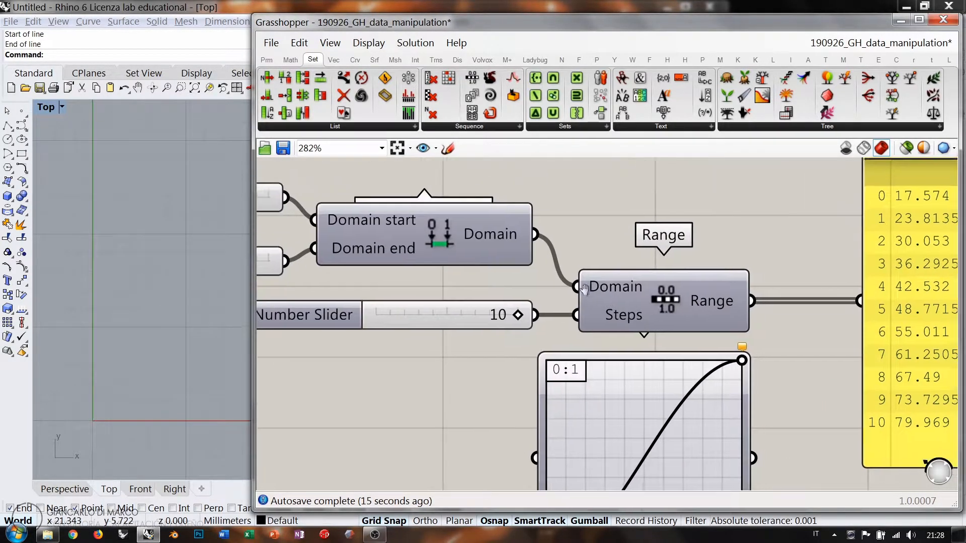
scroll(629, 289, "down", 2)
right_click_drag(629, 289, 644, 263)
left_click_drag(577, 224, 604, 259, "ctrl")
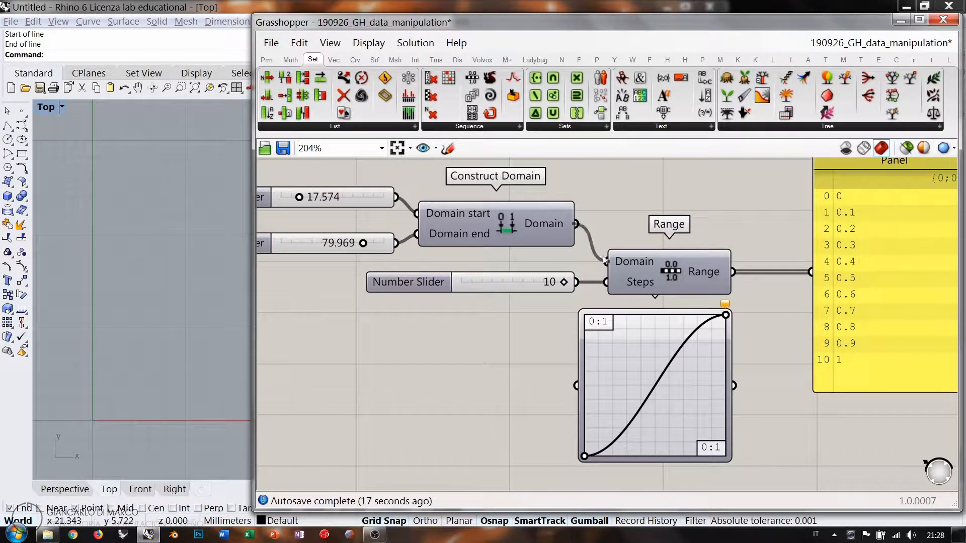
Move the Graph Mapper slightly down to leave a gap beneath the Range component
right_click_drag(678, 371, 681, 363)
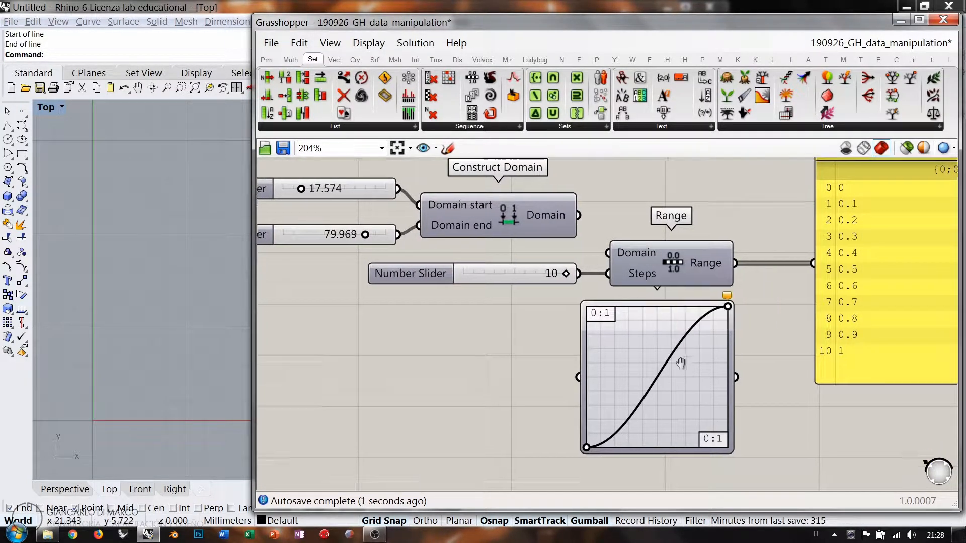
scroll(715, 388, "up", 1)
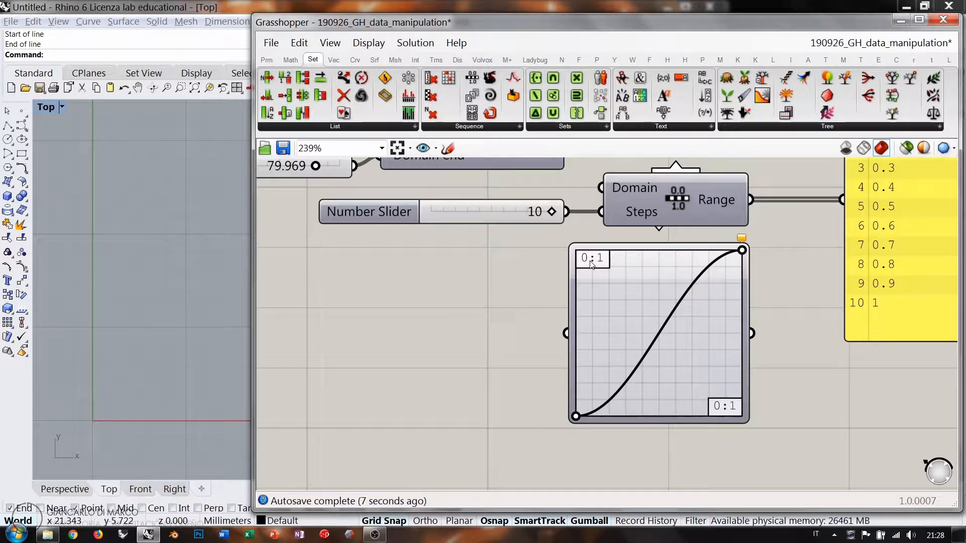
left_click_drag(659, 297, 664, 330)
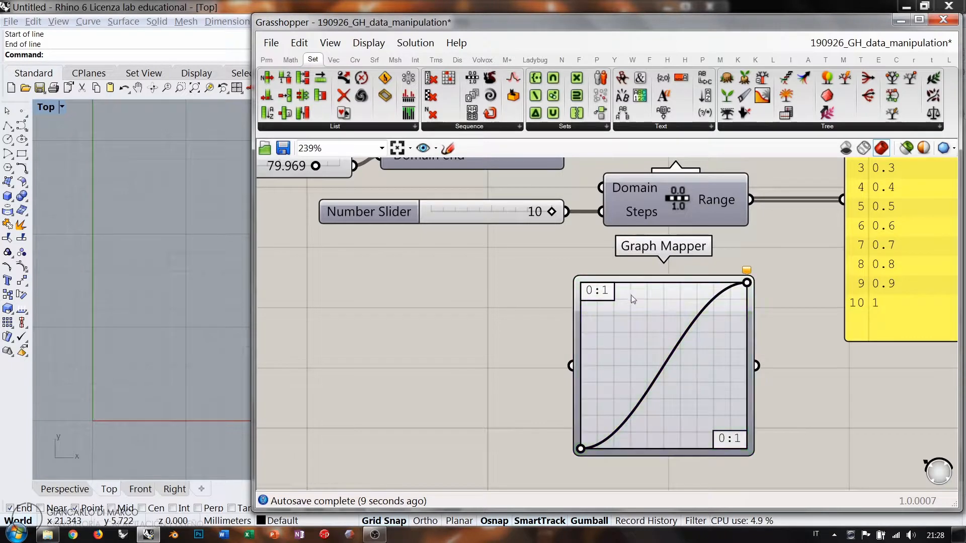
left_click_drag(723, 277, 716, 279)
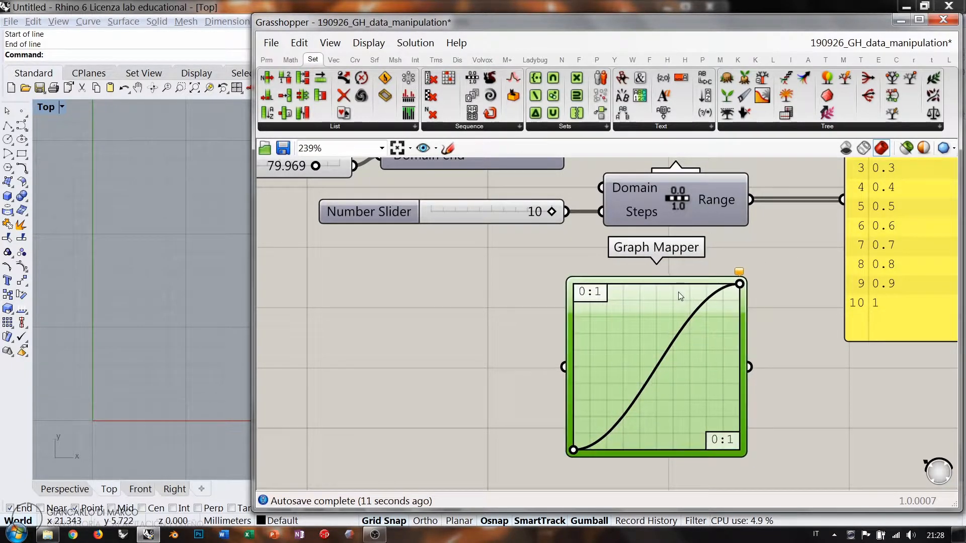
right_click_drag(649, 315, 635, 275)
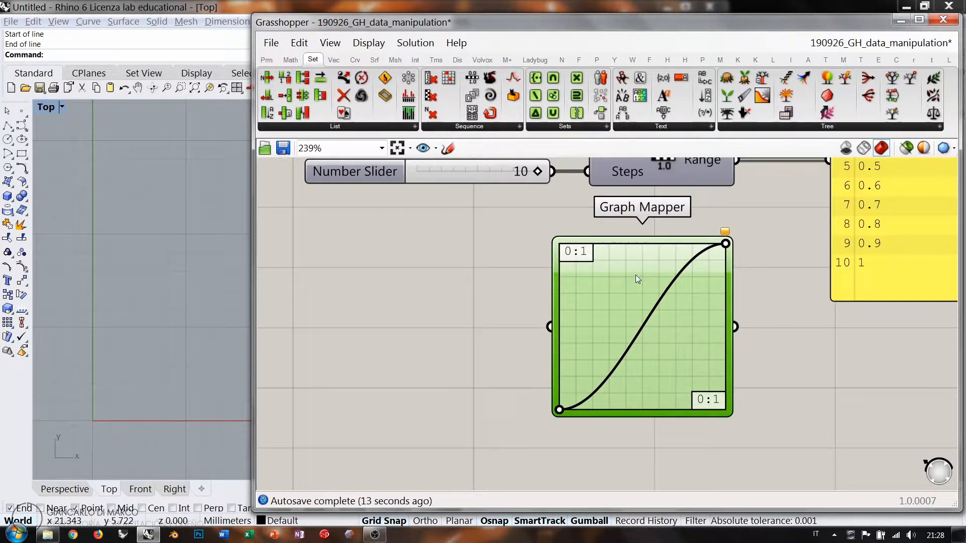
Examine the Graph Mapper's X and Y domain limits in the Graph Editor, closing it without changes
double_click(635, 275)
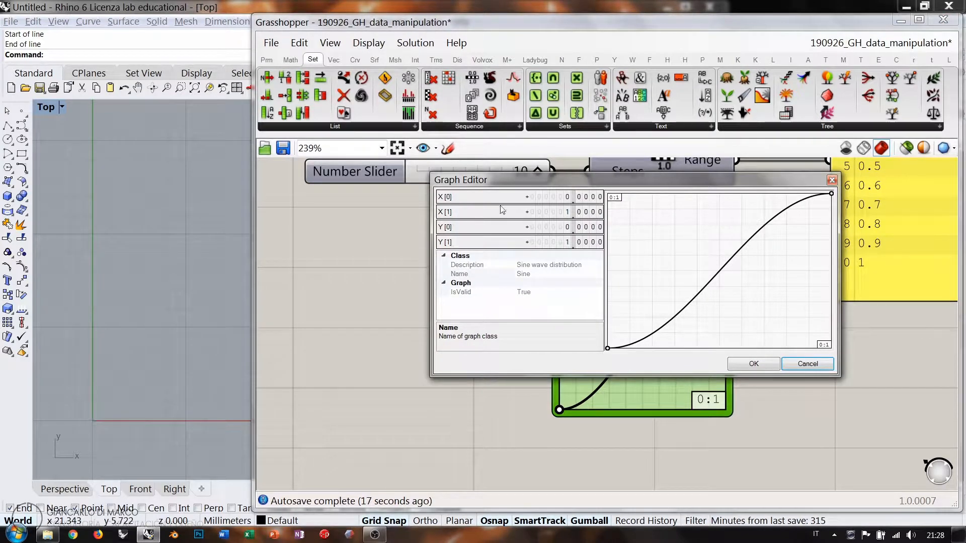
left_click_drag(564, 185, 455, 186)
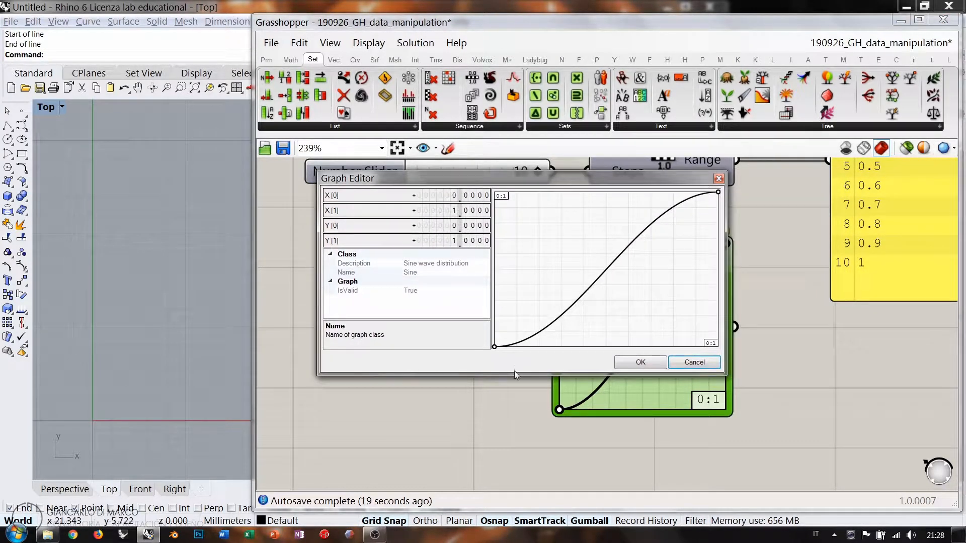
left_click_drag(514, 377, 514, 444)
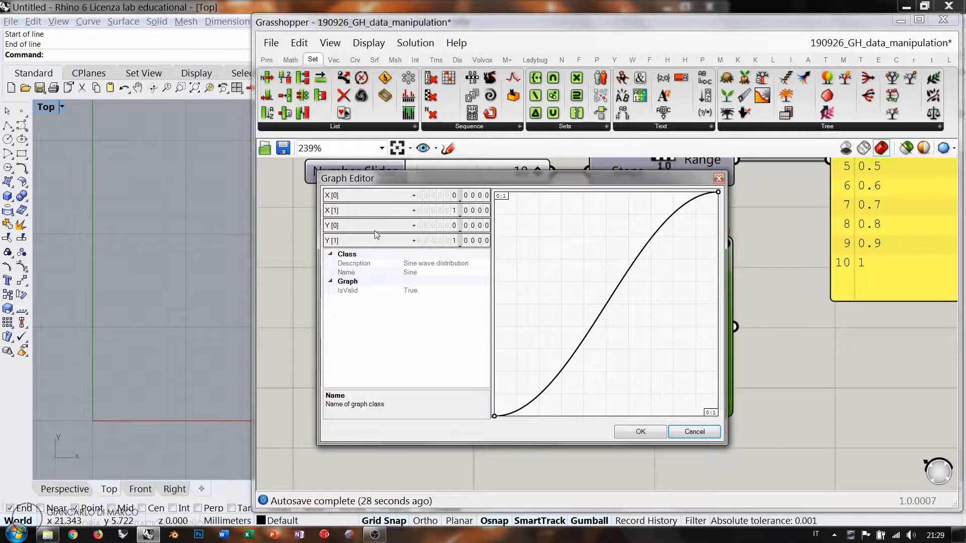
left_click(695, 433)
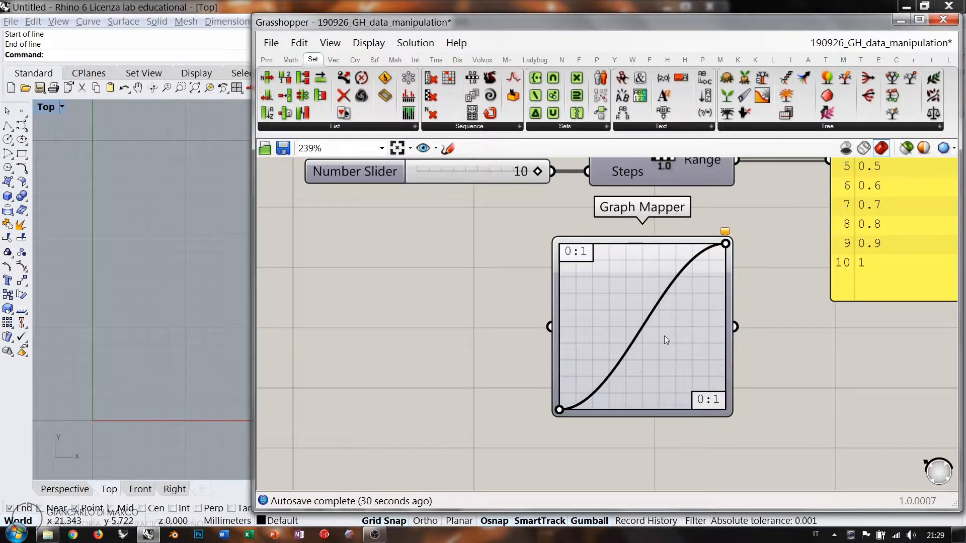
double_click(652, 327)
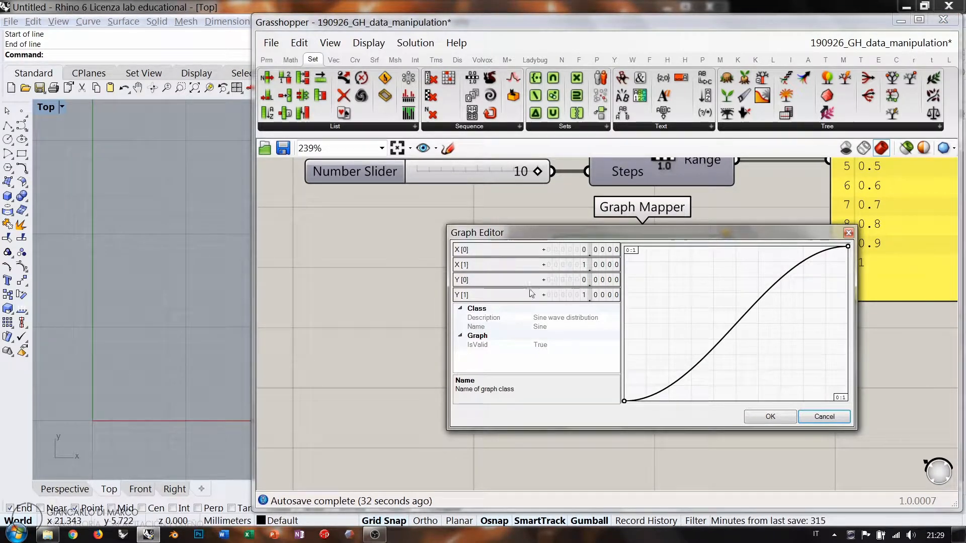
left_click(811, 418)
left_click(801, 435)
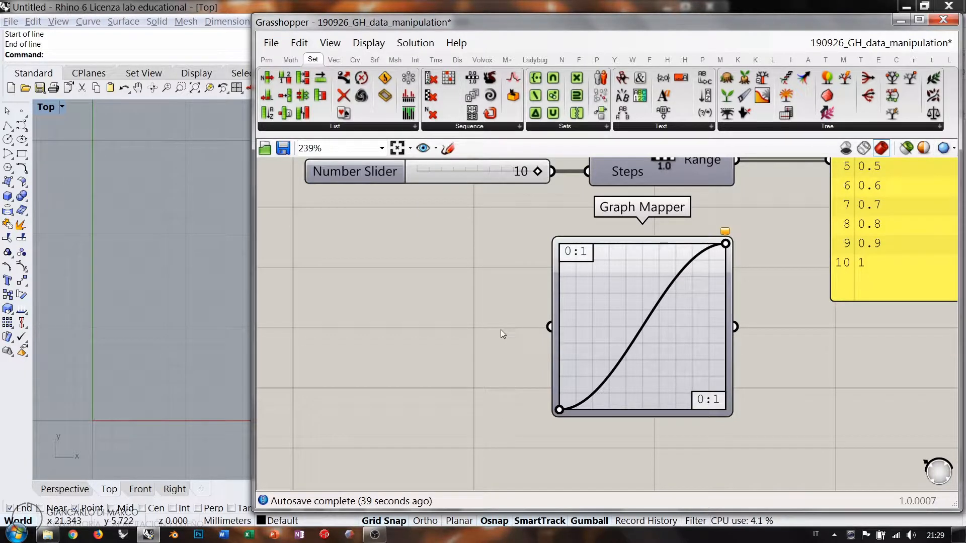
Move the Range component and its Steps slider together to just before the Graph Mapper's input side
right_click_drag(786, 341, 682, 341)
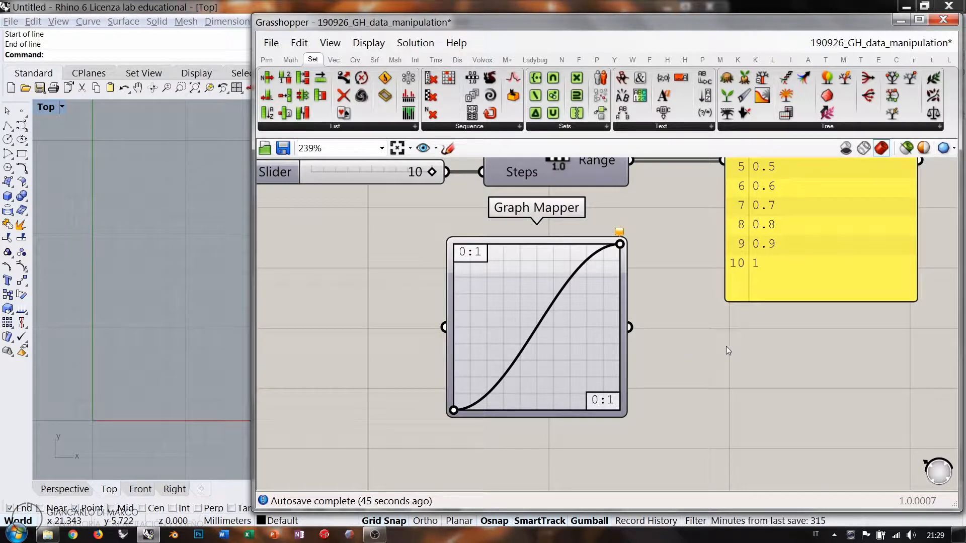
scroll(693, 320, "down", 2)
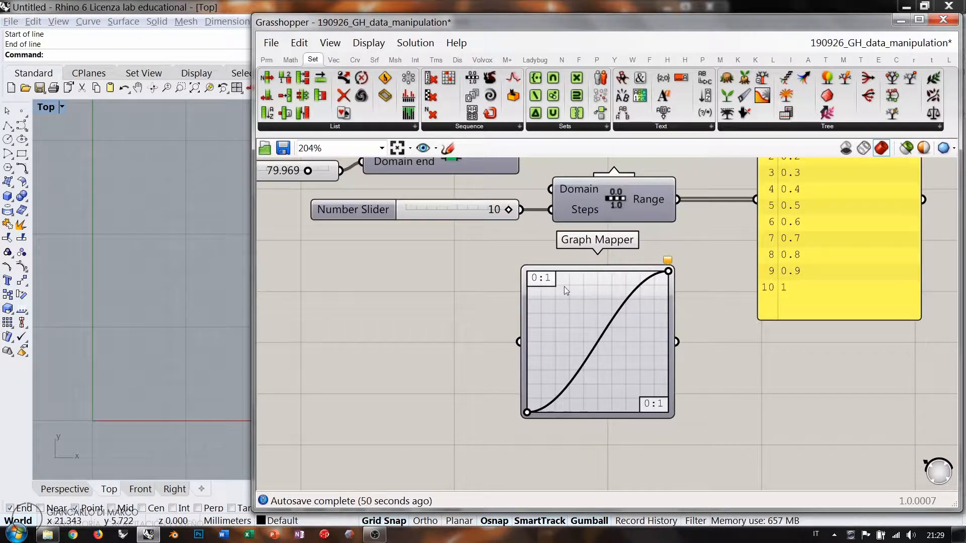
left_click_drag(642, 244, 312, 187)
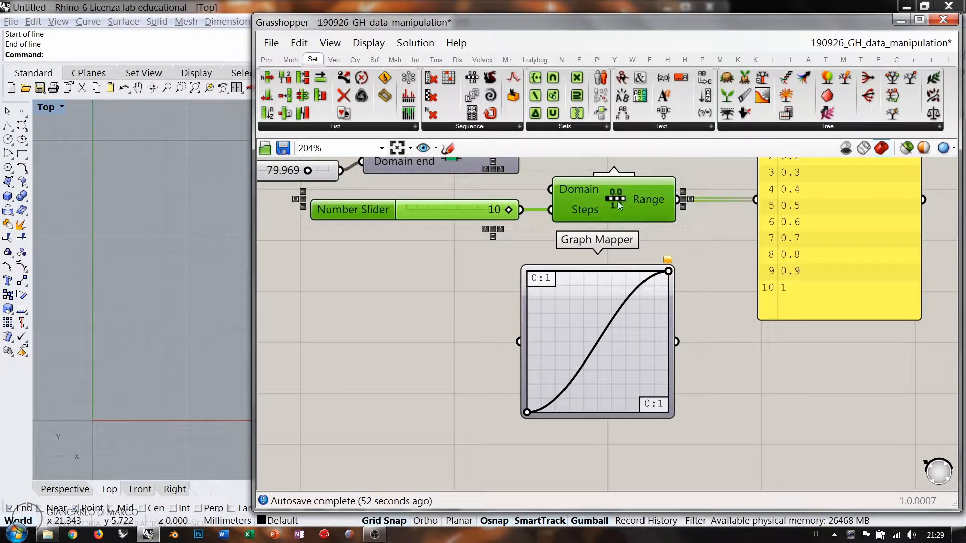
left_click_drag(632, 203, 393, 283)
left_click(457, 352)
right_click_drag(466, 312, 544, 300)
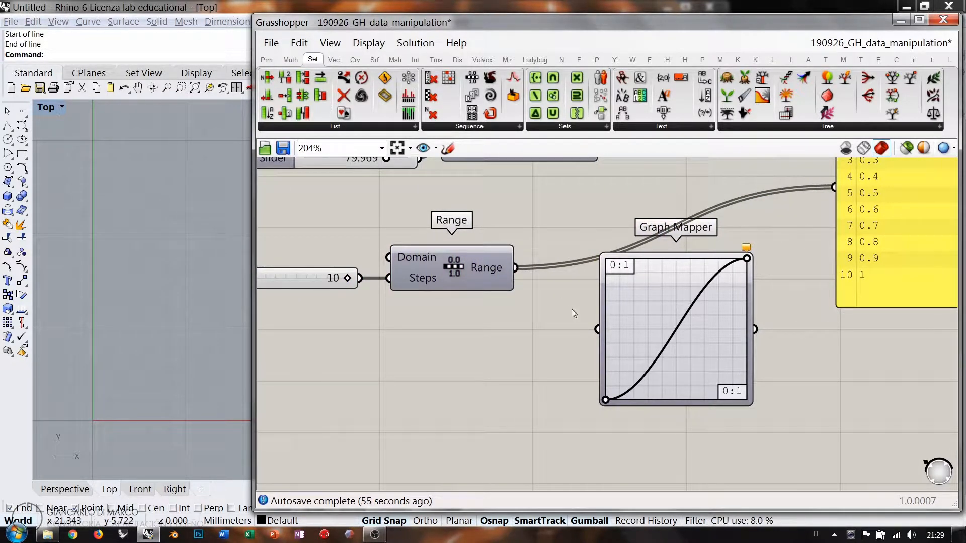
Connect the Range component's output to the Graph Mapper's input
left_click_drag(517, 268, 597, 329)
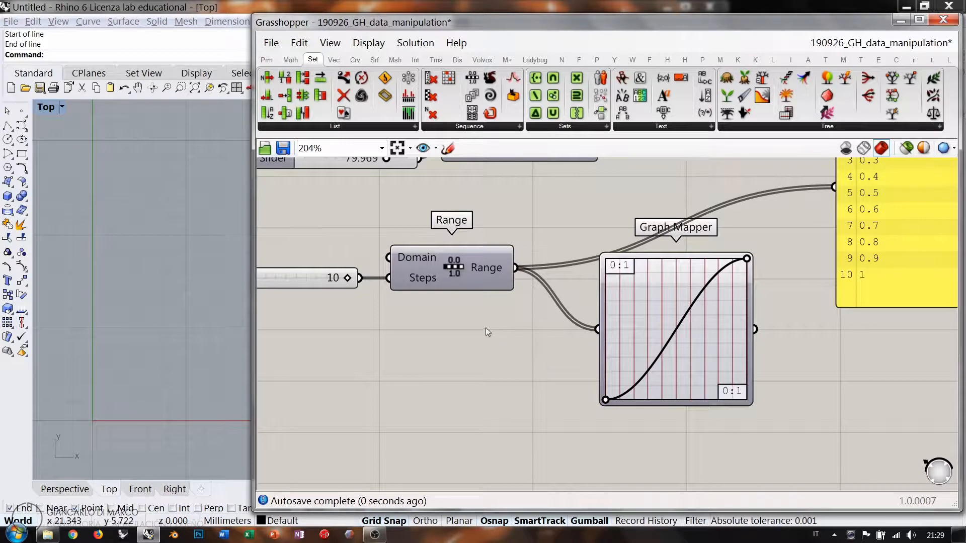
right_click_drag(471, 279, 538, 275)
mouse_move(557, 263)
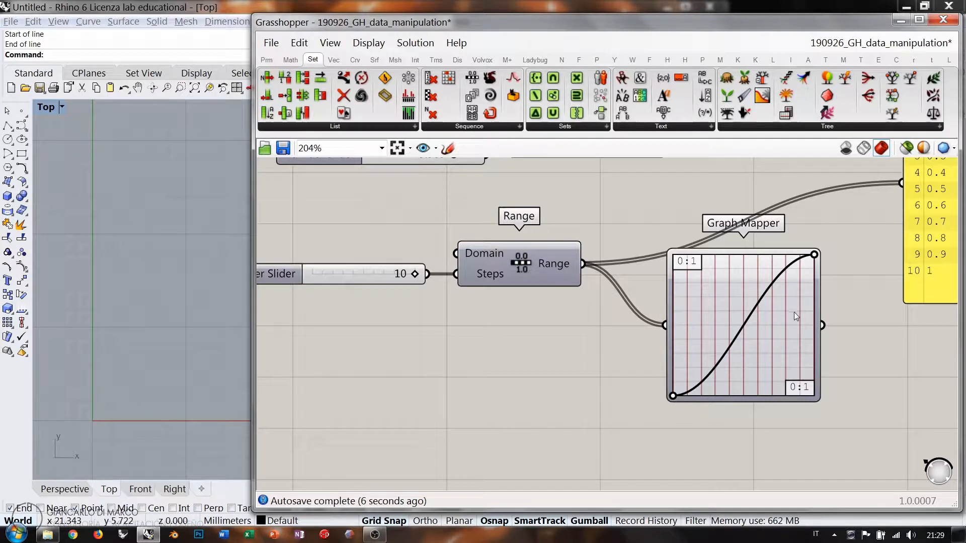
Raise the maximum of the number slider feeding the Range steps, keeping its value at 10
double_click(294, 273)
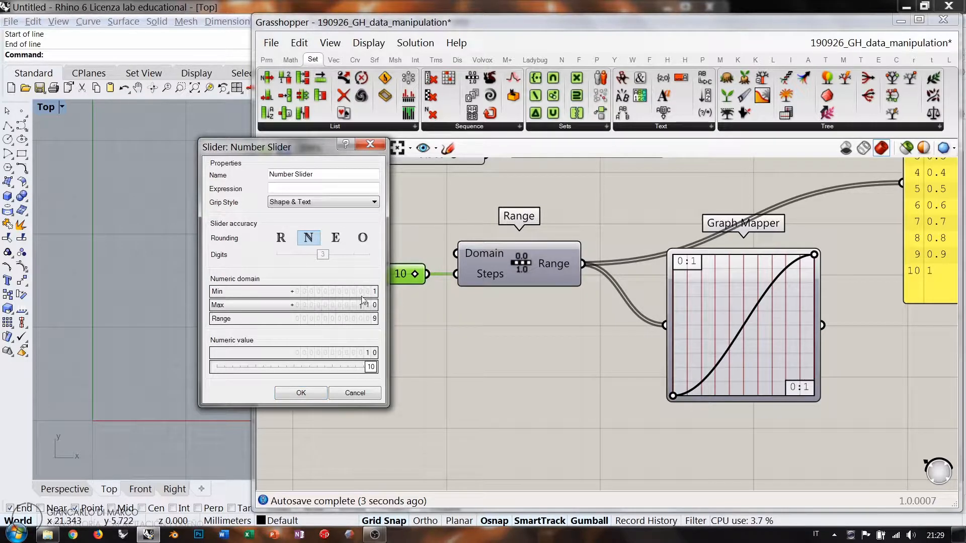
left_click(308, 394)
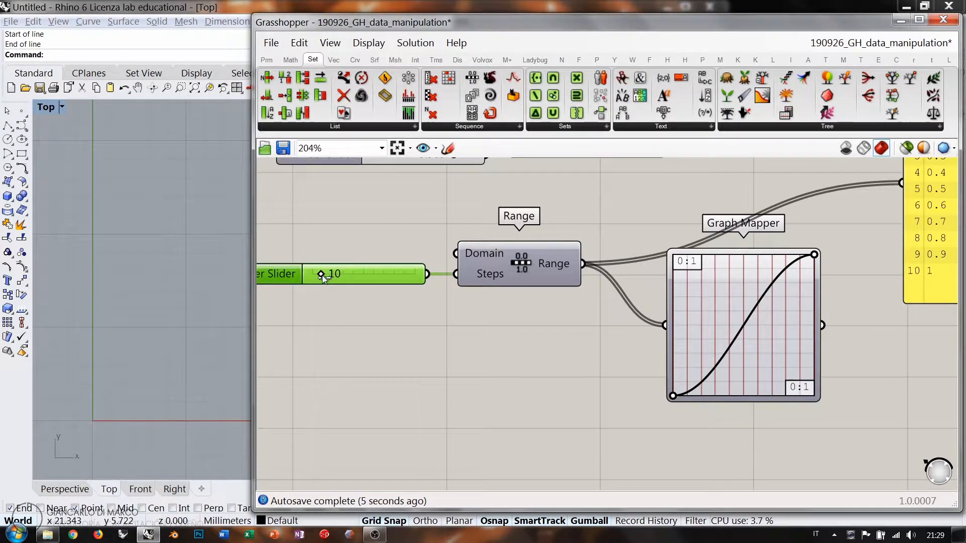
mouse_move(322, 279)
left_mouse_down()
mouse_move(333, 278)
mouse_move(323, 279)
left_mouse_up()
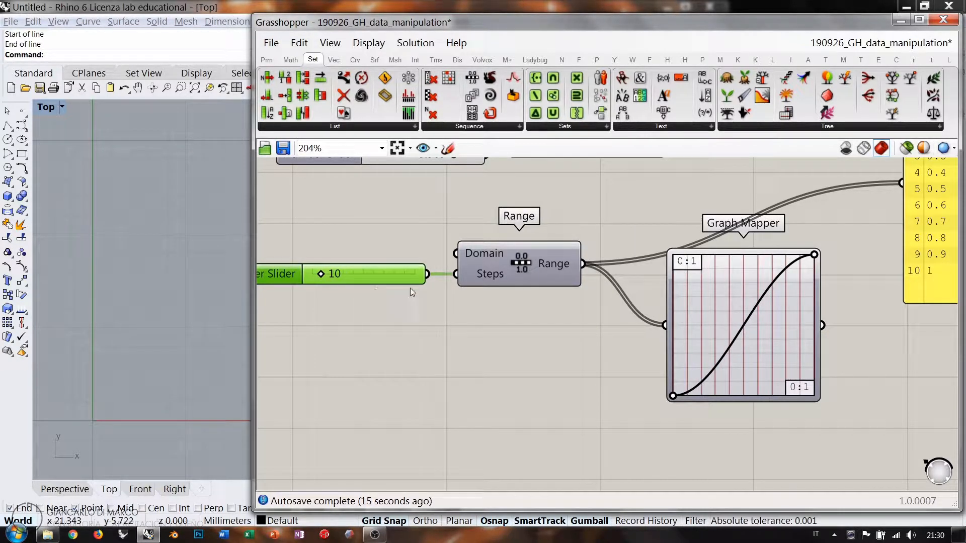
Reposition the Graph Mapper slightly lower and duplicate the panel that lists the Range values
right_click_drag(749, 313, 546, 337)
scroll(587, 327, "down", 1)
left_click_drag(578, 335, 568, 359)
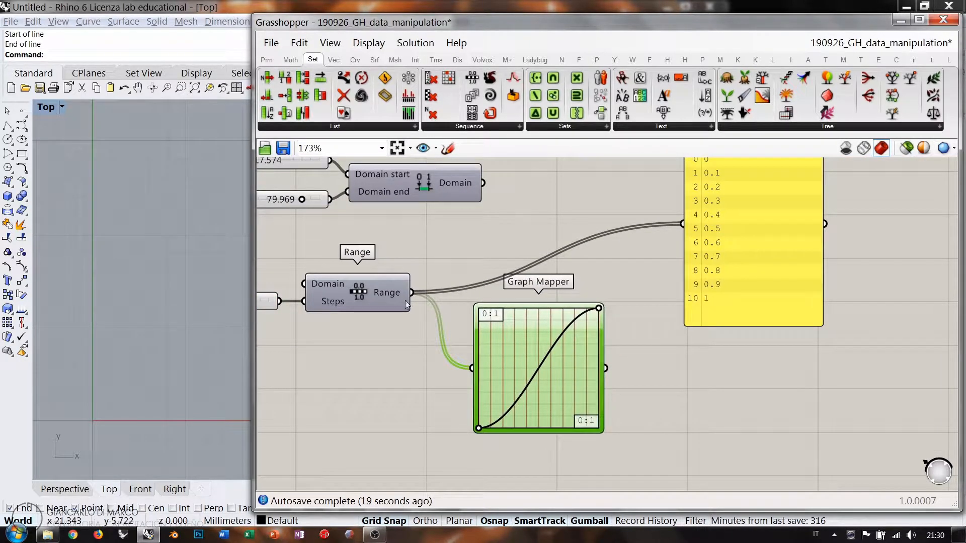
left_click(724, 273)
key("ctrl+c")
key("ctrl+v")
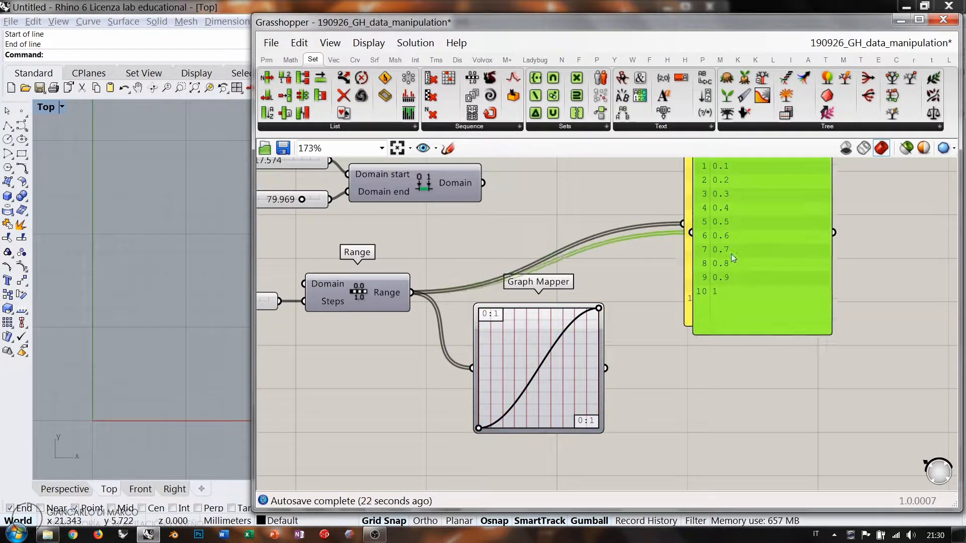
left_click_drag(731, 254, 710, 271)
Connect the Graph Mapper's output to the duplicated panel and arrange the two panels side by side for comparison
left_click_drag(603, 347, 850, 243)
right_click_drag(814, 264, 813, 303)
left_click_drag(842, 298, 838, 307)
left_click(769, 415)
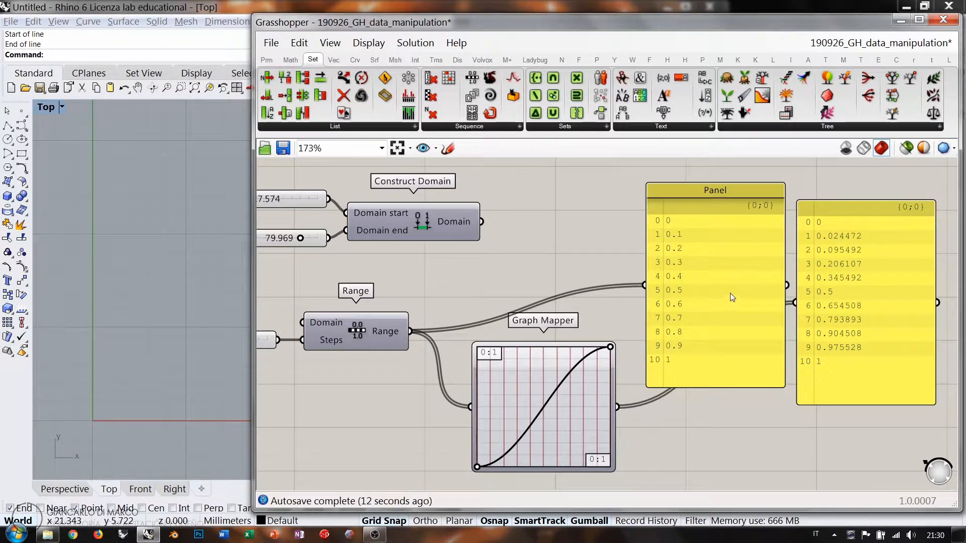
left_click_drag(693, 288, 682, 287)
Delete the test group of sliders, Construct Domain, Range, Graph Mapper and both panels
scroll(664, 349, "down", 3)
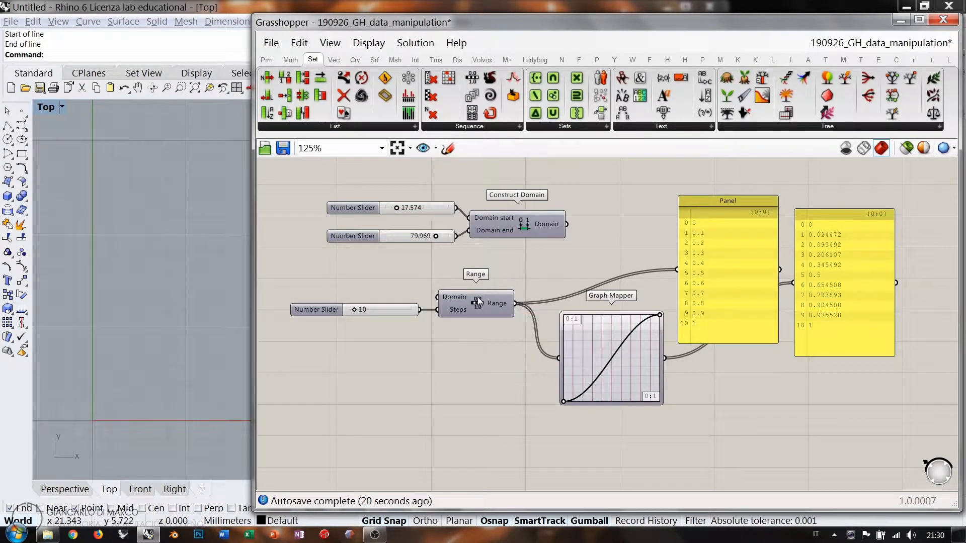
left_click_drag(901, 412, 340, 177)
key("Delete")
Examine the Repeat Data example, comparing its A to E input list with the output panel
scroll(499, 297, "down", 5)
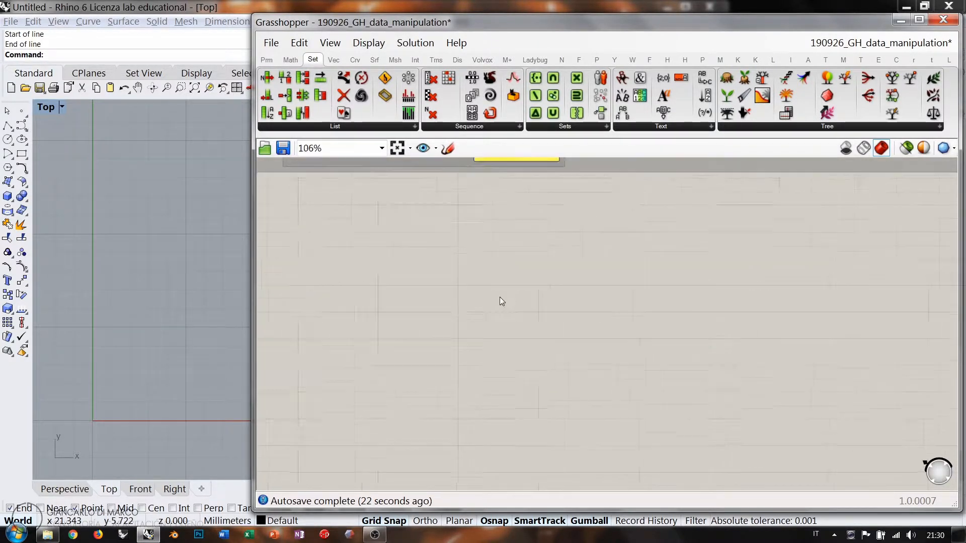
right_click_drag(558, 239, 616, 385)
scroll(544, 298, "up", 5)
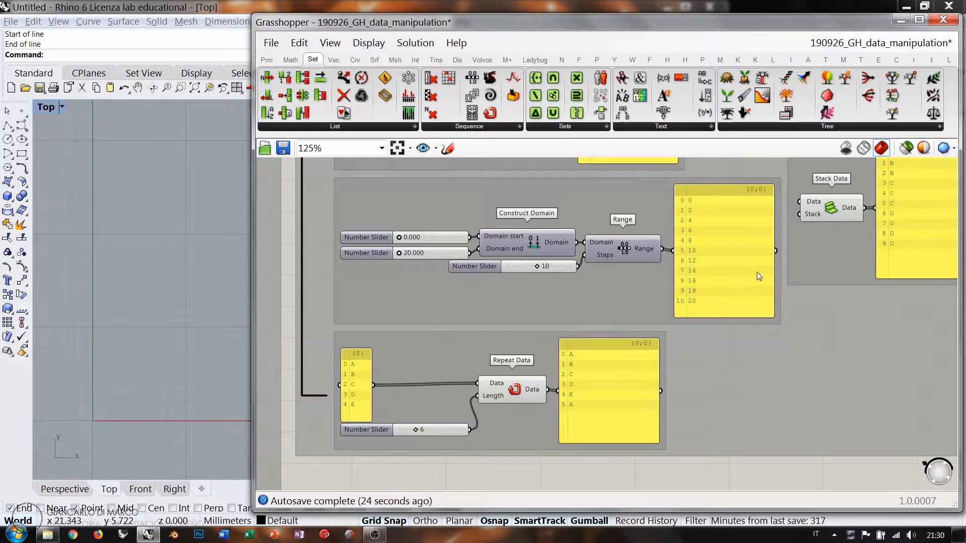
right_click_drag(793, 244, 730, 314)
scroll(729, 315, "down", 2)
right_click_drag(519, 419, 597, 330)
scroll(597, 331, "up", 2)
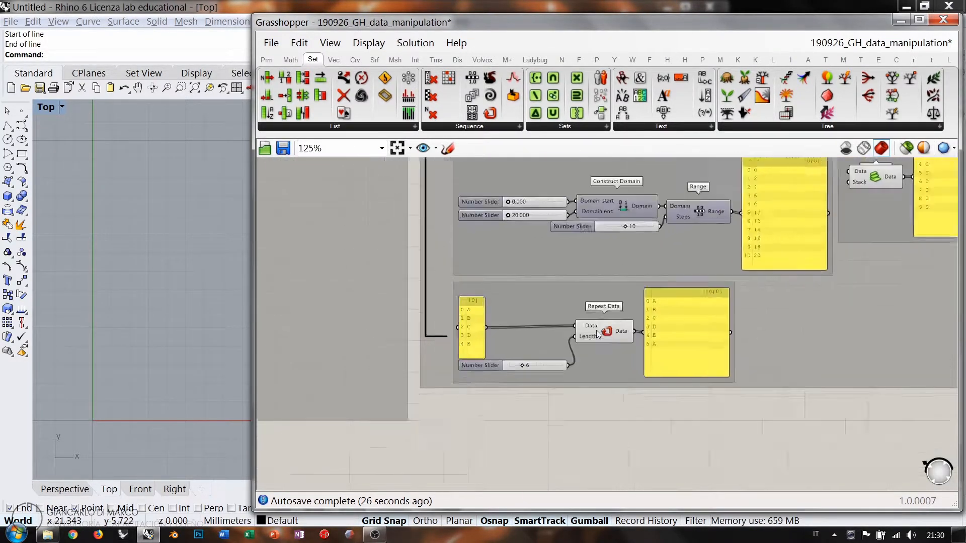
scroll(598, 335, "up", 3)
right_click_drag(281, 332, 319, 349)
left_click(319, 350)
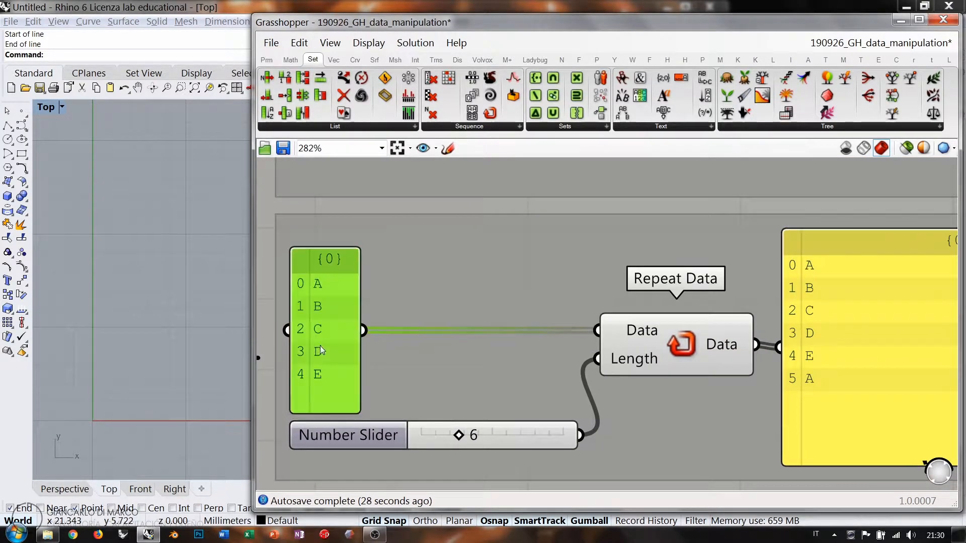
left_click(320, 348)
left_click(825, 370)
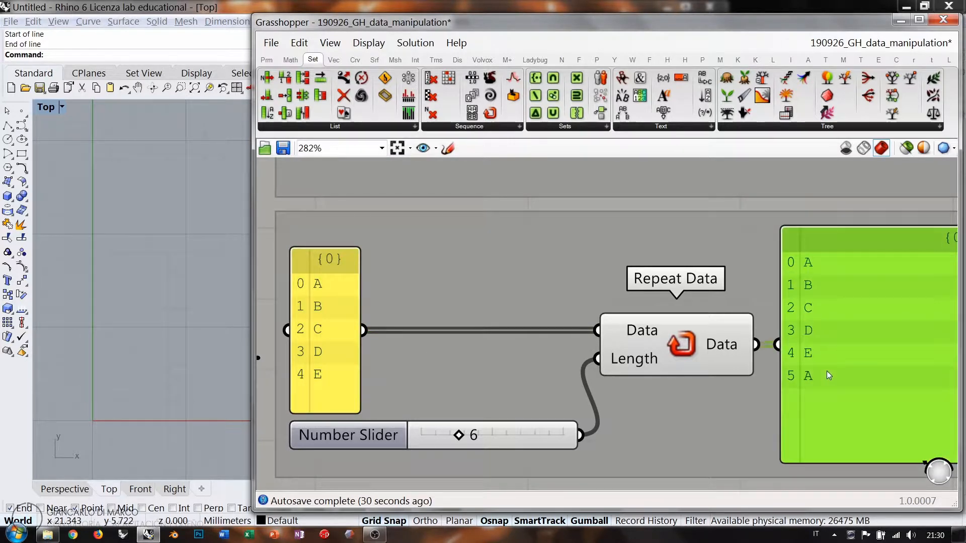
Inspect how the number slider drives the Length input of the Repeat Data component
scroll(630, 331, "down", 3)
left_click(638, 426)
right_click_drag(680, 189, 638, 467)
scroll(633, 255, "up", 2)
right_click_drag(621, 260, 633, 212)
scroll(636, 215, "down", 4)
scroll(633, 212, "up", 1)
scroll(624, 372, "up", 2)
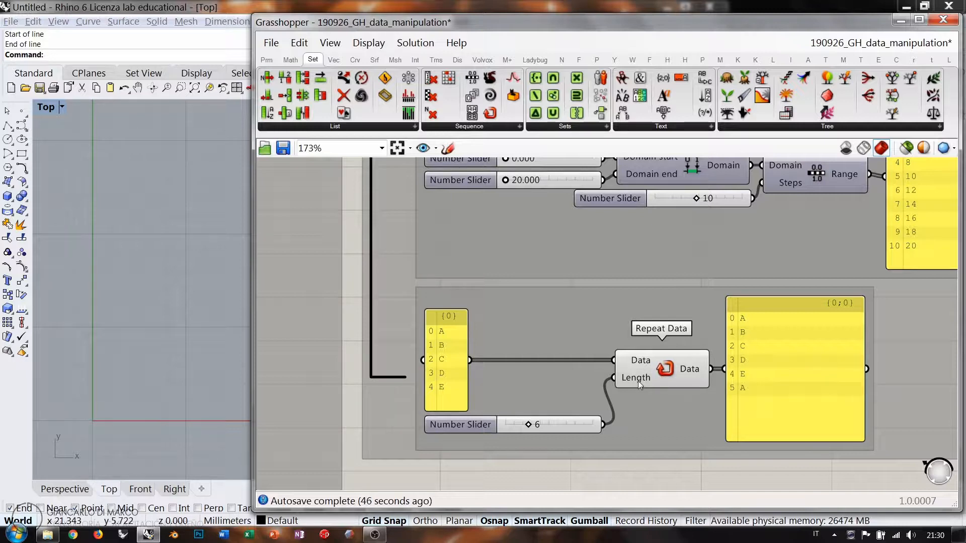
left_click(573, 424)
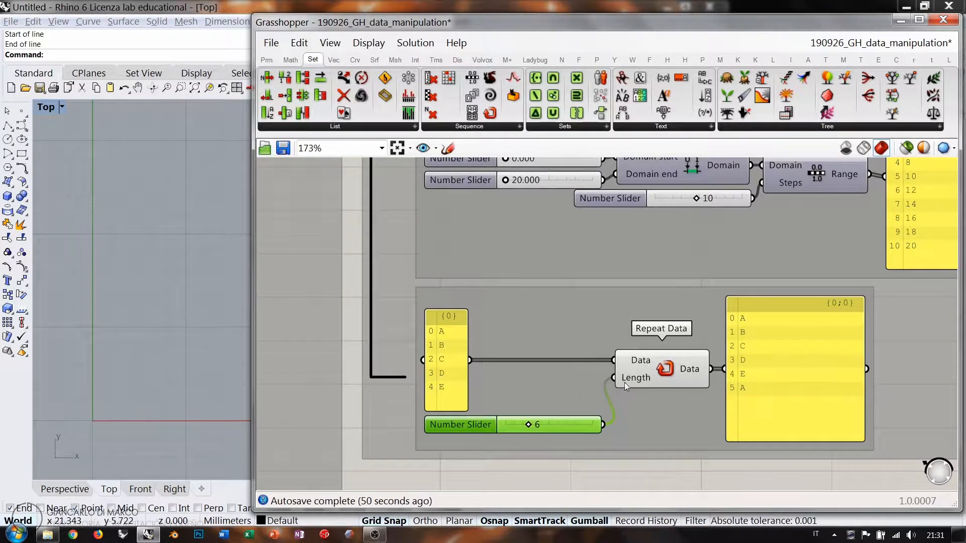
left_click(596, 470)
right_click_drag(655, 414, 623, 324)
scroll(567, 274, "up", 1)
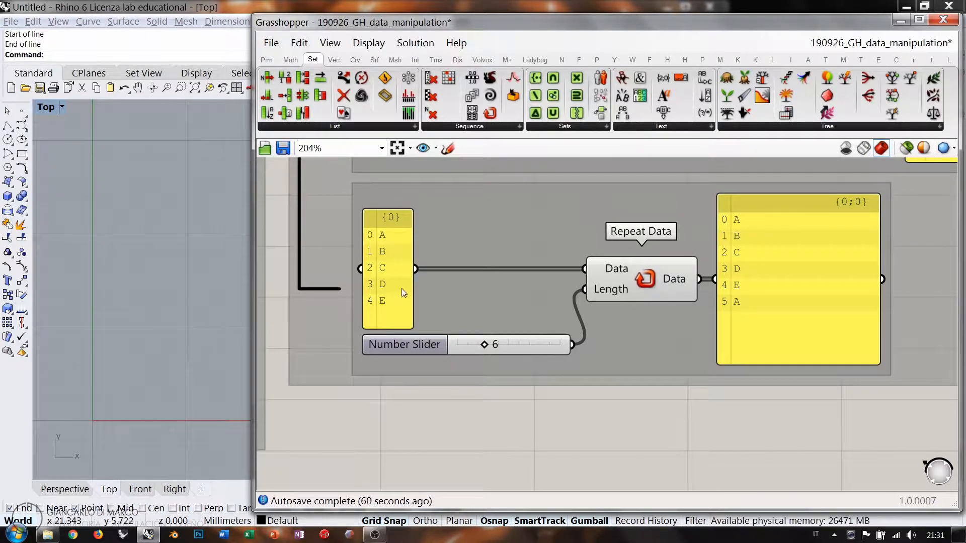
left_click(506, 345)
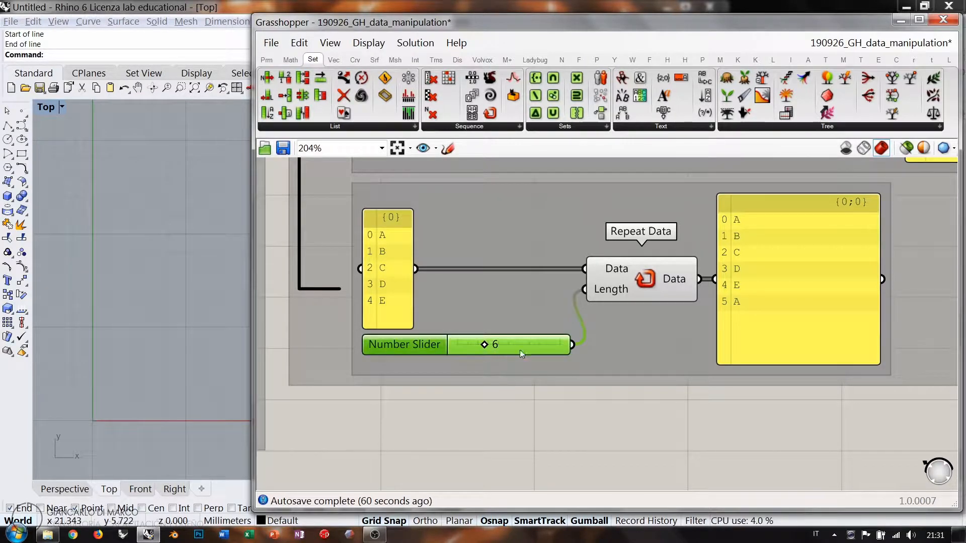
left_click(529, 307)
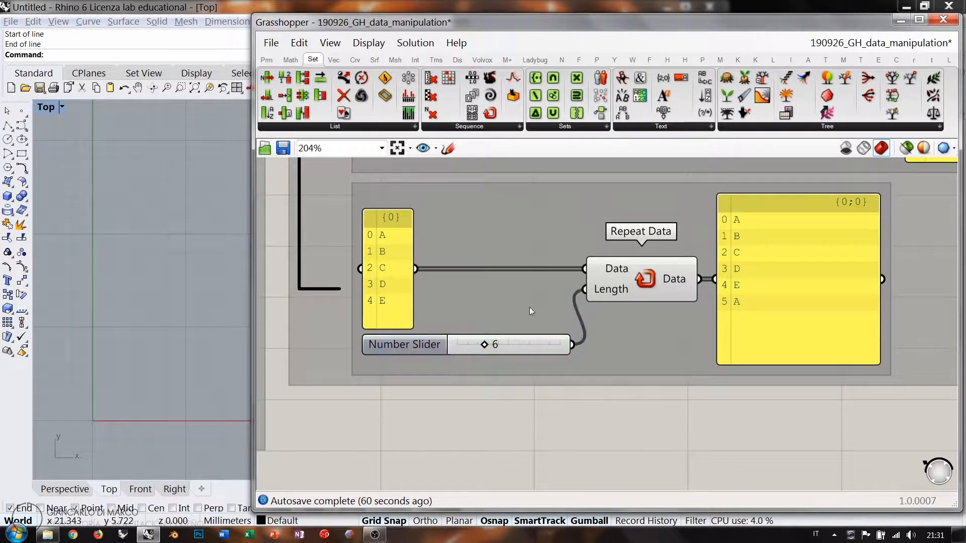
Try the Duplicate Data number slider at 1 and return it to 3
right_click_drag(567, 213, 558, 379)
scroll(558, 378, "down", 4)
right_click_drag(588, 235, 580, 367)
right_click_drag(602, 166, 616, 305)
scroll(617, 302, "up", 3)
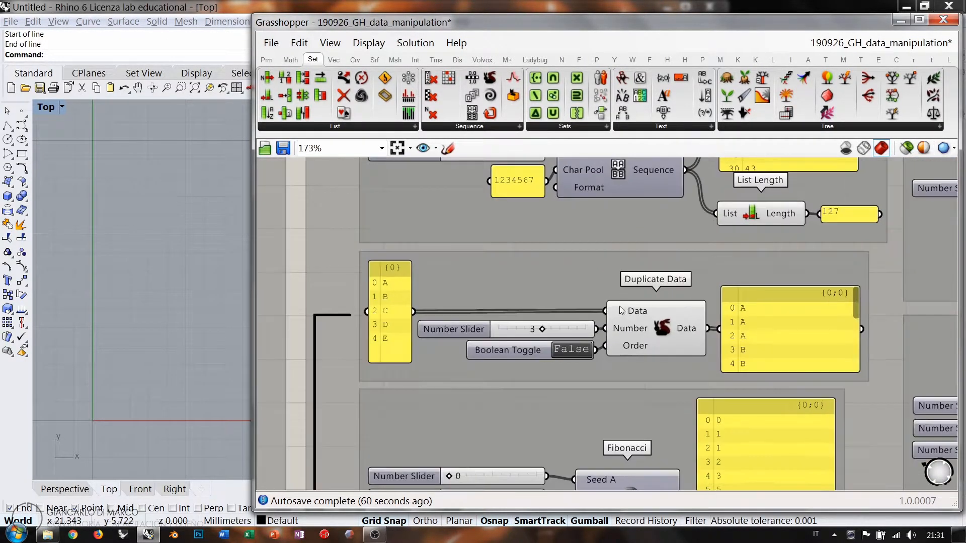
left_click_drag(542, 332, 495, 336)
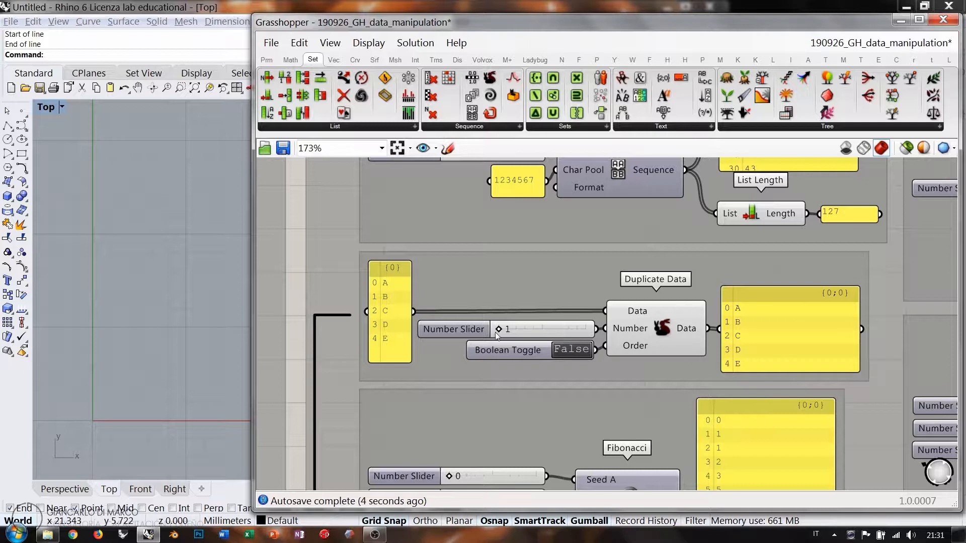
left_click_drag(497, 335, 545, 327)
Set the Repeat Data length slider to 7
scroll(556, 386, "down", 4)
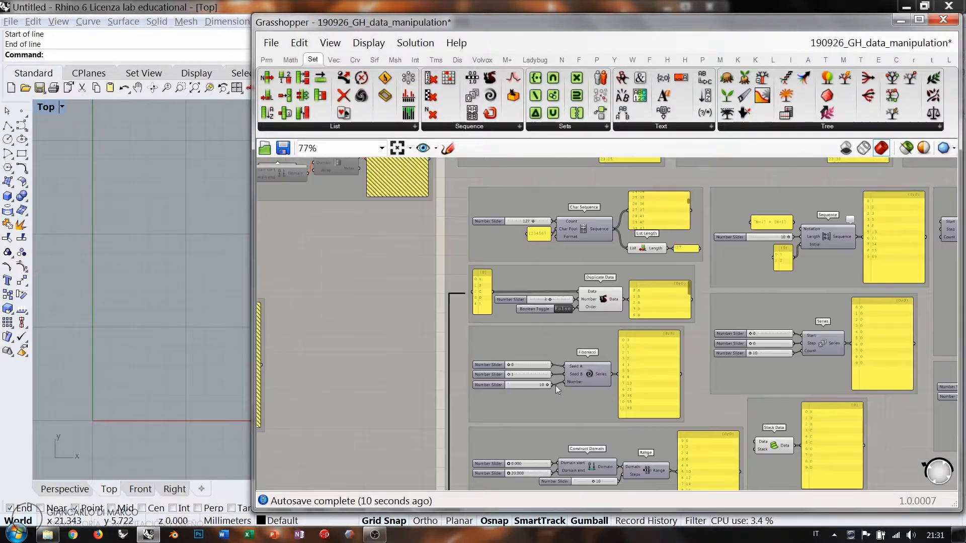
right_click_drag(555, 386, 574, 227)
scroll(549, 465, "up", 6)
right_click_drag(531, 334, 508, 377)
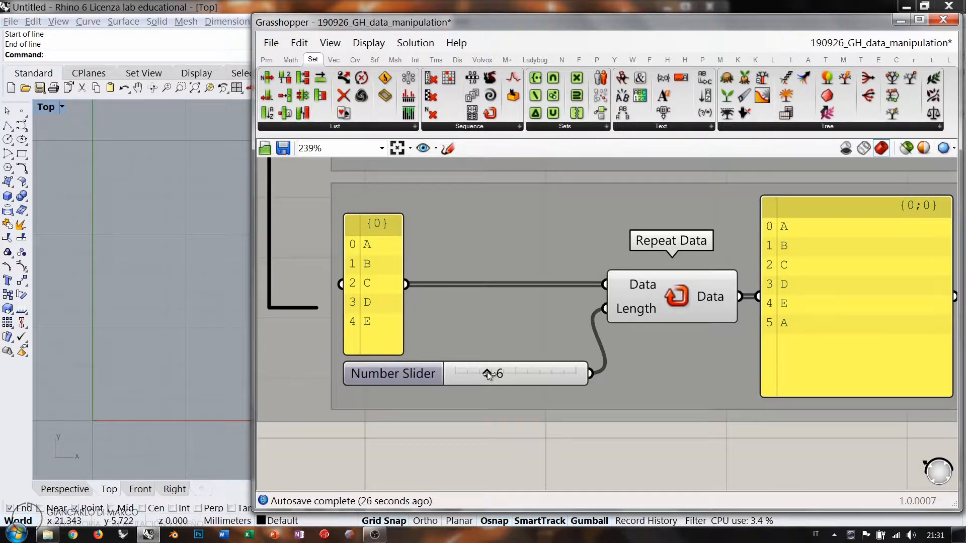
mouse_move(487, 373)
left_mouse_down()
mouse_move(502, 375)
mouse_move(492, 373)
left_mouse_up()
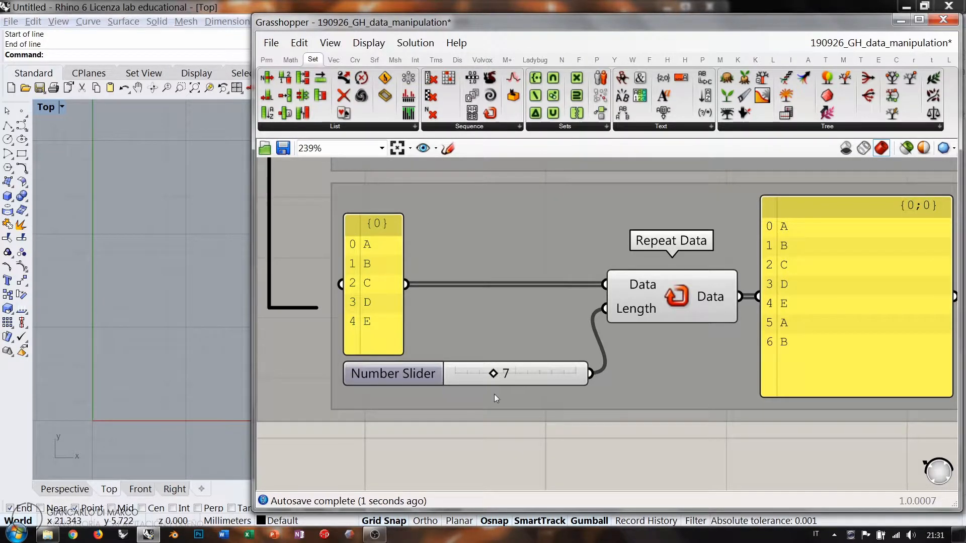
Display the Set component category and examine the Sequence example with its notation, length and initial inputs
scroll(481, 343, "down", 5)
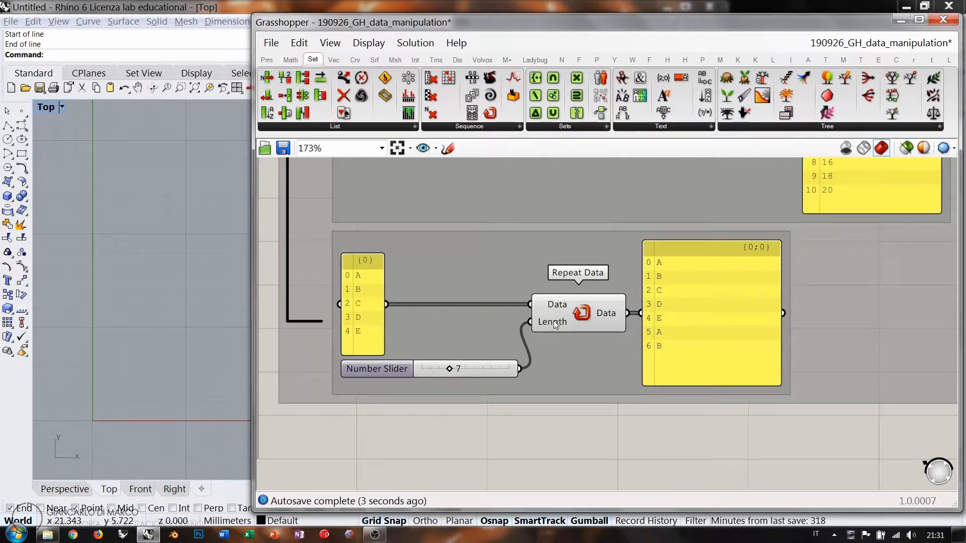
right_click_drag(570, 235, 468, 318)
scroll(493, 275, "down", 2)
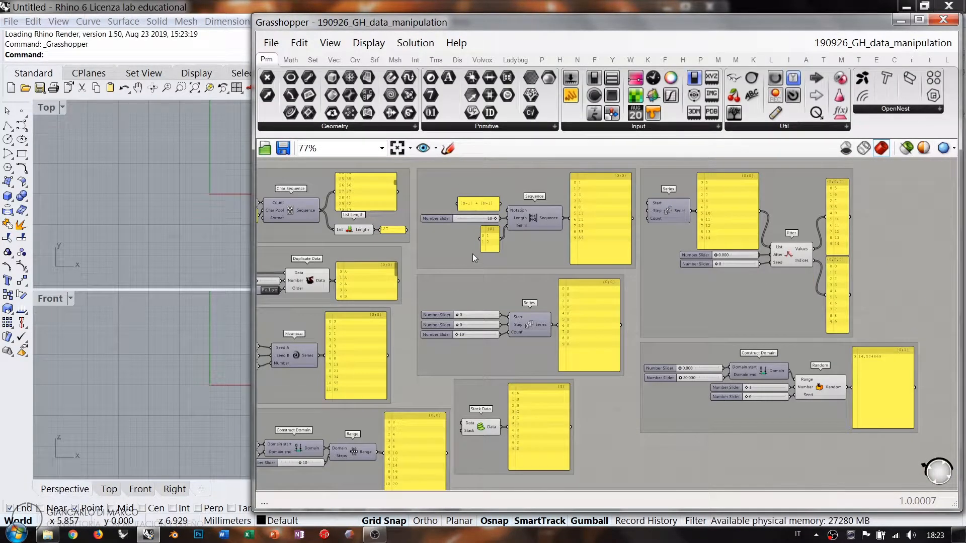
right_click_drag(473, 253, 539, 289)
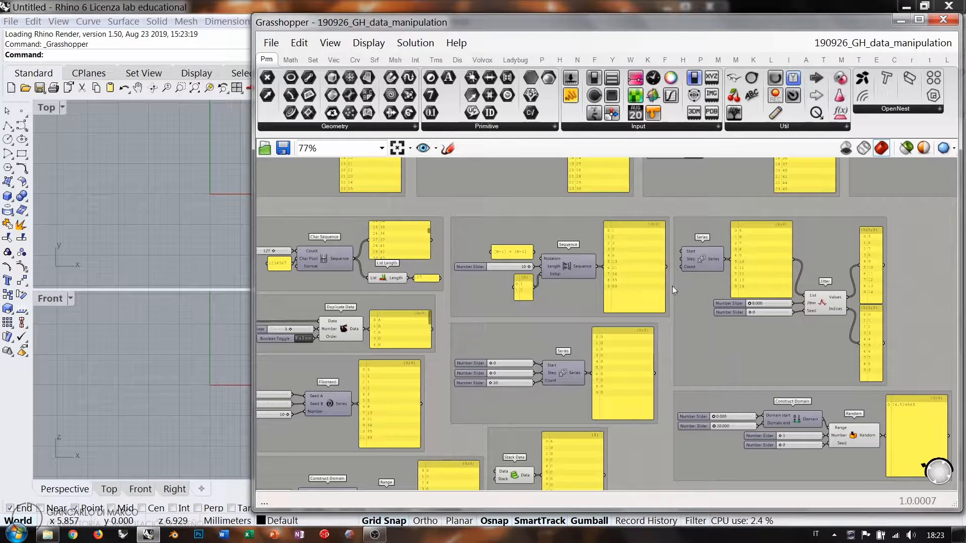
left_click(313, 59)
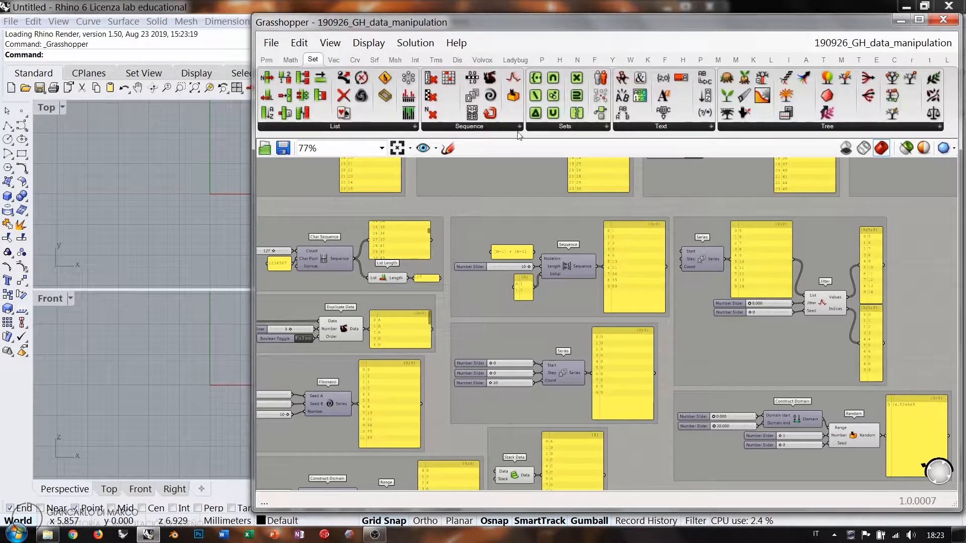
right_click_drag(550, 252, 547, 261)
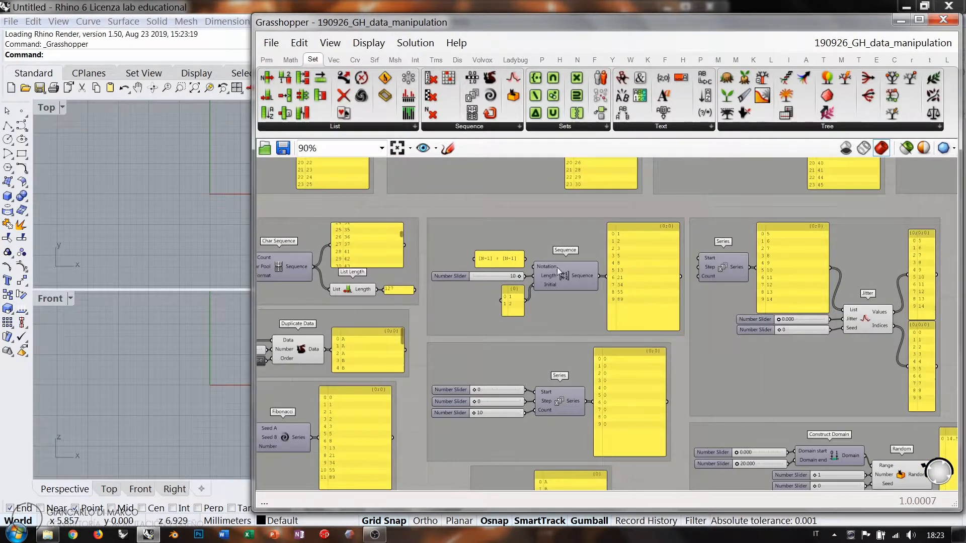
scroll(551, 265, "up", 5)
right_click_drag(600, 290, 620, 306)
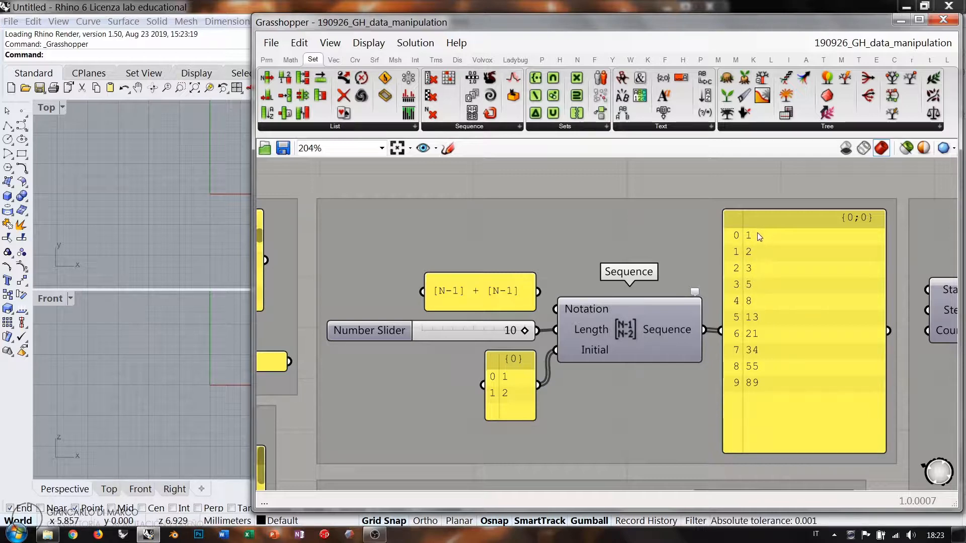
Examine the Fibonacci example's seed inputs and the series listed in its output panel
right_click_drag(644, 327, 860, 220)
scroll(859, 220, "down", 4)
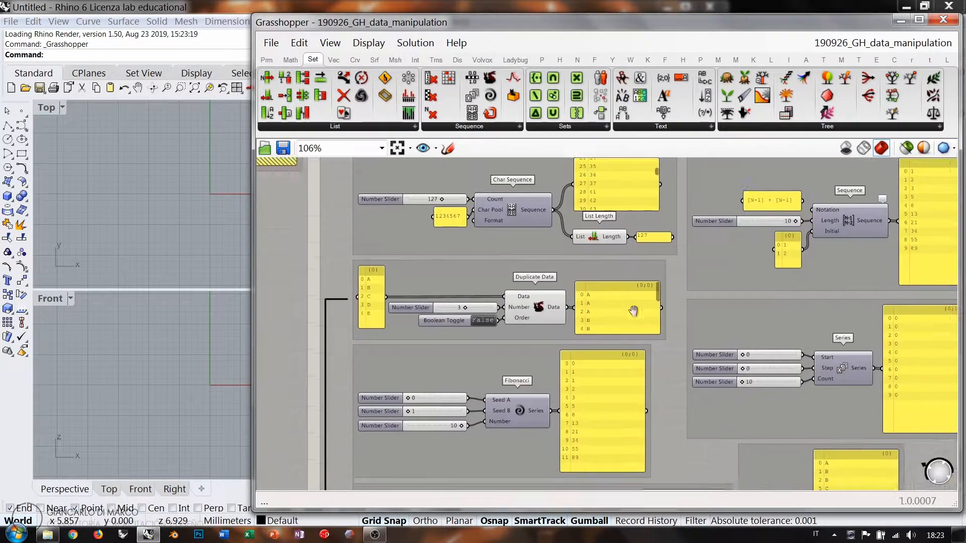
right_click_drag(529, 304, 578, 288)
scroll(578, 289, "up", 2)
right_click_drag(553, 421, 588, 323)
scroll(589, 337, "up", 2)
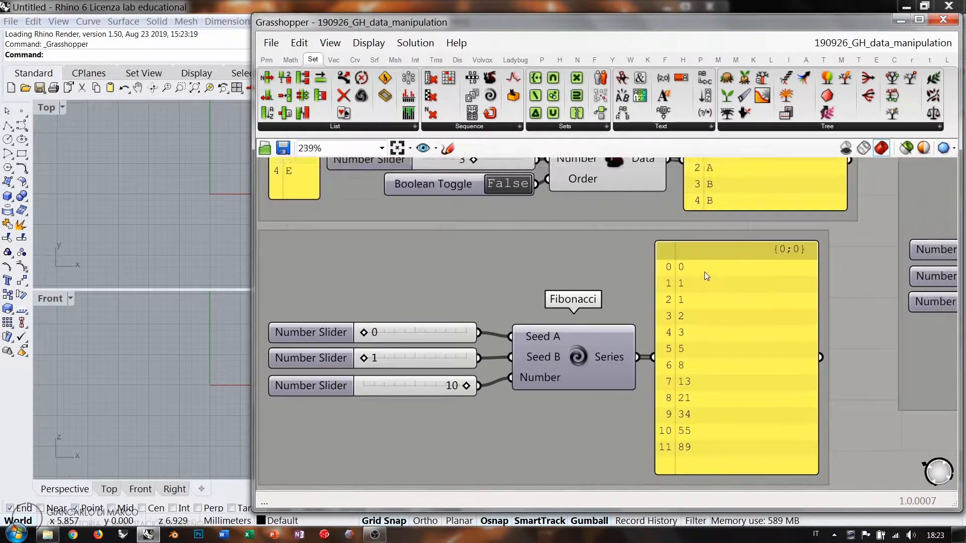
scroll(704, 272, "up", 3)
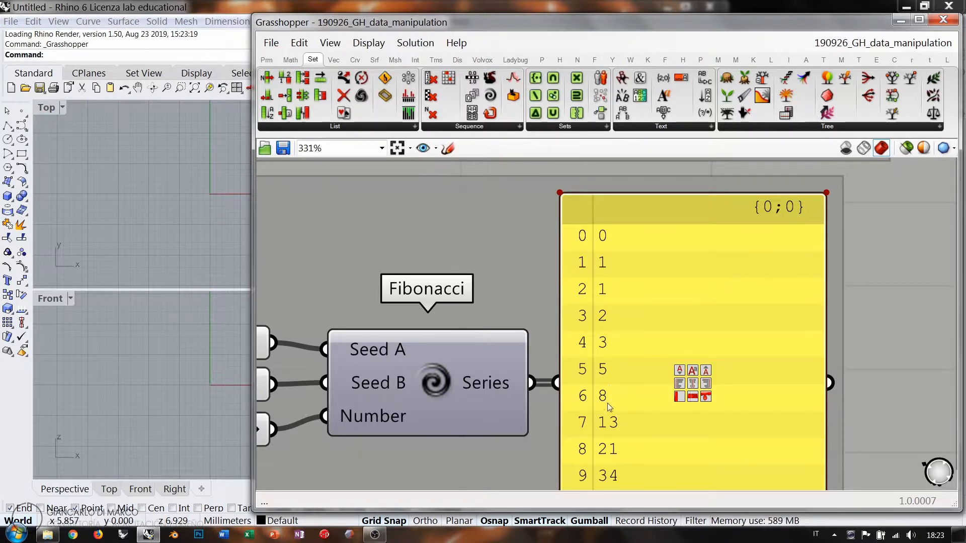
Return to the Sequence example and review its notation and initial values against the Fibonacci series
scroll(515, 320, "down", 5)
right_click_drag(877, 197, 555, 384)
scroll(556, 268, "up", 2)
right_click_drag(566, 270, 639, 254)
scroll(625, 261, "up", 1)
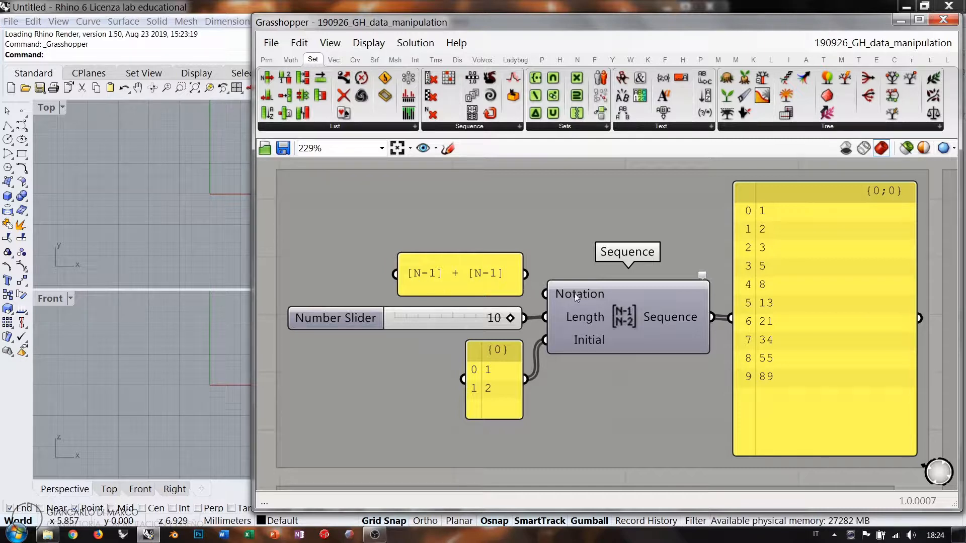
mouse_move(576, 296)
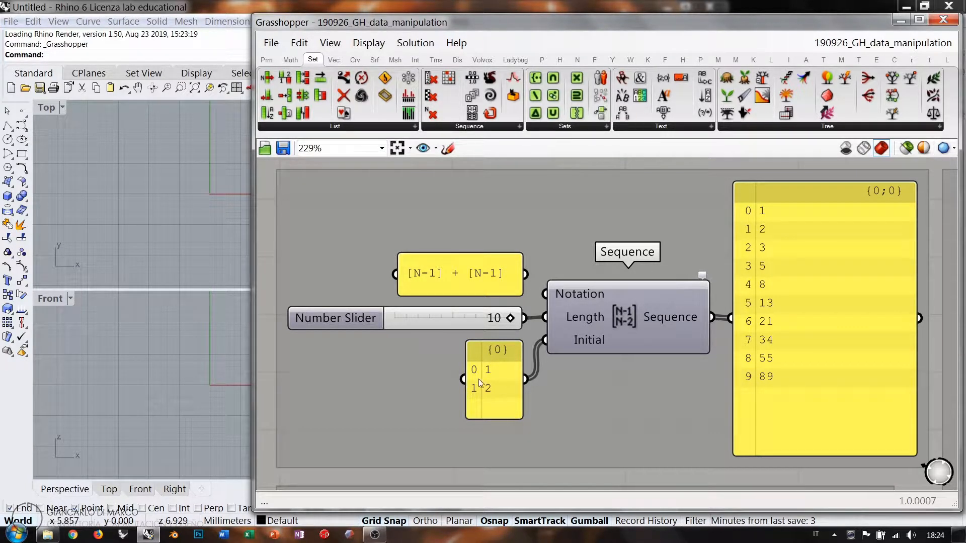
Change the Sequence example's two initial values to 0 and 1
double_click(492, 377)
double_click(489, 347)
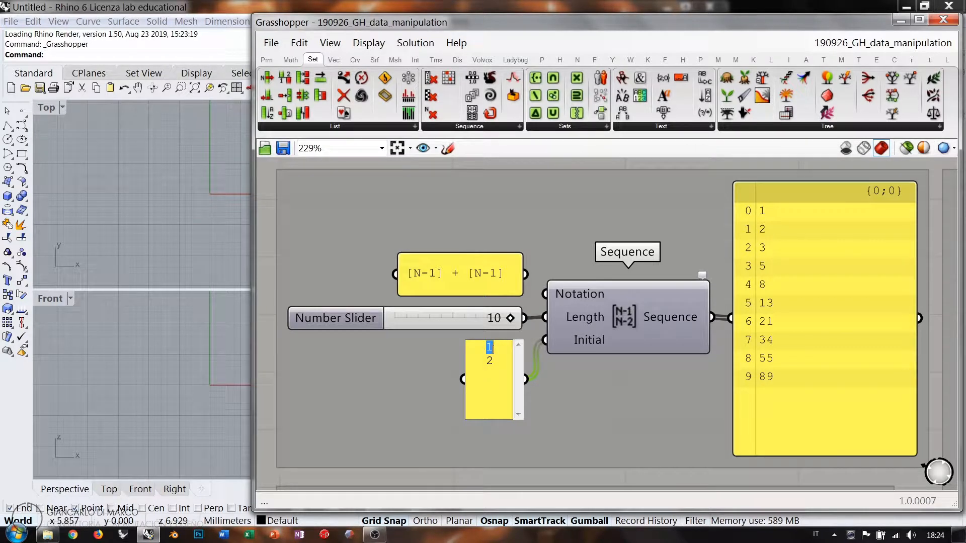
type("0")
double_click(489, 361)
type("1")
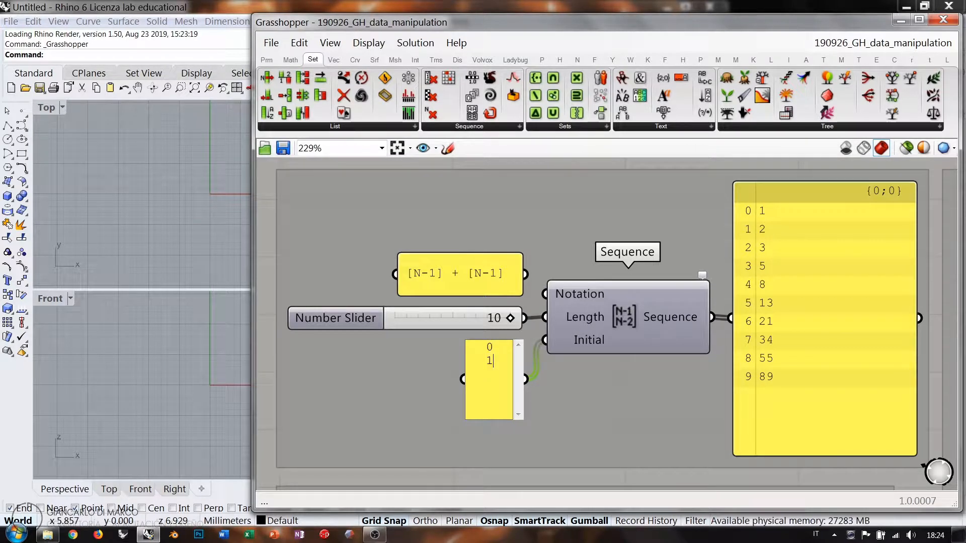
left_click(554, 394)
left_click(799, 258)
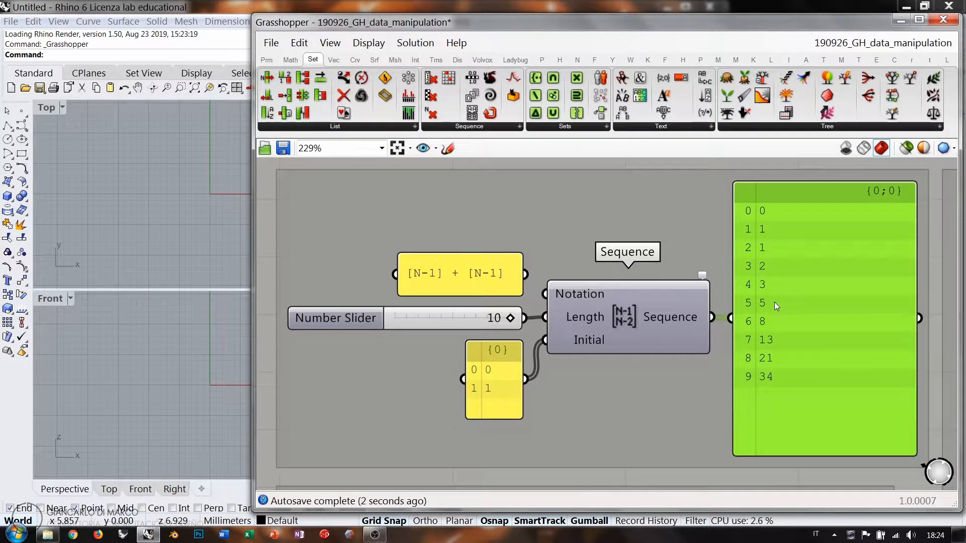
Compare the Fibonacci example's output list with the list produced by the Sequence example
scroll(774, 302, "down", 3)
right_click_drag(502, 358, 644, 255)
scroll(510, 386, "up", 2)
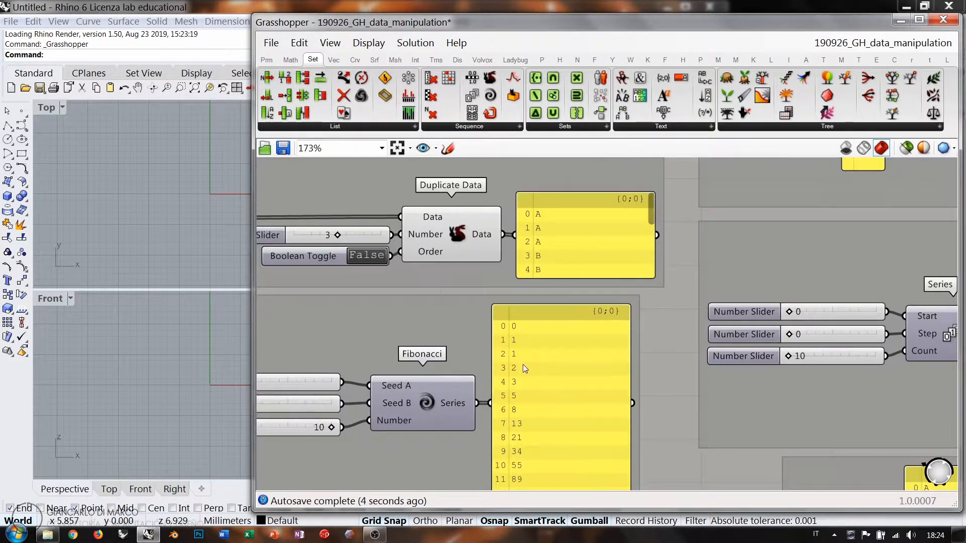
scroll(523, 365, "down", 3)
scroll(757, 211, "up", 5)
right_click_drag(758, 211, 611, 313)
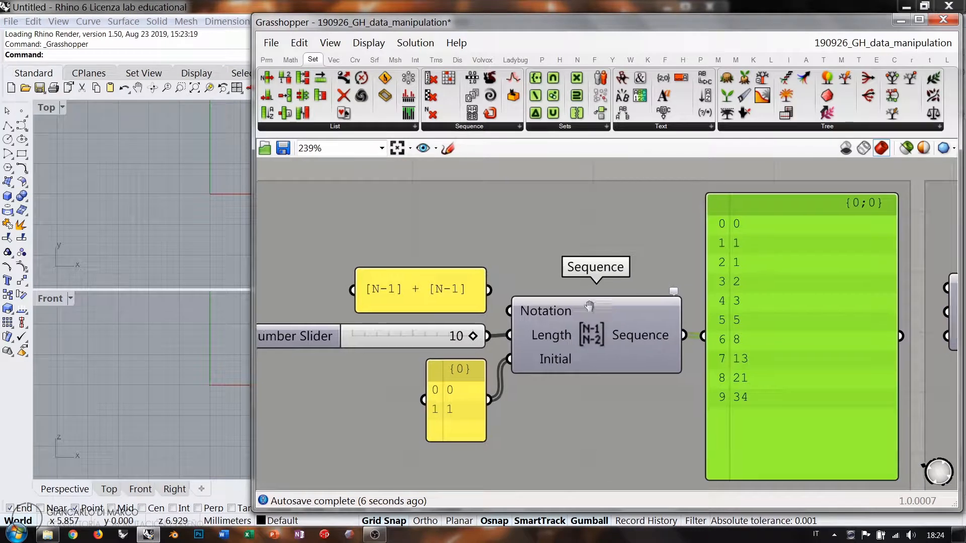
right_click_drag(537, 317, 565, 297)
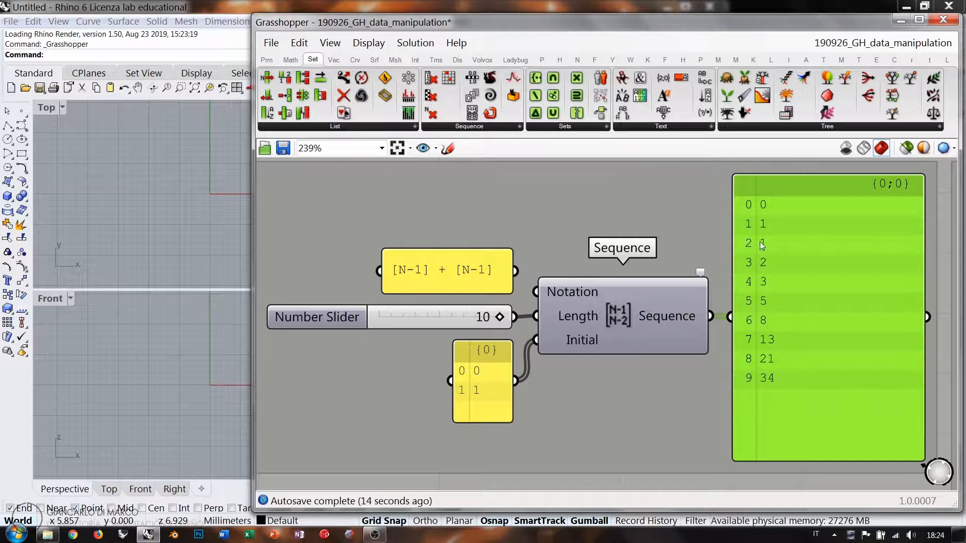
Connect the [N-1] + [N-1] panel to the Sequence component's Notation input and review the output list
mouse_move(590, 294)
left_click_drag(538, 292, 537, 293)
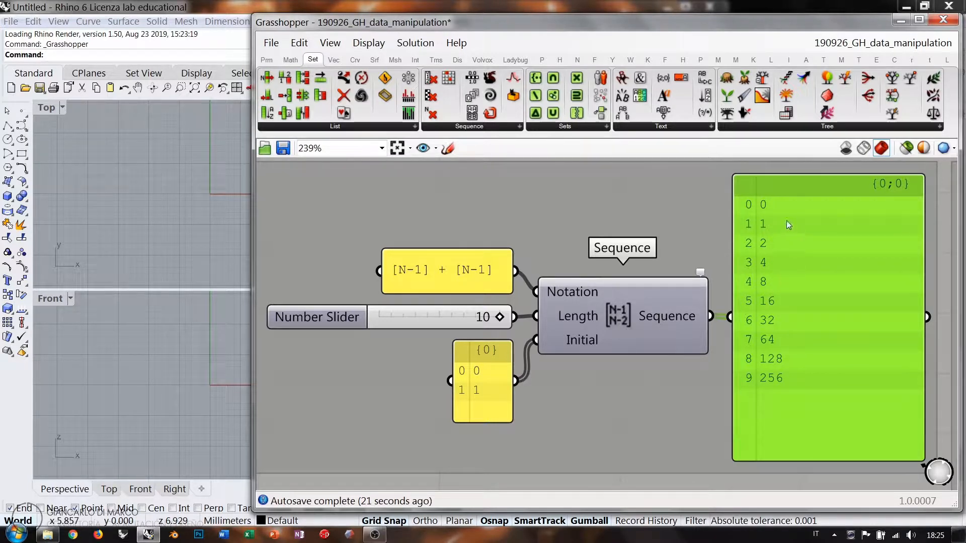
left_click(794, 282)
left_click(800, 292)
left_click_drag(800, 292, 798, 291)
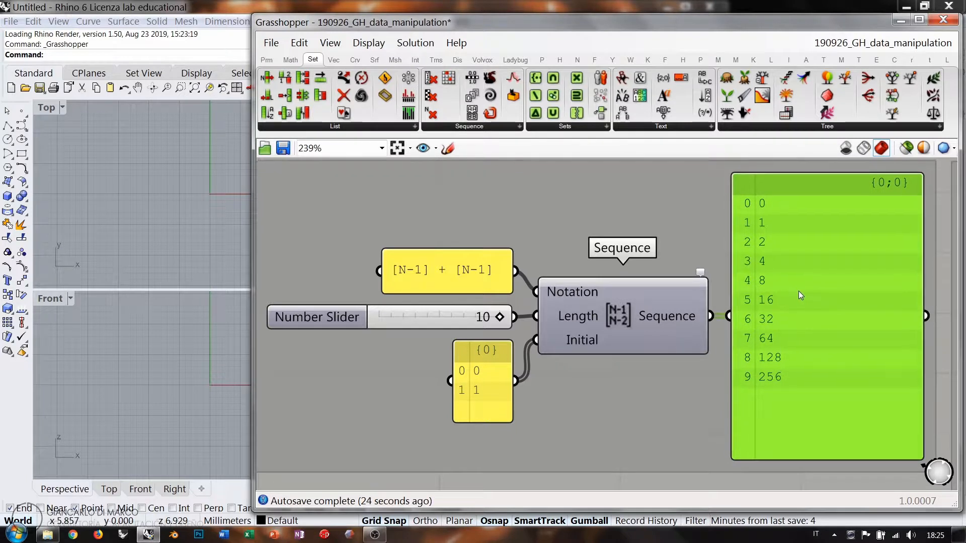
left_click(816, 294)
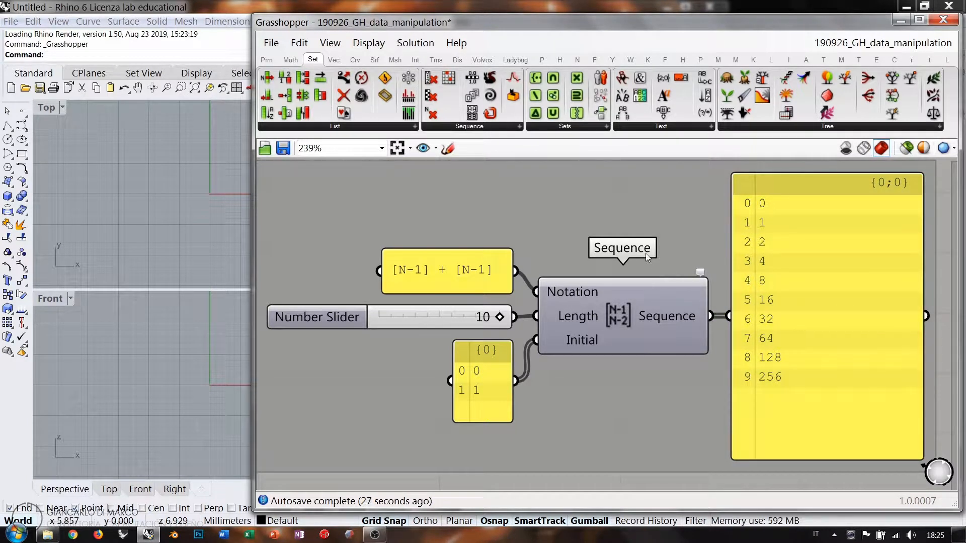
mouse_move(500, 317)
left_mouse_down()
mouse_move(392, 317)
mouse_move(501, 317)
left_mouse_up()
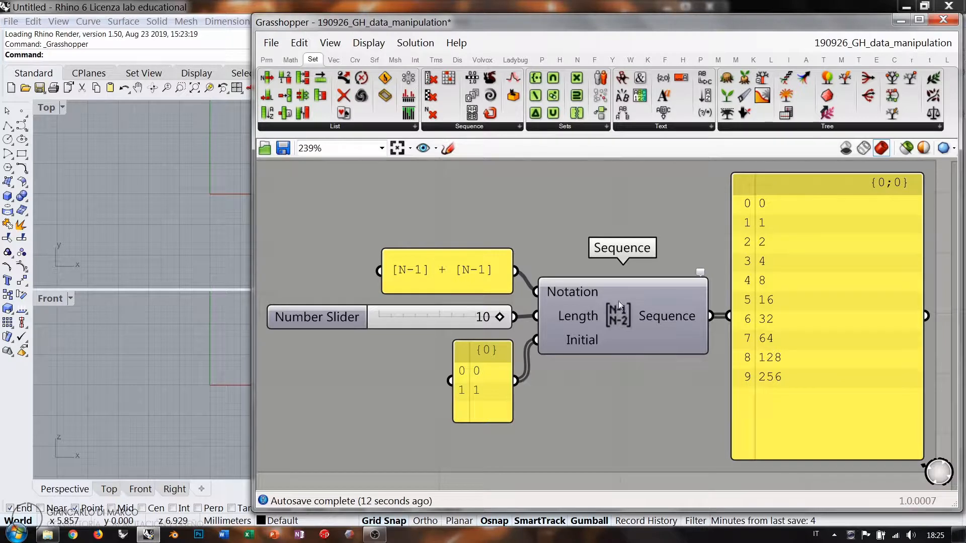
left_click(493, 272)
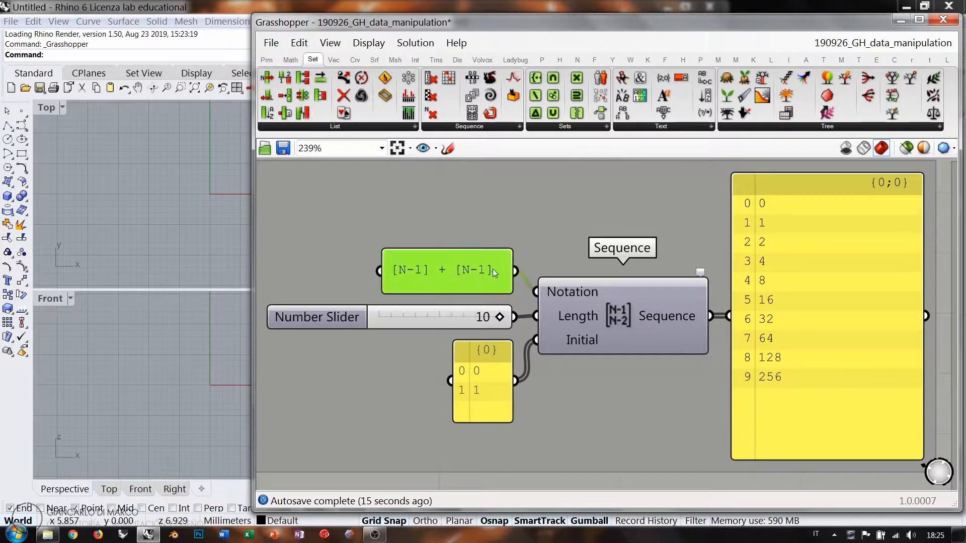
left_click(523, 268)
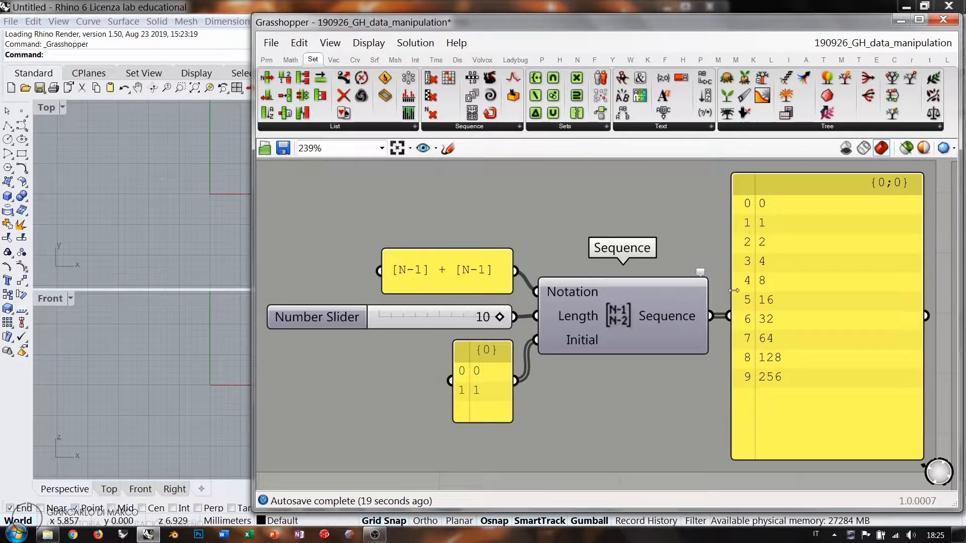
In the Series example, try a start value of 1, set the step to 1, and return the start to 0
right_click_drag(632, 337, 632, 247)
scroll(629, 242, "down", 3)
right_click_drag(612, 369, 585, 263)
scroll(603, 264, "up", 2)
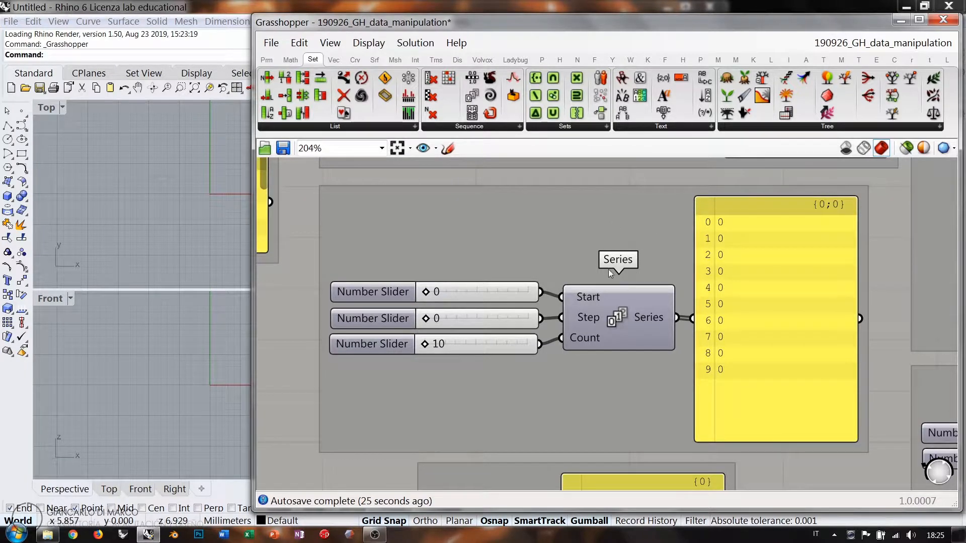
scroll(616, 261, "up", 1)
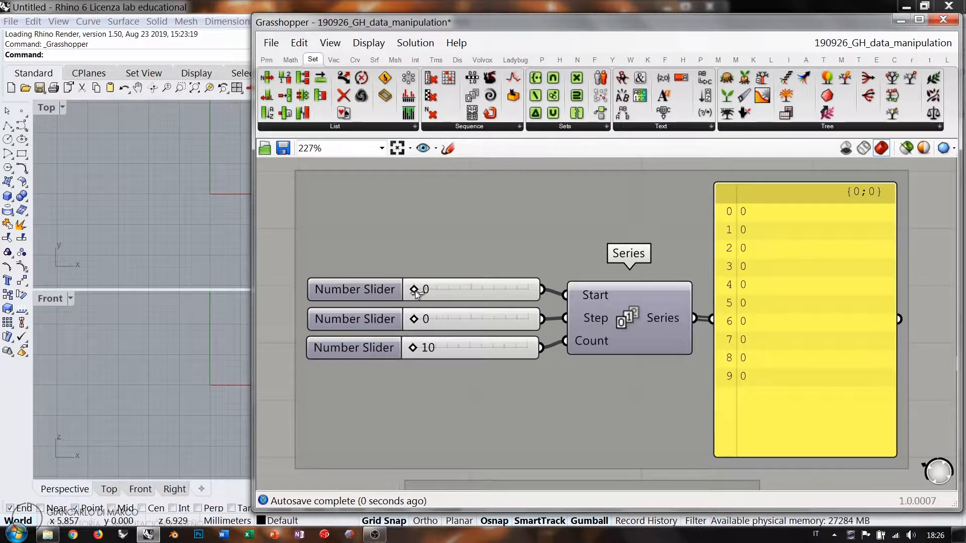
left_click_drag(414, 290, 427, 291)
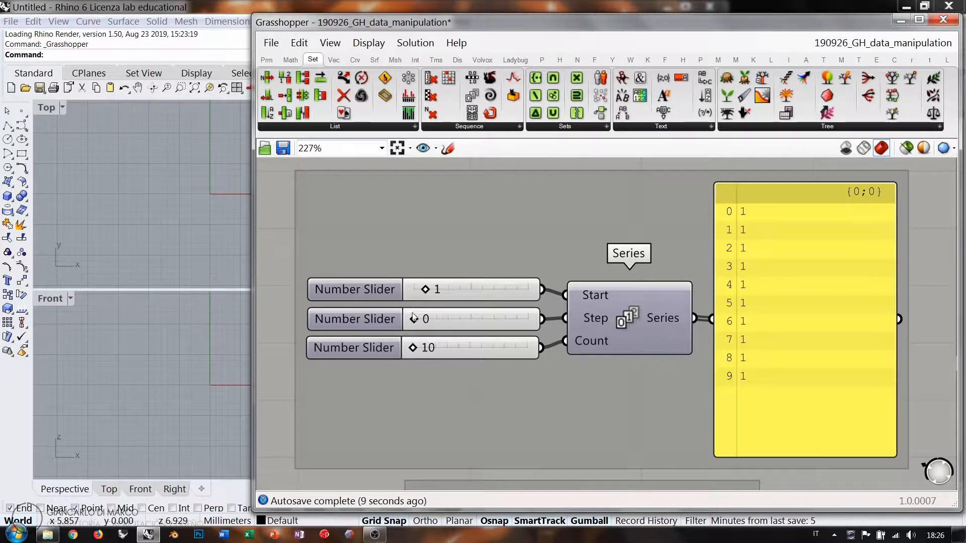
left_click_drag(413, 318, 425, 318)
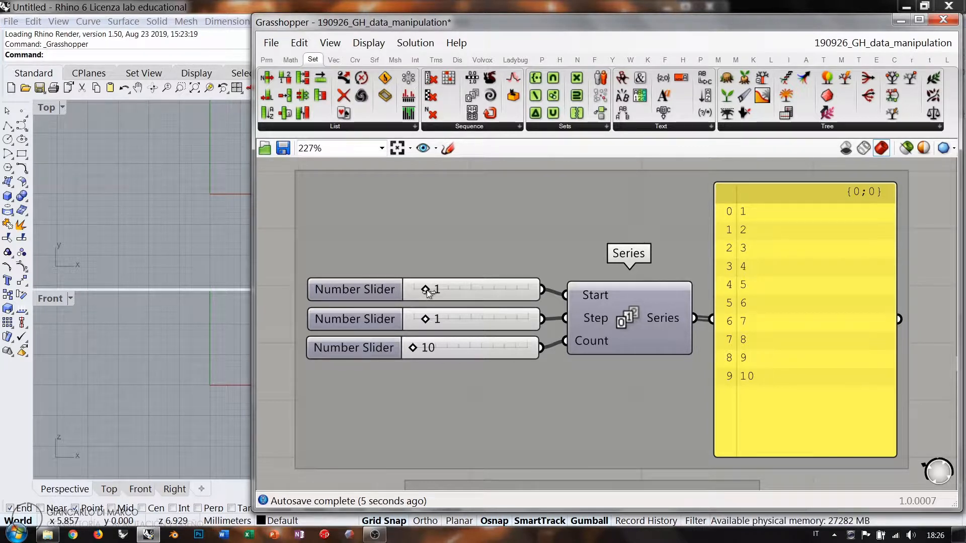
left_click_drag(427, 291, 409, 291)
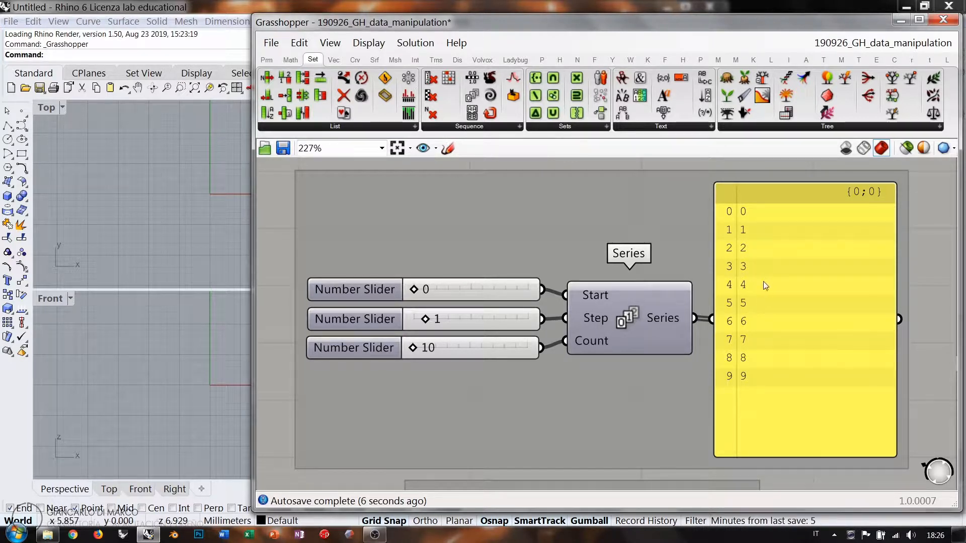
Switch the Series start and step sliders to real-number rounding (R) with 3 decimal digits
double_click(375, 291)
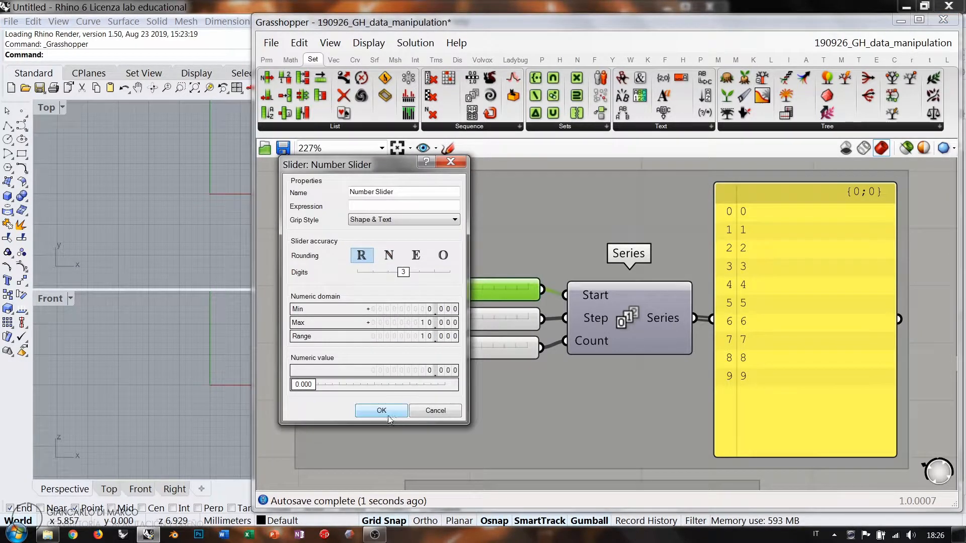
left_click(381, 411)
double_click(370, 320)
left_click(393, 275)
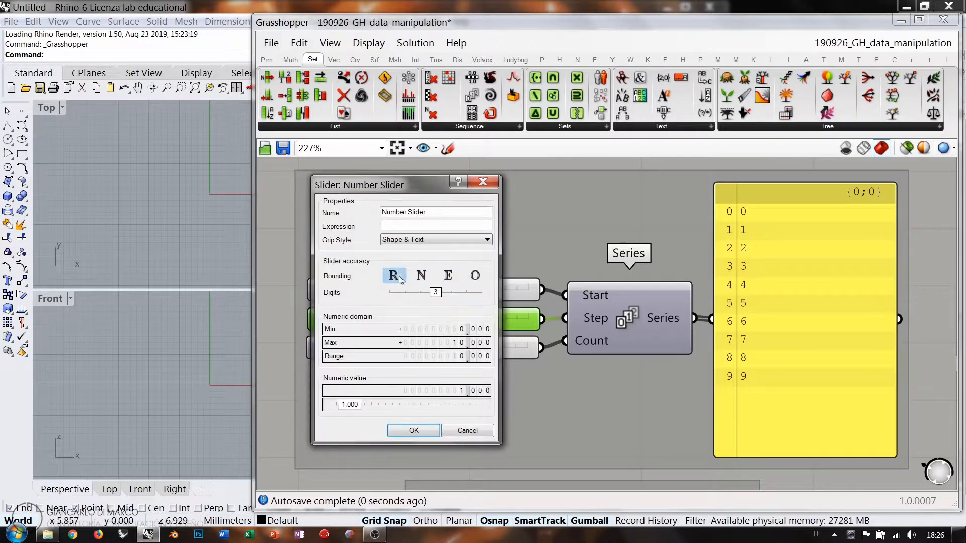
left_click(414, 430)
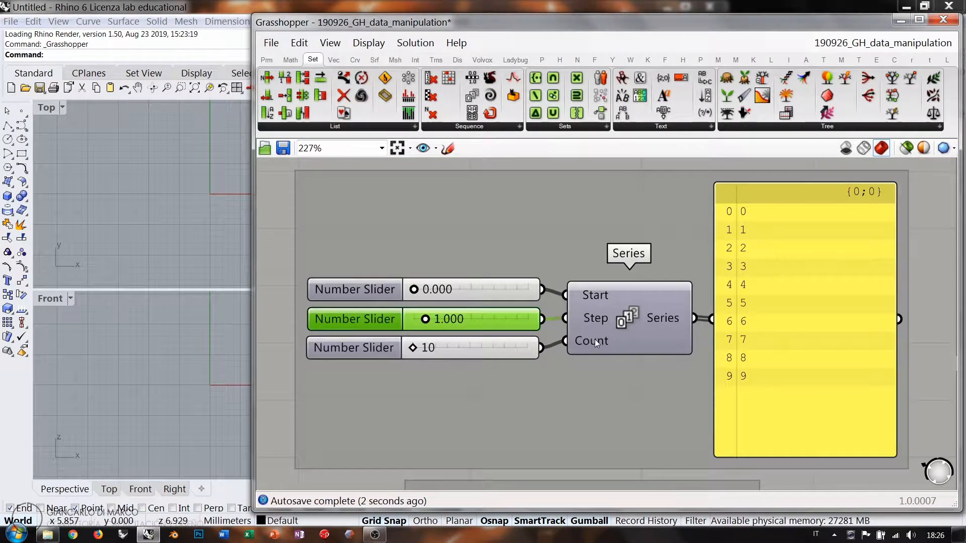
left_click(654, 320)
key("Escape")
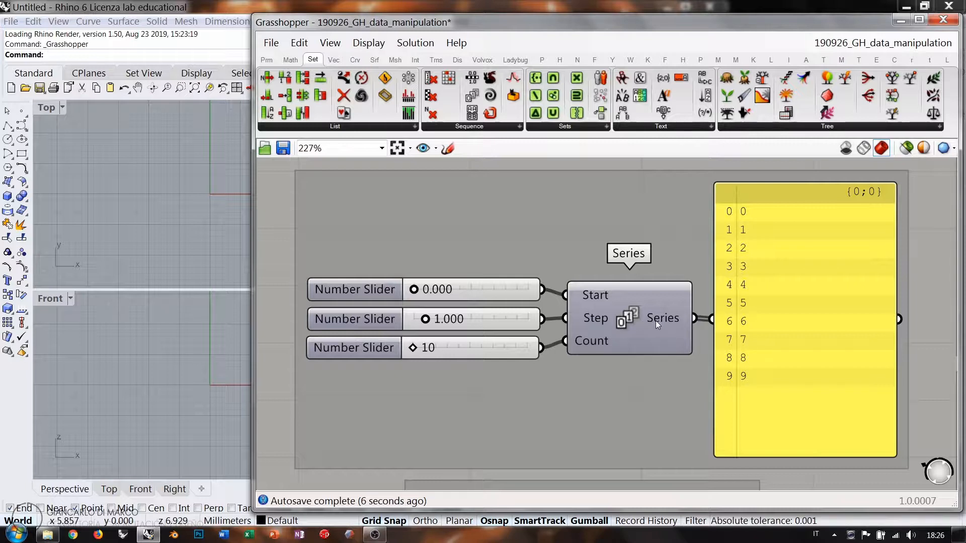
left_click(758, 313)
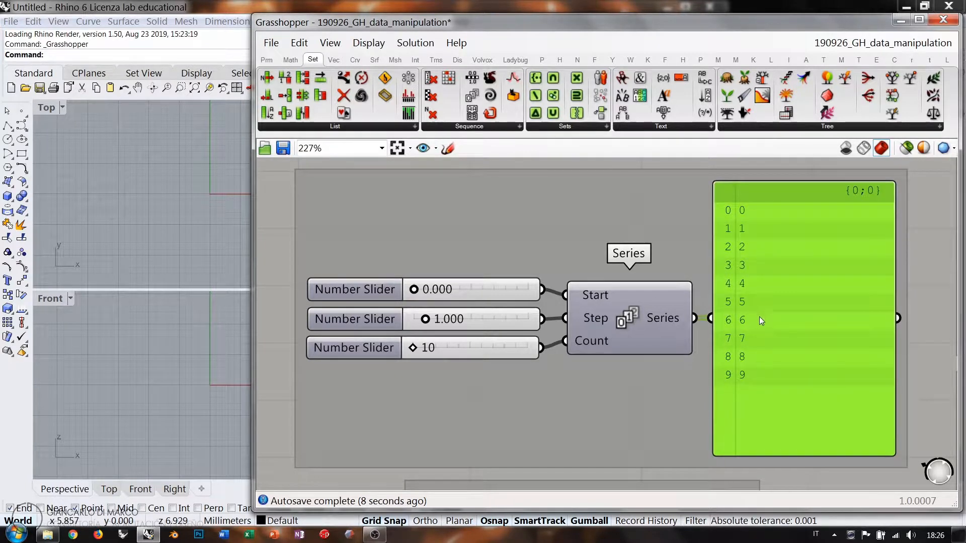
key("Escape")
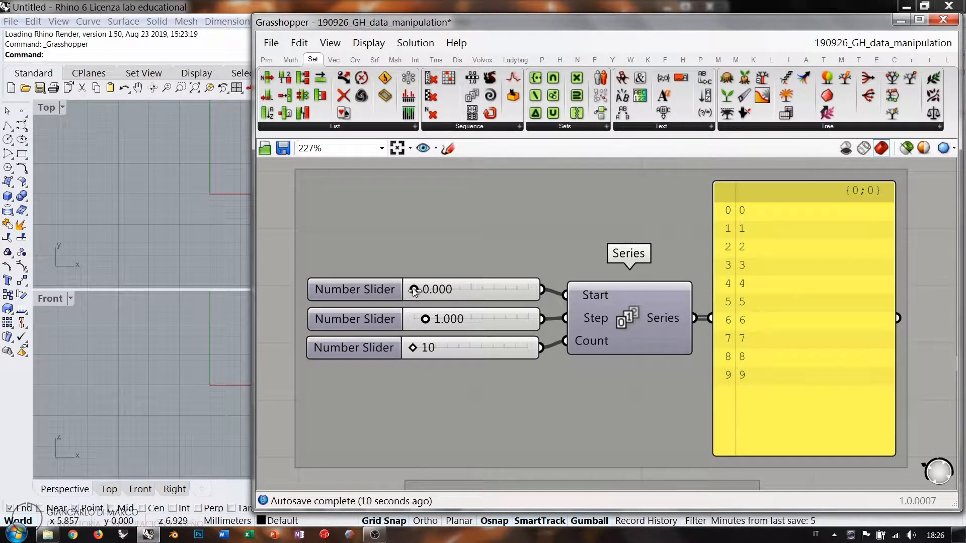
Set the Series start slider to 0.572 and the step slider to 2.143, keeping the count at 10
left_click_drag(414, 292, 446, 319)
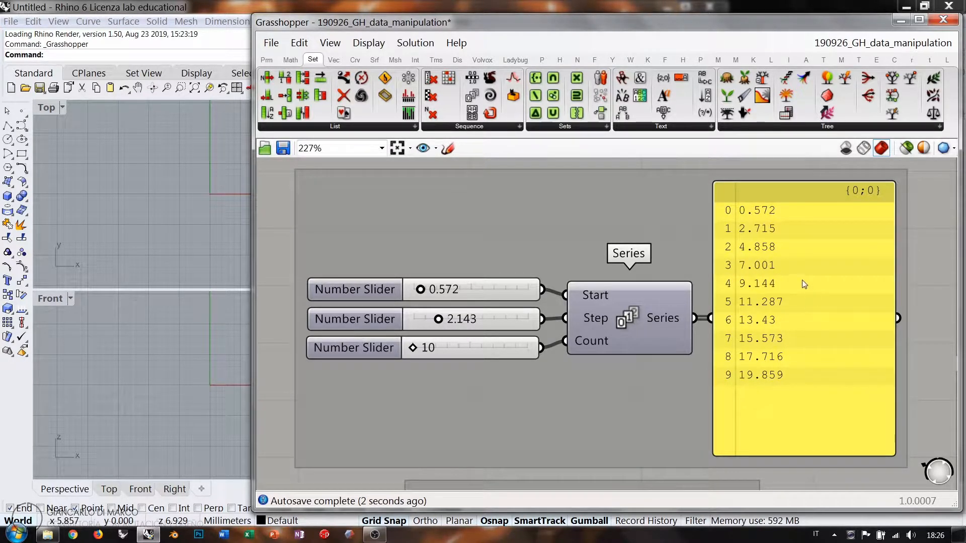
left_click(472, 290)
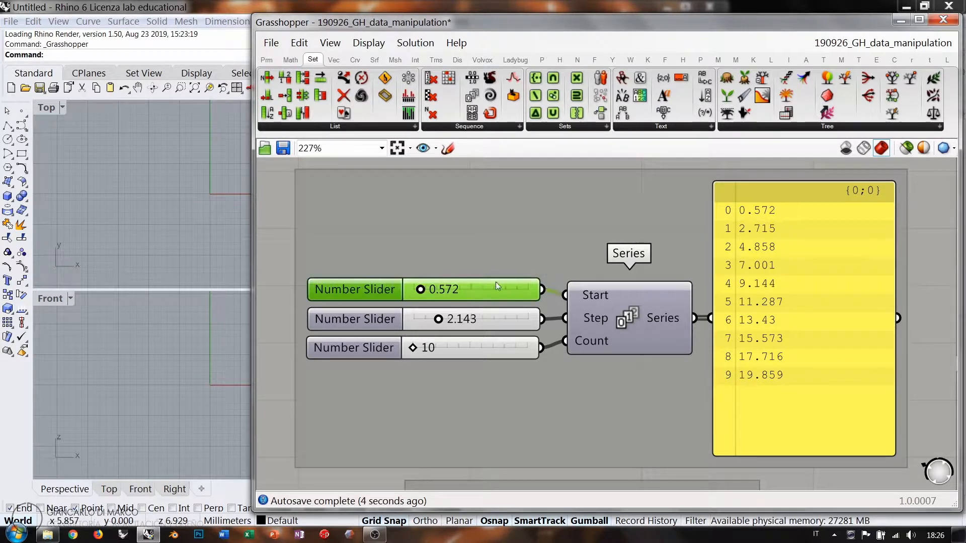
left_click(476, 322)
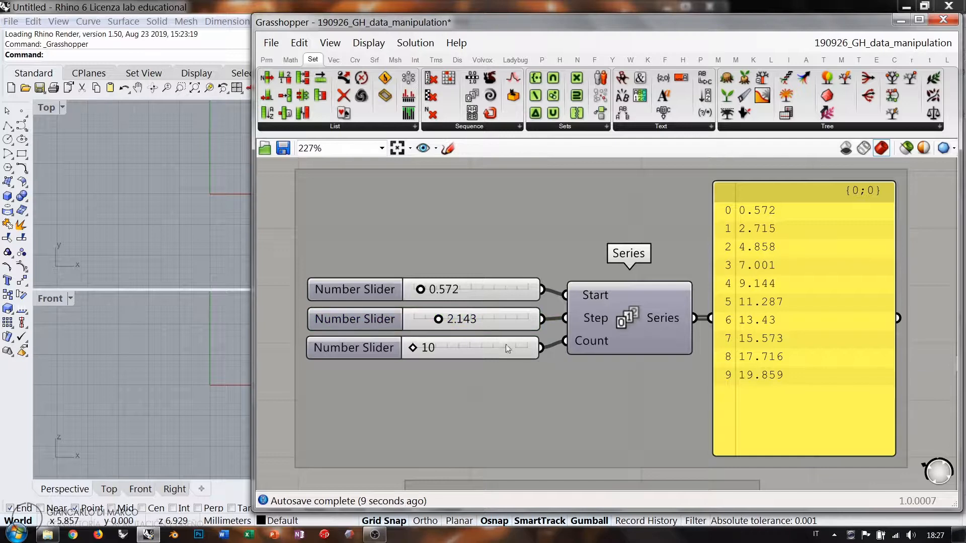
mouse_move(413, 347)
left_mouse_down()
mouse_move(514, 348)
mouse_move(412, 349)
left_mouse_up()
Examine the Stack Data example's inputs and output list, and the Jitter example with its Series input and output panels
scroll(566, 367, "down", 4)
right_click_drag(566, 362, 555, 270)
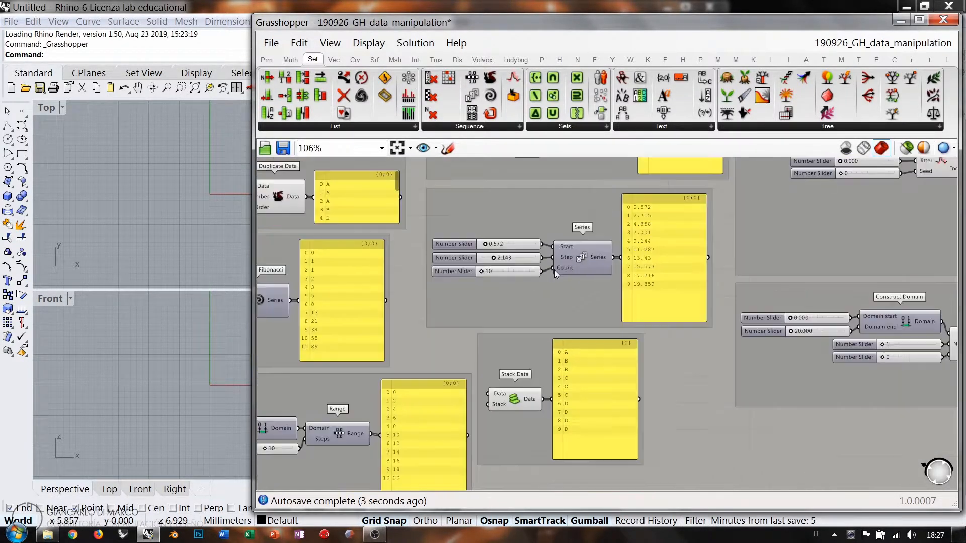
right_click_drag(547, 387, 545, 298)
scroll(545, 298, "up", 4)
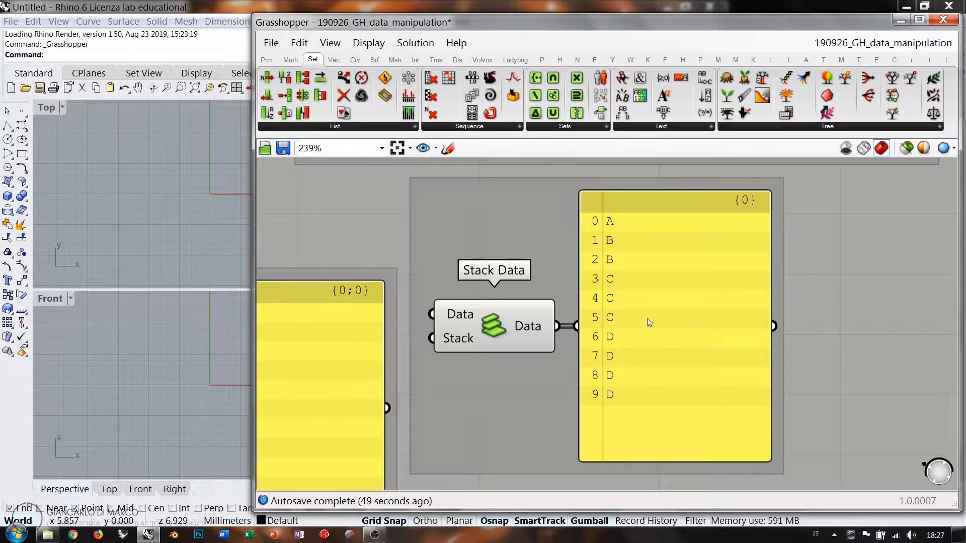
right_click_drag(646, 327, 453, 348)
scroll(448, 348, "down", 5)
right_click_drag(690, 246, 551, 325)
scroll(607, 247, "down", 4)
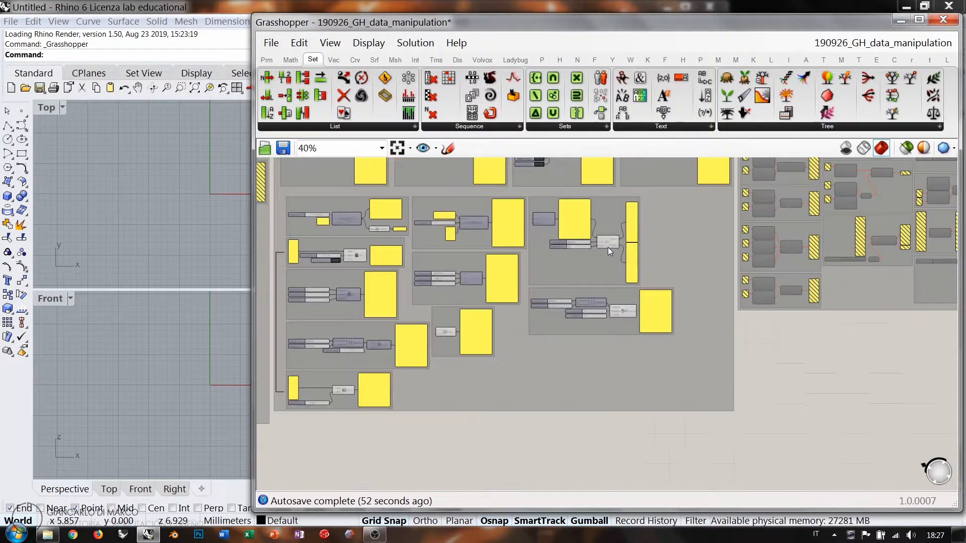
scroll(598, 238, "up", 4)
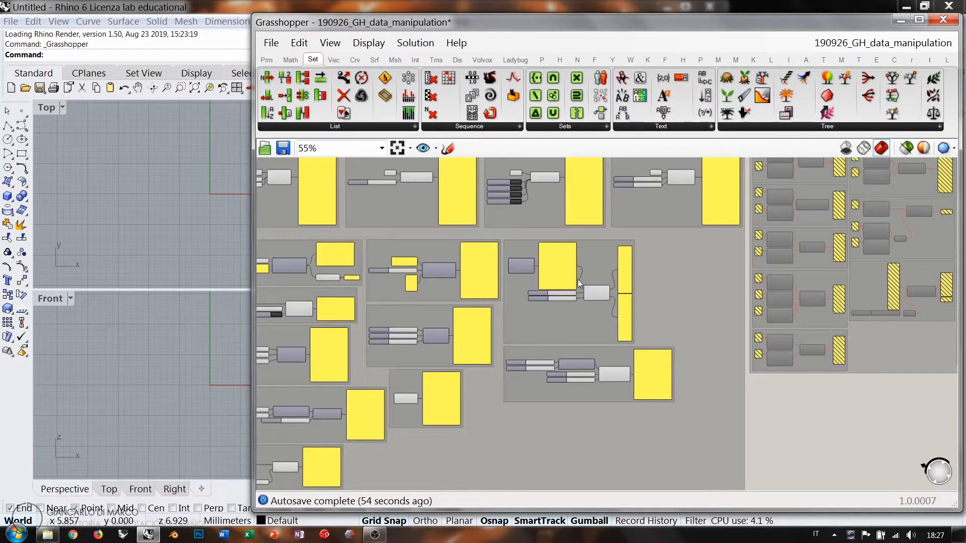
scroll(554, 256, "up", 4)
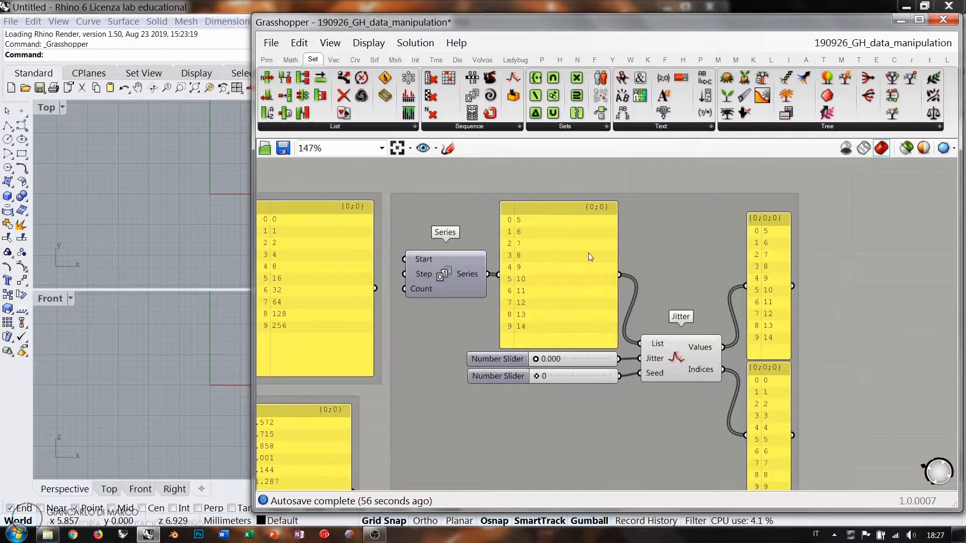
right_click_drag(606, 278, 592, 249)
Inspect the Random Reduce example's reduction, seed and list, and return to the Jitter and Random examples
scroll(617, 225, "down", 5)
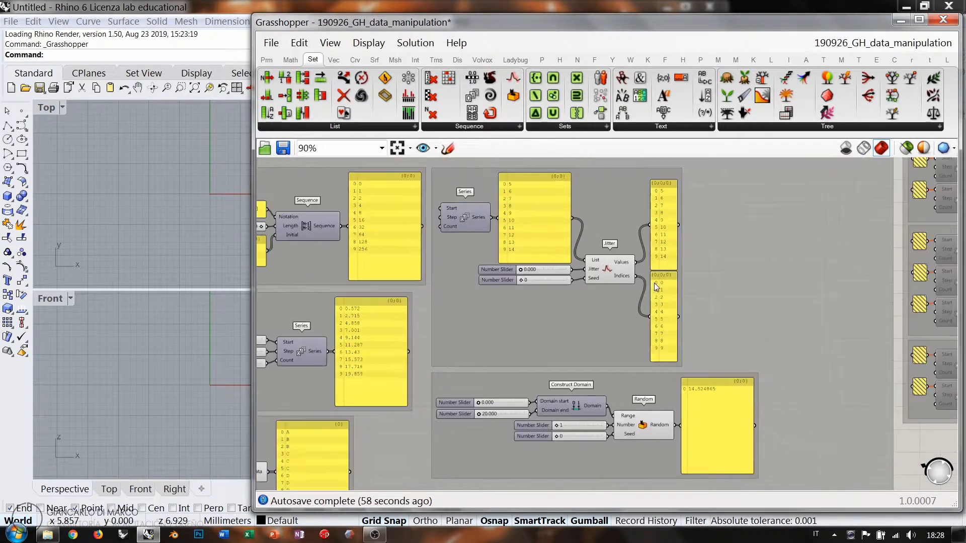
scroll(674, 294, "up", 2)
mouse_move(684, 300)
right_mouse_down()
mouse_move(667, 294)
mouse_move(672, 286)
right_mouse_up()
scroll(667, 293, "up", 1)
scroll(674, 322, "down", 3)
right_click_drag(657, 242, 634, 329)
scroll(690, 256, "up", 2)
scroll(657, 244, "up", 3)
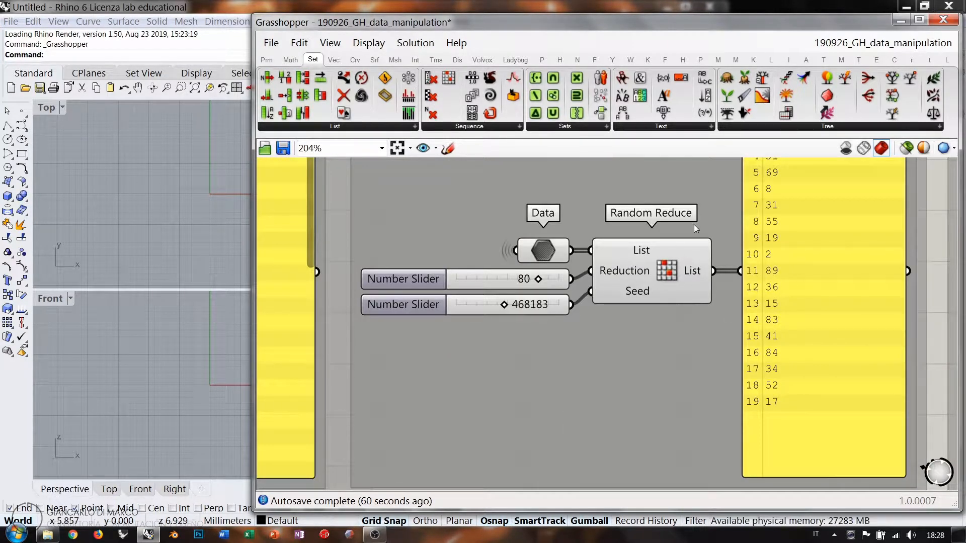
scroll(696, 212, "down", 5)
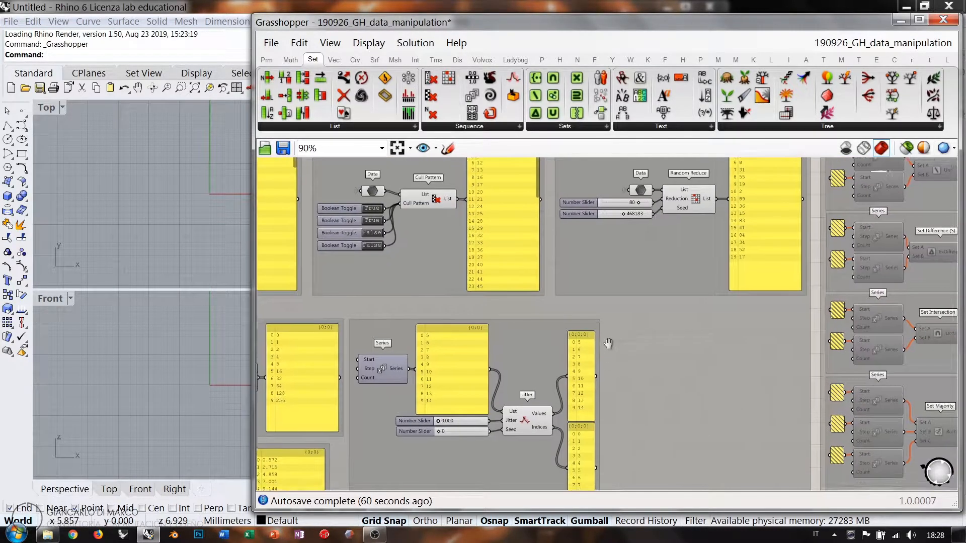
right_click_drag(531, 429, 542, 295)
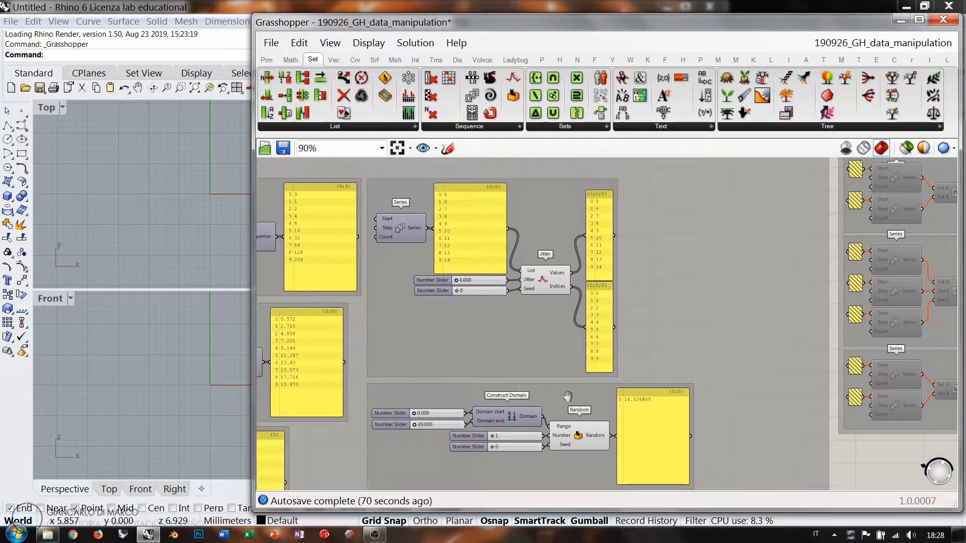
Examine the Jitter example's inputs and output panels, and the Random example's domain, number and seed inputs and output
scroll(599, 370, "down", 3)
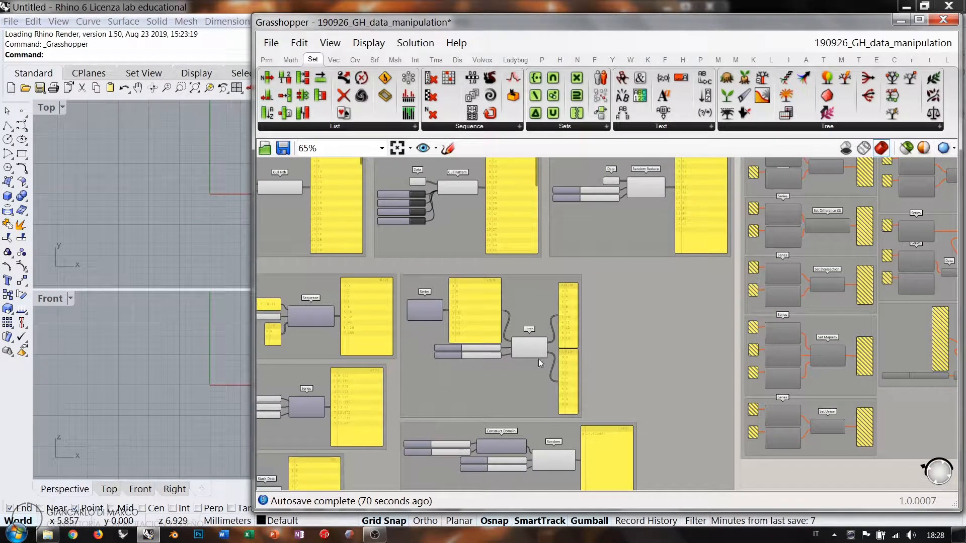
scroll(497, 355, "up", 5)
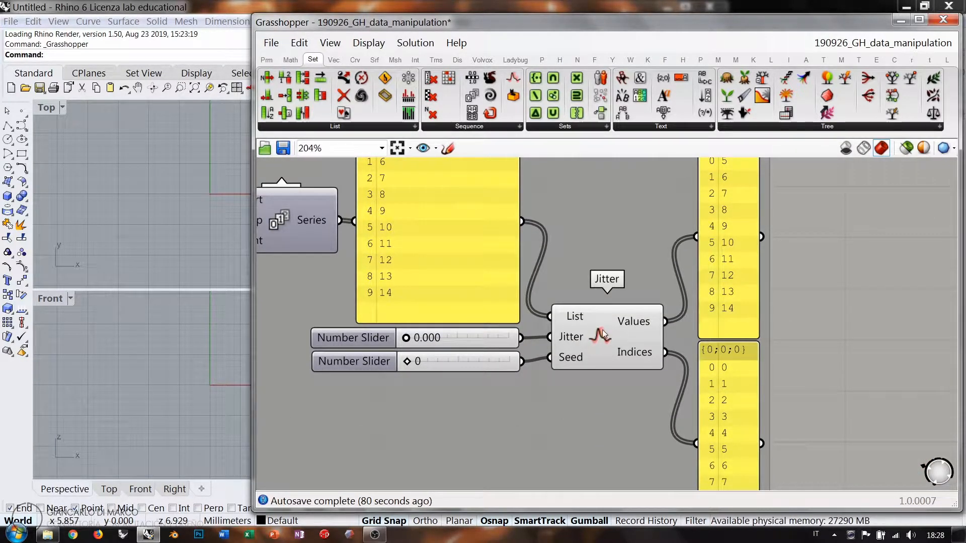
mouse_move(640, 330)
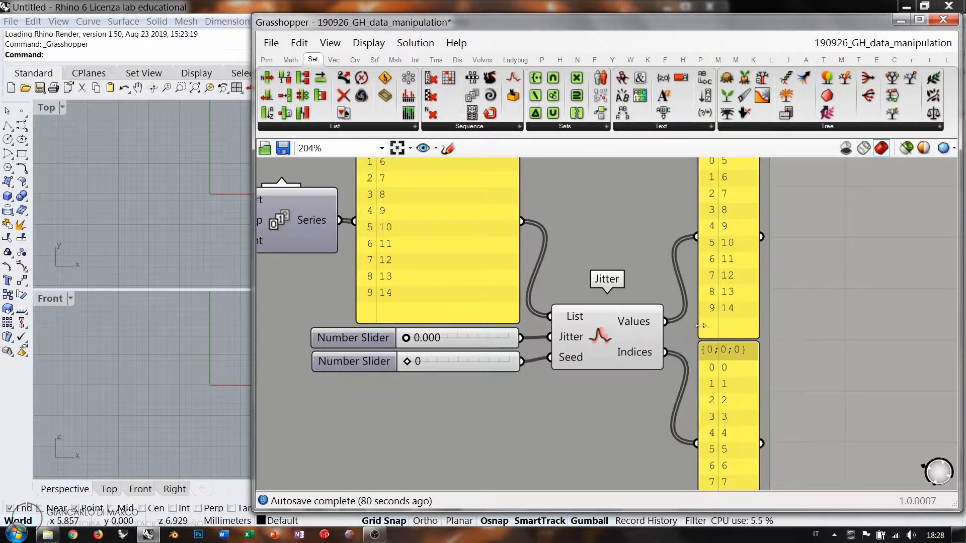
scroll(604, 336, "down", 3)
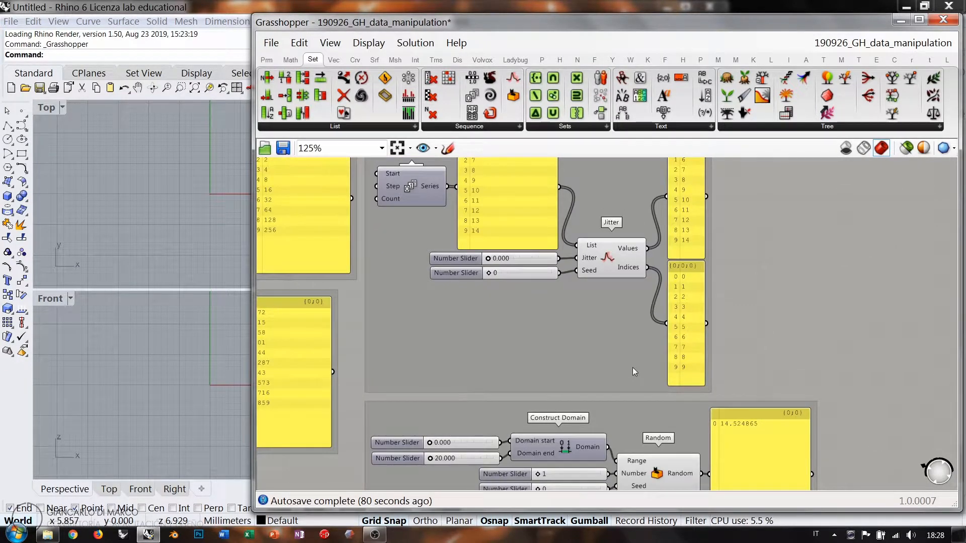
right_click_drag(633, 367, 623, 240)
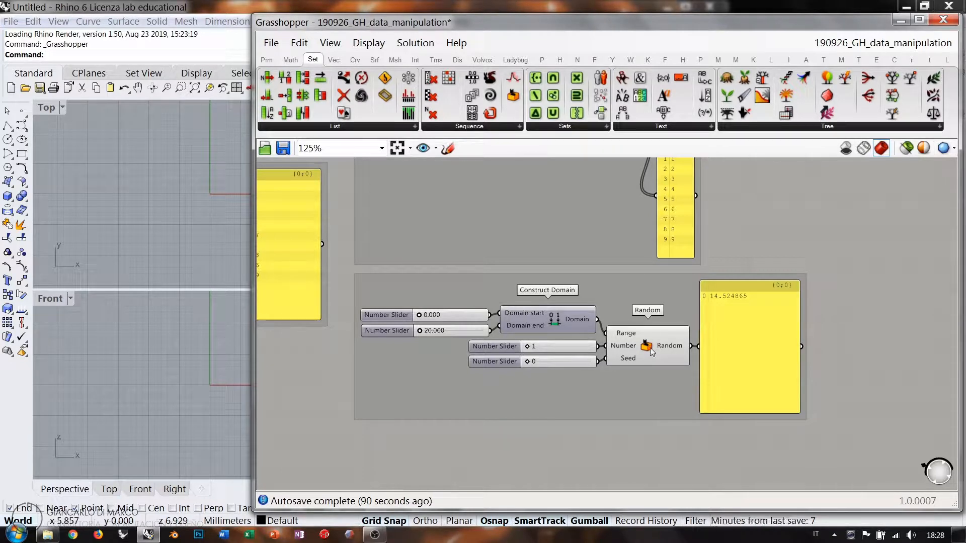
scroll(654, 351, "up", 4)
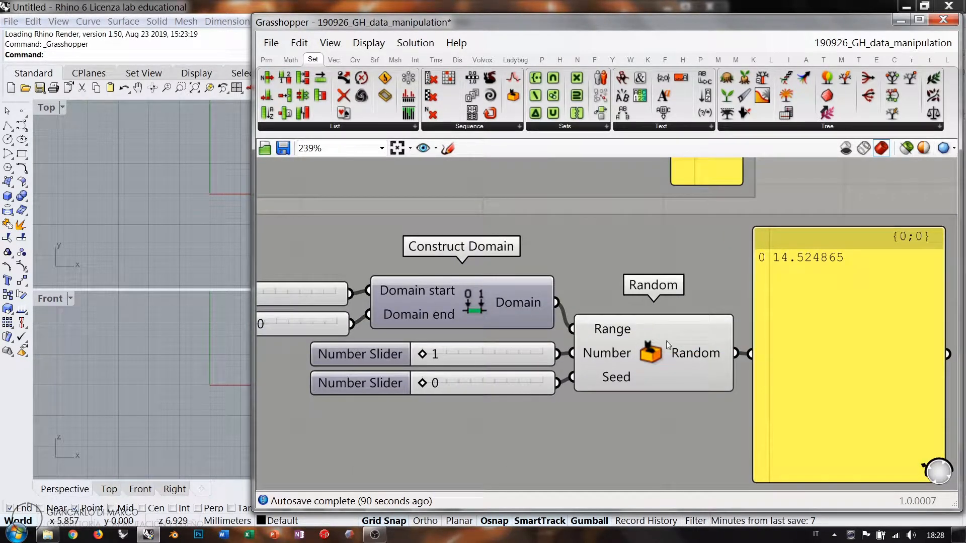
scroll(672, 345, "up", 7)
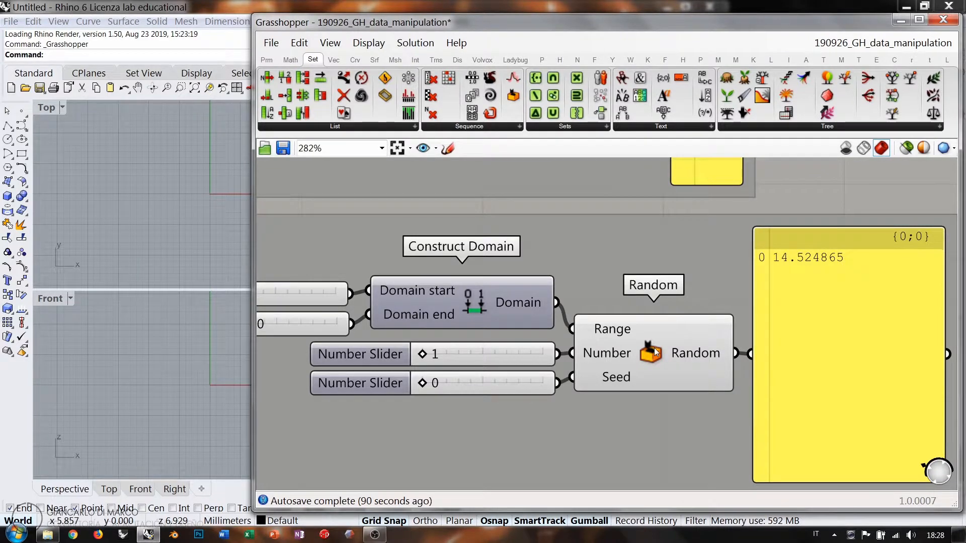
scroll(681, 328, "down", 5)
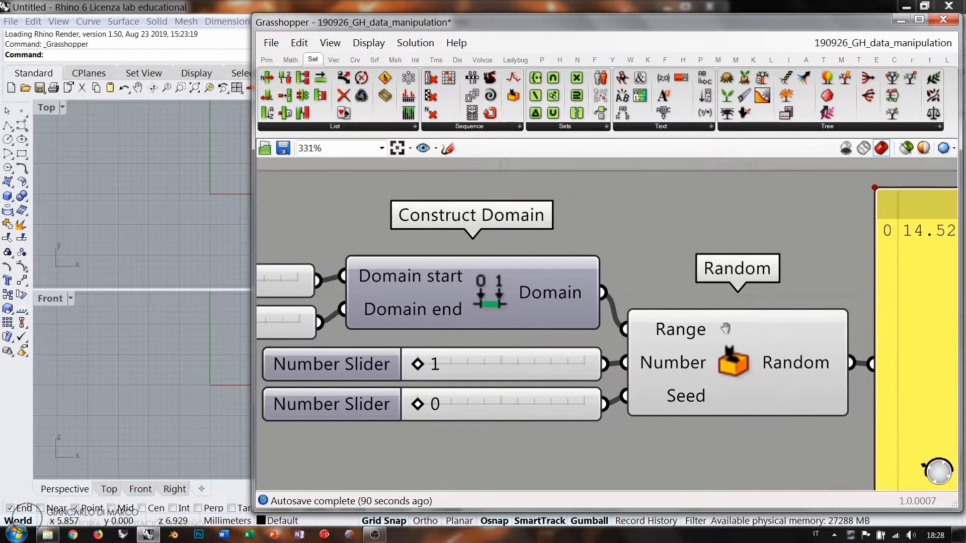
scroll(717, 280, "down", 2)
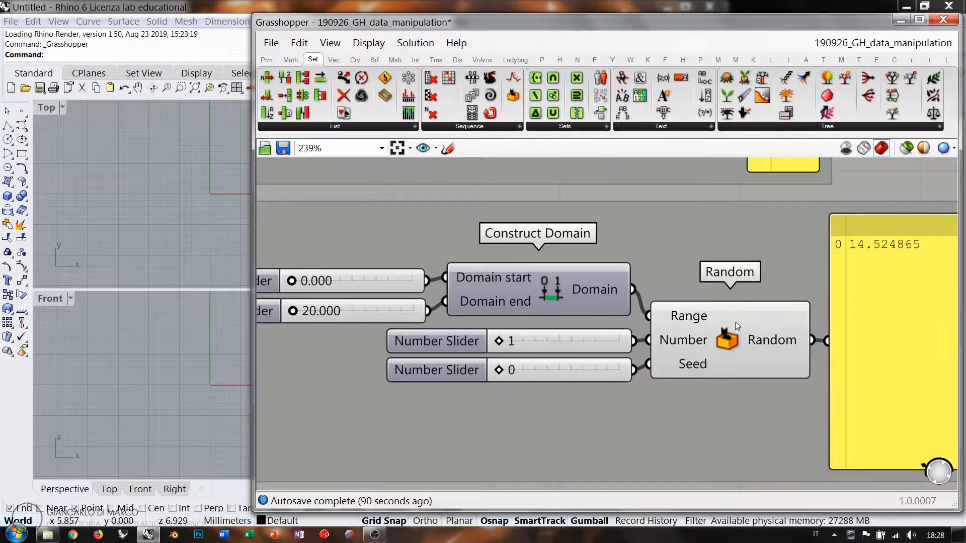
Disconnect the Construct Domain output from Random's Range input and inspect the Range input's default domain
left_click_drag(604, 322, 584, 302, "ctrl")
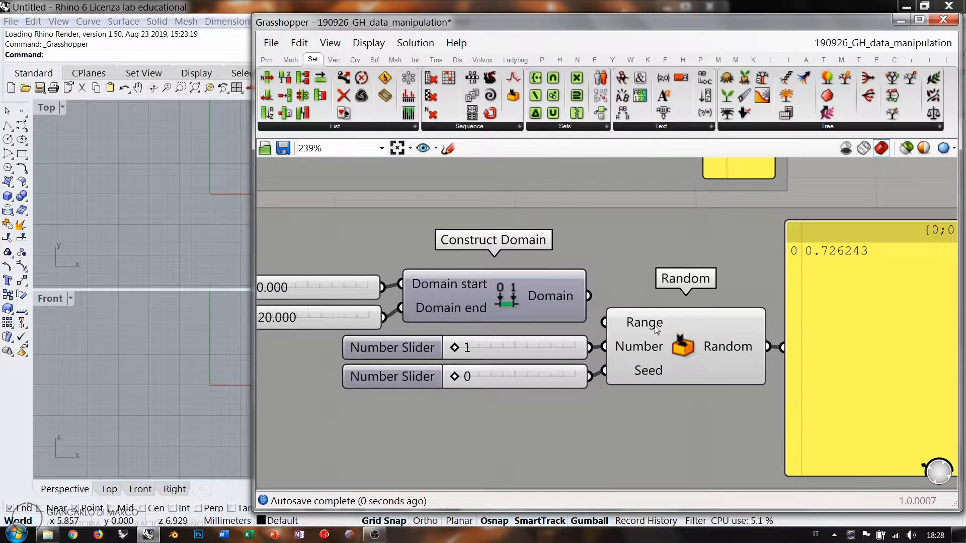
right_click_drag(662, 324, 628, 309)
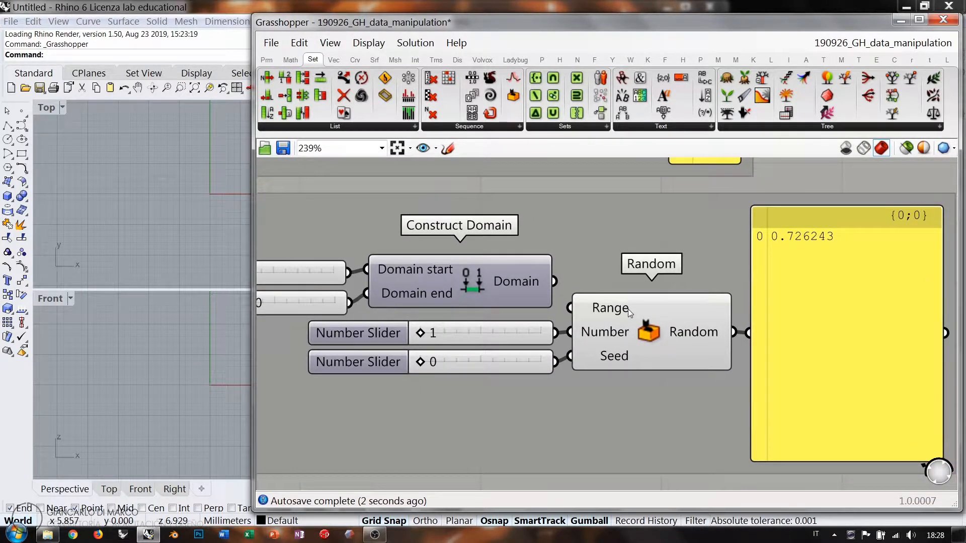
scroll(628, 309, "up", 1)
scroll(628, 309, "down", 1)
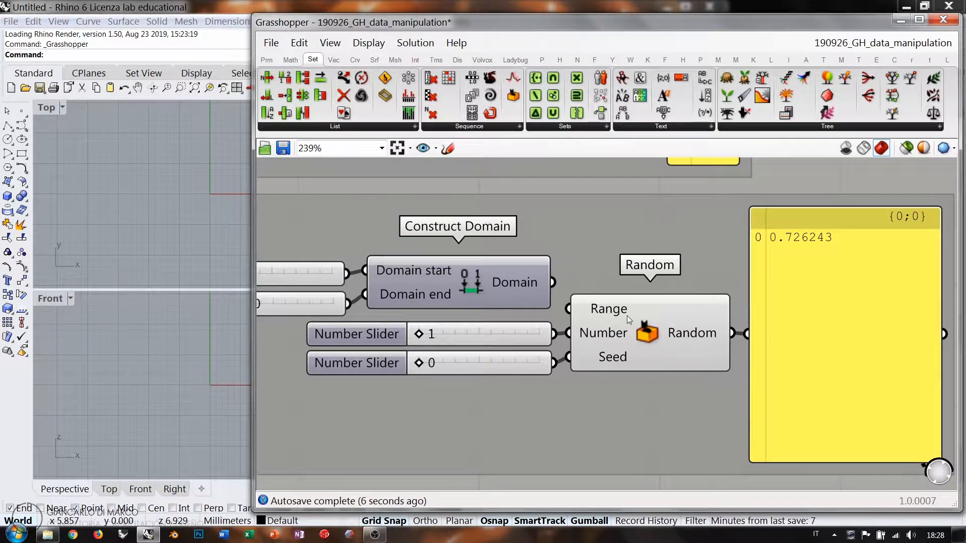
left_click(504, 335)
left_click(609, 311)
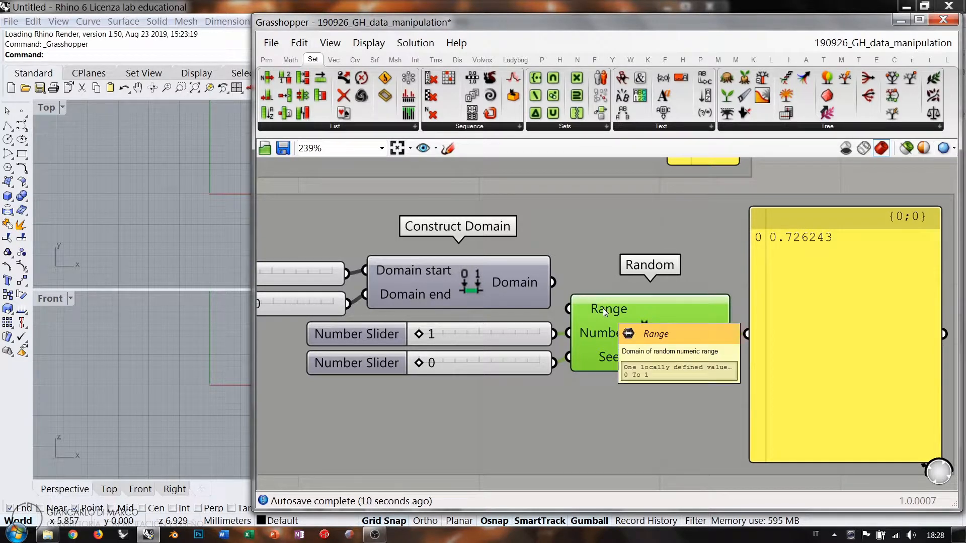
Set the slider feeding Random's Seed input to 2
left_click_drag(422, 363, 418, 364)
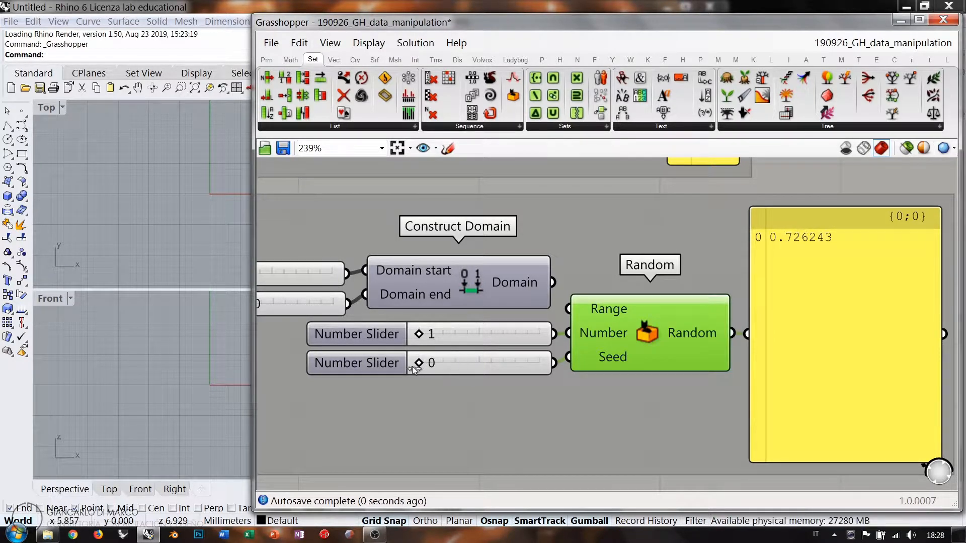
left_click(465, 364)
double_click(464, 364)
type("2")
key("Return")
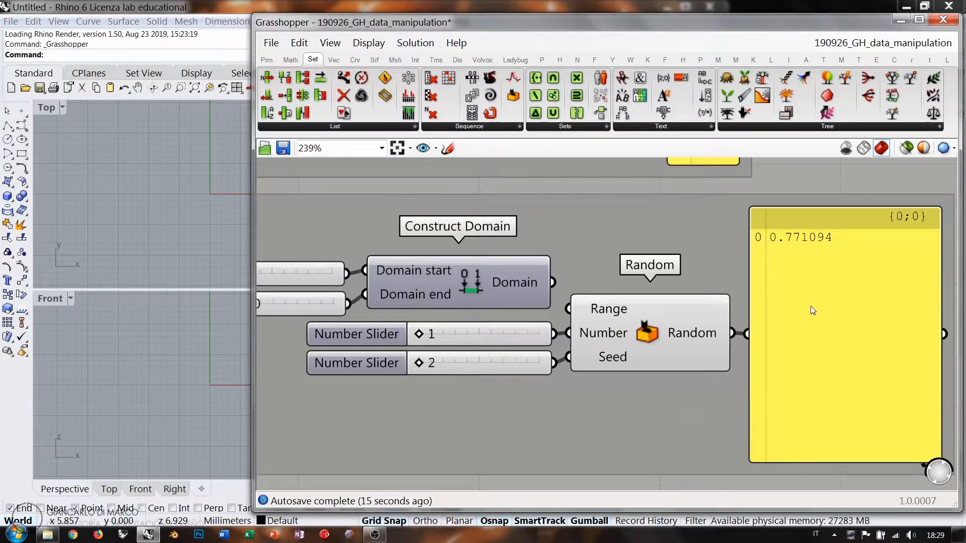
left_click_drag(810, 303, 809, 302)
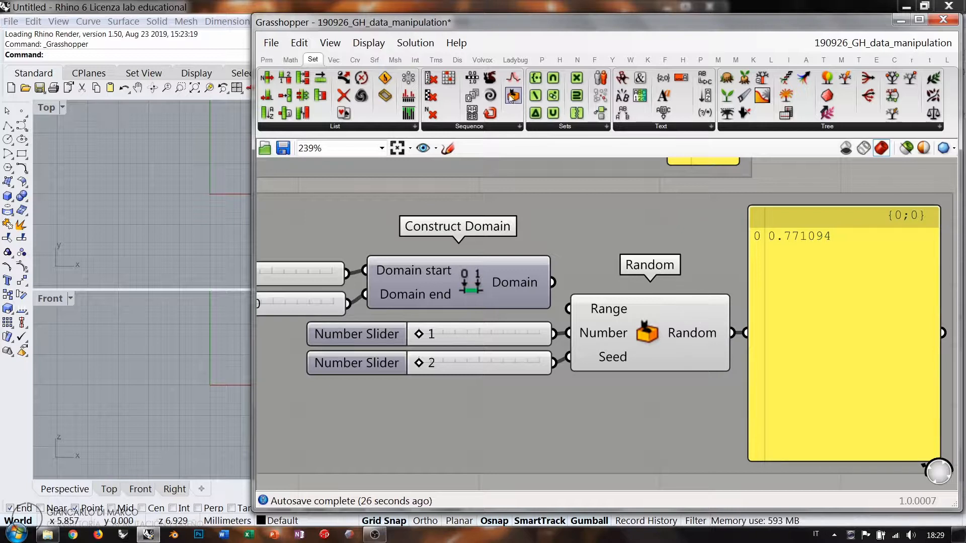
Try wiring a new Random component to the output panel, remove it, and restore the original Random's connection to the panel
left_click_drag(512, 97, 594, 440)
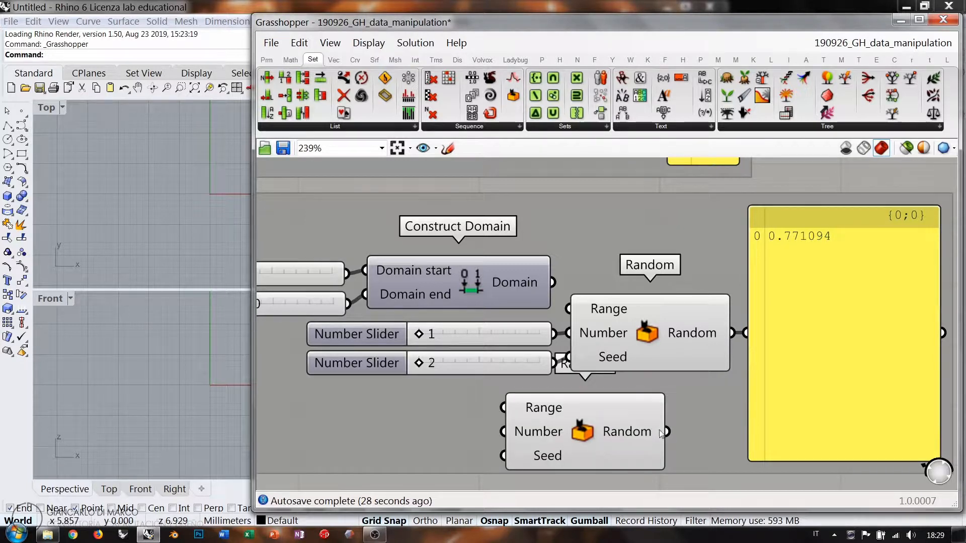
left_click_drag(663, 431, 745, 333)
left_click_drag(595, 428, 632, 429)
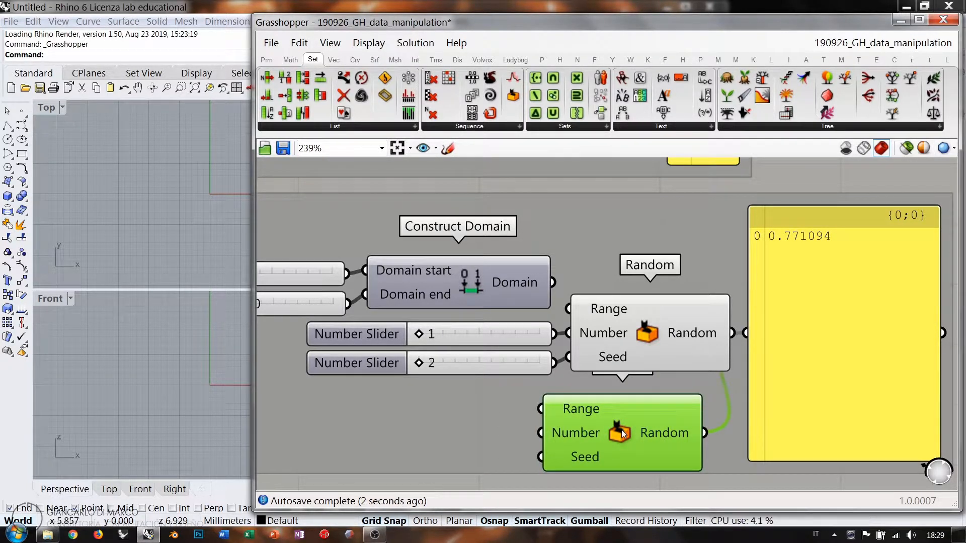
key("Delete")
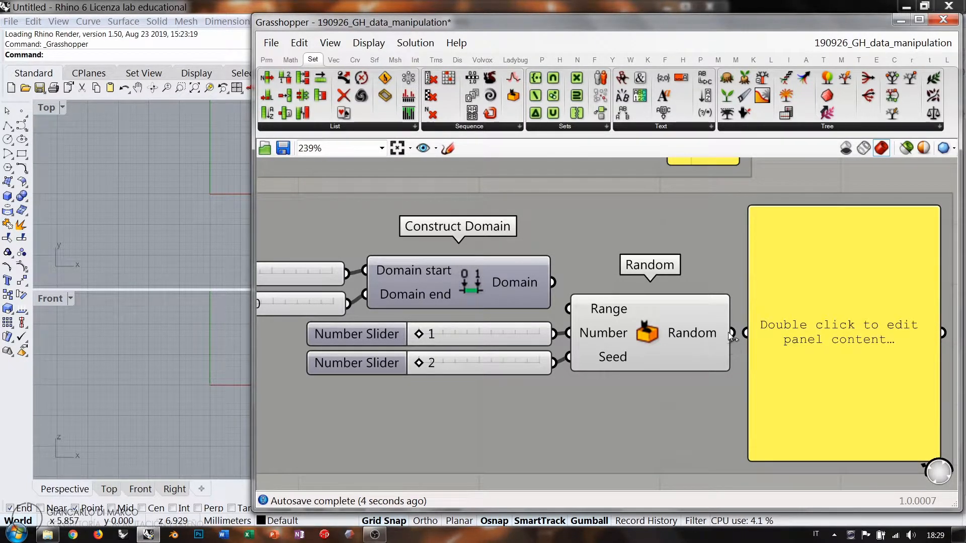
left_click_drag(733, 333, 746, 333)
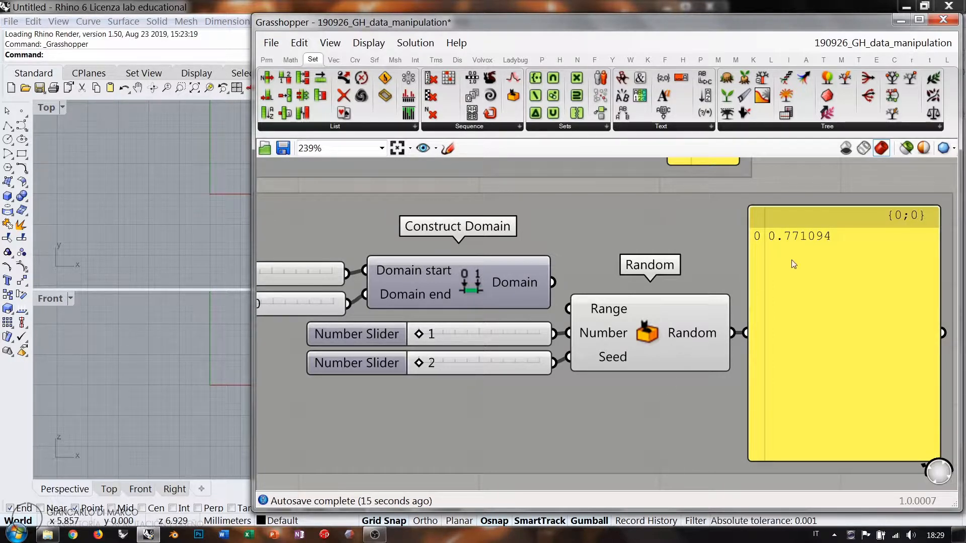
Set Random's seed slider to 10 and return it to 2 to compare the generated values
left_click(470, 363)
double_click(469, 360)
type("10")
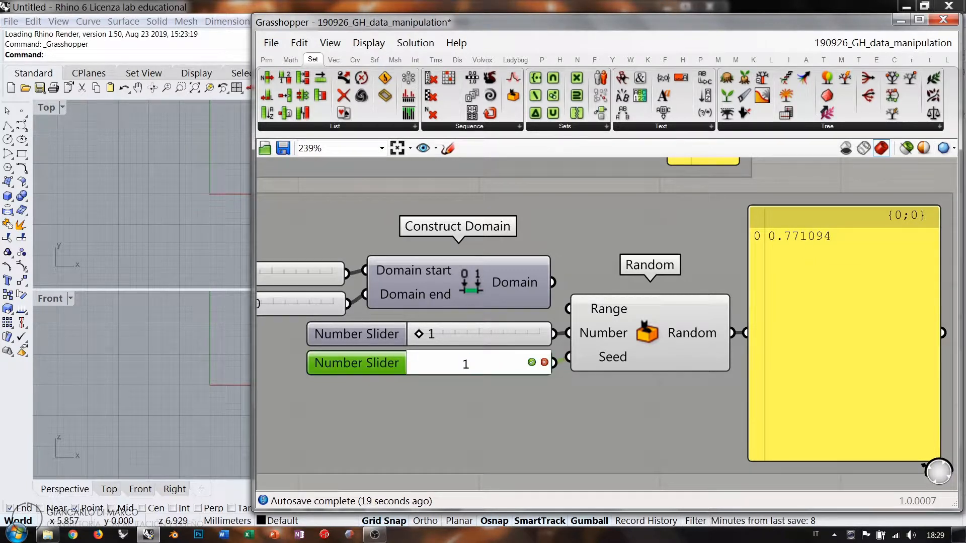
key("Return")
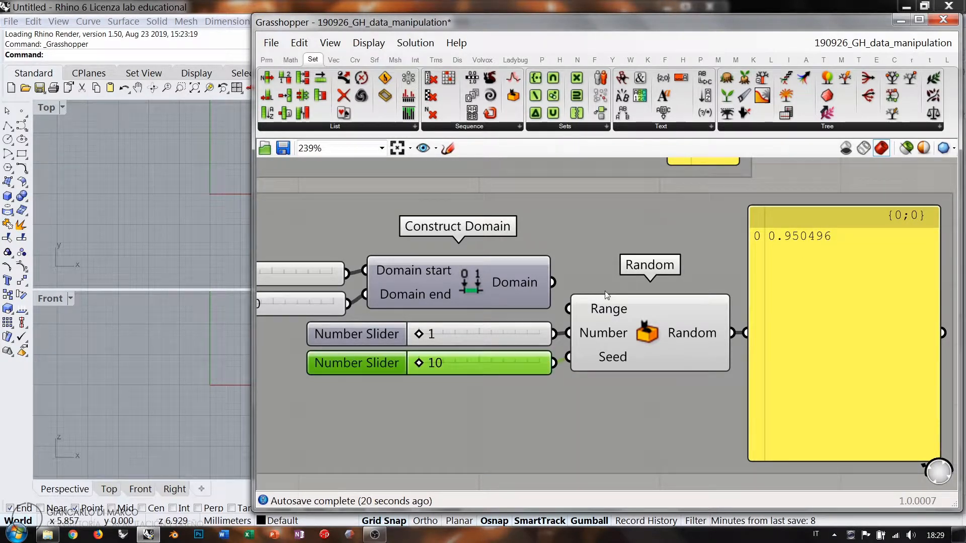
double_click(464, 363)
type("2")
key("Return")
left_click(815, 254)
left_click(814, 279)
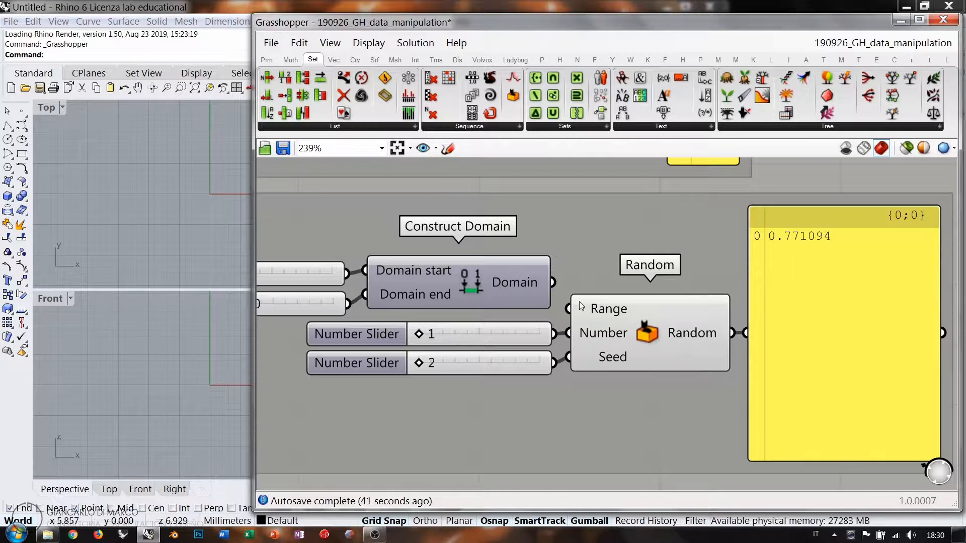
Raise Random's number slider to 8, try a seed of 154519 and undo the seed change
mouse_move(598, 312)
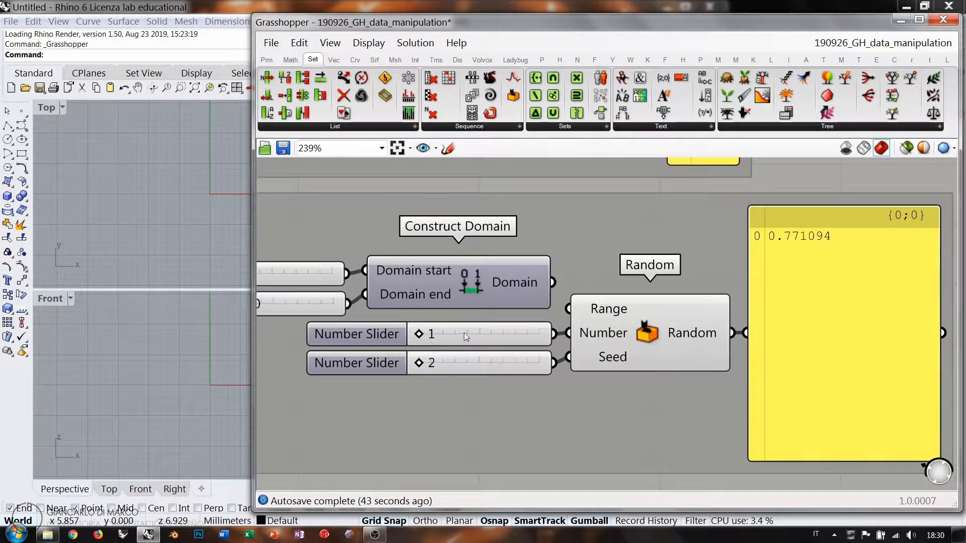
left_click_drag(419, 334, 462, 334)
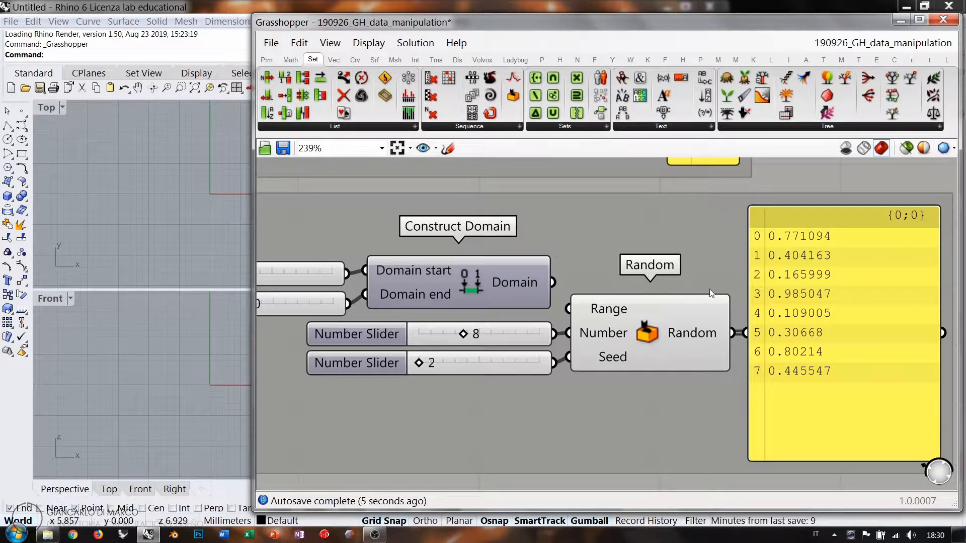
left_click_drag(419, 363, 440, 366)
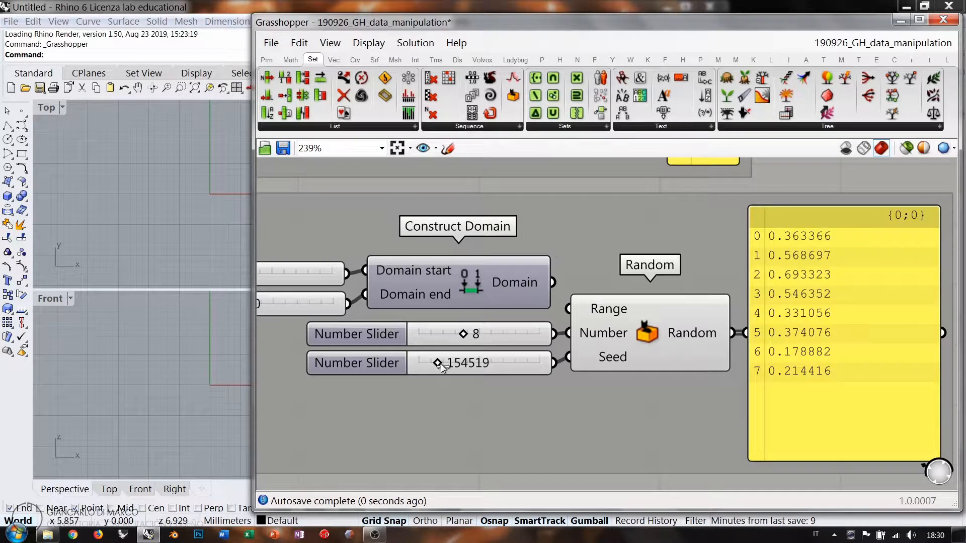
key("ctrl+z")
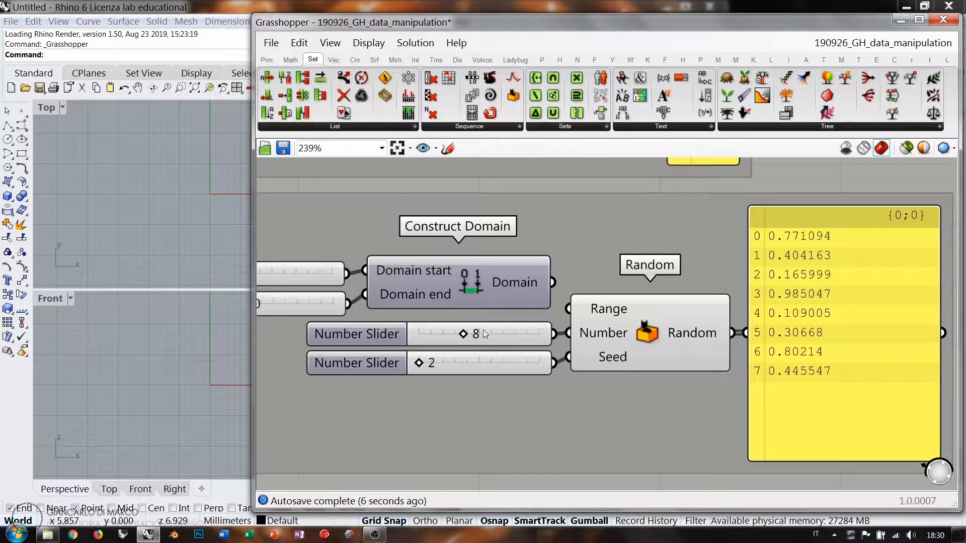
Set Random's number slider to 3 and reconnect the Construct Domain output to its Range input
left_click_drag(464, 334, 424, 338)
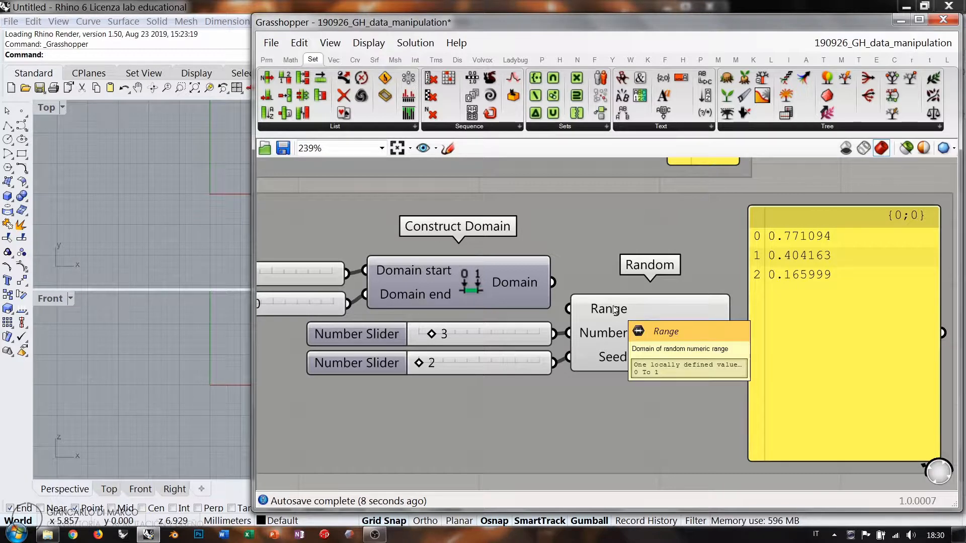
right_click_drag(575, 314, 688, 318)
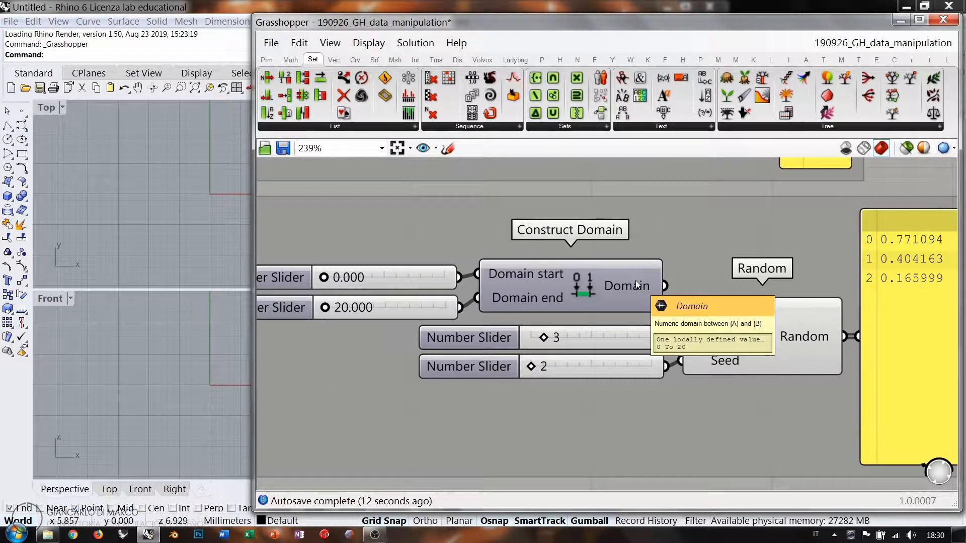
left_click_drag(663, 287, 680, 312)
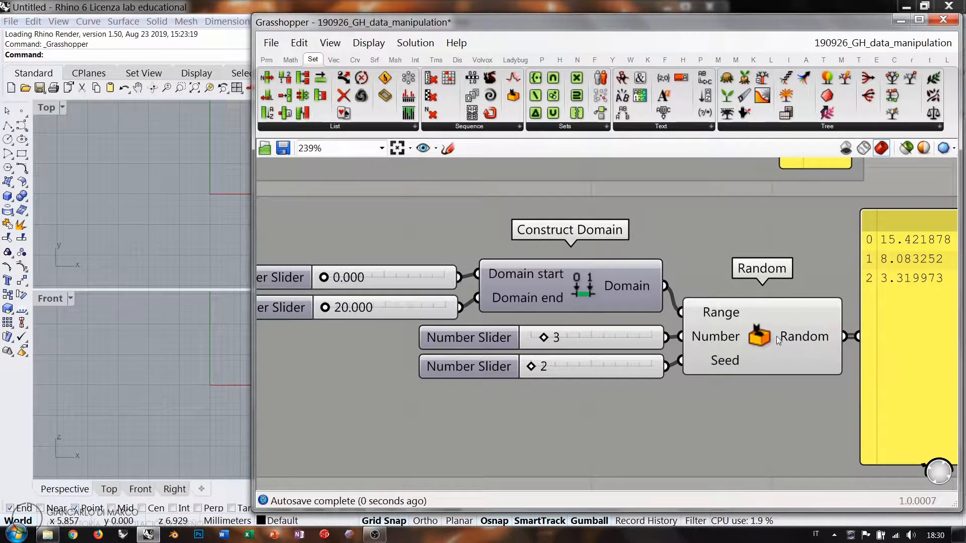
Set Random's seed slider to 461828 with the 0 to 20 domain feeding its Range input
scroll(653, 306, "down", 2)
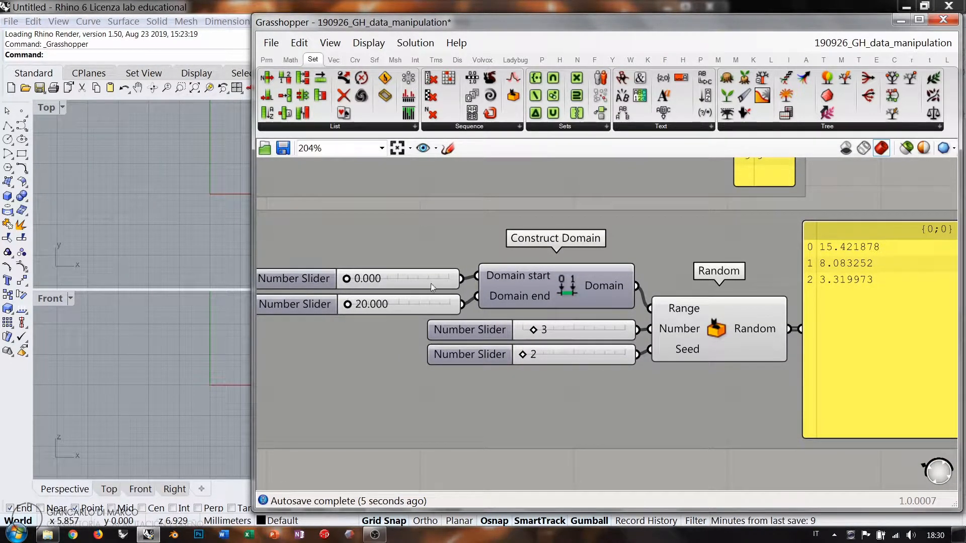
left_click_drag(346, 278, 347, 304)
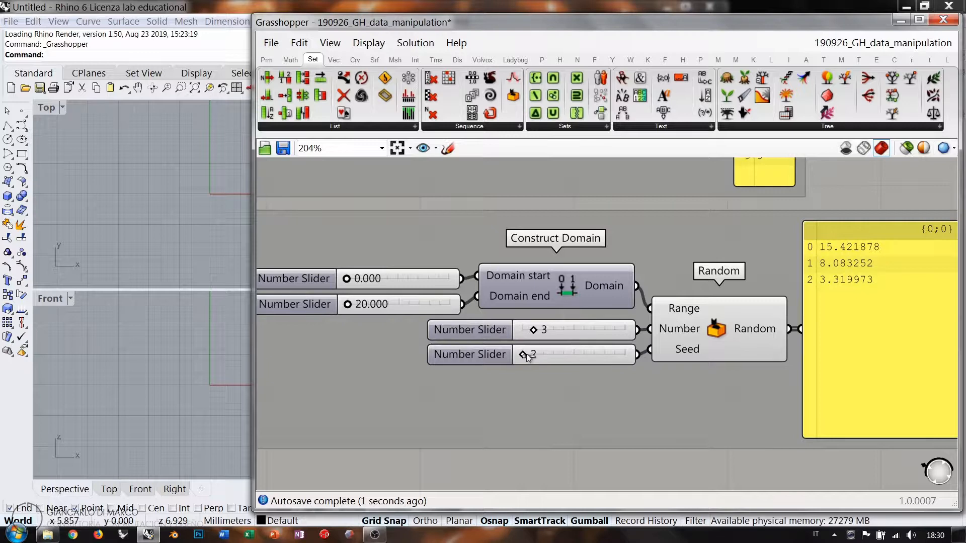
left_click_drag(524, 354, 571, 355)
scroll(589, 312, "down", 5)
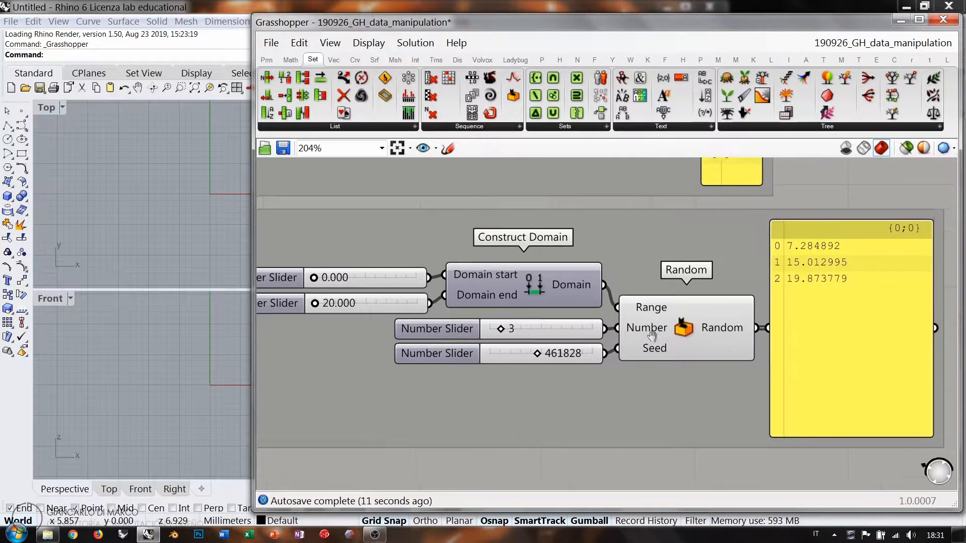
Set the slider feeding Jitter's Jitter input to 1.000 in the Jitter example
scroll(605, 269, "down", 3)
right_click_drag(634, 276, 626, 367)
scroll(548, 233, "up", 5)
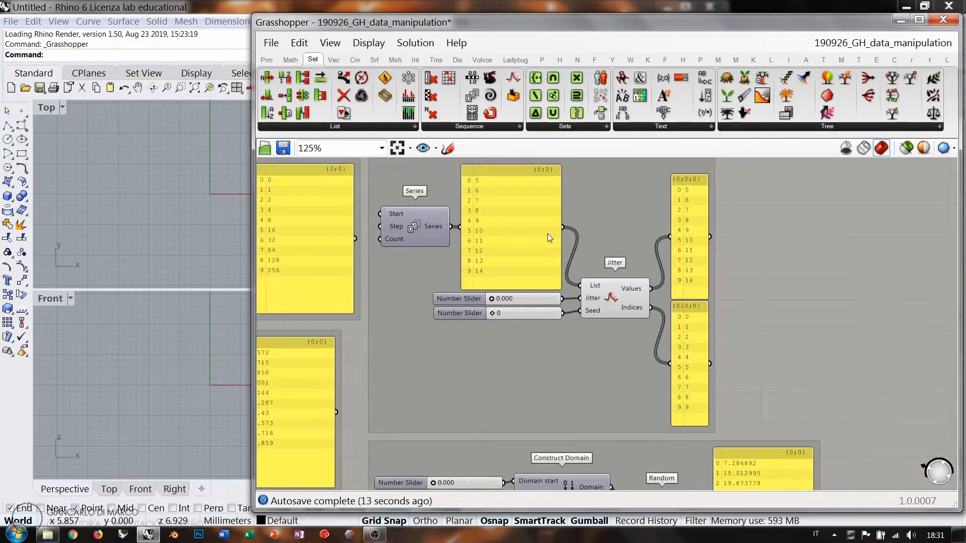
right_click_drag(554, 244, 585, 271)
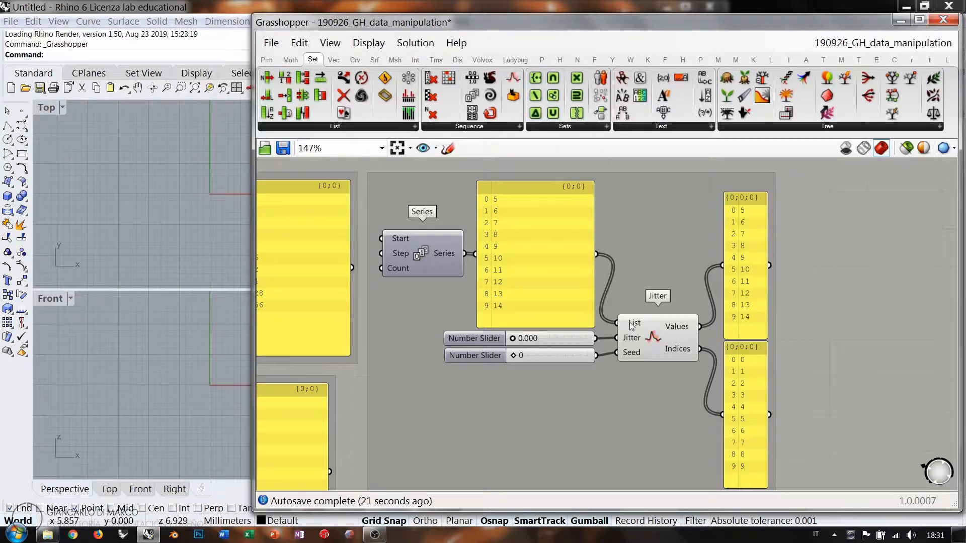
scroll(564, 266, "up", 2)
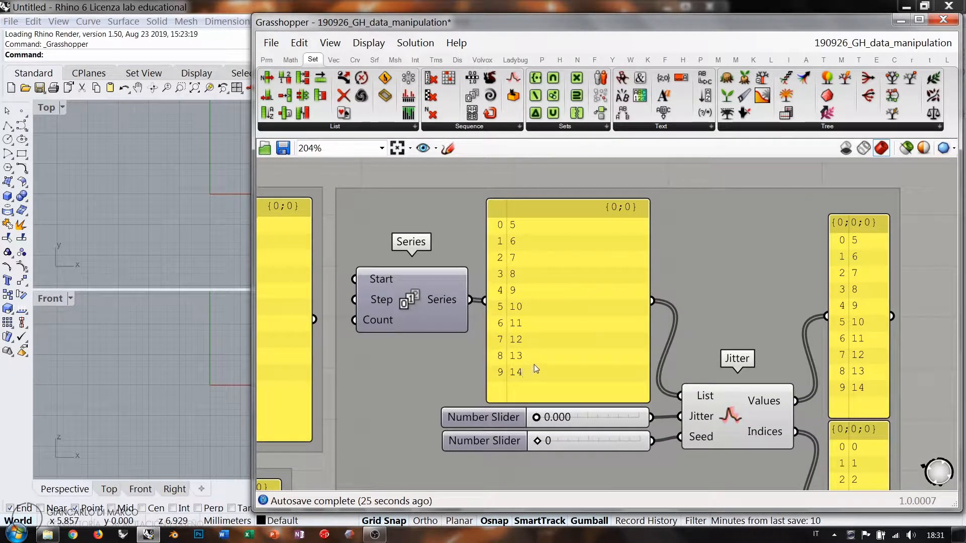
right_click_drag(707, 353, 643, 307)
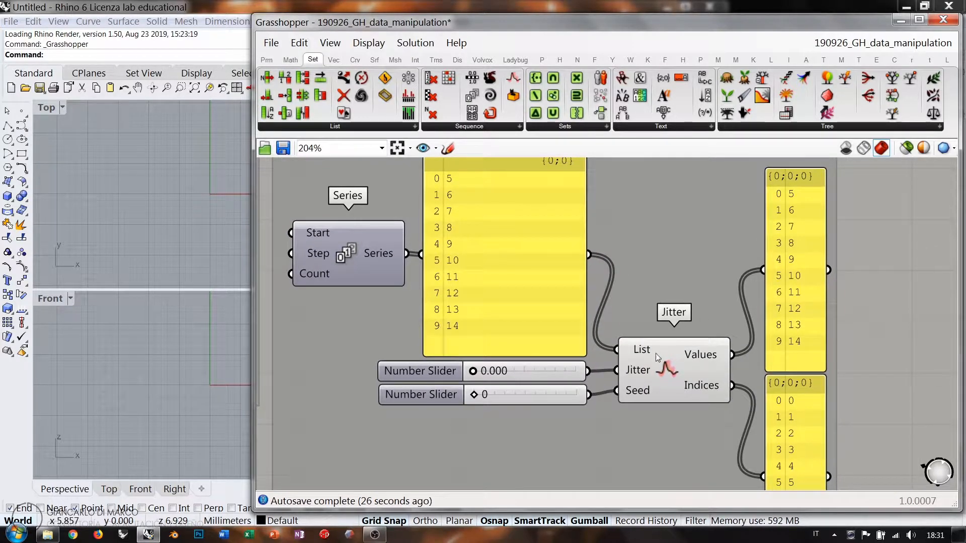
right_click_drag(701, 337, 693, 368)
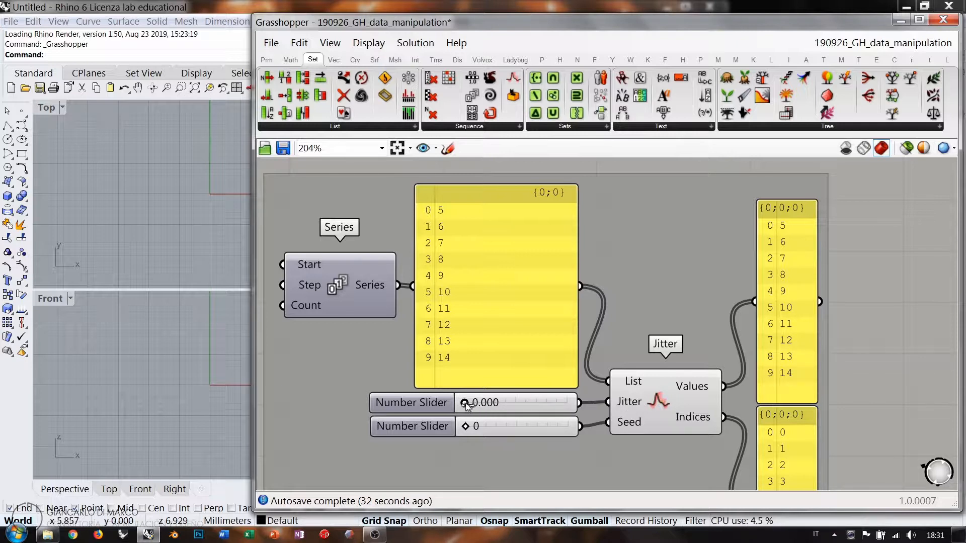
left_click_drag(465, 404, 595, 404)
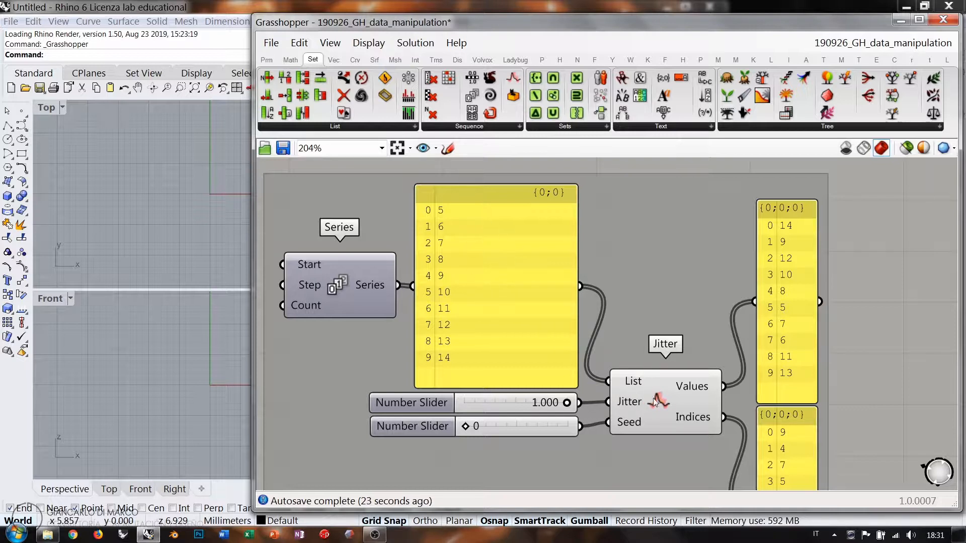
Examine Jitter's Values and Indices panels against the source series list, keeping the seed slider at 0
right_click_drag(674, 393, 654, 368)
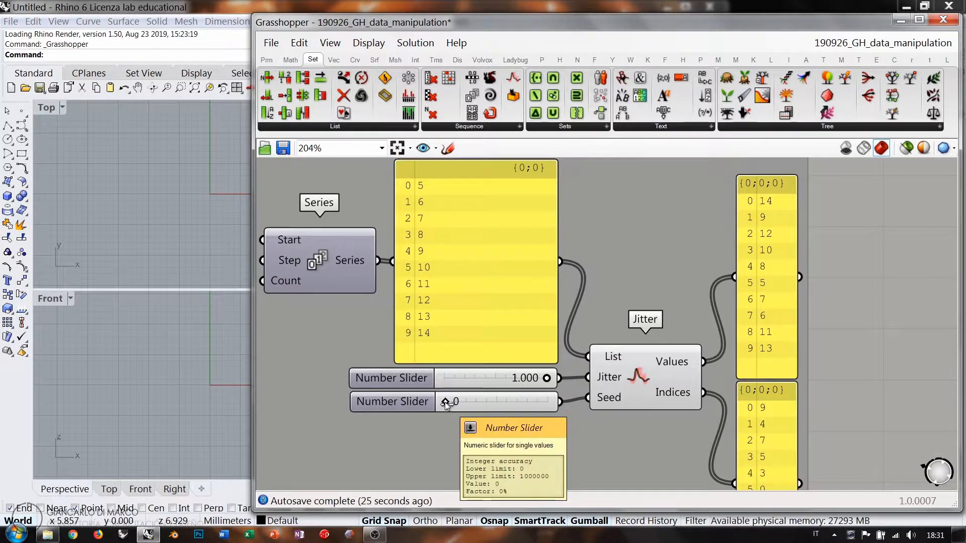
mouse_move(444, 402)
left_mouse_down()
mouse_move(516, 401)
mouse_move(433, 395)
left_mouse_up()
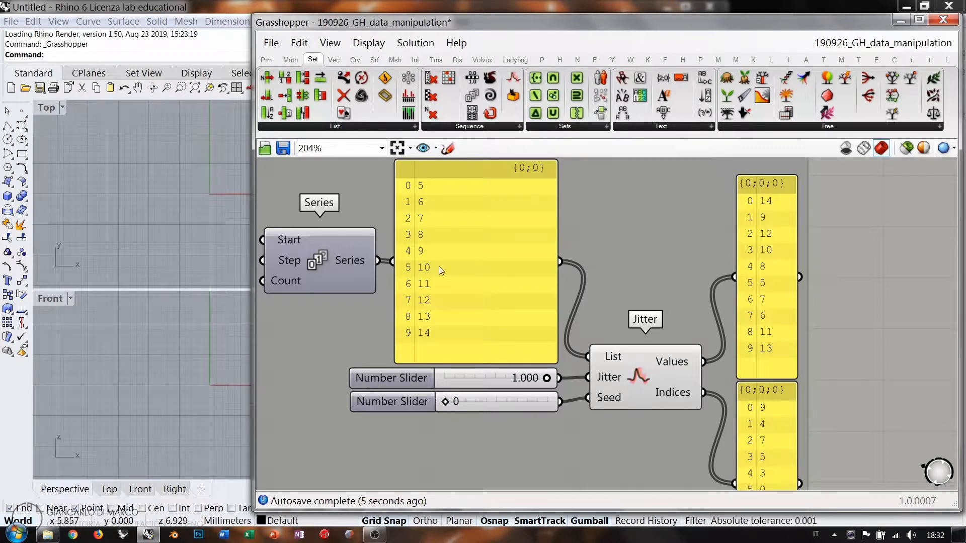
scroll(518, 292, "down", 3)
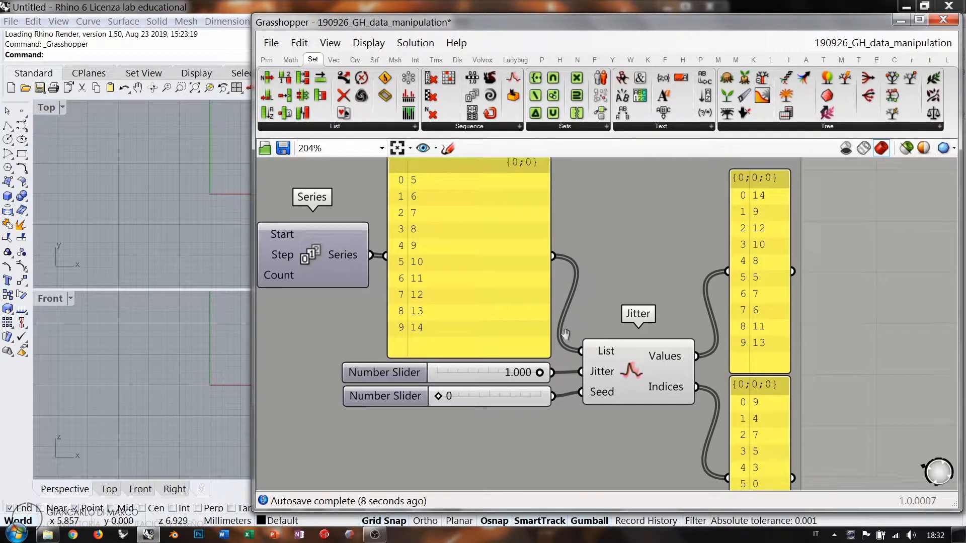
right_click_drag(653, 294, 673, 294)
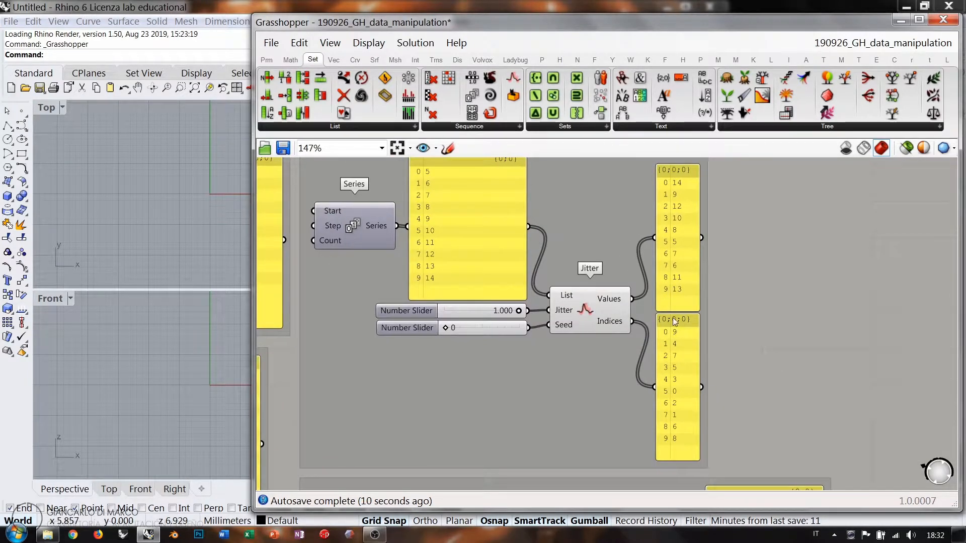
mouse_move(618, 335)
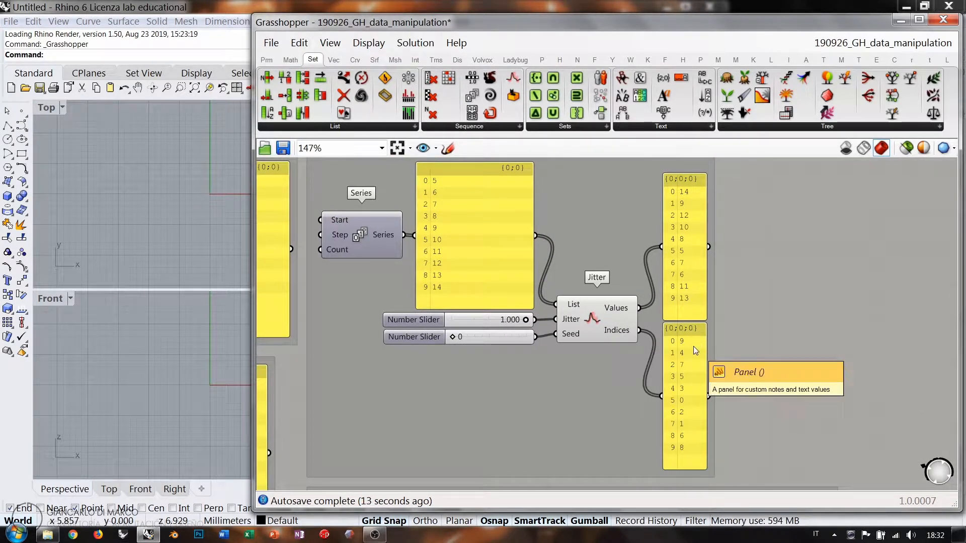
right_click_drag(693, 346, 699, 350)
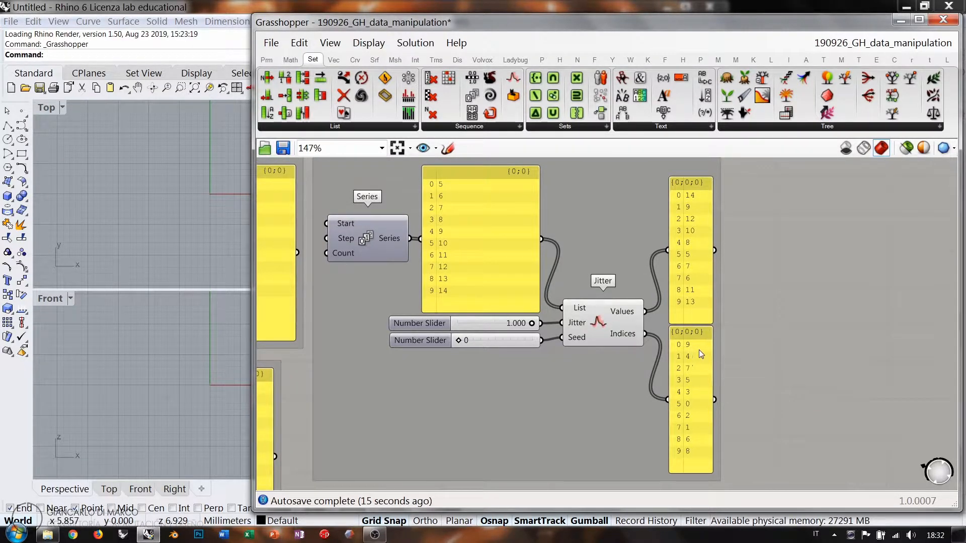
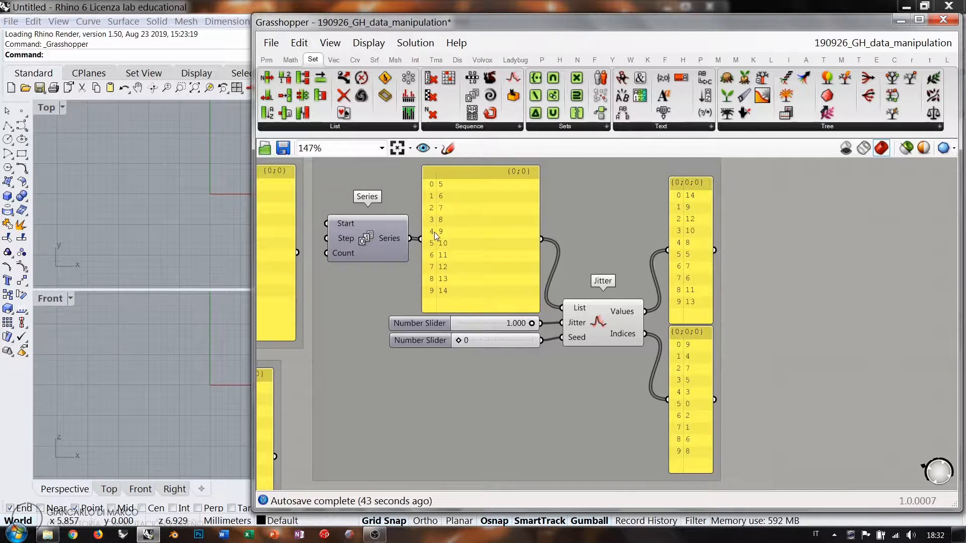
right_click_drag(606, 317, 614, 330)
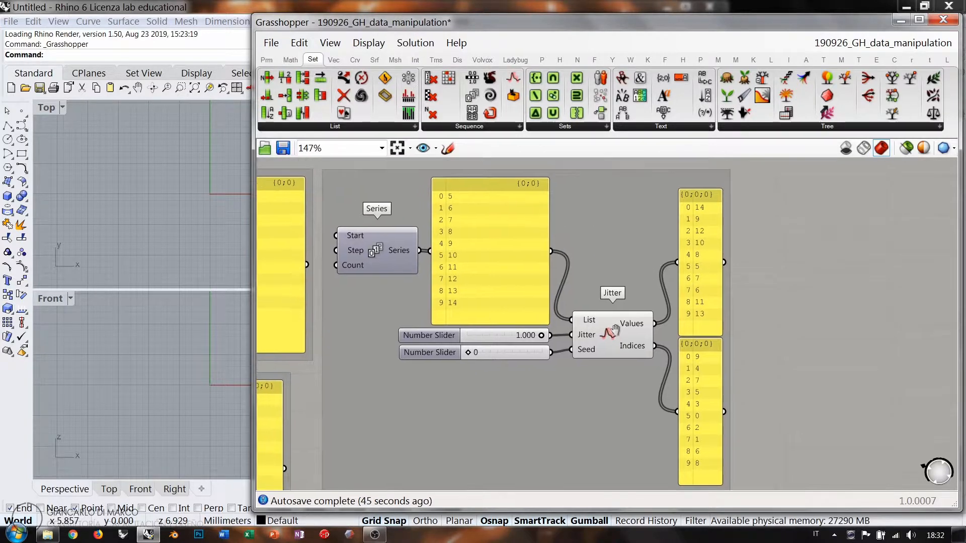
scroll(623, 273, "down", 1)
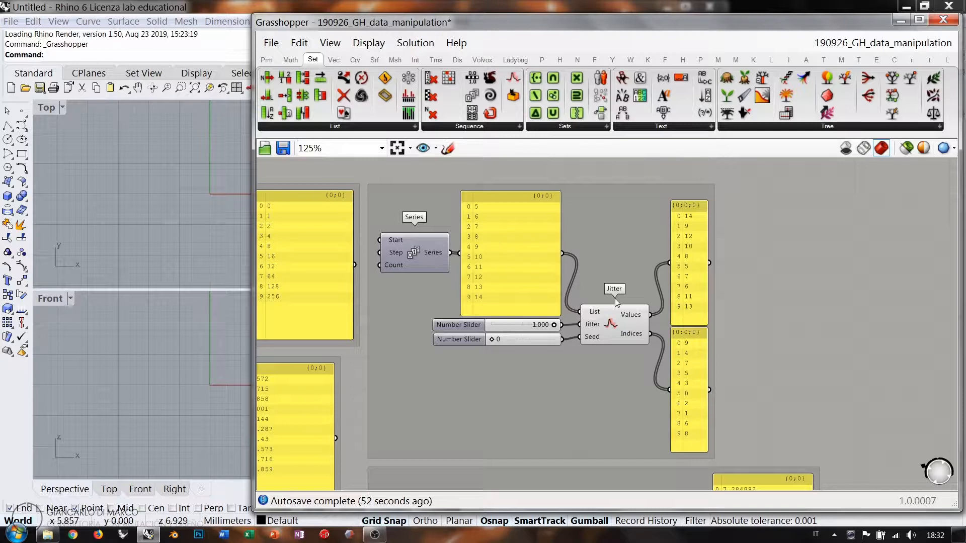
Review the list of Sequence components and disable the whole Sequence example group
scroll(602, 275, "down", 10)
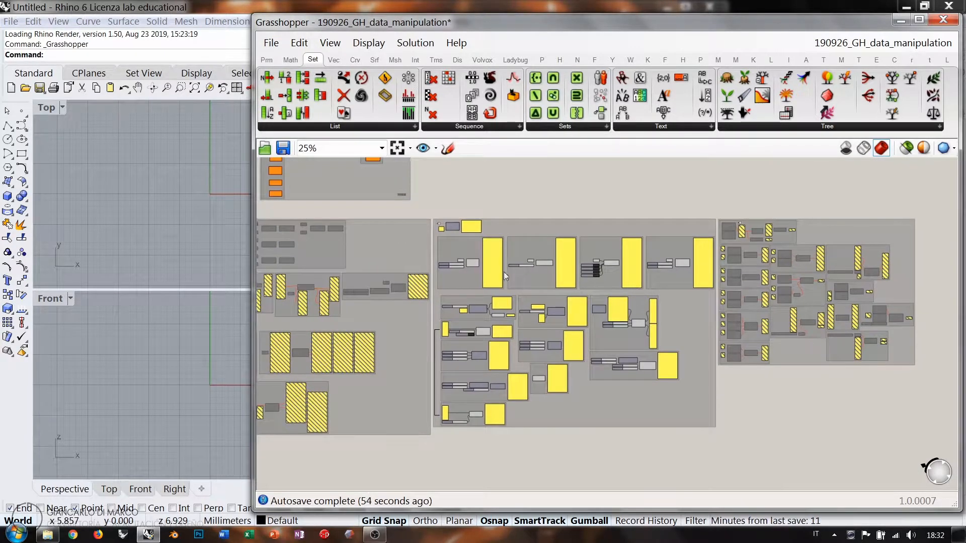
right_click_drag(524, 255, 683, 339)
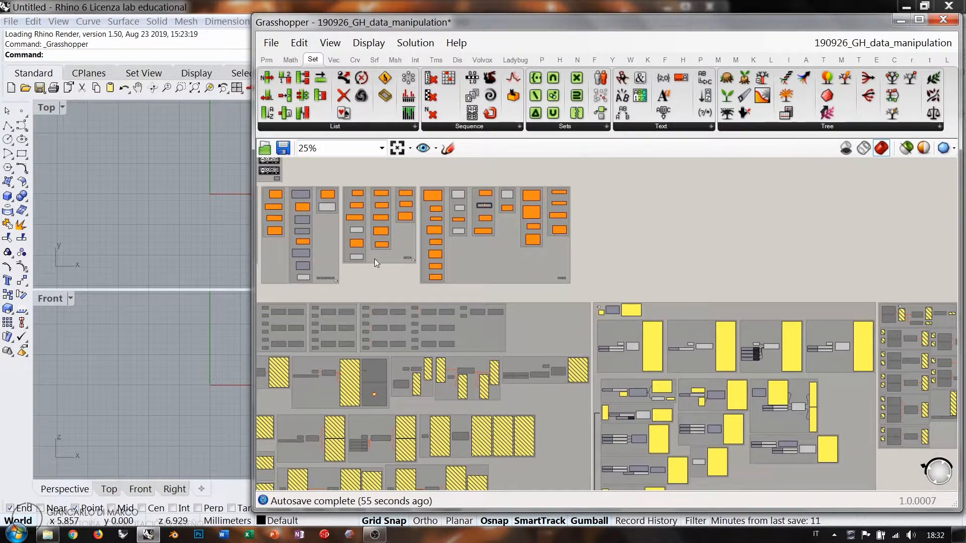
scroll(375, 258, "up", 5)
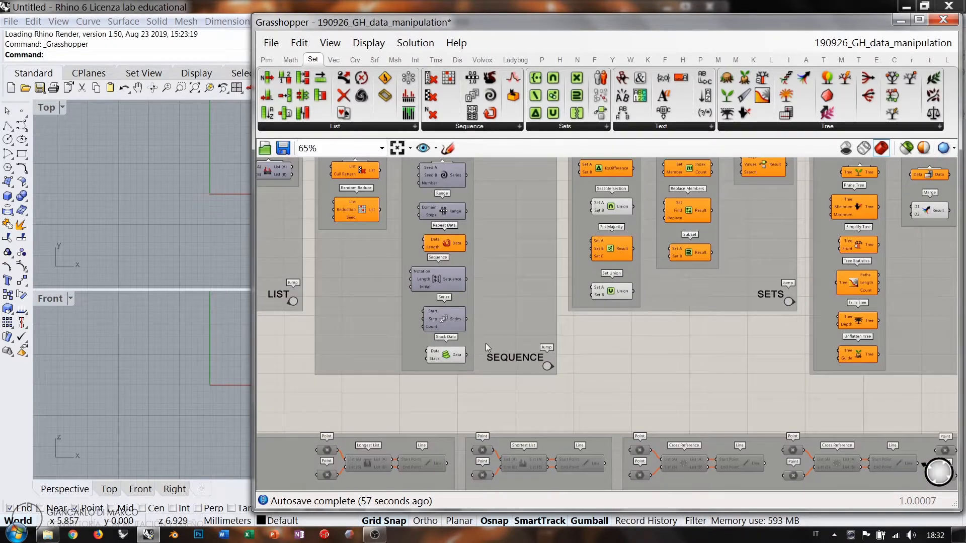
scroll(486, 344, "down", 3)
left_click(479, 127)
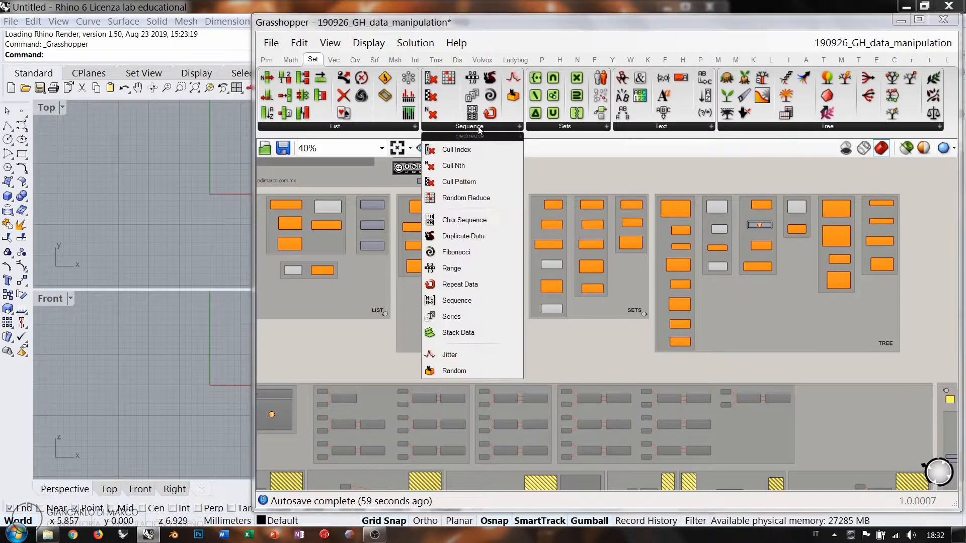
right_click_drag(802, 396, 588, 276)
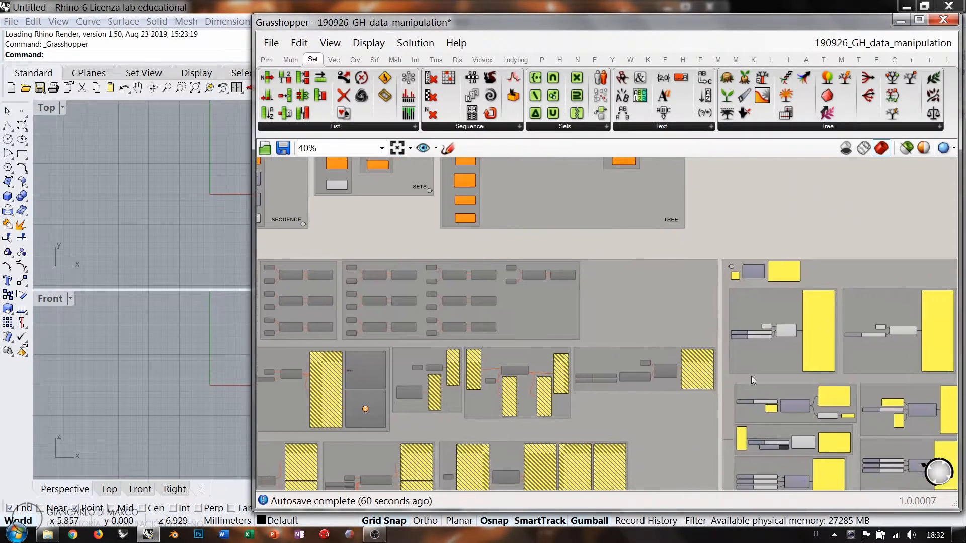
right_click_drag(751, 376, 595, 277)
scroll(594, 278, "down", 3)
right_click_drag(682, 273, 623, 299)
left_click_drag(788, 201, 523, 463)
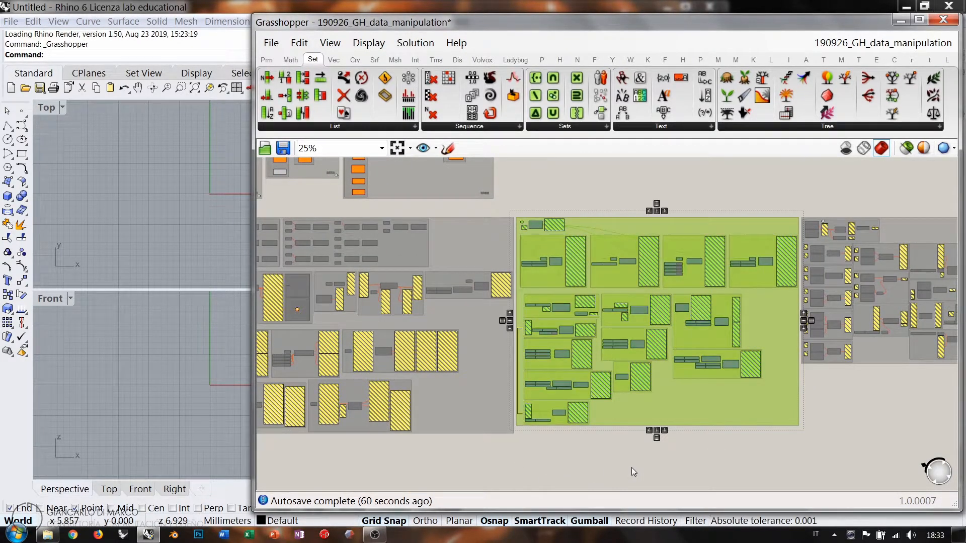
left_click(632, 467)
Review the Sets component overview, follow its Jump to the Sets examples and enable that entire group
right_click_drag(352, 226, 571, 379)
scroll(503, 293, "up", 6)
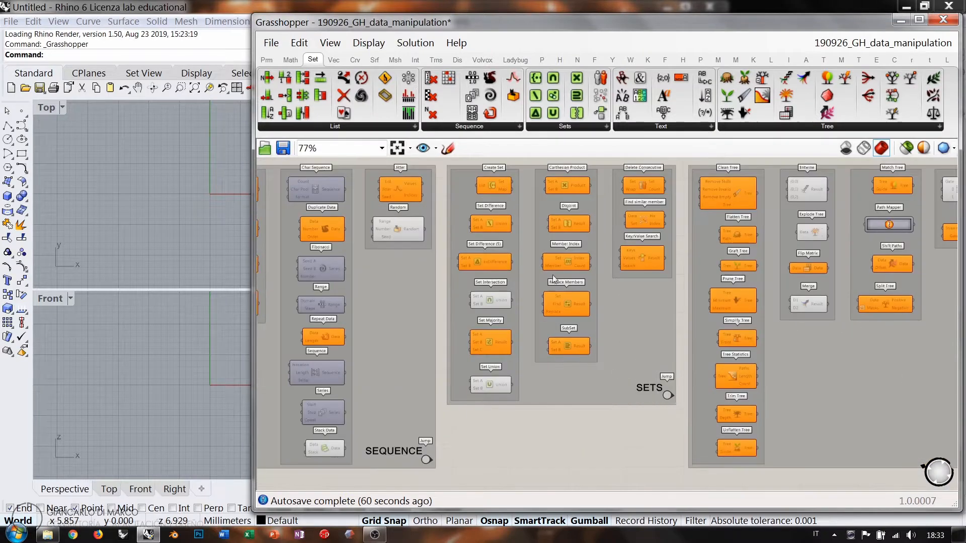
right_click_drag(605, 307, 614, 301)
left_click(569, 128)
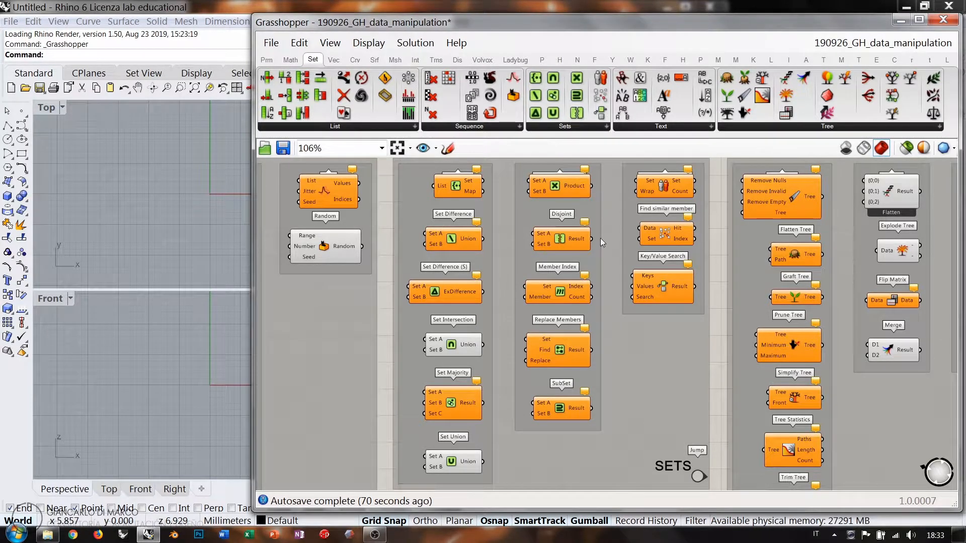
right_click_drag(601, 232, 599, 231)
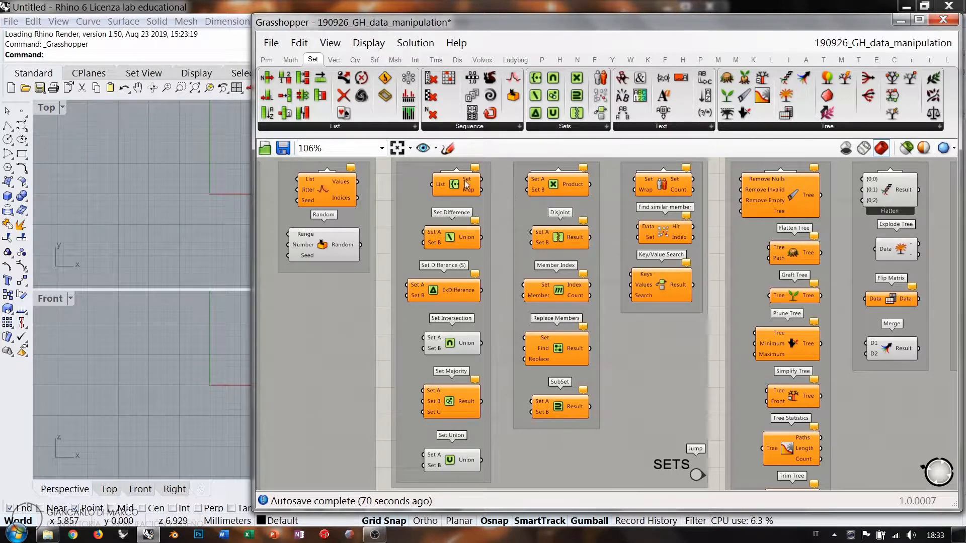
left_click(696, 474)
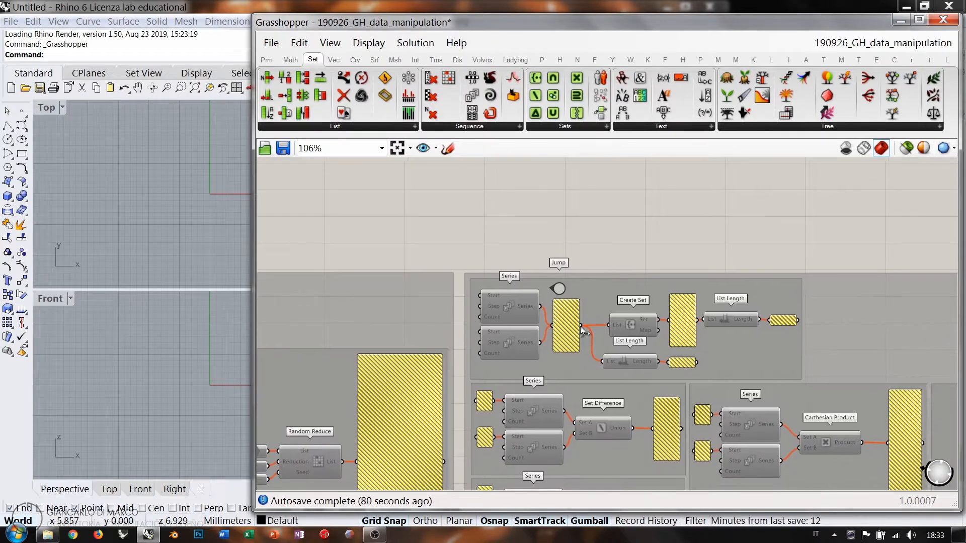
scroll(607, 291, "down", 5)
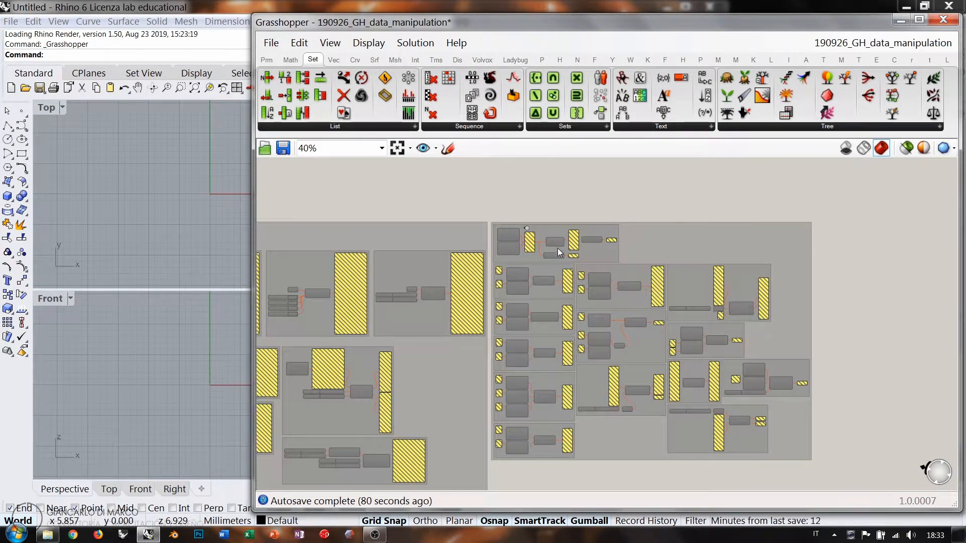
left_click_drag(810, 170, 431, 491)
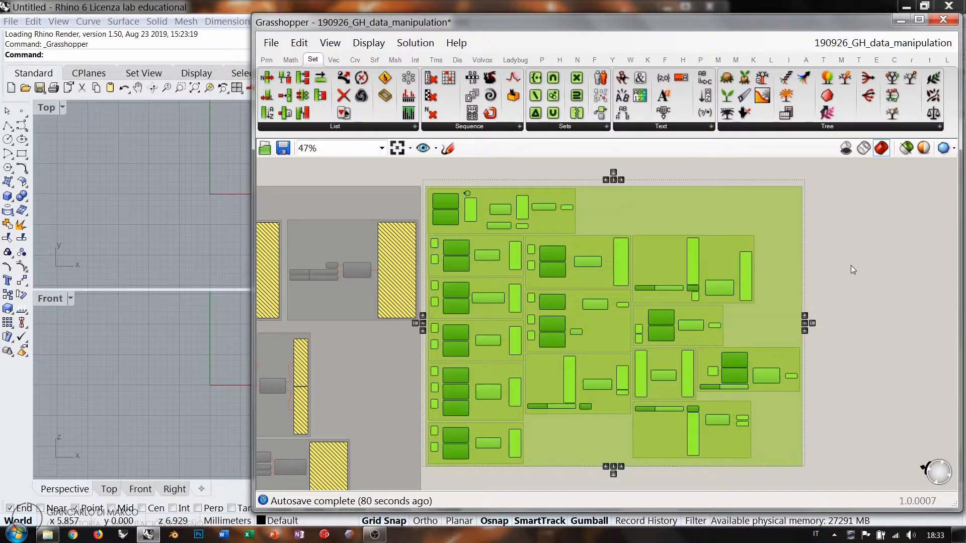
left_click(850, 264)
In the Create Set example, rewire both Series outputs into the panel that feeds Create Set
scroll(490, 262, "up", 5)
right_click_drag(486, 236, 494, 269)
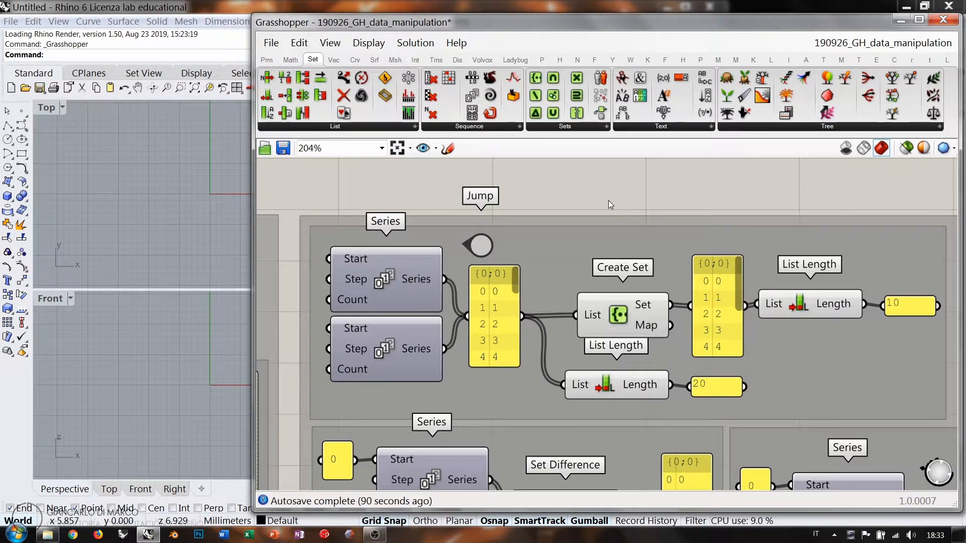
left_click_drag(619, 316, 620, 318)
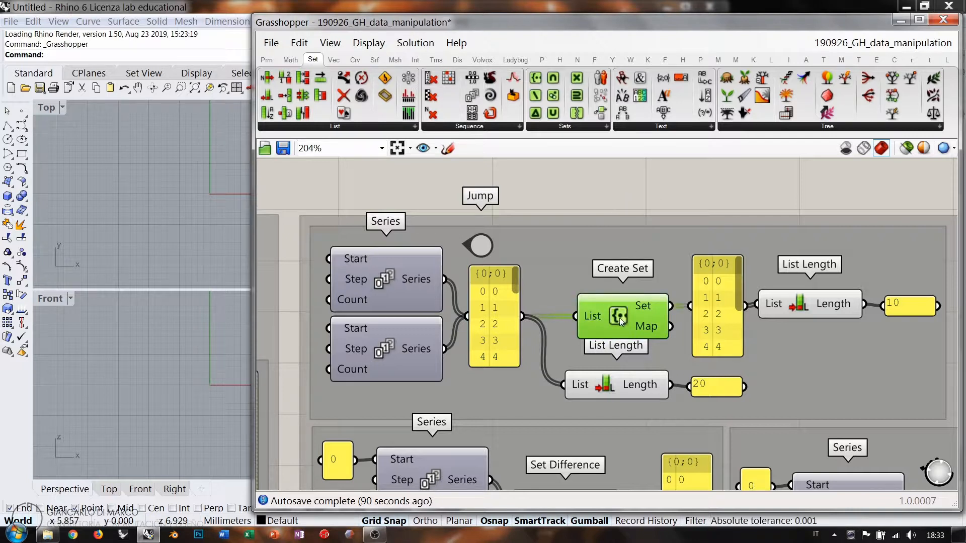
left_click(600, 192)
right_click_drag(557, 236, 544, 222)
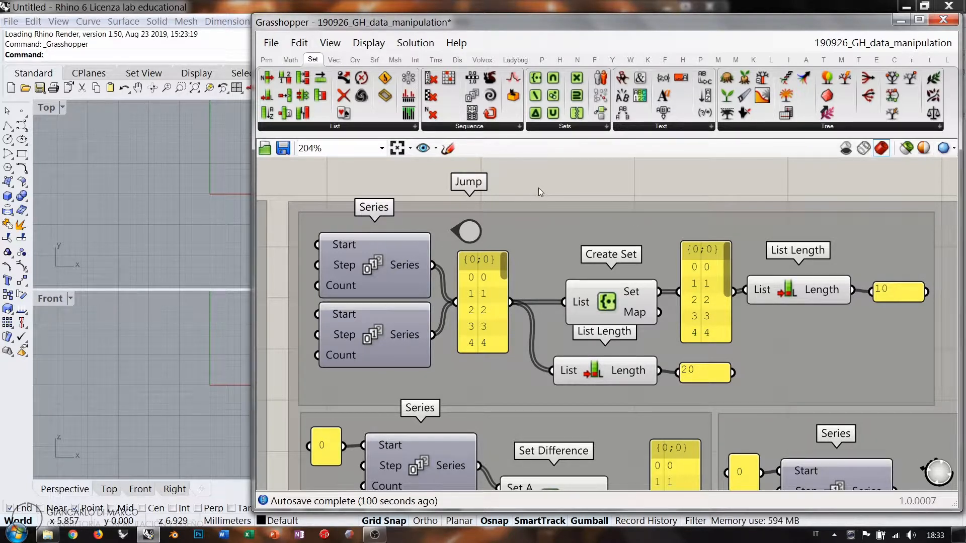
mouse_move(410, 262)
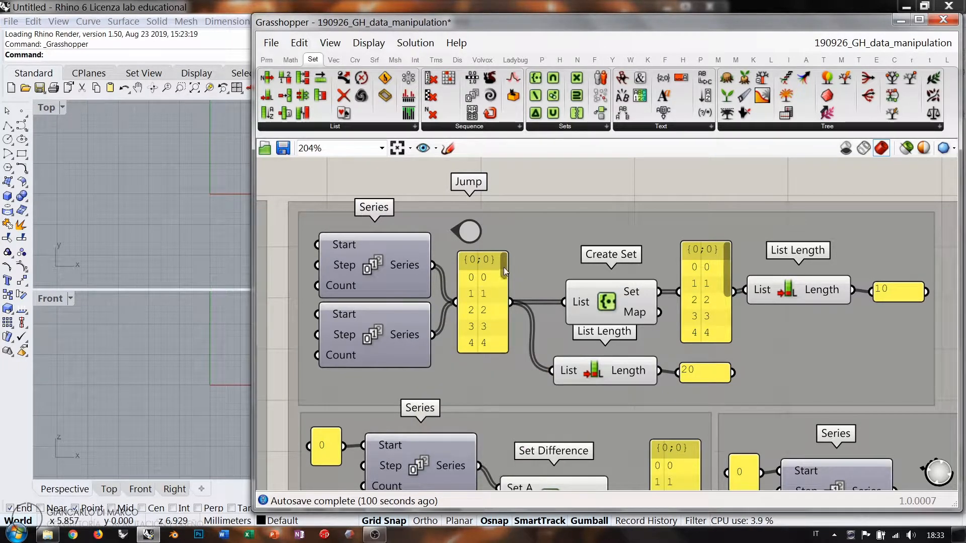
left_click_drag(433, 265, 455, 302)
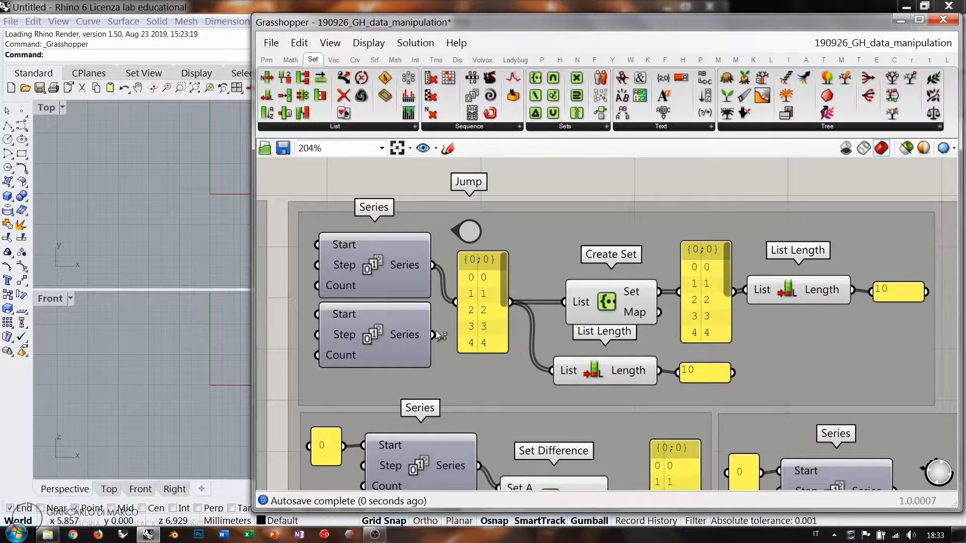
left_click_drag(434, 335, 456, 303, "shift")
Move the combined series panel, undo the move and look through its list of values
left_click_drag(484, 326, 489, 301)
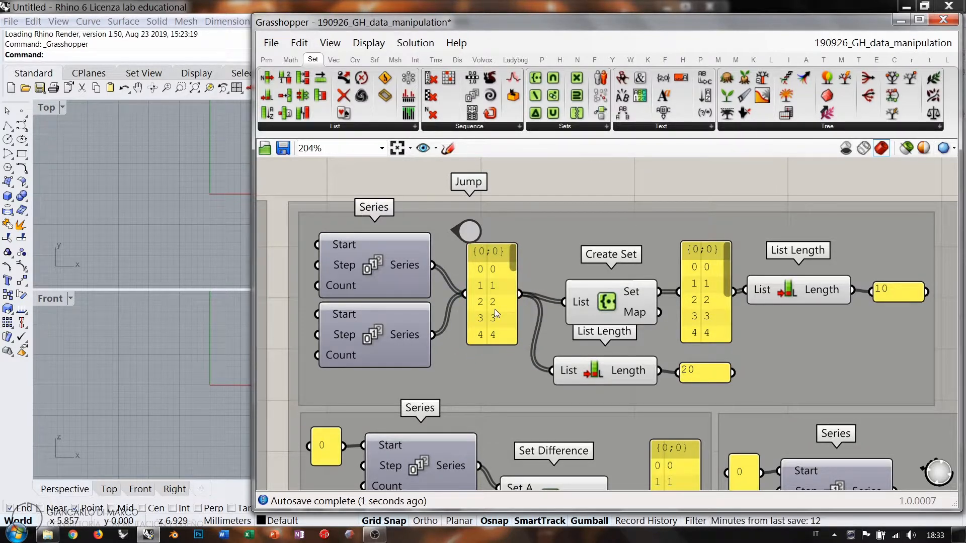
key("ctrl+z")
left_click(502, 277)
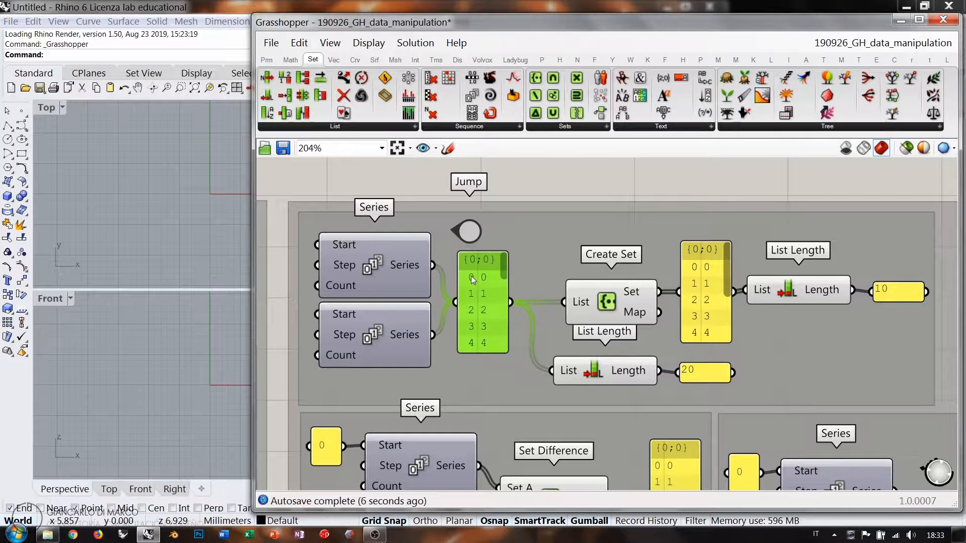
left_click_drag(505, 270, 503, 243)
left_click(611, 172)
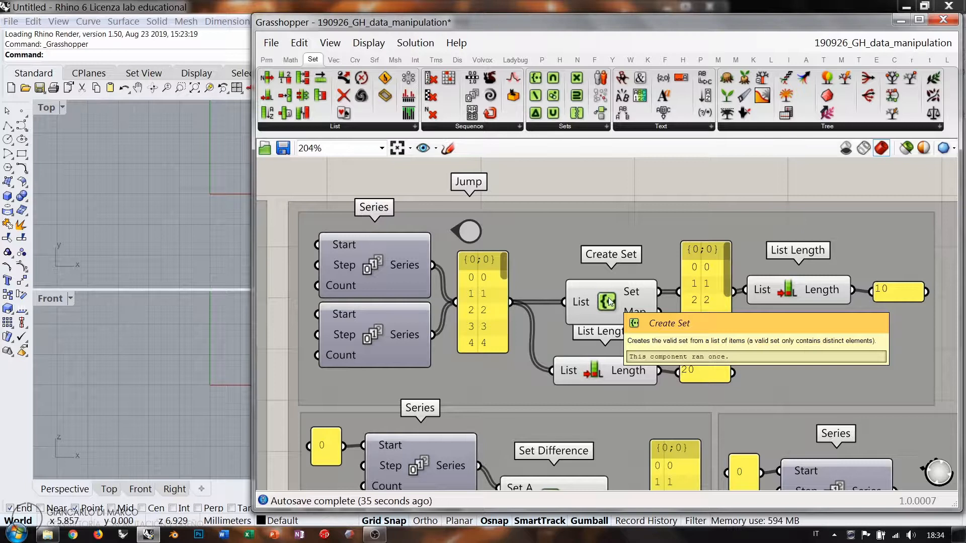
Examine the Create Set example's distinct output values and compare the two List Length readings before and after the set
left_click_drag(503, 268, 512, 248)
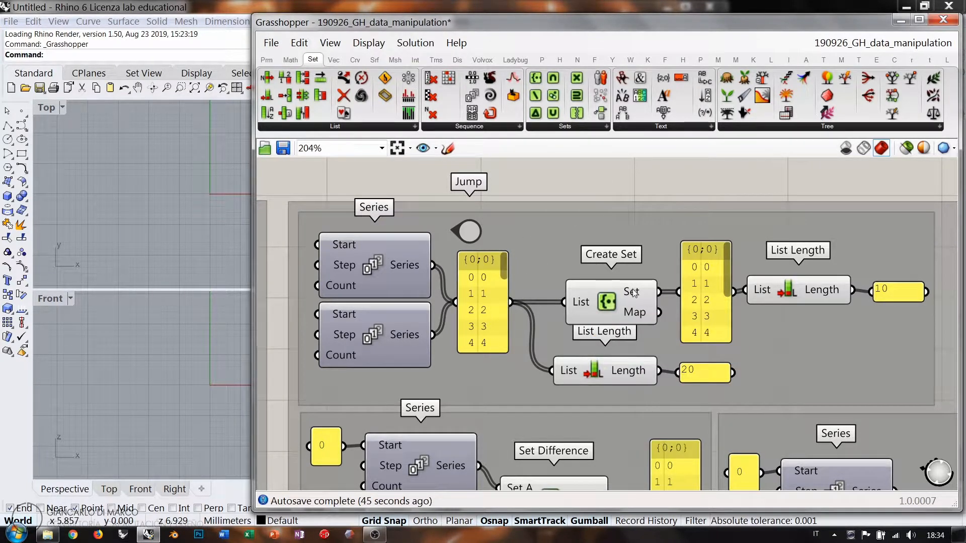
mouse_move(635, 294)
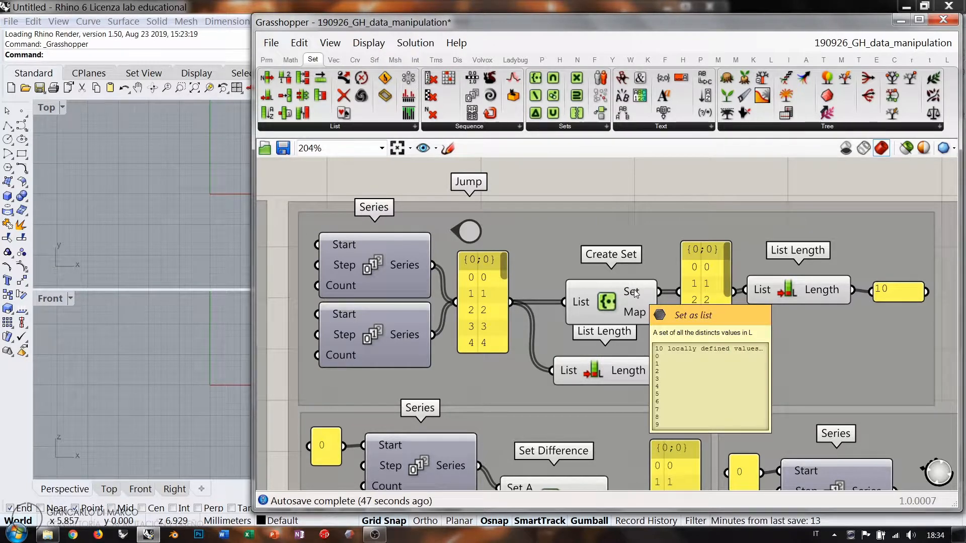
mouse_move(727, 257)
left_mouse_down()
mouse_move(725, 330)
mouse_move(739, 243)
left_mouse_up()
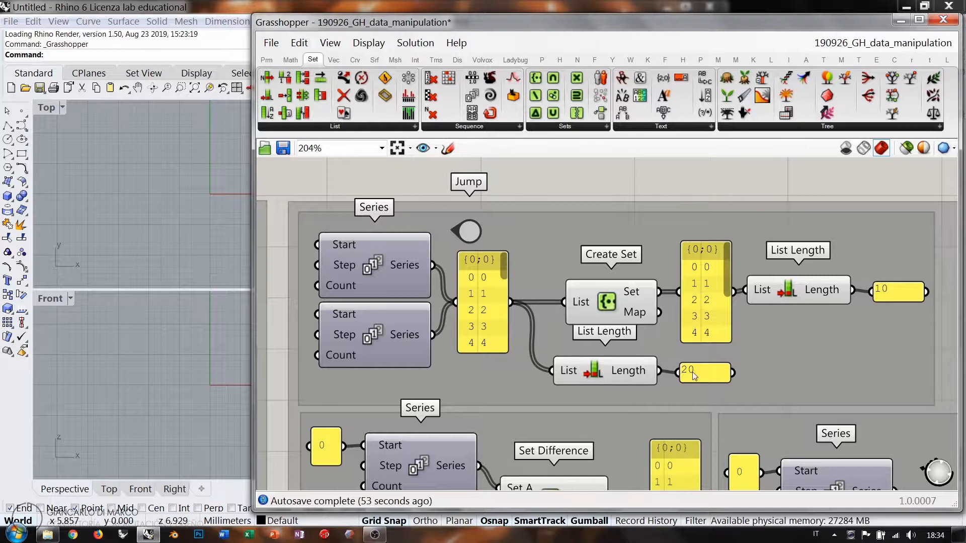
left_click(802, 292)
left_click(891, 291)
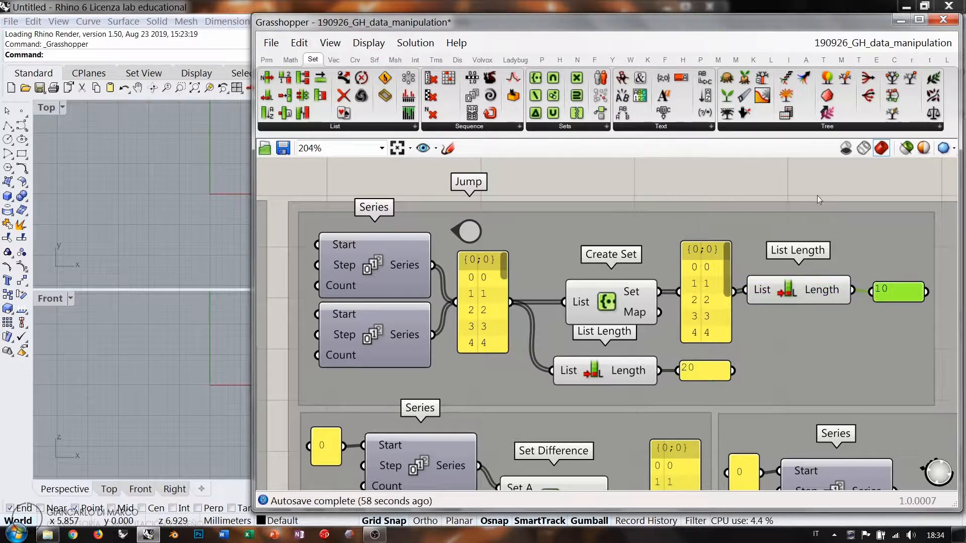
left_click(801, 175)
left_click_drag(808, 290, 809, 292)
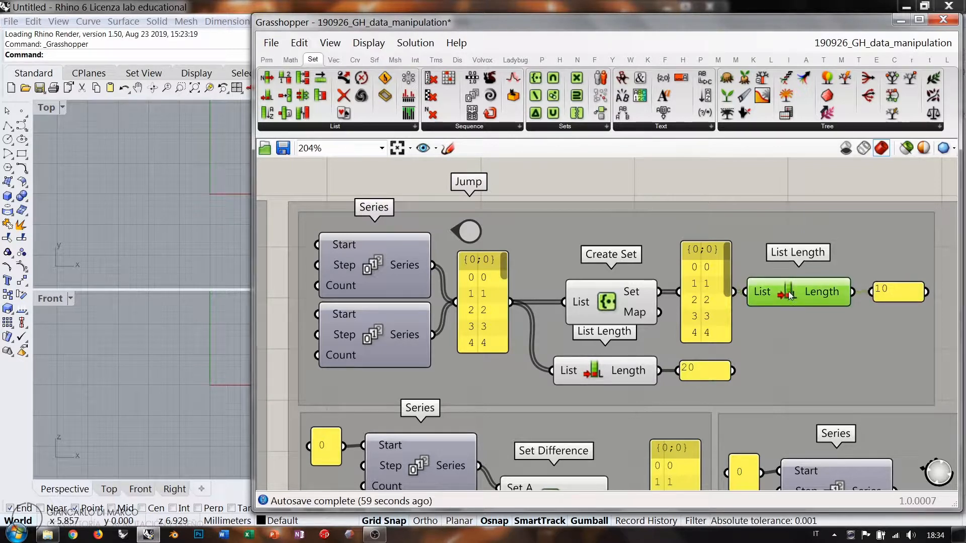
left_click(737, 174)
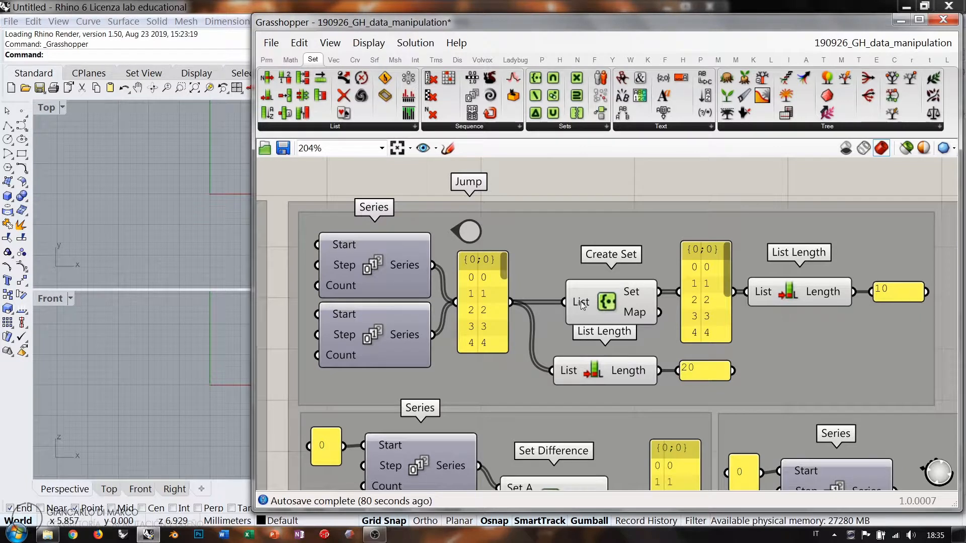
Add a Point parameter in the empty area above the Create Set example and assign it one point picked in the Top viewport
mouse_move(582, 305)
right_click_drag(555, 225, 604, 367)
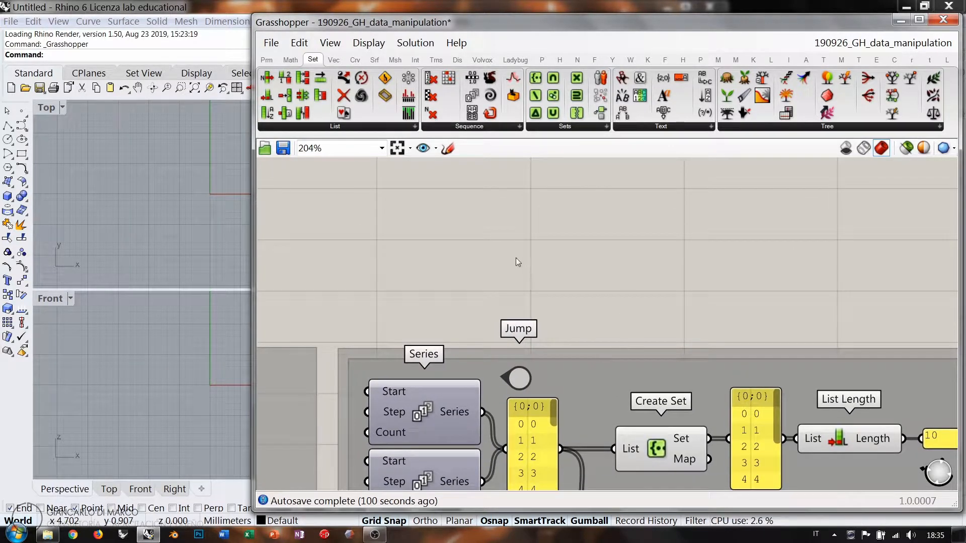
double_click(493, 229)
type("poi")
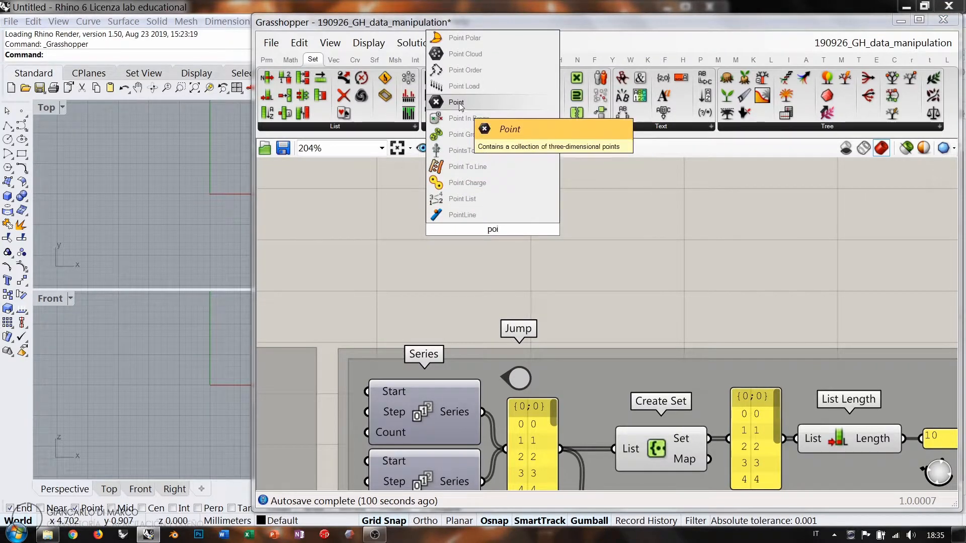
left_click(456, 102)
left_click_drag(491, 226, 453, 227)
right_click(452, 224)
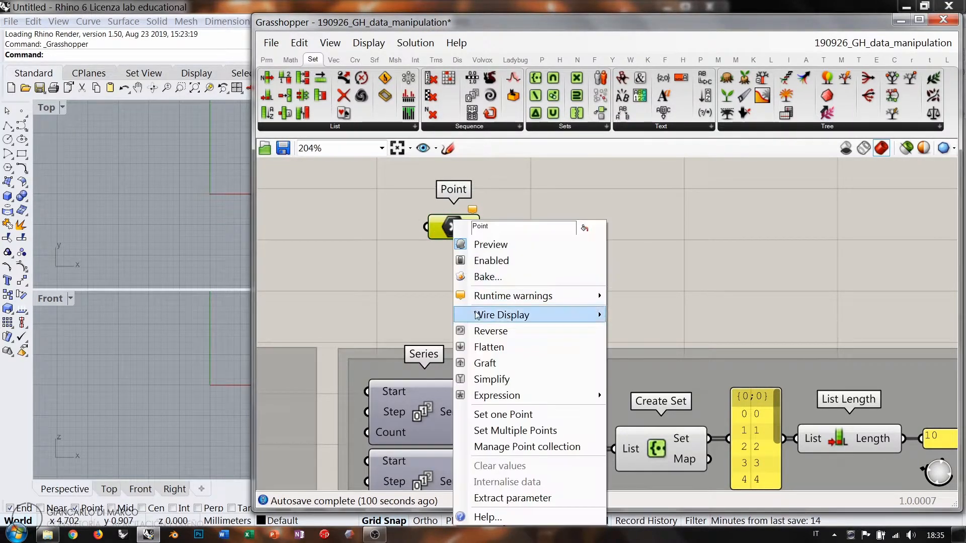
left_click(492, 416)
left_click(198, 206)
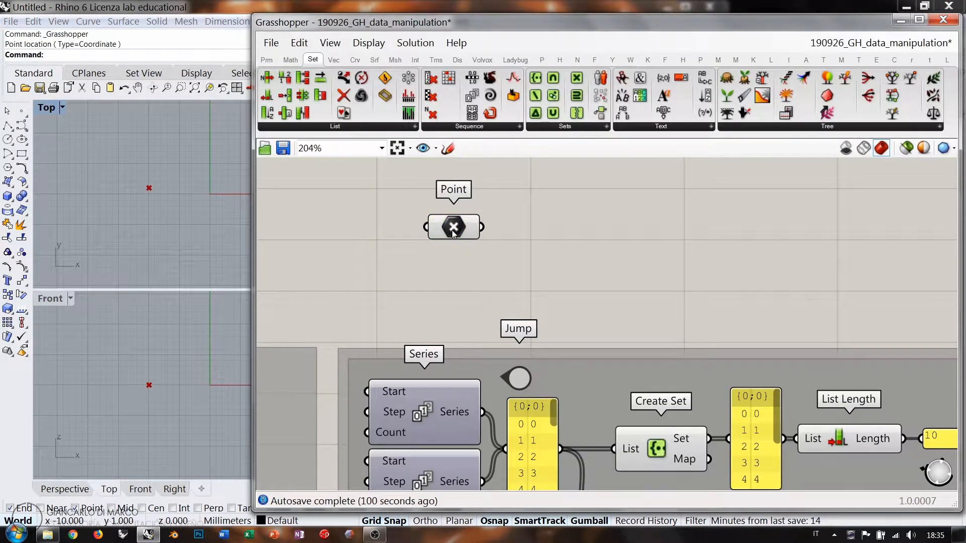
Add a Repeat Data component beside the Point parameter and wire the point into its Data input
left_click_drag(454, 227, 415, 224)
left_click(527, 238)
left_click(469, 126)
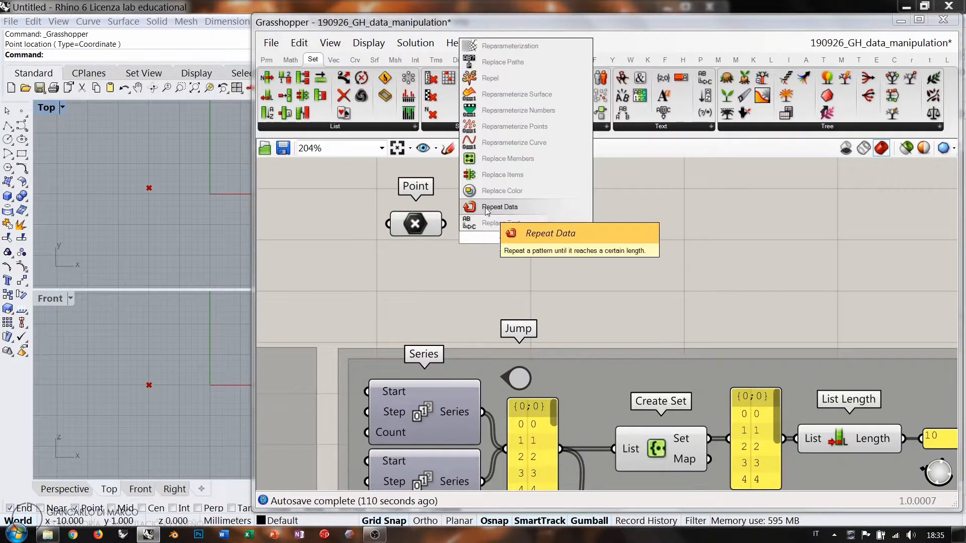
left_click_drag(486, 210, 520, 242)
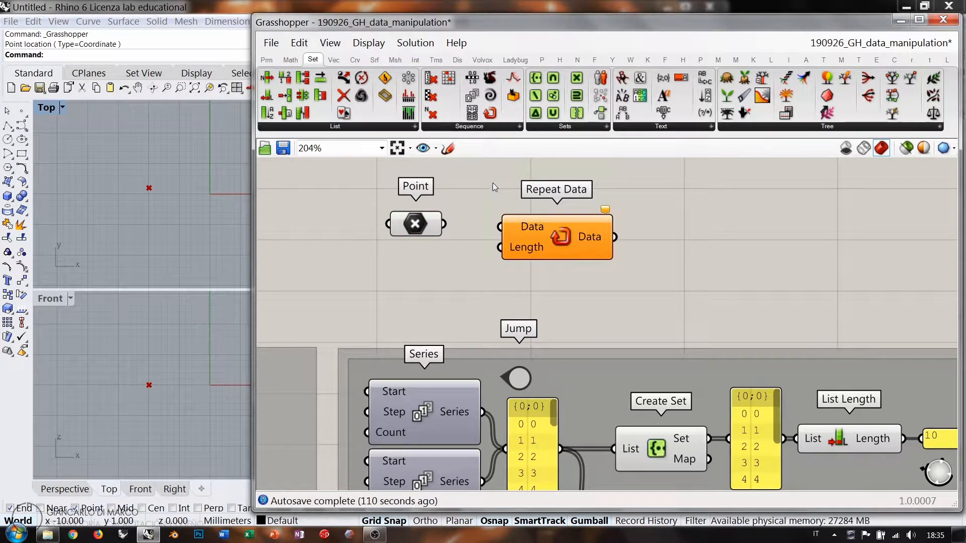
left_click_drag(443, 223, 537, 230)
Feed Repeat Data's Length from a new panel containing 5, arrange the components compactly and check the repeated output
double_click(427, 286)
type("5")
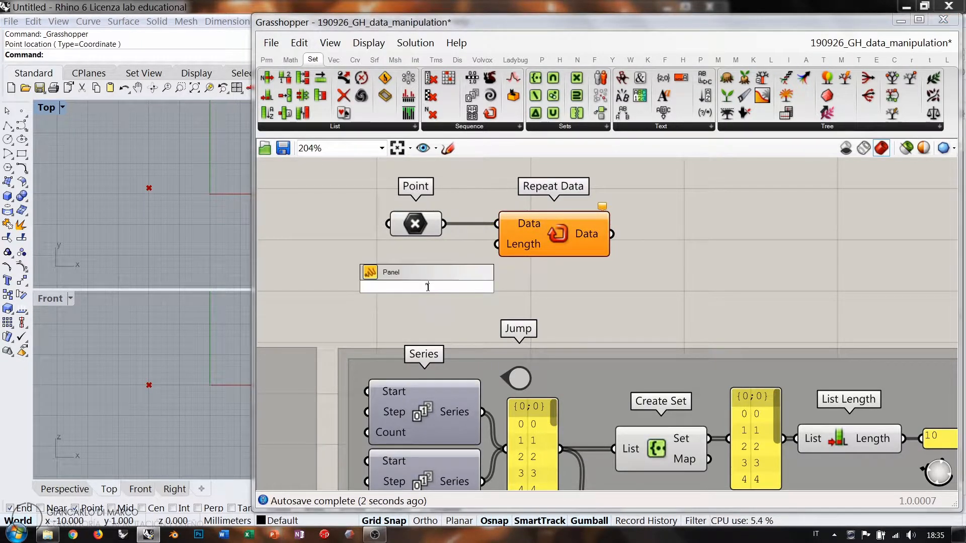
key("Return")
left_click_drag(442, 286, 497, 244)
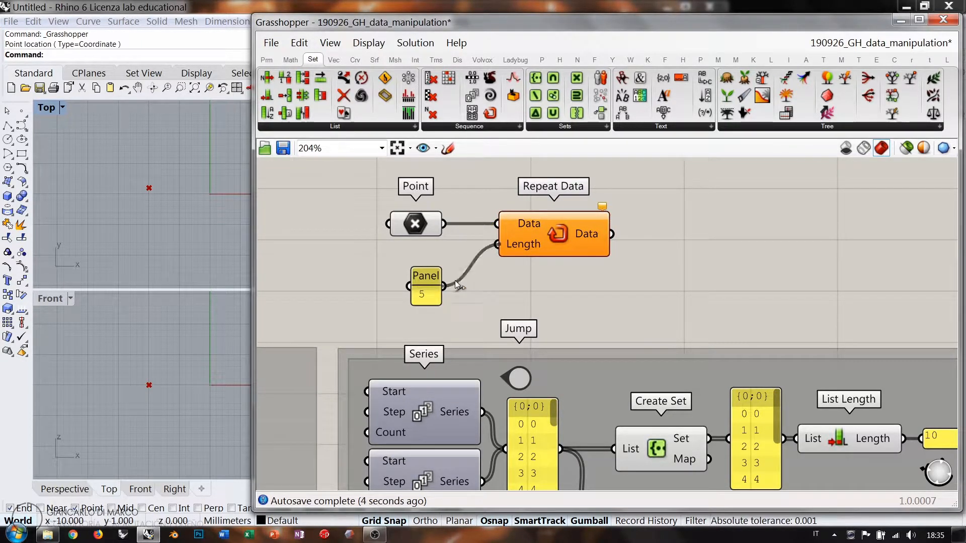
left_click_drag(425, 279, 424, 252)
left_click_drag(528, 234, 492, 245)
left_click(583, 247)
mouse_move(557, 247)
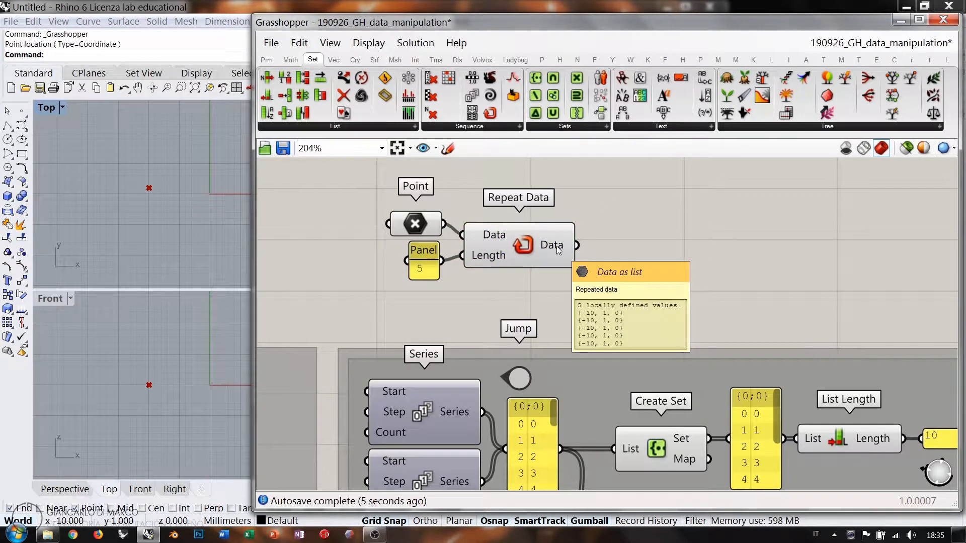
Add a Create Set component after Repeat Data, wire the repeated points into its List input and check its Set output
left_click_drag(535, 77, 686, 246)
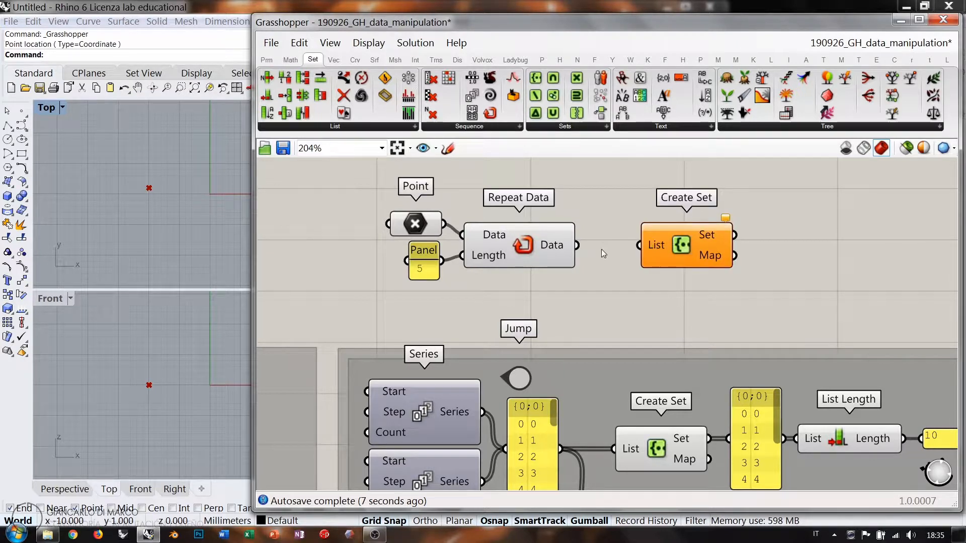
left_click_drag(577, 245, 640, 245)
left_click_drag(701, 262, 653, 262)
left_click(653, 270)
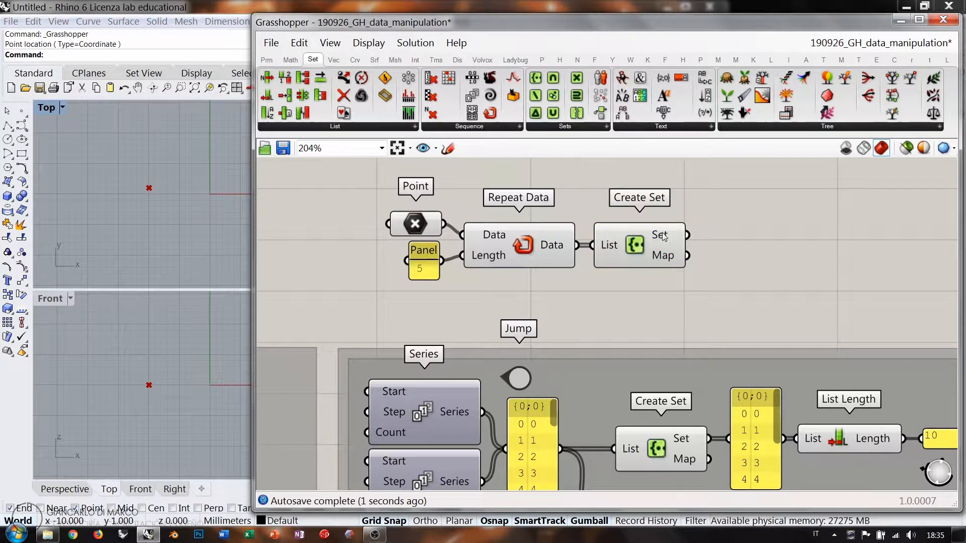
mouse_move(659, 234)
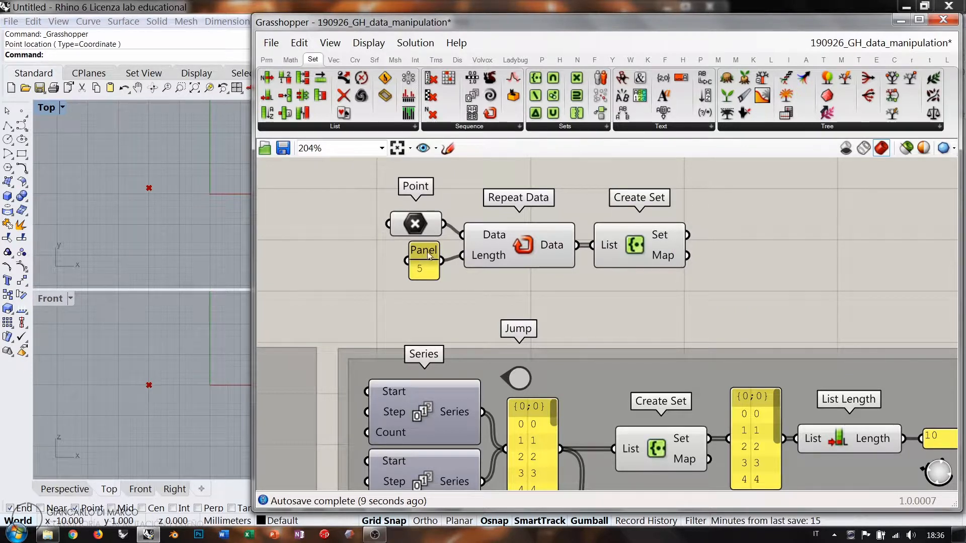
Examine the point example from the Point parameter through Repeat Data's output to Create Set's Set output
left_click_drag(429, 256, 429, 258)
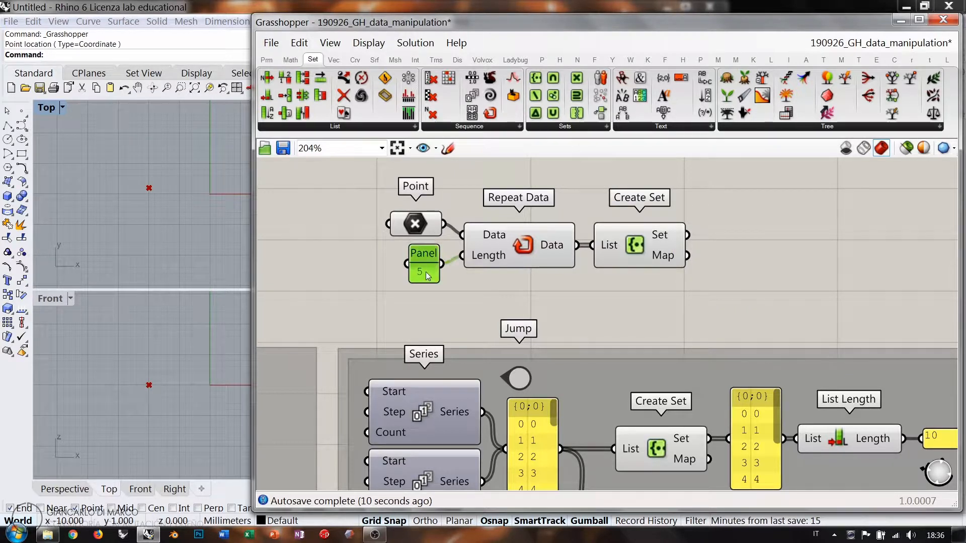
left_click(505, 285)
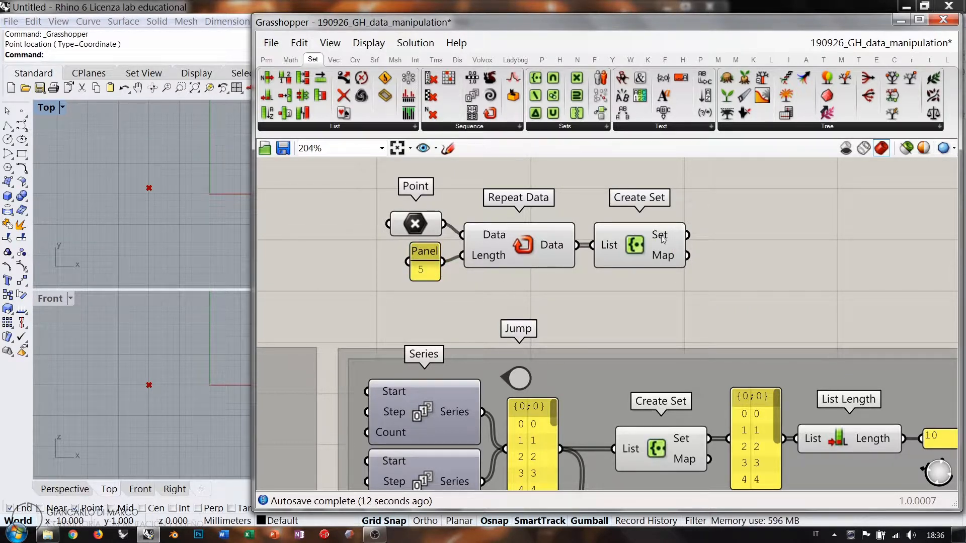
scroll(714, 277, "down", 2)
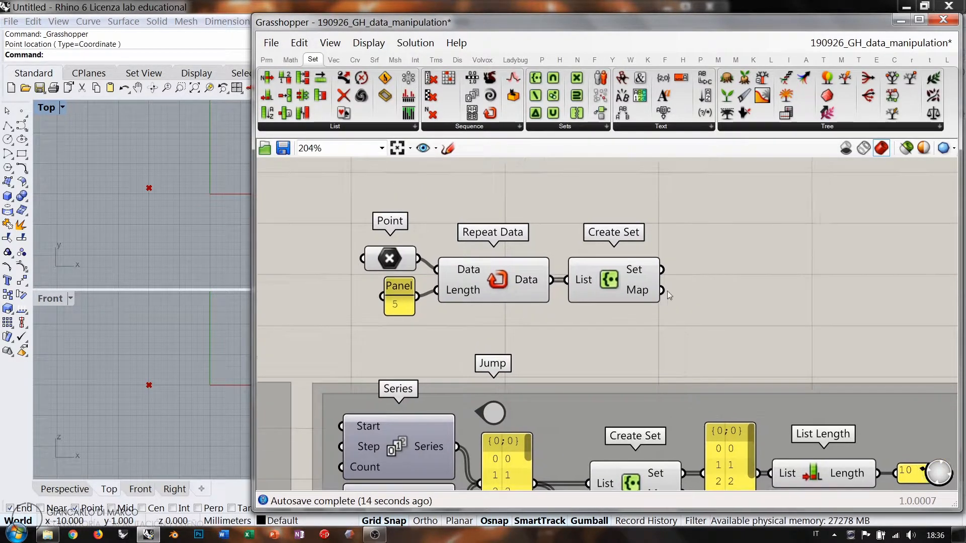
left_click_drag(684, 305, 606, 312)
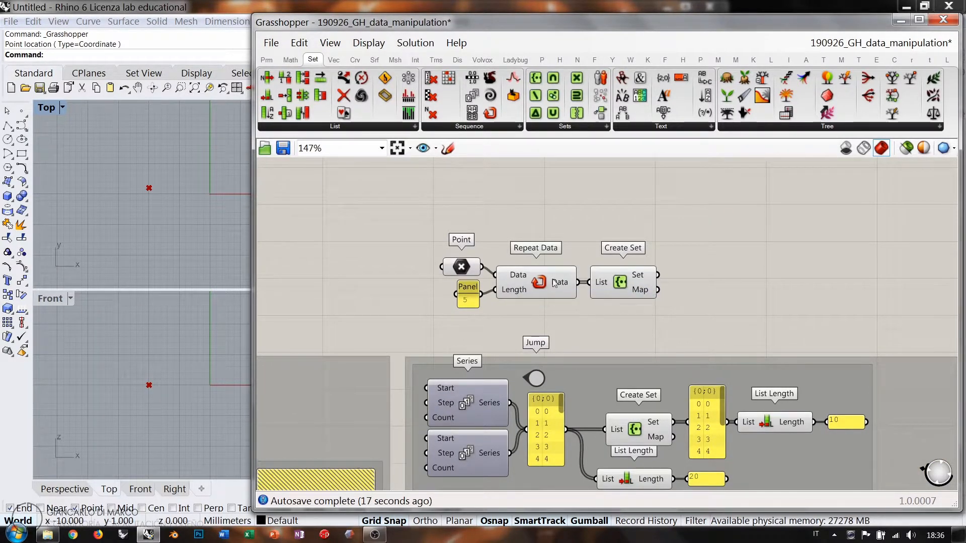
scroll(529, 264, "up", 3)
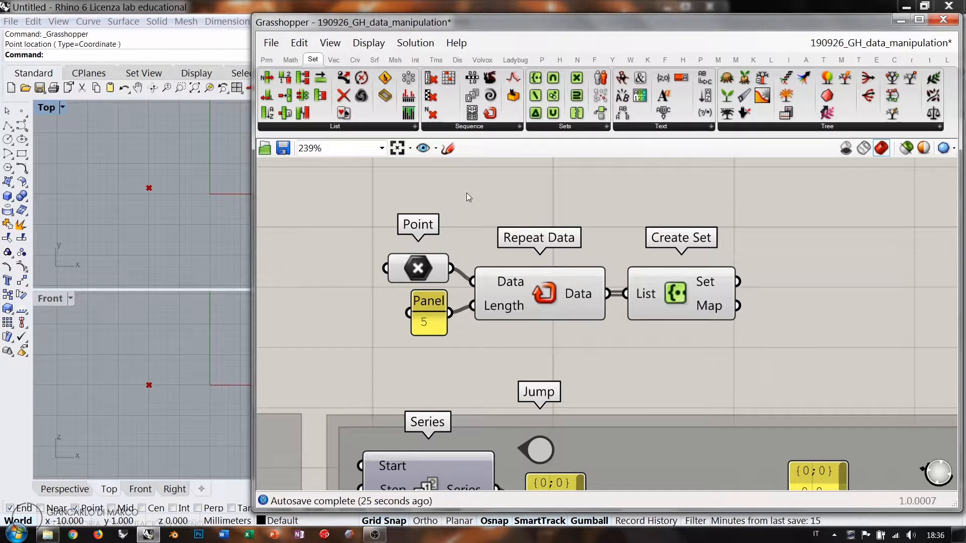
mouse_move(422, 274)
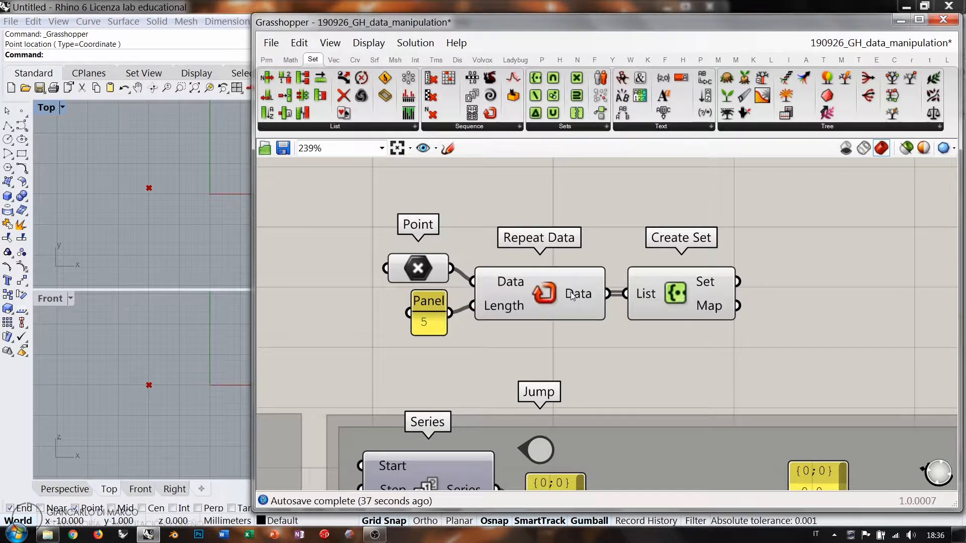
mouse_move(572, 297)
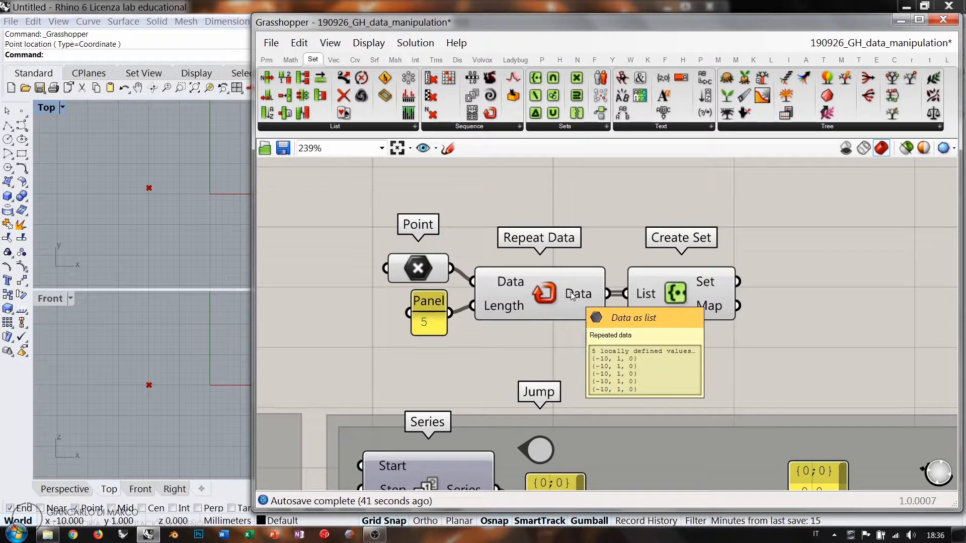
mouse_move(711, 283)
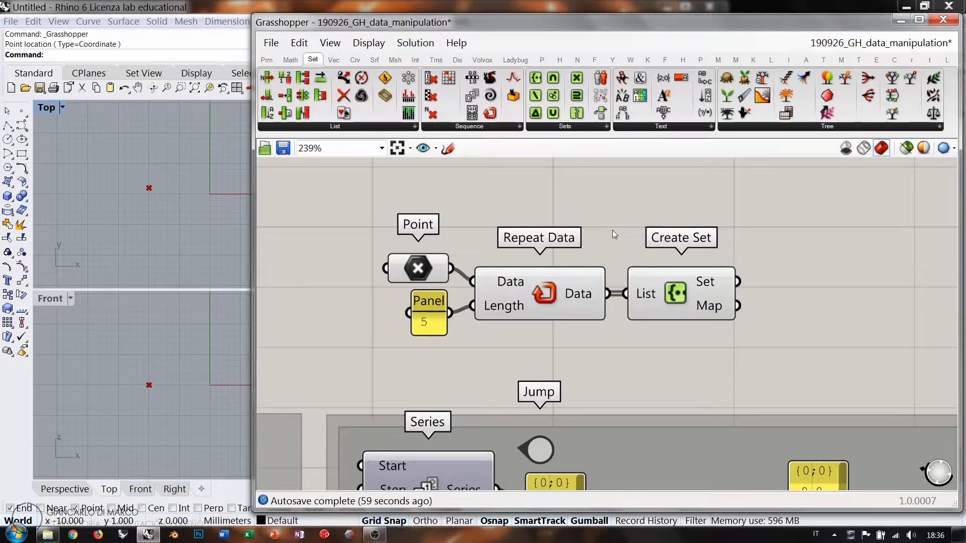
right_click_drag(613, 223, 611, 278)
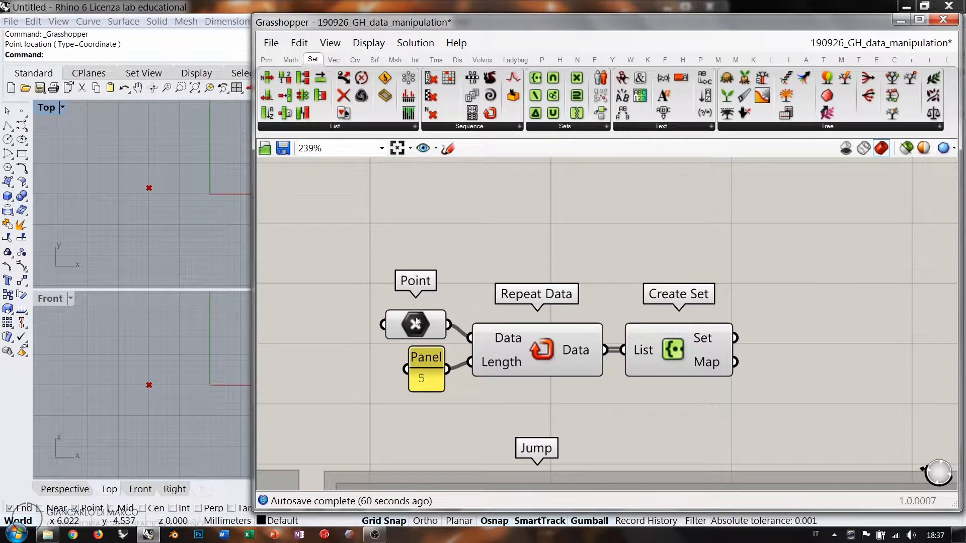
mouse_move(420, 326)
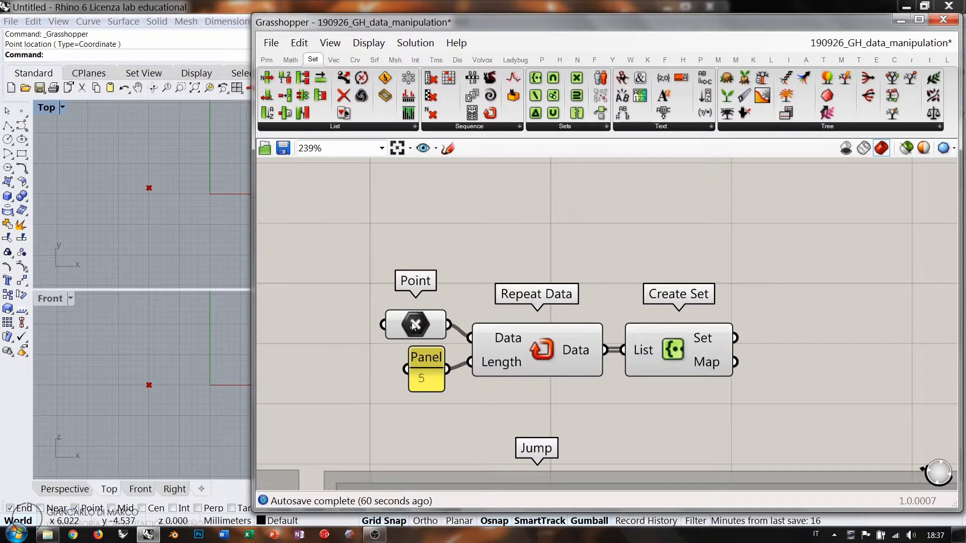
Move the Point parameter farther away from Repeat Data to make room on the canvas
right_click_drag(416, 326, 517, 328)
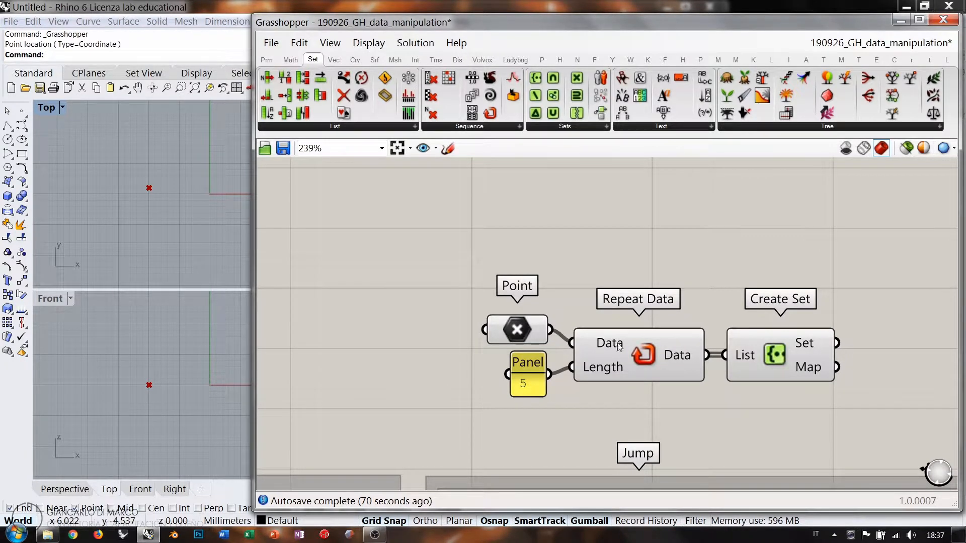
left_click(520, 335)
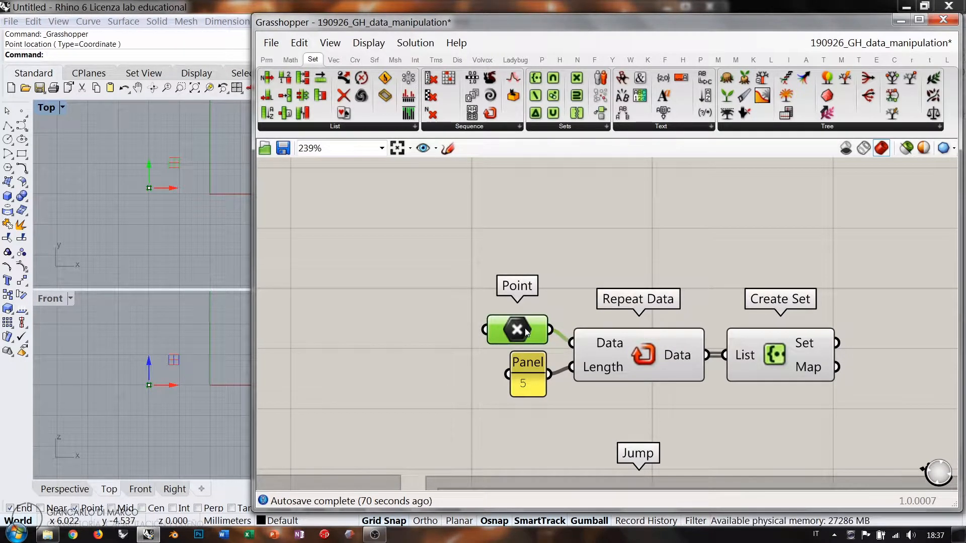
left_click_drag(522, 332, 372, 332)
left_click(424, 284)
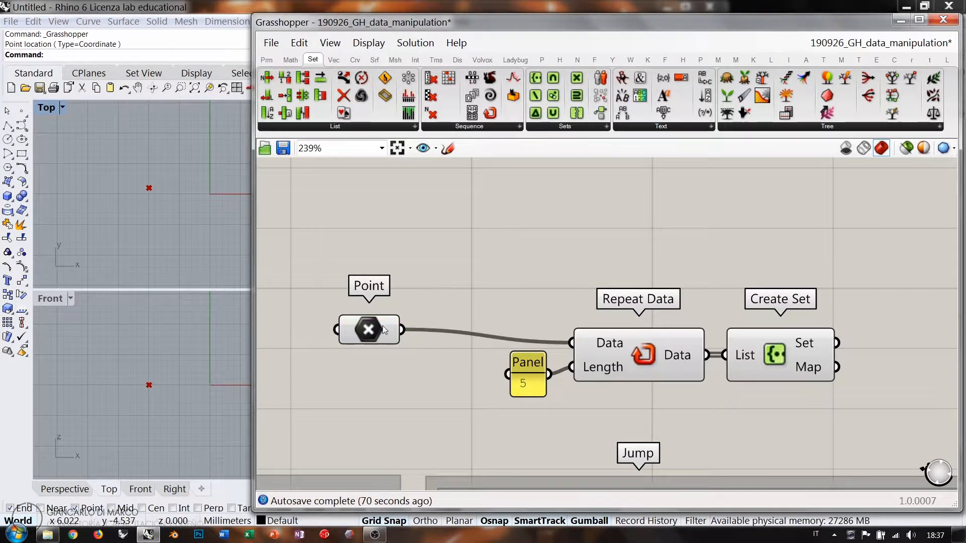
Add a Move component above the Point parameter and wire the point into its Geometry input
double_click(463, 249)
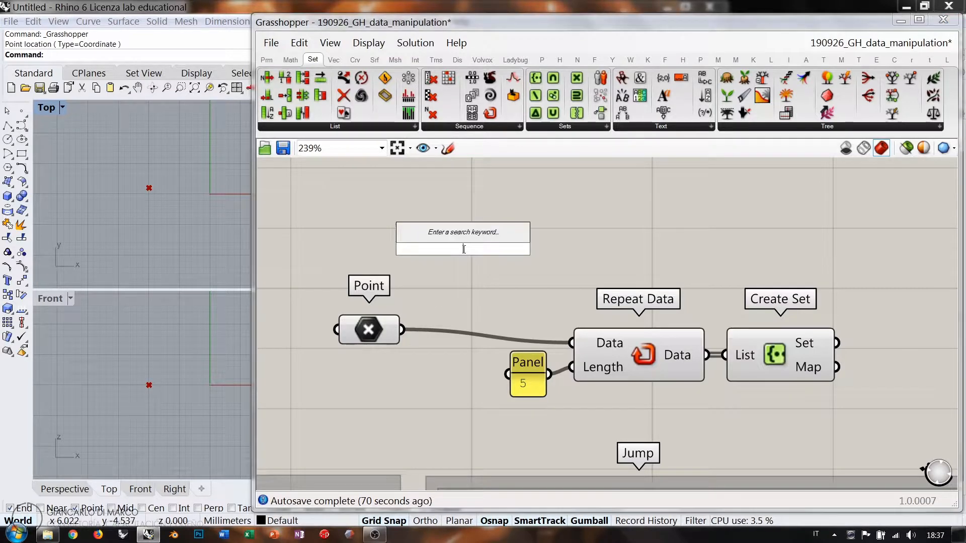
type("mov")
left_click(427, 202)
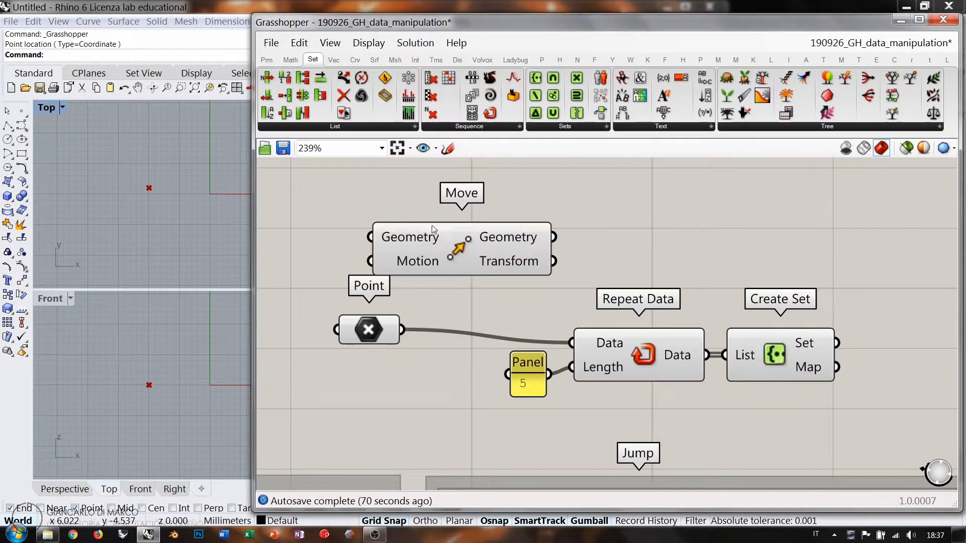
left_click_drag(403, 329, 385, 210)
left_click(433, 225)
left_click(332, 261)
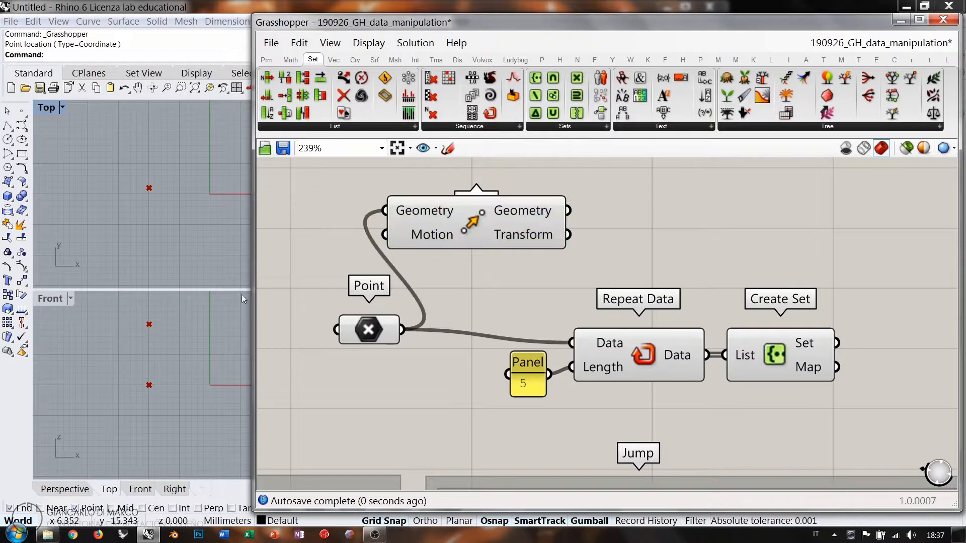
Place a copy of the Move component beside the first and wire the first Move's Geometry output into its Geometry input
right_click_drag(458, 219, 403, 233)
scroll(403, 233, "down", 2)
left_click_drag(402, 233, 577, 232)
left_click_drag(453, 219, 535, 224)
Set the expression -x on the second Move's Motion input
right_click(533, 234)
mouse_move(557, 374)
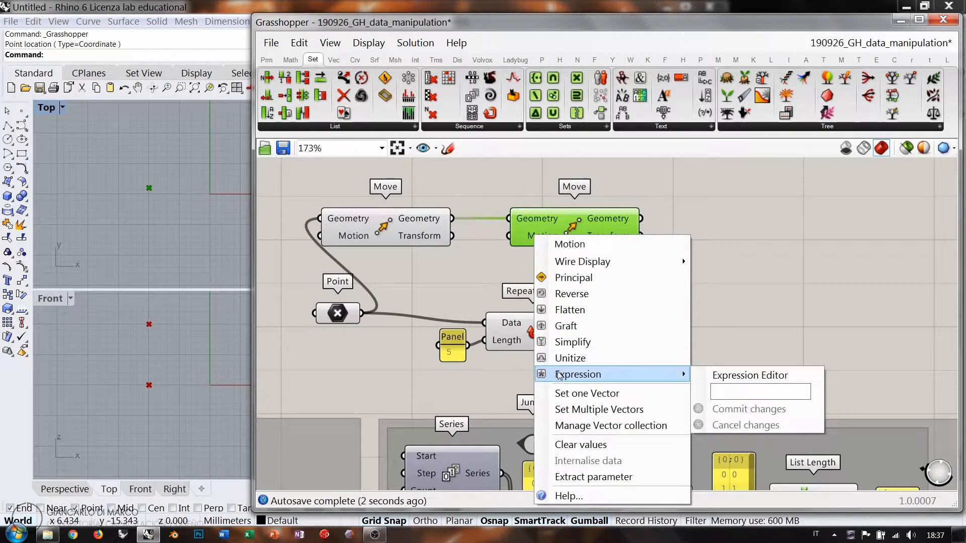
left_click(721, 395)
type("-x")
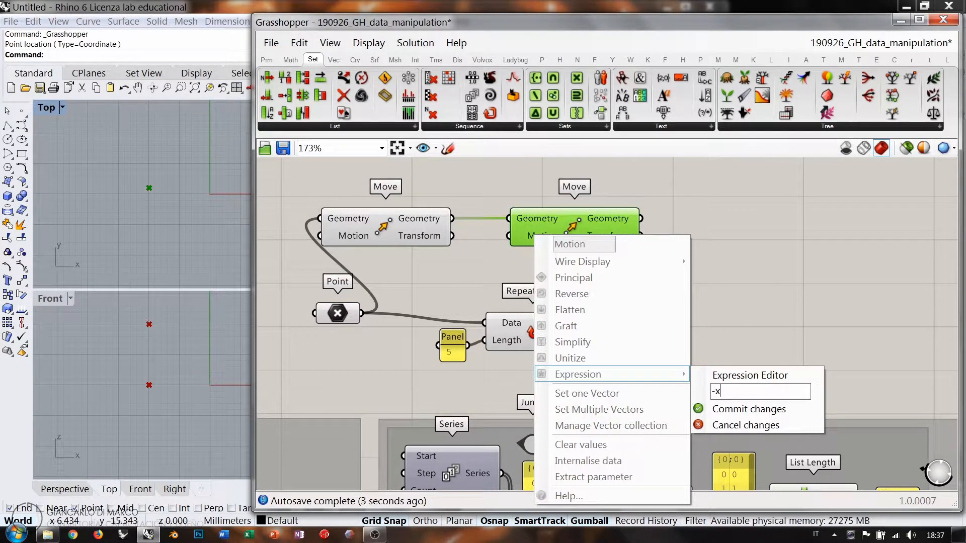
left_click(717, 221)
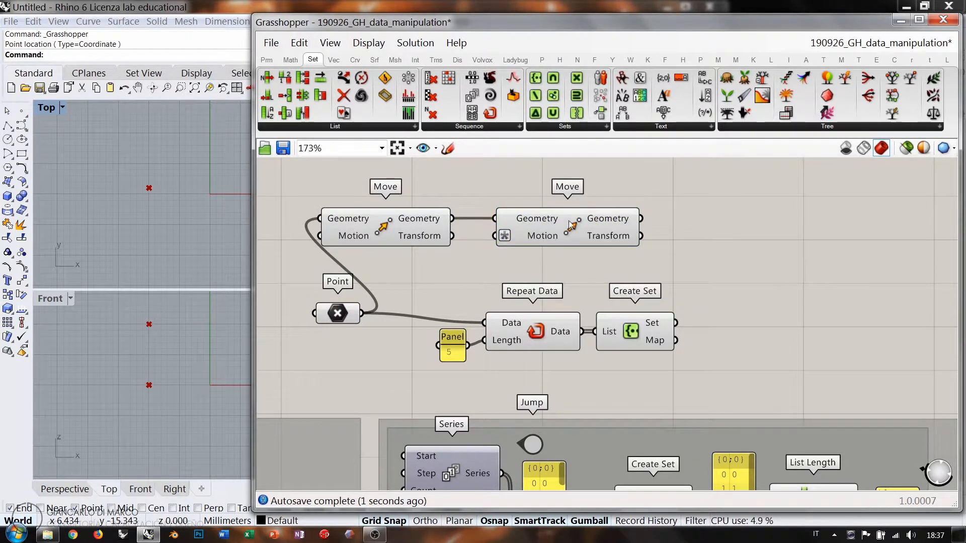
Narrow the Grasshopper window and maximize the Rhino Perspective viewport to frame the two points
left_click_drag(254, 207, 550, 207)
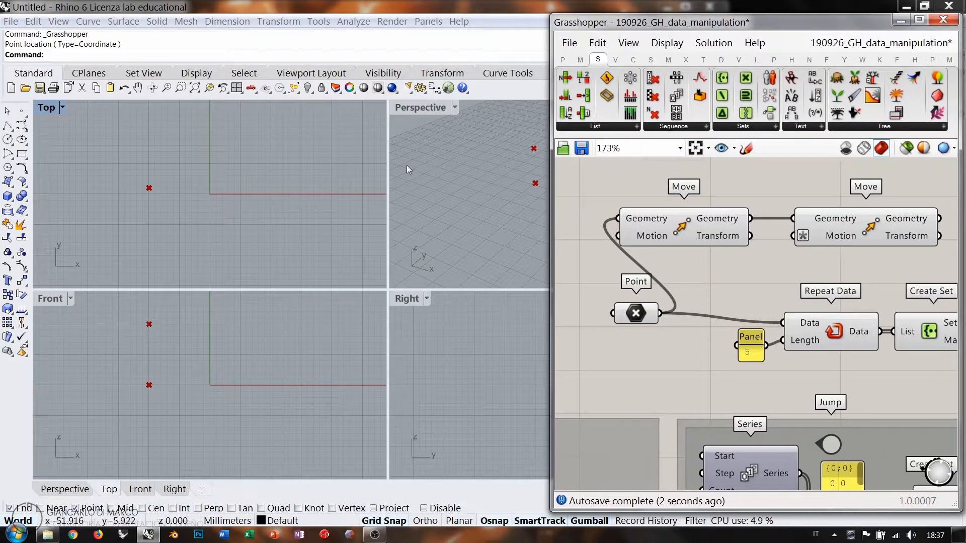
double_click(420, 107)
right_click_drag(397, 223, 281, 251, "shift")
scroll(243, 282, "up", 4)
Examine the Point parameter and both Move components, comparing their points in the viewport and checking their Motion inputs
left_click(589, 273)
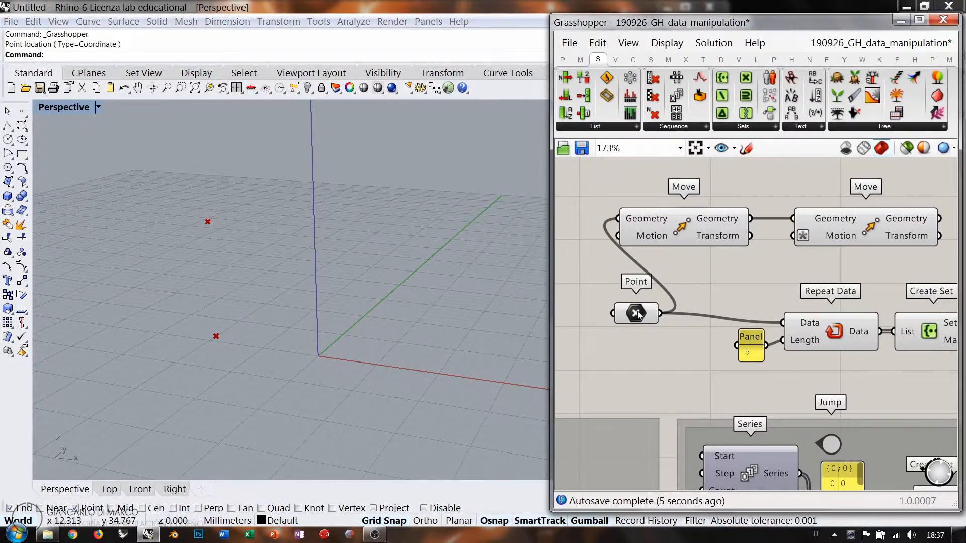
left_click(636, 313)
left_click(669, 237)
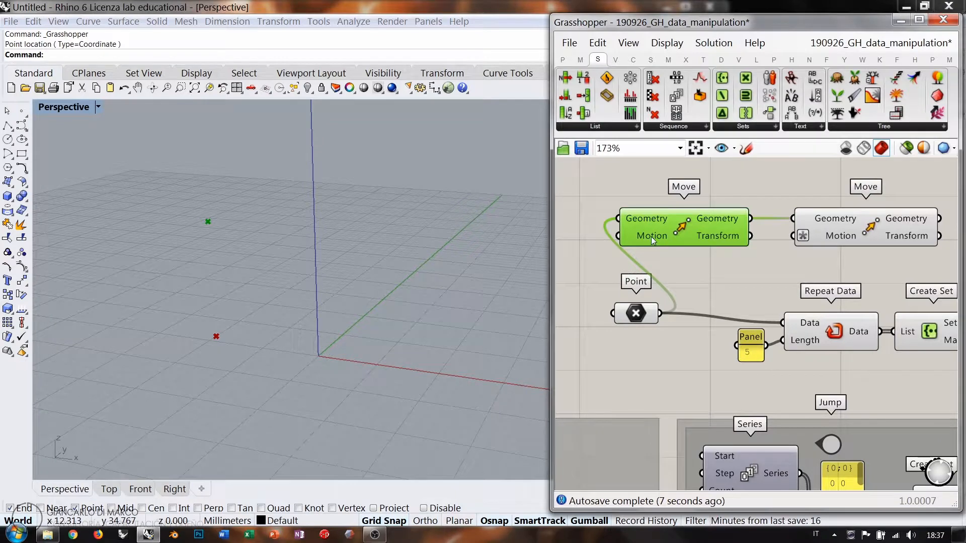
mouse_move(651, 237)
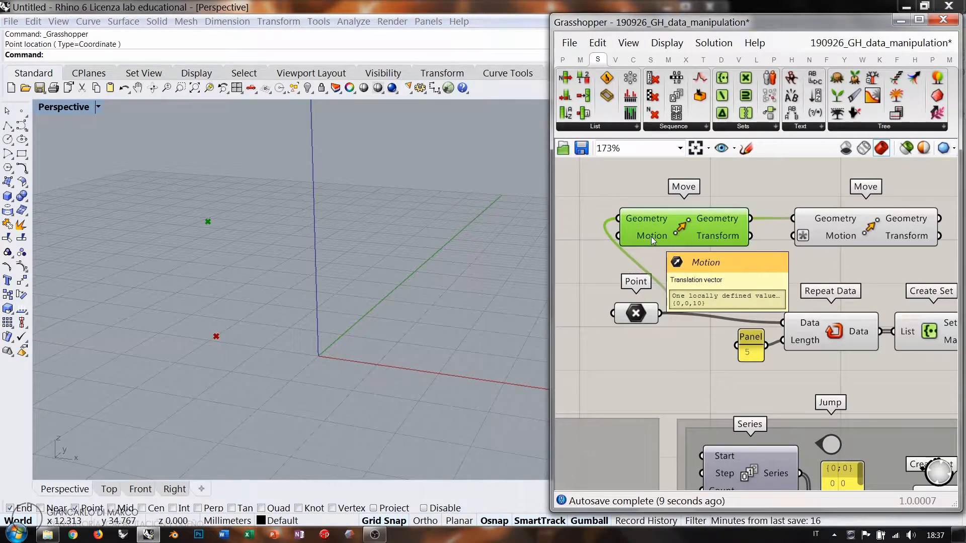
left_click(870, 227)
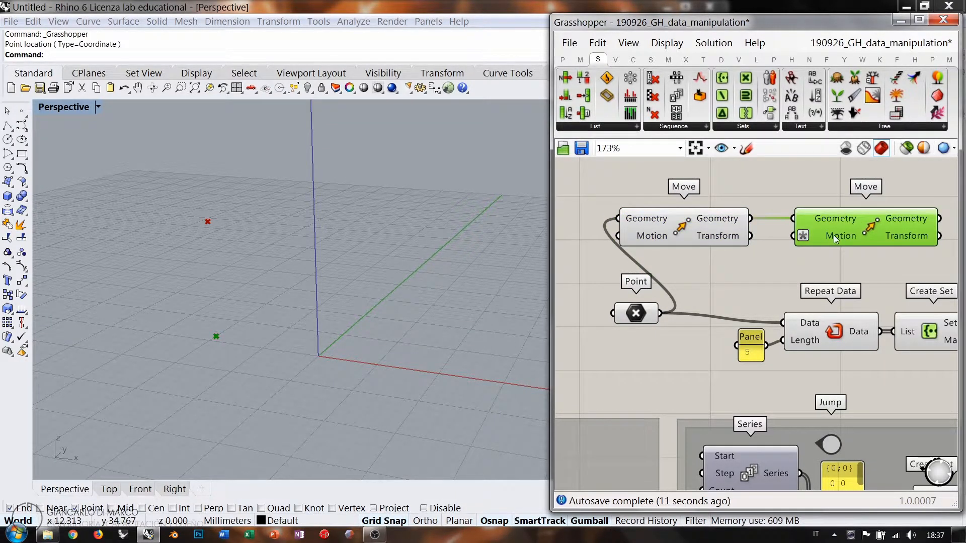
mouse_move(834, 235)
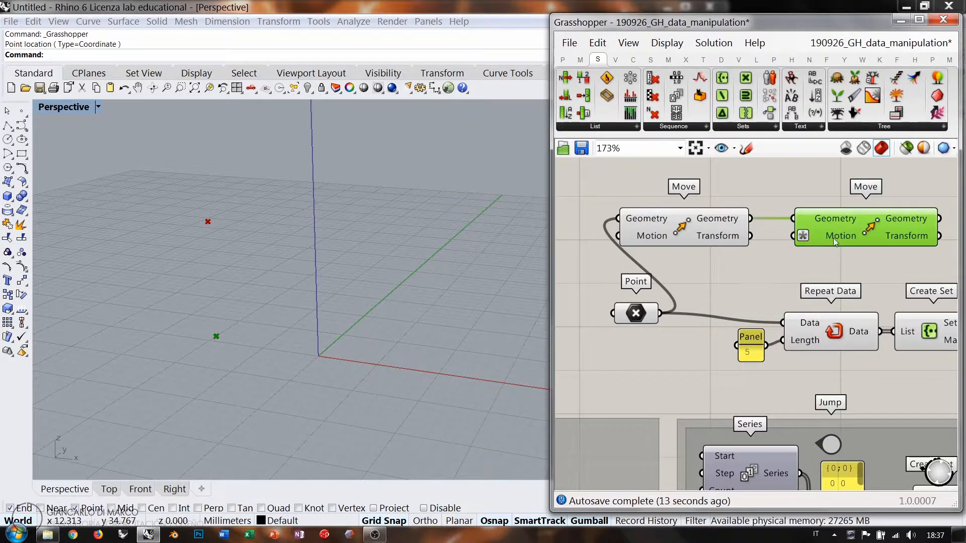
Widen the Grasshopper window and realign the Point parameter and second Move component on the canvas
right_click_drag(816, 301, 726, 291)
mouse_move(818, 210)
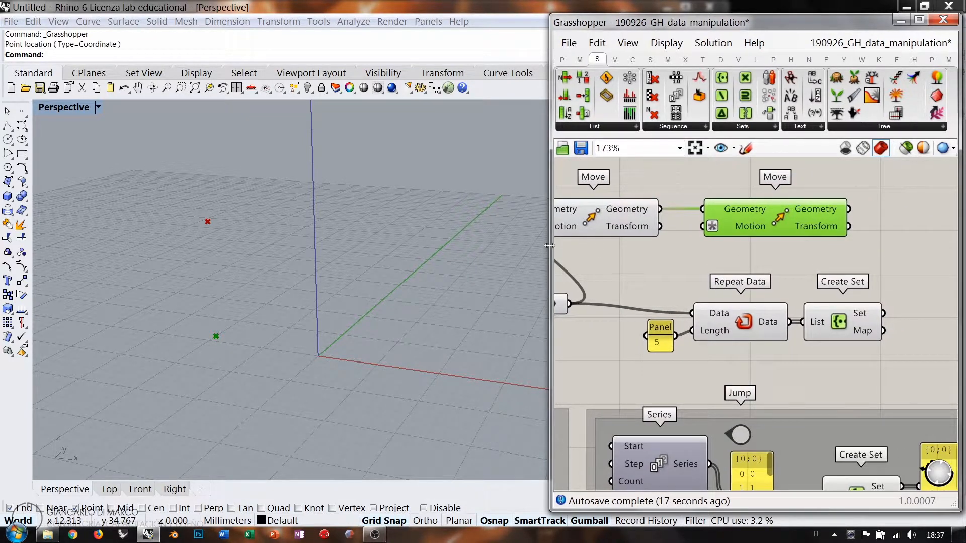
left_click_drag(551, 243, 312, 243)
left_click_drag(406, 311, 375, 320)
left_click_drag(625, 227, 605, 228)
left_click(606, 256)
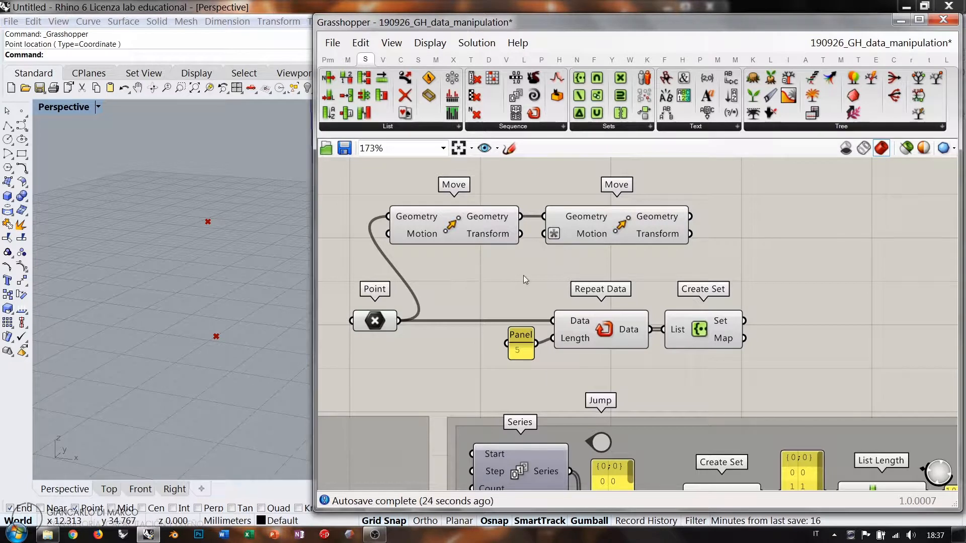
Add the second Move's Geometry output to Repeat Data's Data input alongside the original point and check the data reaching Create Set
left_click_drag(690, 217, 554, 320)
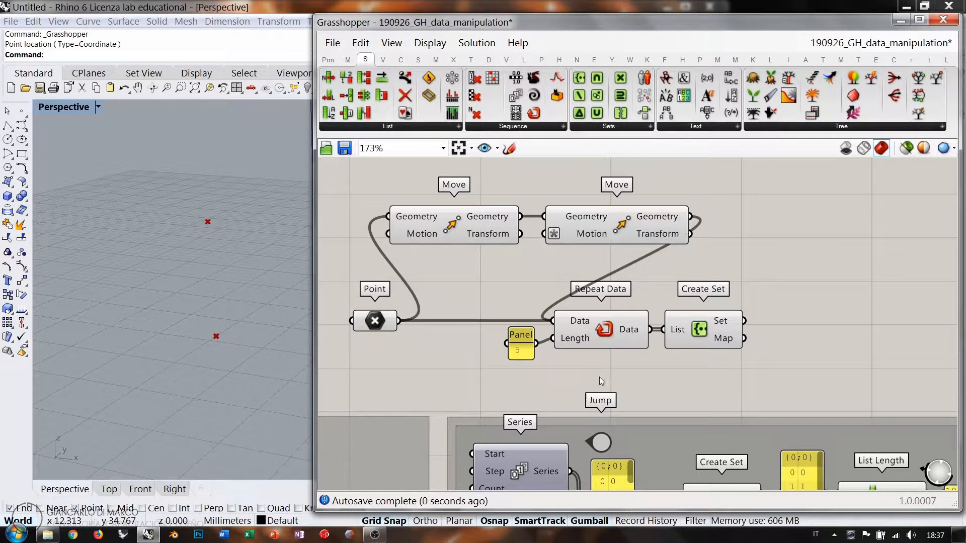
mouse_move(629, 332)
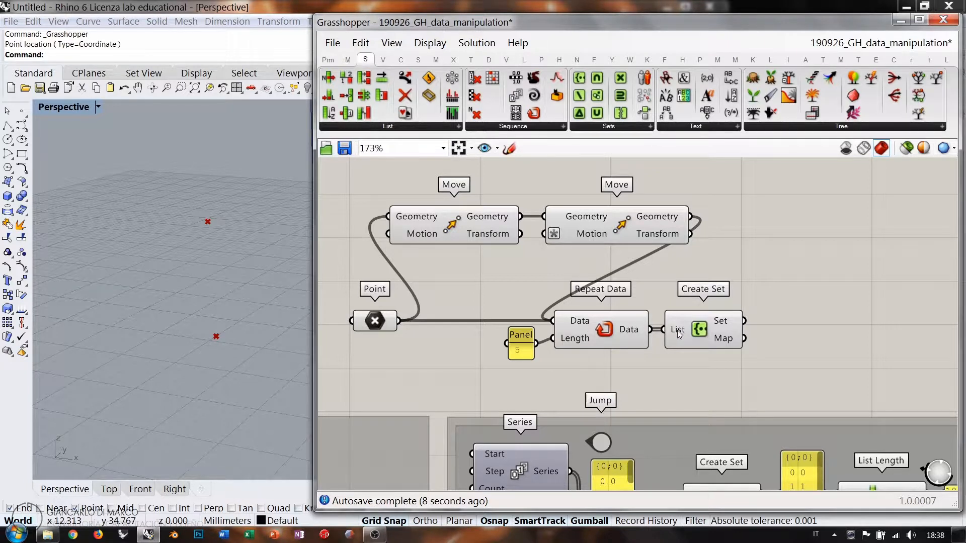
mouse_move(677, 330)
mouse_move(721, 325)
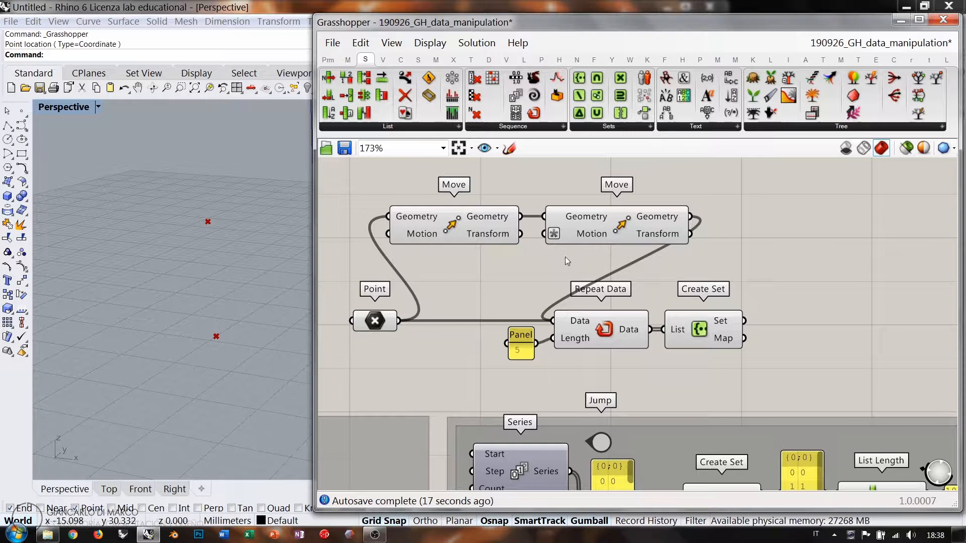
Space out the second Move and Create Set components and examine the repeated points on Create Set's List input
left_click_drag(605, 229, 597, 227)
left_click(604, 250)
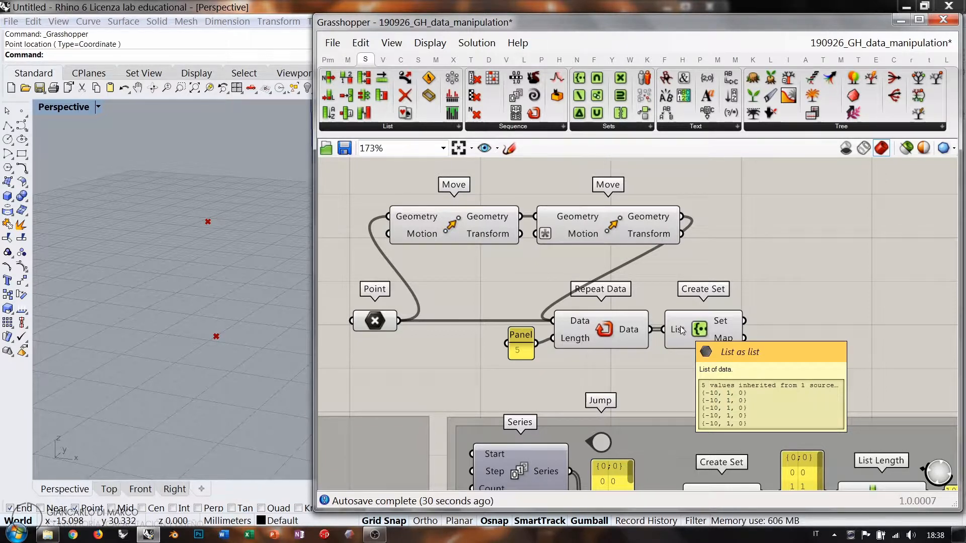
left_click_drag(703, 338, 722, 341)
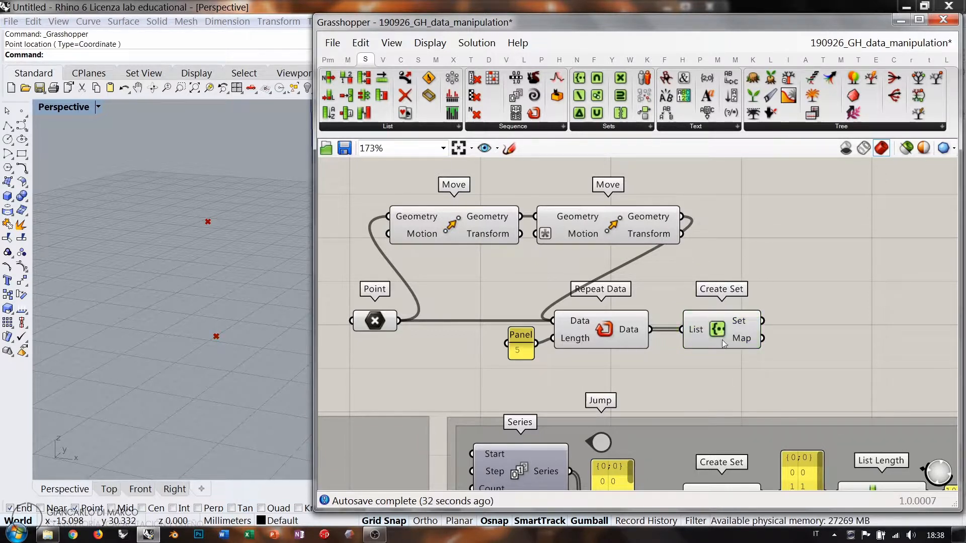
mouse_move(695, 331)
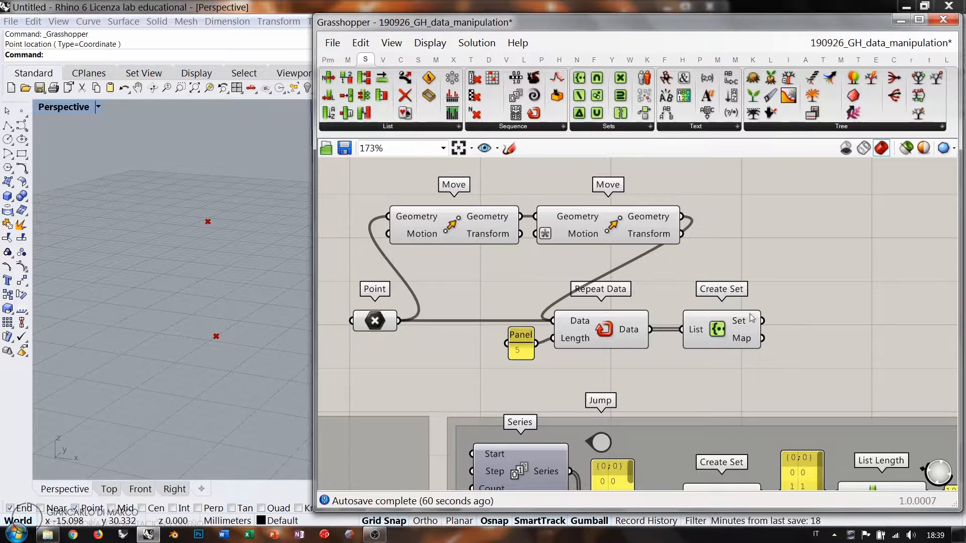
right_click(698, 333)
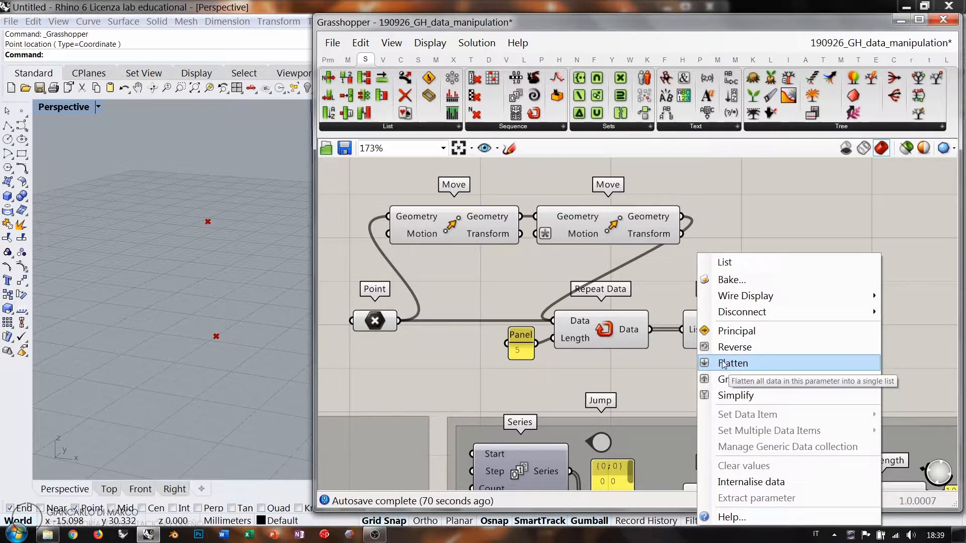
left_click(676, 367)
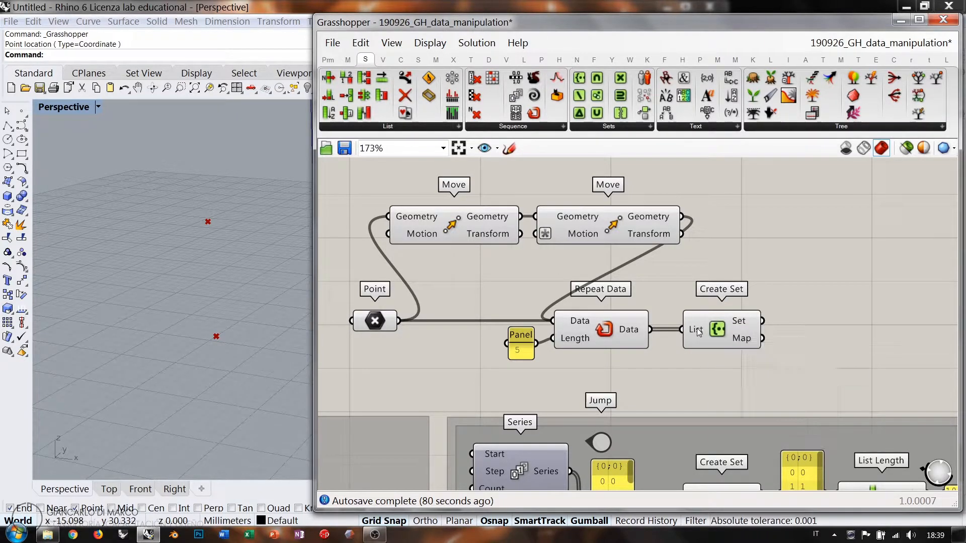
mouse_move(699, 331)
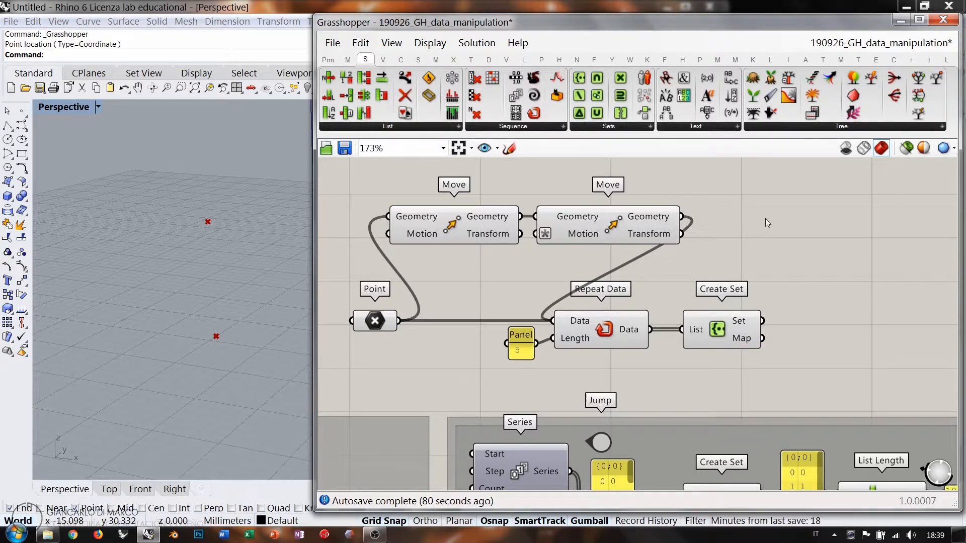
Delete the whole point example, including Point, both Moves, Panel, Repeat Data and Create Set, and return to the prepared Sets examples
left_click_drag(780, 202, 352, 364)
key("Delete")
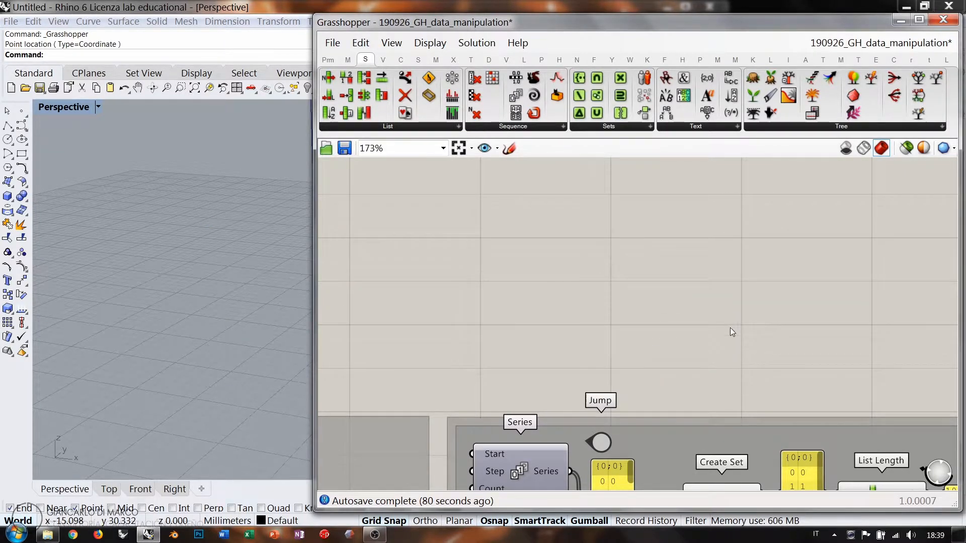
right_click_drag(713, 394, 624, 186)
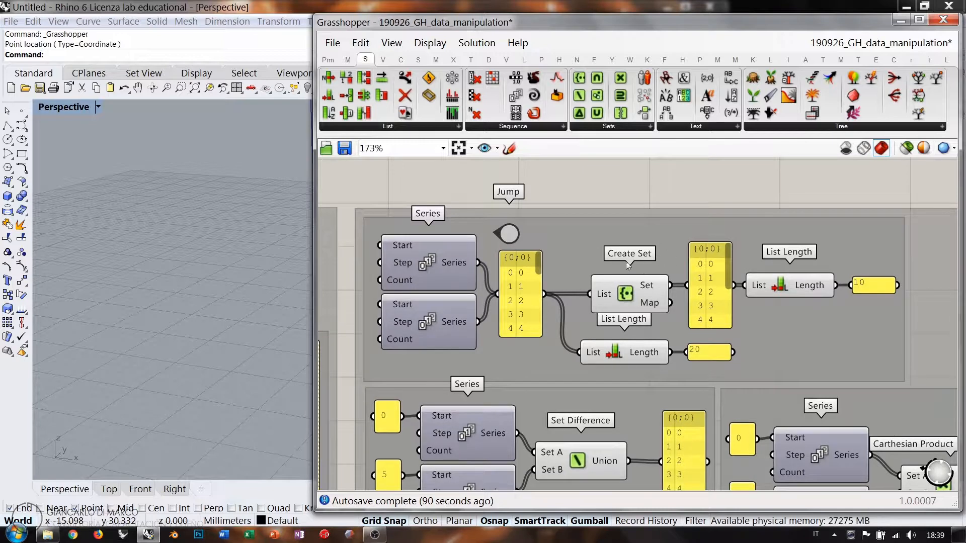
scroll(645, 294, "down", 1)
scroll(615, 230, "down", 1)
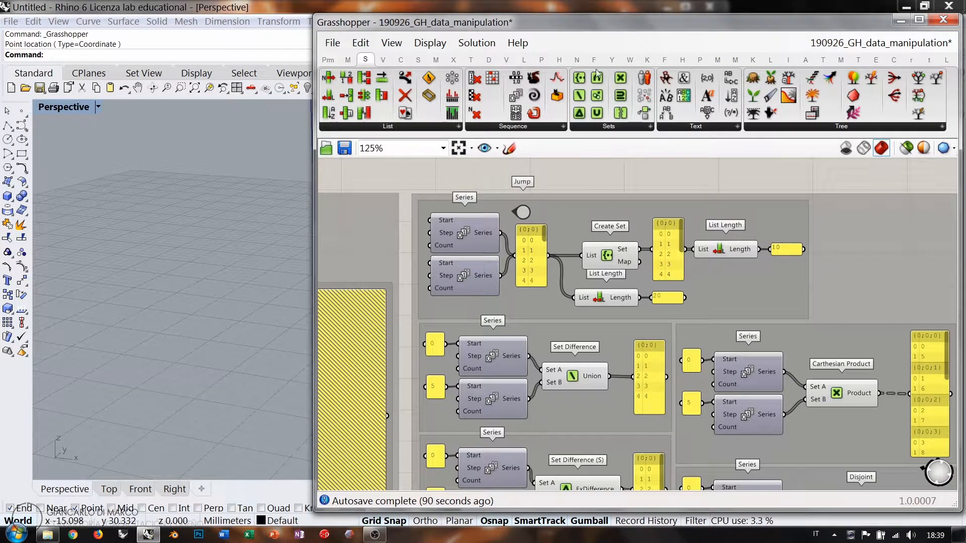
Examine the Set Difference example and compare the output lists of the two Series components feeding it
right_click_drag(593, 367, 601, 346)
scroll(600, 346, "up", 3)
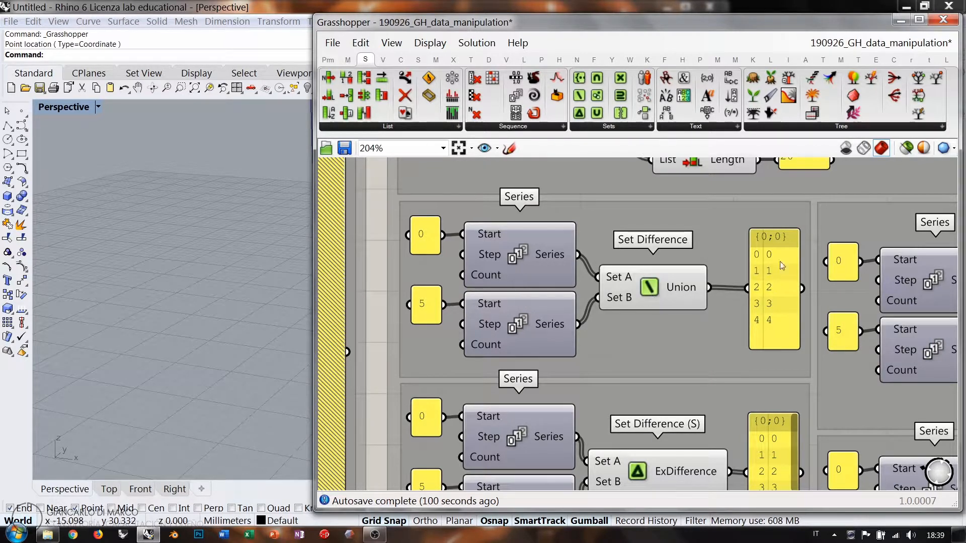
mouse_move(656, 285)
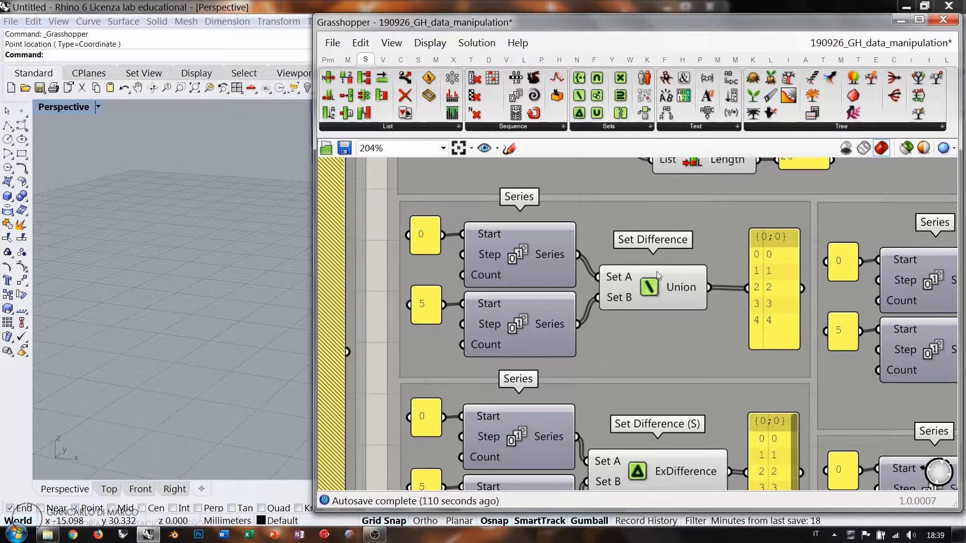
left_click(523, 256)
left_click(515, 318)
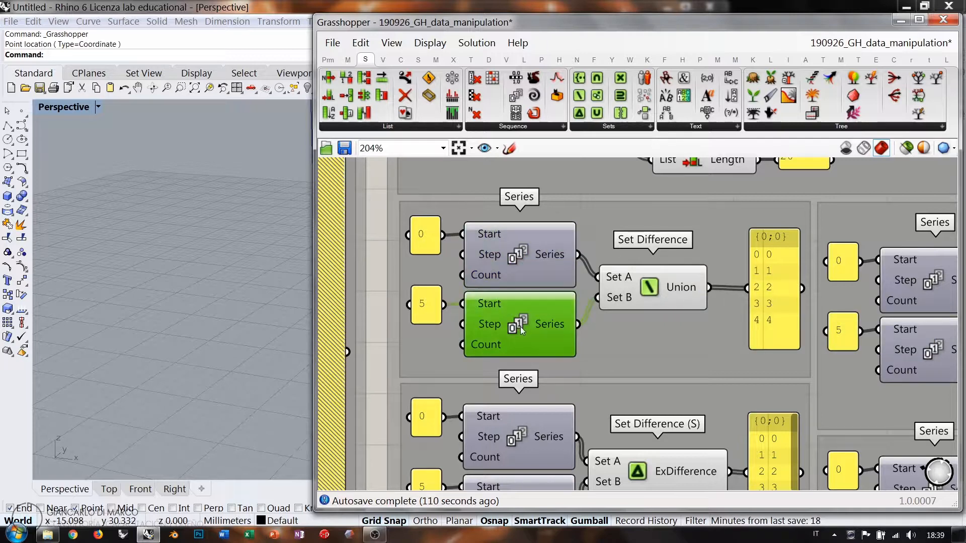
key("Escape")
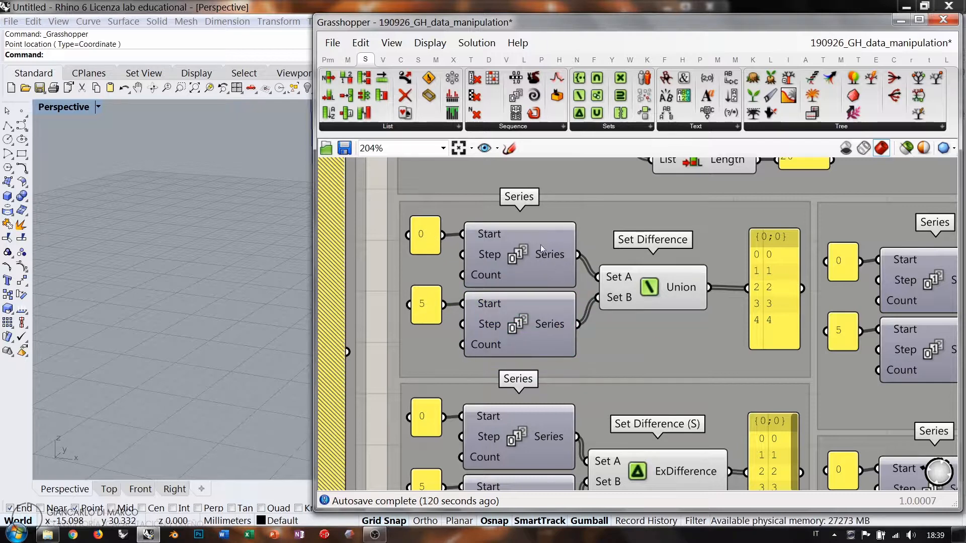
mouse_move(550, 255)
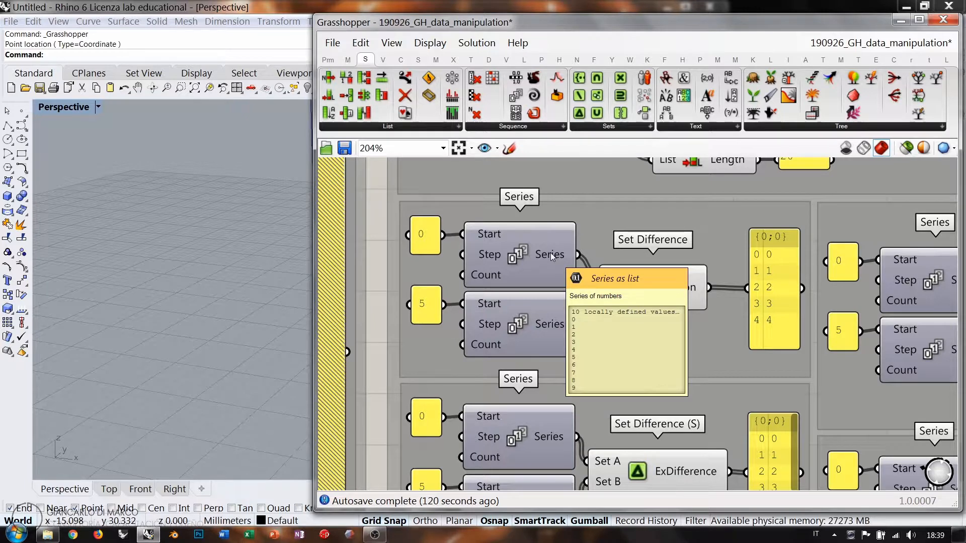
mouse_move(554, 327)
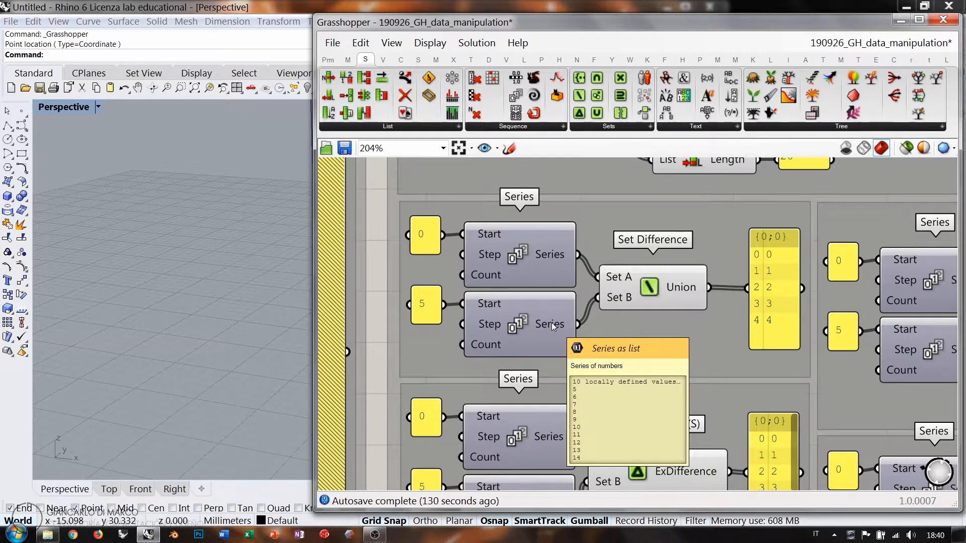
left_click_drag(774, 283, 769, 282)
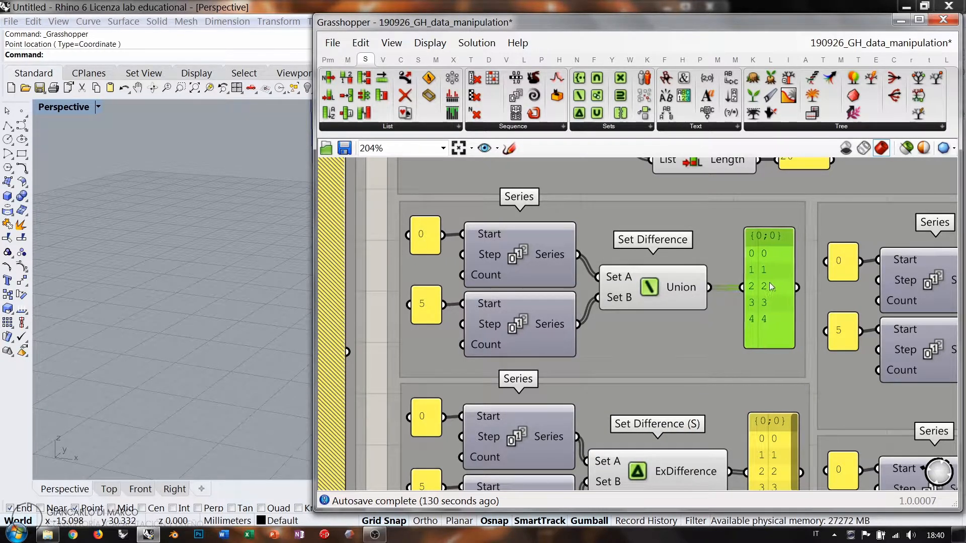
key("ctrl+z")
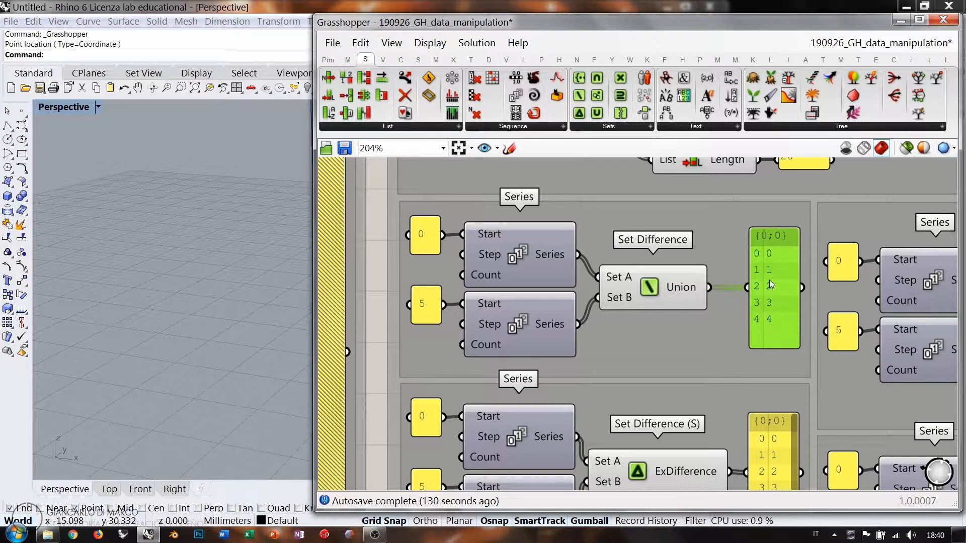
left_click(726, 274)
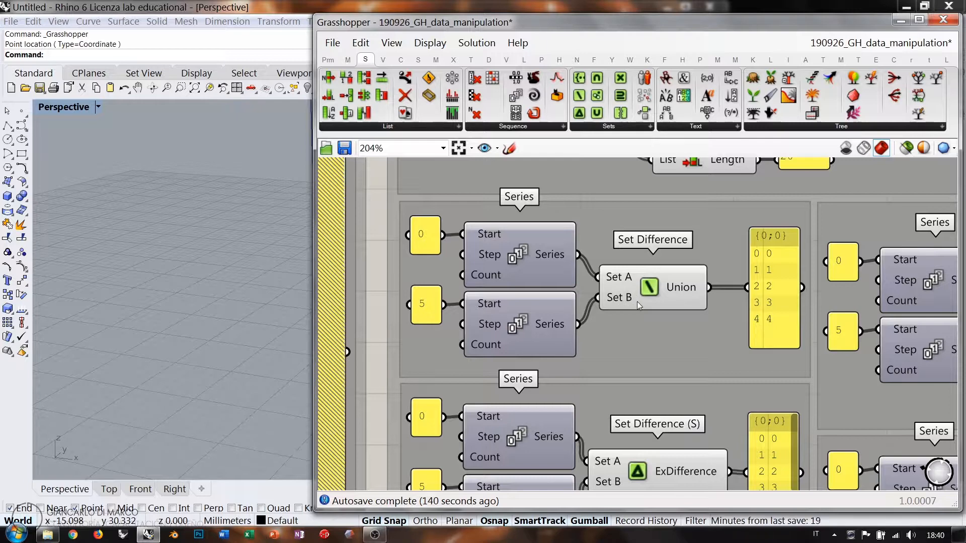
Check the data on Set Difference's Set A and Set B inputs against the resulting list
mouse_move(626, 297)
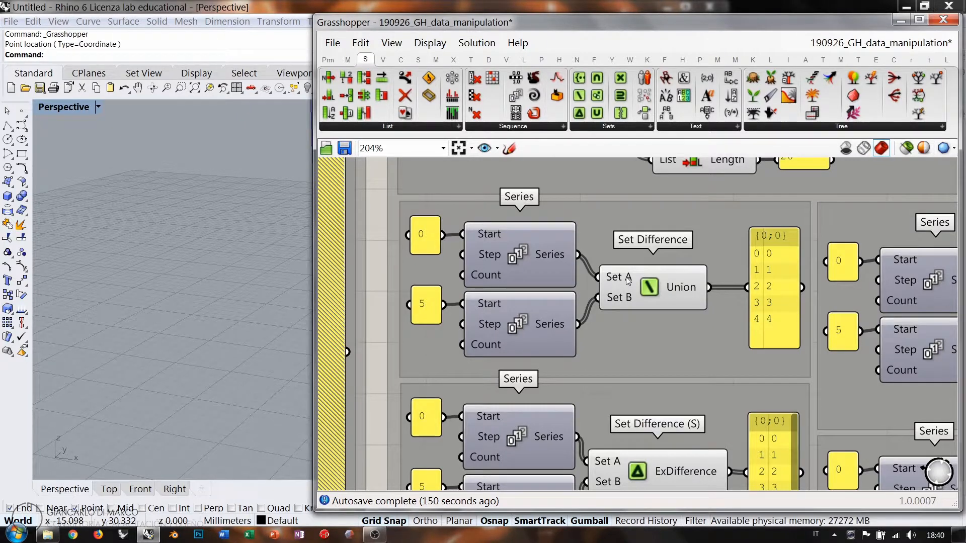
mouse_move(627, 280)
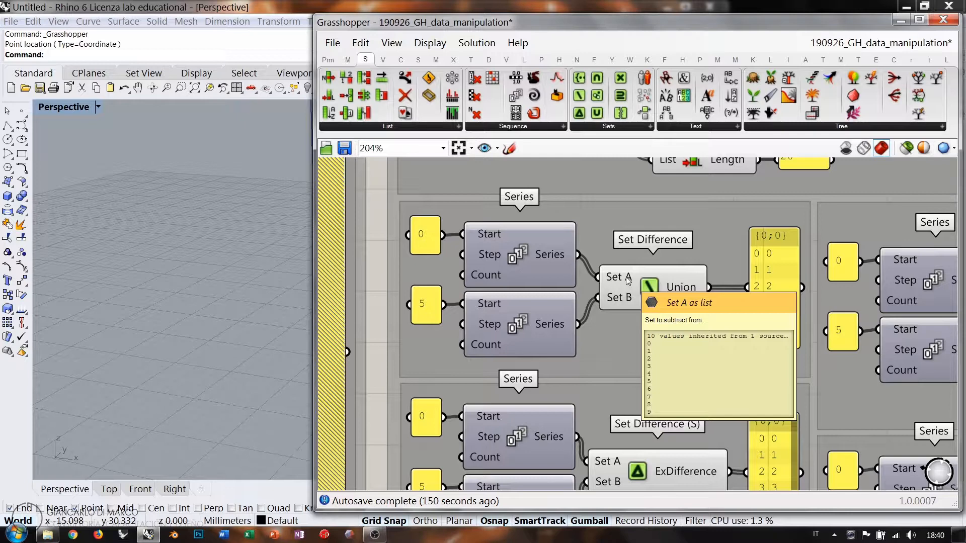
right_click_drag(758, 315, 733, 271)
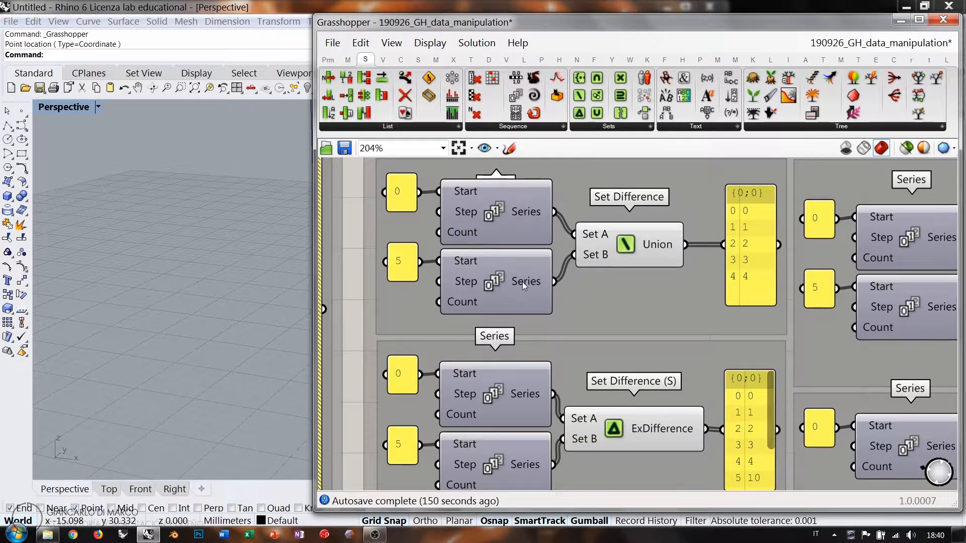
Recheck the output lists of the two Series components against Set Difference's result
mouse_move(529, 282)
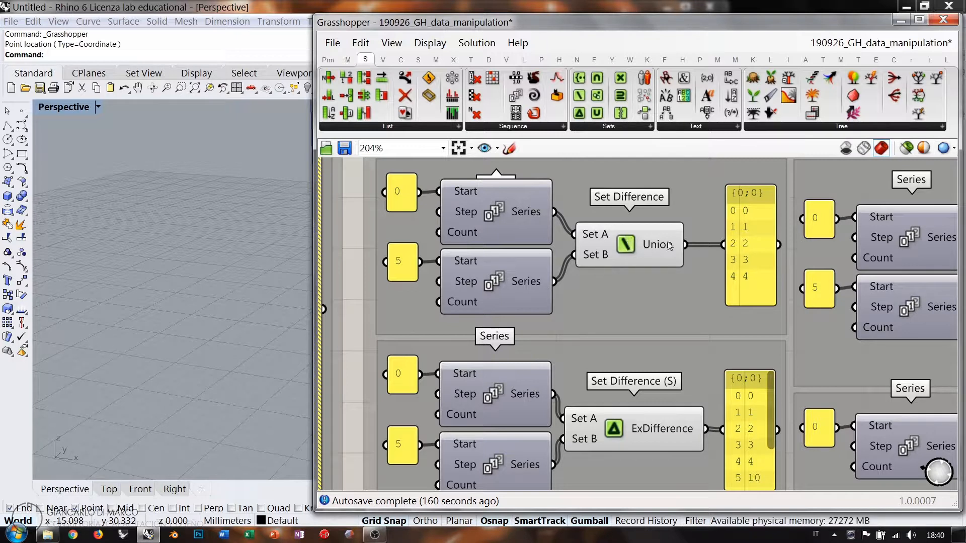
left_click(492, 214)
key("Escape")
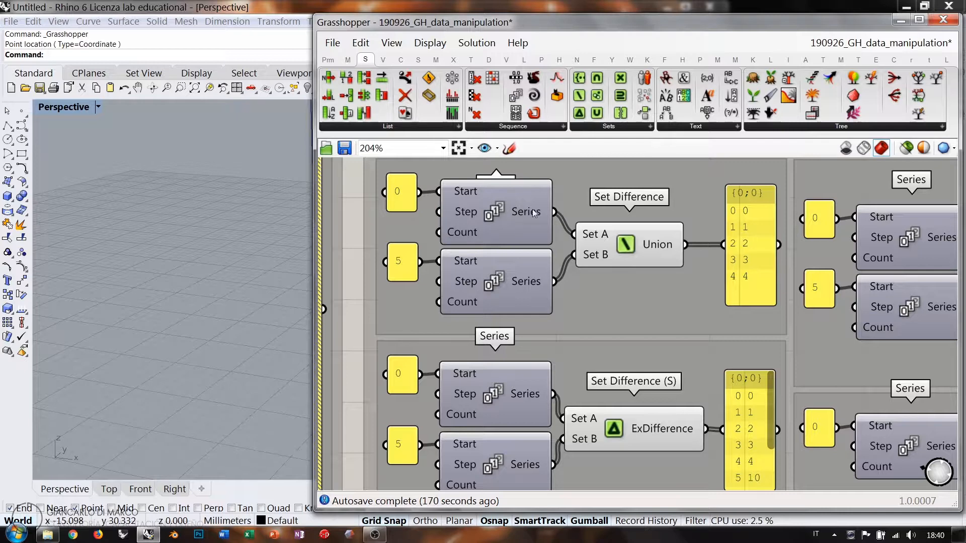
mouse_move(531, 210)
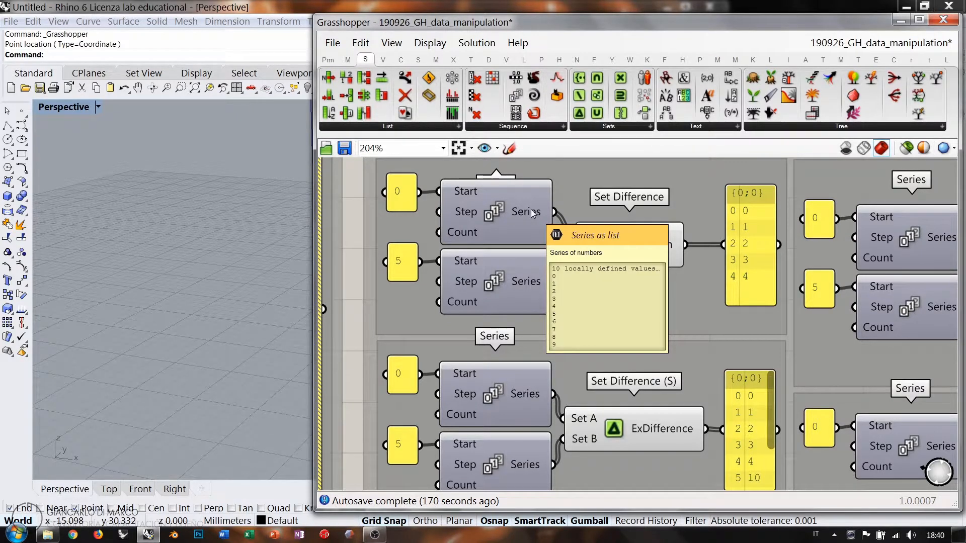
Examine the Set Difference (S) example, comparing both Series outputs with the full list in the ExDifference result panel
right_click_drag(638, 348, 608, 342)
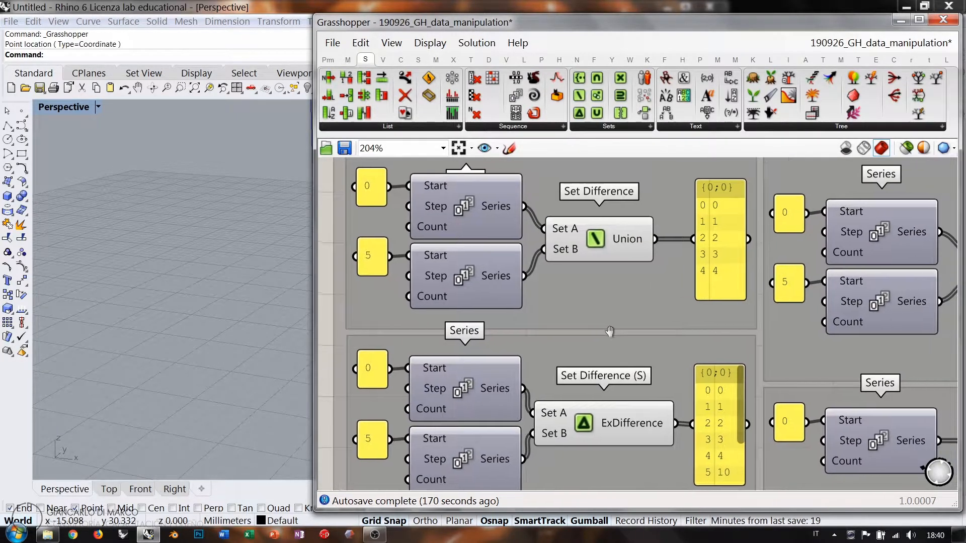
scroll(606, 304, "down", 1)
right_click_drag(567, 377, 638, 342)
scroll(595, 254, "up", 1)
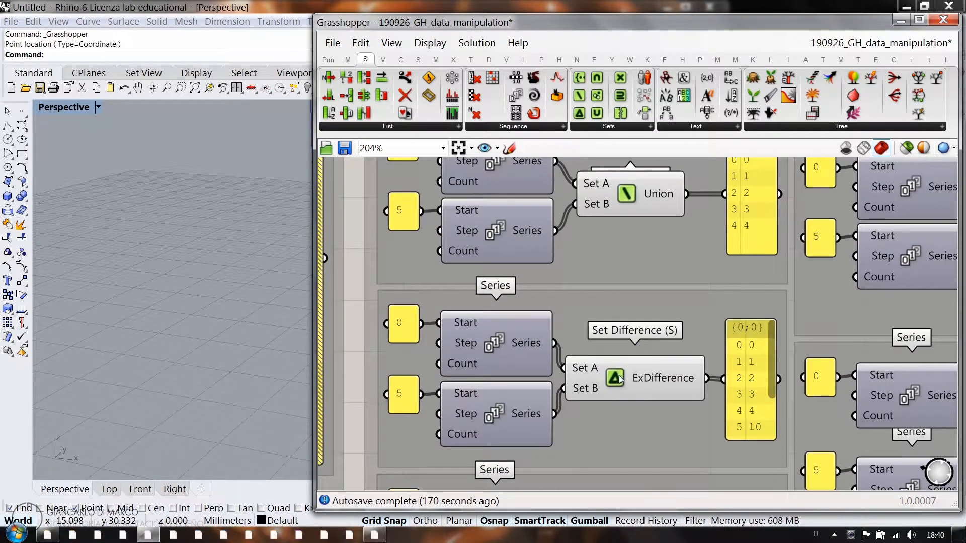
mouse_move(619, 380)
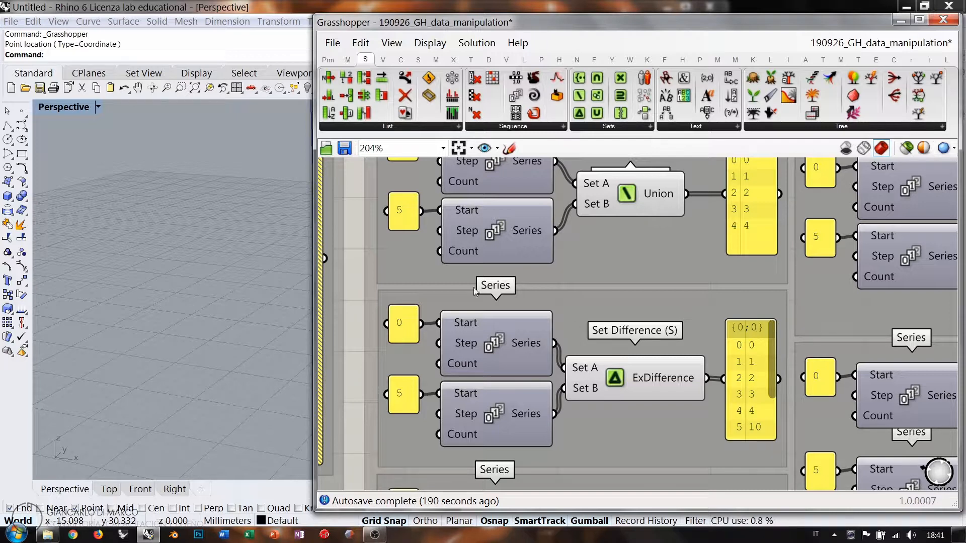
mouse_move(529, 344)
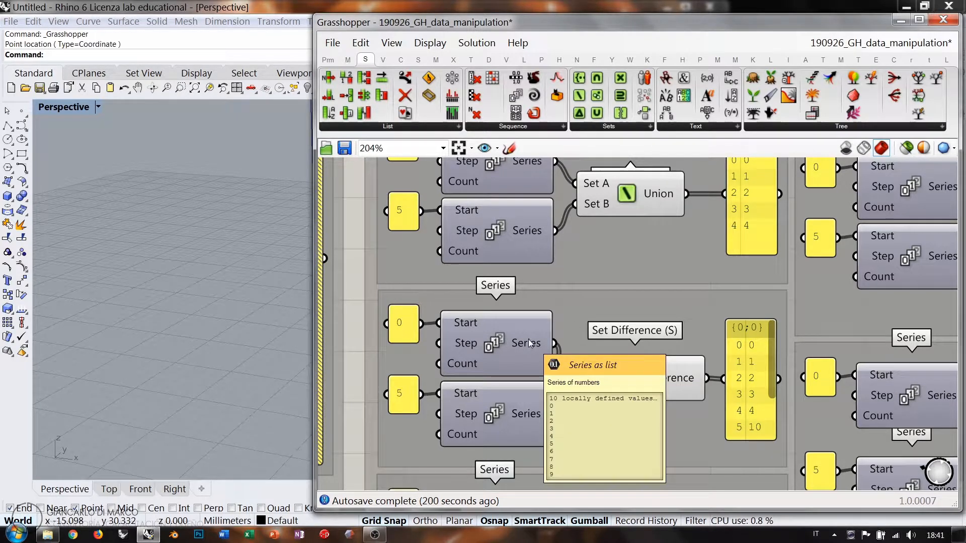
mouse_move(532, 414)
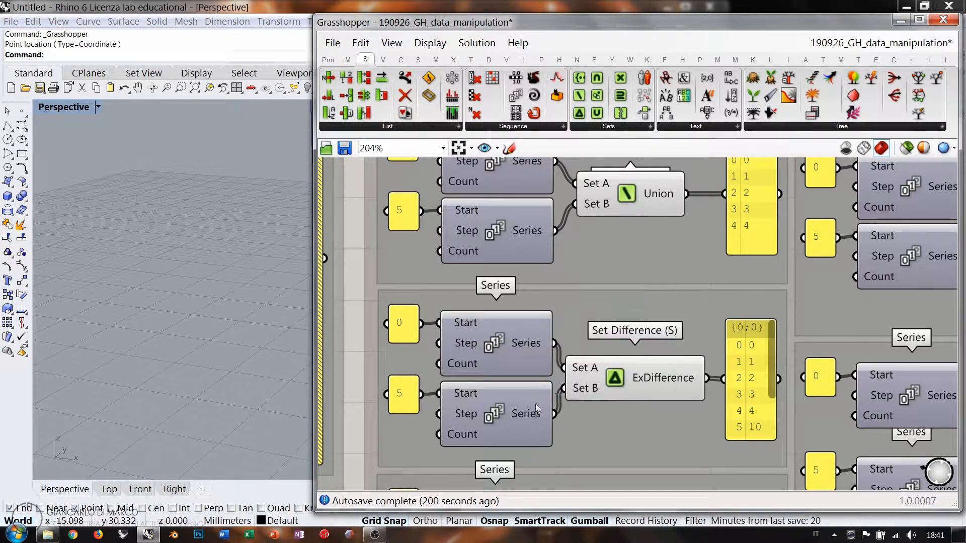
right_click_drag(701, 375, 682, 303)
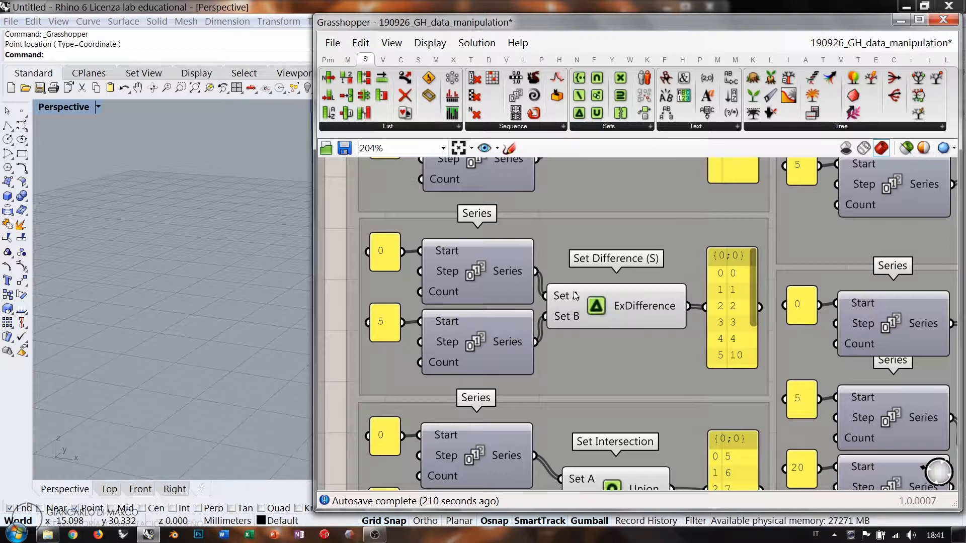
left_click_drag(754, 276, 753, 332)
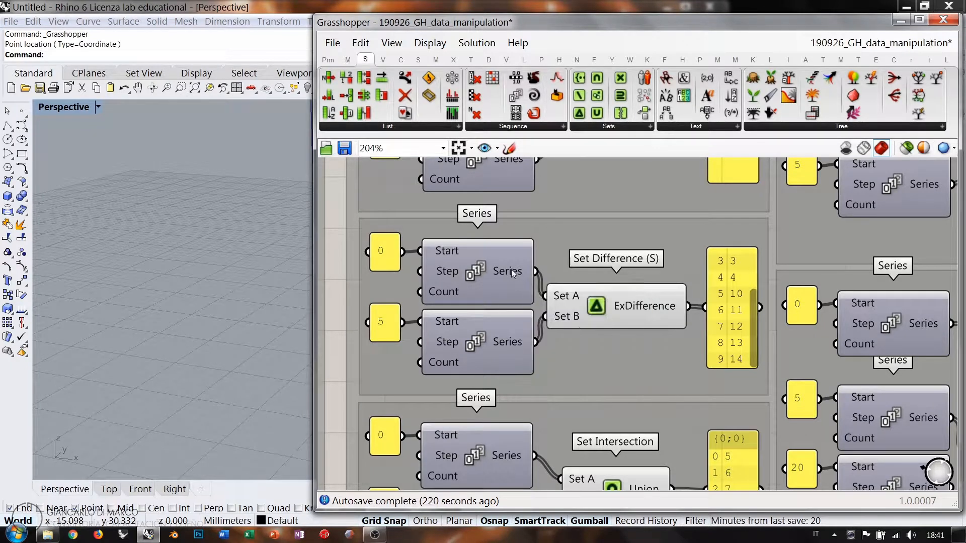
mouse_move(516, 342)
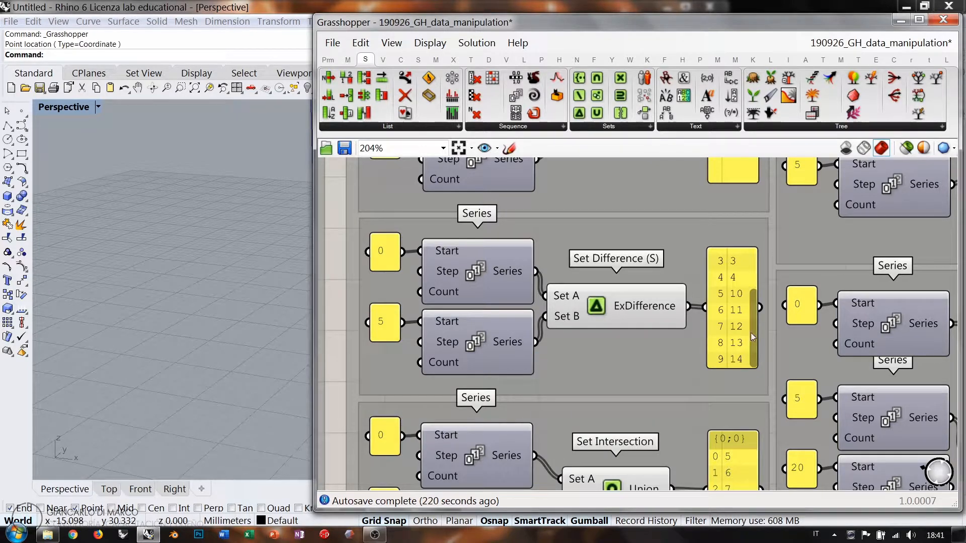
left_click_drag(752, 336, 755, 272)
Examine the Set Intersection example and the values in its result panel
right_click_drag(633, 391, 643, 235)
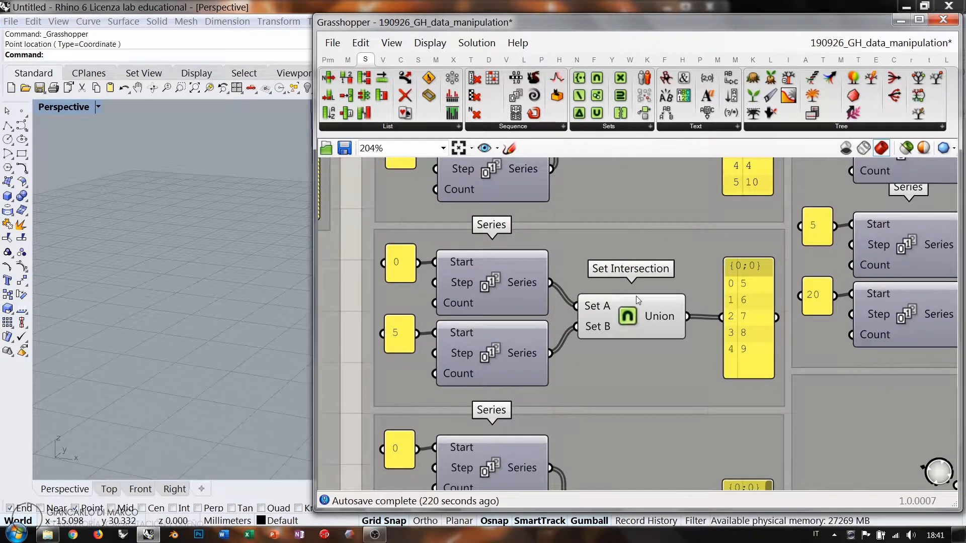
right_click_drag(602, 262, 591, 354)
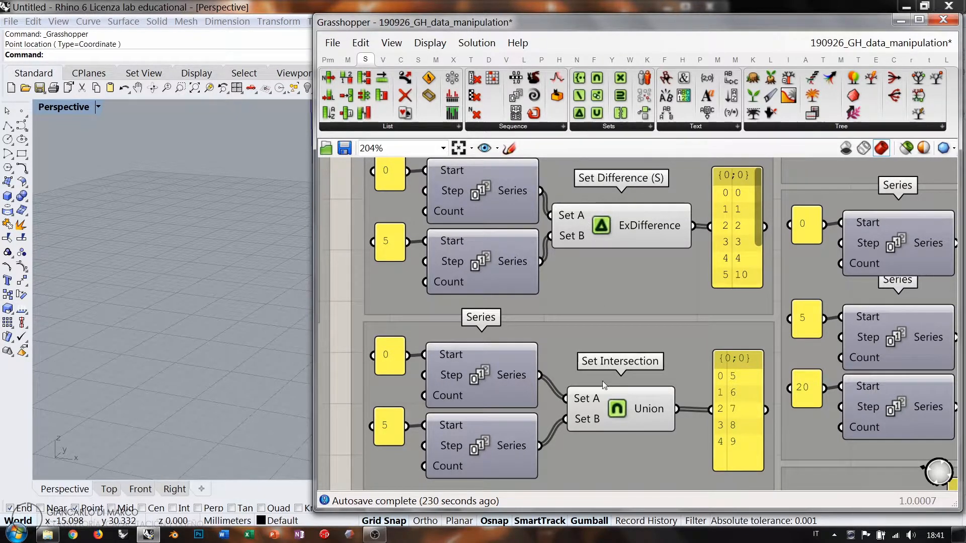
right_click_drag(602, 382, 605, 313)
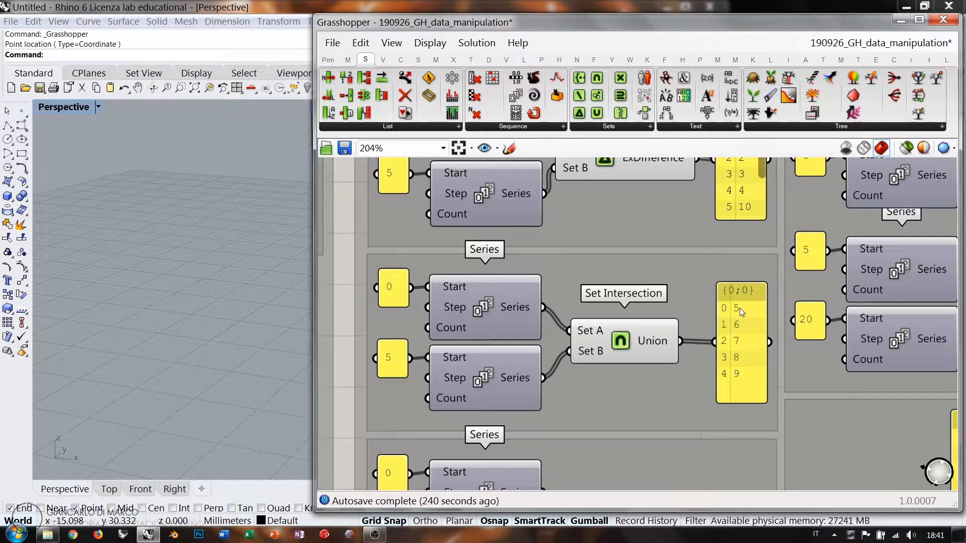
left_click(748, 350)
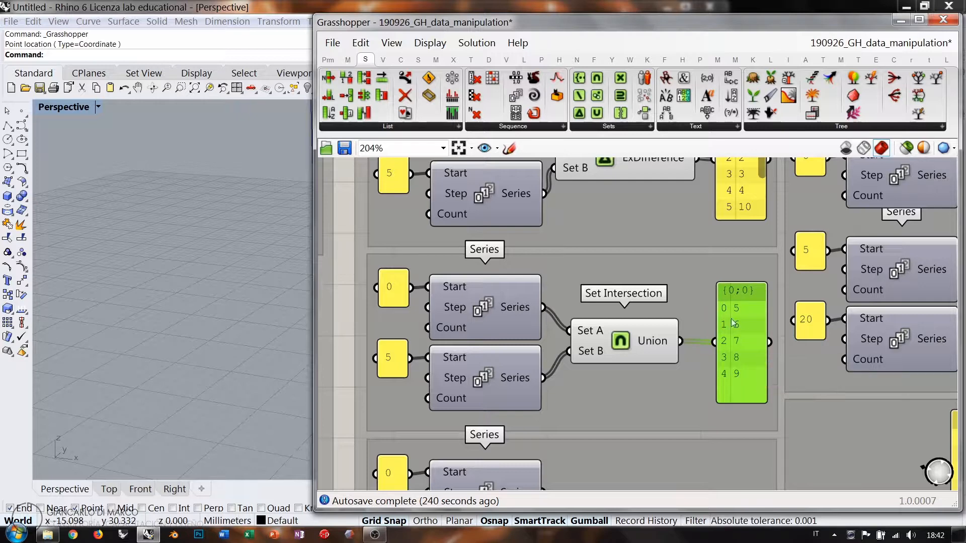
Examine the Set Majority example, reading its component description and the output lists of the three Series feeding it
right_click_drag(703, 349, 691, 222)
right_click_drag(656, 343, 664, 261)
right_click_drag(636, 365, 644, 326)
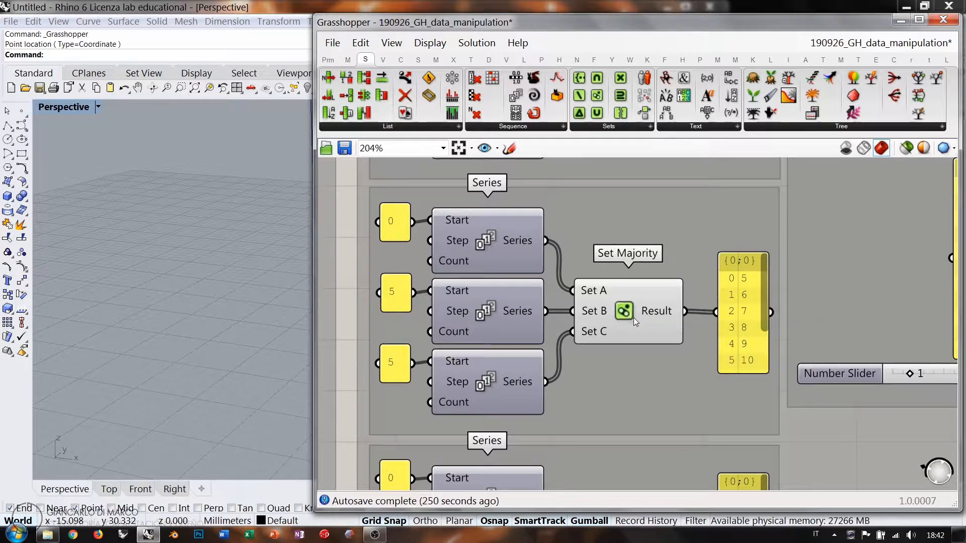
scroll(623, 314, "up", 5)
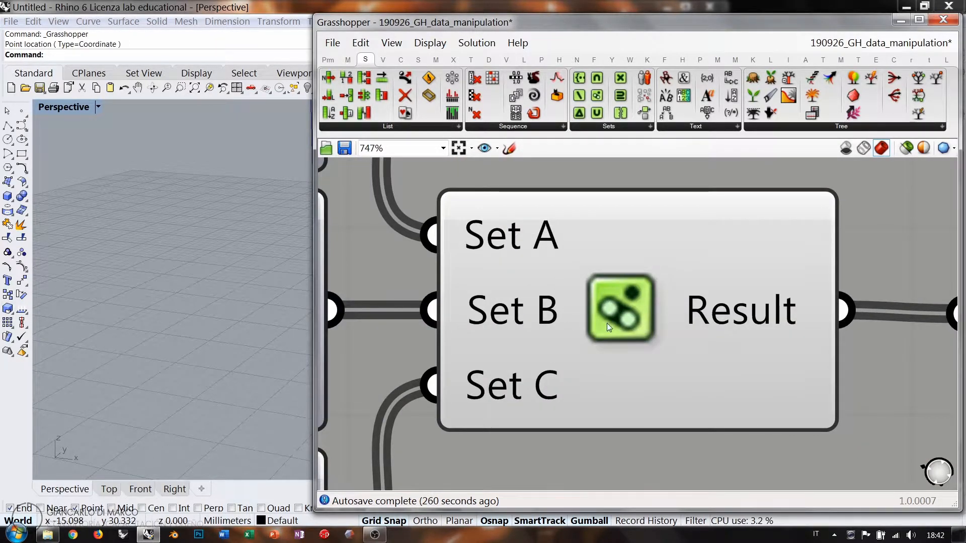
scroll(672, 311, "down", 4)
scroll(674, 294, "down", 1)
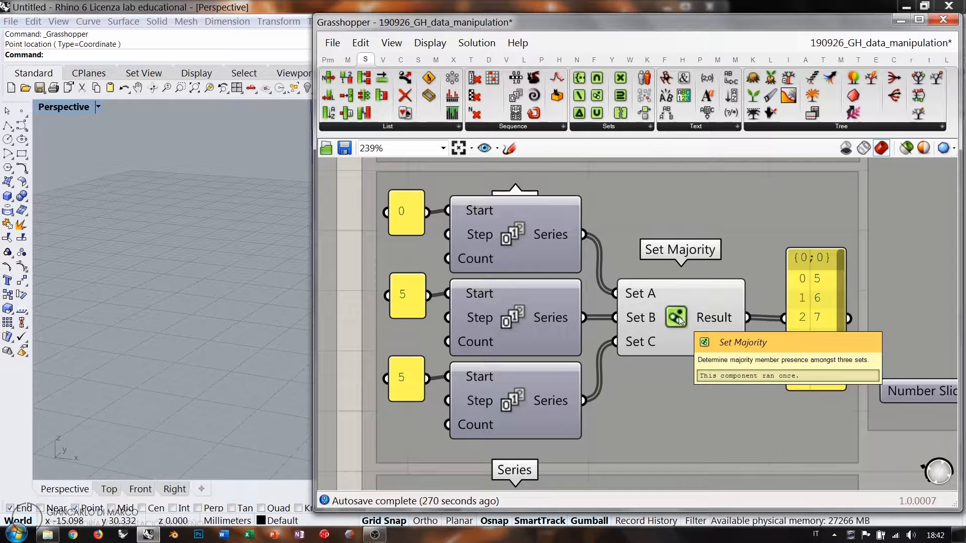
mouse_move(549, 233)
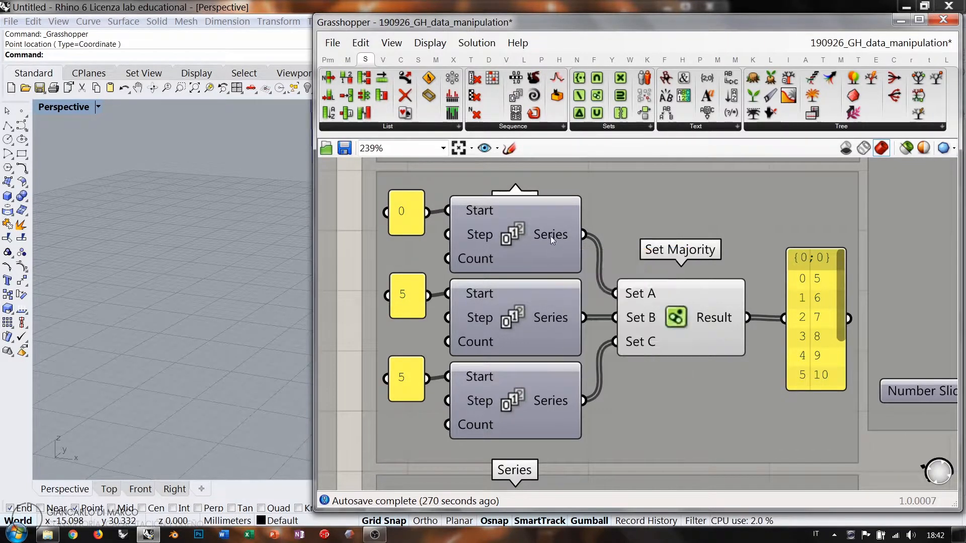
mouse_move(551, 316)
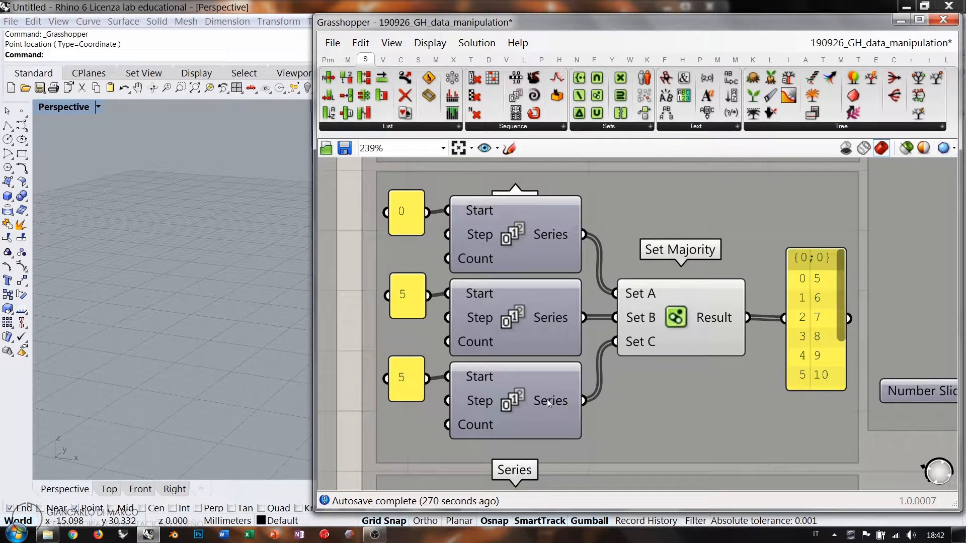
mouse_move(548, 401)
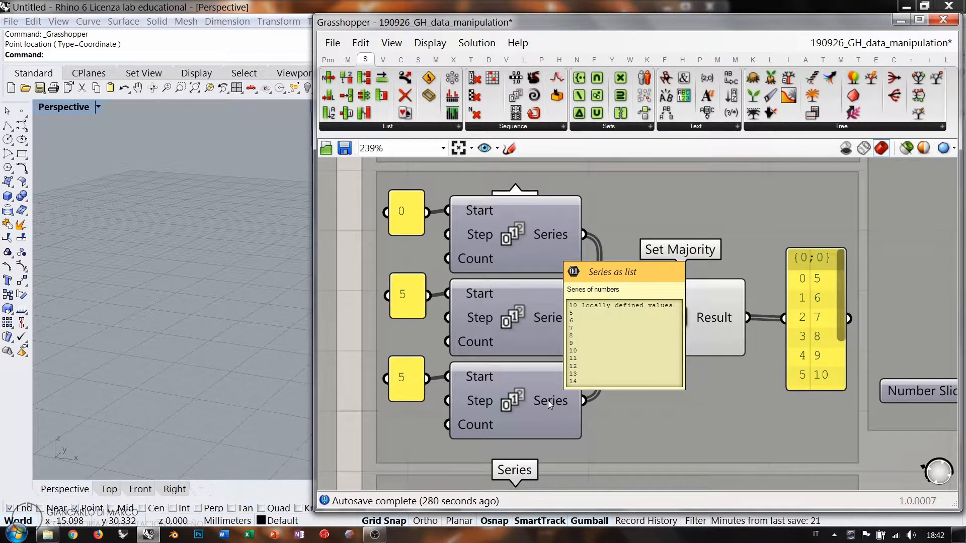
Enlarge the Set Majority result panel until its whole list fits, keeping it beside the component
left_click_drag(824, 390, 821, 444)
left_click_drag(818, 353, 820, 322)
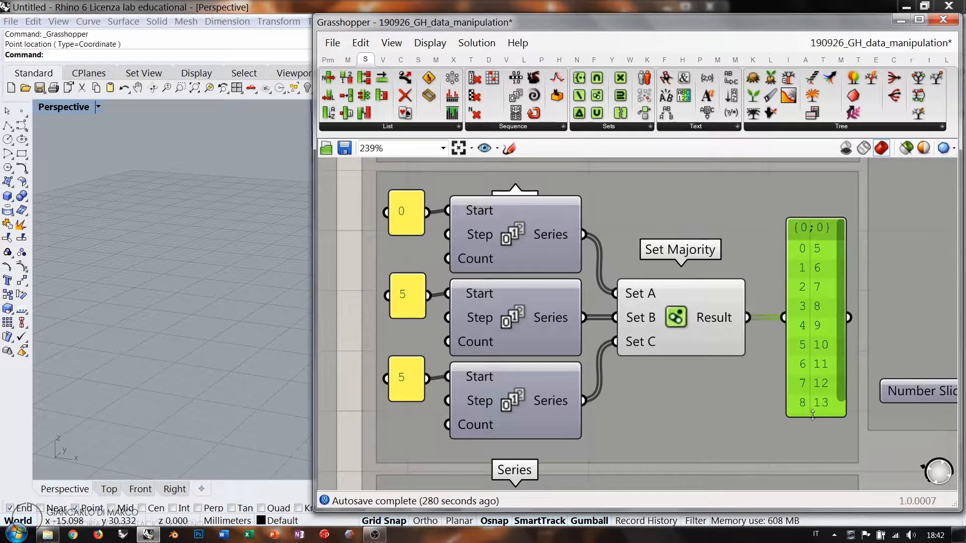
left_click_drag(813, 416, 814, 443)
left_click_drag(822, 323, 817, 316)
key("ctrl+z")
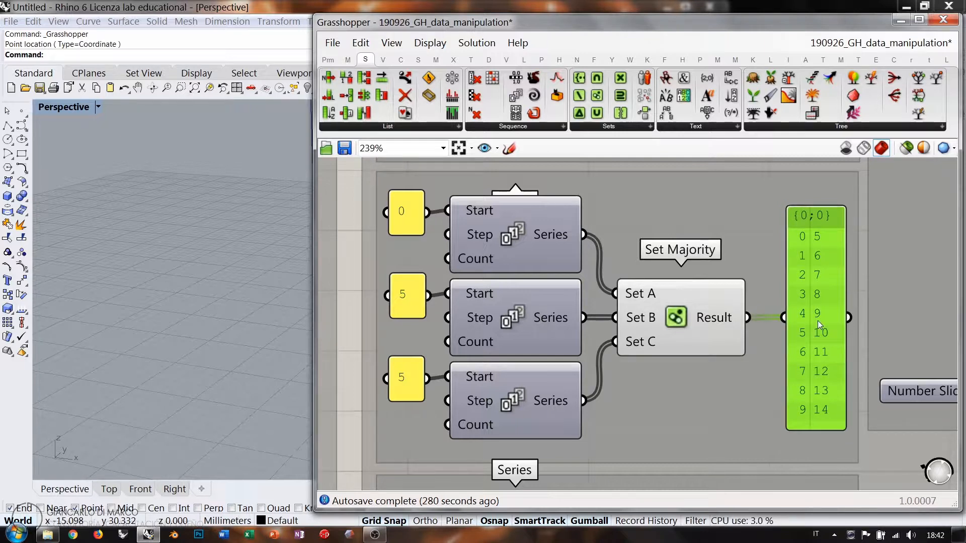
Set the start value of Set Majority's third Series to 10 and compare the three Series output lists
left_click(679, 320)
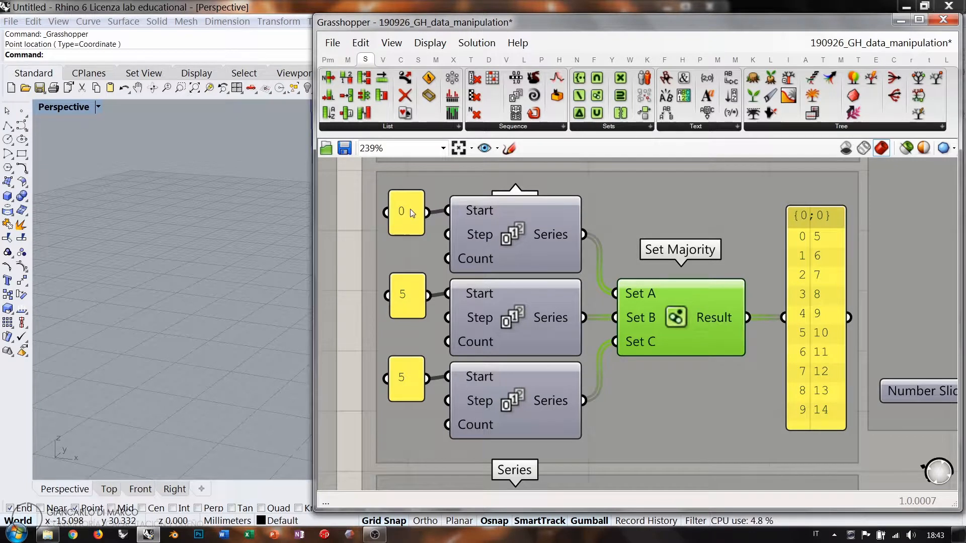
double_click(401, 378)
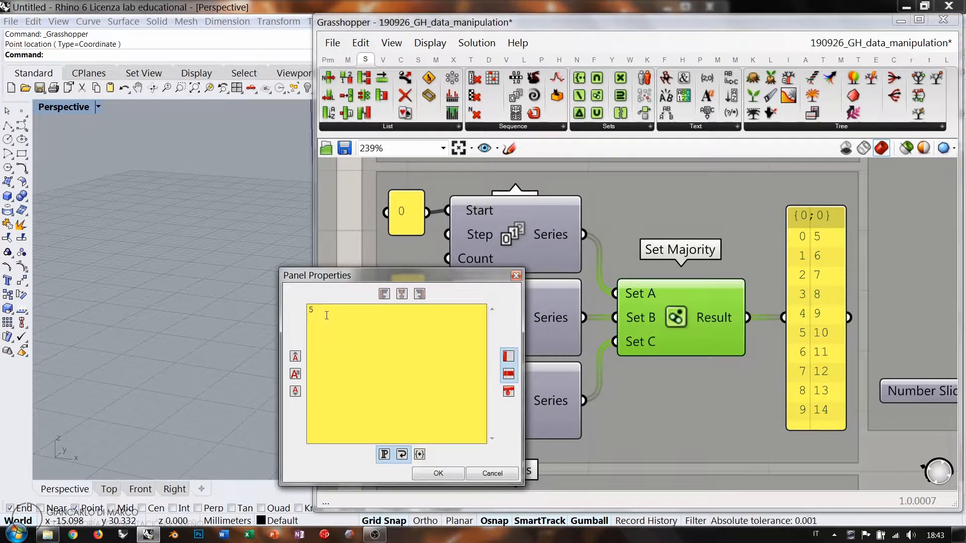
type("10")
left_click(438, 474)
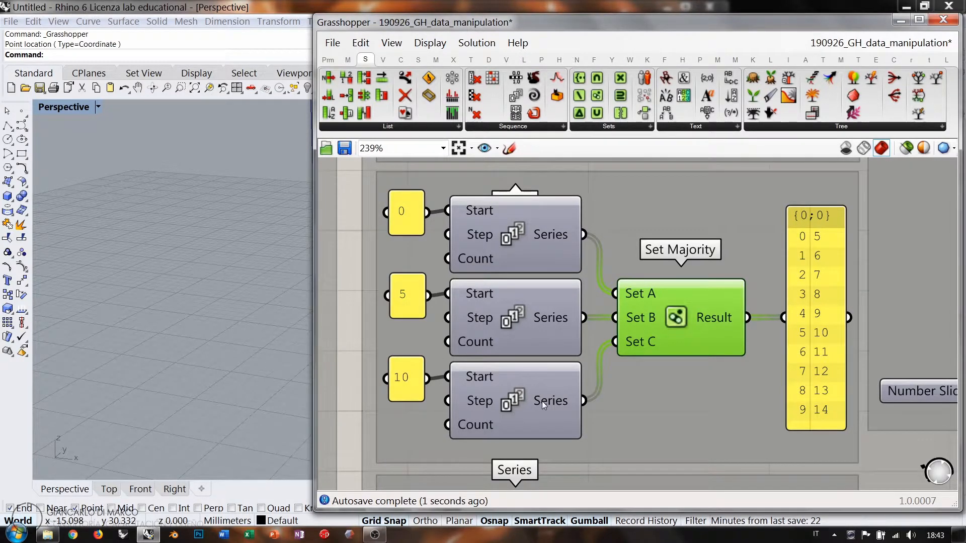
mouse_move(542, 402)
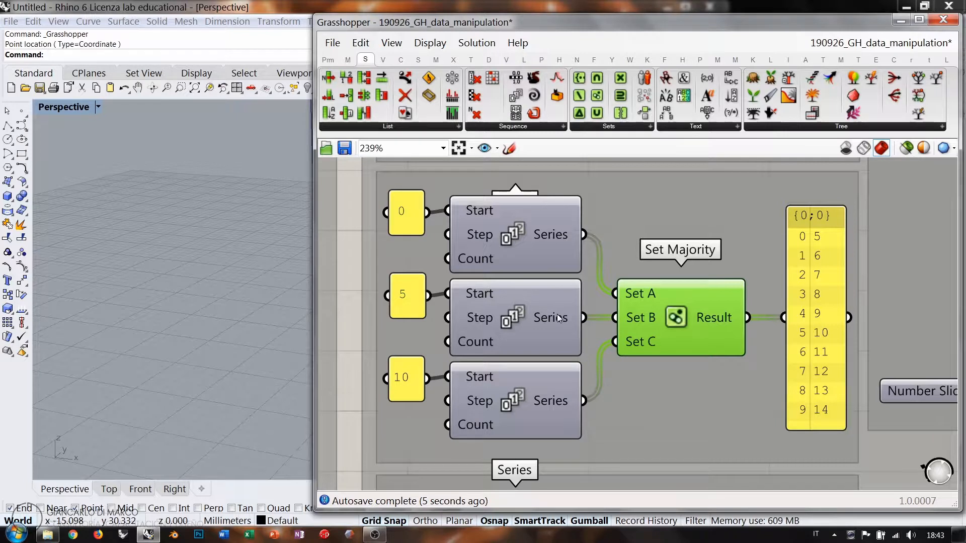
mouse_move(548, 237)
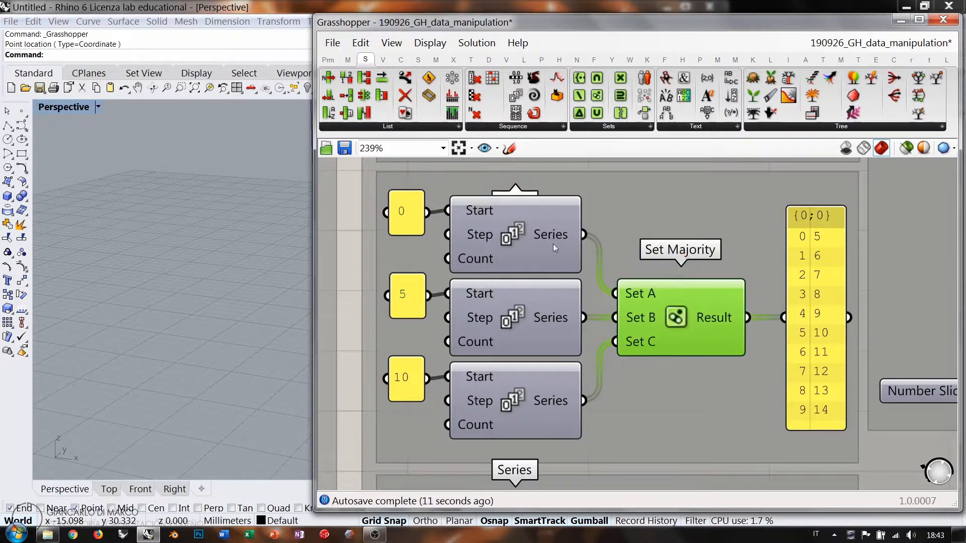
mouse_move(554, 321)
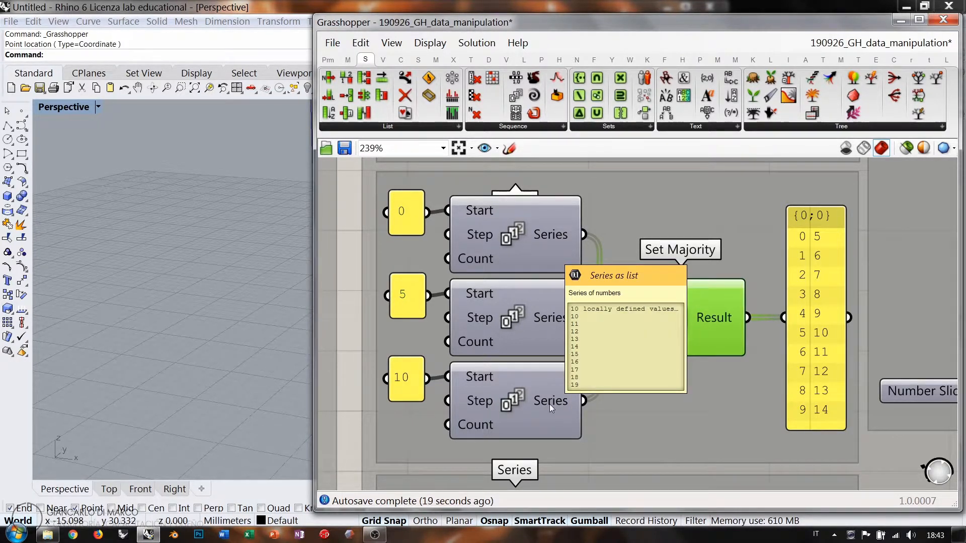
Set the third Series' start value to 15 and compare the first two Series with Set Majority's result
double_click(402, 379)
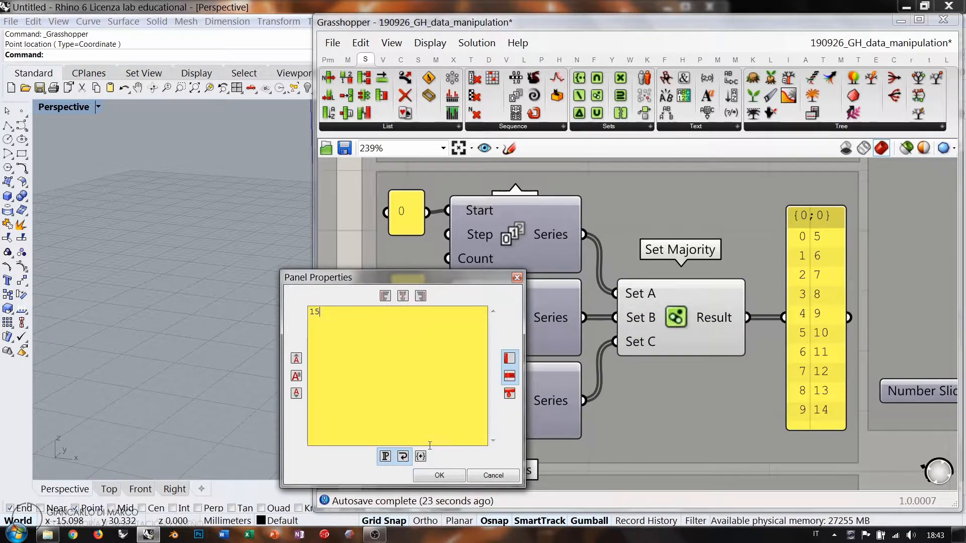
left_click(439, 475)
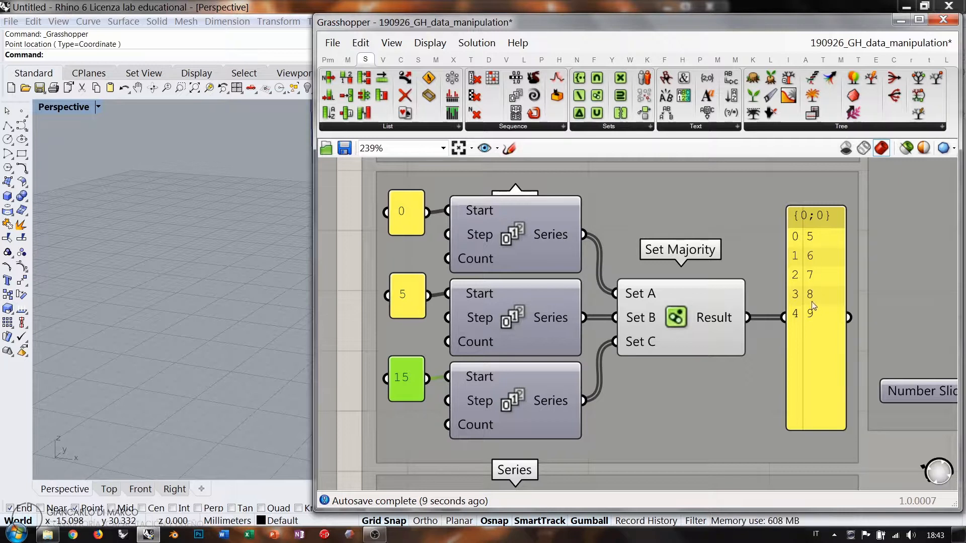
left_click(531, 270)
left_click(532, 318, "shift")
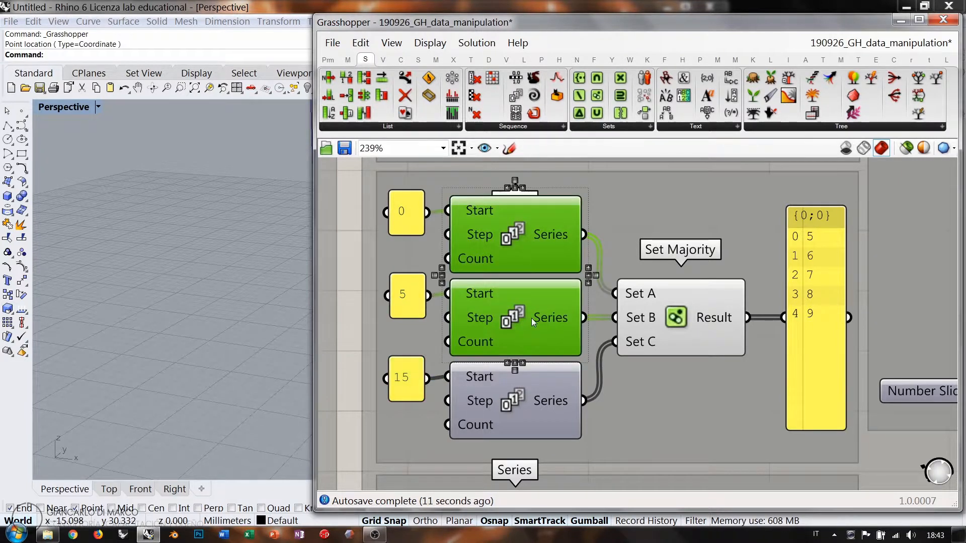
left_click(724, 294)
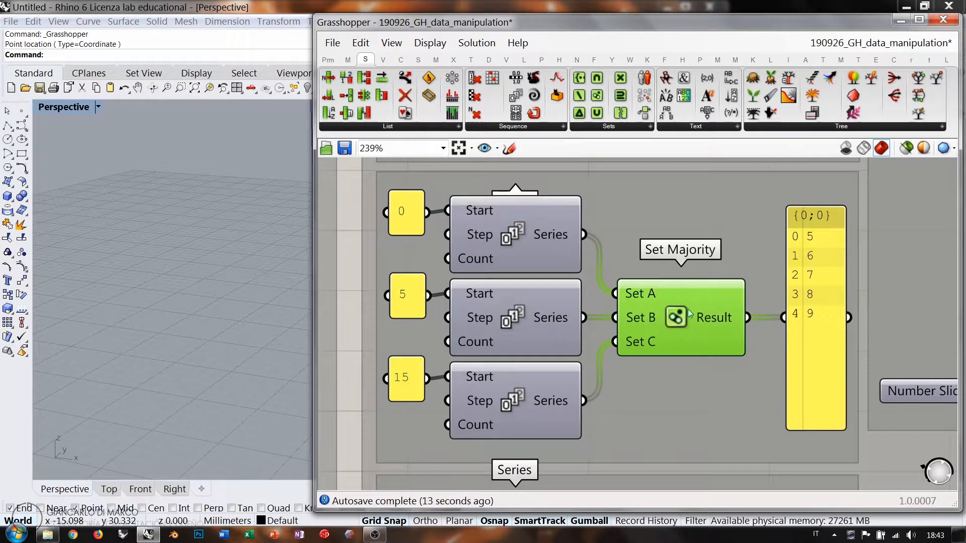
left_click(675, 319, "ctrl")
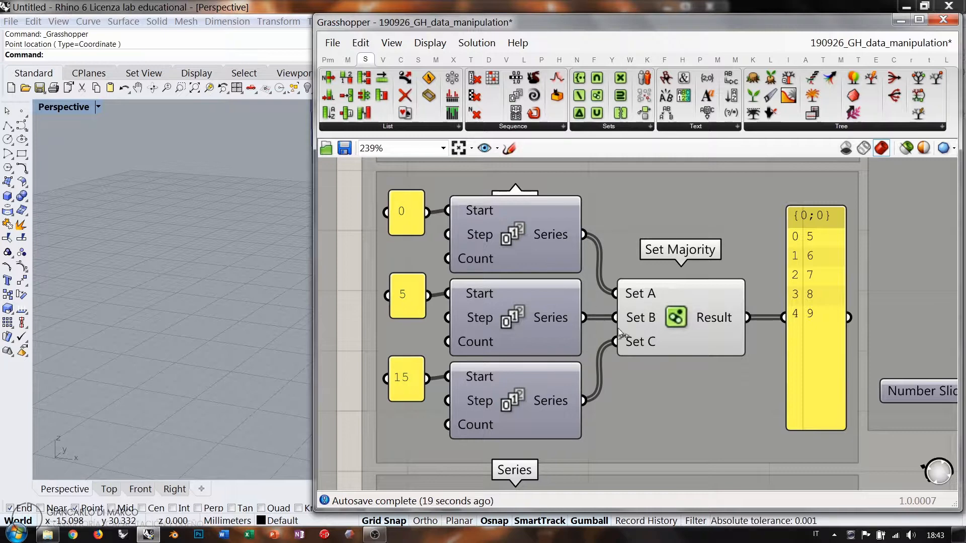
Examine the Set Union example, comparing the output lists of its two Series with the full union result list
right_click_drag(647, 331, 638, 277)
right_click_drag(614, 259, 635, 188)
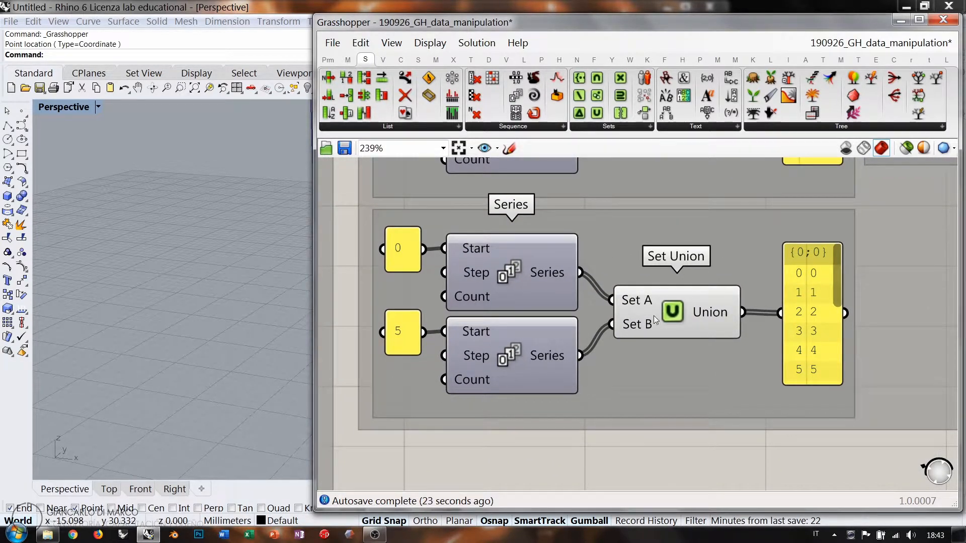
mouse_move(683, 310)
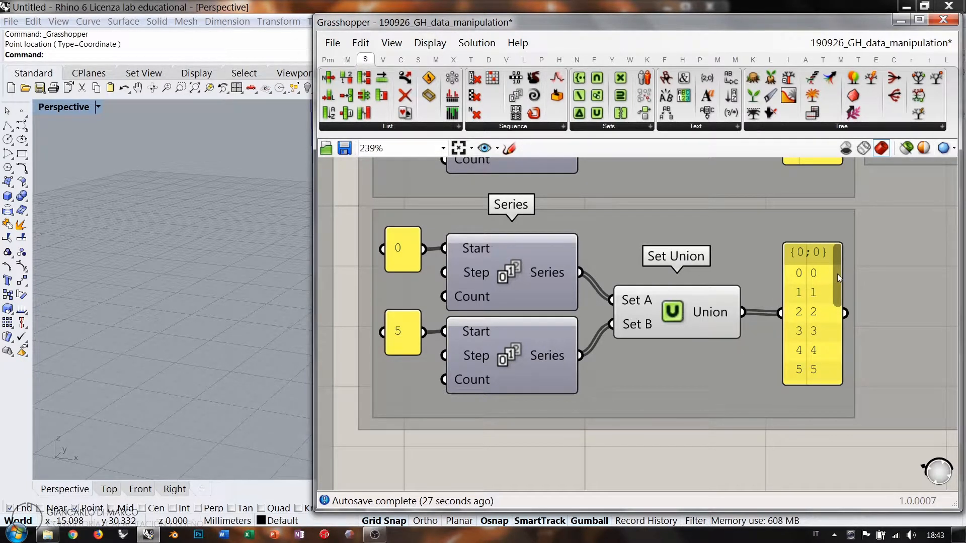
left_click_drag(837, 273, 839, 351)
left_click(813, 340)
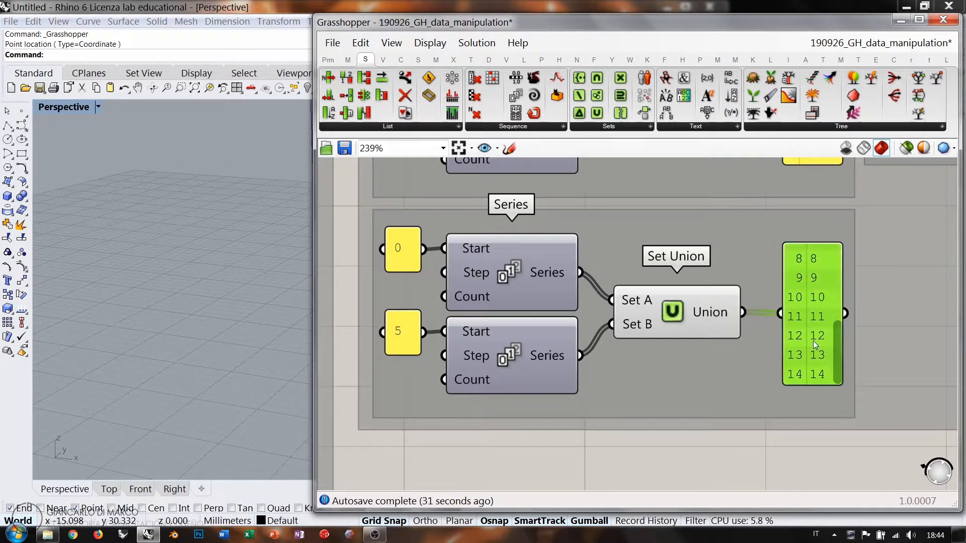
left_click(593, 276)
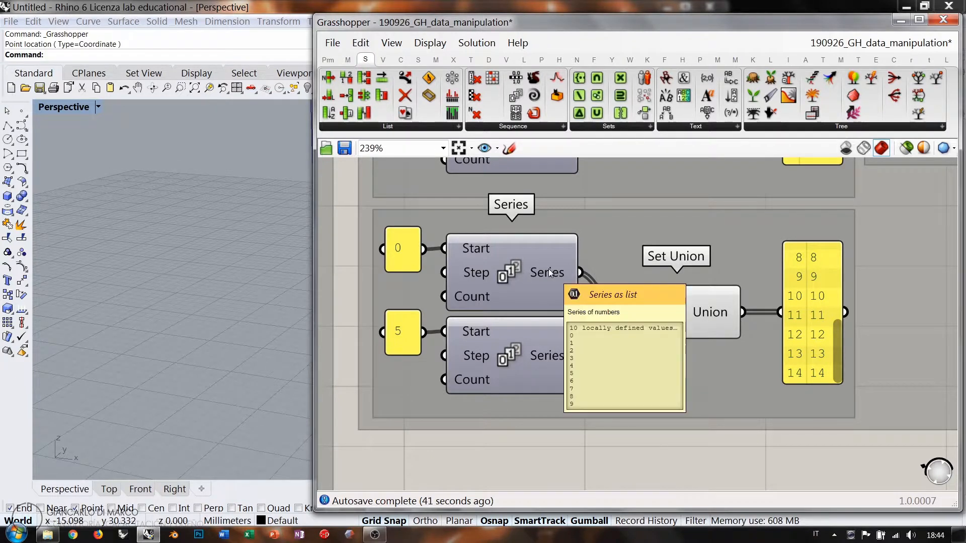
mouse_move(552, 356)
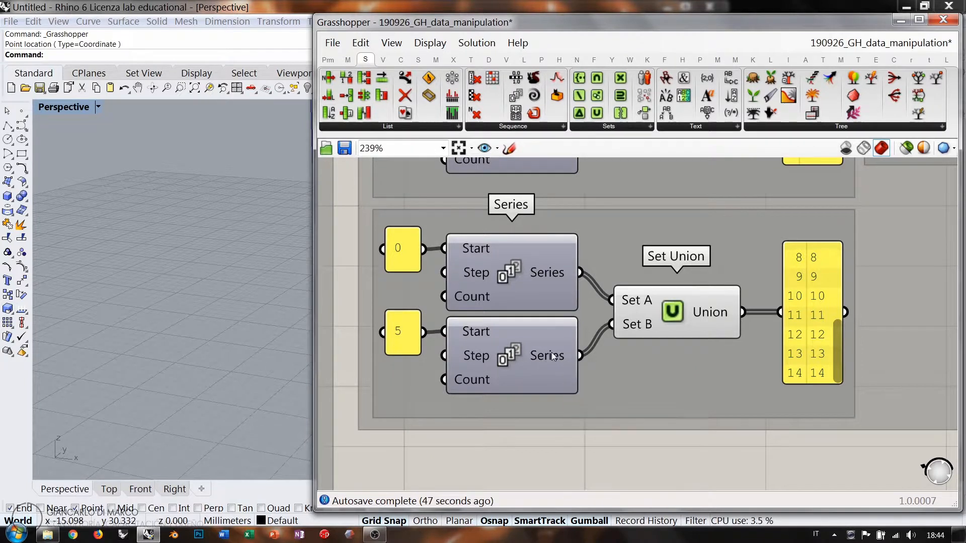
mouse_move(546, 276)
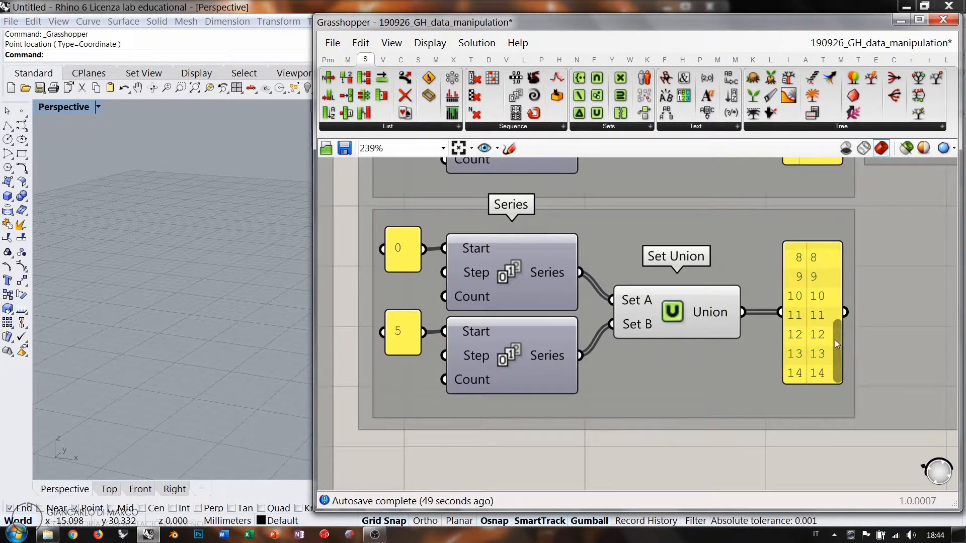
left_click_drag(835, 344, 839, 306)
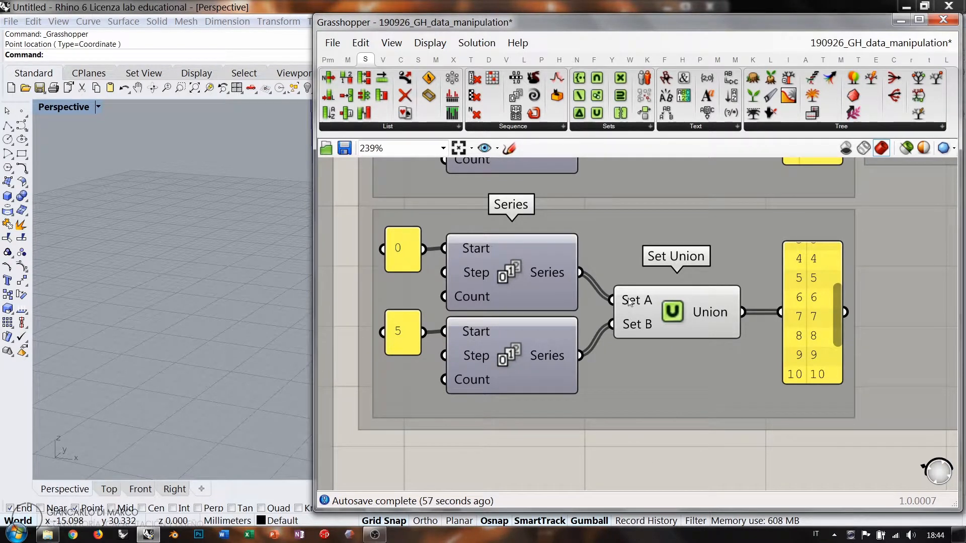
left_click_drag(834, 318, 833, 259)
Go to the Carthesian Product example and read the output lists of the two Series feeding it
right_click_drag(661, 312, 549, 385)
scroll(548, 385, "down", 6)
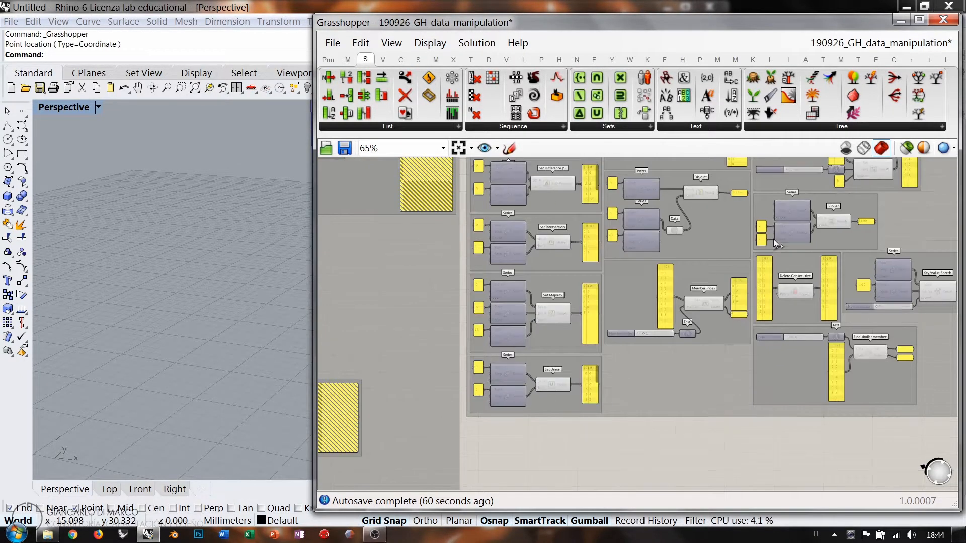
right_click_drag(773, 239, 730, 361)
scroll(626, 211, "up", 6)
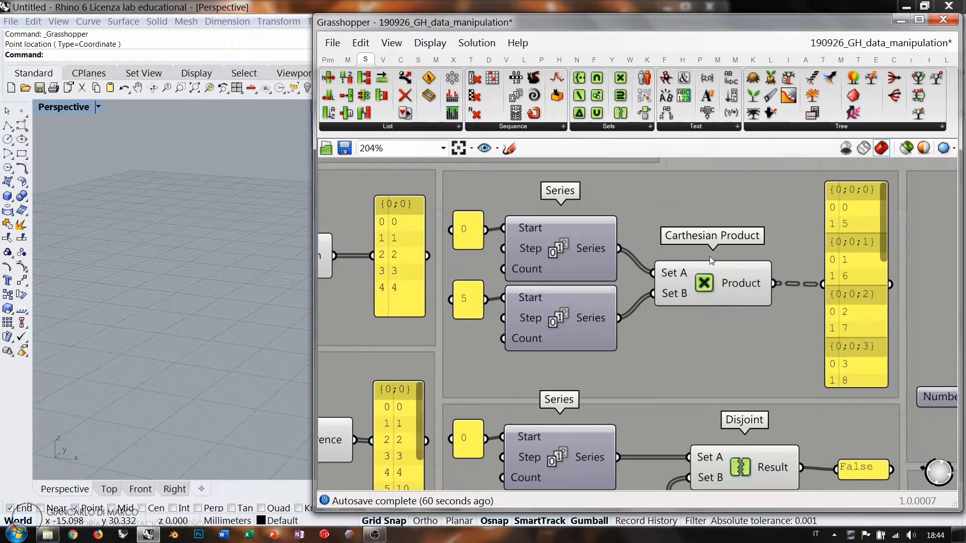
right_click_drag(624, 260, 701, 283)
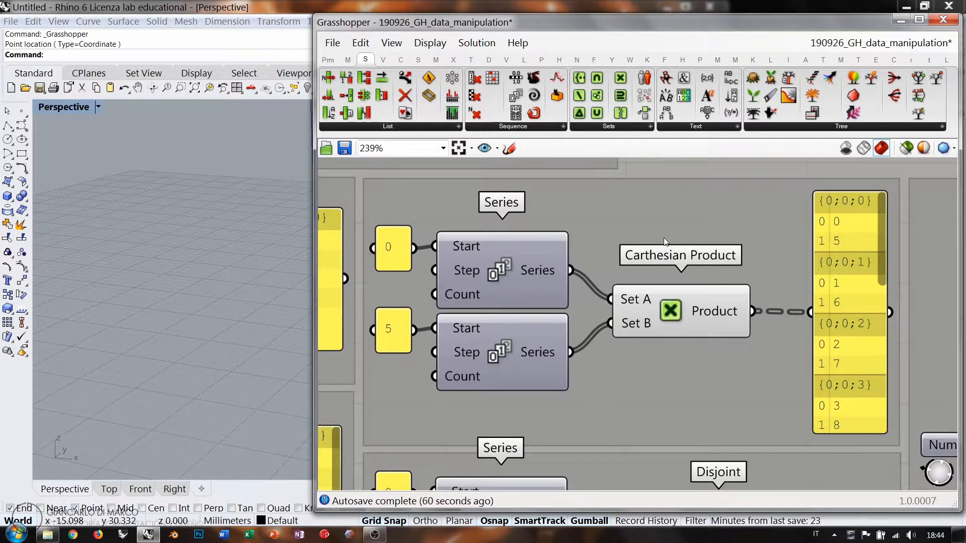
scroll(681, 226, "down", 1)
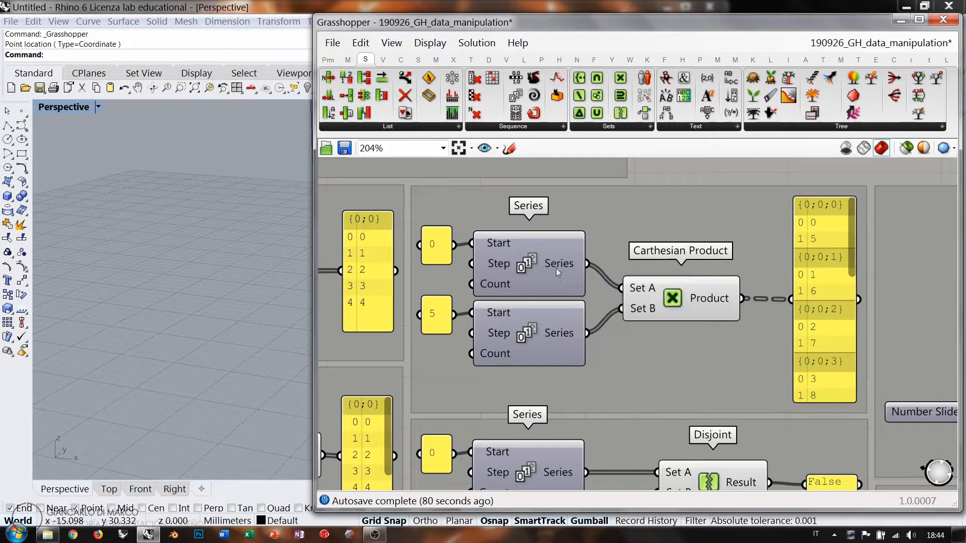
mouse_move(560, 330)
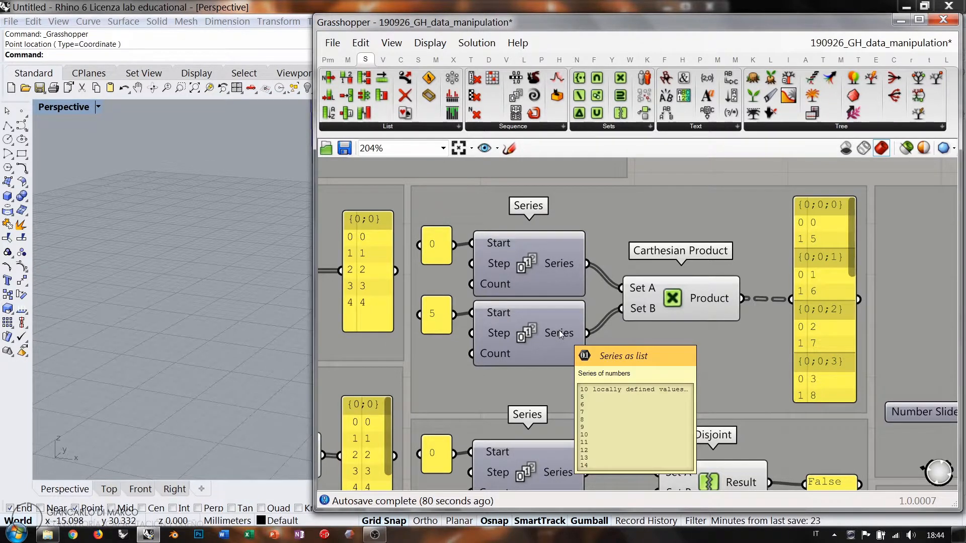
Examine the paired branches in the Carthesian Product result panel against the start values of its two Series
right_click_drag(674, 297, 639, 308)
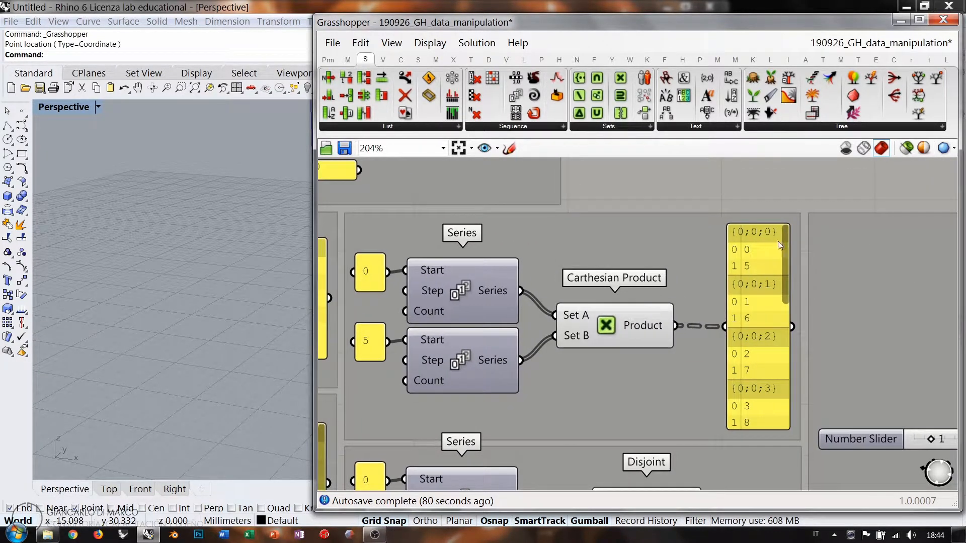
left_click(753, 318)
left_click_drag(753, 318, 750, 315)
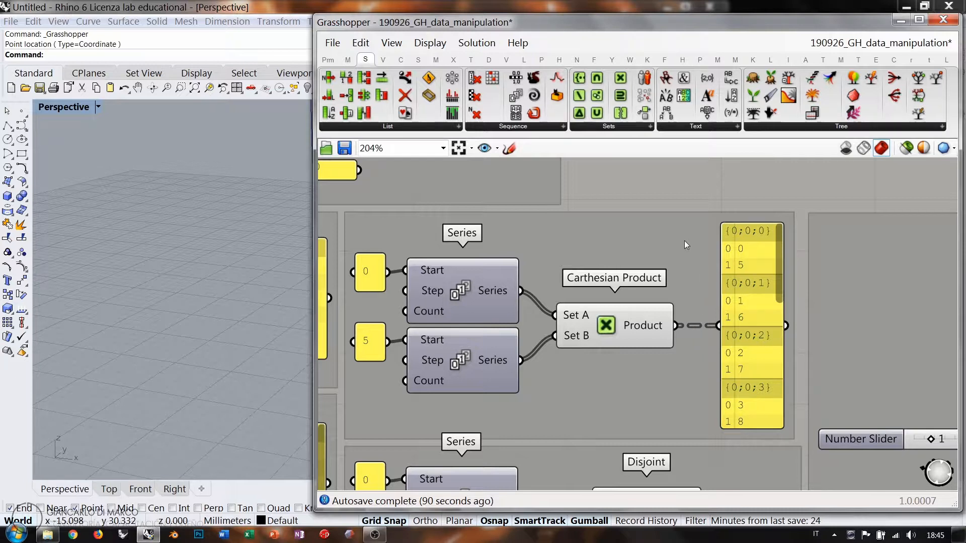
mouse_move(633, 326)
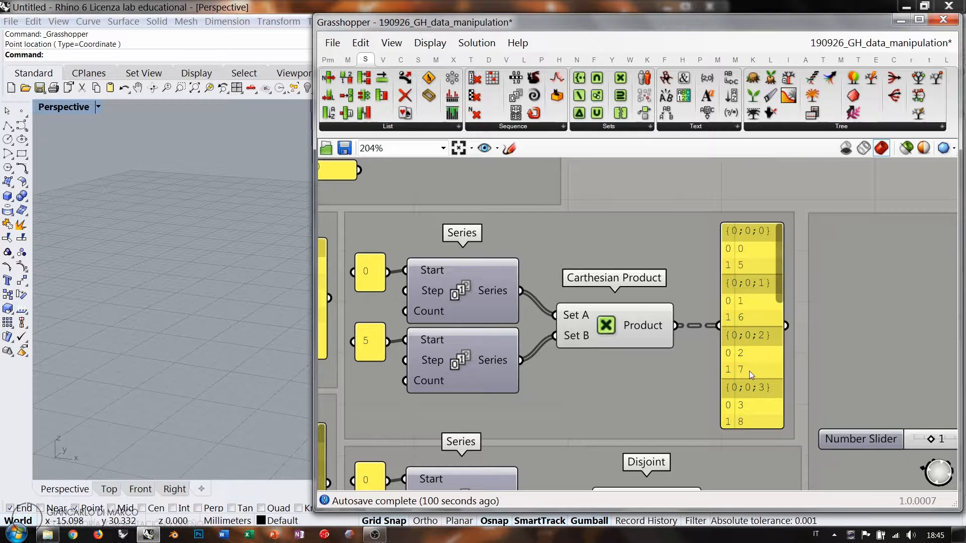
left_click_drag(780, 274, 783, 242)
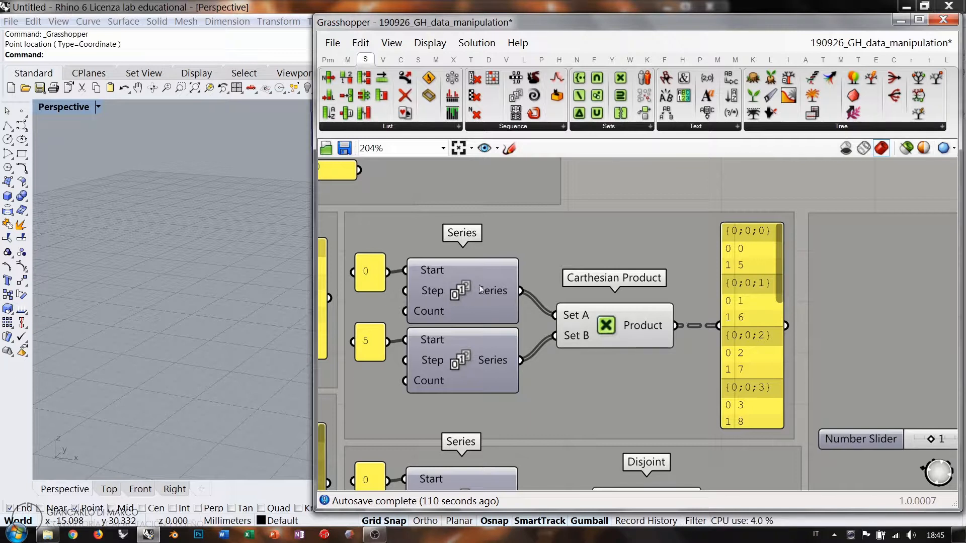
left_click(370, 268)
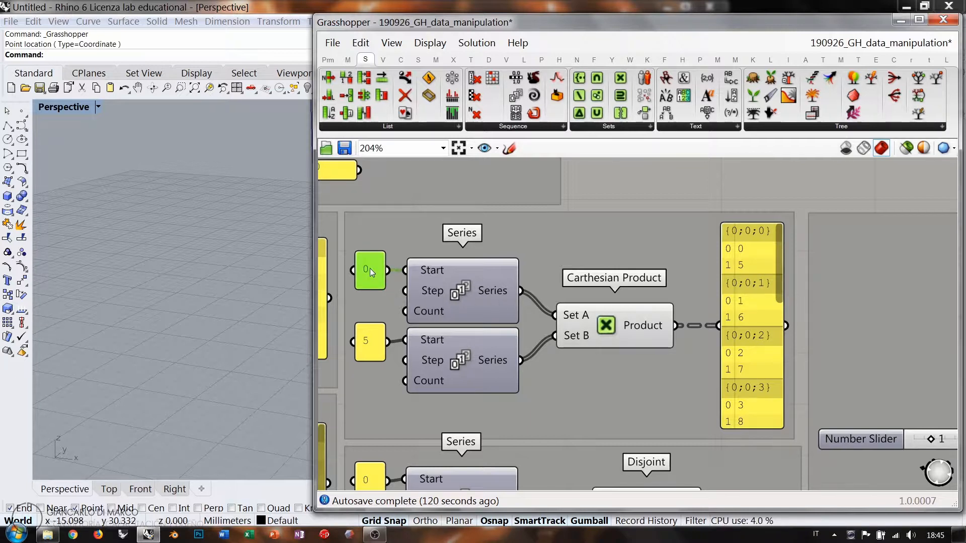
left_click(371, 341)
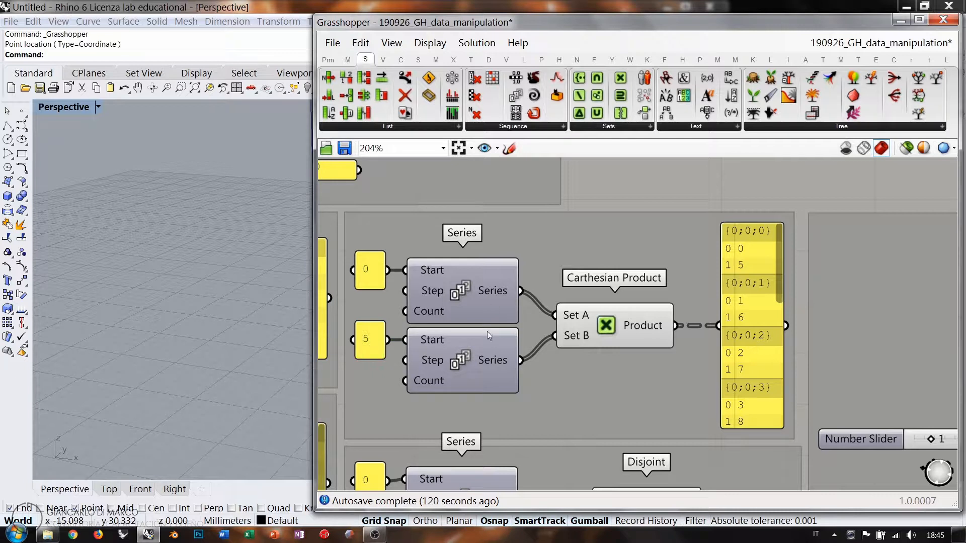
left_click(747, 316)
left_click_drag(747, 316, 752, 316)
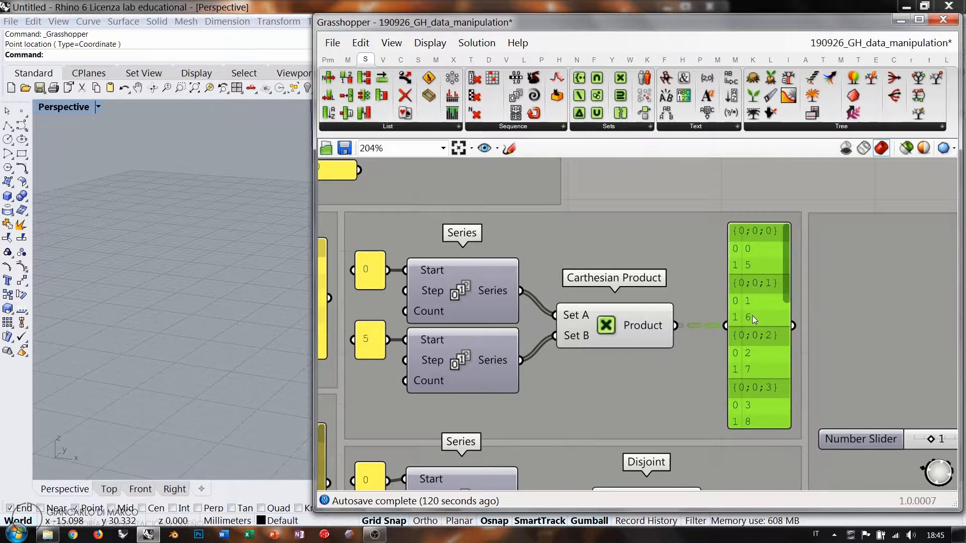
Set the Count of Carthesian Product's second Series to 5 and read the component's error message
scroll(752, 315, "down", 3)
left_click(750, 297)
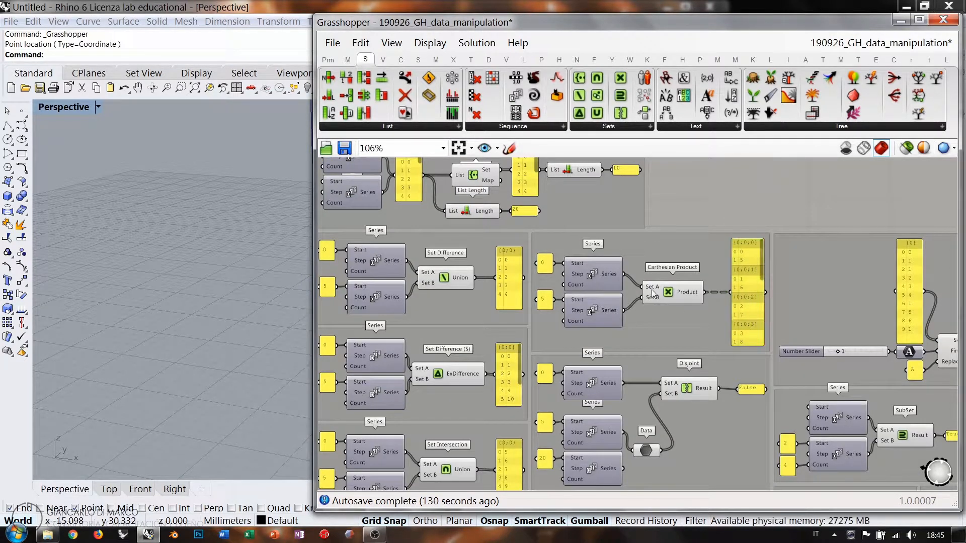
scroll(653, 287, "up", 4)
scroll(702, 252, "down", 2)
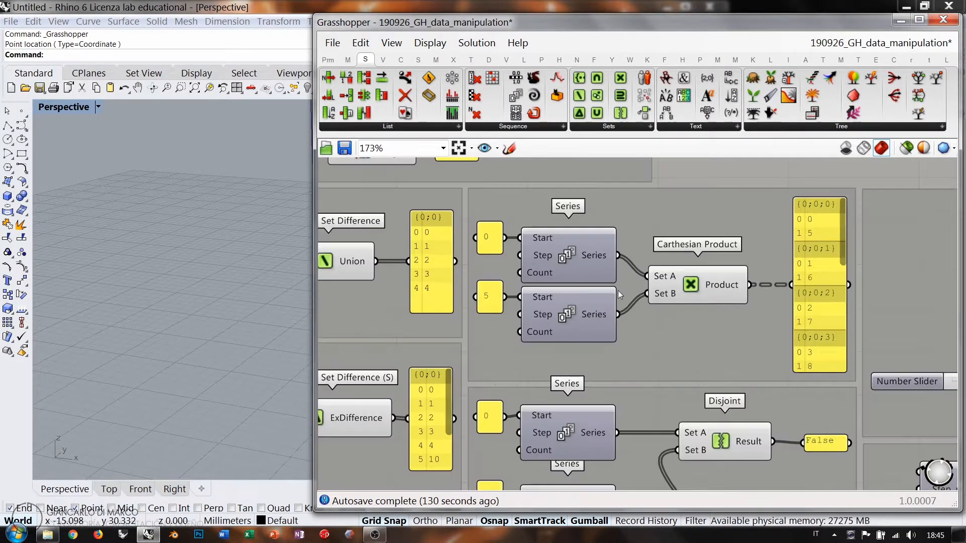
scroll(538, 333, "up", 2)
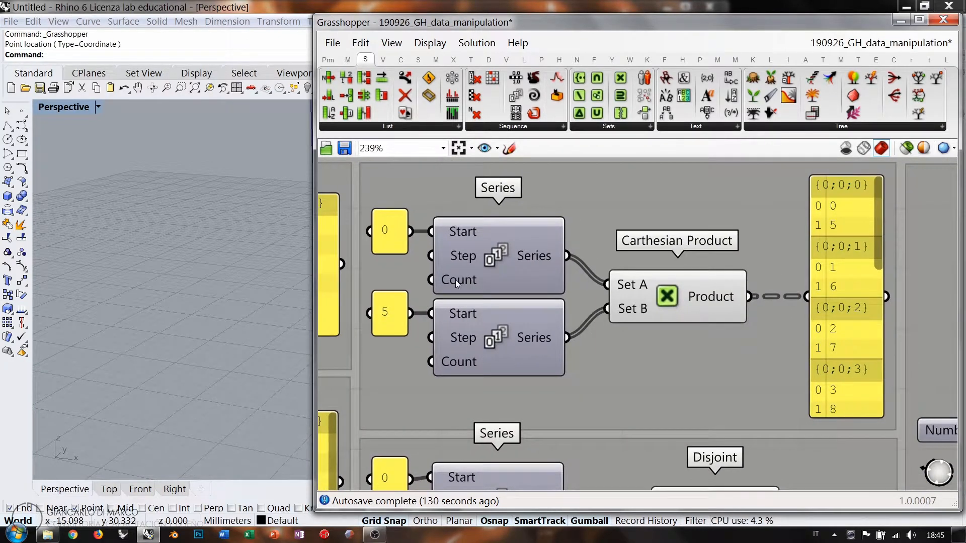
mouse_move(455, 280)
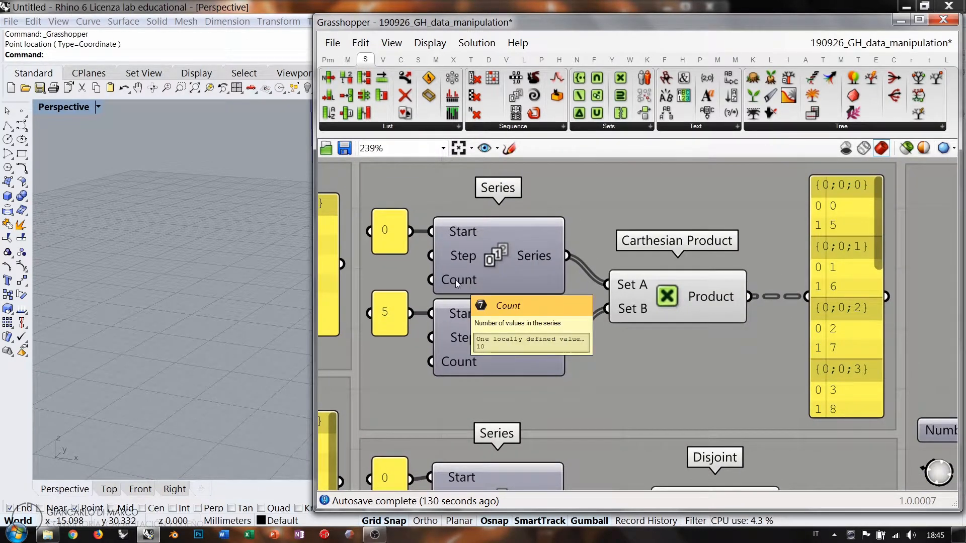
right_click(454, 359)
mouse_move(498, 415)
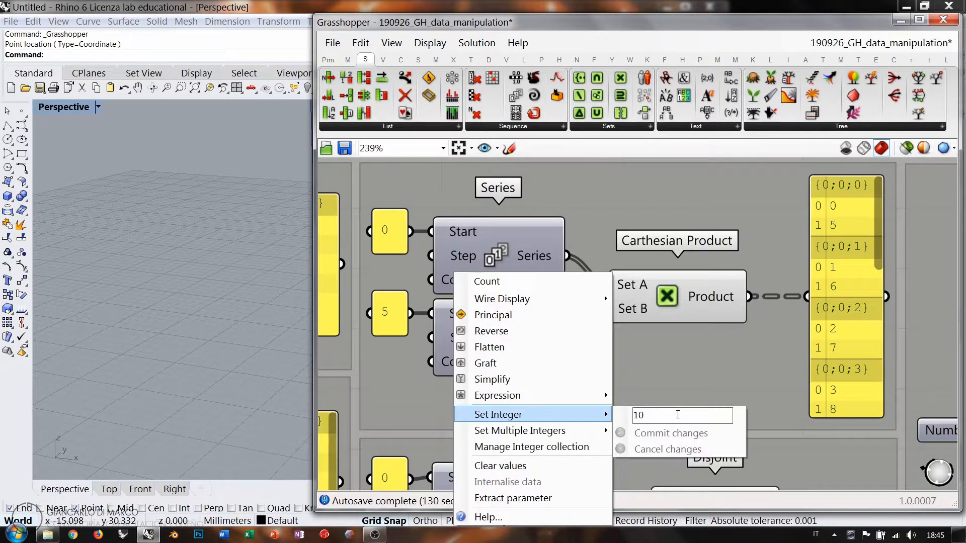
type("5")
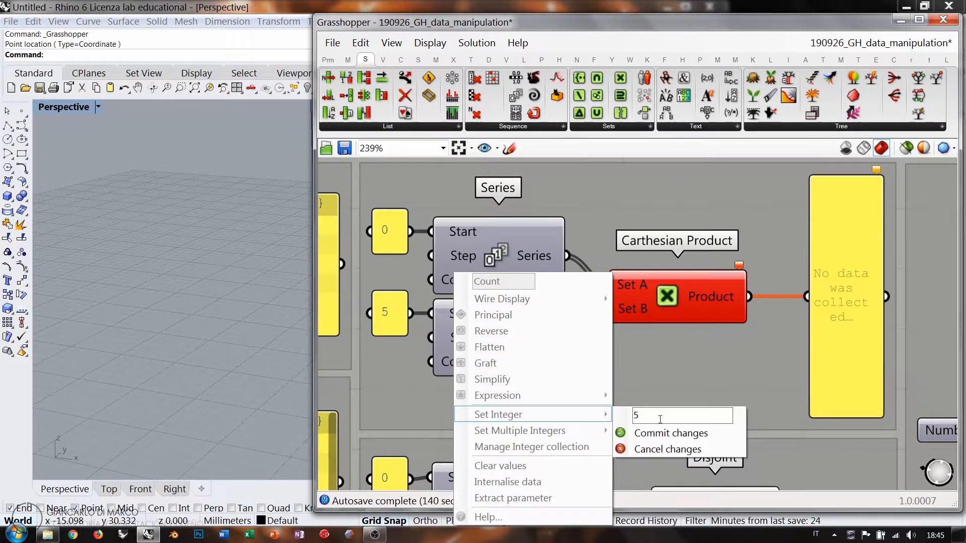
left_click(690, 300)
key("Escape")
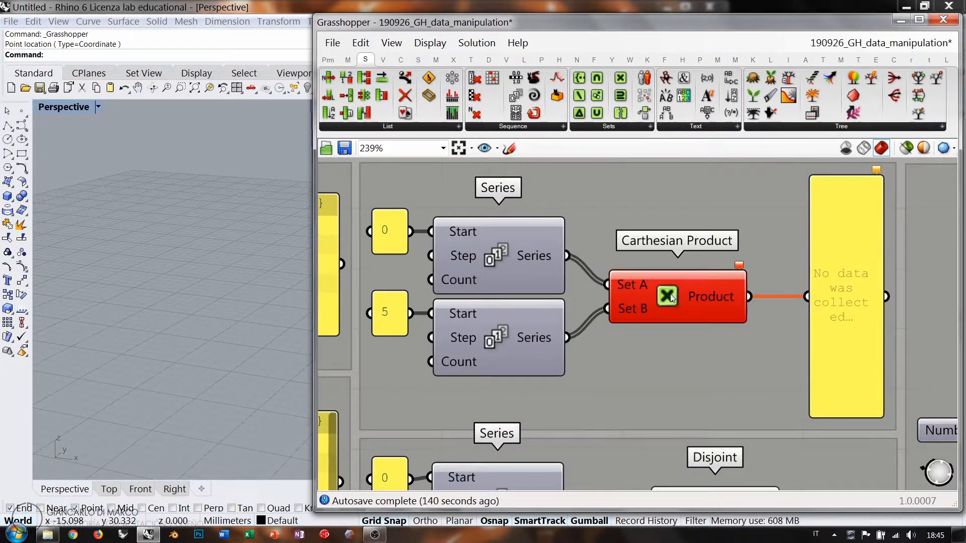
mouse_move(740, 267)
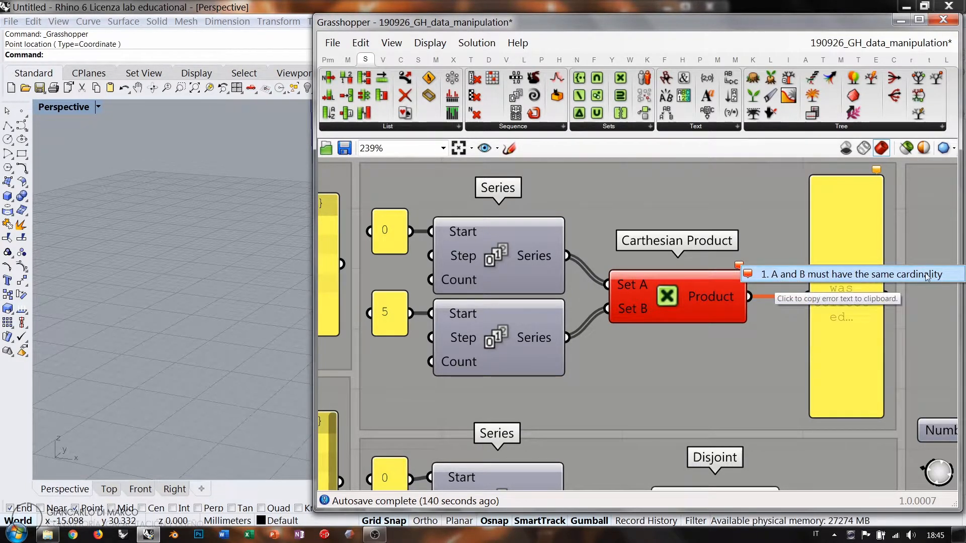
left_click(662, 309)
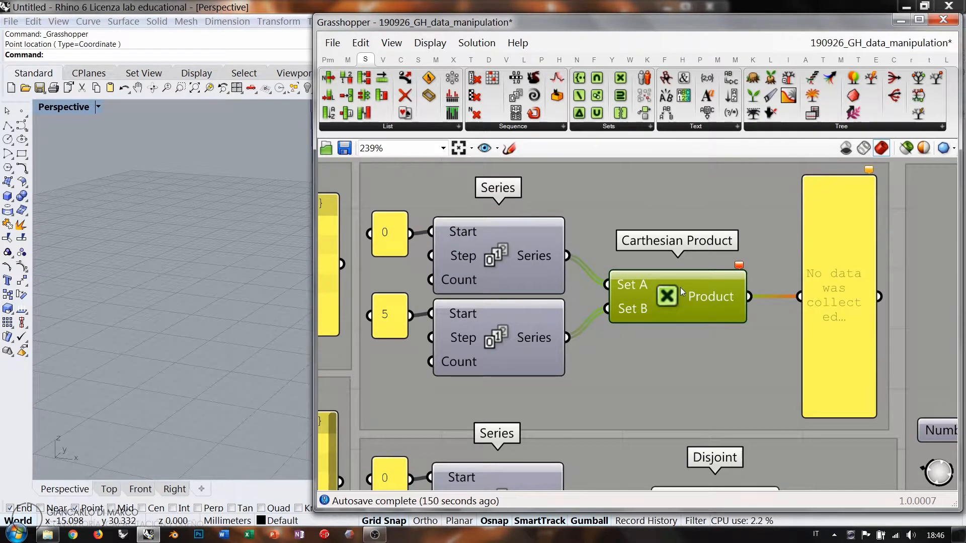
Set the Count of Carthesian Product's second Series back to 10
right_click(631, 306)
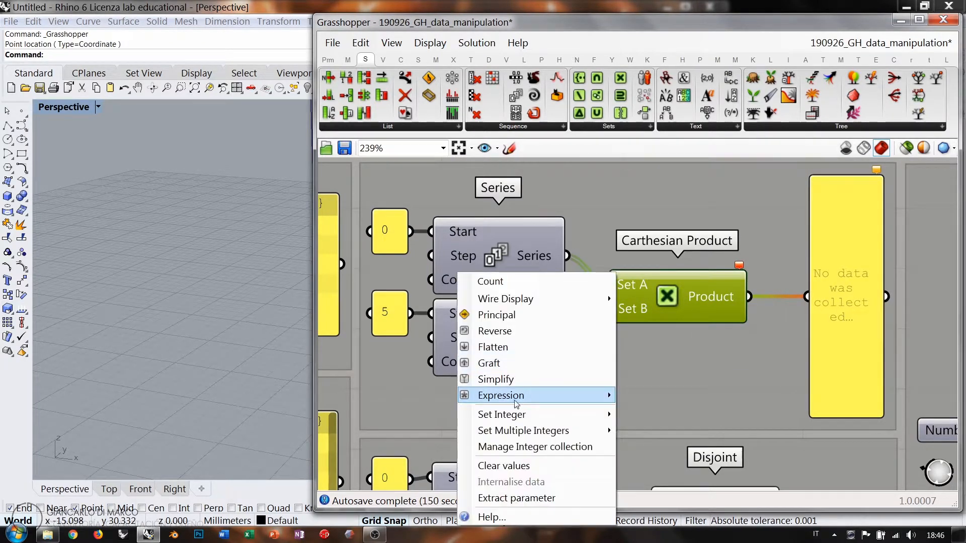
mouse_move(607, 416)
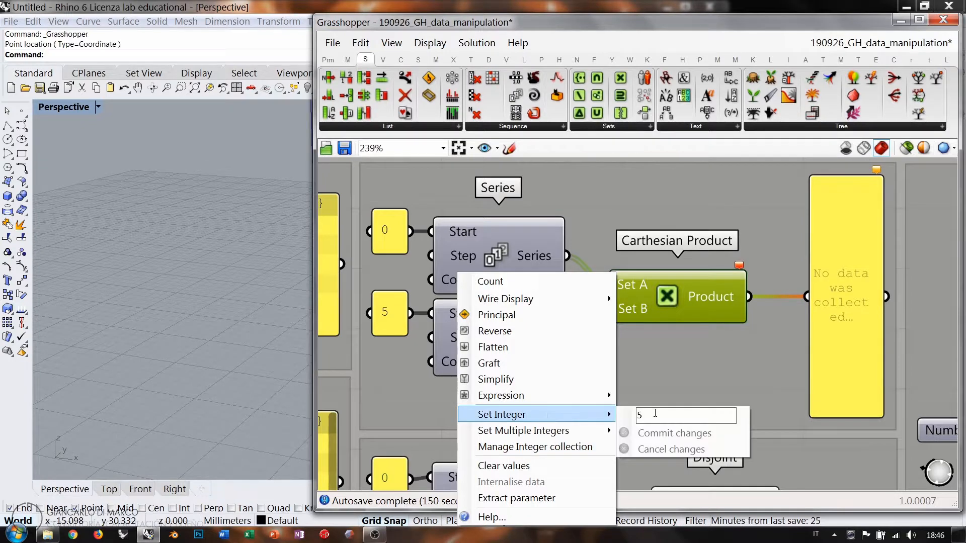
type("10")
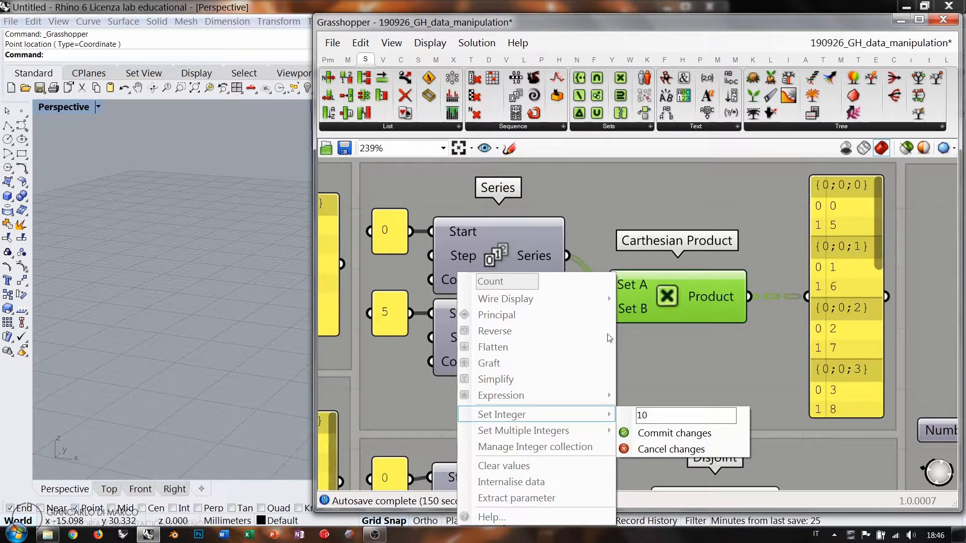
key("Return")
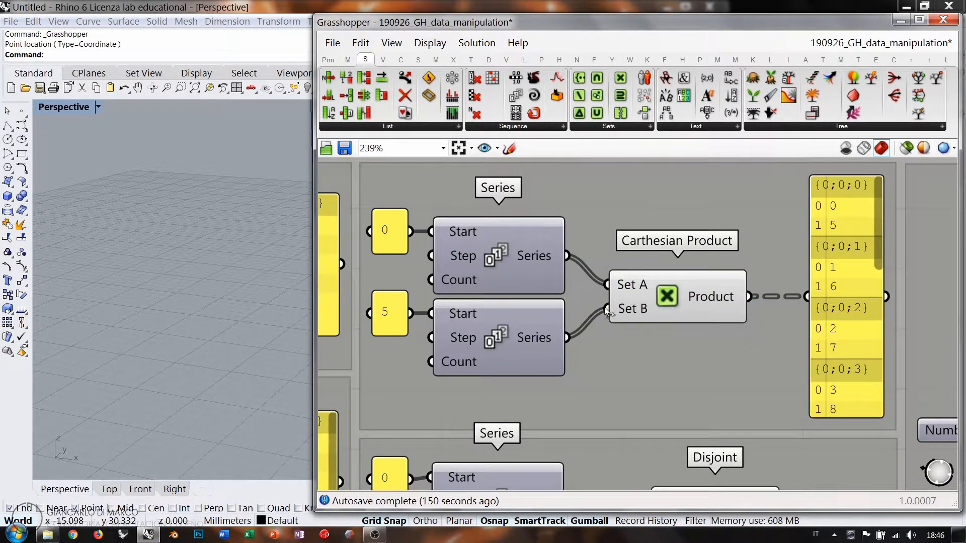
Examine the Disjoint example, checking its result panel and the Series feeding Set B through the Data parameter
scroll(651, 239, "down", 3)
right_click_drag(665, 375, 647, 234)
scroll(639, 220, "up", 2)
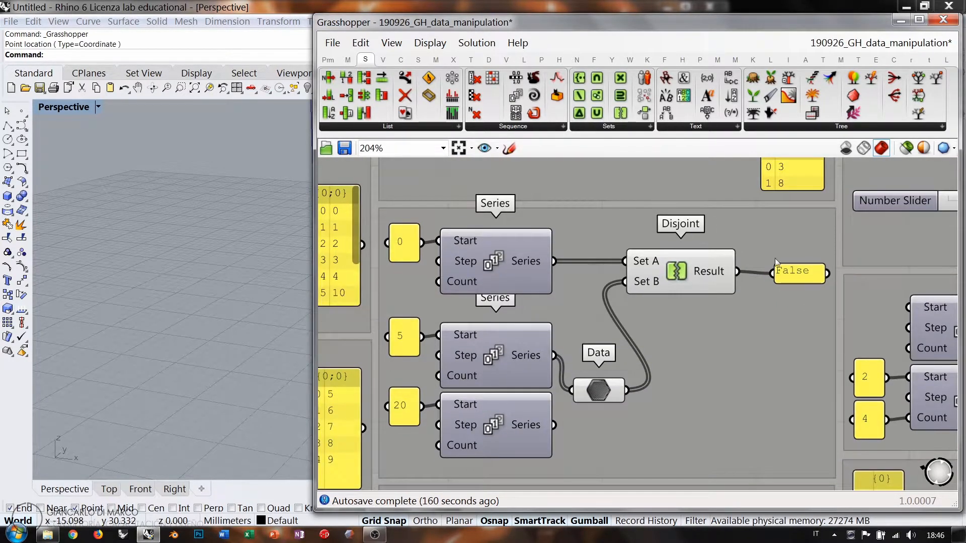
left_click(793, 274)
left_click_drag(794, 276, 795, 272)
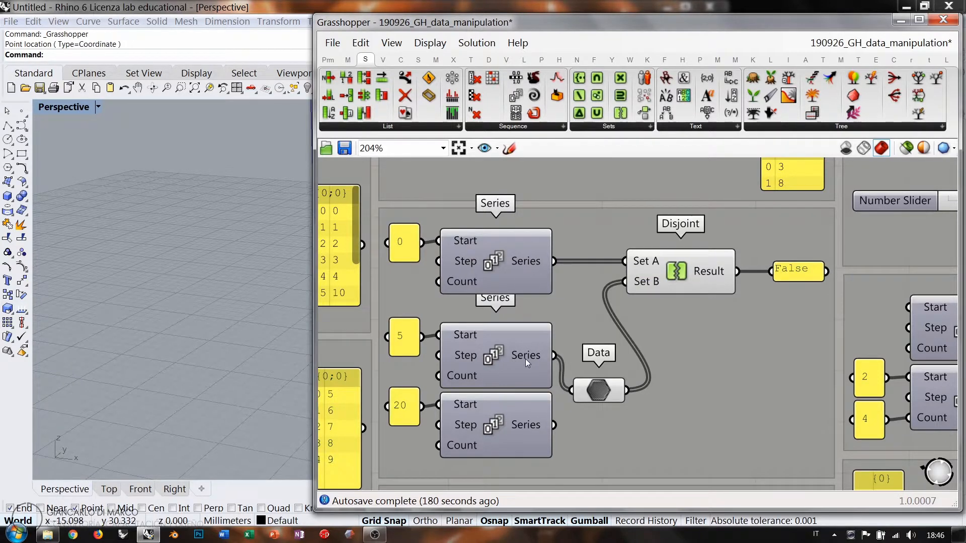
mouse_move(525, 358)
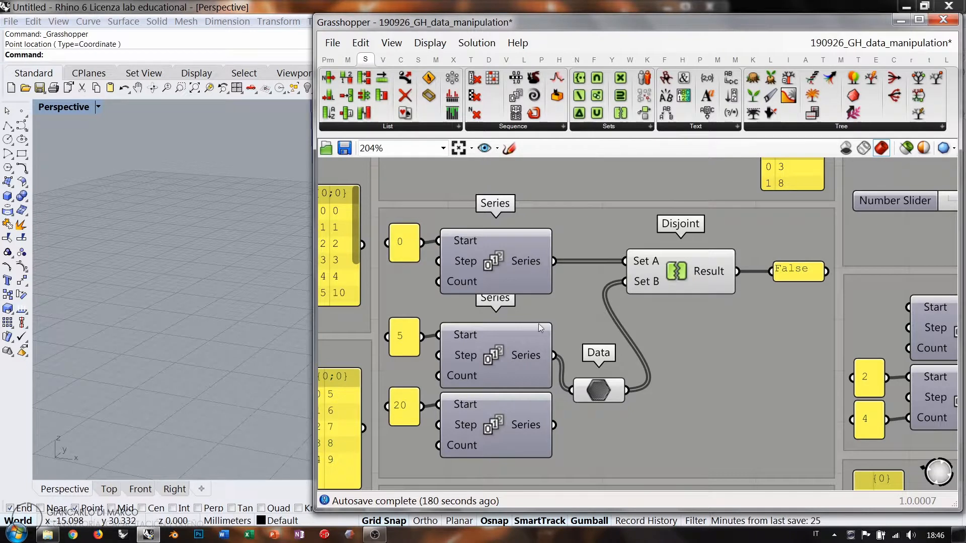
Check the value lists of the first and third Series, and connect the Series starting at 20 to the Data parameter feeding Set B
left_click(582, 388)
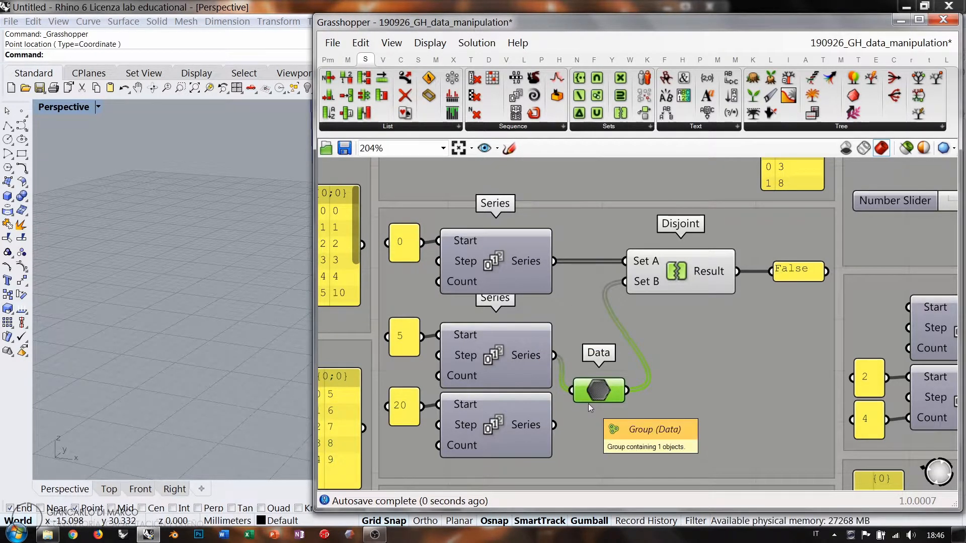
left_click(680, 271)
key("Escape")
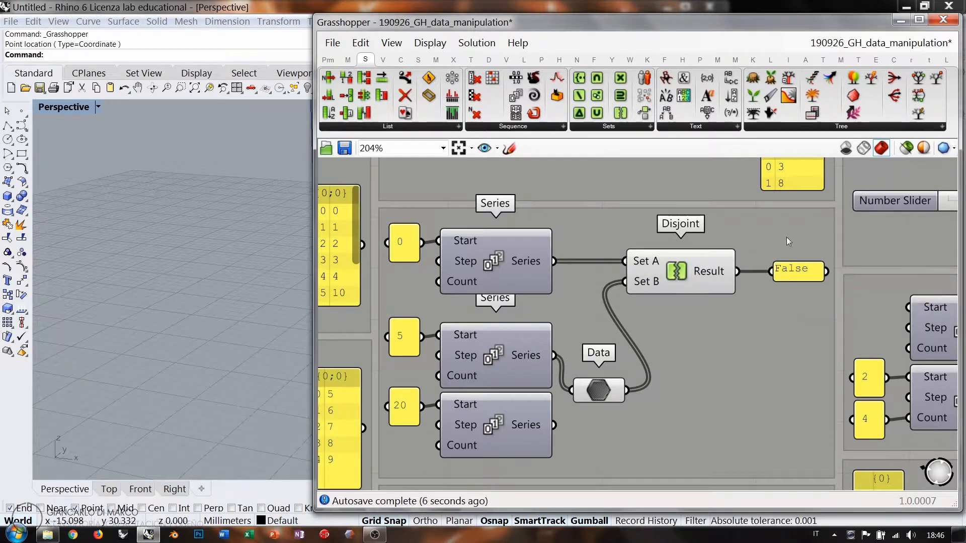
left_click(498, 418)
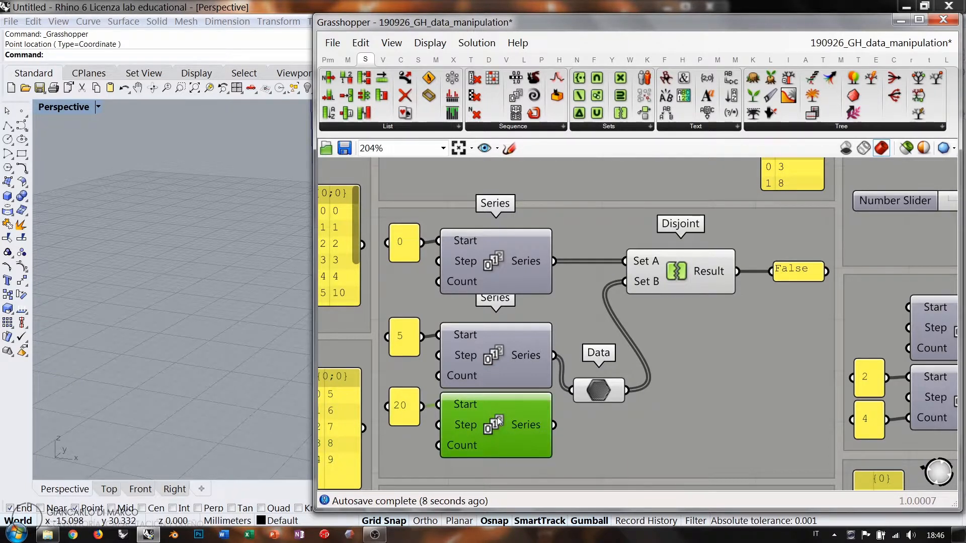
left_click_drag(497, 418, 497, 419)
left_click(403, 407)
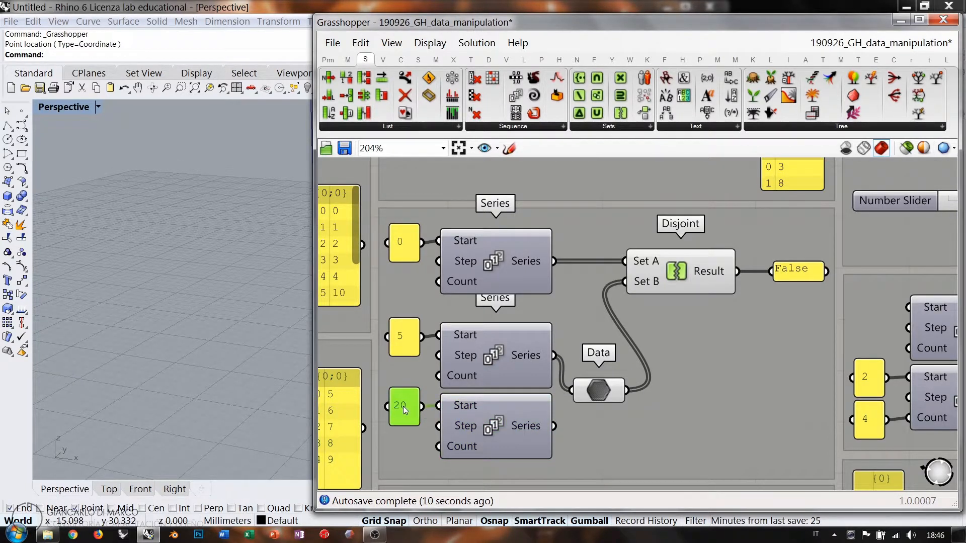
left_click(414, 379)
mouse_move(528, 261)
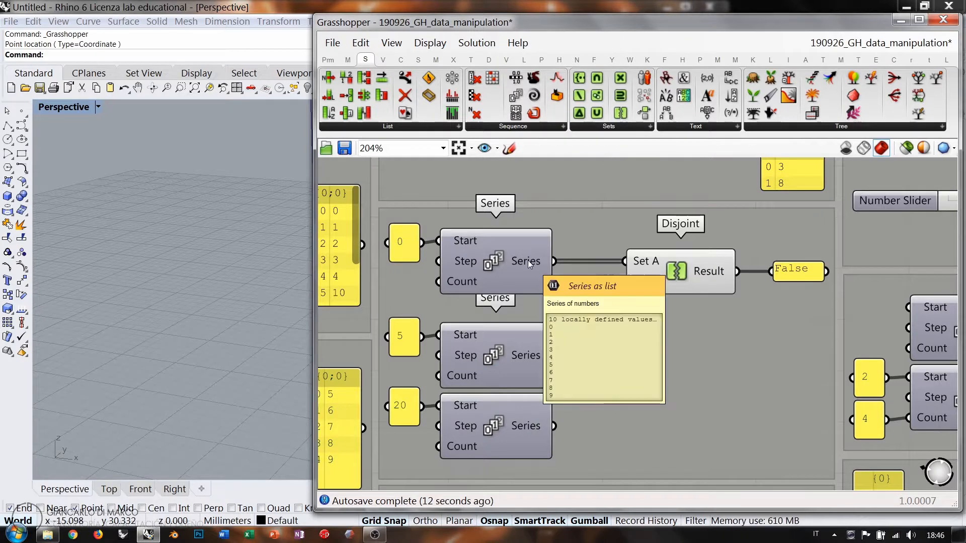
mouse_move(526, 428)
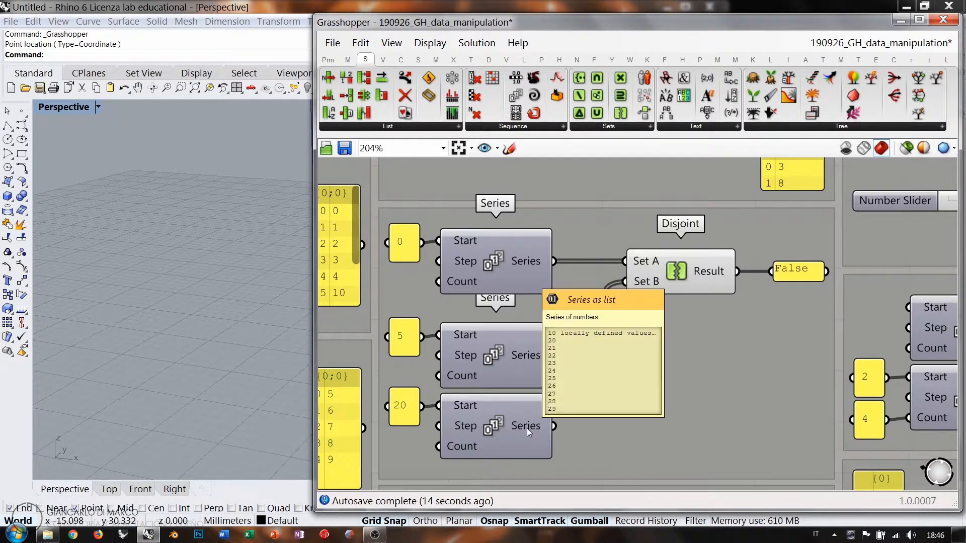
left_click_drag(553, 426, 576, 389)
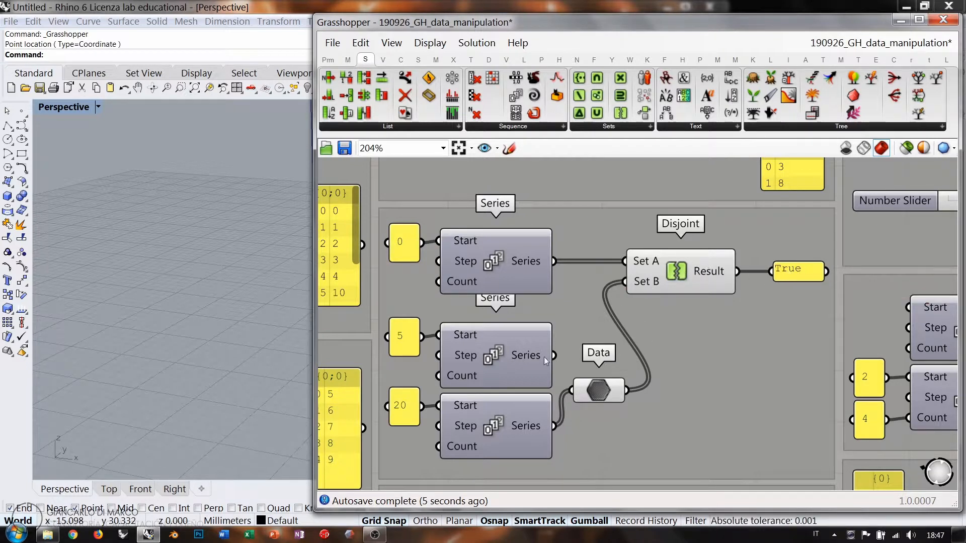
Reconnect the Series starting at 5 to the Data parameter in place of the one starting at 20
key("ctrl+z")
key("ctrl+y")
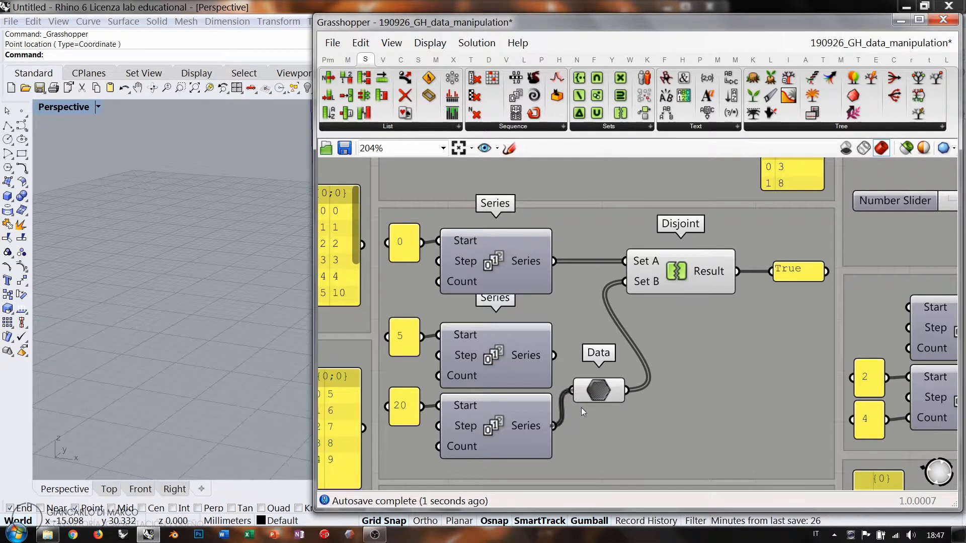
left_click_drag(555, 356, 572, 390)
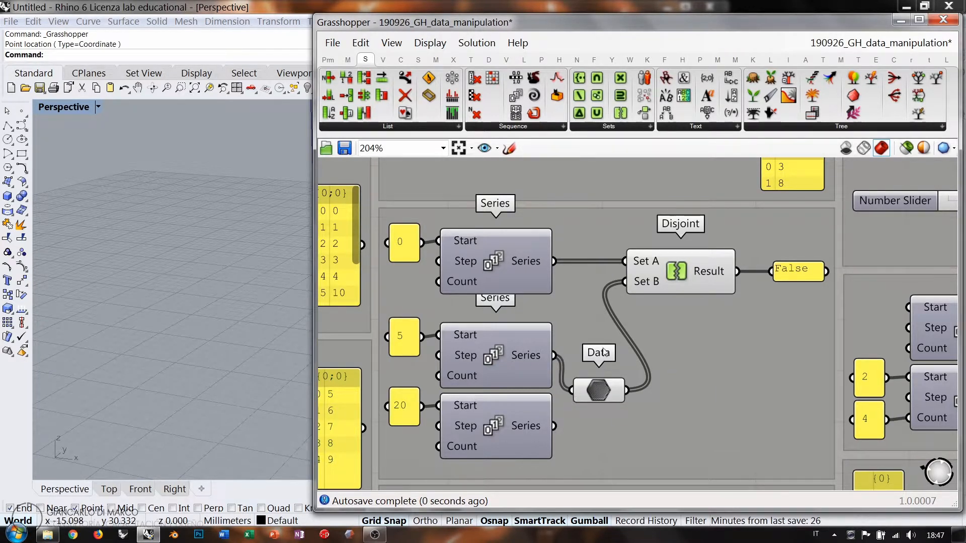
Check the values of the second Series in the Disjoint example and set its start value to 10
mouse_move(530, 262)
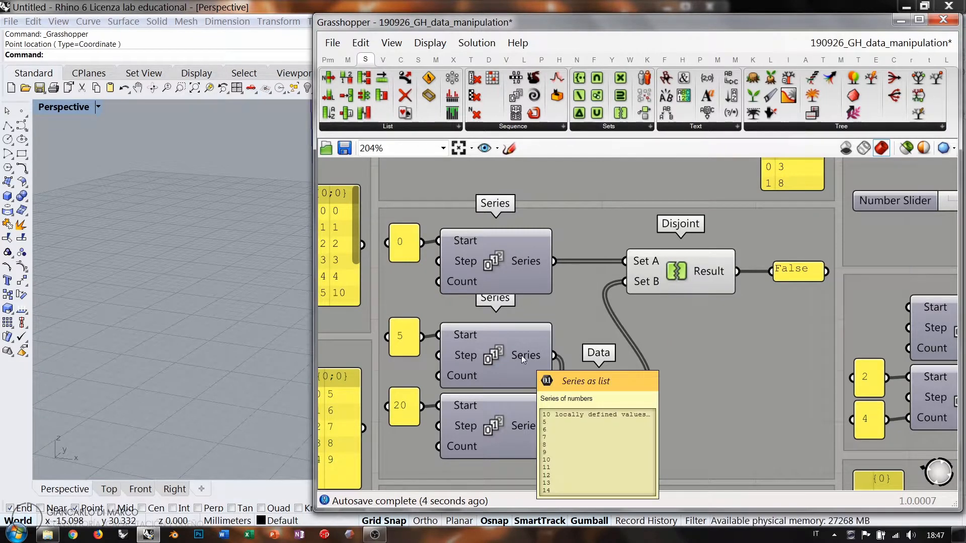
double_click(400, 336)
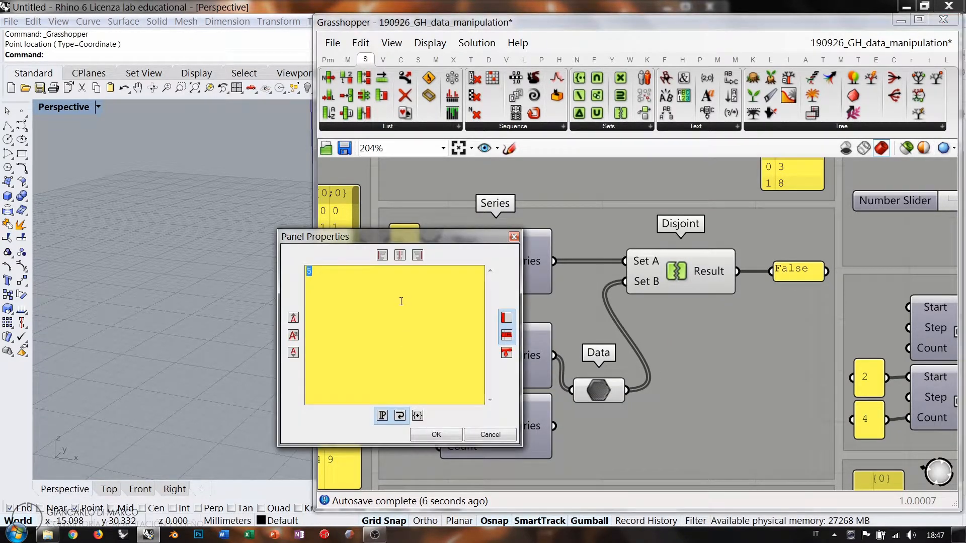
type("10")
left_click(444, 435)
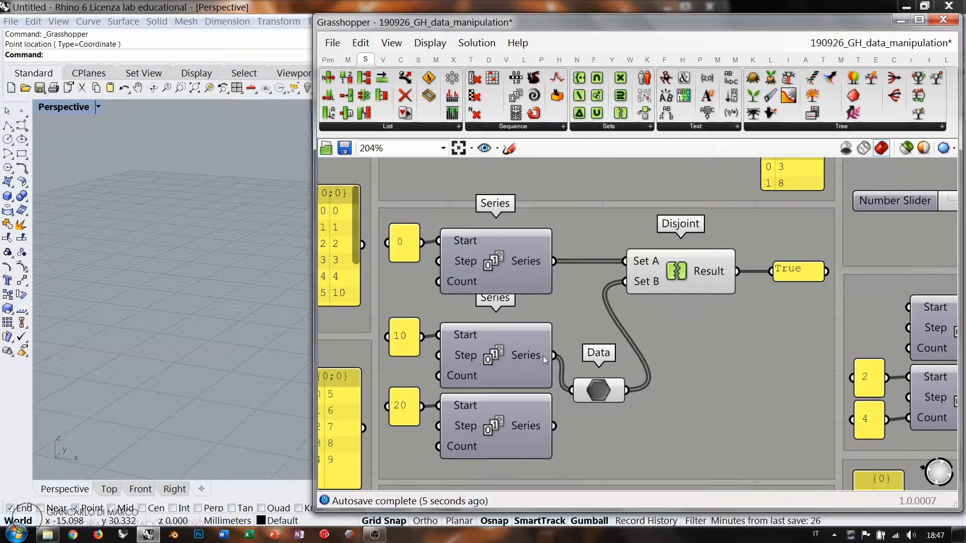
Set the start value of the second Series in the Disjoint example to 9
double_click(400, 338)
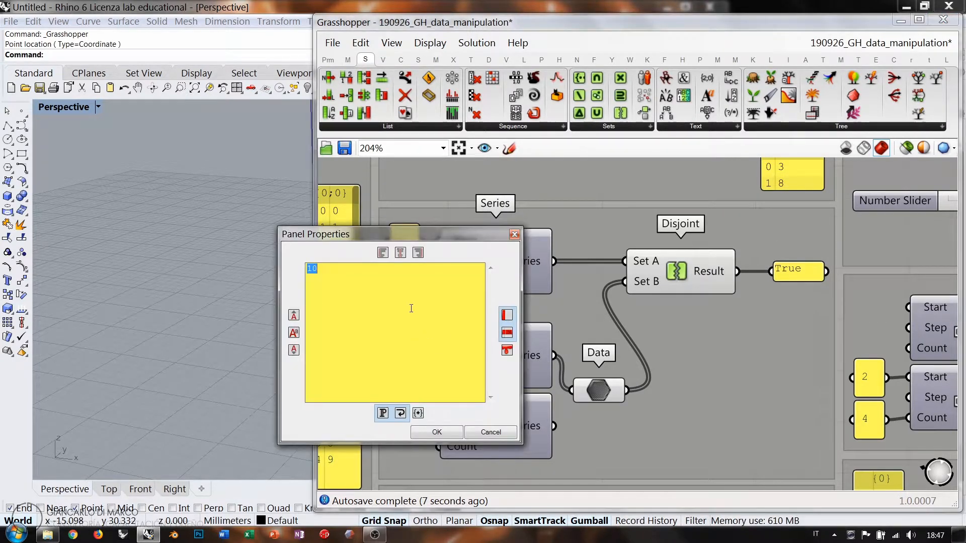
type("9")
left_click(436, 431)
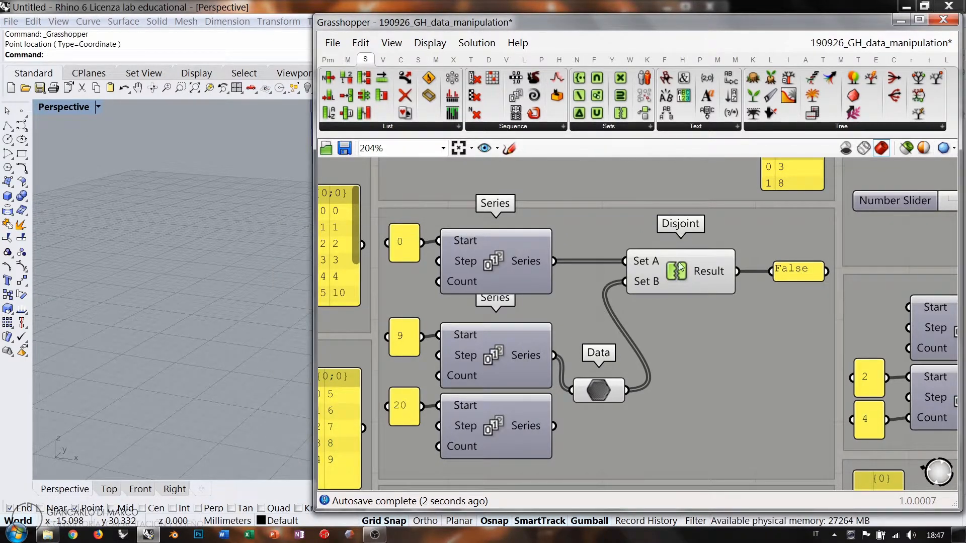
Undo the last two changes to the second Series' start value
key("ctrl+z")
key("ctrl+z")
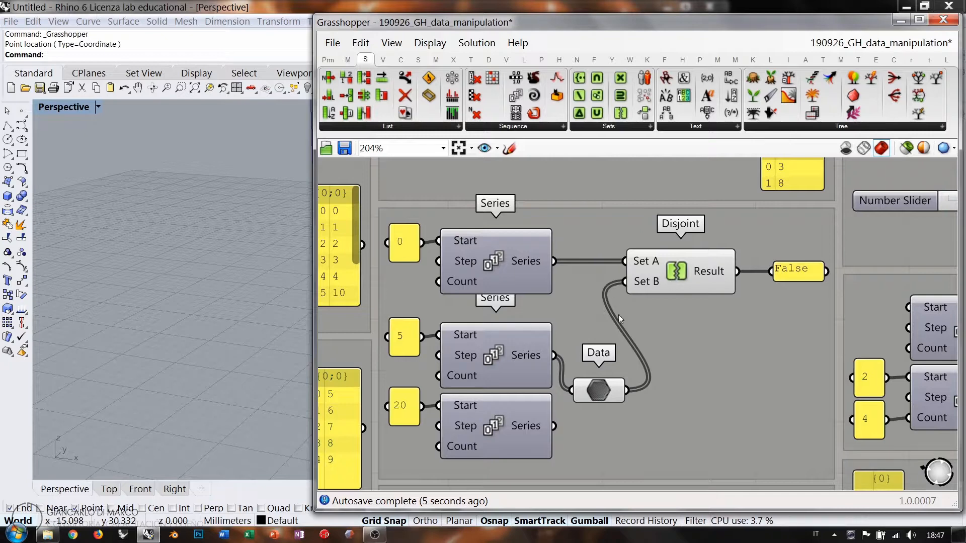
Examine the Member Index example, including its list panel, Number Slider, Text parameter and the Index and Count outputs
scroll(629, 257, "down", 2)
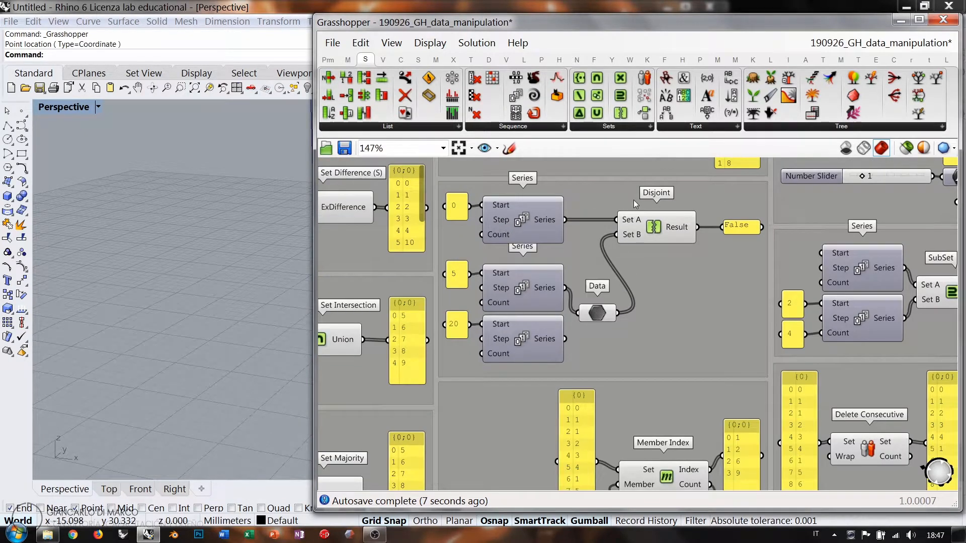
scroll(633, 200, "down", 2)
scroll(642, 366, "up", 3)
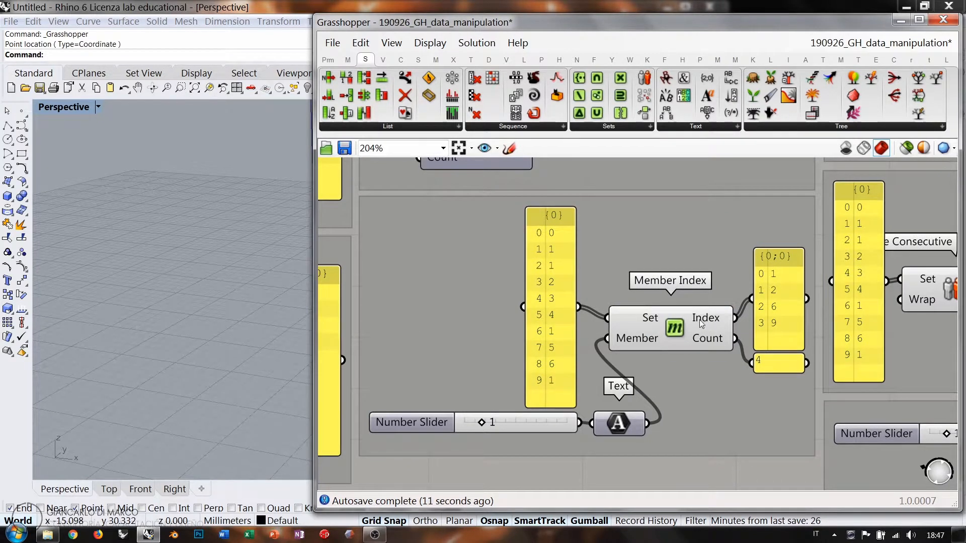
mouse_move(674, 330)
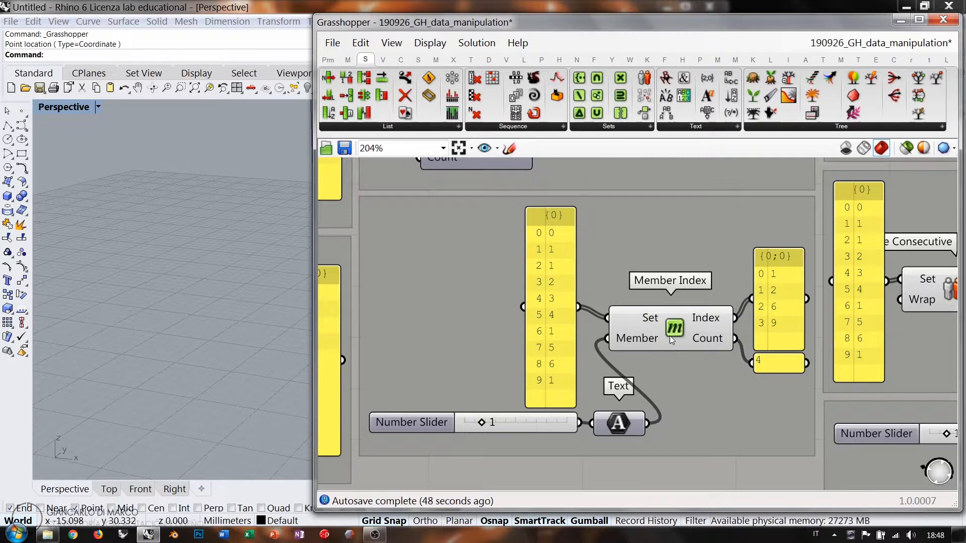
right_click_drag(652, 348, 655, 294)
left_click(530, 366)
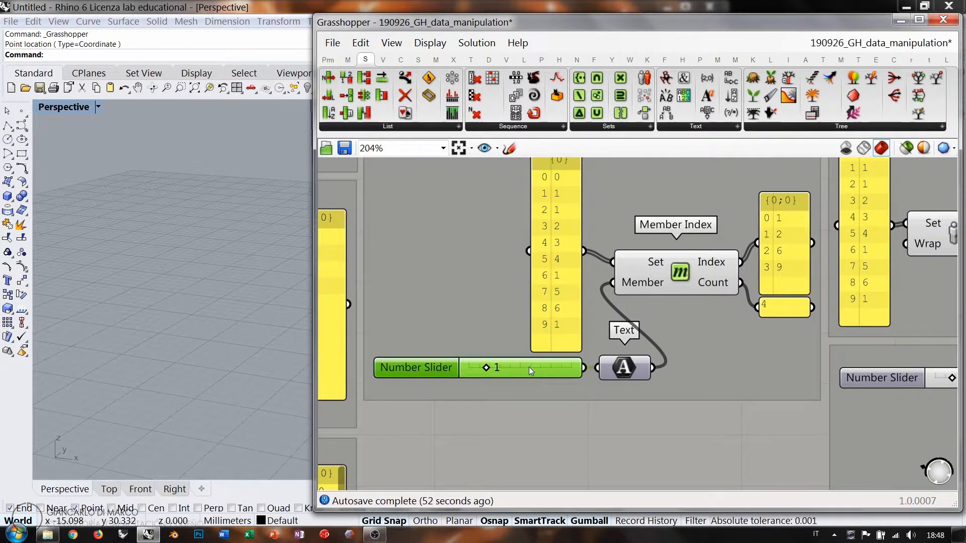
left_click(531, 366)
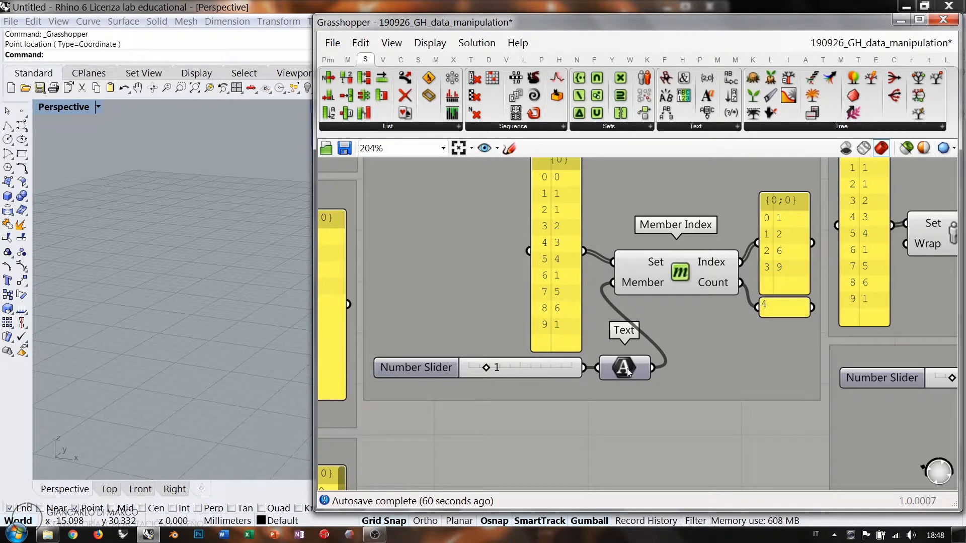
Try wiring the Number Slider directly into Member Index's Member input, and reconnect that input through the Text parameter
right_click_drag(626, 372, 611, 403)
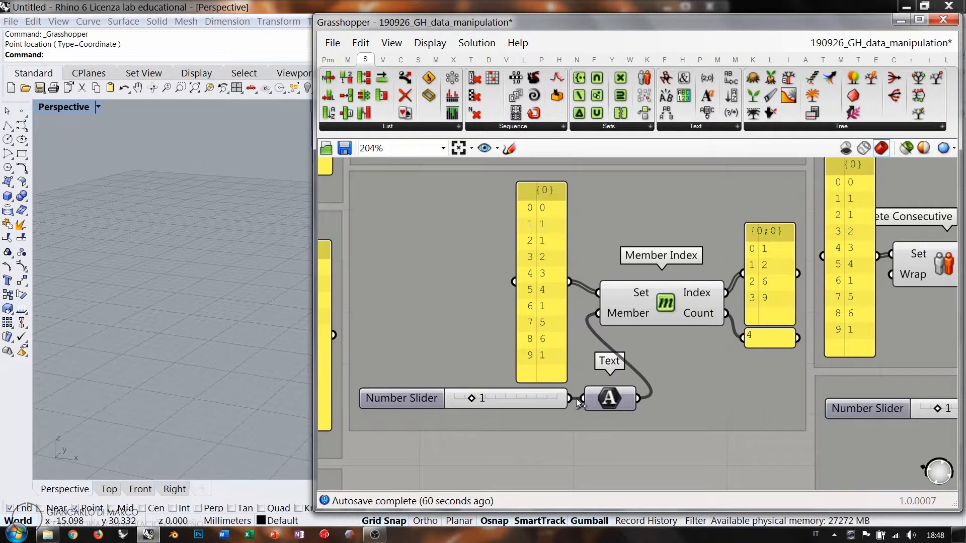
left_click_drag(572, 398, 597, 313)
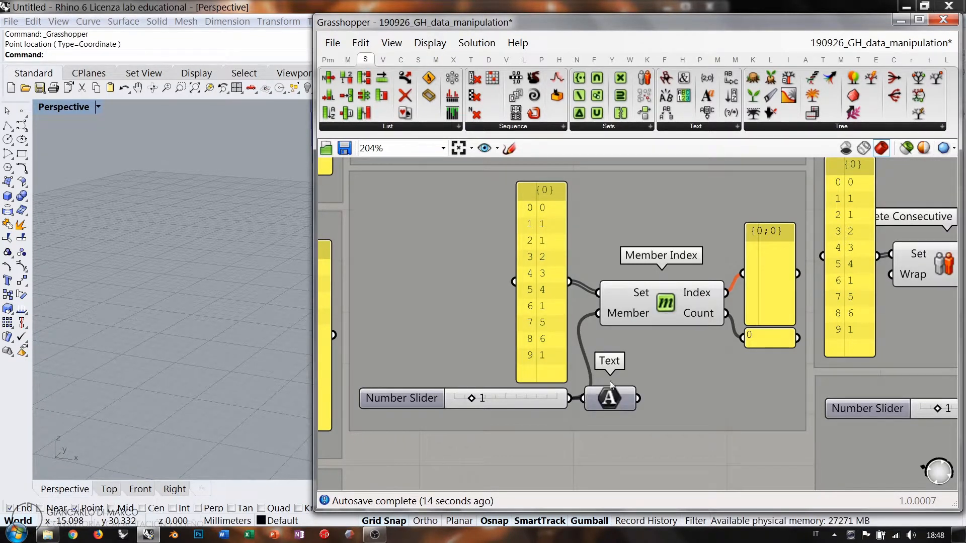
left_click_drag(638, 398, 608, 322)
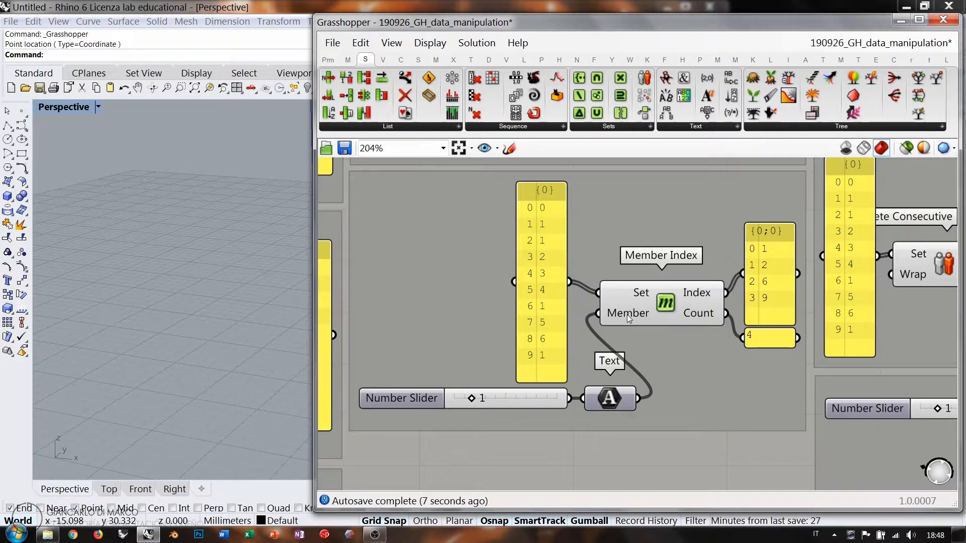
Compare Member Index's Index and Count result panels with the items in the input list
right_click_drag(679, 301, 634, 307)
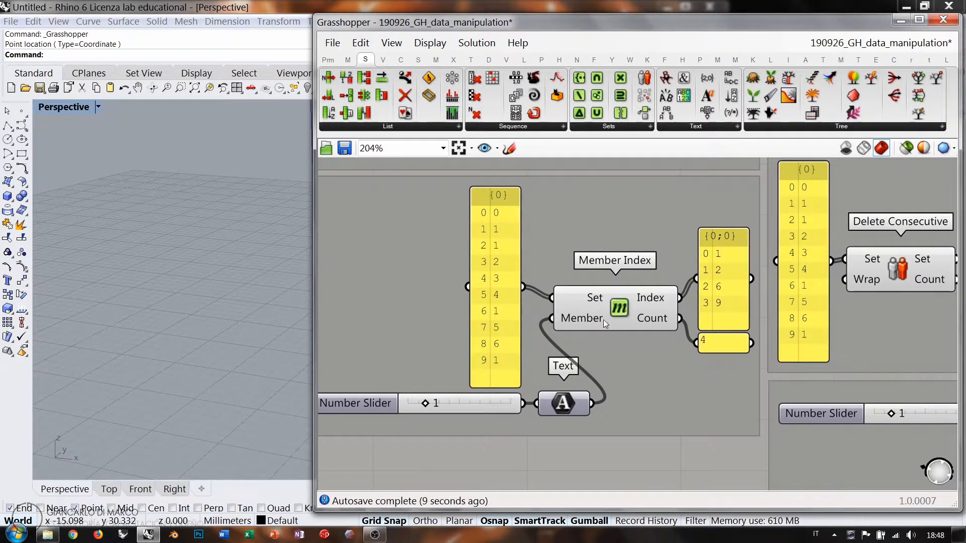
scroll(585, 316, "up", 1)
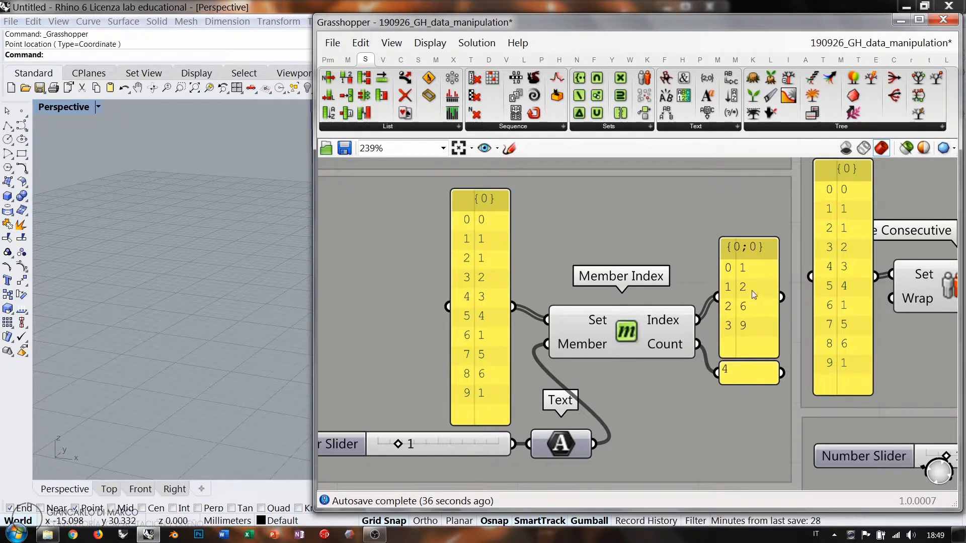
left_click(741, 375)
left_click(742, 312, "shift")
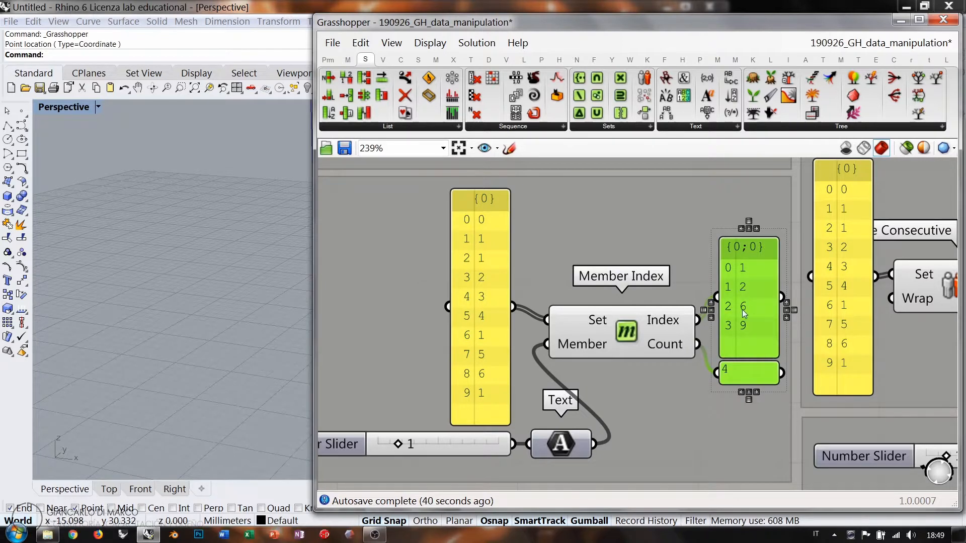
scroll(738, 294, "down", 5)
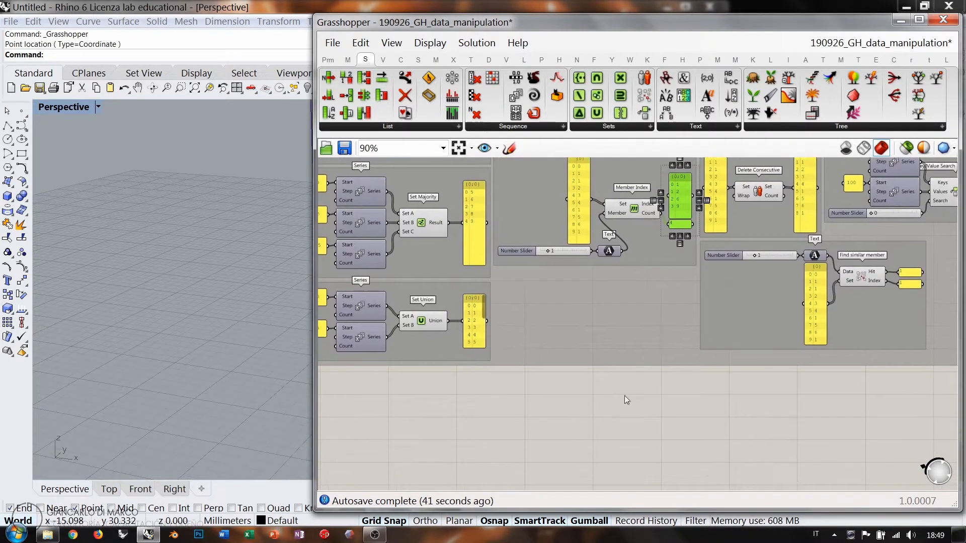
Add a Series component beside the Member Index list panel and connect its output to that panel
left_click(612, 396)
right_click_drag(597, 391, 600, 421)
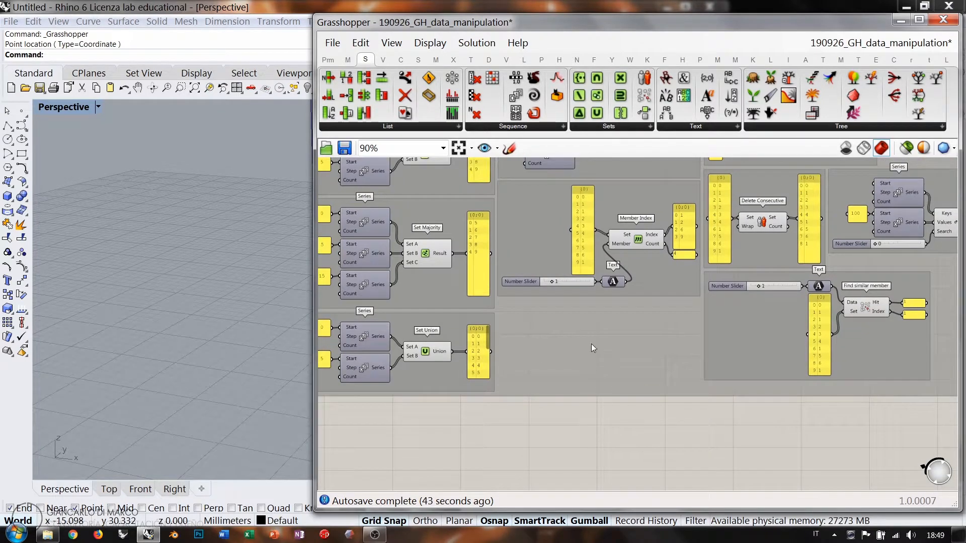
double_click(553, 431)
type("ser")
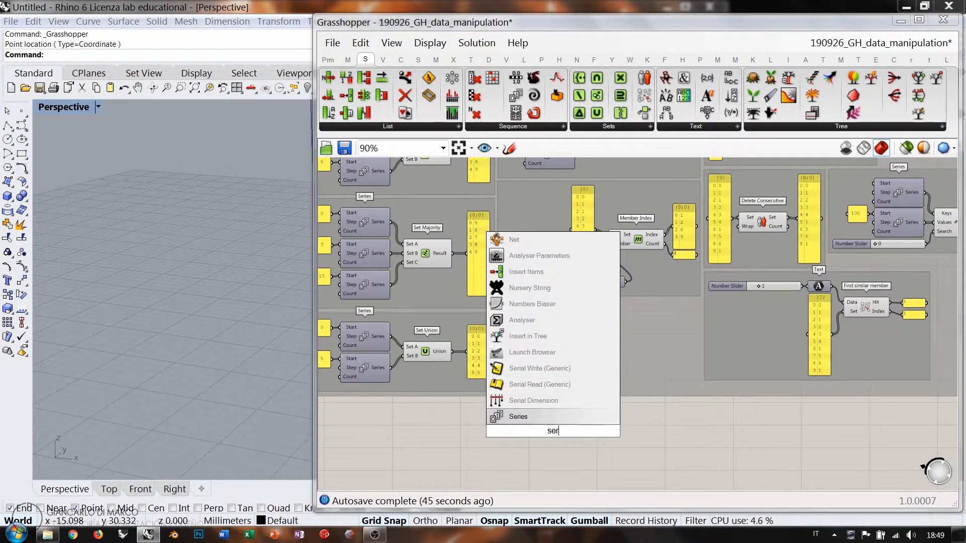
left_click(526, 416)
right_click_drag(550, 437, 548, 474)
left_click_drag(549, 470, 533, 271)
scroll(554, 269, "up", 5)
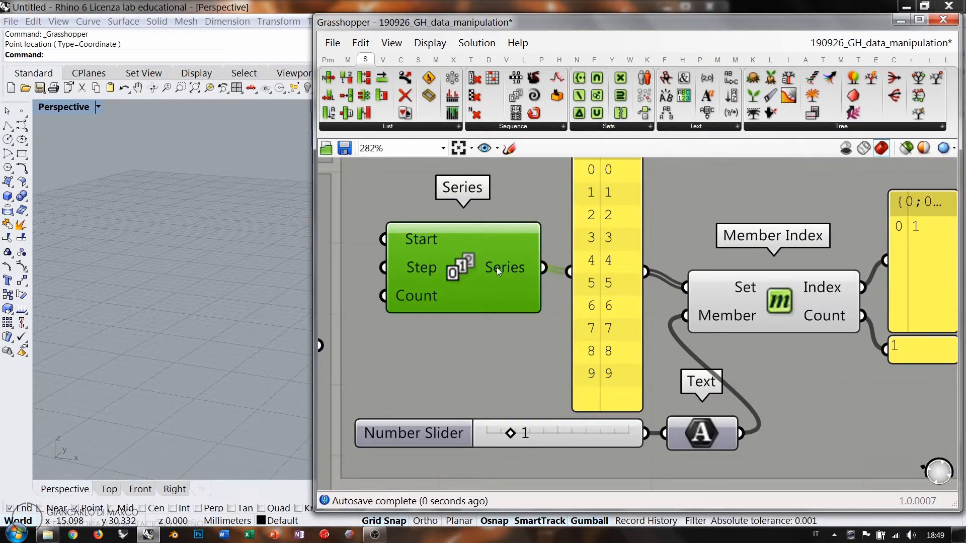
With the Series feeding the list, test the Number Slider directly on the Member input, and restore the Text parameter's connection
scroll(490, 273, "down", 3)
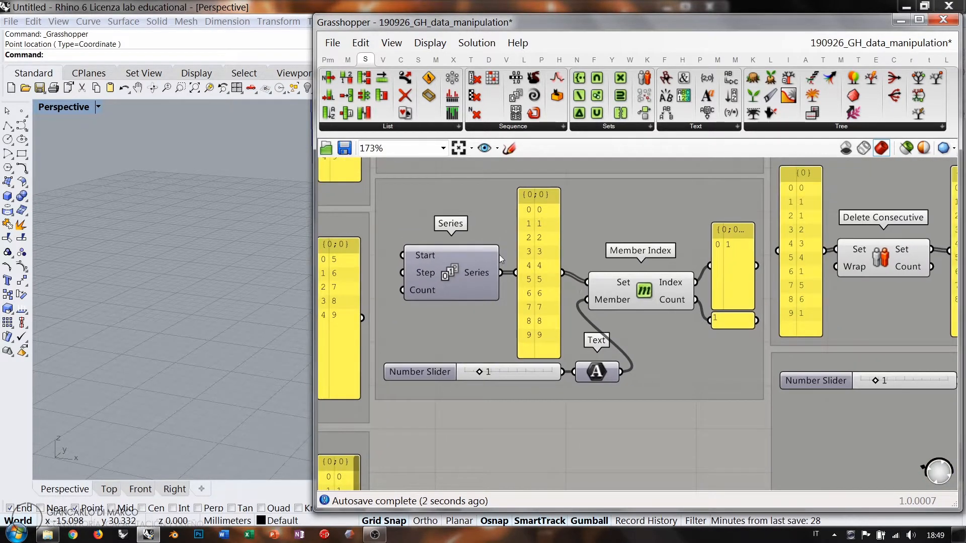
scroll(545, 234, "up", 1)
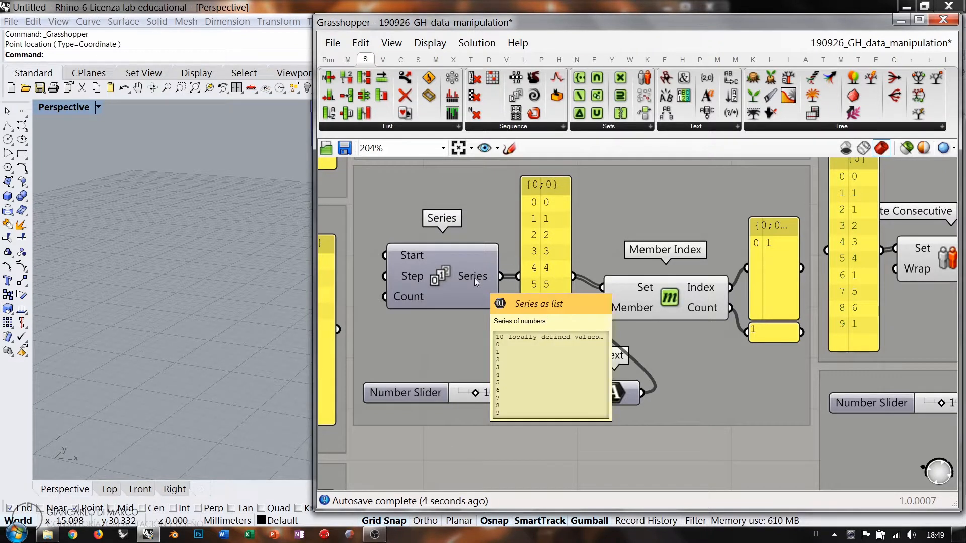
left_click_drag(574, 393, 596, 310)
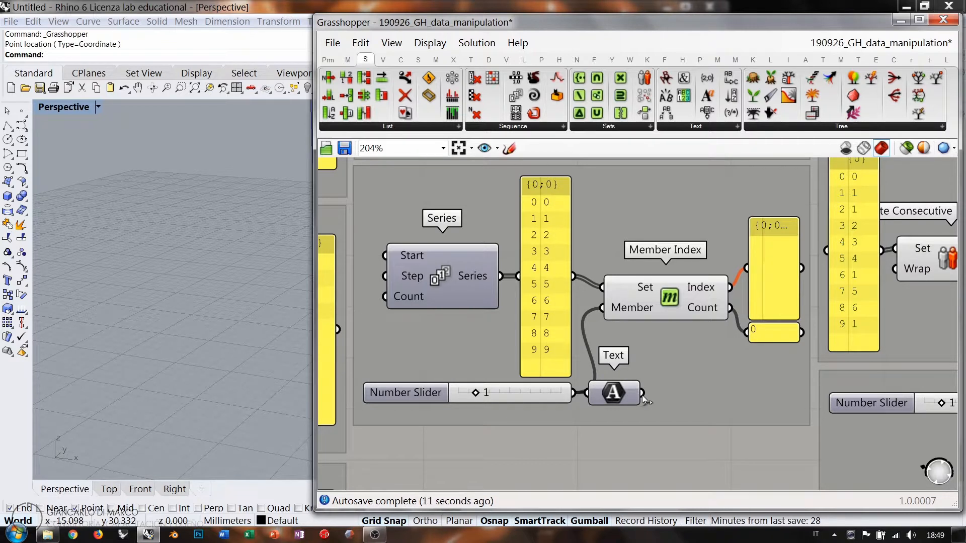
left_click_drag(643, 397, 597, 309)
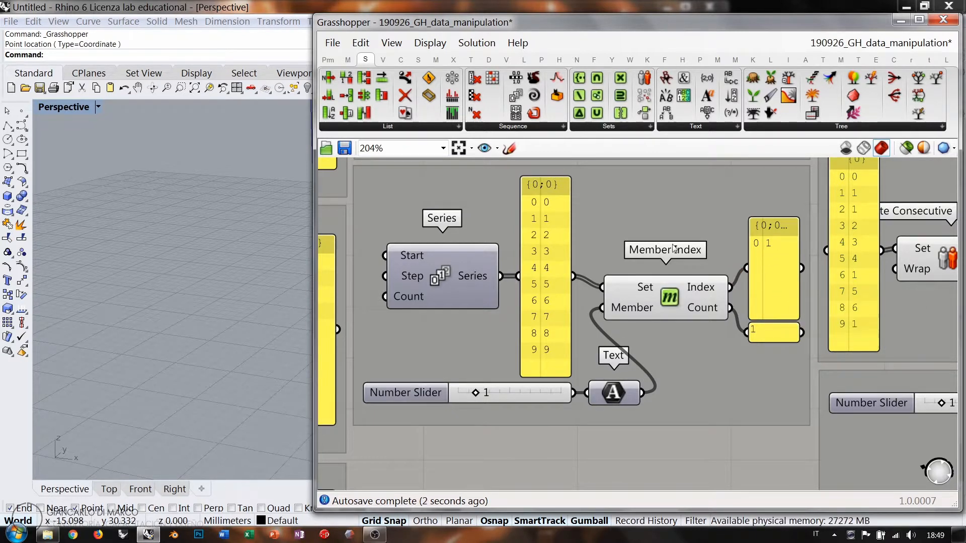
Disconnect the new Series from the Member Index list panel
left_click_drag(501, 276, 519, 276, "ctrl")
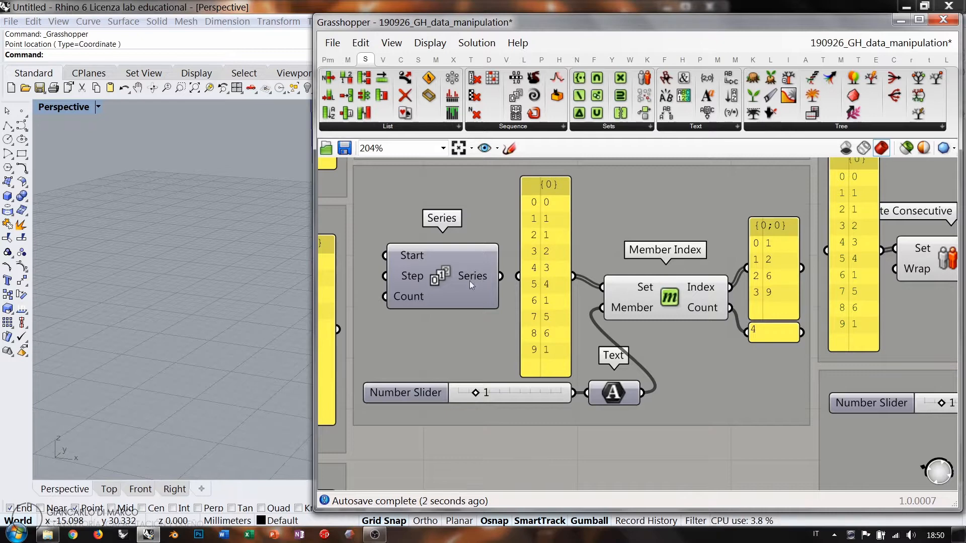
Examine the Replace Members example, comparing the input list, the Find value, the replacement text and the result list
scroll(472, 285, "down", 4)
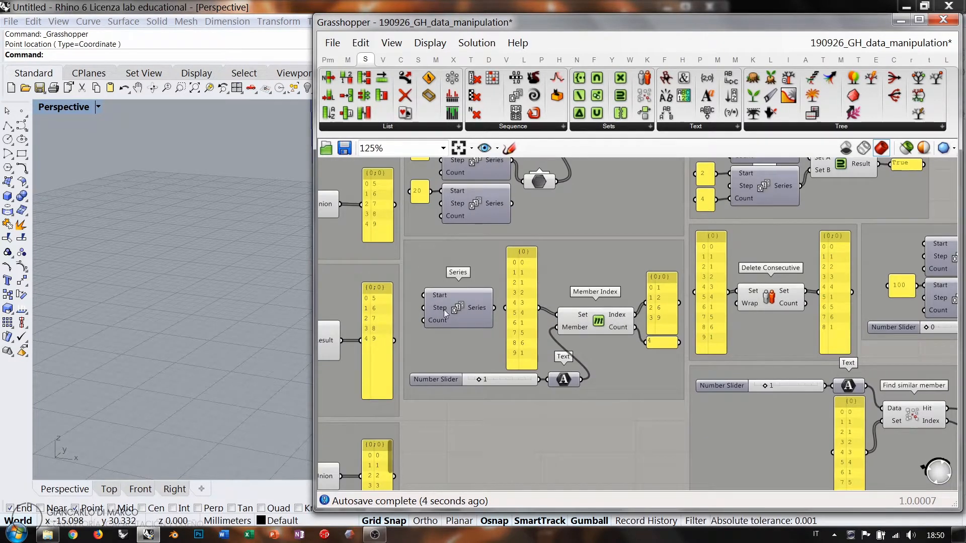
scroll(702, 264, "down", 4)
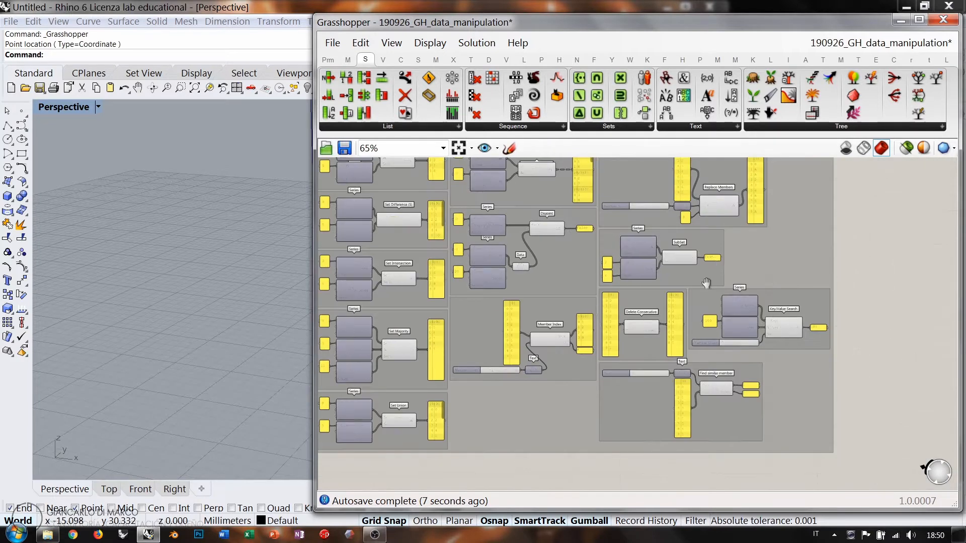
scroll(707, 284, "up", 5)
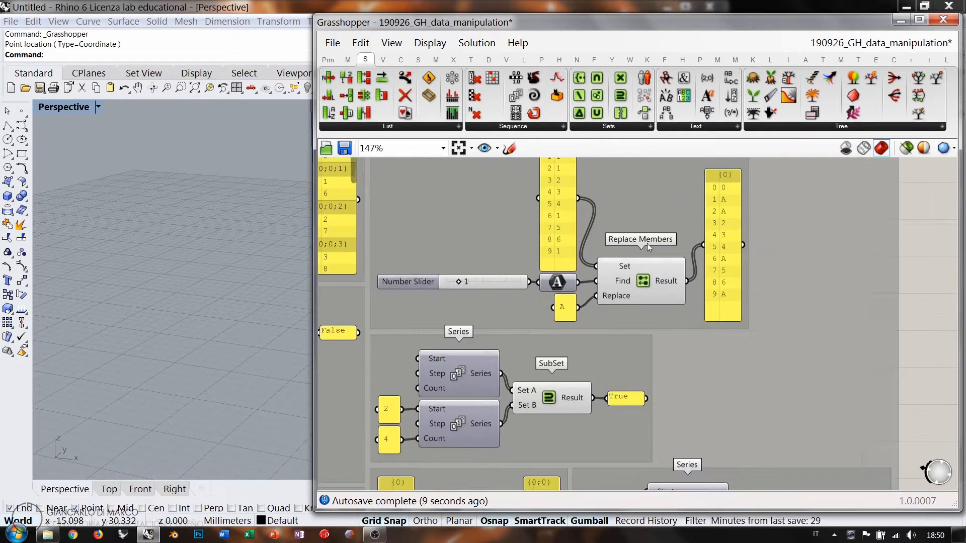
scroll(648, 247, "up", 2)
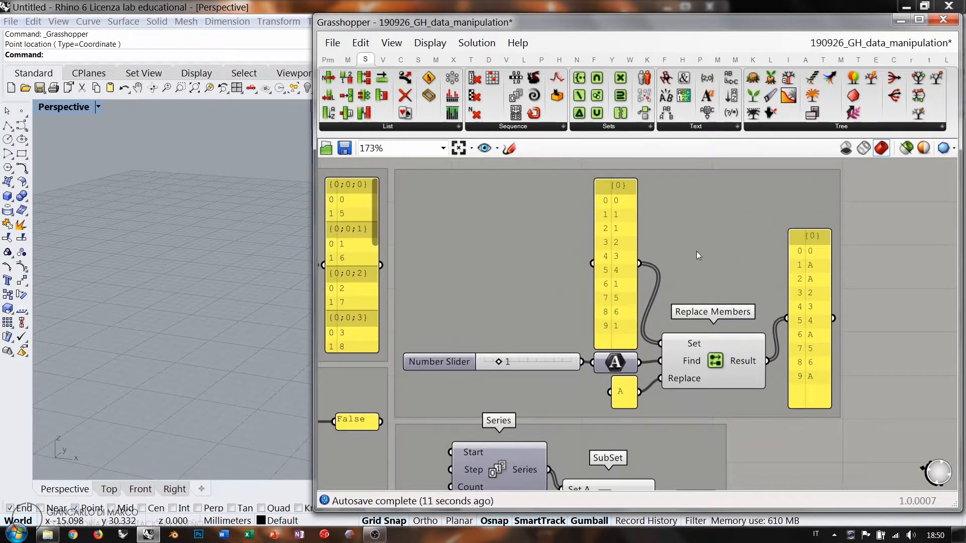
scroll(697, 256, "up", 2)
right_click_drag(696, 261, 726, 298)
scroll(709, 287, "down", 1)
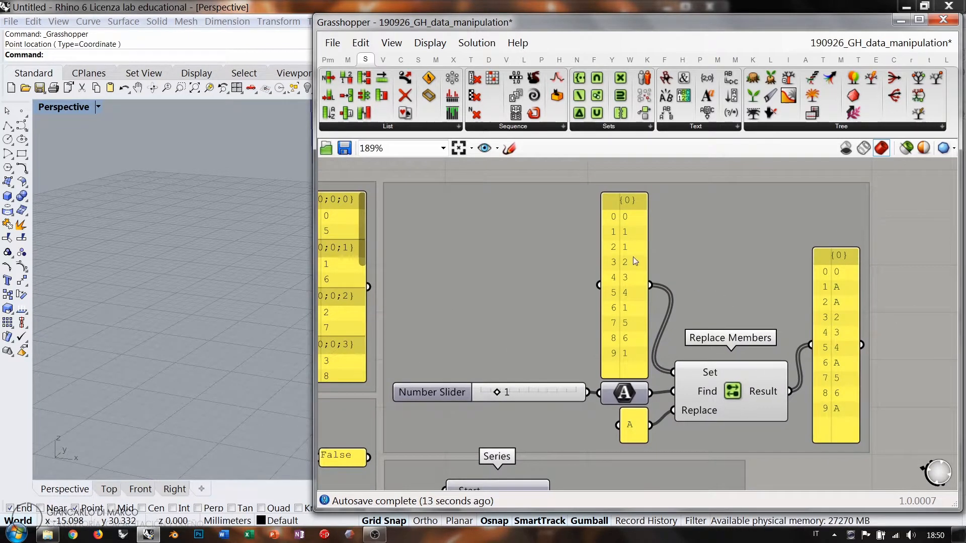
left_click(620, 397)
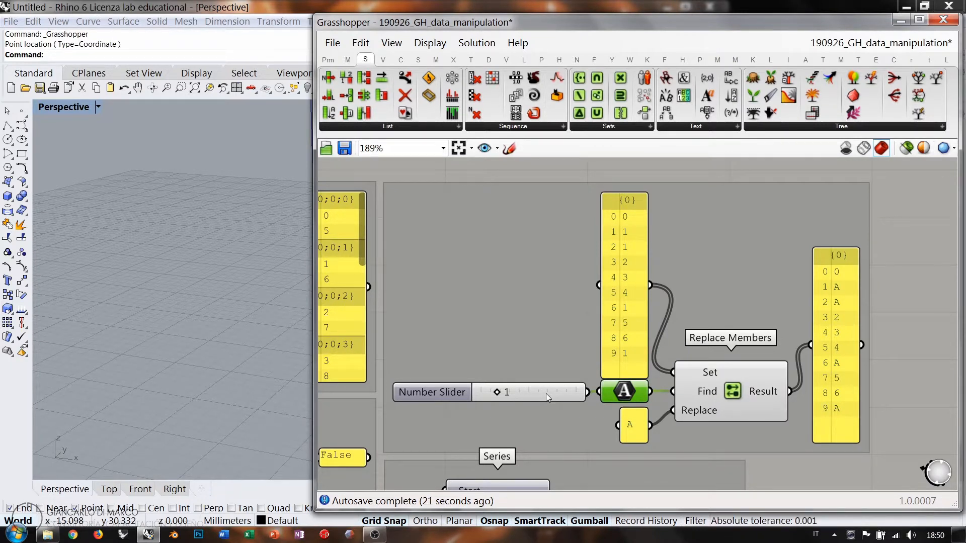
left_click(727, 392)
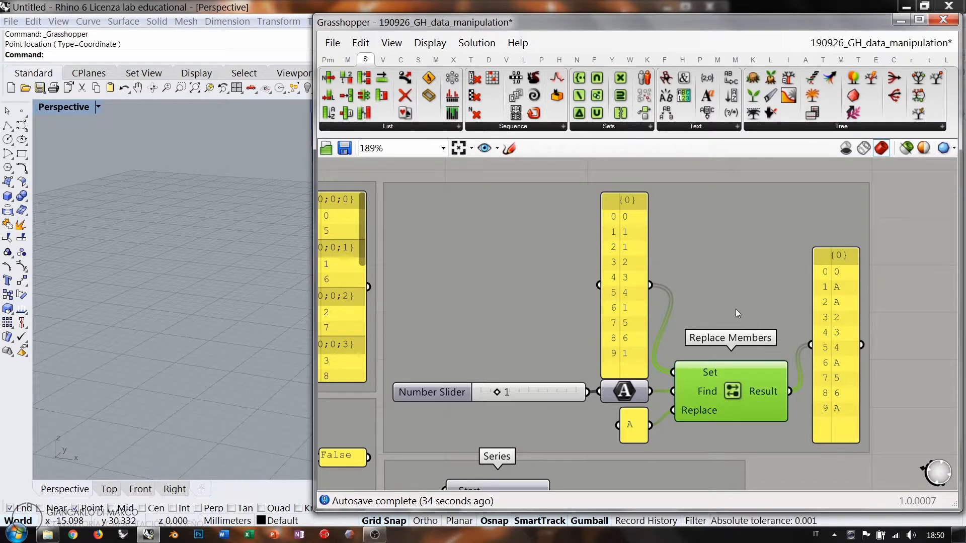
right_click_drag(671, 298, 664, 252)
scroll(663, 247, "down", 3)
left_click(892, 273)
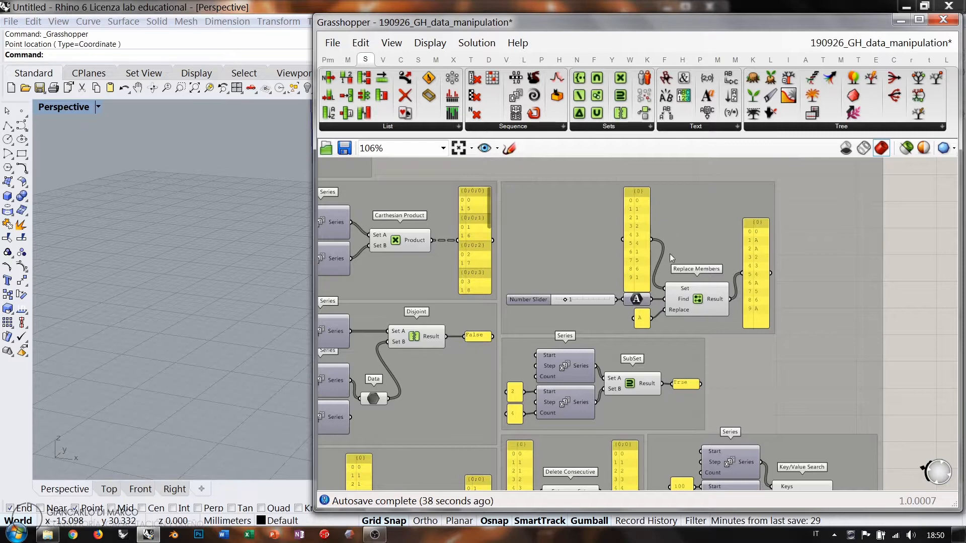
Inspect the number lists output by the two Series components that feed SubSet's Set A and Set B
scroll(651, 304, "up", 5)
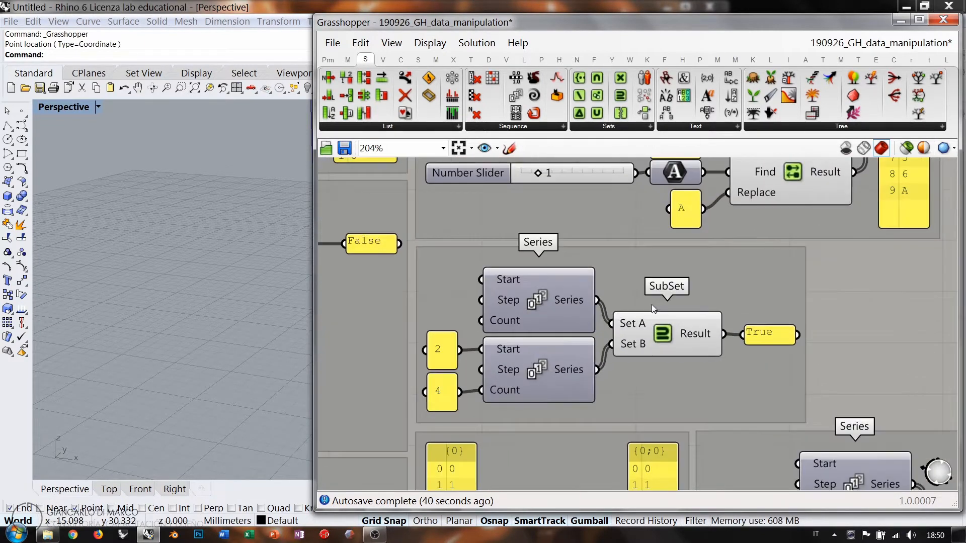
right_click_drag(651, 289, 666, 269)
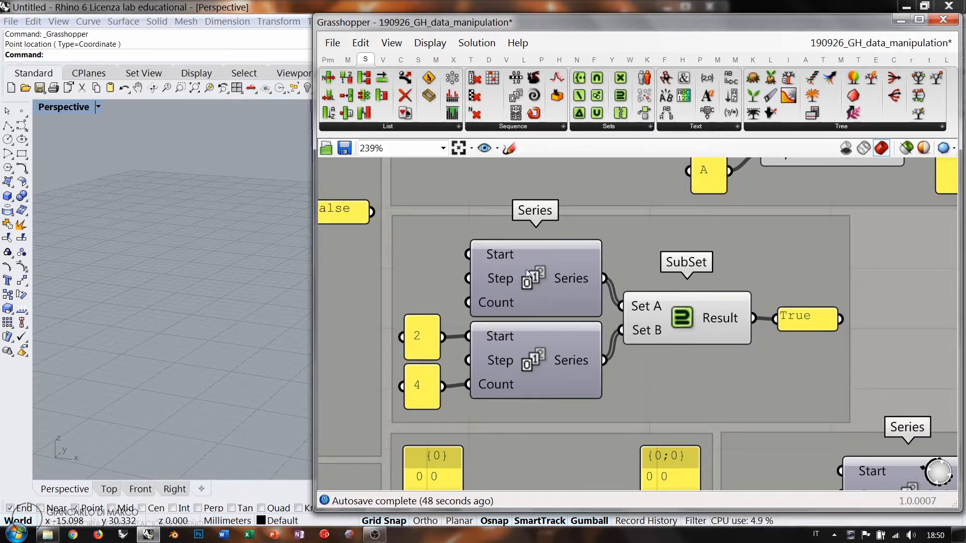
mouse_move(575, 276)
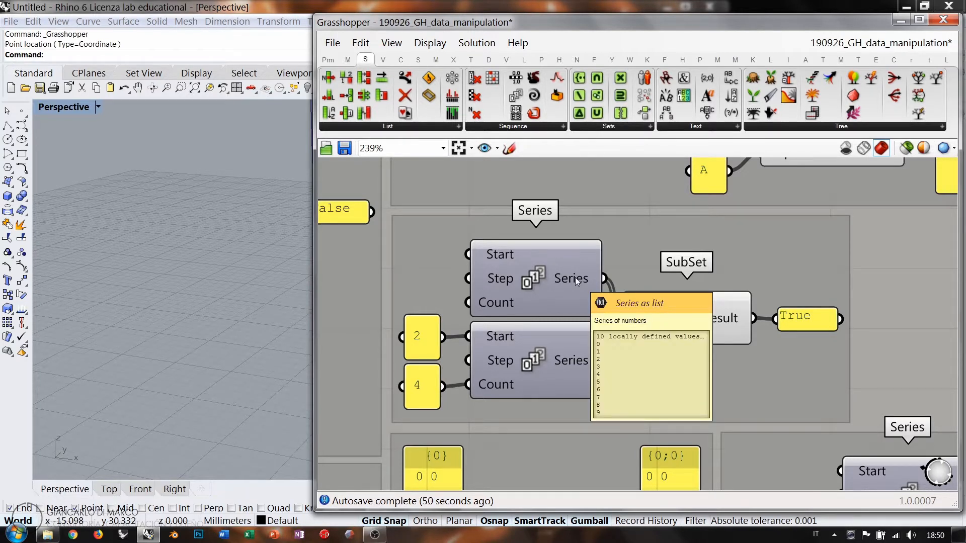
mouse_move(572, 358)
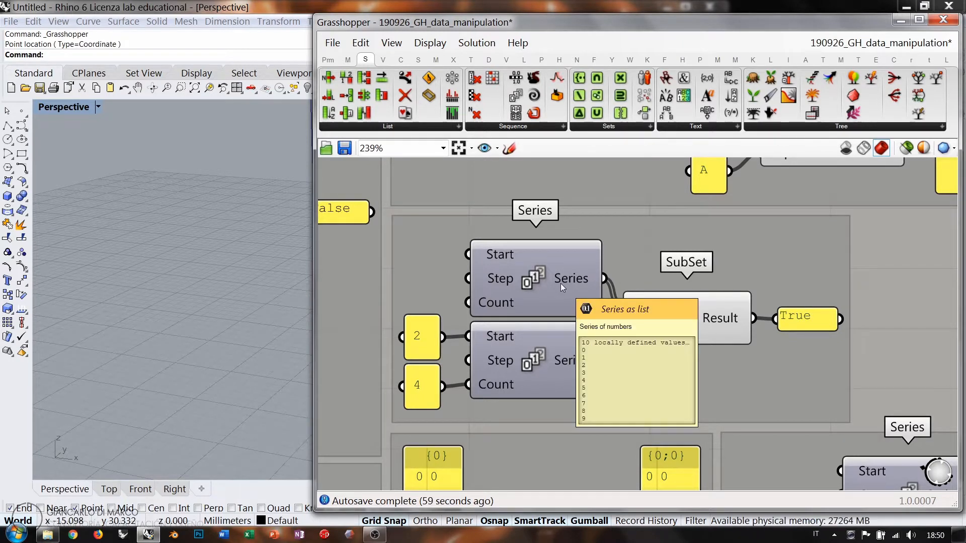
Test SubSet with the second Series' Count set to 9, compare both series, and restore the Count to 4
double_click(418, 382)
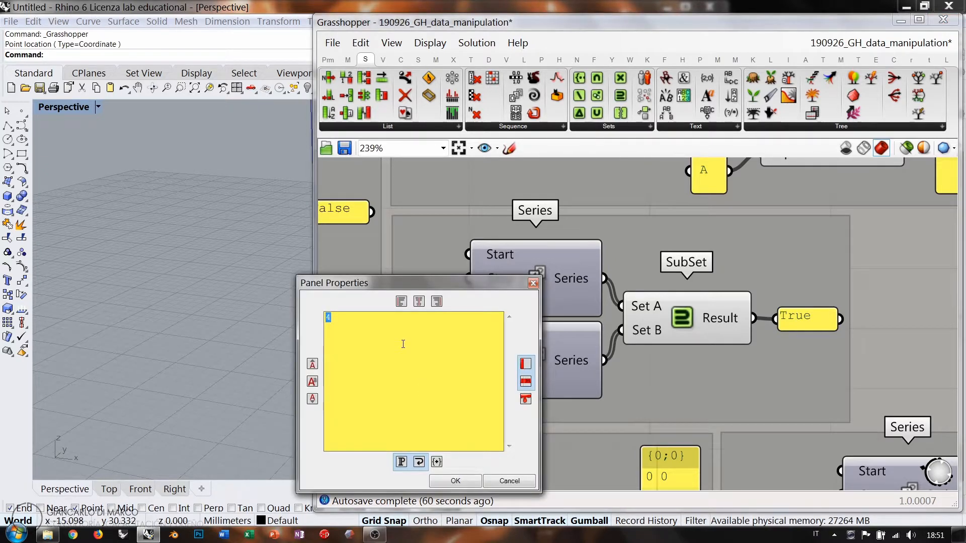
type("9")
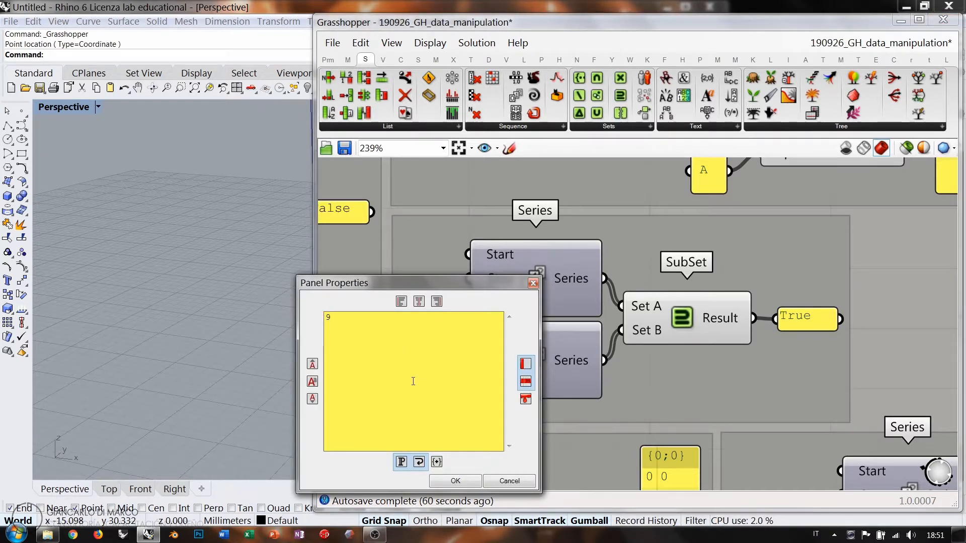
left_click(456, 481)
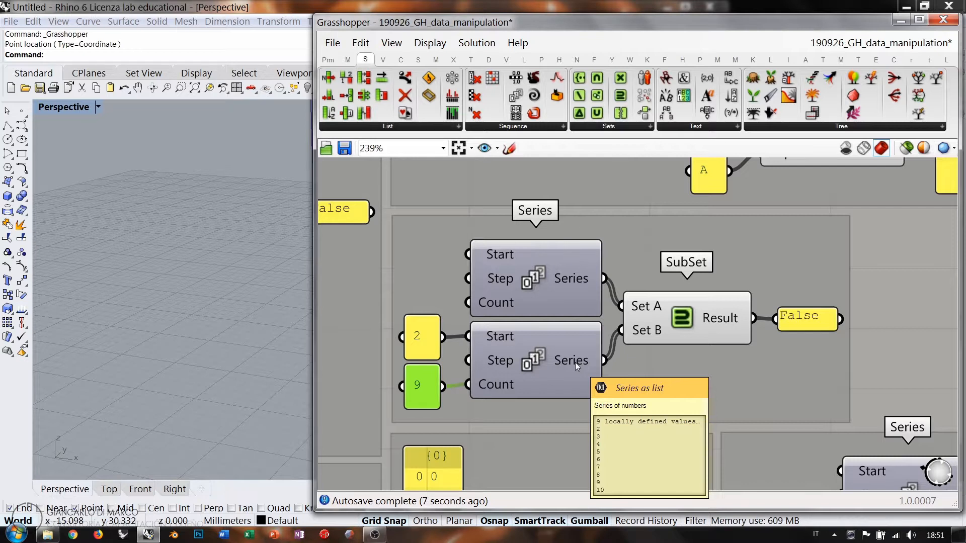
mouse_move(571, 279)
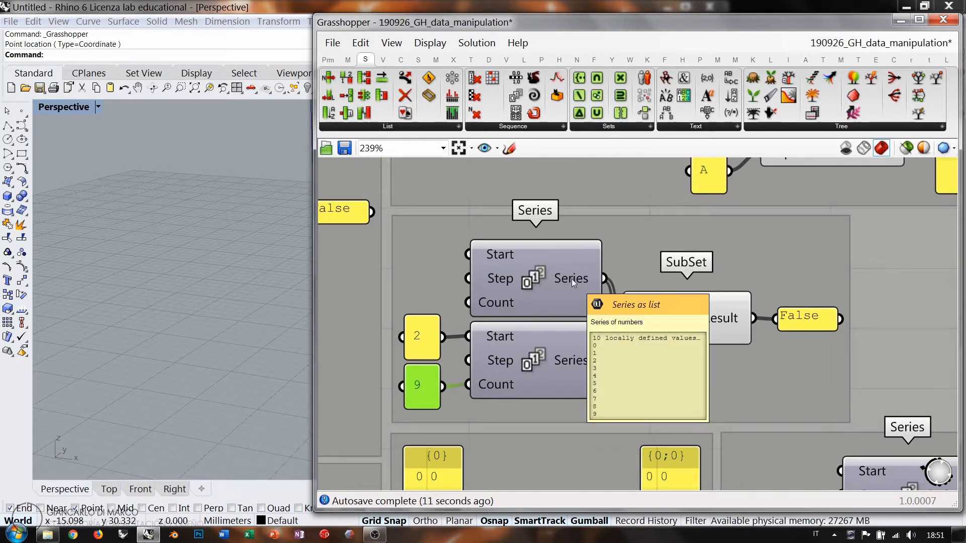
left_click(803, 317)
Nudge the Delete Consecutive component slightly so its wires run straight between the input and output panels
scroll(732, 275, "down", 2)
right_click_drag(763, 342, 649, 233)
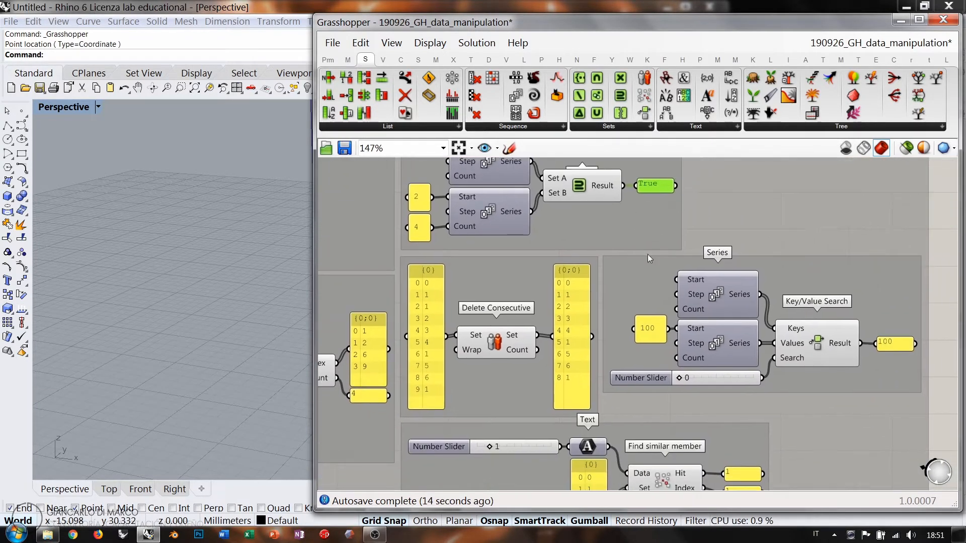
right_click_drag(633, 293, 642, 220)
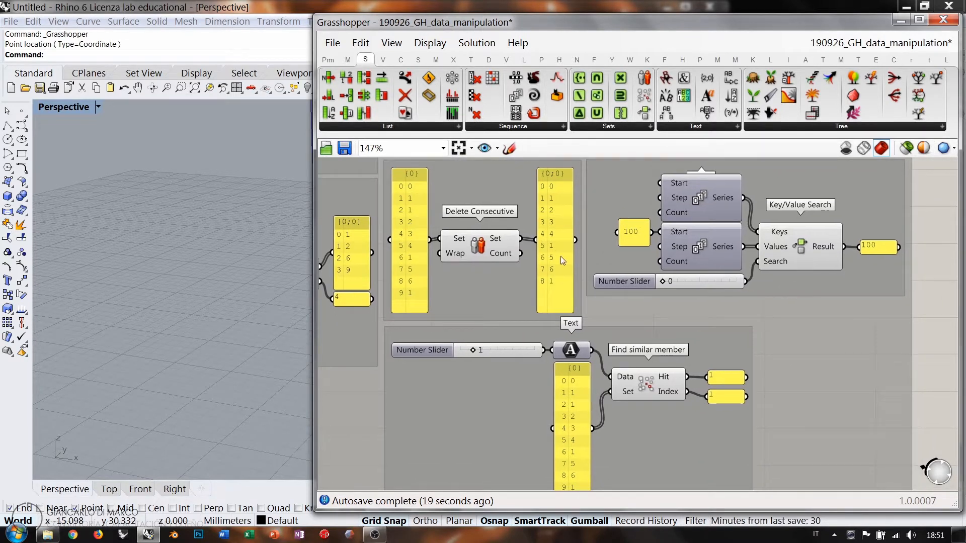
scroll(642, 242, "down", 1)
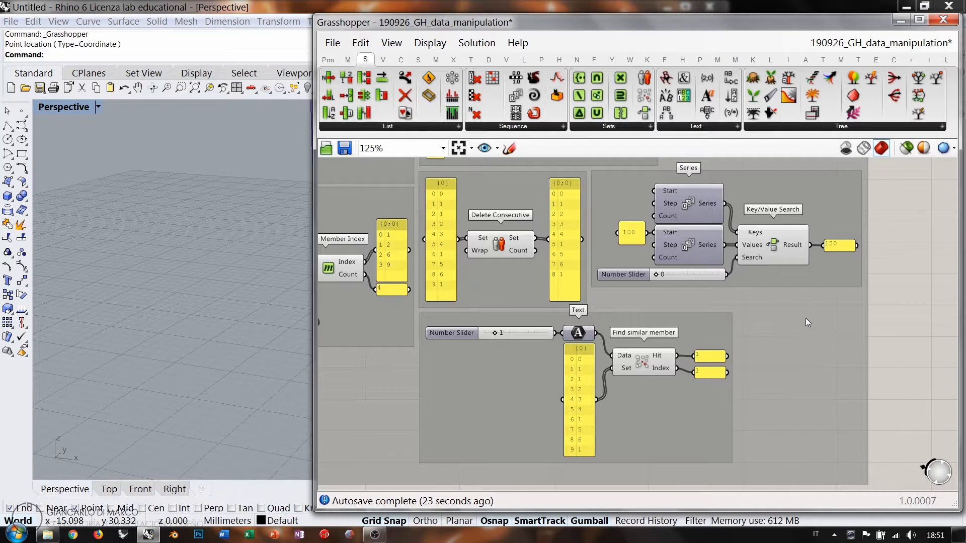
right_click_drag(772, 292, 755, 302)
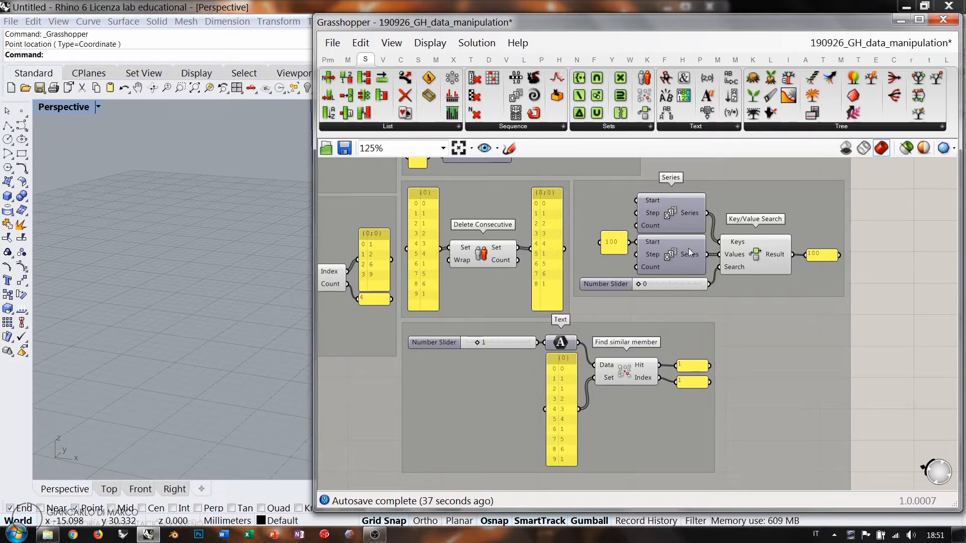
scroll(644, 316, "up", 5)
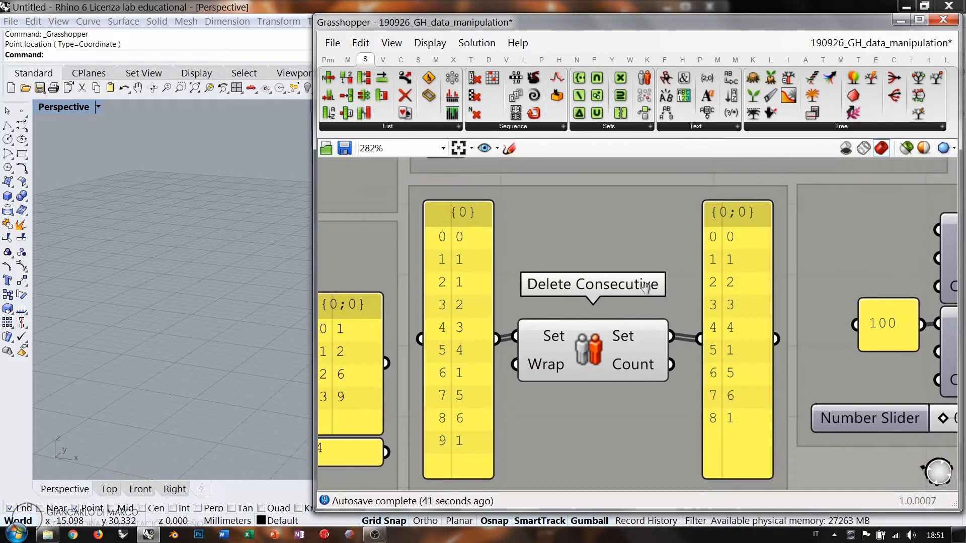
mouse_move(596, 345)
left_mouse_down()
mouse_move(591, 355)
mouse_move(600, 352)
left_mouse_up()
left_click(597, 351)
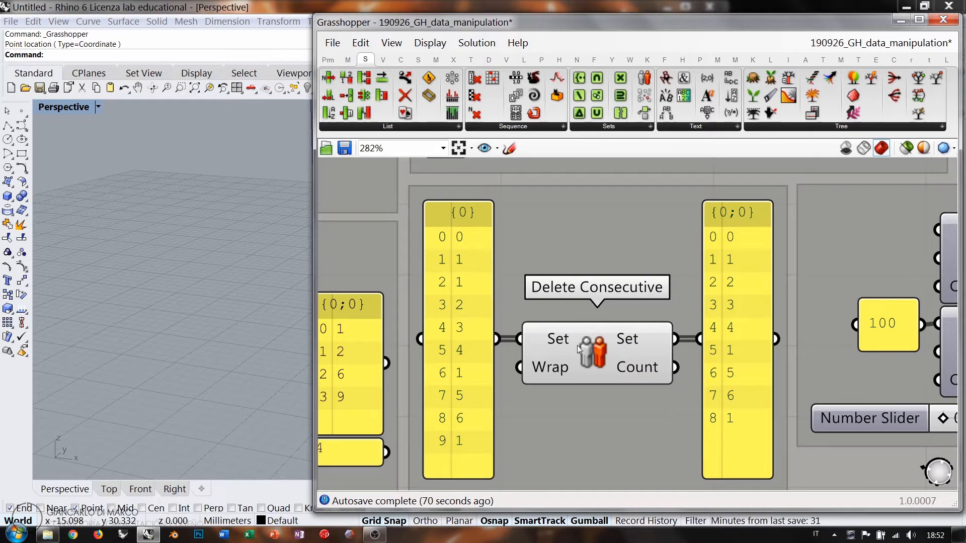
Switch to Rhino, try sketching an open four-point polyline in the Perspective viewport, and cancel it
left_click_drag(312, 245, 584, 252)
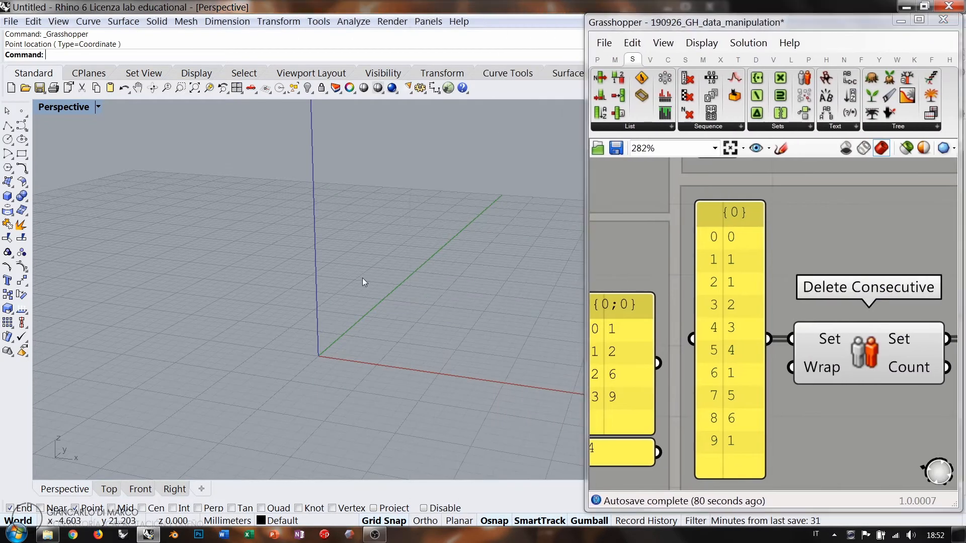
right_click_drag(362, 277, 218, 254)
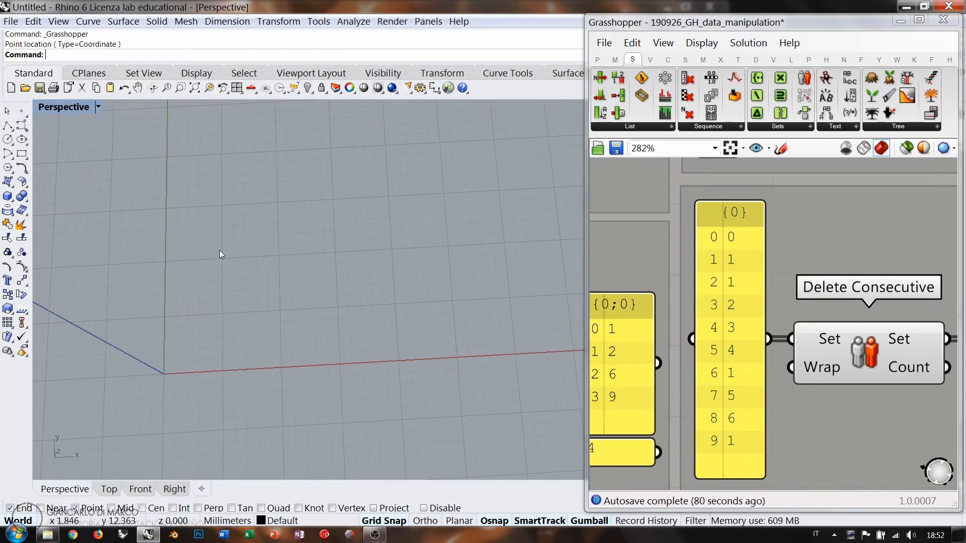
left_click(8, 124)
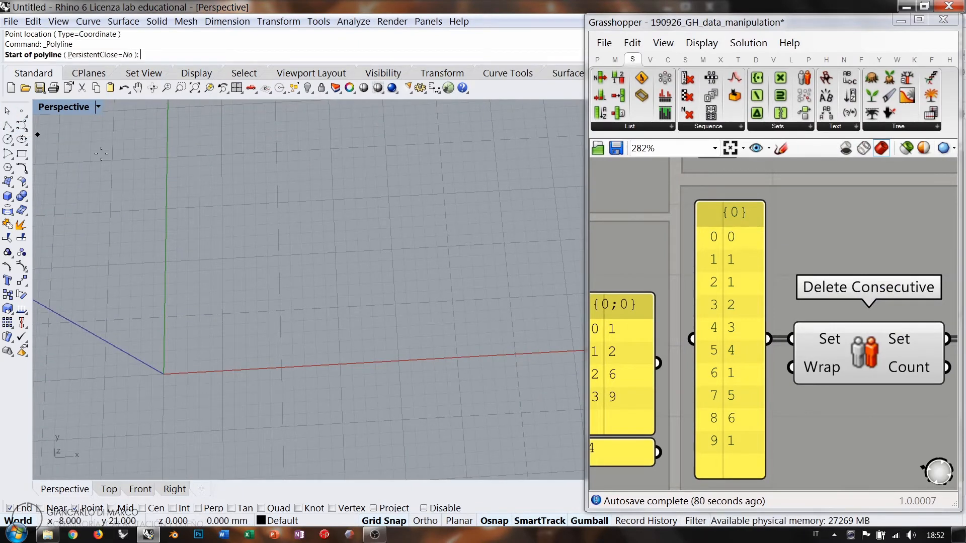
left_click(134, 211)
left_click(188, 326)
left_click(280, 277)
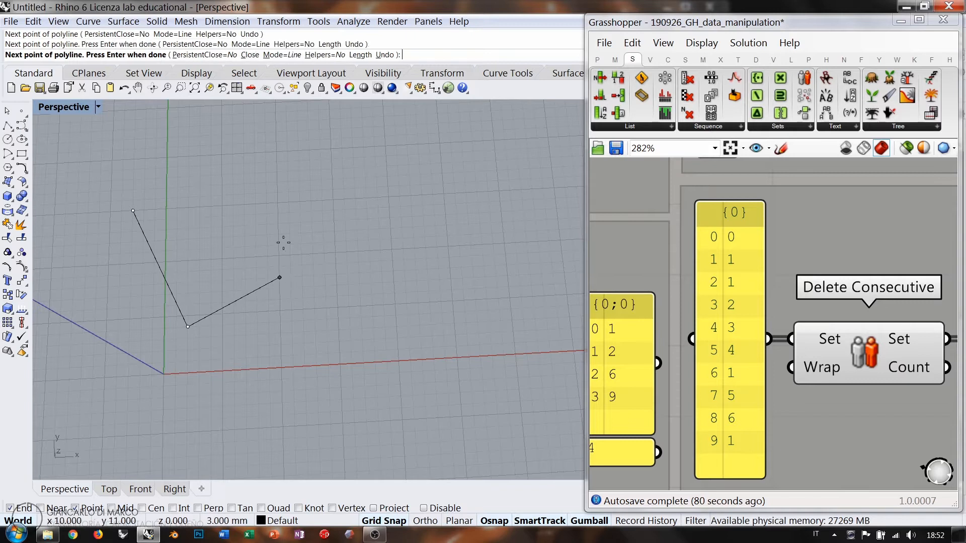
left_click(277, 203)
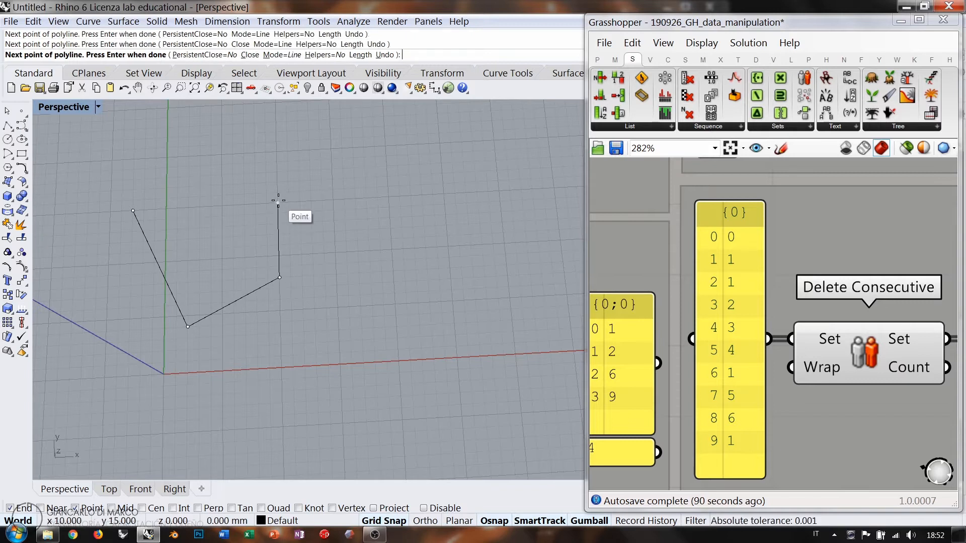
key("Escape")
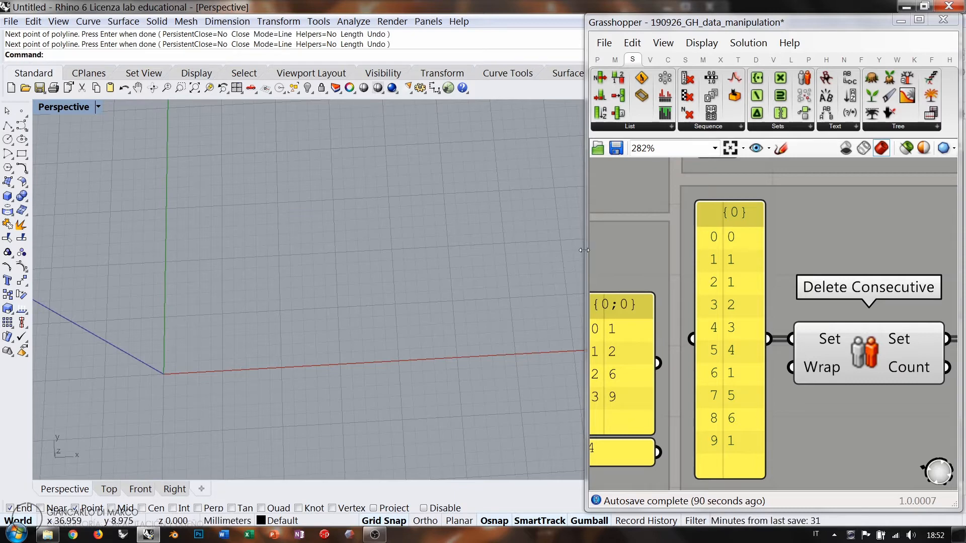
Widen the Grasshopper window and disable all components in the Sets examples group
left_click_drag(583, 250, 190, 251)
right_click_drag(557, 280, 599, 262)
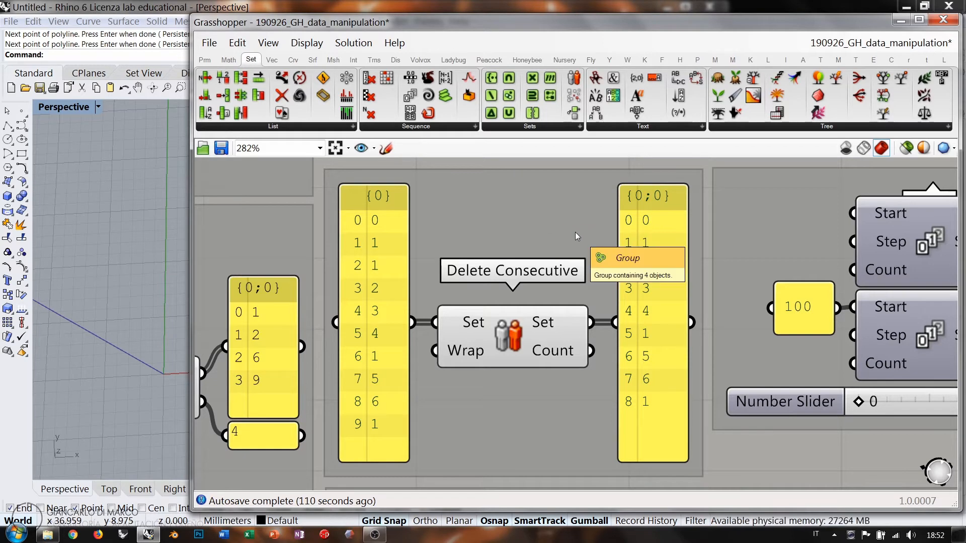
scroll(578, 233, "down", 5)
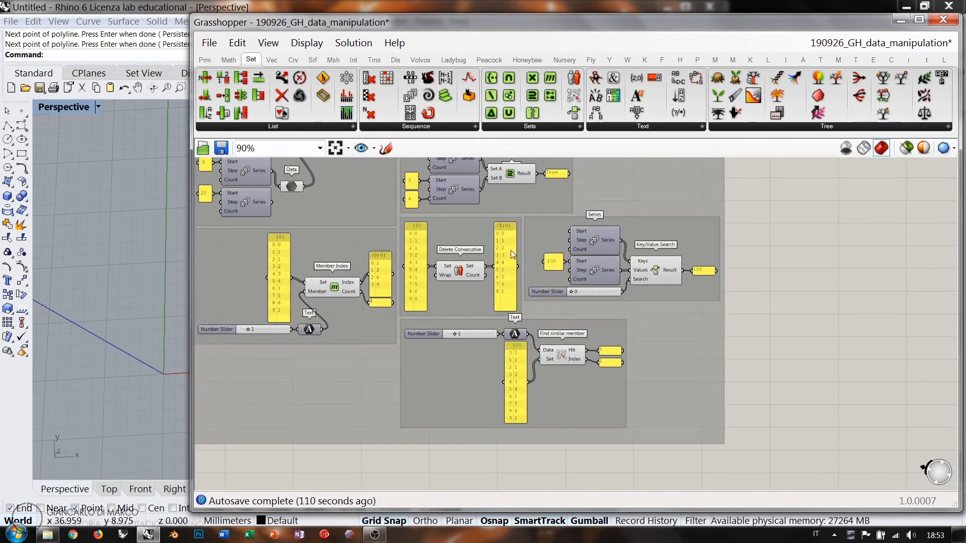
scroll(535, 252, "down", 3)
right_click_drag(535, 253, 738, 352)
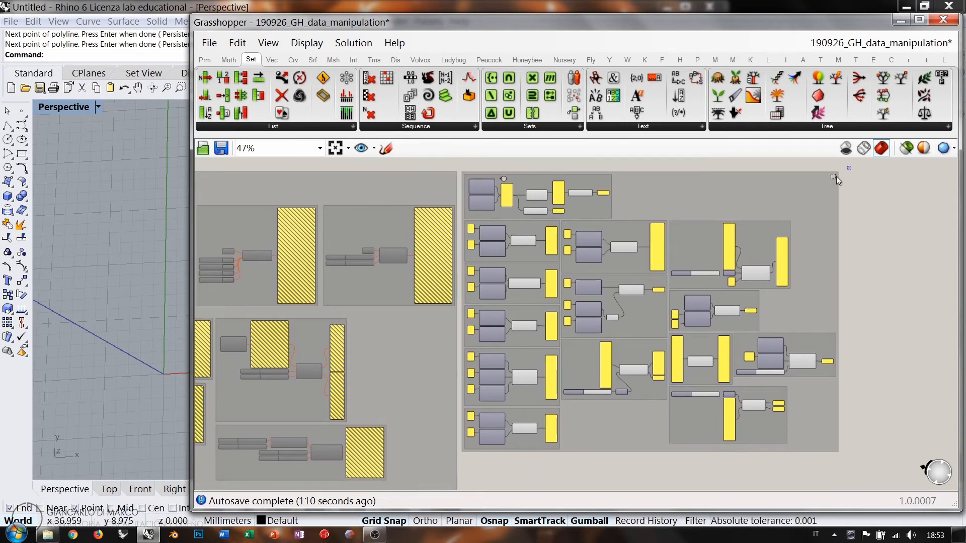
left_click_drag(852, 166, 467, 470)
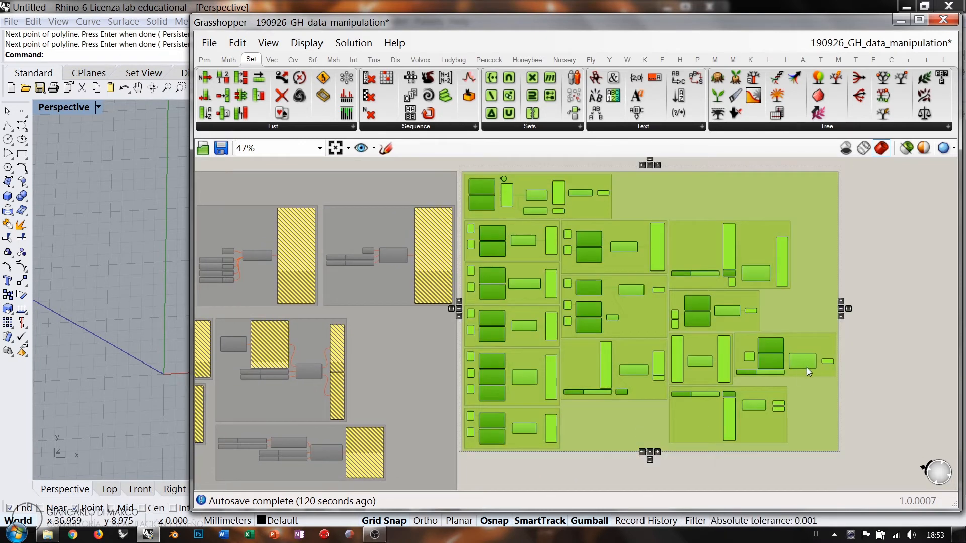
left_click(850, 268)
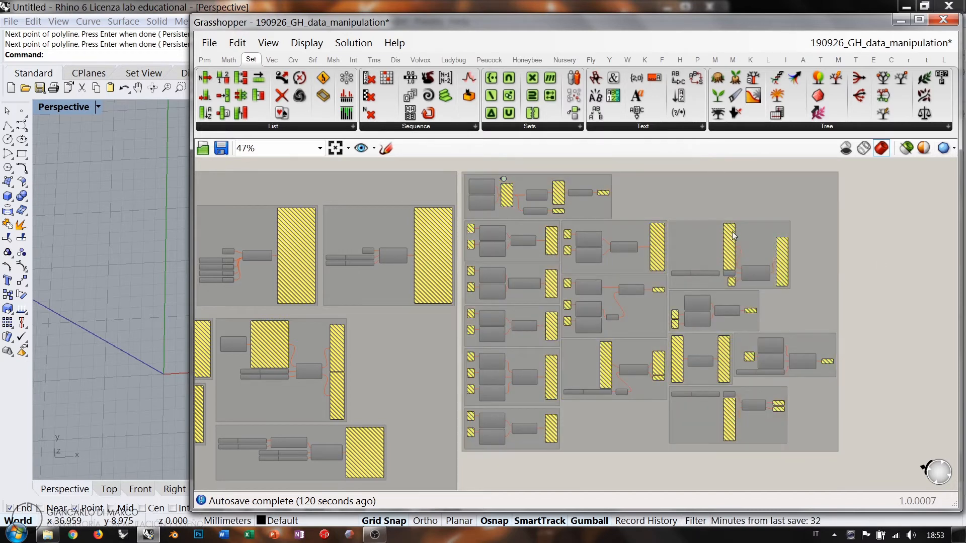
scroll(732, 231, "down", 4)
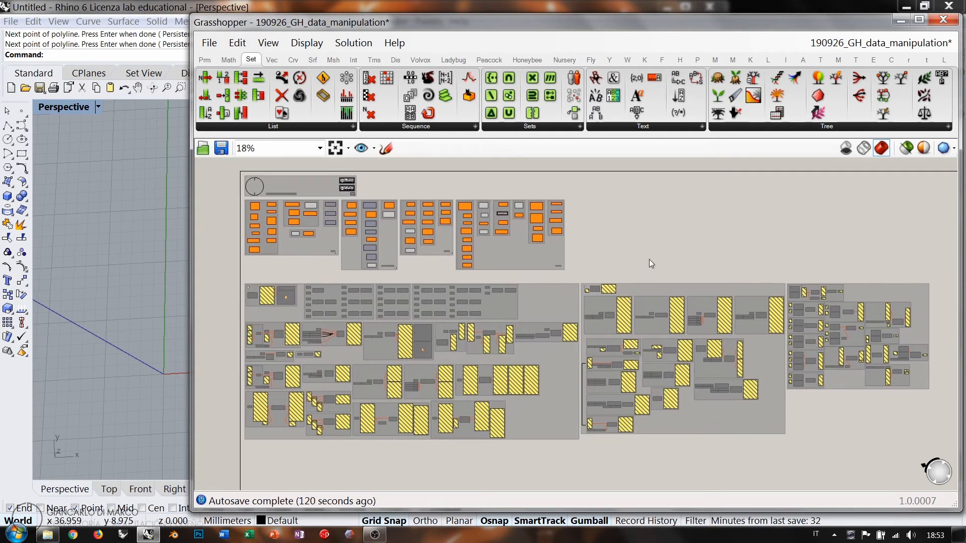
scroll(639, 249, "up", 1)
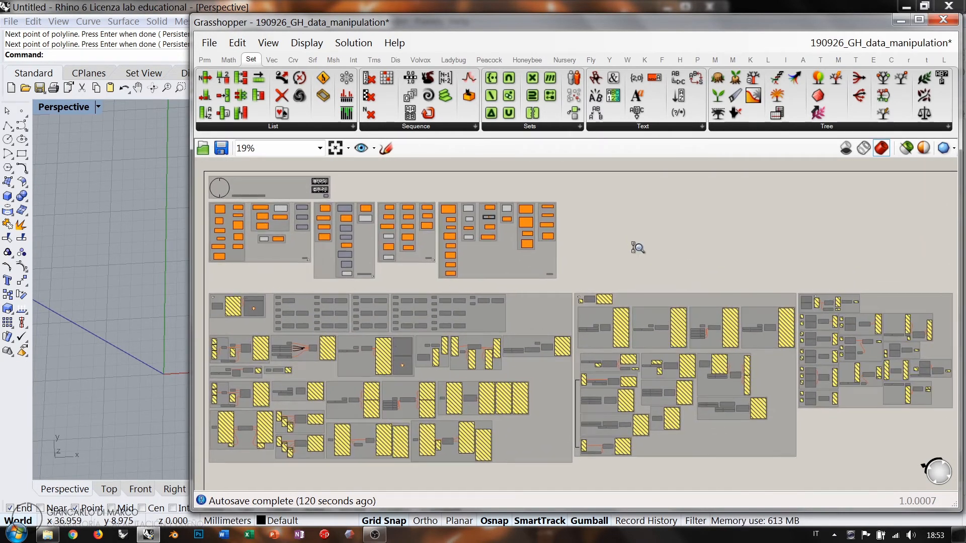
right_click_drag(638, 246, 636, 238)
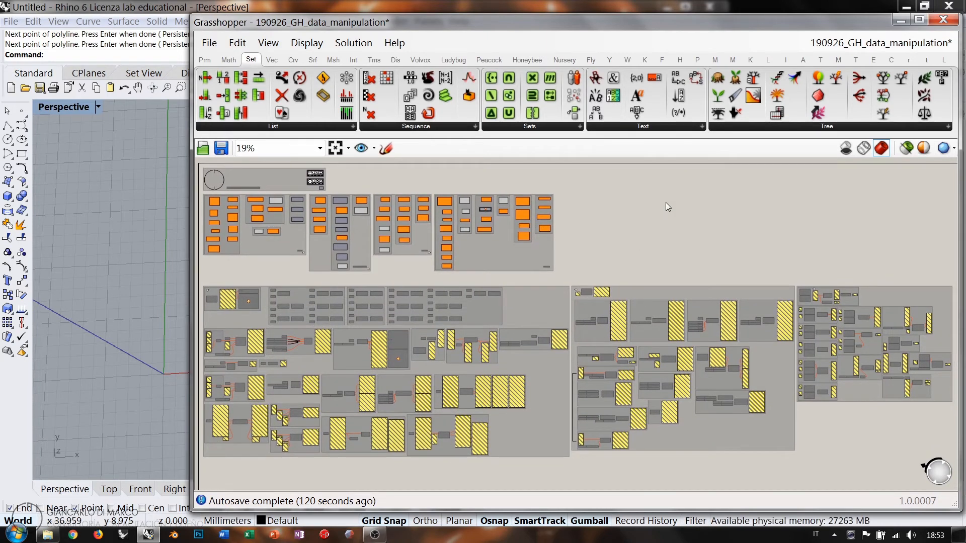